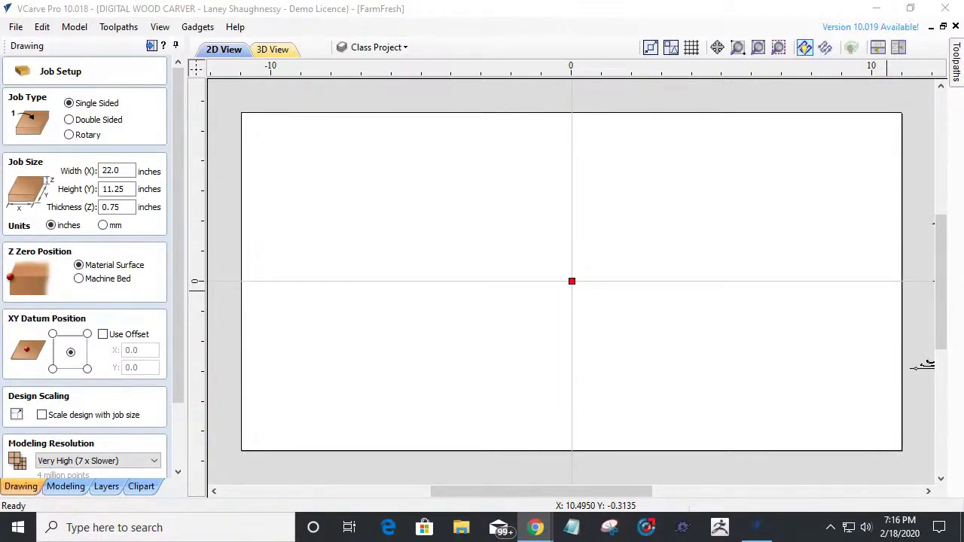
Accept the single-sided job setup of 22 x 11.25 x 0.75 inches with a centre datum and Canadian Maple appearance.
scroll(577, 355, "down", 2)
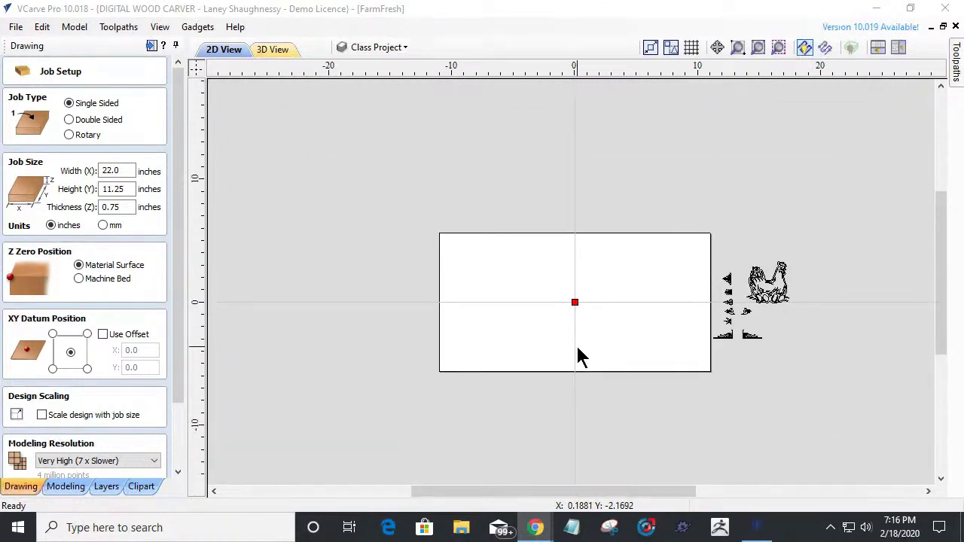
scroll(577, 355, "up", 2)
left_click_drag(173, 345, 173, 429)
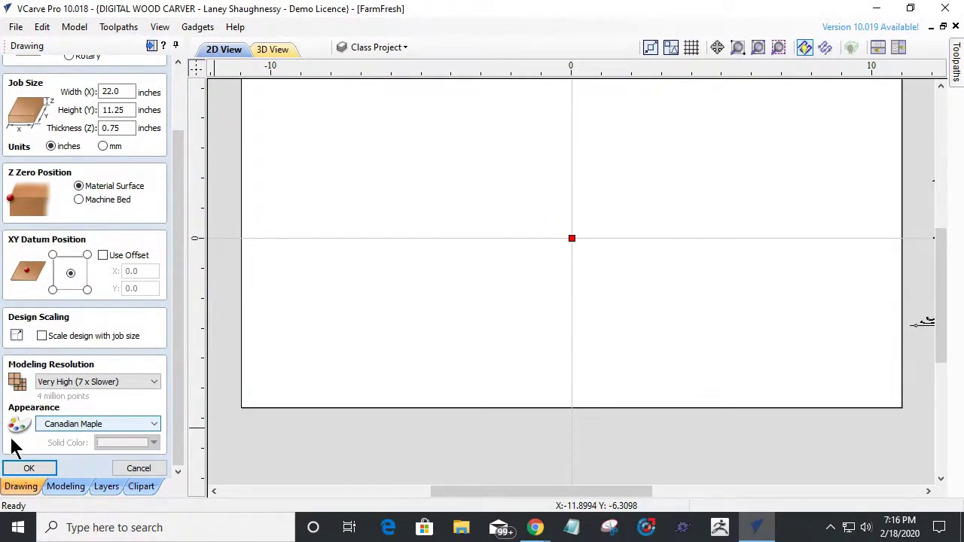
left_click(23, 467)
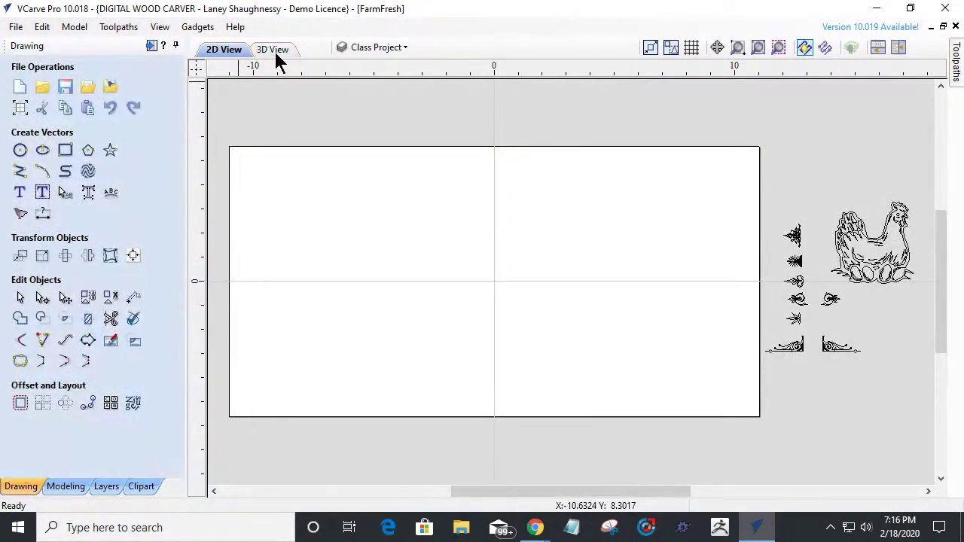
Inspect the blank maple board in 3D from a slightly different angle and return to the 2D drawing.
left_click(273, 50)
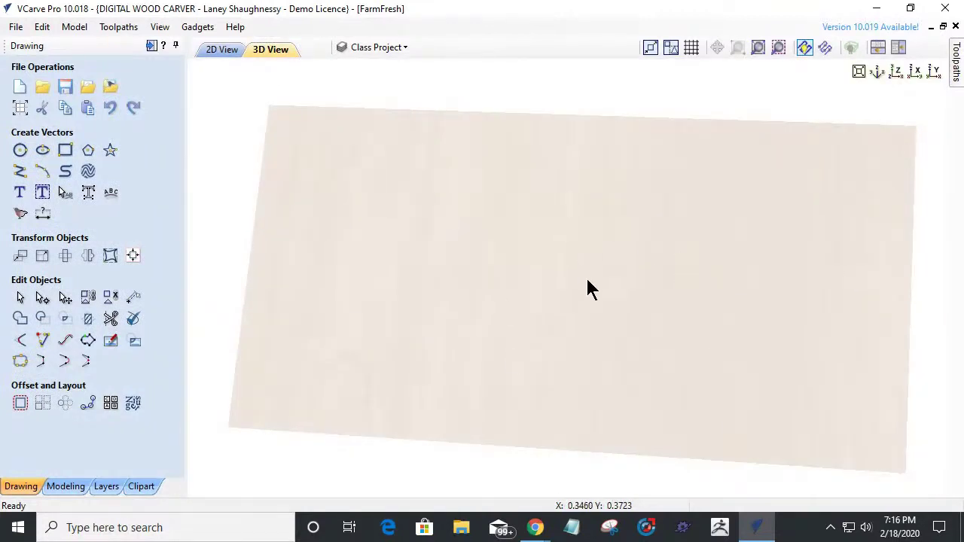
mouse_move(633, 397)
left_mouse_down()
mouse_move(628, 312)
mouse_move(648, 427)
mouse_move(662, 417)
mouse_move(636, 386)
left_mouse_up()
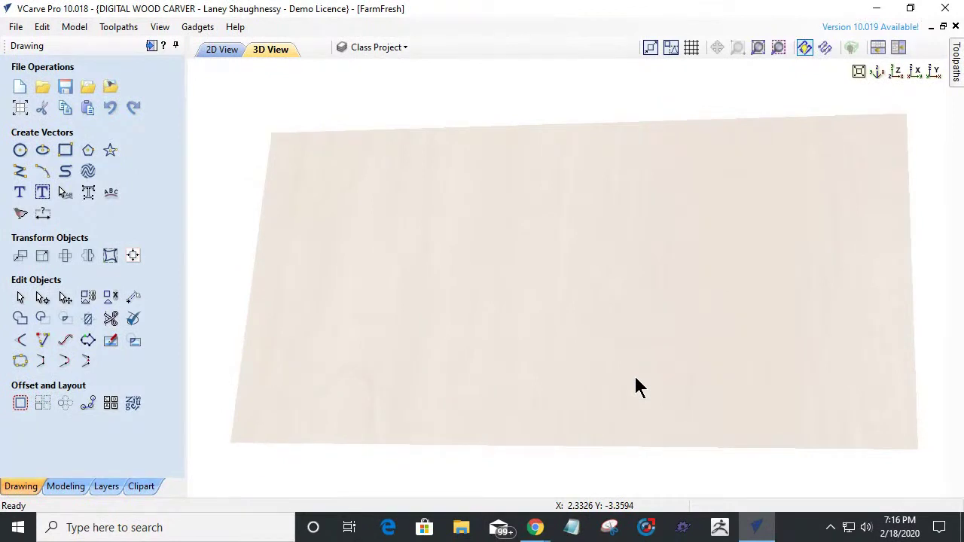
left_click(218, 51)
Select the hen and all the ornament vectors beside the board and move them onto its lower-right area.
scroll(706, 287, "down", 3)
scroll(707, 280, "up", 1)
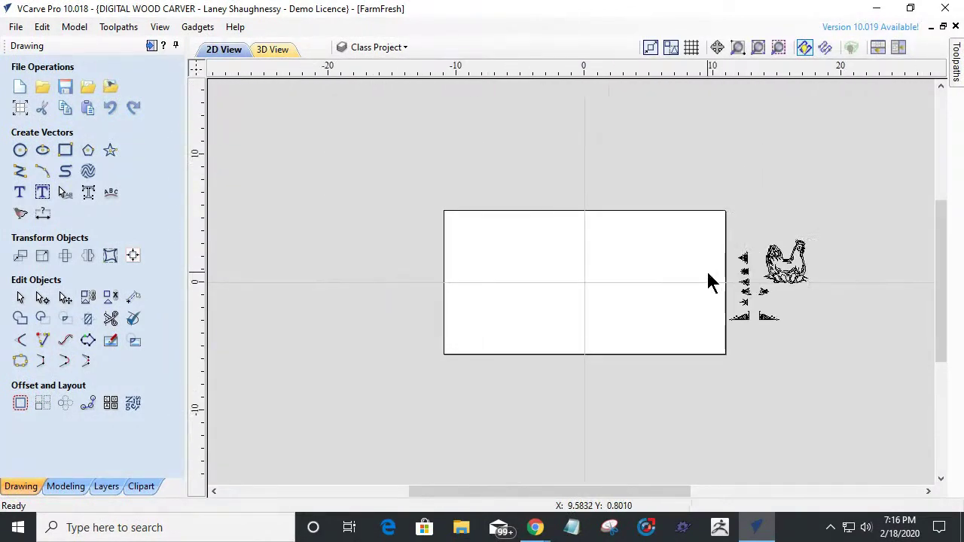
left_click_drag(681, 222, 841, 386)
left_click(785, 289)
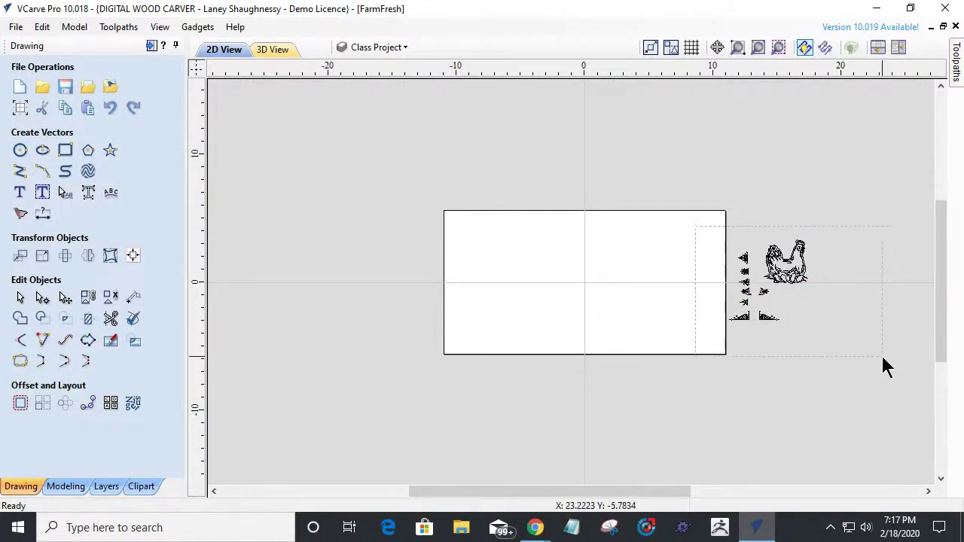
left_click(787, 281)
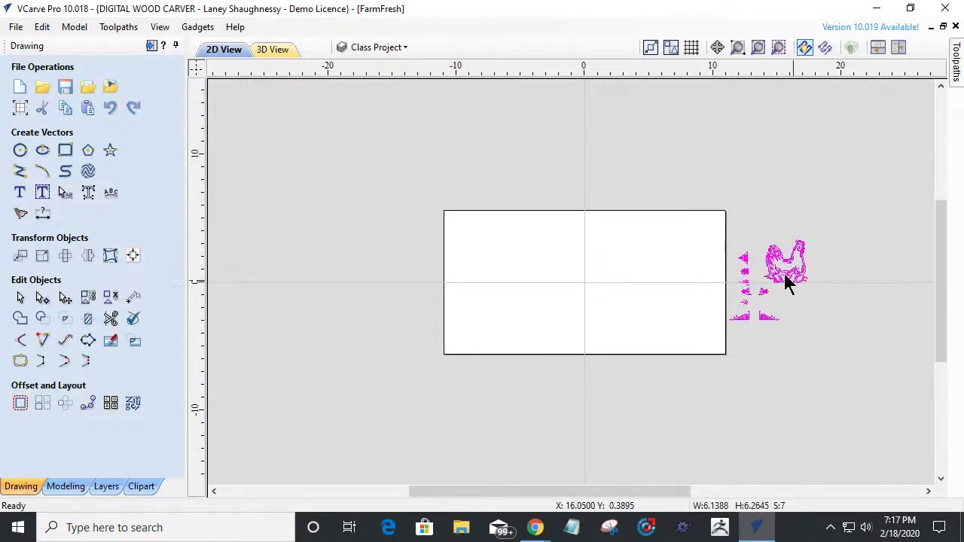
left_click(782, 48)
scroll(810, 201, "down", 3)
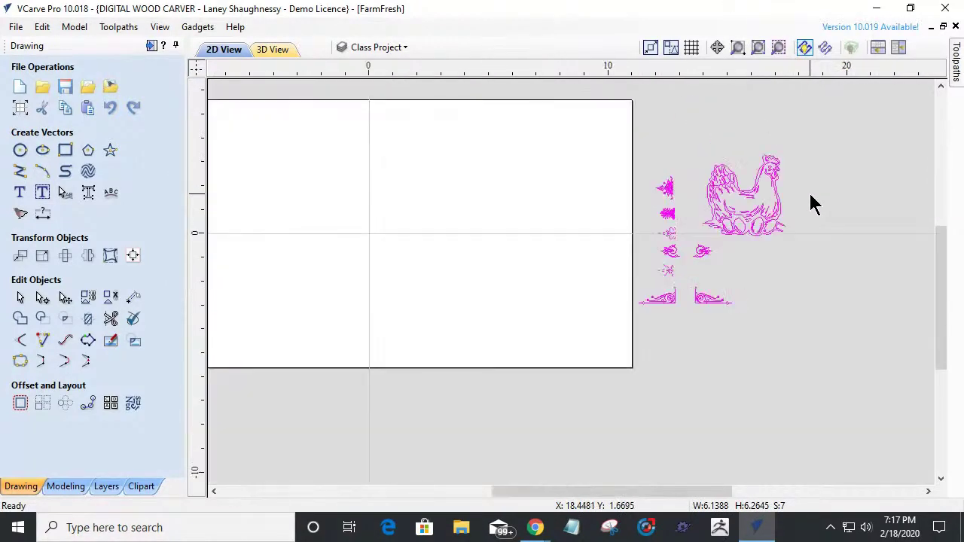
scroll(752, 223, "down", 2)
left_click_drag(734, 268, 637, 295)
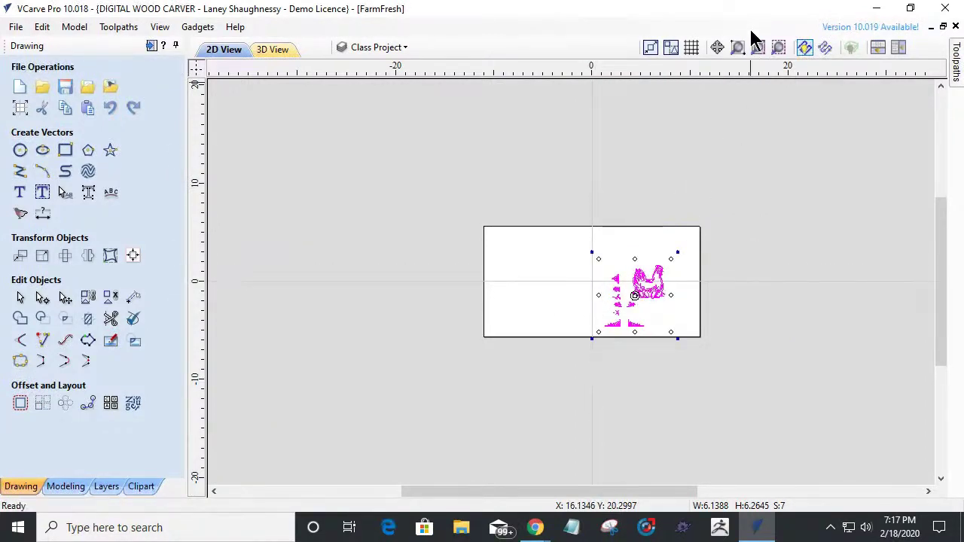
Deselect the artwork and examine the diamond-patterned side ornament at the head of the ornament column.
left_click(779, 48)
left_click(635, 393)
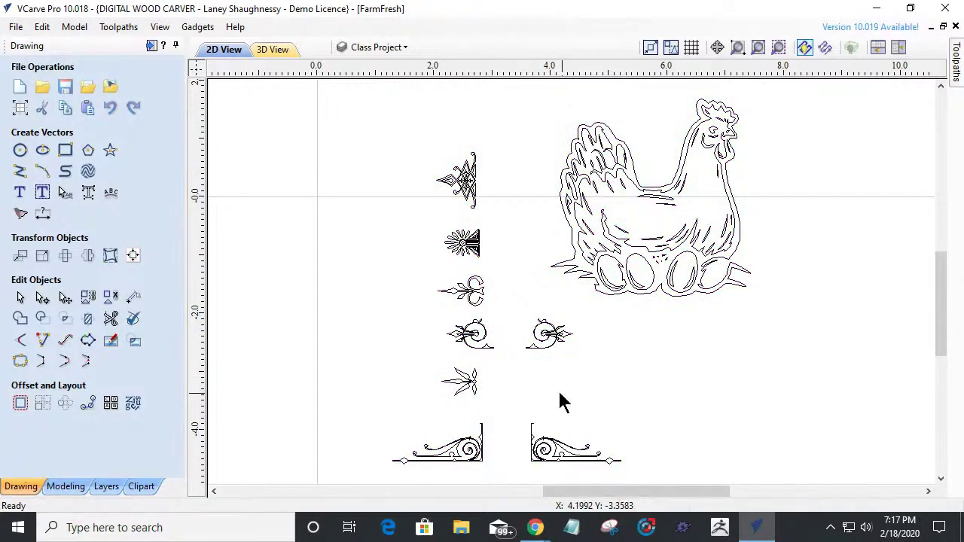
scroll(415, 178, "up", 3)
scroll(506, 124, "down", 3)
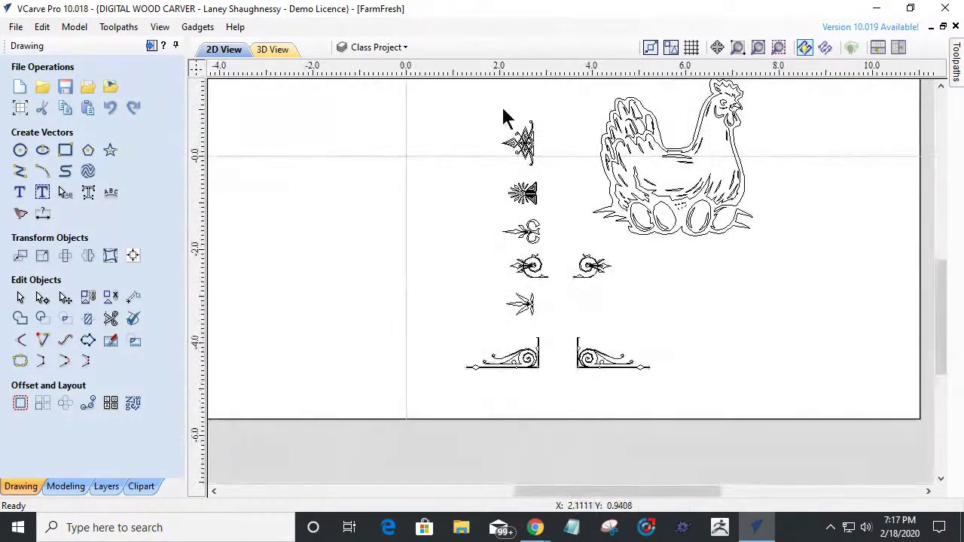
scroll(502, 114, "up", 2)
scroll(536, 279, "up", 2)
scroll(519, 298, "up", 2)
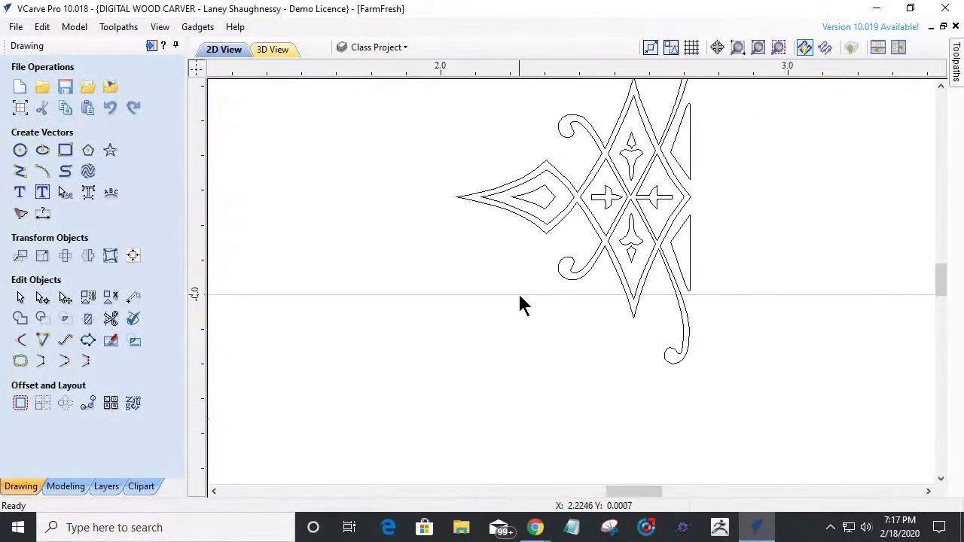
scroll(519, 297, "down", 2)
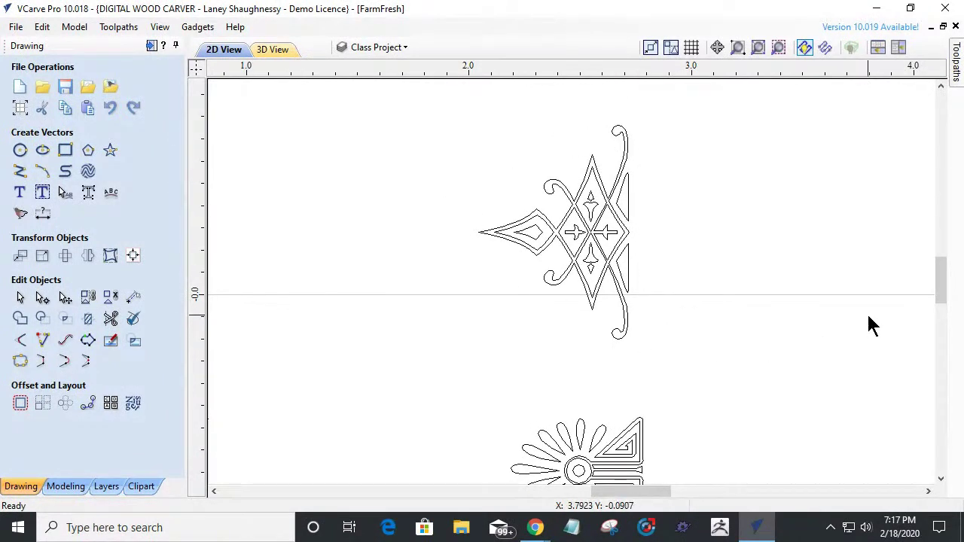
Select the sunburst ornament below the diamond one and examine its outlines up close.
left_click_drag(940, 281, 939, 312)
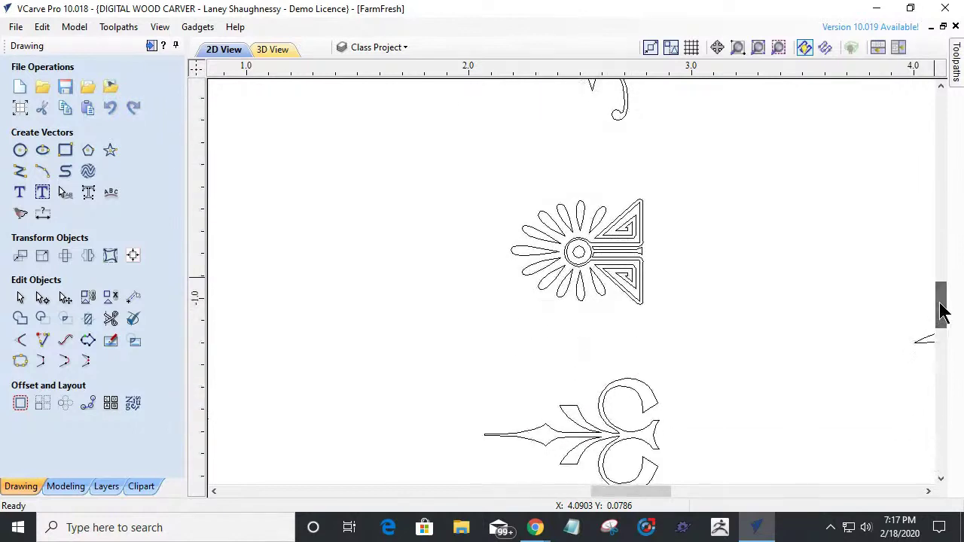
left_click_drag(467, 164, 693, 323)
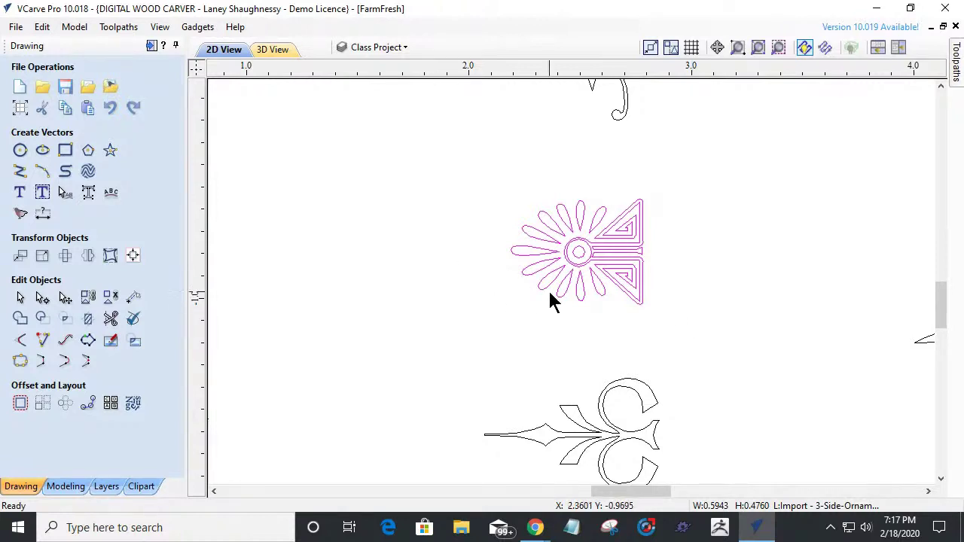
scroll(552, 301, "up", 2)
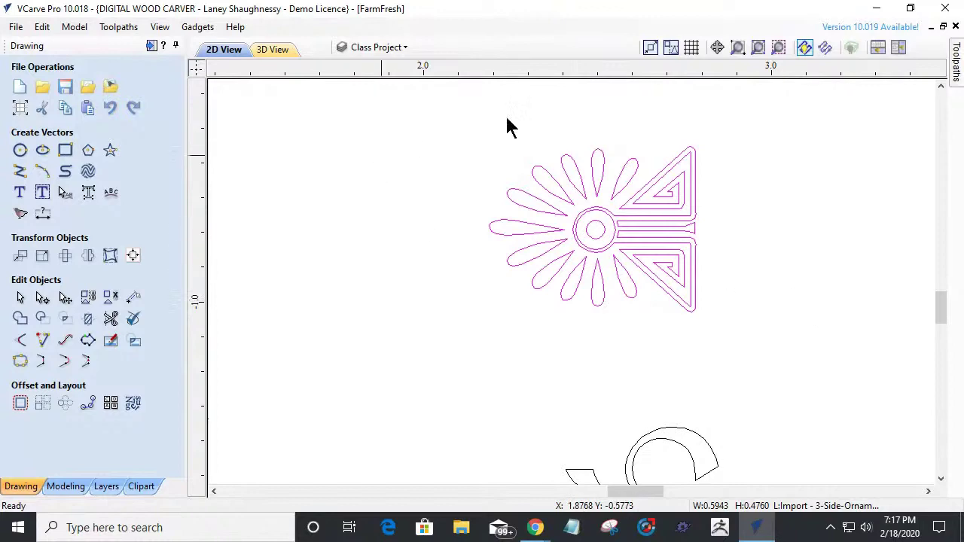
scroll(780, 290, "down", 4)
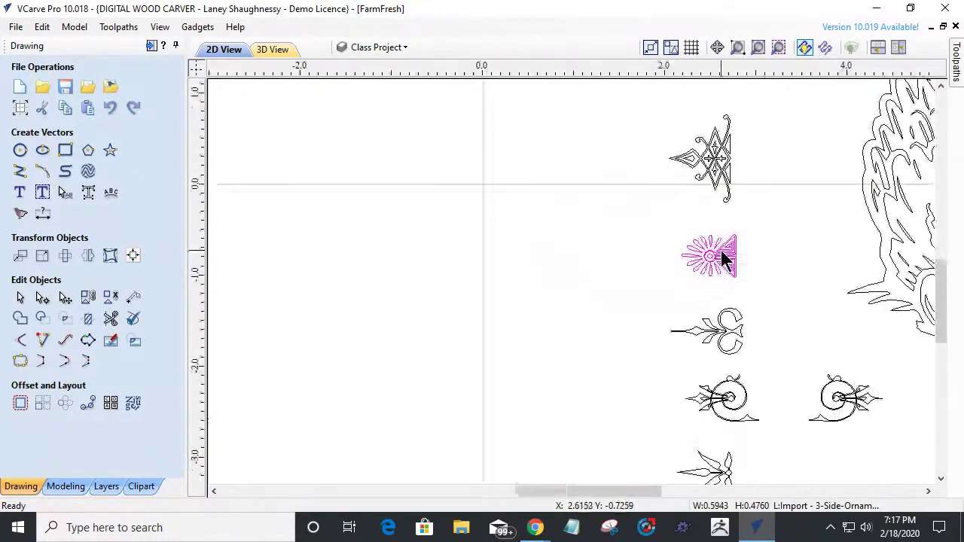
scroll(721, 259, "down", 1)
Examine the shapes of the pointed double-curl ornament, the spiral ornament and the five-leaf ornament.
scroll(768, 317, "up", 5)
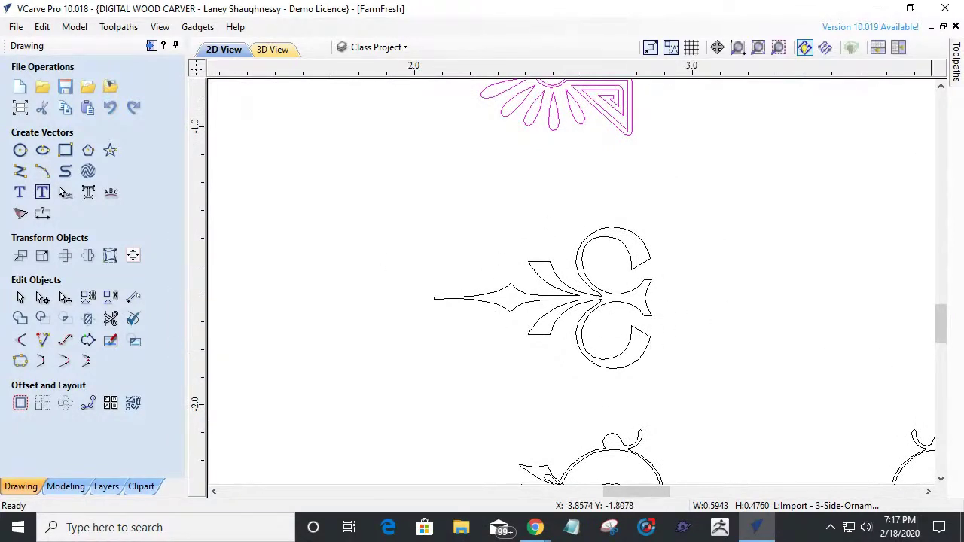
left_click_drag(948, 329, 948, 349)
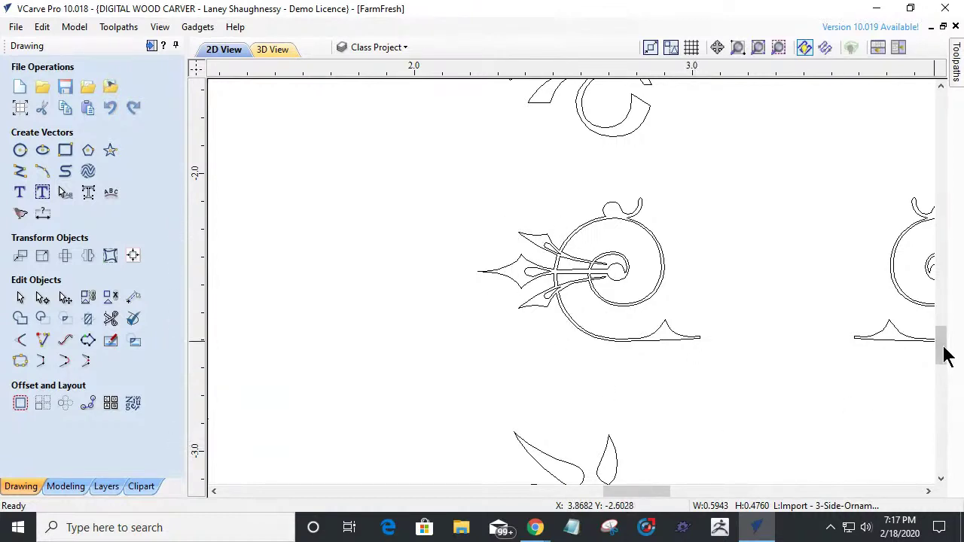
left_click_drag(946, 354, 947, 376)
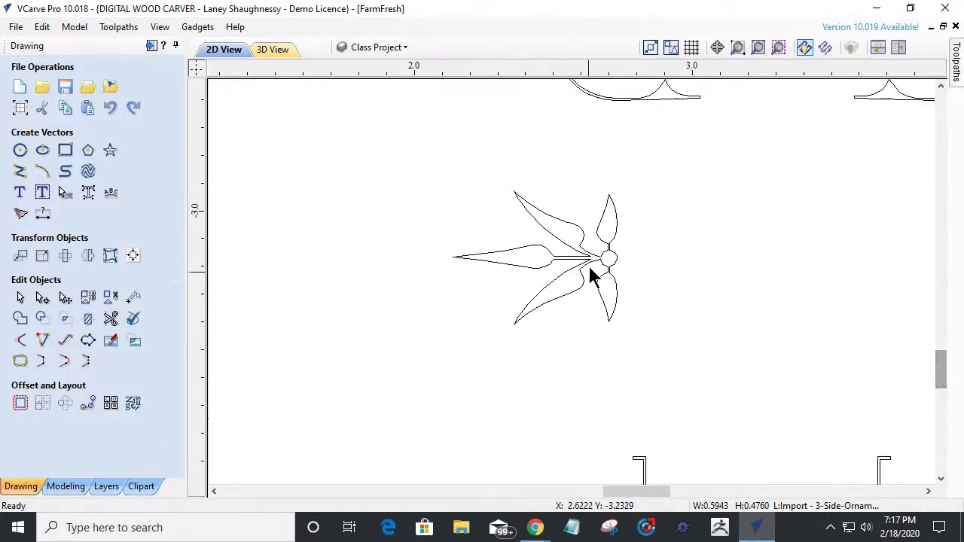
Examine the mirrored pair of scroll corner ornaments, including their spirals and small curled ends.
left_click_drag(940, 366, 942, 403)
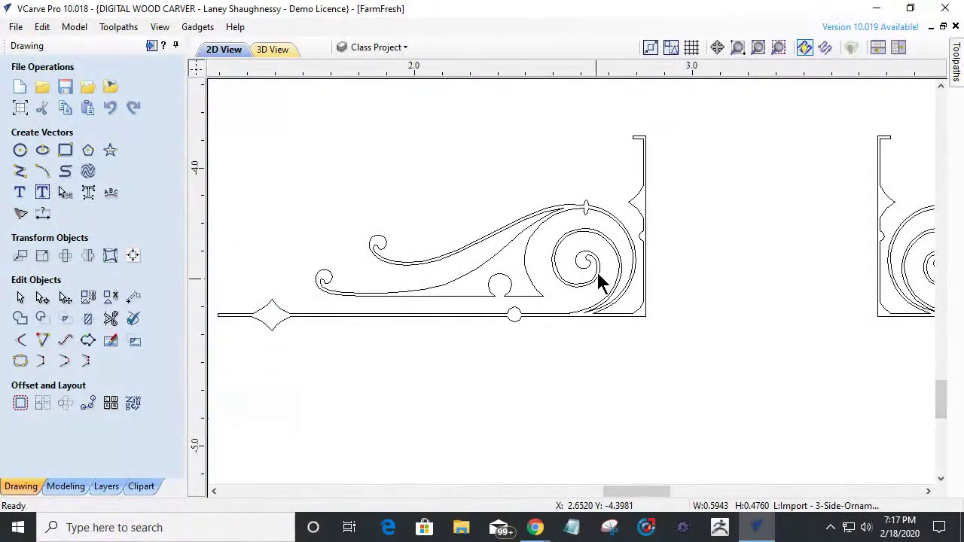
scroll(587, 282, "down", 4)
scroll(650, 258, "up", 3)
scroll(652, 260, "down", 2)
scroll(687, 258, "up", 3)
scroll(685, 265, "down", 2)
scroll(358, 302, "up", 1)
scroll(358, 298, "down", 4)
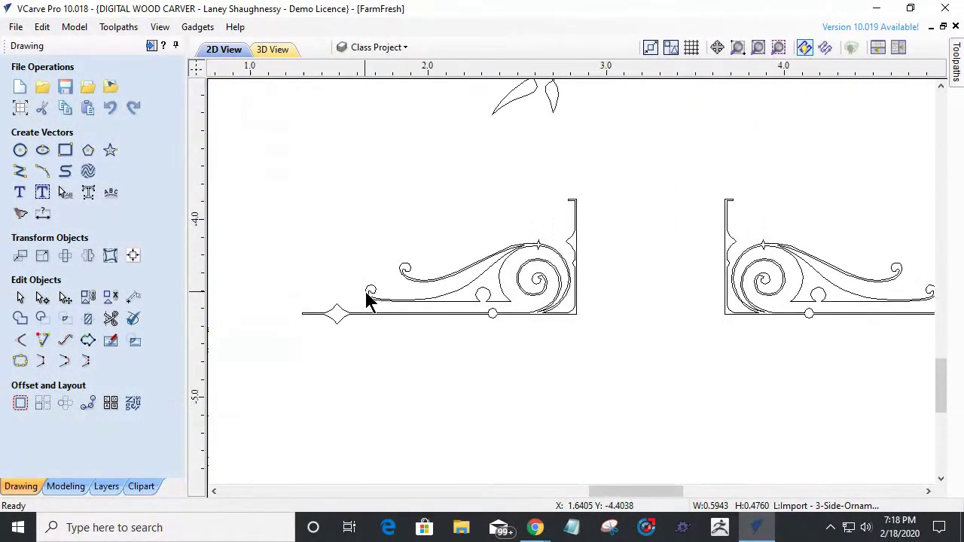
scroll(367, 299, "down", 4)
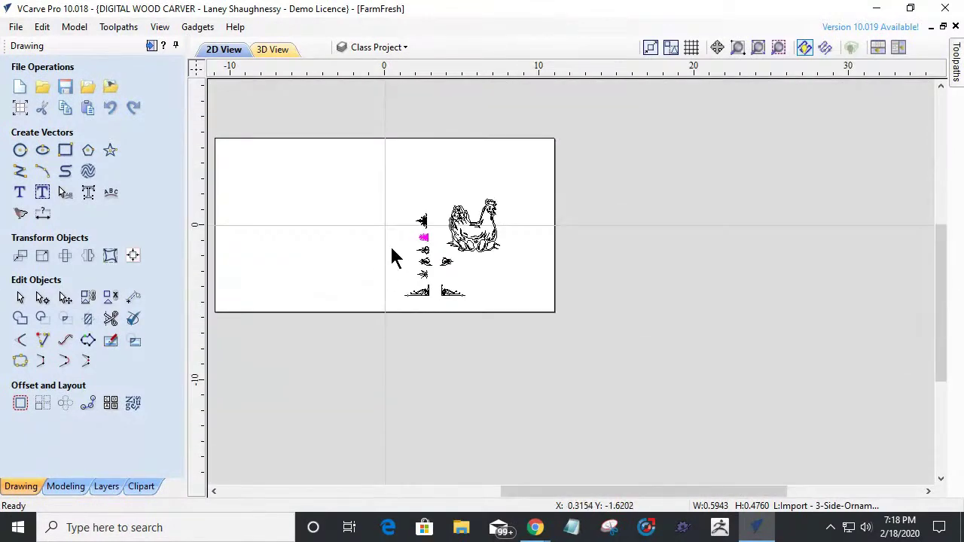
Examine the hen-and-eggs vector artwork up close and in relation to the whole board.
scroll(497, 222, "up", 3)
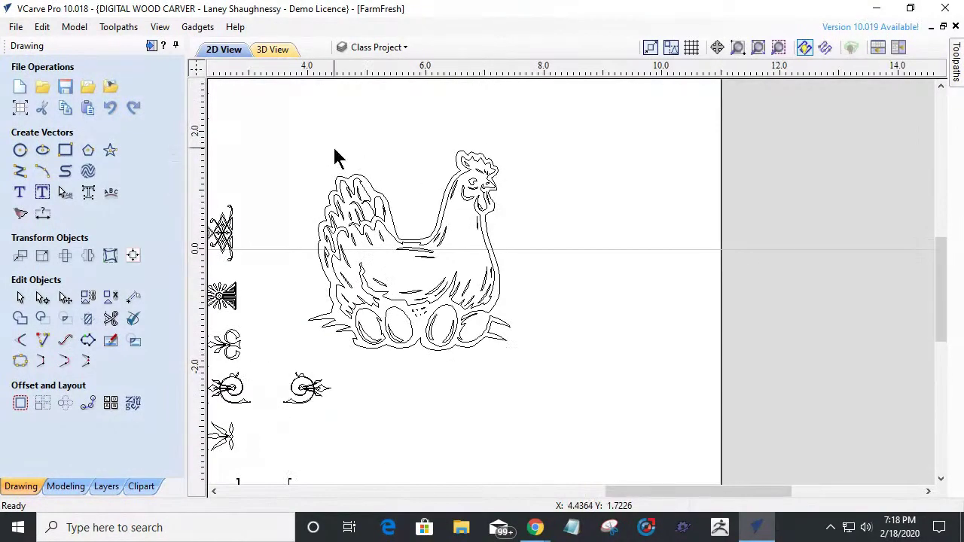
scroll(335, 162, "up", 1)
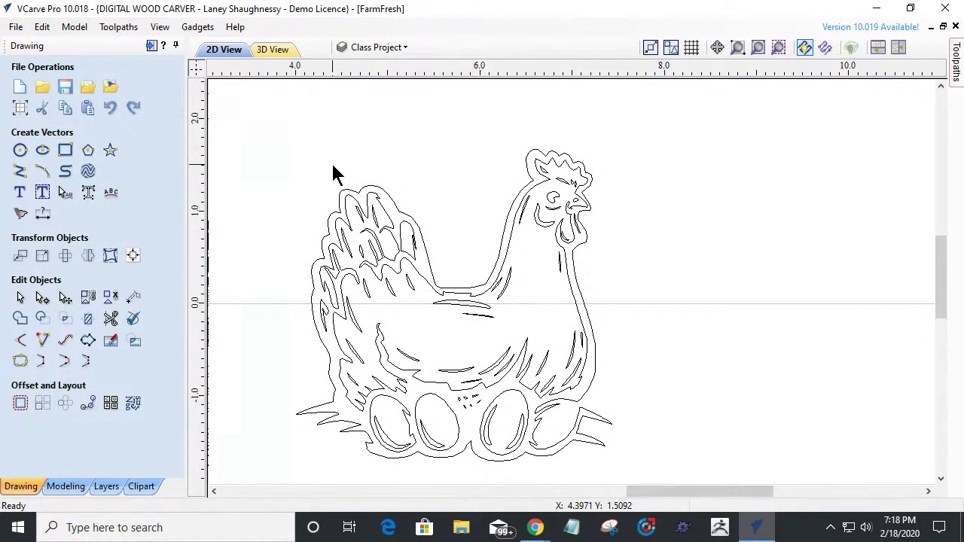
scroll(335, 173, "down", 5)
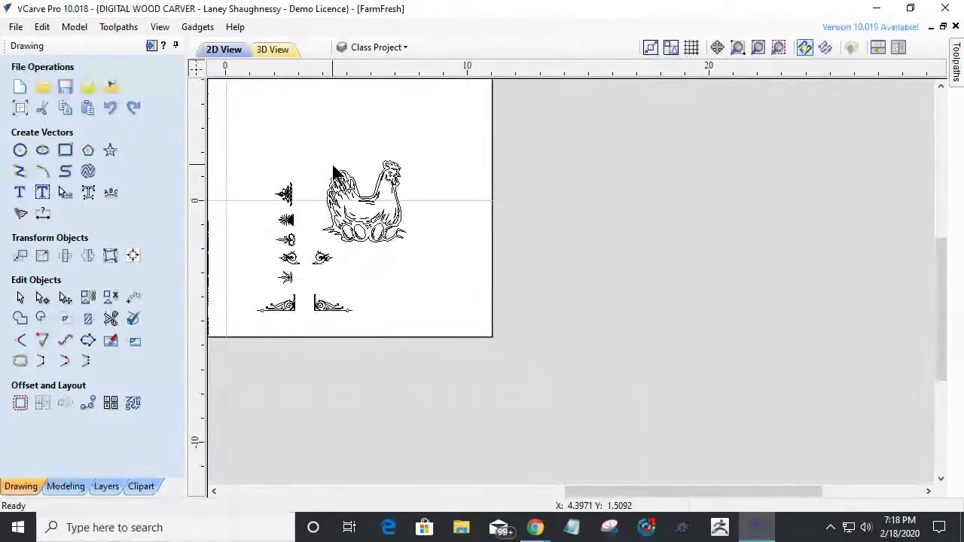
scroll(516, 248, "up", 4)
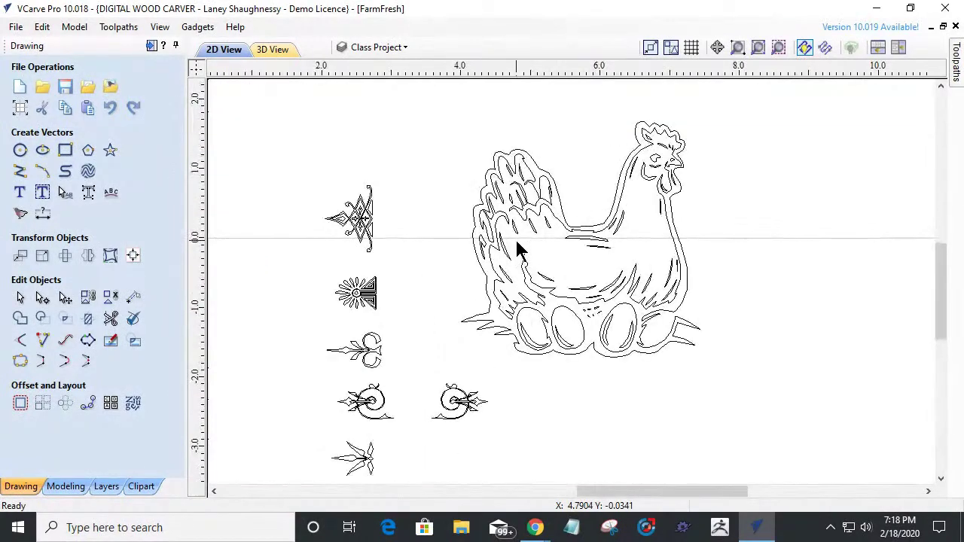
scroll(517, 248, "up", 1)
scroll(516, 249, "down", 5)
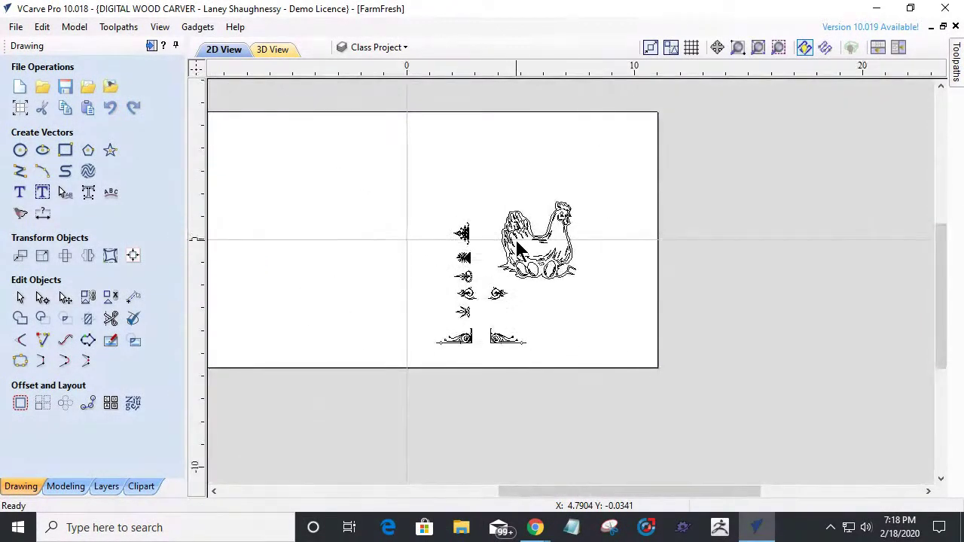
Select the hen and all the ornaments and move them off the material, just beyond the board's right edge.
left_click_drag(361, 179, 619, 335)
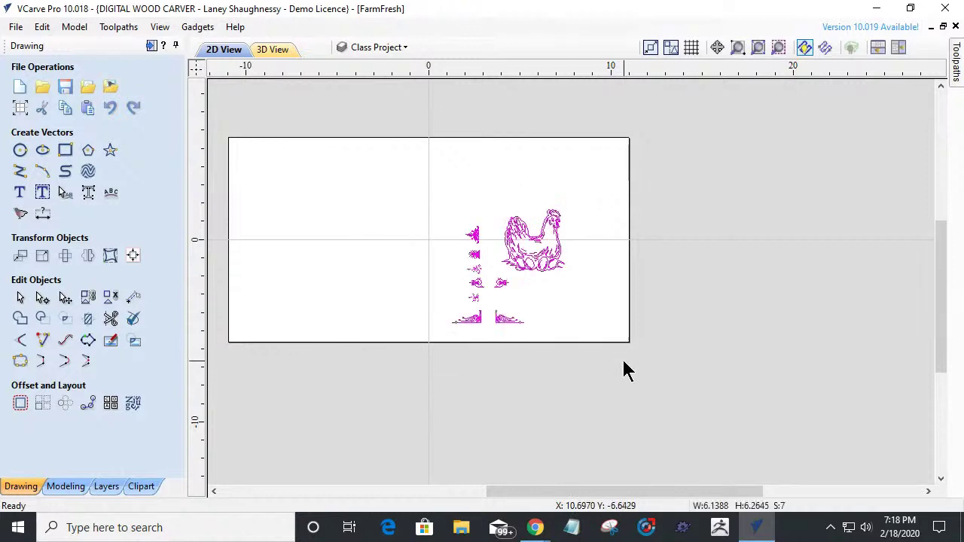
left_click_drag(514, 241, 705, 225)
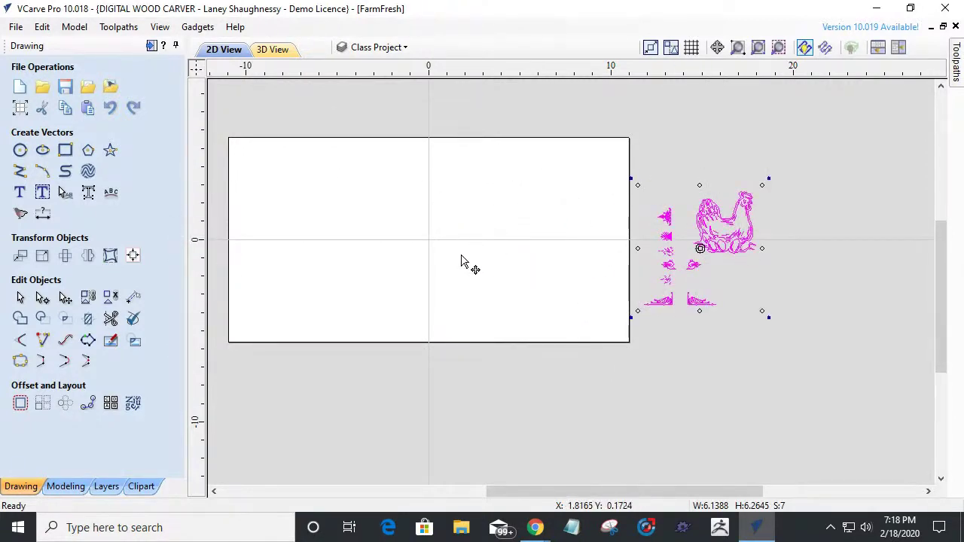
mouse_move(667, 491)
left_mouse_down()
mouse_move(631, 505)
mouse_move(582, 491)
mouse_move(597, 491)
left_mouse_up()
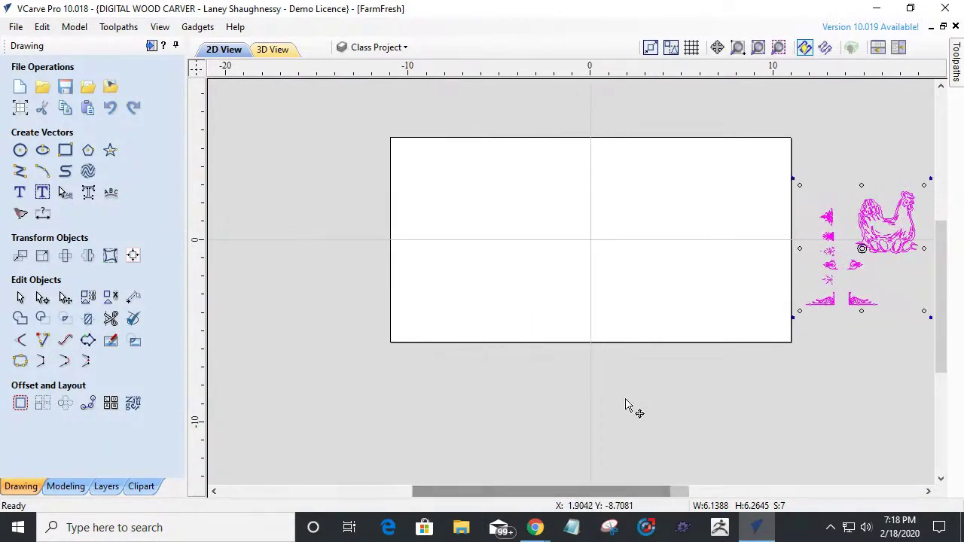
left_click(737, 45)
left_click(598, 266)
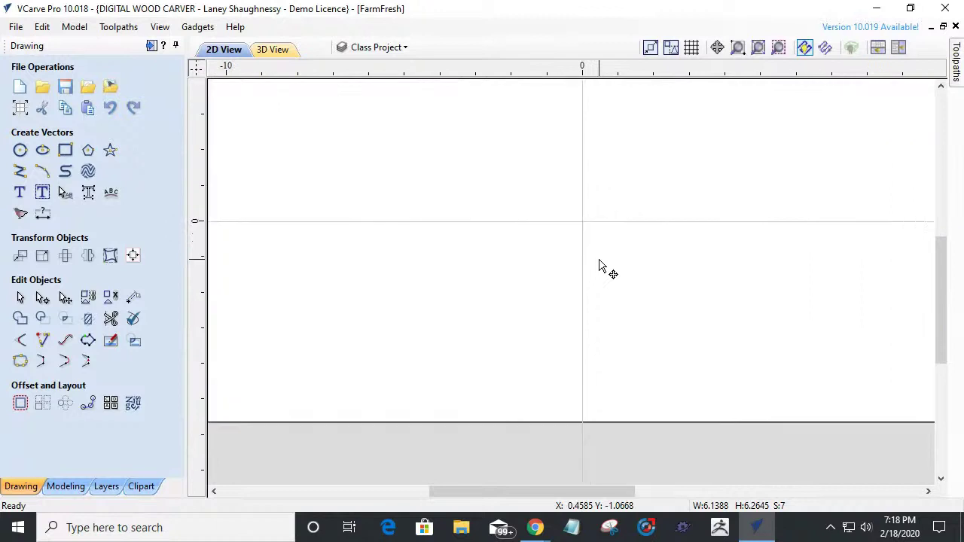
left_click_drag(947, 301, 940, 273)
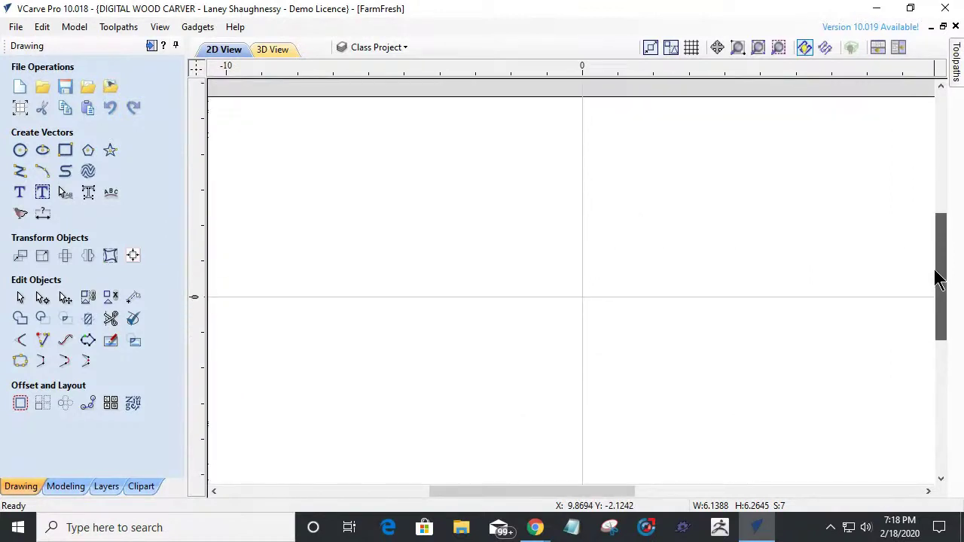
scroll(546, 262, "down", 1)
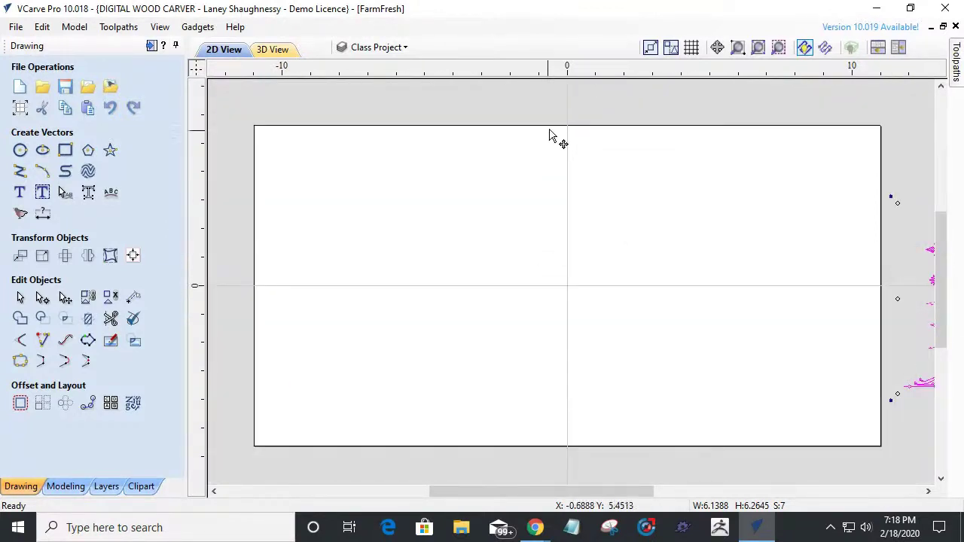
Deselect the off-board artwork and start the Create Text tool for the sign's lettering.
left_click(646, 102)
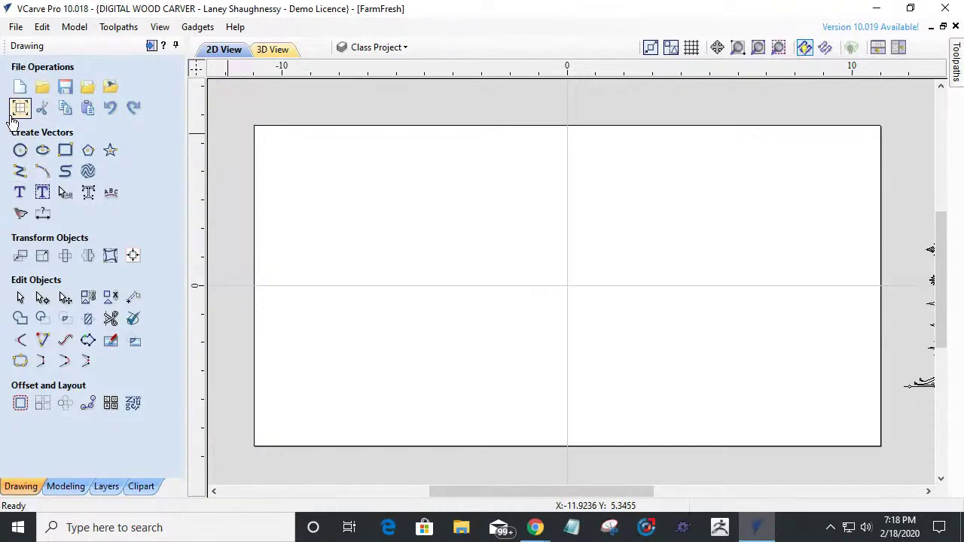
left_click(19, 196)
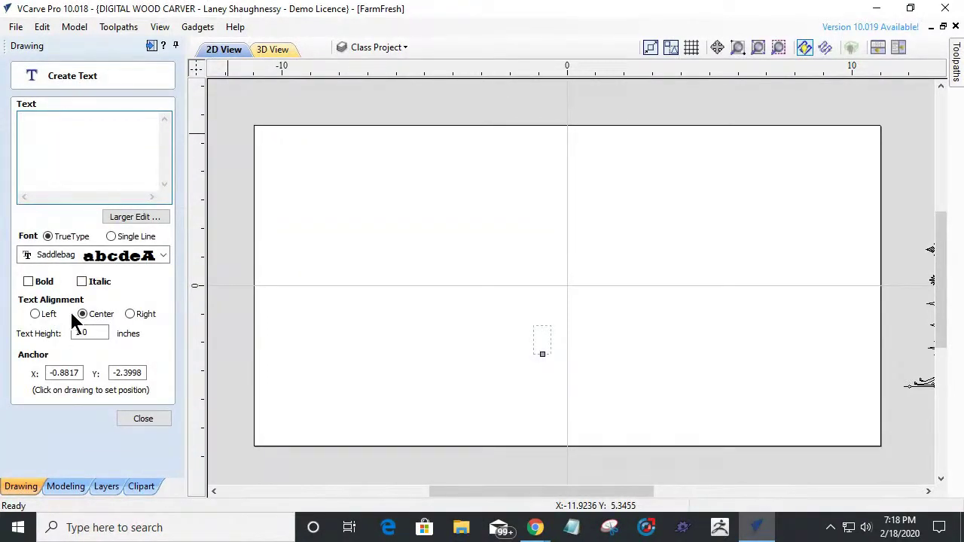
Switch to Chrome and open the font preview website wordmark.it.
mouse_move(527, 531)
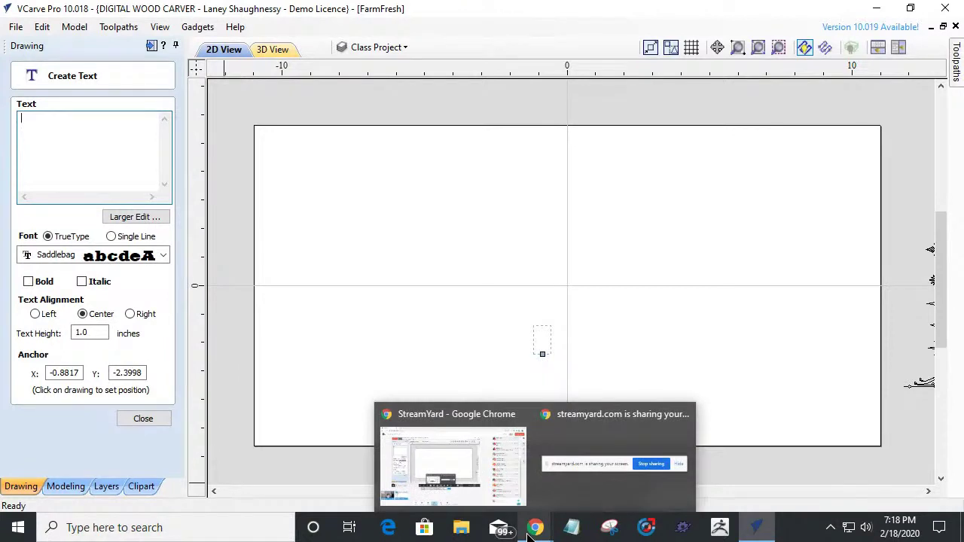
left_click(452, 479)
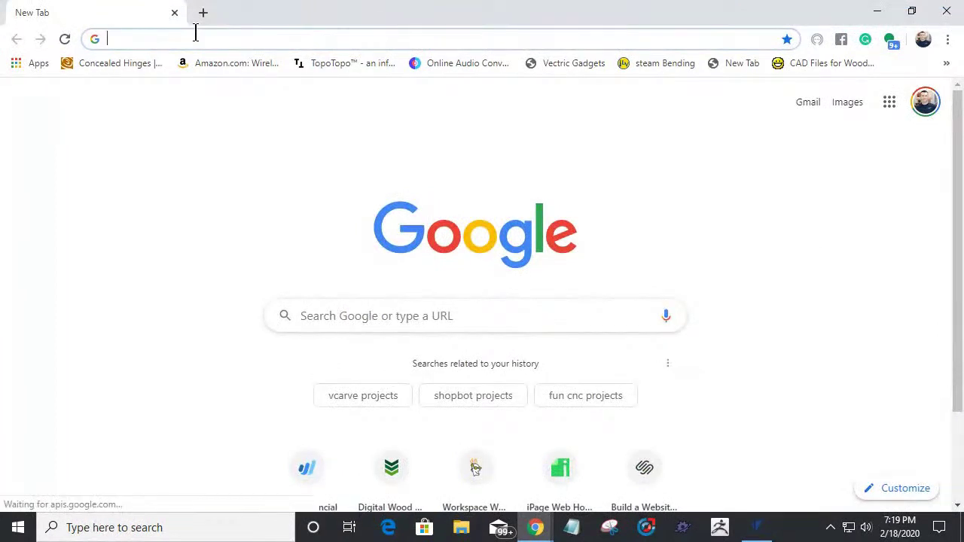
type("Wordmar")
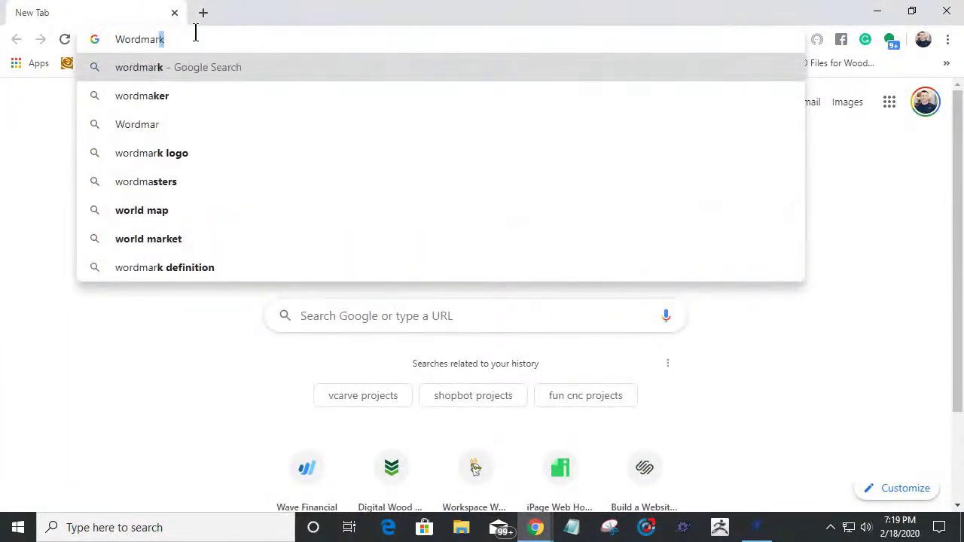
type("k.it")
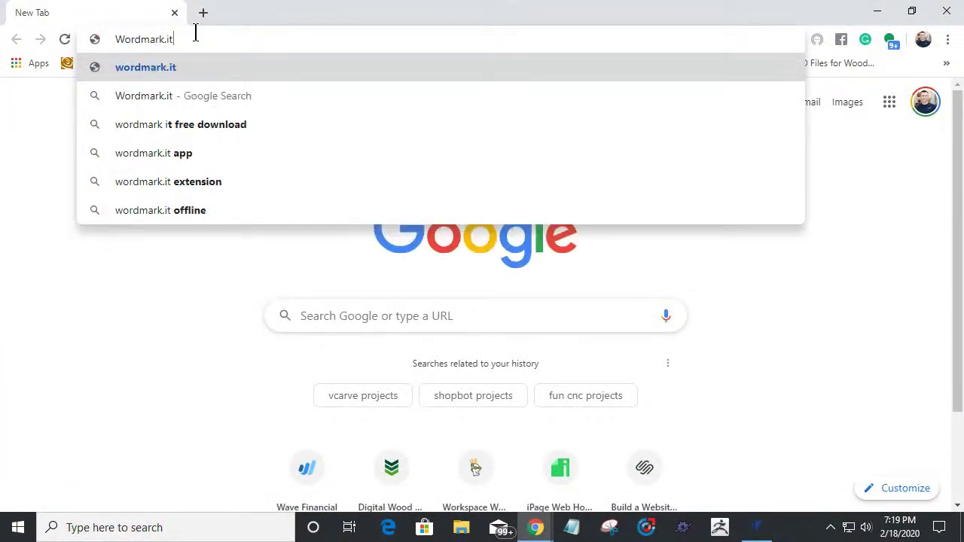
key("Return")
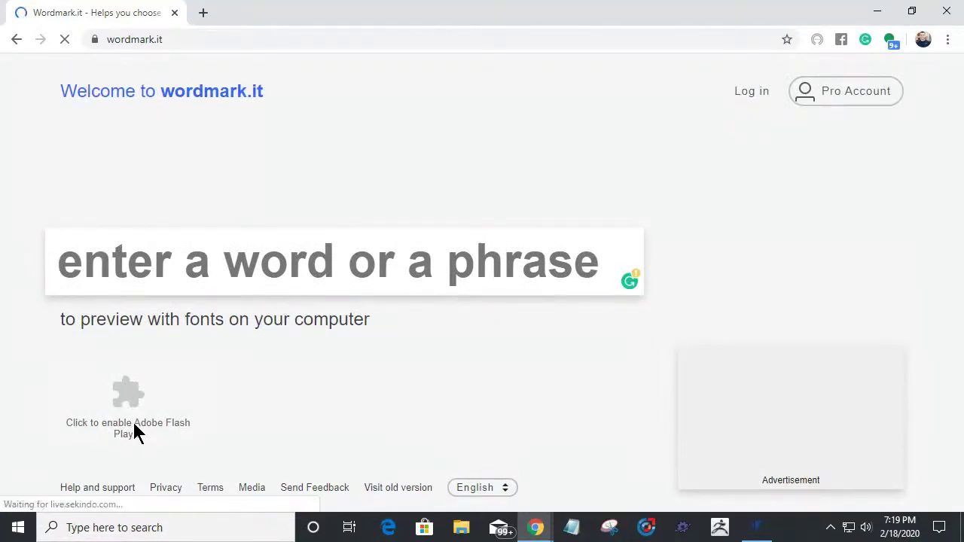
Respond to the Adobe Flash Player request and generate previews of the phrase FARM FRESH in the computer's fonts.
left_click(134, 424)
left_click(234, 125)
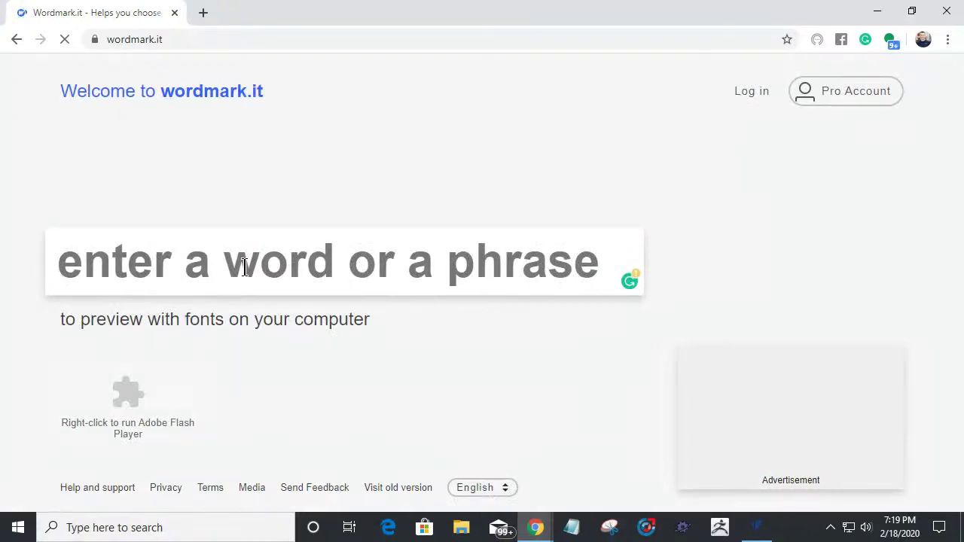
type("FARM FRE")
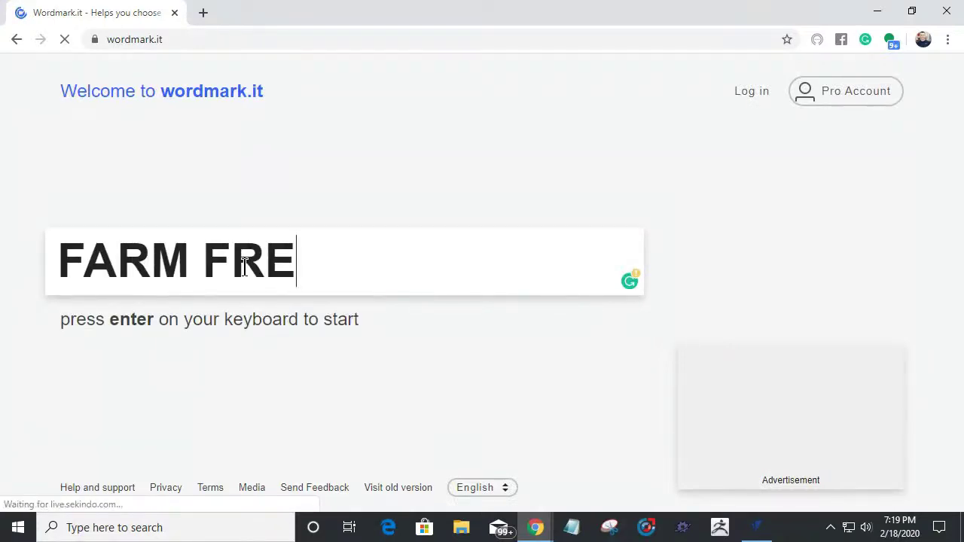
type("SH")
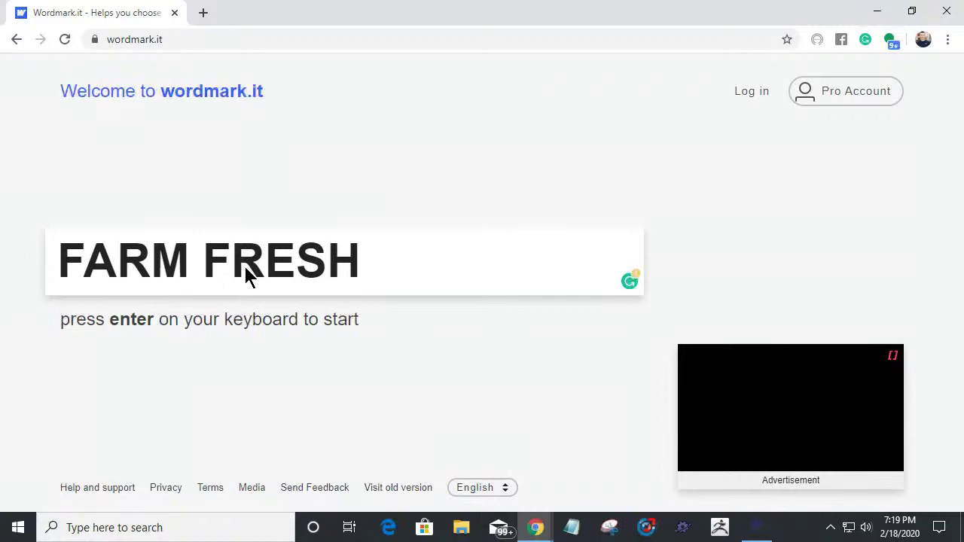
key("Return")
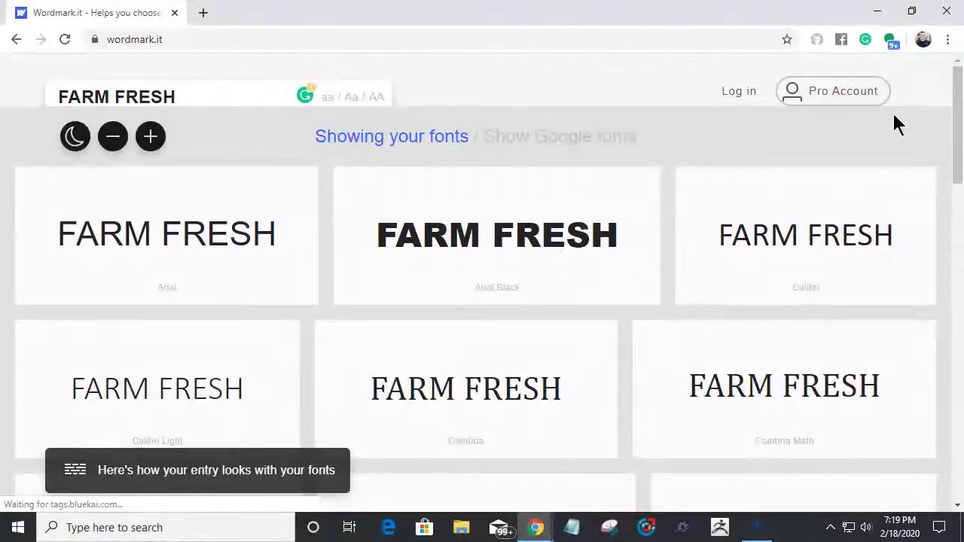
Examine how FARM FRESH looks in the first part of the font list, from Arial through Haettenschweiler.
scroll(954, 143, "down", 5)
scroll(955, 143, "up", 5)
left_click_drag(953, 143, 955, 298)
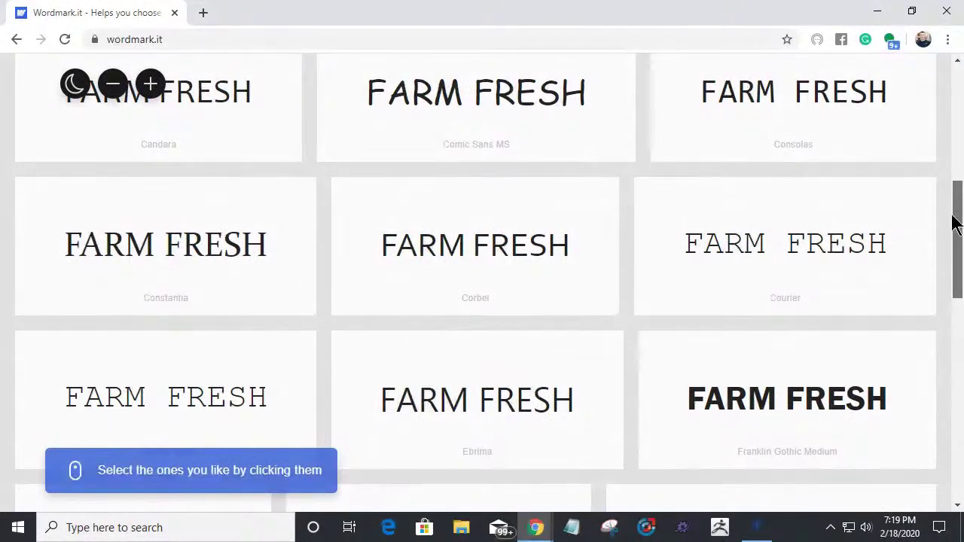
scroll(457, 263, "down", 4)
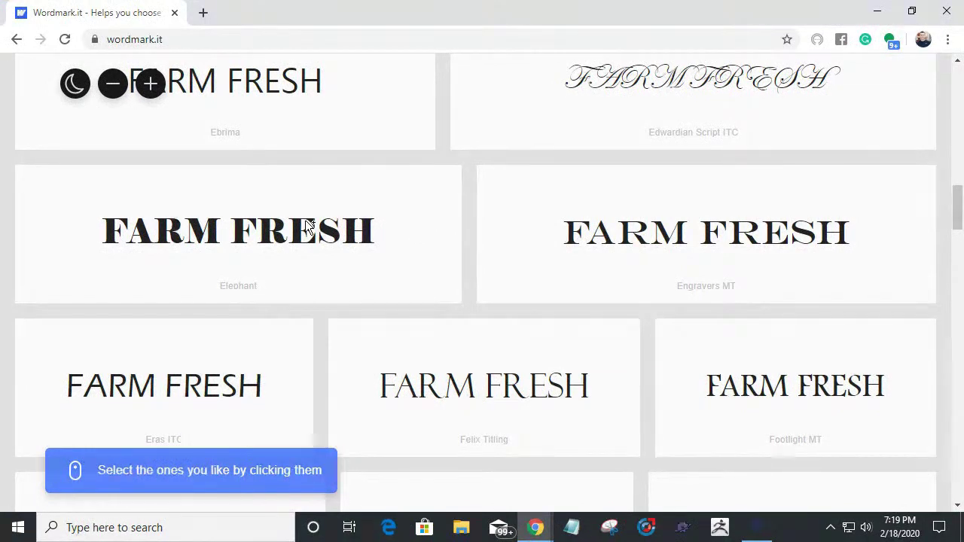
scroll(320, 224, "down", 5)
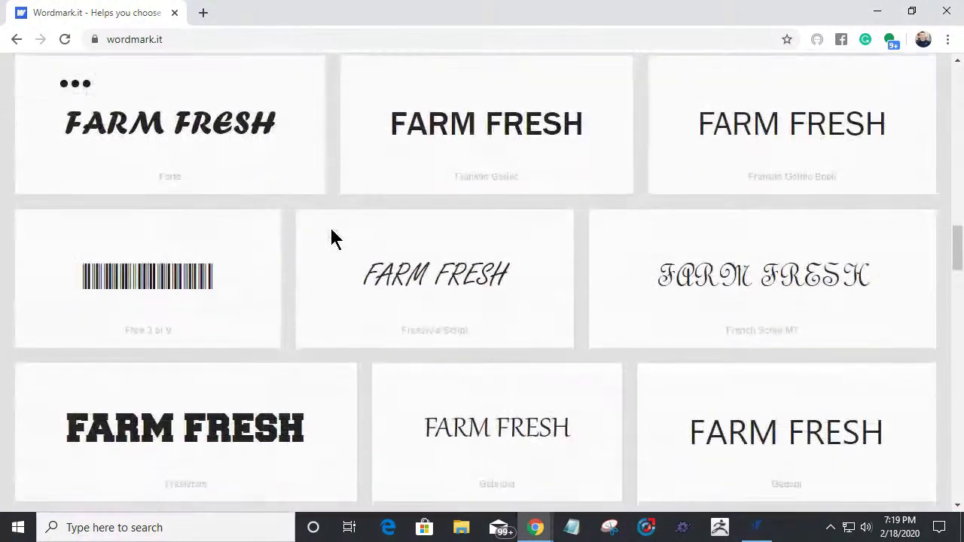
scroll(332, 230, "down", 2)
scroll(332, 230, "down", 2)
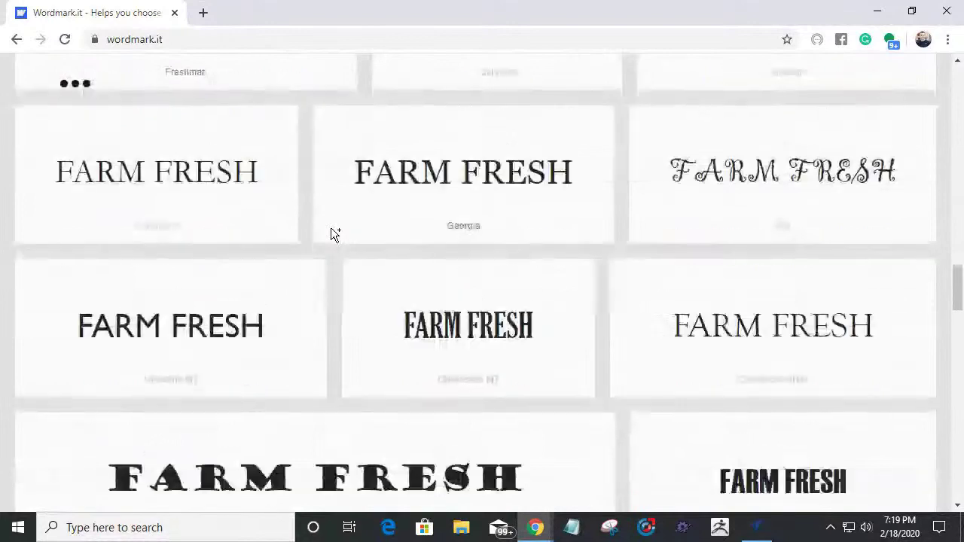
scroll(332, 232, "down", 1)
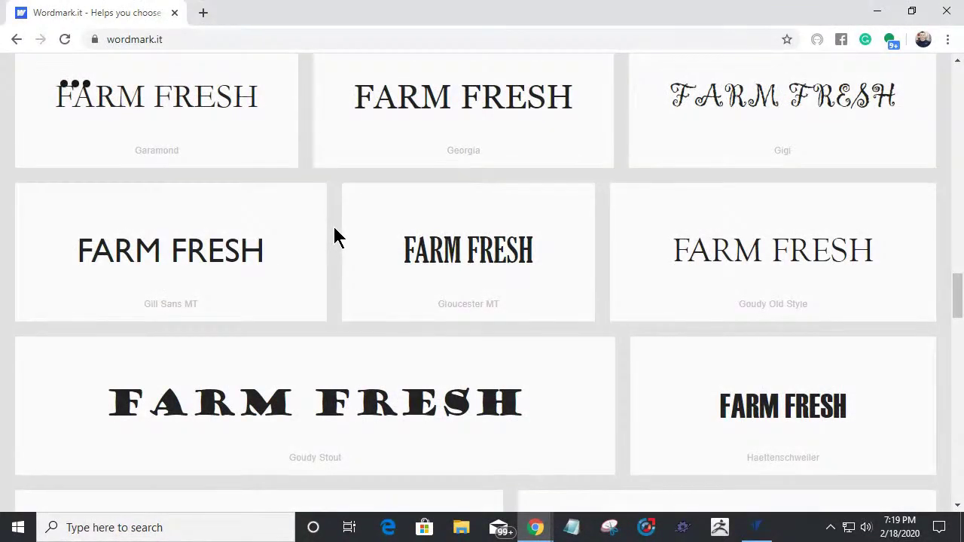
scroll(335, 228, "up", 8)
scroll(334, 229, "up", 6)
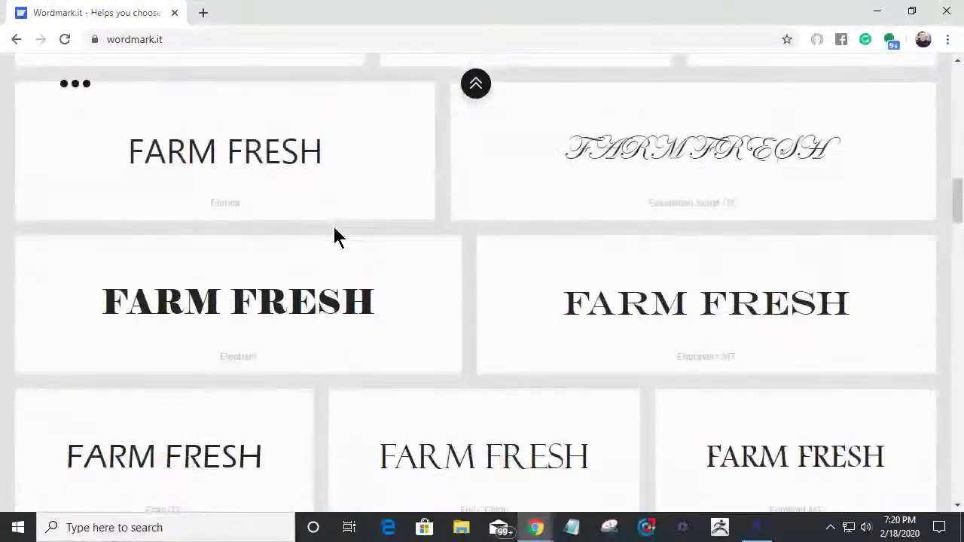
scroll(335, 236, "up", 1)
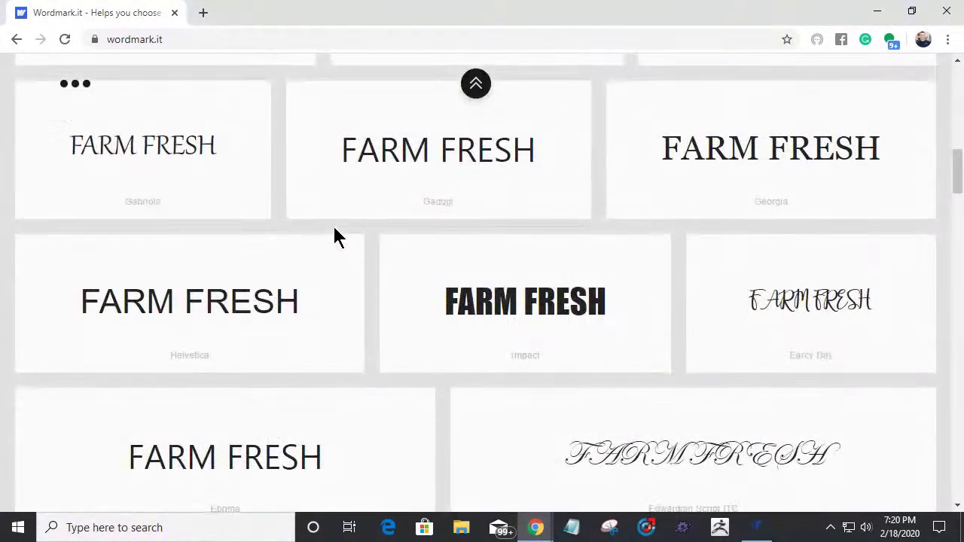
scroll(335, 230, "up", 8)
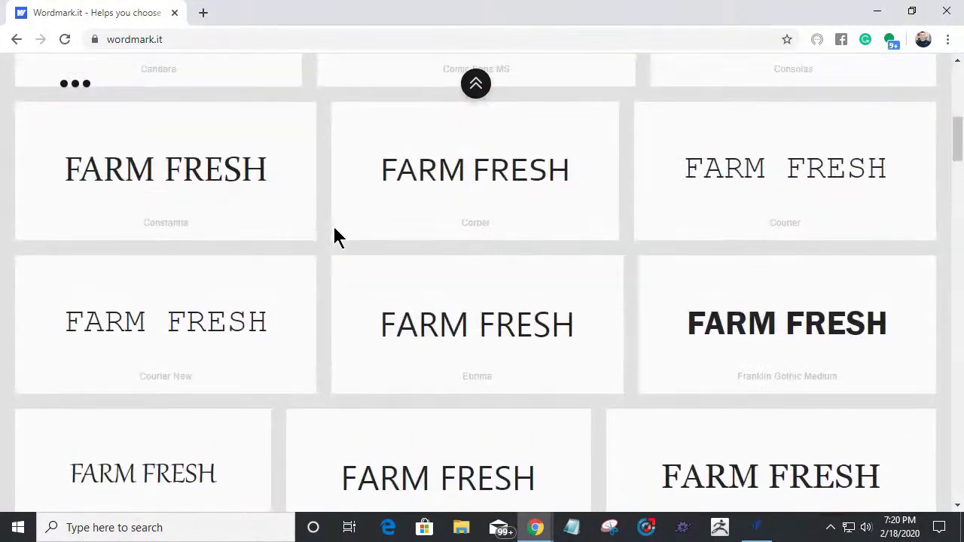
scroll(334, 236, "up", 1)
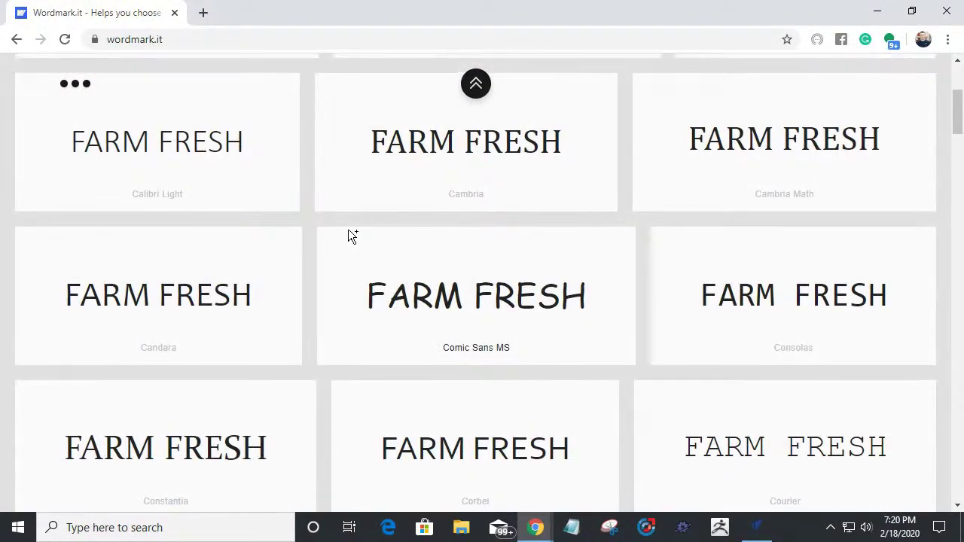
scroll(348, 229, "up", 2)
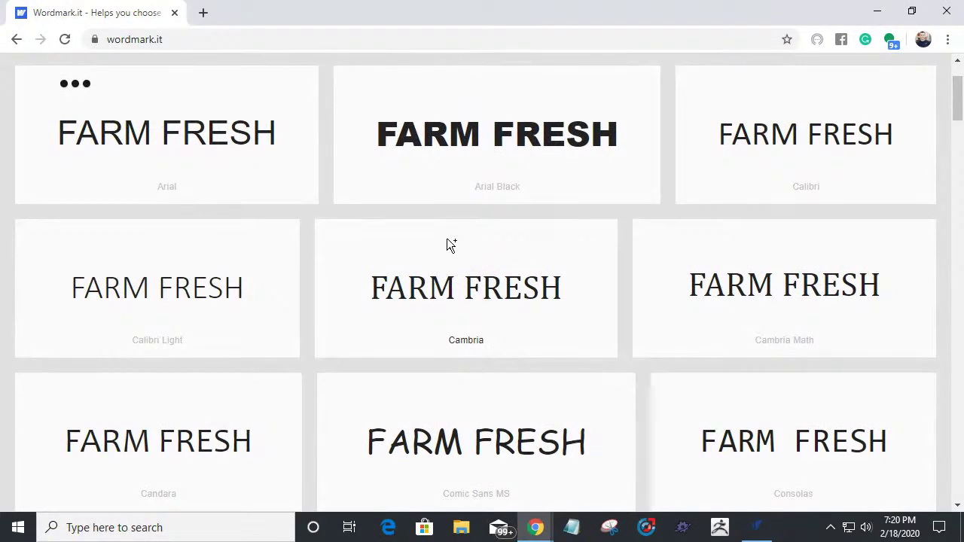
Compare the FARM FRESH previews through the whole font list, including the decorative, Komika Title and script styles.
scroll(447, 237, "down", 5)
scroll(447, 238, "down", 6)
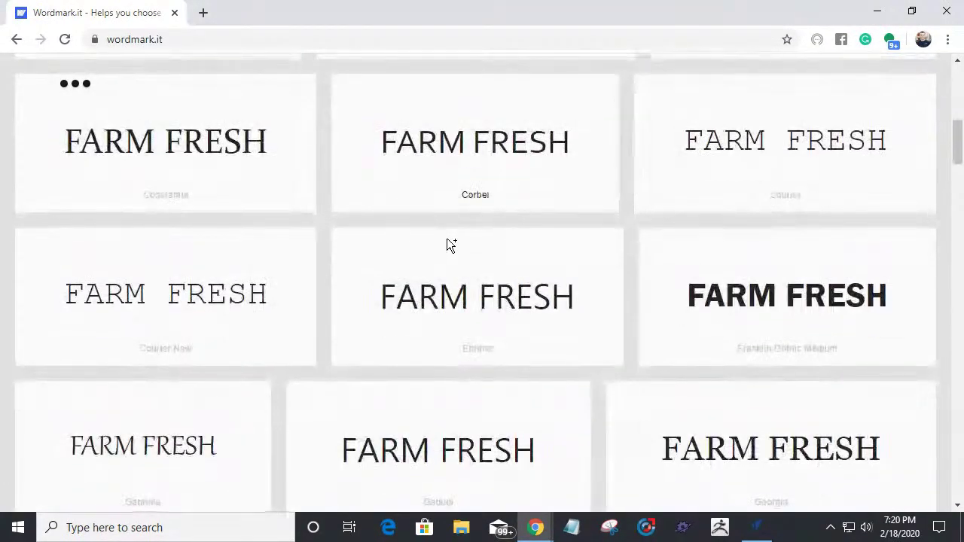
scroll(448, 242, "down", 6)
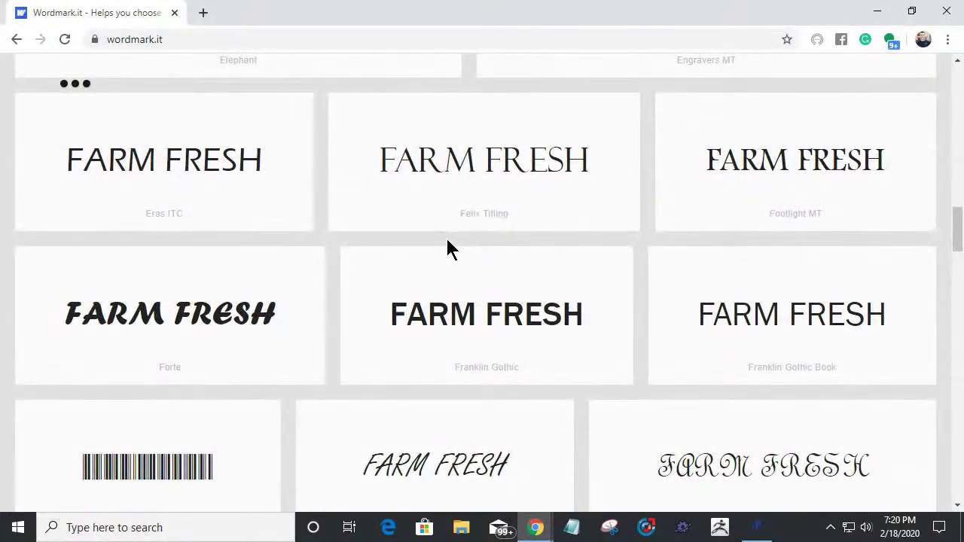
scroll(447, 241, "down", 6)
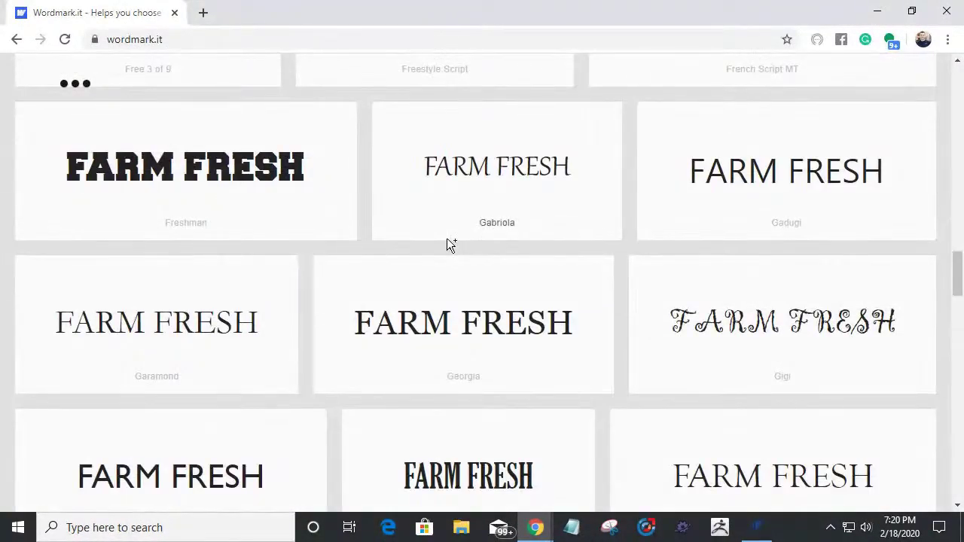
scroll(446, 238, "down", 3)
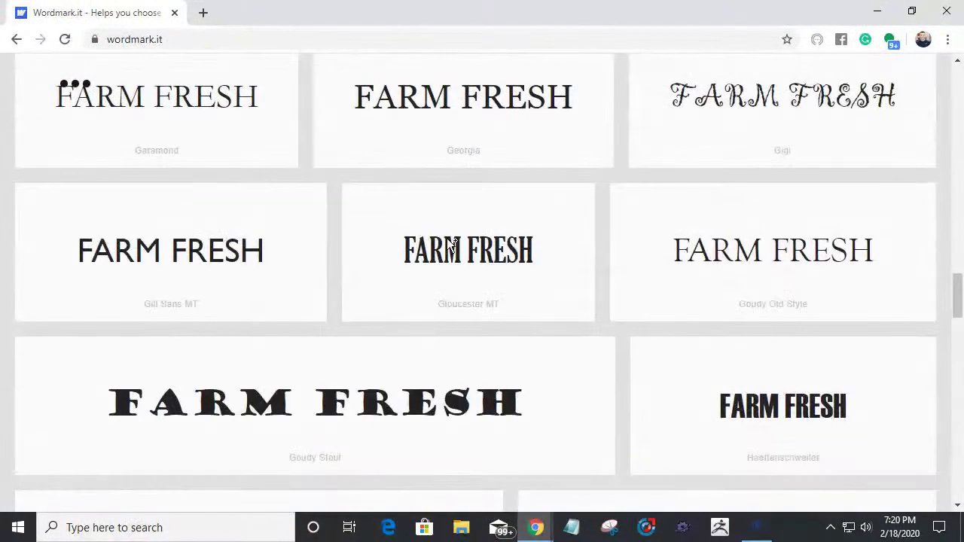
scroll(447, 238, "down", 2)
scroll(448, 243, "down", 3)
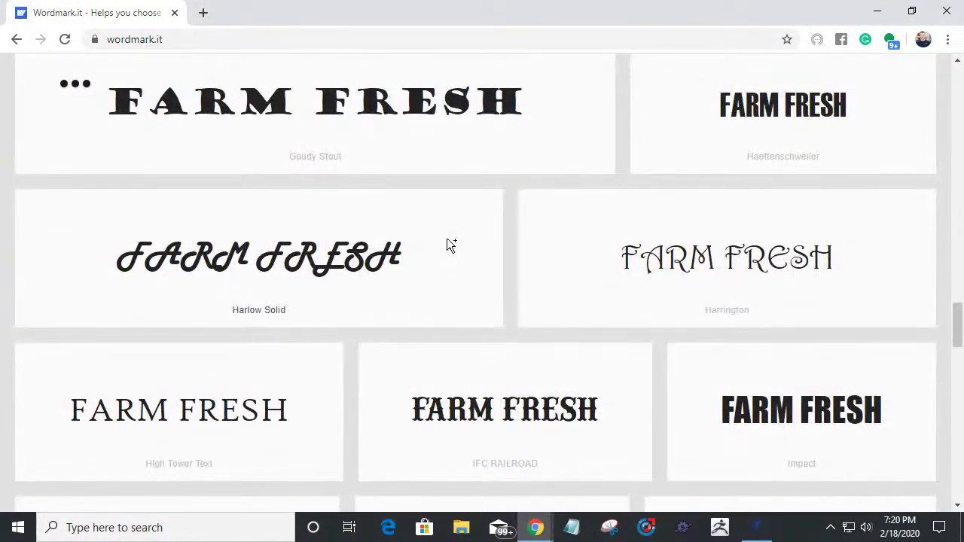
scroll(447, 242, "down", 3)
scroll(447, 238, "down", 4)
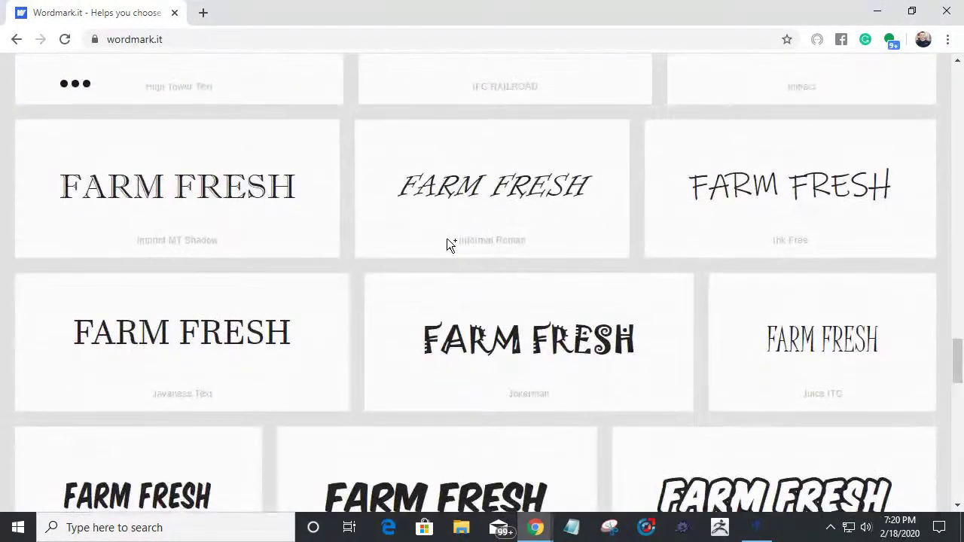
scroll(446, 243, "down", 5)
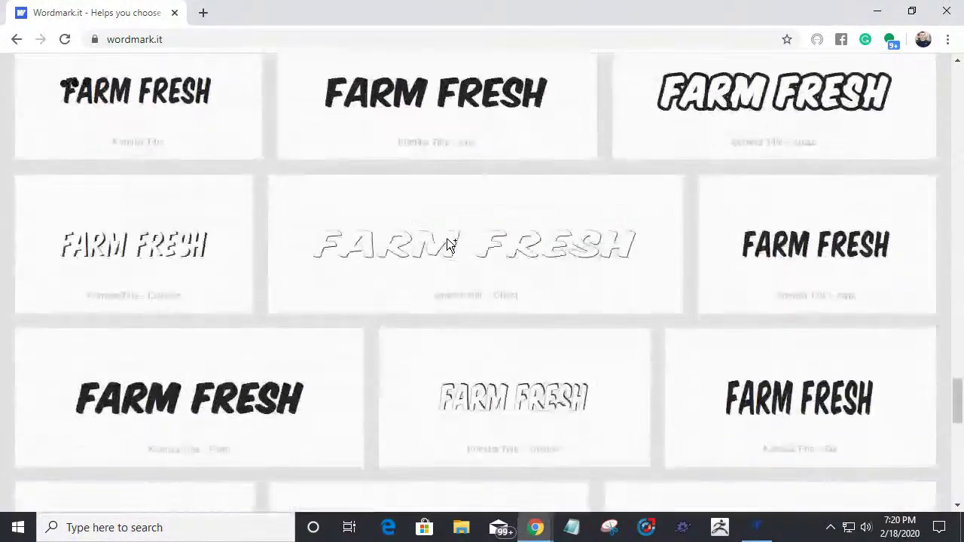
scroll(449, 243, "down", 5)
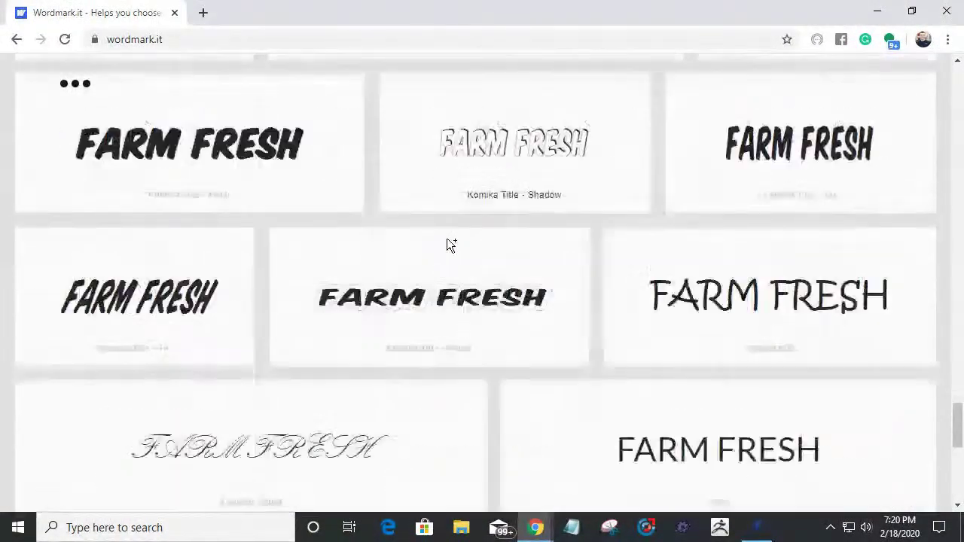
scroll(447, 240, "down", 4)
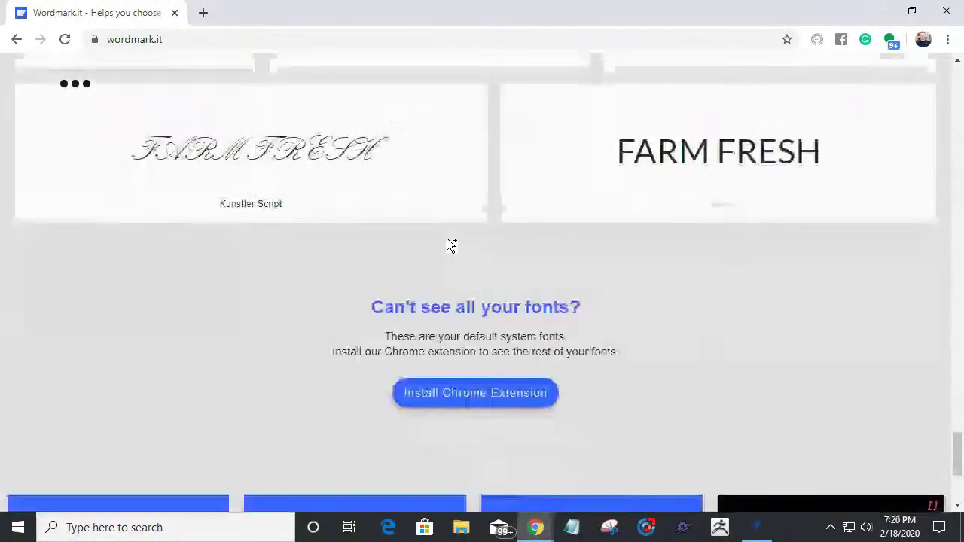
Return to the first font previews and dismiss the Grammarly sign-in notice covering the phrase field.
scroll(448, 240, "up", 5)
scroll(447, 238, "up", 20)
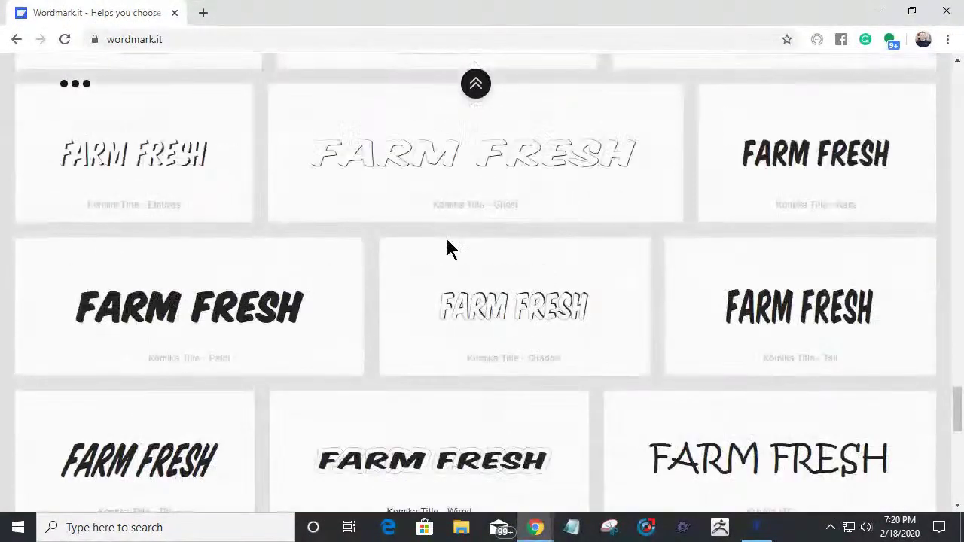
scroll(449, 241, "up", 8)
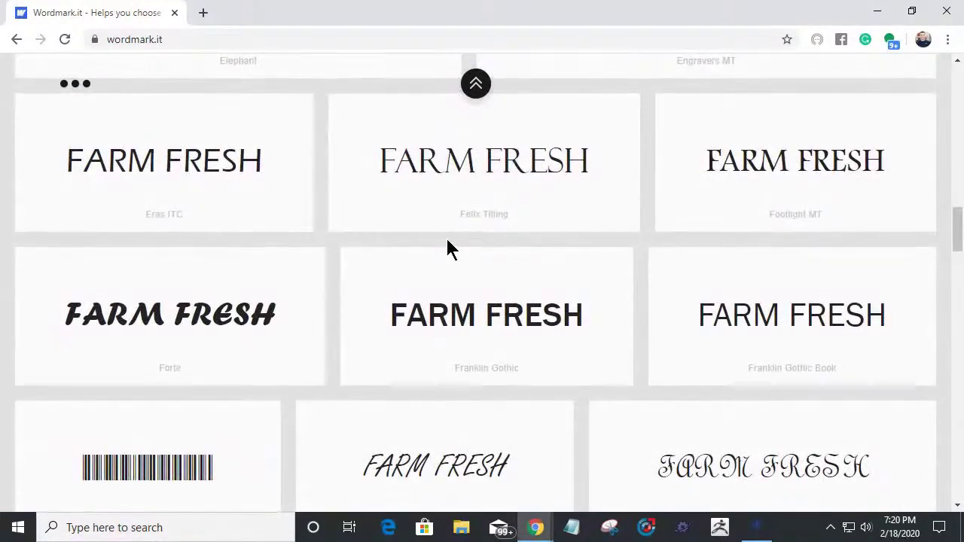
scroll(447, 241, "up", 10)
scroll(447, 238, "up", 5)
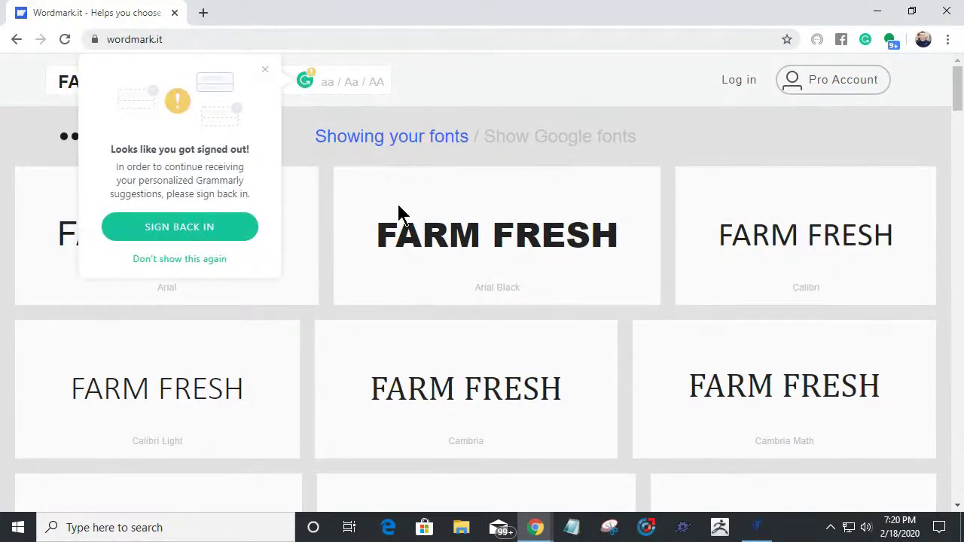
mouse_move(759, 527)
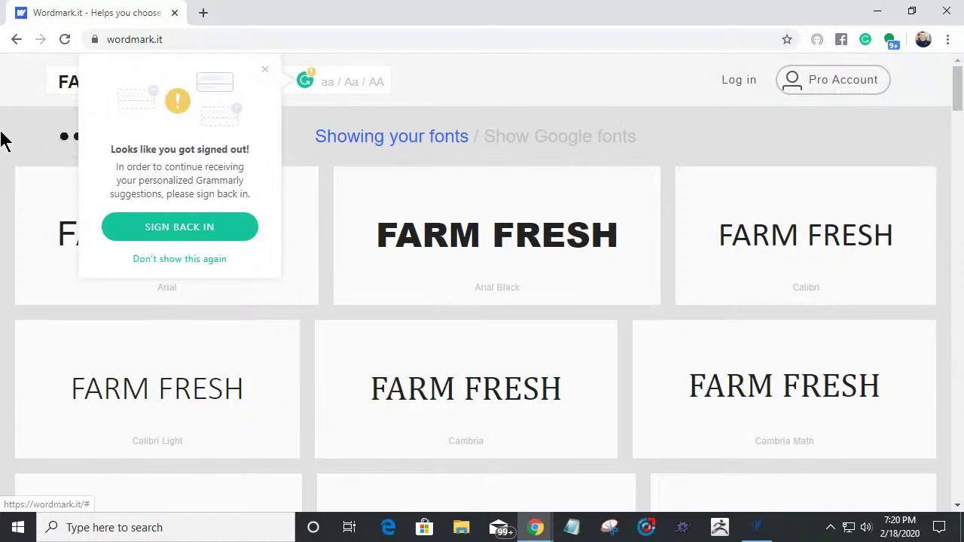
left_click(266, 73)
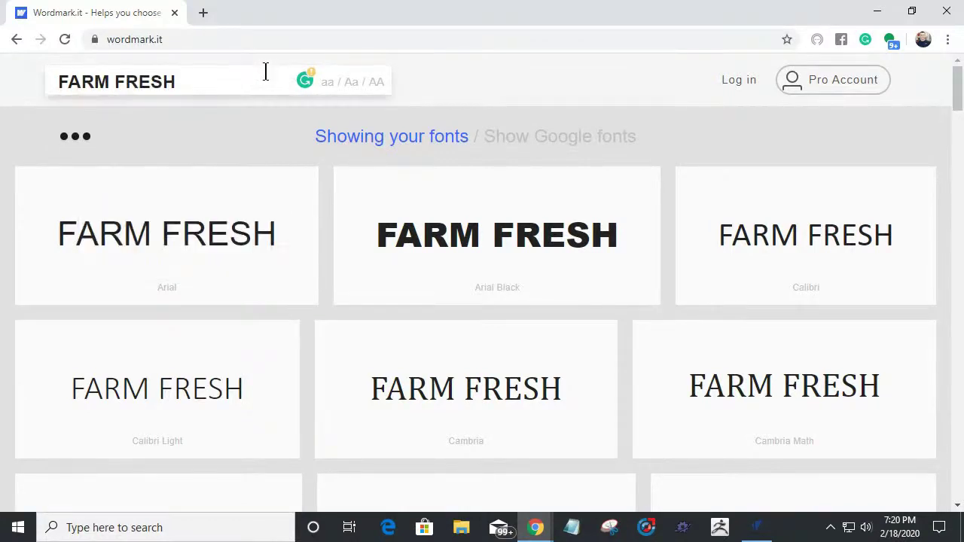
Shrink the FARM FRESH previews to compare more fonts at once through the whole list, and return to VCarve Pro.
mouse_move(73, 138)
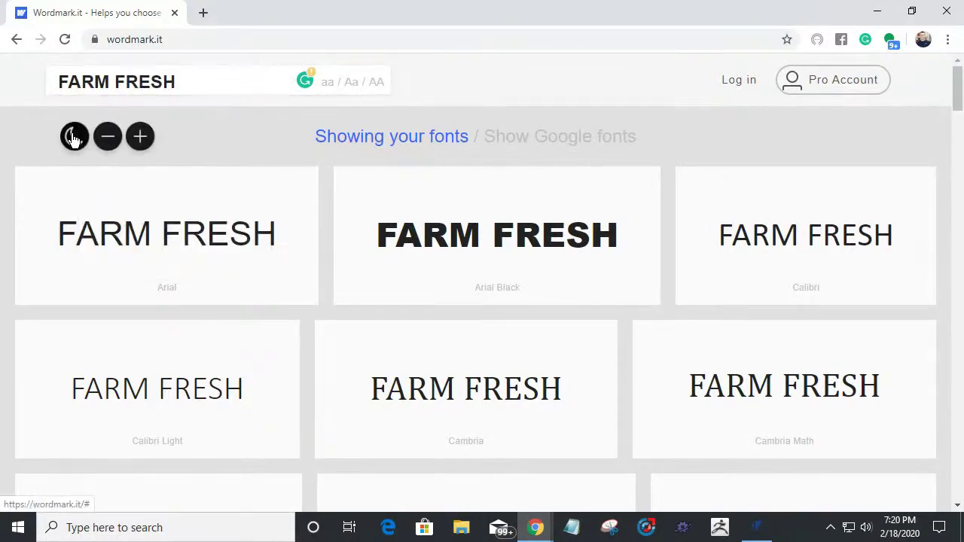
left_click(114, 138)
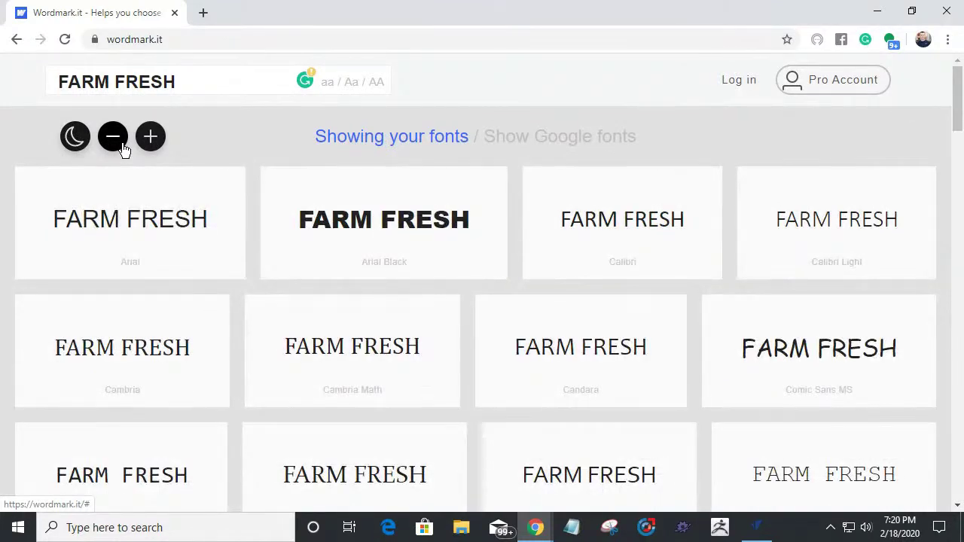
left_click(114, 138)
left_click(114, 138)
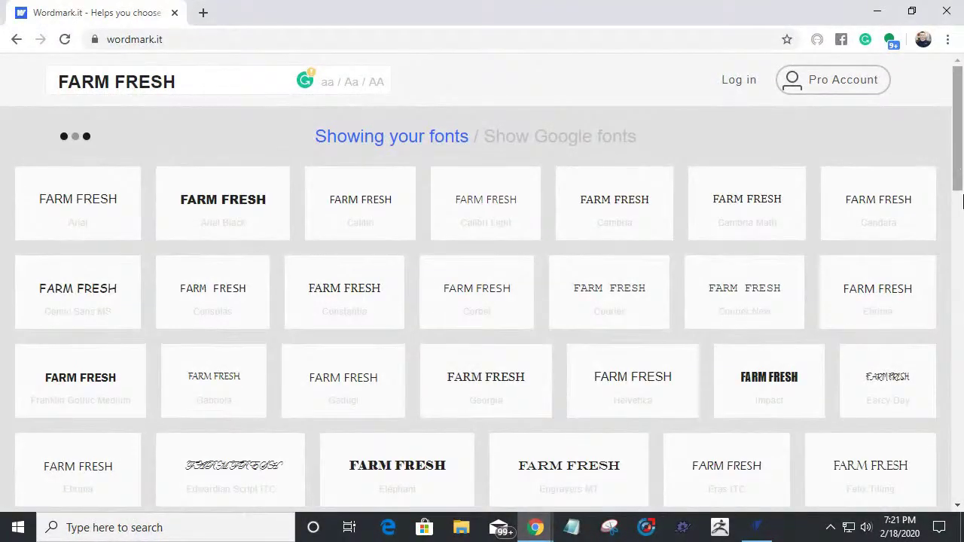
scroll(962, 202, "down", 15)
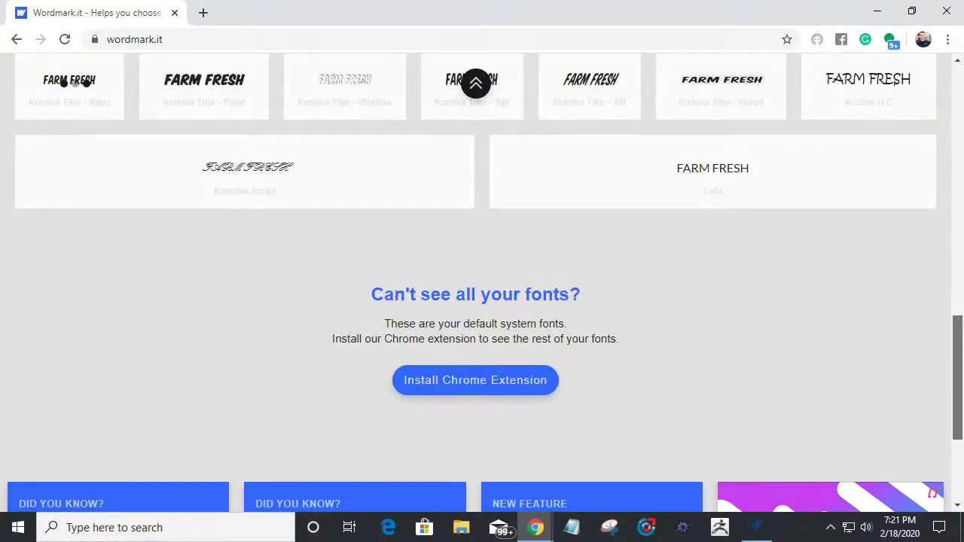
scroll(955, 202, "up", 10)
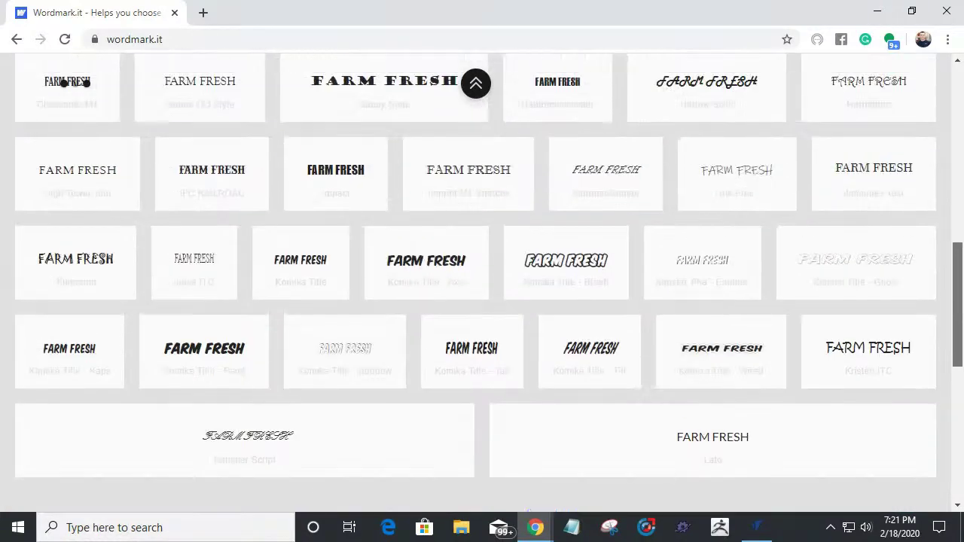
scroll(954, 202, "up", 3)
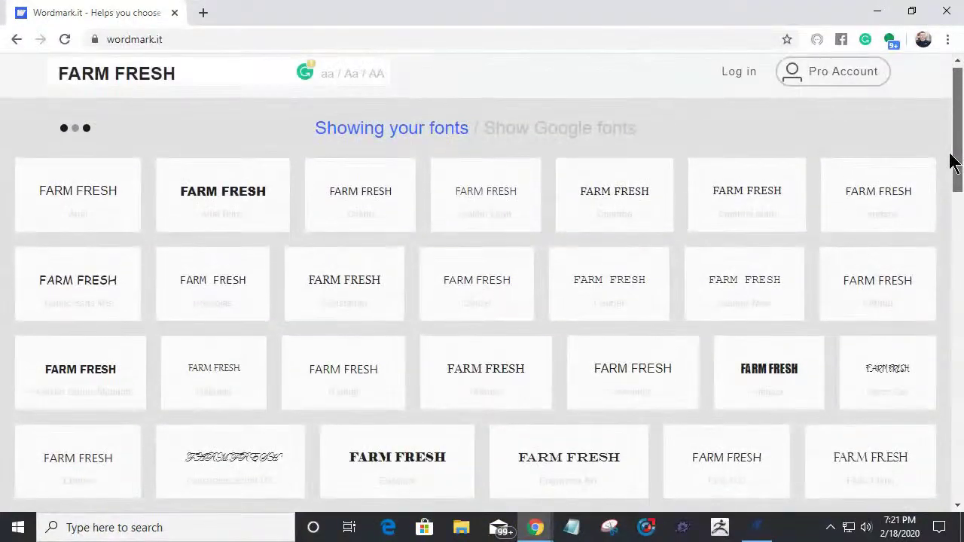
scroll(951, 162, "down", 1)
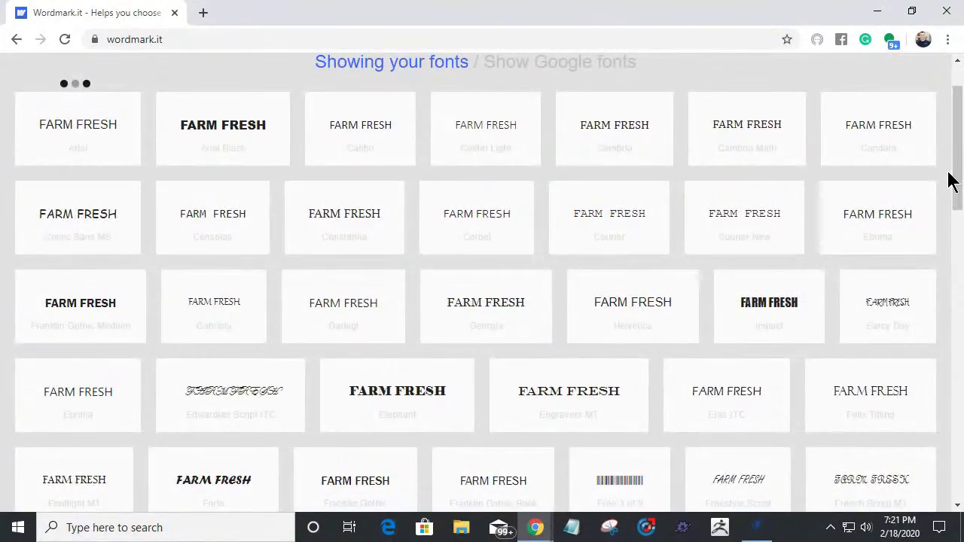
left_click(877, 10)
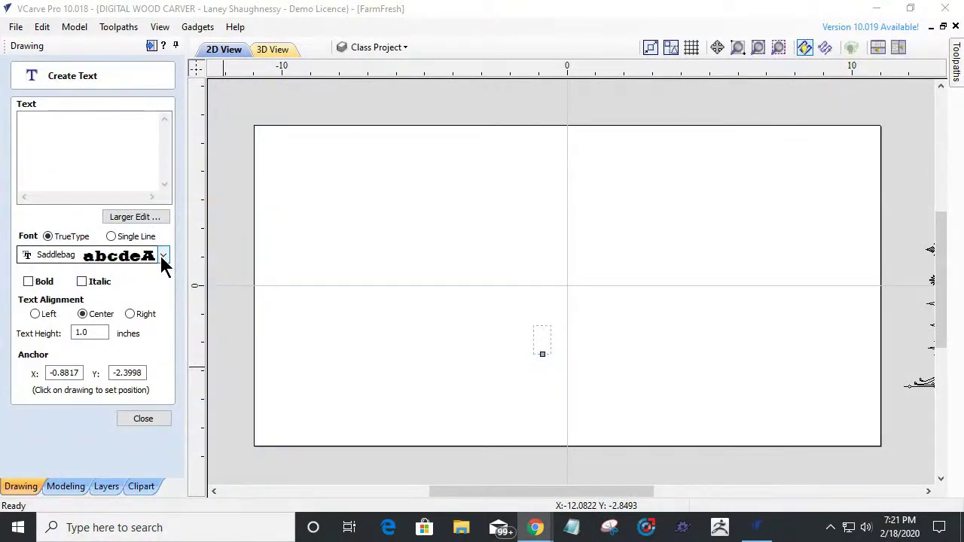
left_click(161, 256)
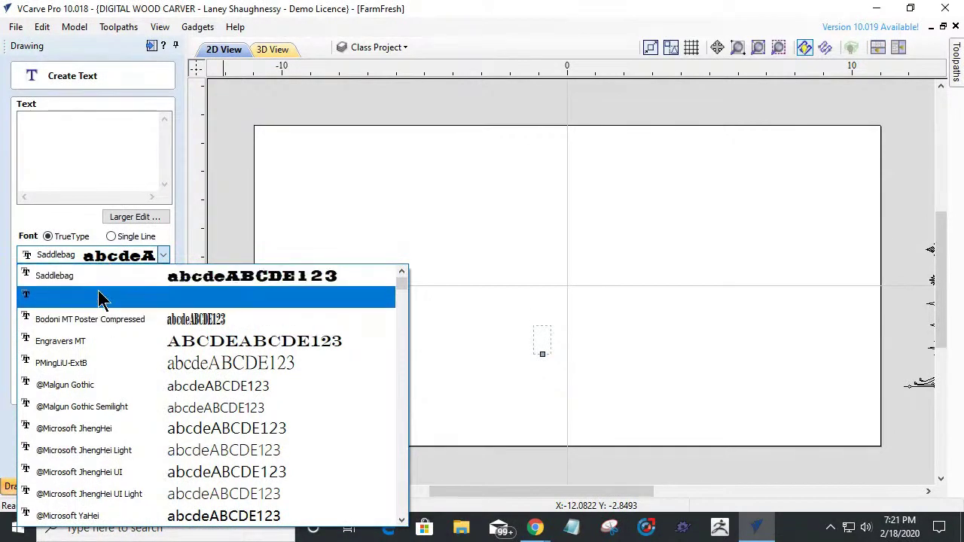
left_click(105, 256)
left_click(105, 256)
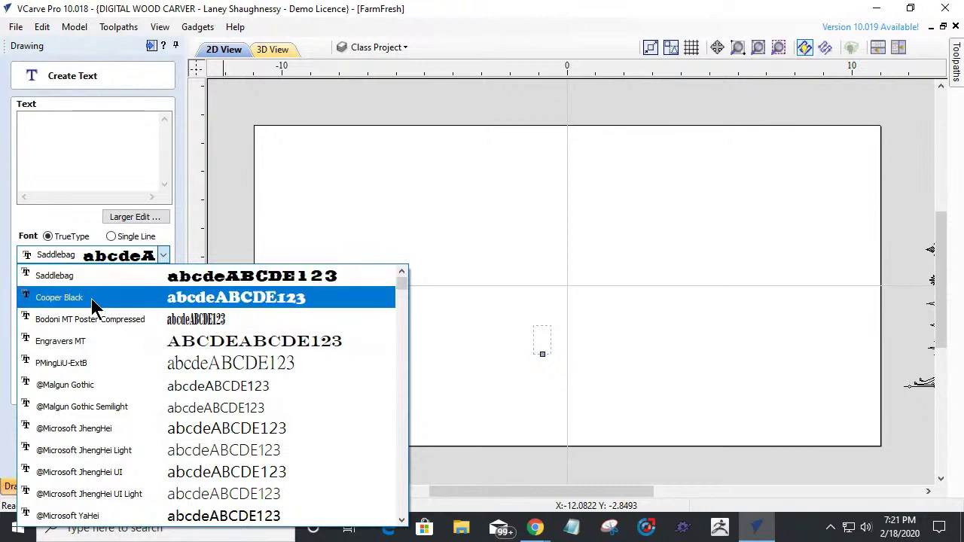
scroll(170, 372, "down", 1)
scroll(173, 374, "up", 1)
left_click(624, 305)
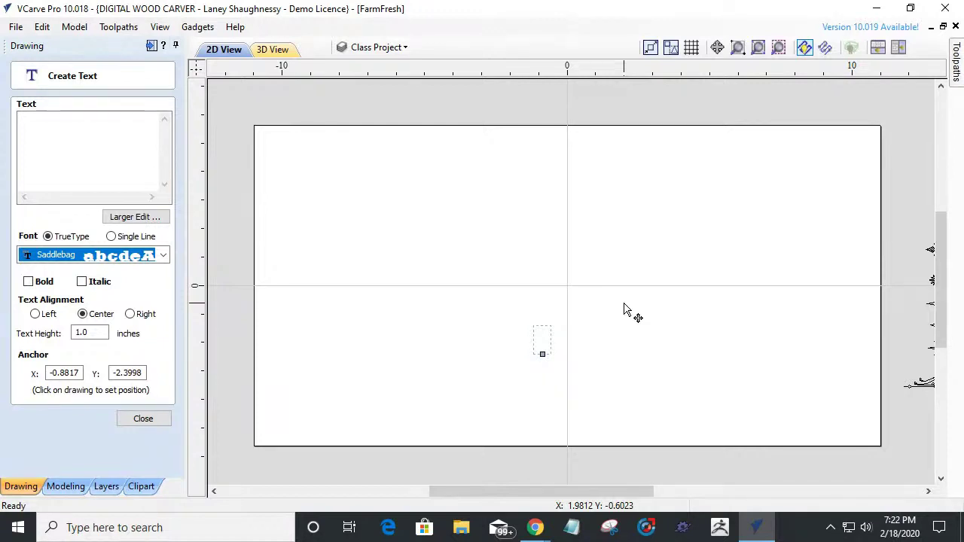
Set the new text's font to Cooper Black and its height to 1.5 inches.
left_click(163, 256)
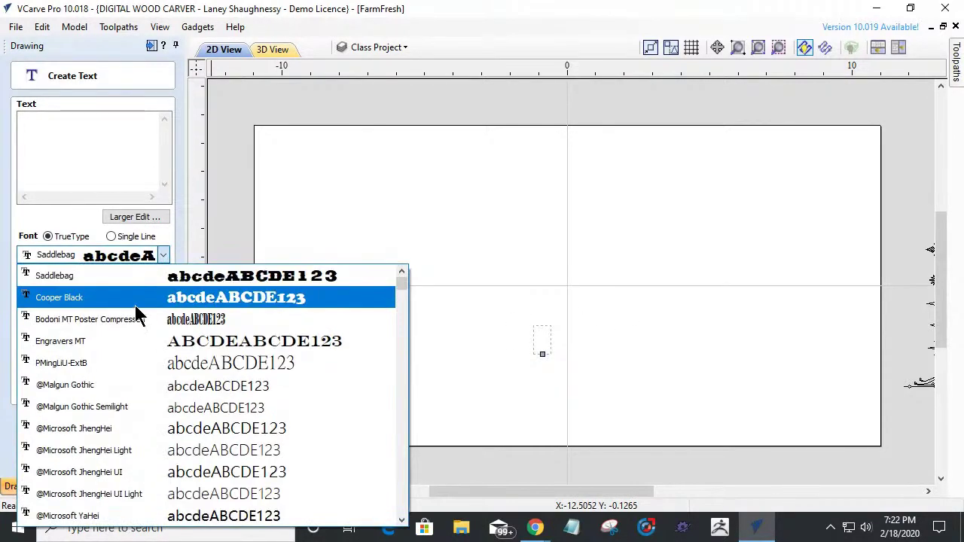
left_click(135, 295)
double_click(82, 333)
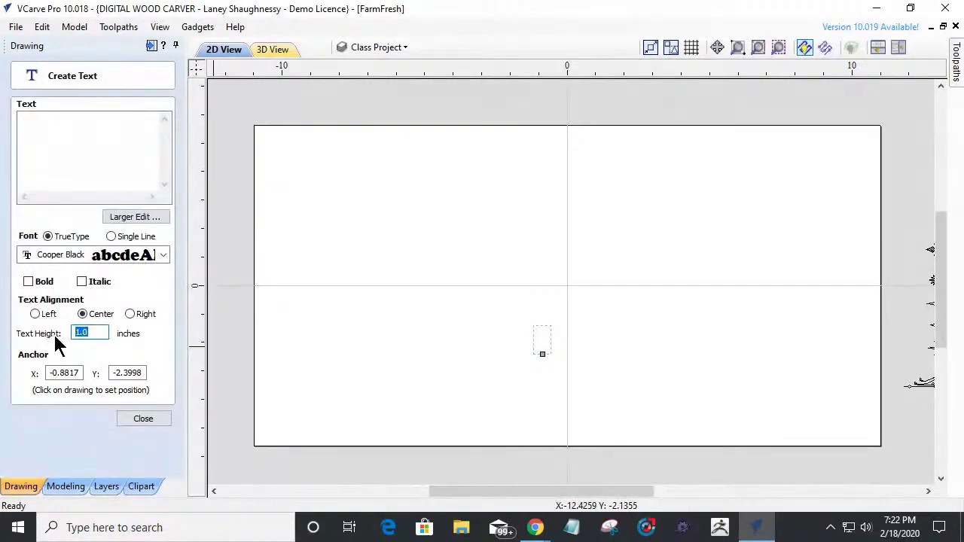
type("1.5")
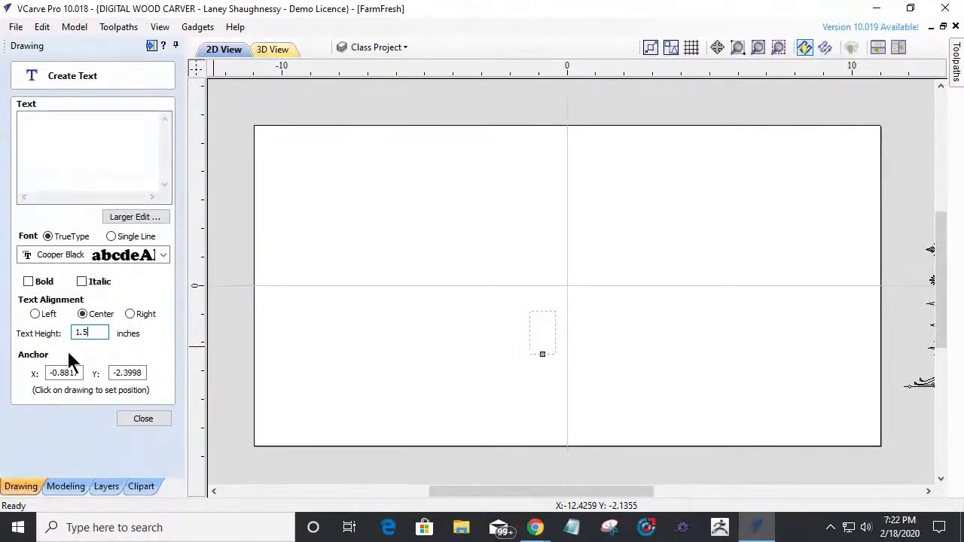
Enter FARM FRESH as the sign text and finish creating it on the board.
left_click(28, 124)
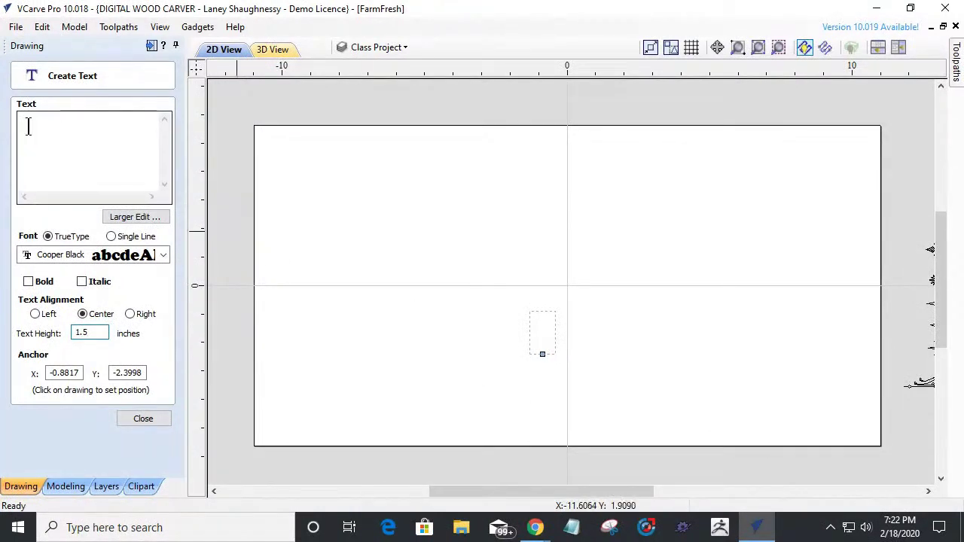
type("FR")
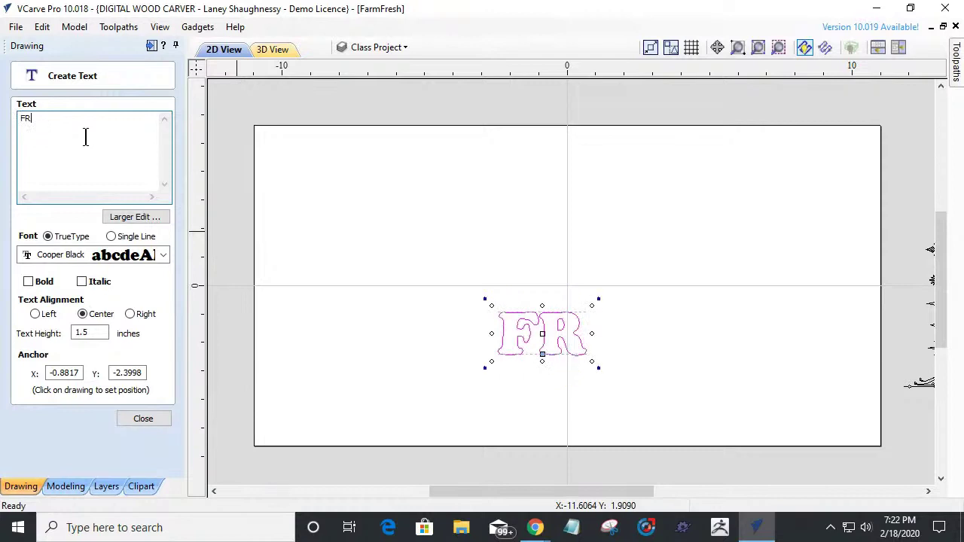
key("BackSpace")
type("ARM")
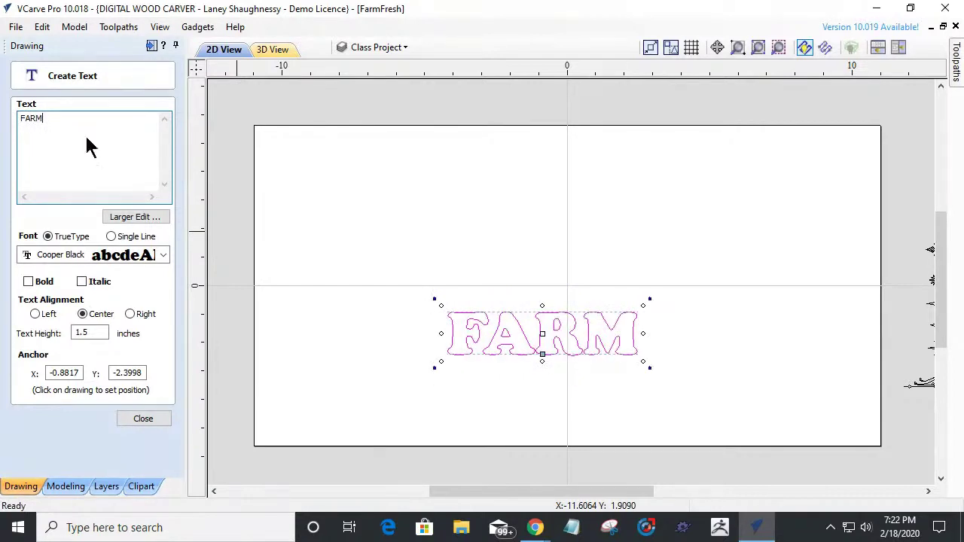
type(" FRESH")
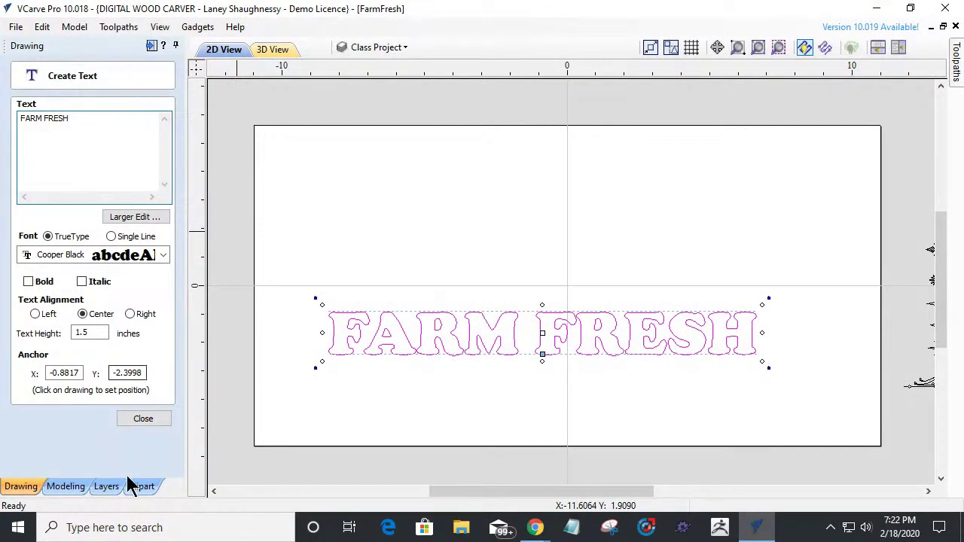
left_click(143, 419)
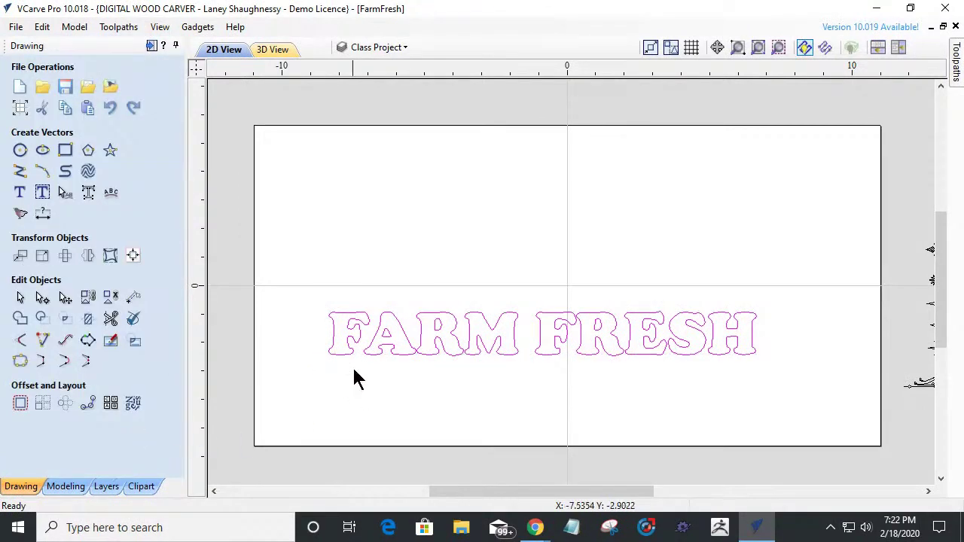
Center the FARM FRESH text on the material both horizontally and vertically.
left_click(515, 337)
left_click(133, 255)
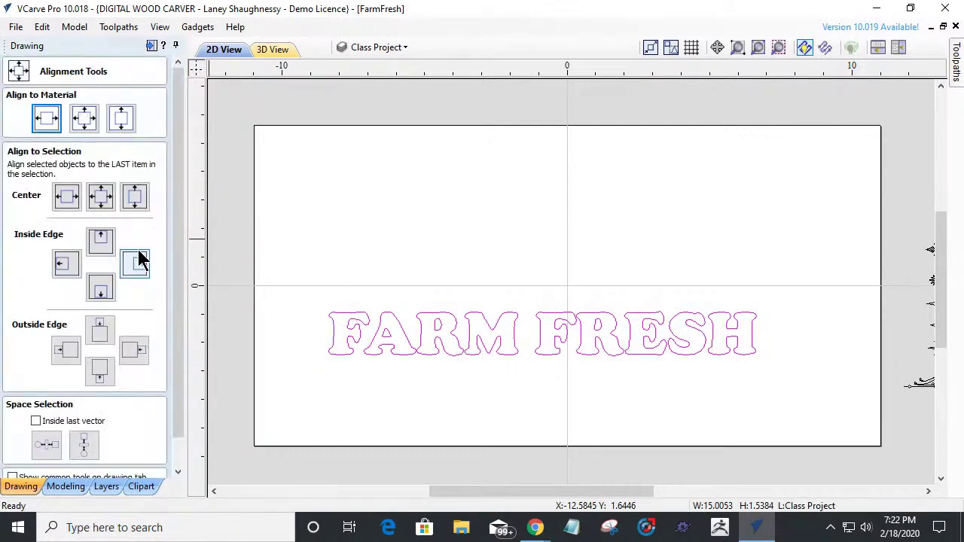
left_click(78, 122)
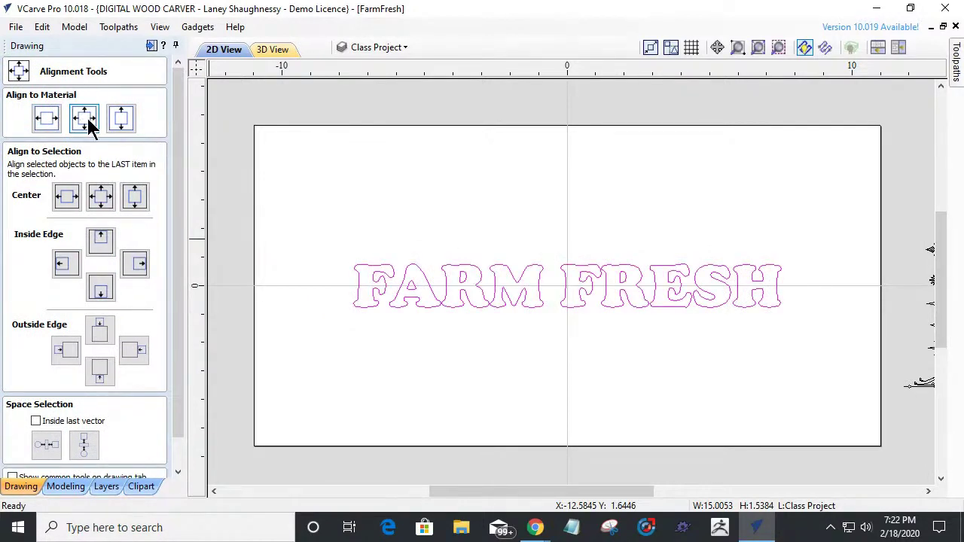
left_click_drag(176, 441, 173, 473)
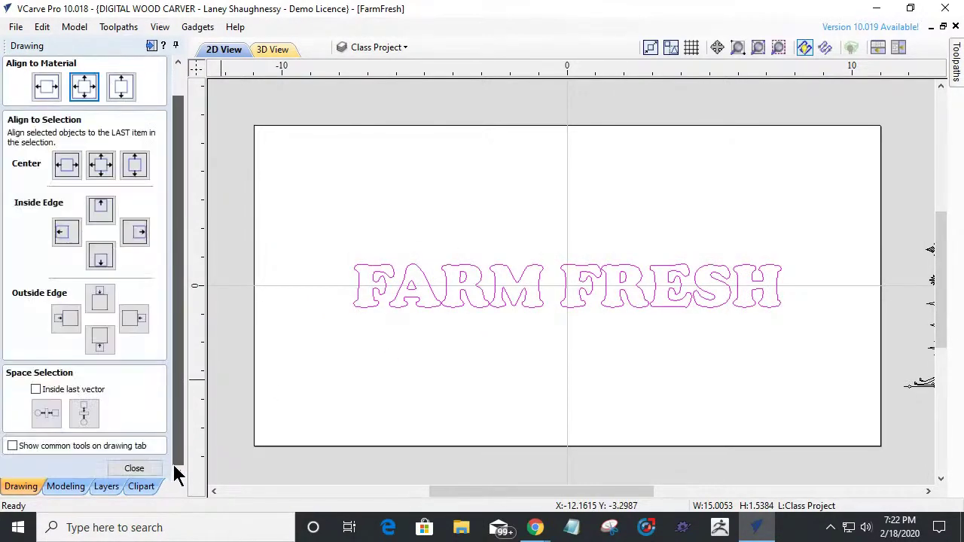
left_click(144, 468)
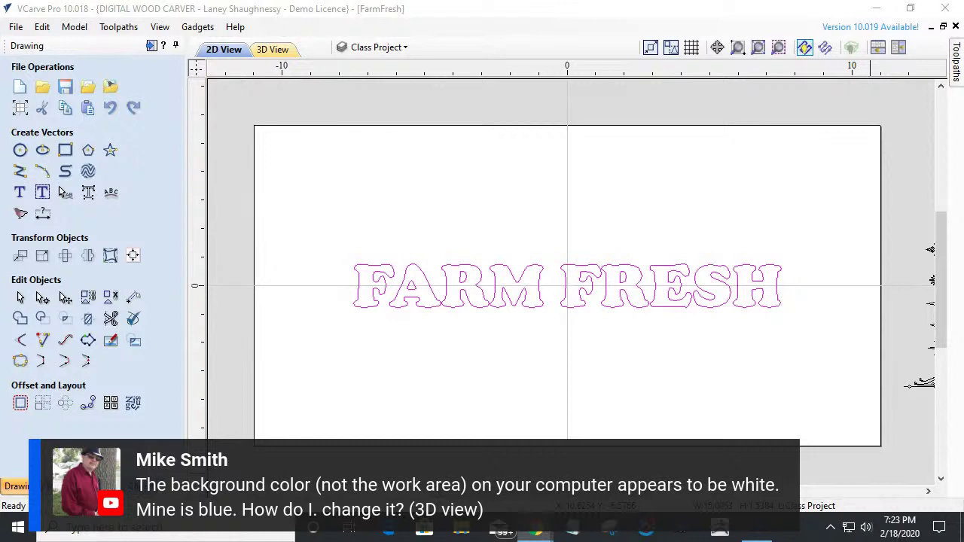
Show the board in 3D and examine the Shaded Background Style choices in the program options, keeping Gradient.
left_click(276, 51)
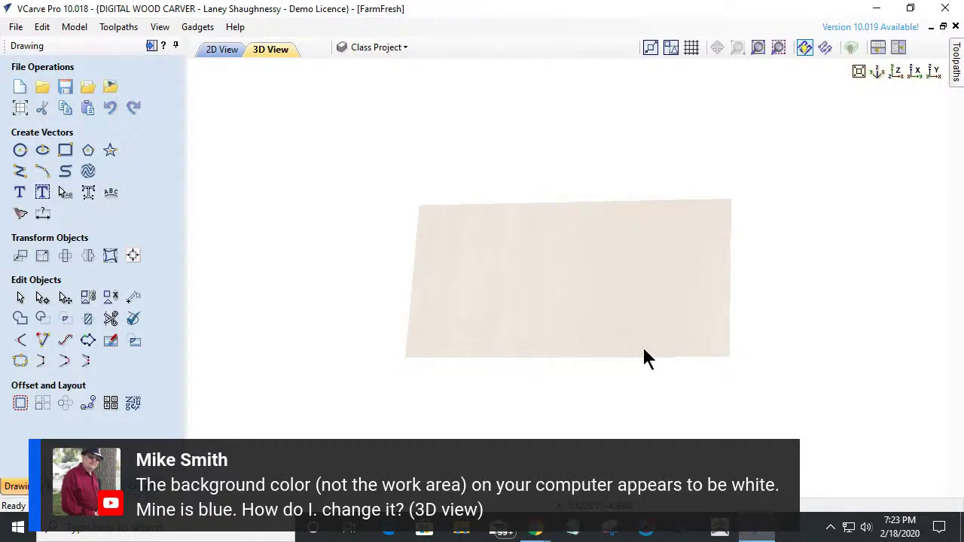
left_click(42, 30)
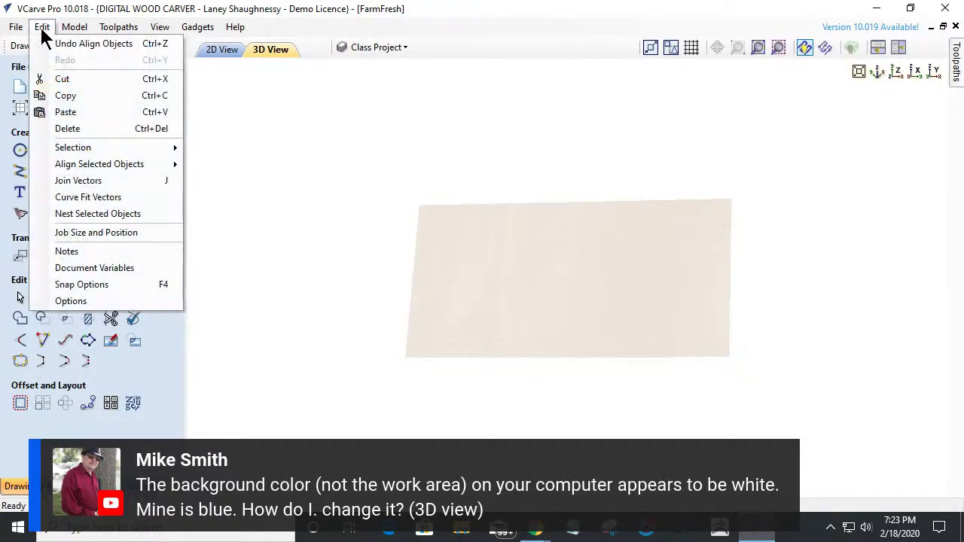
left_click(92, 302)
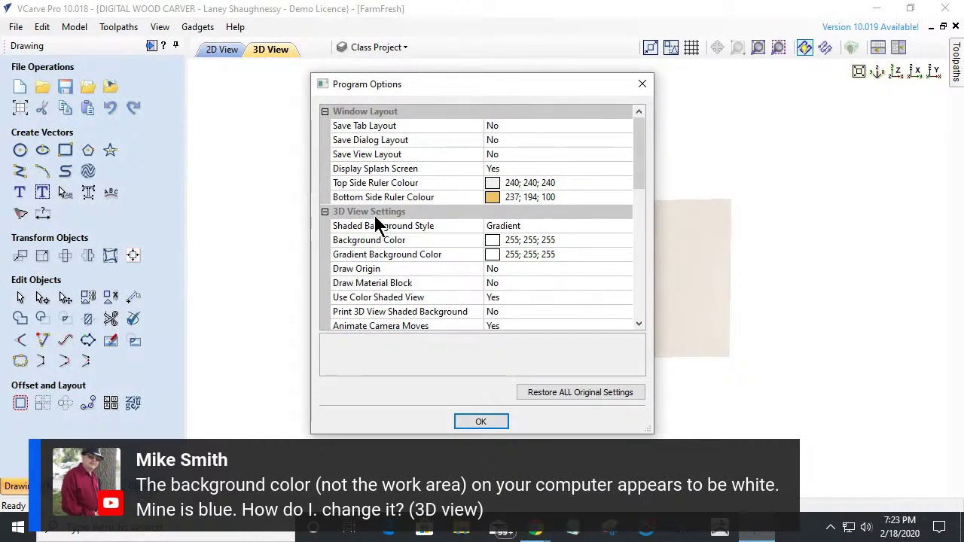
left_click(546, 226)
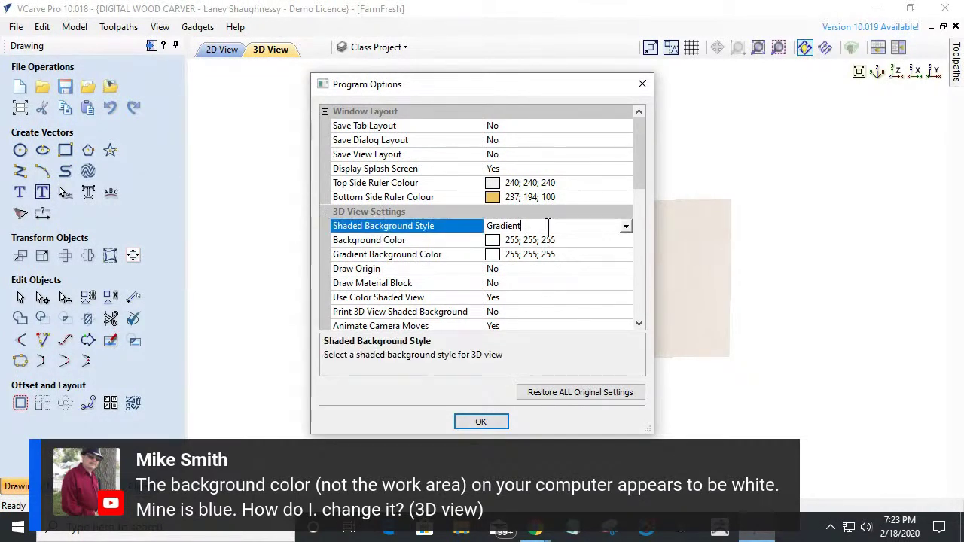
left_click(625, 226)
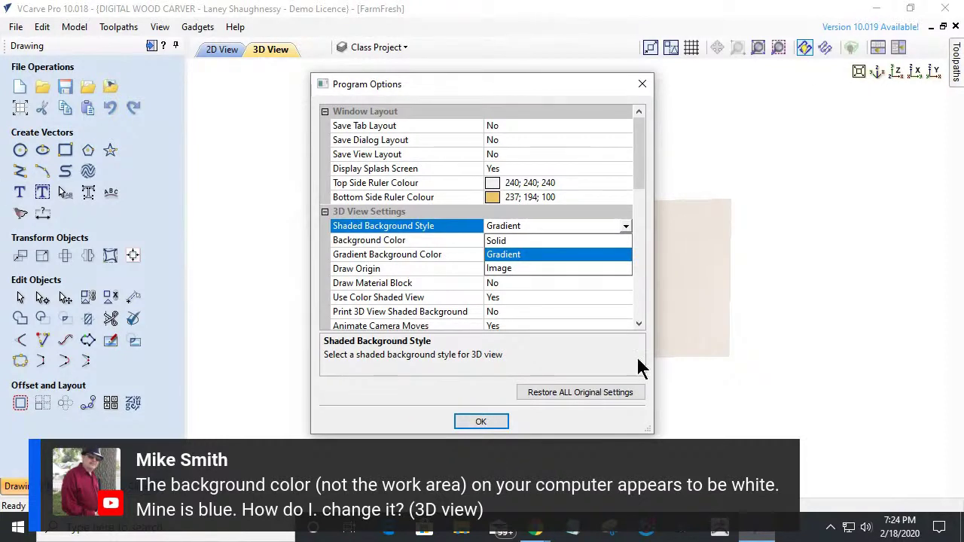
left_click(799, 326)
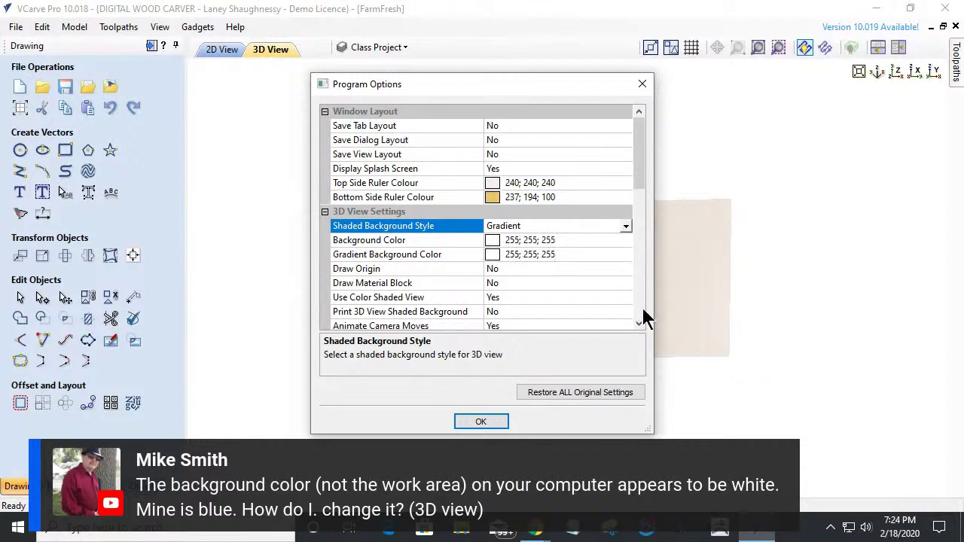
left_click(483, 424)
Tilt the 3D board, review the 3D View background settings in the program options again, and return to the 2D view.
left_click_drag(577, 251, 598, 158)
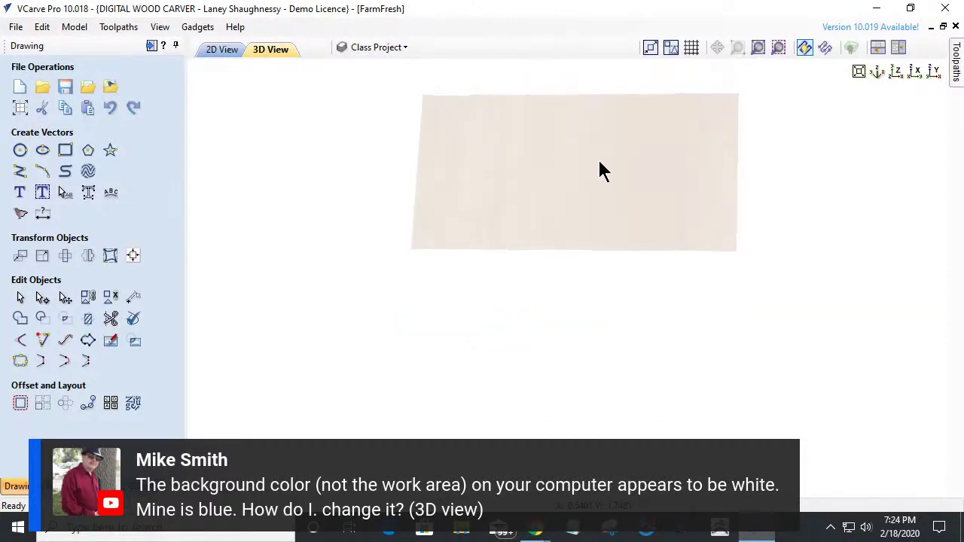
left_click_drag(714, 245, 691, 252)
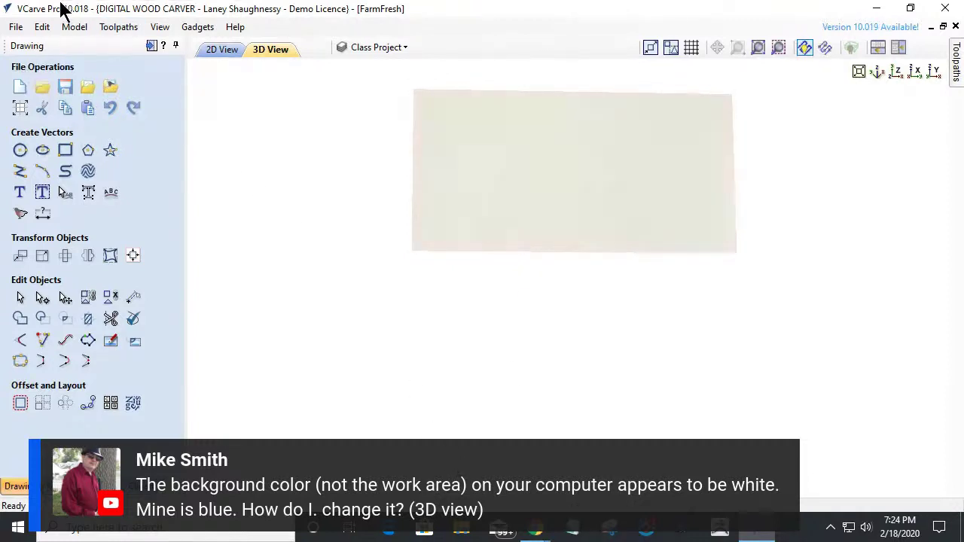
left_click(42, 27)
left_click(113, 300)
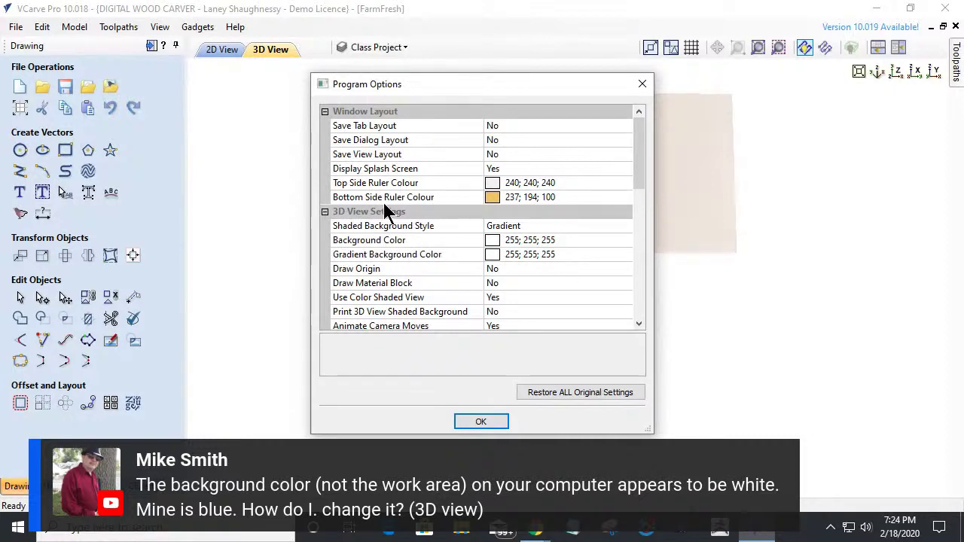
left_click(488, 420)
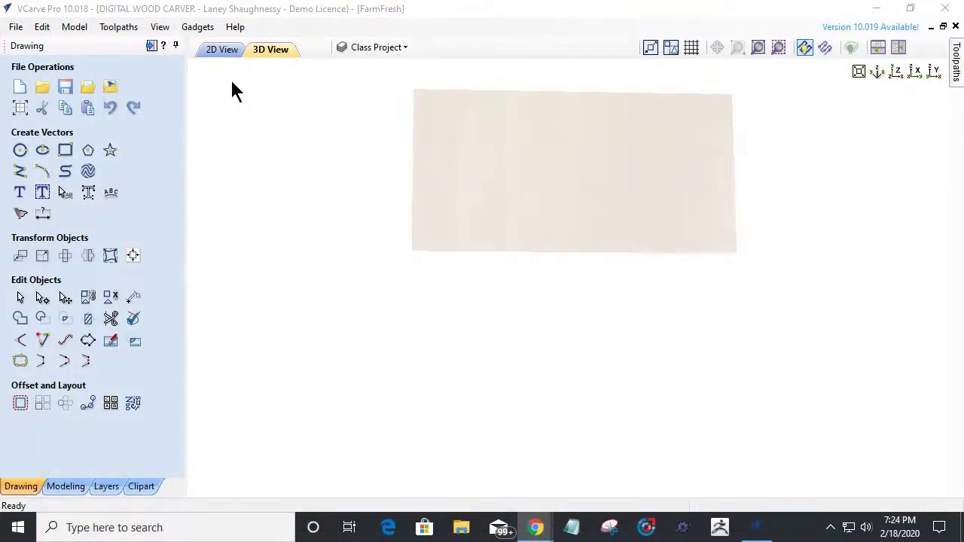
left_click(759, 47)
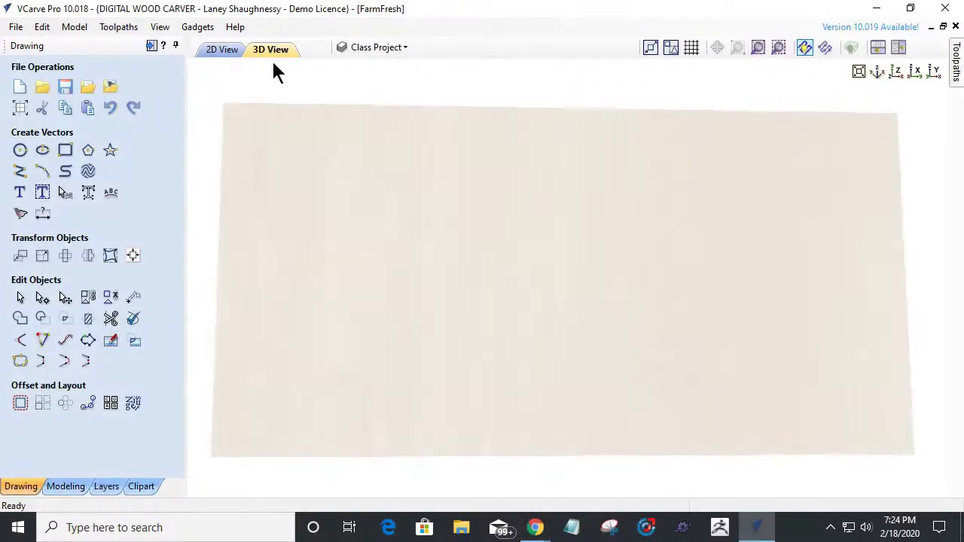
left_click(219, 51)
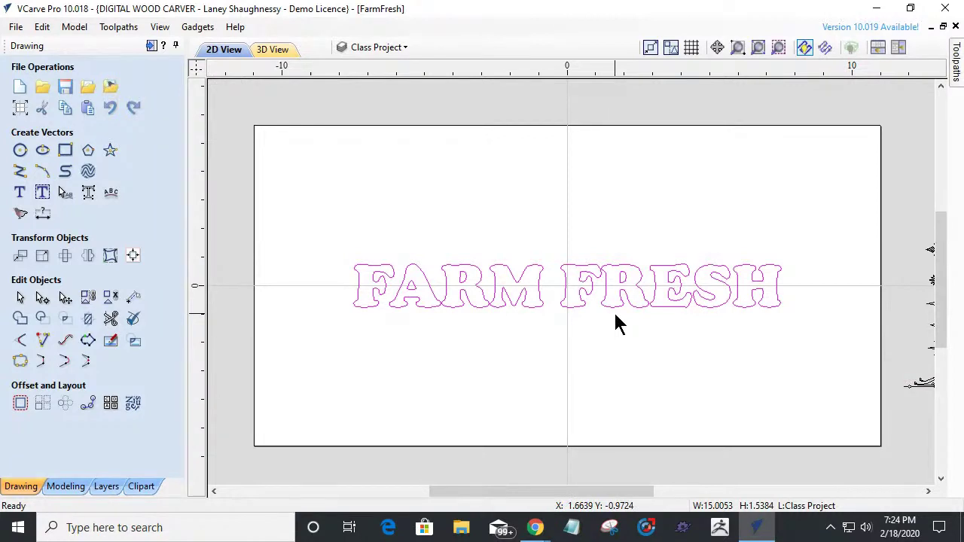
Move the FARM FRESH text up onto the board's horizontal centerline and bend it into a gentle upward arc.
left_click(580, 299)
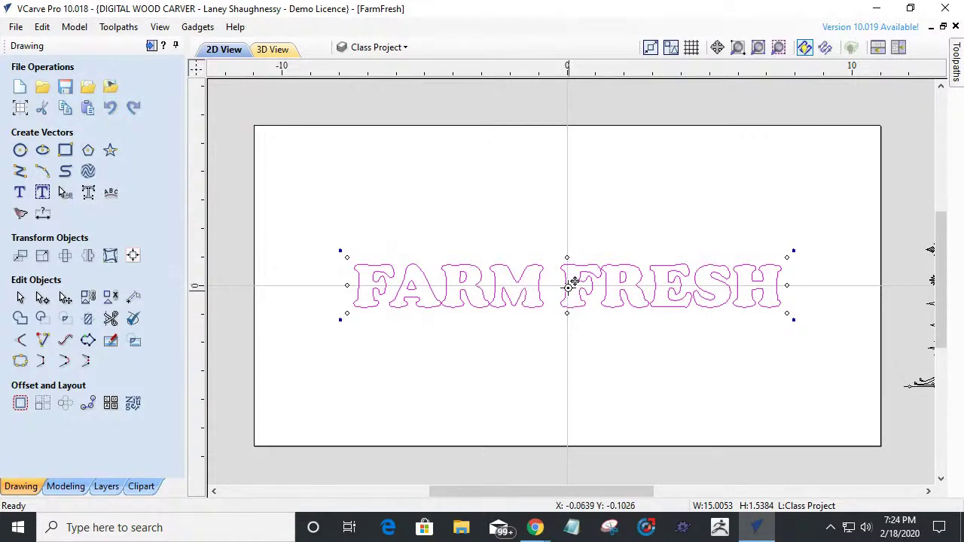
left_click_drag(568, 286, 568, 264)
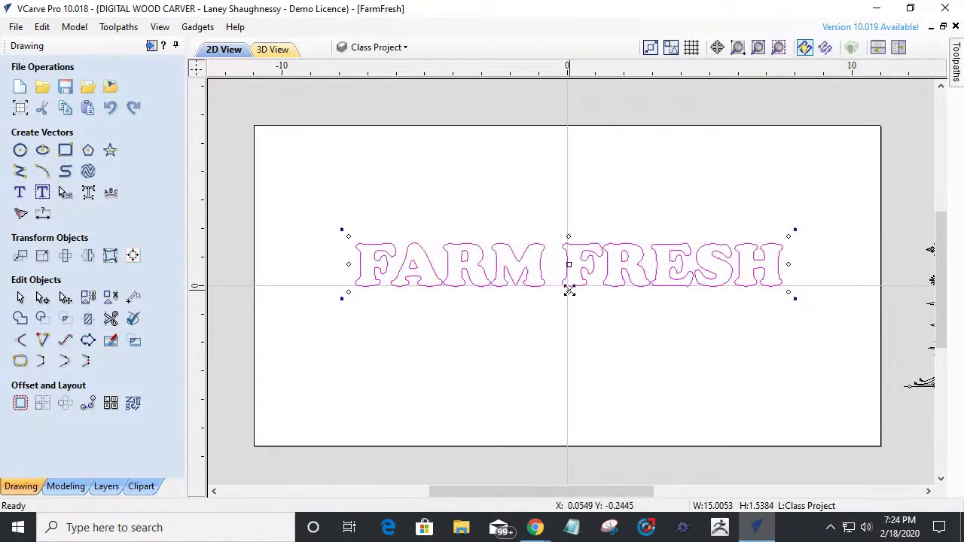
left_click(65, 194)
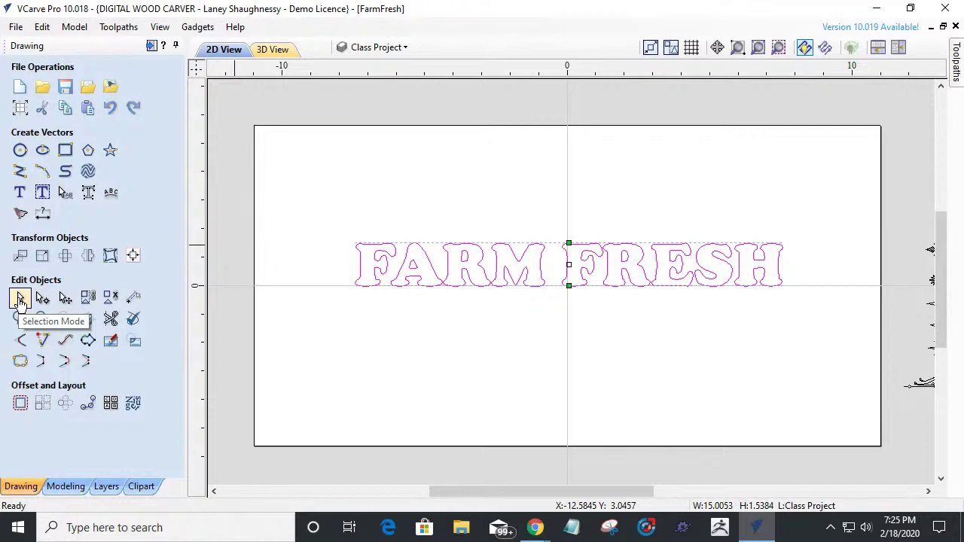
left_click(20, 300)
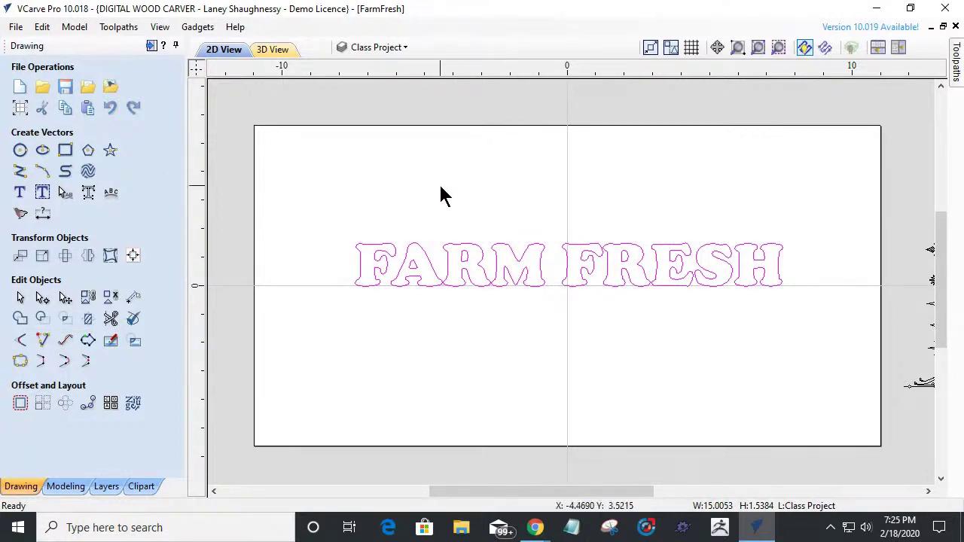
left_click(567, 245)
left_click_drag(569, 243, 573, 218)
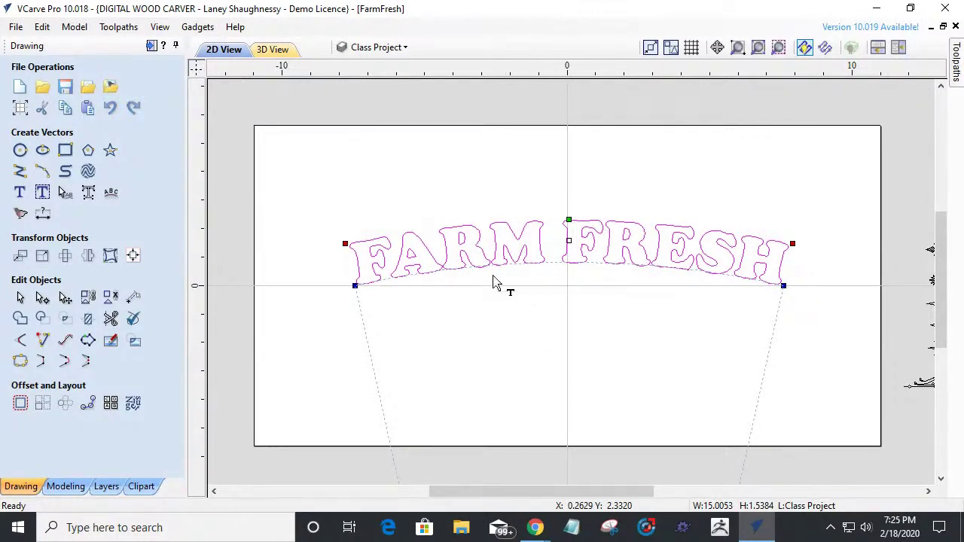
Raise the arched FARM FRESH text slightly above the horizontal centerline and deselect it.
scroll(496, 285, "up", 2)
scroll(496, 285, "down", 3)
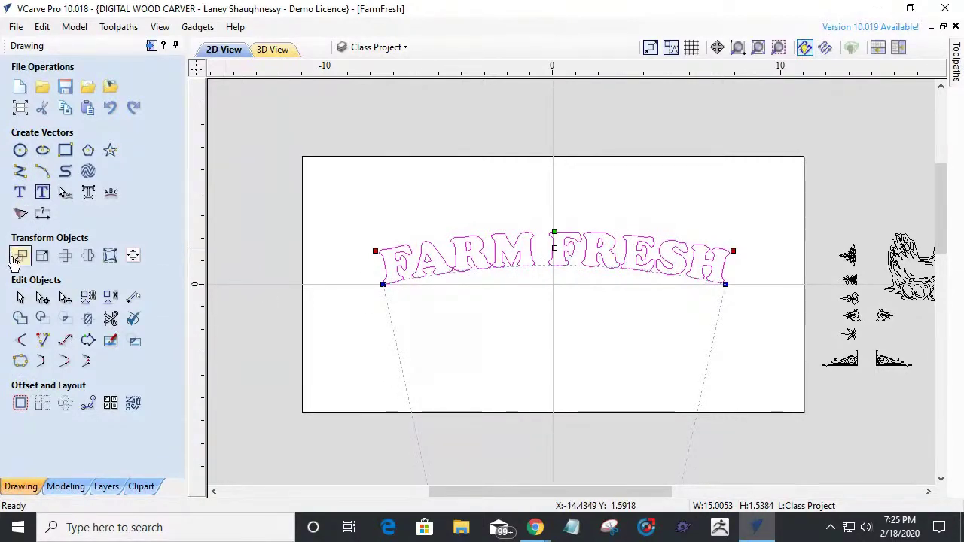
left_click(21, 299)
left_click(529, 239)
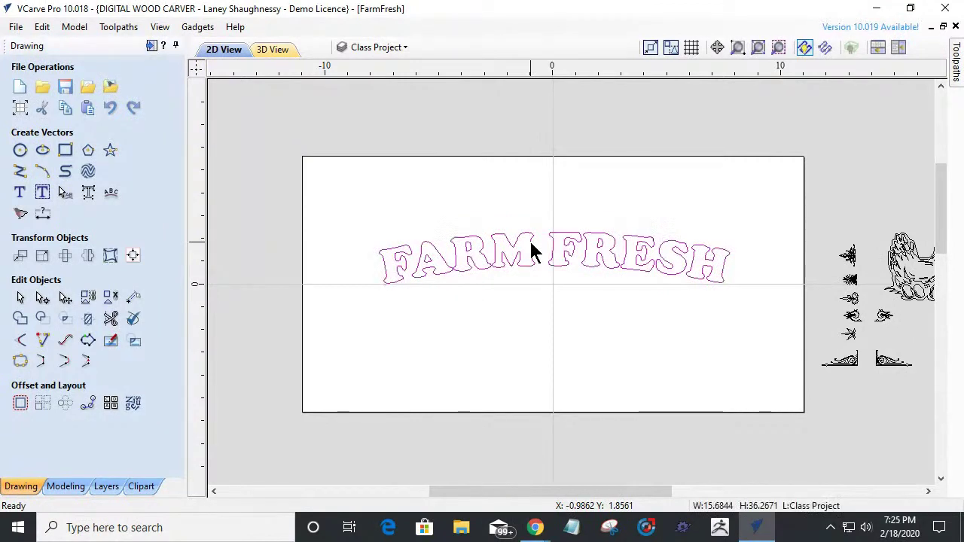
left_click(528, 238)
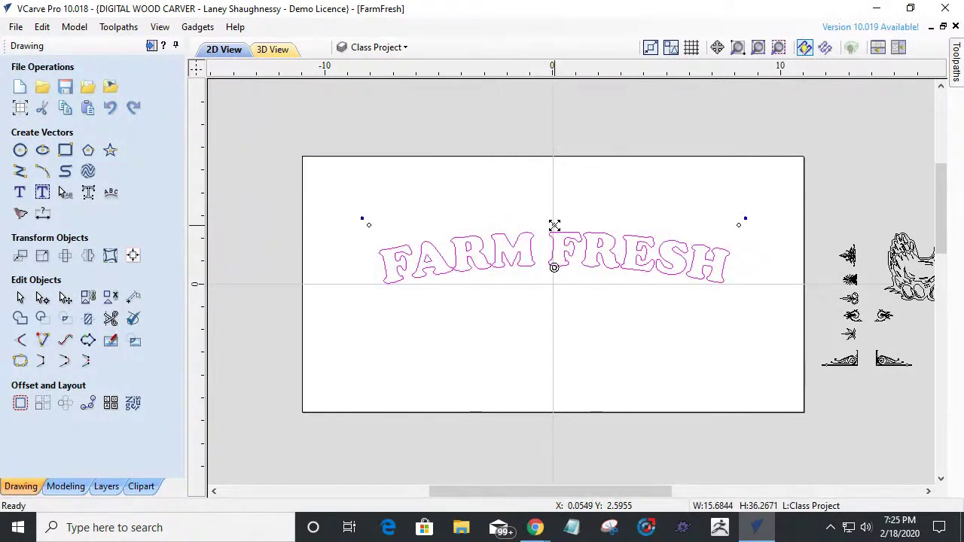
mouse_move(554, 225)
left_mouse_down()
mouse_move(555, 205)
mouse_move(552, 221)
left_mouse_up()
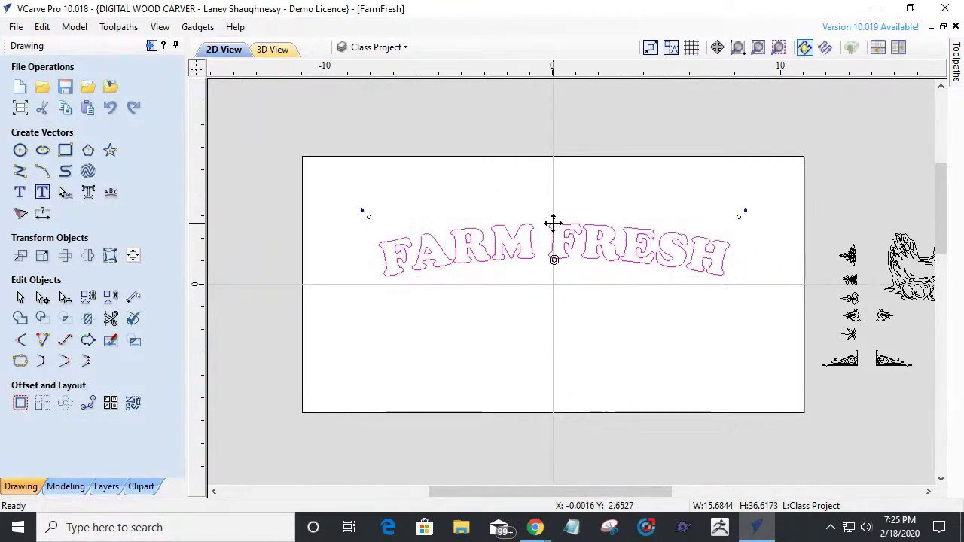
left_click(585, 350)
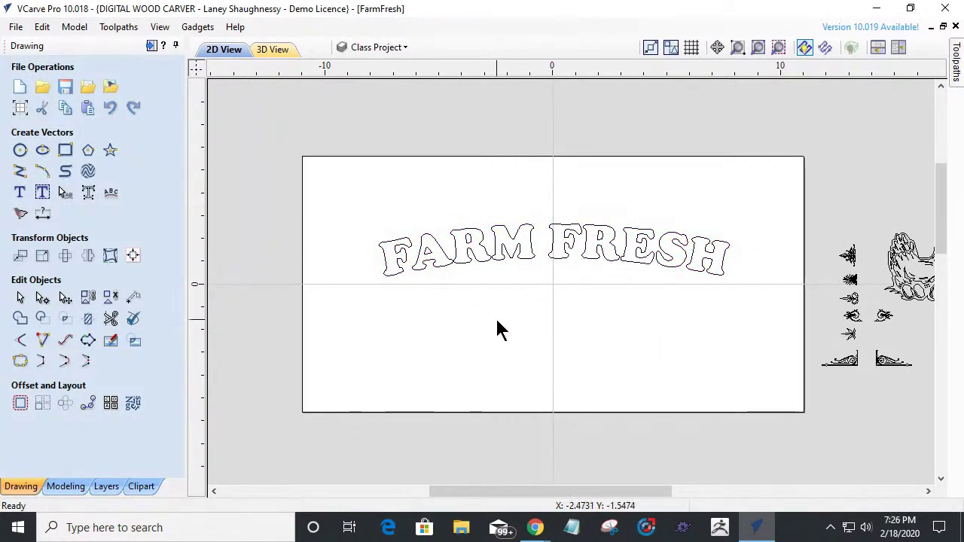
Center the arched FARM FRESH text horizontally on the material, leaving its vertical position as placed.
scroll(401, 326, "up", 1)
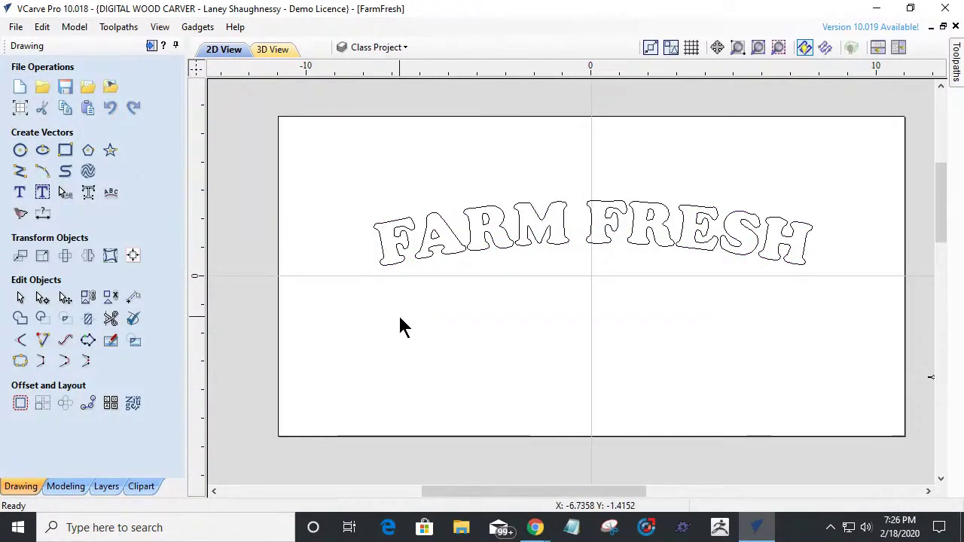
scroll(401, 326, "up", 1)
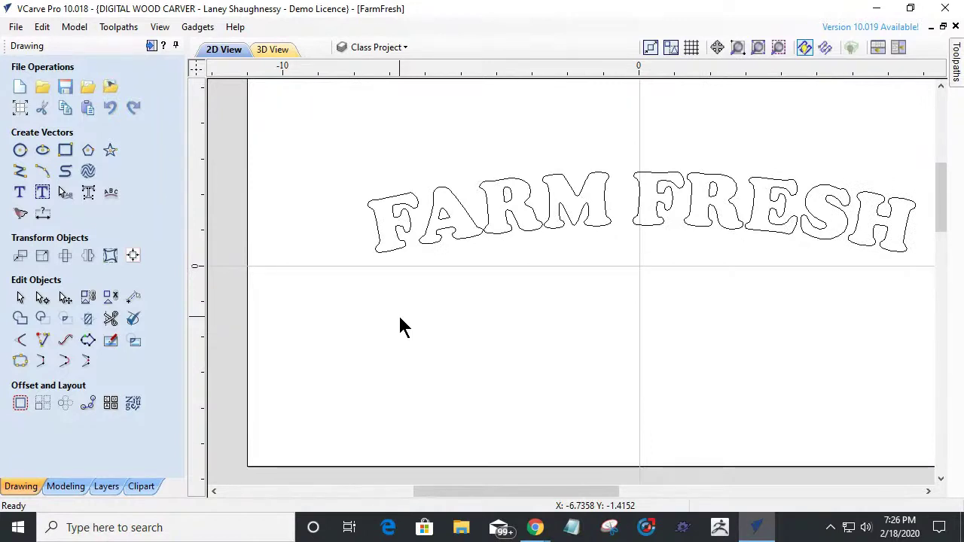
scroll(401, 326, "down", 2)
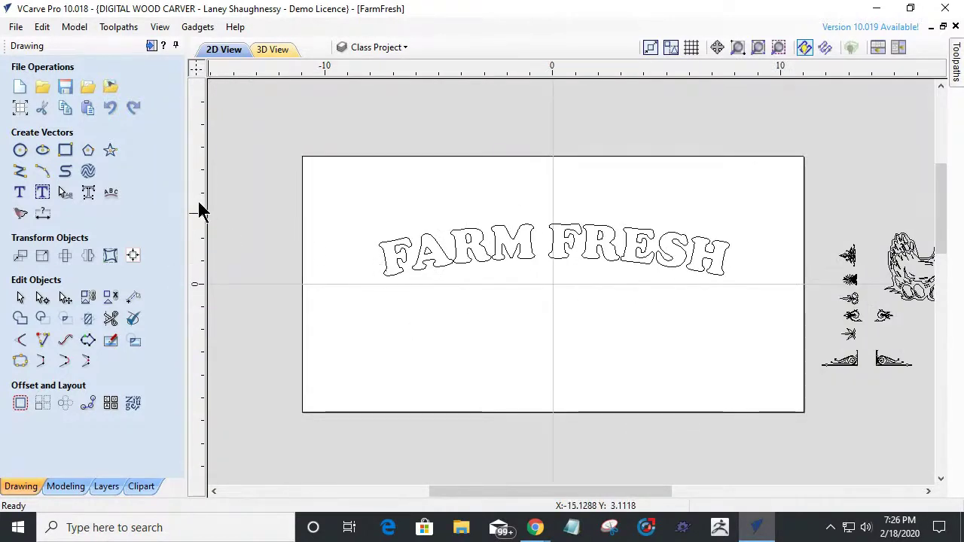
left_click(132, 255)
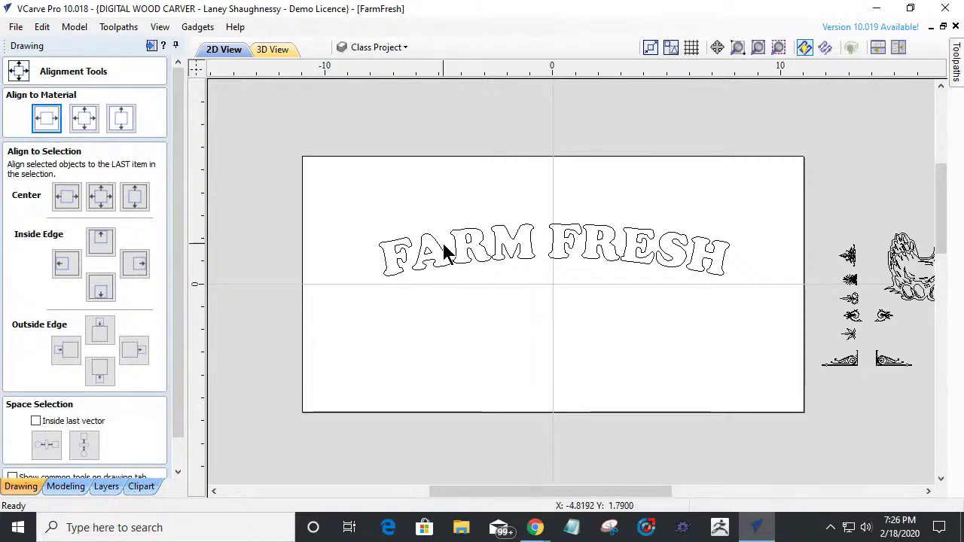
left_click(438, 243)
left_click(44, 125)
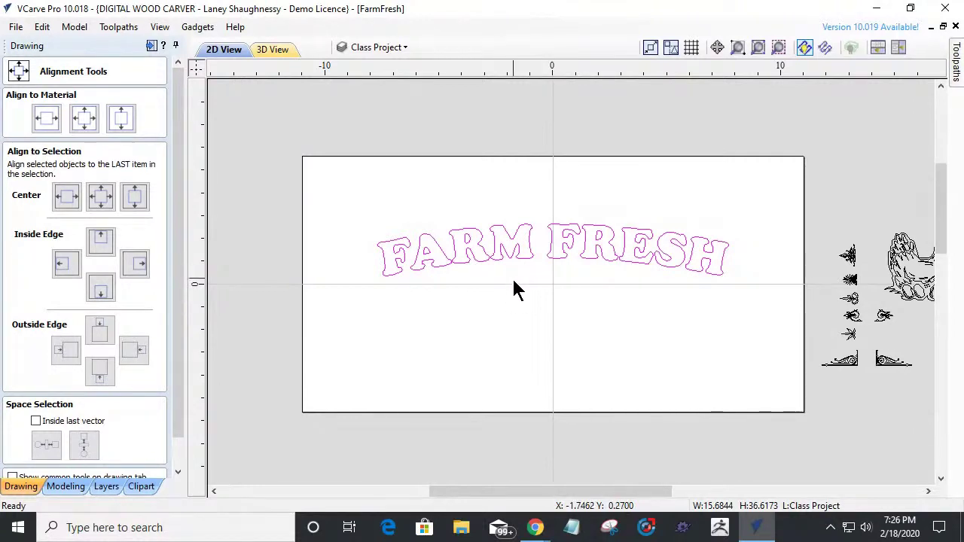
left_click_drag(181, 405, 188, 468)
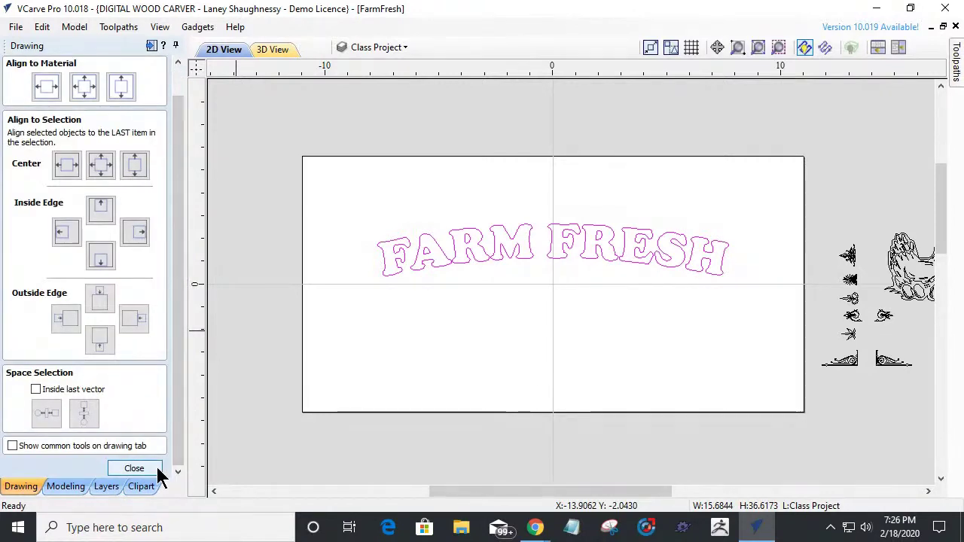
left_click(150, 468)
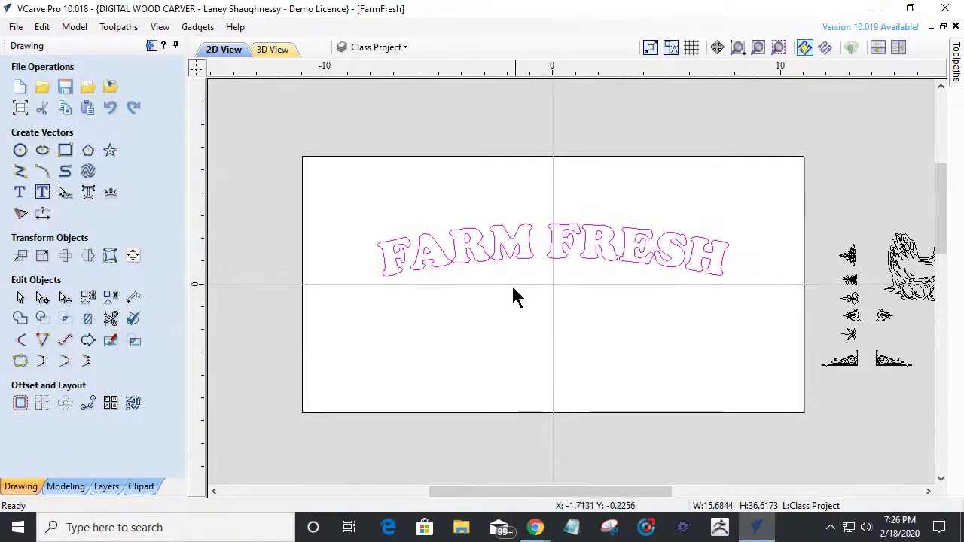
Draw a square-cornered rectangle 8.75 inches wide and 2.25 inches high below the arched text, starting at the horizontal centerline.
scroll(405, 218, "up", 1)
scroll(405, 218, "up", 1)
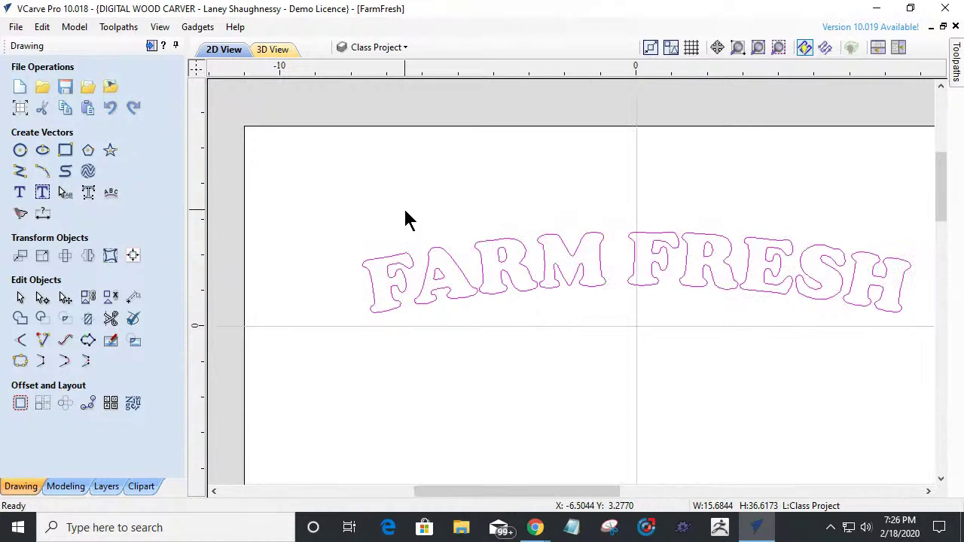
scroll(405, 218, "down", 1)
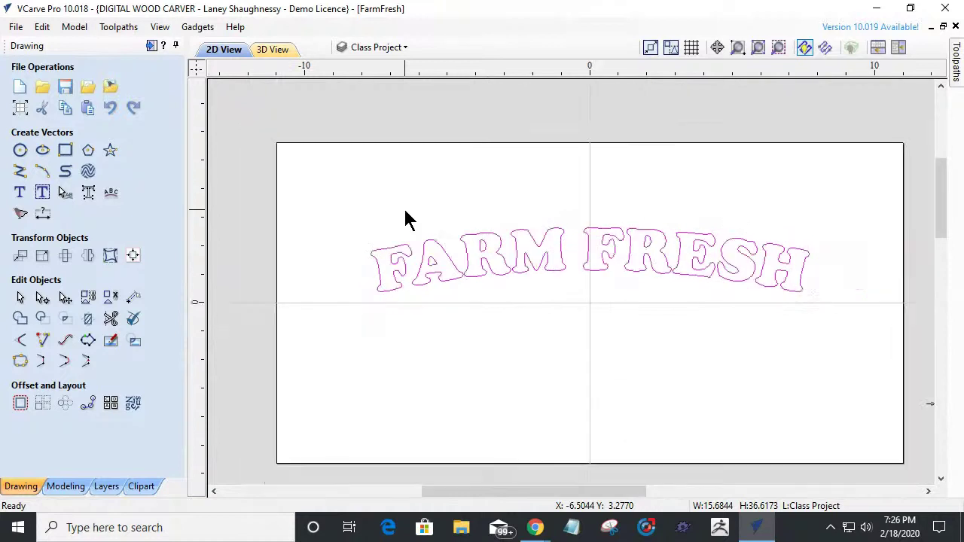
left_click(64, 152)
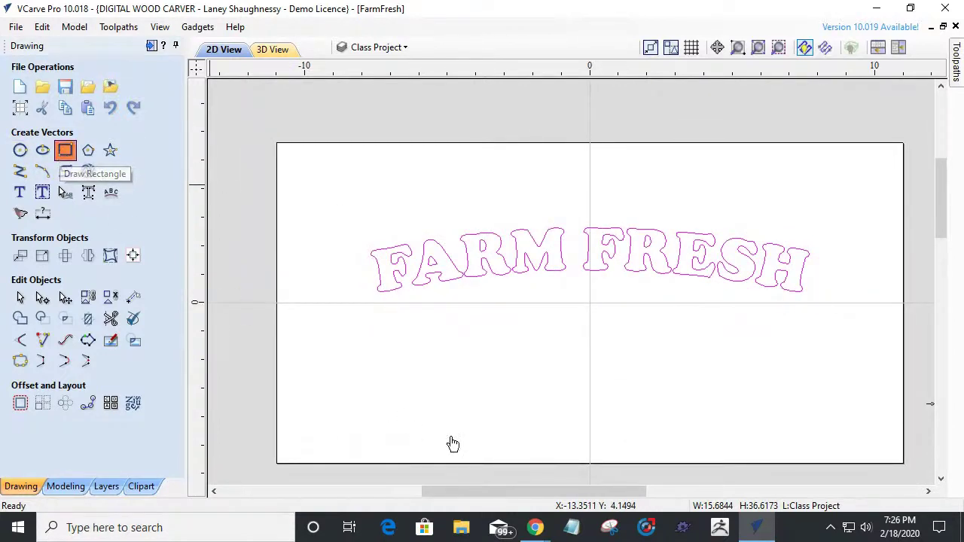
left_click_drag(402, 305, 766, 359)
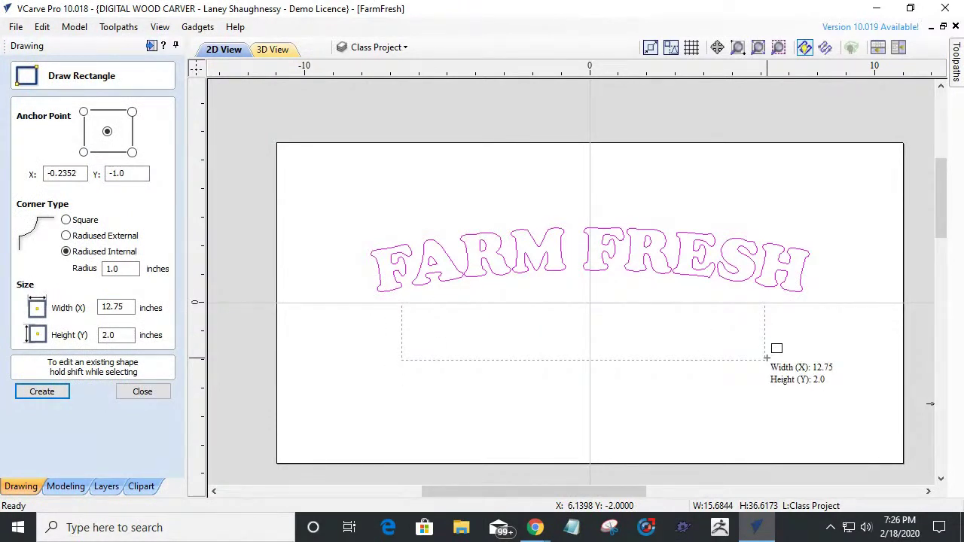
left_click_drag(766, 358, 653, 367)
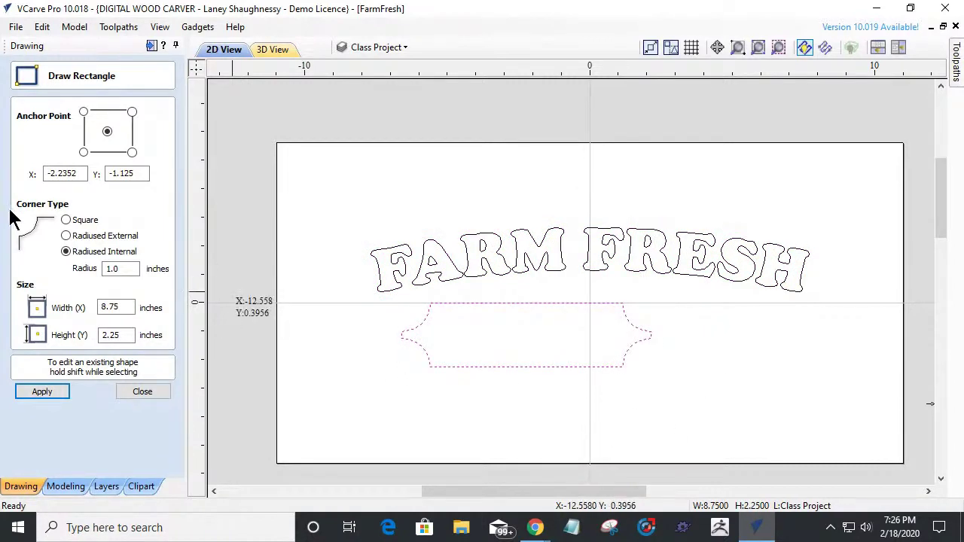
left_click(66, 220)
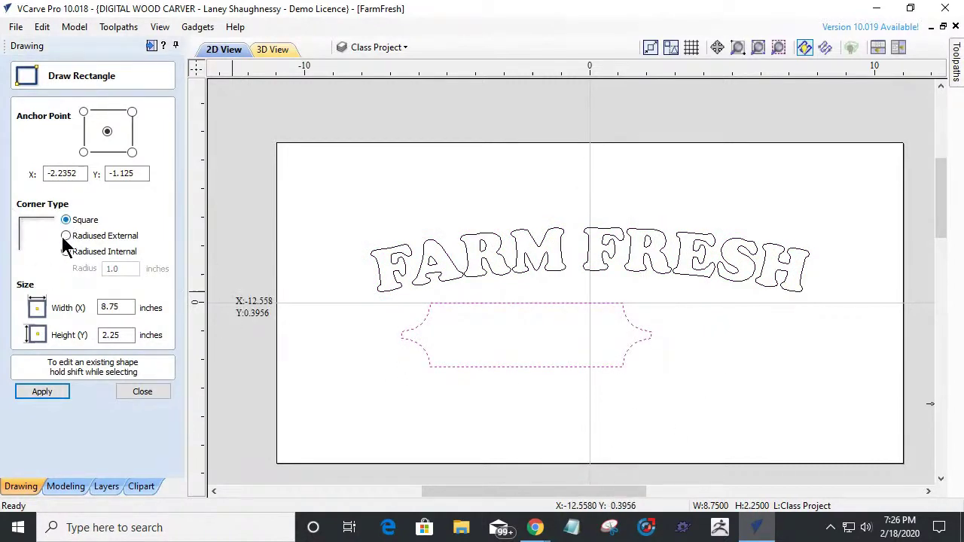
left_click(58, 391)
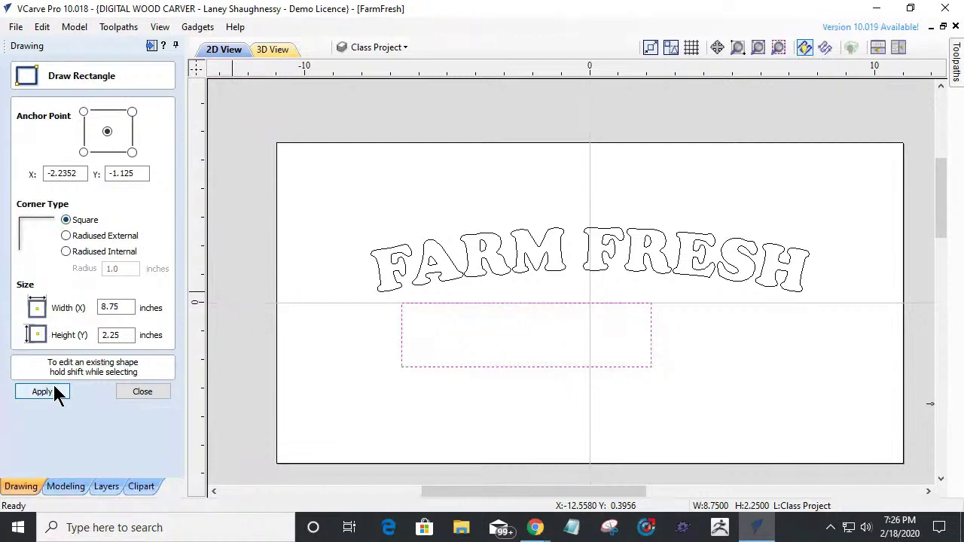
left_click(142, 392)
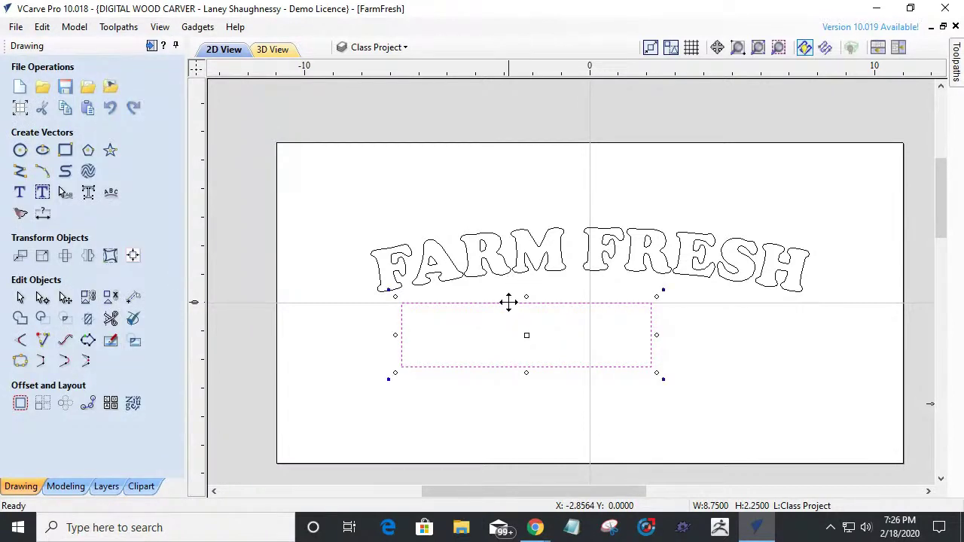
Center the rectangle below the text horizontally on the material.
left_click(133, 256)
left_click(45, 118)
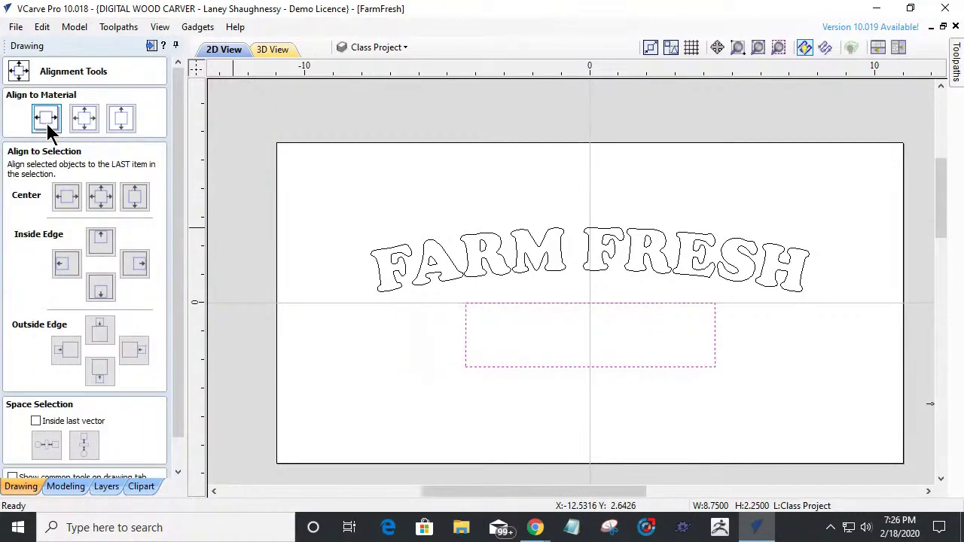
scroll(172, 419, "down", 2)
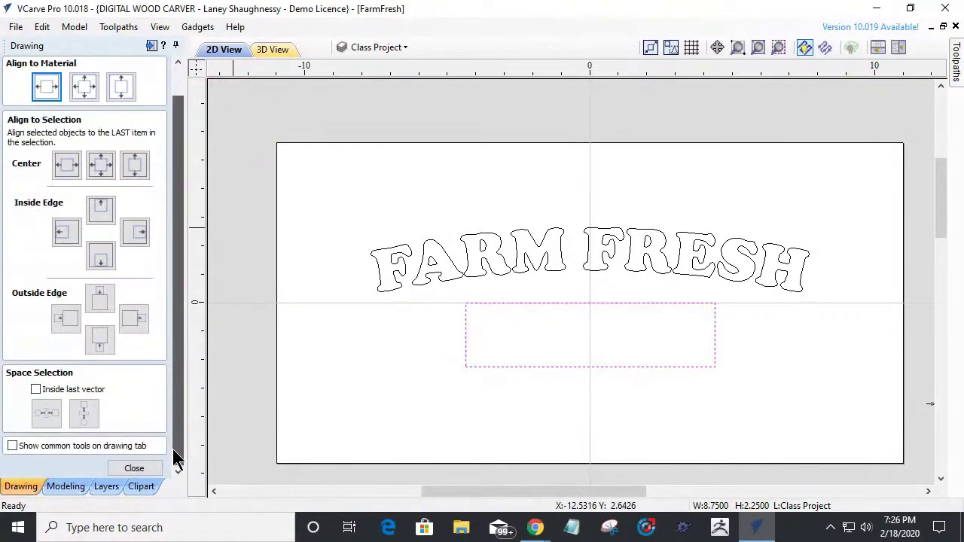
left_click(134, 468)
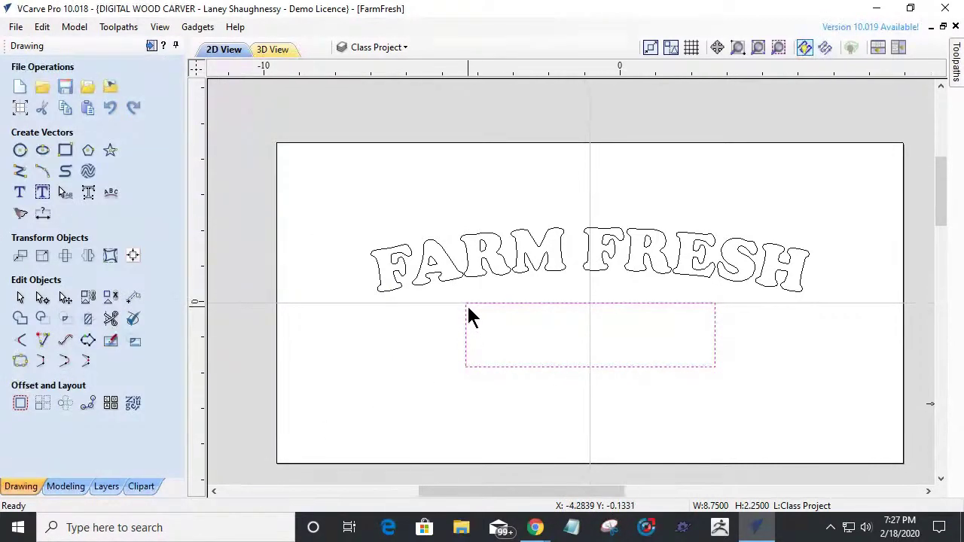
Offset the rectangle inwards by 0.125 inches with sharp offset corners, keeping the original.
scroll(465, 305, "up", 1)
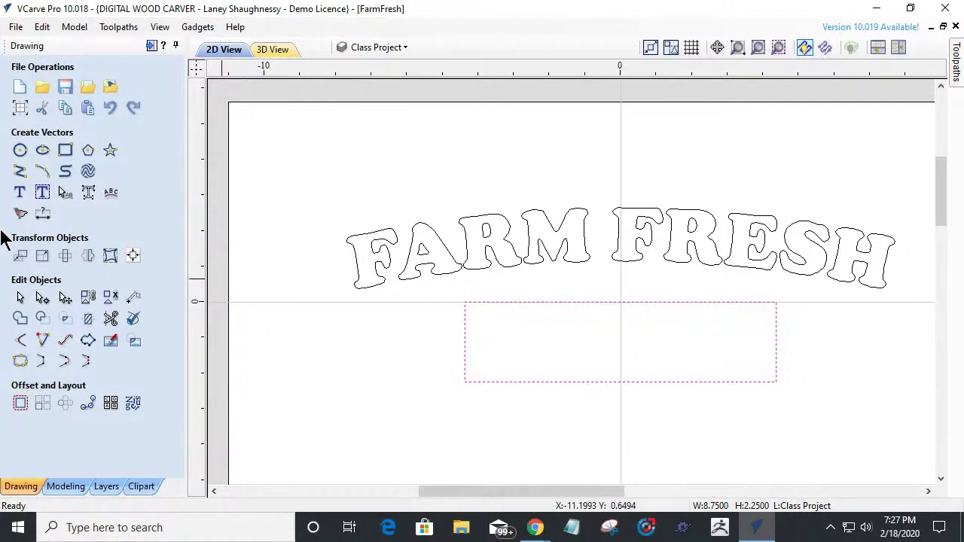
left_click(21, 404)
left_click(56, 138)
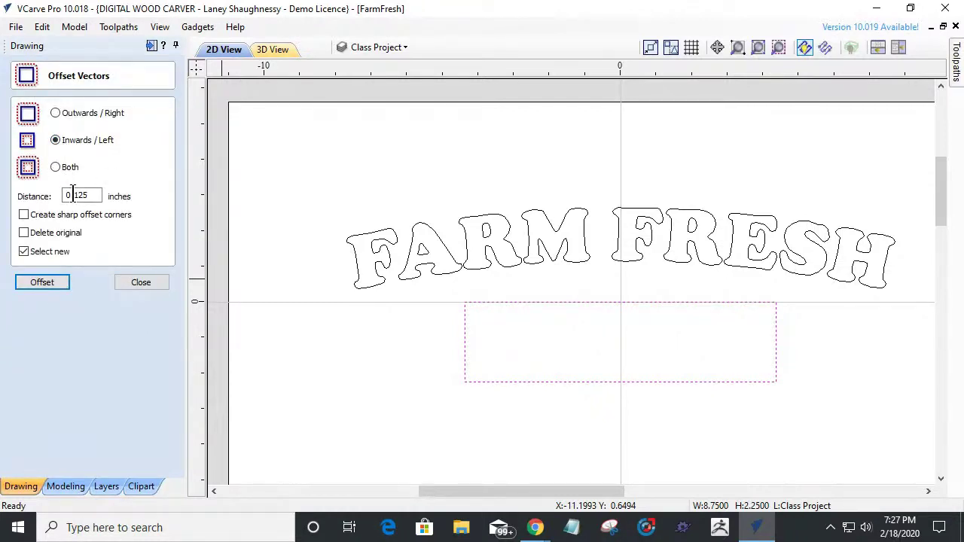
left_click(23, 216)
left_click(42, 283)
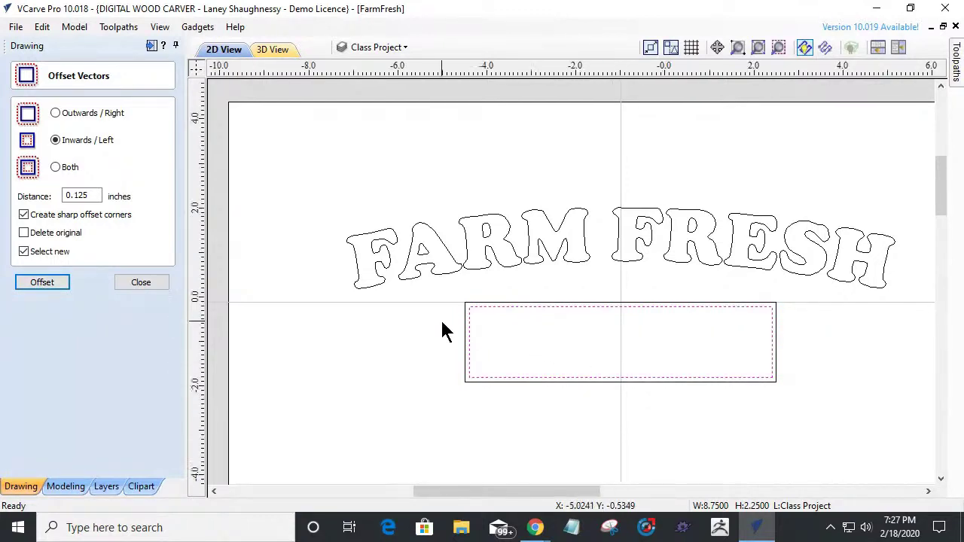
scroll(443, 329, "up", 3)
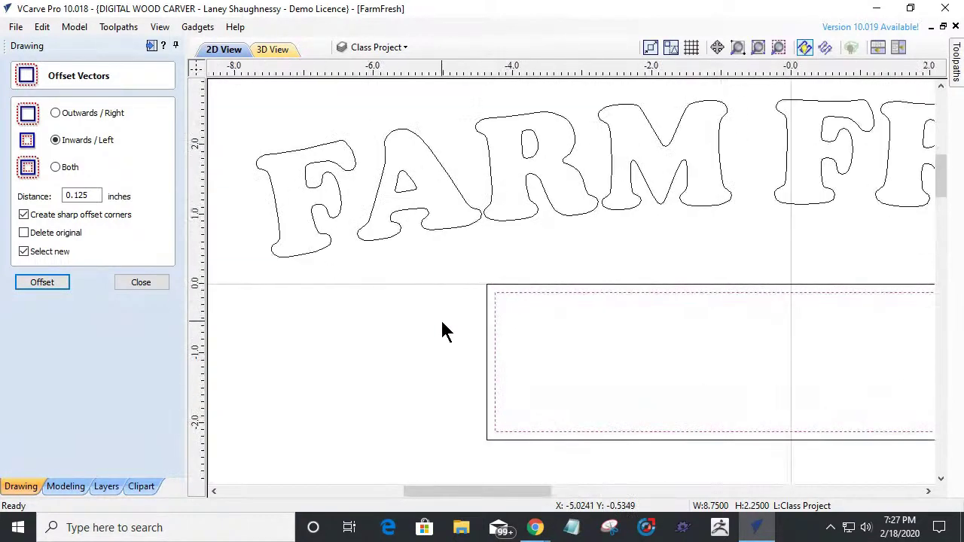
left_click(155, 282)
Fit the text EGGS inside the inner rectangle with Auto Layout Text, using the Saddlebag font and center alignment.
scroll(572, 388, "down", 3)
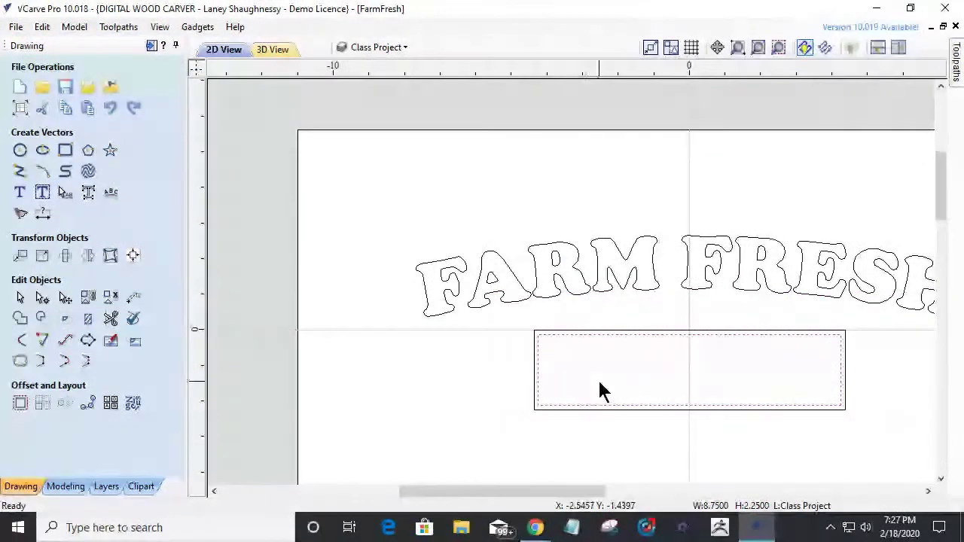
scroll(598, 392, "down", 3)
scroll(649, 391, "up", 4)
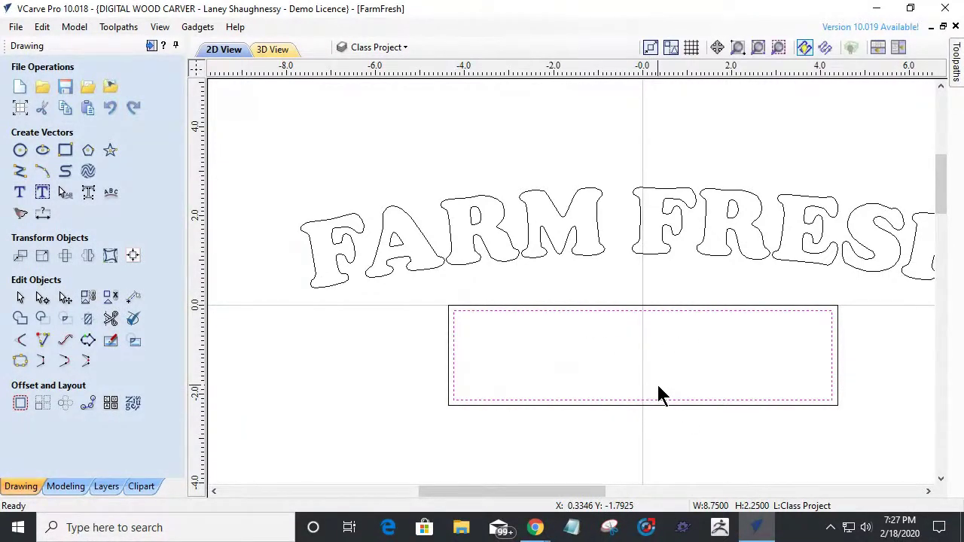
left_click(42, 195)
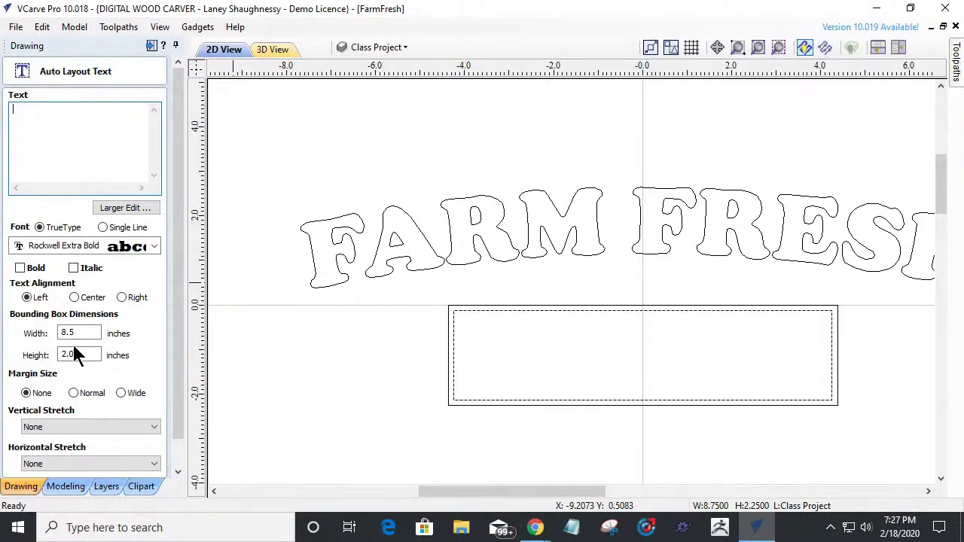
left_click(154, 247)
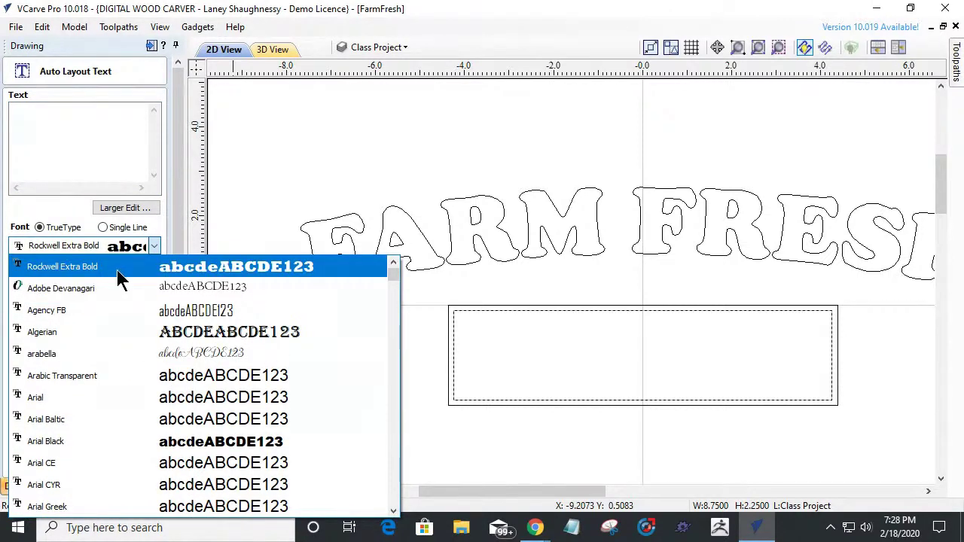
scroll(125, 319, "down", 5)
left_click_drag(402, 271, 386, 463)
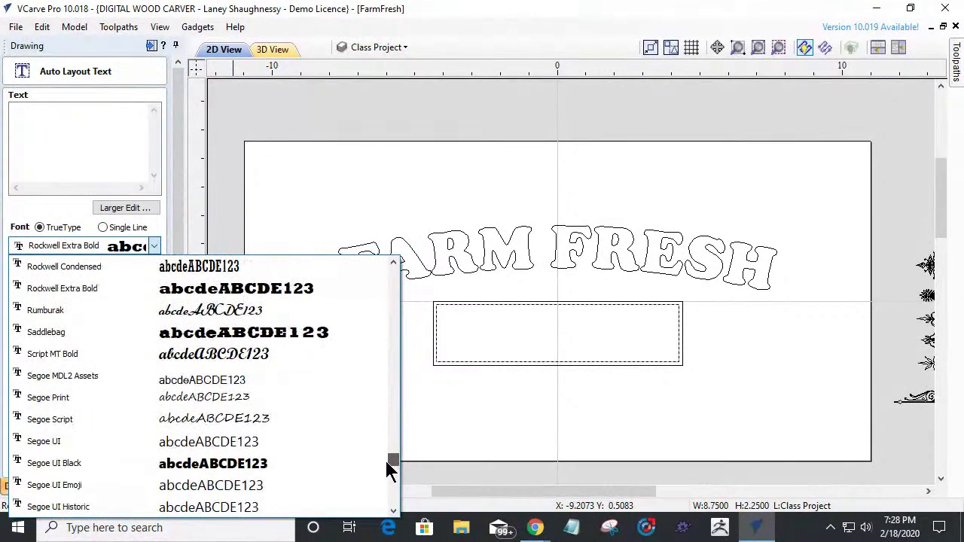
left_click(240, 333)
left_click(28, 124)
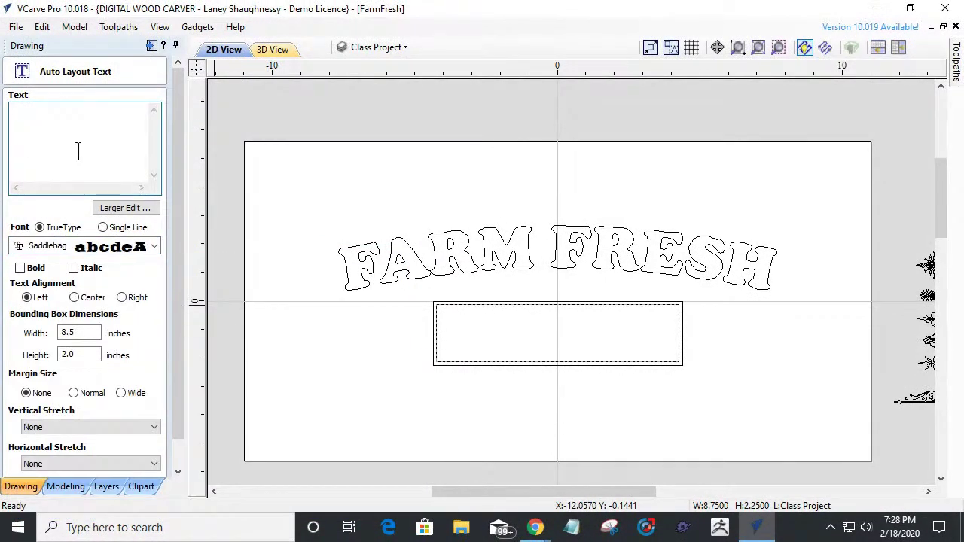
type("EGGS")
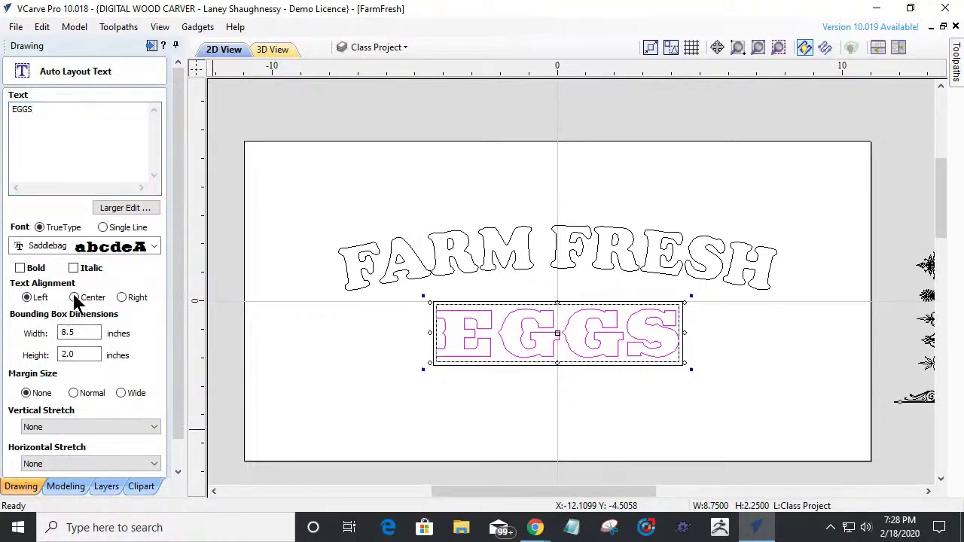
Try the Normal and Wide margin sizes on the EGGS text, ending with the margin set to None.
left_click(73, 393)
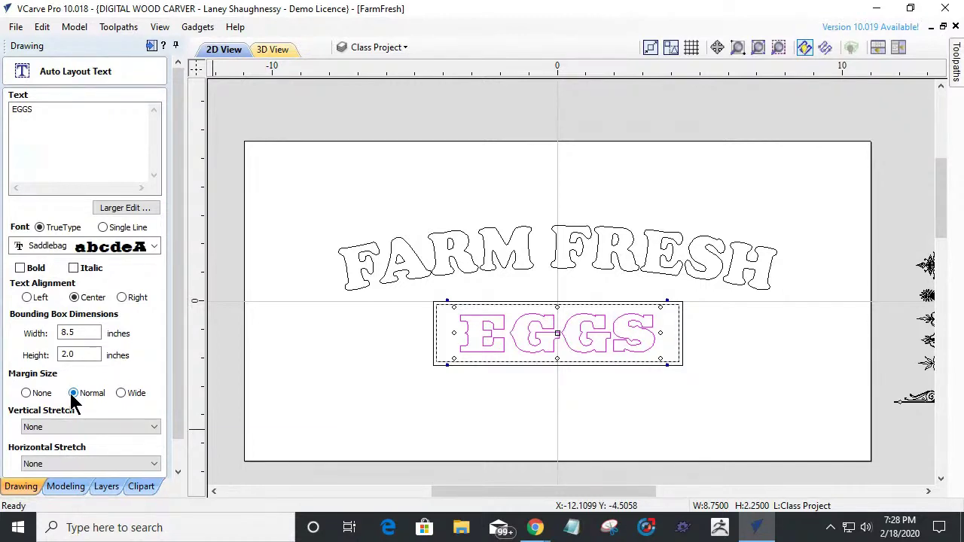
left_click(120, 394)
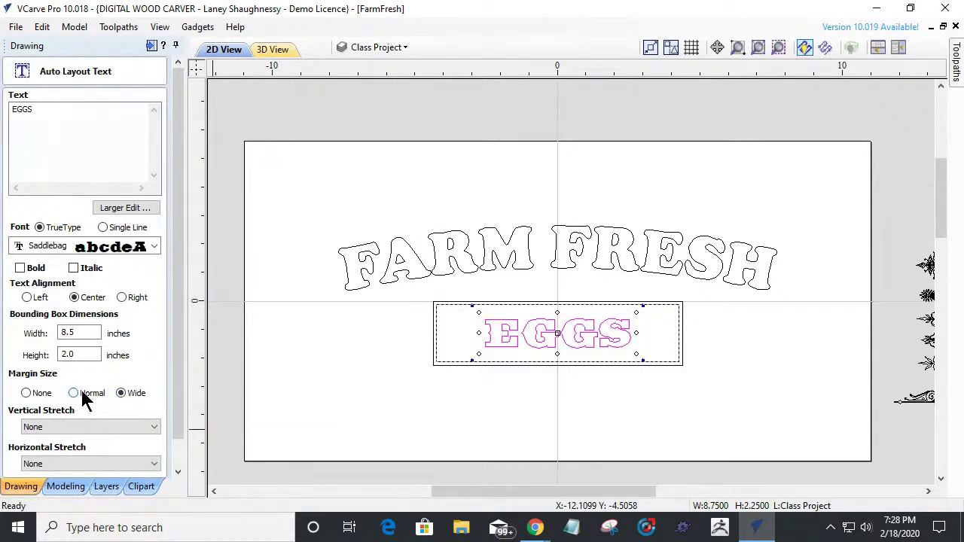
left_click(83, 394)
left_click(26, 393)
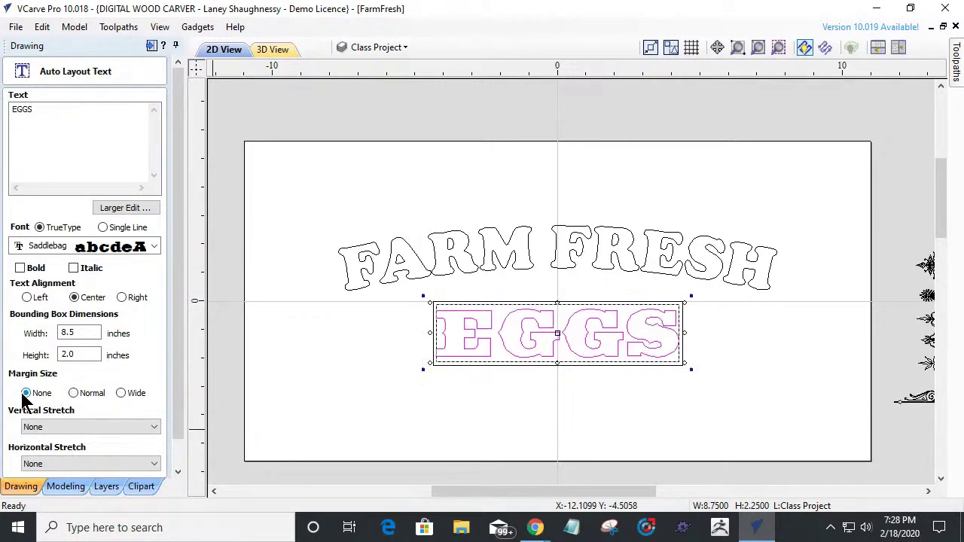
Set both the vertical and horizontal stretch of the EGGS text to Stretch Characters.
left_click_drag(174, 399, 174, 424)
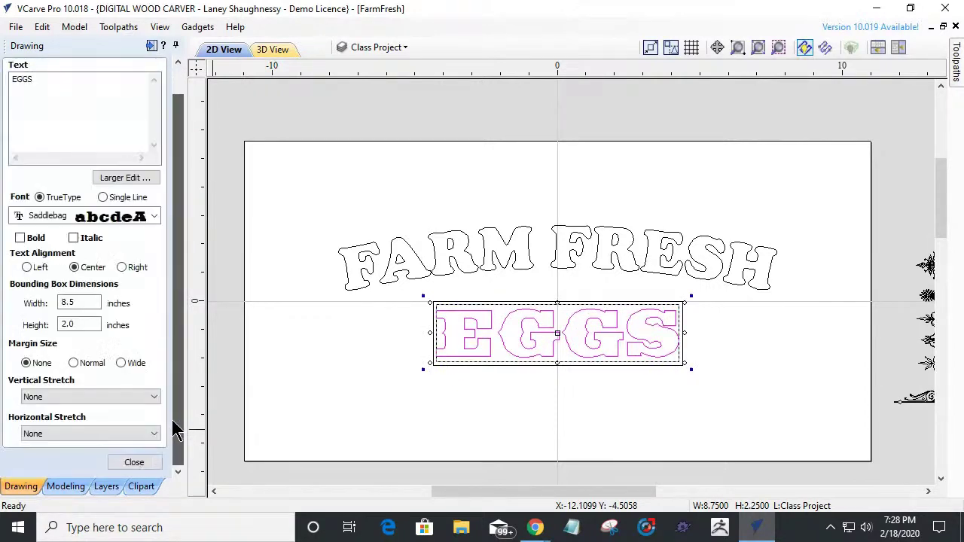
left_click(75, 397)
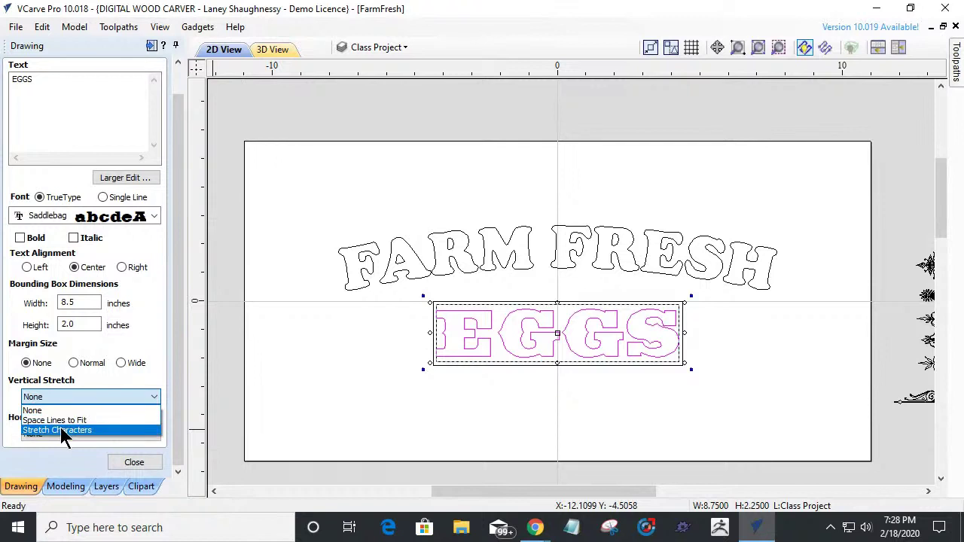
left_click(60, 430)
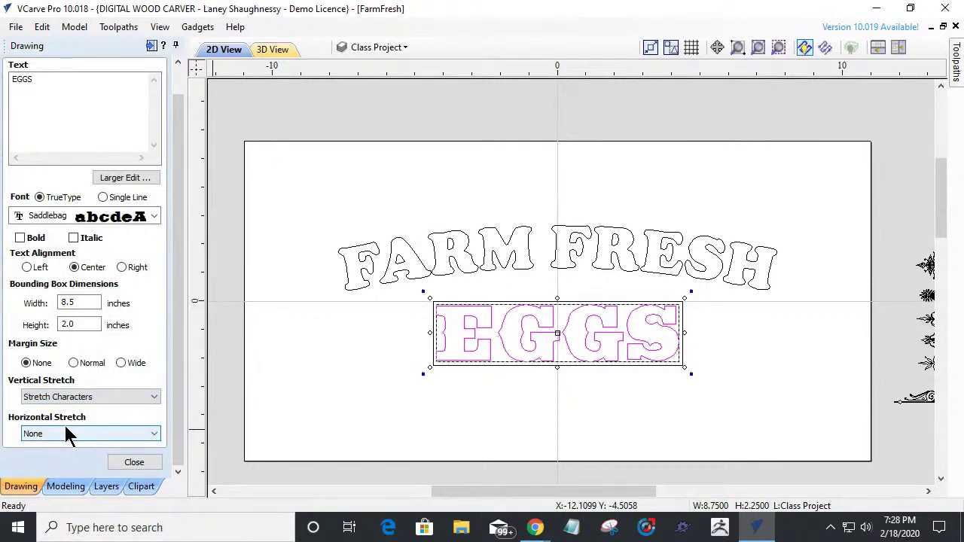
left_click(64, 433)
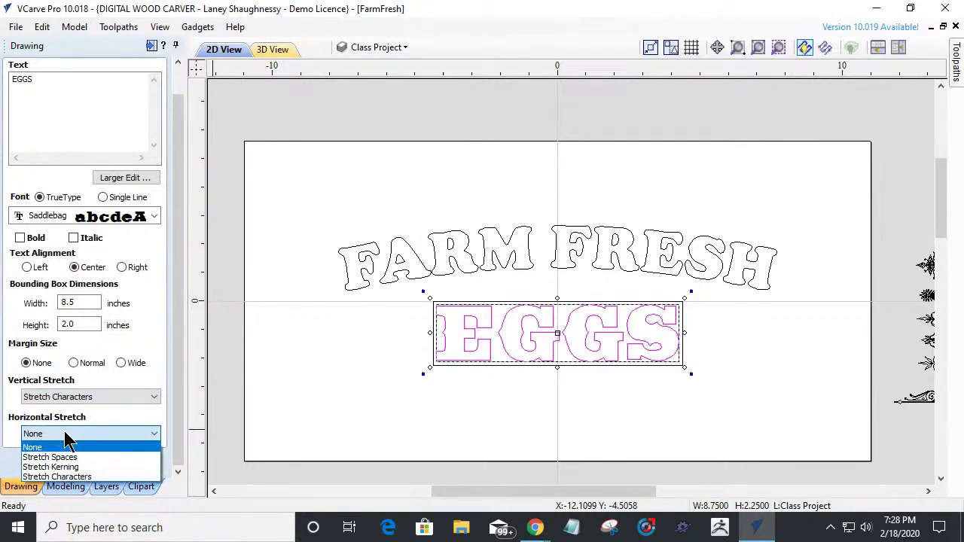
left_click(59, 475)
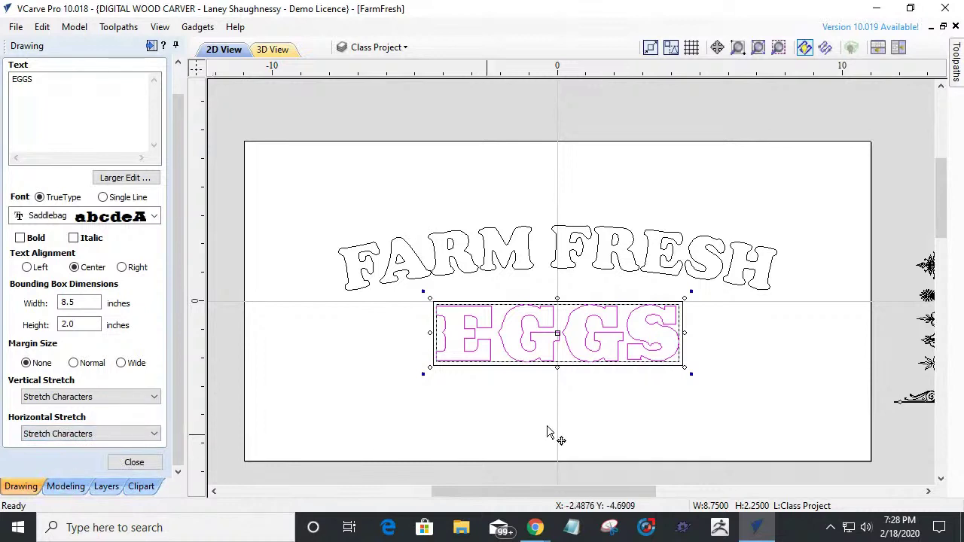
left_click(501, 404)
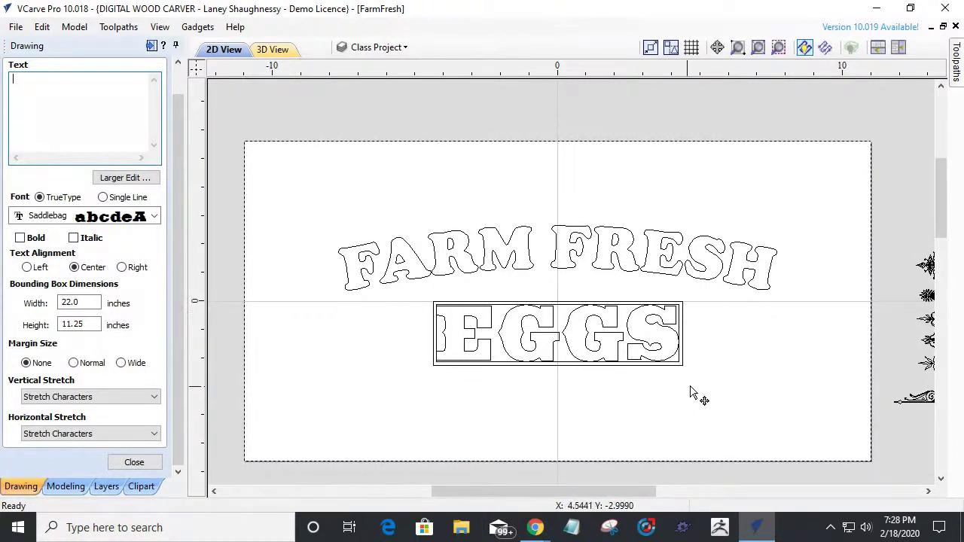
left_click(80, 303)
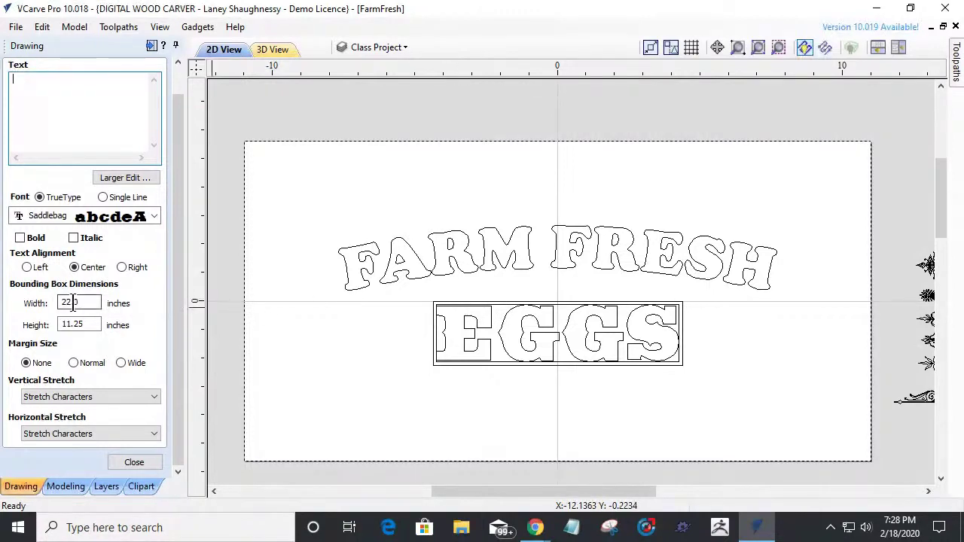
double_click(80, 302)
double_click(80, 325)
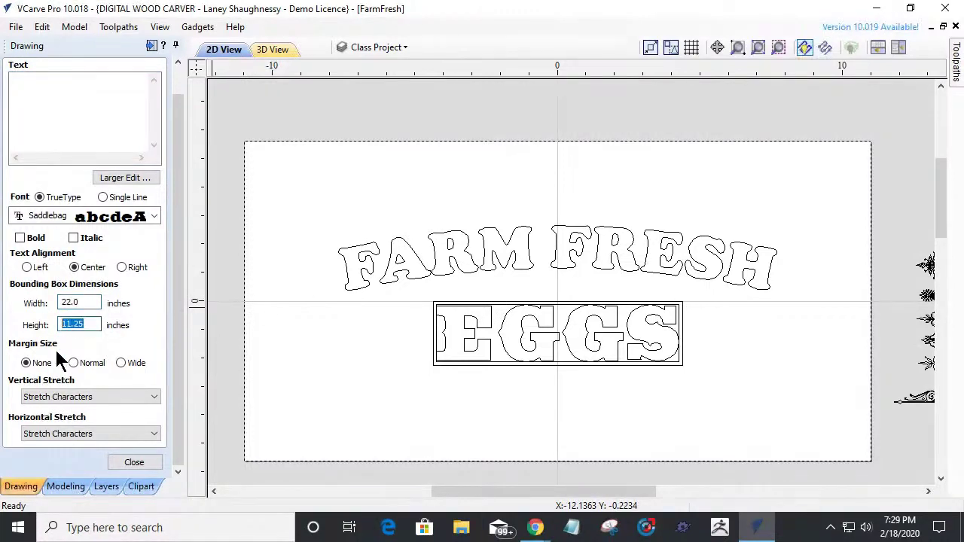
left_click(68, 397)
left_click(70, 408)
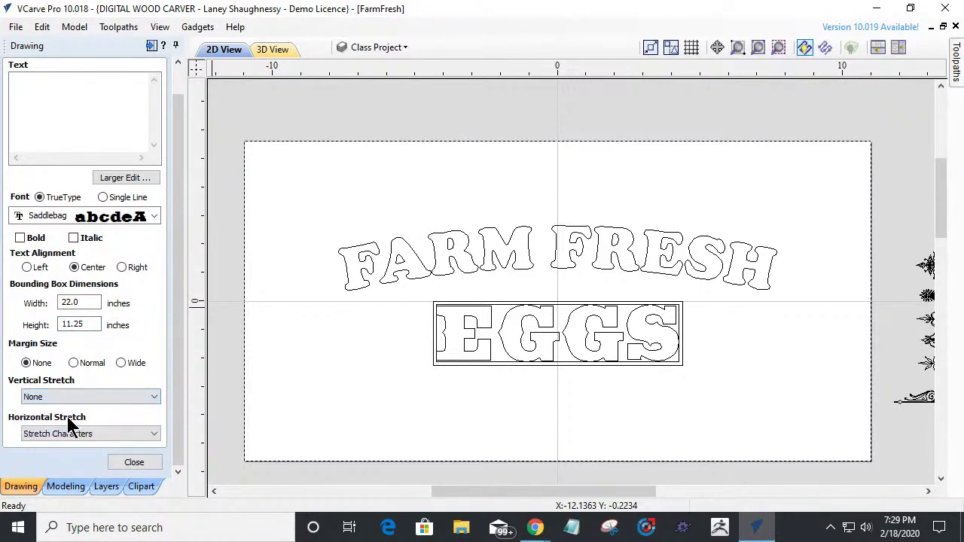
left_click(70, 432)
left_click(61, 444)
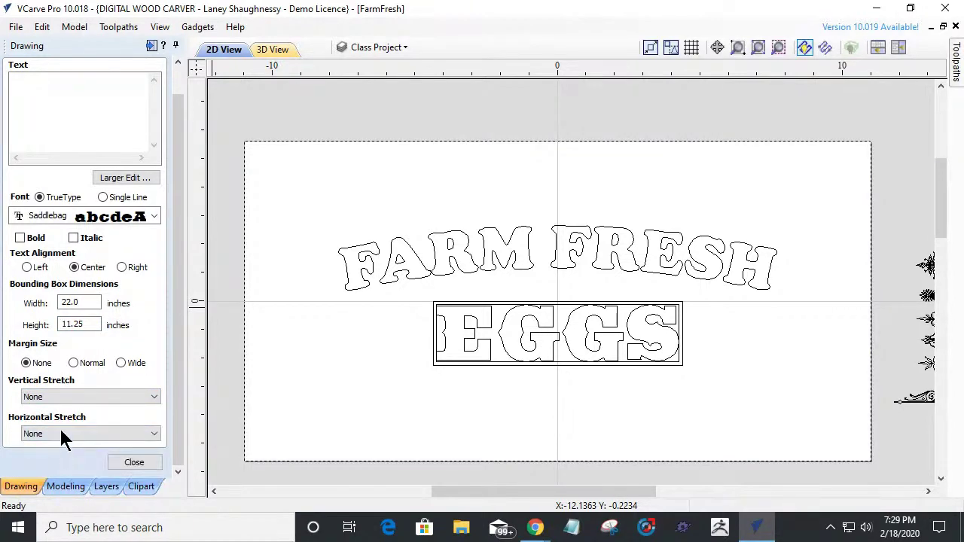
left_click(73, 363)
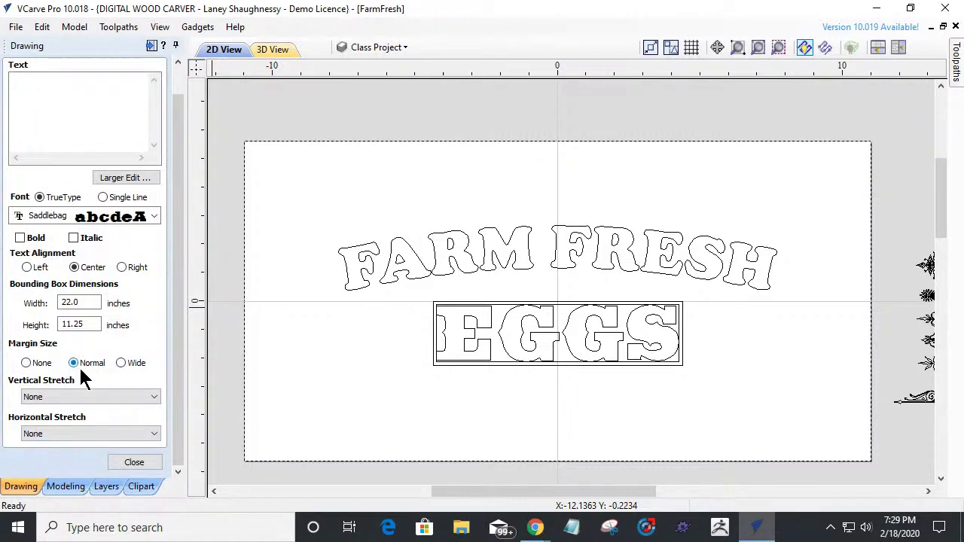
Give the EGGS text a Normal margin and set its vertical and horizontal stretch to None.
left_click(530, 346)
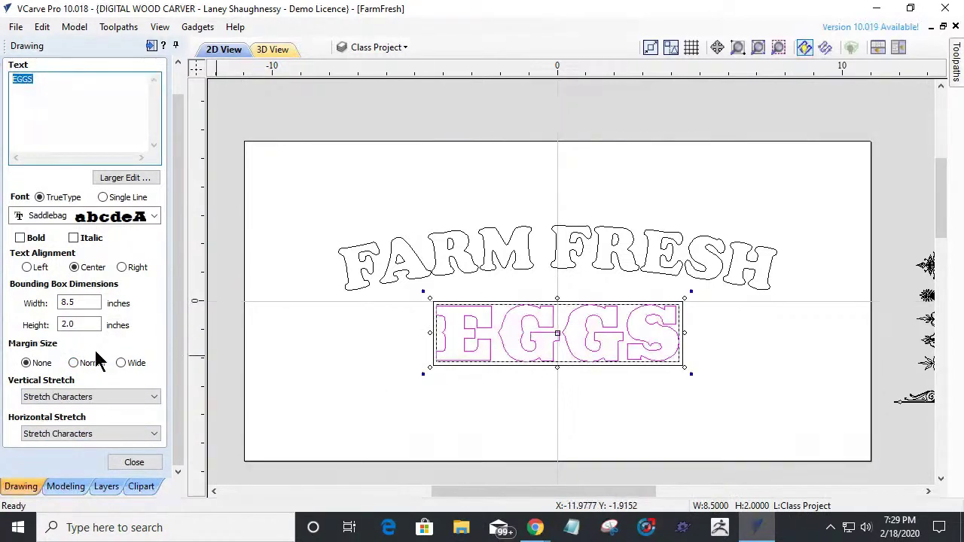
left_click(73, 363)
left_click(89, 396)
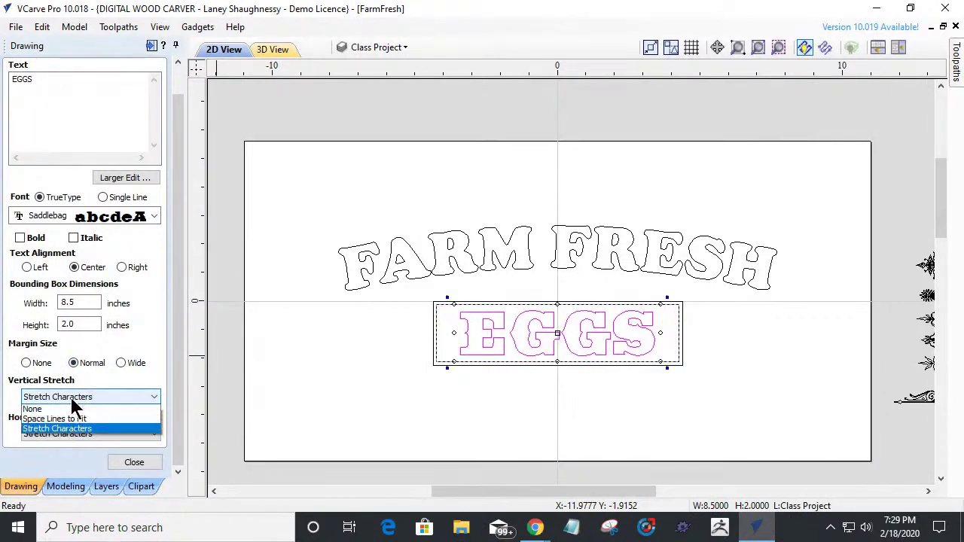
left_click(45, 406)
left_click(75, 433)
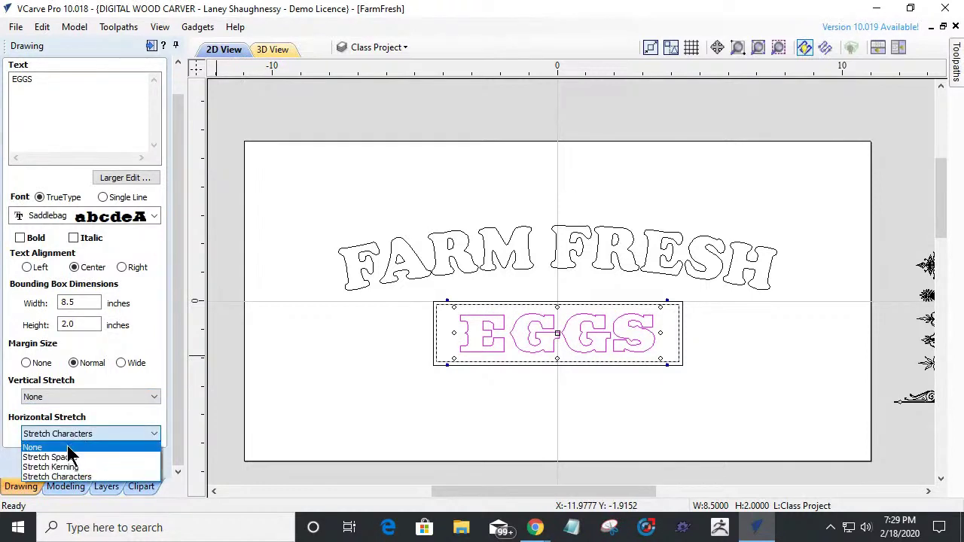
left_click(69, 445)
left_click(467, 435)
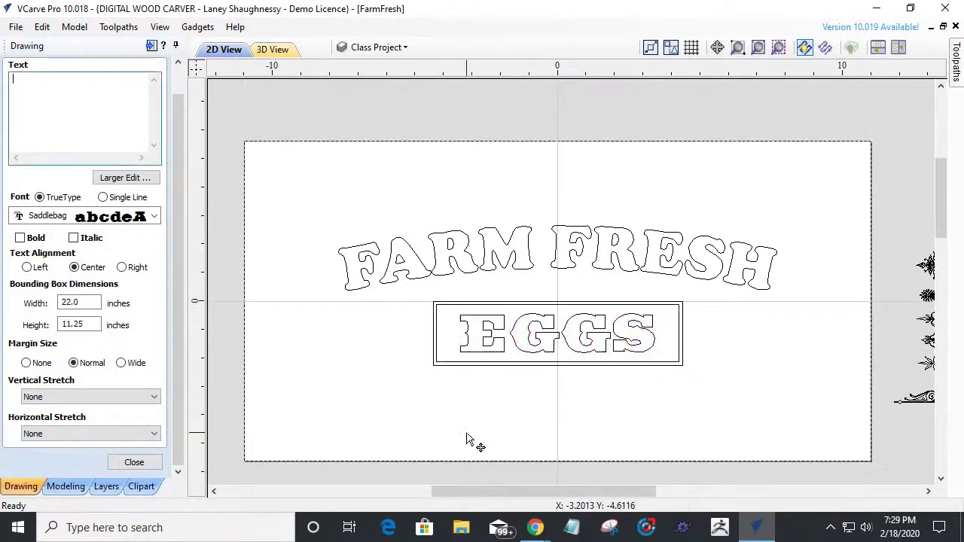
scroll(455, 340, "up", 4)
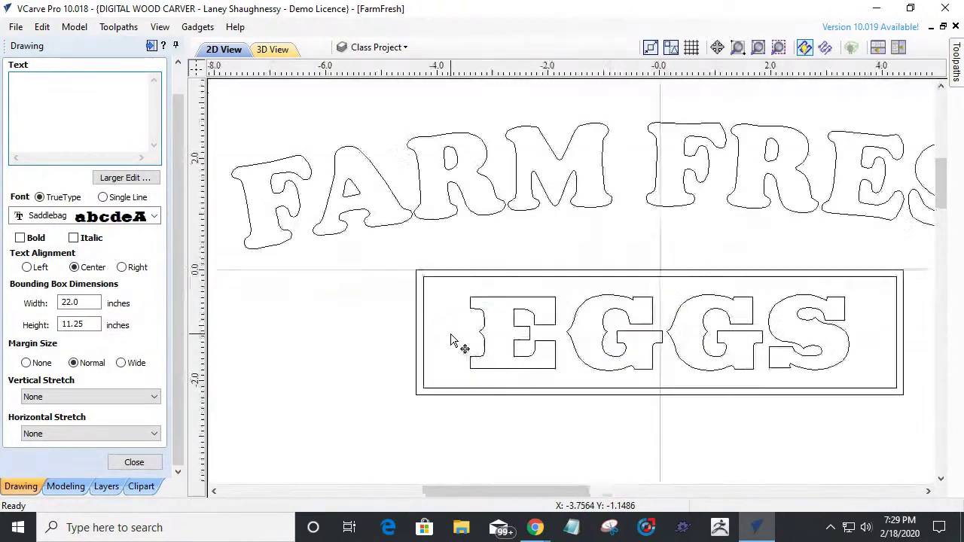
scroll(452, 340, "down", 3)
scroll(452, 340, "down", 2)
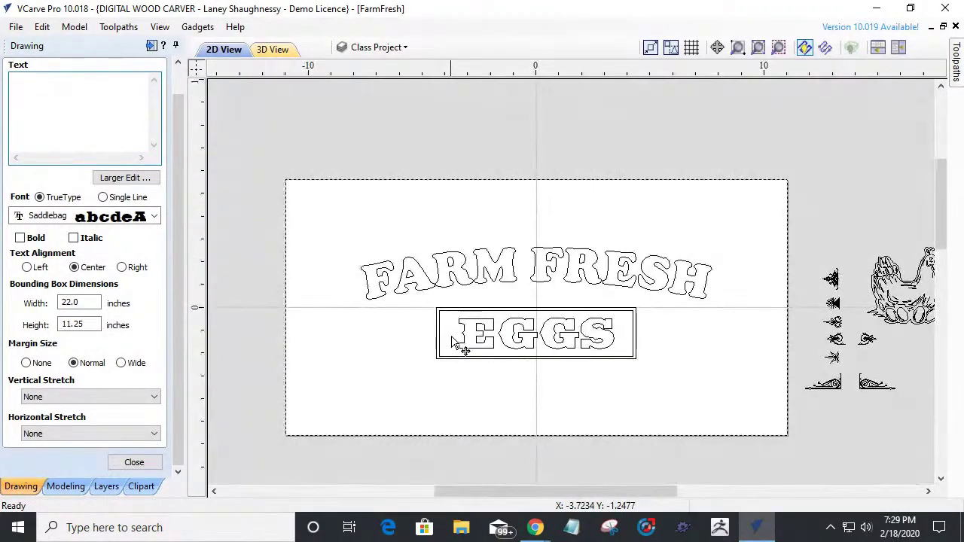
left_click(114, 467)
Try selecting only the two border rectangles with a crossing box, and the rectangles plus EGGS with an enclosing box.
scroll(463, 368, "up", 3)
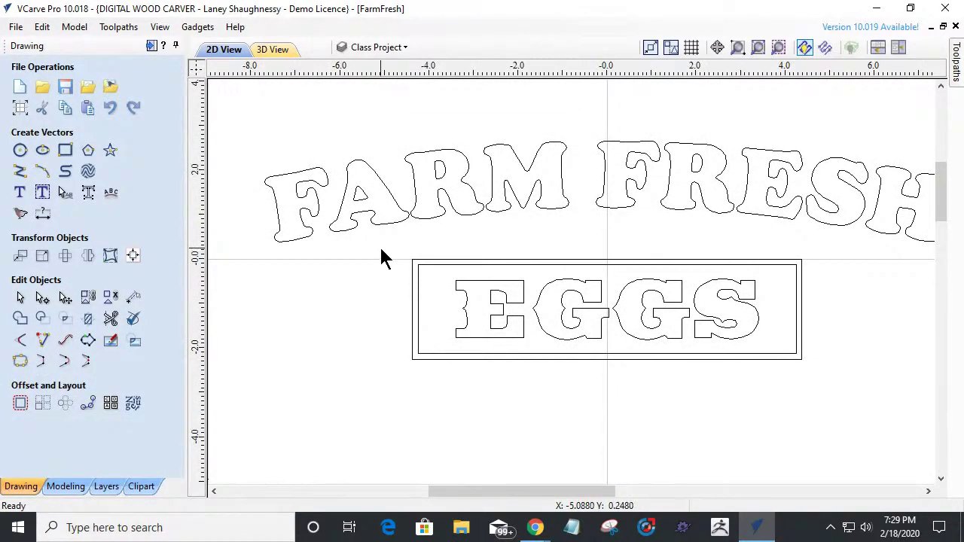
left_click_drag(381, 252, 778, 293)
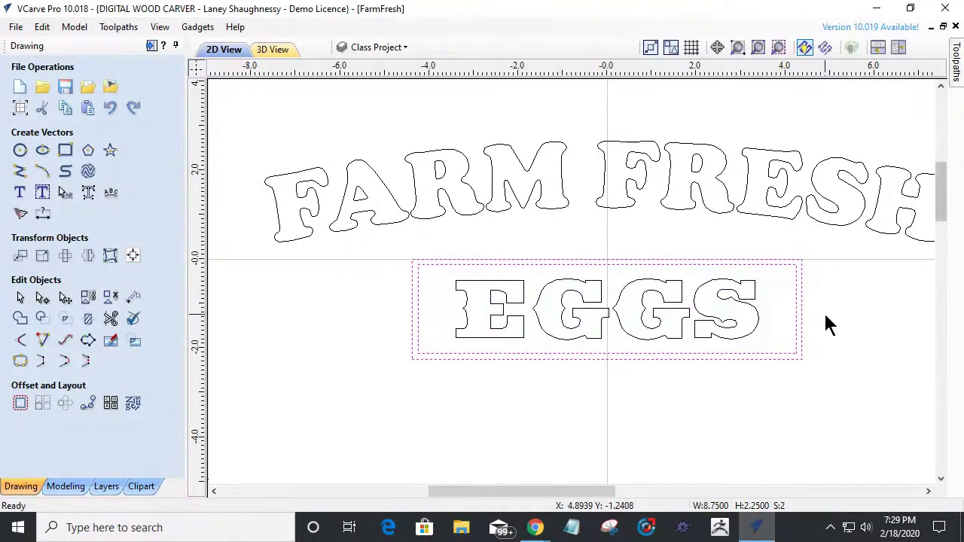
left_click(846, 383)
left_click_drag(846, 382, 777, 328)
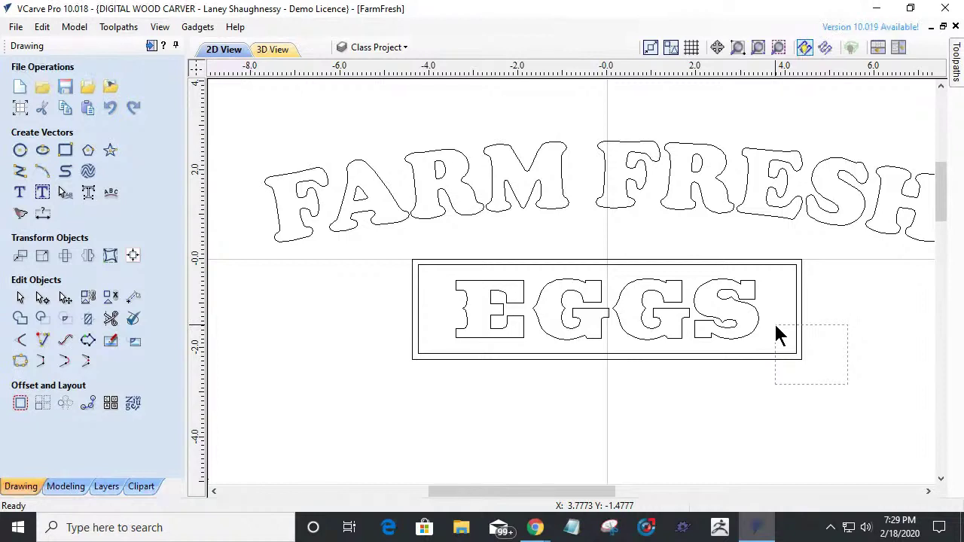
left_click_drag(776, 329, 777, 328)
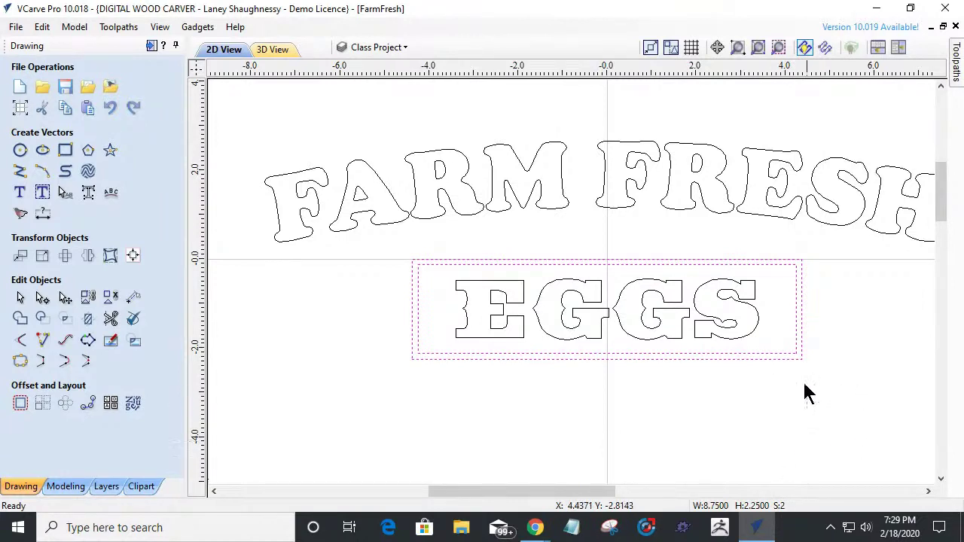
left_click_drag(380, 247, 880, 390)
left_click_drag(375, 236, 871, 398)
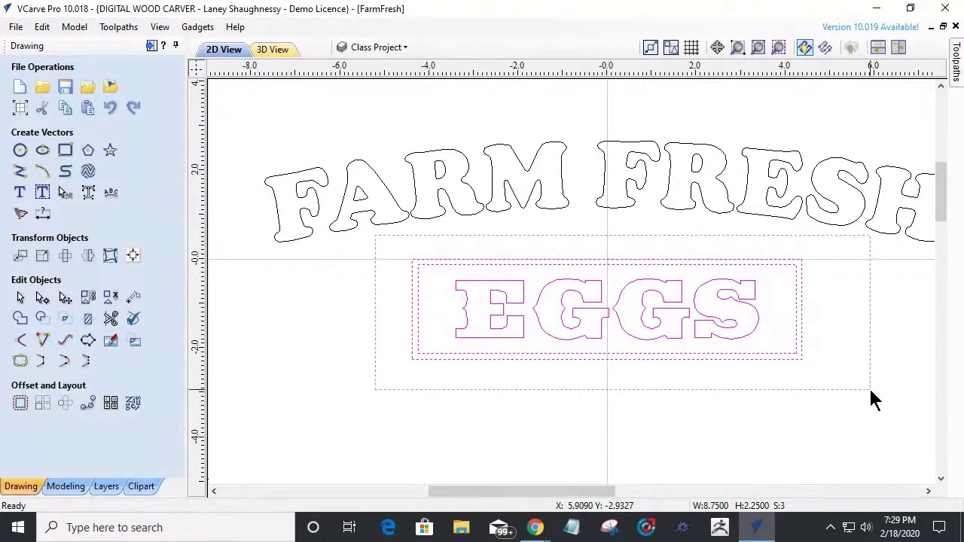
left_click(826, 382)
Narrow both border rectangles together, symmetrically about their center, so their sides sit closer to the EGGS text.
left_click_drag(767, 334, 764, 378)
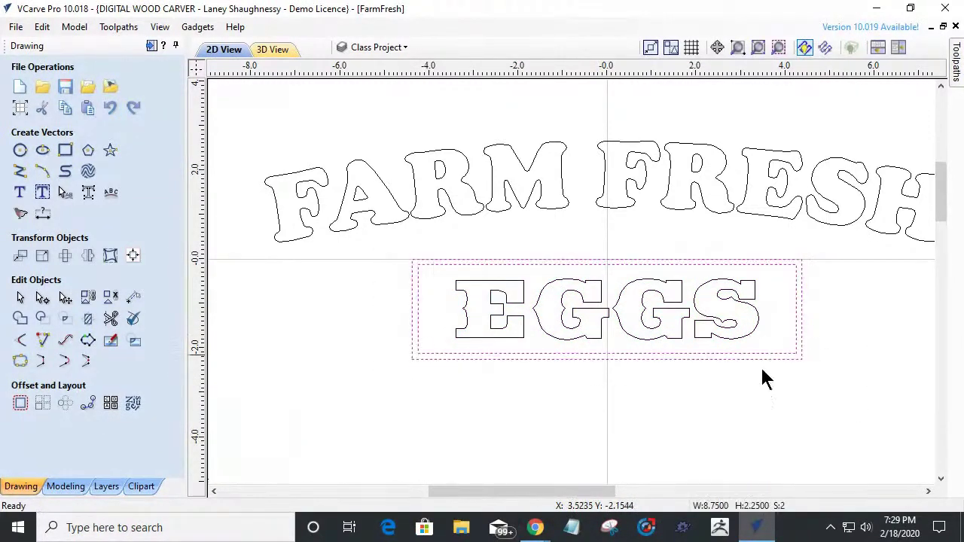
left_click(411, 321)
left_click_drag(444, 382, 391, 326)
left_click(413, 324)
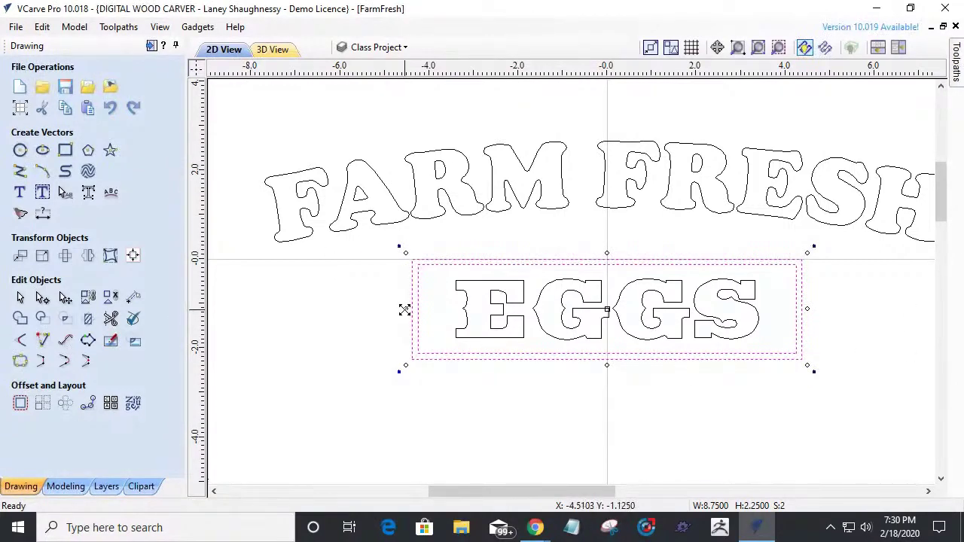
left_click_drag(405, 309, 424, 338)
left_click(455, 440)
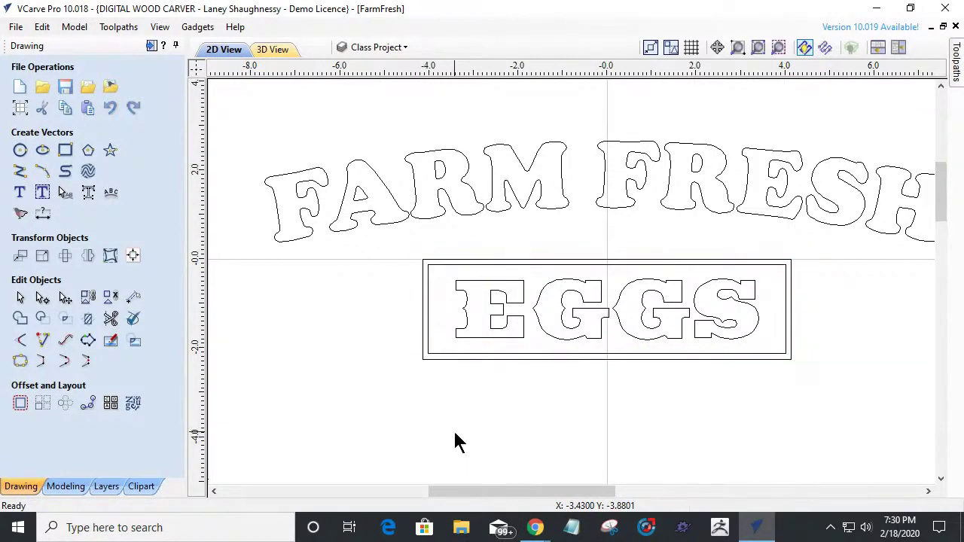
Move the EGGS text and both border rectangles together straight down to open a wider gap below FARM FRESH.
scroll(680, 430, "down", 3)
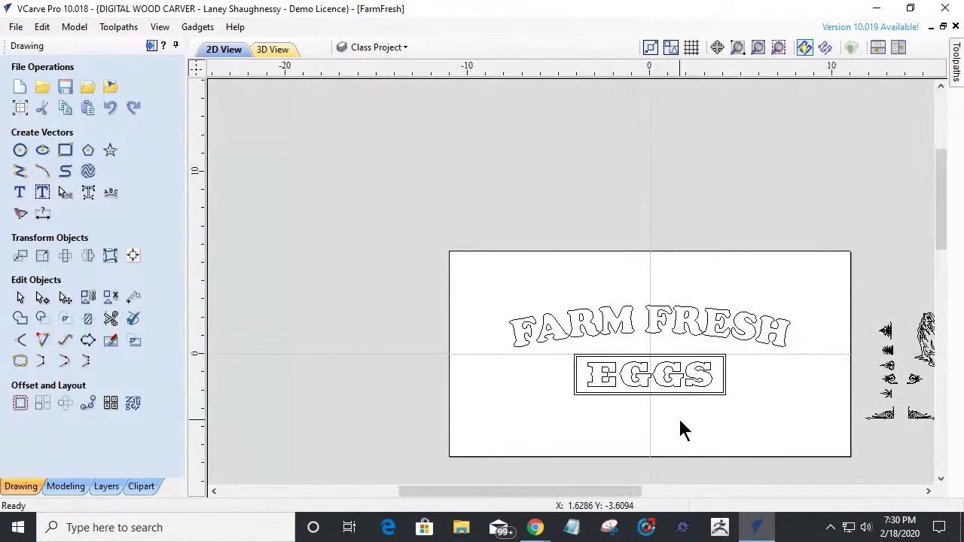
scroll(680, 430, "up", 2)
scroll(680, 430, "down", 3)
scroll(680, 430, "up", 1)
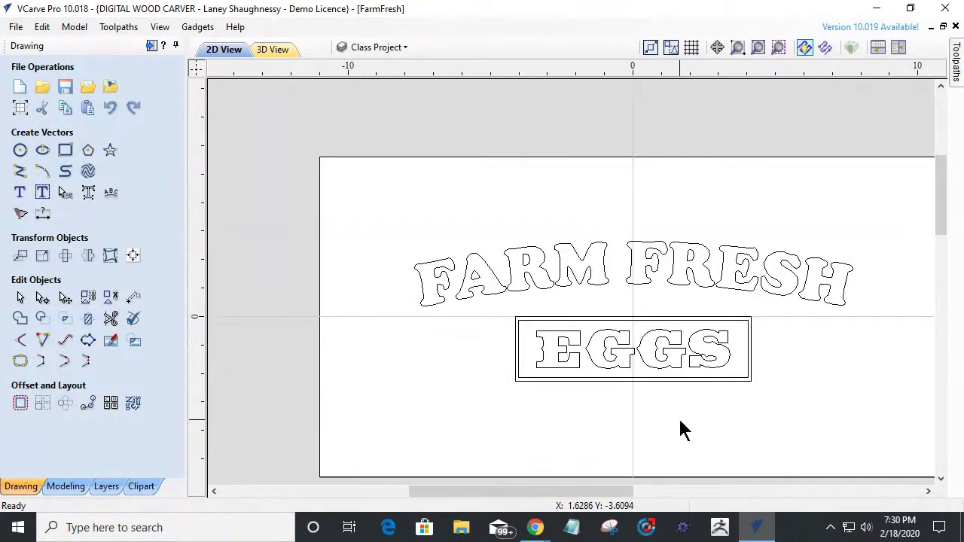
left_click(723, 362)
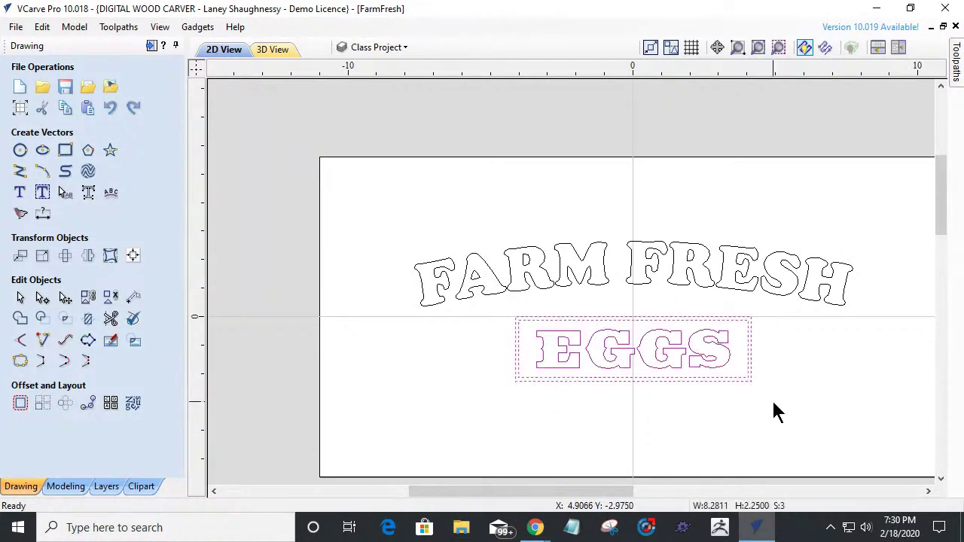
key("Down")
key("Down")
key("Down")
key("Down")
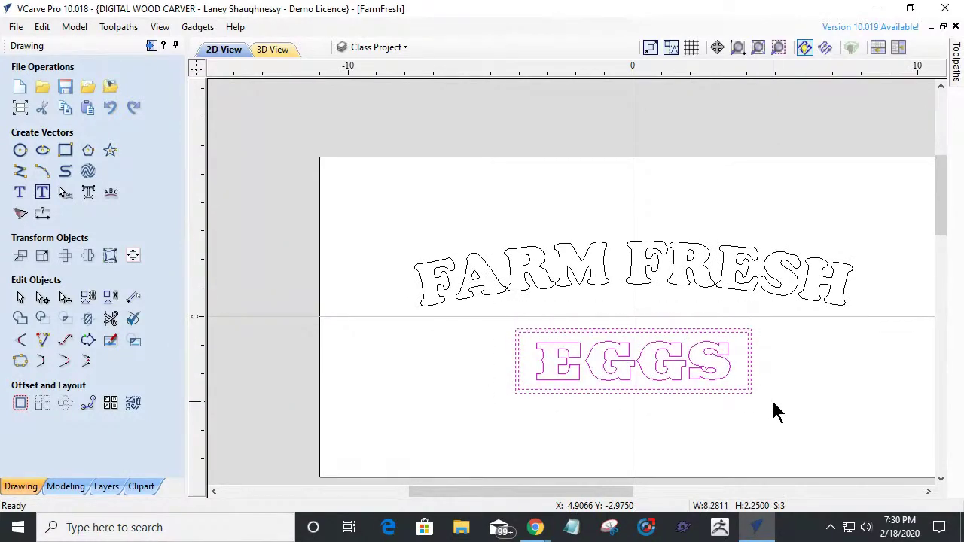
key("Down")
key("Down")
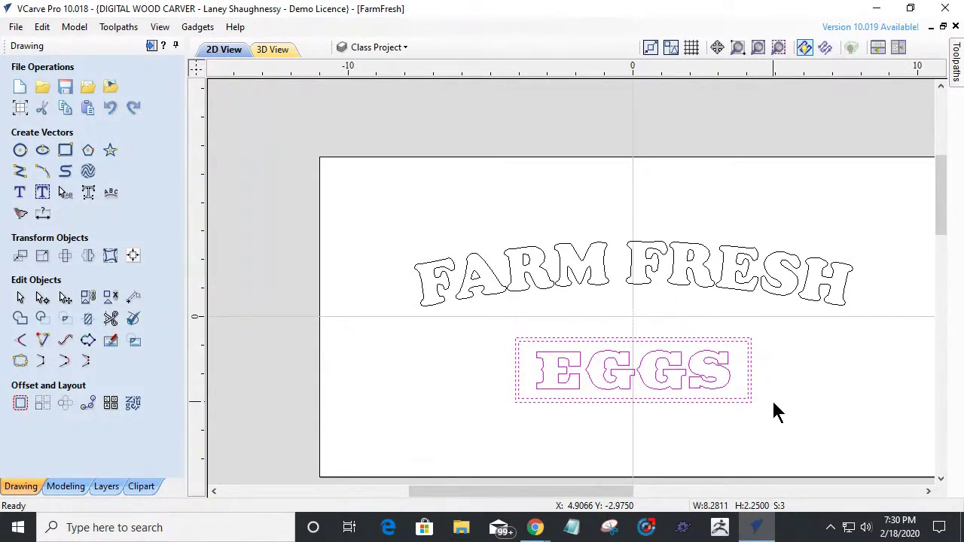
key("Down")
left_click(775, 412)
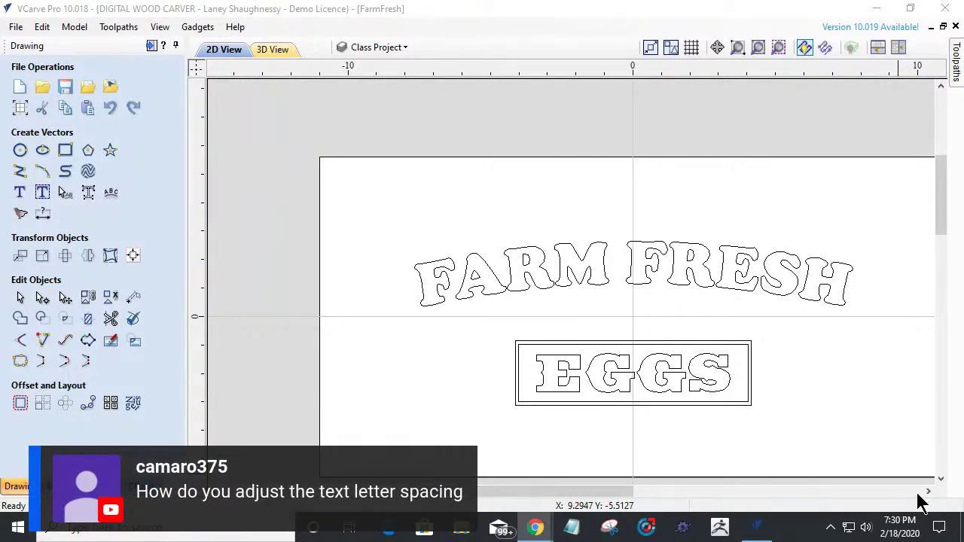
Adjust the kerning in FARM: tighten the gap between F and A, and widen the A–R and R–M gaps.
scroll(450, 284, "up", 3)
scroll(449, 284, "up", 1)
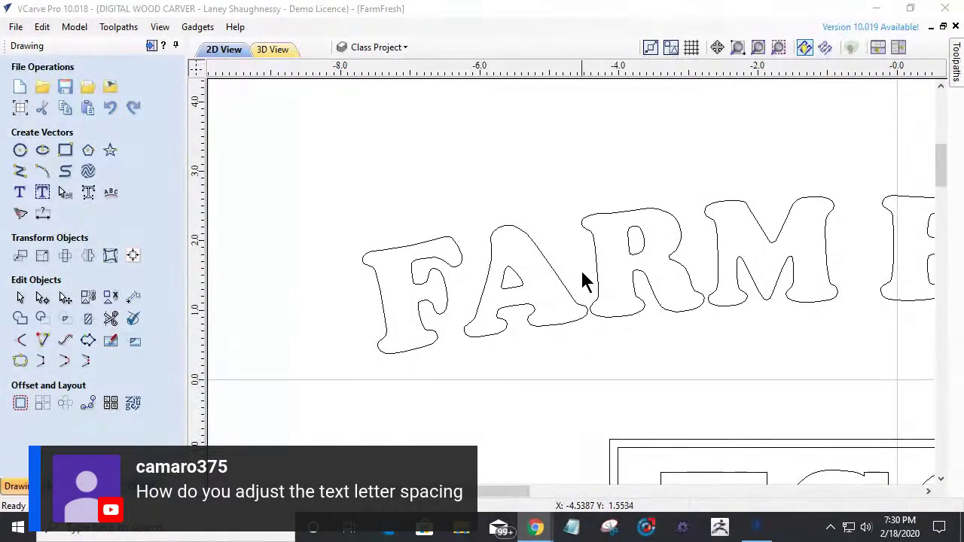
left_click(66, 194)
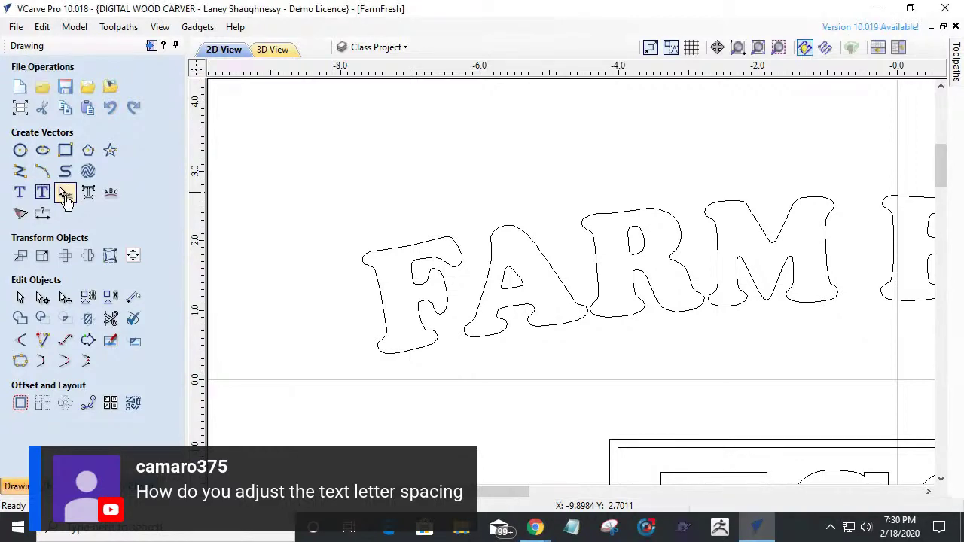
left_click(381, 243)
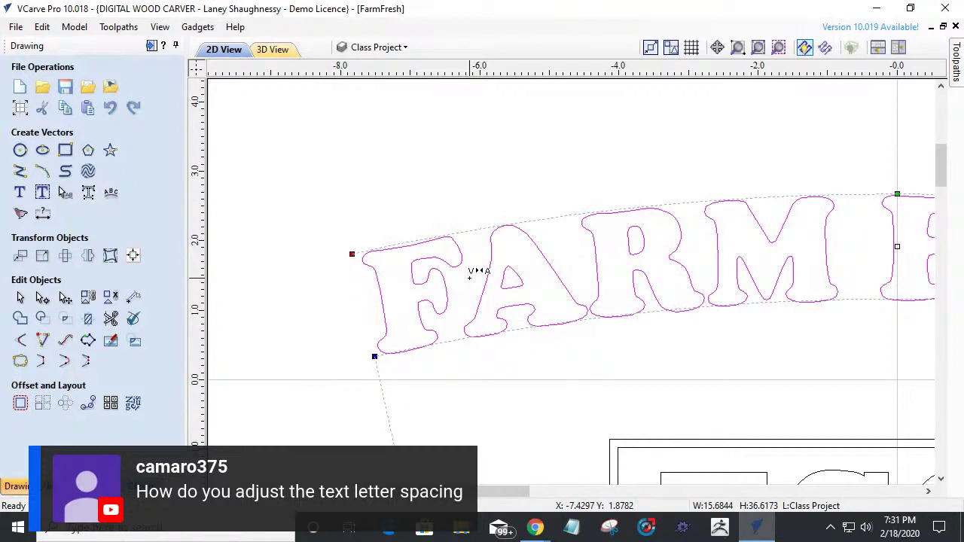
key("Left")
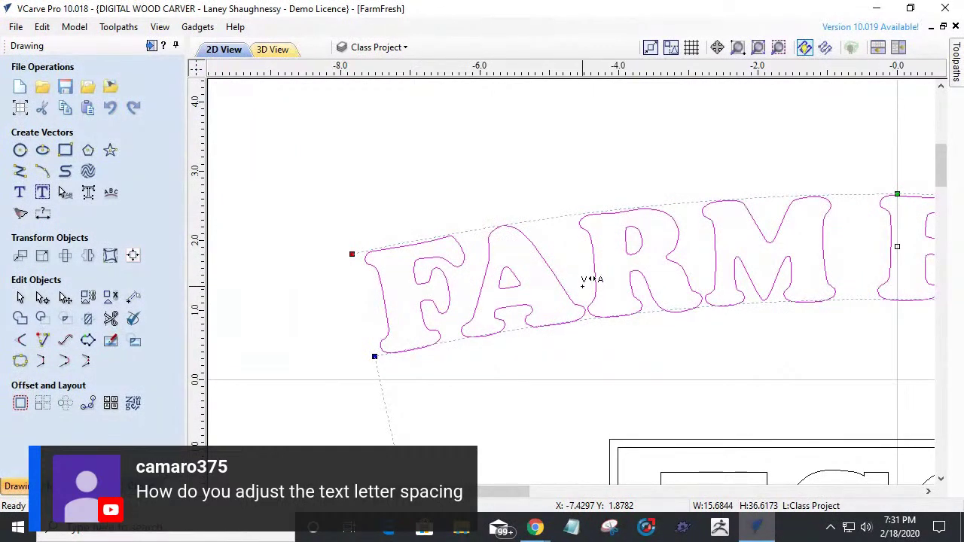
key("Right")
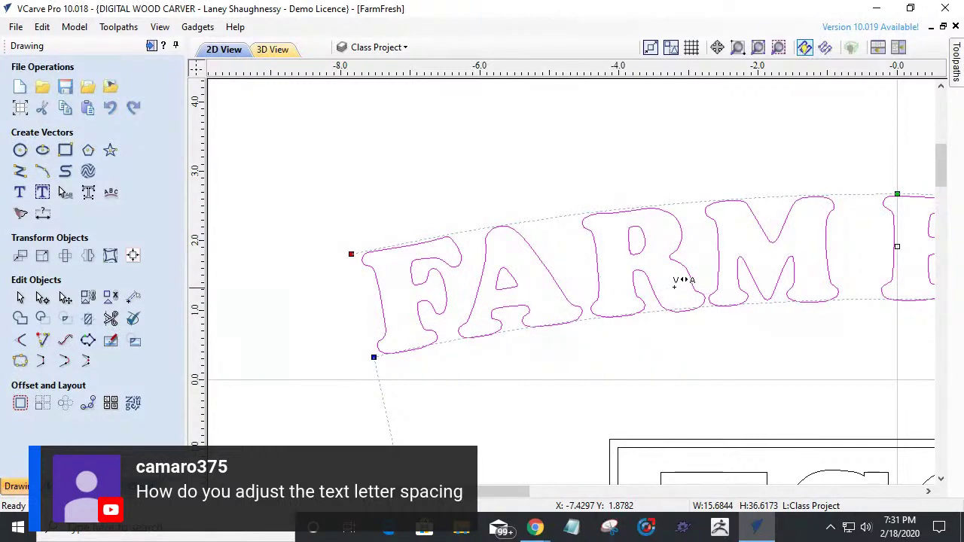
key("Right")
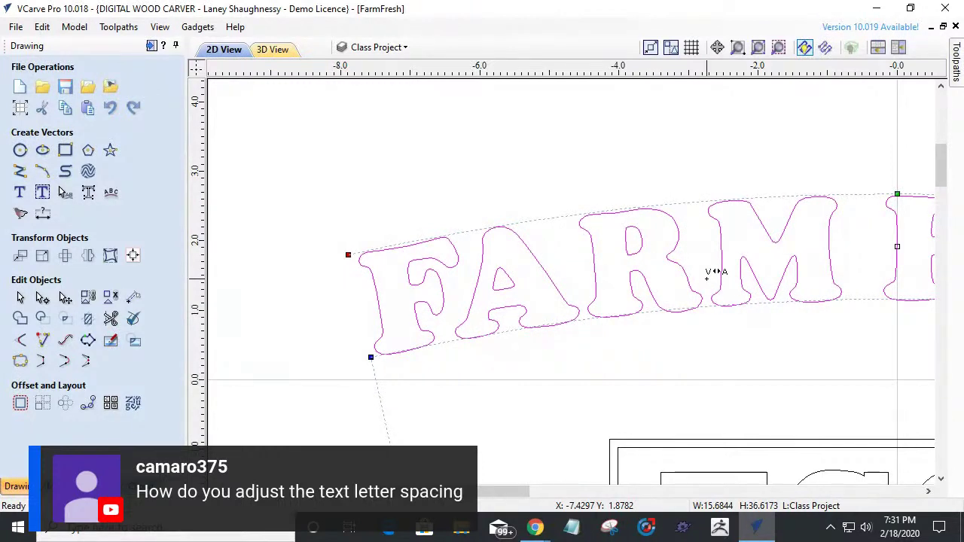
Widen the gap between R and E in FRESH, loosen and retighten the E–S gap, and finish the kerning.
scroll(441, 398, "down", 4)
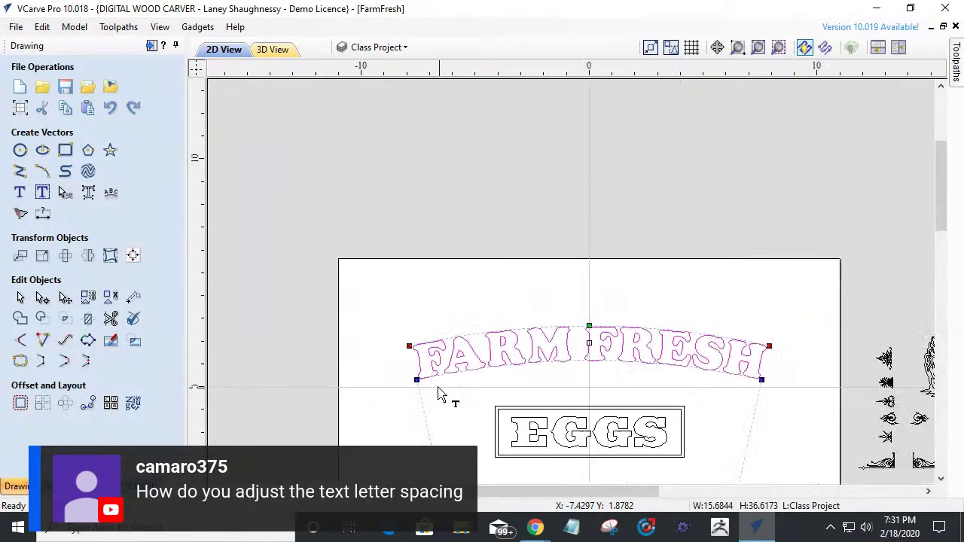
scroll(673, 397, "up", 4)
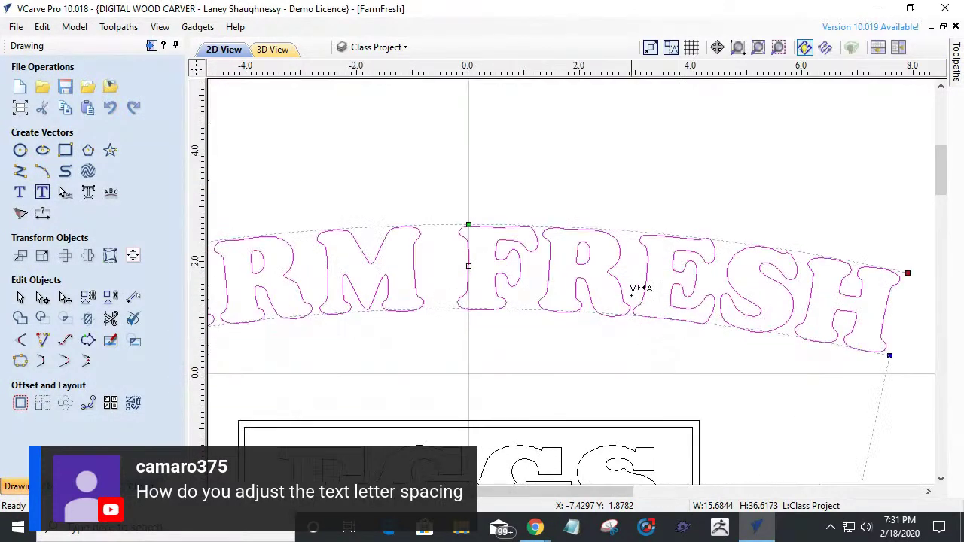
key("Right")
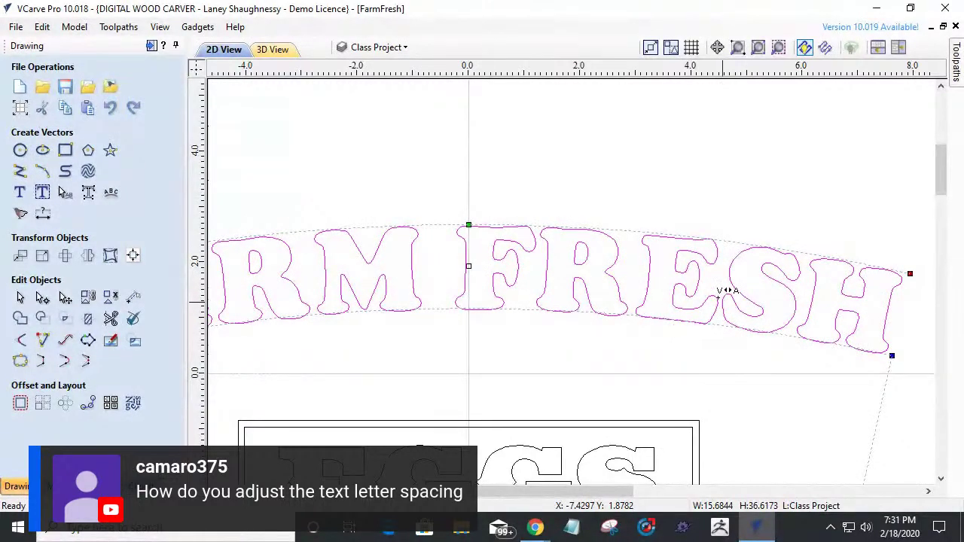
key("Right")
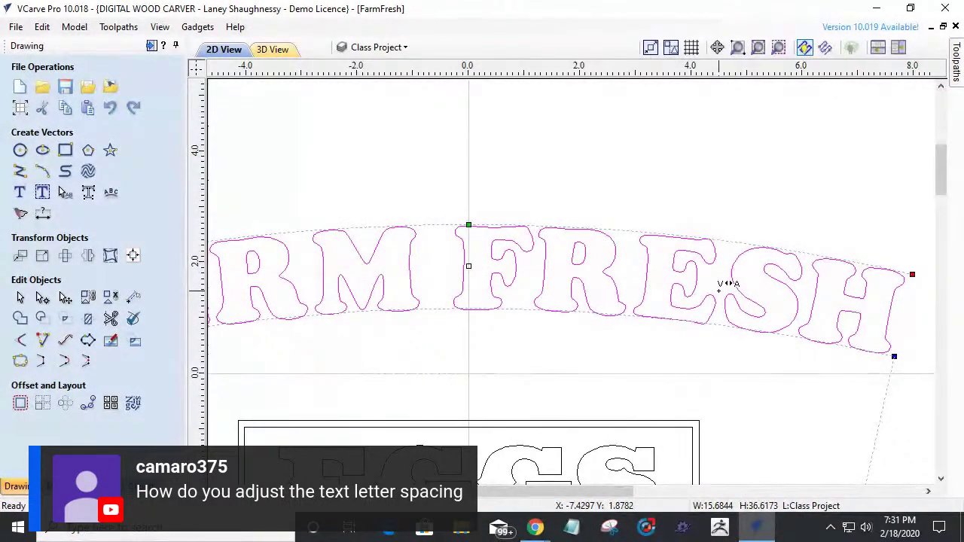
key("Right")
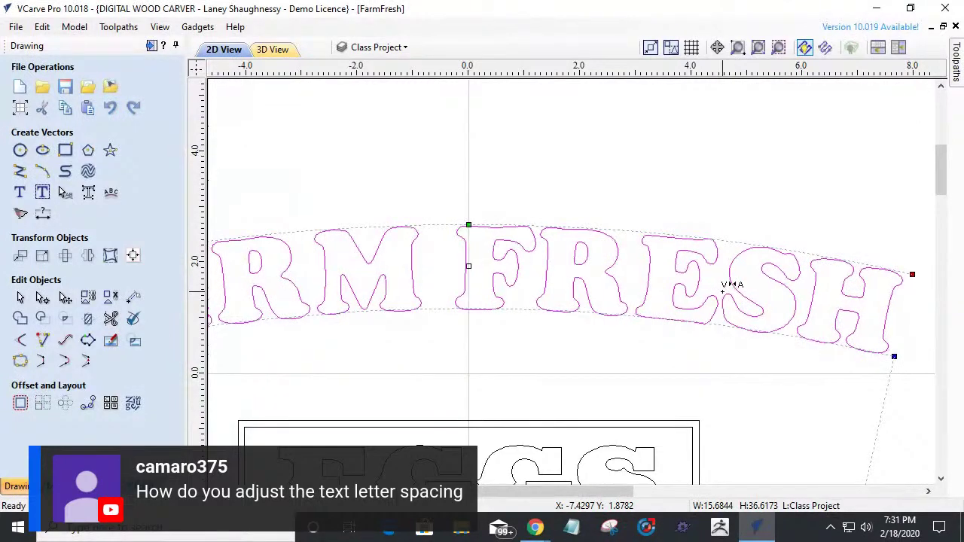
scroll(778, 360, "down", 3)
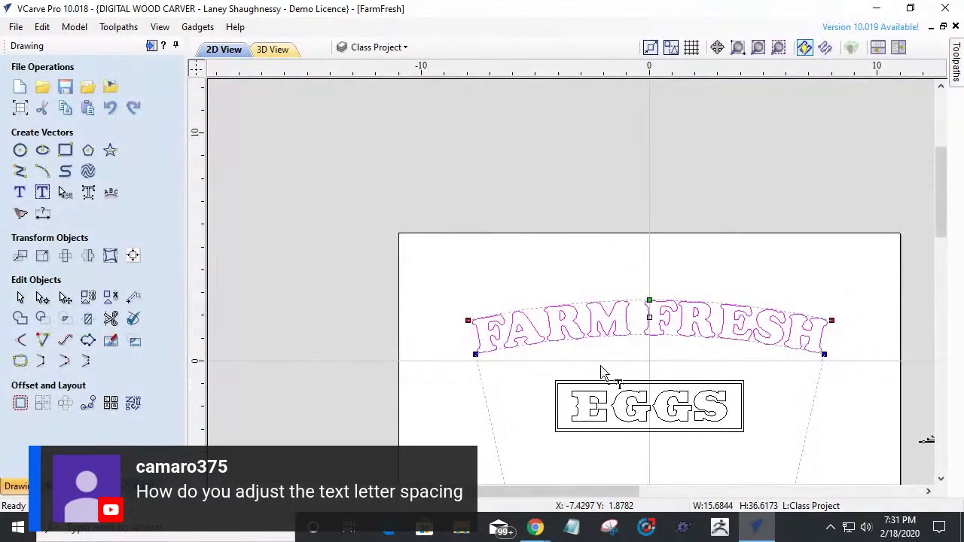
scroll(600, 370, "up", 2)
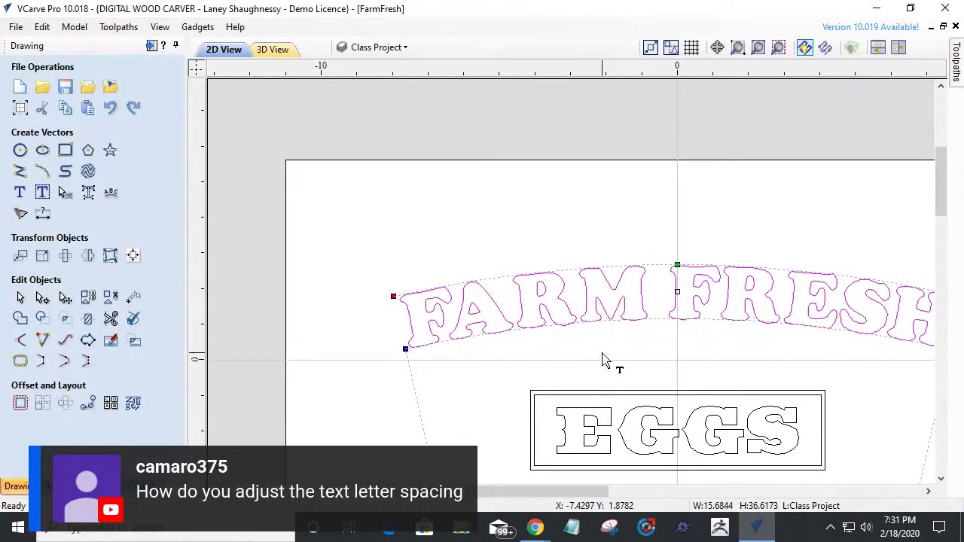
left_click(600, 359)
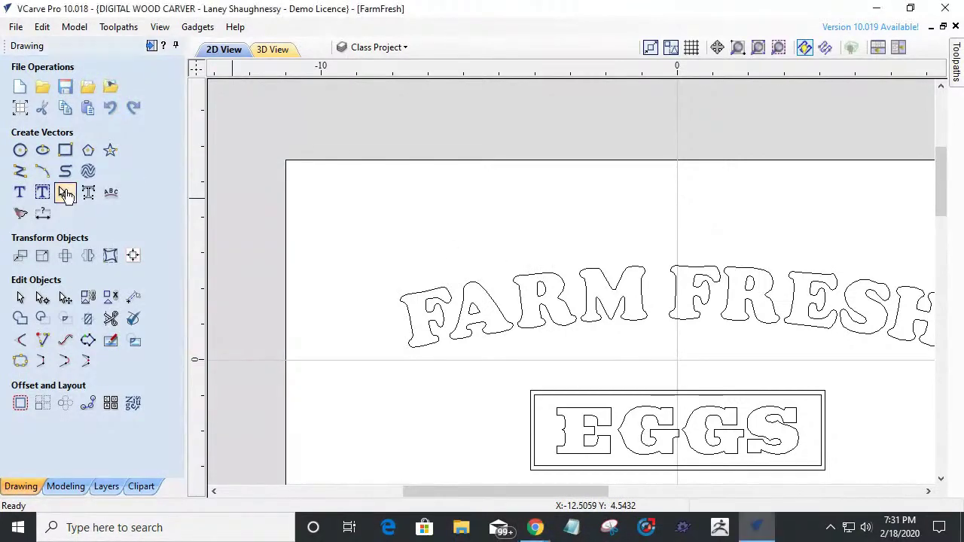
left_click(20, 298)
Move the hen drawing from outside the board onto its lower-left area, beside the EGGS rectangle.
scroll(585, 374, "up", 1)
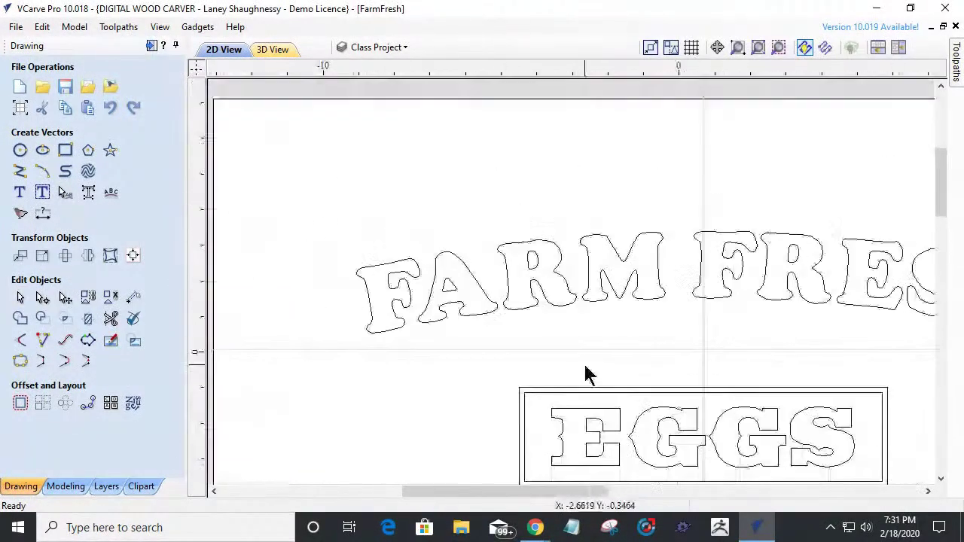
scroll(585, 374, "down", 3)
scroll(585, 374, "up", 2)
scroll(586, 365, "down", 4)
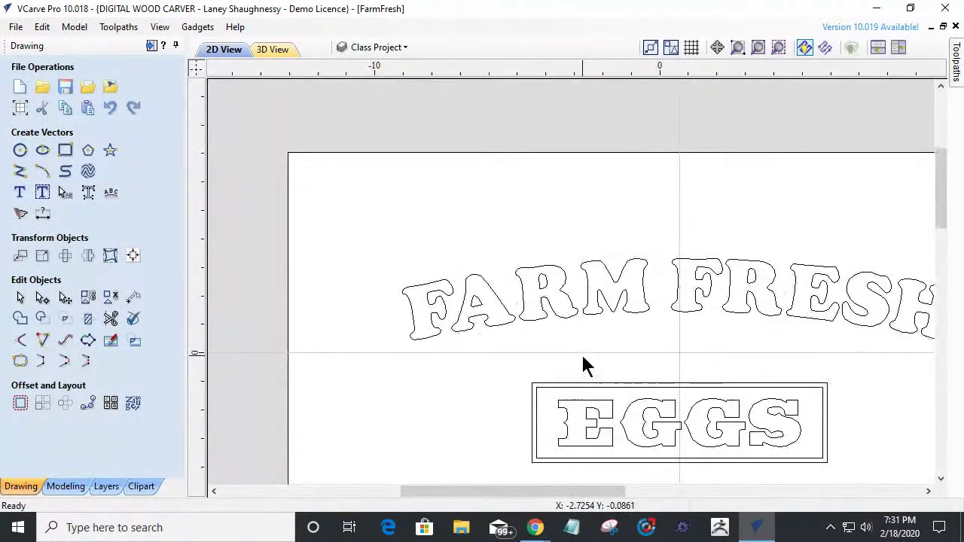
scroll(600, 328, "up", 1)
scroll(538, 146, "up", 3)
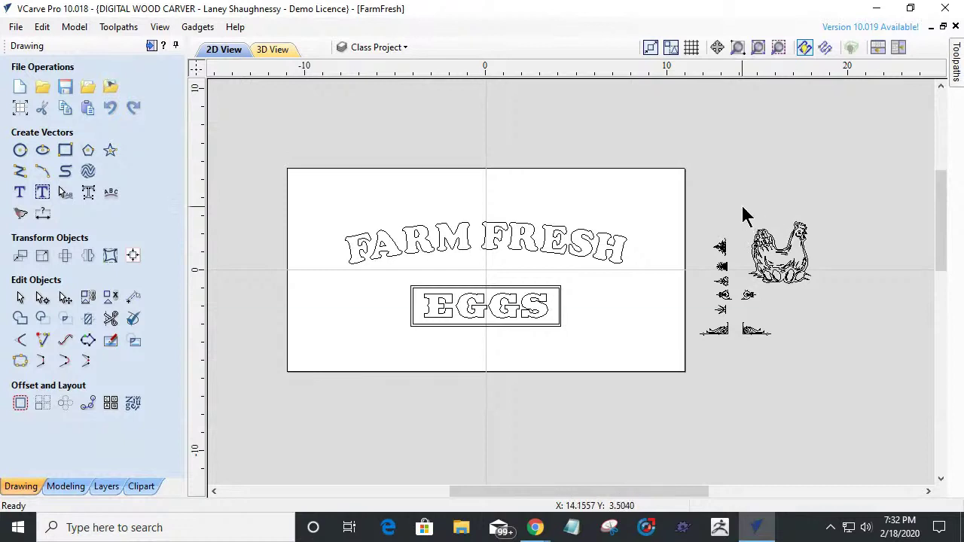
left_click_drag(812, 241, 832, 284)
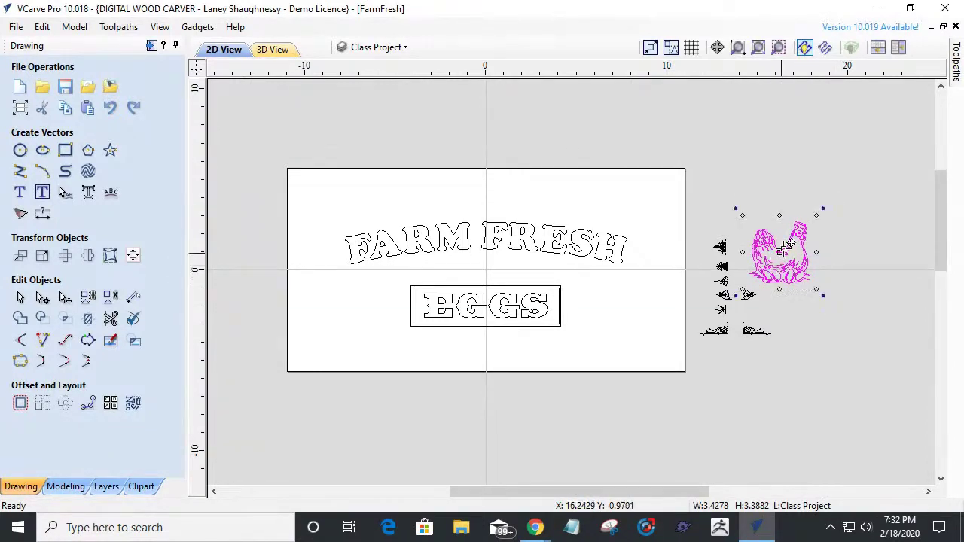
left_click_drag(787, 249, 336, 327)
scroll(337, 329, "up", 5)
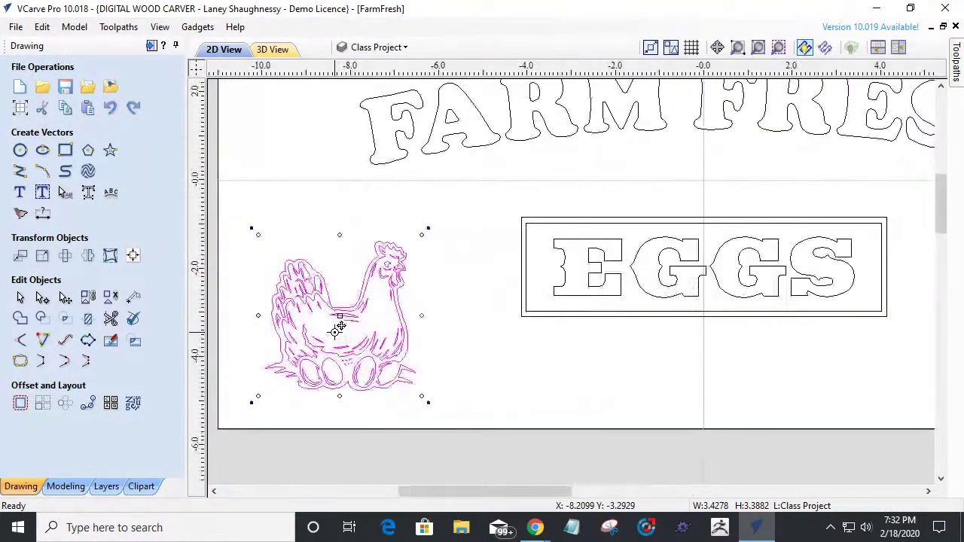
Enlarge the hen proportionally to about 3.91 x 3.87 inches and fine-tune its position in the board's lower-left corner.
scroll(338, 329, "down", 2)
scroll(276, 333, "up", 2)
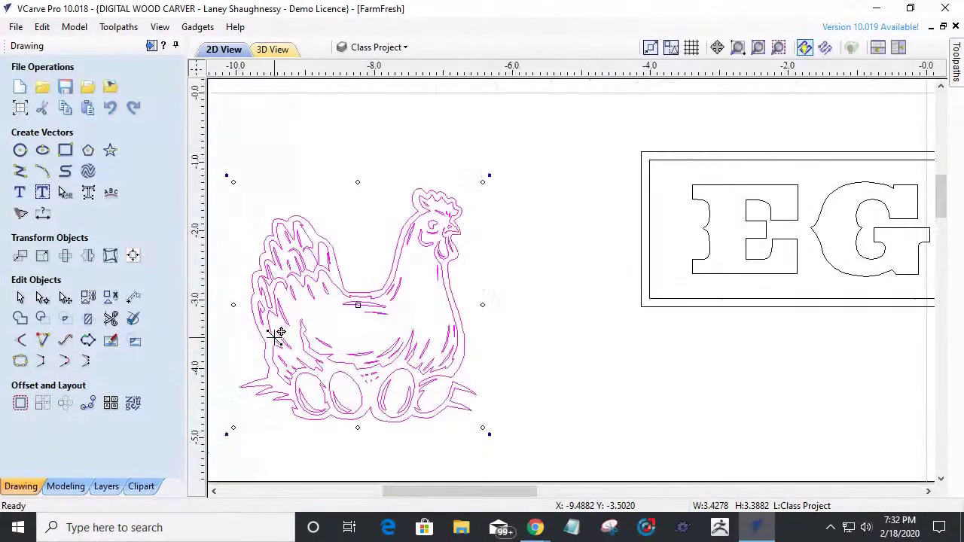
scroll(276, 334, "down", 2)
scroll(329, 341, "down", 2)
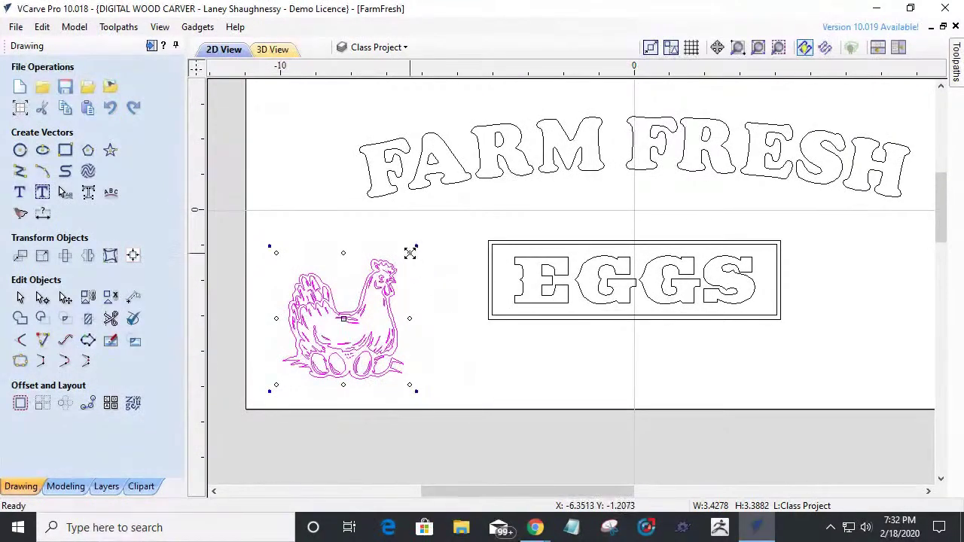
left_click_drag(409, 256, 427, 242)
left_click_drag(350, 309, 348, 310)
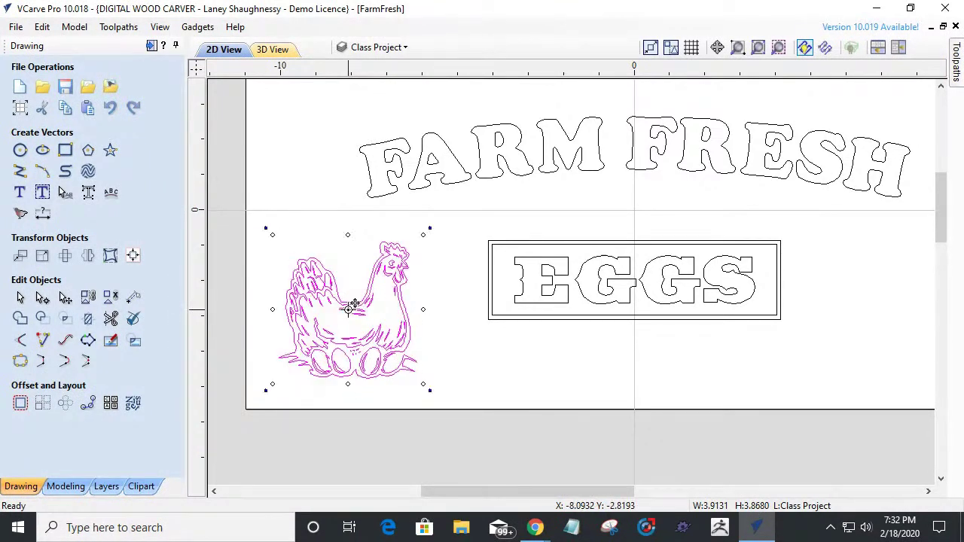
left_click(390, 397)
scroll(348, 331, "down", 3)
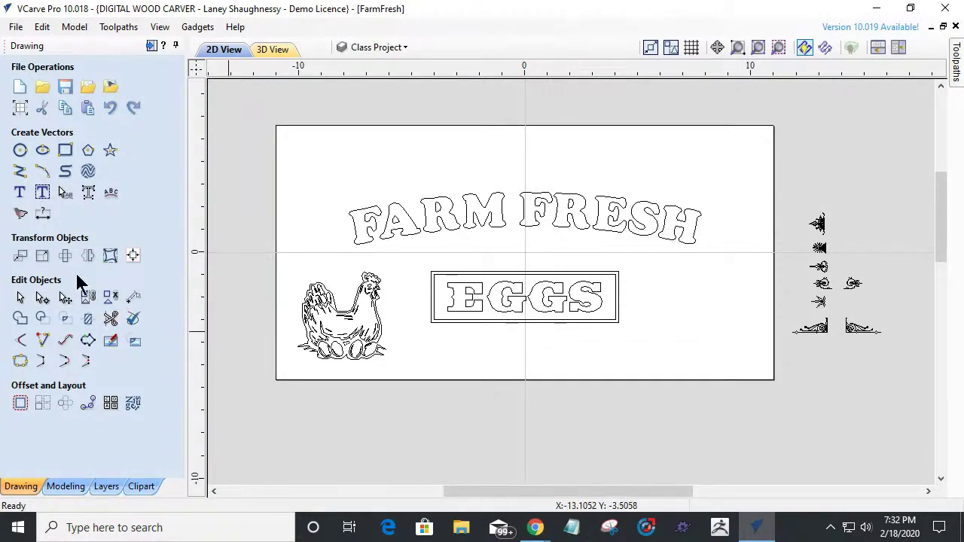
Create a mirrored copy of the hen, flipped horizontally about the job center, and delete that copy.
left_click(324, 305)
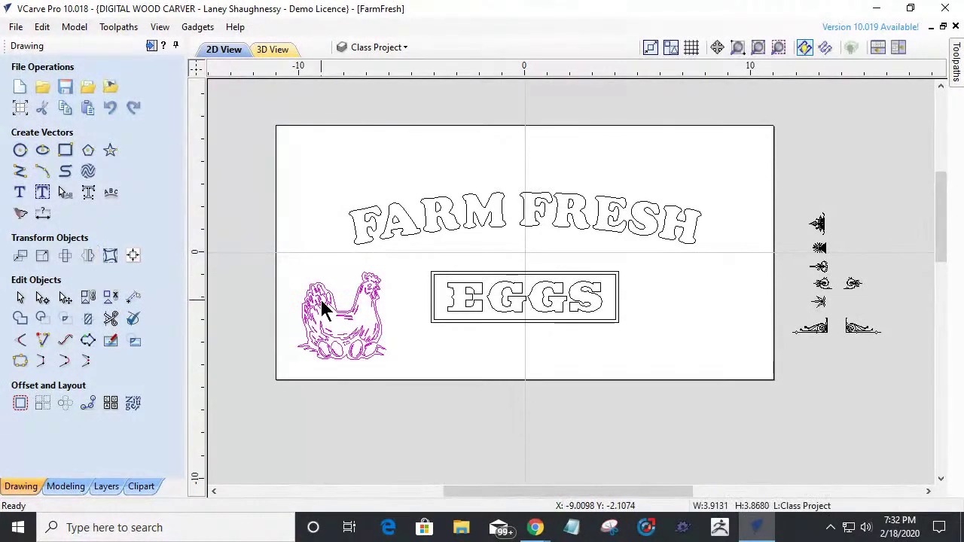
left_click(88, 256)
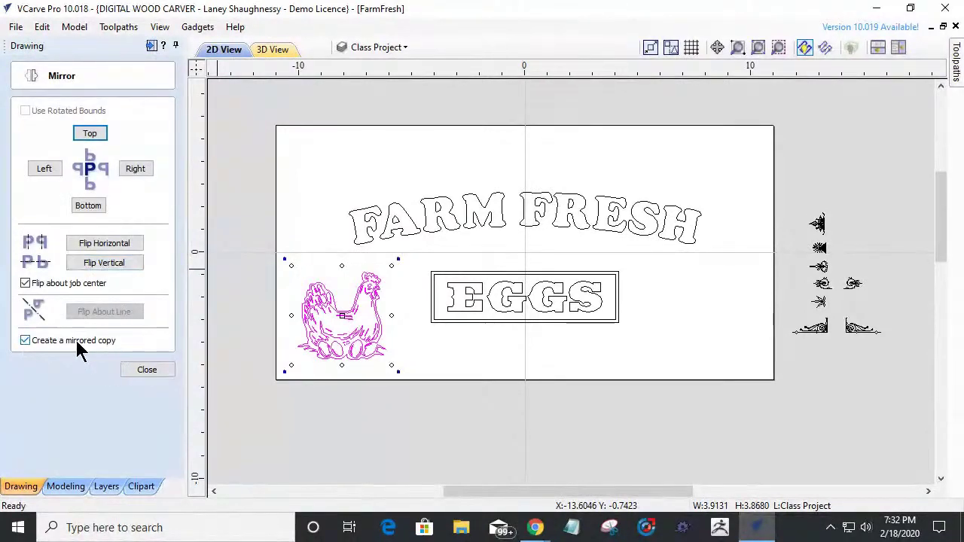
left_click(95, 245)
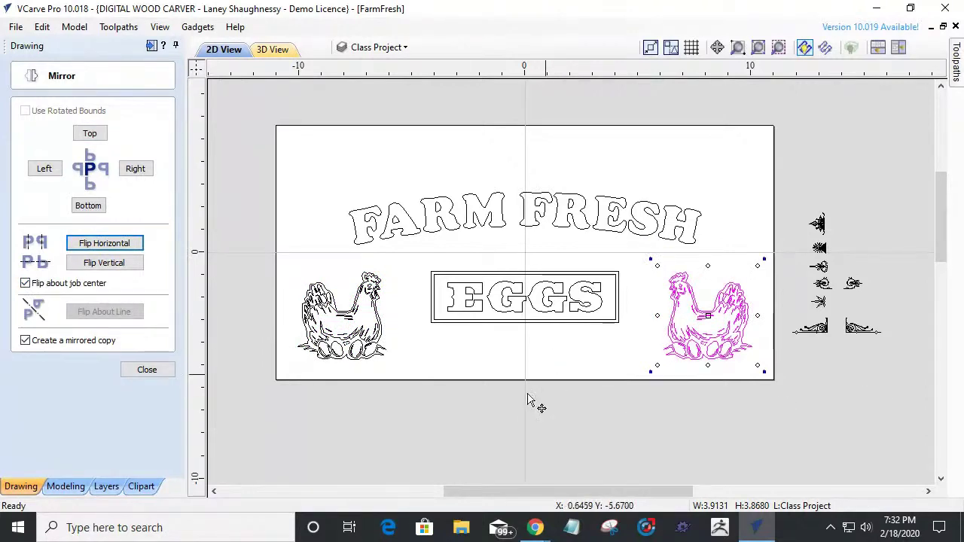
left_click(143, 371)
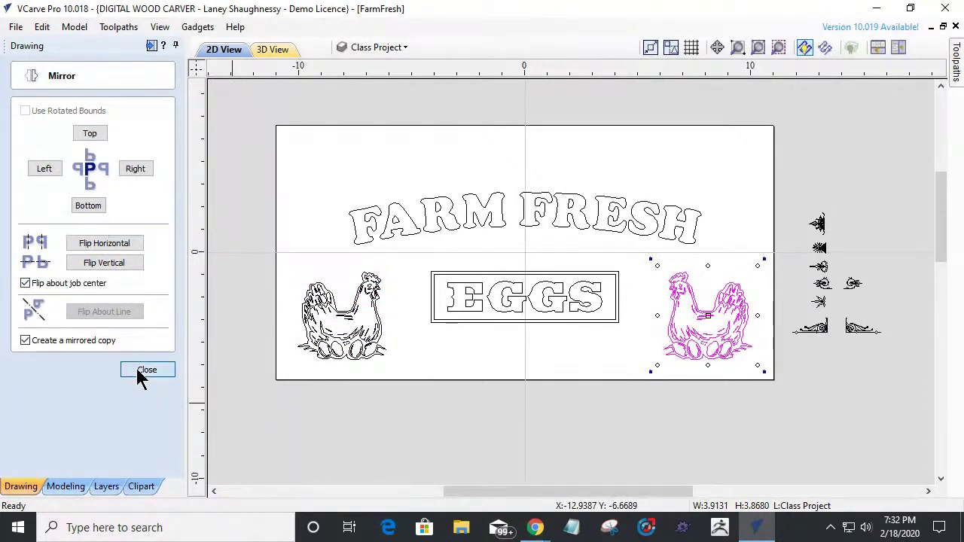
scroll(369, 337, "up", 2)
scroll(367, 336, "up", 1)
scroll(366, 335, "down", 1)
scroll(365, 332, "down", 1)
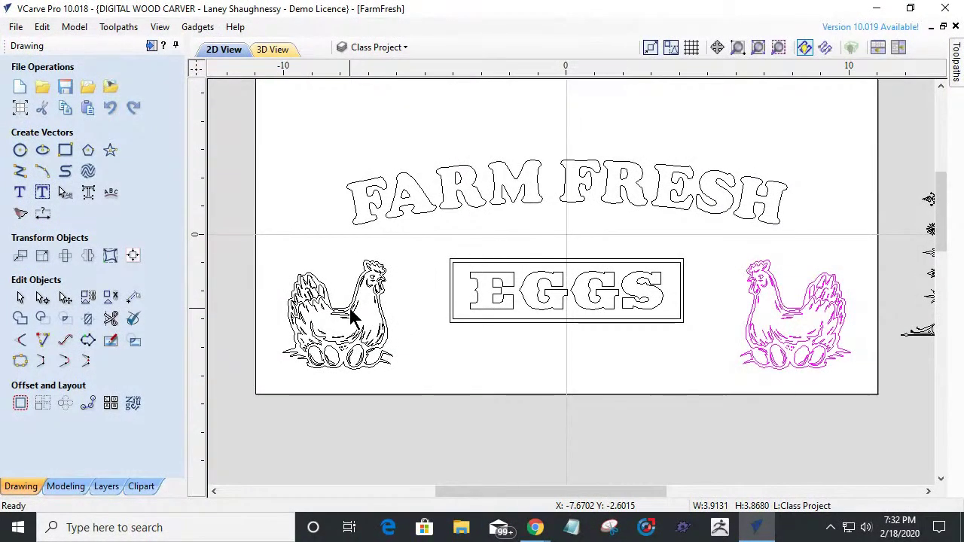
key("Delete")
Nudge the hen slightly to the right, away from the board's left edge.
left_click(350, 309)
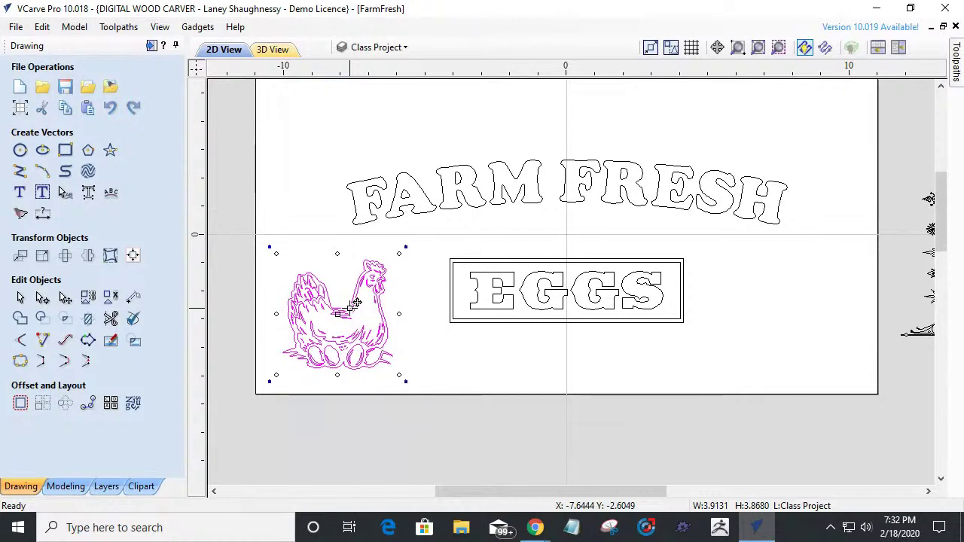
key("Right")
key("Right")
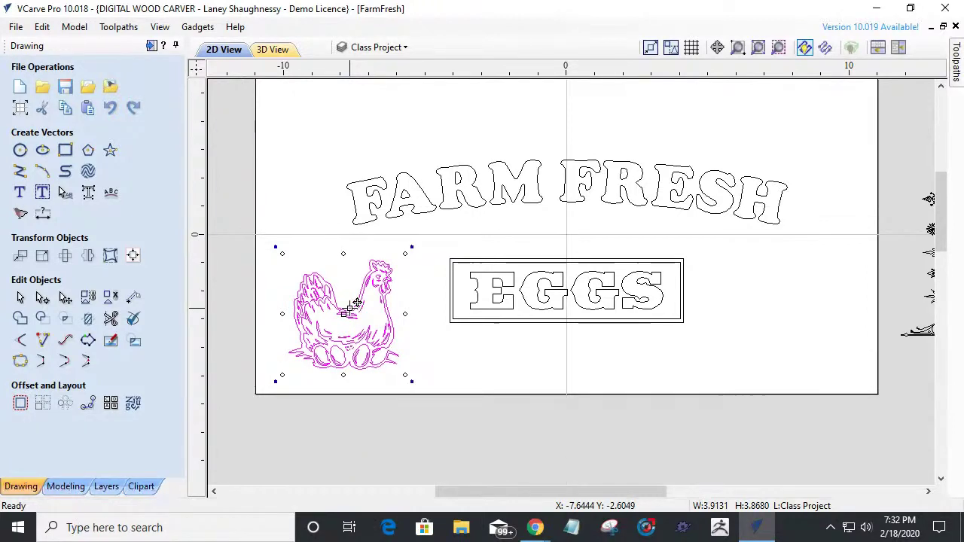
key("Left")
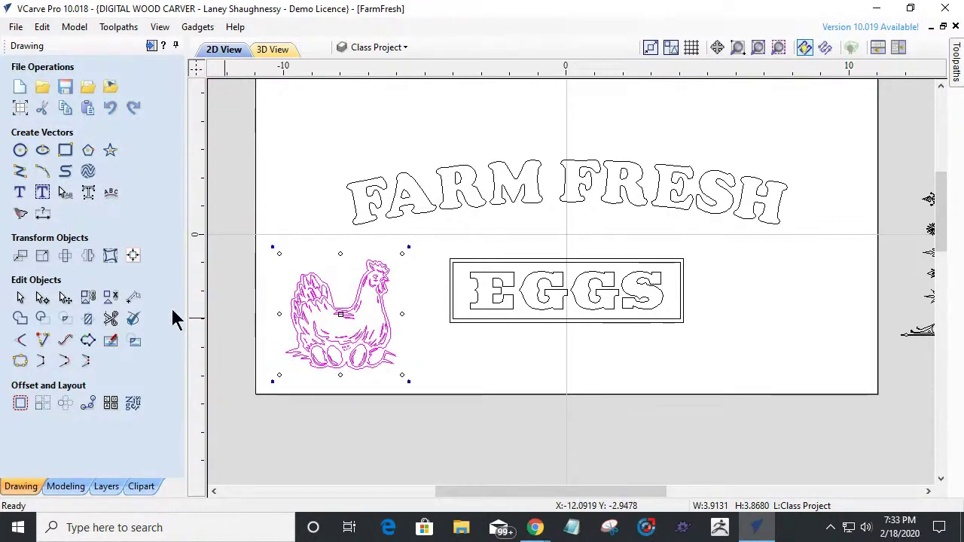
Create a mirrored copy of the hen on the opposite side of EGGS, flipped horizontally about the job center.
left_click(87, 256)
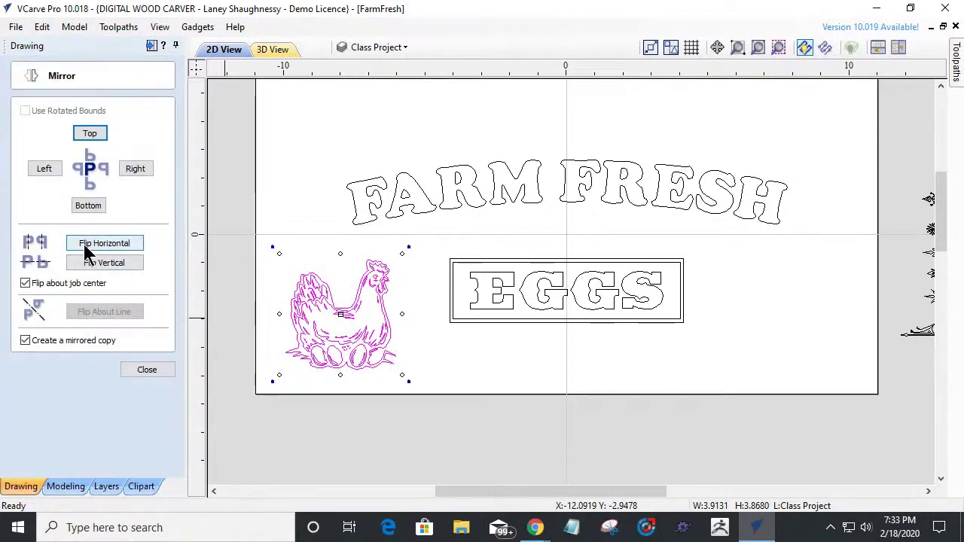
left_click(86, 243)
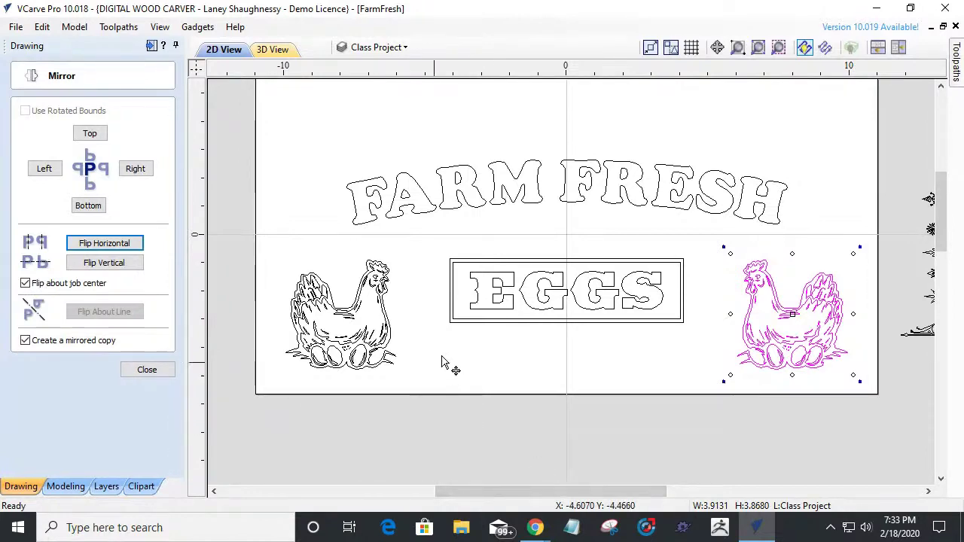
left_click(513, 369)
scroll(520, 370, "down", 3)
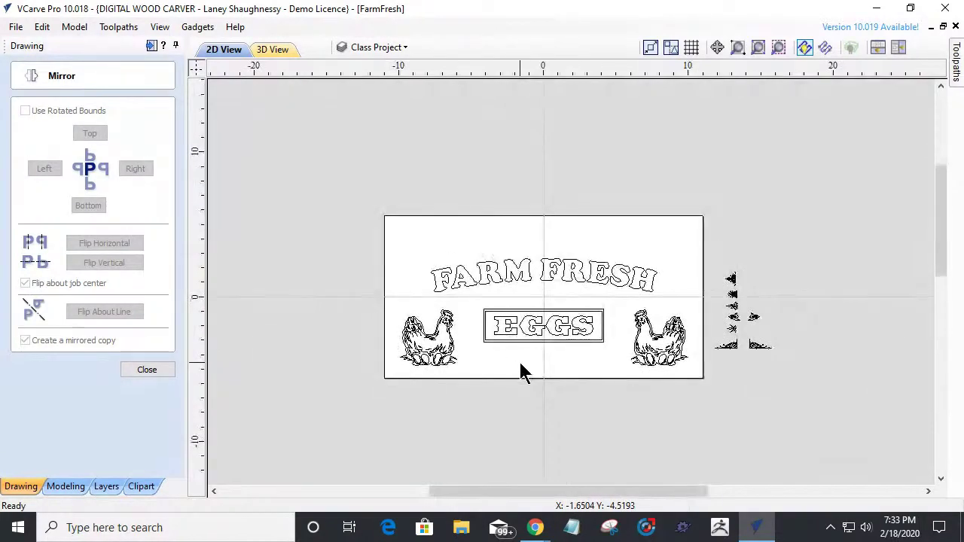
scroll(519, 370, "up", 3)
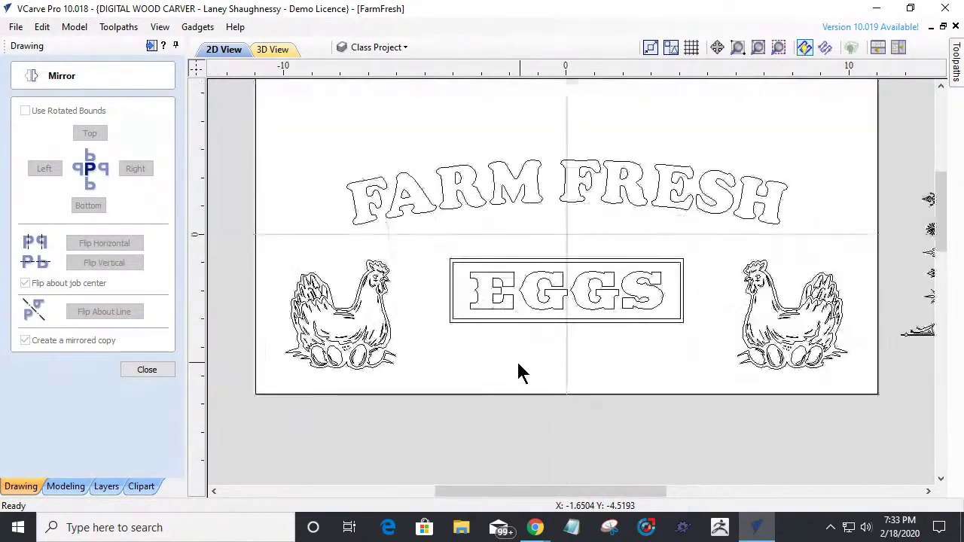
left_click(147, 370)
Draw a square-cornered rectangle from corner to corner of the board, 22 x 11.25 inches.
scroll(561, 380, "down", 2)
scroll(770, 414, "up", 1)
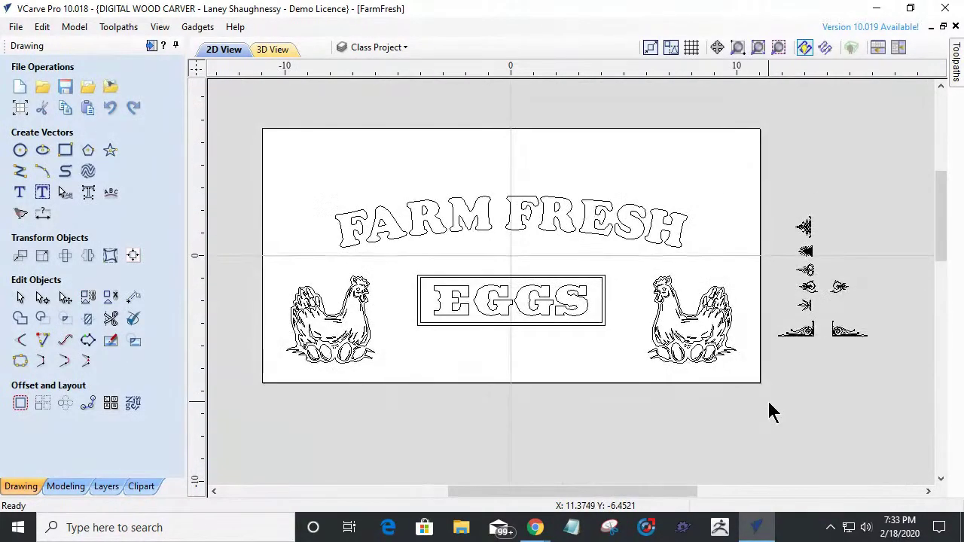
scroll(409, 325, "down", 1)
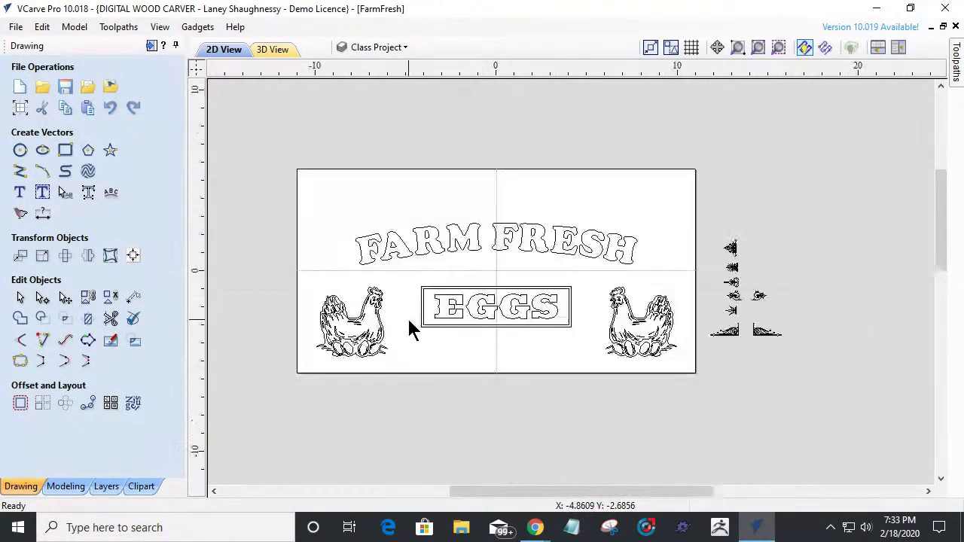
scroll(410, 325, "up", 1)
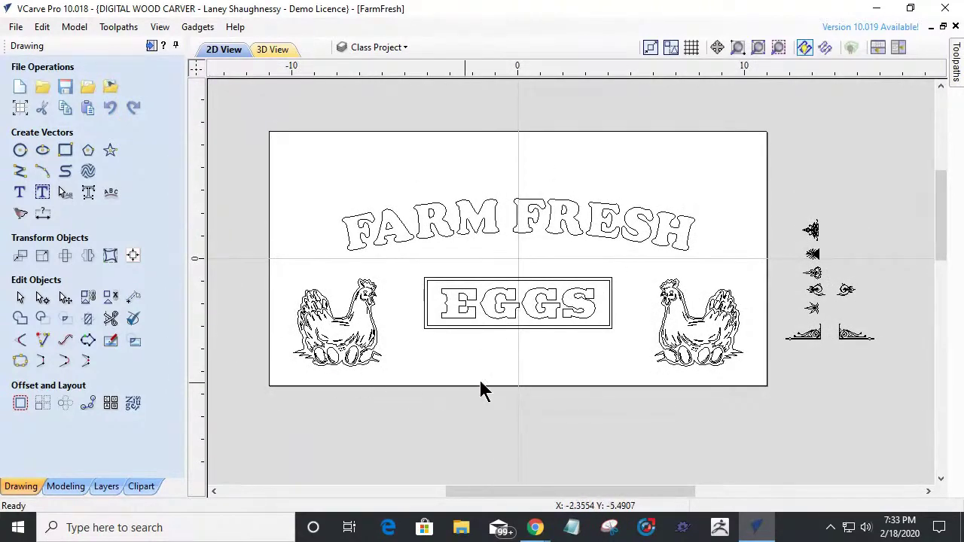
left_click_drag(565, 491, 553, 491)
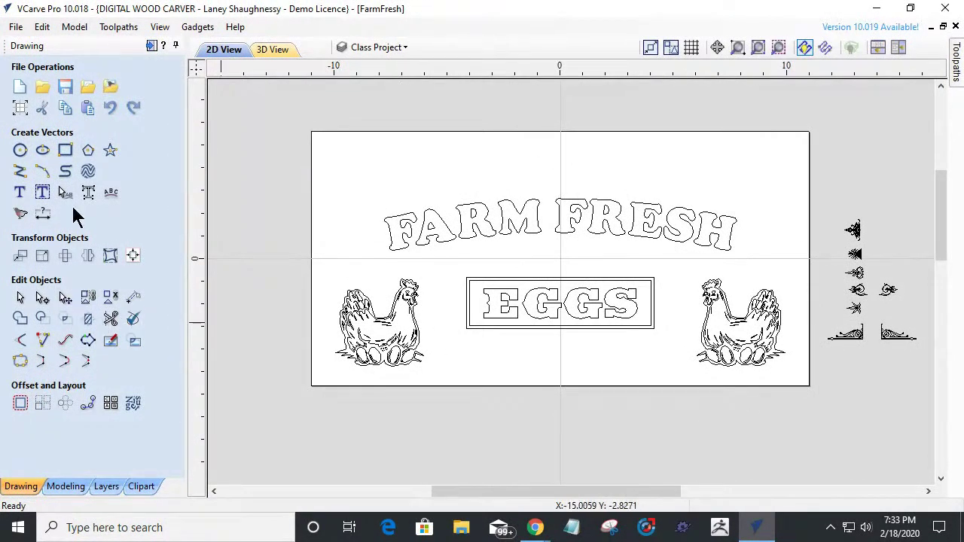
left_click(63, 150)
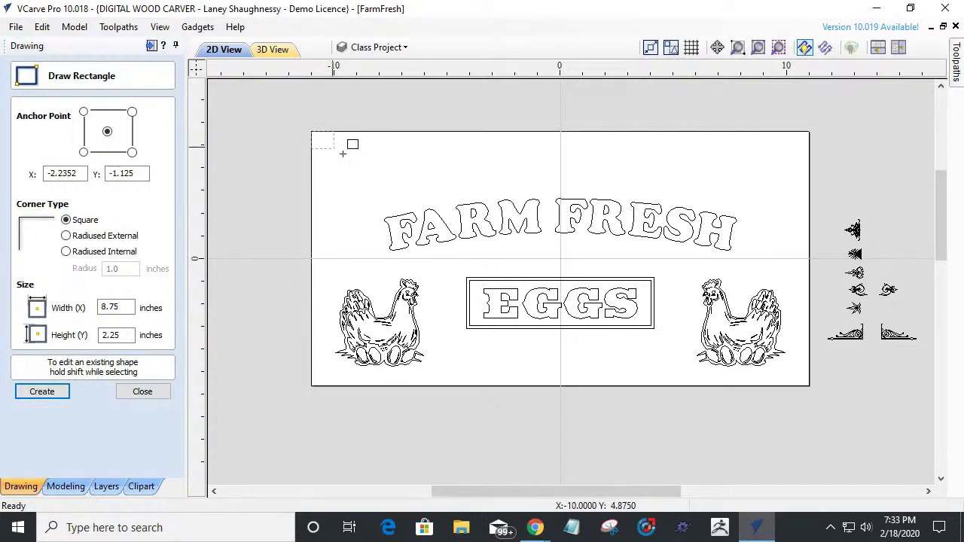
left_click_drag(771, 363, 809, 387)
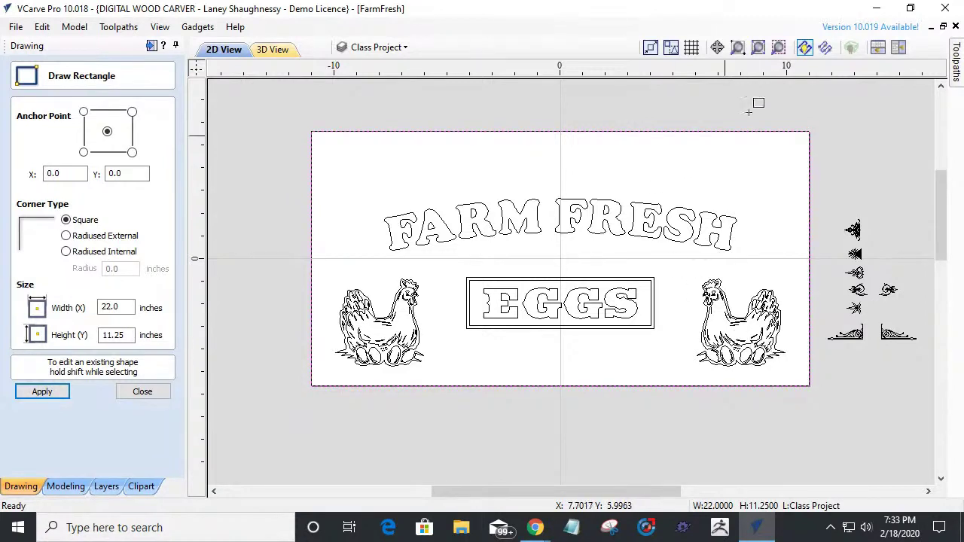
scroll(542, 292, "up", 1)
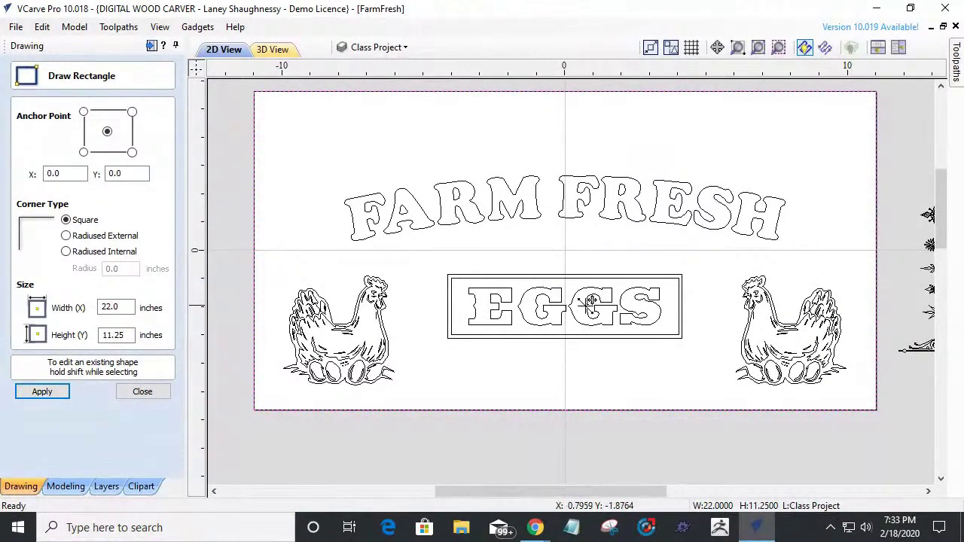
left_click_drag(937, 259, 945, 241)
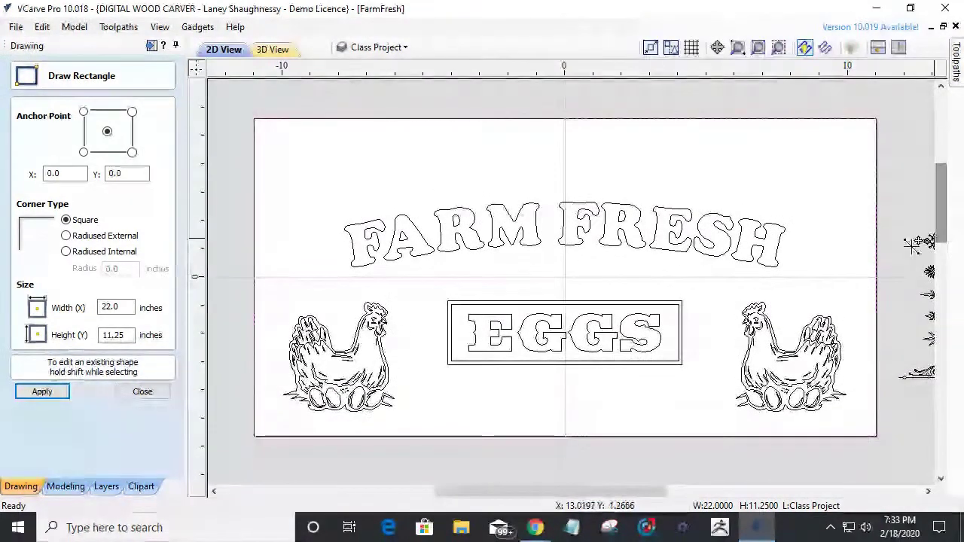
scroll(652, 274, "up", 1)
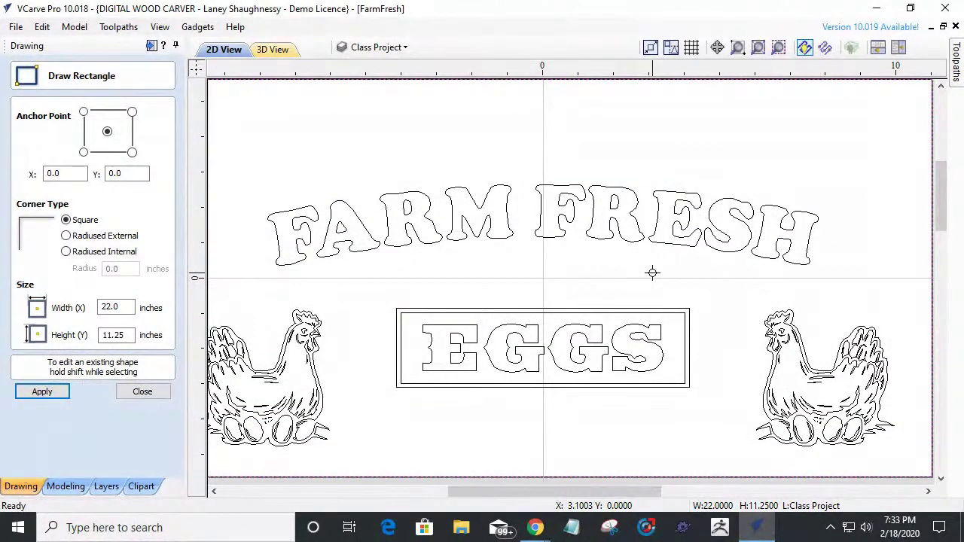
scroll(653, 273, "down", 1)
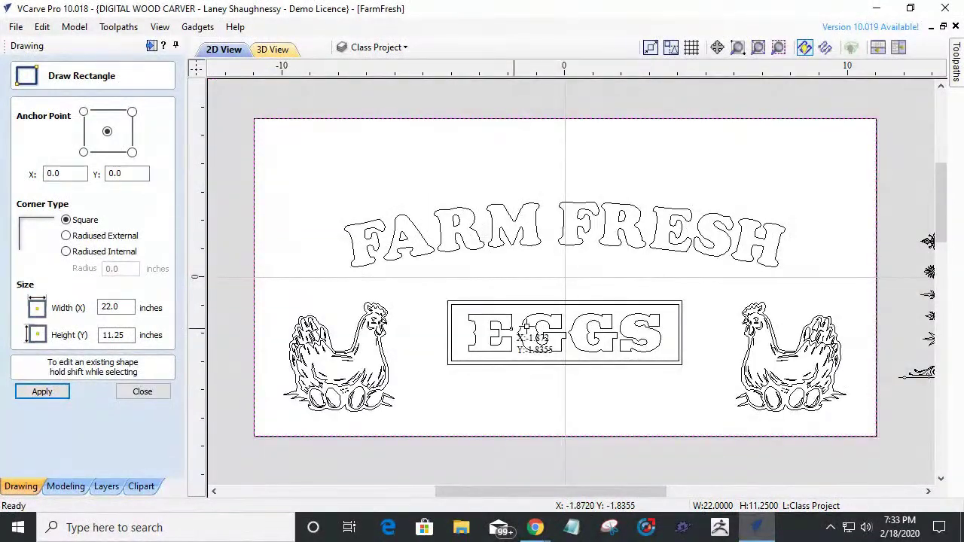
left_click(143, 393)
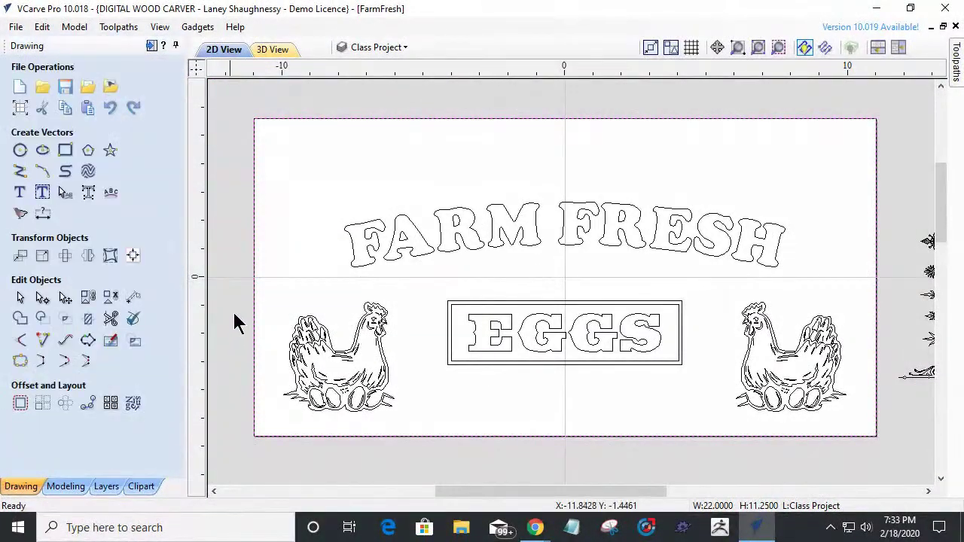
Offset the board-sized rectangle inwards by 0.5 inch with sharp corners, deleting the original and selecting the new one.
left_click(31, 406)
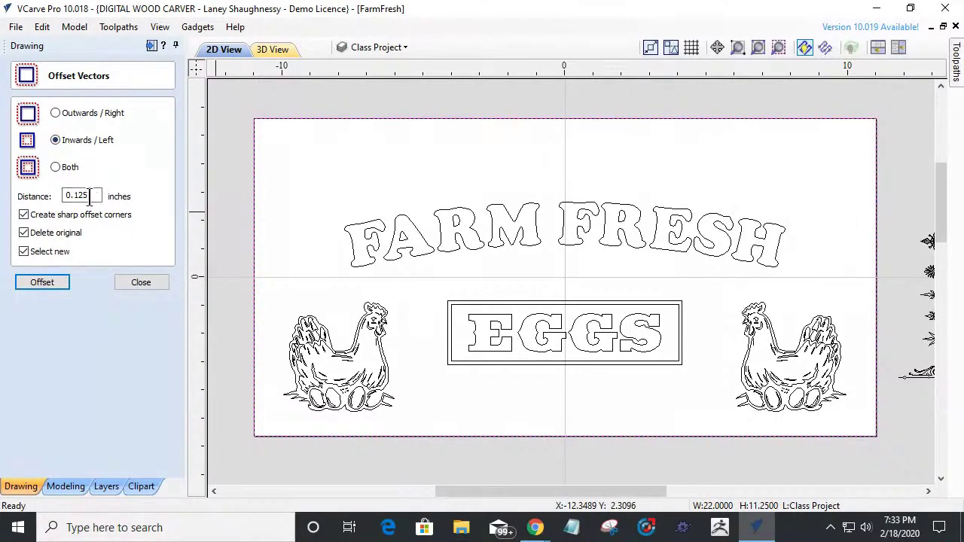
type(".5")
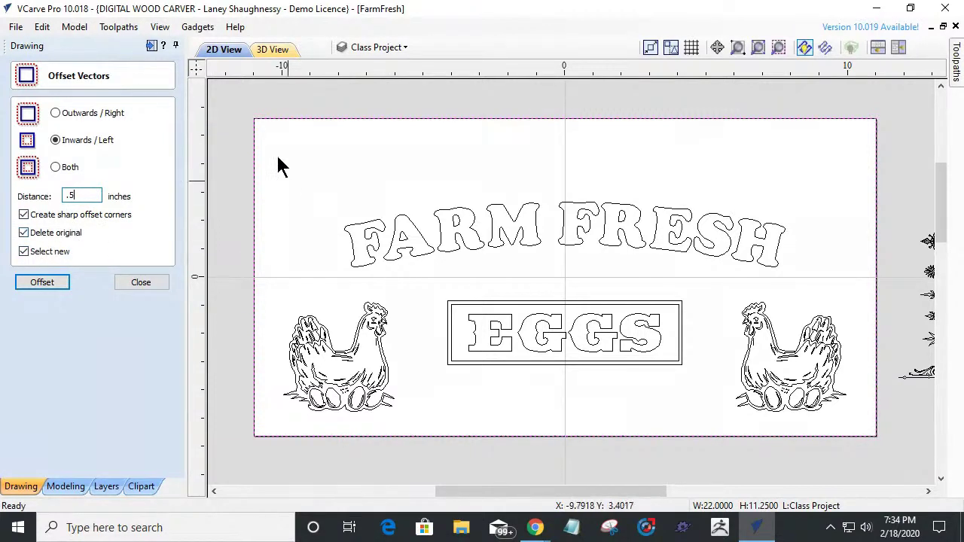
left_click(30, 283)
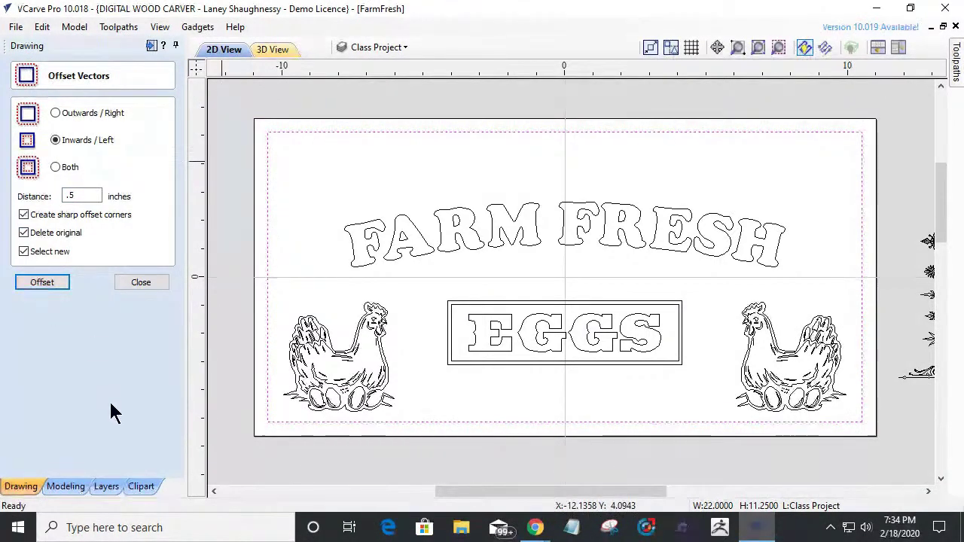
left_click(142, 283)
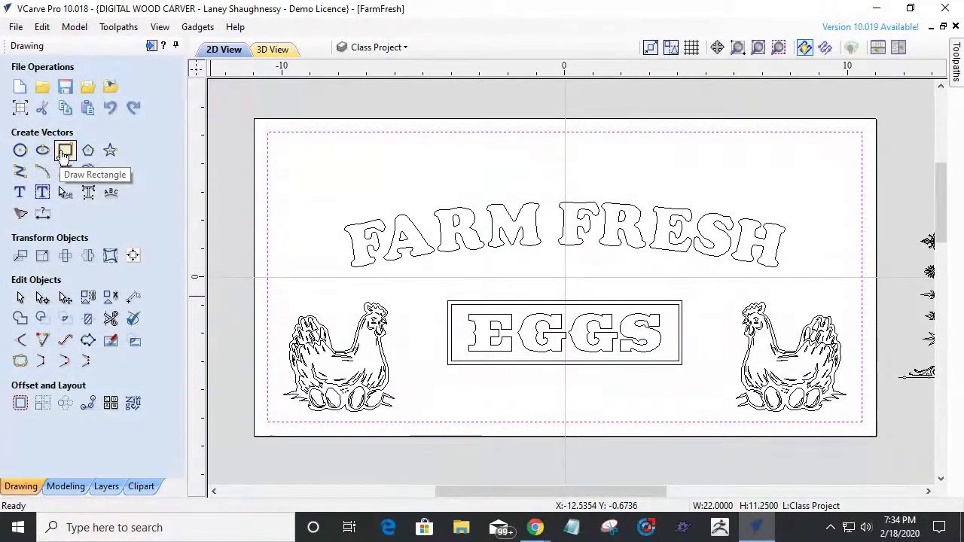
Try internally radiused corners with a 1 inch radius on the inset border, and return it to square corners.
left_click(64, 154)
left_click(66, 252)
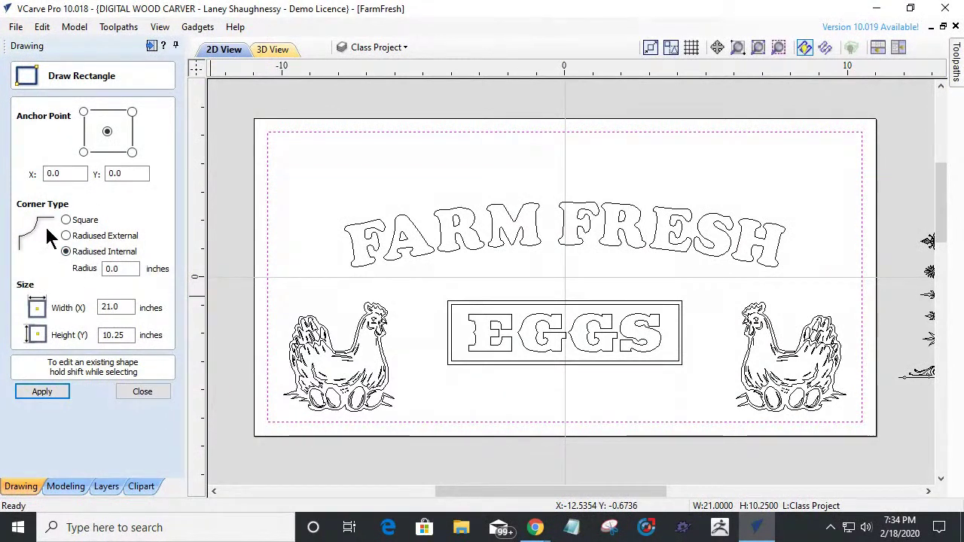
left_click_drag(126, 269, 95, 272)
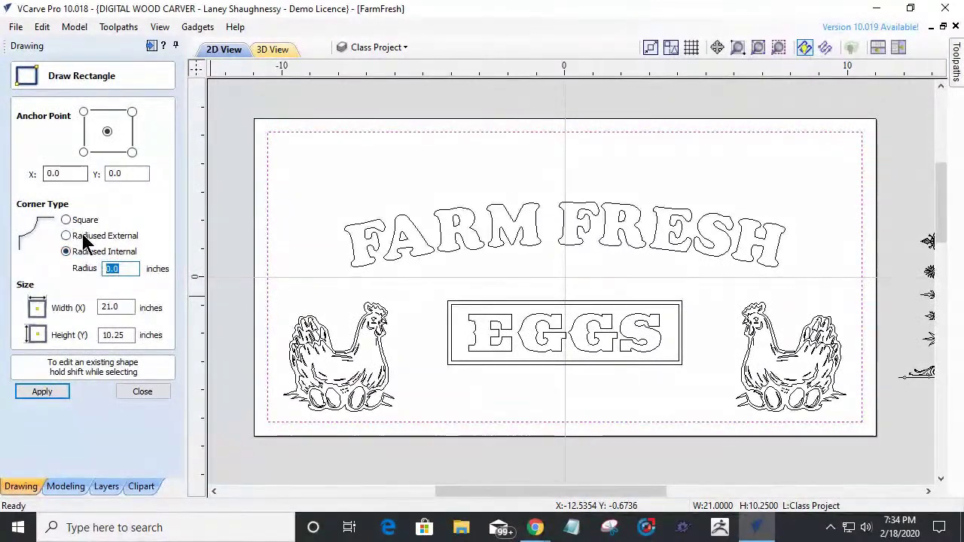
type("1")
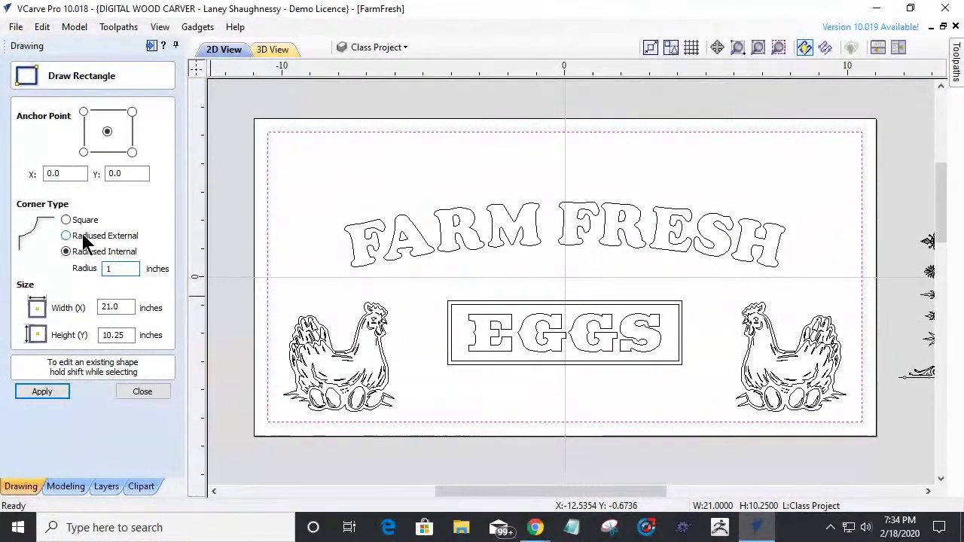
left_click(50, 394)
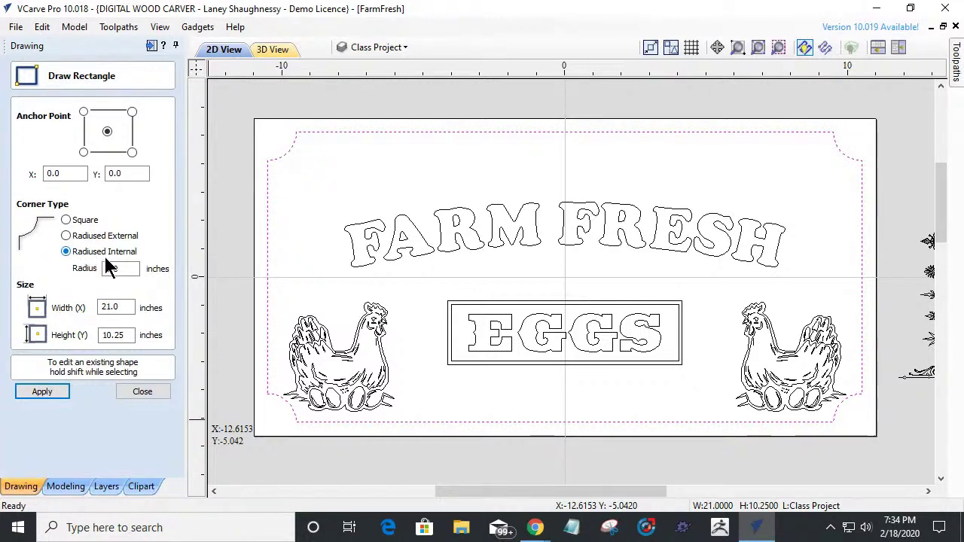
key("Up")
key("Up")
left_click(142, 391)
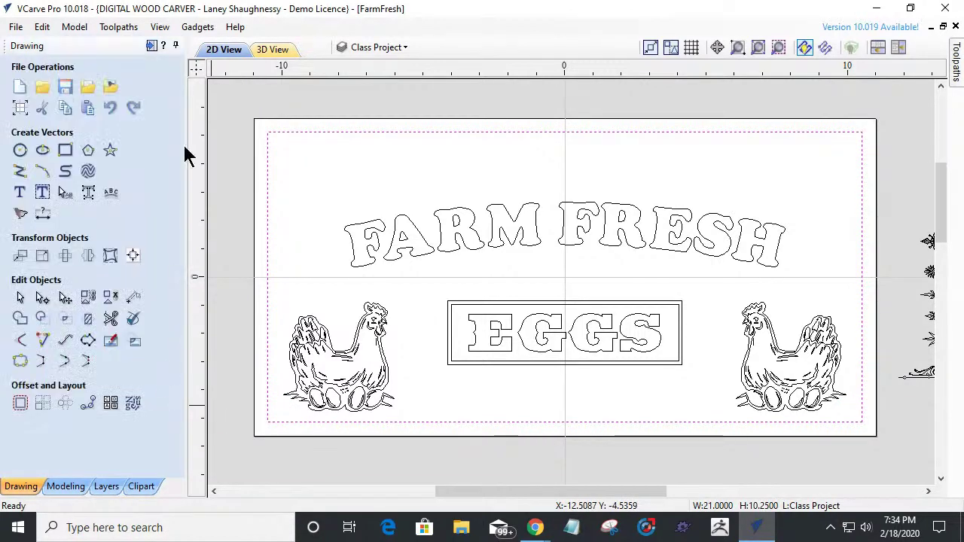
Try a circle 1 inch in diameter centered on the inset border's upper-left corner.
left_click(20, 150)
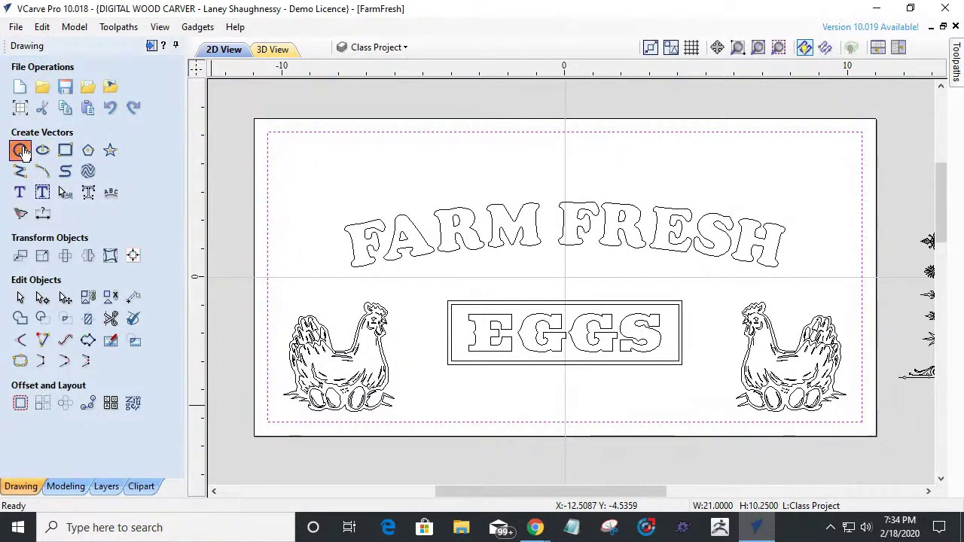
left_click_drag(83, 183, 38, 190)
type("1")
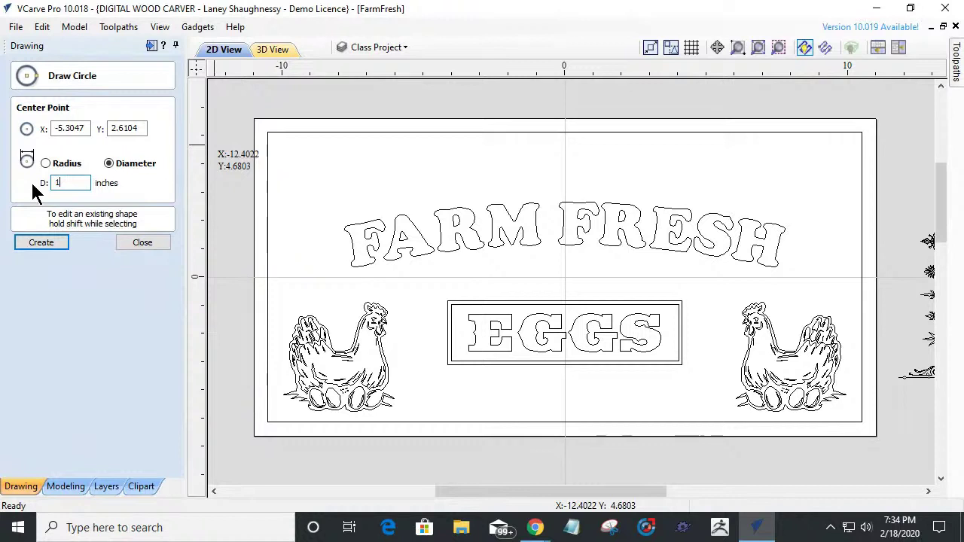
left_click(269, 134)
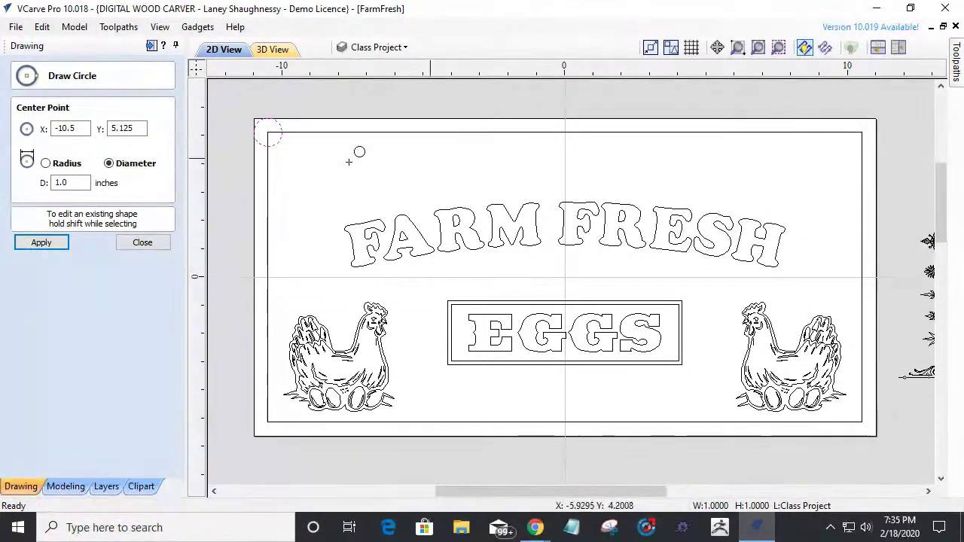
Draw four circles with a 1 inch radius, one centered on each corner of the inset border.
left_click(45, 163)
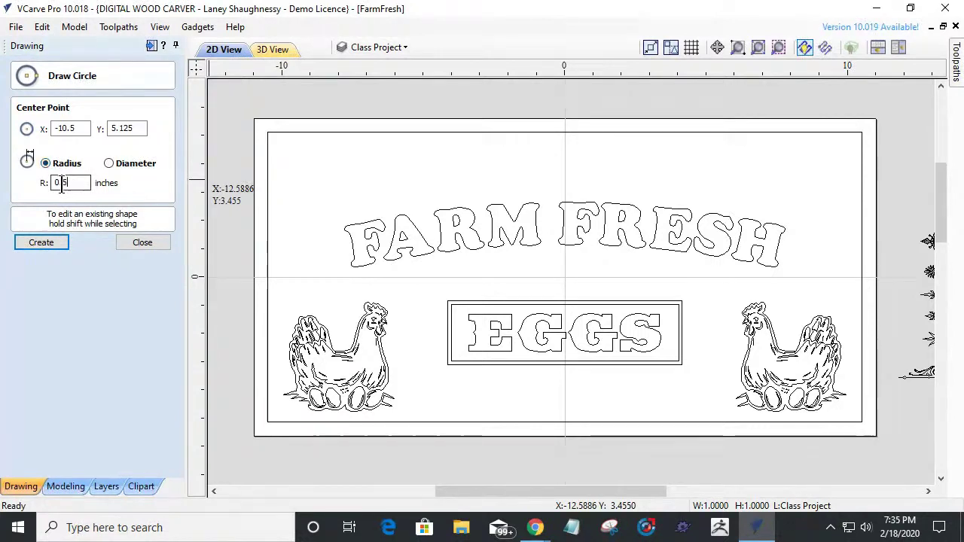
type("1")
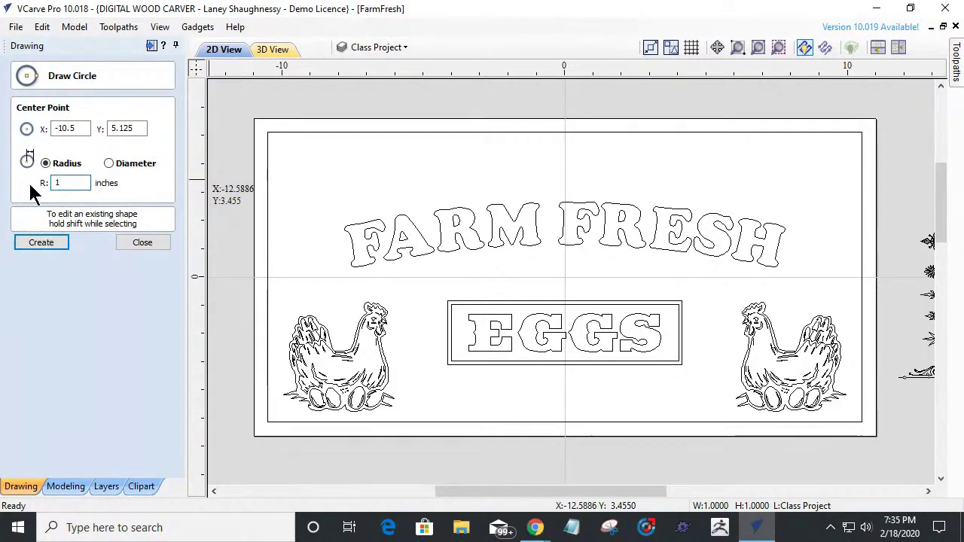
left_click(268, 133)
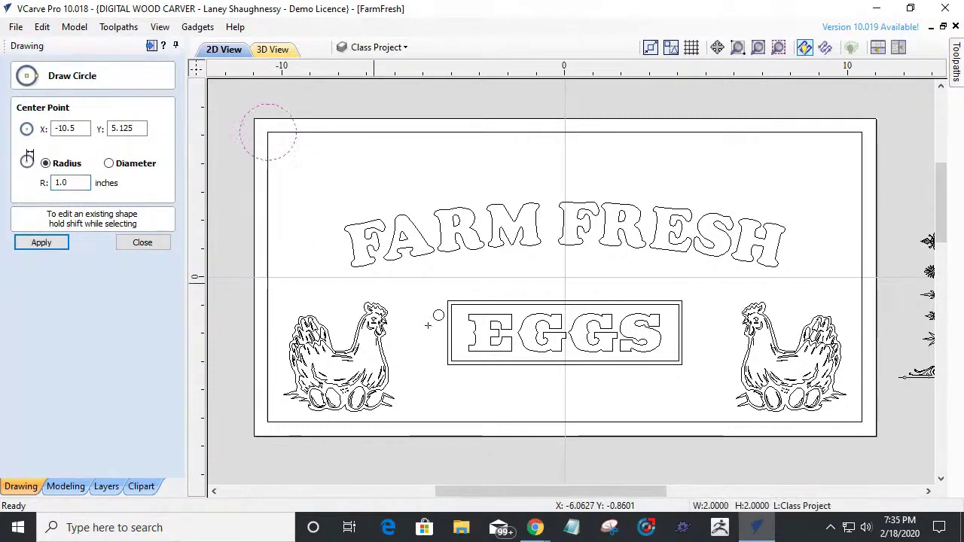
left_click(861, 133)
left_click(862, 421)
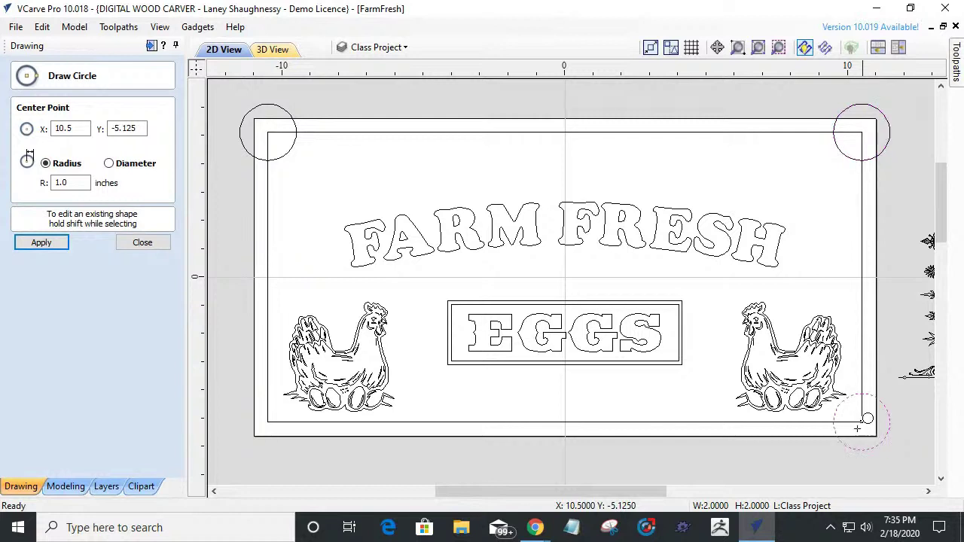
left_click(268, 421)
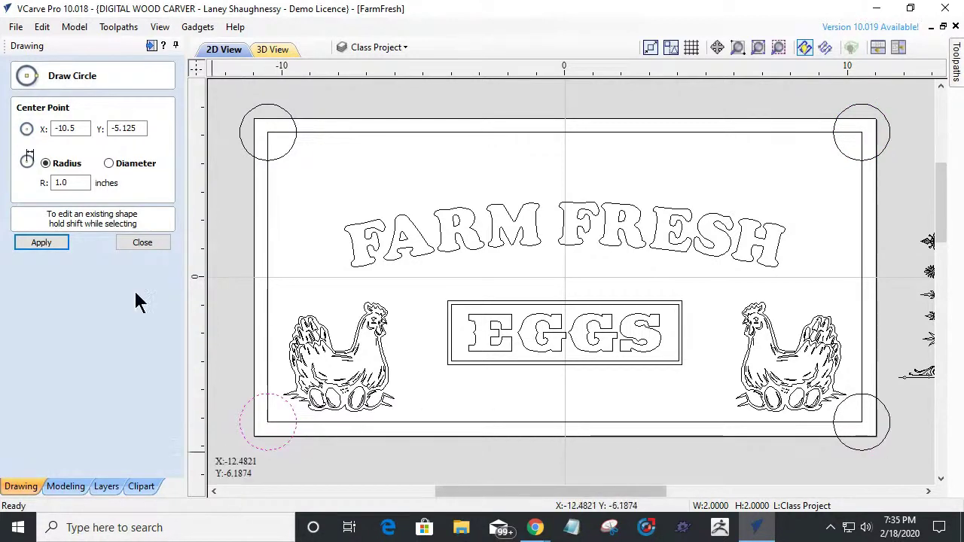
Trim the outer arcs of all four circles and the inset border's square corners, leaving concave notched corners on the border.
left_click(142, 242)
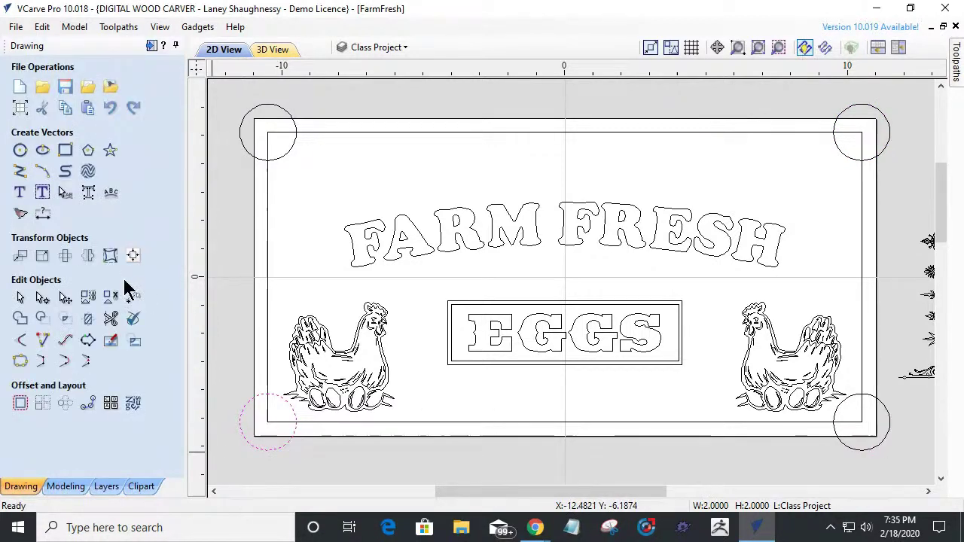
left_click(111, 318)
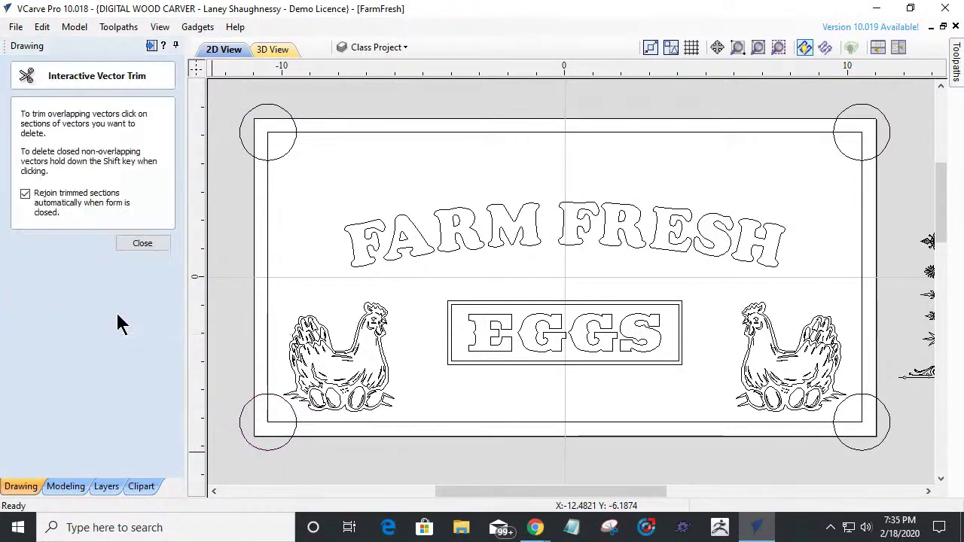
left_click(258, 108)
left_click(270, 134)
left_click(878, 107)
left_click(861, 135)
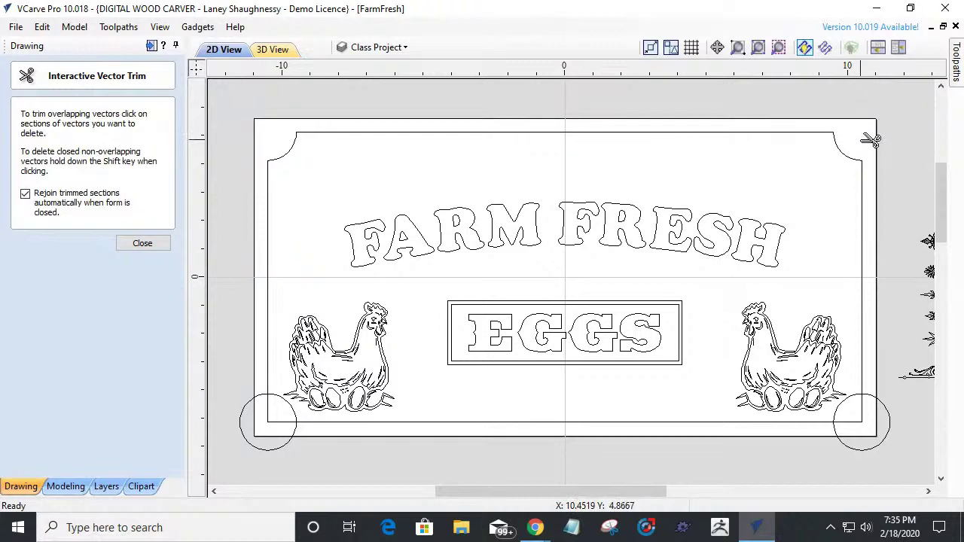
left_click(887, 412)
left_click(864, 422)
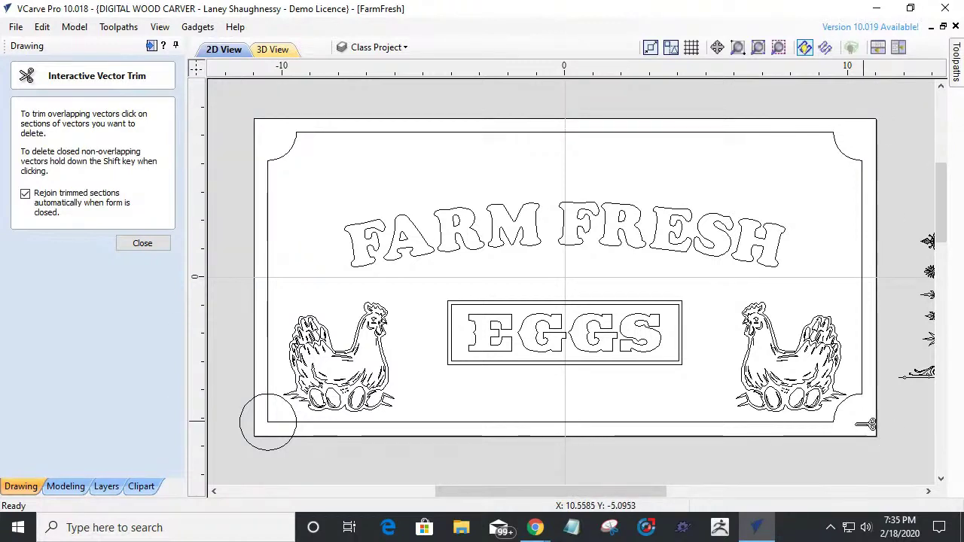
left_click(259, 444)
left_click(272, 423)
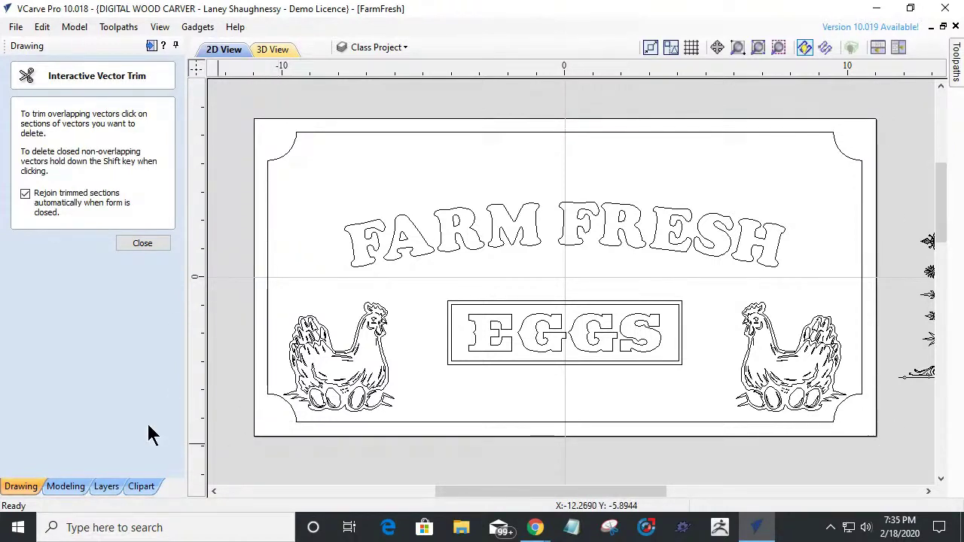
left_click(138, 250)
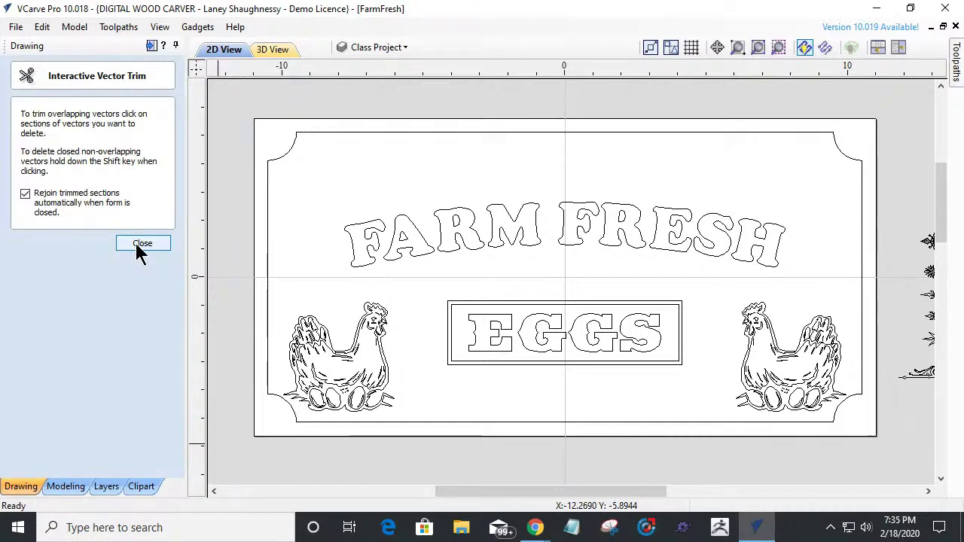
left_click(141, 246)
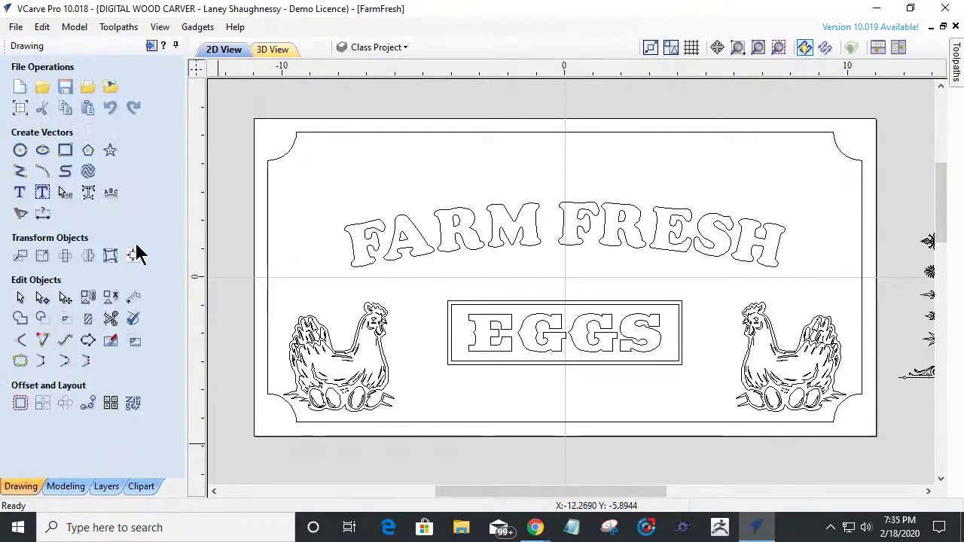
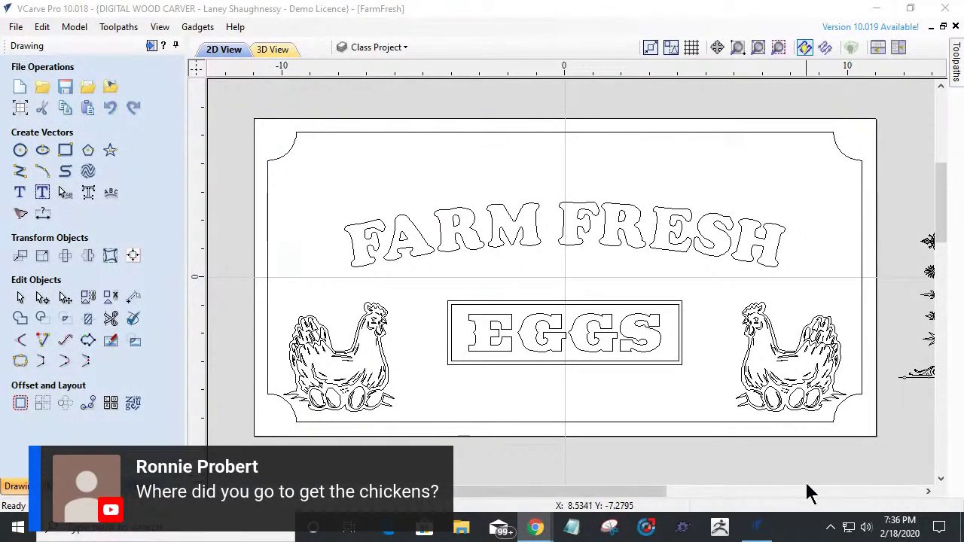
Import the image 76389903-stock-vector-vector-emblem-of-chicken from the Digital Wood Carver folder in Documents.
left_click(110, 87)
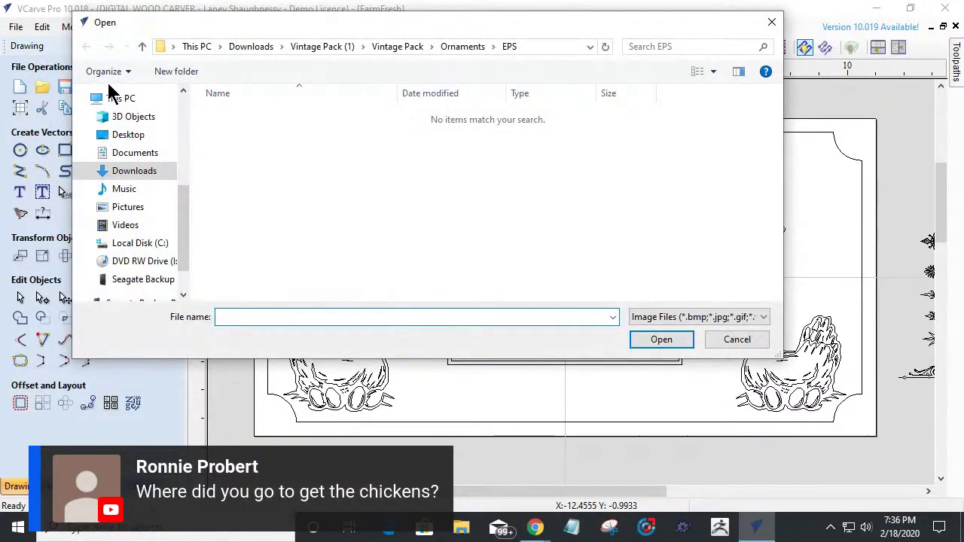
left_click(125, 172)
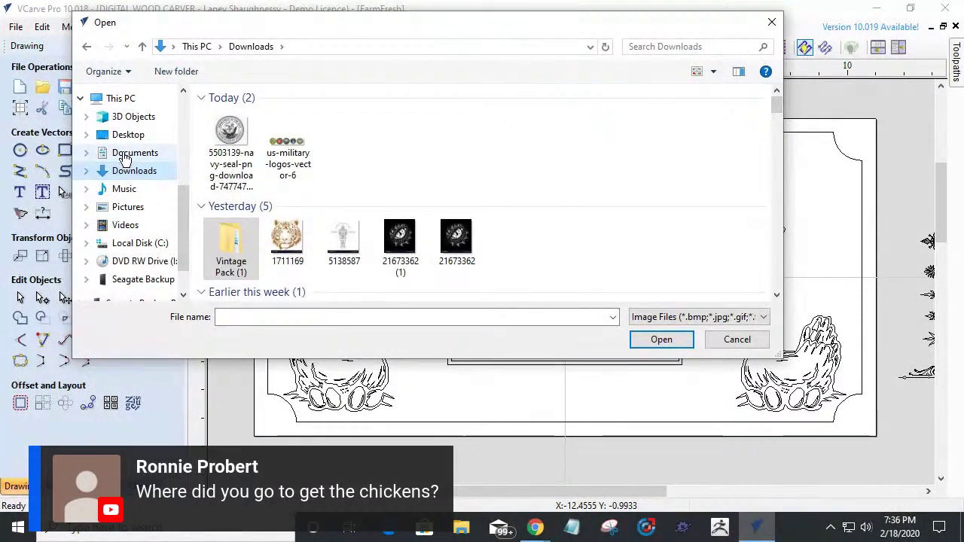
left_click(125, 156)
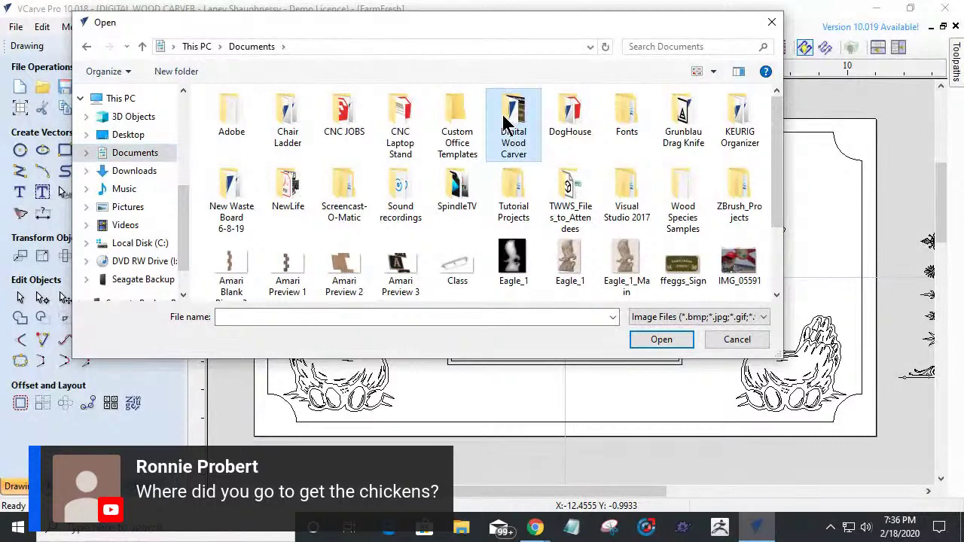
double_click(500, 111)
scroll(550, 256, "down", 5)
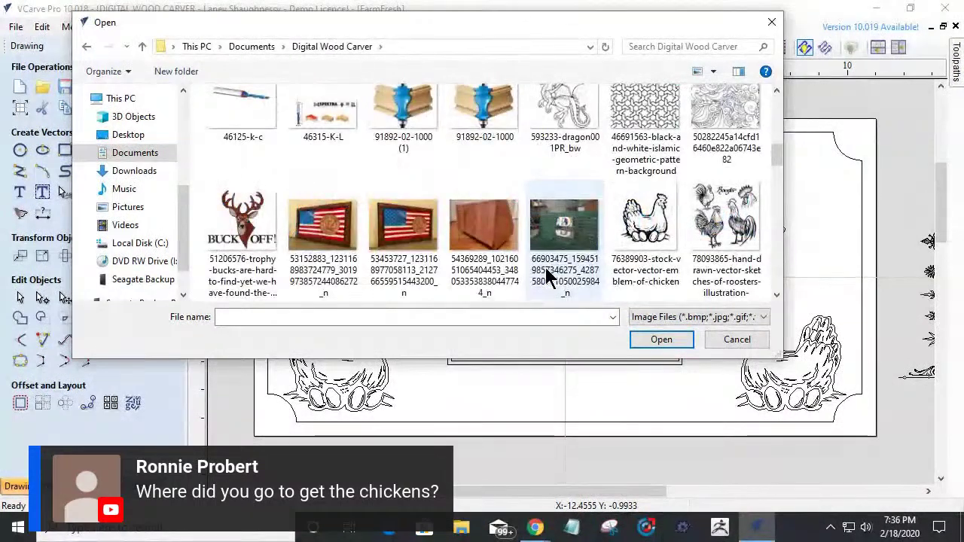
left_click(646, 233)
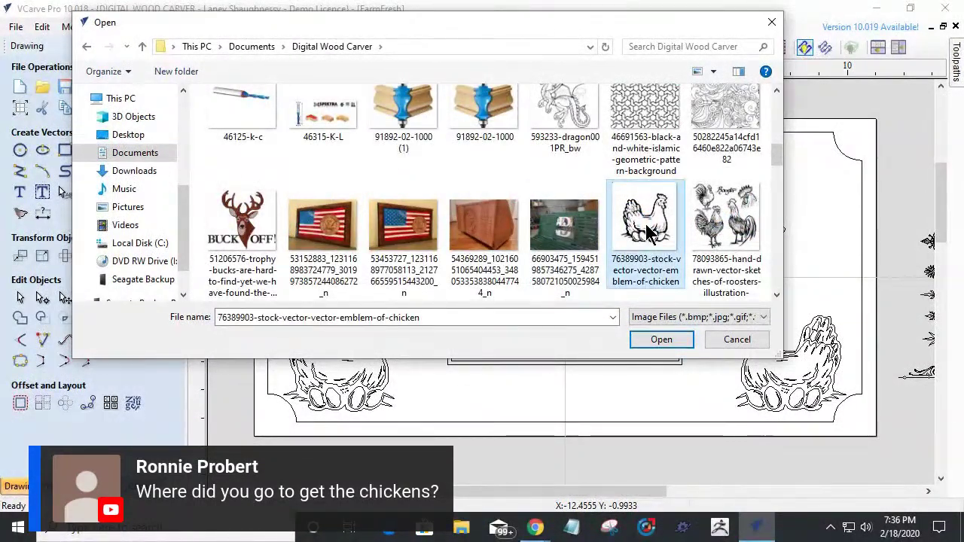
double_click(646, 234)
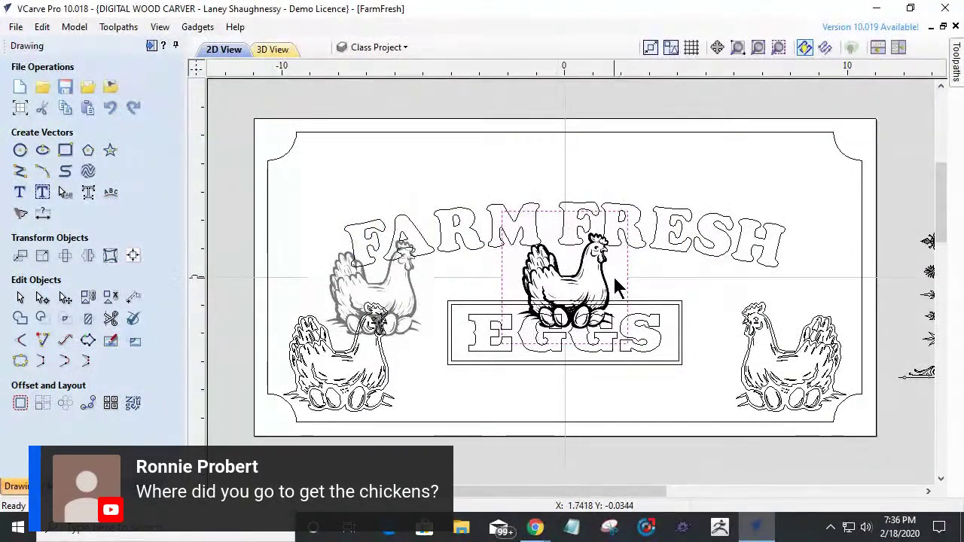
Delete the imported chicken image and hide the Bitmap Layer.
scroll(592, 275, "up", 5)
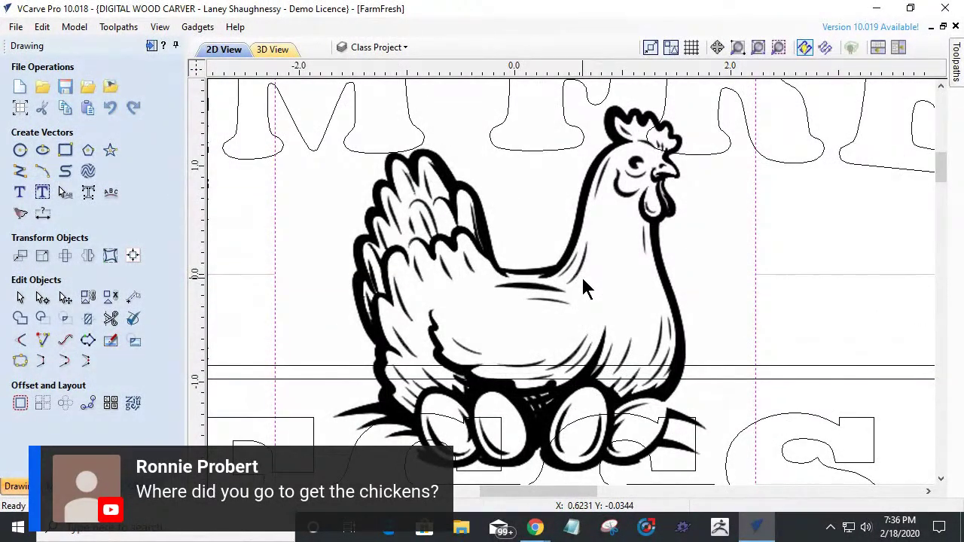
scroll(587, 288, "down", 8)
scroll(585, 279, "down", 2)
scroll(573, 251, "up", 4)
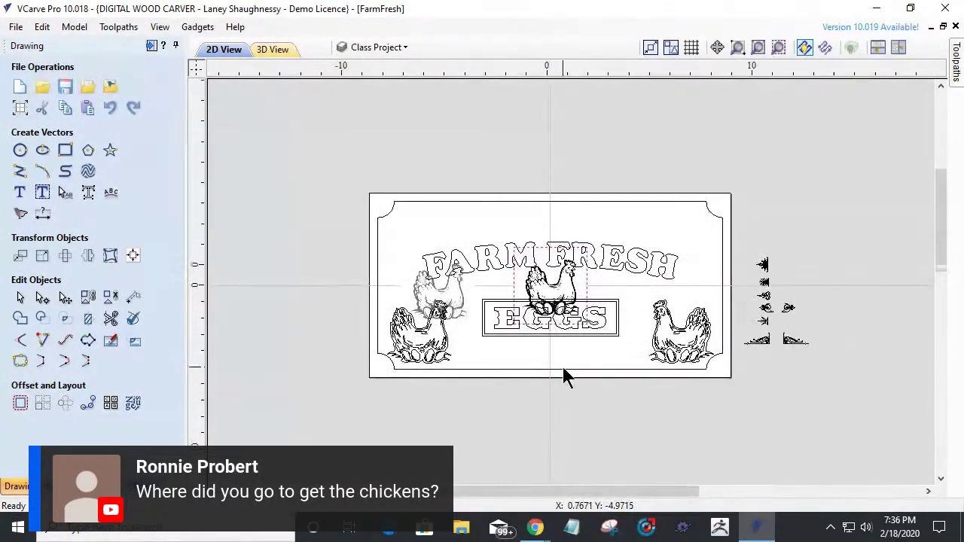
scroll(565, 377, "up", 2)
scroll(524, 155, "up", 2)
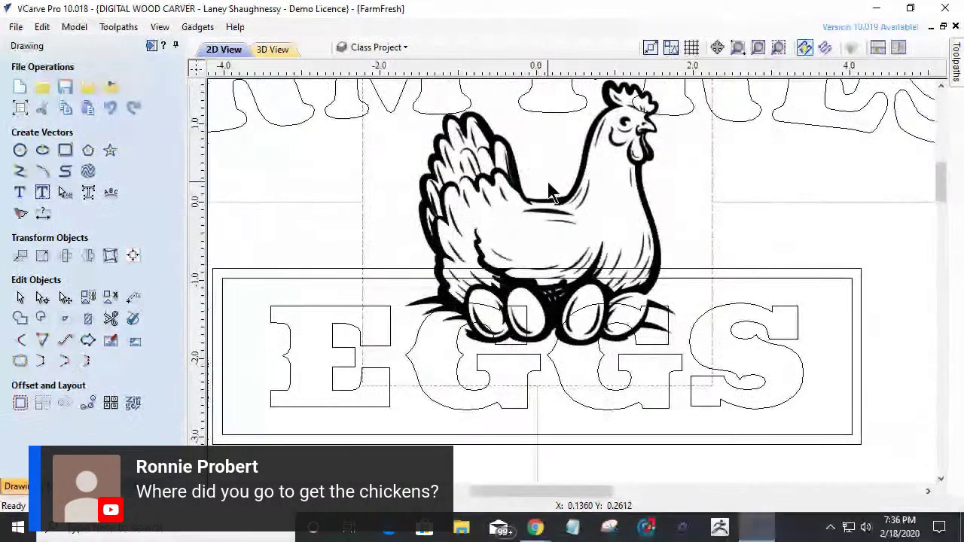
left_click(554, 199)
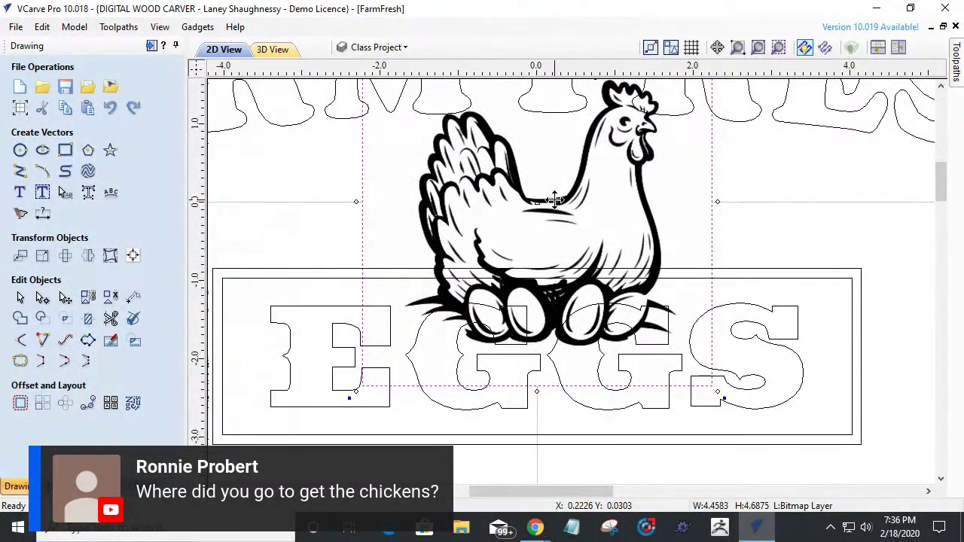
key("Delete")
left_click(388, 50)
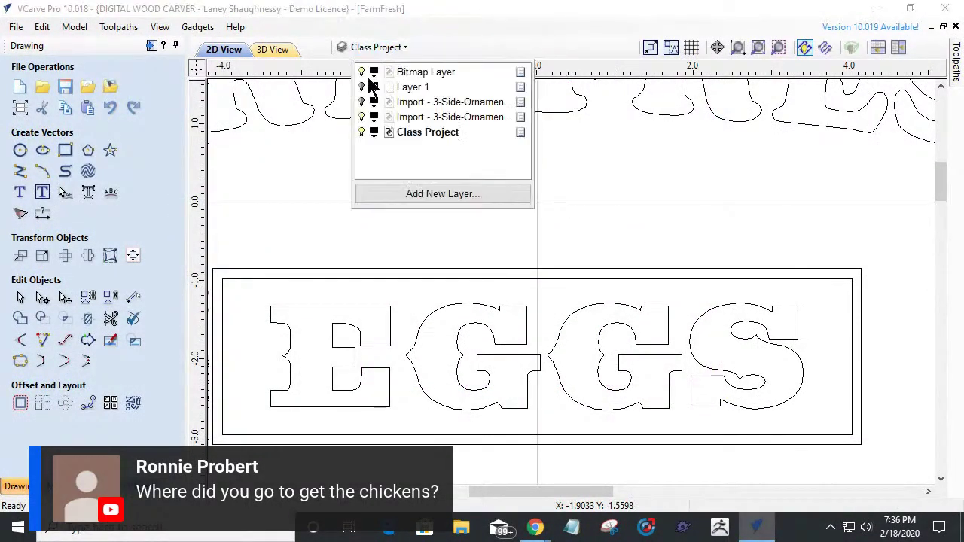
scroll(542, 333, "down", 4)
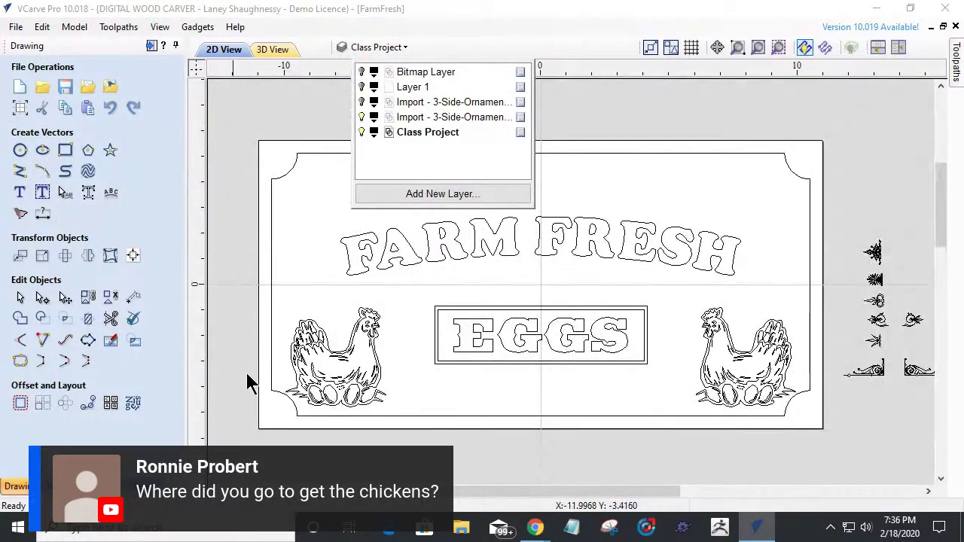
scroll(269, 394, "up", 4)
left_click(323, 243)
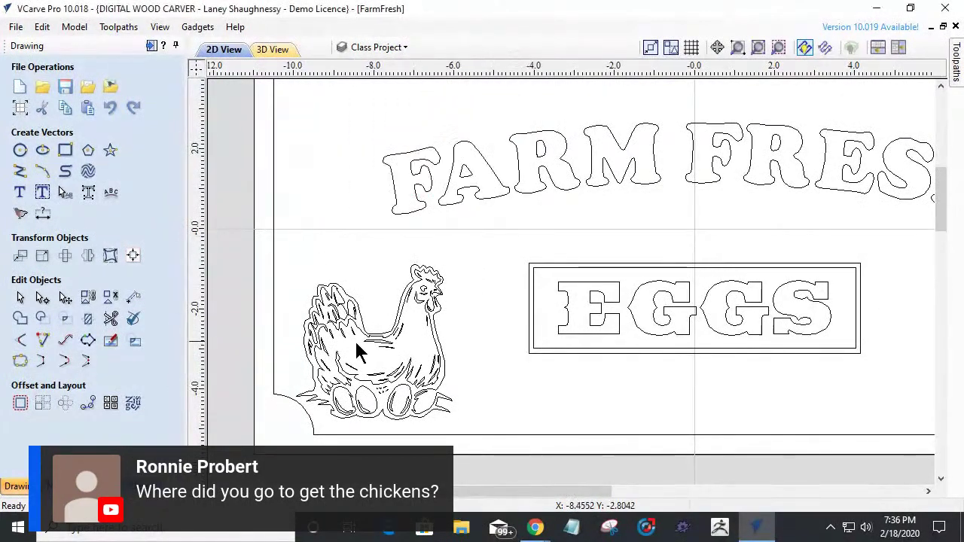
Examine the traced hen and its eggs up close, and review the overall sign layout.
scroll(356, 358, "up", 2)
scroll(355, 370, "down", 4)
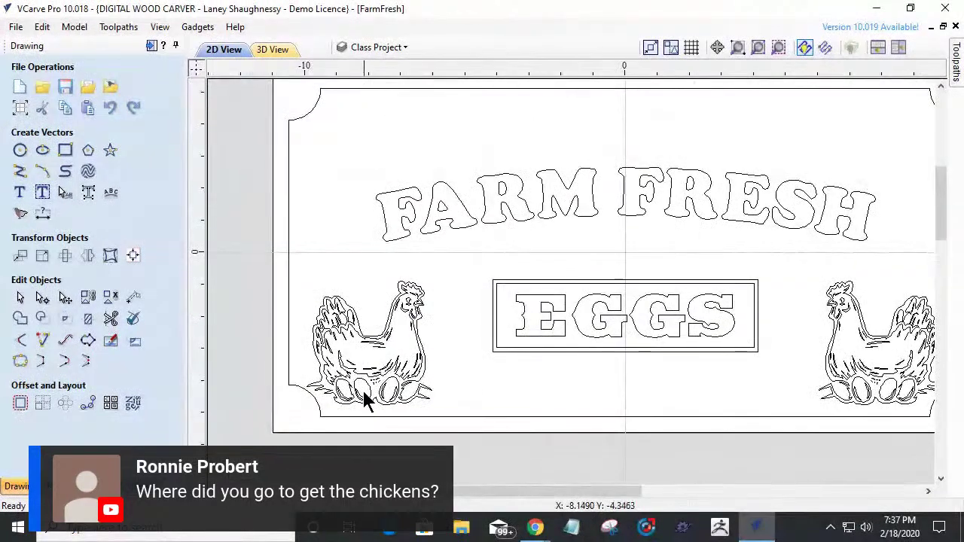
scroll(361, 387, "up", 3)
scroll(387, 100, "down", 1)
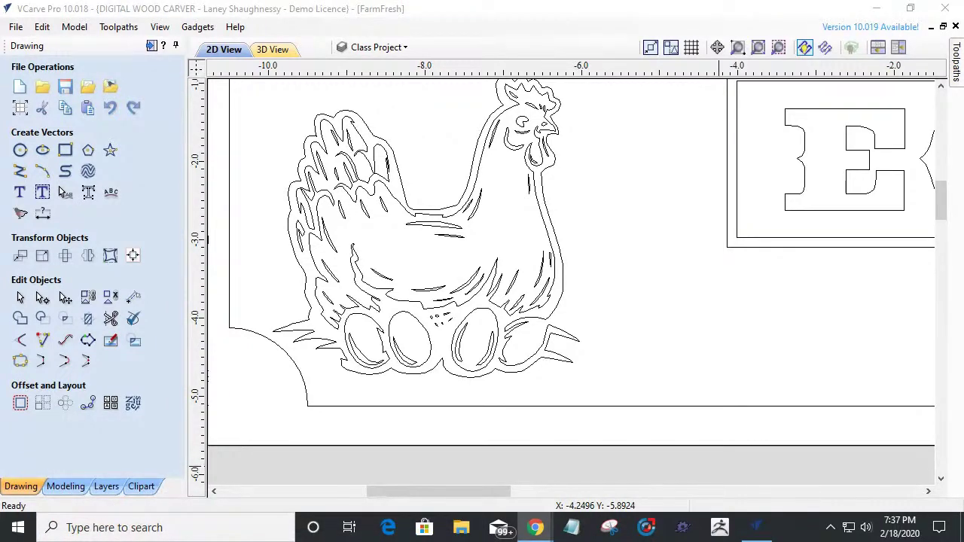
scroll(490, 429, "down", 5)
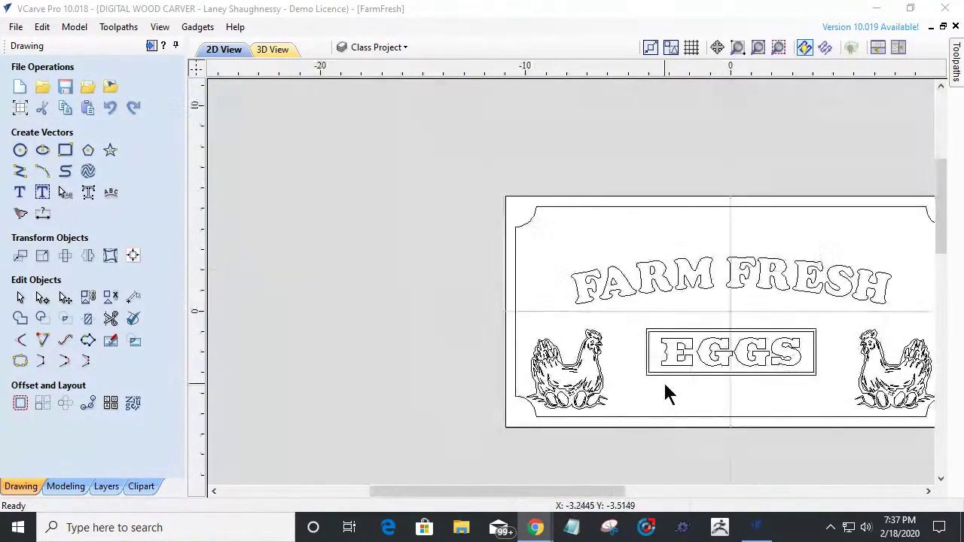
scroll(792, 381, "up", 3)
scroll(639, 370, "down", 2)
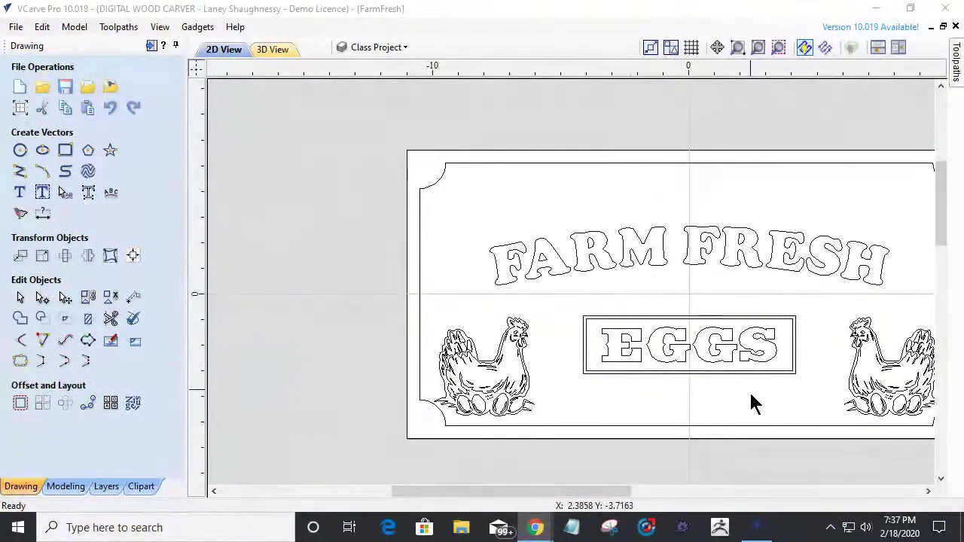
left_click_drag(538, 494, 586, 496)
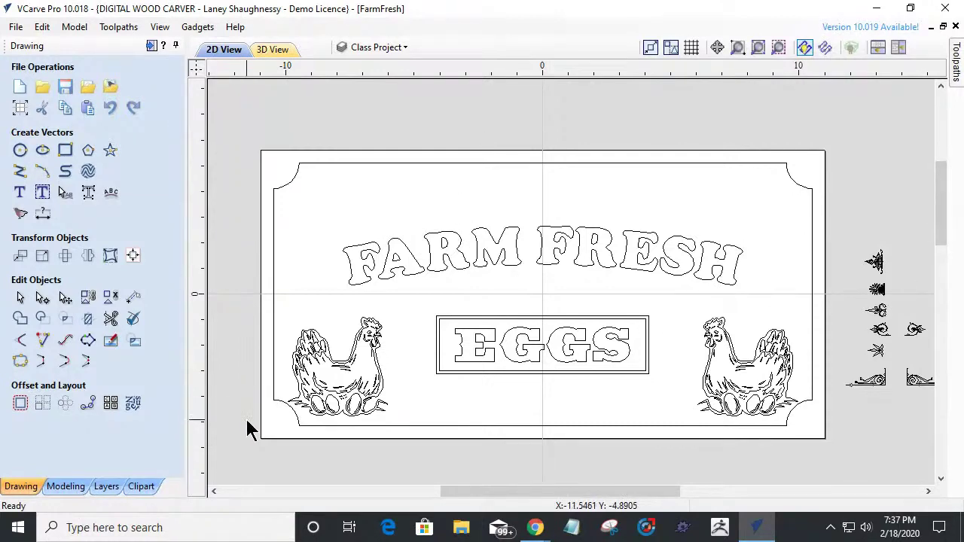
scroll(411, 353, "up", 2)
scroll(408, 349, "down", 4)
scroll(432, 345, "up", 1)
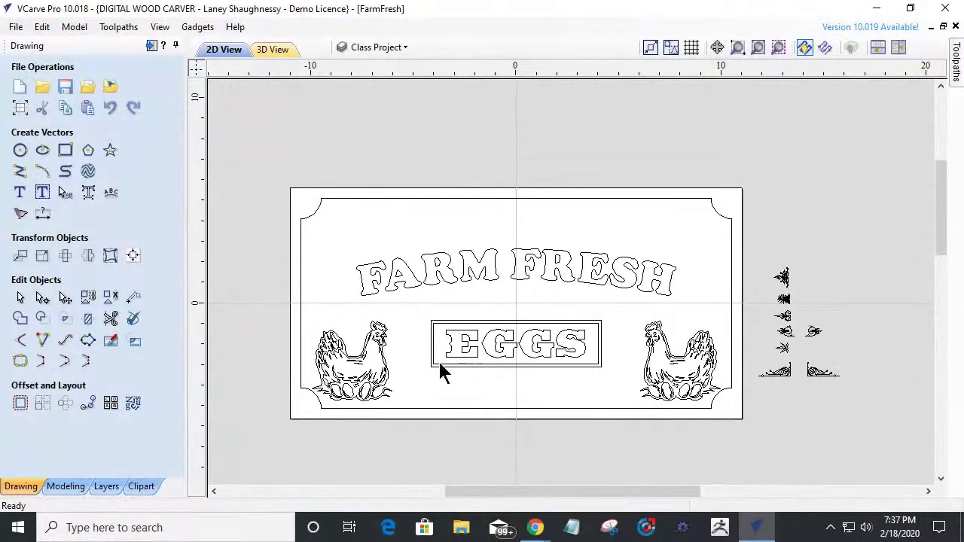
Move the uppermost diamond-shaped side ornament from beside the board to the left edge of the EGGS border.
scroll(808, 288, "up", 5)
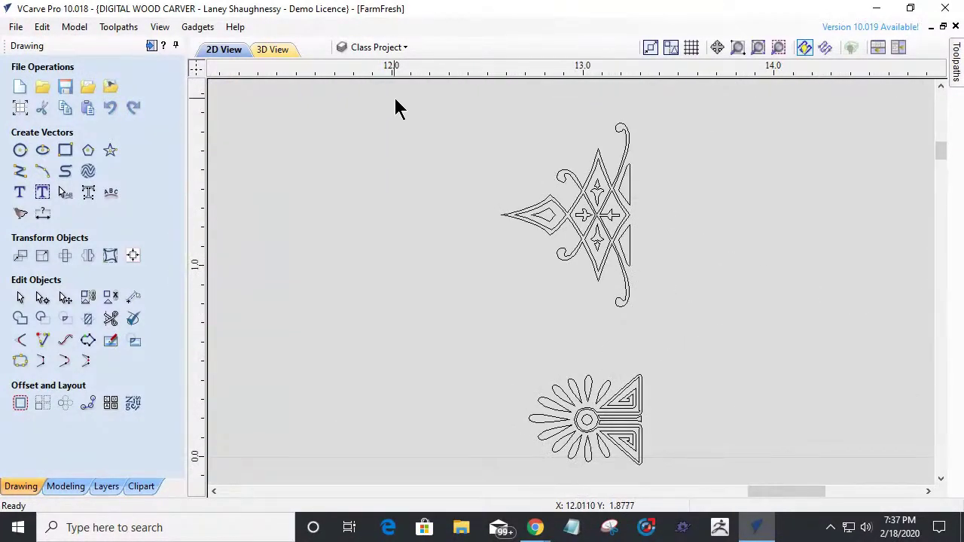
left_click_drag(668, 305, 668, 305)
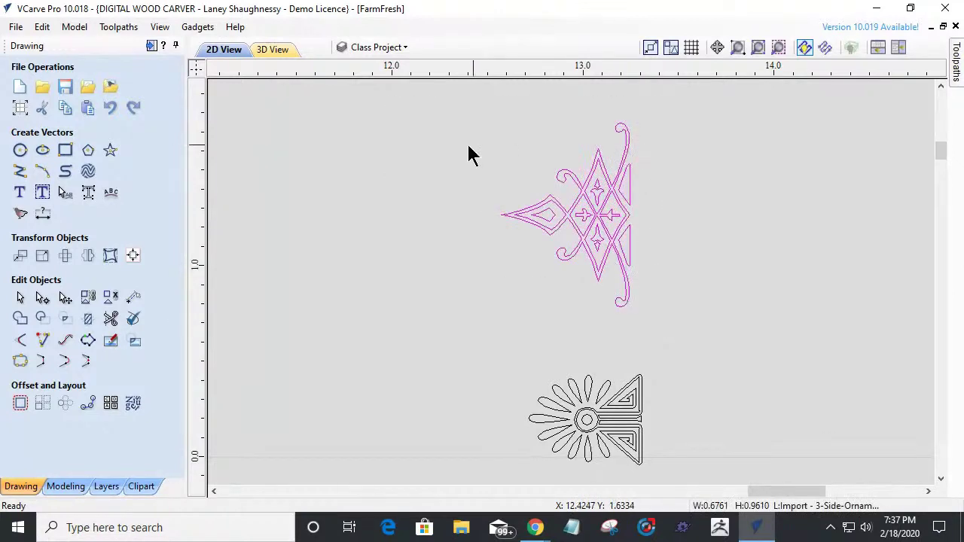
scroll(596, 299, "down", 8)
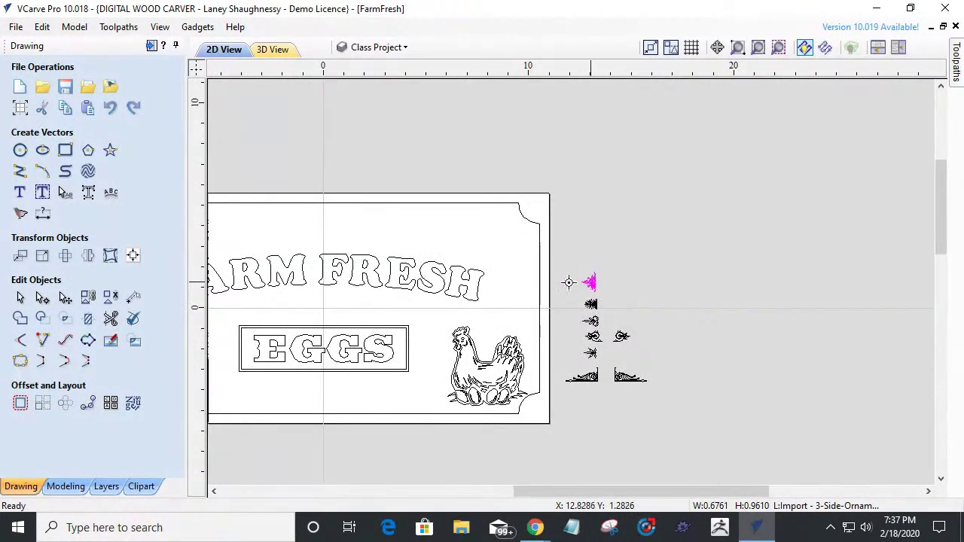
left_click_drag(232, 350, 232, 351)
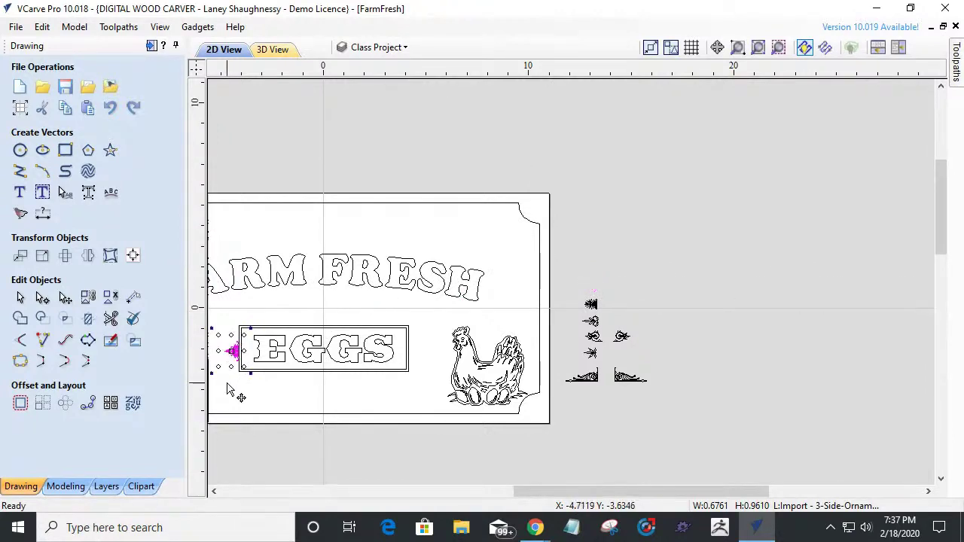
Enlarge the side ornament at the EGGS border proportionally to about 1.98 x 2.82 inches.
left_click_drag(555, 493, 481, 503)
scroll(410, 393, "up", 5)
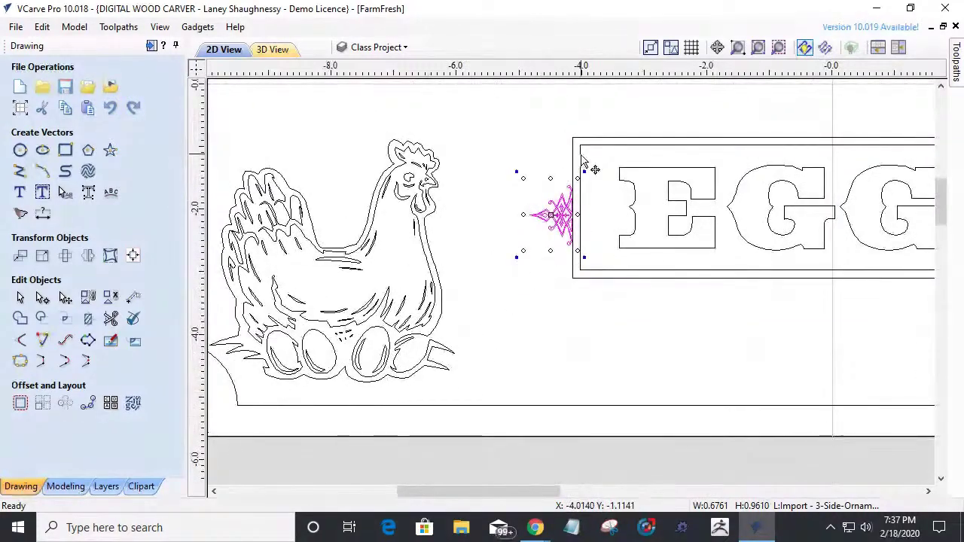
scroll(582, 170, "up", 1)
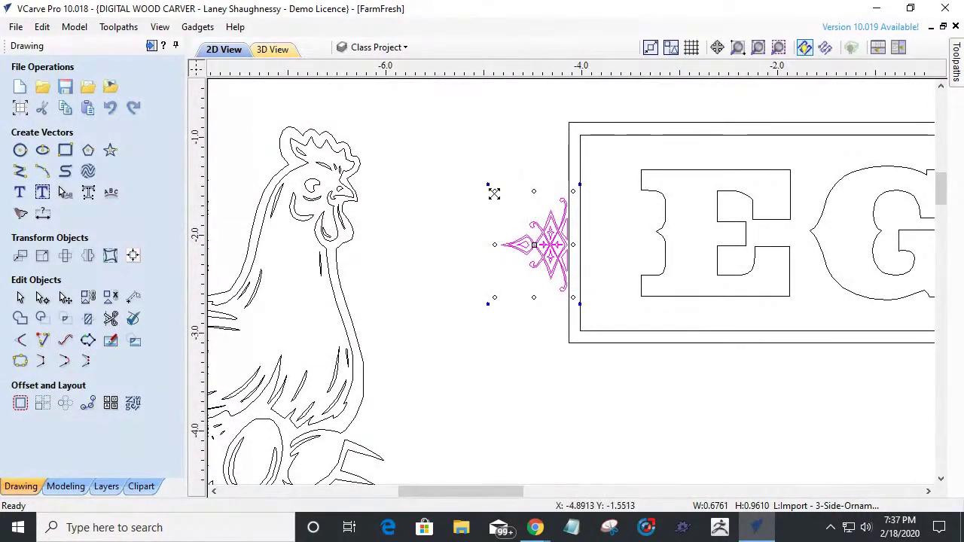
left_click_drag(493, 192, 441, 89)
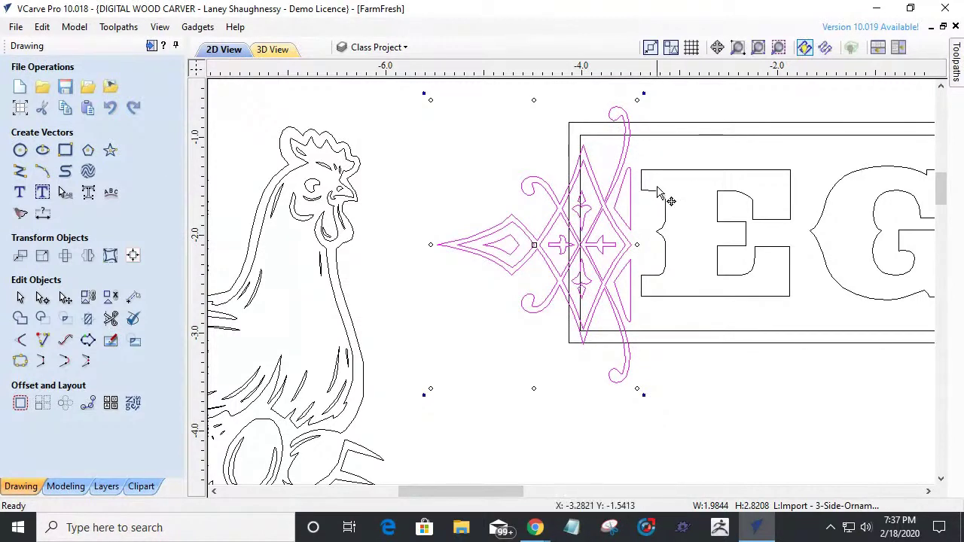
Align the side ornament to the outer EGGS border, centered vertically and placed against the outside of its left edge.
left_click(680, 123, "shift")
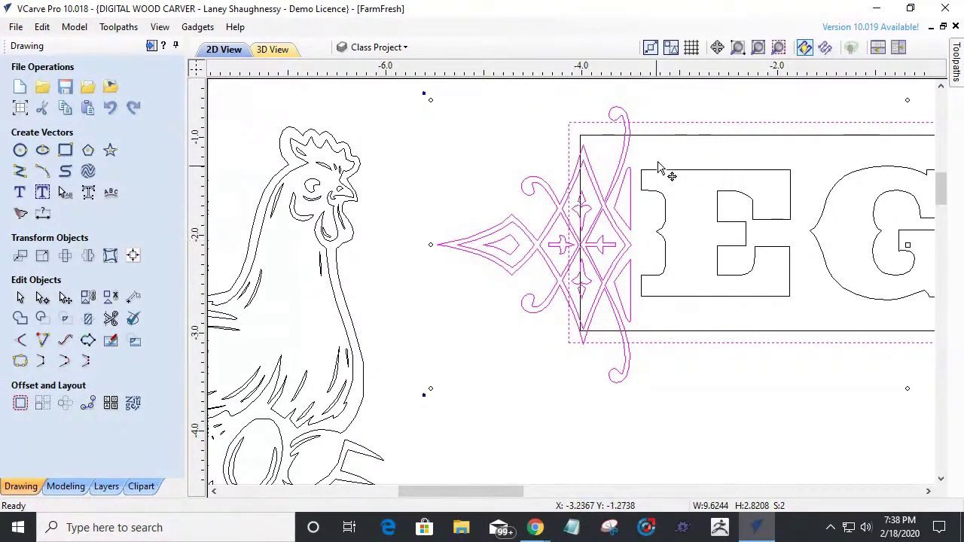
left_click(133, 255)
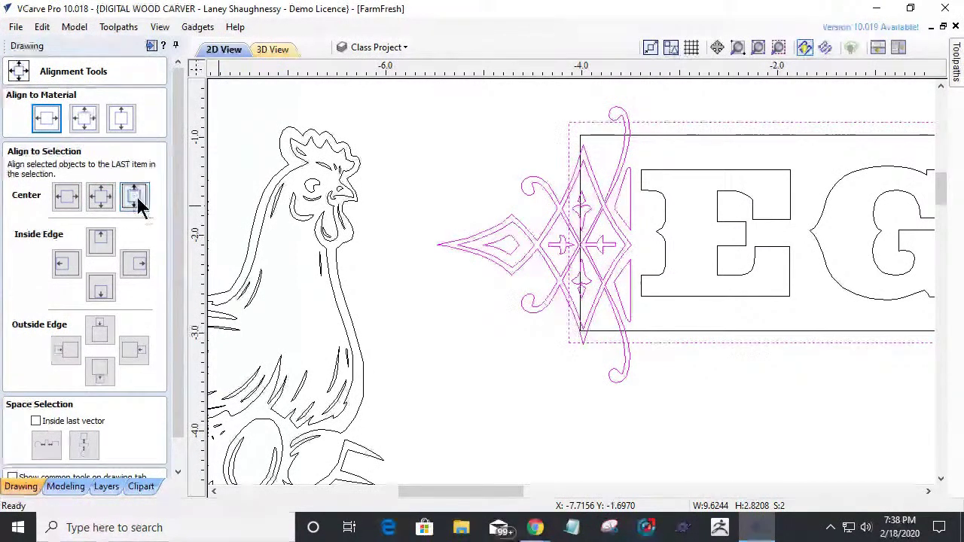
left_click(136, 194)
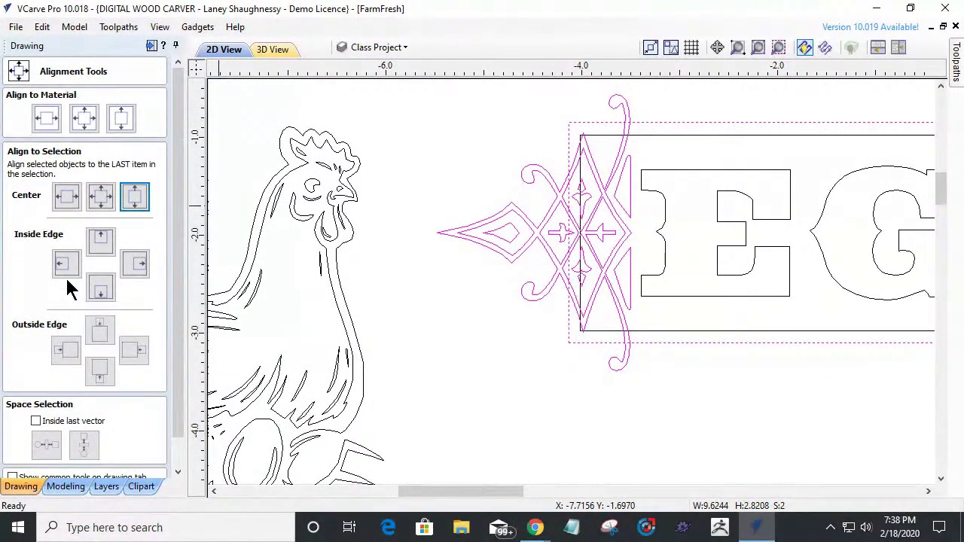
left_click(66, 351)
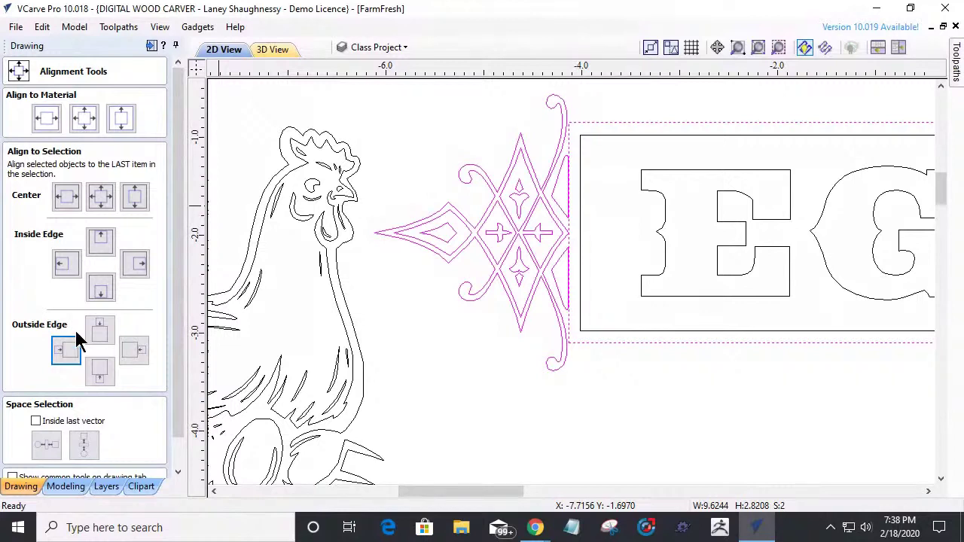
left_click(434, 410)
left_click(434, 410)
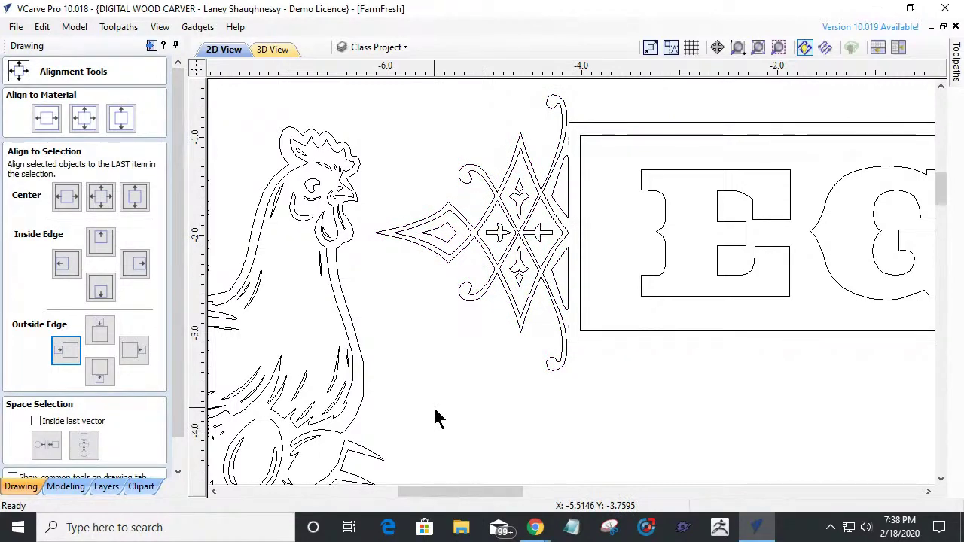
Create a horizontally mirrored copy of the side ornament about the job center for the right end of the EGGS border.
scroll(410, 392, "down", 5)
scroll(431, 361, "up", 2)
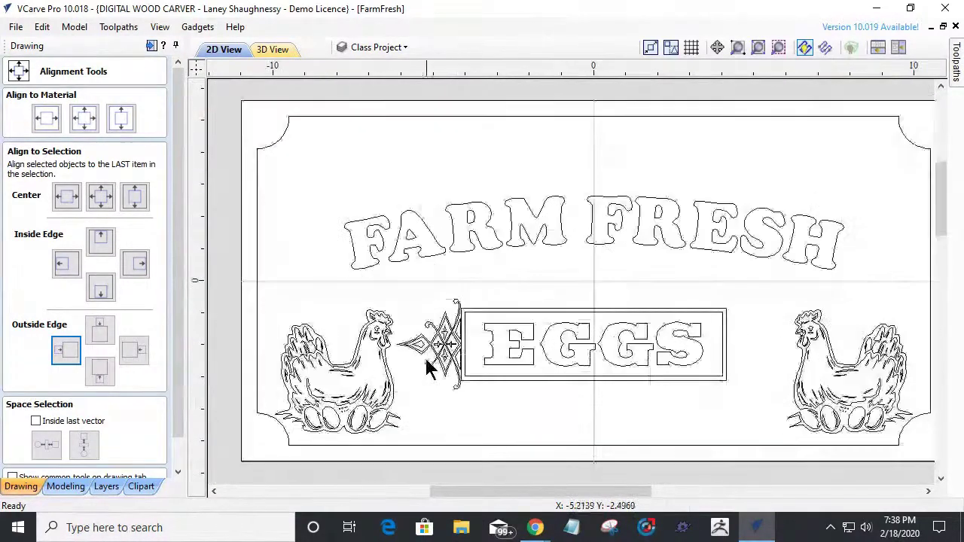
left_click(433, 360)
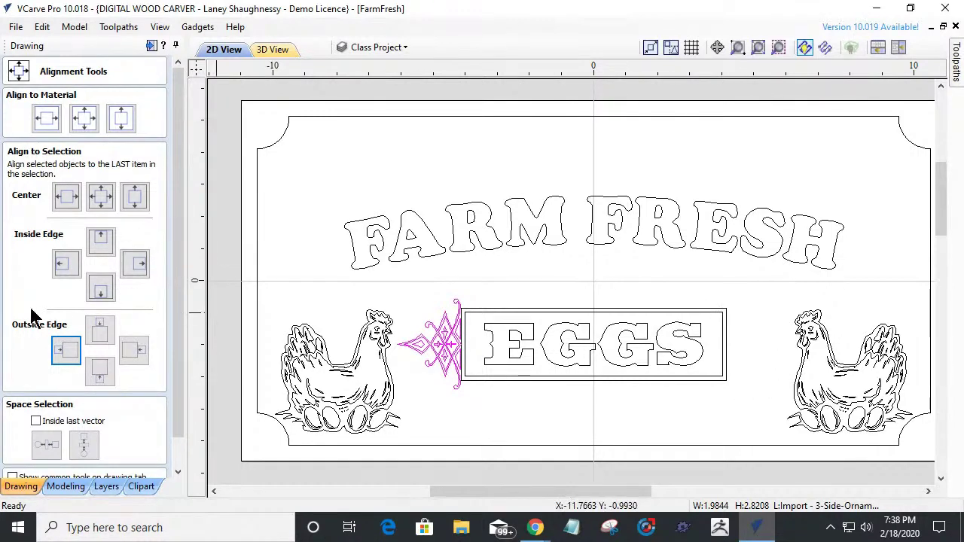
scroll(182, 398, "down", 1)
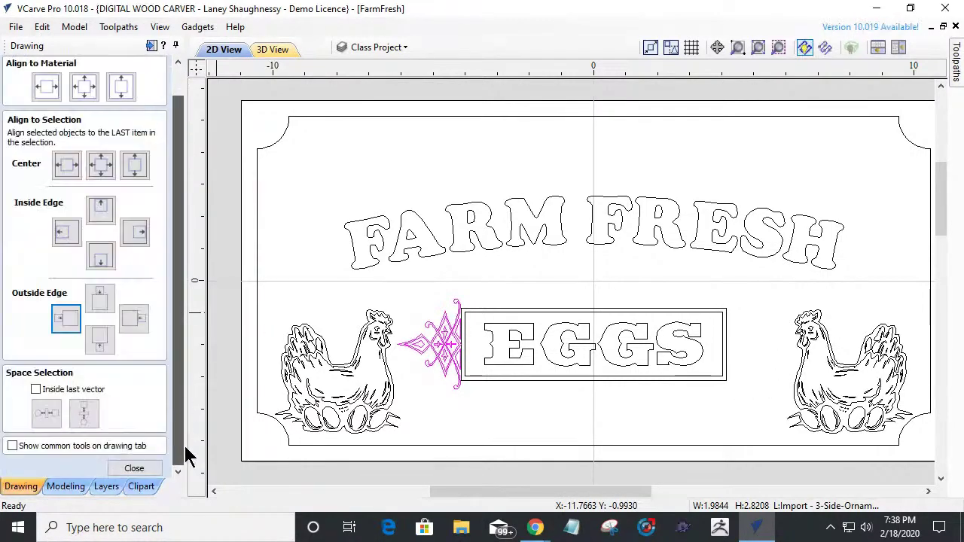
left_click(143, 467)
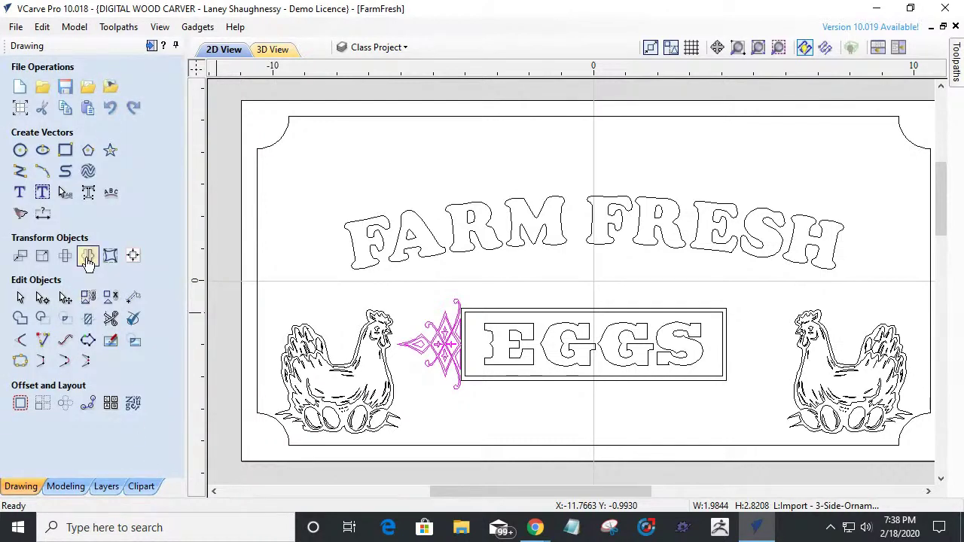
left_click(87, 256)
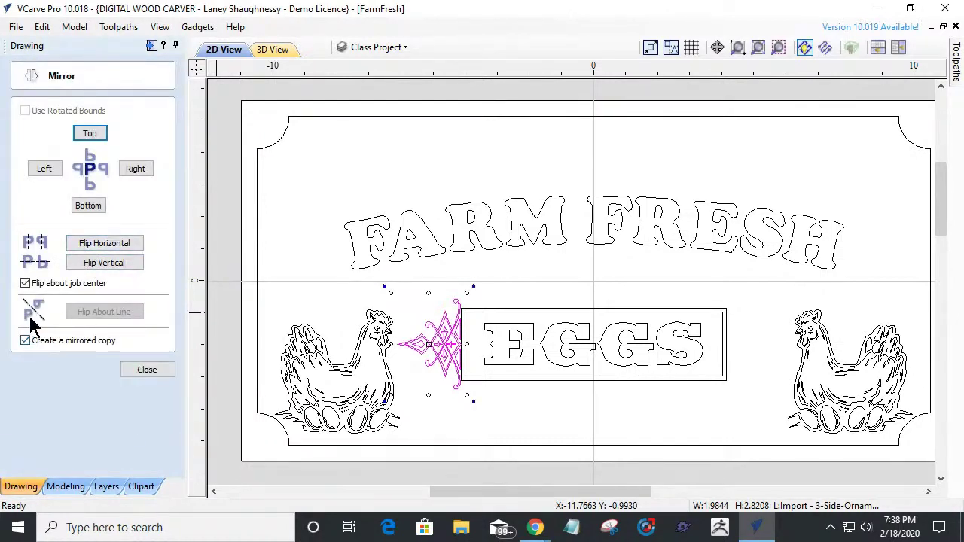
left_click(99, 248)
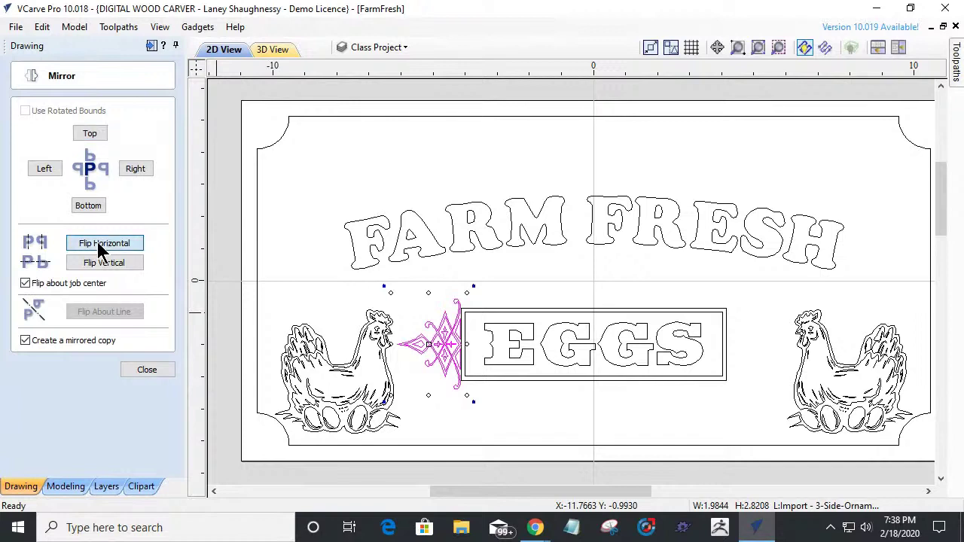
scroll(678, 346, "up", 6)
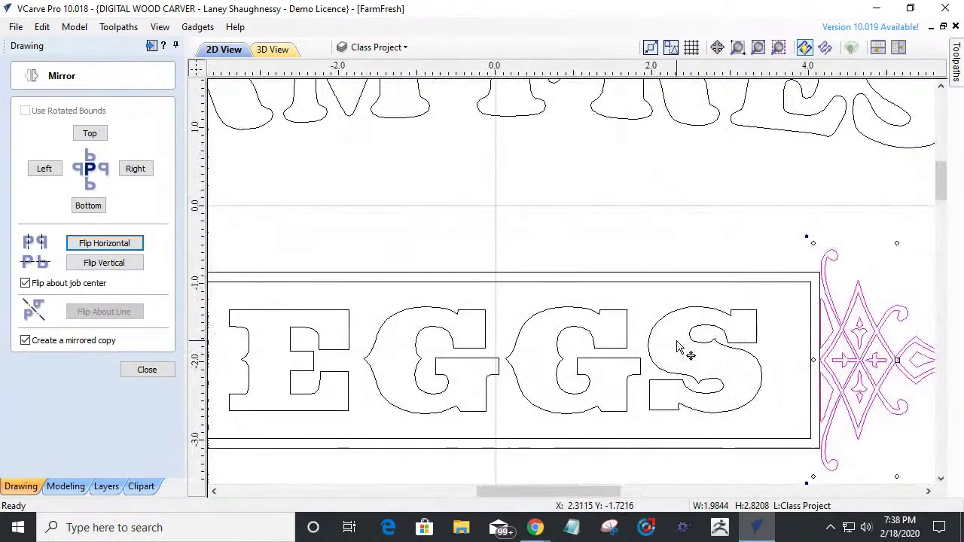
scroll(678, 347, "down", 6)
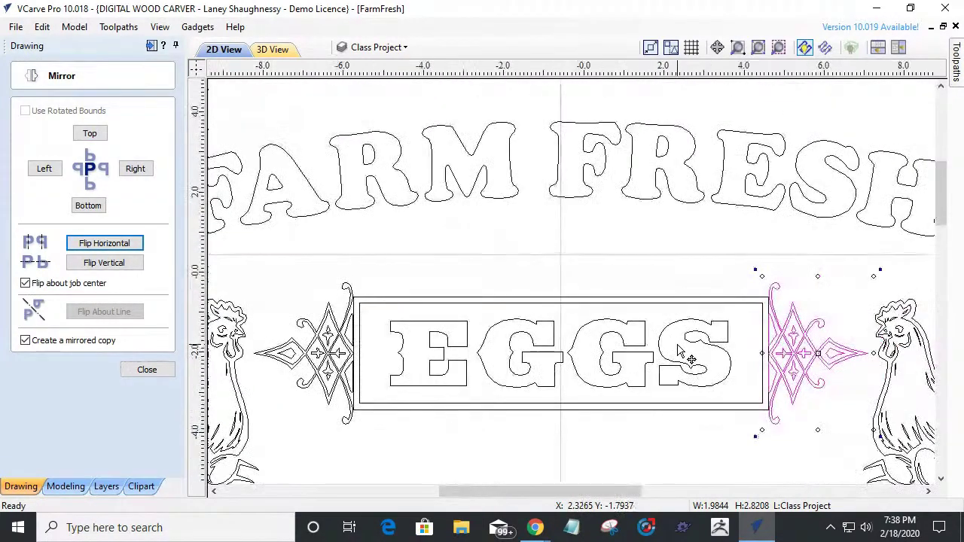
scroll(751, 369, "down", 2)
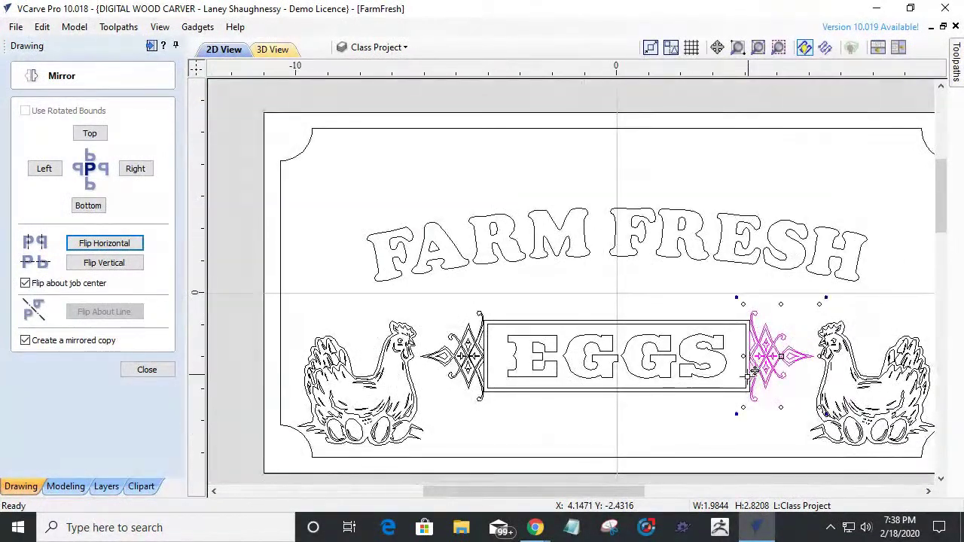
left_click(573, 442)
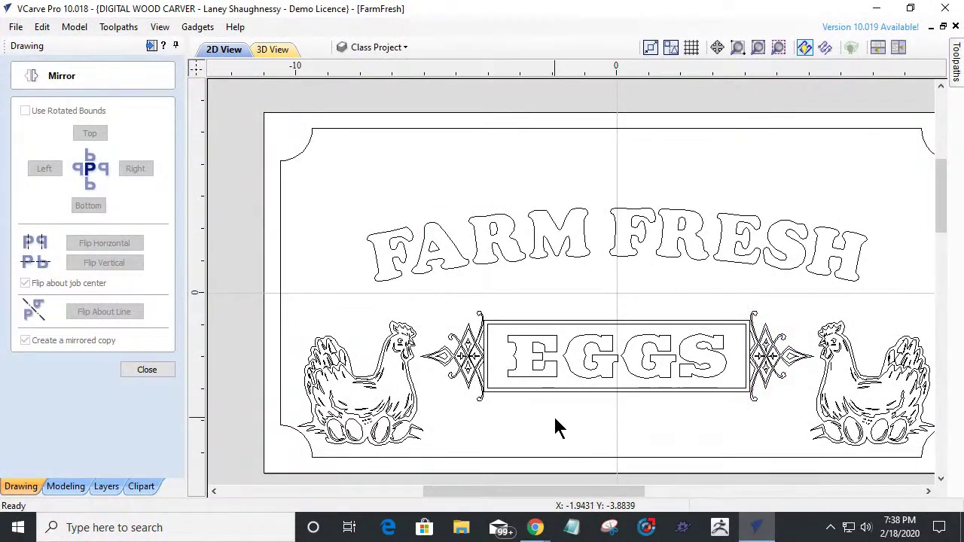
Examine the overall layout and, up close, where the left side ornament meets the EGGS border.
scroll(555, 423, "down", 2)
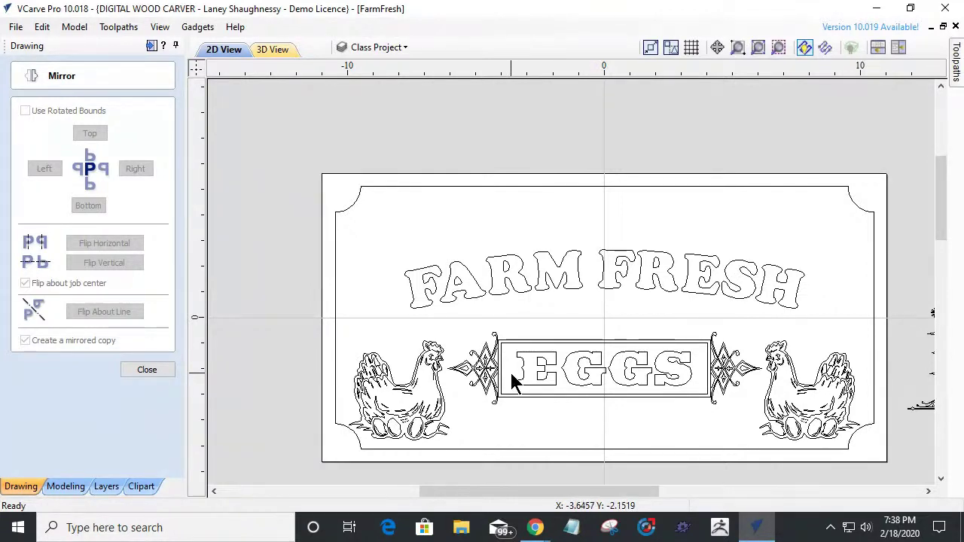
scroll(475, 372, "up", 4)
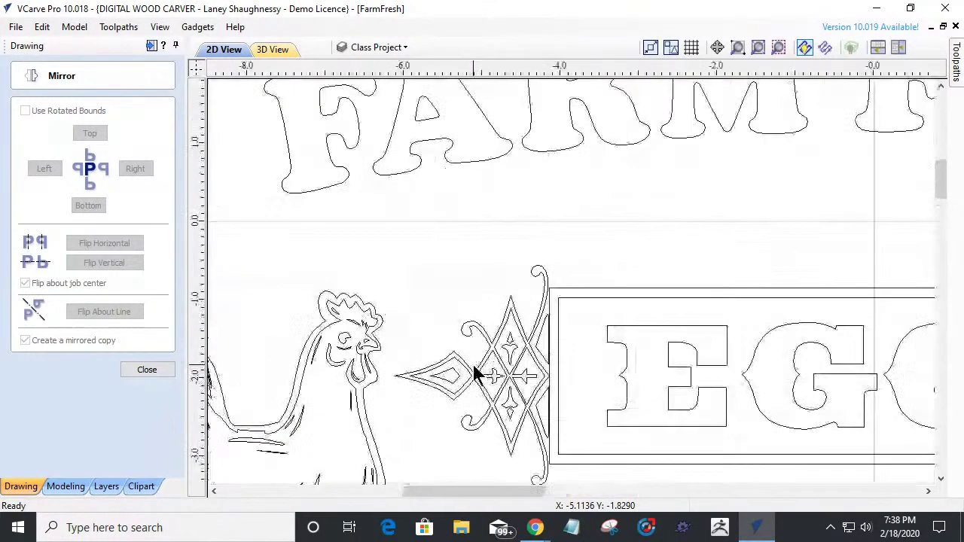
scroll(479, 369, "up", 2)
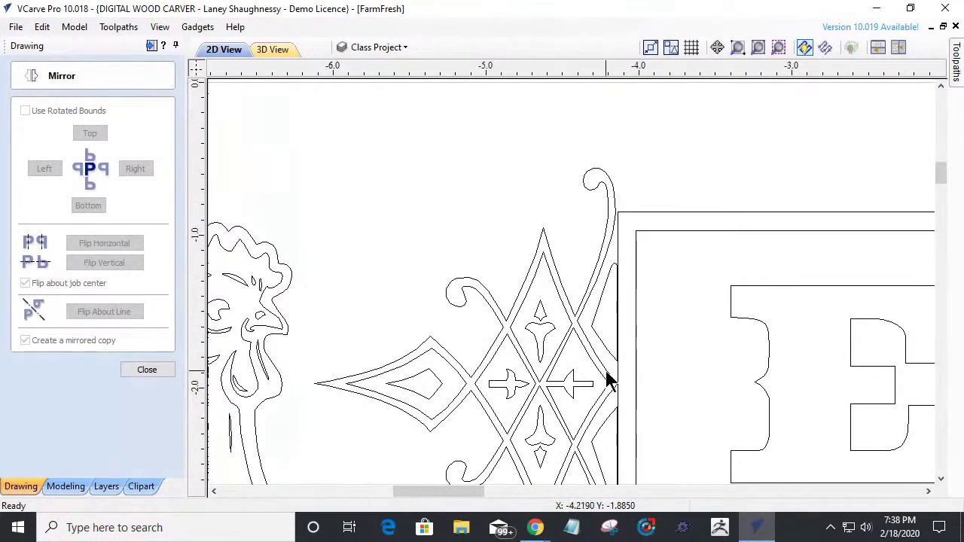
scroll(564, 377, "down", 2)
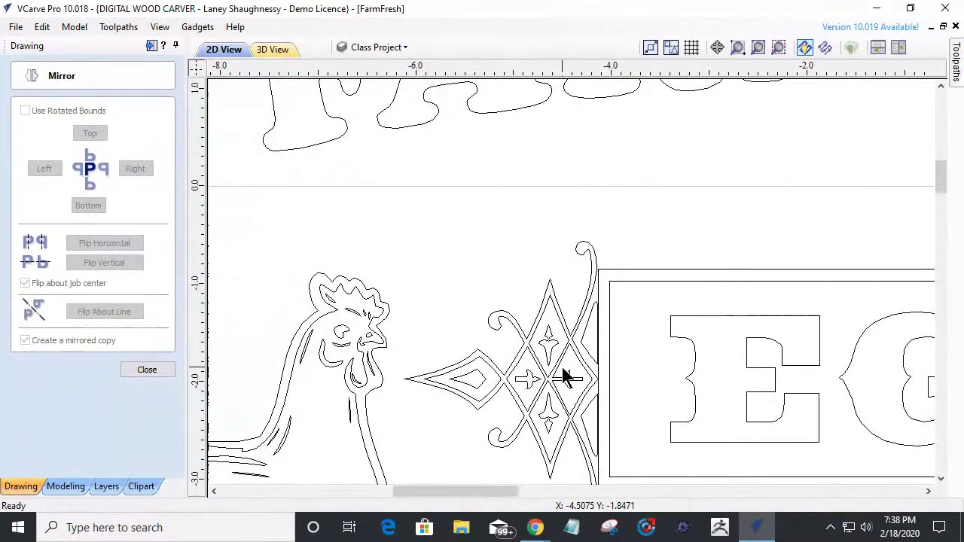
scroll(564, 369, "down", 1)
scroll(565, 374, "down", 1)
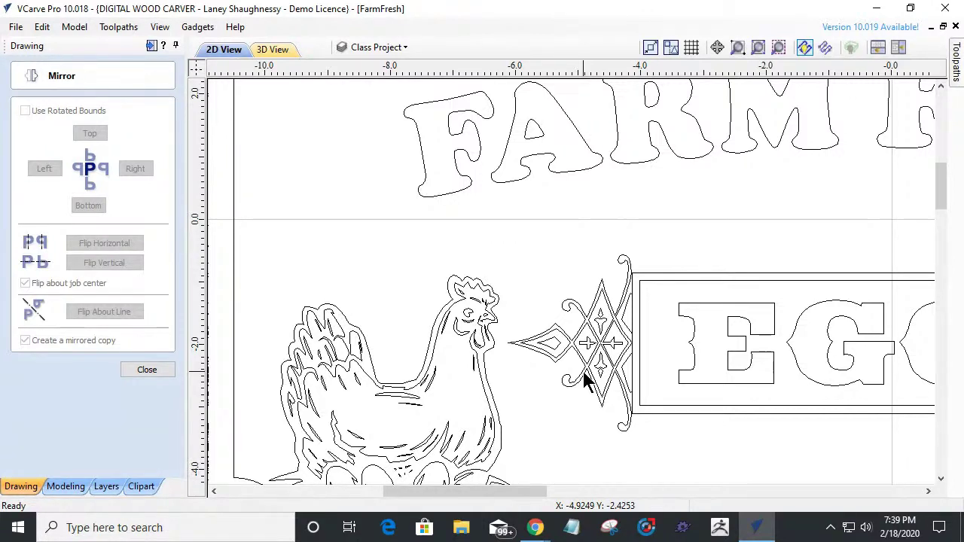
scroll(586, 380, "up", 1)
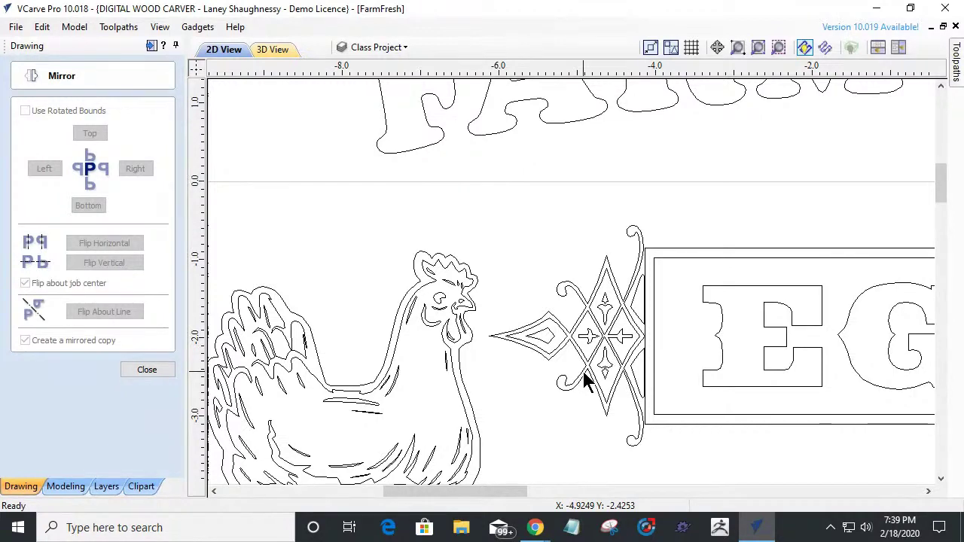
scroll(598, 369, "up", 2)
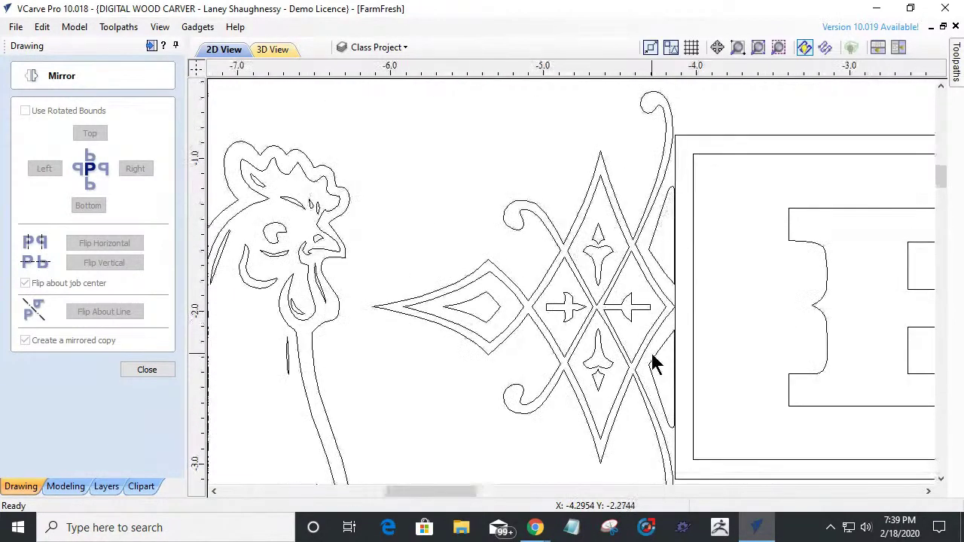
Delete the left vertical span of the outer EGGS border in node editing mode.
left_click(676, 160)
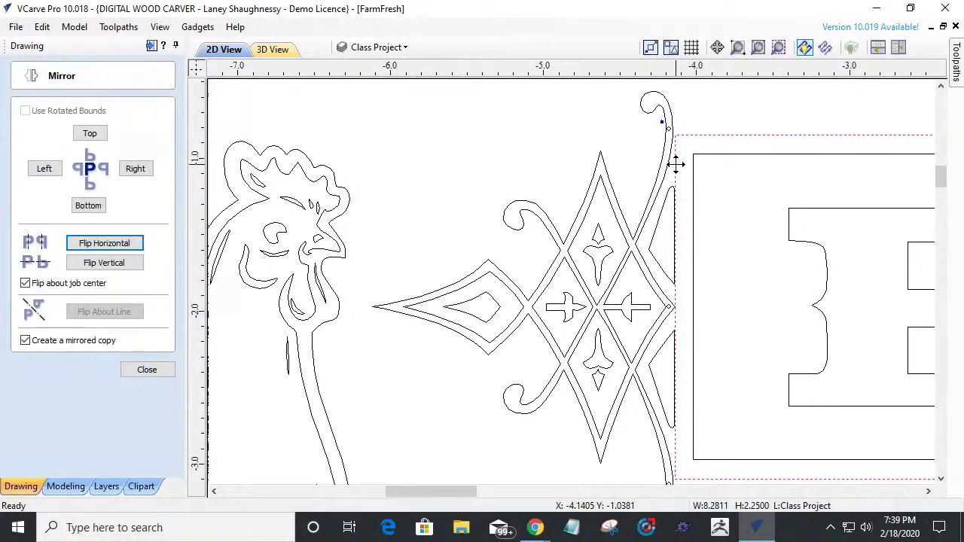
left_click(132, 373)
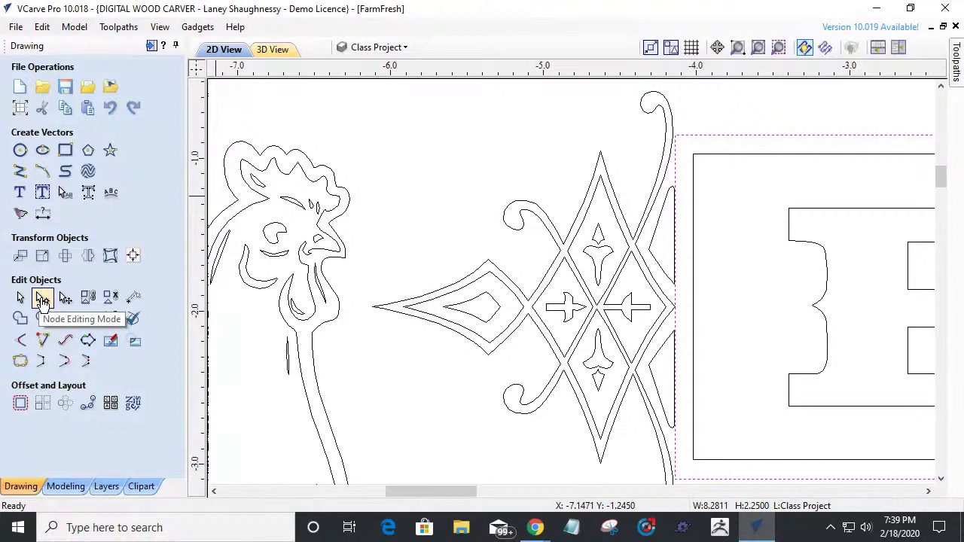
left_click(43, 299)
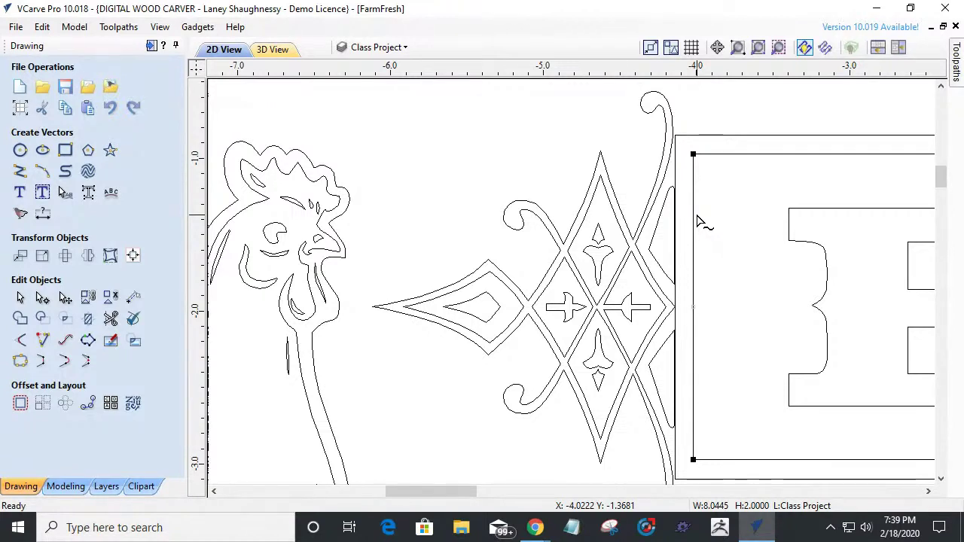
left_click(676, 178)
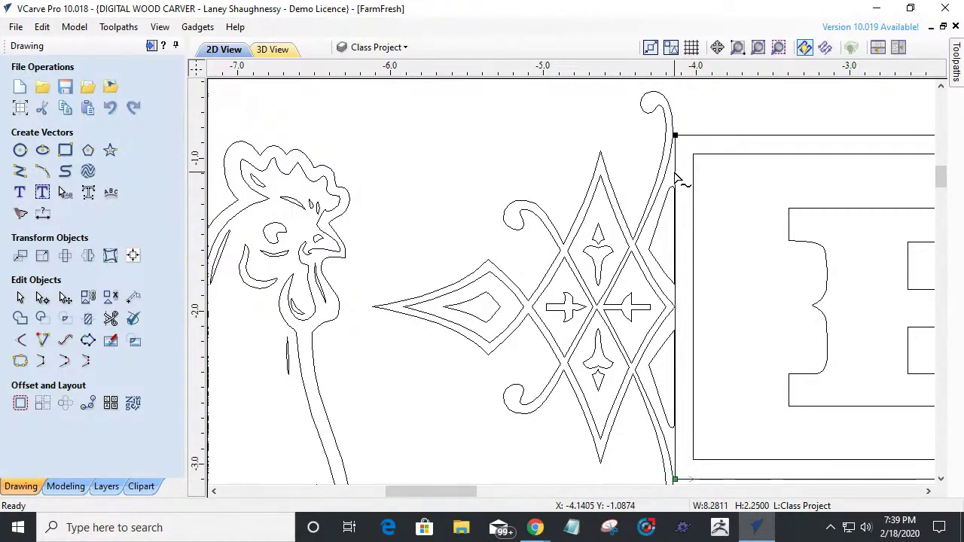
scroll(676, 181, "down", 1)
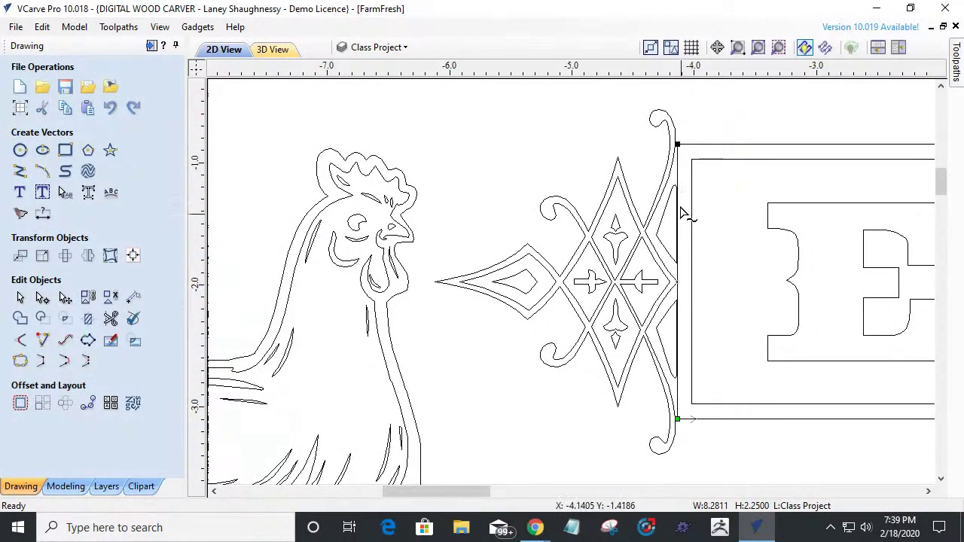
scroll(678, 180, "up", 2)
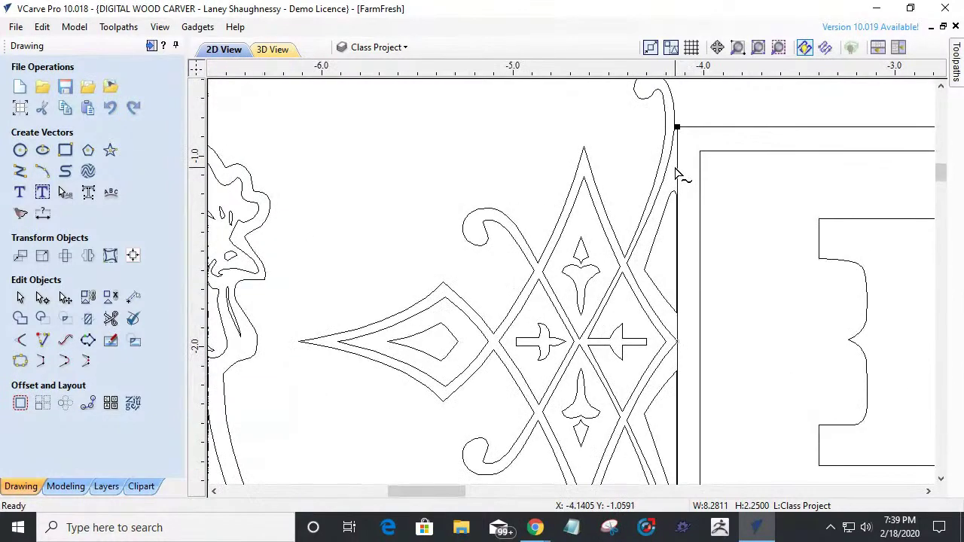
right_click(682, 172)
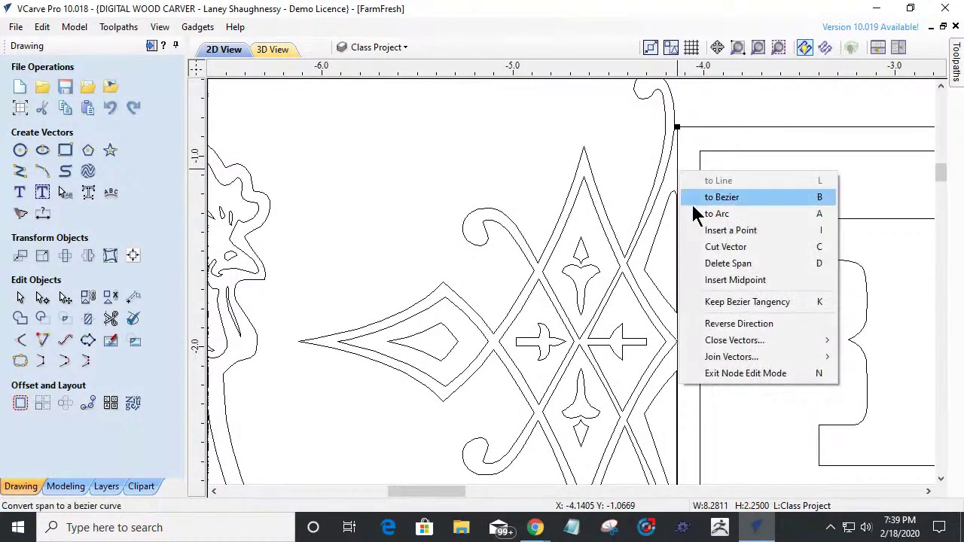
left_click(723, 264)
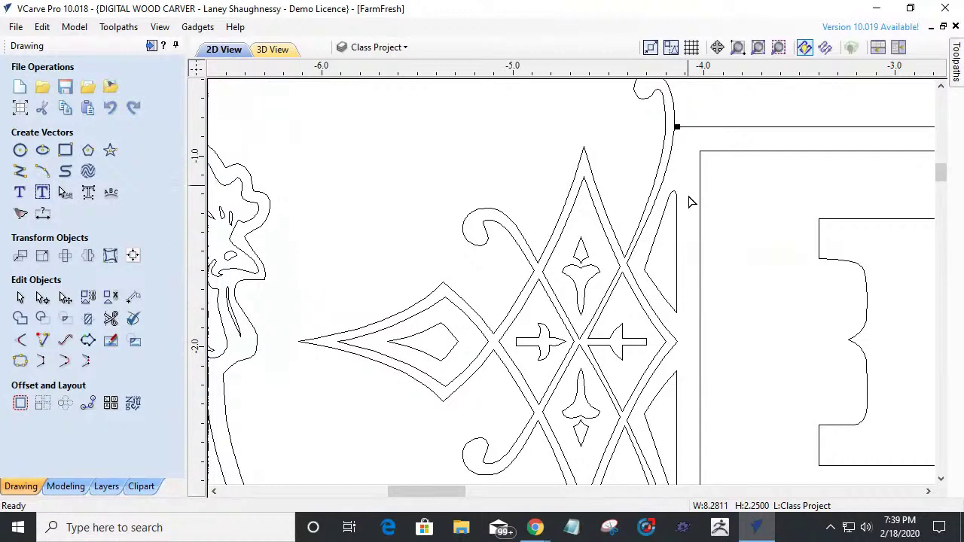
left_click(701, 303)
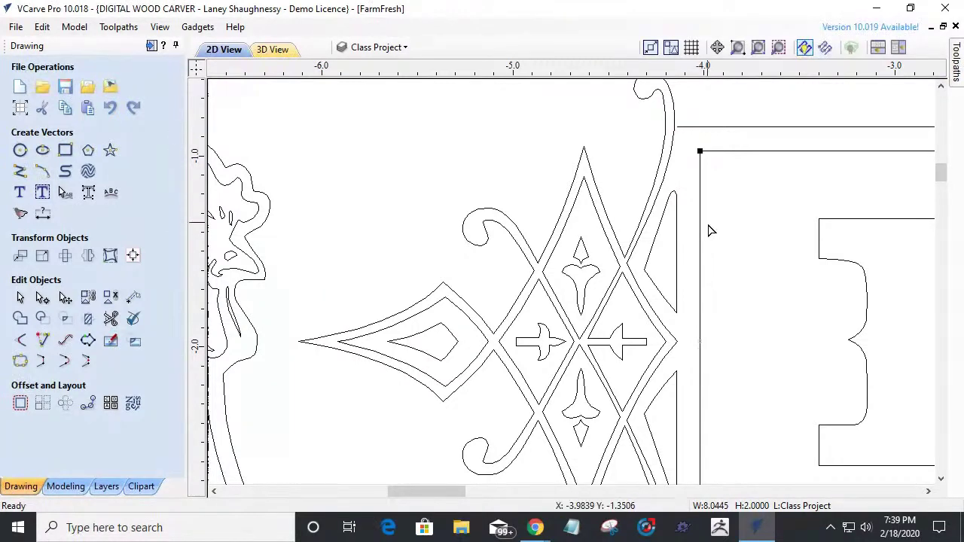
right_click(701, 231)
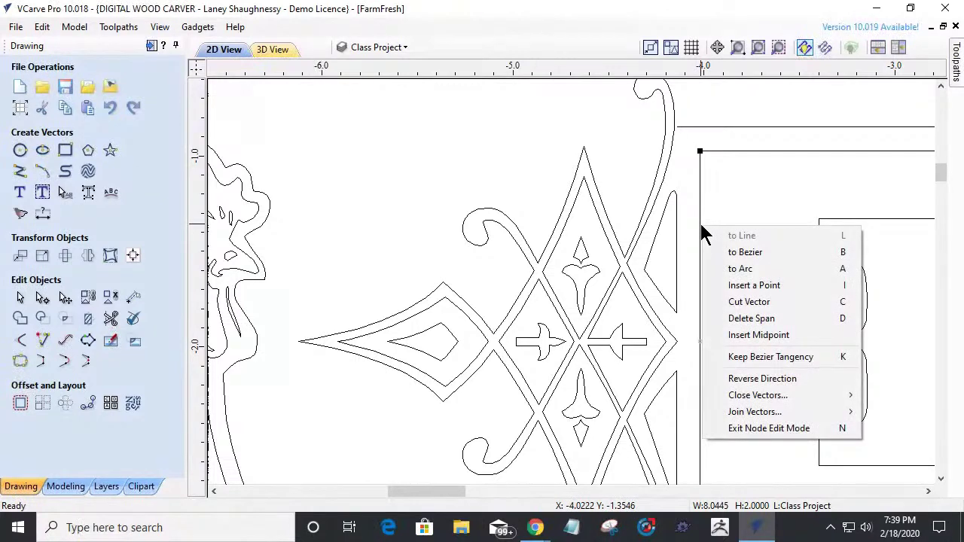
left_click(731, 308)
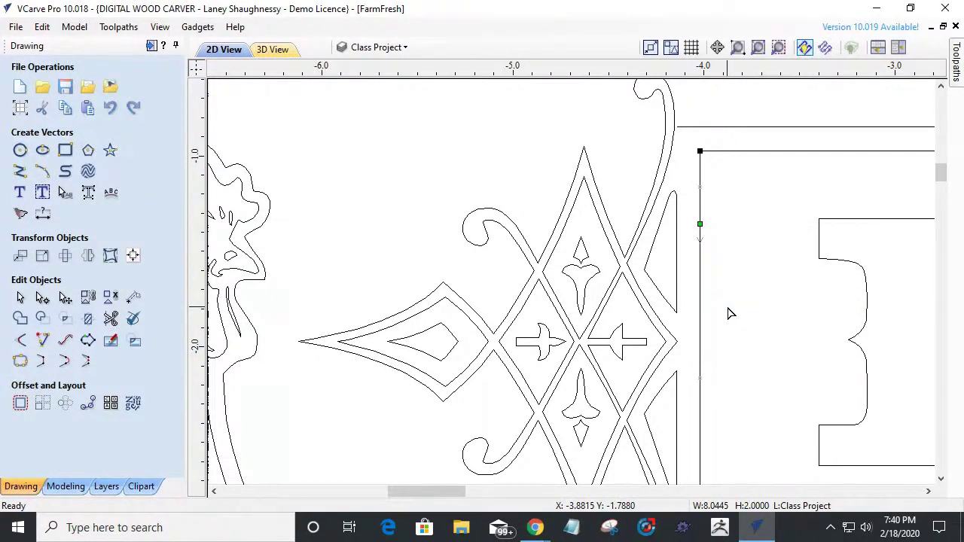
left_click(718, 302)
Delete the left vertical span of the inner EGGS border.
right_click(704, 280)
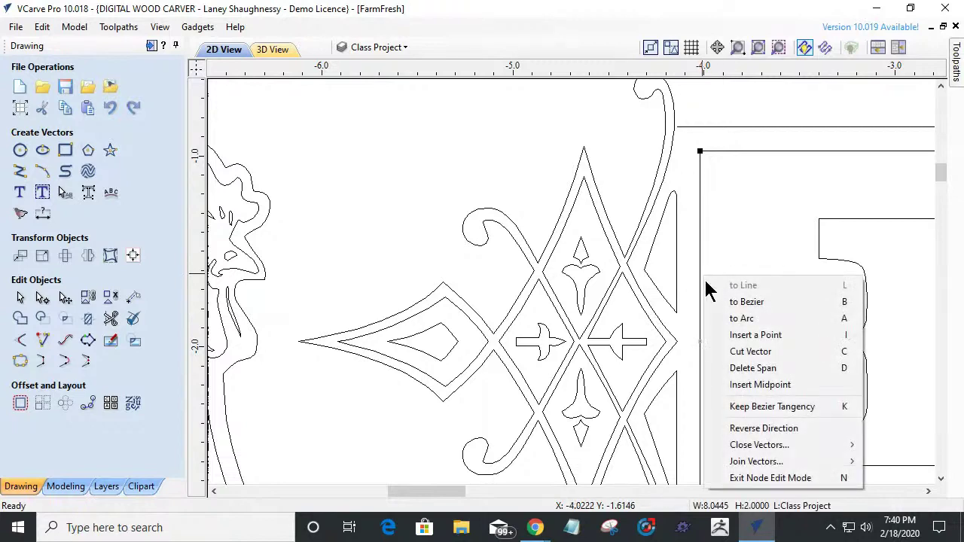
left_click(728, 368)
scroll(721, 304, "down", 3)
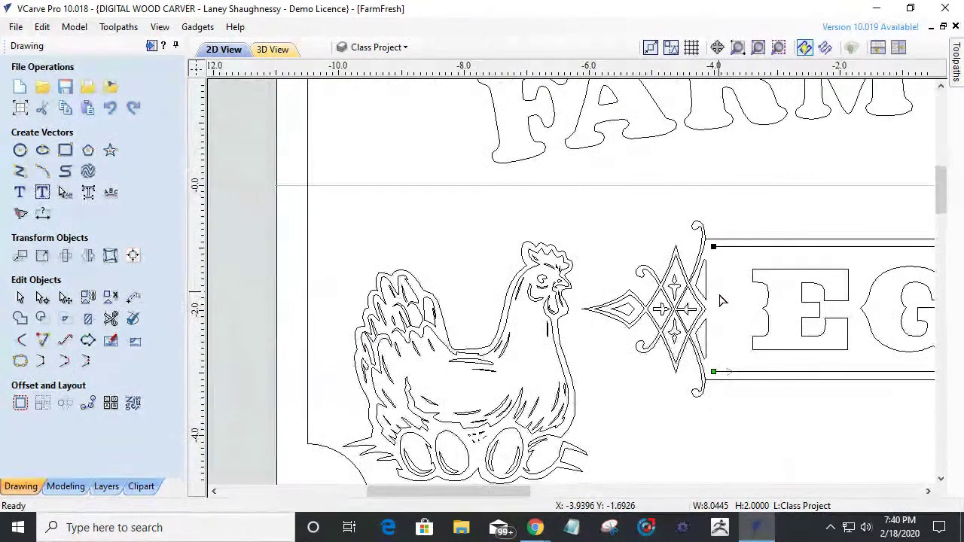
Delete the right vertical spans of both the outer and the inner EGGS border in node editing mode.
scroll(722, 303, "up", 2)
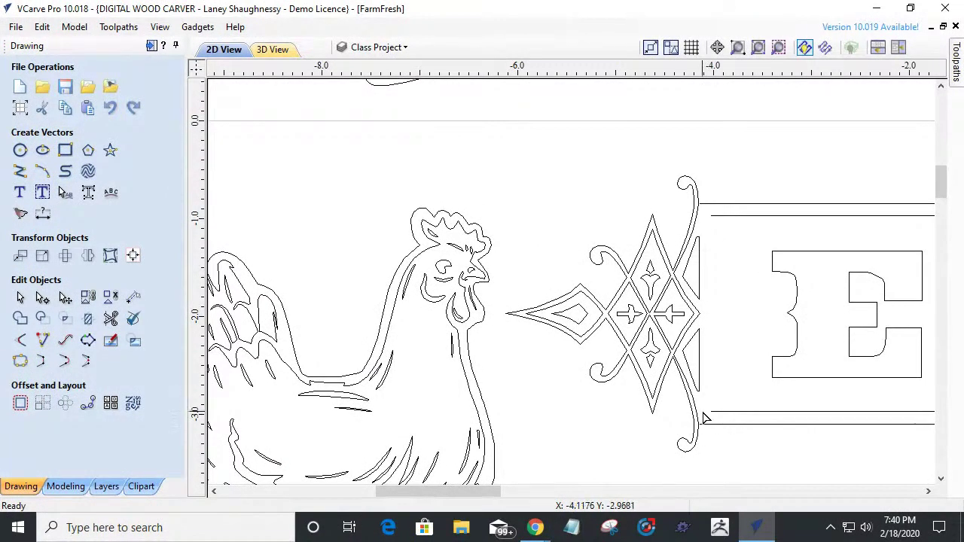
scroll(701, 420, "down", 4)
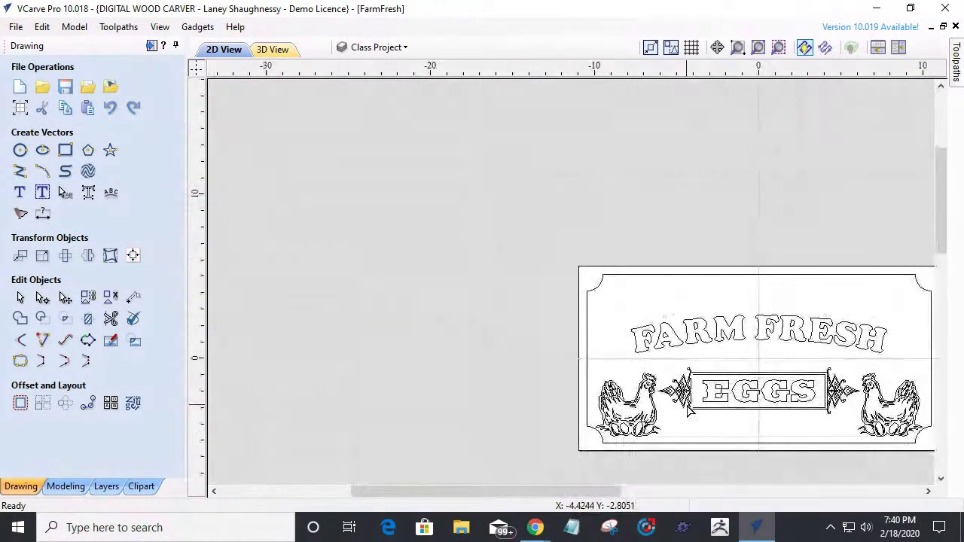
scroll(851, 384, "up", 2)
scroll(787, 383, "up", 5)
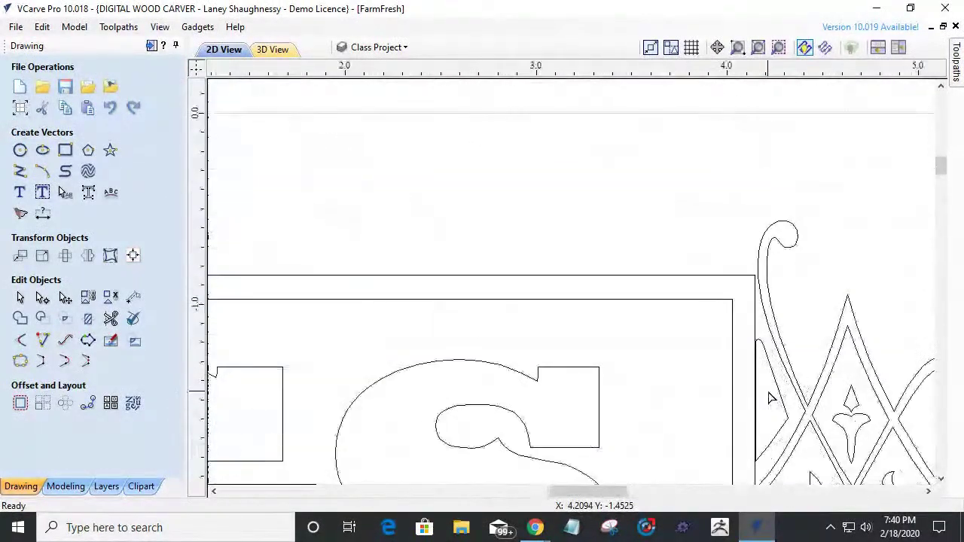
right_click(754, 305)
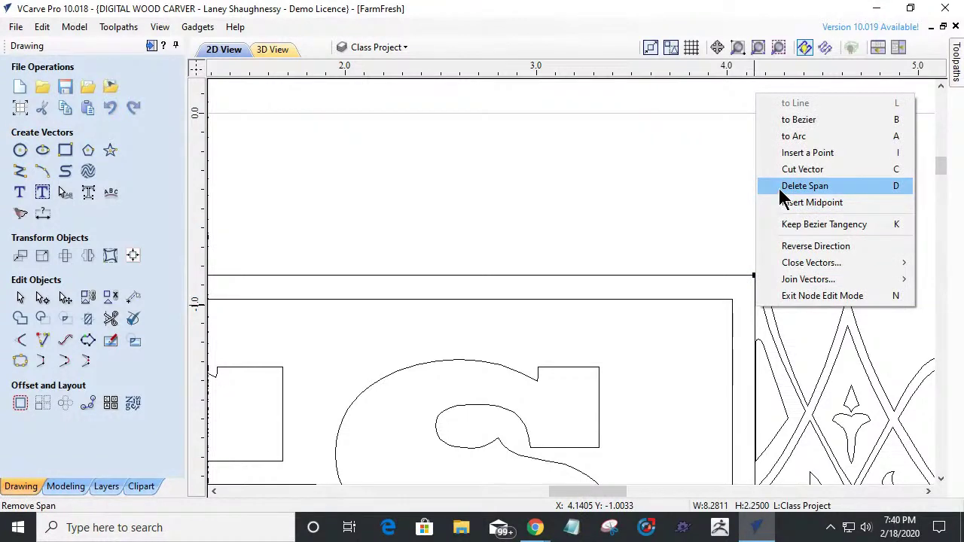
left_click(783, 189)
right_click(735, 329)
left_click(749, 202)
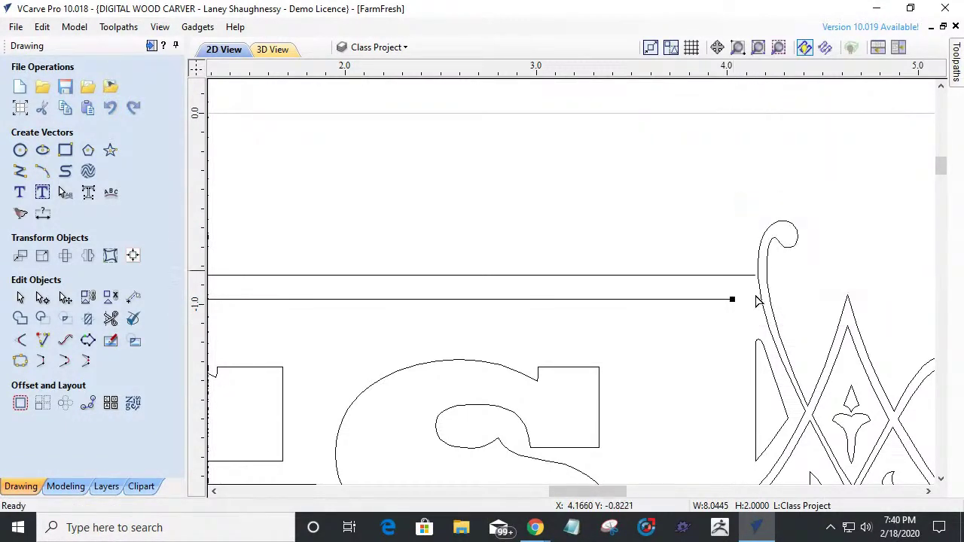
scroll(738, 378, "down", 10)
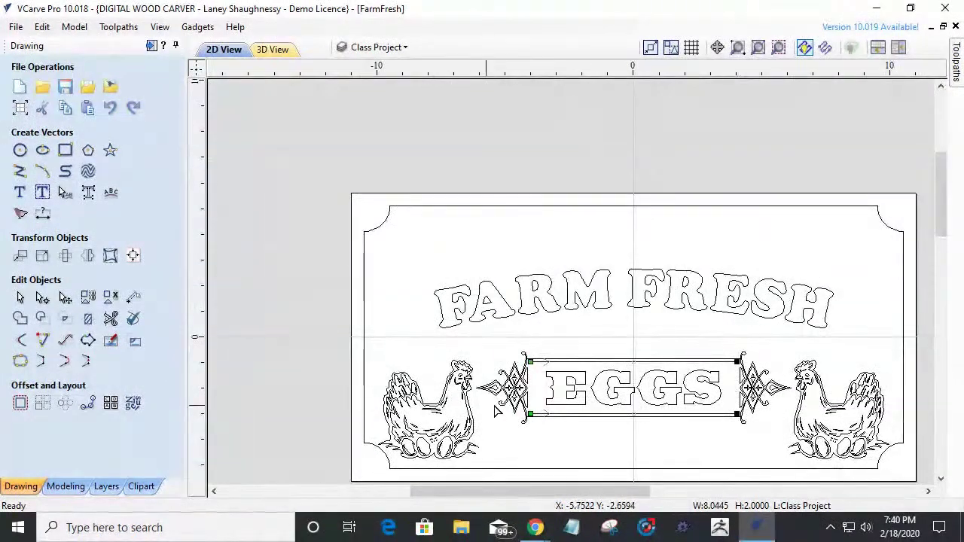
scroll(531, 381, "up", 10)
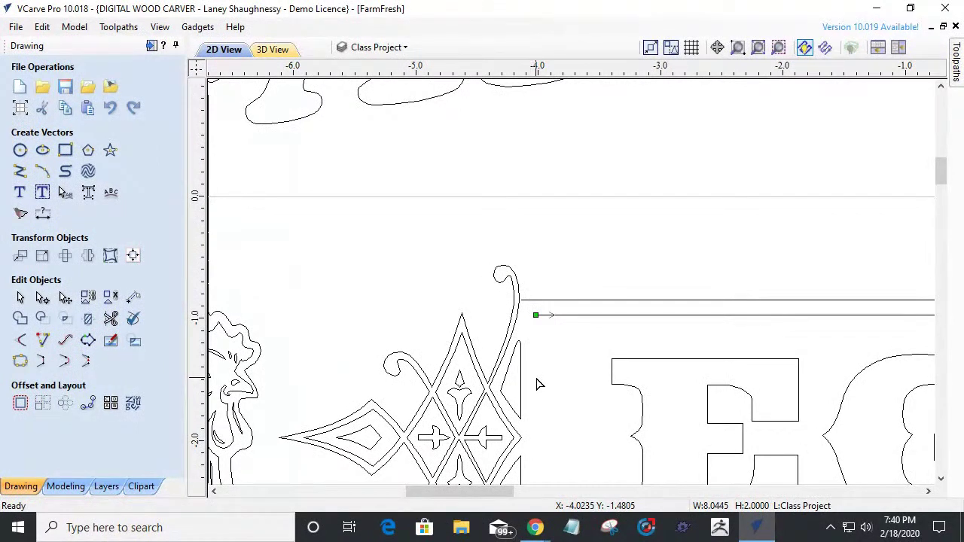
left_click(536, 384)
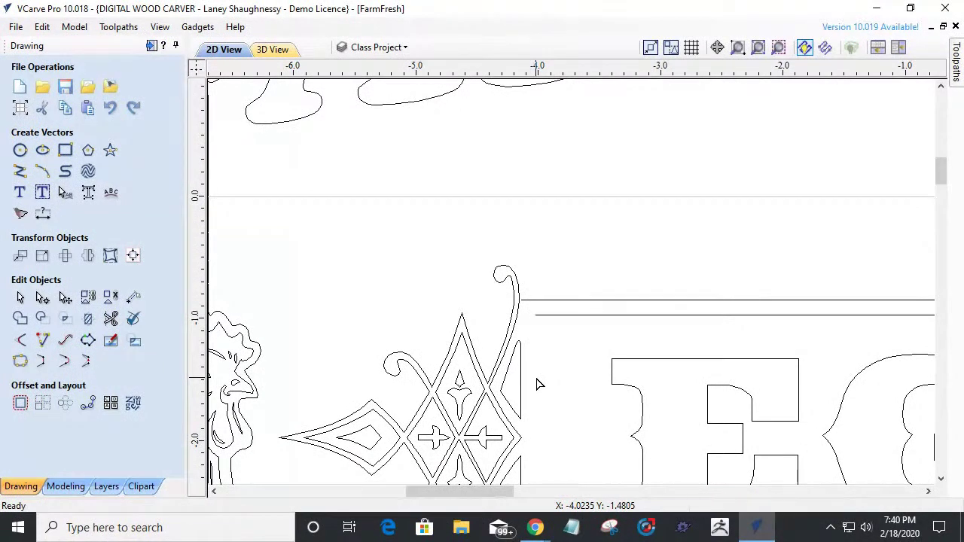
left_click(546, 316)
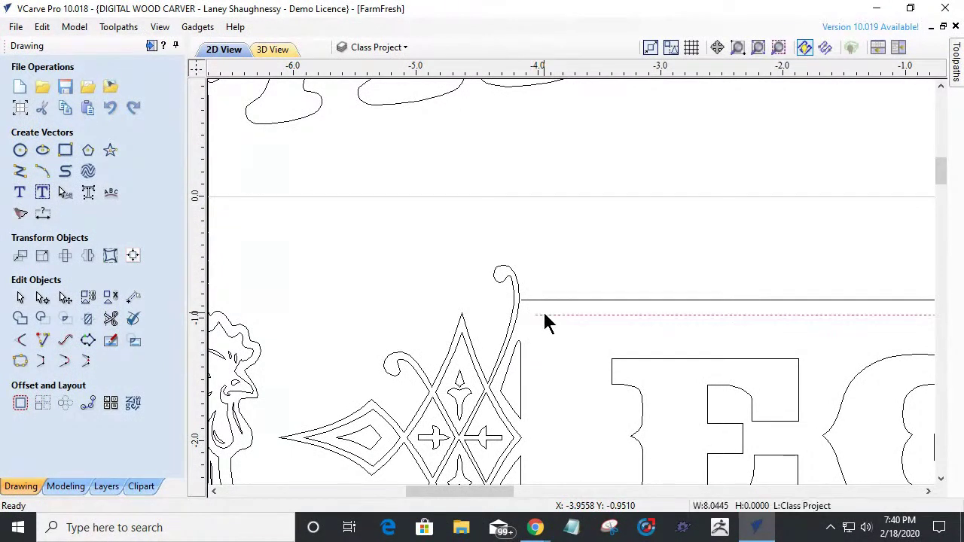
key("n")
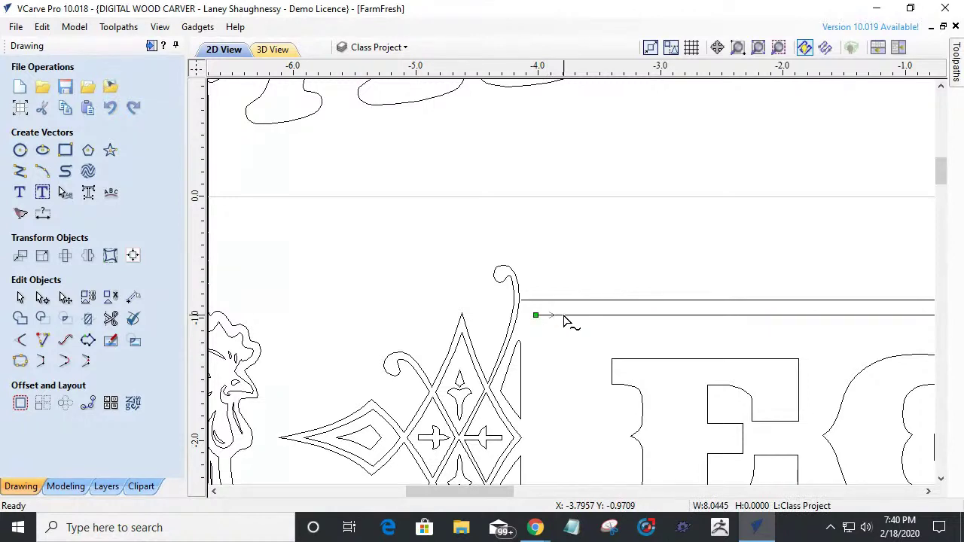
right_click(565, 320)
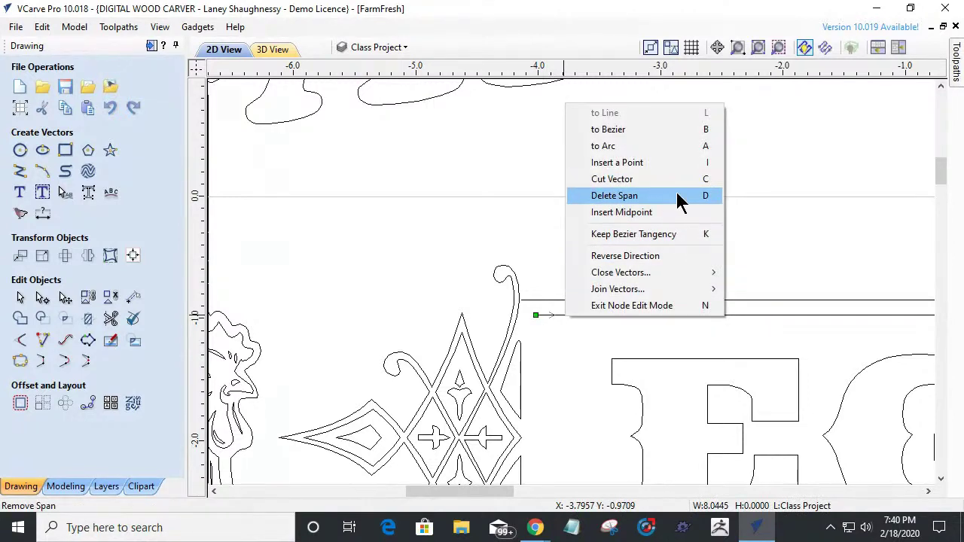
left_click(575, 373)
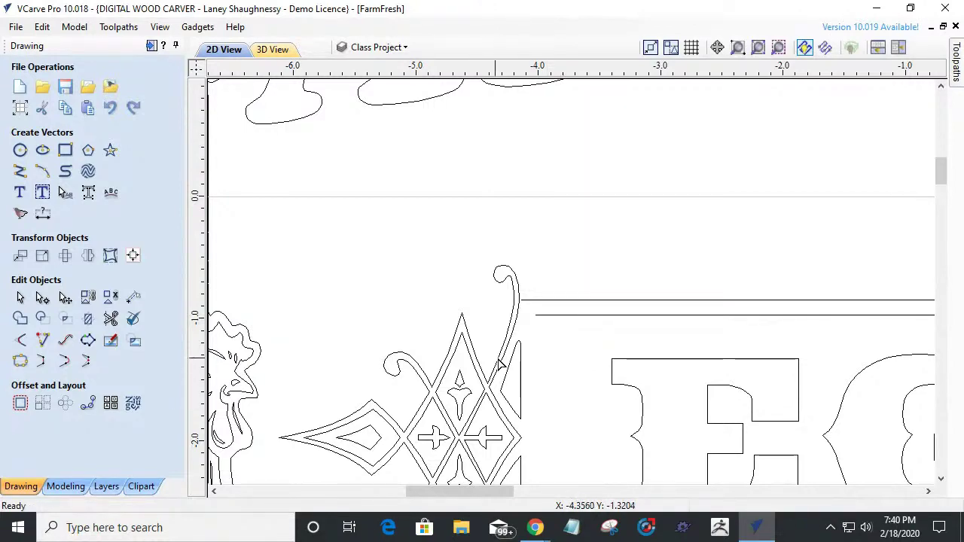
Try to extend the top line of the outer EGGS border to the left ornament's upper scroll with Extend Vectors.
scroll(493, 354, "down", 5)
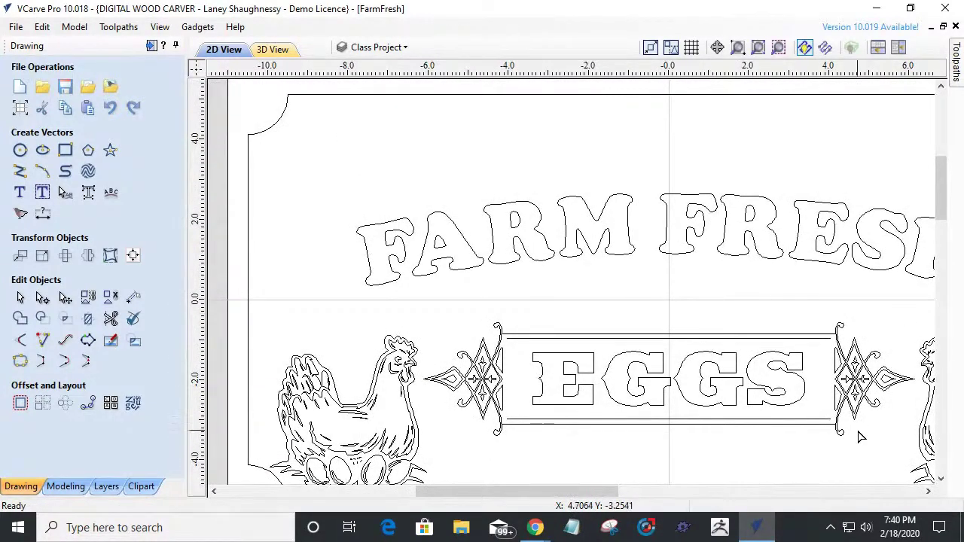
scroll(447, 435, "up", 4)
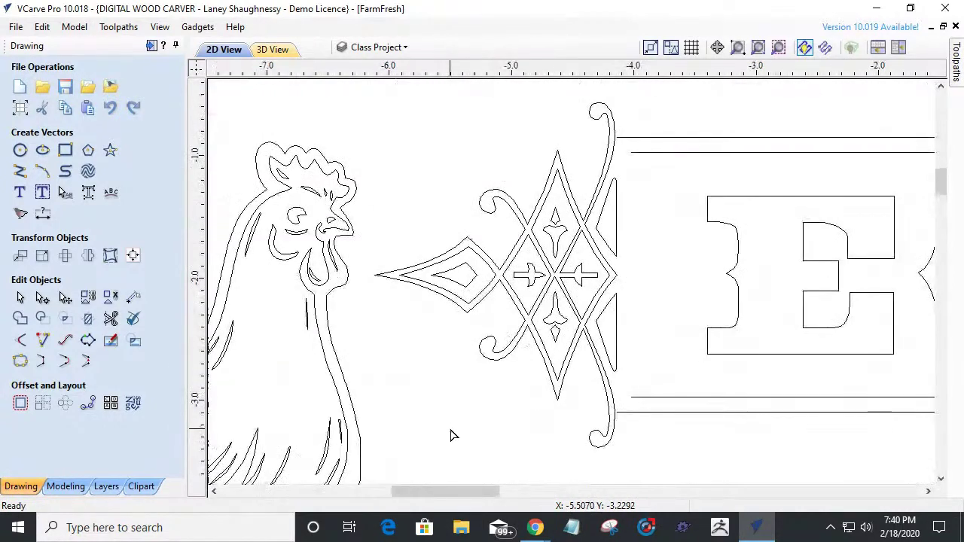
scroll(628, 124, "up", 3)
scroll(628, 128, "up", 1)
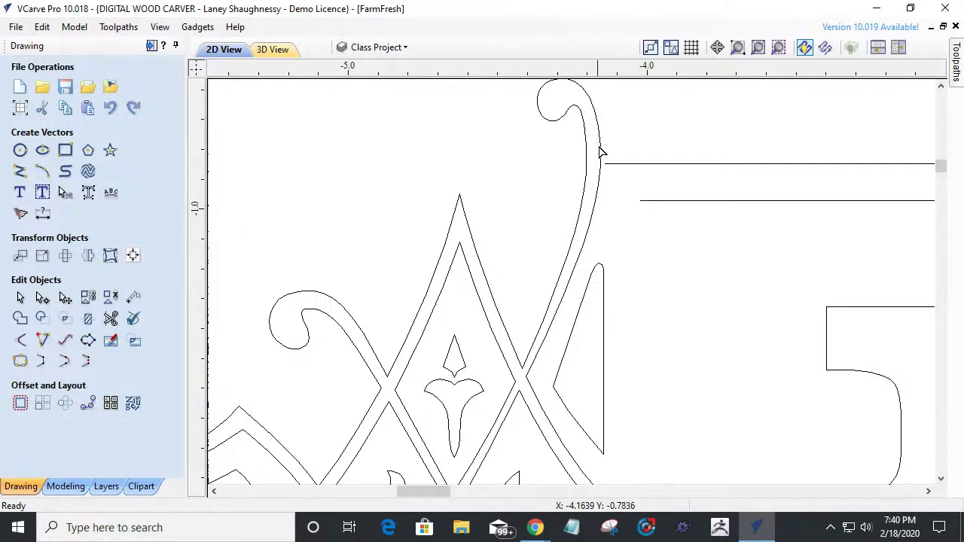
scroll(600, 150, "up", 2)
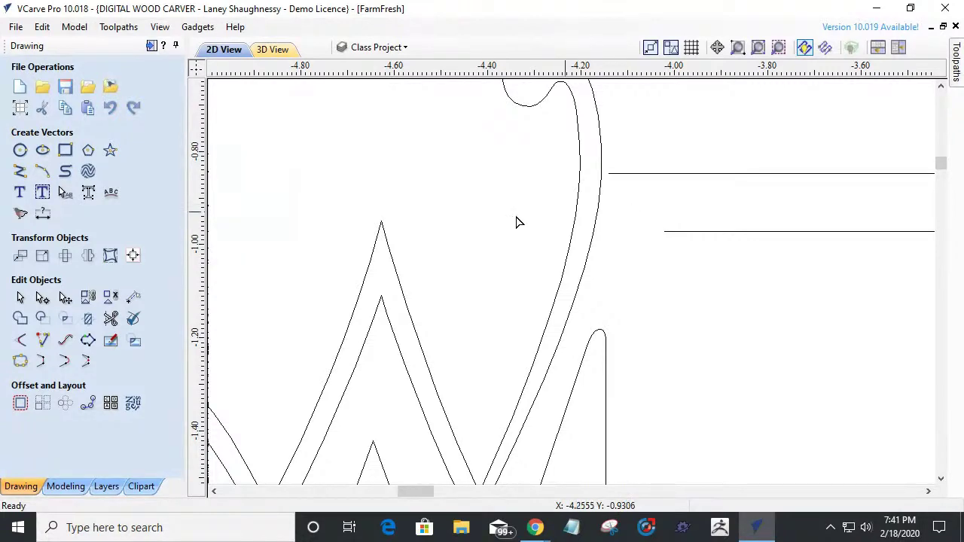
left_click(41, 344)
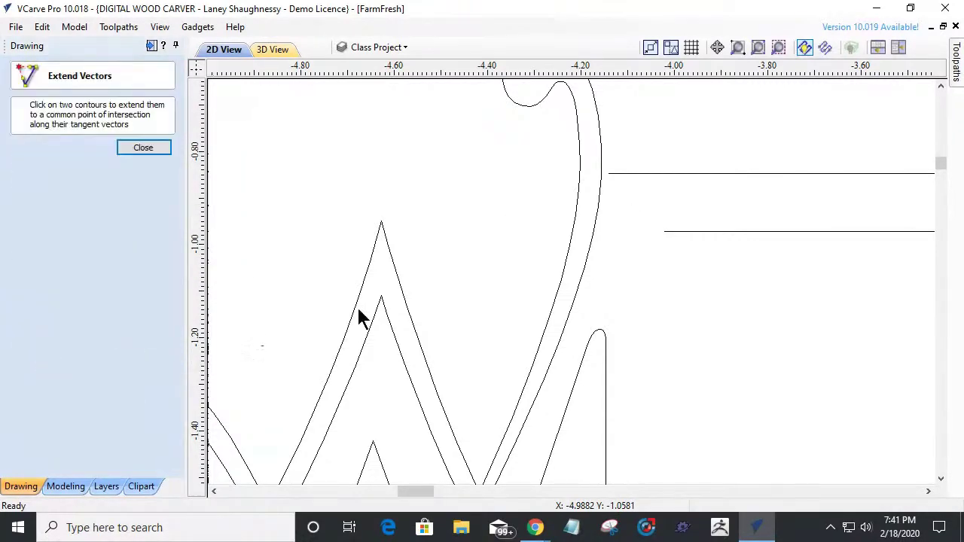
left_click(621, 174)
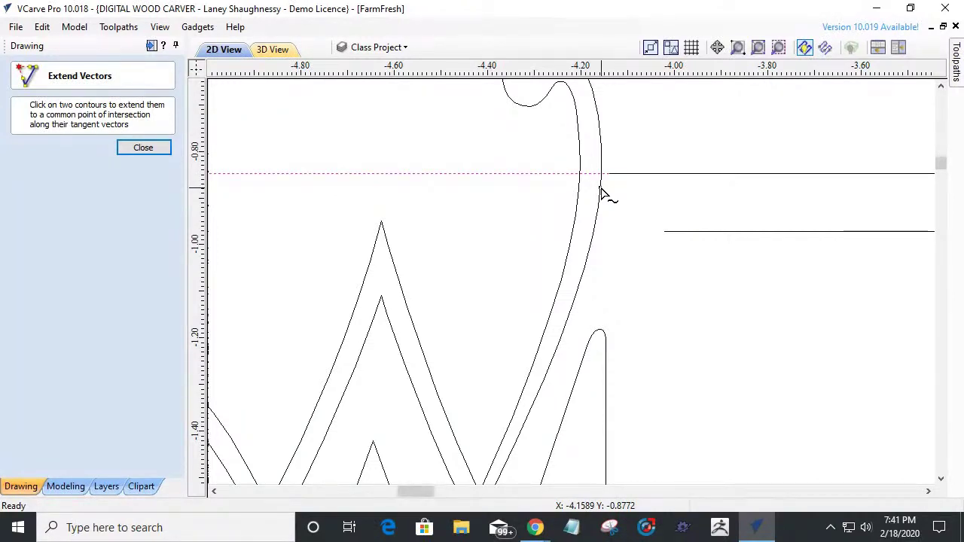
scroll(602, 192, "up", 4)
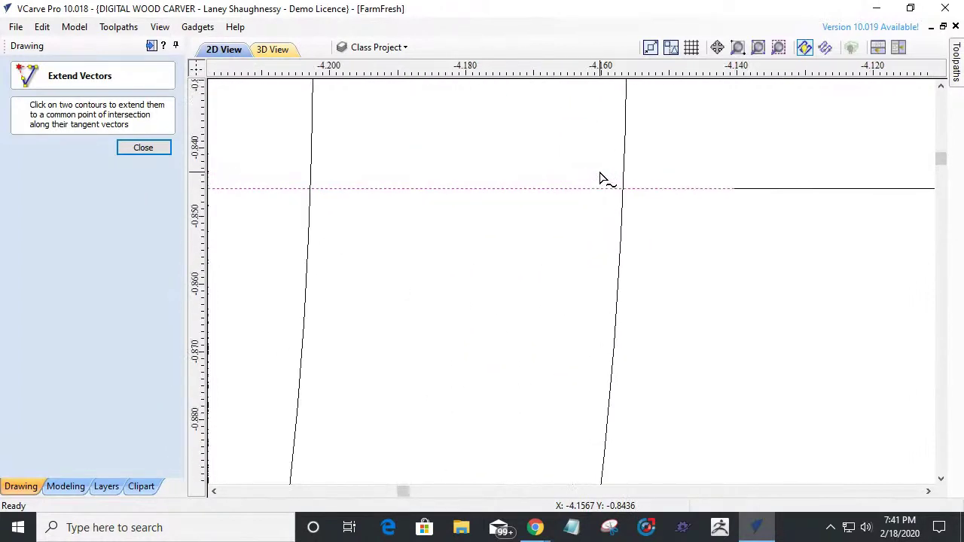
scroll(601, 179, "up", 3)
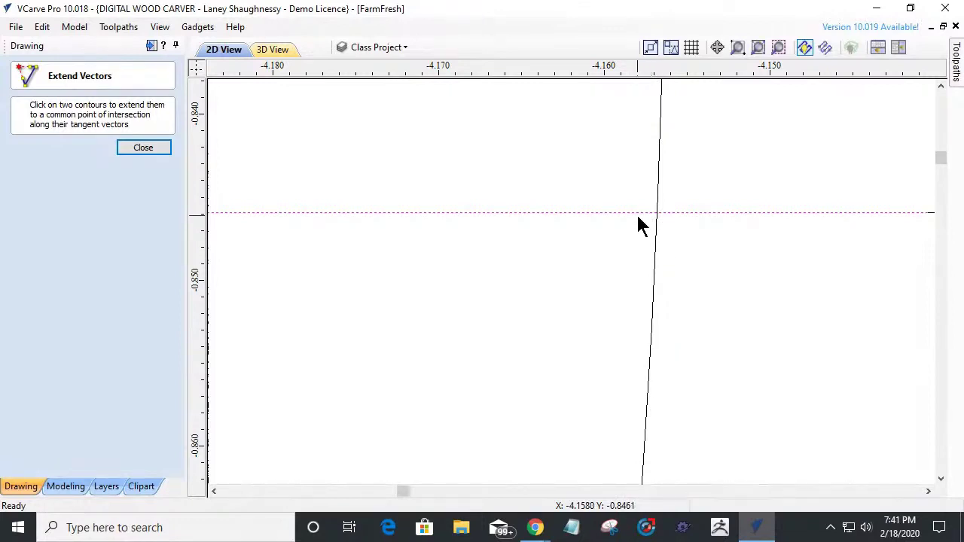
scroll(635, 212, "down", 7)
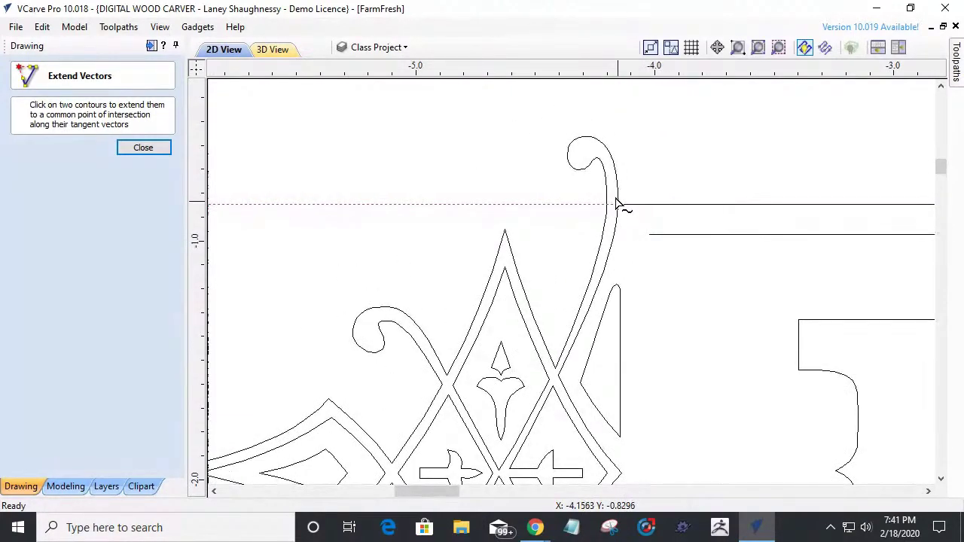
scroll(502, 344, "down", 3)
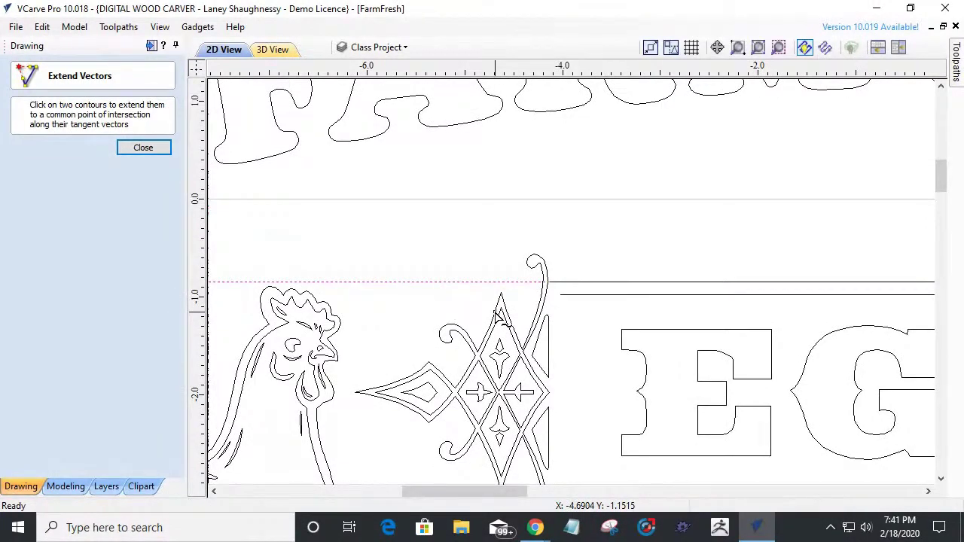
left_click(126, 149)
Ungroup the left and the right side ornament of the EGGS border.
left_click(505, 309)
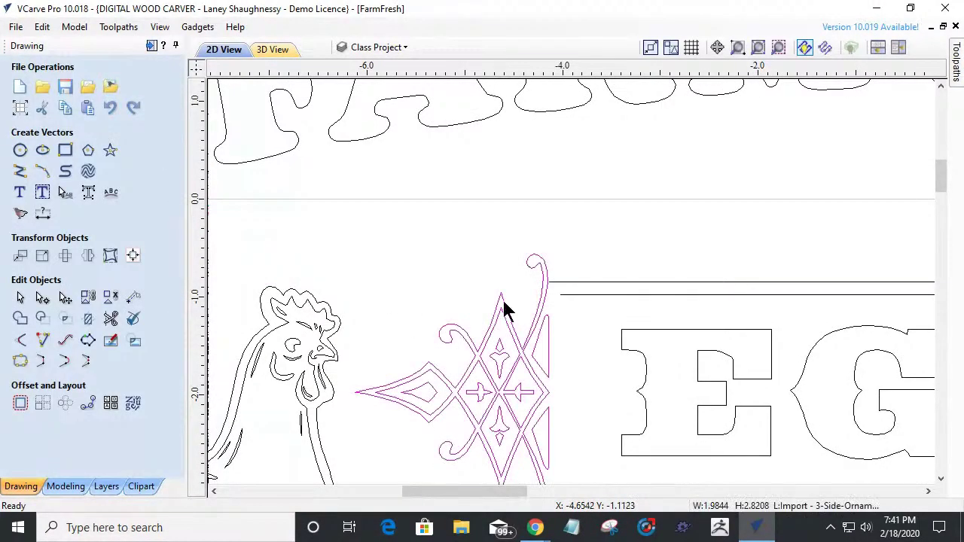
scroll(519, 327, "down", 3)
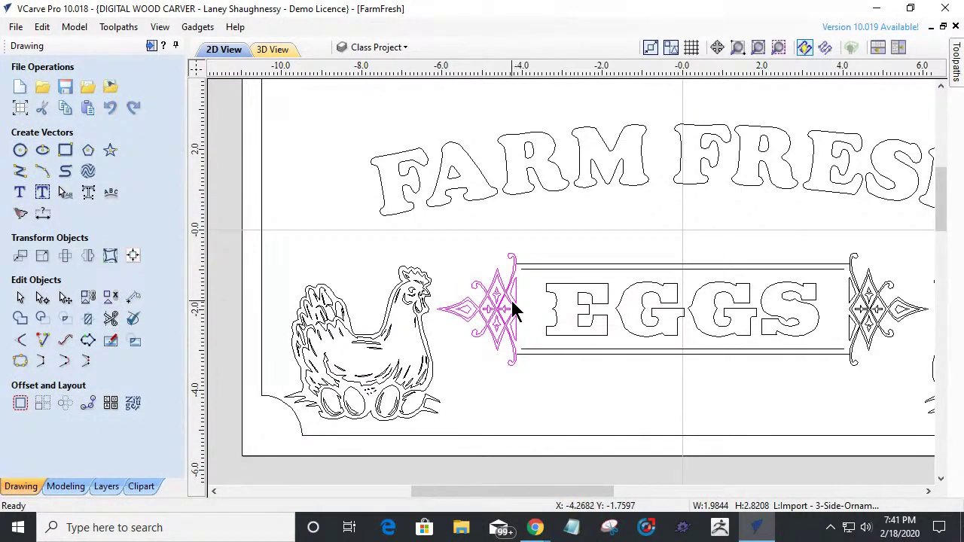
left_click(112, 299)
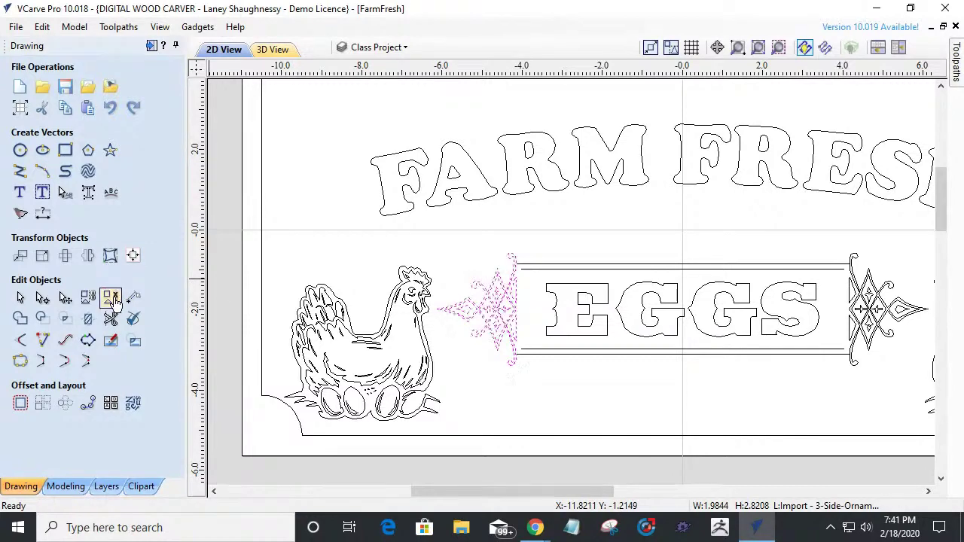
left_click(866, 290)
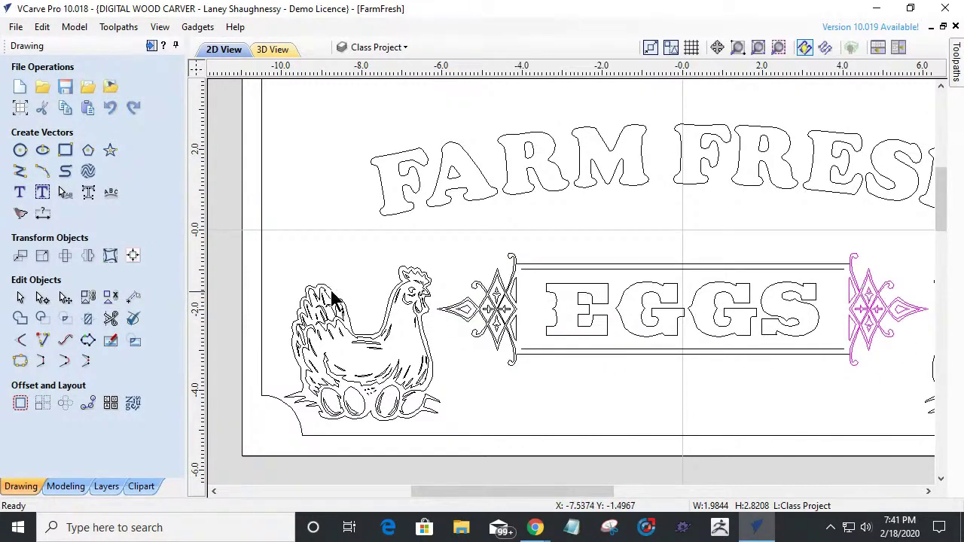
left_click(111, 298)
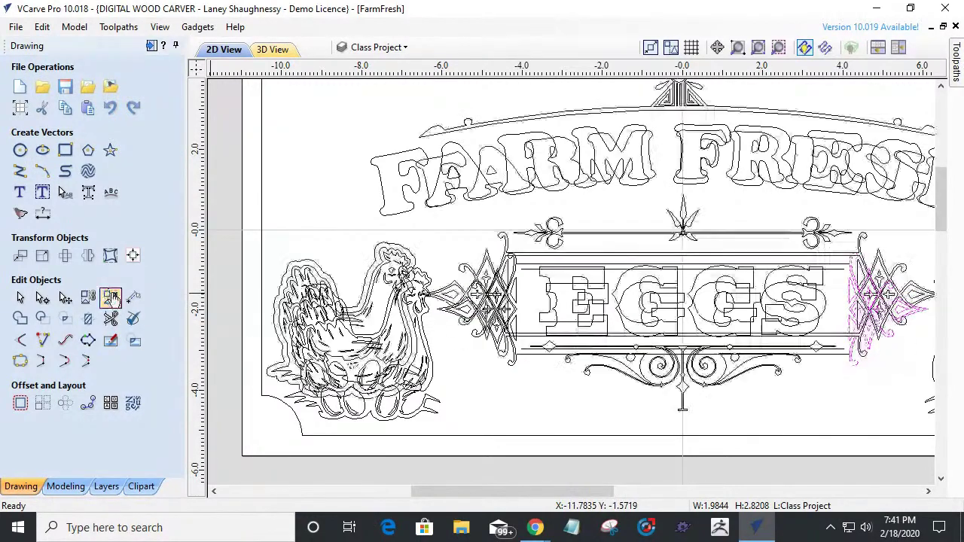
left_click(607, 352)
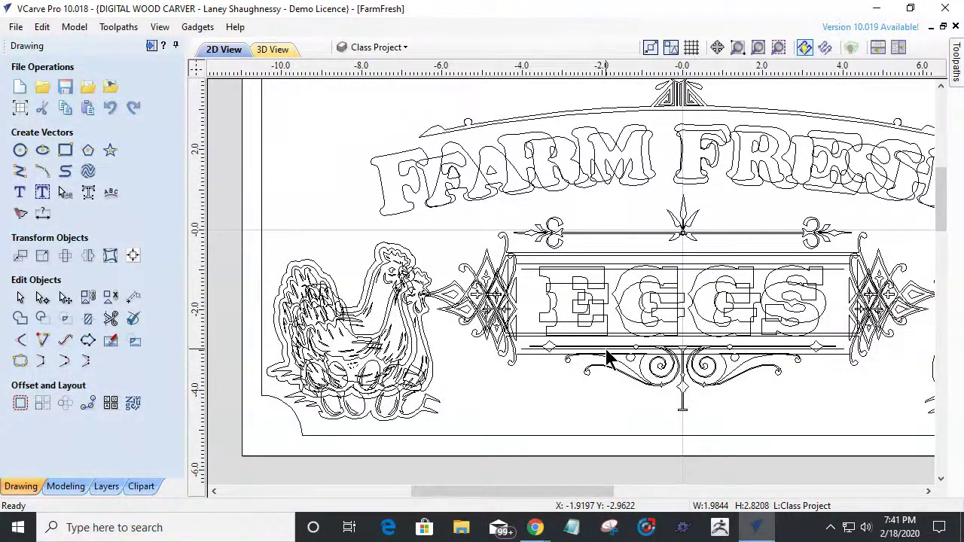
Hide the two imported 3-Side-Ornament layers, keeping only the Class Project layer visible.
left_click(389, 47)
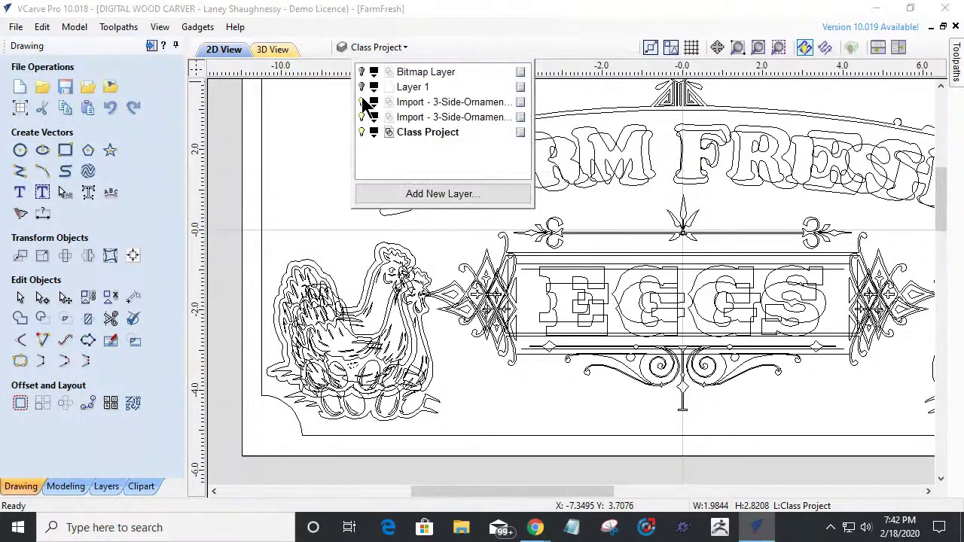
left_click(361, 117)
left_click(361, 102)
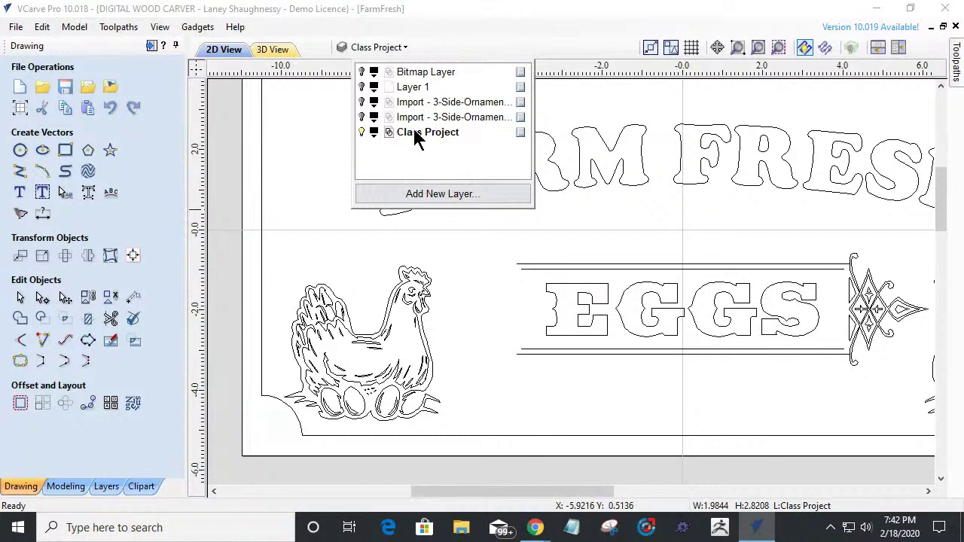
left_click(603, 399)
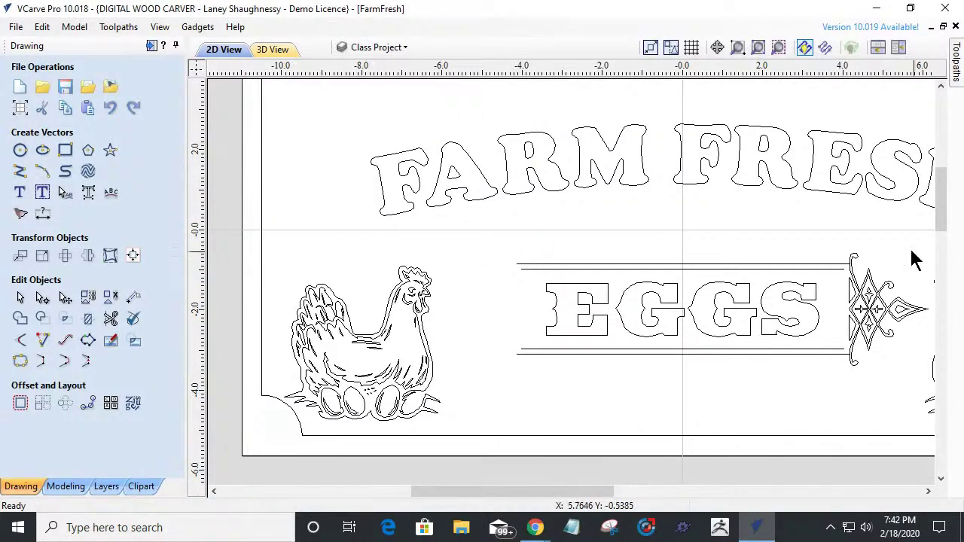
Create a horizontally flipped copy of the right side ornament about the job center for the left end of the EGGS border.
left_click(864, 286)
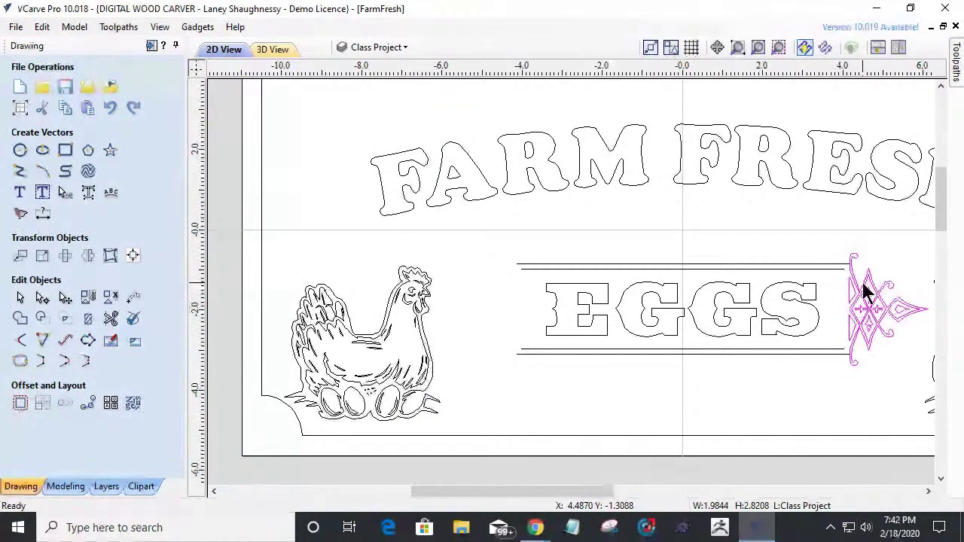
left_click(87, 256)
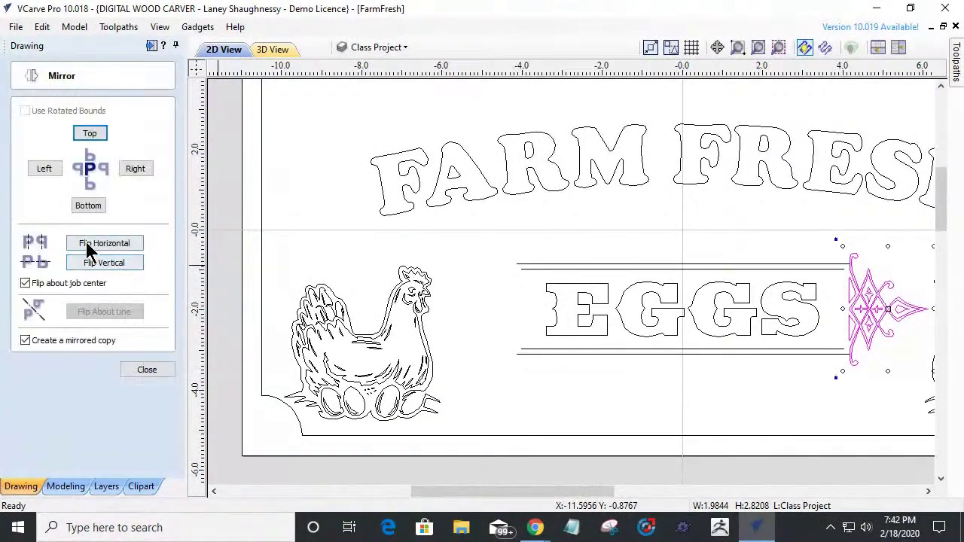
left_click(87, 245)
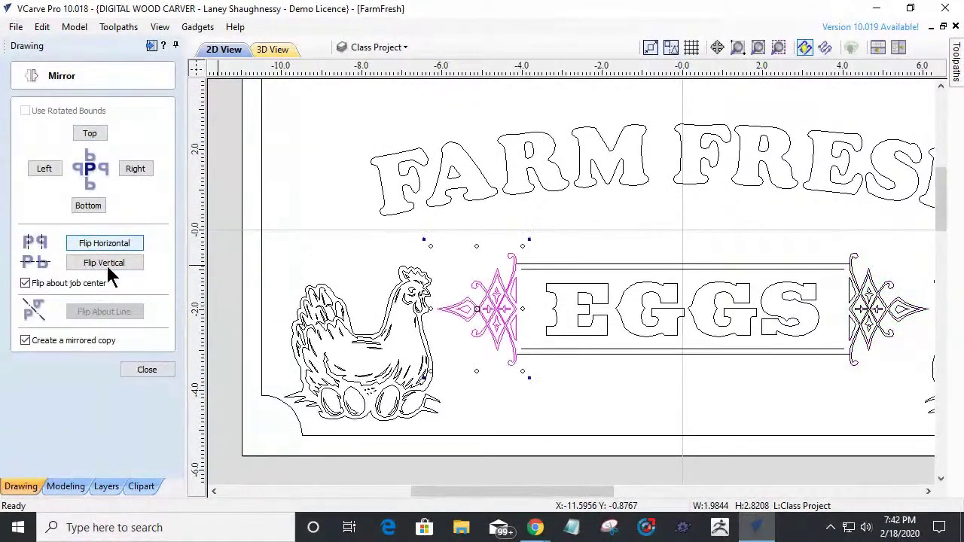
left_click(149, 369)
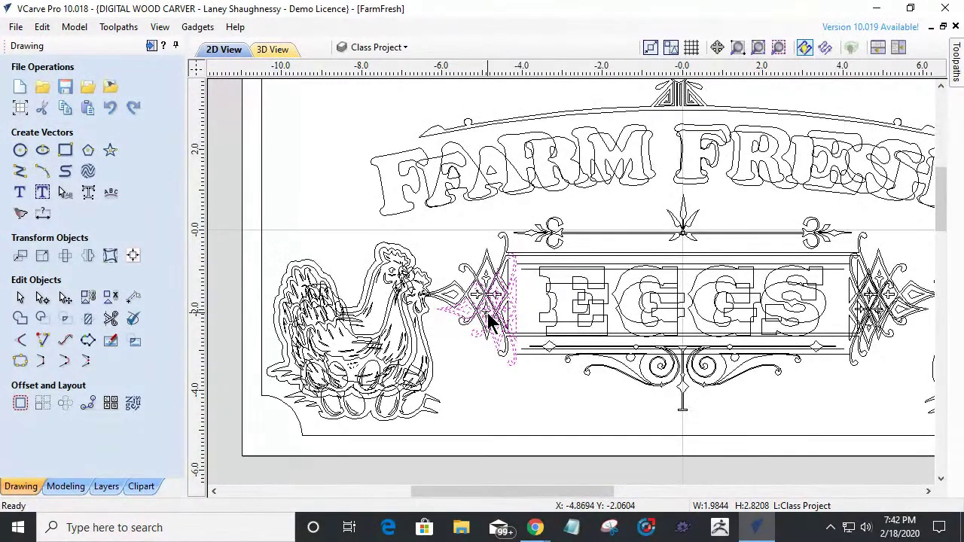
Hide the imported 3-Side-Ornaments layer, keeping Class Project active, and select the left side ornament of the EGGS border.
left_click(390, 50)
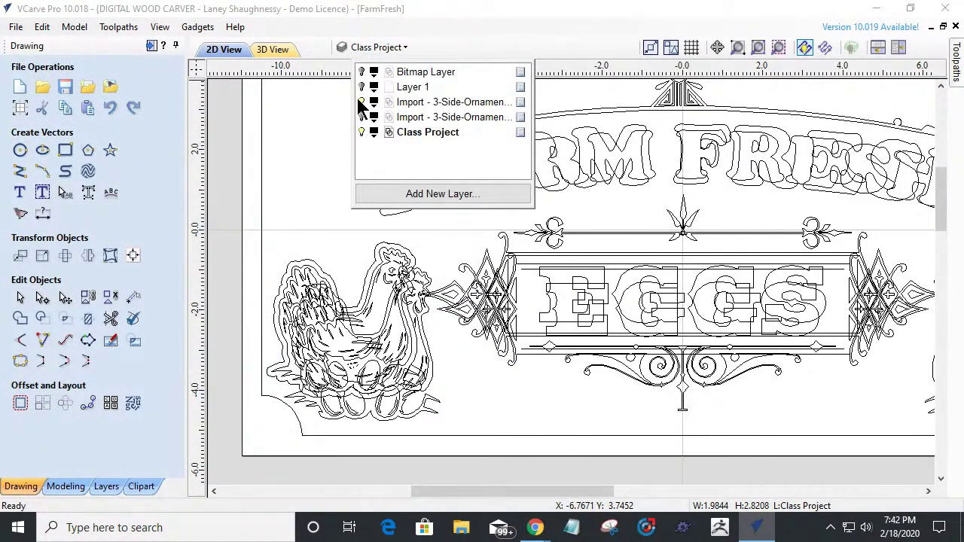
left_click(362, 103)
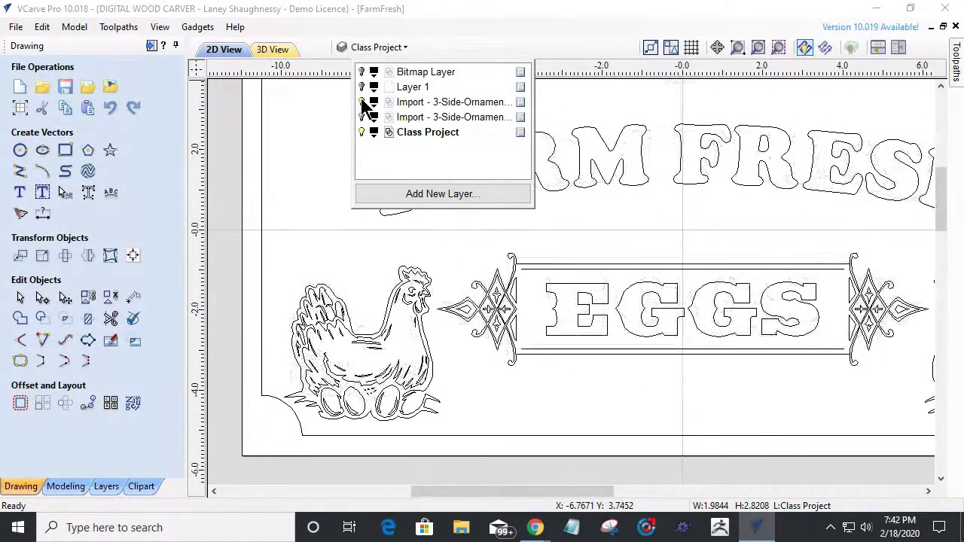
left_click(486, 311)
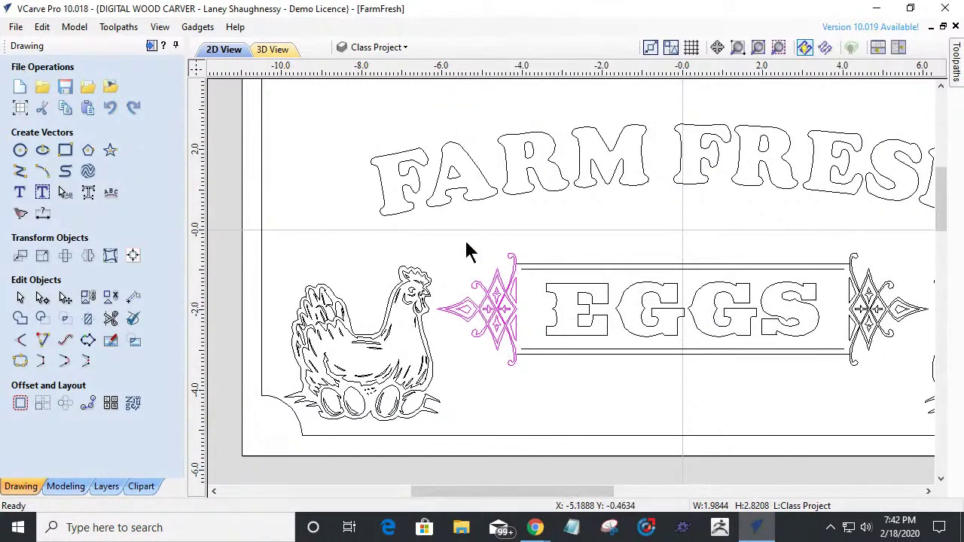
left_click(402, 50)
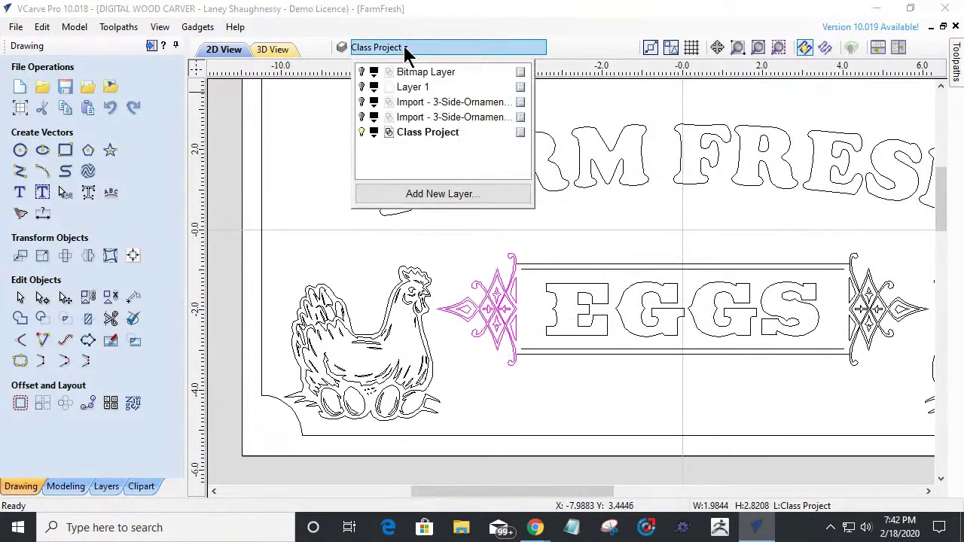
double_click(413, 134)
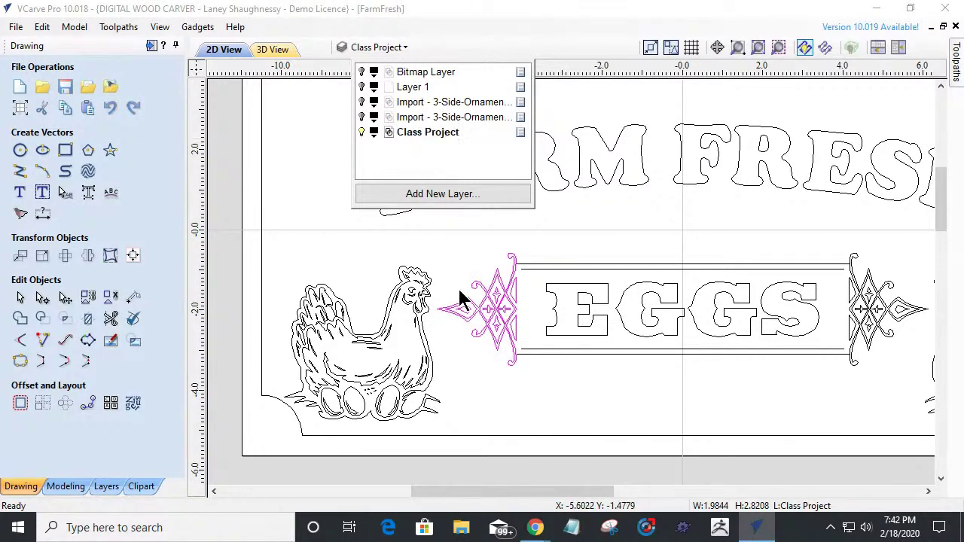
left_click(479, 314)
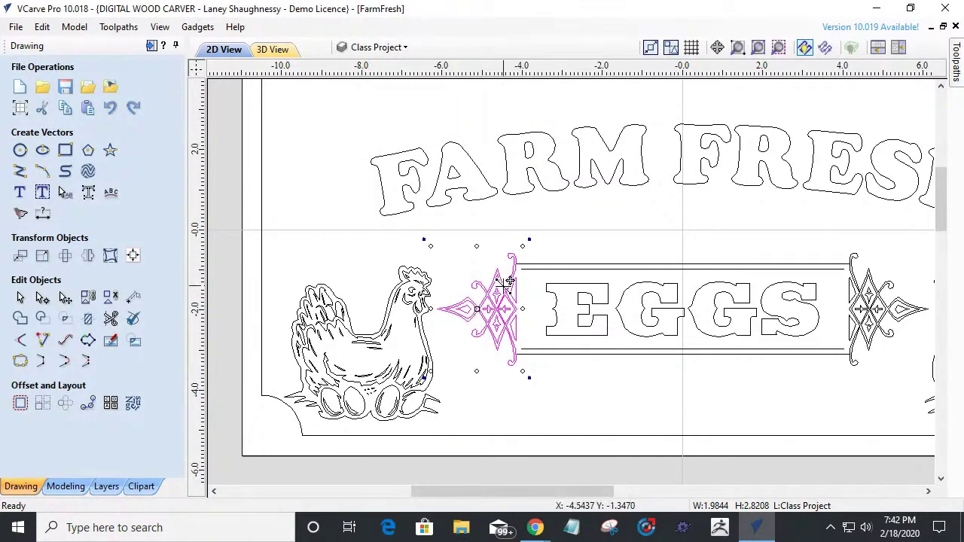
Assign the left side ornament of the EGGS border to the Class Project layer.
left_click(386, 47)
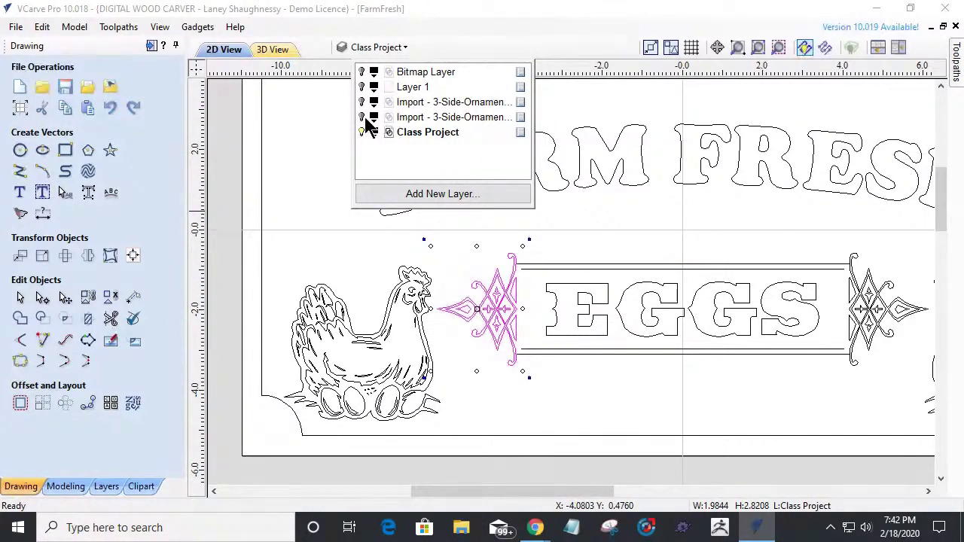
left_click(456, 254)
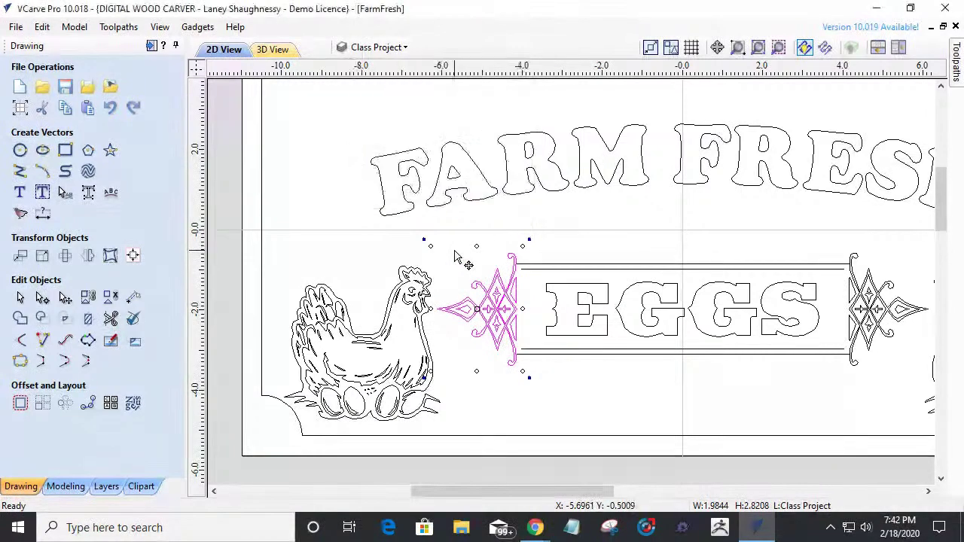
left_click(487, 315)
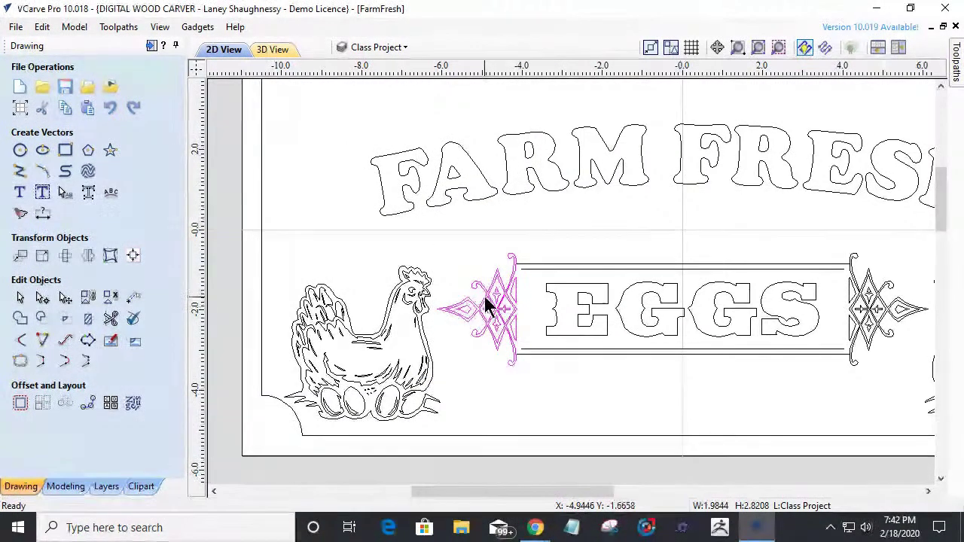
right_click(487, 299)
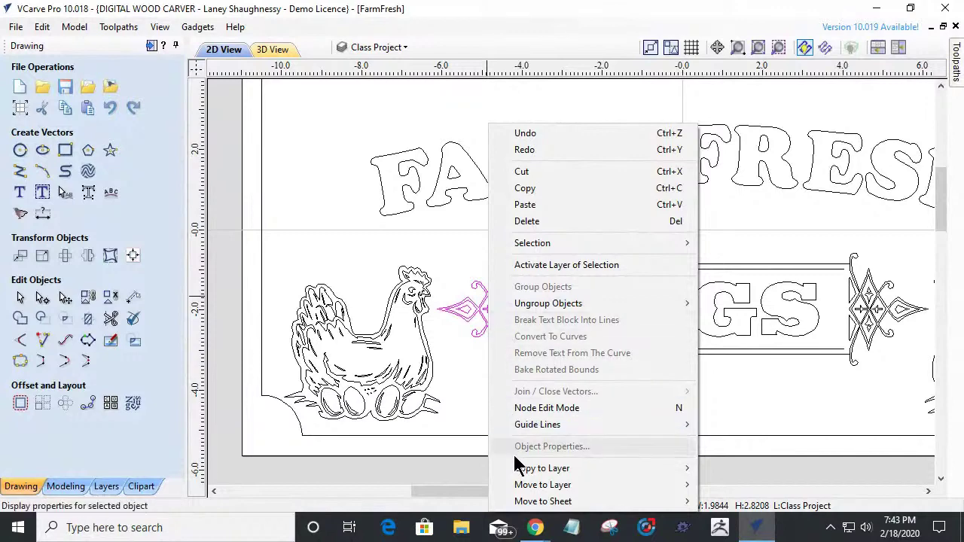
mouse_move(542, 485)
left_click(742, 461)
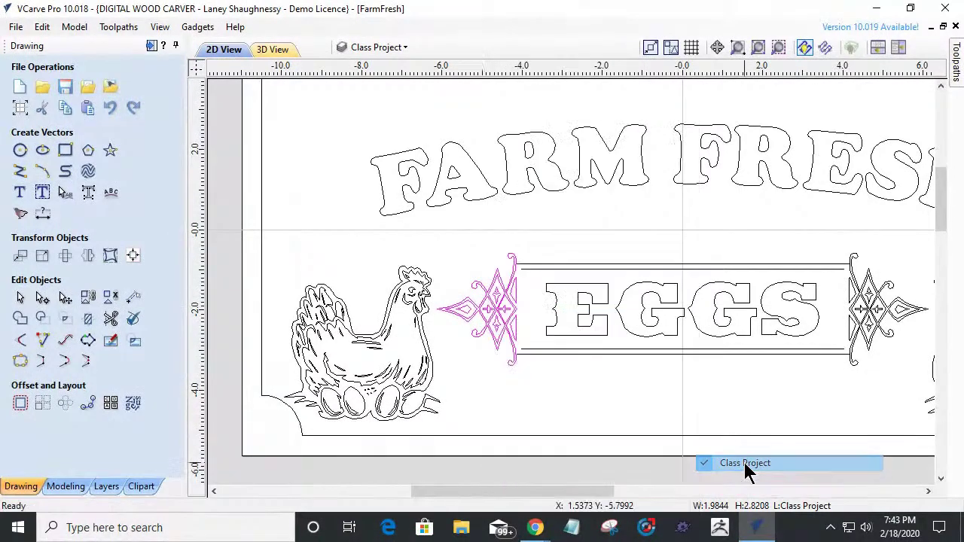
Assign the right side ornament of the EGGS border to the Class Project layer.
left_click(868, 302)
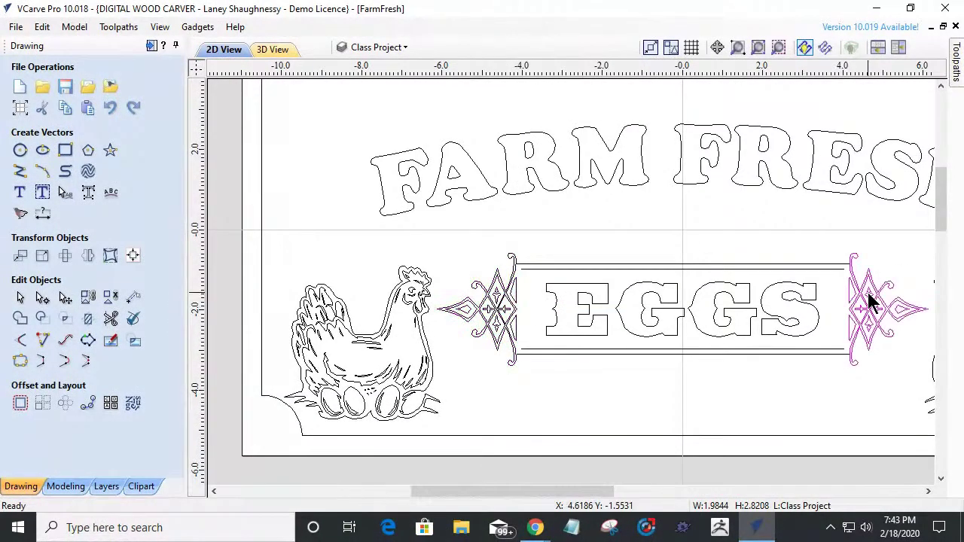
right_click(870, 300)
mouse_move(800, 485)
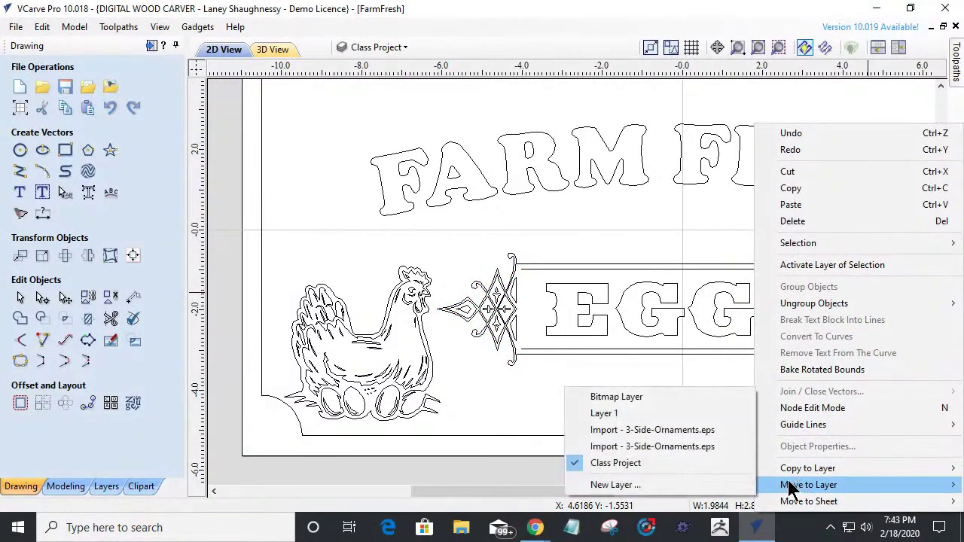
left_click(645, 455)
Ungroup the left side ornament onto the group's layer.
left_click(493, 308)
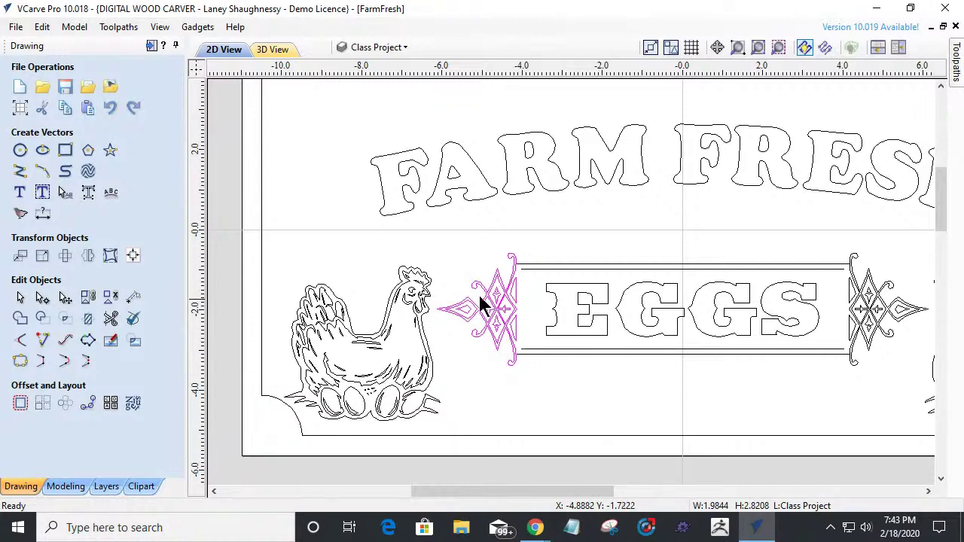
scroll(479, 303, "up", 2)
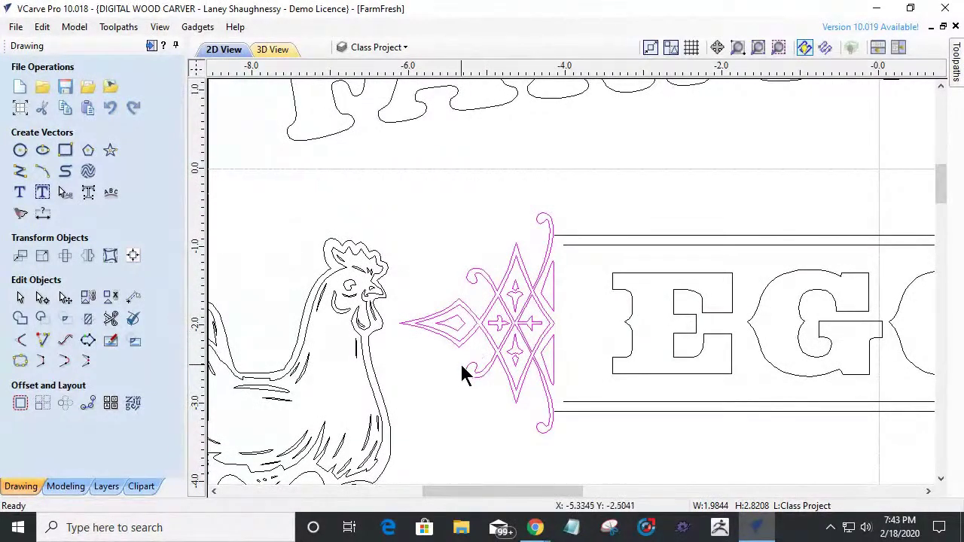
scroll(459, 376, "up", 1)
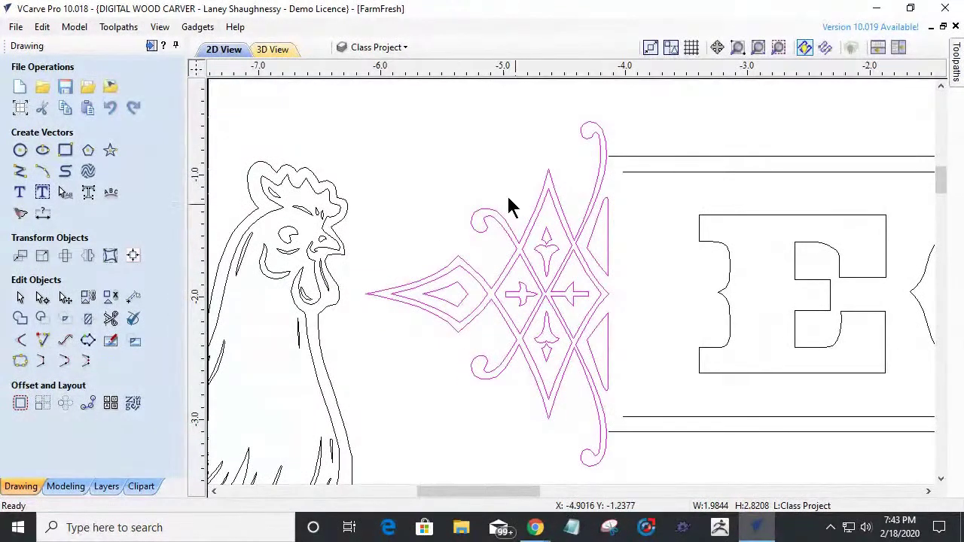
right_click(554, 313)
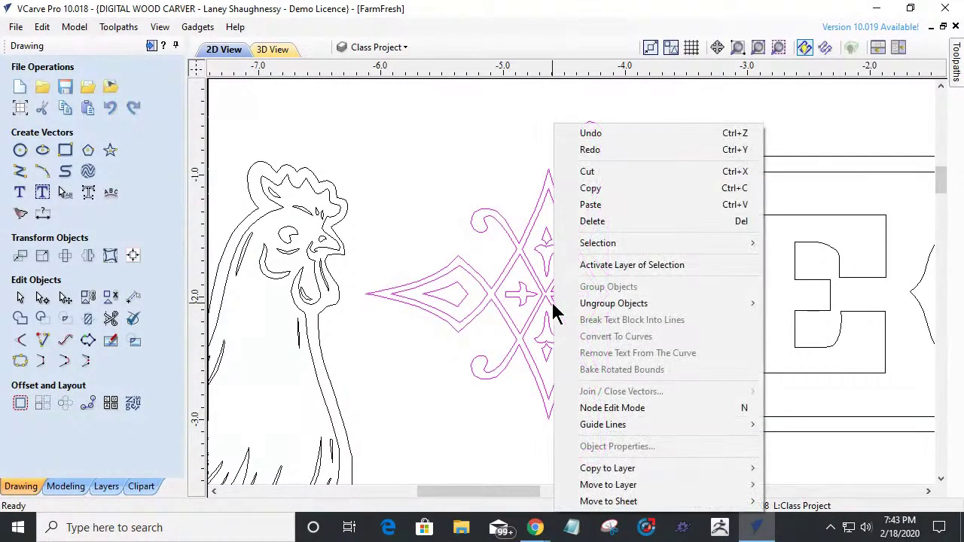
mouse_move(587, 312)
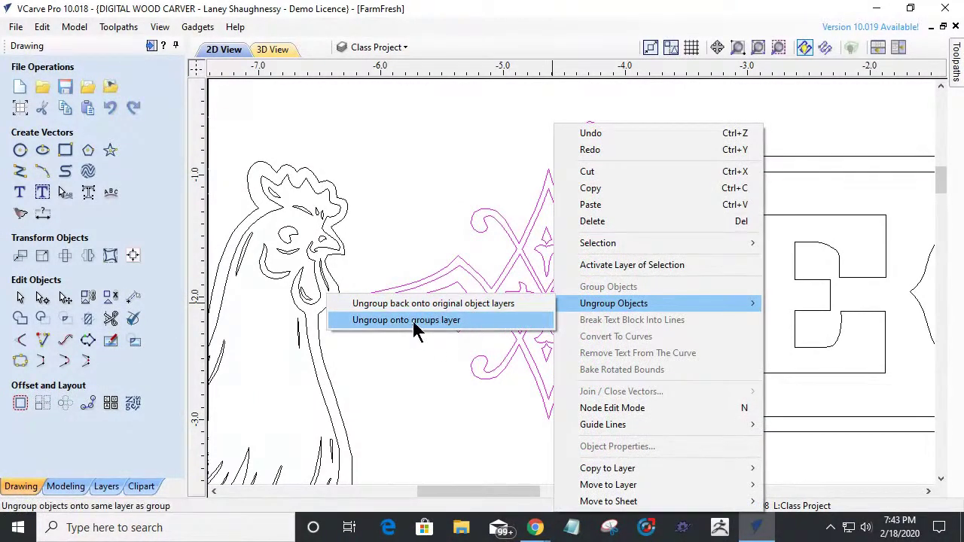
left_click(446, 322)
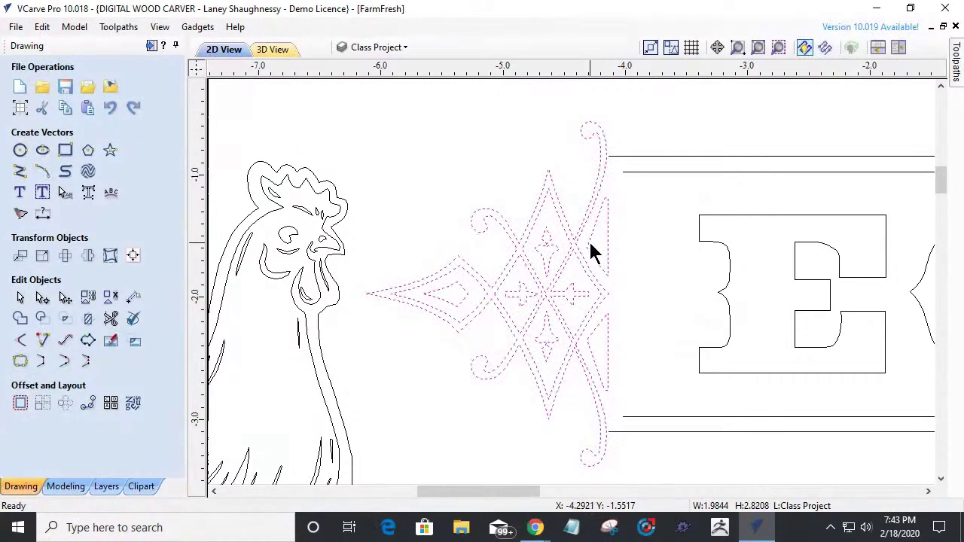
Try to ungroup the right side ornament of the EGGS border with the Ungroup tool.
scroll(586, 231, "down", 4)
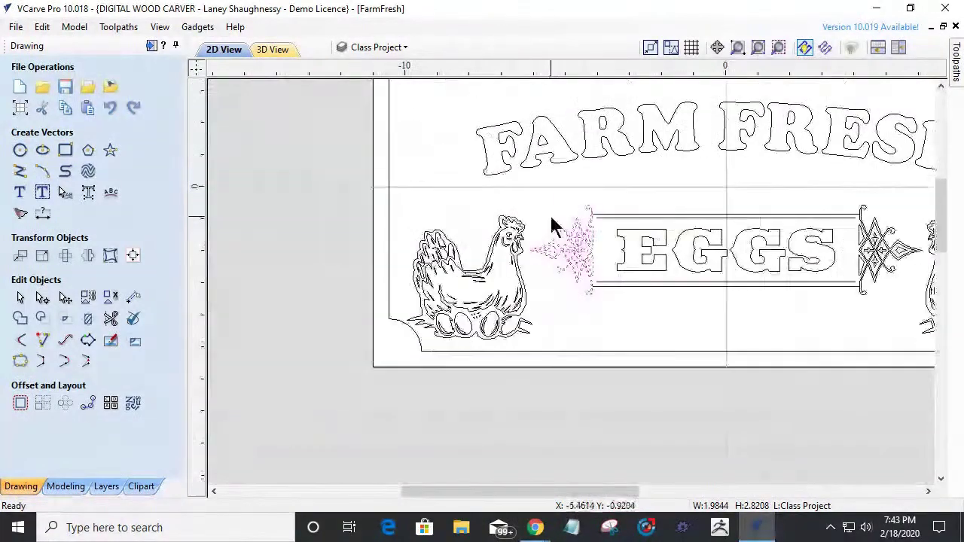
left_click(864, 256)
scroll(897, 252, "up", 3)
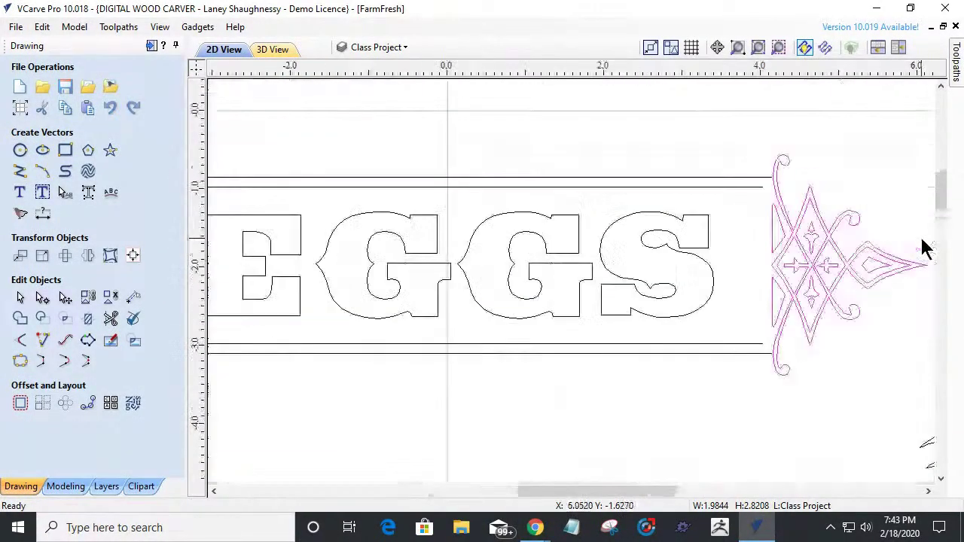
left_click(110, 297)
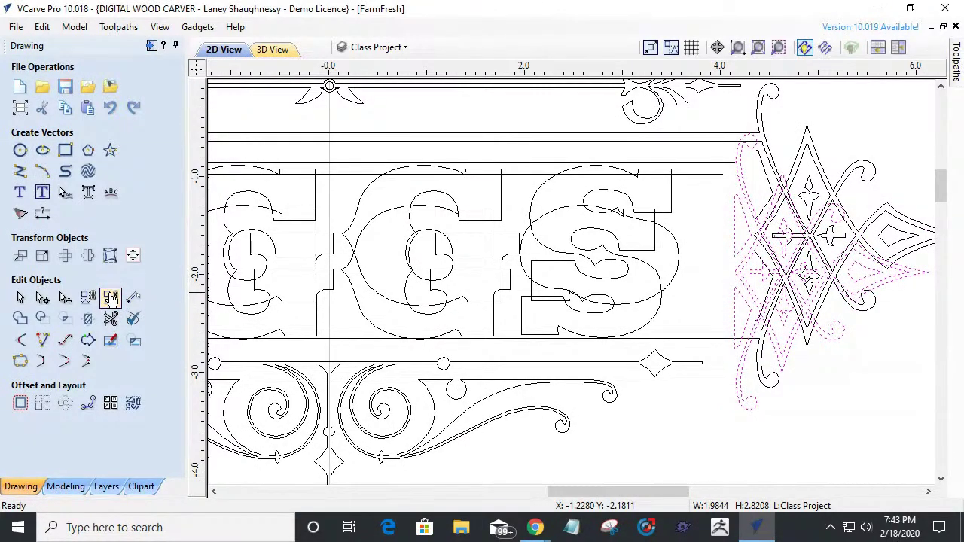
left_click(504, 289)
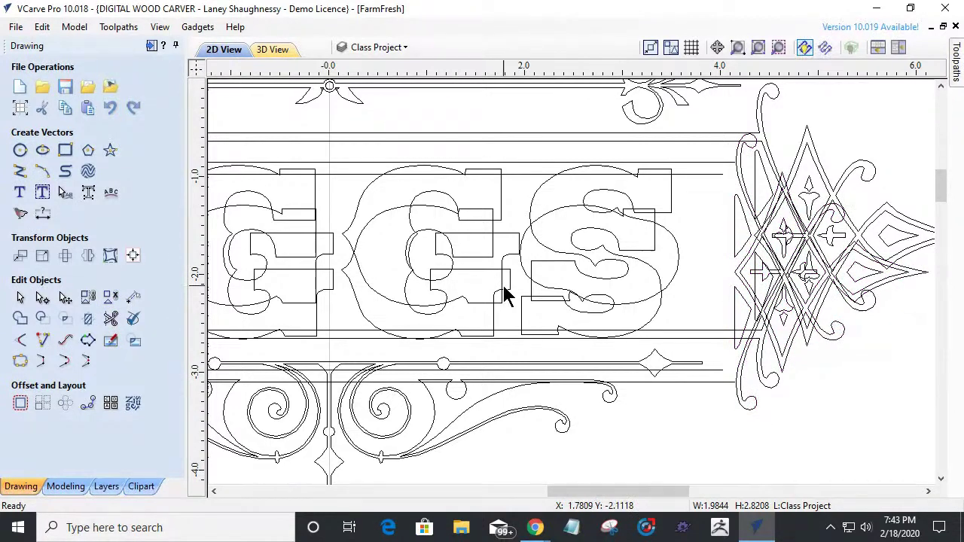
Hide the reappeared 3-Side-Ornaments import layer and select the right side ornament of the EGGS border.
left_click(401, 47)
left_click(362, 101)
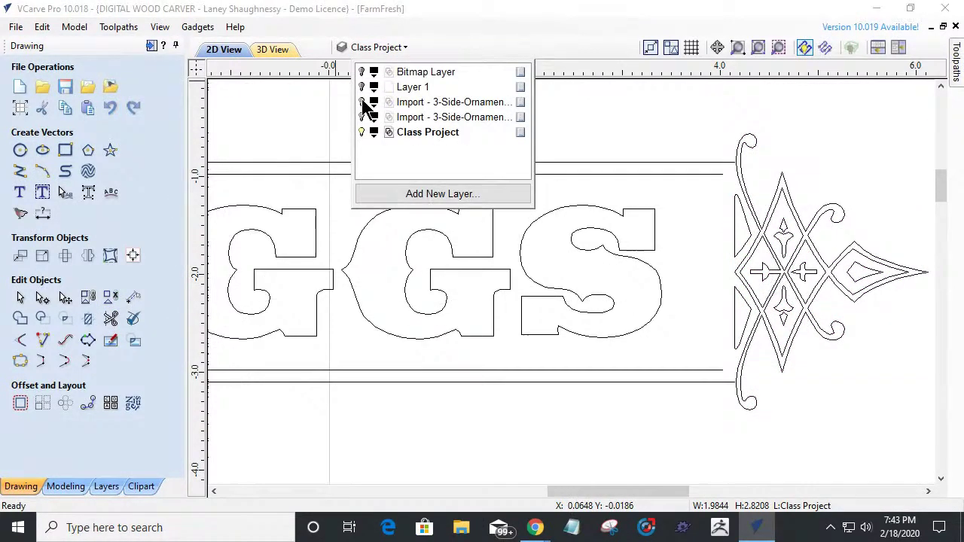
left_click(772, 273)
left_click(777, 269)
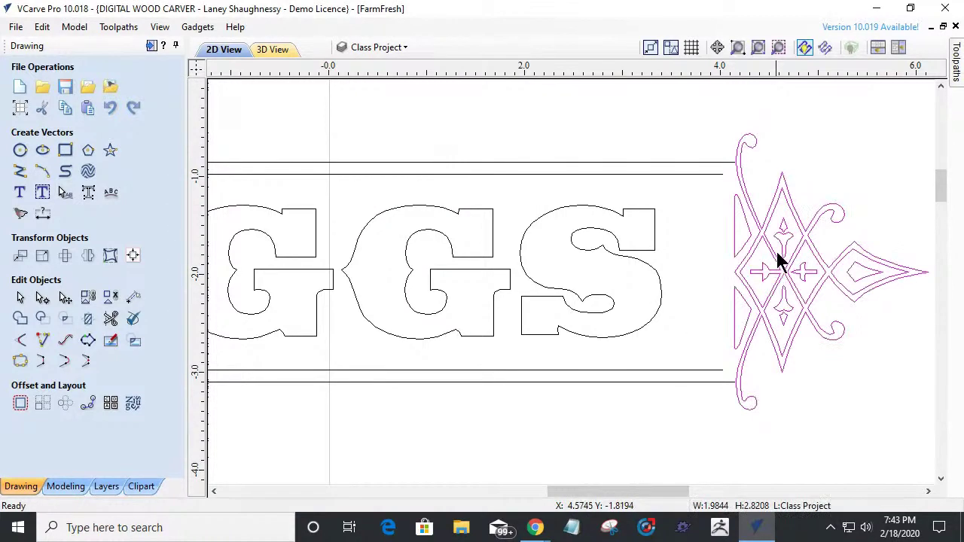
Ungroup the ornament beside the S of EGGS onto the group's layer.
right_click(784, 258)
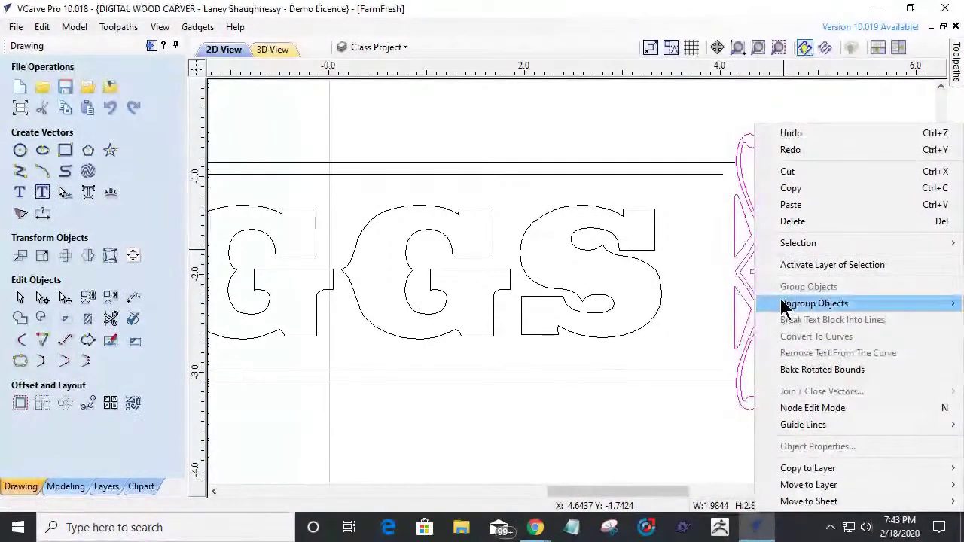
mouse_move(785, 305)
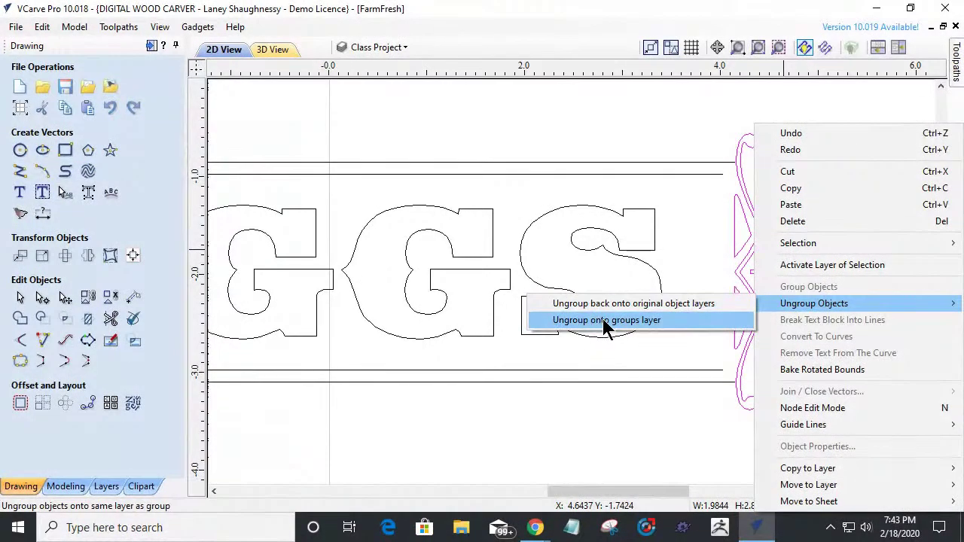
left_click(653, 322)
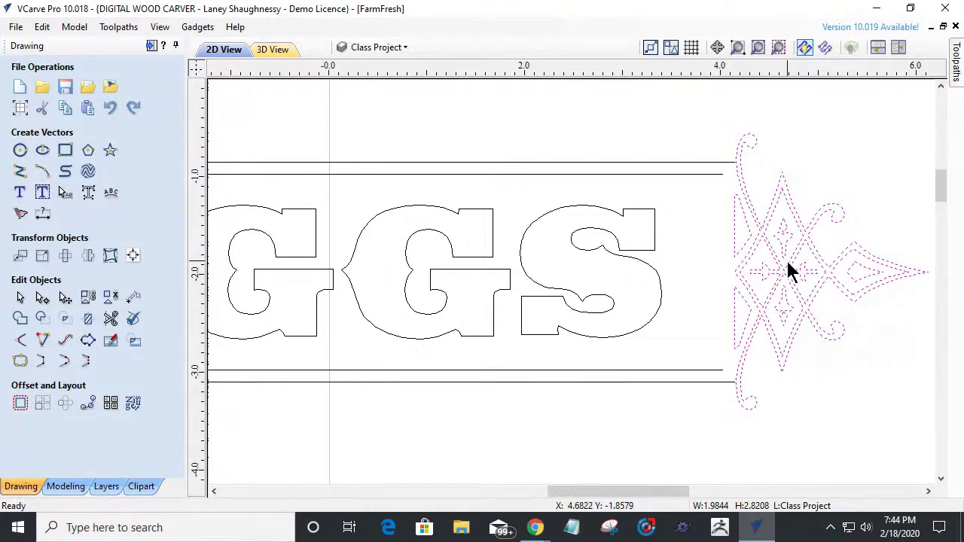
Extend both upper frame lines above EGGS to meet the inner edge of the upper scroll on the left ornament.
scroll(788, 271, "down", 3)
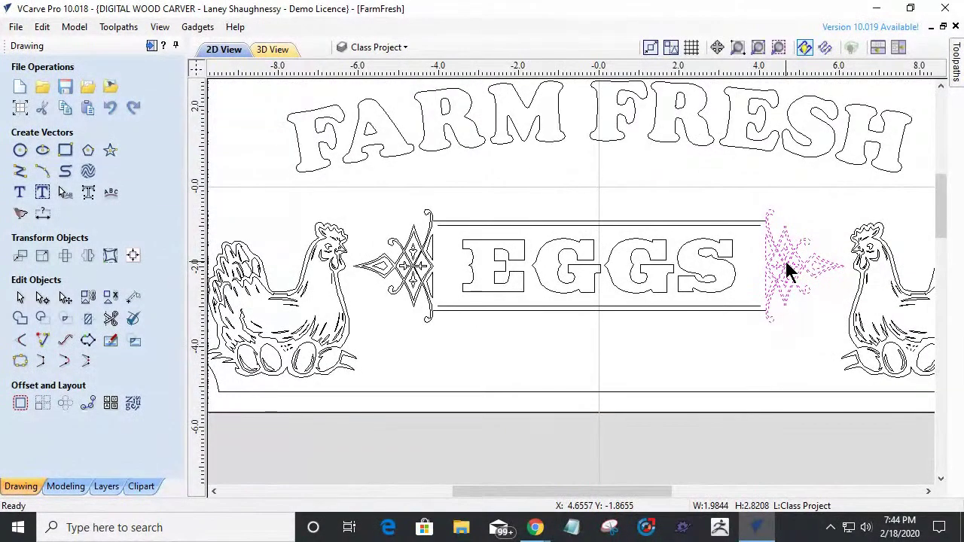
scroll(787, 269, "down", 1)
scroll(803, 288, "up", 4)
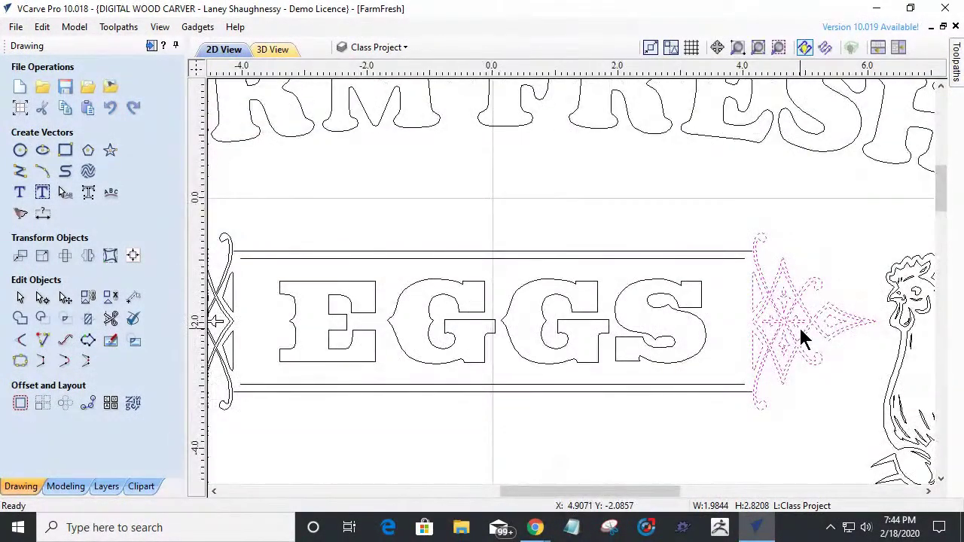
scroll(798, 325, "down", 2)
left_click(308, 331)
scroll(307, 324, "up", 3)
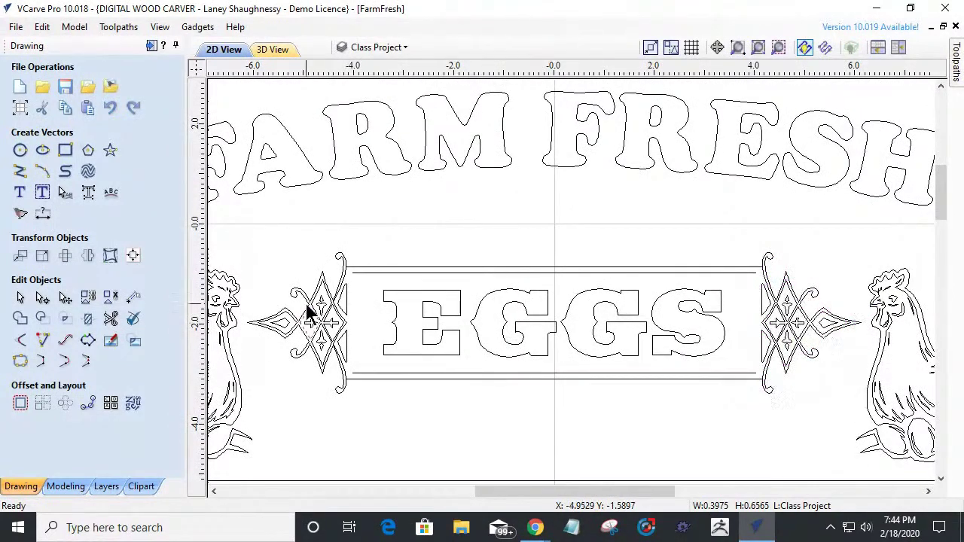
left_click(336, 301)
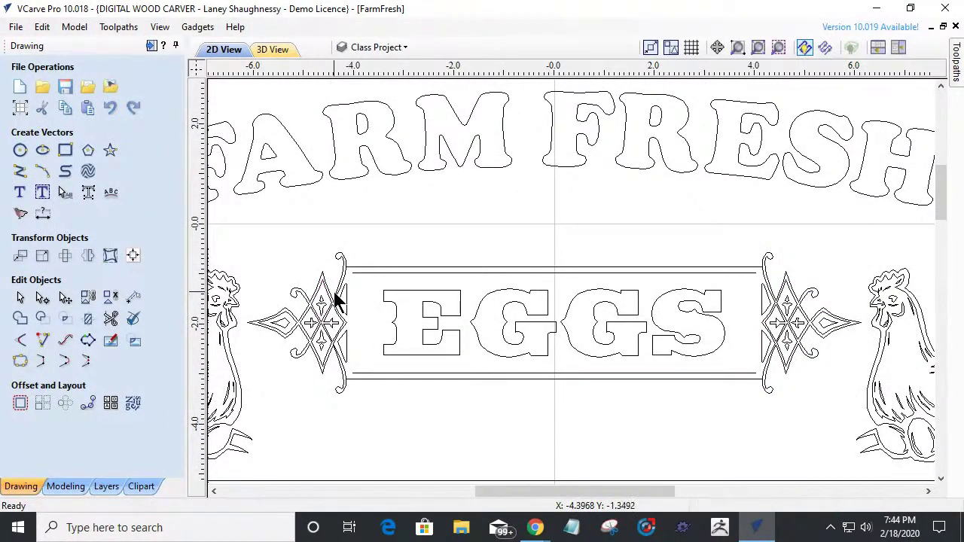
scroll(338, 268, "up", 5)
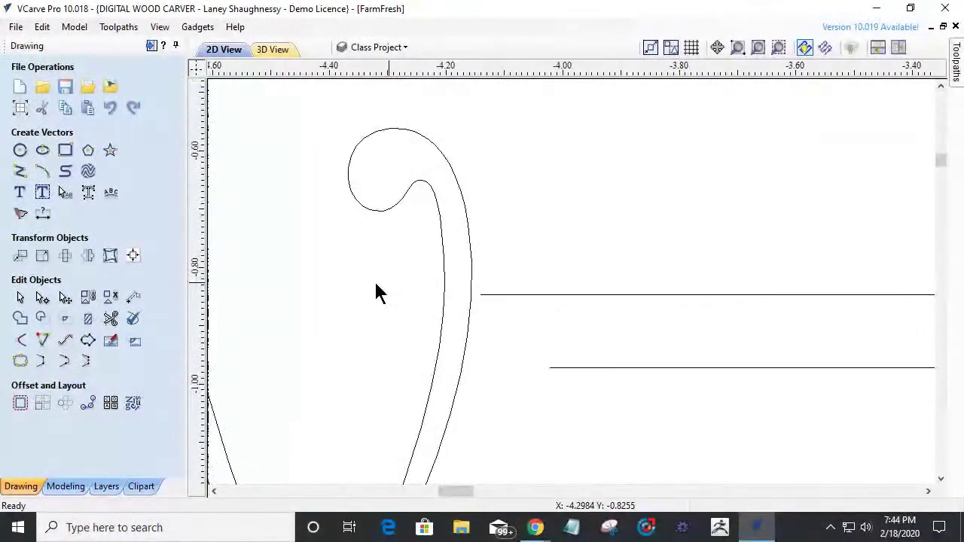
left_click(42, 339)
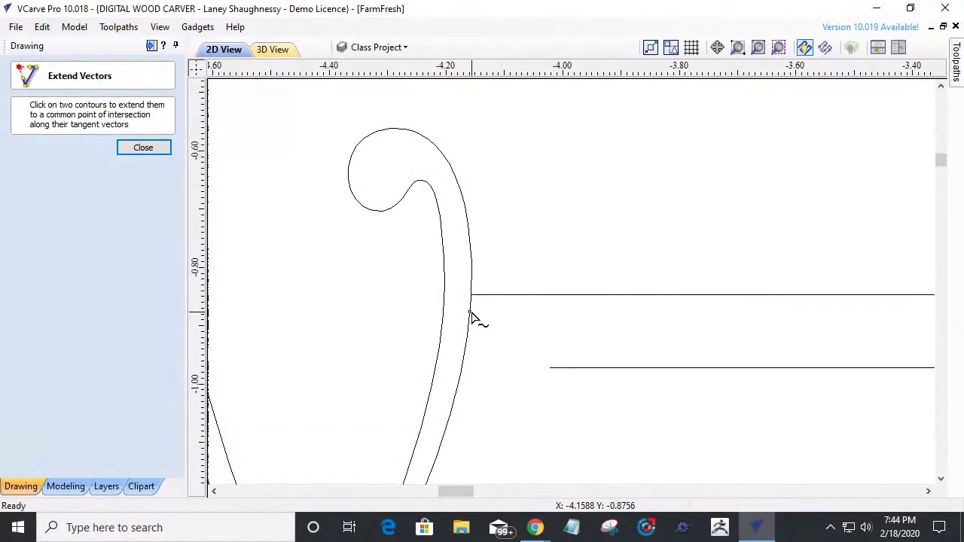
scroll(453, 435, "up", 1)
left_click(588, 352)
left_click(463, 354)
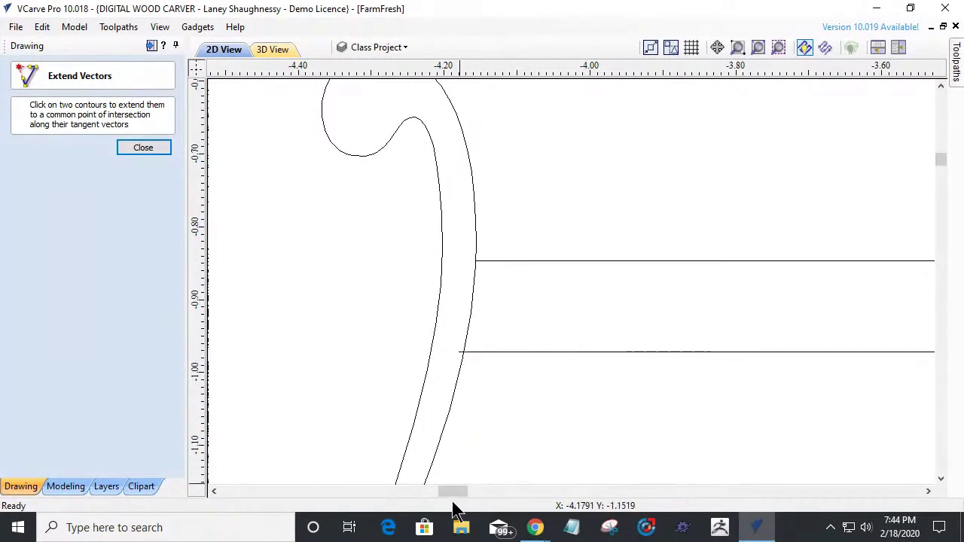
left_click(163, 148)
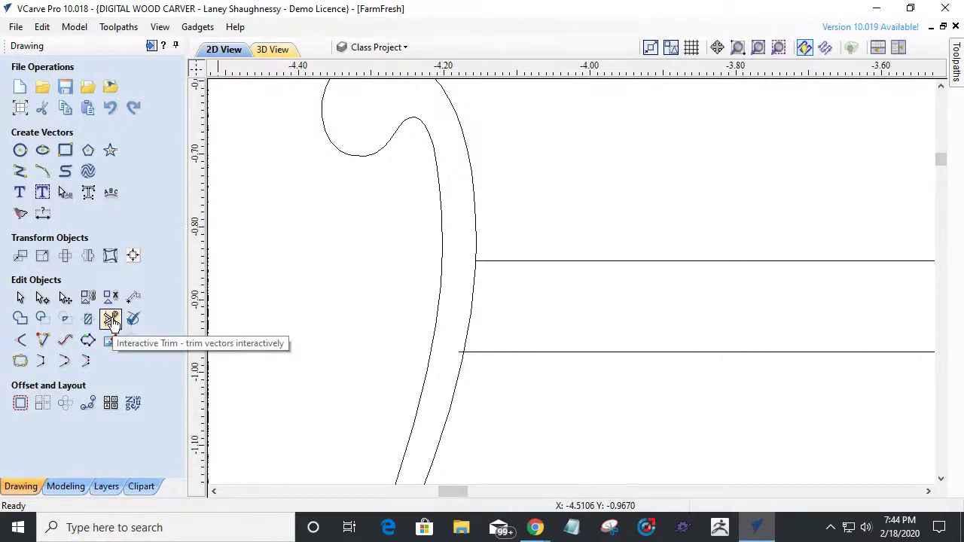
Trim the left ornament's upper scroll edge between the two frame lines and remove the overhanging line ends, rejoining the trimmed sections.
left_click(112, 320)
left_click(478, 290)
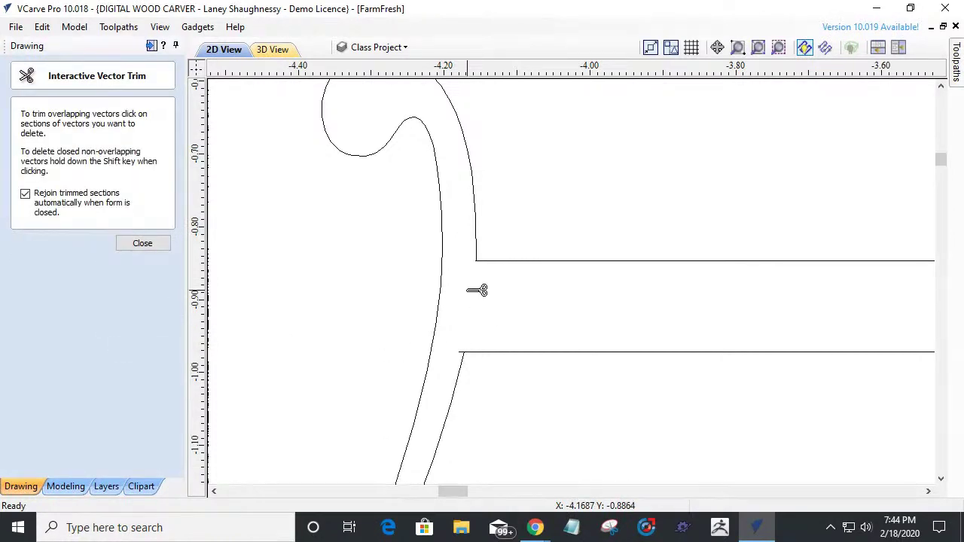
scroll(476, 278, "up", 10)
scroll(516, 251, "up", 3)
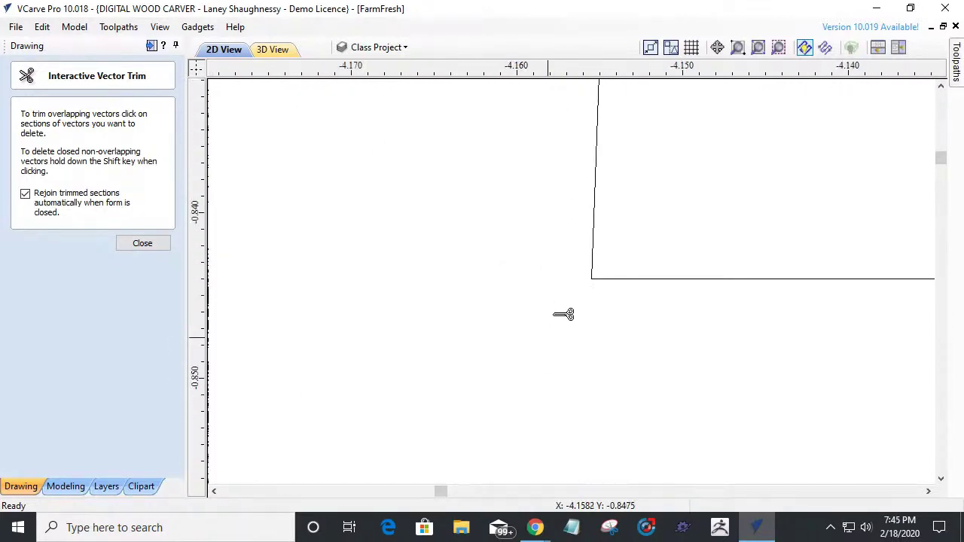
scroll(564, 309, "down", 5)
scroll(587, 382, "up", 6)
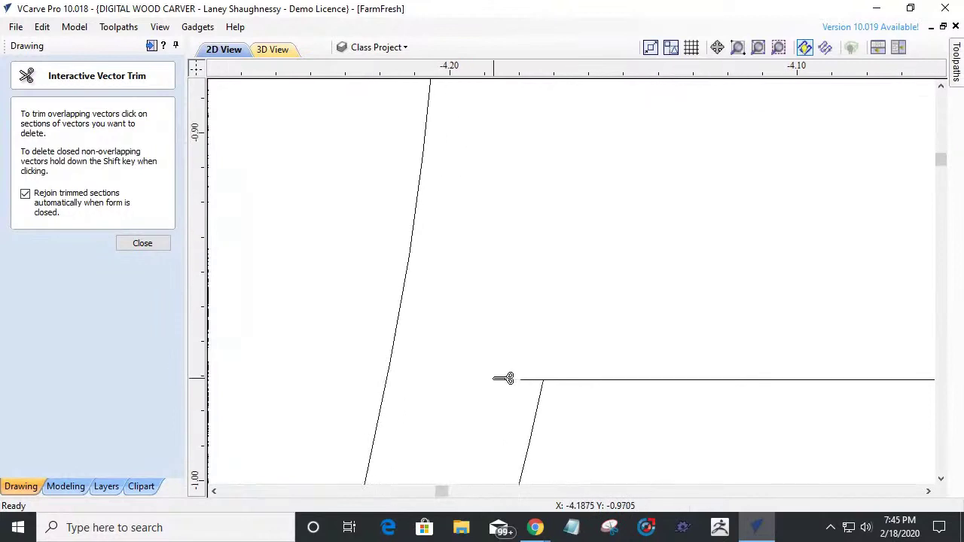
scroll(550, 392, "down", 5)
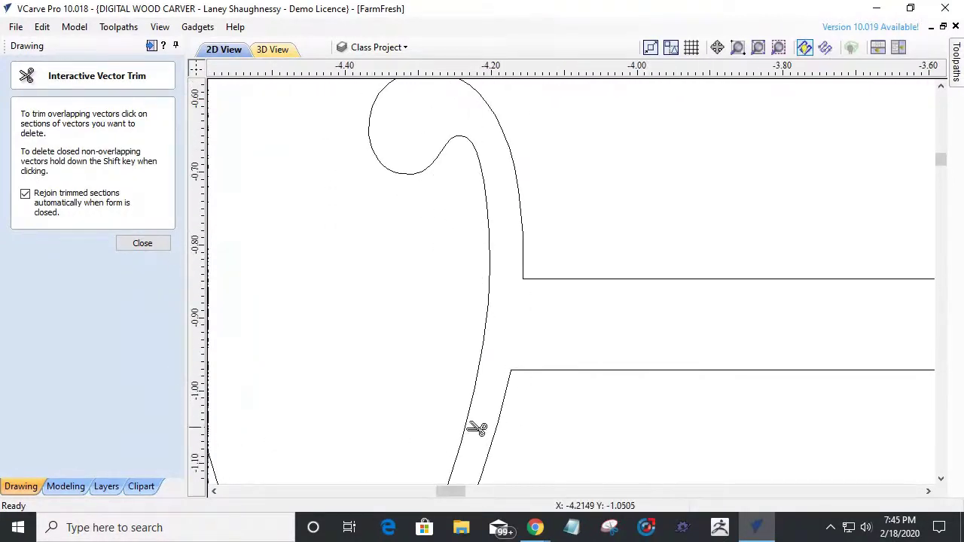
left_click(143, 244)
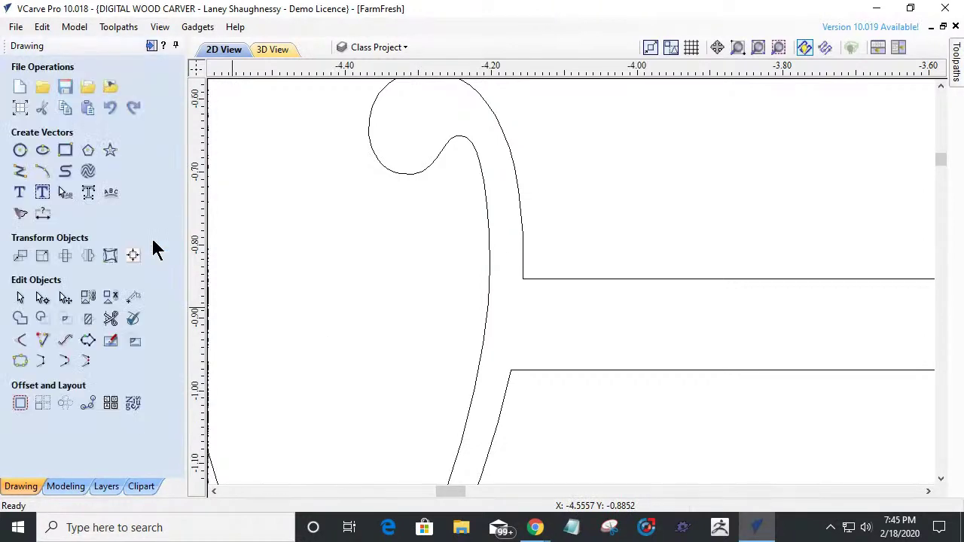
Extend both lower frame lines below EGGS to meet the inner edge of the lower scroll on the left ornament.
scroll(452, 282, "down", 3)
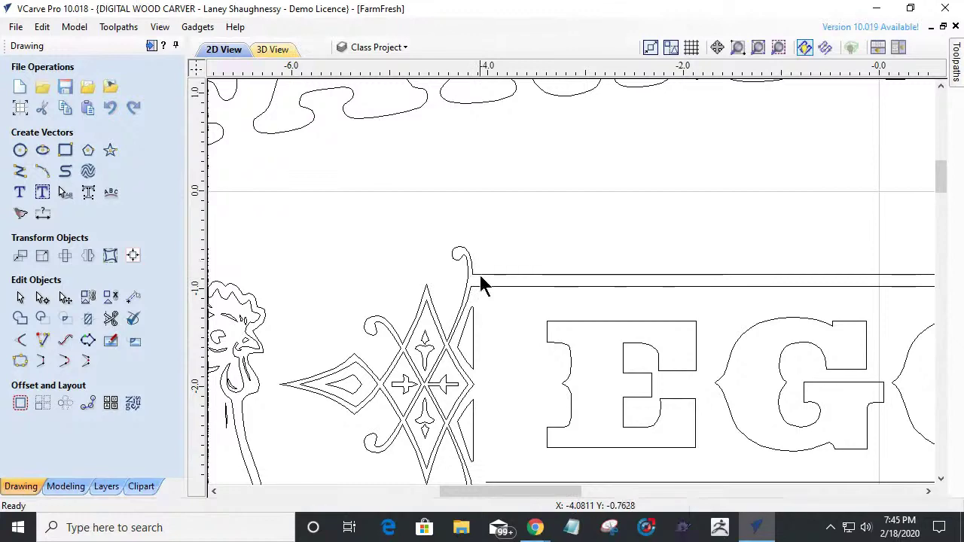
scroll(467, 331, "down", 4)
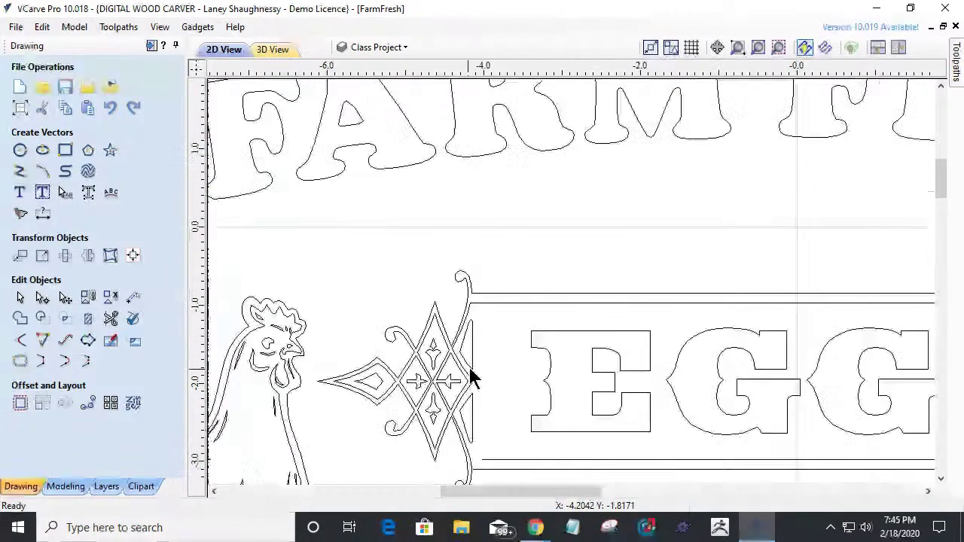
scroll(474, 425, "up", 5)
scroll(473, 417, "up", 3)
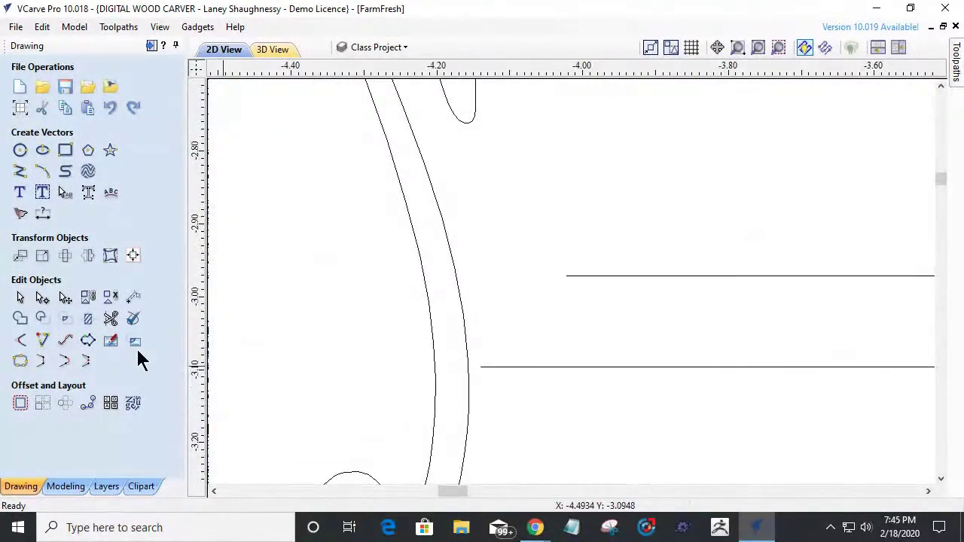
left_click(43, 343)
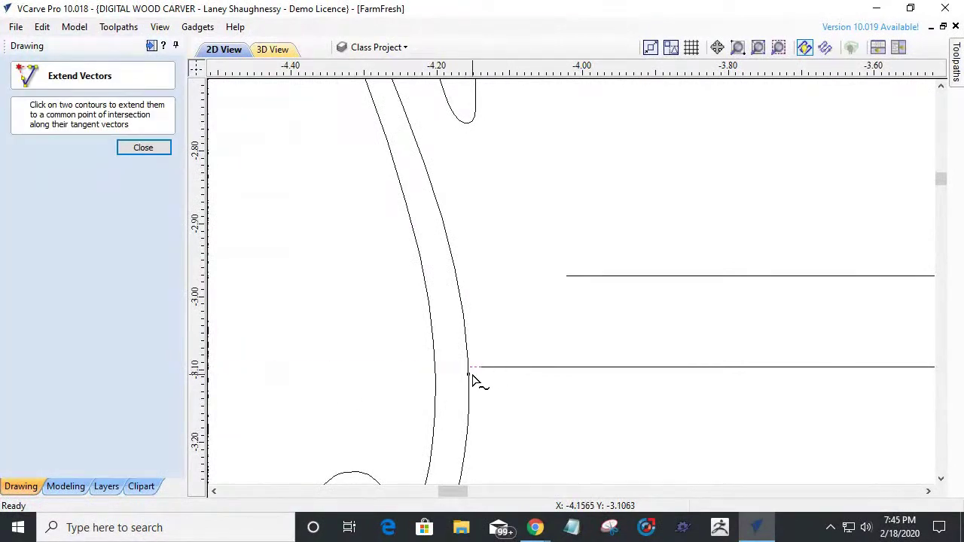
left_click(461, 300)
left_click(134, 149)
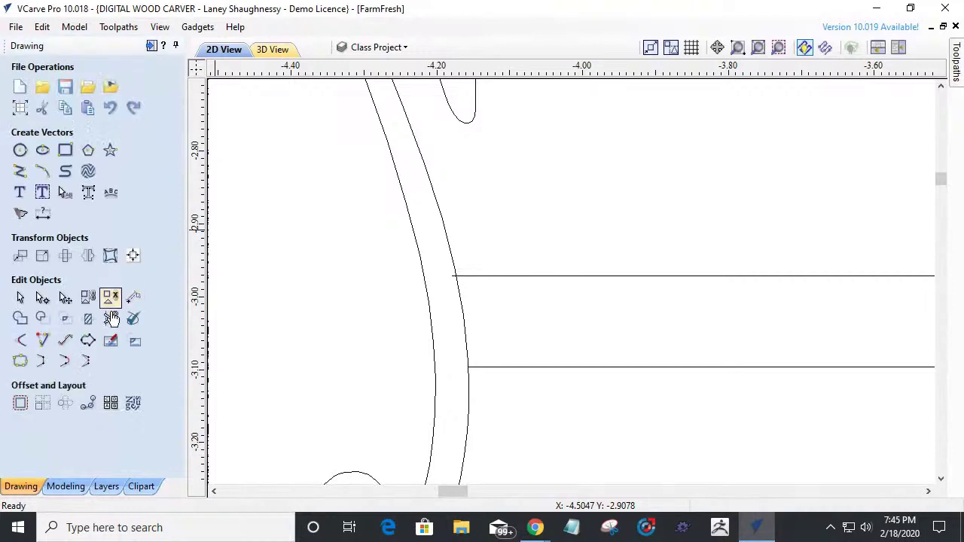
Trim the left ornament's lower scroll edge between the two frame lines and both overhanging line ends, rejoining the trimmed sections.
left_click(110, 302)
left_click(461, 298)
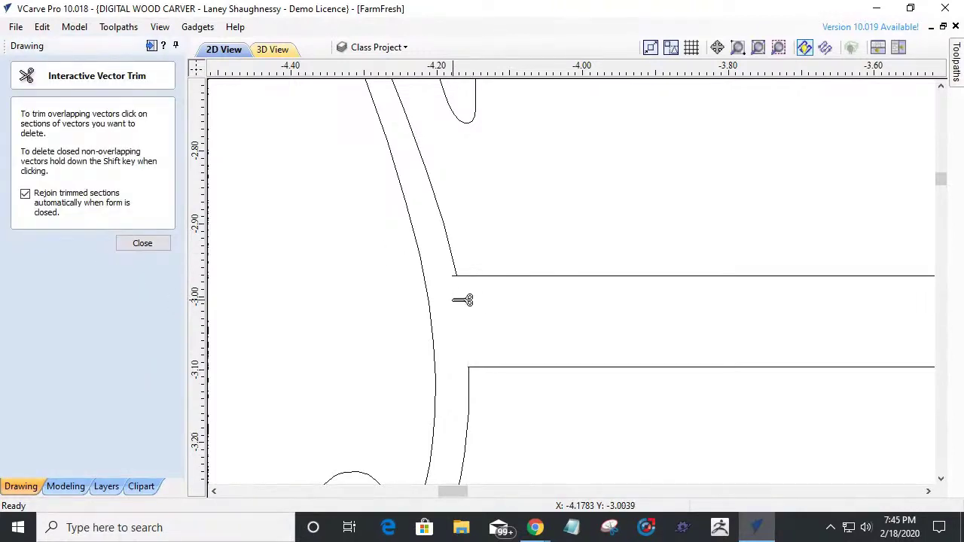
scroll(444, 282, "up", 4)
scroll(520, 271, "down", 1)
left_click(518, 293)
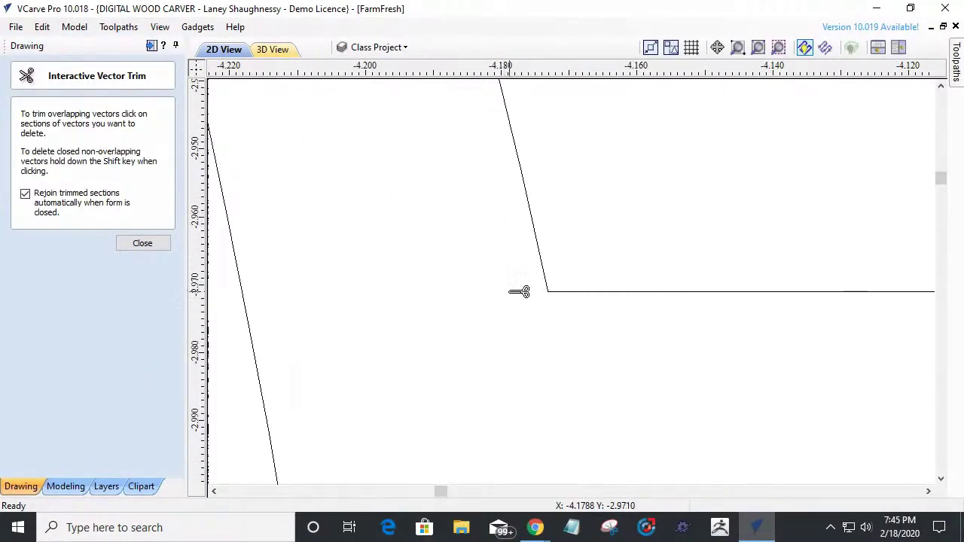
scroll(519, 301, "down", 3)
scroll(521, 354, "up", 5)
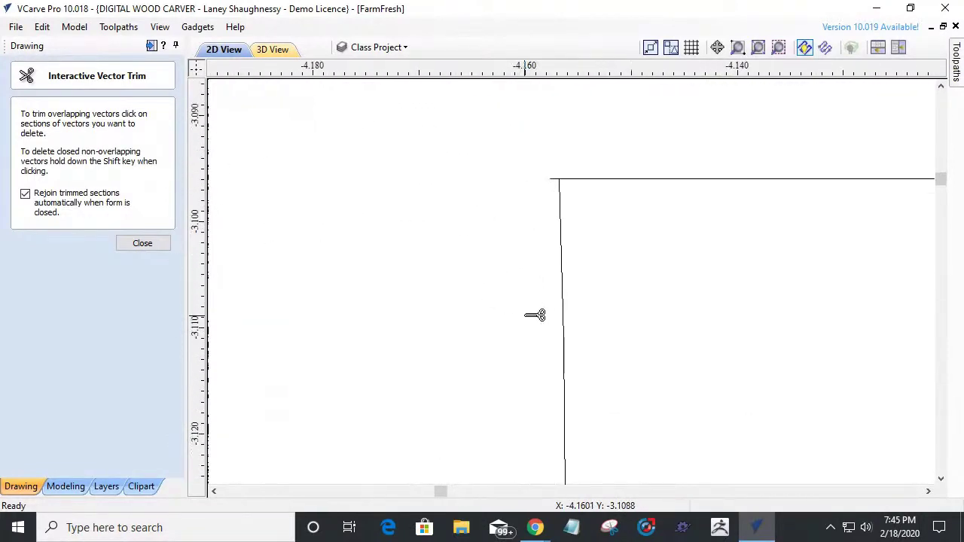
scroll(557, 188, "up", 2)
left_click(556, 218)
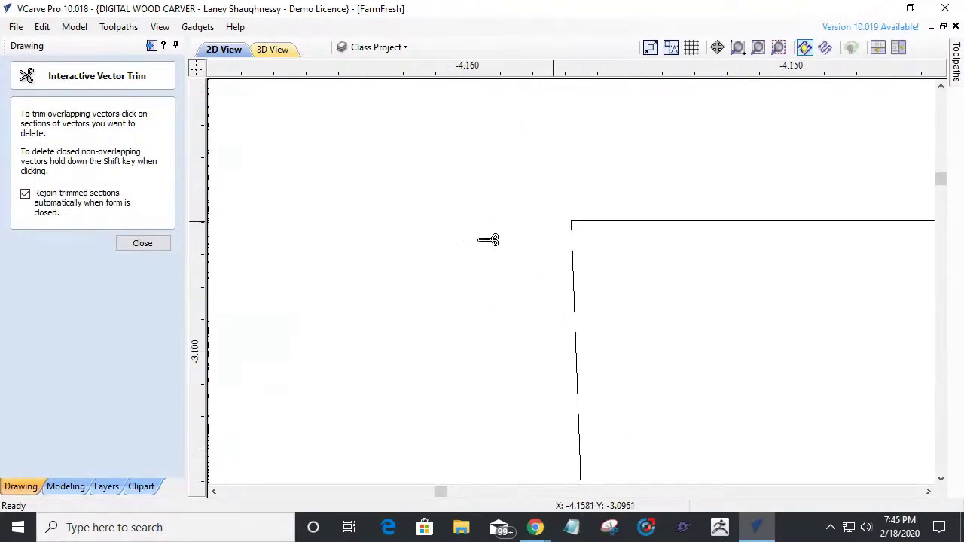
left_click(142, 244)
scroll(474, 329, "down", 7)
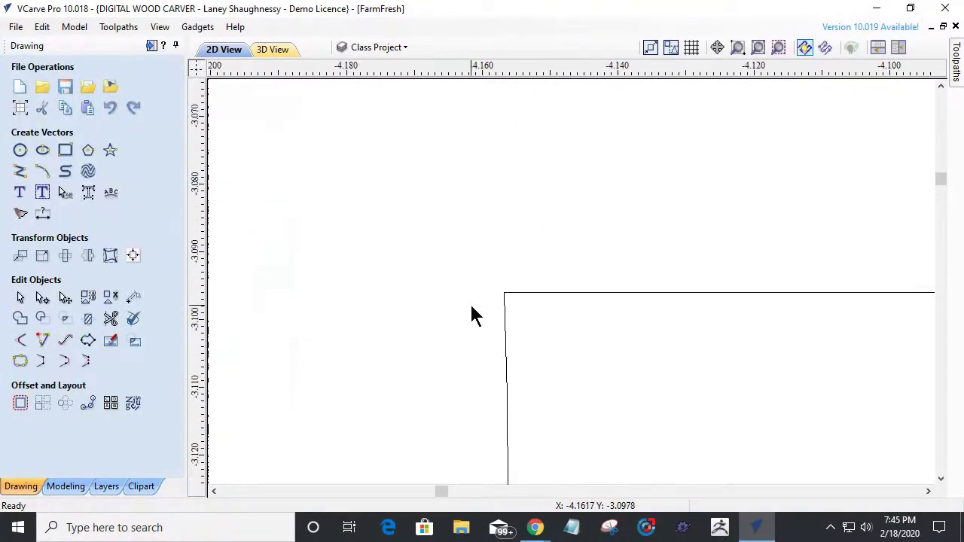
left_click(111, 319)
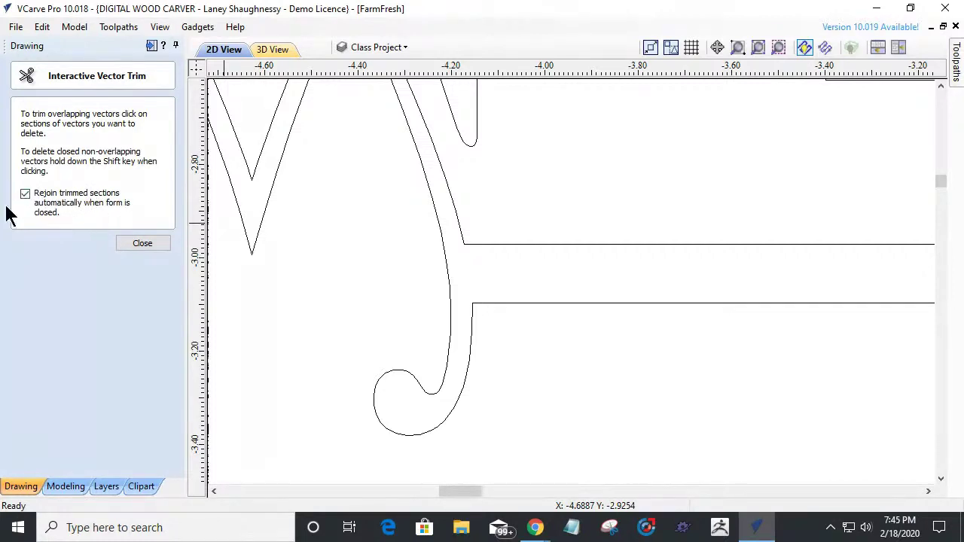
left_click(149, 248)
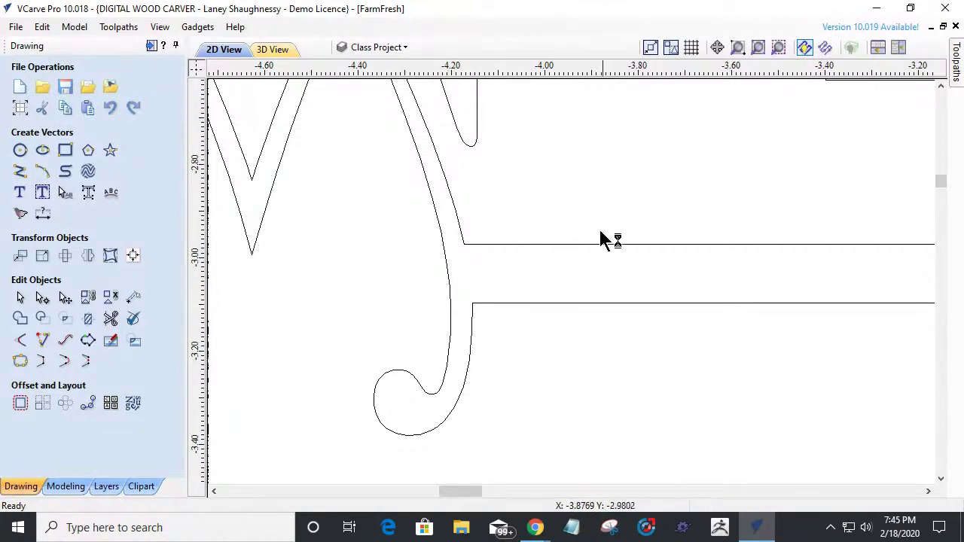
Extend both lower frame lines below EGGS to meet the inner edge of the lower scroll on the right ornament.
scroll(293, 344, "down", 8)
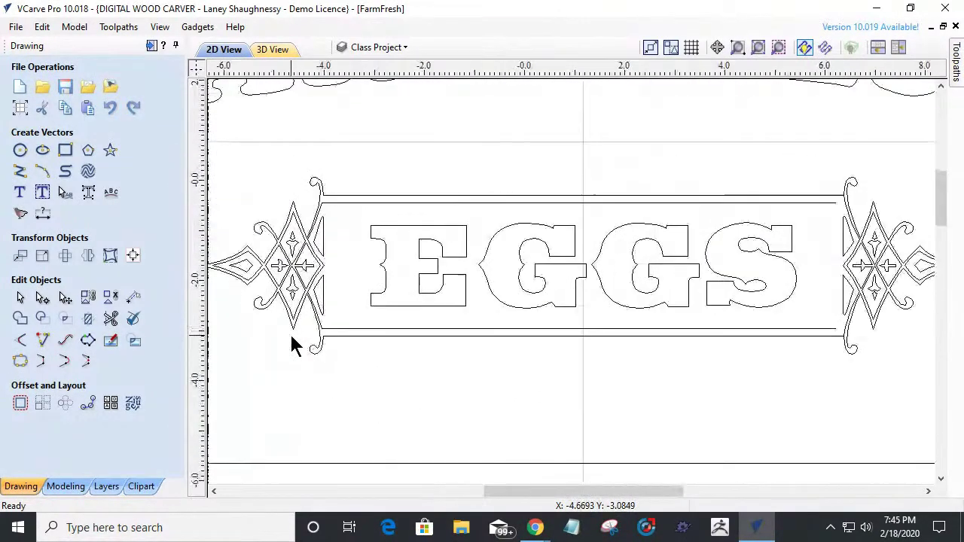
scroll(662, 339, "up", 8)
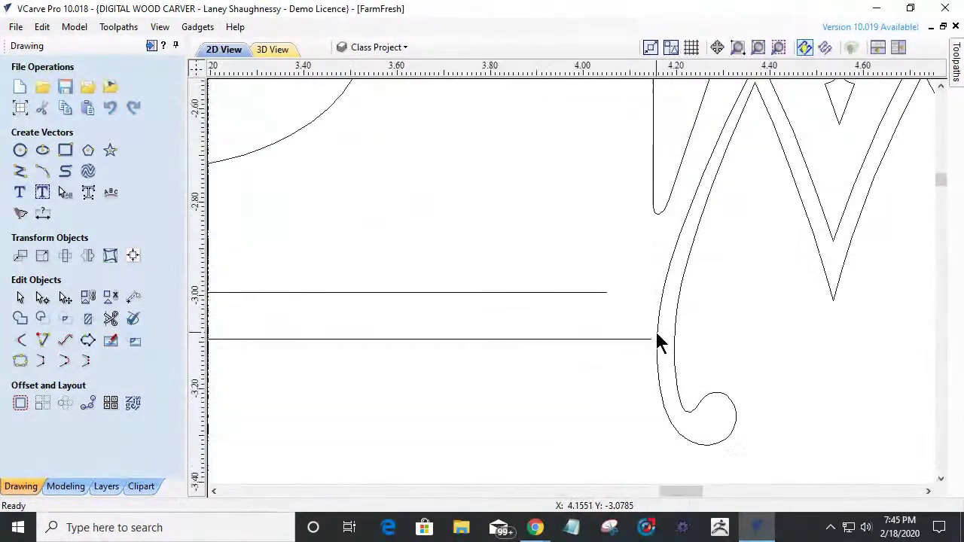
left_click(42, 340)
left_click(618, 349)
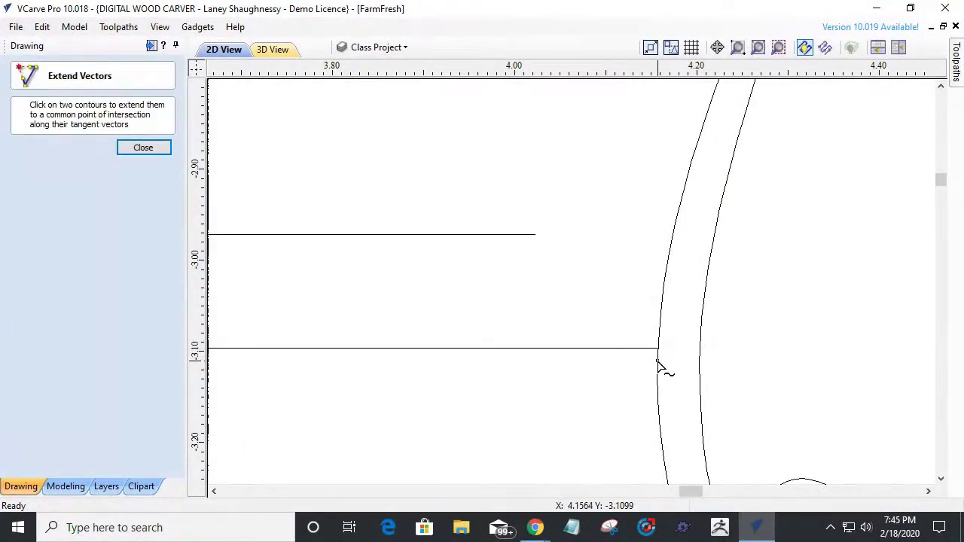
left_click(669, 267)
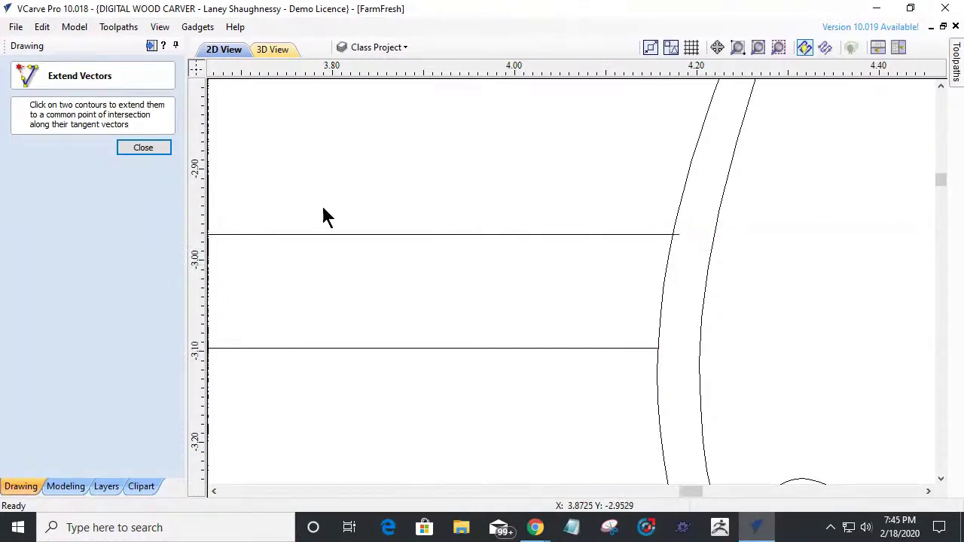
left_click(162, 149)
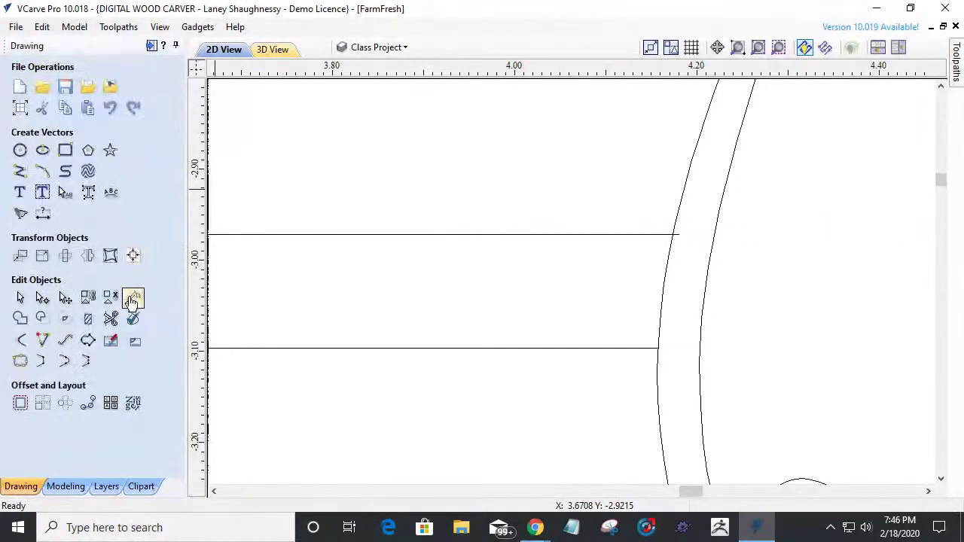
Trim the right ornament's lower scroll edge between the two frame lines and remove the overhanging line ends.
left_click(111, 320)
scroll(645, 361, "up", 3)
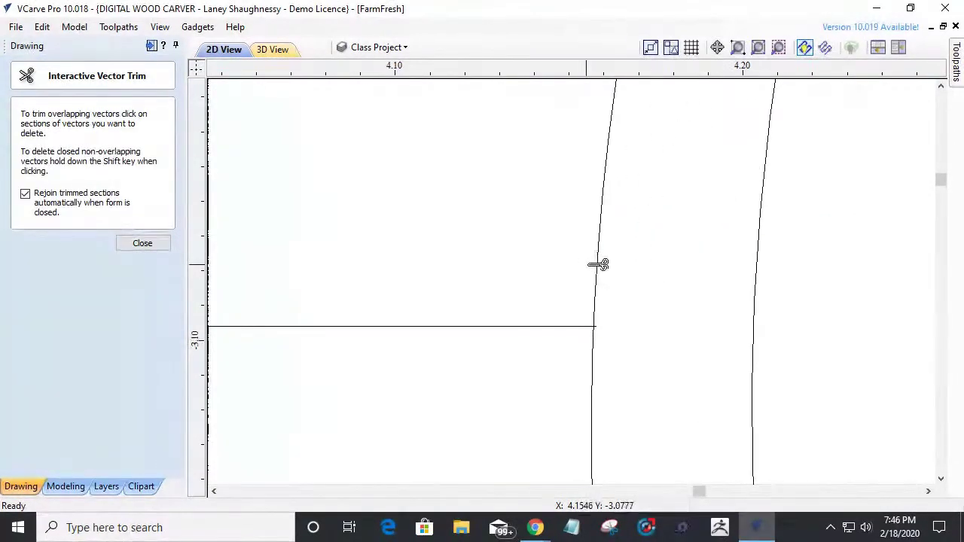
left_click(593, 304)
middle_click_drag(599, 305, 628, 396)
scroll(628, 396, "down", 2)
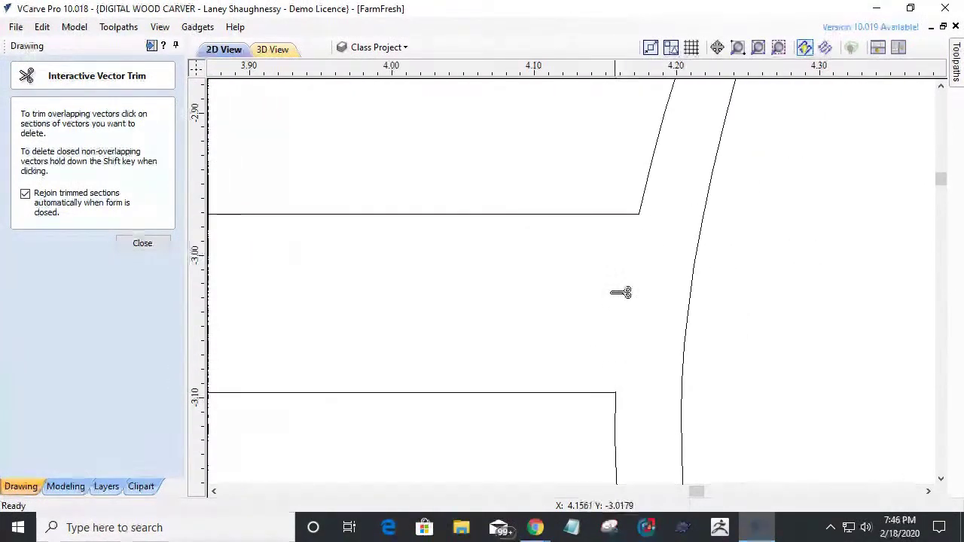
Finish trimming the right ornament's lower scroll and rejoin its trimmed sections with the lower frame lines.
scroll(631, 314, "down", 3)
scroll(631, 314, "down", 3)
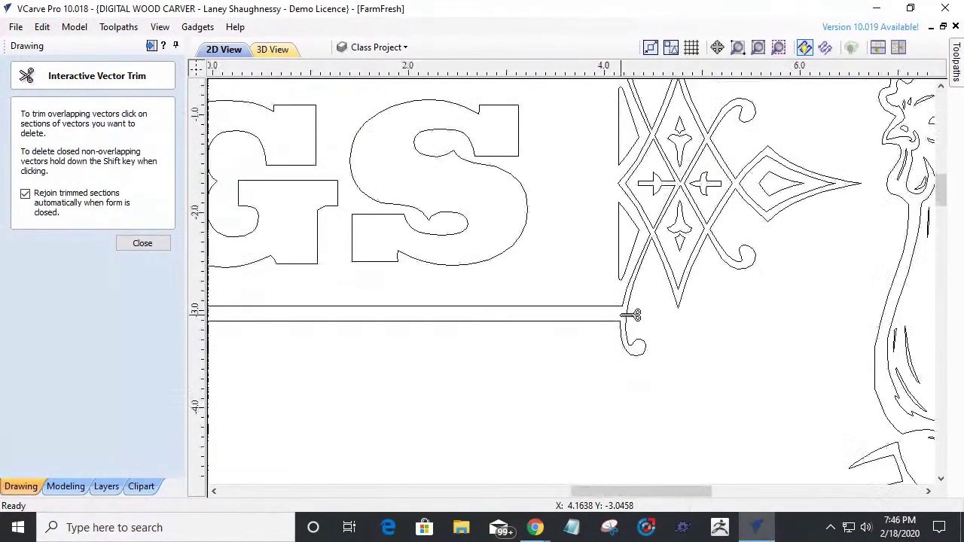
left_click(125, 243)
Extend both upper frame lines above EGGS to meet the inner edge of the upper scroll on the right ornament.
left_click(48, 344)
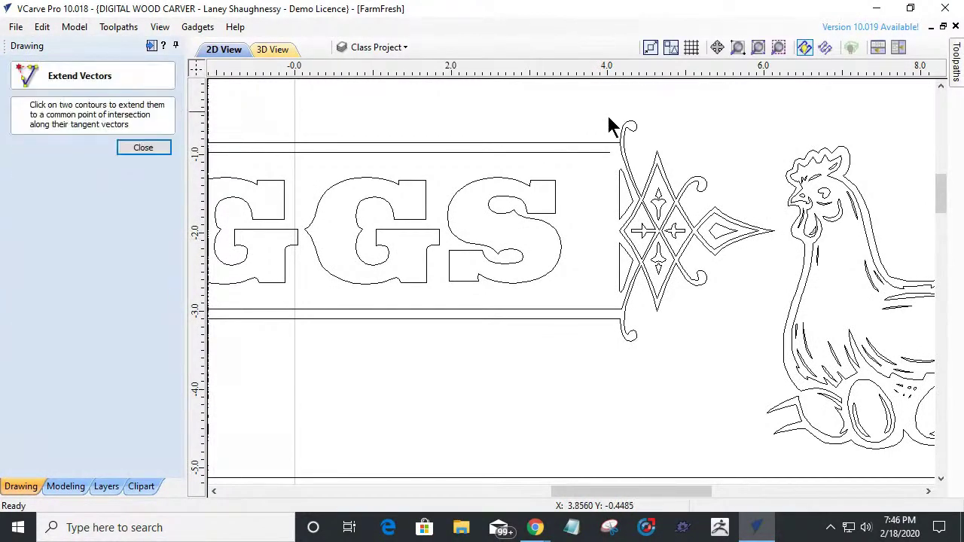
scroll(548, 143, "up", 2)
scroll(560, 129, "up", 2)
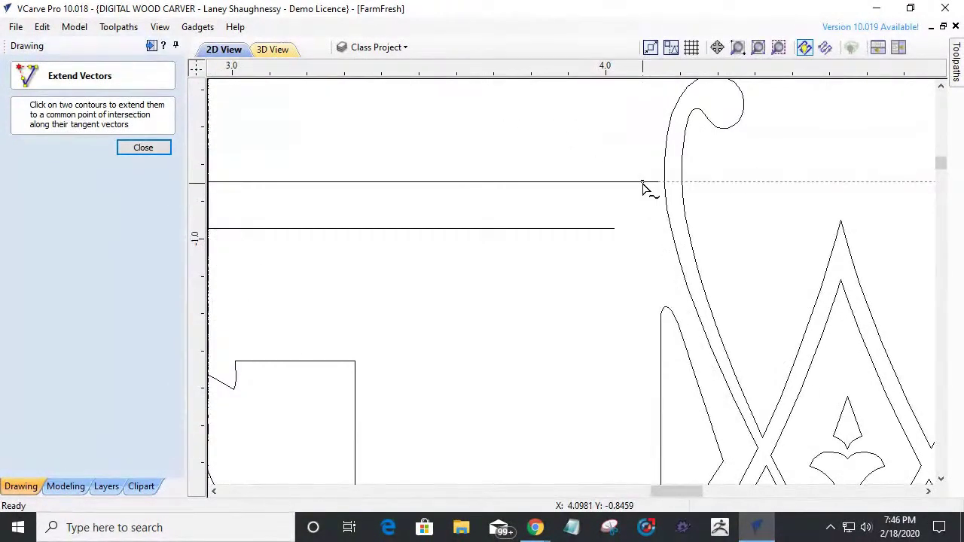
left_click(619, 232)
left_click(673, 228)
key("Escape")
Trim the right ornament's upper scroll edge between the two frame lines and both overhanging line ends, rejoining the trimmed sections.
scroll(635, 205, "up", 4)
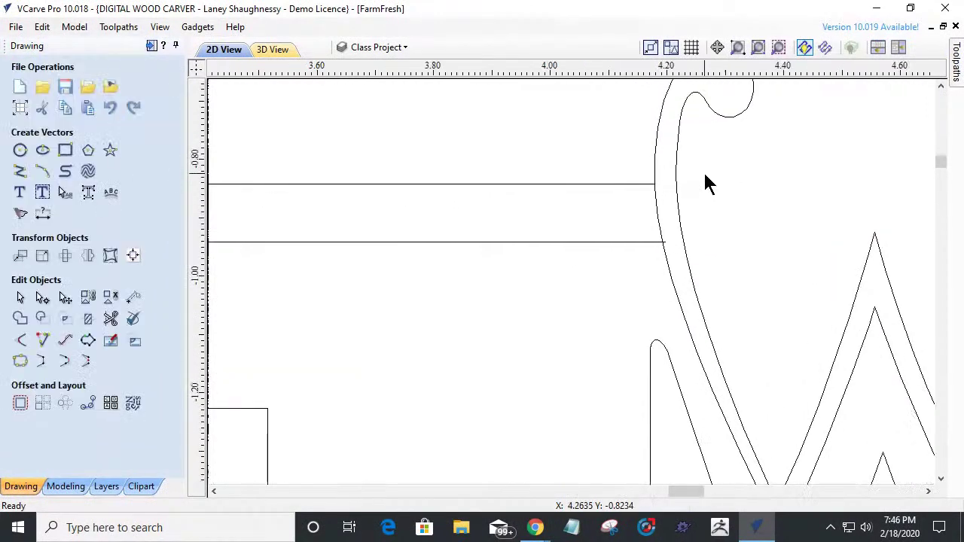
scroll(598, 272, "up", 1)
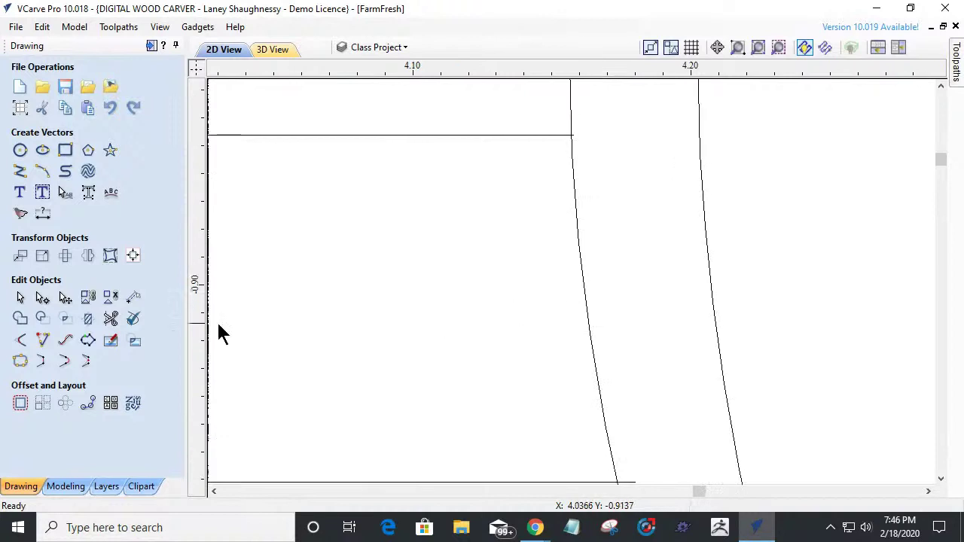
left_click(111, 318)
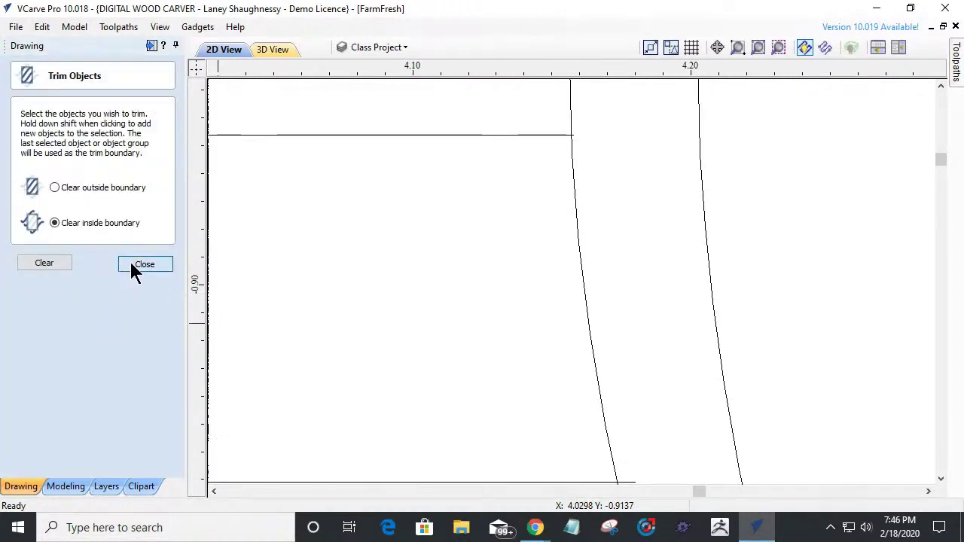
left_click(144, 264)
left_click(111, 319)
scroll(613, 150, "up", 1)
scroll(495, 176, "up", 2)
left_click(471, 185)
left_click(474, 91)
scroll(546, 201, "down", 2)
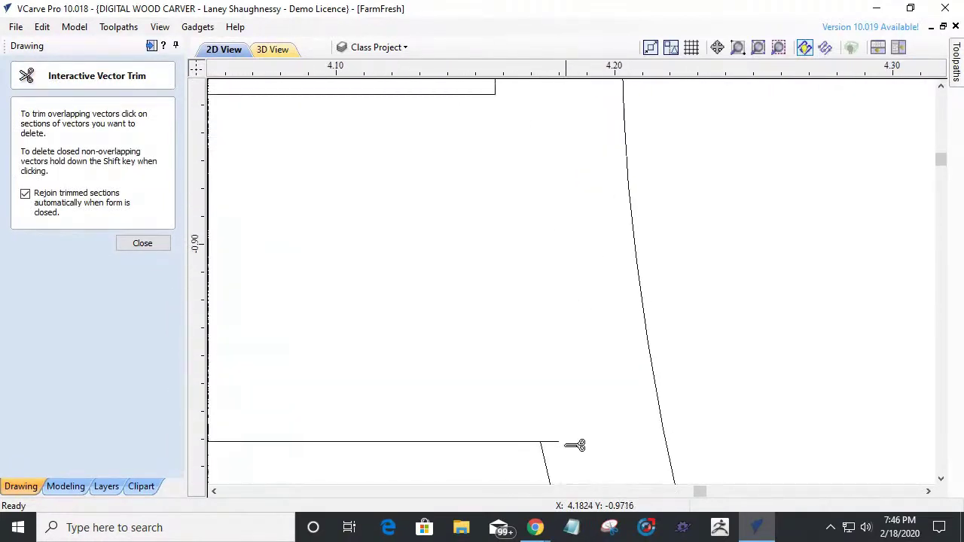
scroll(561, 449, "up", 3)
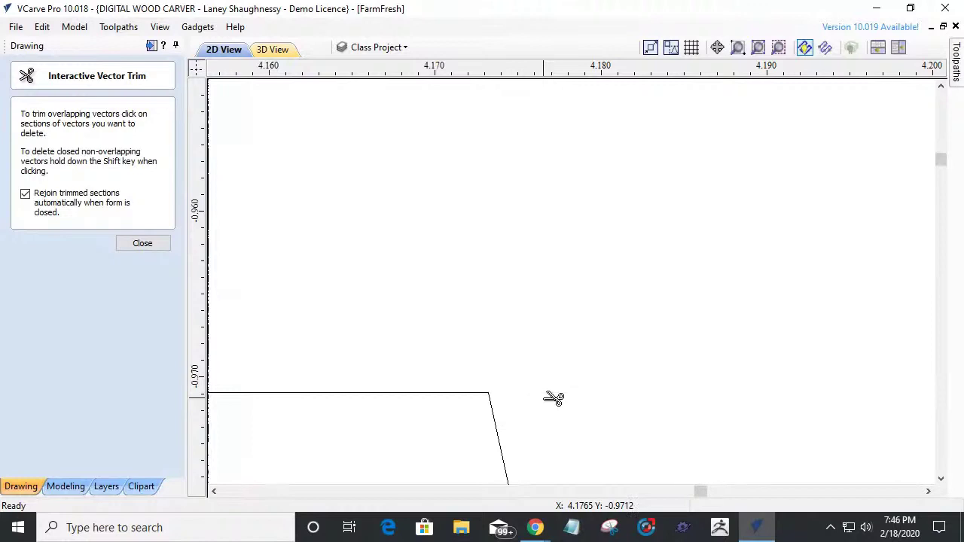
left_click(123, 247)
Check the joined frame around EGGS, selecting its outer outline and its inner outline in turn to see whether each is continuous.
scroll(525, 316, "down", 2)
scroll(527, 316, "down", 3)
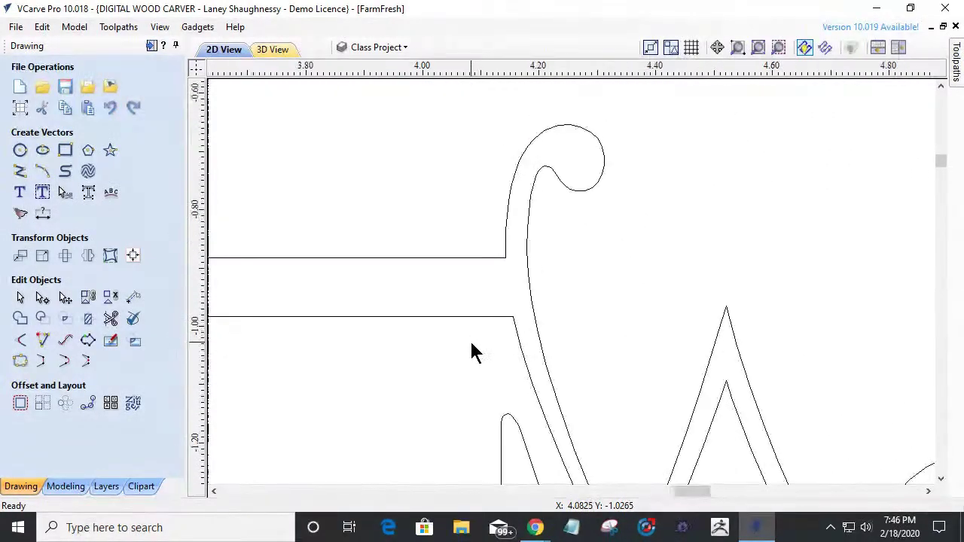
scroll(474, 354, "up", 2)
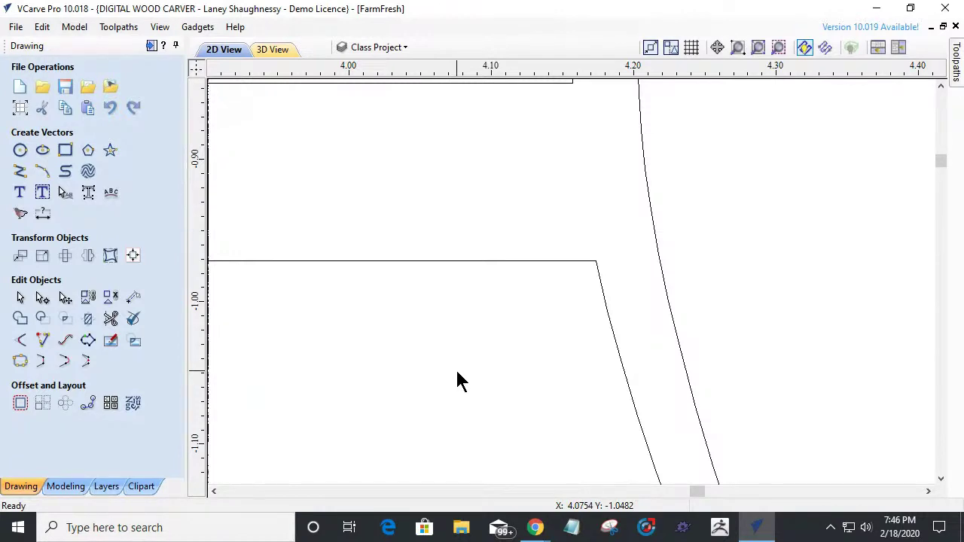
scroll(773, 452, "down", 3)
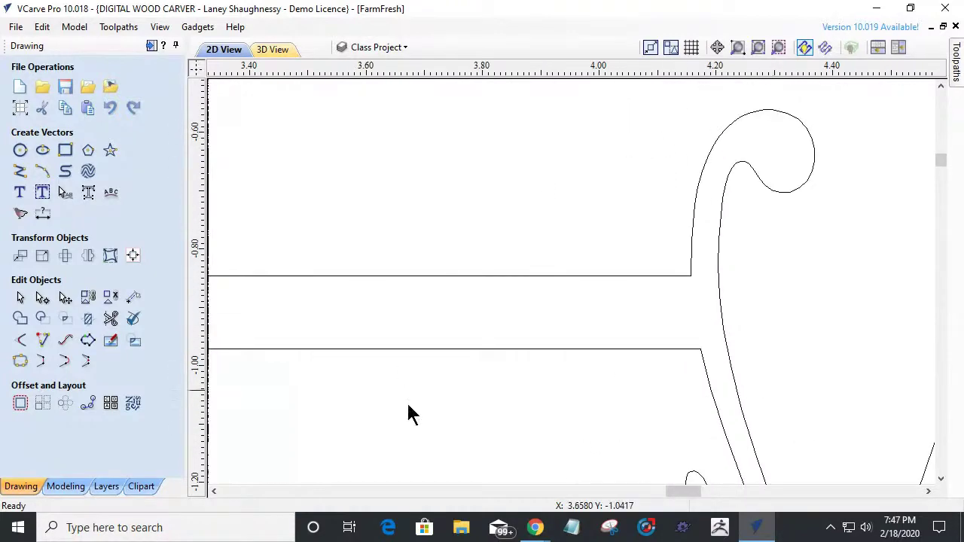
scroll(688, 327, "down", 5)
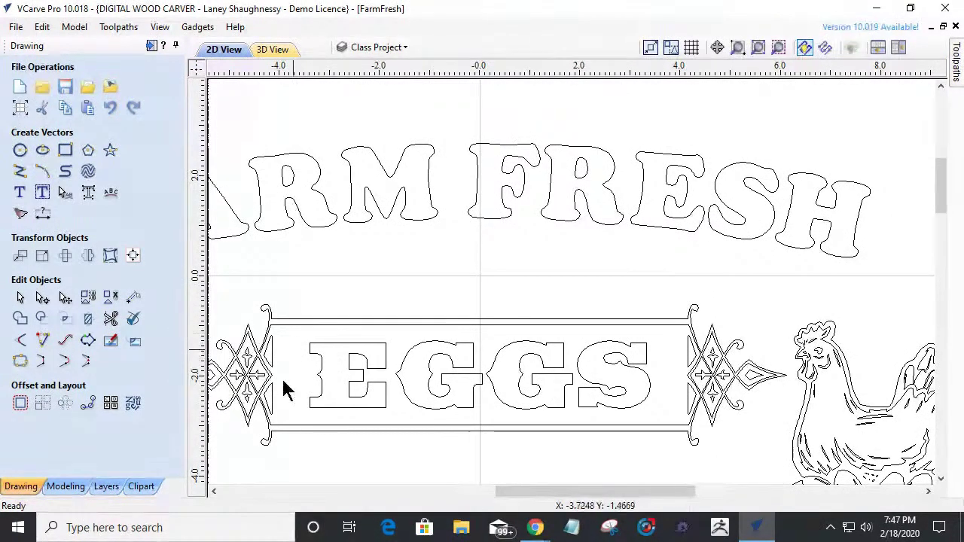
scroll(256, 474, "down", 2)
scroll(256, 475, "down", 4)
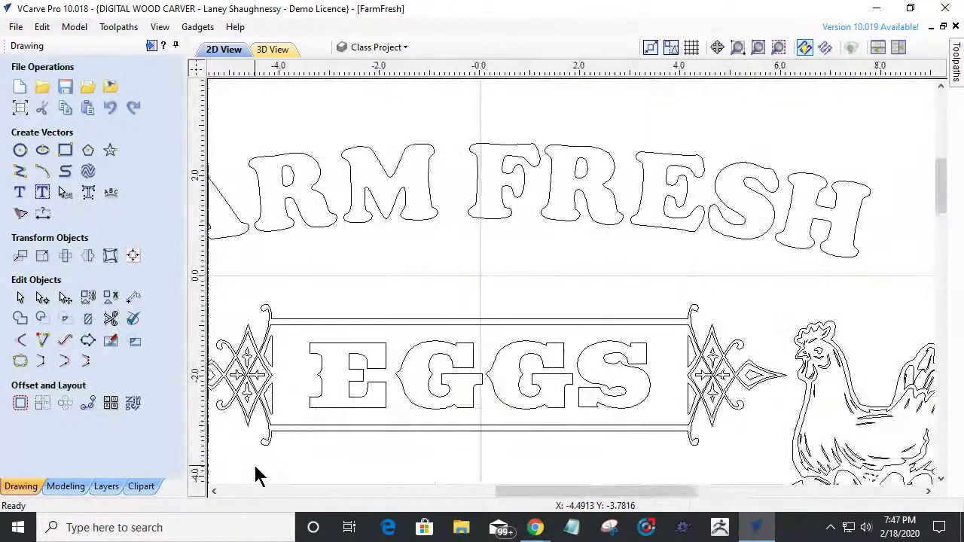
scroll(400, 445, "up", 5)
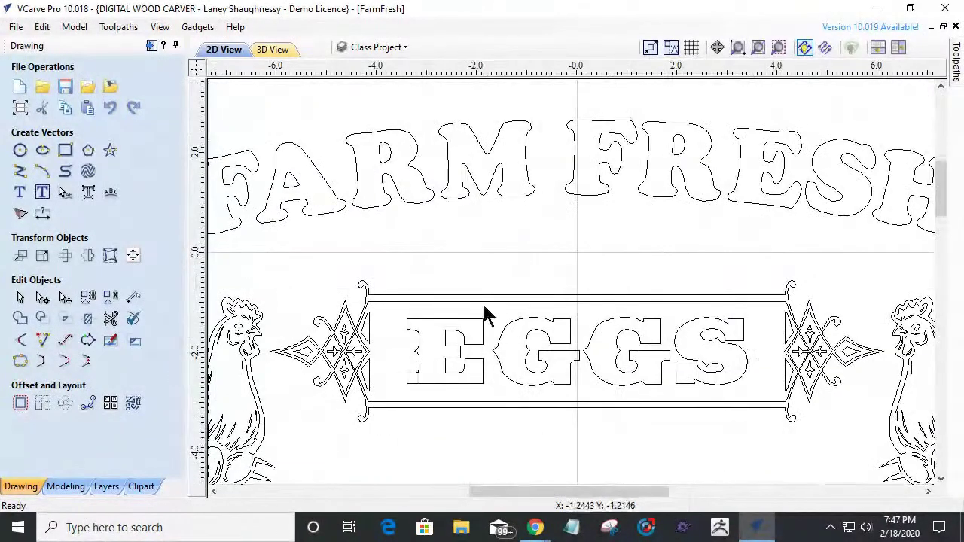
left_click(388, 290)
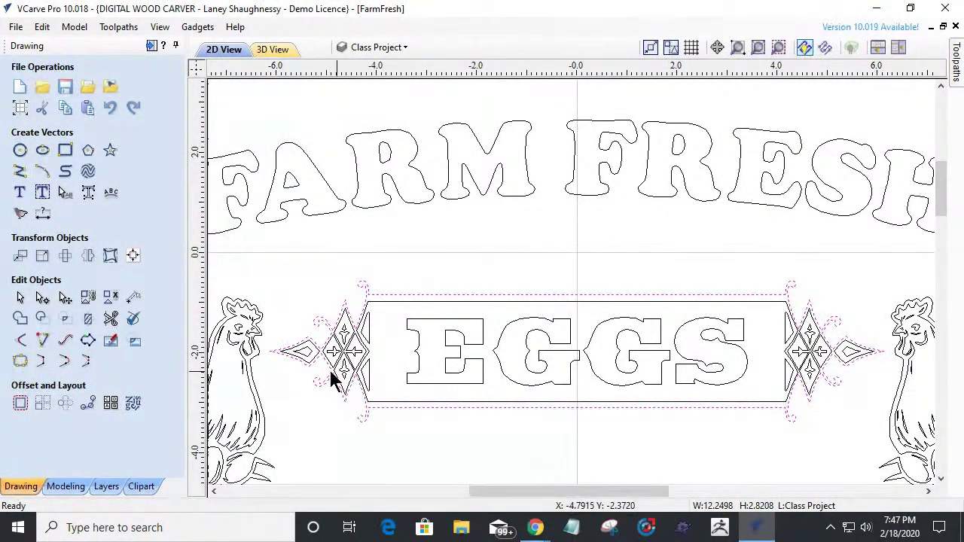
left_click(380, 302)
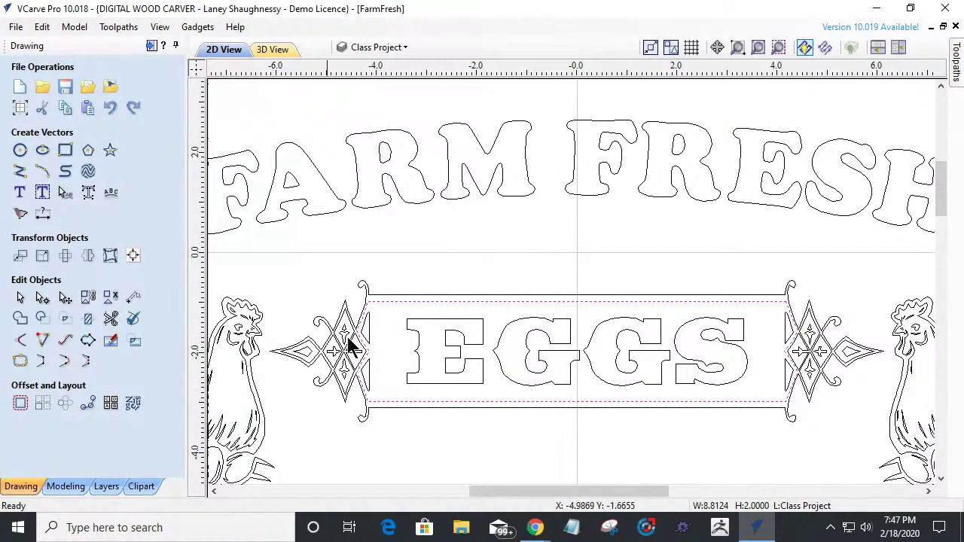
scroll(685, 309, "down", 3)
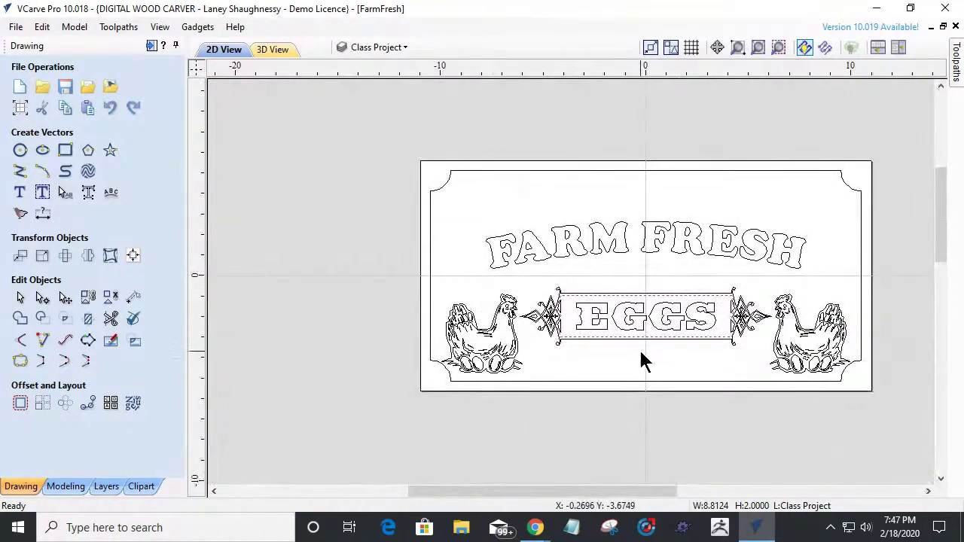
left_click(641, 360)
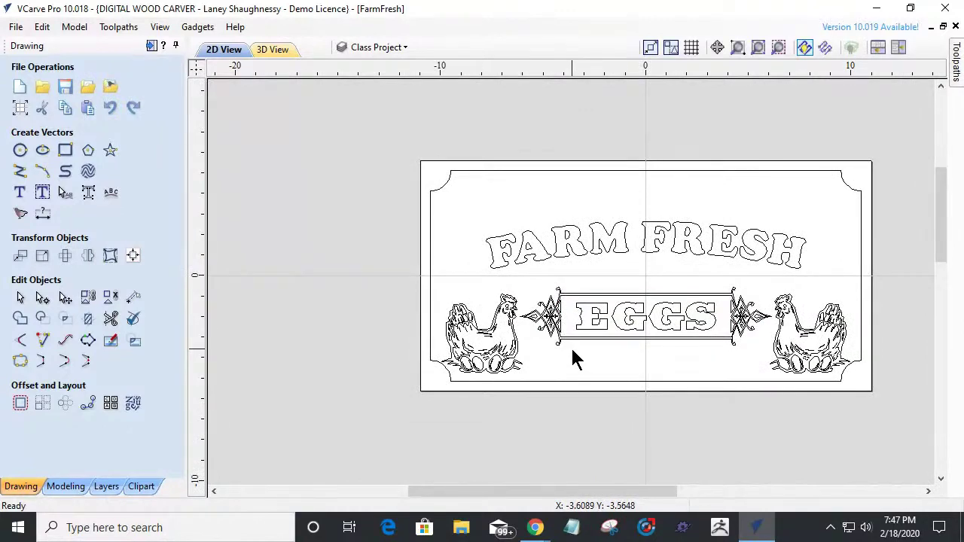
Show the second Import - 3-Side-Ornamen... layer and look over the ornaments placed beside the board.
scroll(574, 359, "down", 2)
scroll(501, 145, "up", 3)
left_click(380, 48)
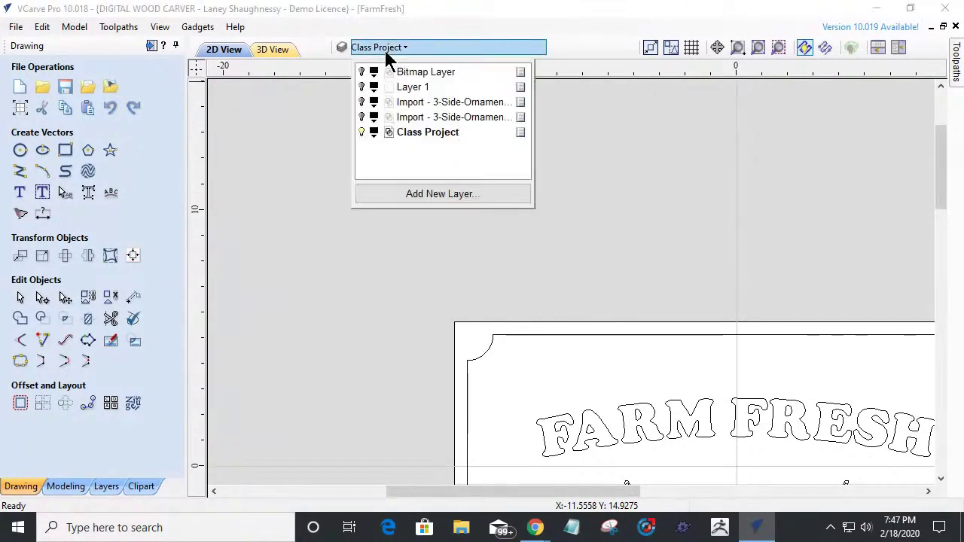
scroll(351, 140, "down", 2)
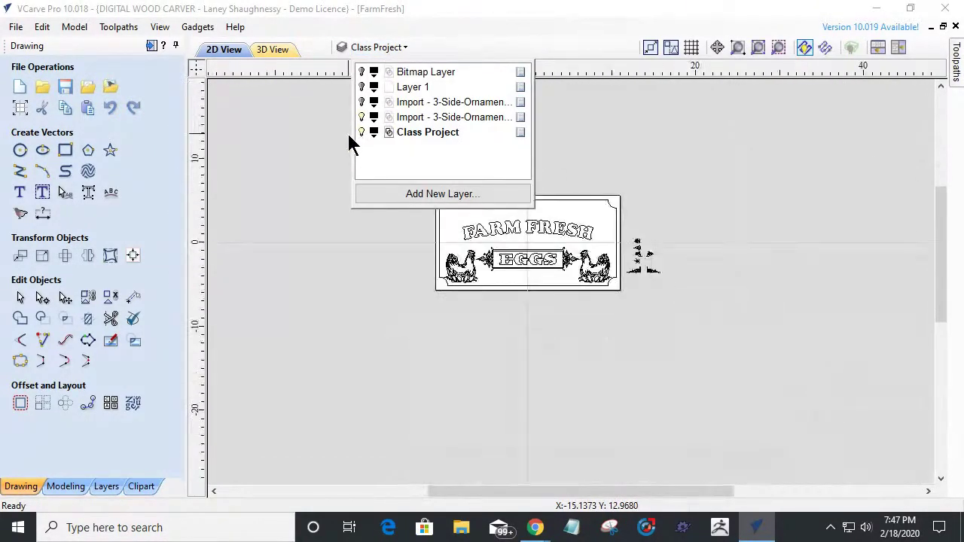
scroll(625, 279, "up", 4)
scroll(697, 219, "up", 1)
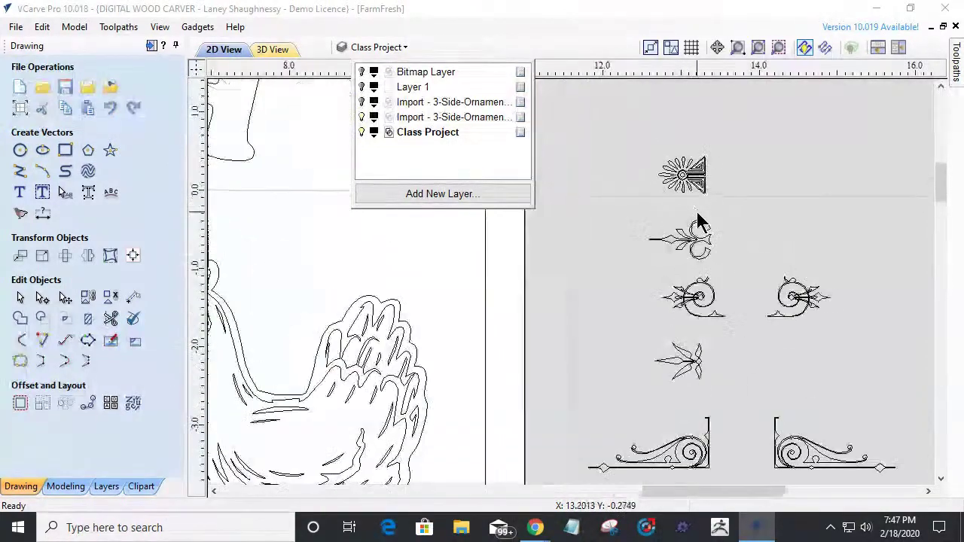
scroll(674, 245, "down", 2)
scroll(670, 252, "down", 2)
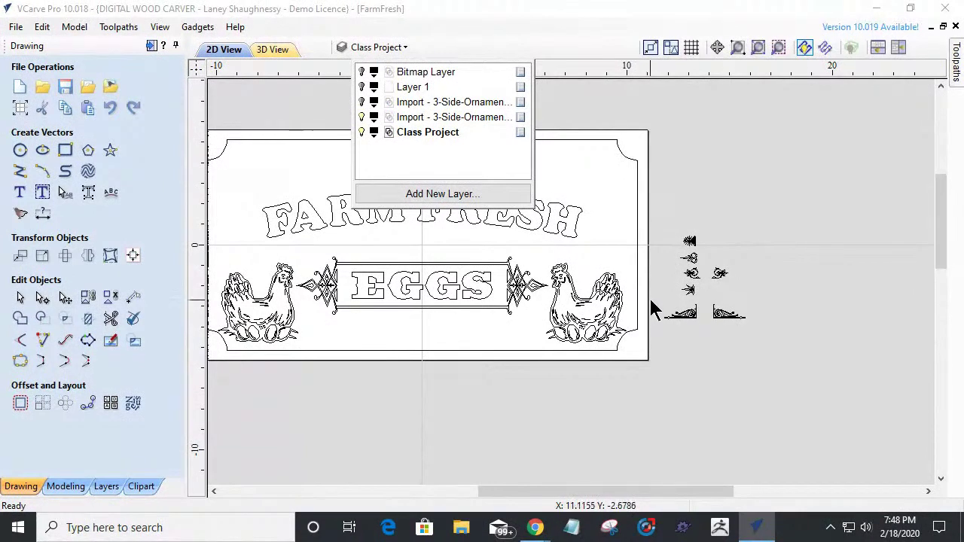
left_click(649, 300)
Move the pair of scroll corner ornaments from beside the board to the vertical centre line below the EGGS frame.
left_click(700, 310)
scroll(701, 308, "up", 5)
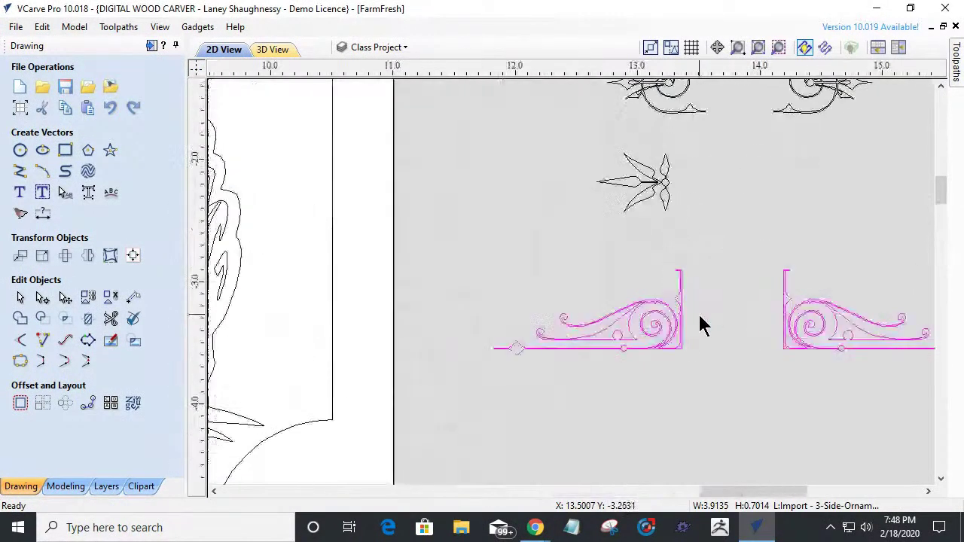
scroll(824, 336, "up", 1)
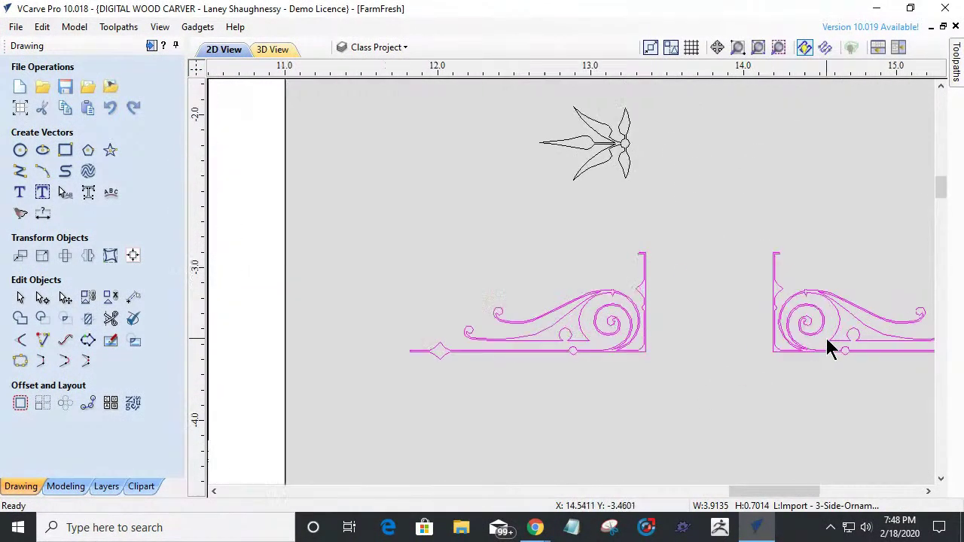
scroll(825, 336, "down", 4)
scroll(805, 311, "down", 2)
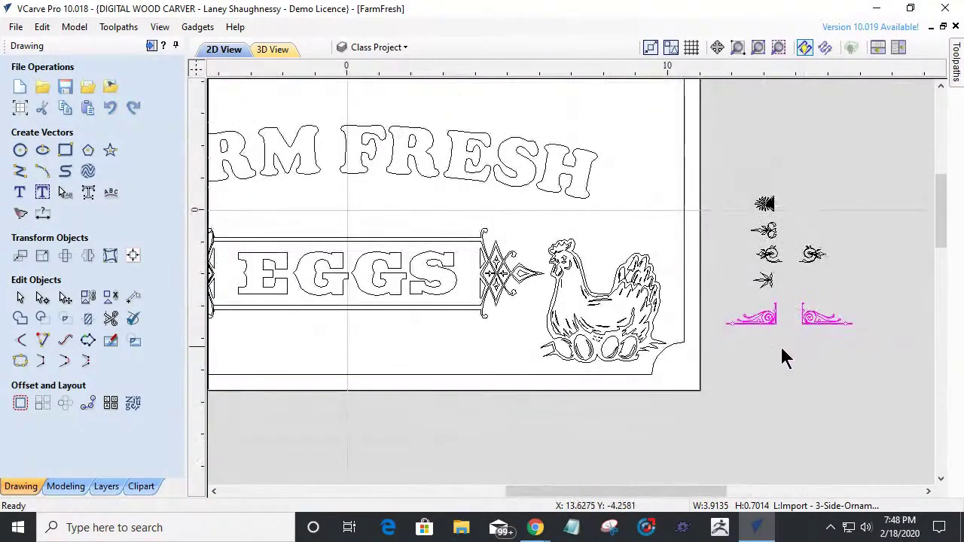
left_click(766, 318)
left_click_drag(767, 317, 347, 333)
scroll(353, 358, "up", 1)
scroll(301, 368, "down", 2)
scroll(295, 371, "up", 1)
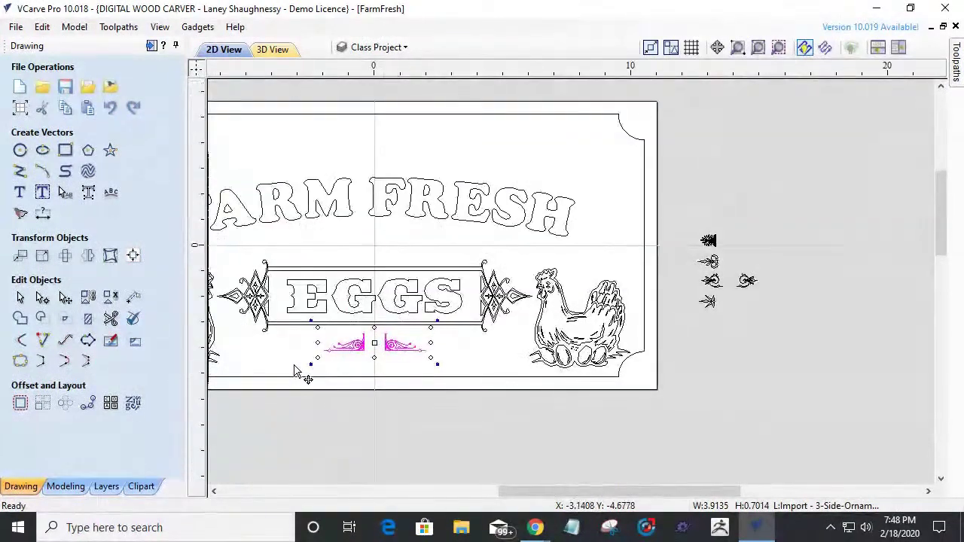
scroll(295, 370, "up", 2)
scroll(595, 271, "up", 1)
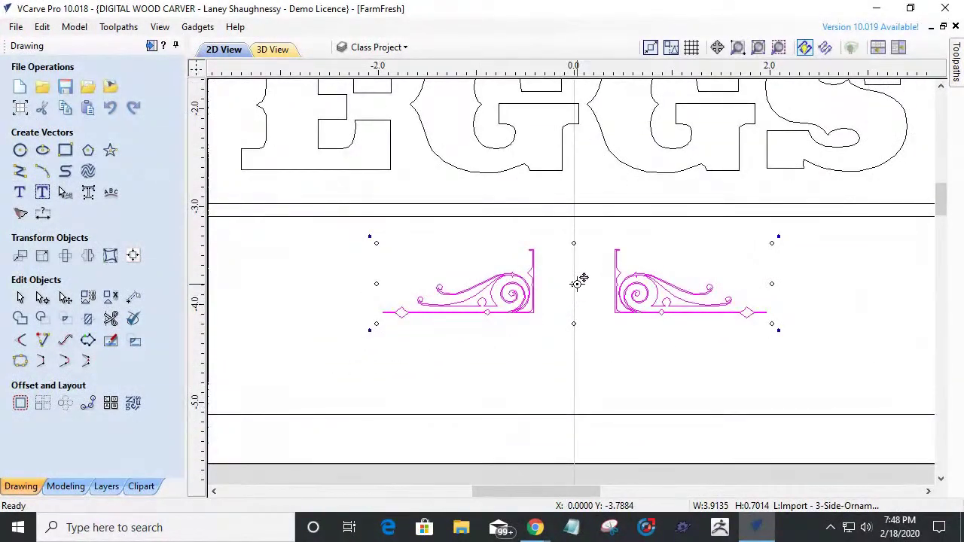
Rotate the pair of scroll ornaments by half a turn so their long bars face the lower frame line.
scroll(577, 282, "up", 1)
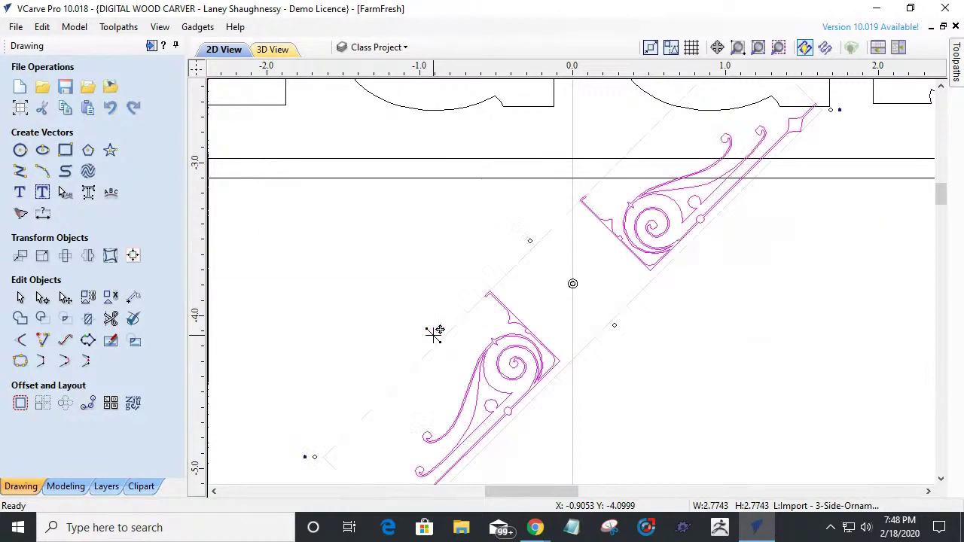
key("r")
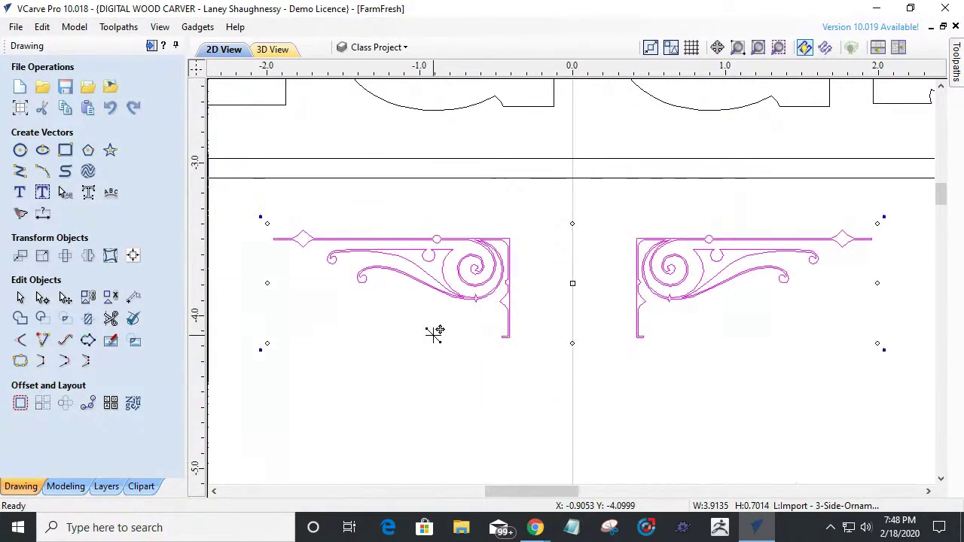
key("r")
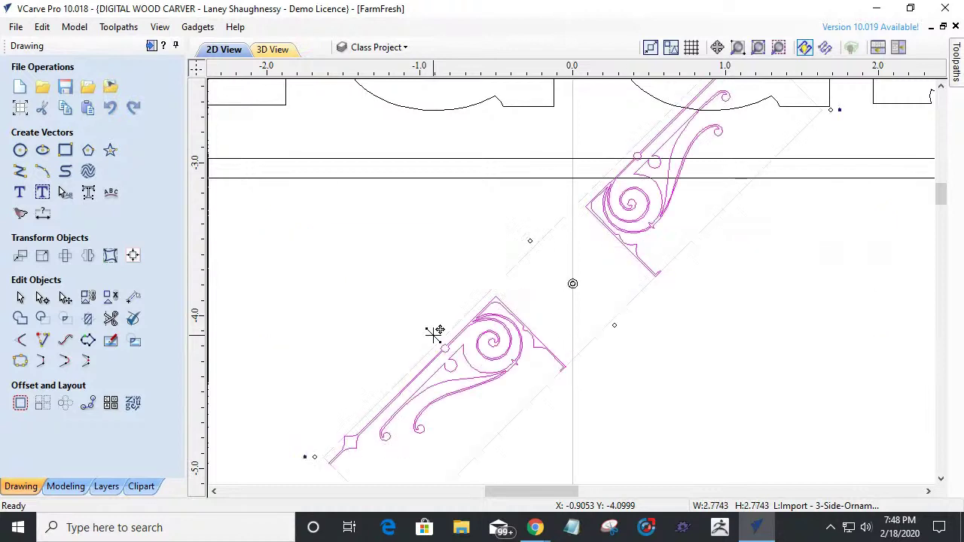
key("ctrl+z")
key("ctrl+y")
key("r")
key("r")
key("r")
key("ctrl+z")
key("r")
key("r")
key("ctrl+z")
key("ctrl+z")
key("ctrl+y")
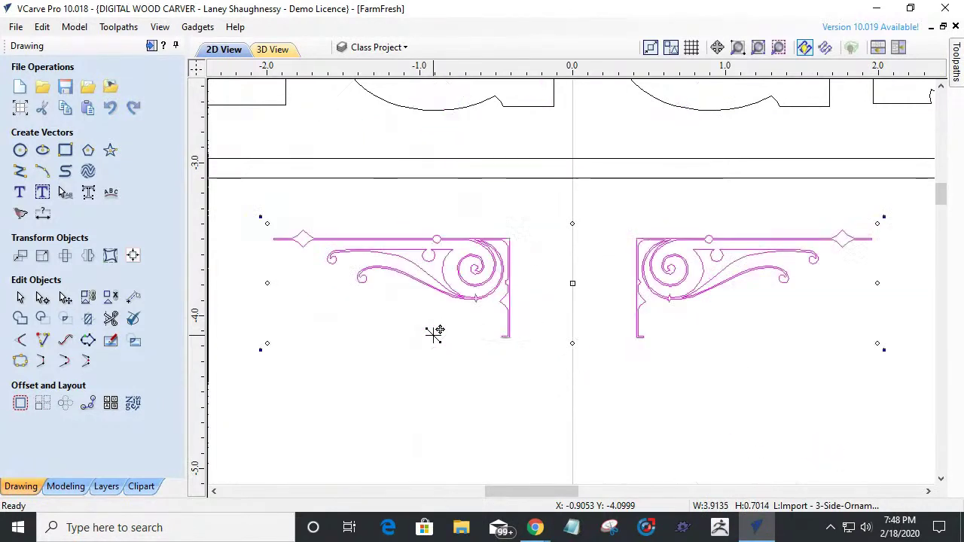
left_click(66, 258)
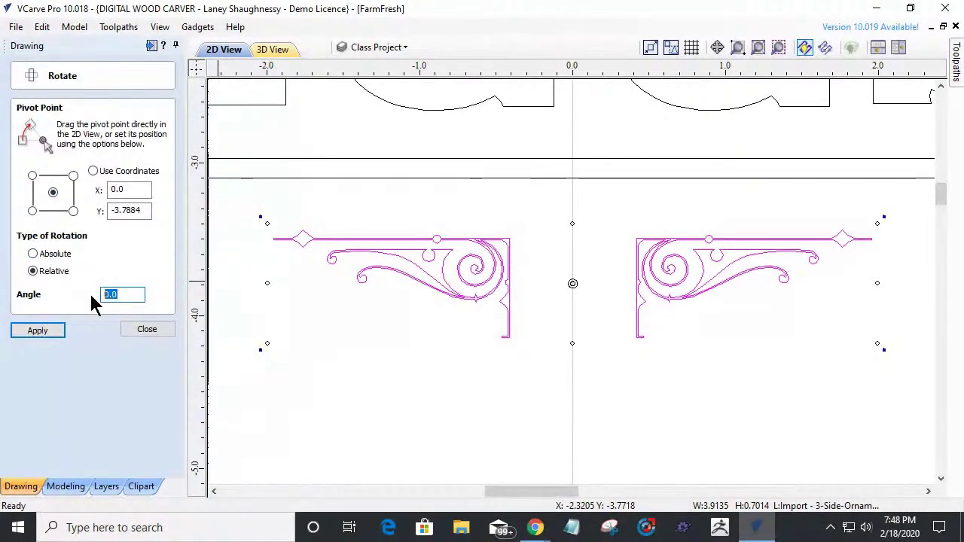
left_click(147, 331)
Try to move the inner corner of the left scroll ornament onto the vertical centre line.
scroll(517, 251, "down", 2)
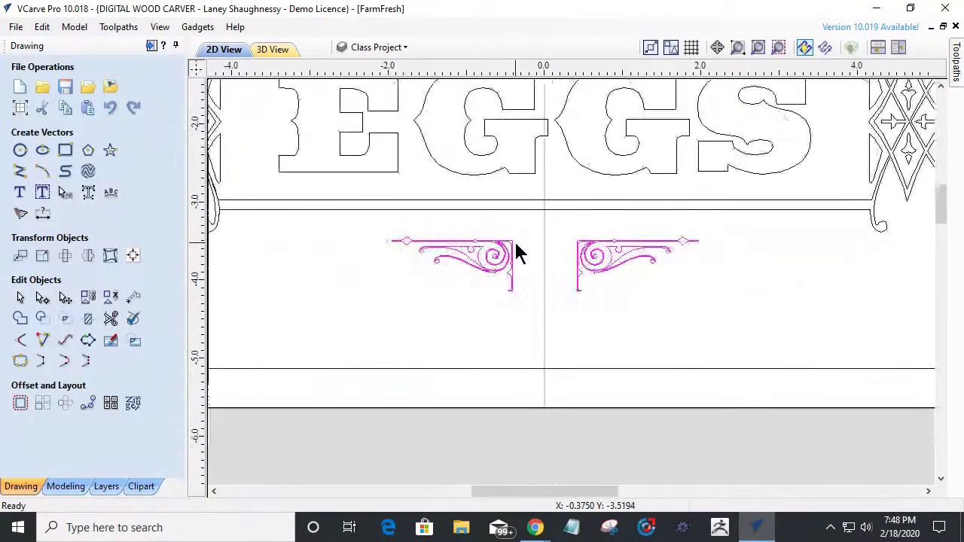
scroll(517, 251, "up", 4)
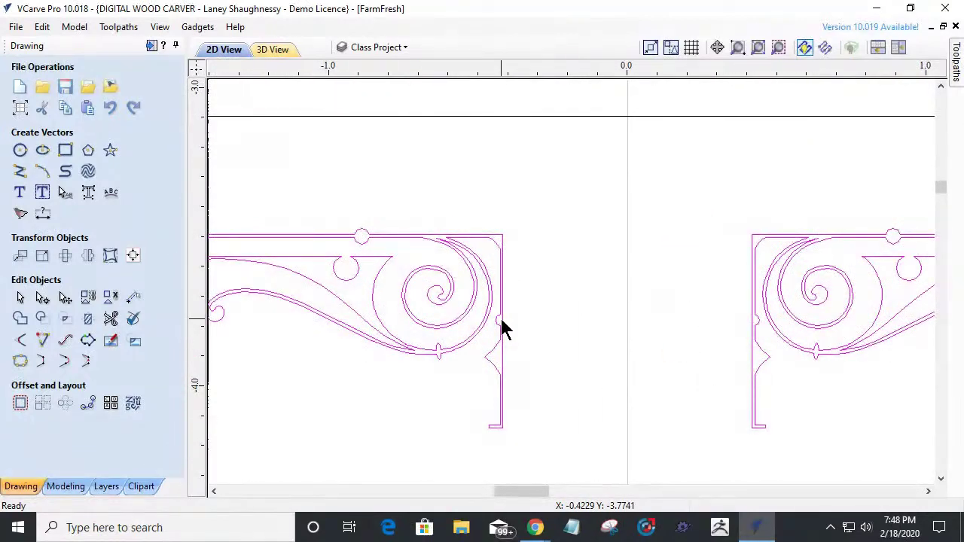
left_click(503, 247)
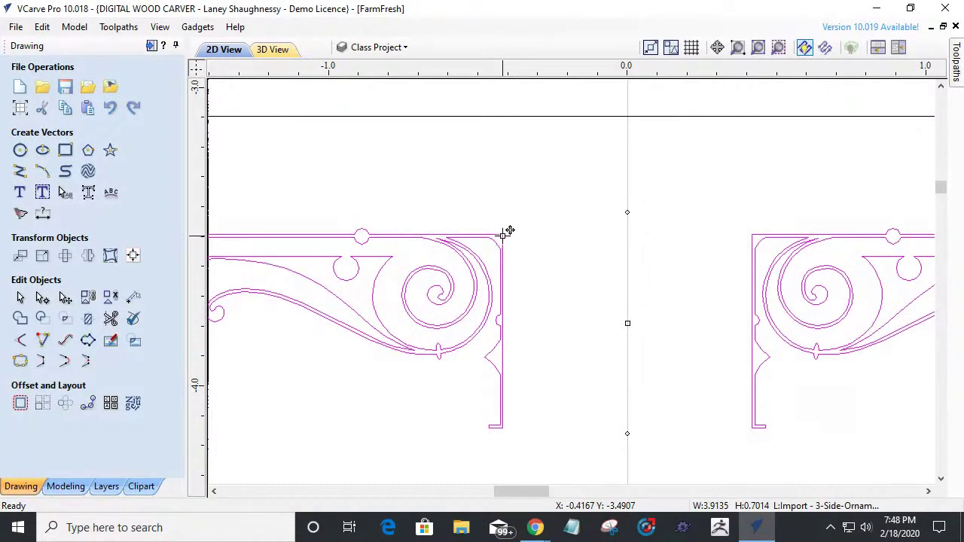
left_click_drag(509, 232, 529, 228)
scroll(519, 252, "down", 3)
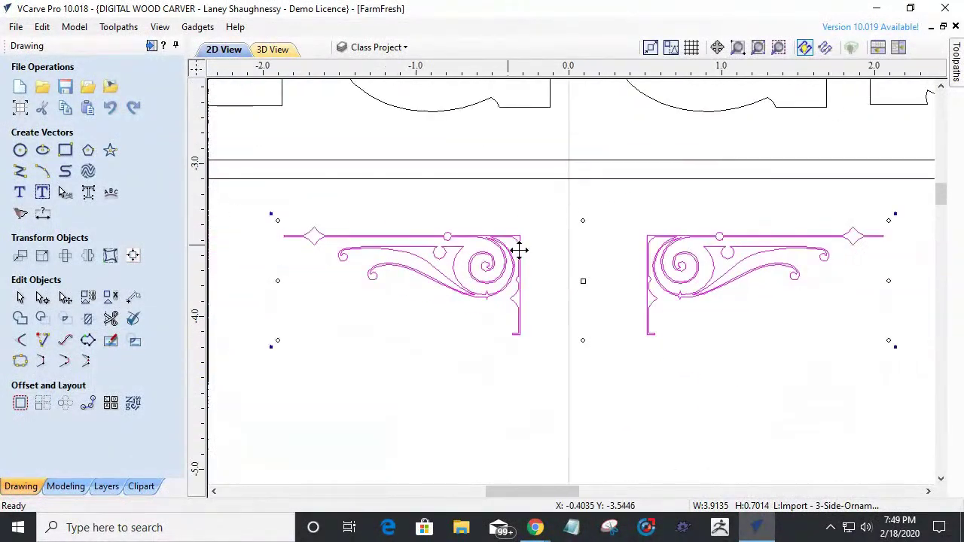
Move the pair of scroll ornaments to the Class Project layer and ungroup it onto the group's layer.
scroll(538, 284, "up", 3)
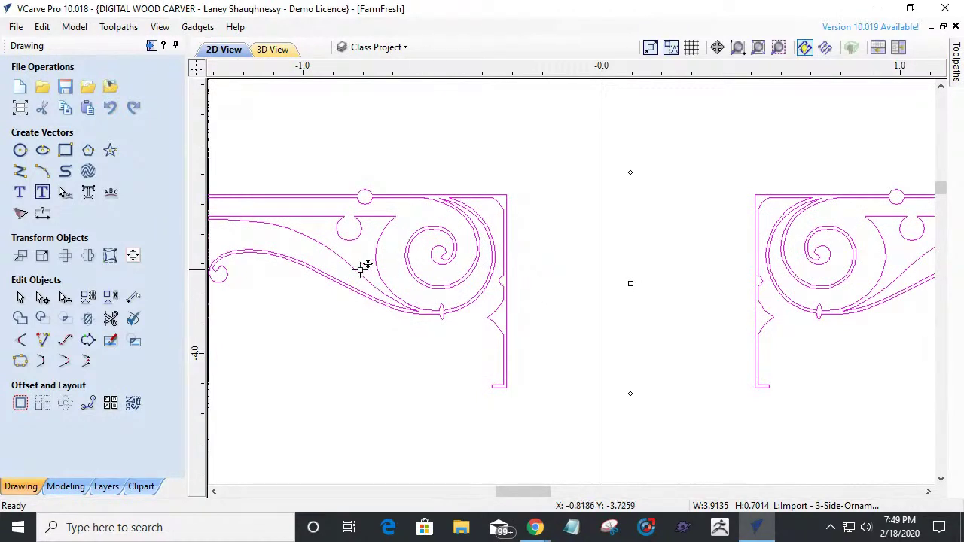
right_click(340, 201)
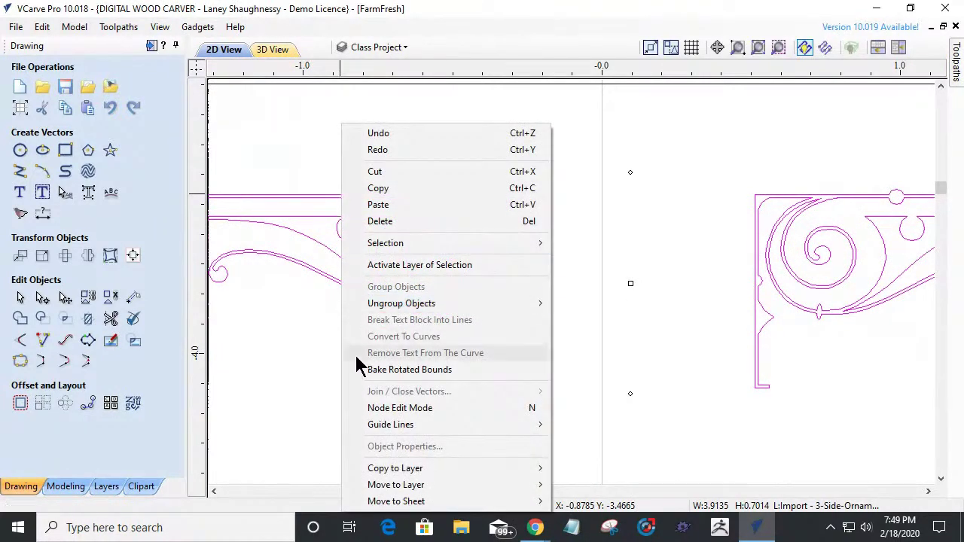
mouse_move(393, 490)
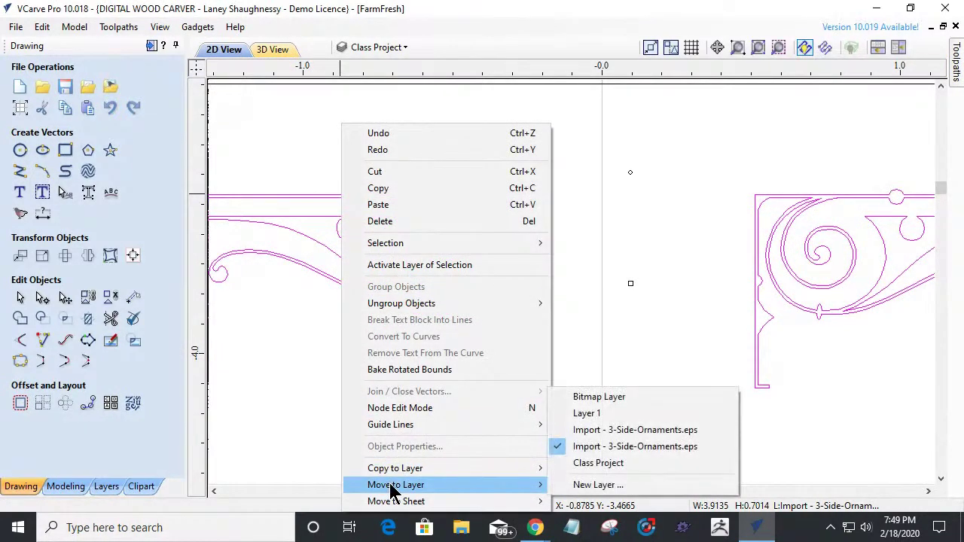
left_click(586, 464)
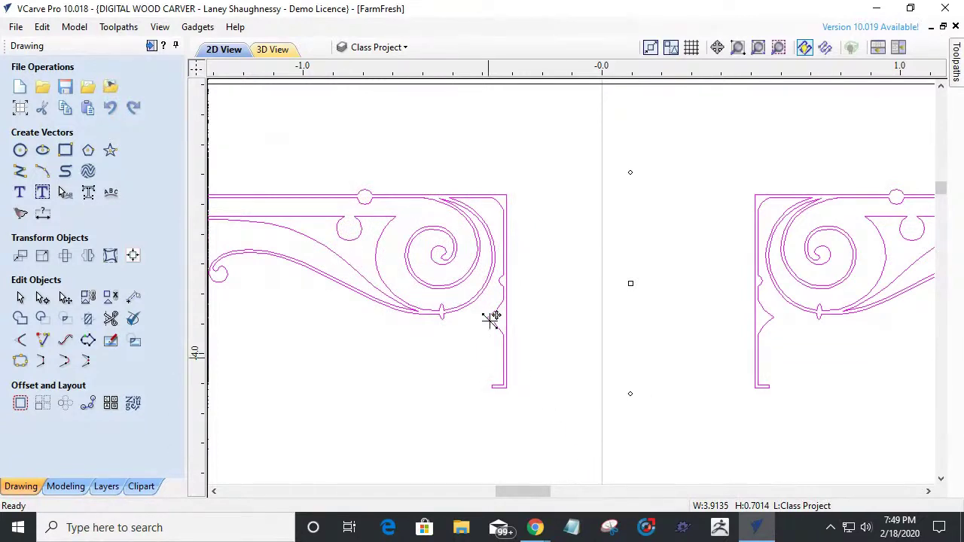
right_click(486, 211)
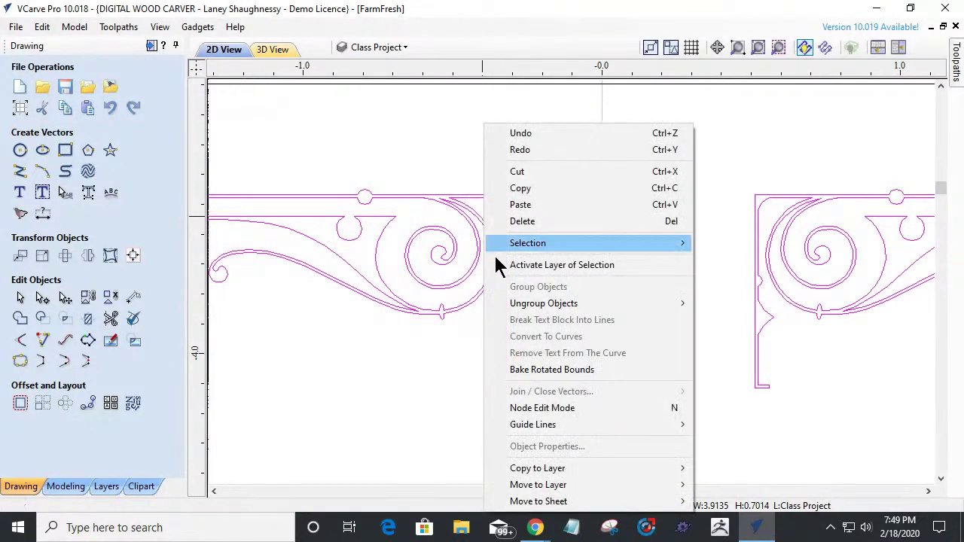
mouse_move(519, 305)
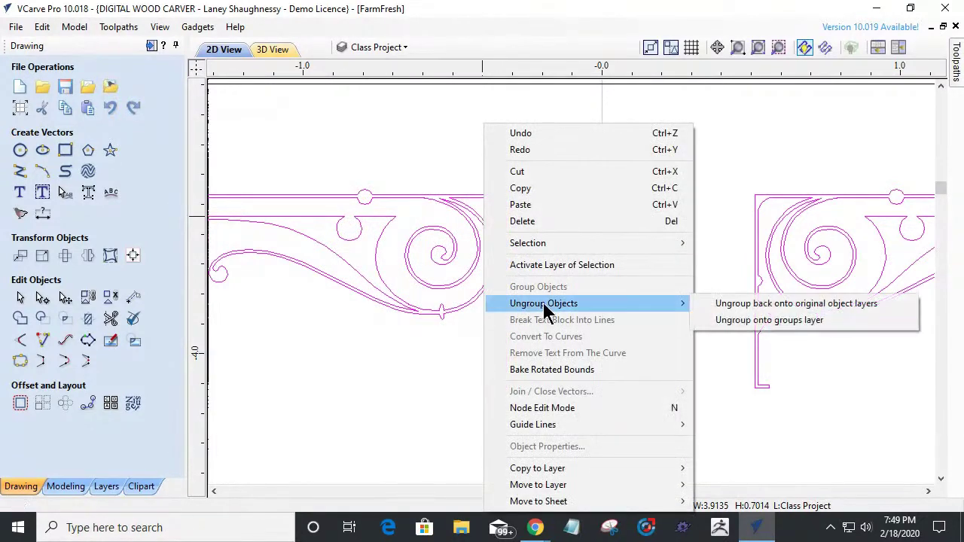
left_click(805, 321)
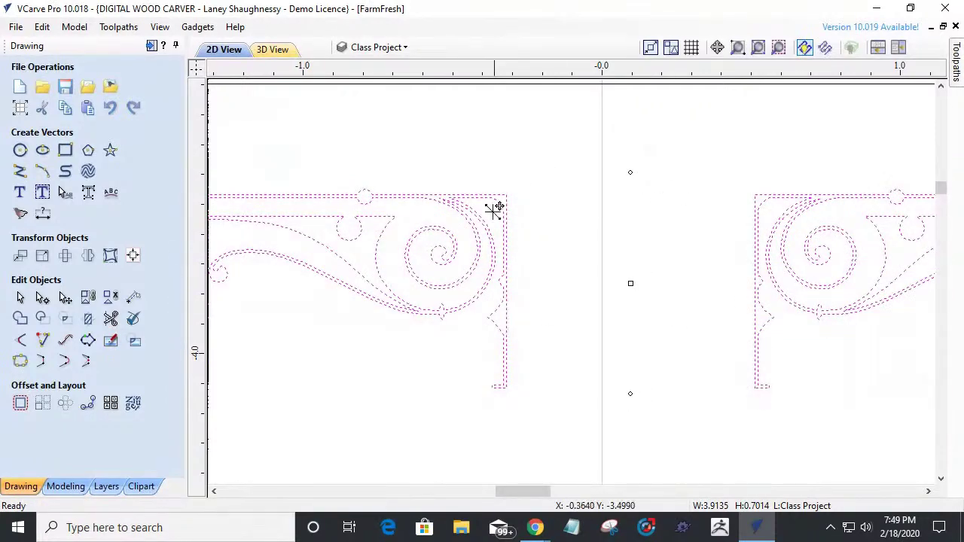
Move the left and right scroll ornaments separately so their inner vertical edges meet at the vertical centre line.
scroll(717, 358, "down", 3)
scroll(717, 357, "down", 2)
scroll(721, 359, "up", 6)
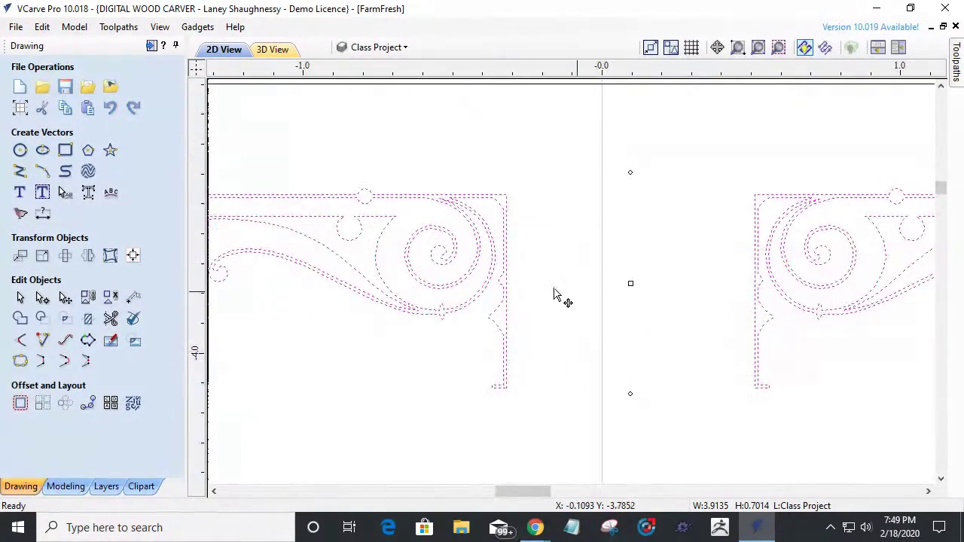
left_click(498, 209)
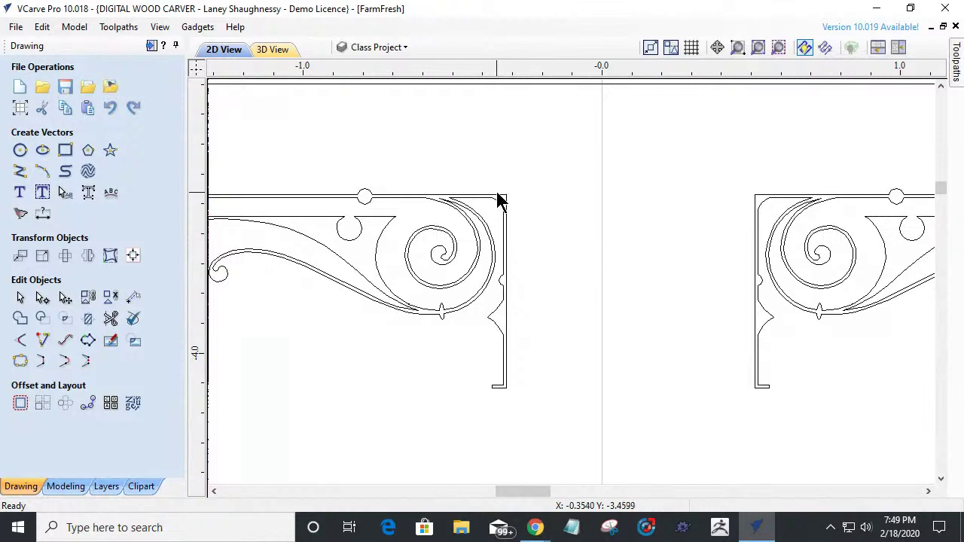
left_click(498, 201)
left_click_drag(512, 190, 601, 208)
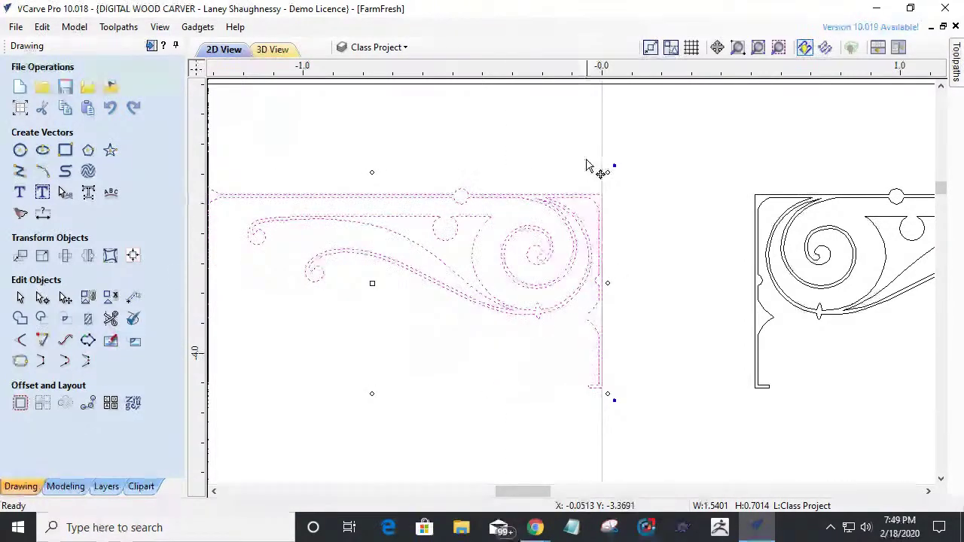
left_click(757, 206)
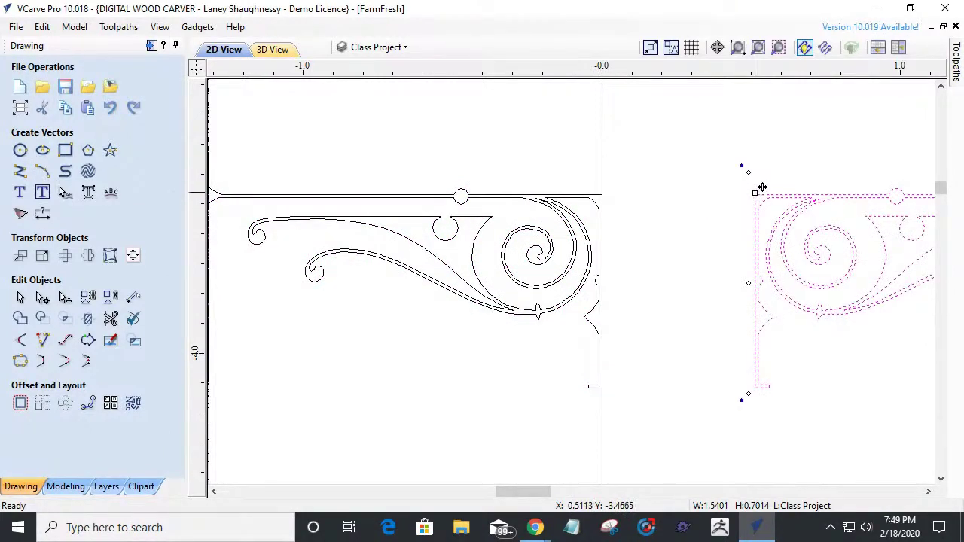
left_click_drag(757, 190, 607, 212)
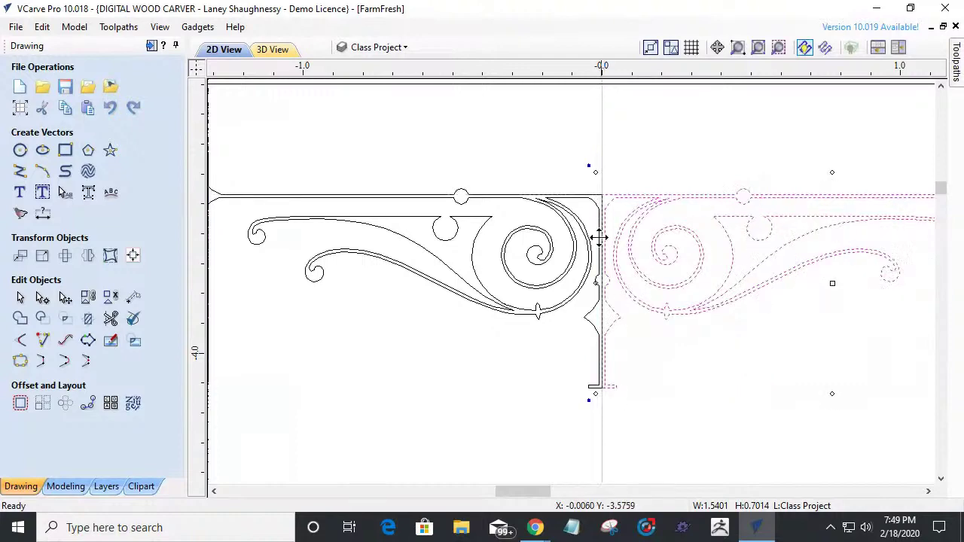
Trim away the overlapping vertical edges between the two scroll ornaments with the Interactive Vector Trim tool.
scroll(595, 205, "up", 5)
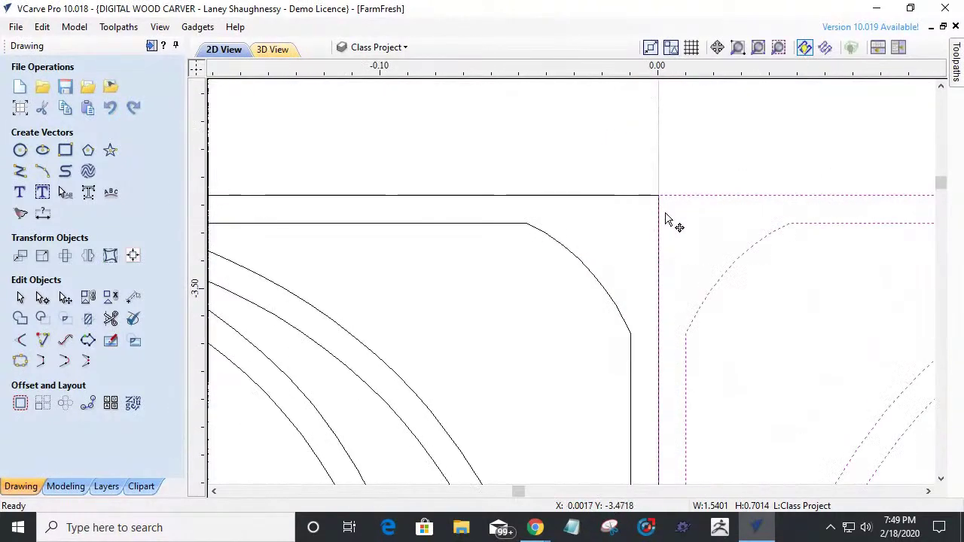
scroll(664, 218, "up", 1)
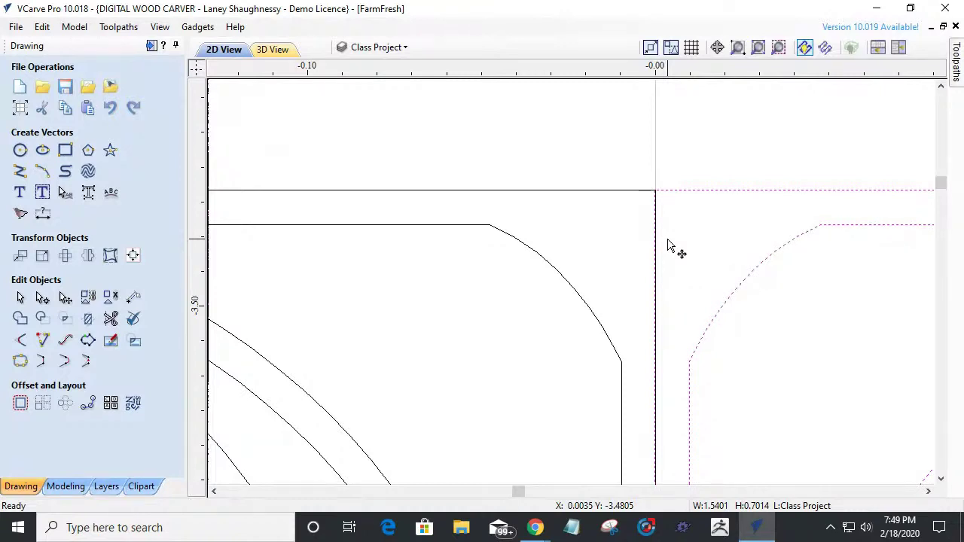
scroll(655, 204, "up", 2)
scroll(656, 204, "up", 1)
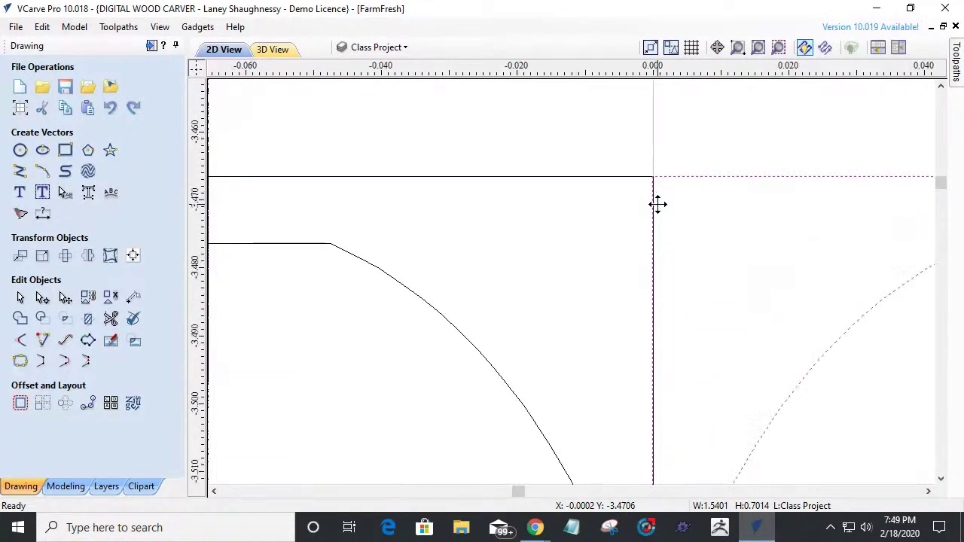
left_click(631, 179)
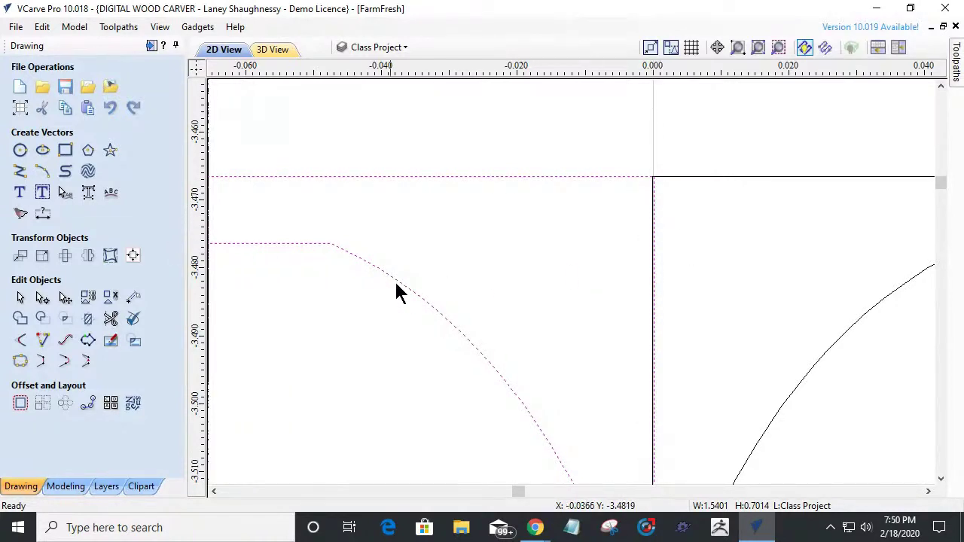
left_click(134, 320)
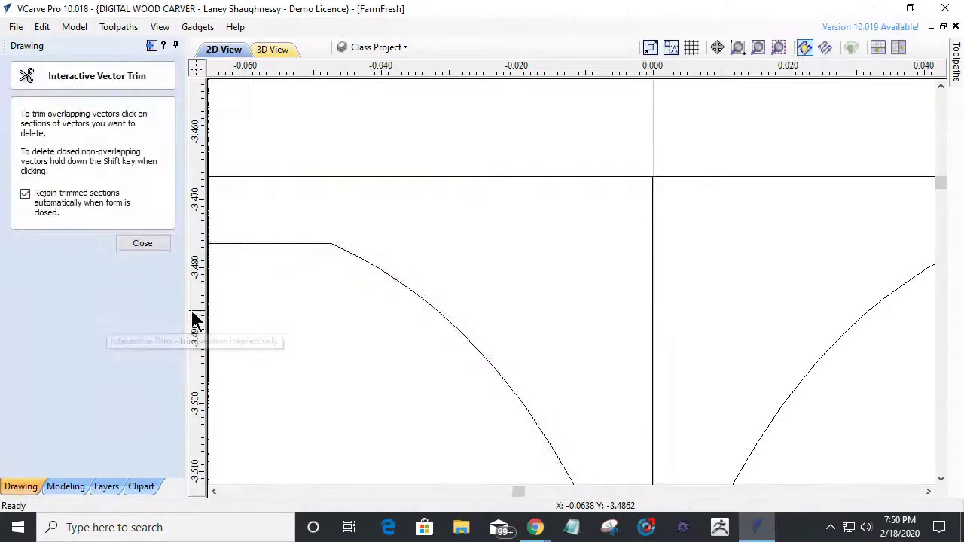
left_click(655, 264)
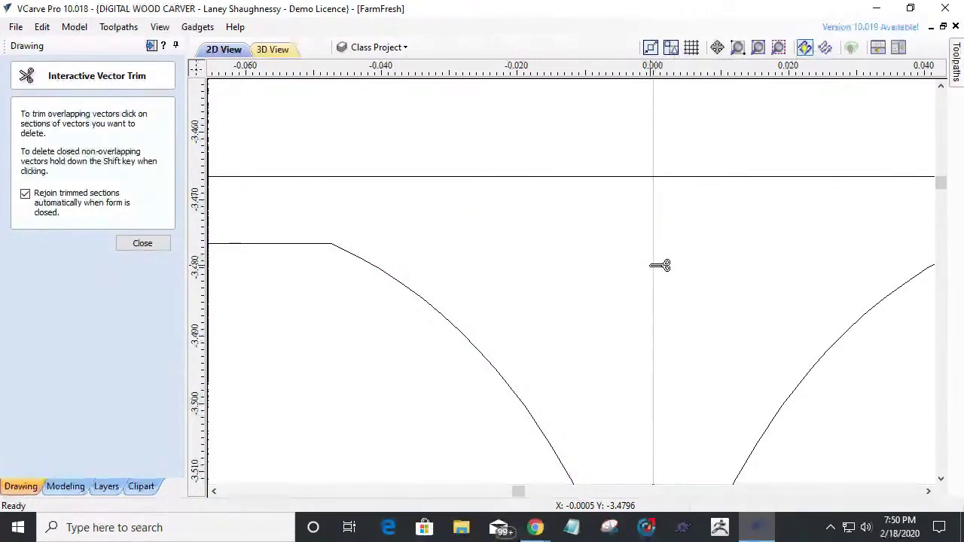
scroll(660, 265, "down", 8)
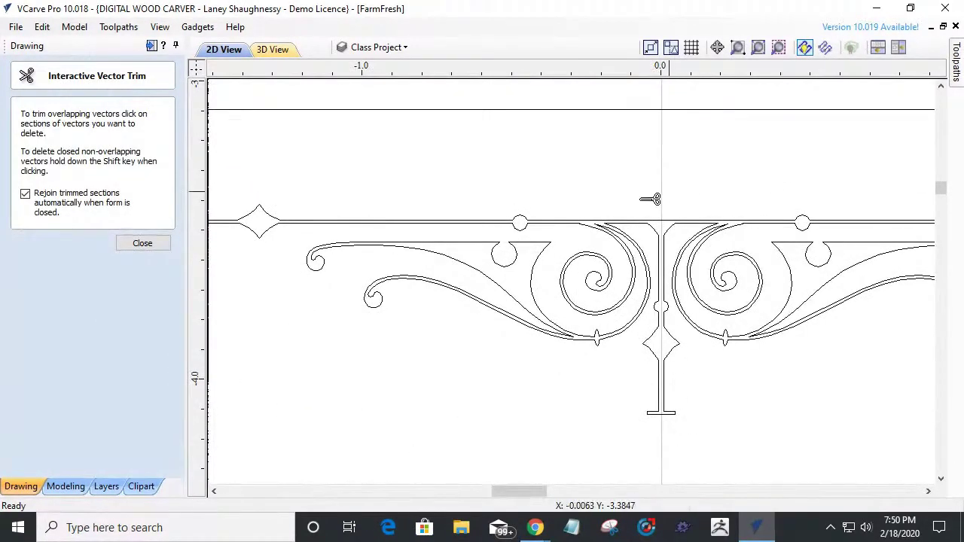
scroll(612, 375, "down", 3)
scroll(611, 374, "down", 2)
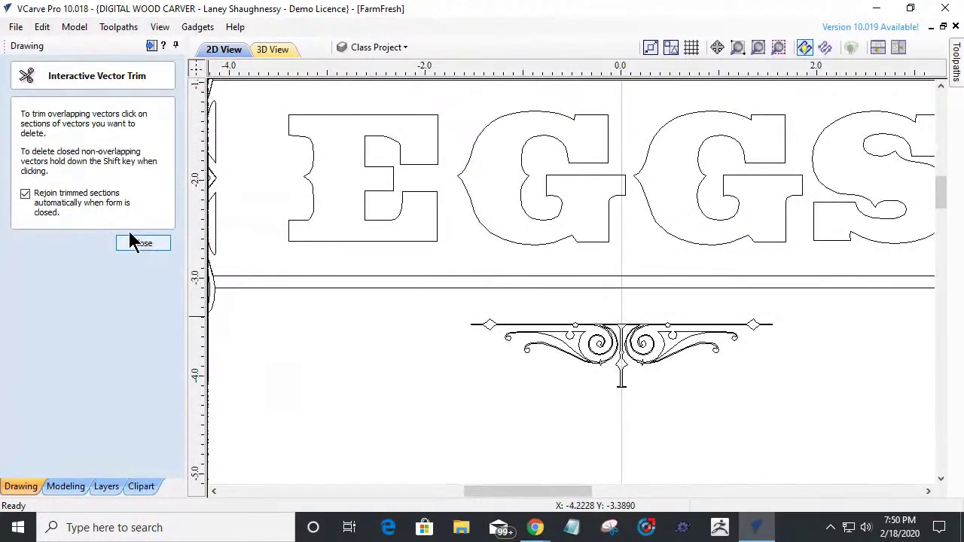
left_click(141, 243)
Select the joined scroll ornament and enlarge it about its centre to about 7.70 wide and 1.75 high.
left_click_drag(437, 301, 806, 401)
scroll(806, 400, "down", 3)
scroll(797, 410, "down", 1)
scroll(768, 428, "up", 4)
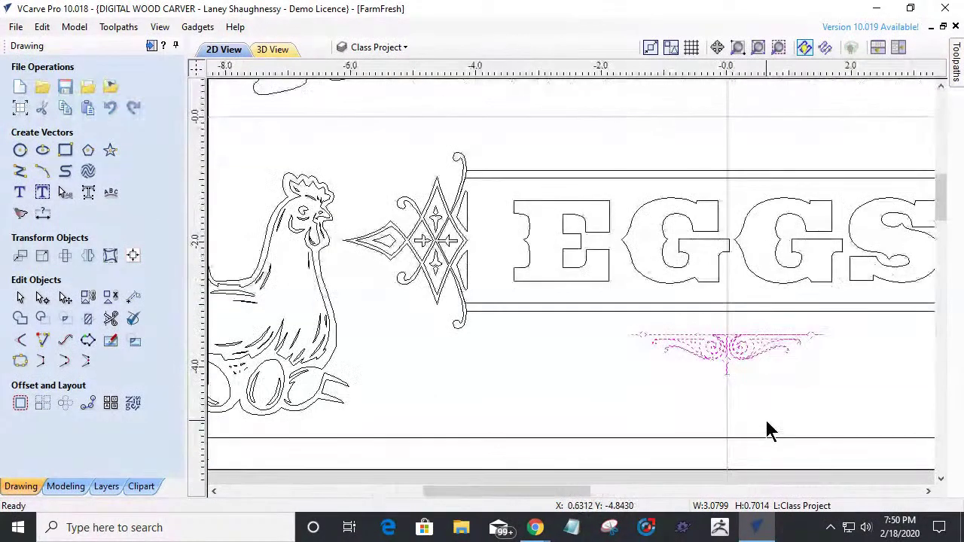
left_click(685, 338)
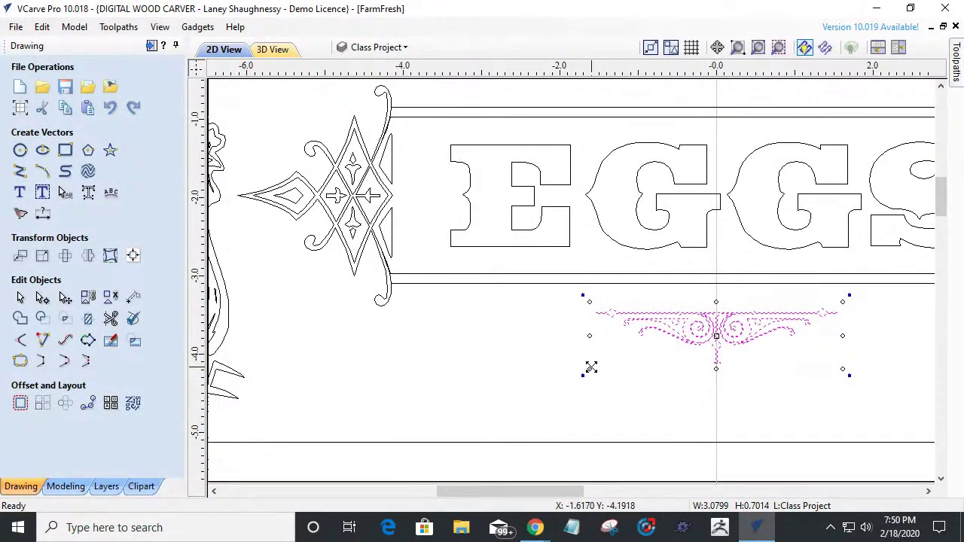
mouse_move(591, 368)
left_mouse_down()
mouse_move(493, 394)
mouse_move(481, 405)
mouse_move(490, 413)
left_mouse_up()
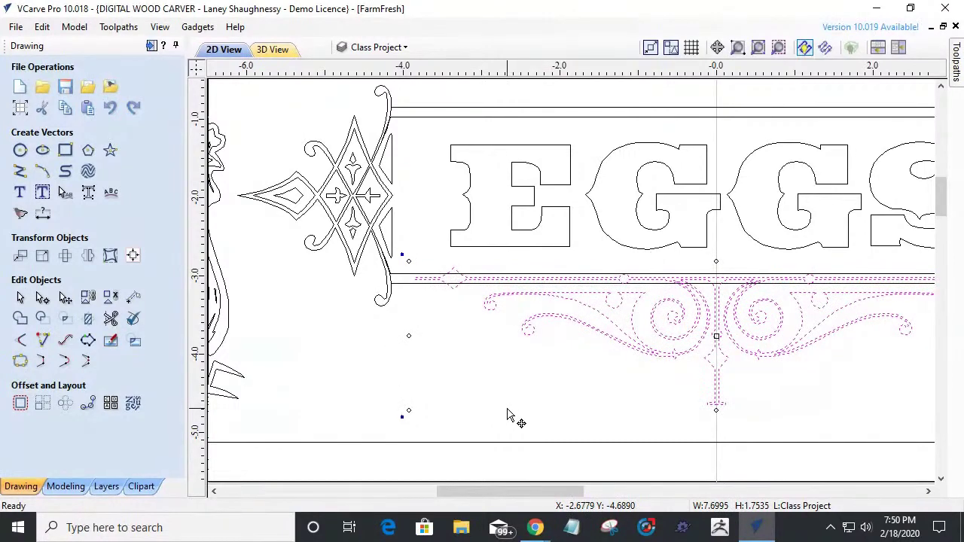
Lower the enlarged scroll ornament until its long bar sits just below the lower line of the EGGS frame.
key("Down")
key("Down")
key("Down")
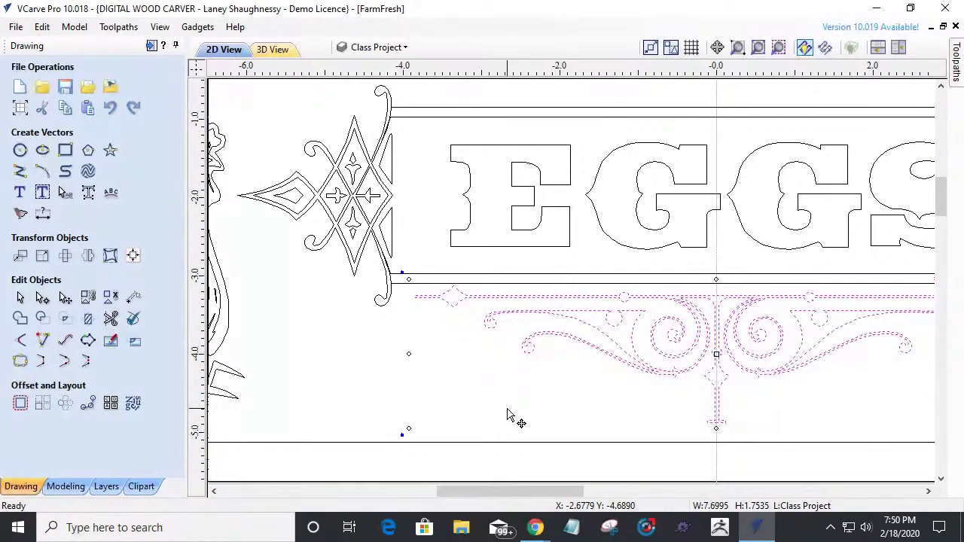
left_click(507, 413)
Check the spacing below the EGGS frame and nudge the scroll ornament slightly further down to widen the gap.
scroll(497, 400, "down", 4)
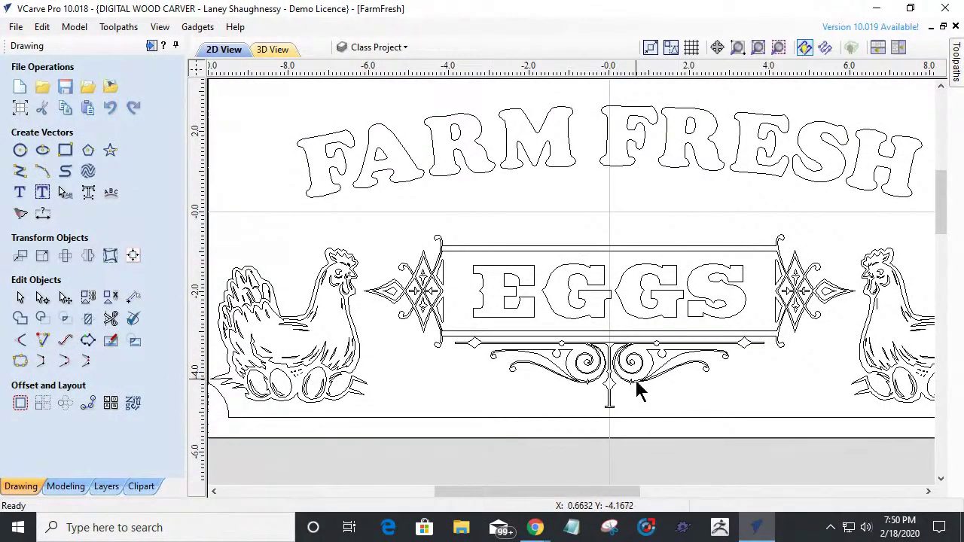
scroll(637, 391, "up", 3)
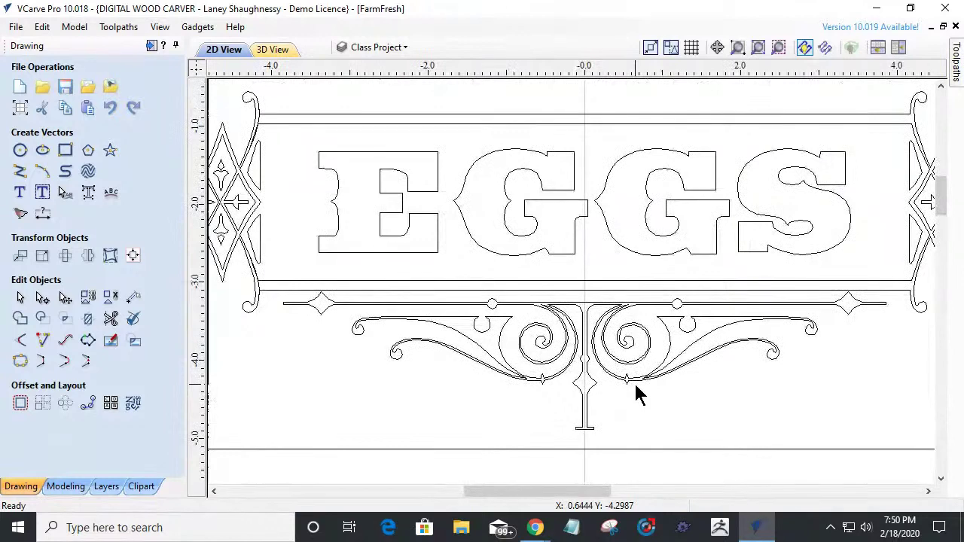
scroll(318, 301, "up", 3)
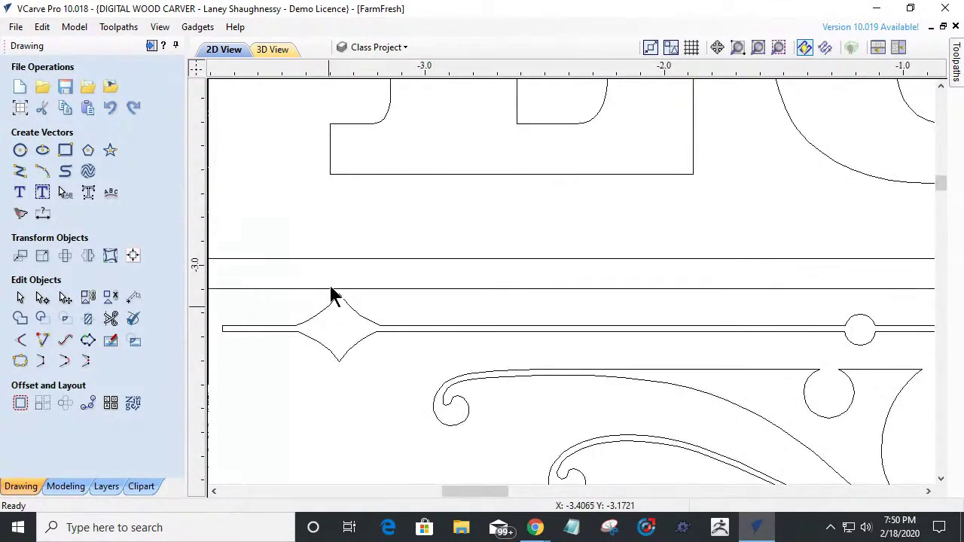
scroll(335, 297, "down", 3)
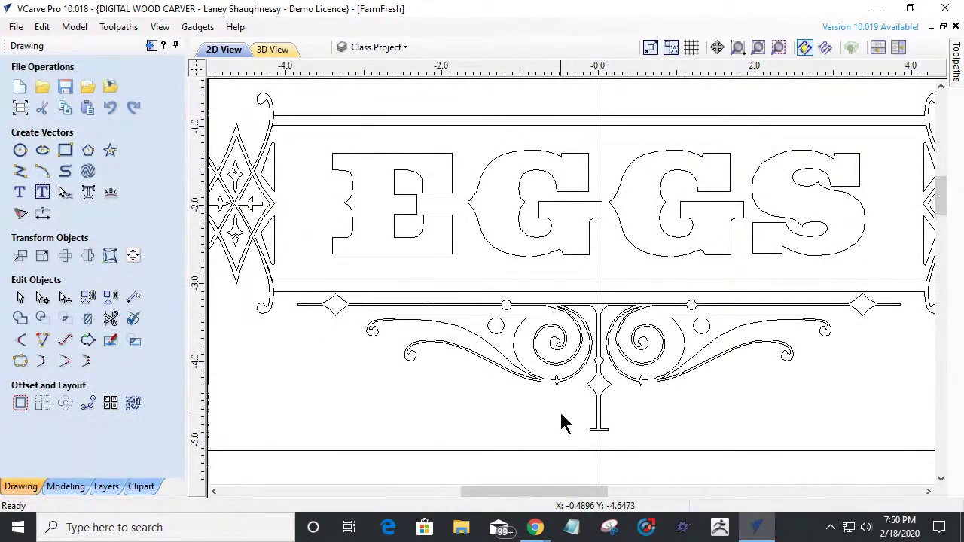
left_click(595, 386)
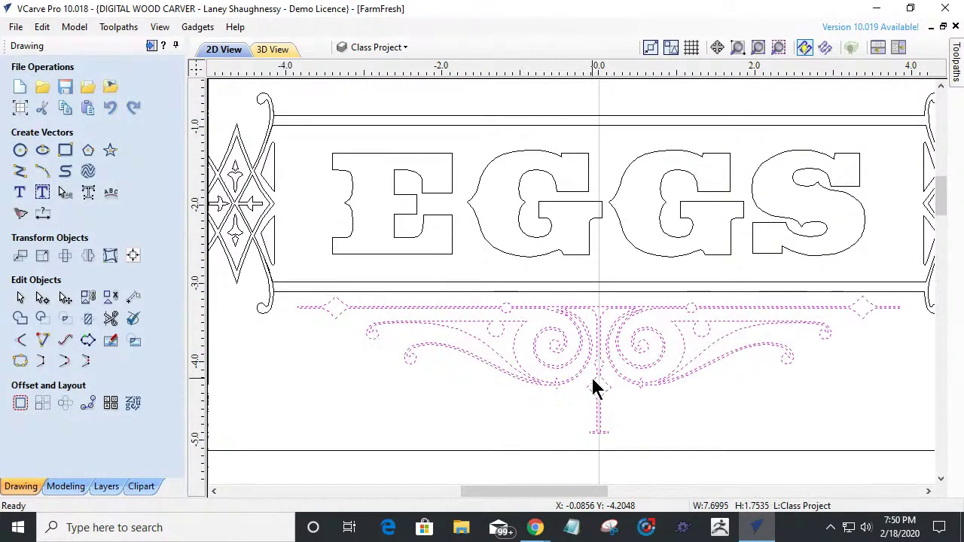
left_click(747, 409)
scroll(747, 407, "down", 3)
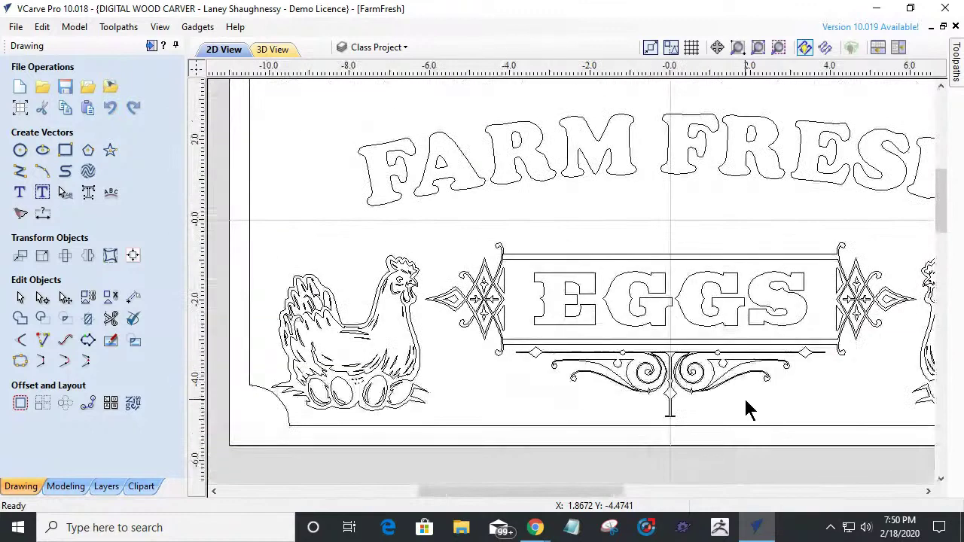
scroll(604, 422, "up", 2)
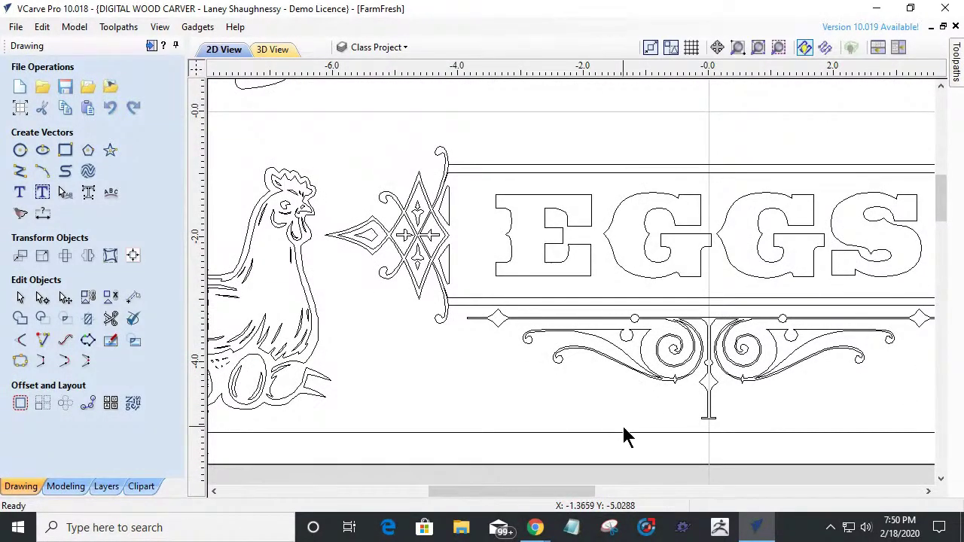
Try to offset the scroll ornament below the EGGS frame inwards by 0.005 inches with sharp corners, deleting the original.
scroll(789, 380, "up", 2)
scroll(789, 380, "down", 2)
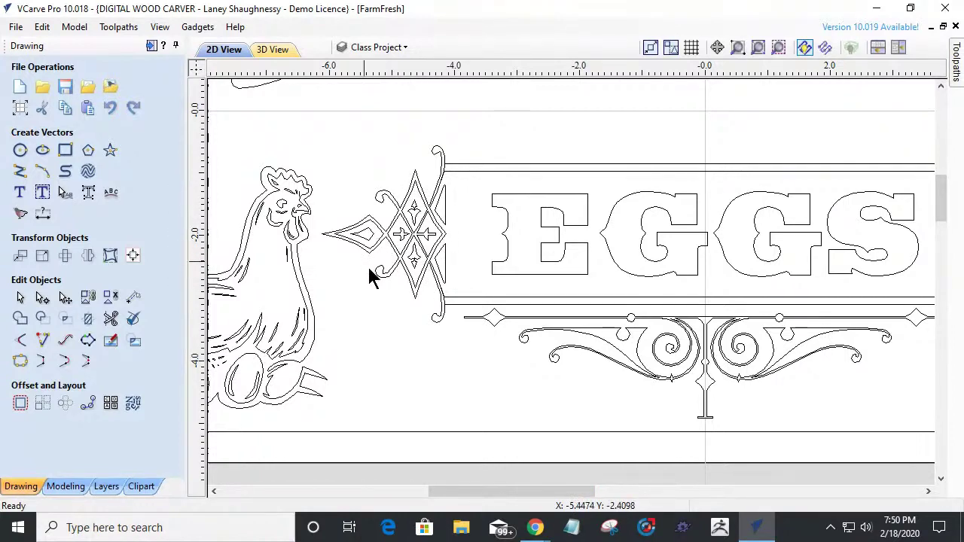
scroll(700, 360, "up", 3)
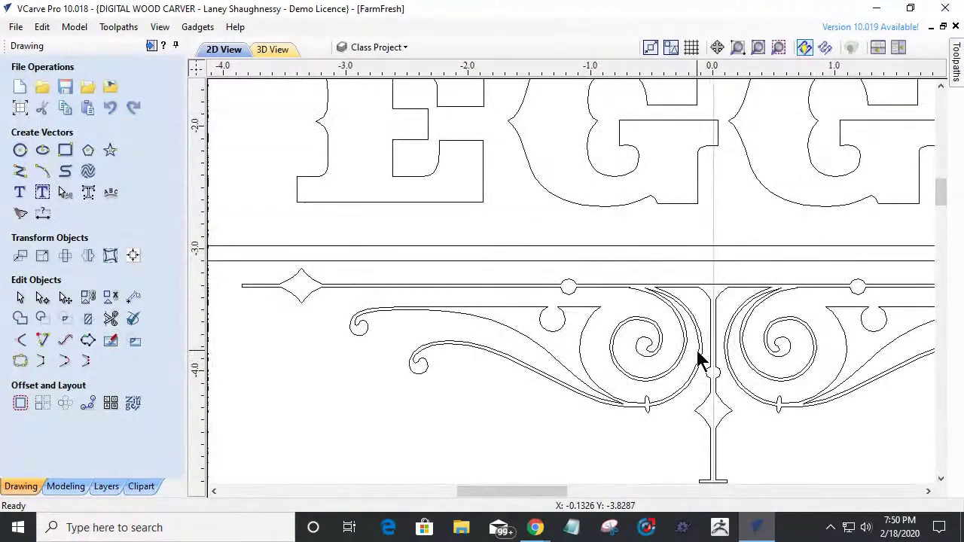
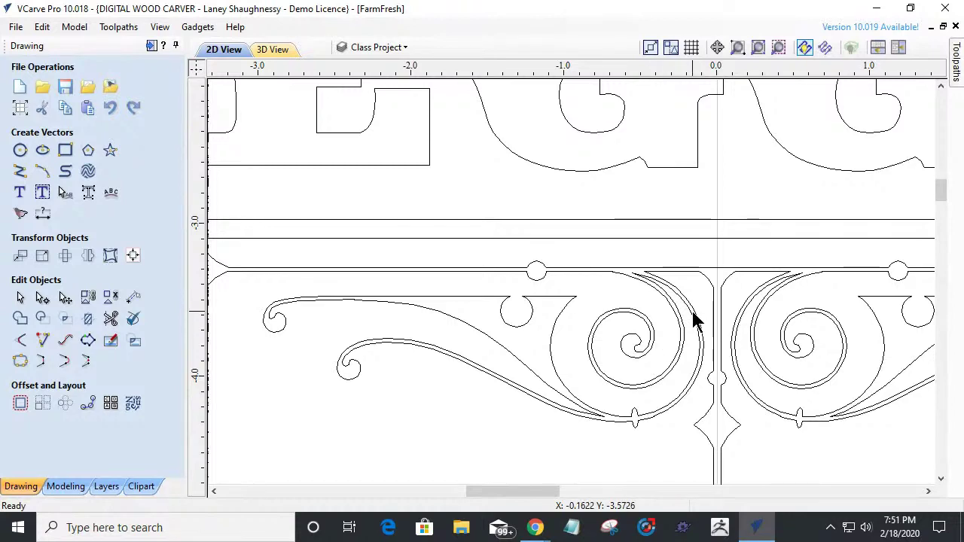
scroll(694, 320, "down", 4)
scroll(694, 320, "up", 4)
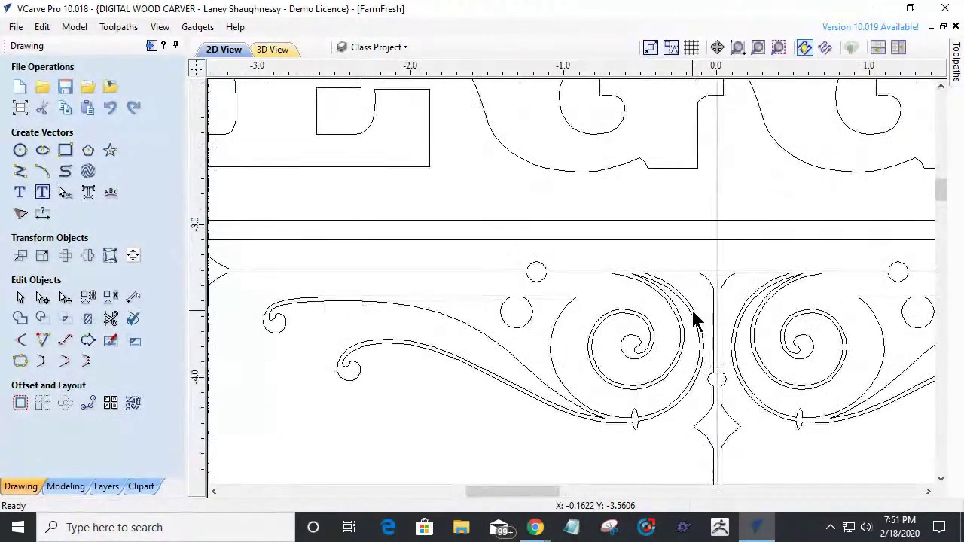
left_click(695, 320)
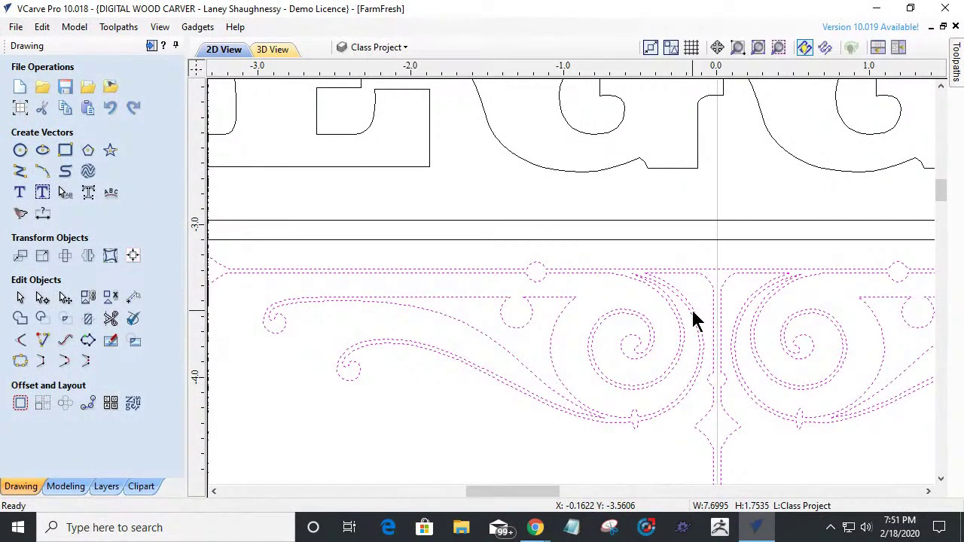
left_click(20, 405)
double_click(75, 195)
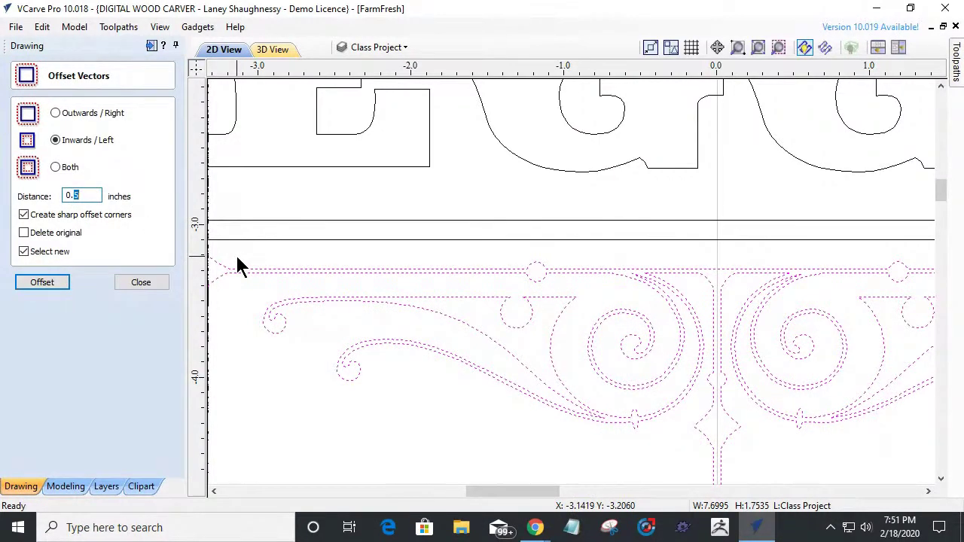
type(".005")
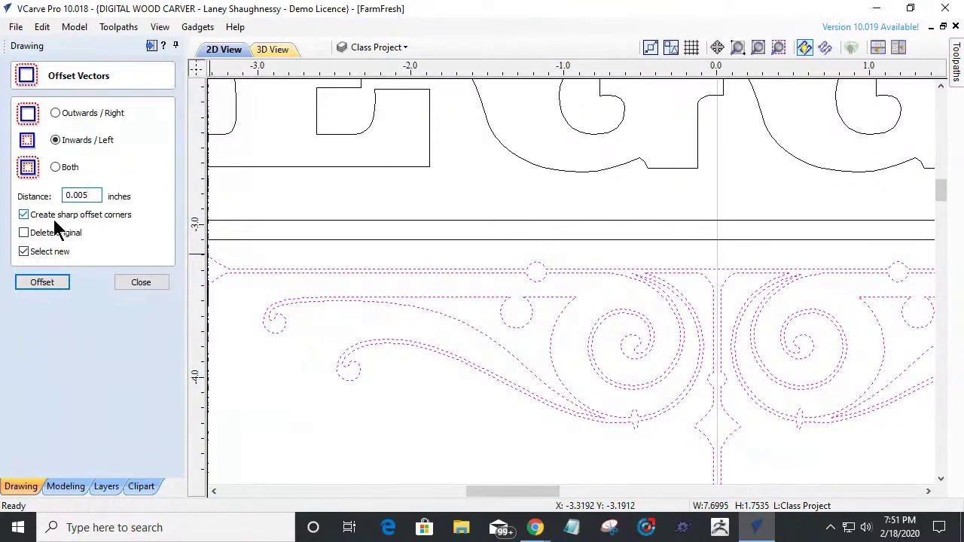
left_click(24, 234)
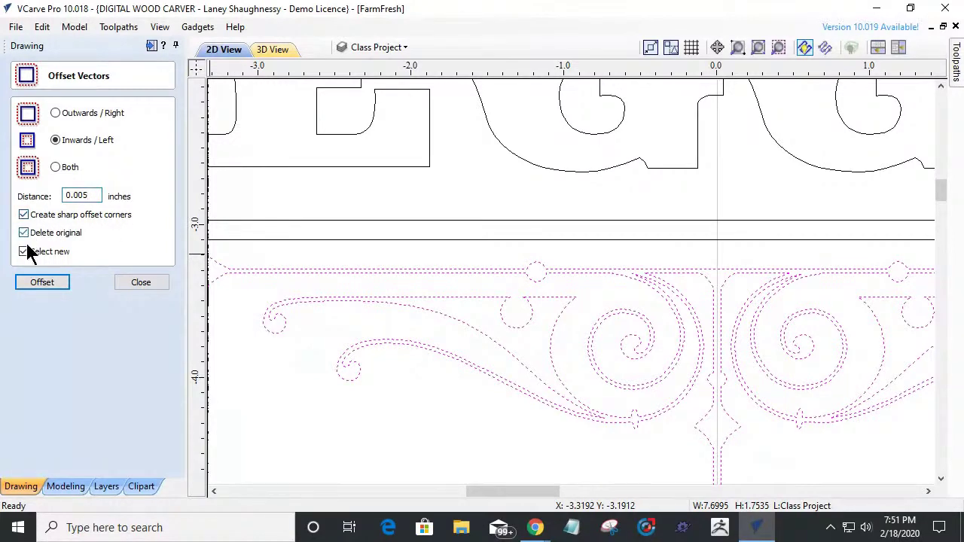
left_click(41, 286)
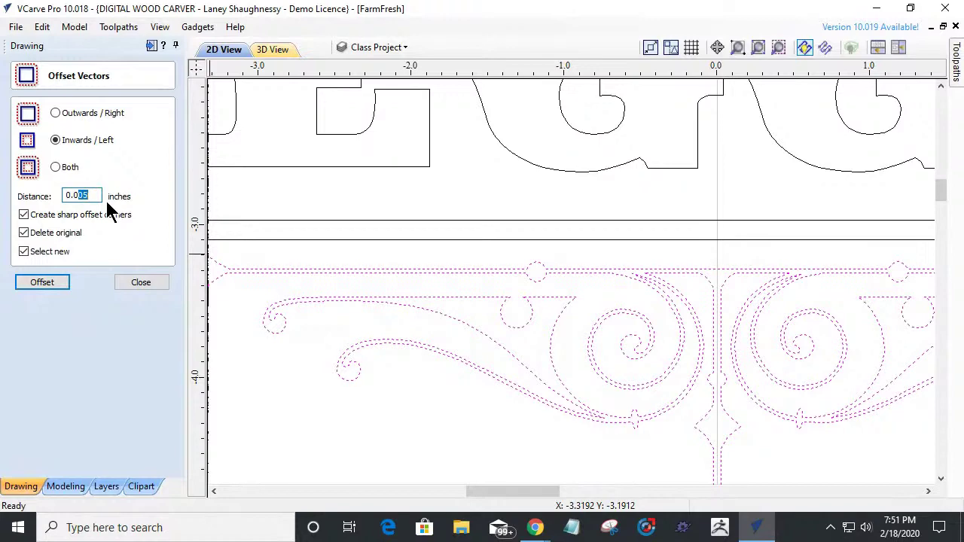
Offset the selected scroll ornament inwards by 0.01 inches and finish the offset operation.
left_click(42, 283)
scroll(611, 255, "down", 3)
scroll(611, 255, "up", 5)
scroll(586, 268, "up", 2)
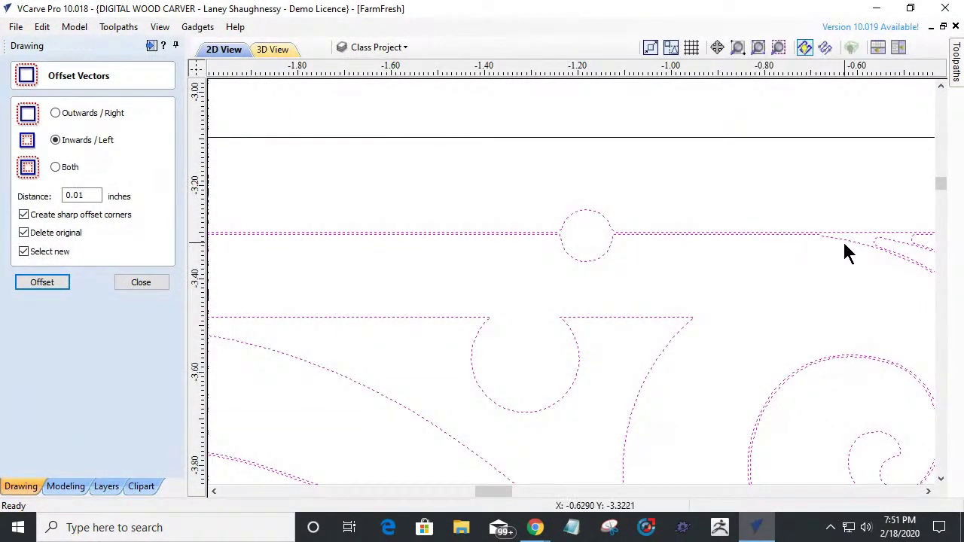
left_click(140, 283)
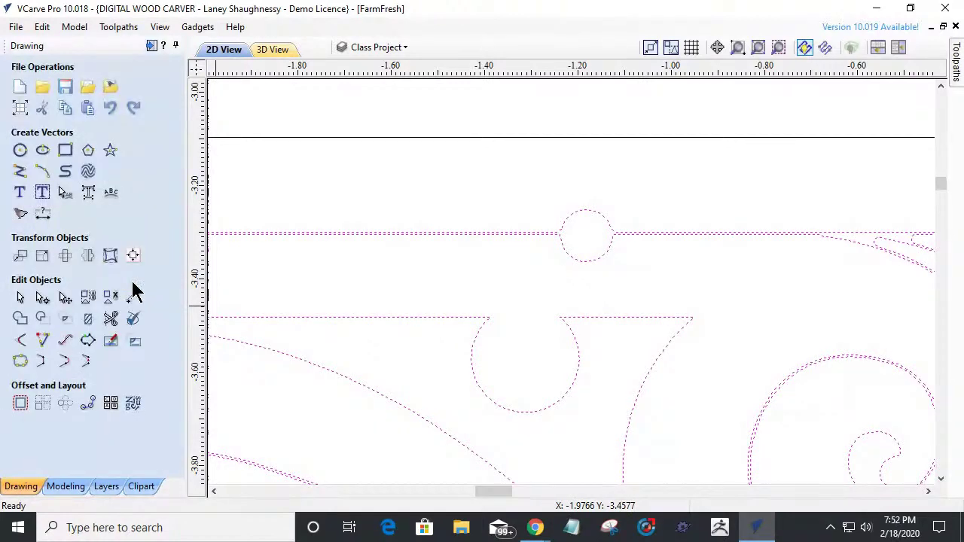
Examine the offset scroll ornament's line spacing and its fit within the whole sign, then deselect it.
scroll(567, 272, "down", 5)
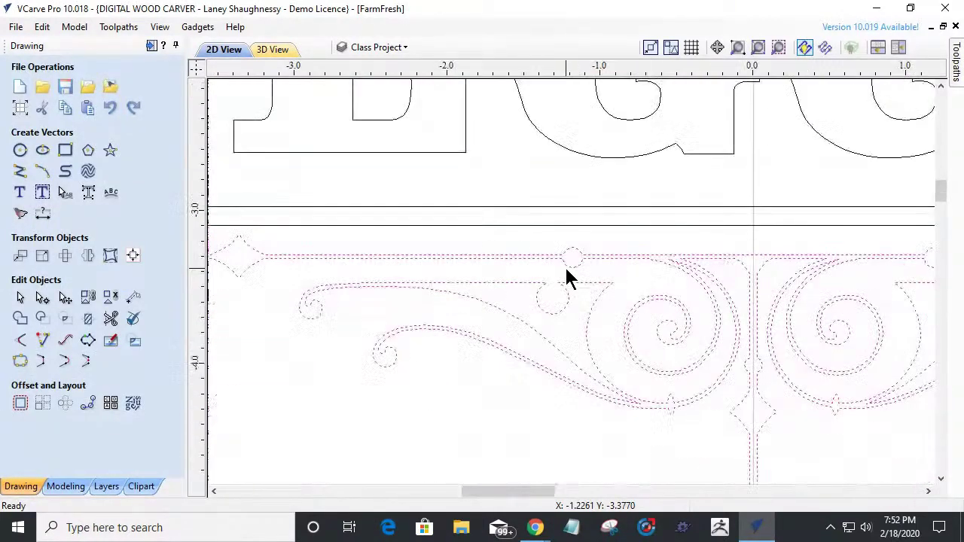
scroll(554, 294, "down", 3)
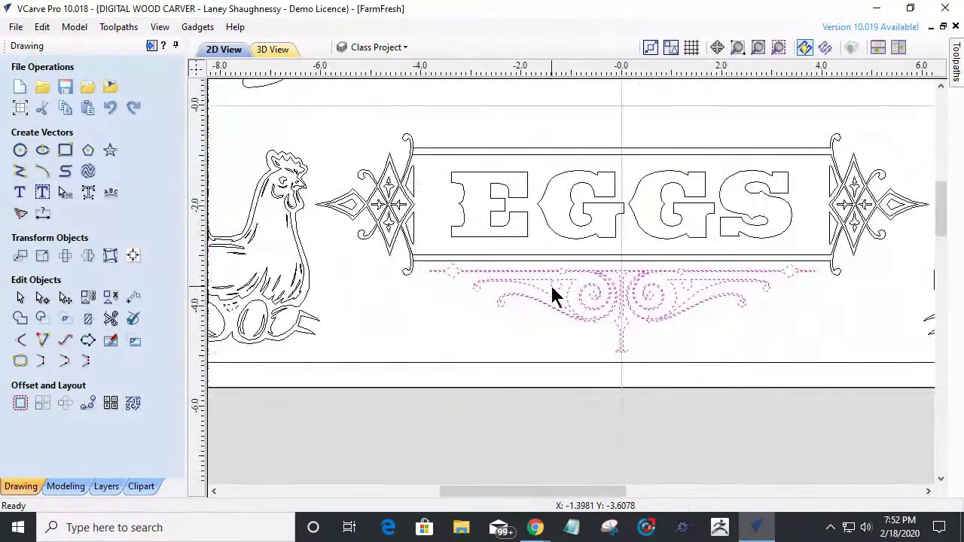
scroll(577, 280, "up", 5)
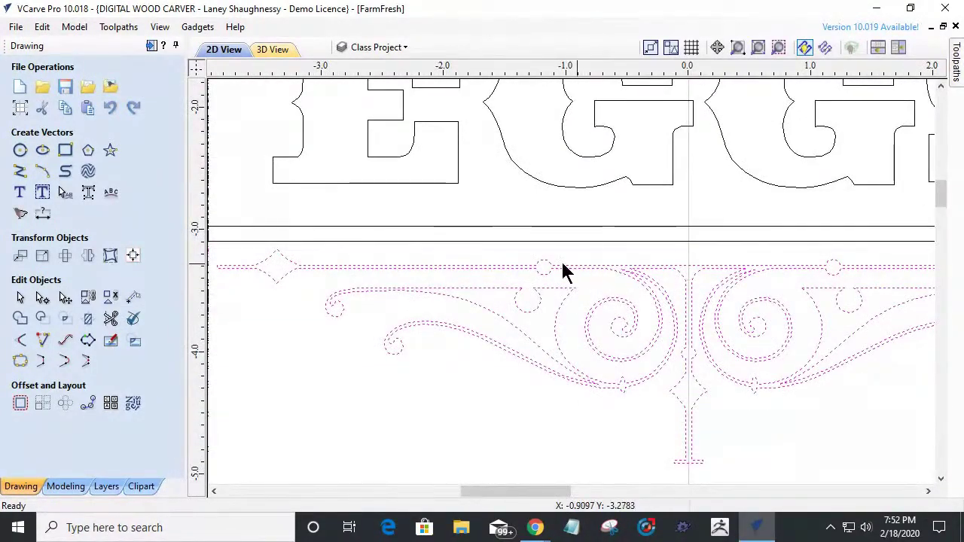
scroll(337, 270, "down", 2)
scroll(336, 269, "down", 2)
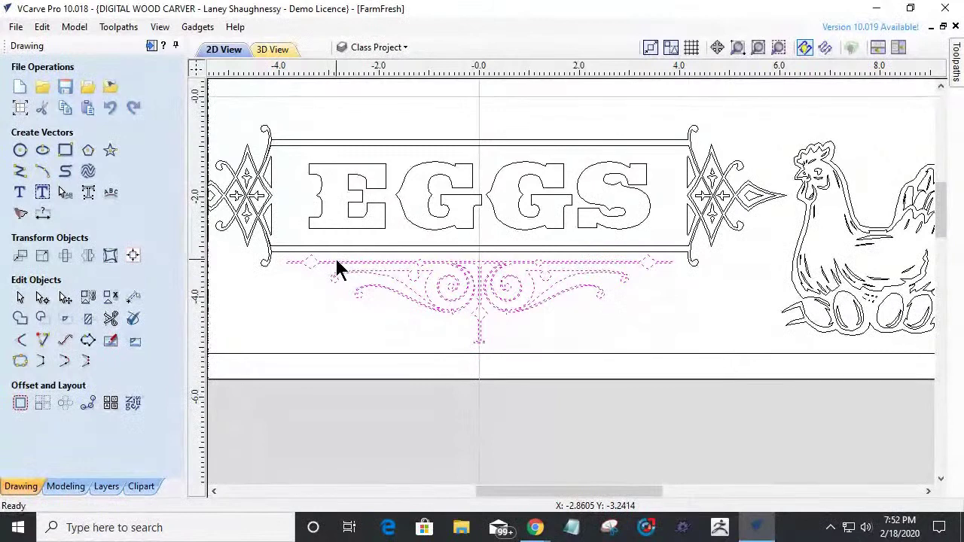
scroll(338, 269, "up", 2)
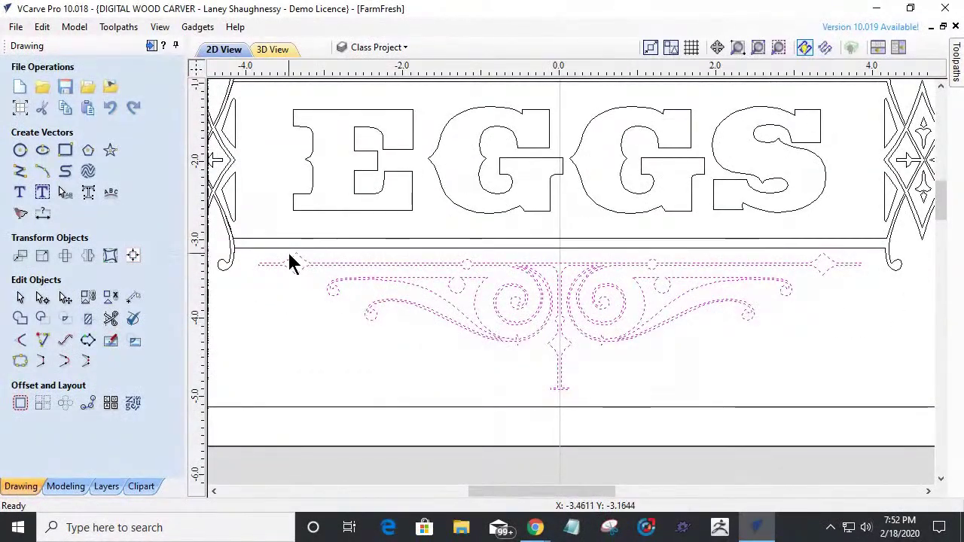
scroll(318, 276, "down", 1)
scroll(316, 277, "down", 2)
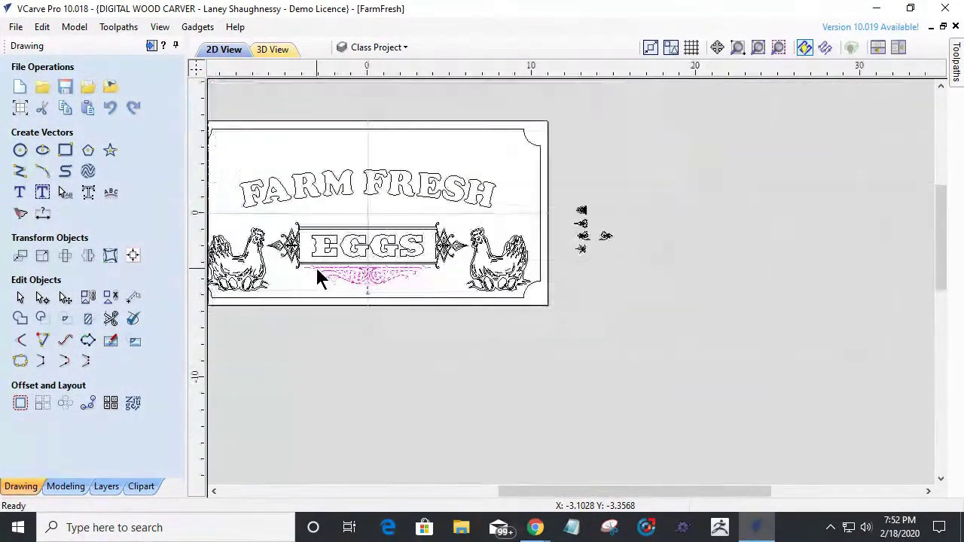
left_click(757, 47)
scroll(521, 97, "up", 3)
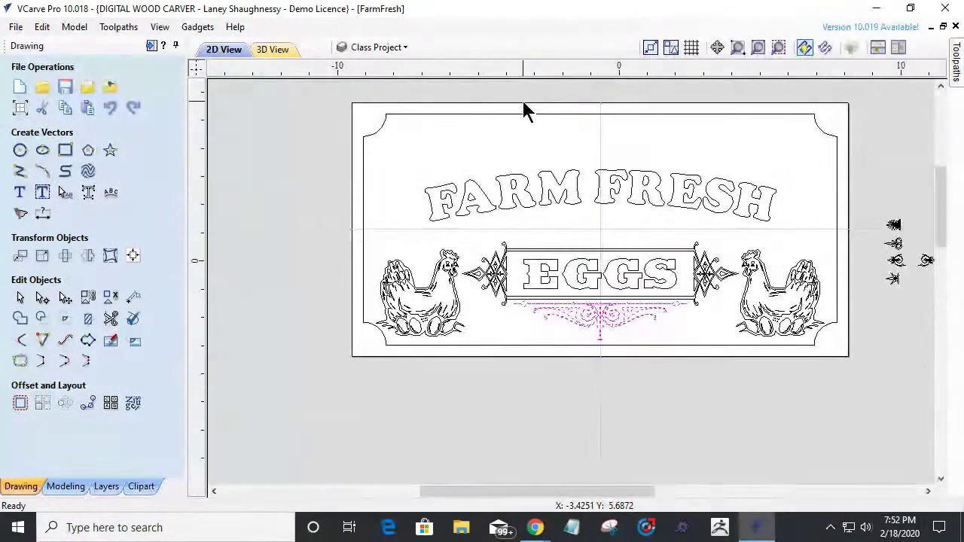
left_click_drag(635, 495, 650, 495)
left_click(633, 390)
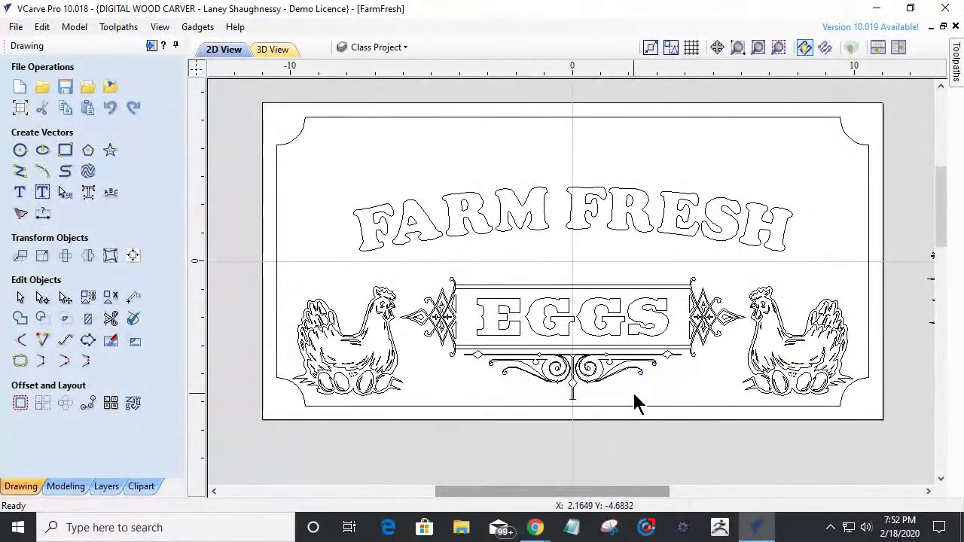
scroll(632, 392, "up", 1)
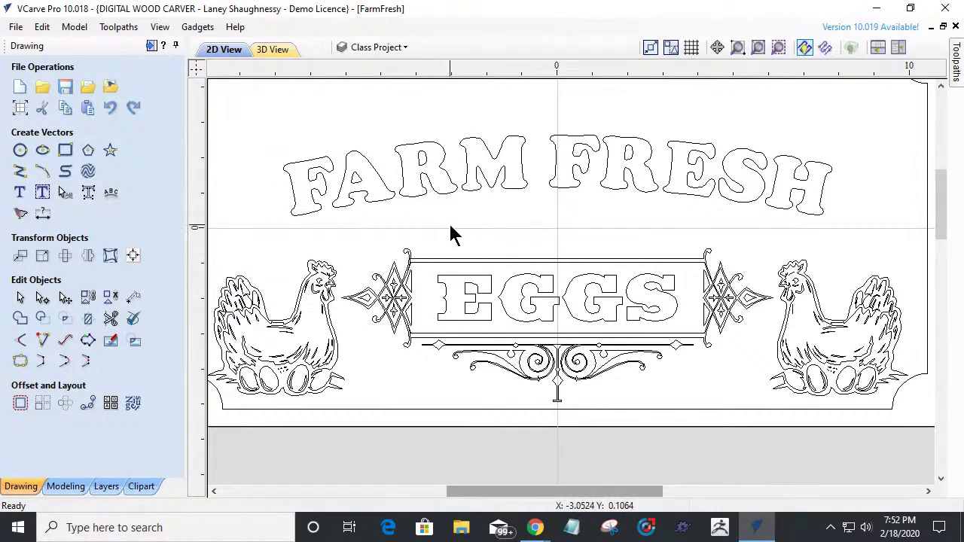
scroll(555, 157, "down", 3)
scroll(452, 155, "up", 1)
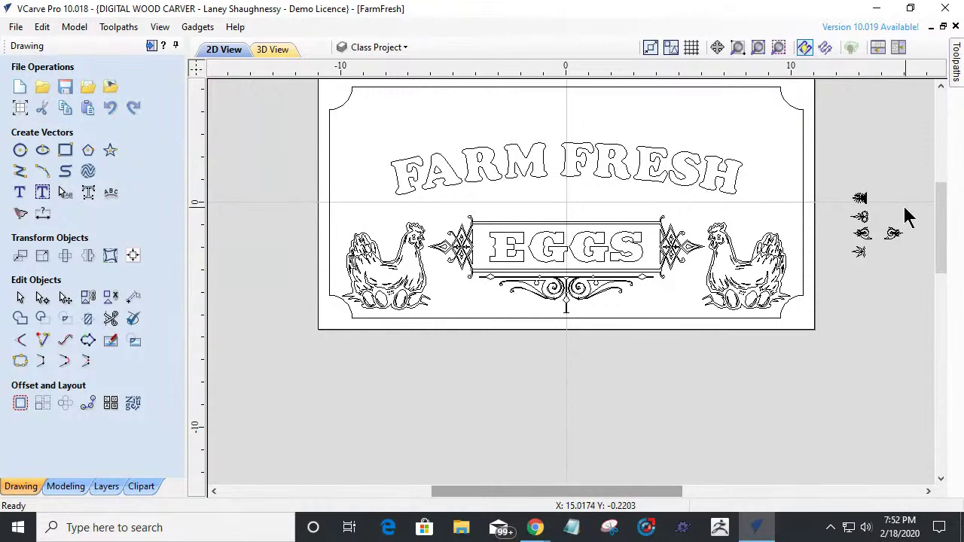
Move the pointed ornament with two round curls from outside the board to just above the E of EGGS.
scroll(906, 215, "up", 3)
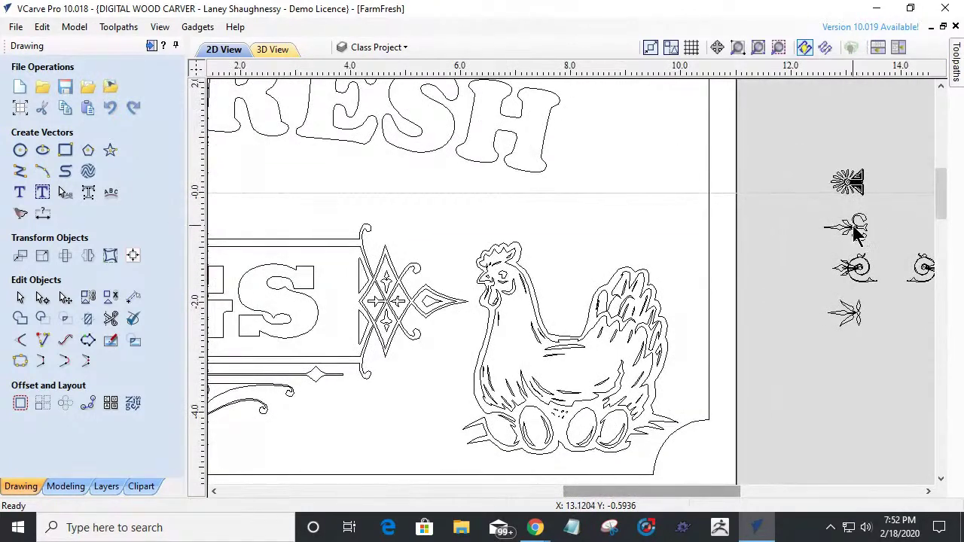
left_click(856, 229)
scroll(856, 229, "up", 5)
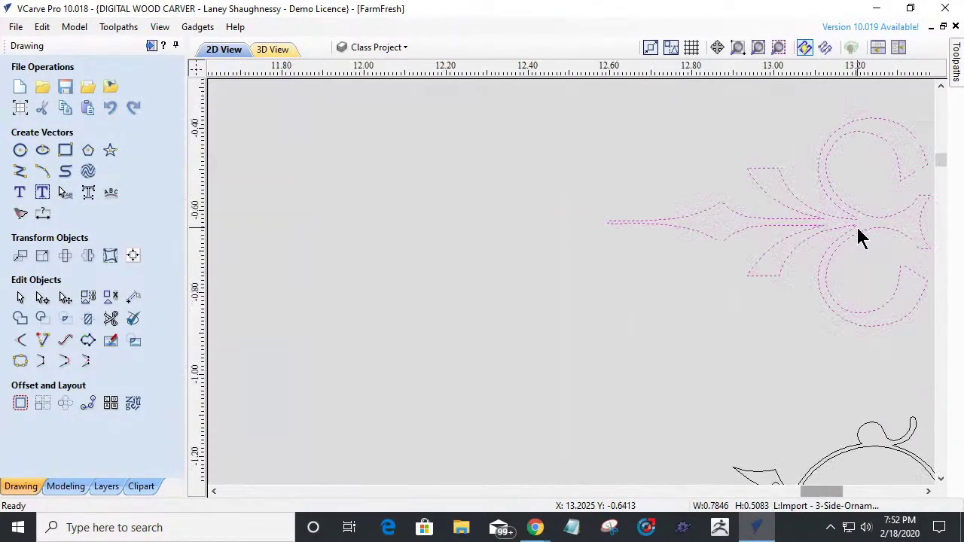
scroll(859, 234, "down", 6)
left_click(863, 219)
left_click_drag(863, 220, 333, 214)
scroll(334, 214, "down", 3)
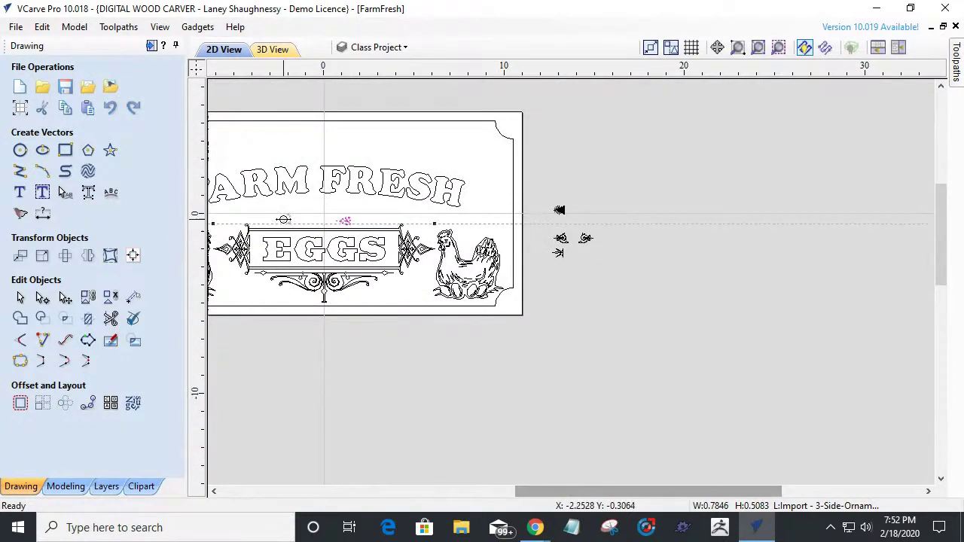
Move the small pointed leaf ornament from outside the board to the gap above the EGGS frame, near the sign's centre.
scroll(538, 257, "up", 3)
scroll(572, 258, "up", 4)
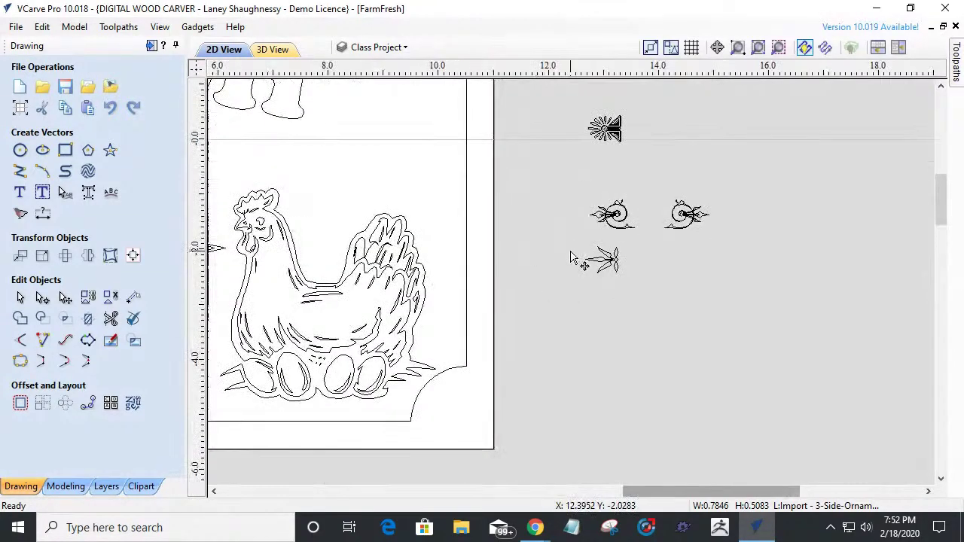
left_click(683, 294)
scroll(684, 295, "down", 4)
left_click_drag(685, 292, 236, 222)
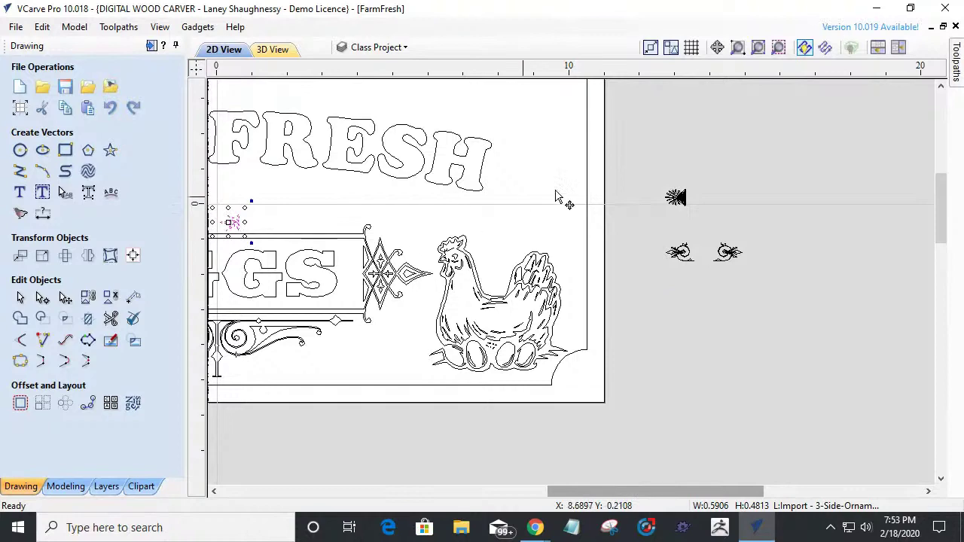
Move both small ornaments above the EGGS frame to the Class Project layer, check the layer list and deselect them.
left_click_drag(658, 490, 558, 491)
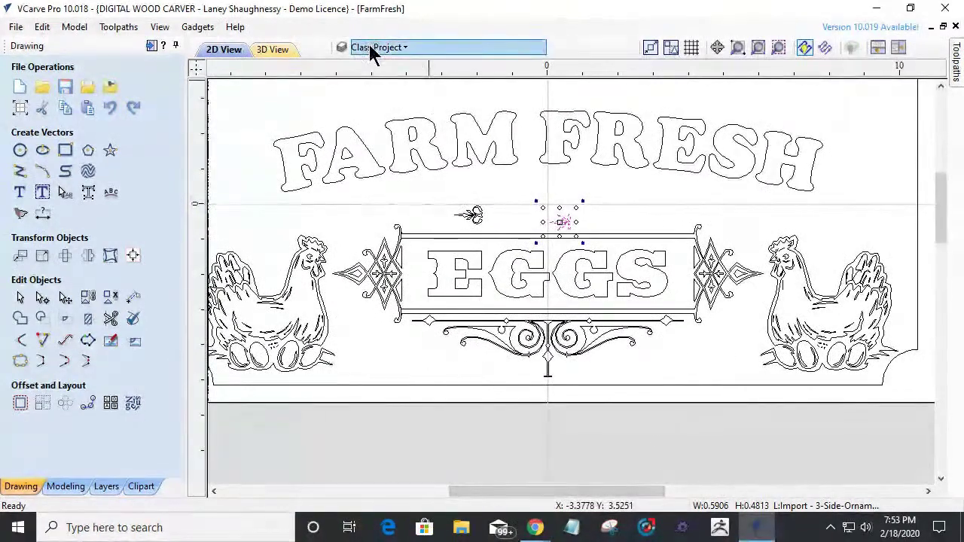
scroll(505, 225, "up", 3)
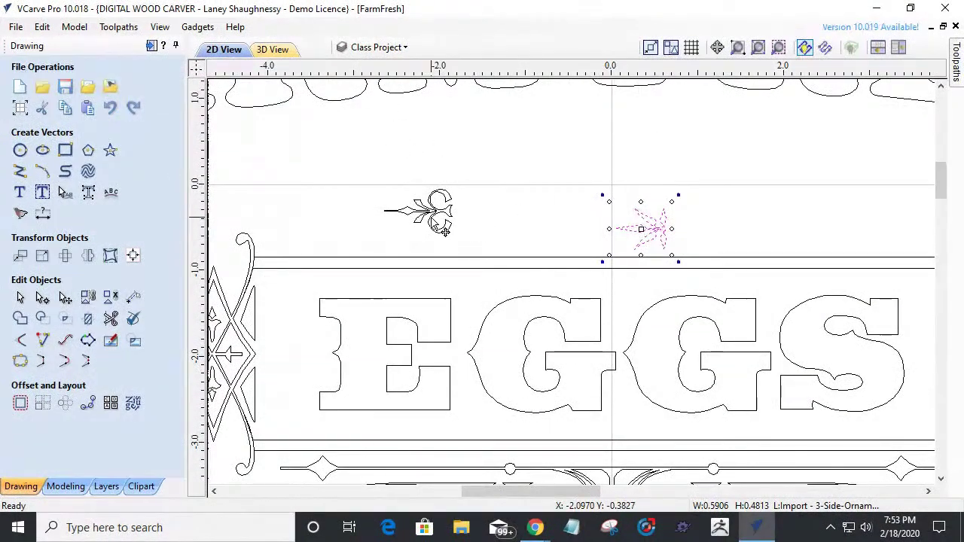
left_click(428, 213, "shift")
right_click(428, 213)
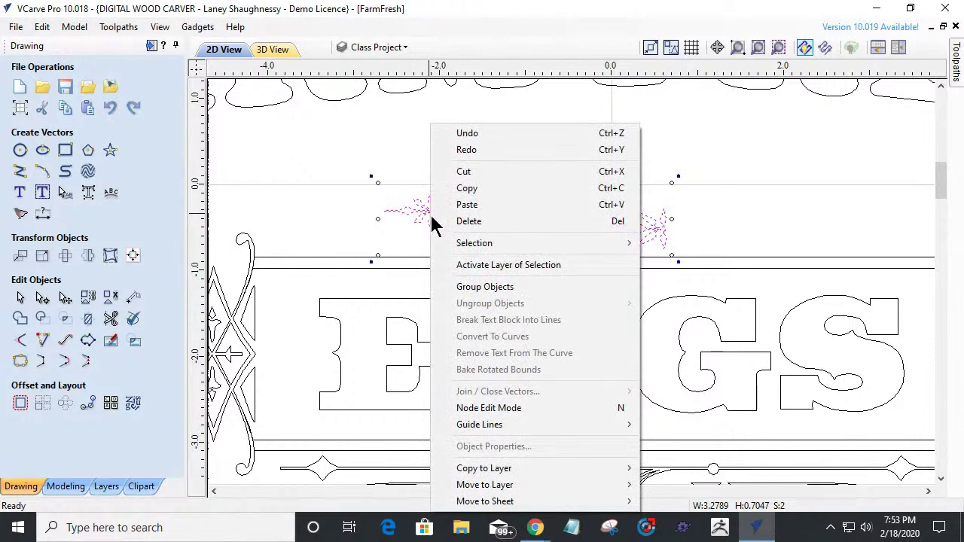
mouse_move(475, 486)
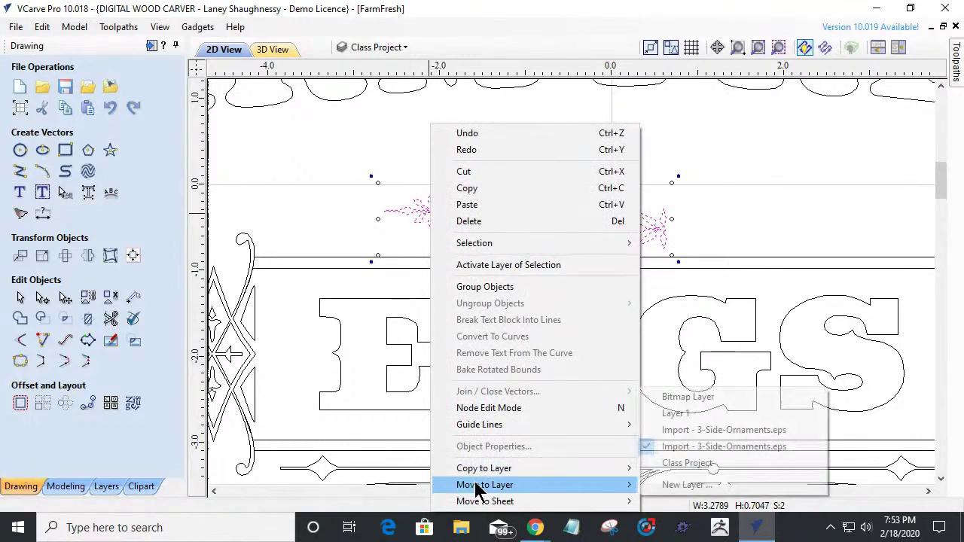
left_click(682, 463)
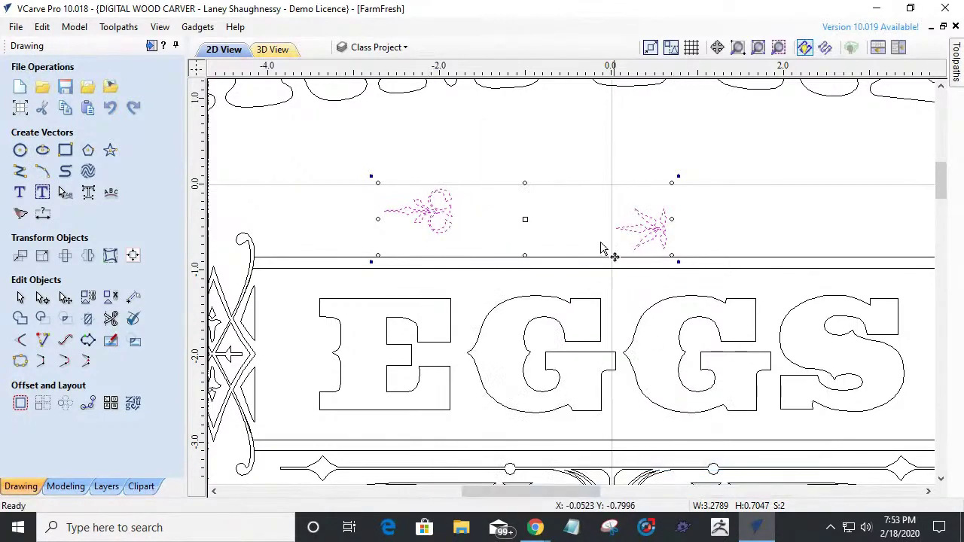
left_click(368, 48)
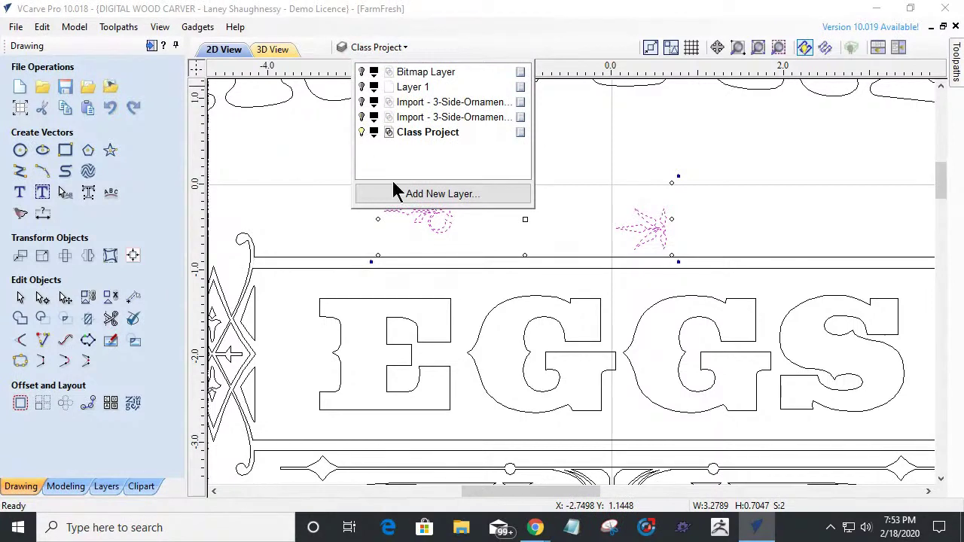
left_click(570, 219)
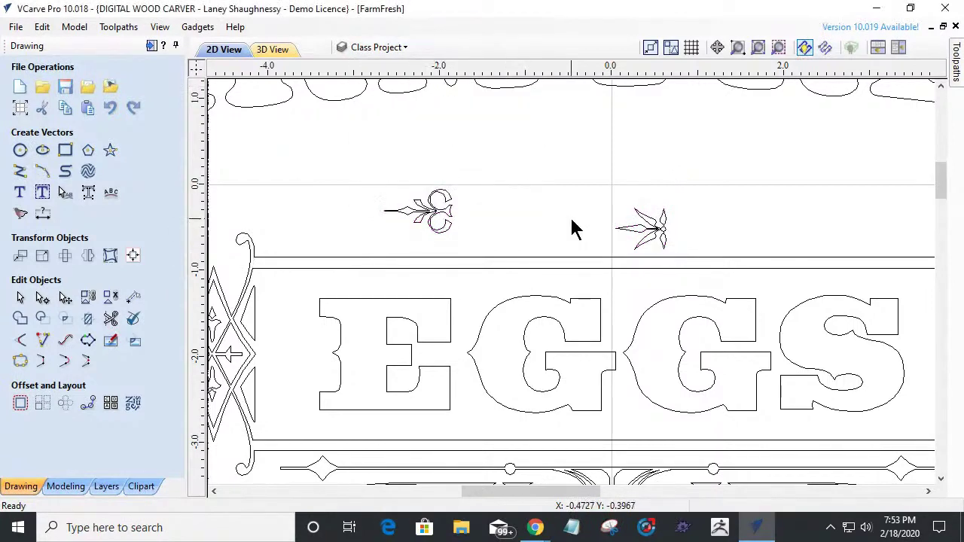
Examine the small pointed leaf ornament's placement between FARM FRESH and the EGGS frame, both close up and within the whole drawing.
left_click(668, 226)
left_click(758, 47)
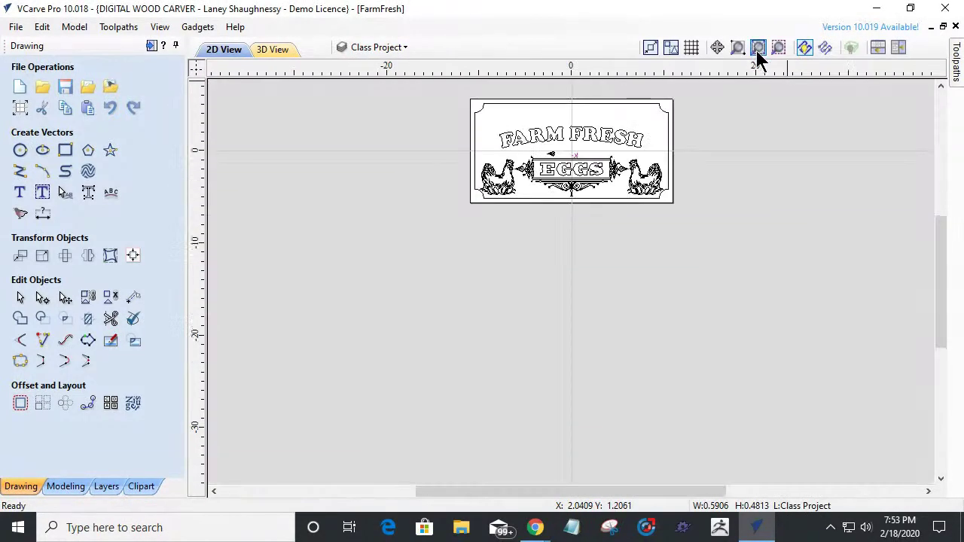
scroll(512, 125, "up", 6)
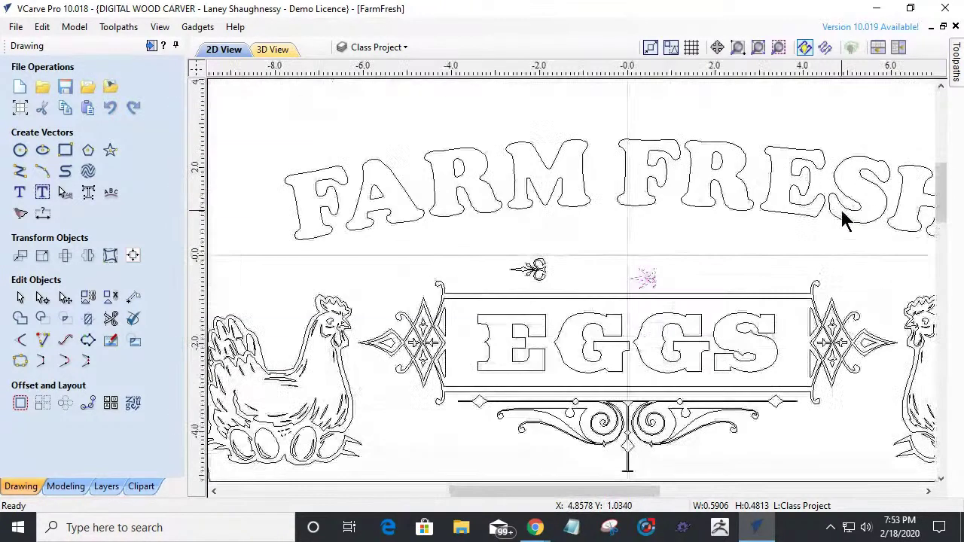
scroll(844, 218, "up", 1)
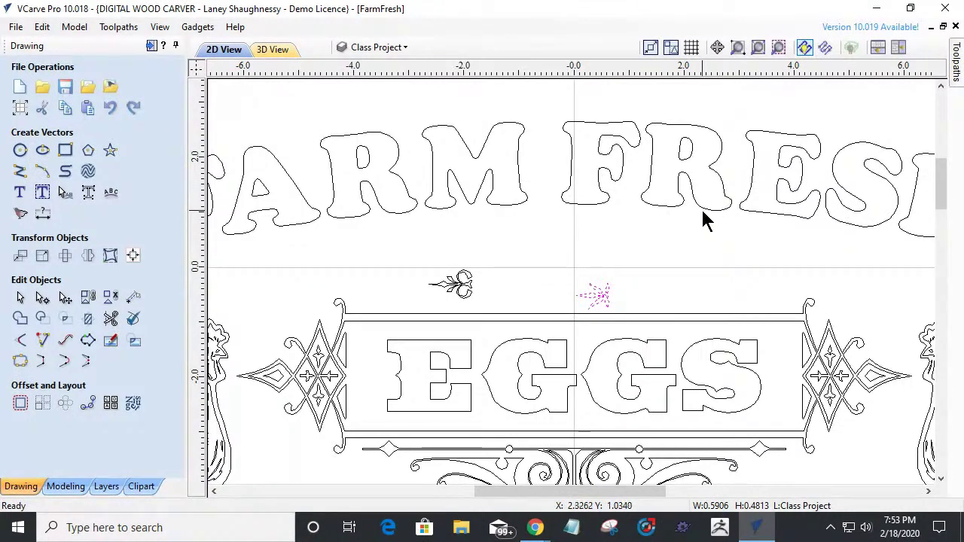
left_click(759, 48)
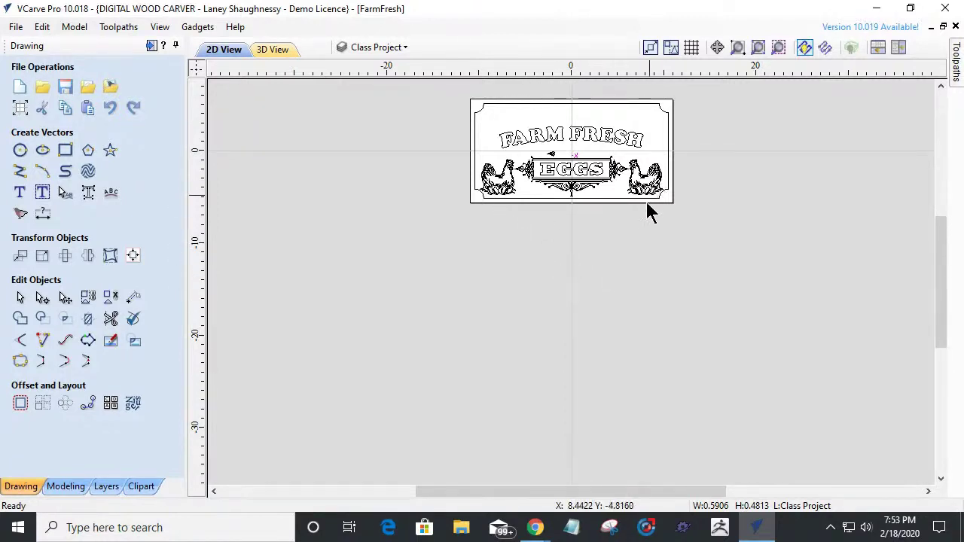
Display the spacing and curve handles of the FARM FRESH text with its arc centre, and deselect the text.
left_click(549, 140)
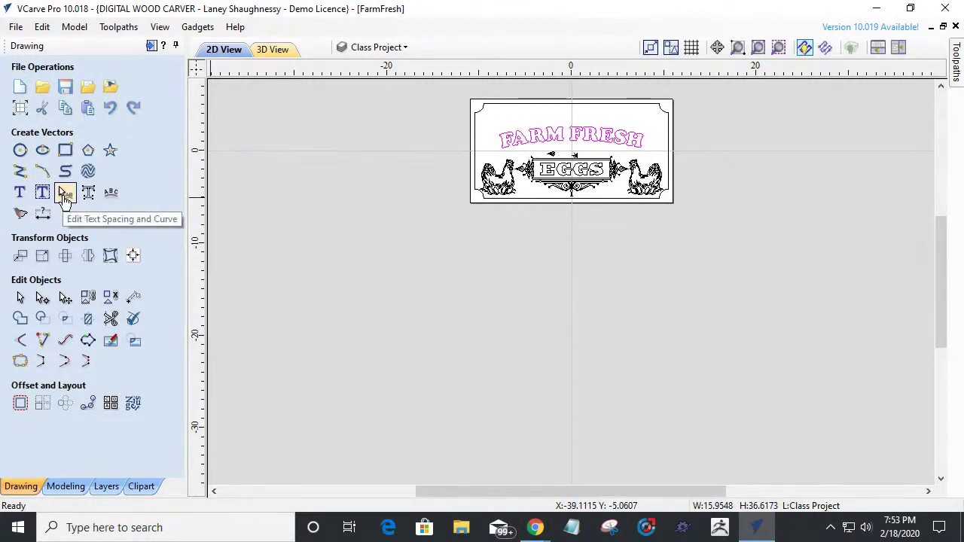
left_click(64, 195)
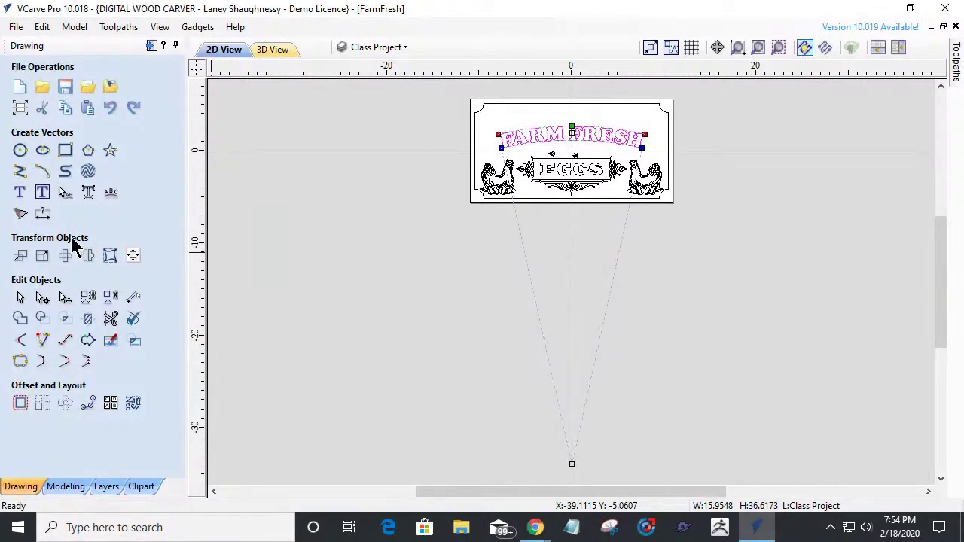
left_click(37, 297)
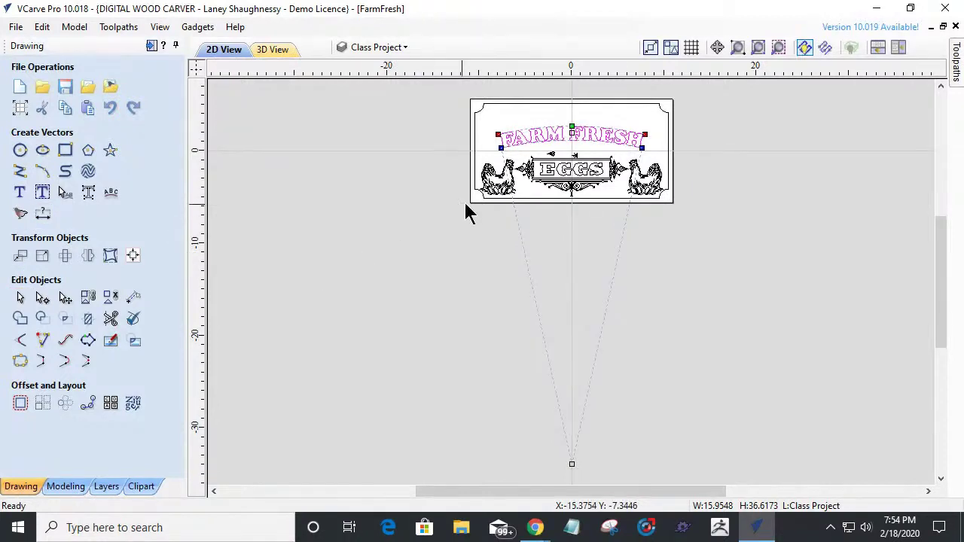
left_click(459, 101)
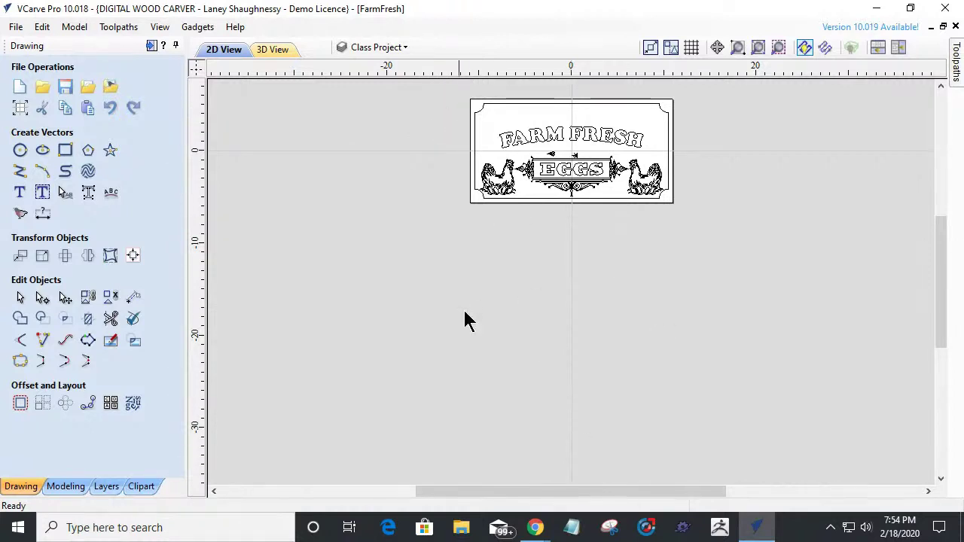
Select all the artwork on the board, fit the view to the selection and deselect it.
scroll(648, 156, "up", 1)
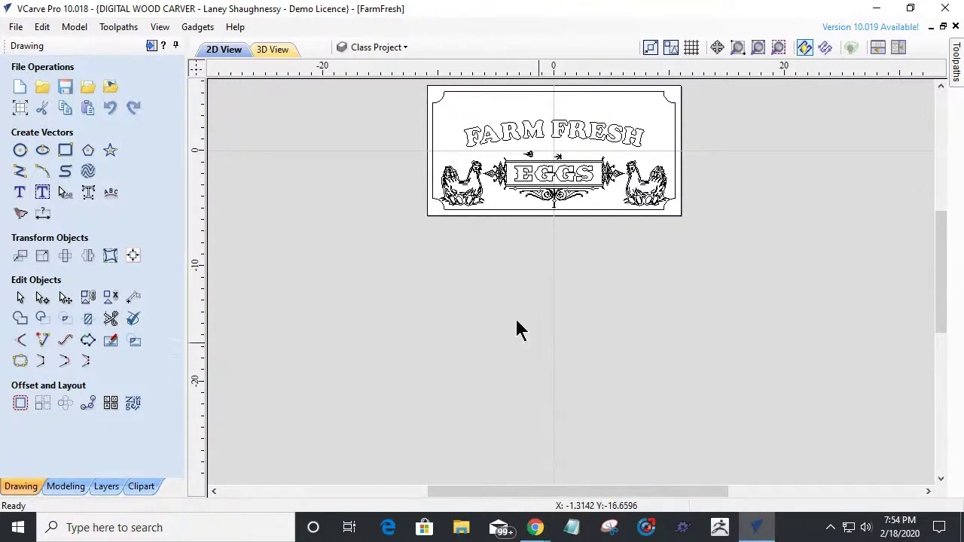
scroll(409, 150, "up", 3)
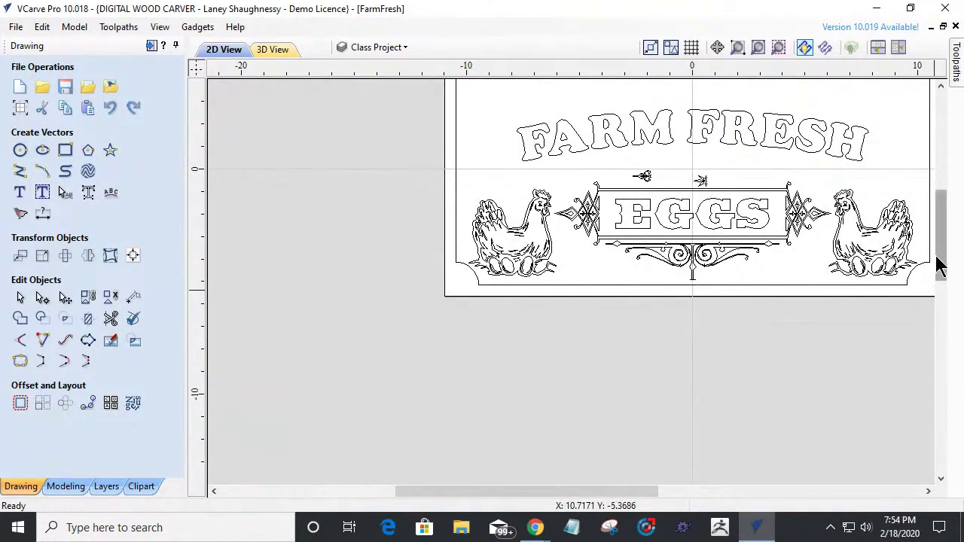
left_click_drag(940, 265, 942, 243)
mouse_move(384, 108)
left_mouse_down()
mouse_move(793, 226)
mouse_move(948, 389)
mouse_move(938, 374)
left_mouse_up()
left_click(777, 49)
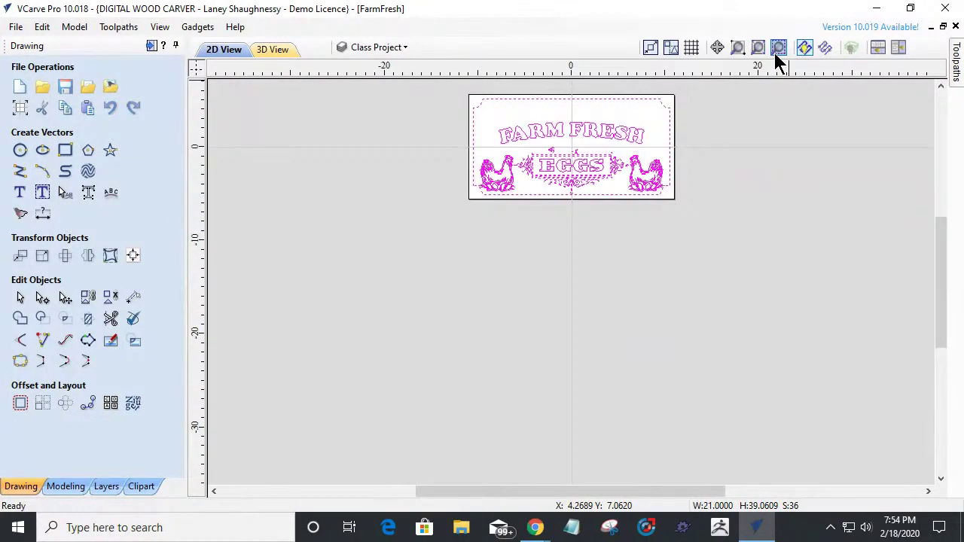
left_click(459, 132)
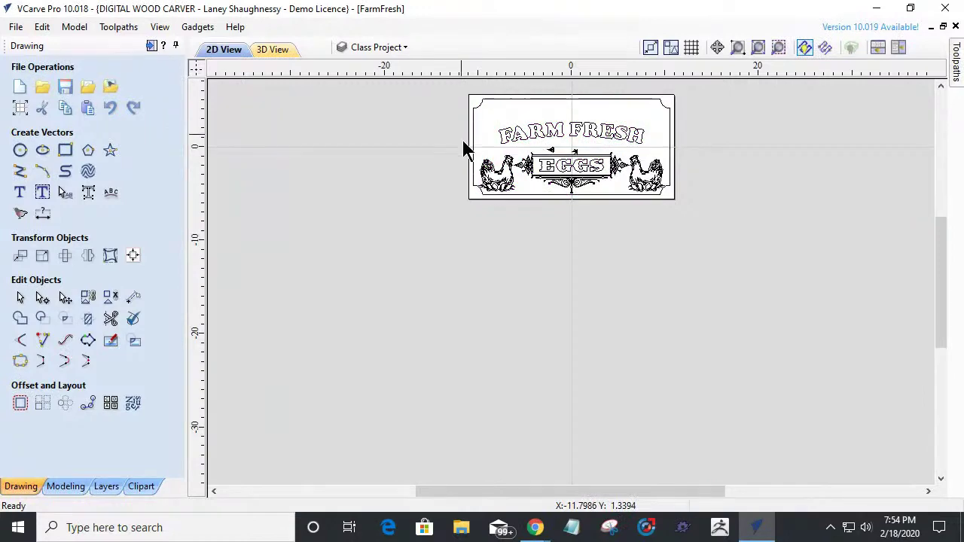
Fit the view to the sign's notched-corner border and compare it with the extents of the whole drawing.
left_click(515, 199)
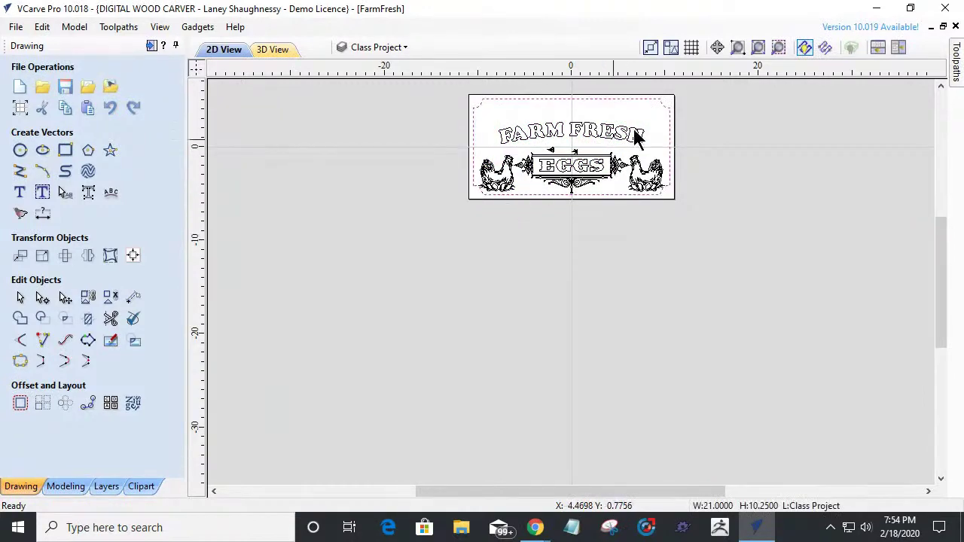
left_click(778, 50)
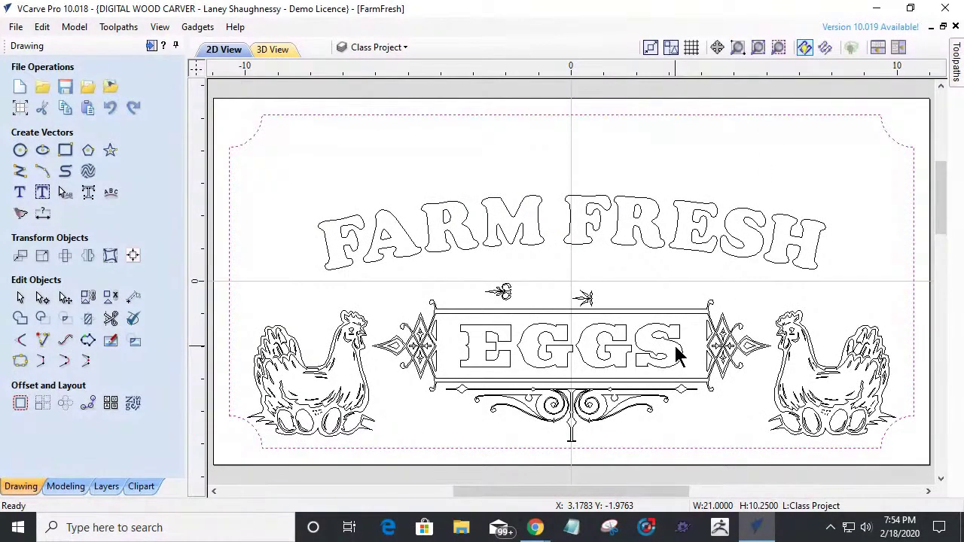
left_click(694, 145)
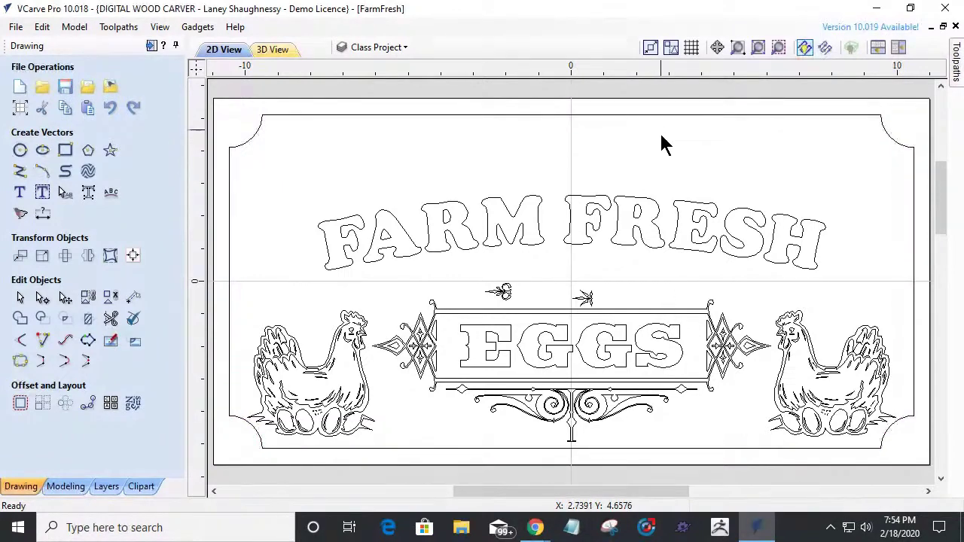
left_click(758, 48)
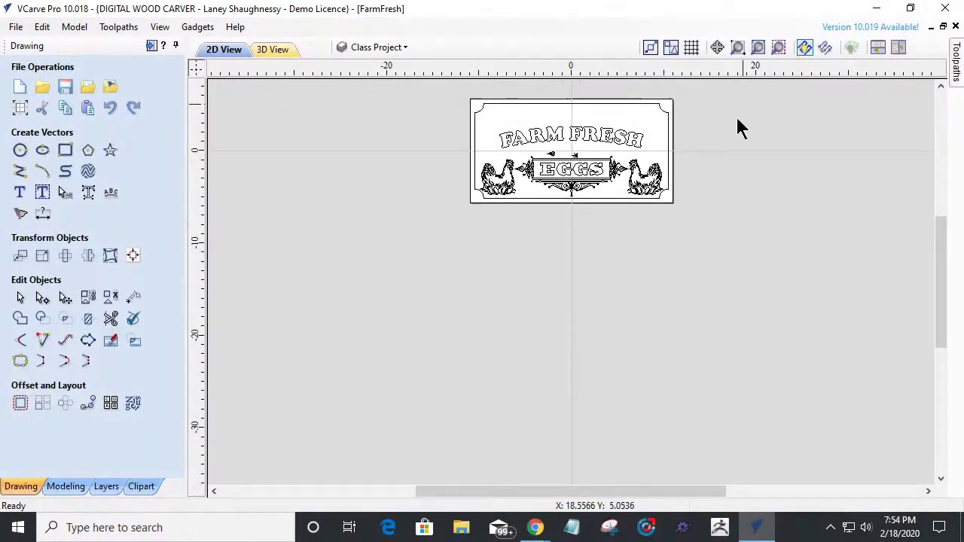
left_click(646, 105)
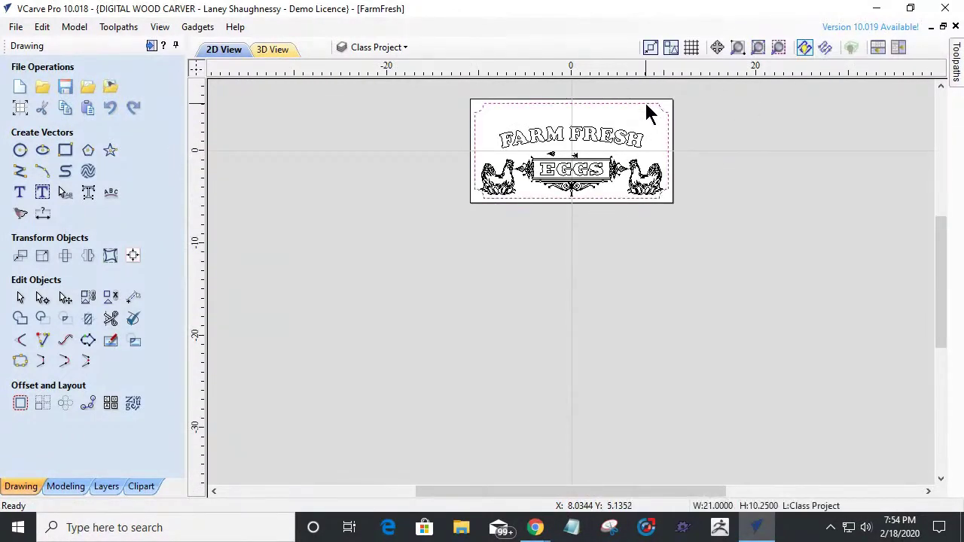
left_click(780, 47)
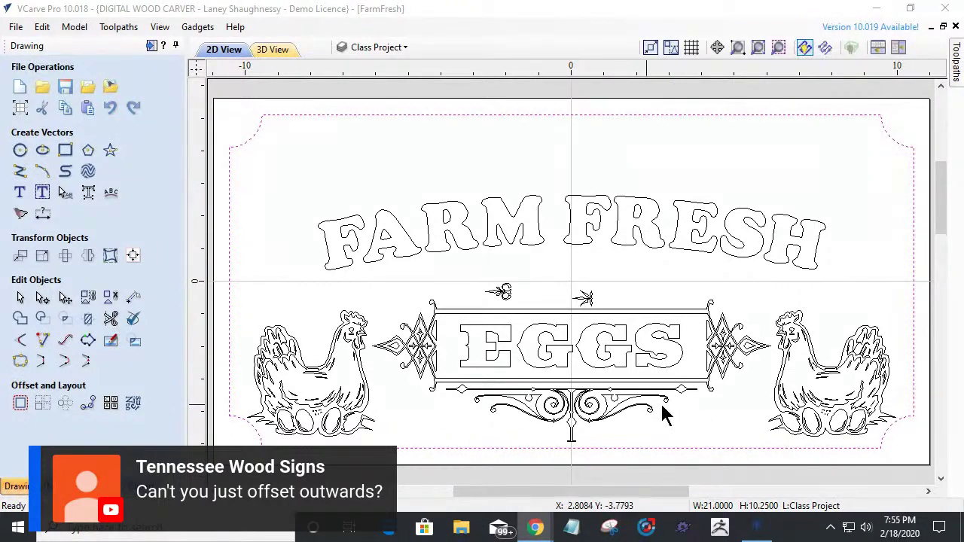
Offset the scroll ornament below the EGGS frame outwards by 0.01 inches with sharp corners, deleting the original.
left_click(561, 421)
left_click(20, 404)
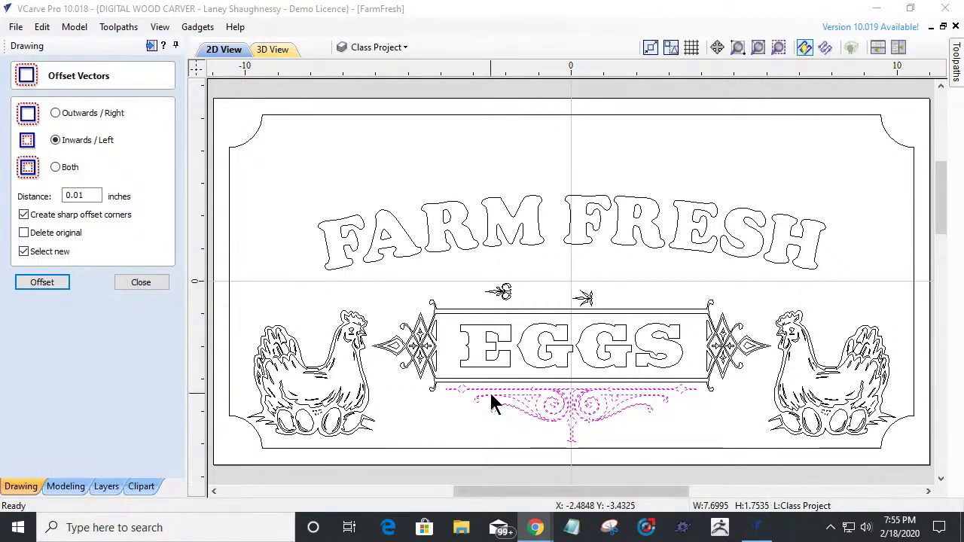
scroll(497, 403, "up", 5)
scroll(851, 393, "down", 2)
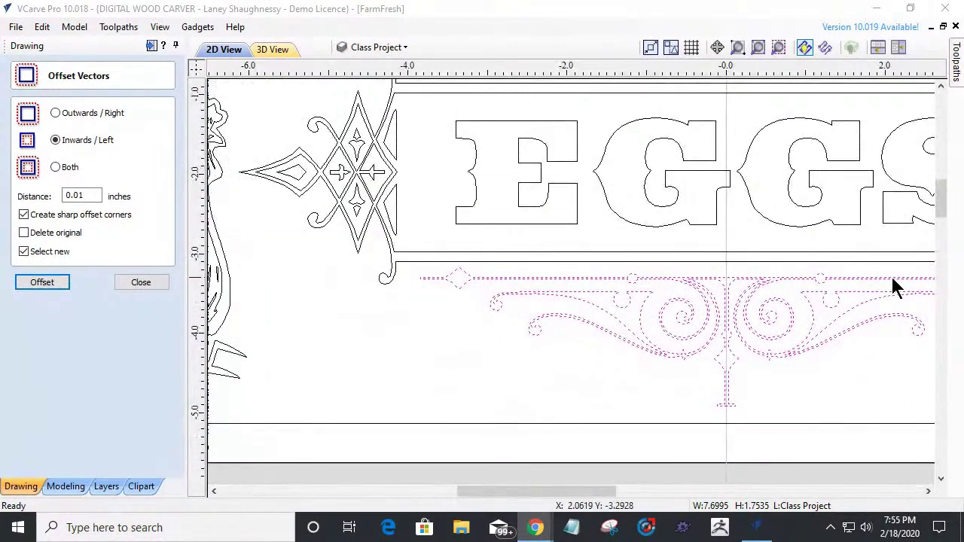
scroll(903, 290, "up", 2)
scroll(890, 304, "up", 2)
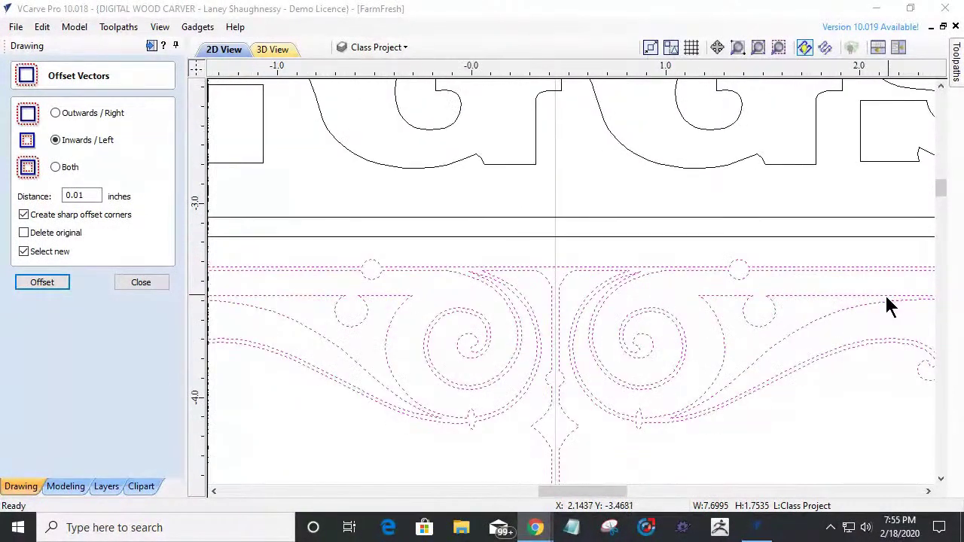
left_click(54, 114)
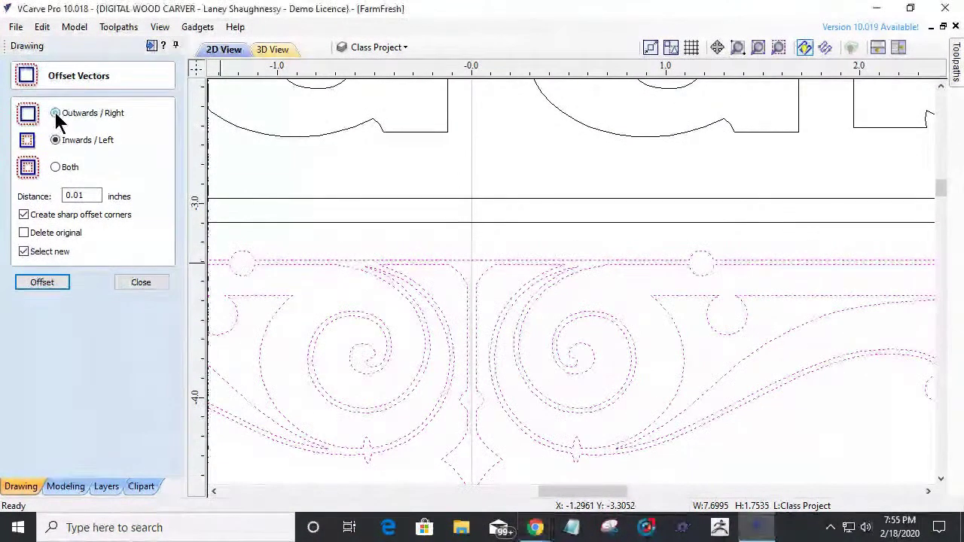
left_click(42, 282)
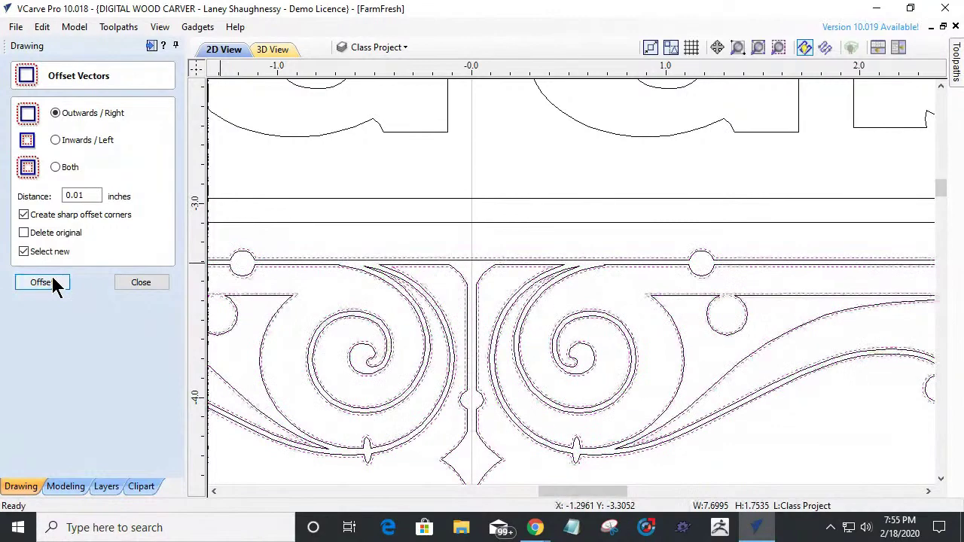
left_click(56, 285)
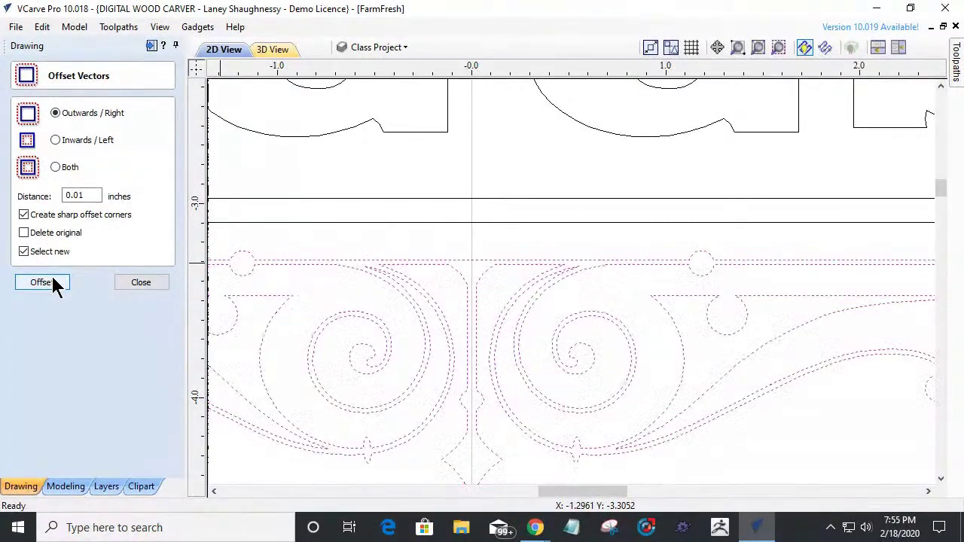
left_click(33, 285)
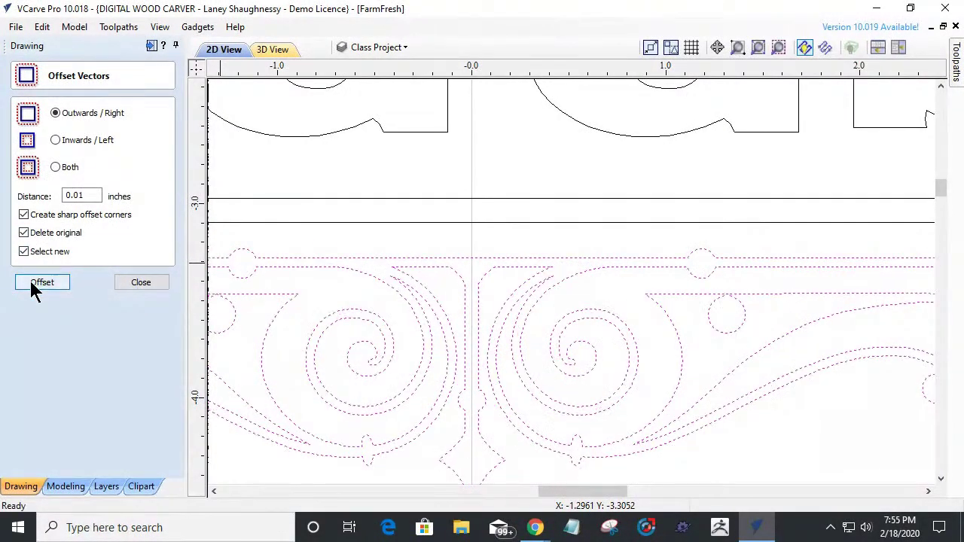
Compare the scroll ornament's line thickness by repeatedly undoing and redoing its outward offset, keep the offset version and close the offset settings.
scroll(788, 332, "down", 2)
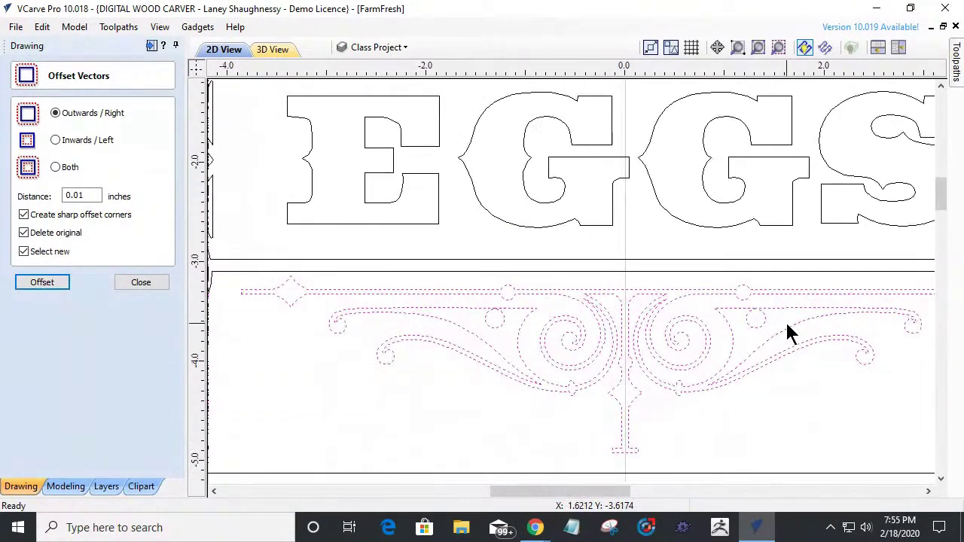
scroll(613, 342, "up", 1)
scroll(614, 335, "up", 1)
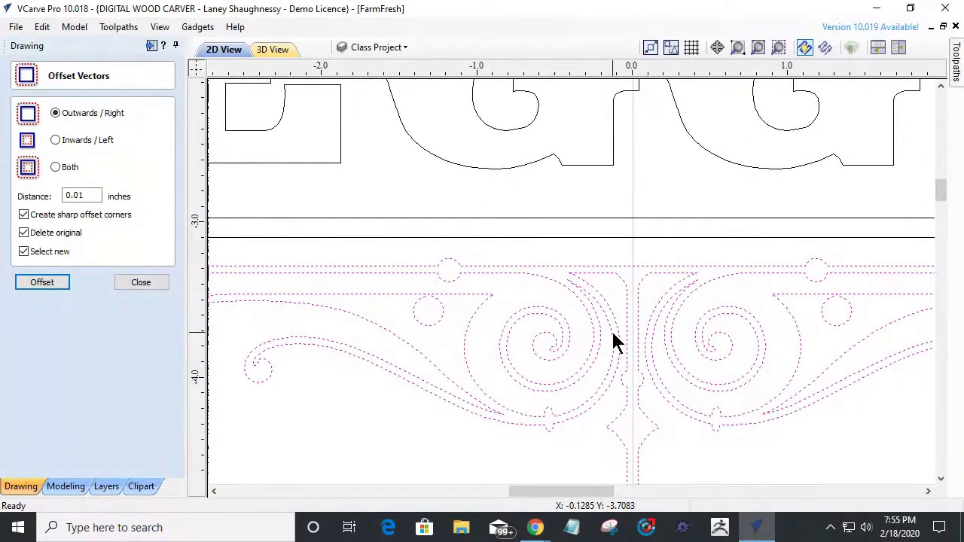
key("Return")
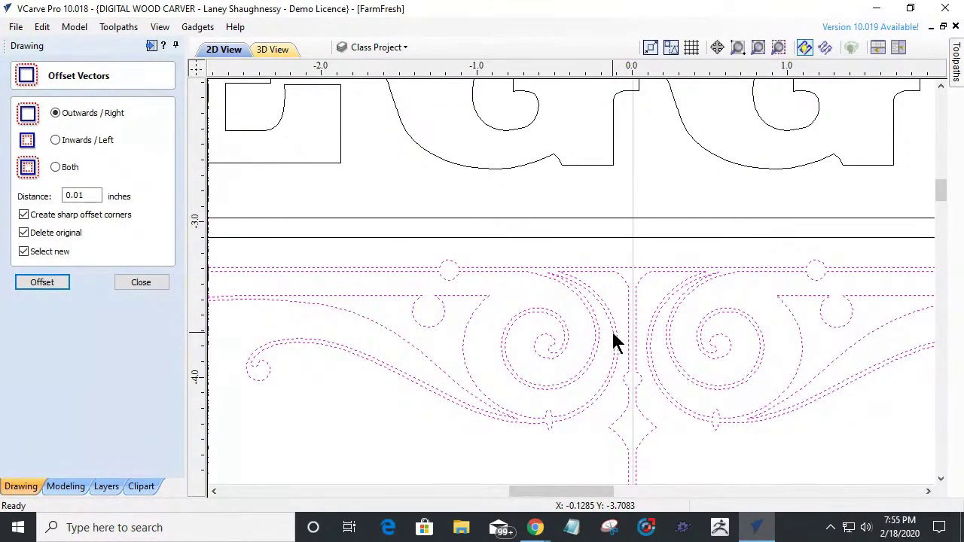
key("Escape")
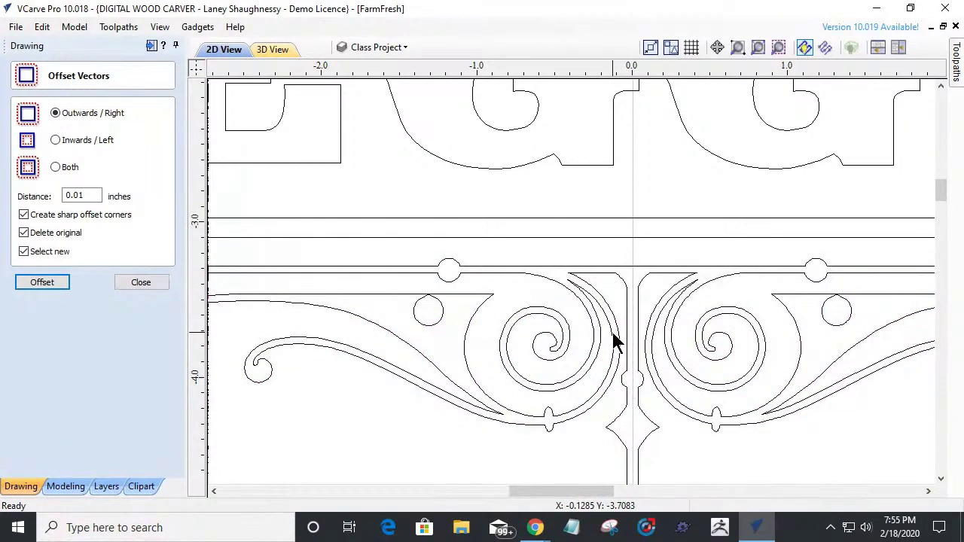
left_click(613, 336)
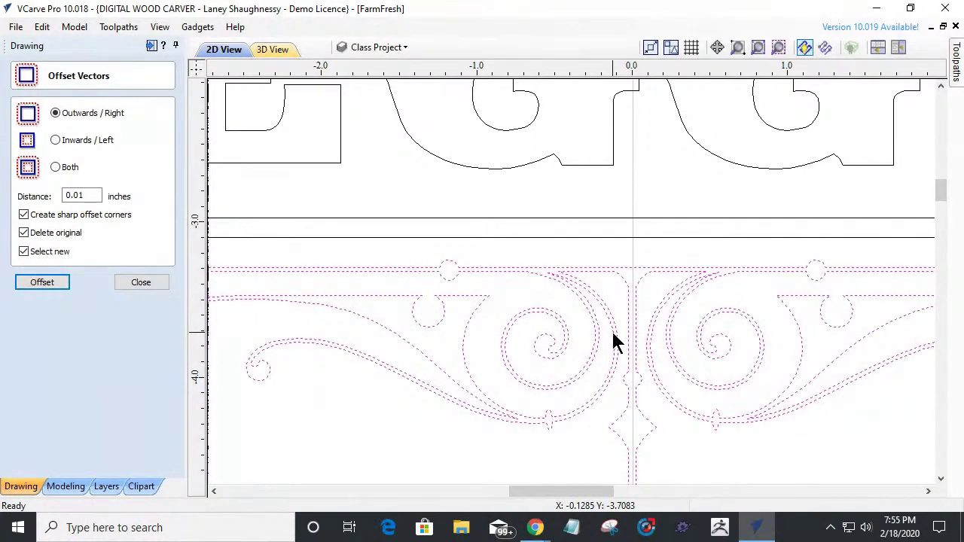
key("Escape")
left_click(613, 336)
key("Escape")
left_click(613, 336)
key("Escape")
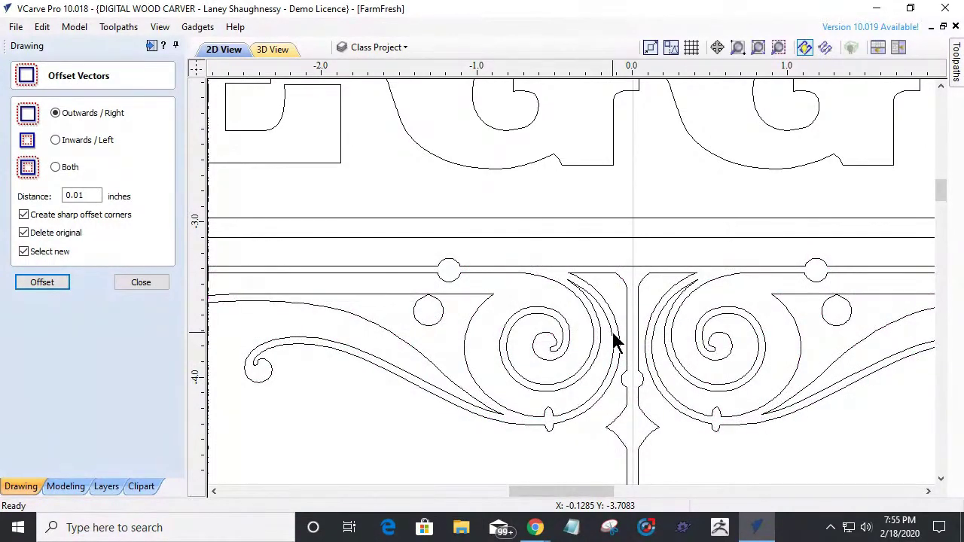
scroll(612, 307, "down", 3)
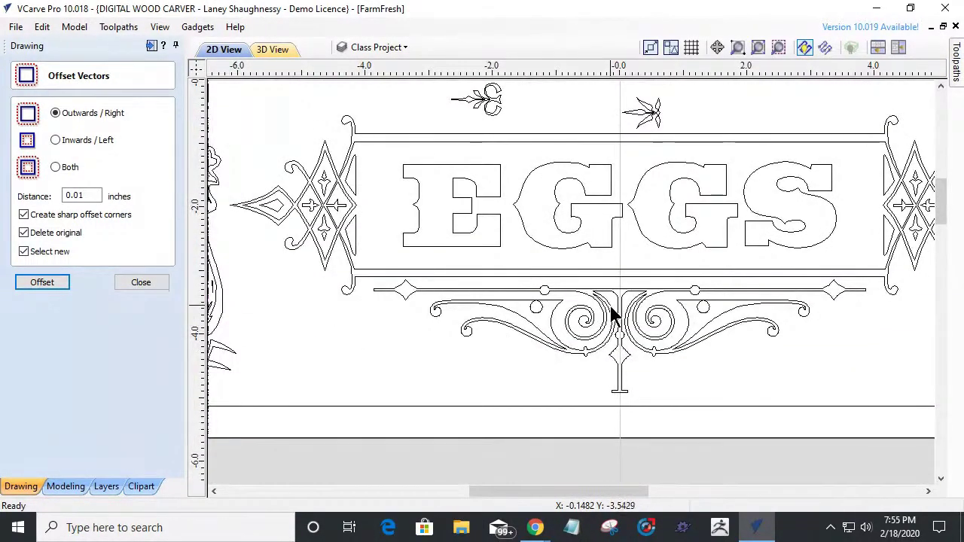
left_click(137, 283)
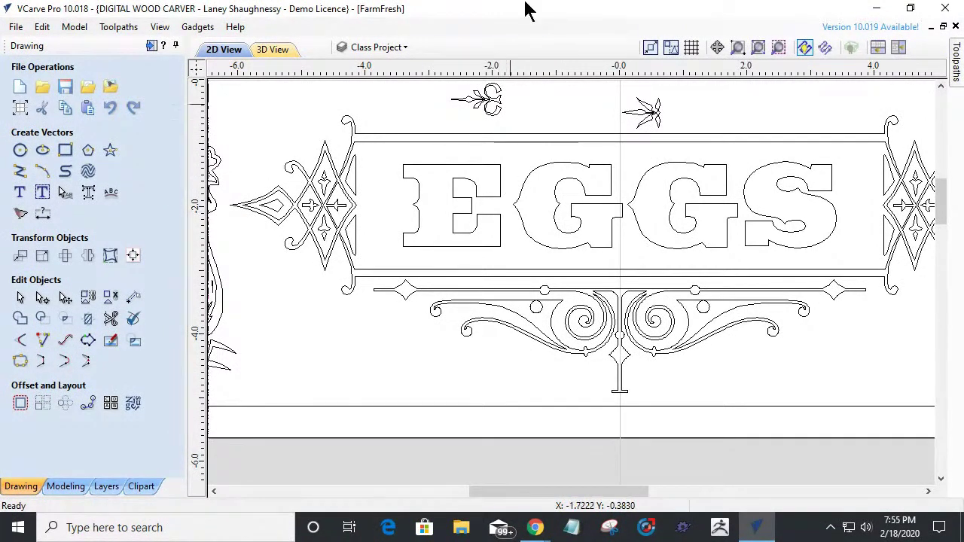
scroll(525, 155, "down", 2)
scroll(527, 98, "up", 4)
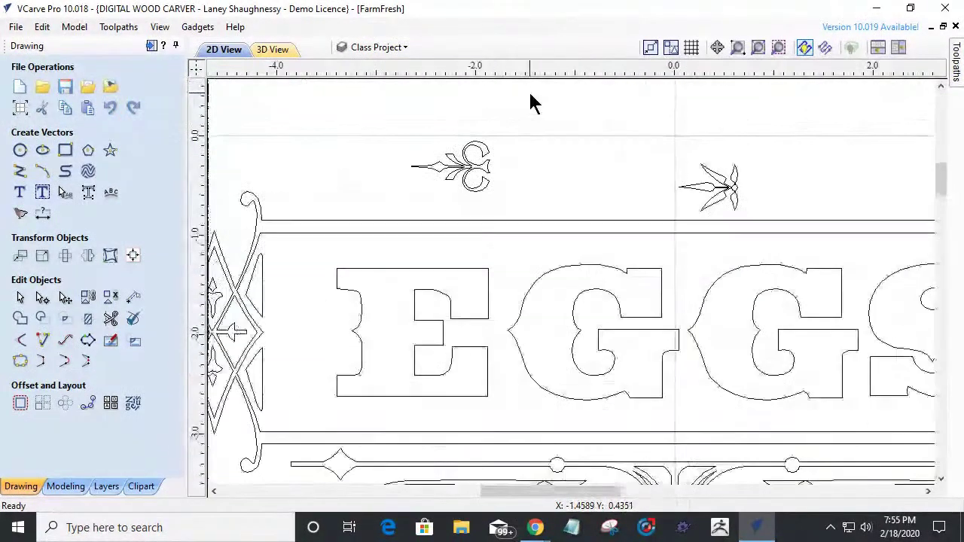
scroll(570, 119, "up", 1)
scroll(570, 118, "down", 1)
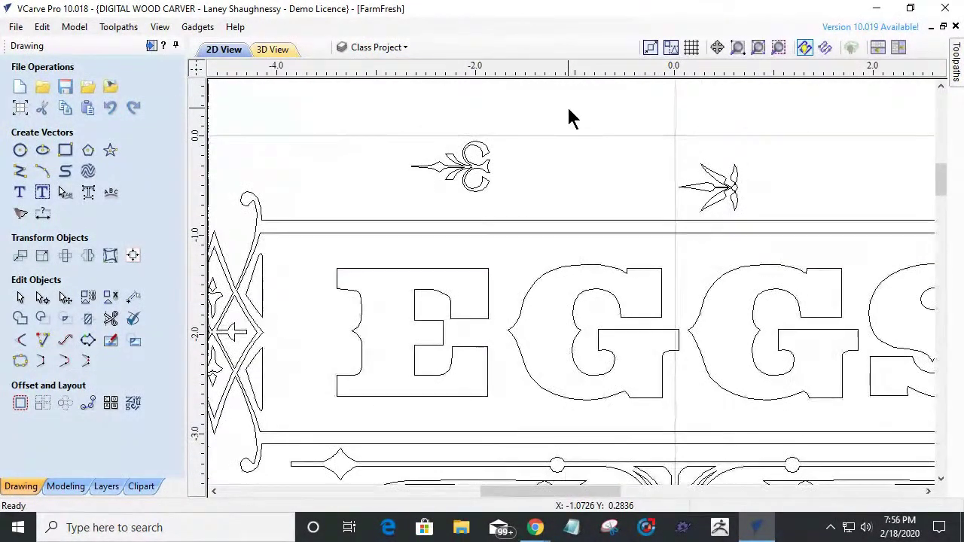
Move the fleur ornament above the left end of the EGGS frame and enlarge it to about 1.15 by 0.74 inches.
left_click(465, 172)
left_click(469, 157)
left_click_drag(469, 156, 325, 177)
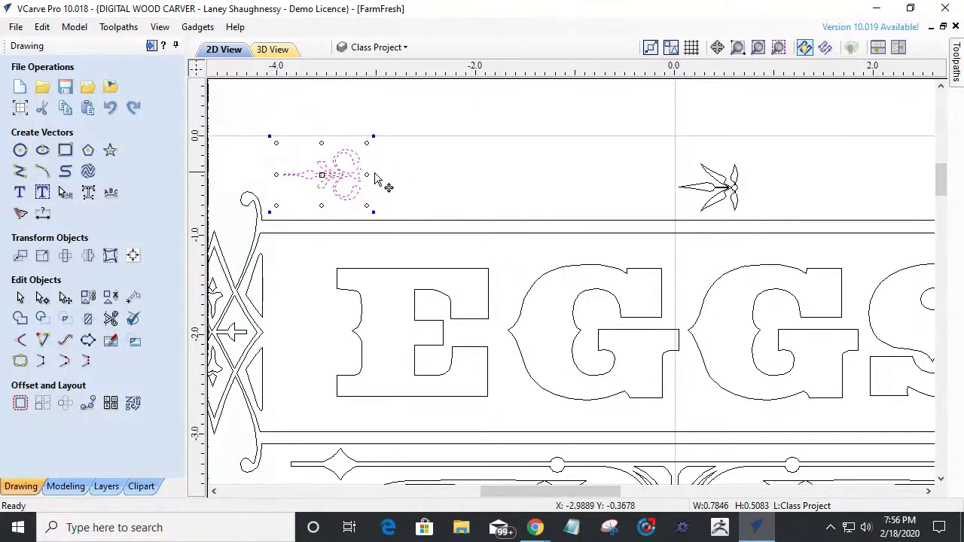
left_click_drag(366, 143, 409, 128)
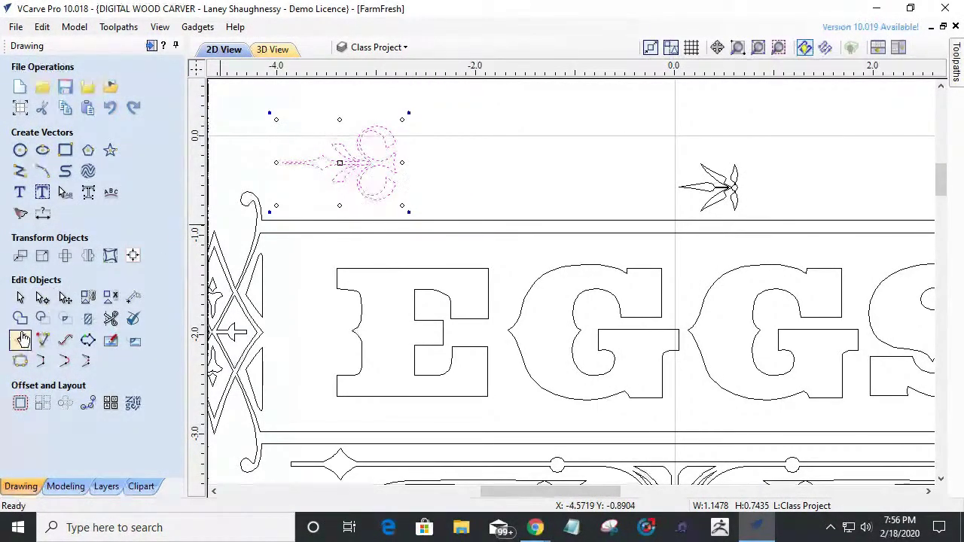
Offset the enlarged fleur ornament outwards by 0.01 inches with sharp corners, deleting the original.
left_click(19, 405)
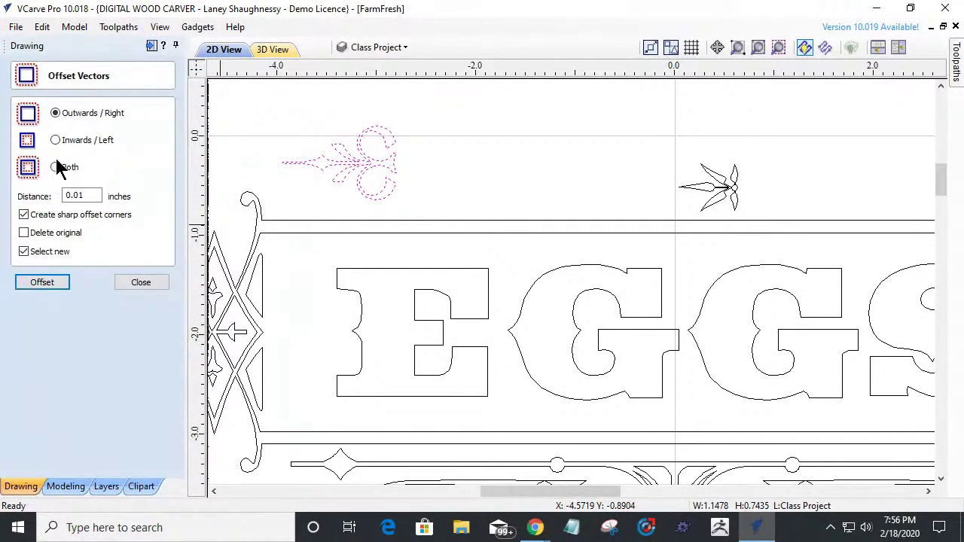
left_click(39, 283)
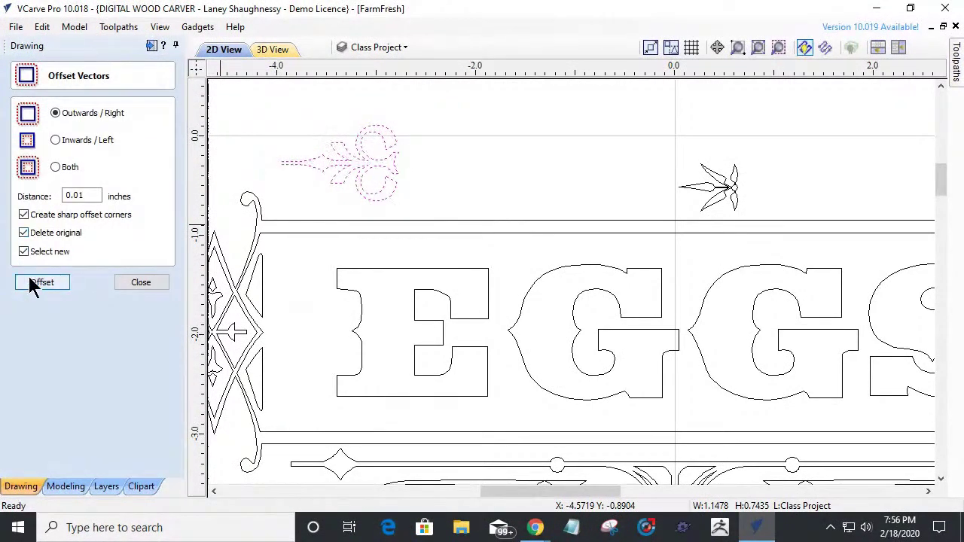
left_click(288, 194)
left_click(142, 283)
scroll(406, 142, "down", 1)
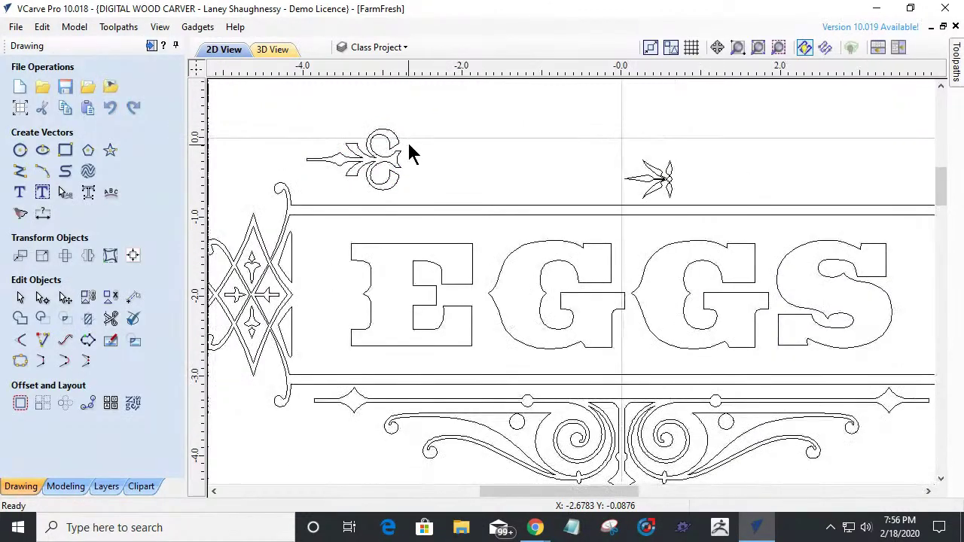
Try offsetting the small leaf ornament outwards by 0.01 inches with the original deleted, compare the result, and undo the offset.
scroll(633, 186, "up", 2)
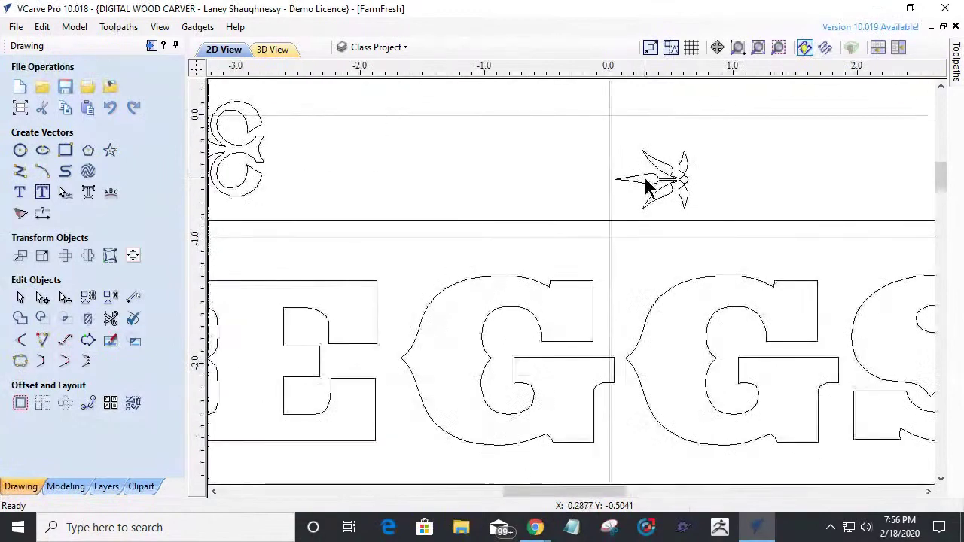
left_click(691, 200)
scroll(701, 209, "up", 2)
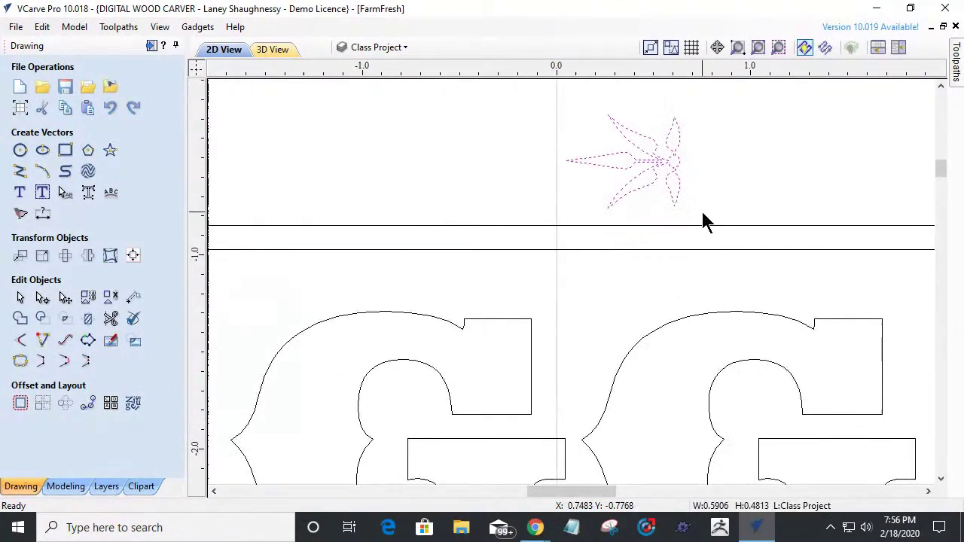
left_click(20, 404)
left_click(43, 282)
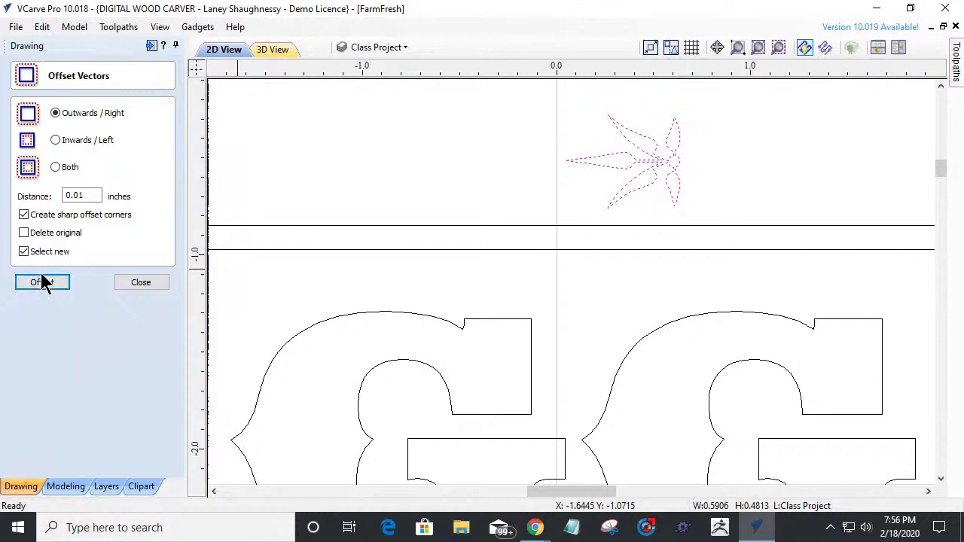
left_click(23, 233)
left_click(39, 285)
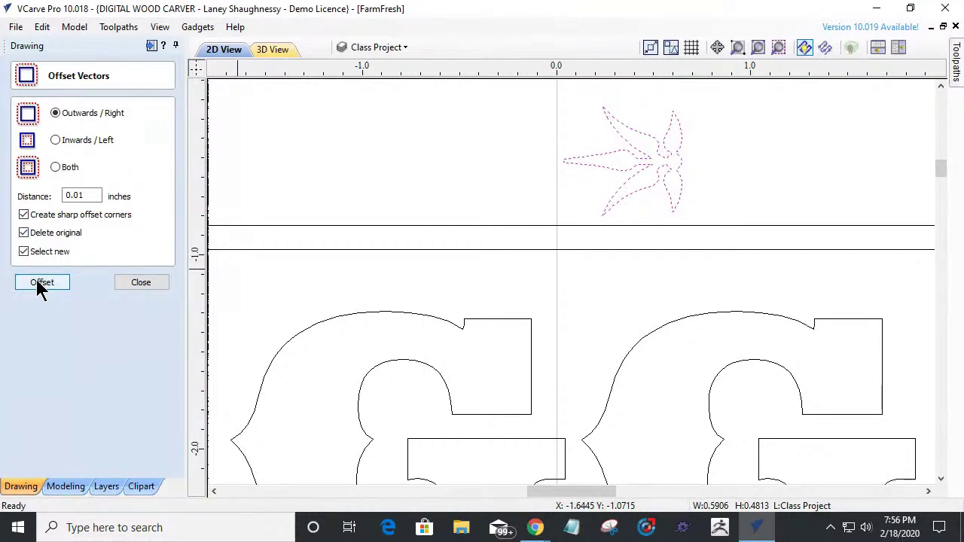
left_click(36, 281)
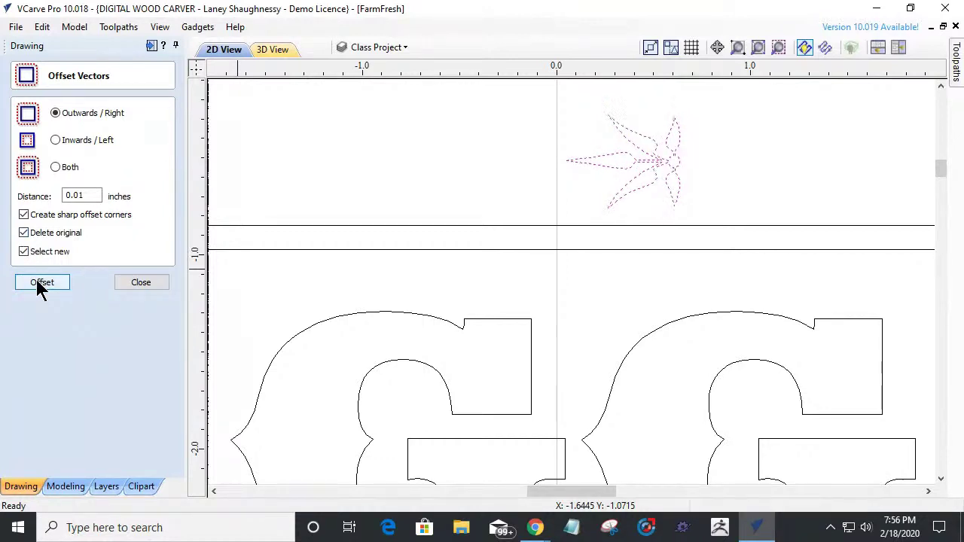
left_click(41, 282)
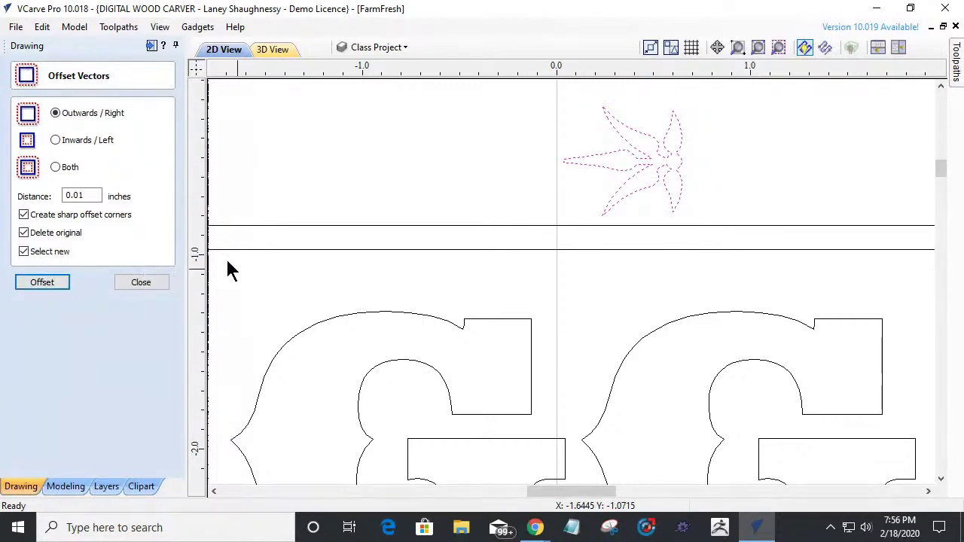
left_click(593, 205)
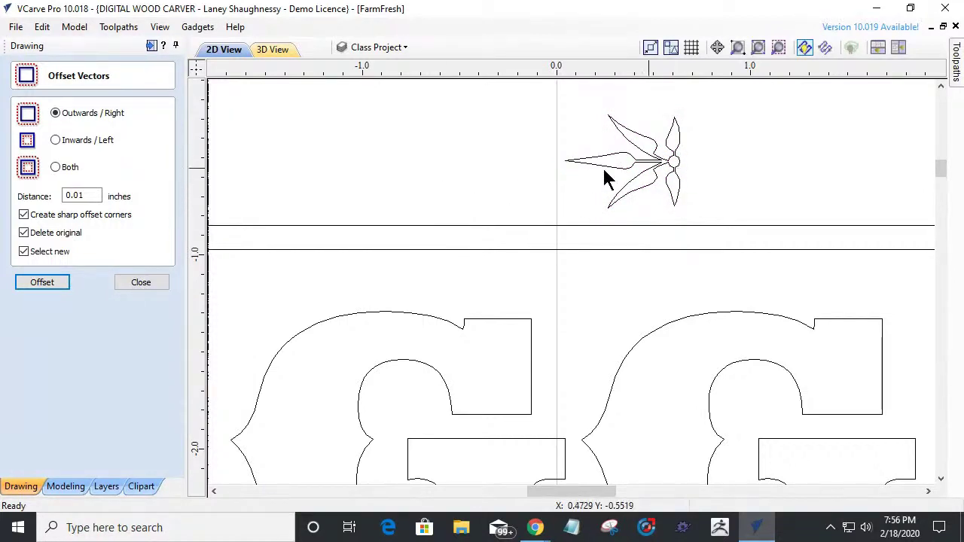
Create a horizontally mirrored copy of the fleur ornament about the job center.
scroll(422, 233, "down", 3)
scroll(301, 202, "up", 2)
scroll(301, 202, "down", 2)
left_click(301, 215)
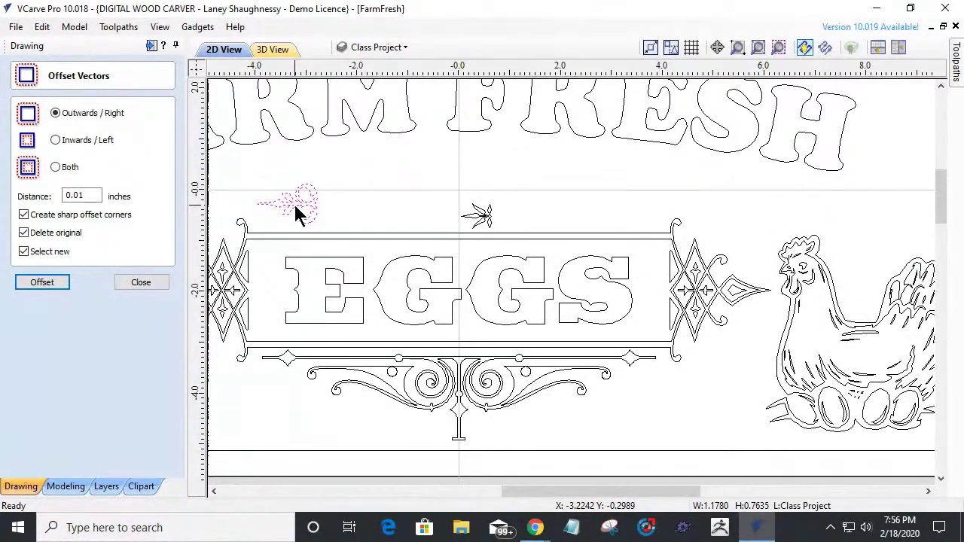
left_click(136, 280)
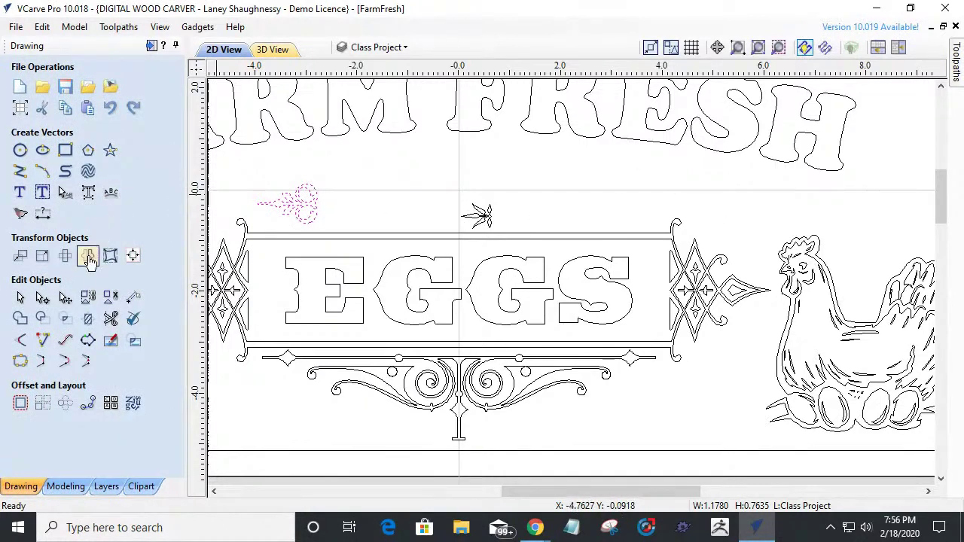
left_click(88, 257)
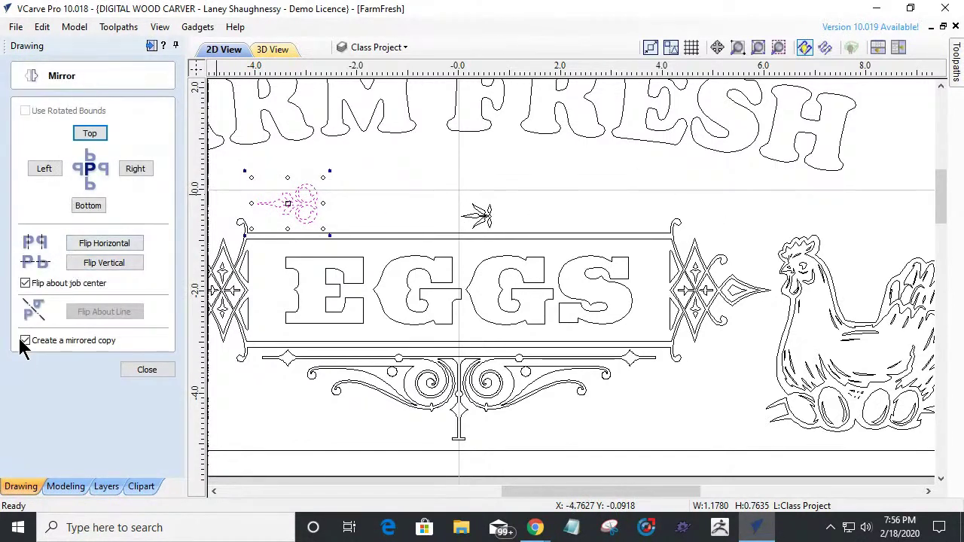
left_click(95, 241)
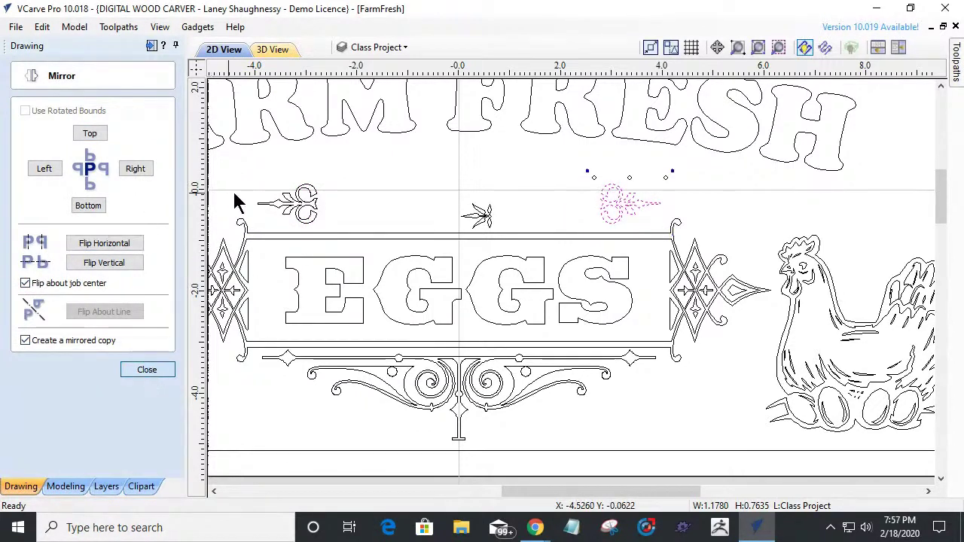
key("Escape")
Draw a thin square-cornered rectangle about 5.66 by 0.15 inches connecting the inner ends of the two fleur ornaments.
left_click(65, 150)
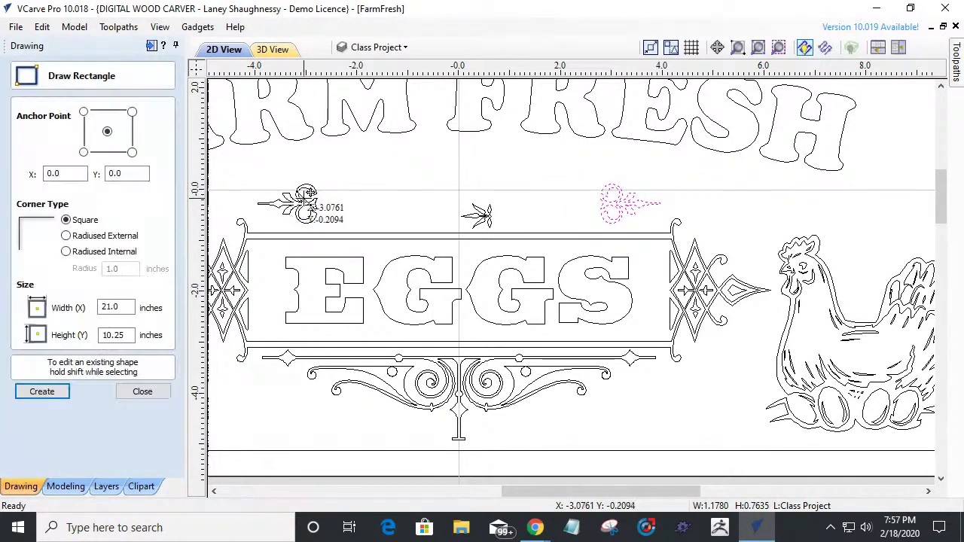
scroll(306, 194, "up", 2)
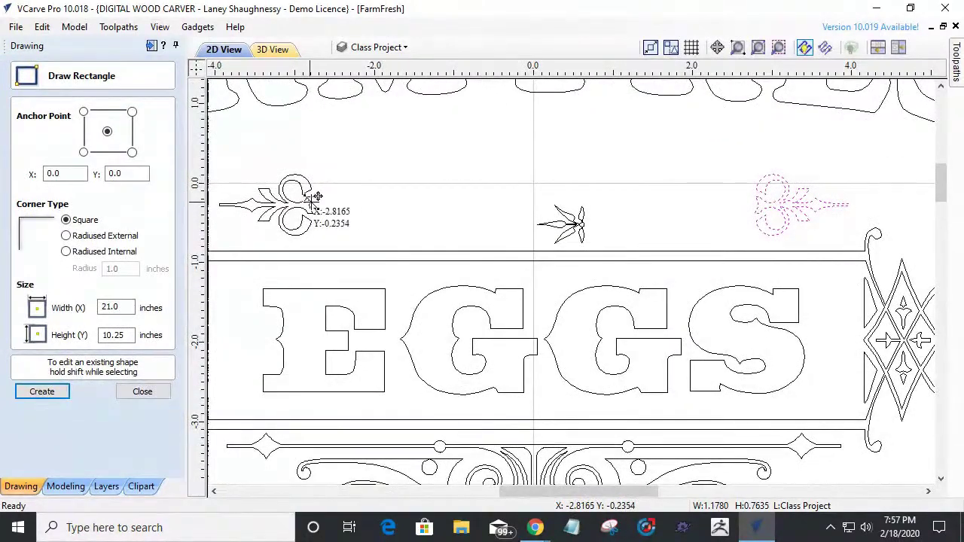
left_click_drag(311, 198, 759, 208)
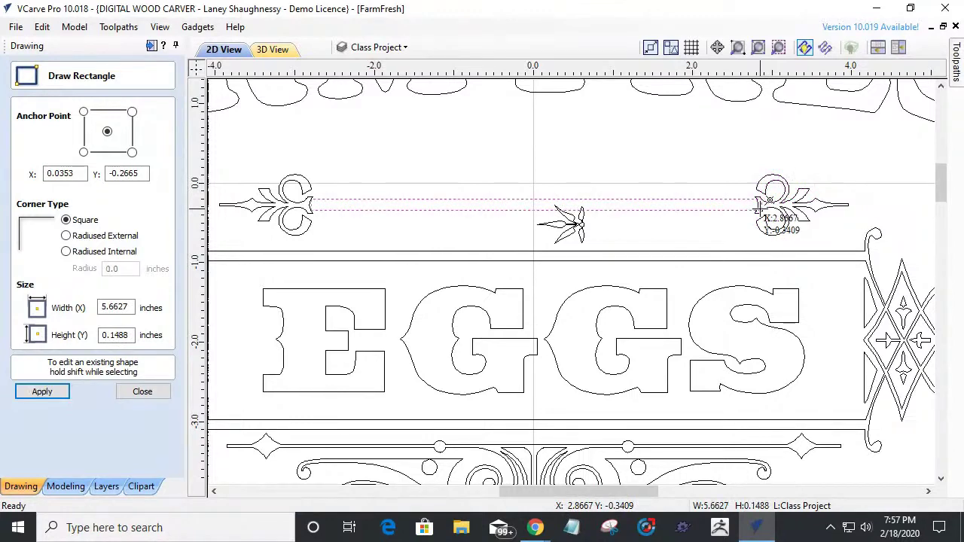
key("Escape")
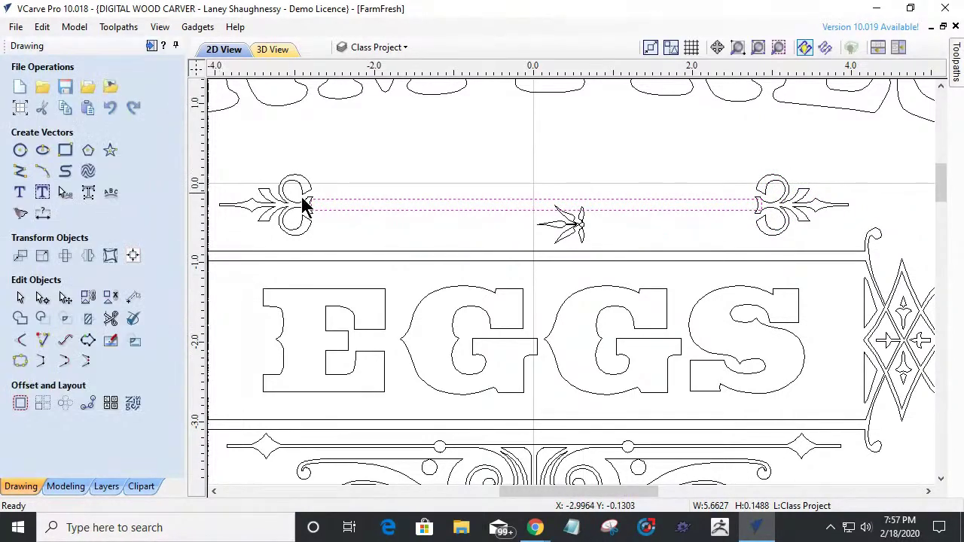
Resize the connecting bar to about 5.70 by 0.07 inches so it overlaps both fleur ornaments, and nudge it up to their vertical center.
scroll(301, 204, "up", 5)
left_click(351, 198)
left_click_drag(326, 197, 323, 227)
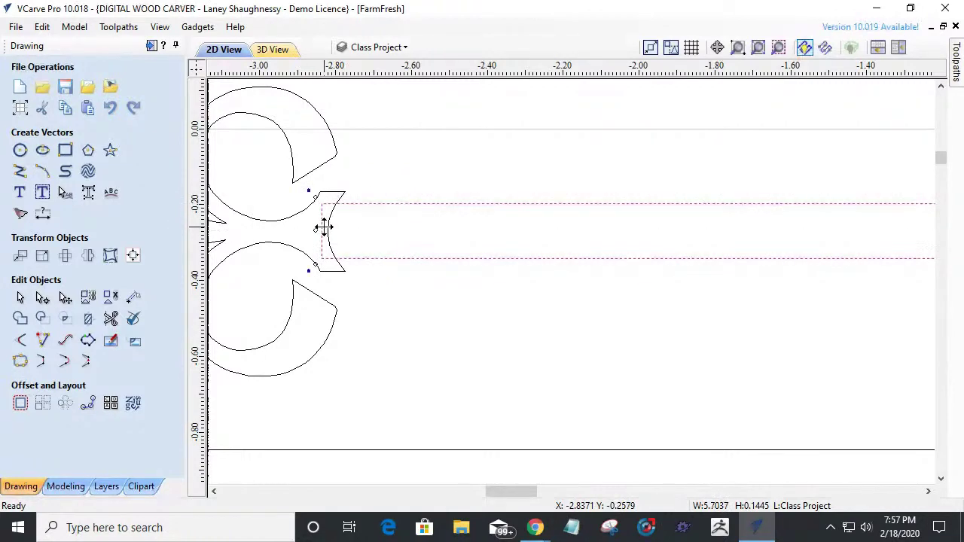
scroll(322, 226, "down", 4)
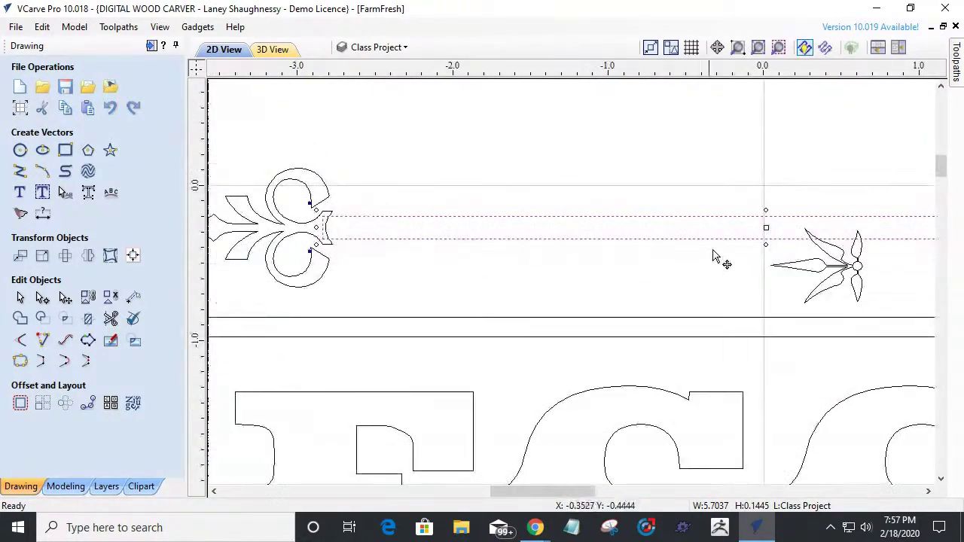
left_click(765, 223)
left_click_drag(765, 222, 765, 224)
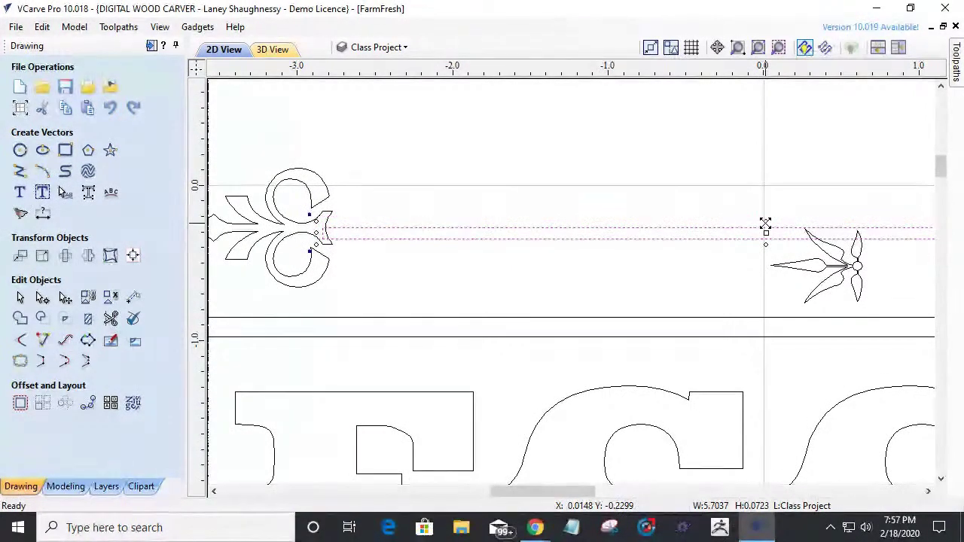
key("Up")
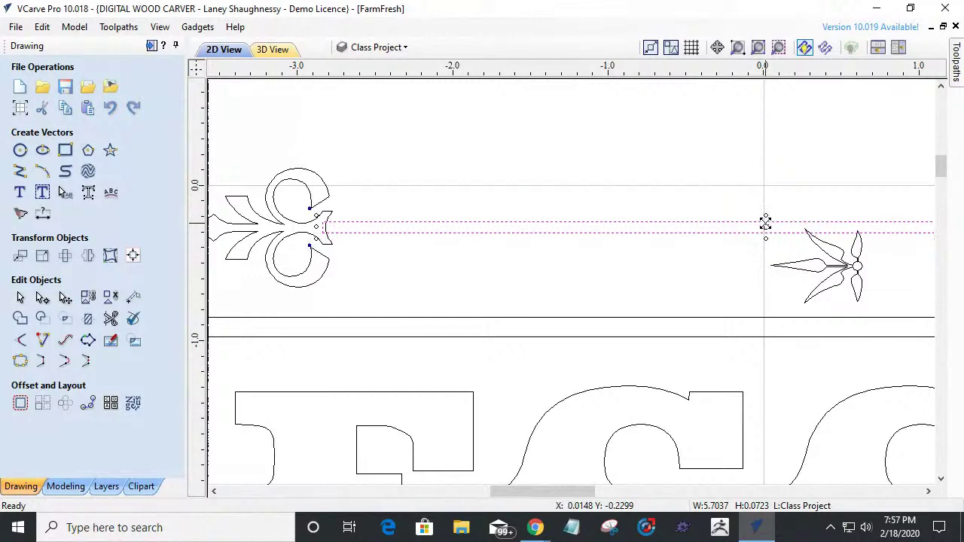
scroll(349, 247, "up", 5)
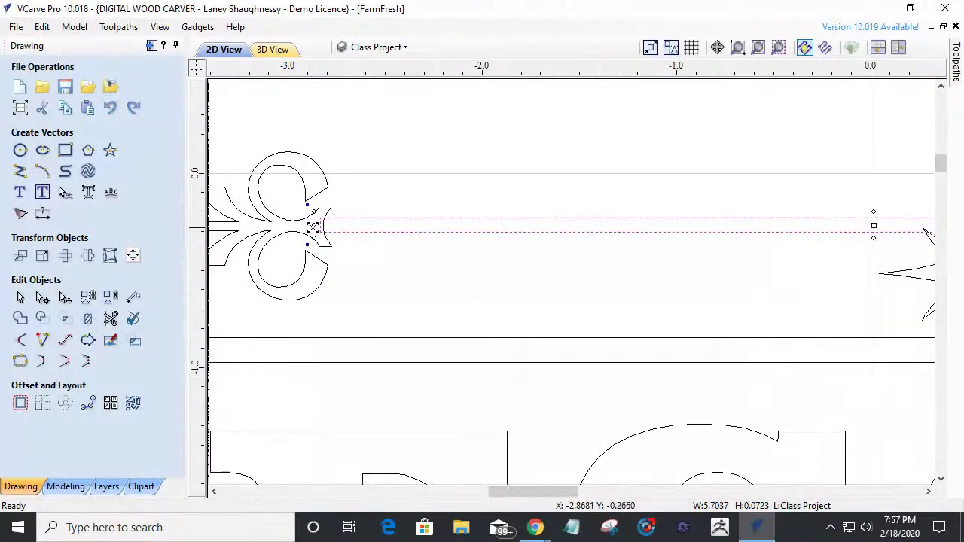
scroll(313, 225, "down", 6)
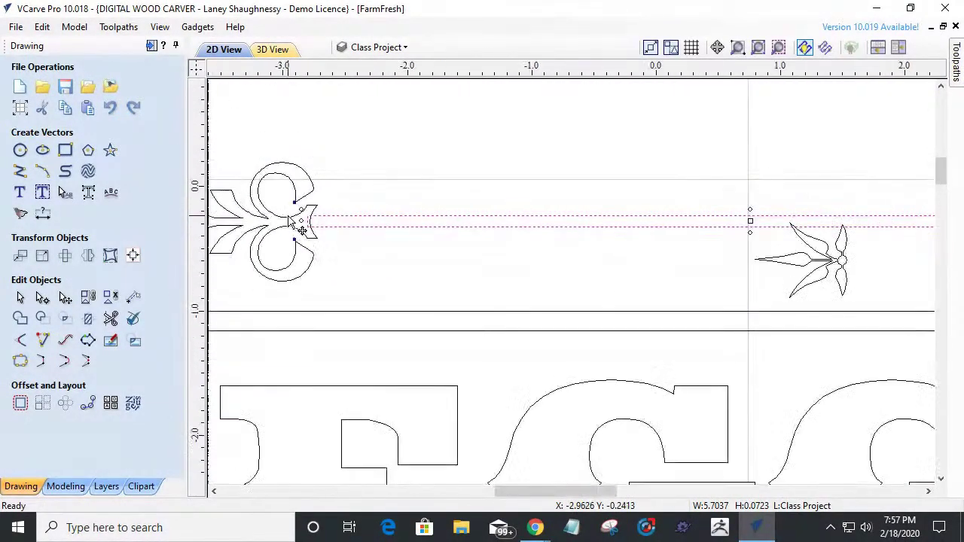
Trim away the overlapping sections where the bar meets the right fleur ornament.
scroll(745, 237, "up", 4)
scroll(760, 234, "down", 3)
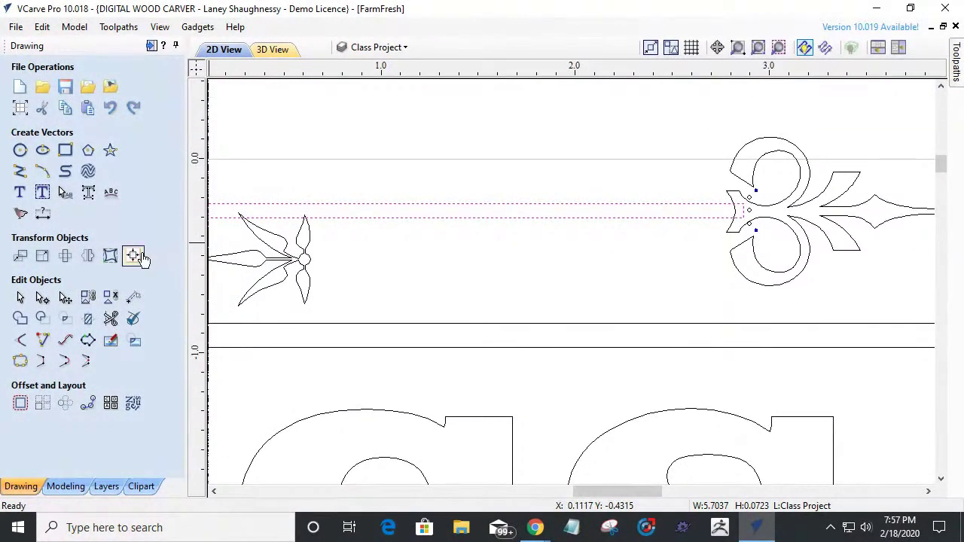
left_click(111, 319)
scroll(764, 209, "up", 4)
left_click(678, 249)
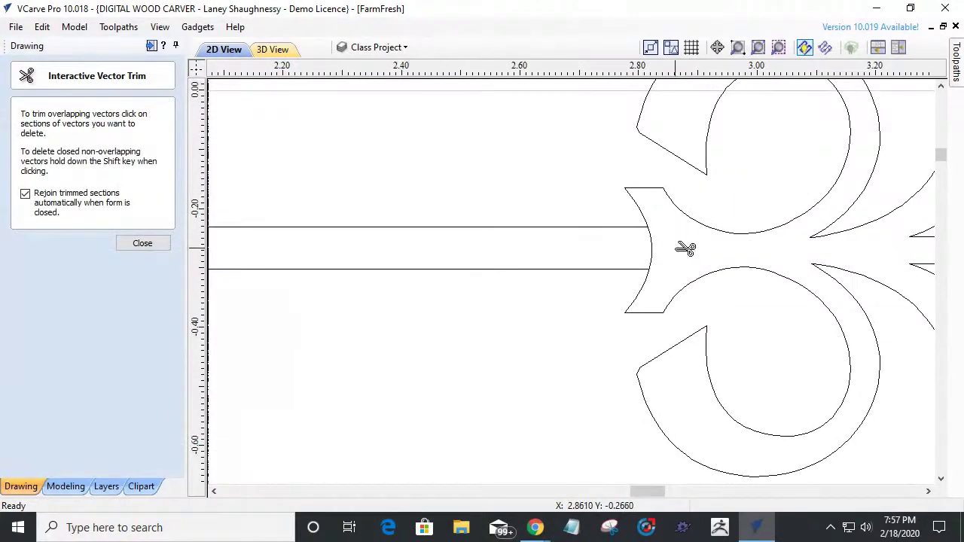
scroll(665, 251, "down", 3)
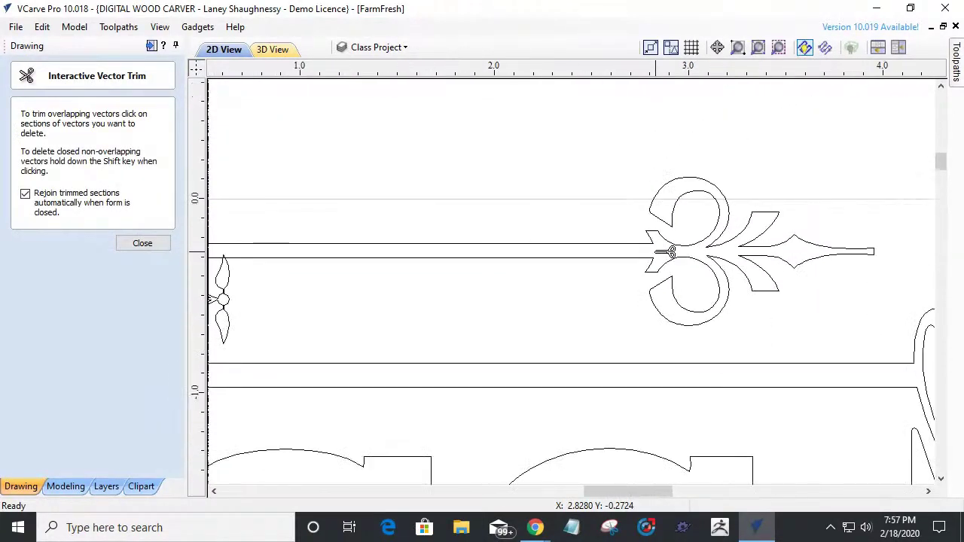
Finish trimming and weld the left fleur ornament to the connecting bar into a single outline.
scroll(665, 251, "down", 4)
scroll(453, 256, "up", 5)
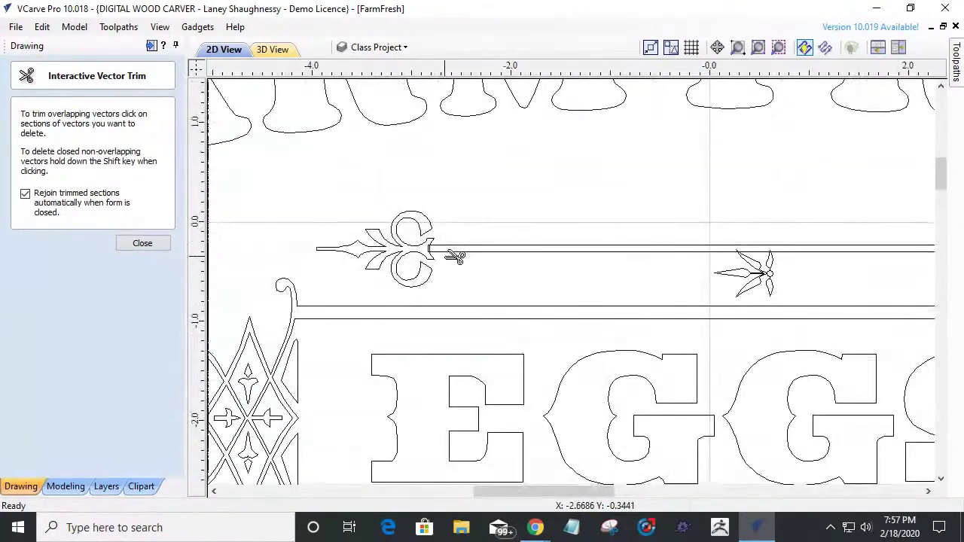
scroll(434, 247, "up", 1)
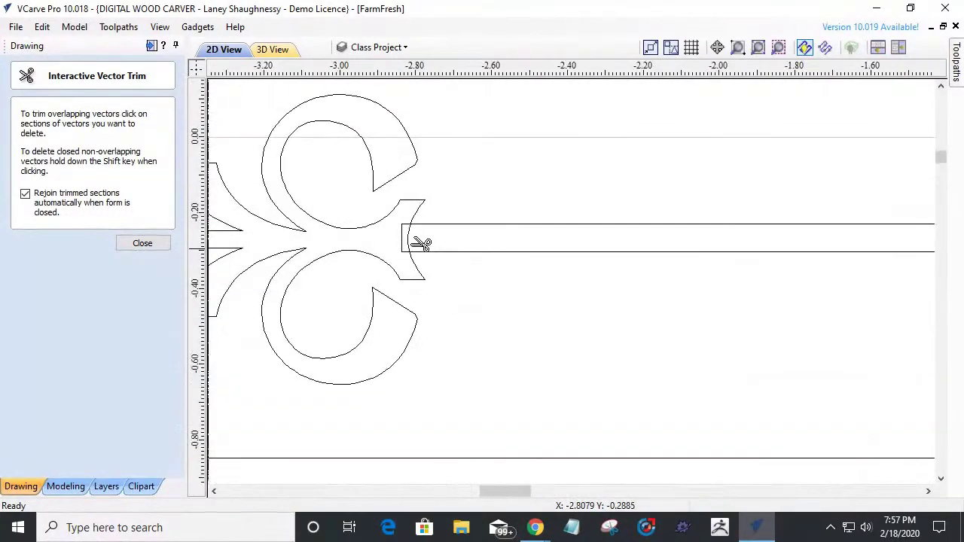
left_click(143, 243)
left_click(420, 259)
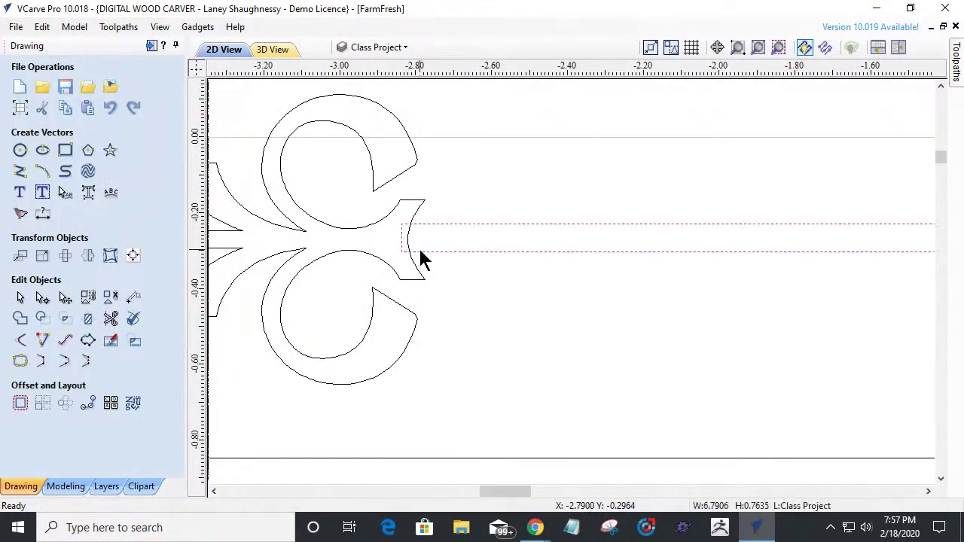
left_click(384, 269, "shift")
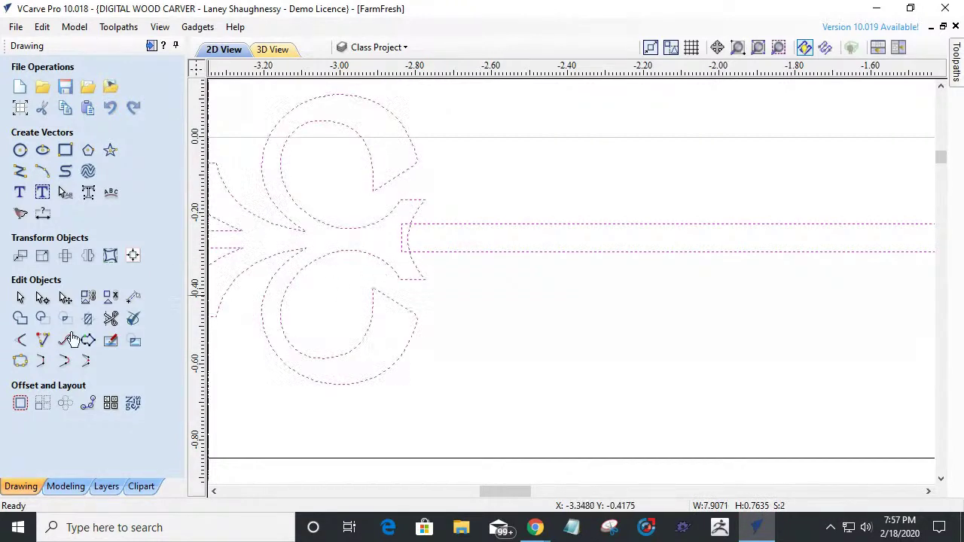
left_click(20, 319)
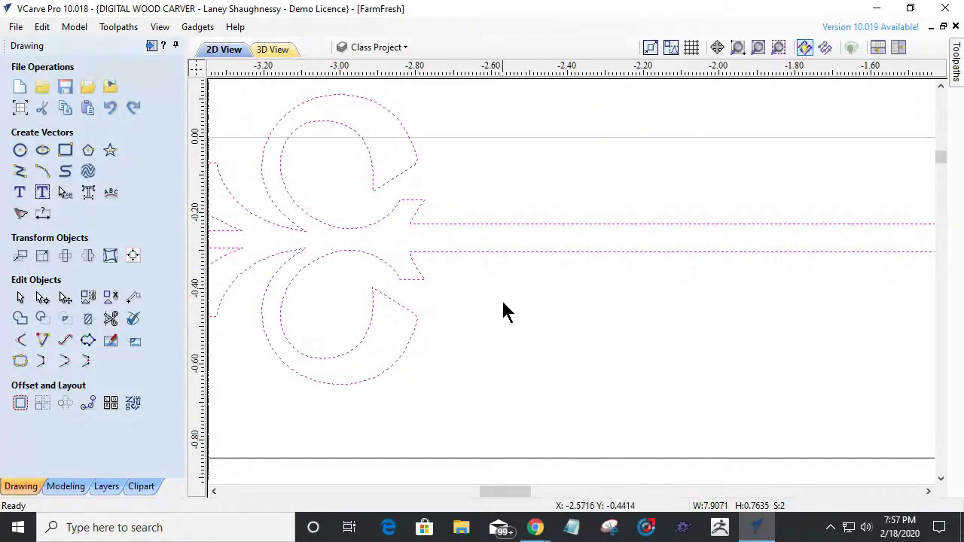
scroll(462, 294, "down", 5)
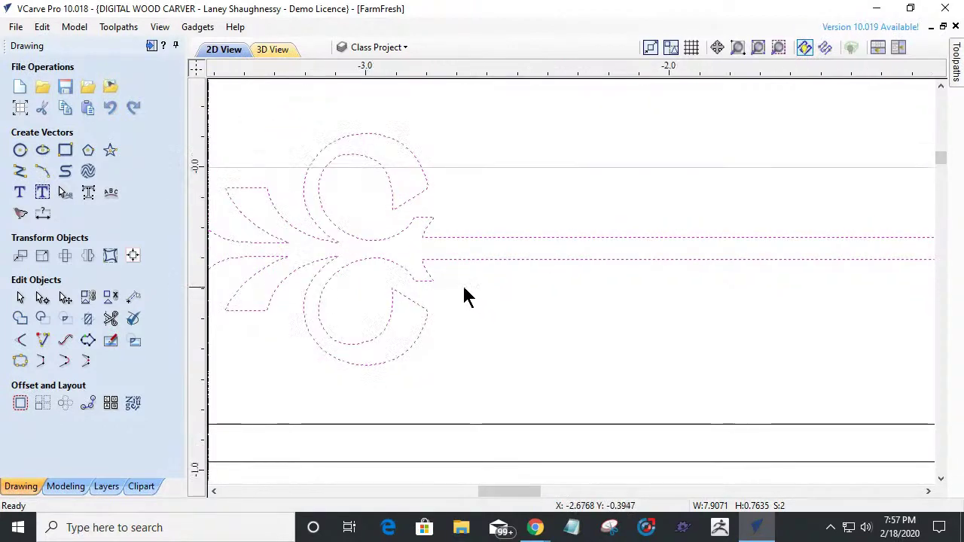
Move the small leaf ornament up toward the middle of the bar and rotate it 90 degrees so its long leaf points upward.
scroll(429, 284, "down", 4)
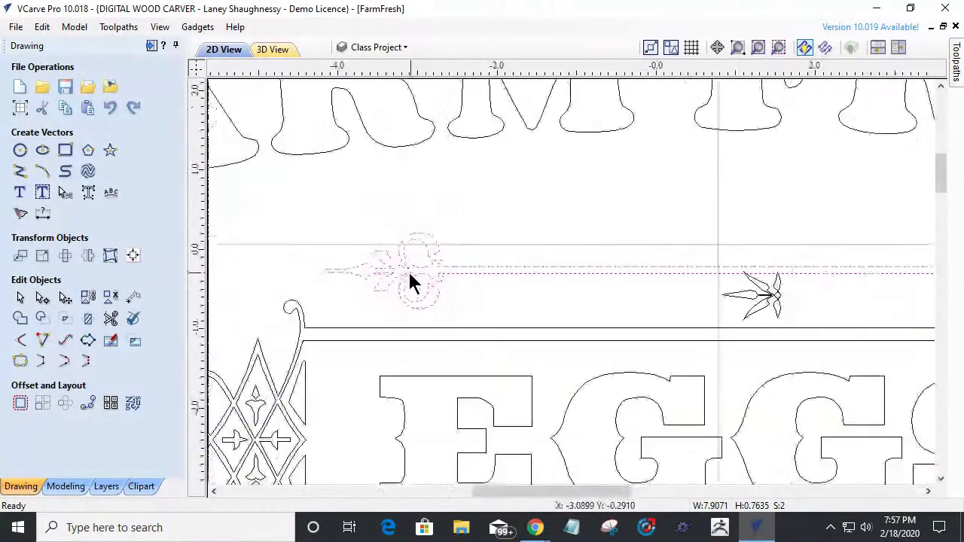
scroll(422, 290, "up", 1)
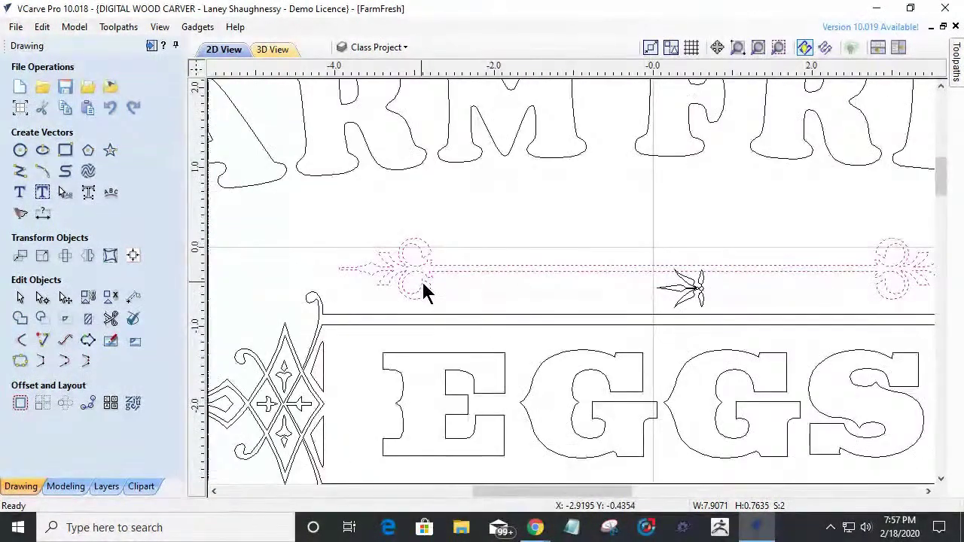
left_click(695, 296)
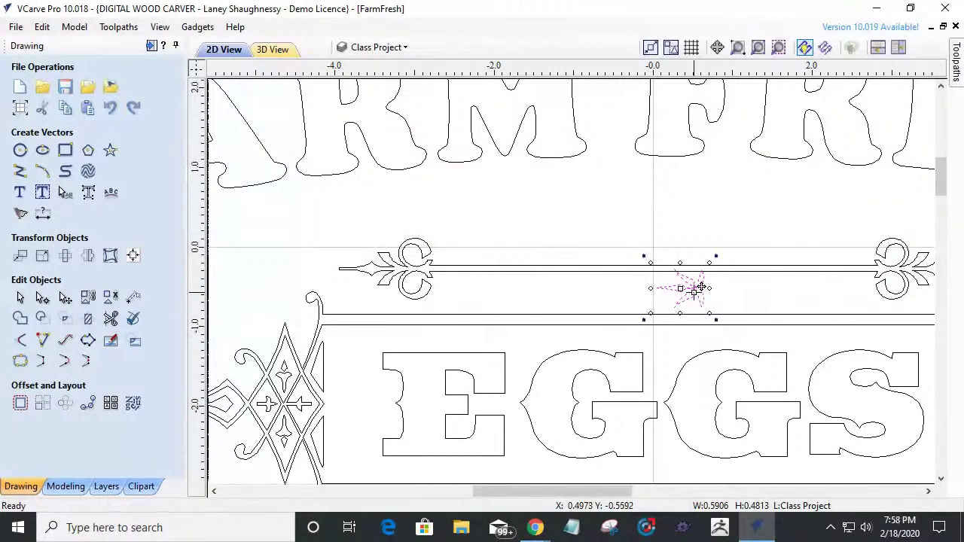
left_click_drag(678, 287, 637, 256)
scroll(637, 257, "up", 3)
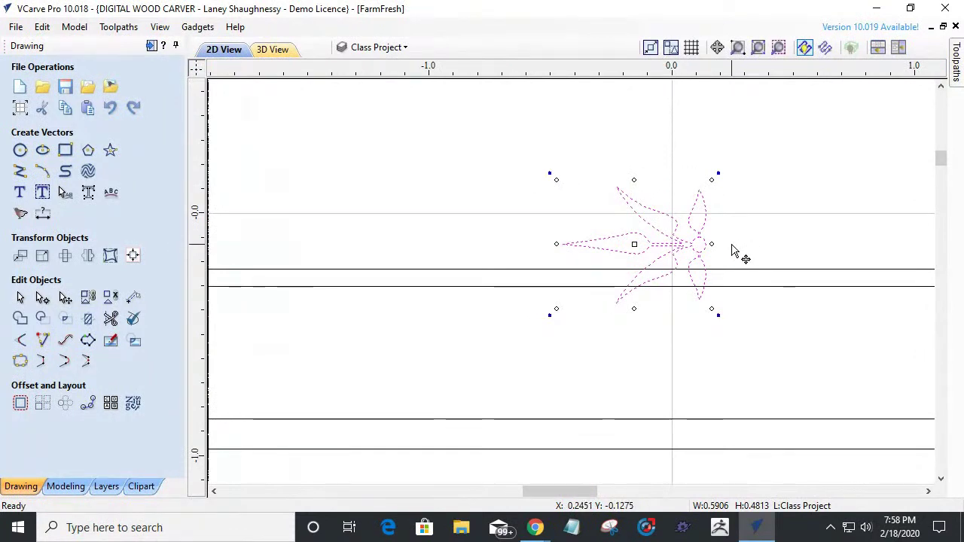
key("ctrl+Right")
key("ctrl+Right")
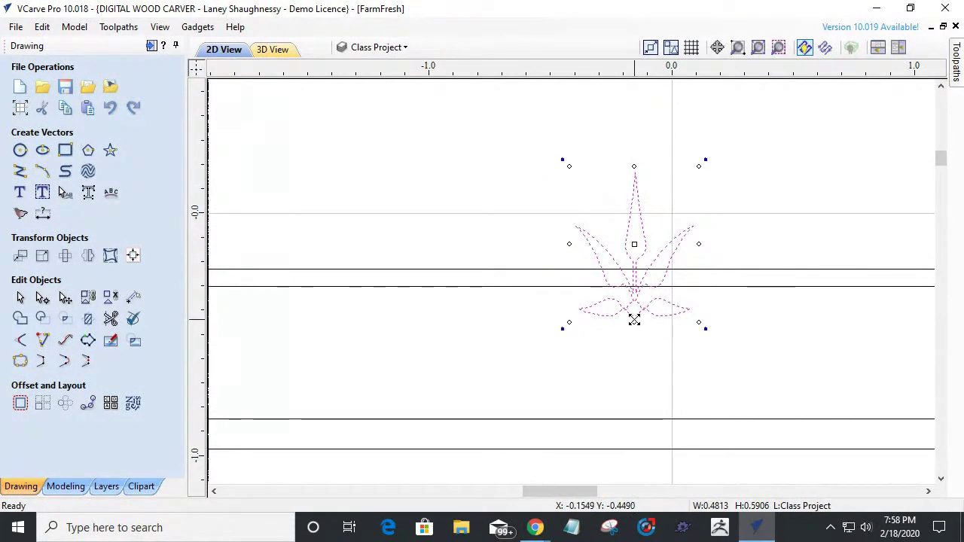
Place the leaf ornament's round base on the bar at the sign's vertical center line.
left_click_drag(637, 303, 671, 277)
scroll(671, 276, "up", 2)
scroll(671, 276, "up", 3)
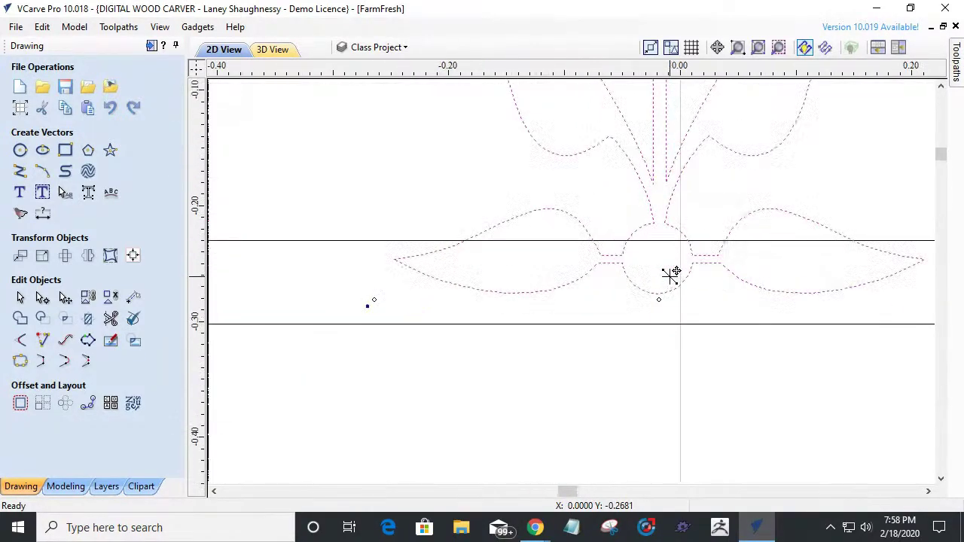
left_click_drag(649, 299, 684, 300)
Center the fleur-ended divider bar horizontally in the material.
scroll(682, 318, "down", 8)
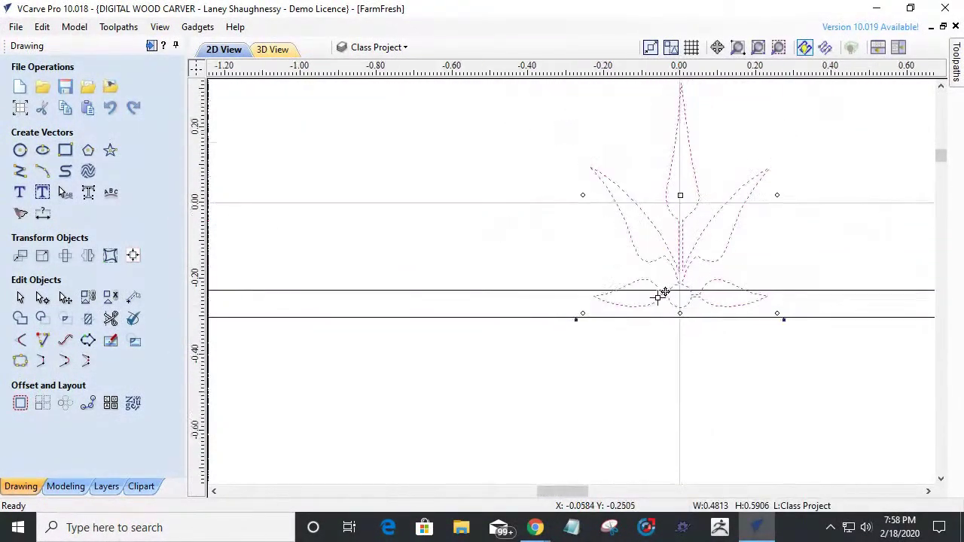
scroll(617, 308, "down", 1)
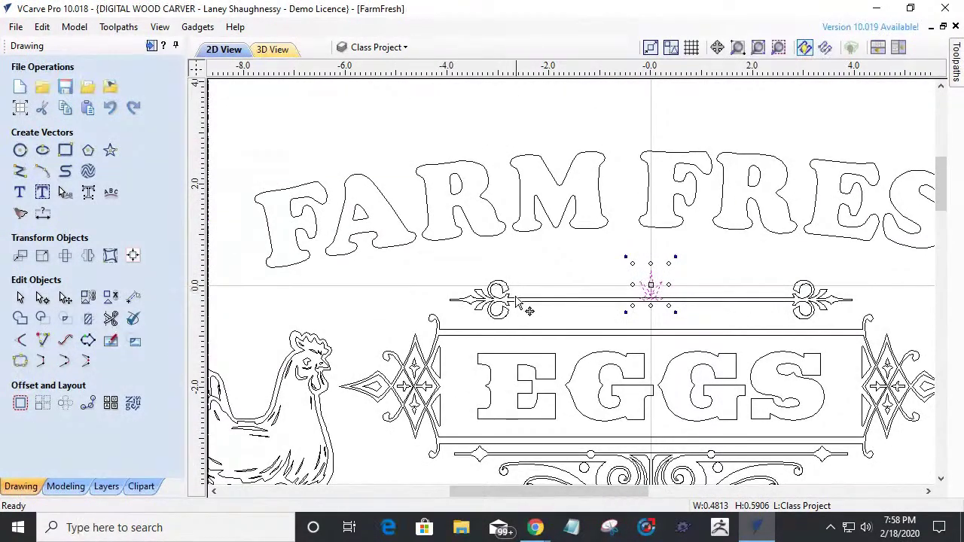
left_click(518, 300)
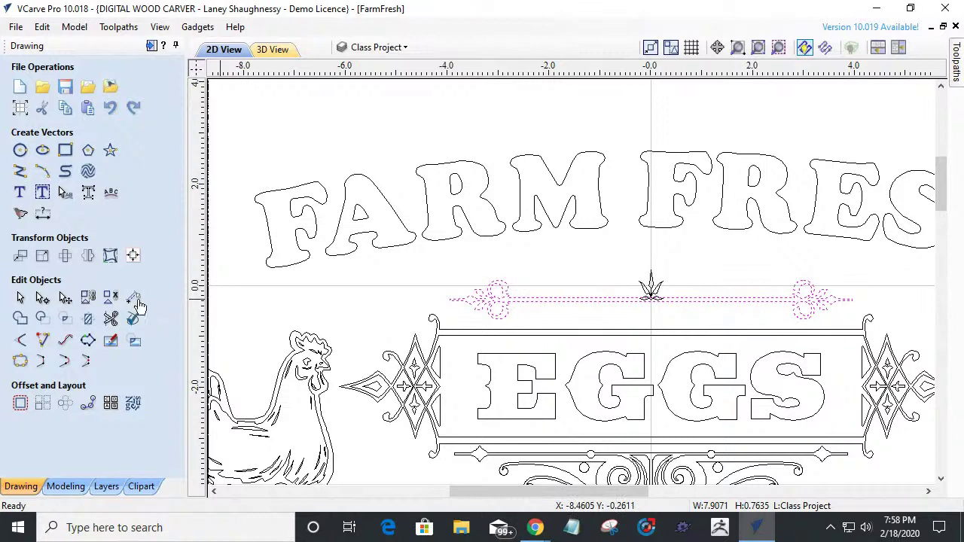
left_click(133, 255)
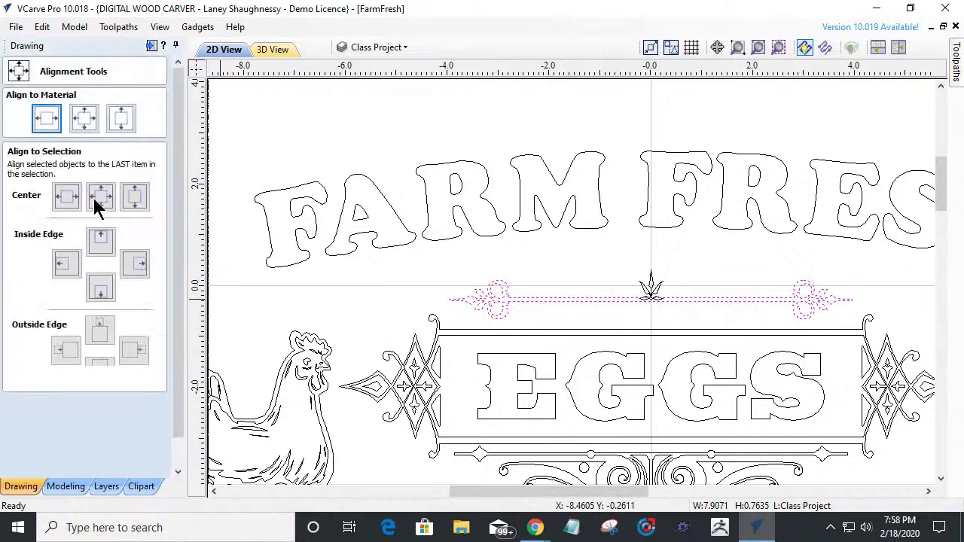
left_click(45, 119)
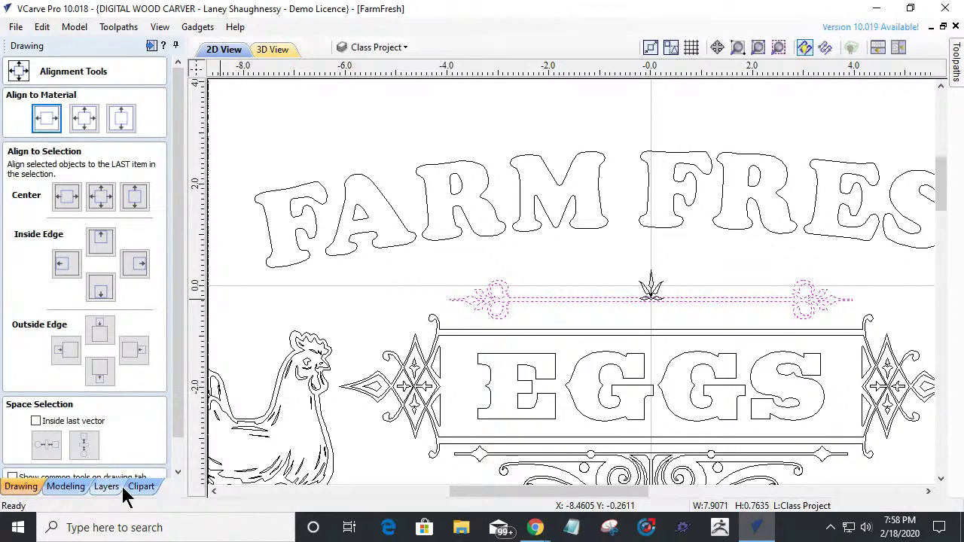
left_click(180, 441)
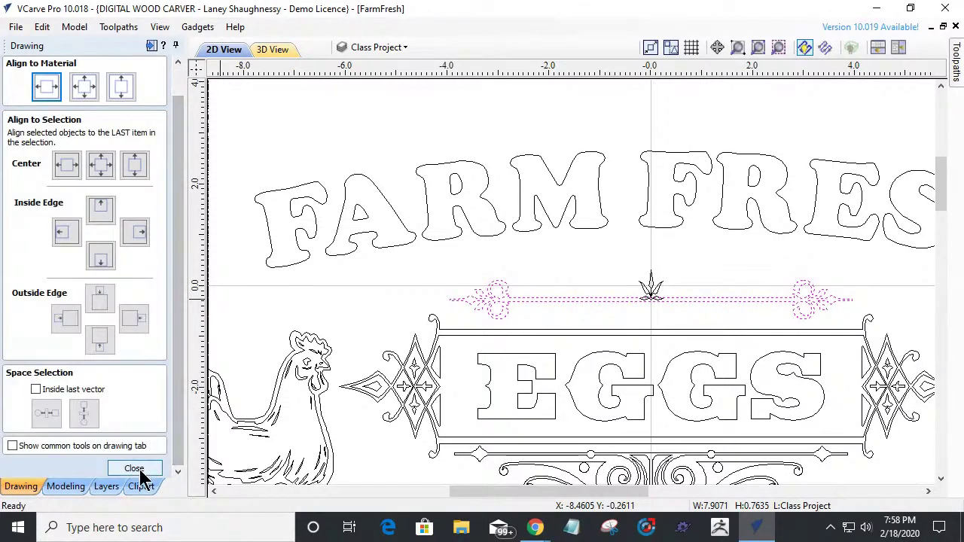
key("Escape")
Enlarge the leaf ornament about its center to about 0.80 by 0.98 inches.
scroll(657, 296, "up", 10)
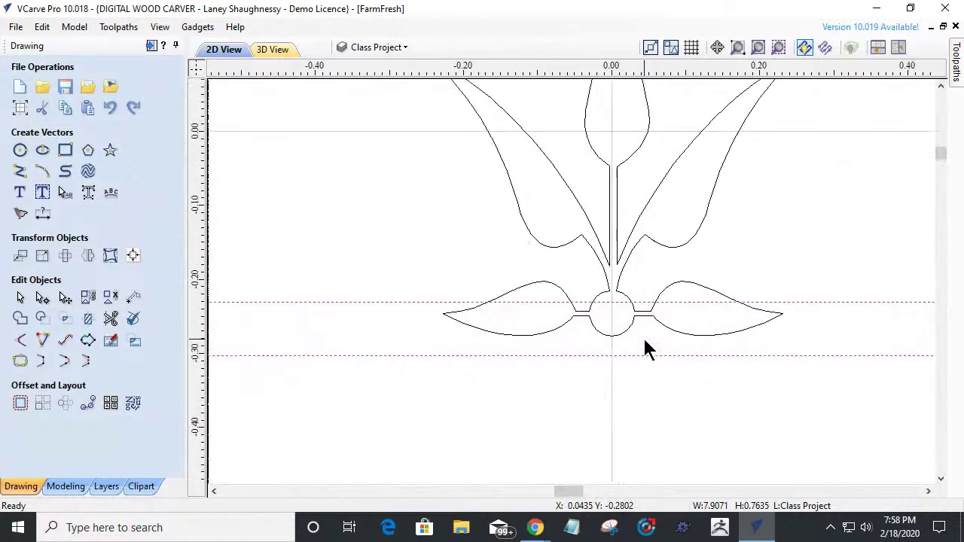
scroll(587, 332, "up", 3)
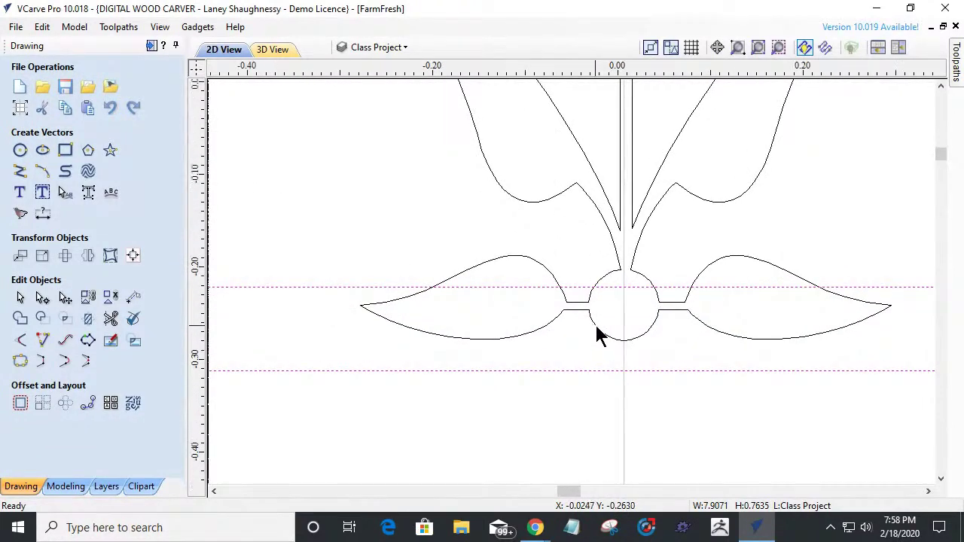
scroll(598, 333, "down", 7)
scroll(610, 331, "down", 2)
left_click(609, 325)
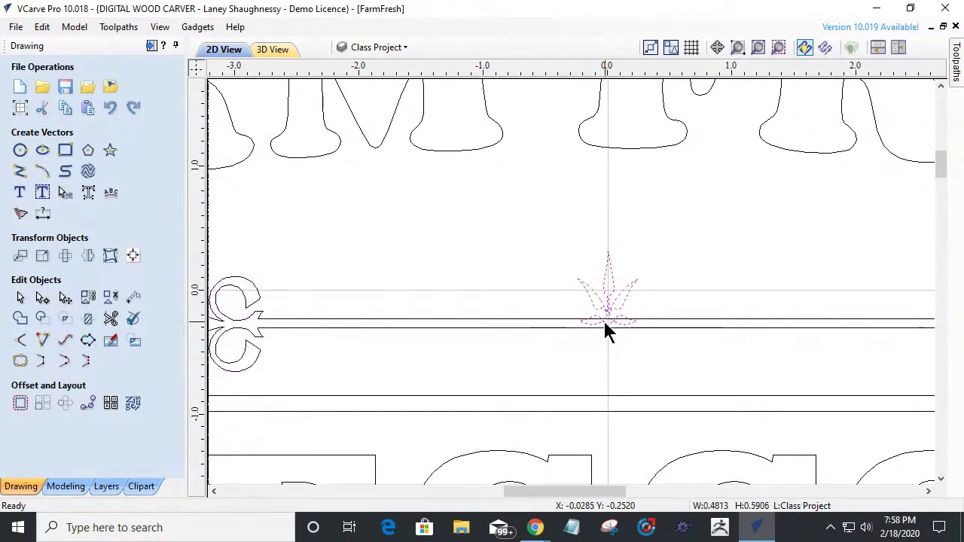
left_click(597, 298)
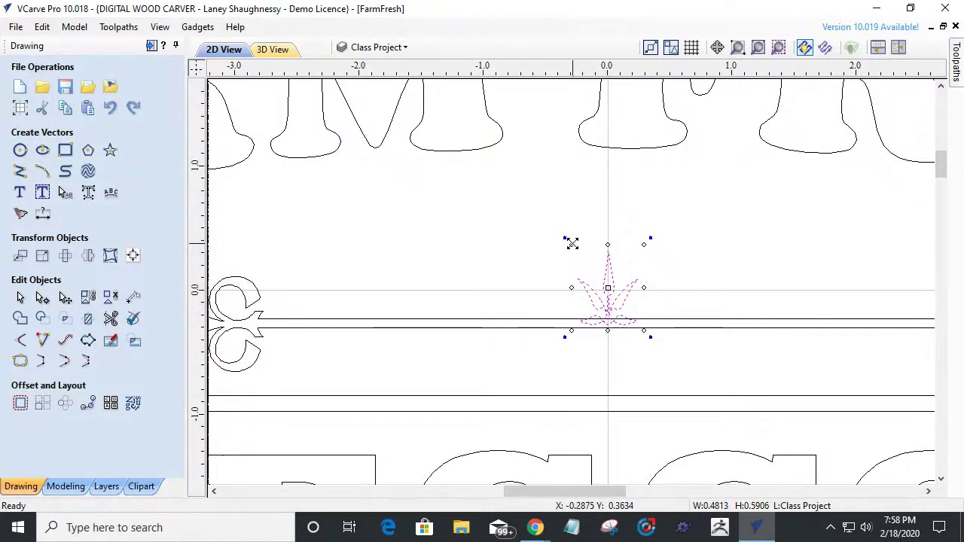
left_click_drag(572, 244, 558, 225)
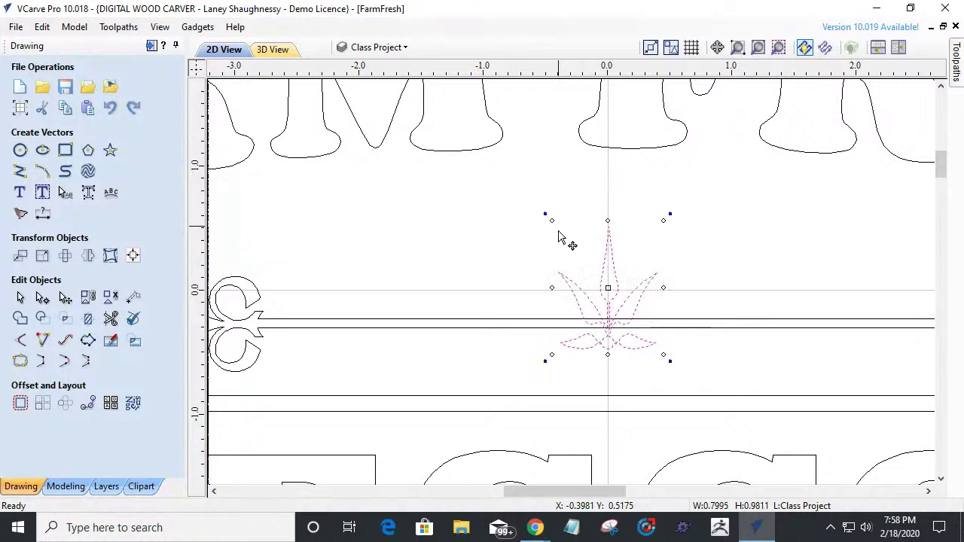
Move the enlarged leaf ornament up so its round base sits over the bar.
mouse_move(613, 335)
left_mouse_down()
mouse_move(610, 317)
mouse_move(613, 335)
left_mouse_up()
scroll(614, 335, "up", 5)
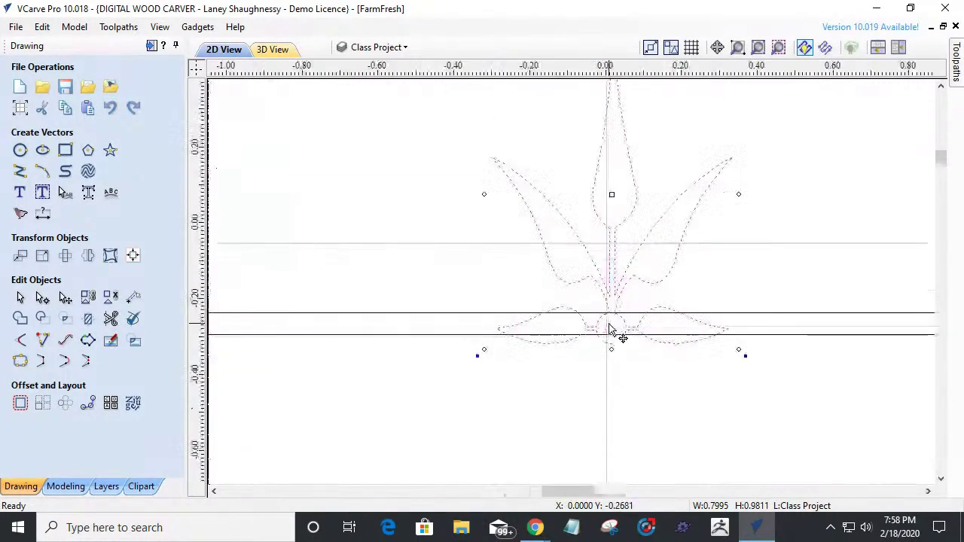
left_click_drag(613, 370, 616, 363)
scroll(622, 367, "up", 3)
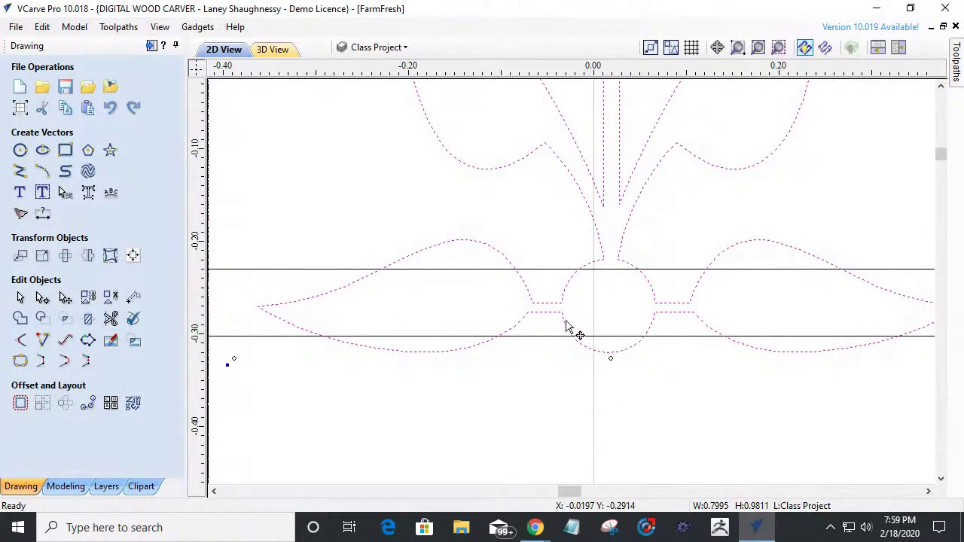
scroll(525, 305, "up", 3)
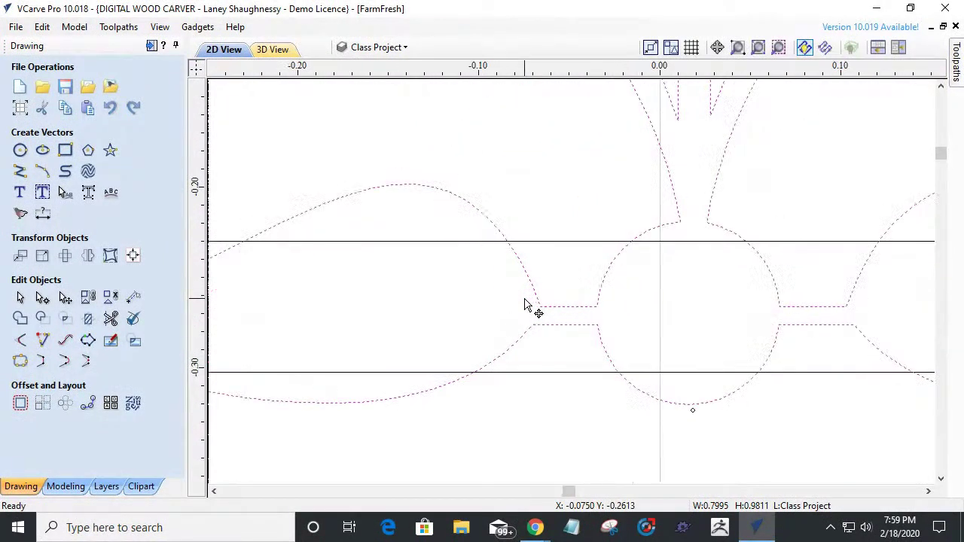
Center the leaf ornament horizontally in the material.
left_click(576, 290)
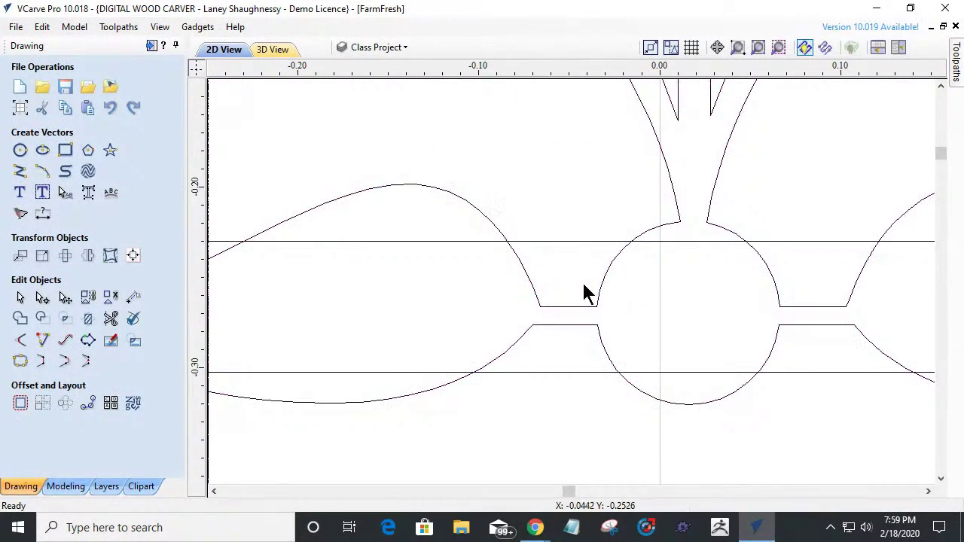
left_click(603, 286)
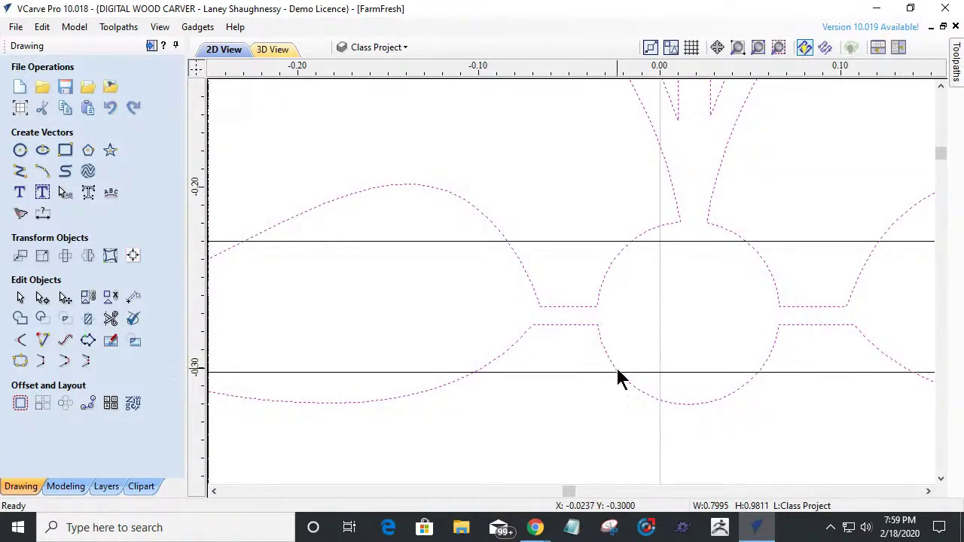
scroll(618, 363, "down", 5)
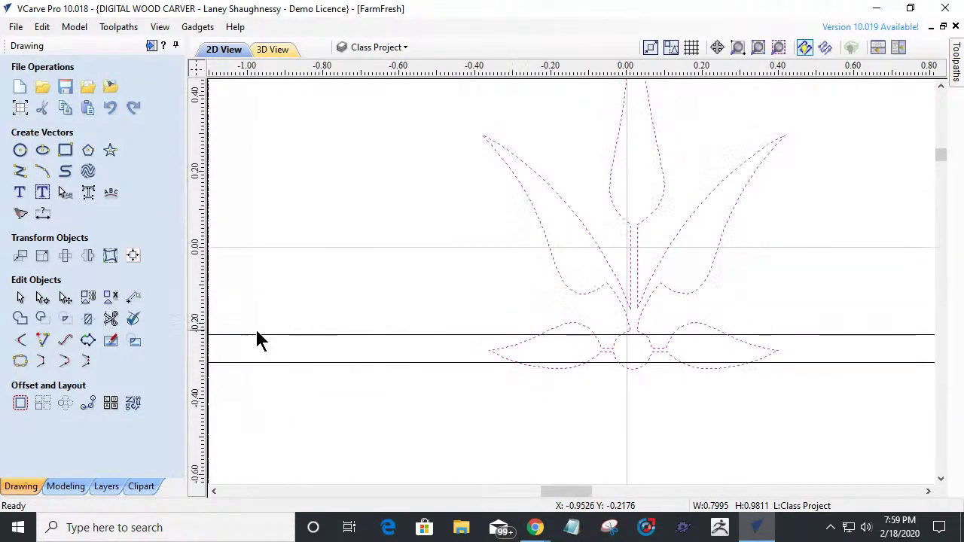
left_click(110, 256)
left_click(46, 122)
left_click(585, 441)
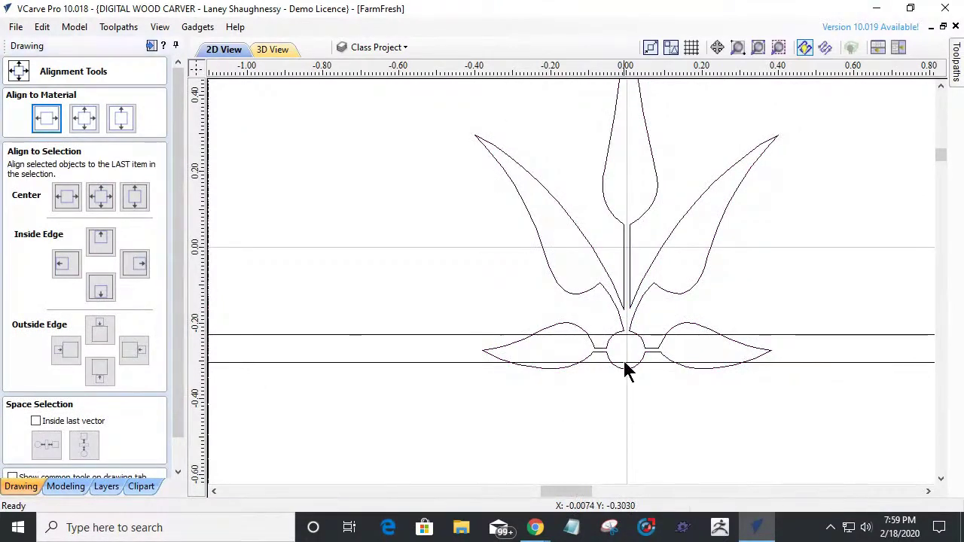
scroll(624, 367, "up", 4)
scroll(622, 358, "up", 2)
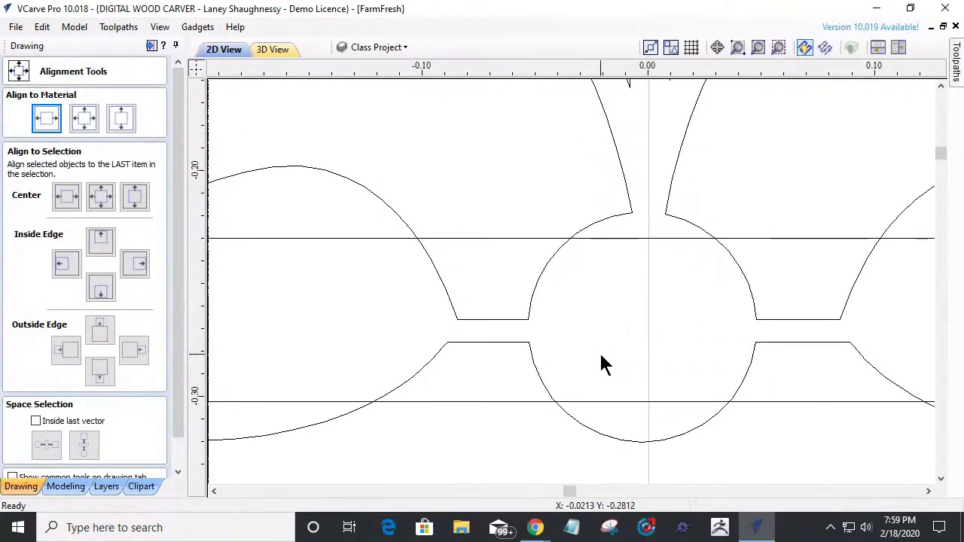
left_click(549, 260)
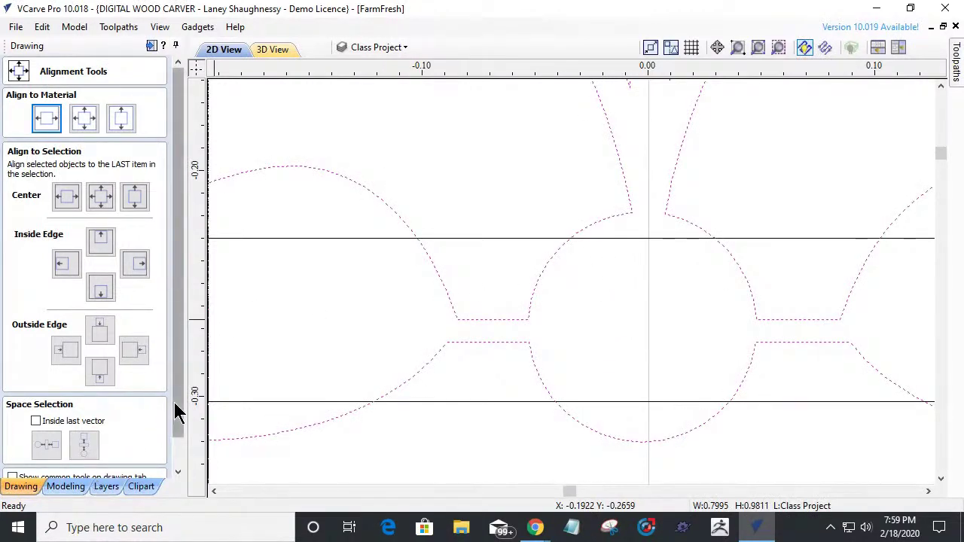
scroll(176, 409, "down", 1)
left_click(150, 473)
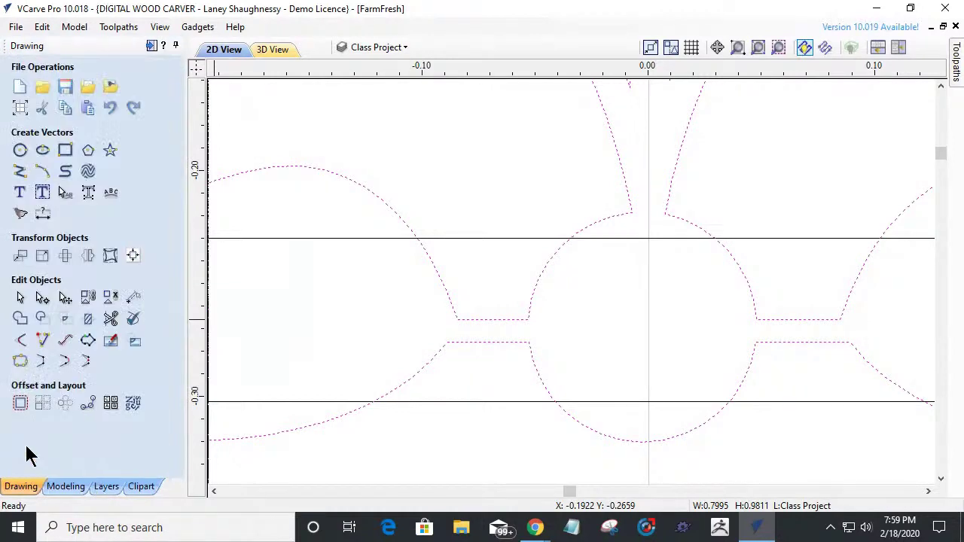
Offset the leaf ornament outward with sharp corners, trying 0.01 inches first, then replacing it with a 0.02-inch offset and keeping the original.
left_click(18, 408)
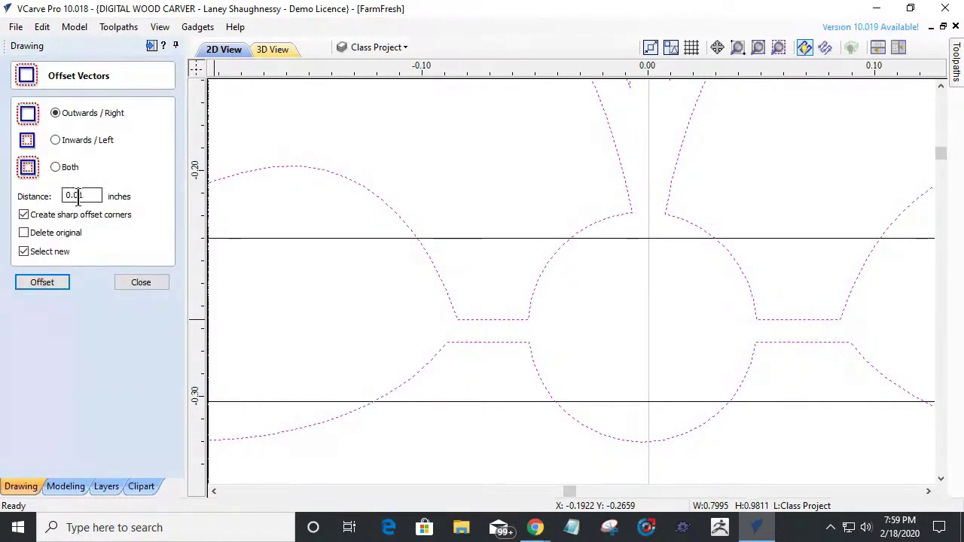
left_click(45, 283)
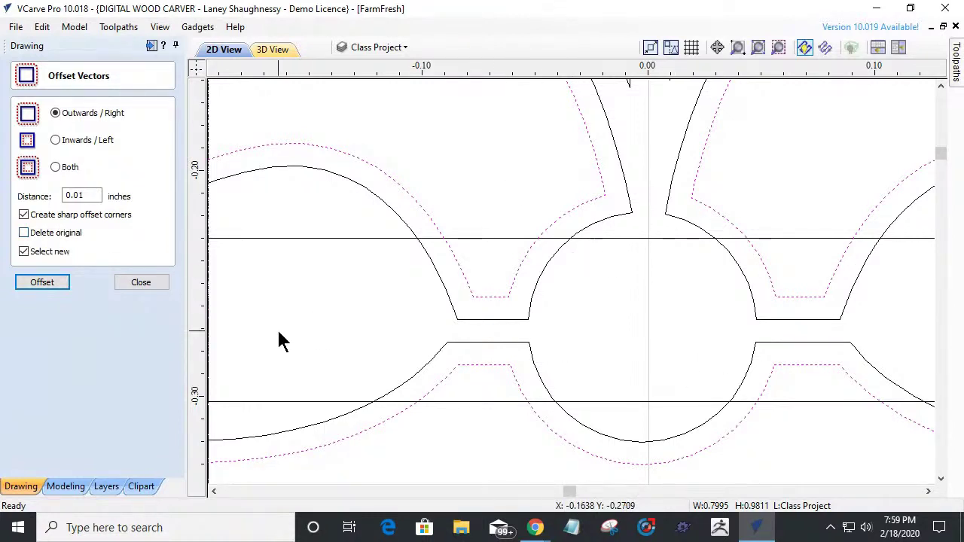
left_click(82, 196)
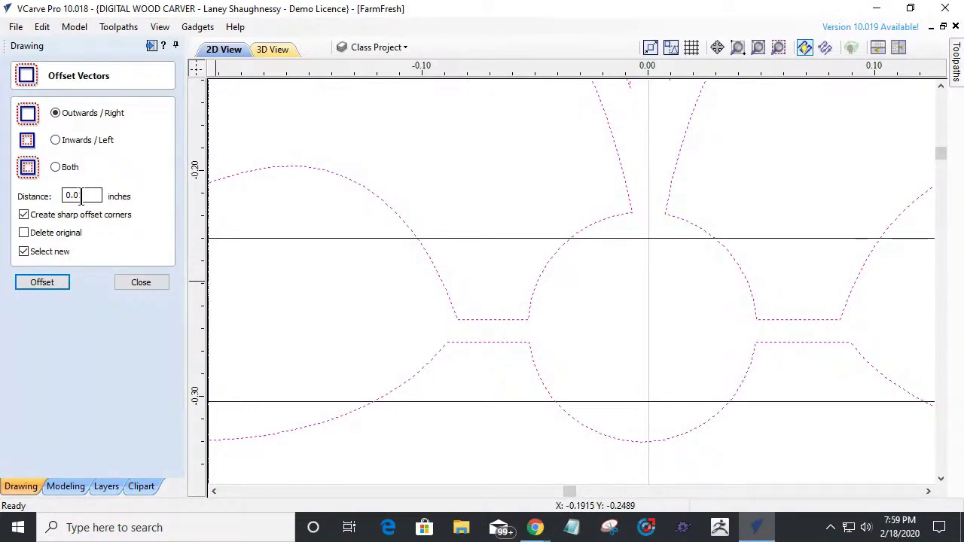
left_click_drag(80, 197, 90, 197)
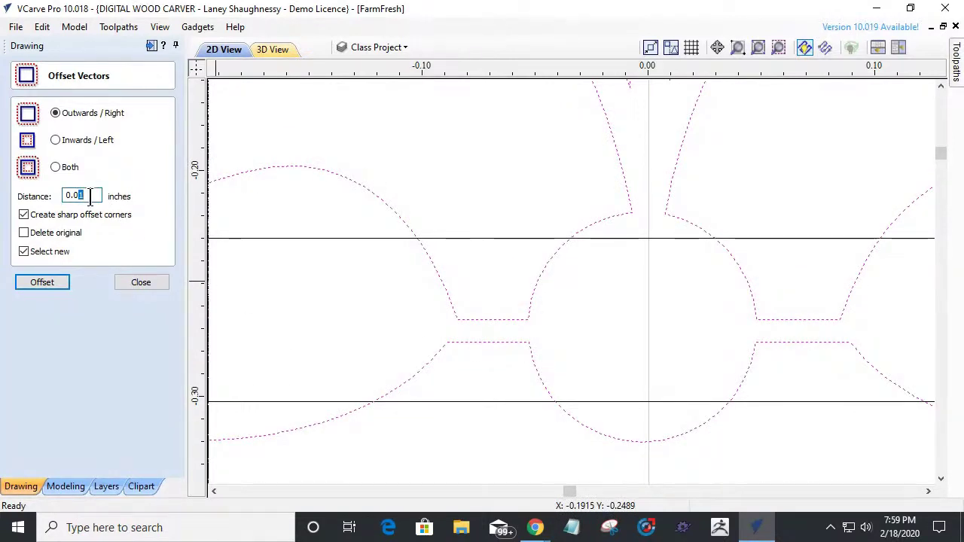
left_click(44, 282)
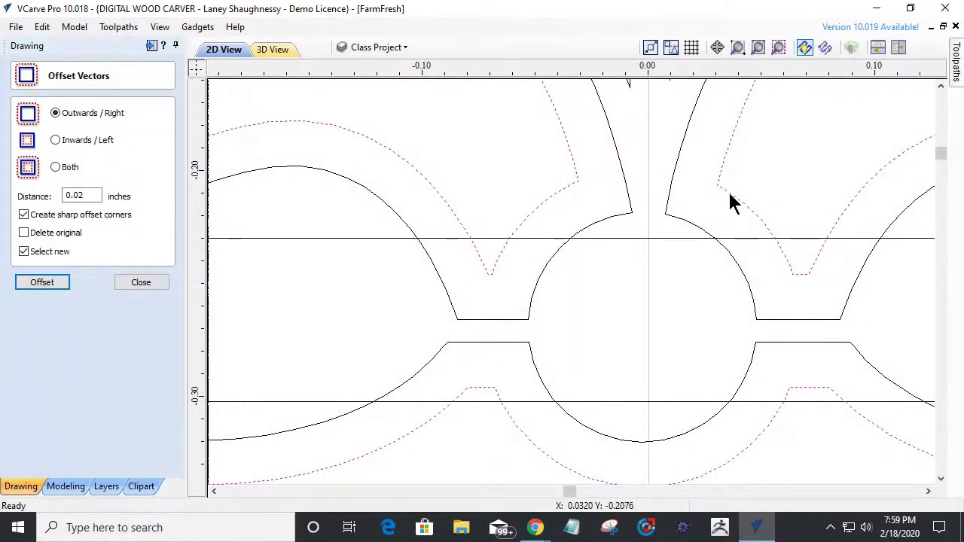
Examine the offset outline around the leaf ornament and where it crosses the bar.
scroll(787, 290, "down", 10)
scroll(852, 284, "down", 2)
scroll(849, 280, "up", 4)
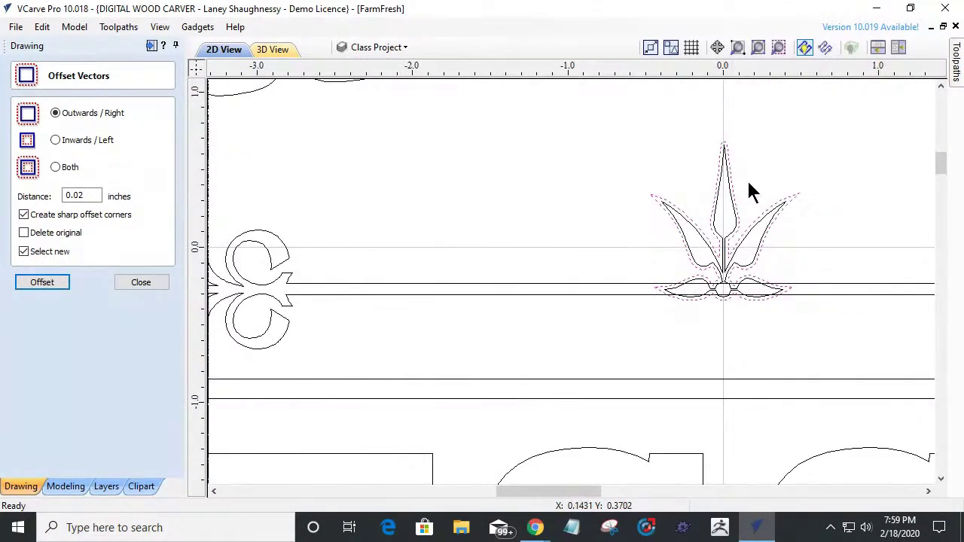
scroll(758, 301, "up", 3)
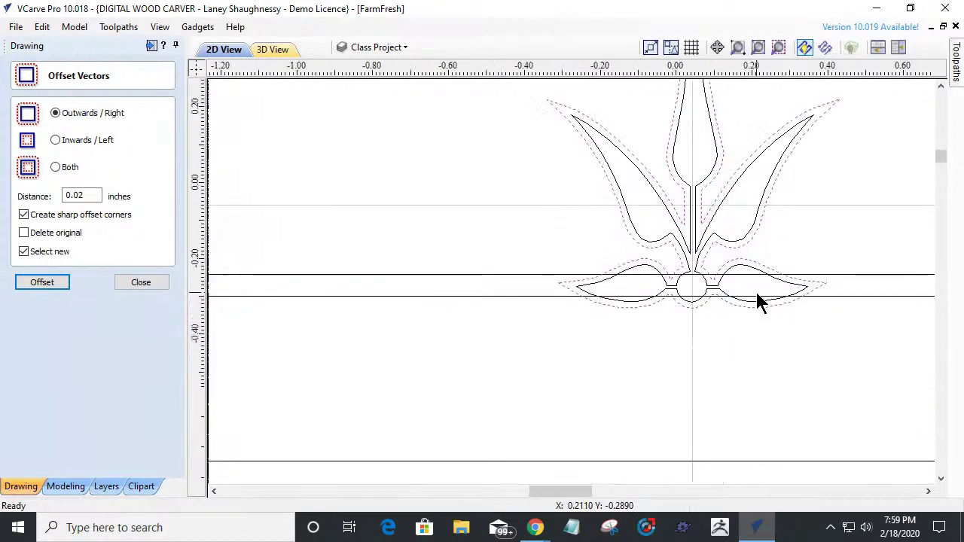
scroll(613, 291, "up", 2)
scroll(652, 277, "up", 2)
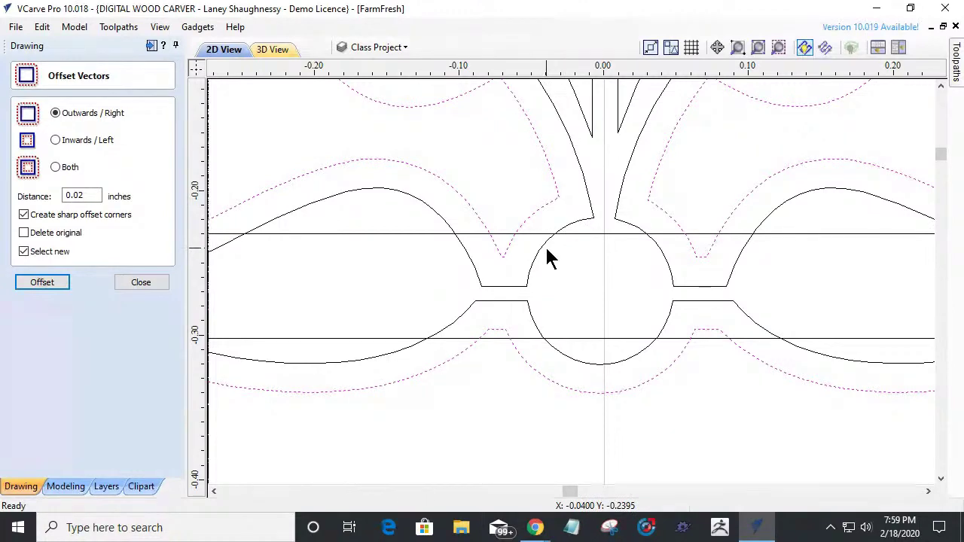
Trim away the pointed tip of the left leaf's offset outline where it lies between the bar's two edges, using Interactive Trim.
scroll(552, 283, "down", 3)
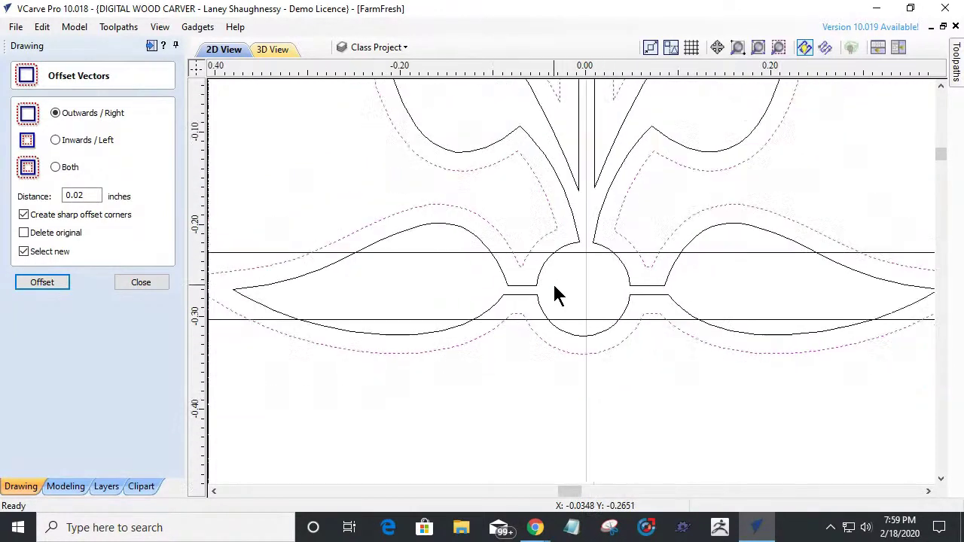
scroll(554, 286, "up", 1)
scroll(399, 264, "up", 1)
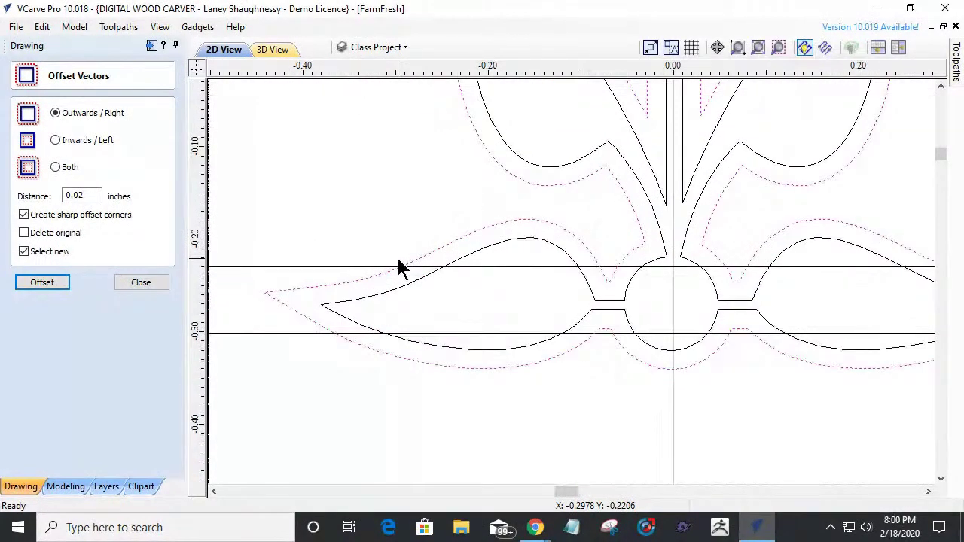
scroll(399, 267, "up", 1)
left_click(143, 282)
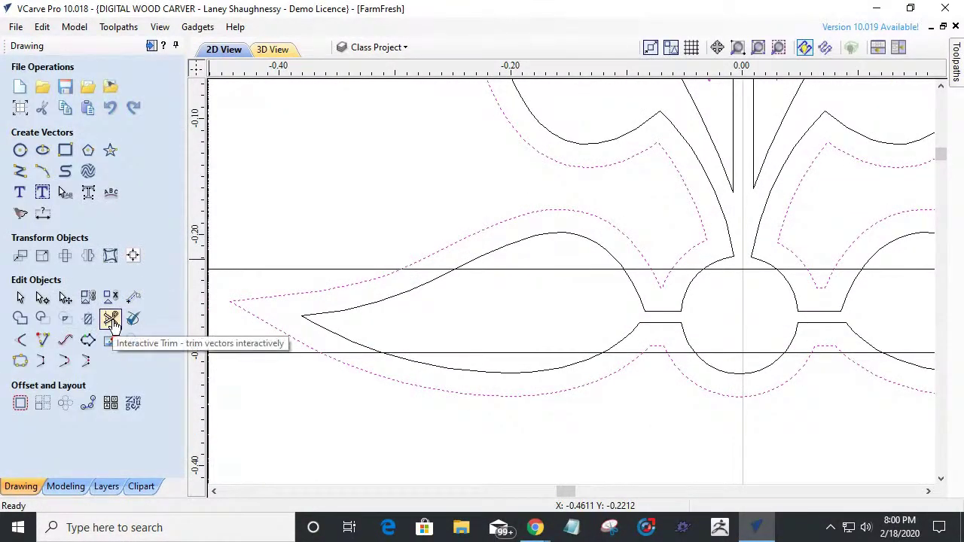
left_click(112, 321)
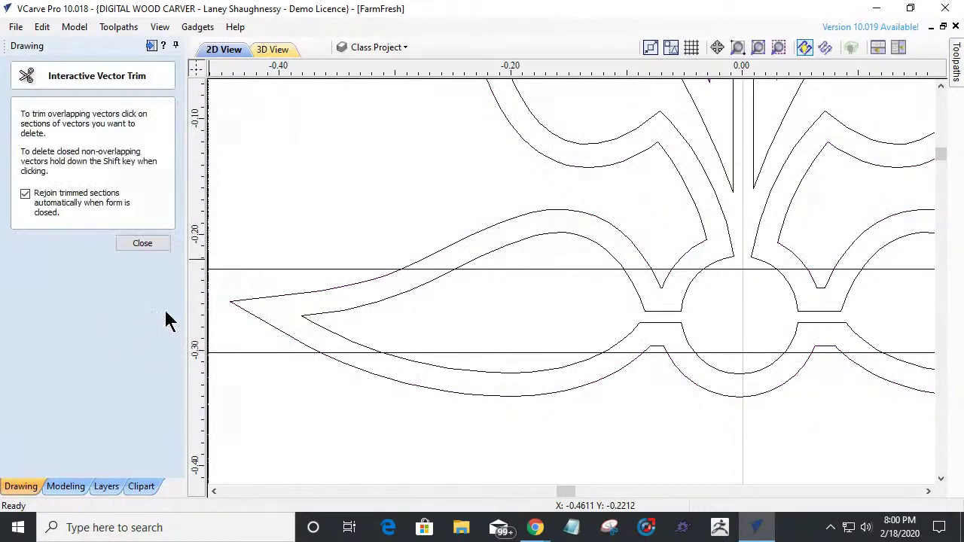
scroll(258, 288, "down", 3)
scroll(378, 294, "up", 4)
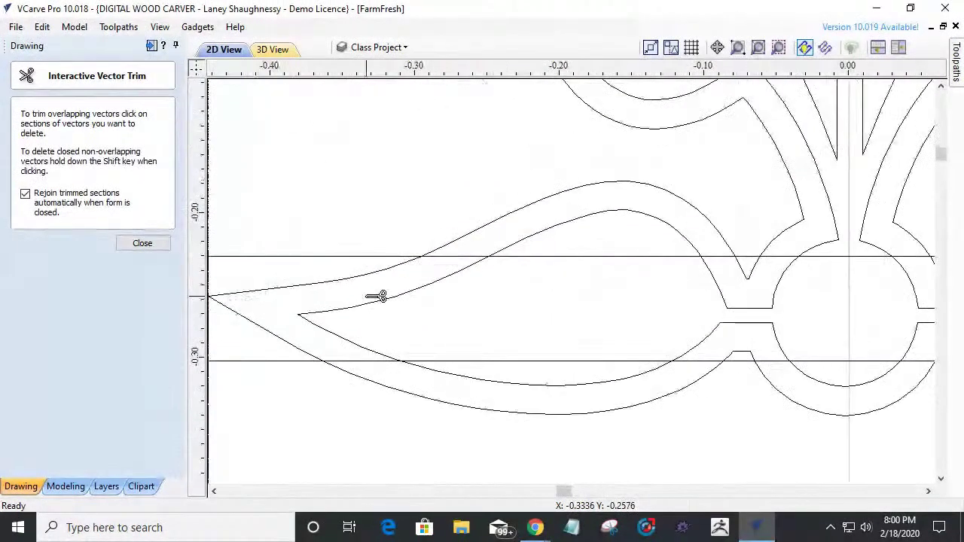
left_click(319, 287)
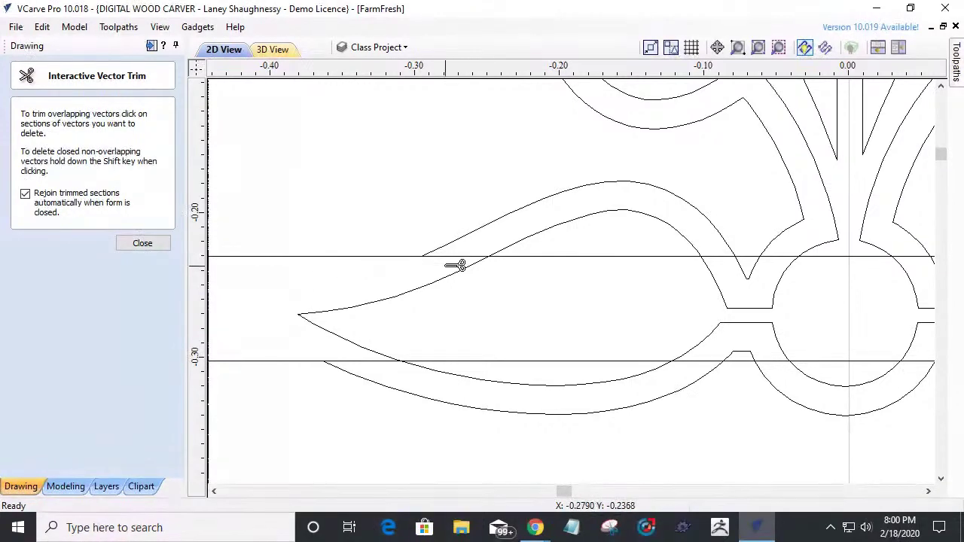
Try to trim the bar's upper edge from the left leaf's offset outline across to the ornament's round base.
left_click(614, 258)
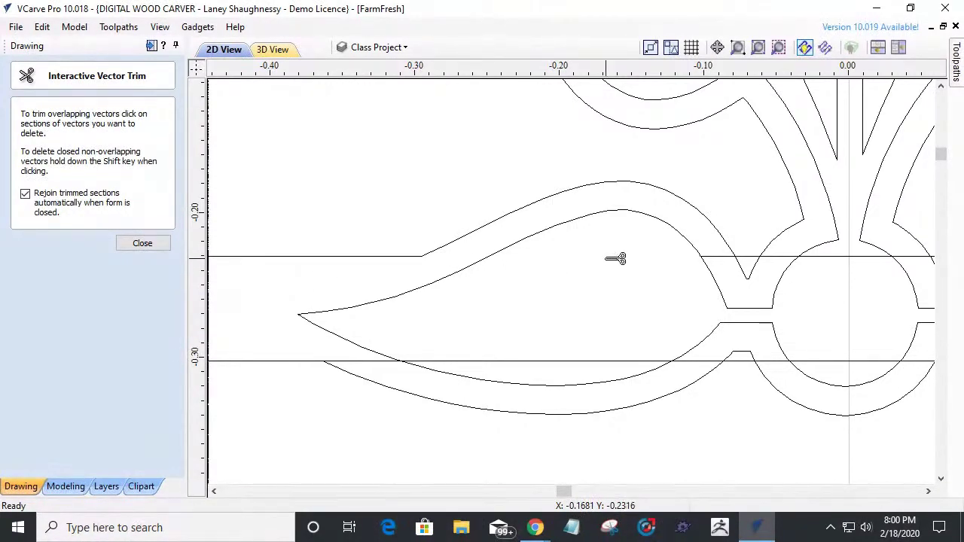
left_click(724, 258)
scroll(753, 256, "up", 2)
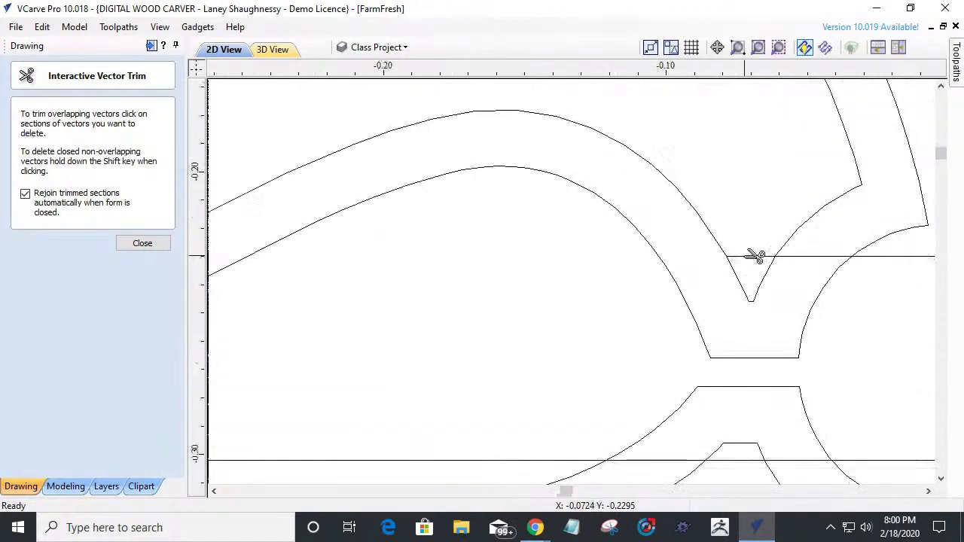
scroll(755, 257, "up", 1)
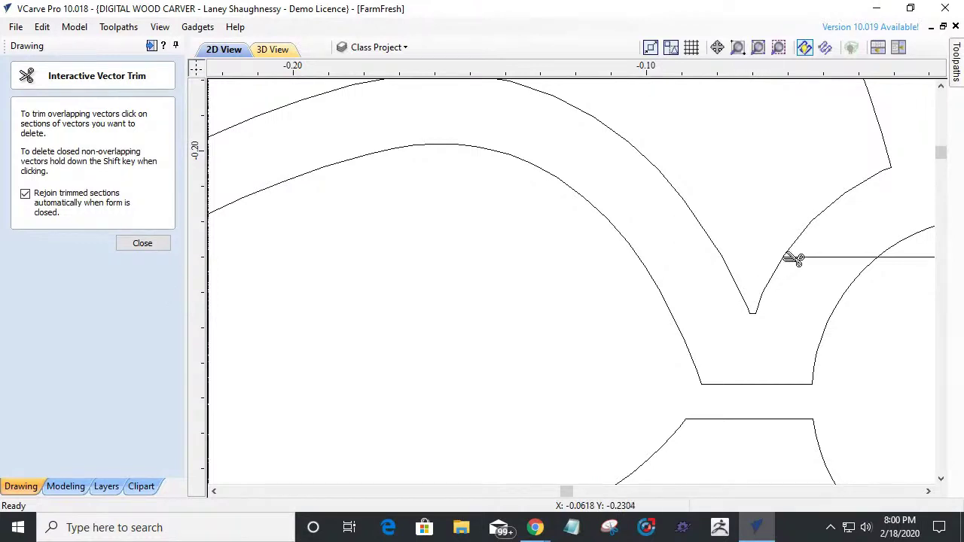
scroll(753, 271, "down", 5)
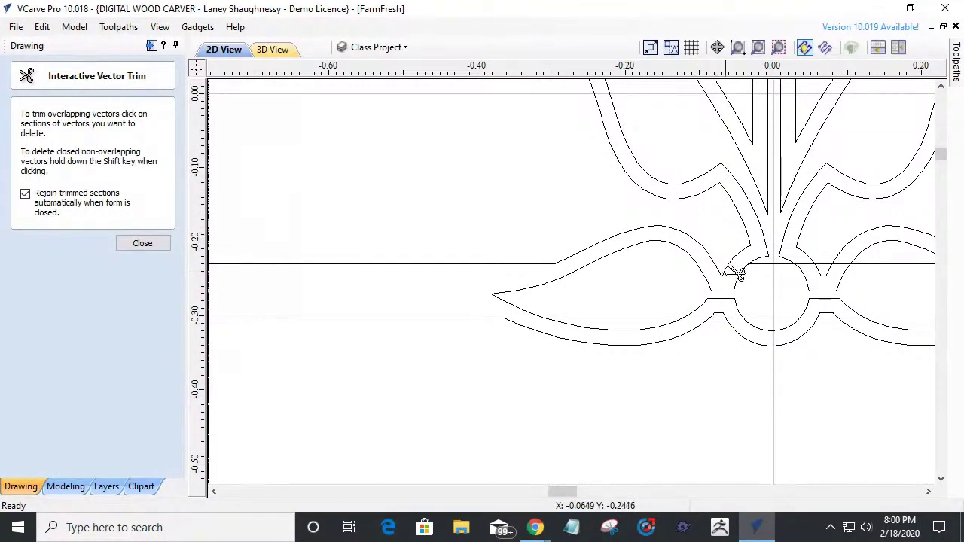
scroll(734, 271, "up", 2)
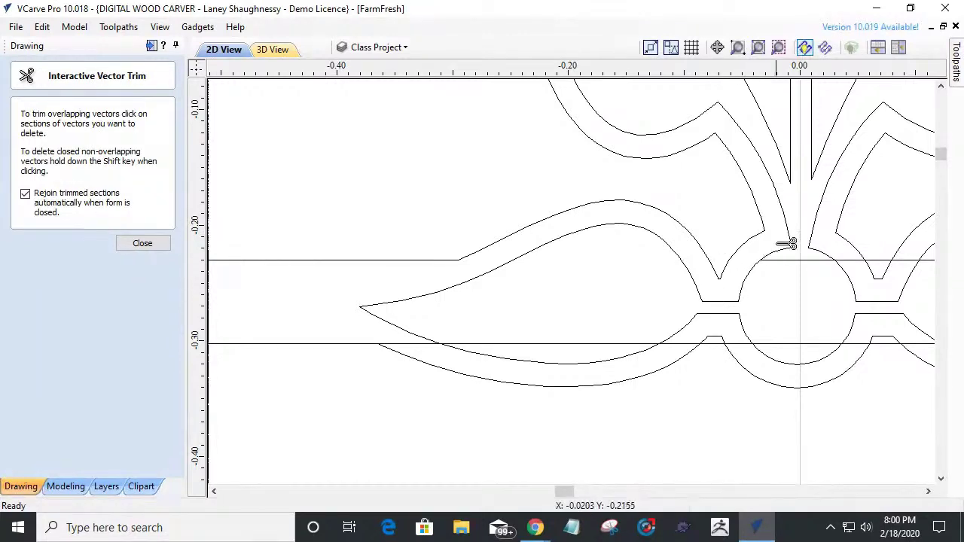
scroll(787, 242, "up", 1)
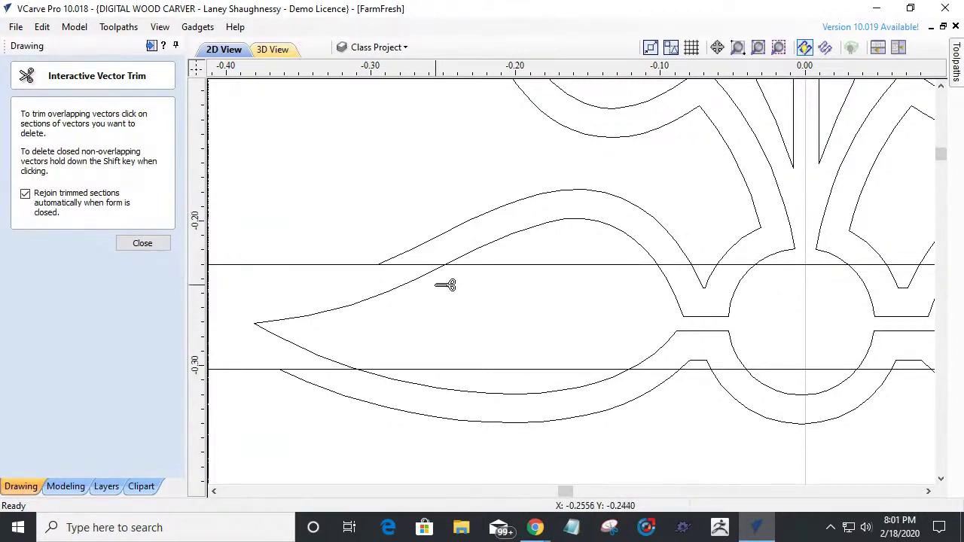
Trim off the offset curve arching above the bar over the left leaf and finish trimming.
left_click(418, 251)
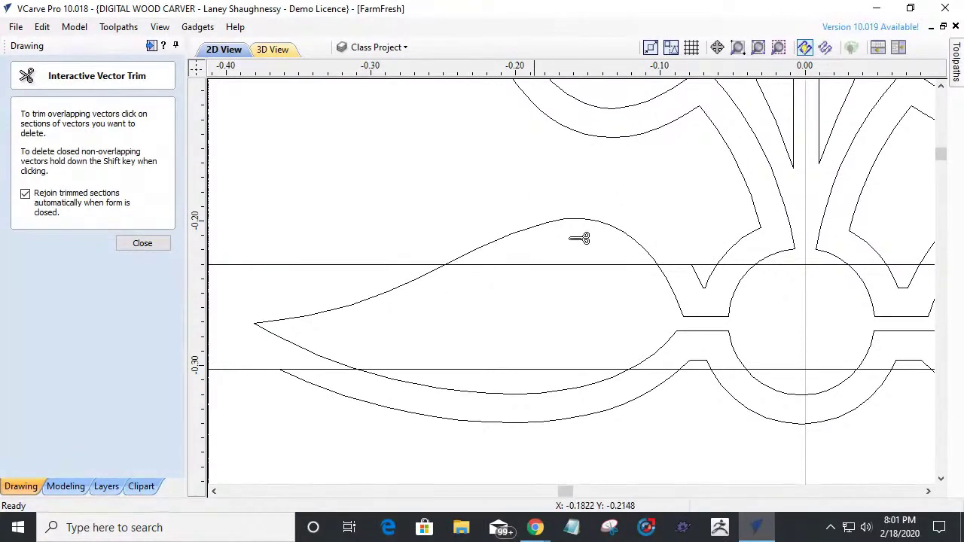
left_click(598, 263)
scroll(522, 315, "down", 1)
left_click(130, 244)
scroll(619, 326, "up", 1)
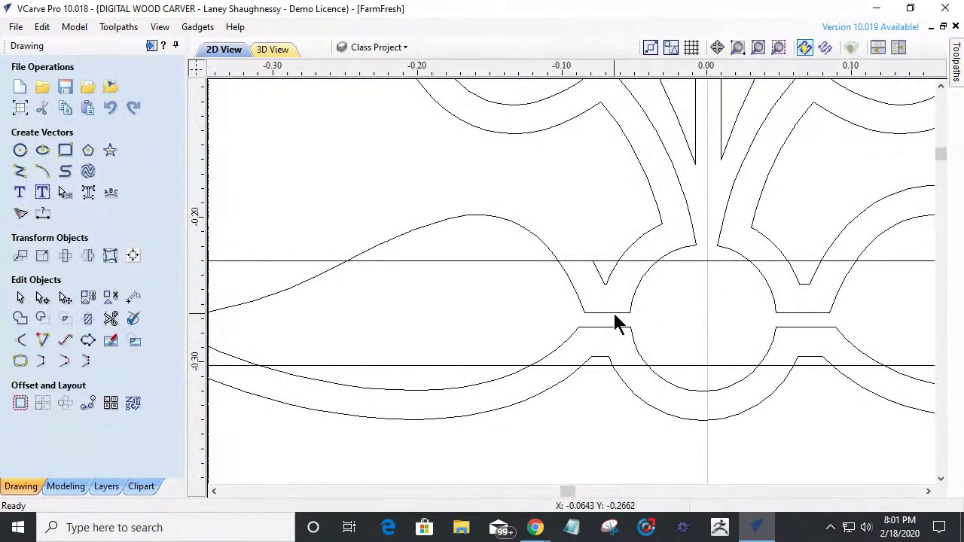
Cut the original leaf ornament's vector at the two nodes where the upper stem meets the round base.
left_click(613, 320)
scroll(613, 315, "down", 2)
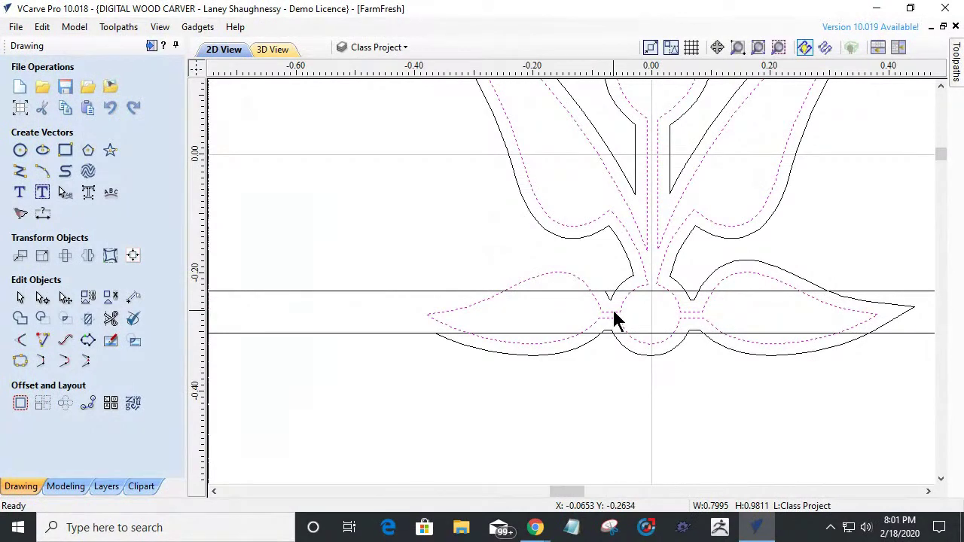
scroll(640, 316, "up", 1)
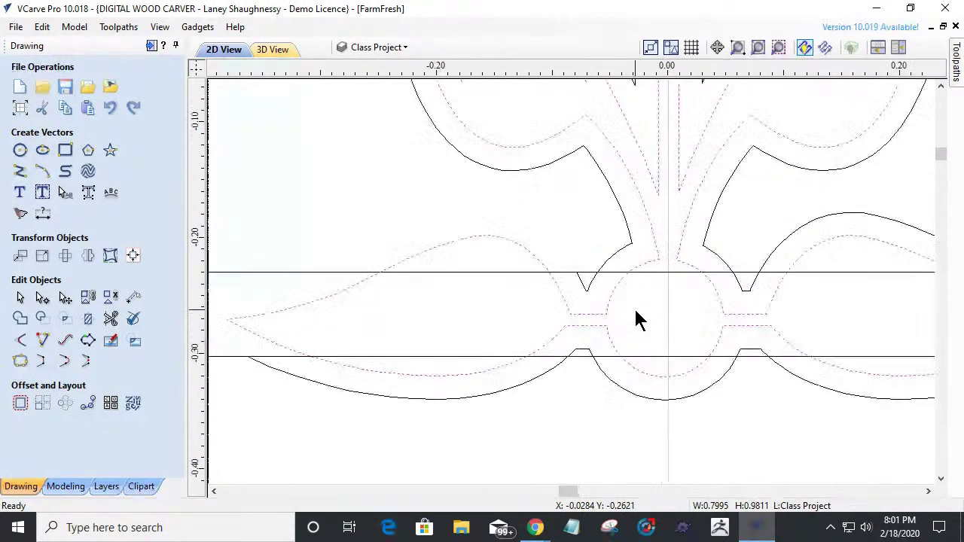
left_click(42, 297)
scroll(656, 261, "up", 1)
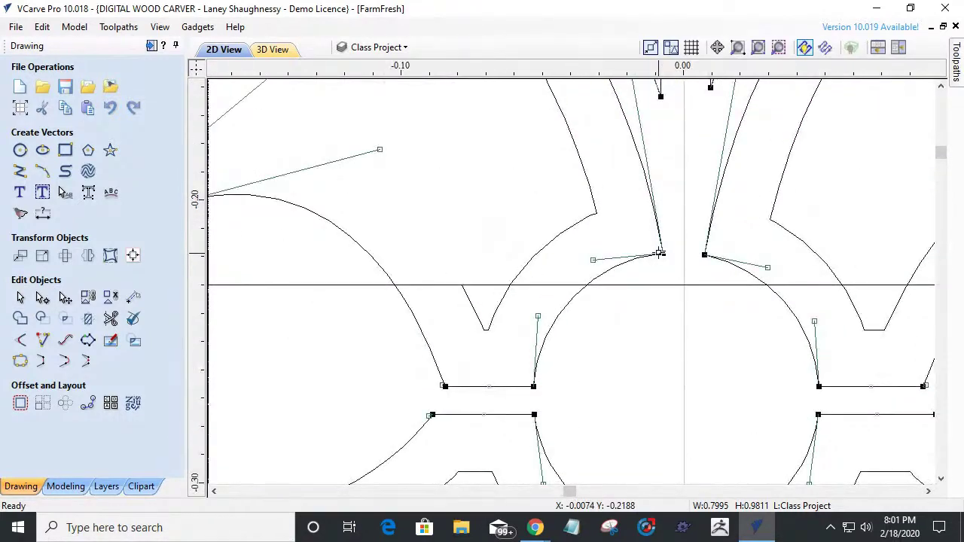
right_click(662, 253)
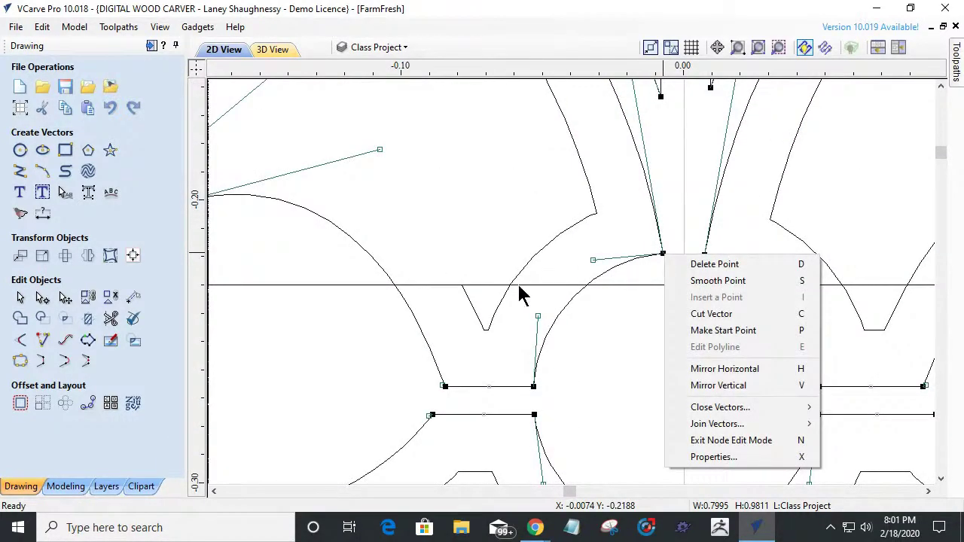
left_click(684, 314)
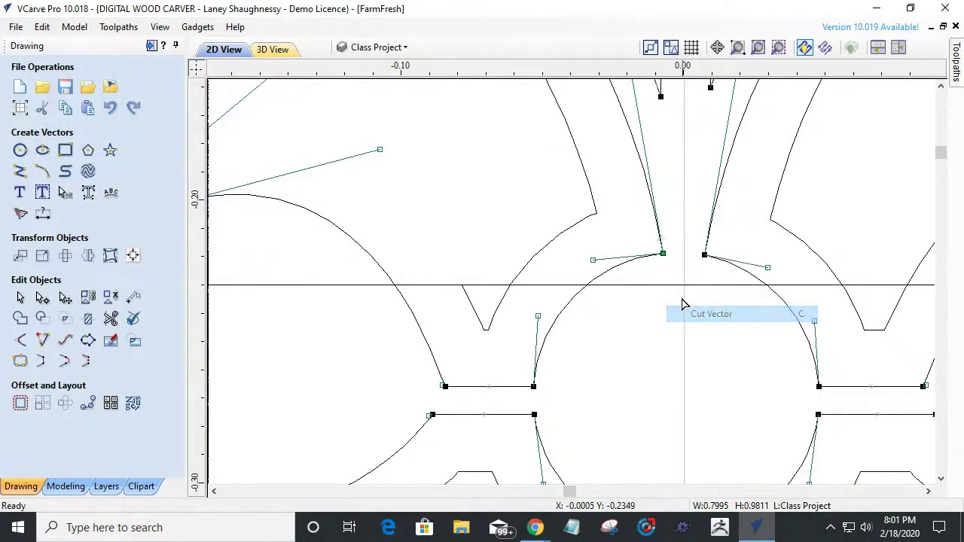
right_click(700, 259)
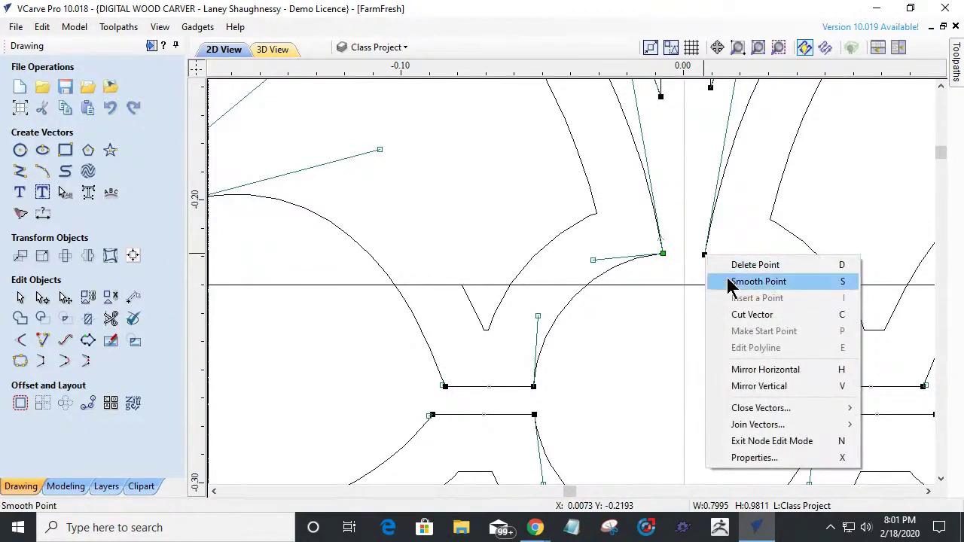
left_click(709, 310)
scroll(674, 285, "down", 3)
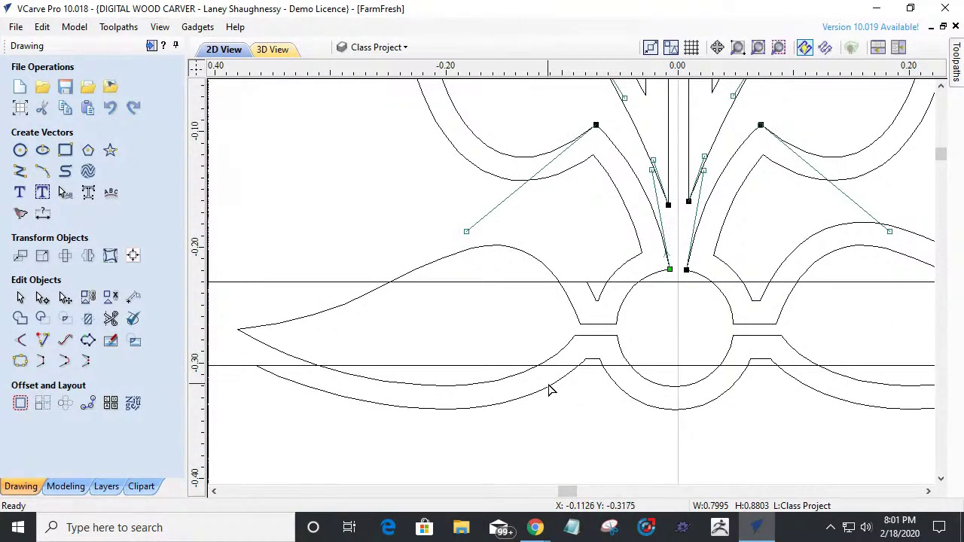
scroll(549, 390, "down", 2)
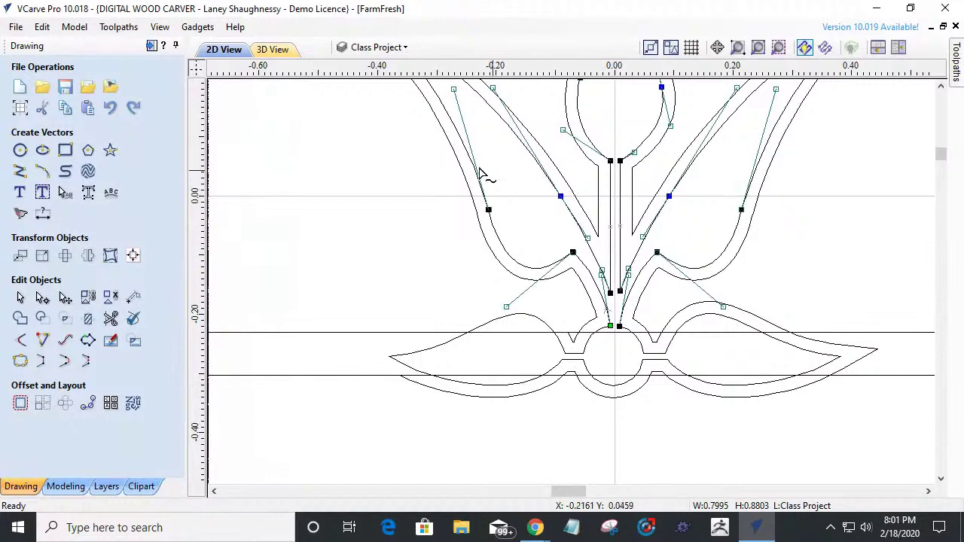
Cut the separated base vector at the lowest node of its round centre to split off the left leaf half.
scroll(635, 357, "up", 4)
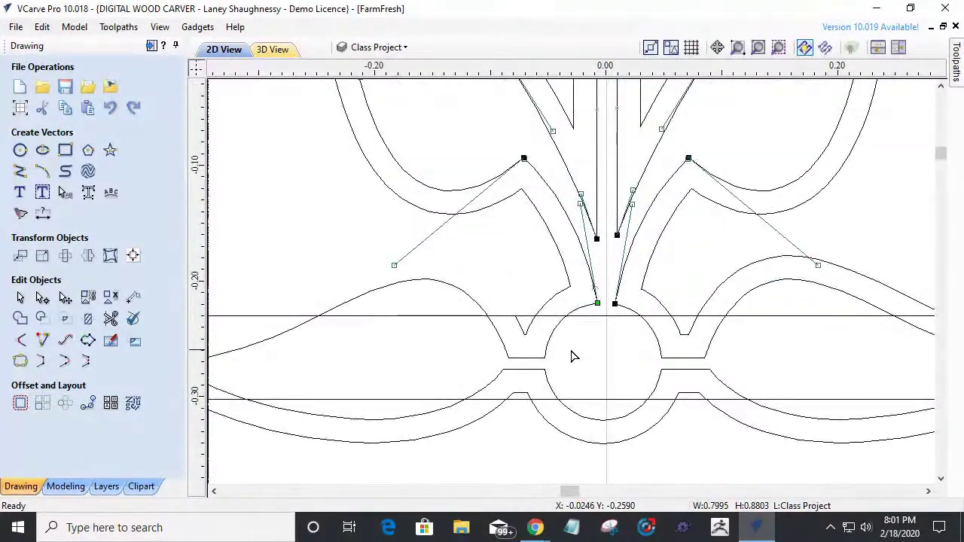
left_click(591, 299)
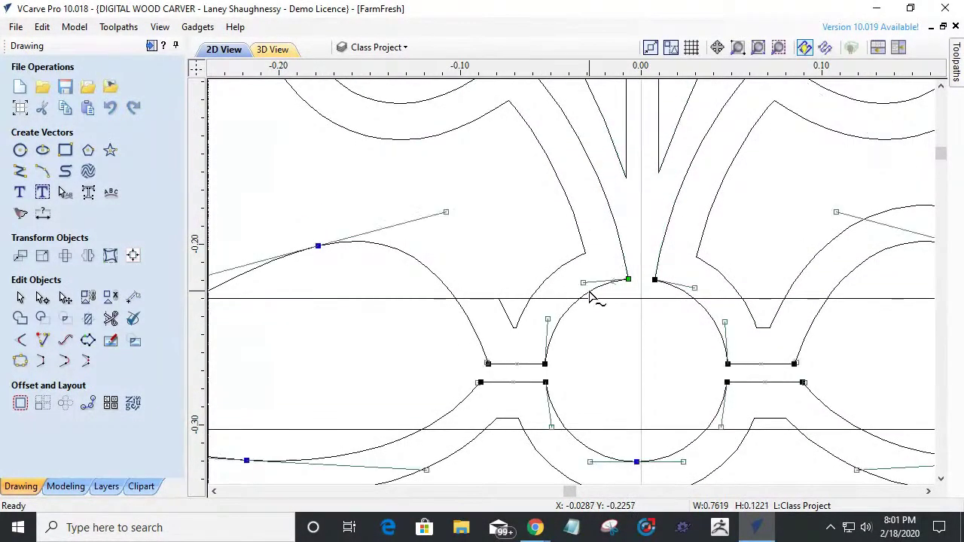
scroll(572, 466, "down", 1)
scroll(584, 461, "up", 3)
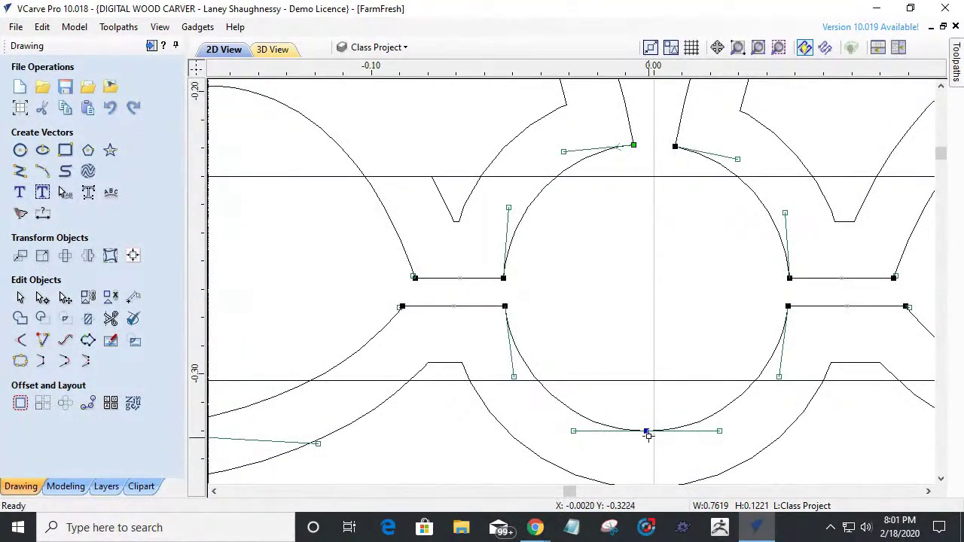
right_click(646, 432)
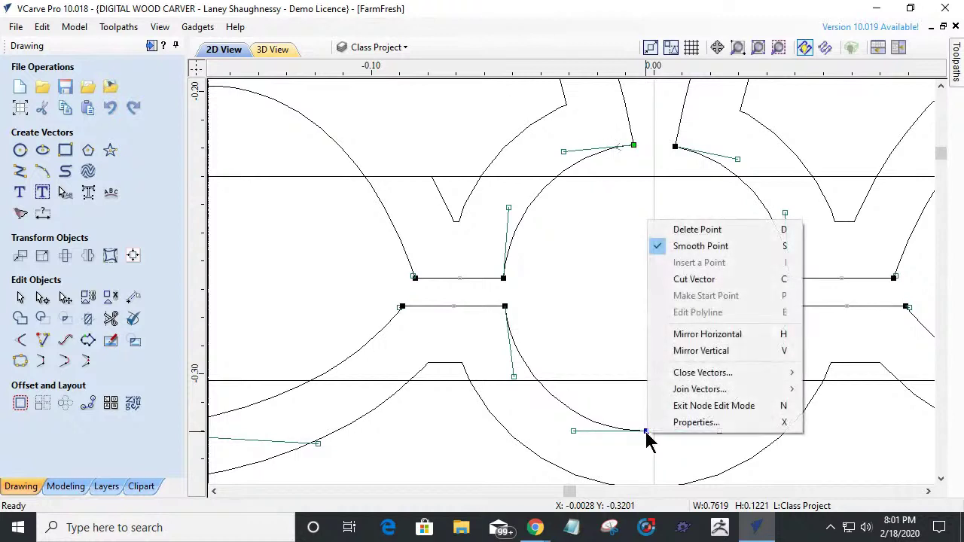
left_click(666, 280)
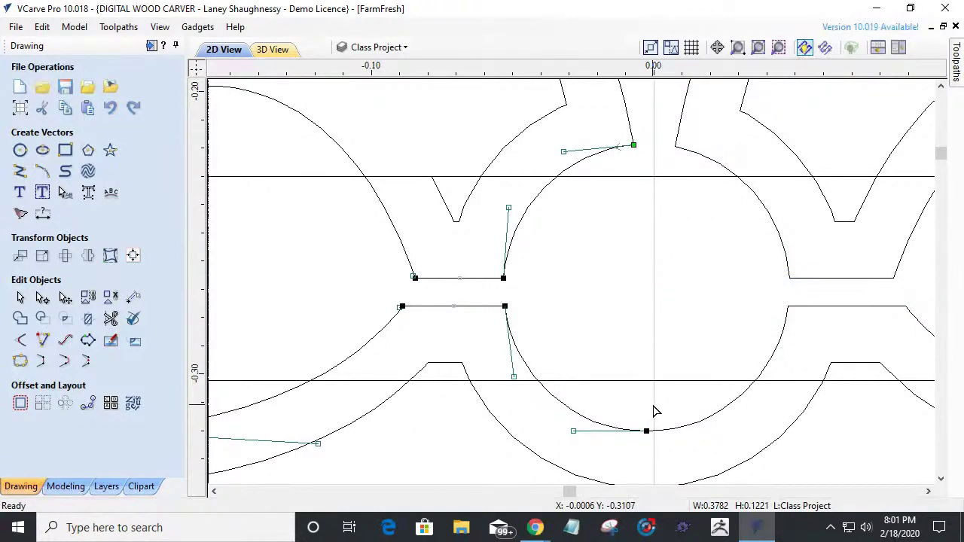
scroll(652, 409, "down", 2)
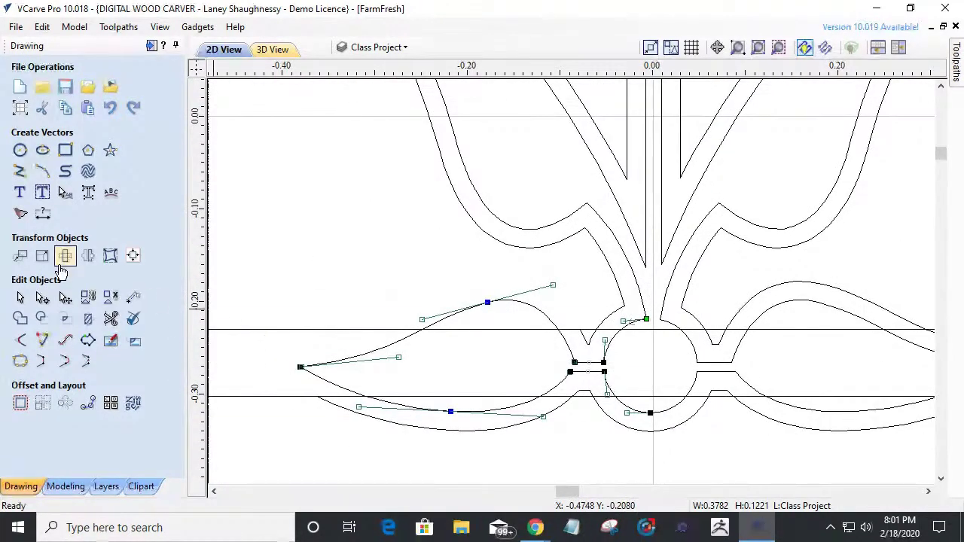
Rotate the separated left leaf half downward around the centre of the round base, with its rotation pivot placed there.
left_click(20, 297)
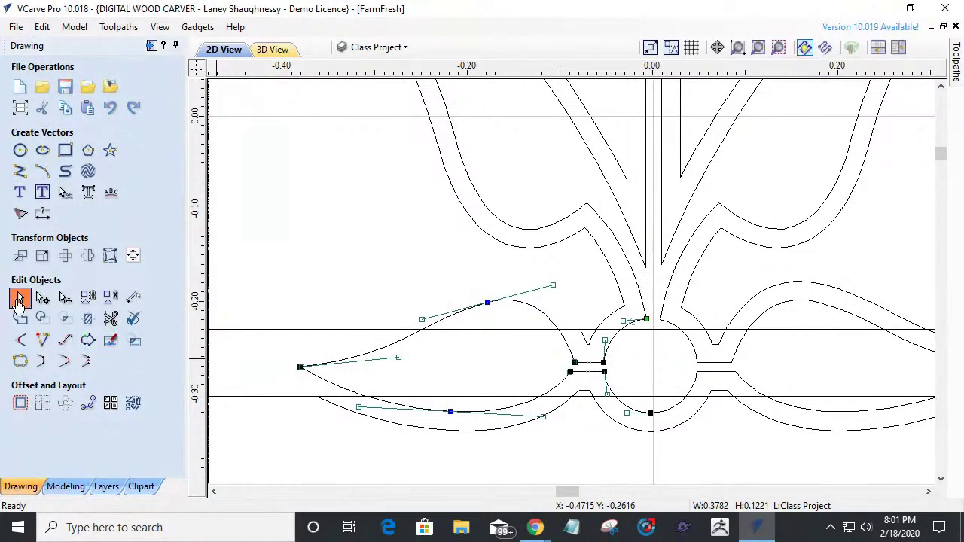
left_click(697, 365)
left_click(608, 354)
left_click(479, 305)
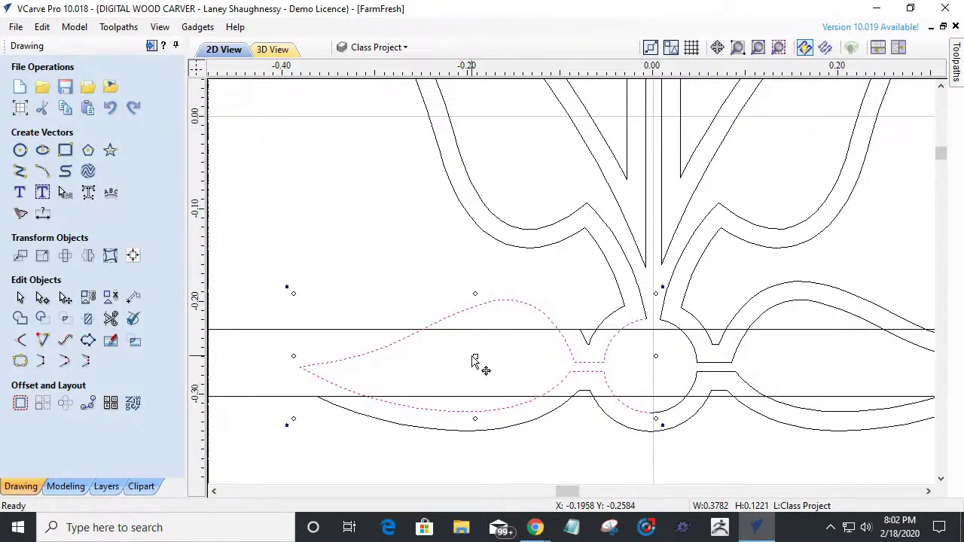
scroll(478, 346, "up", 4)
scroll(569, 357, "down", 4)
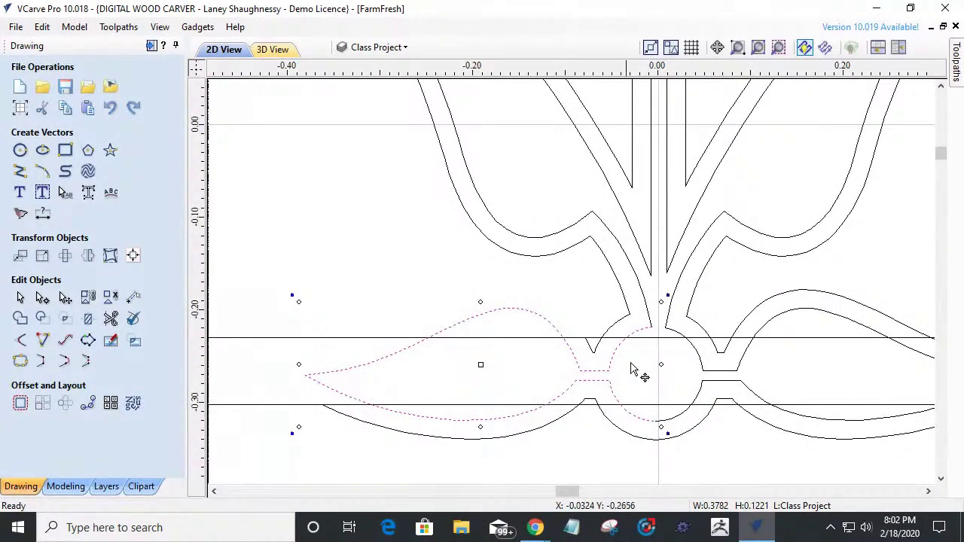
left_click(477, 372)
scroll(481, 381, "up", 1)
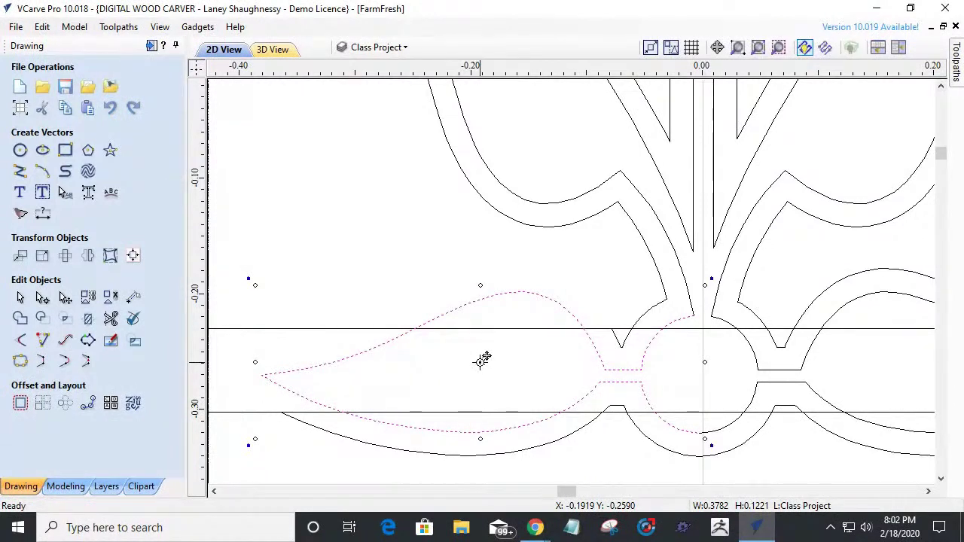
mouse_move(618, 386)
left_mouse_down()
mouse_move(704, 387)
mouse_move(704, 373)
left_mouse_up()
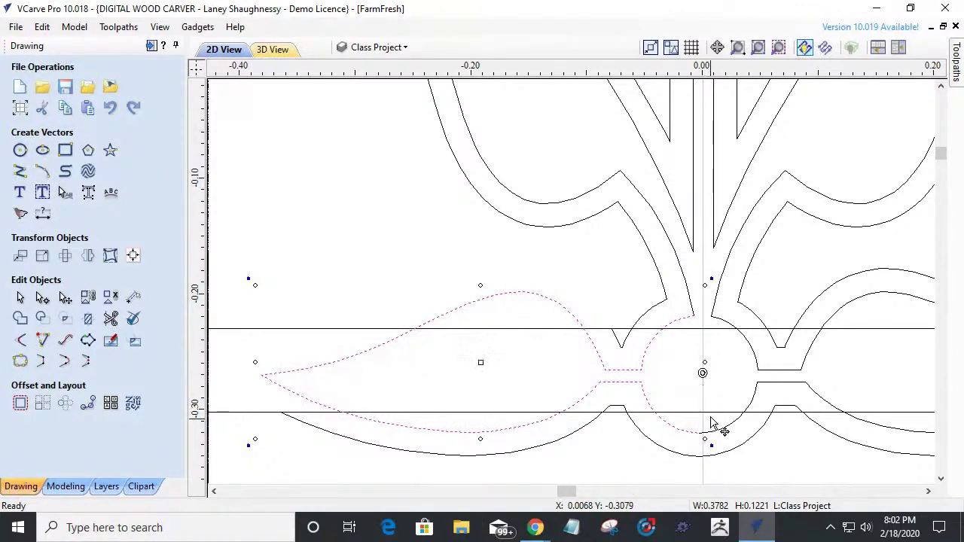
scroll(683, 379, "down", 2)
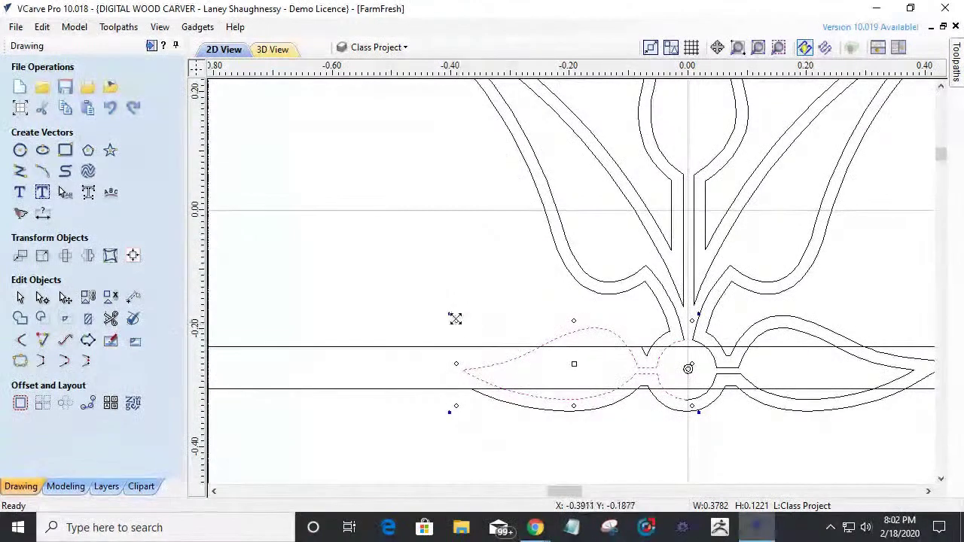
left_click_drag(452, 315, 528, 378)
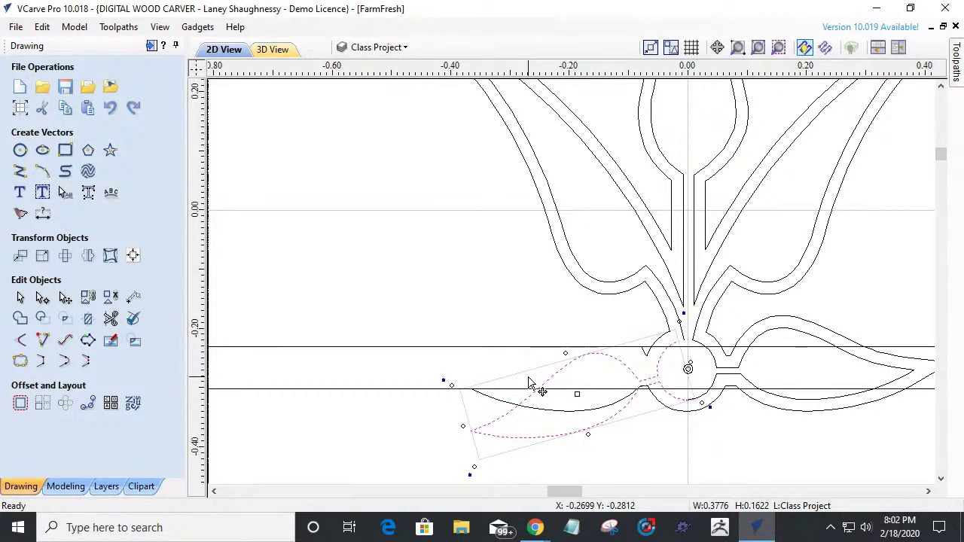
Rotate the separated right leaf half downward around the centre of the round base, mirroring the tilt of the left leaf.
left_click(801, 339)
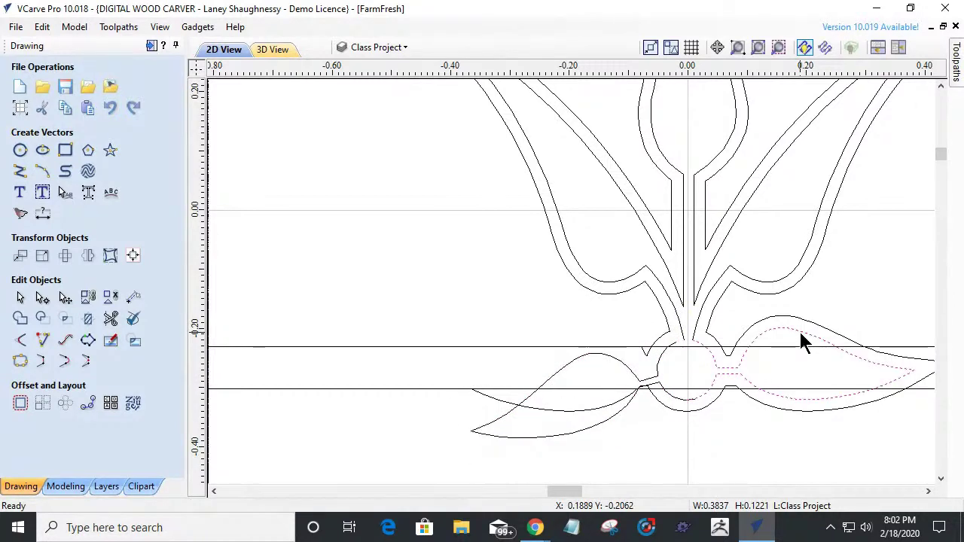
left_click(801, 332)
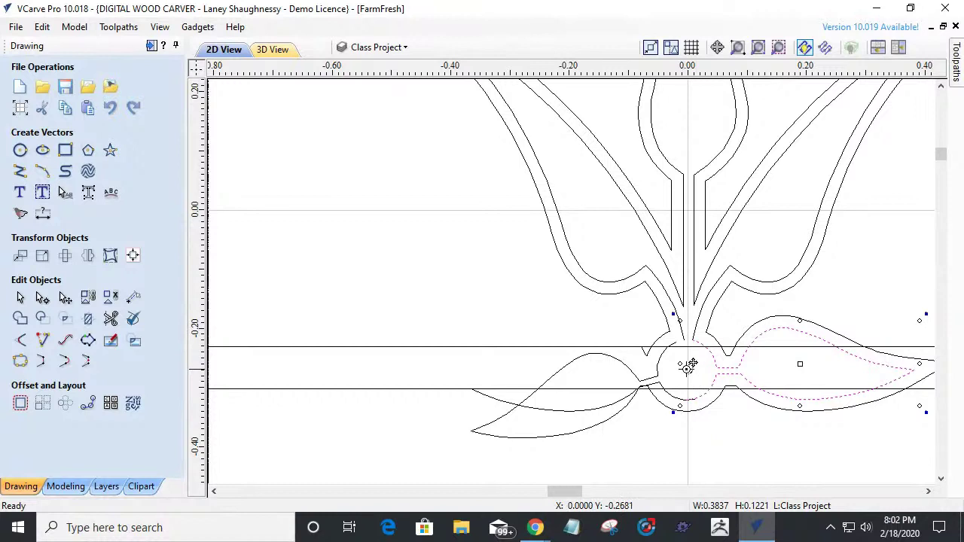
left_click_drag(922, 321, 900, 385)
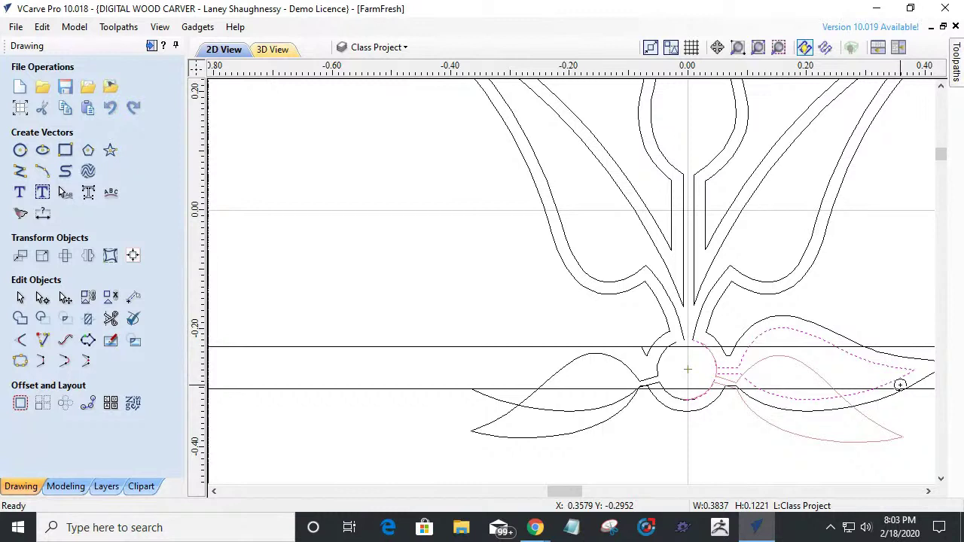
left_click_drag(900, 385, 901, 390)
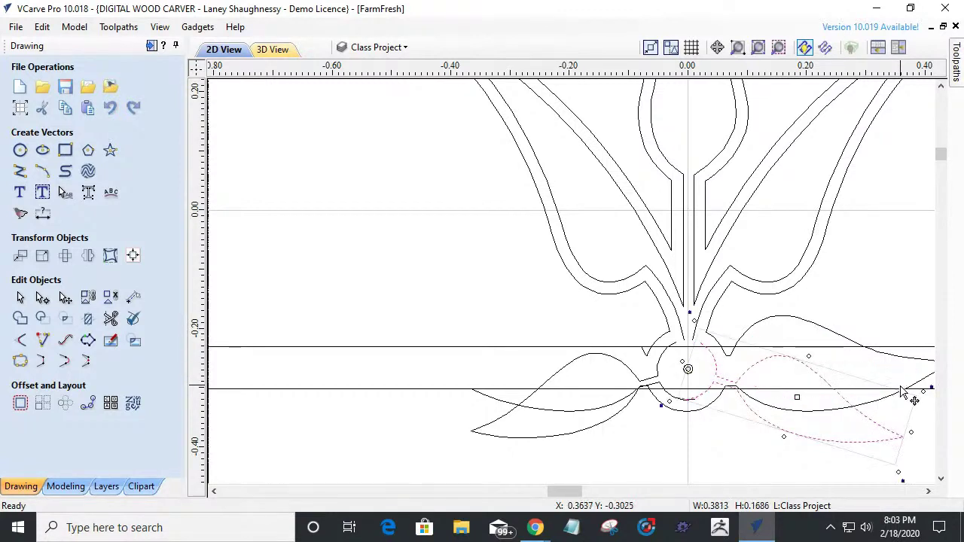
left_click(710, 455)
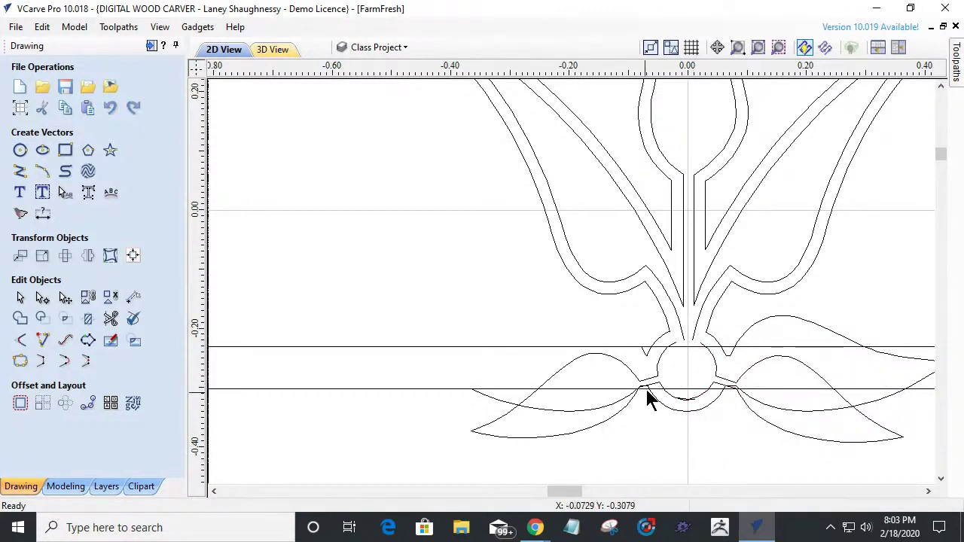
Draw a circle over the round base, centred at X 0.0, Y -0.2681 with a radius of 0.055 inches.
scroll(652, 399, "up", 5)
scroll(769, 420, "up", 4)
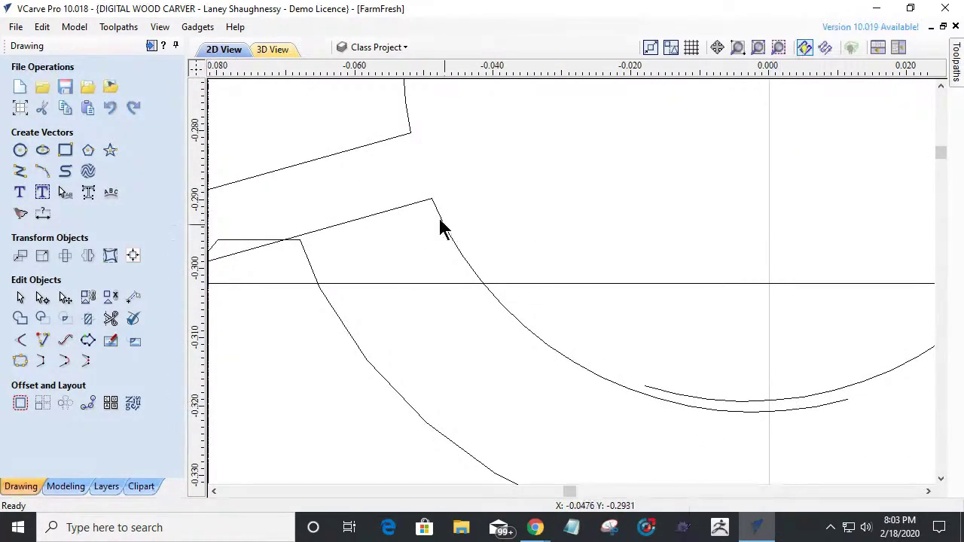
scroll(700, 414, "down", 5)
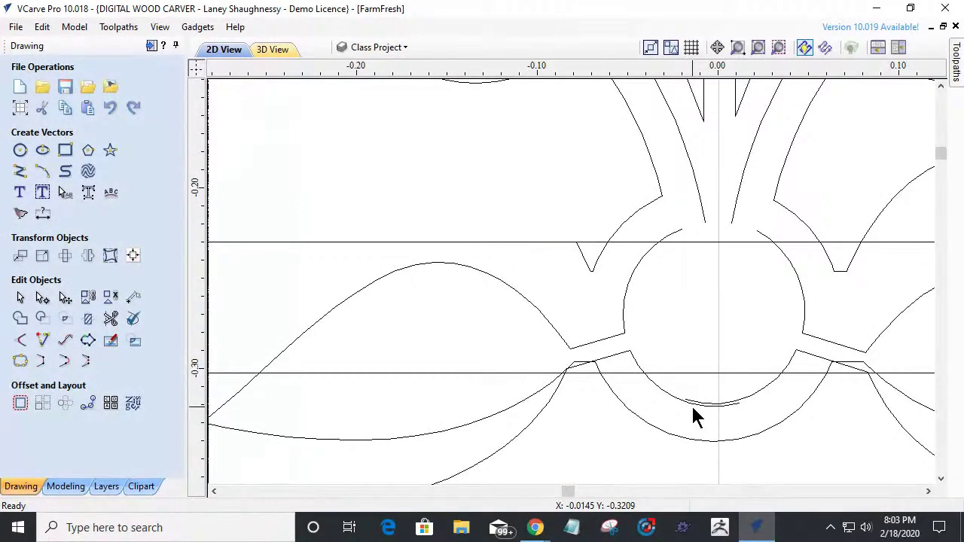
left_click(20, 151)
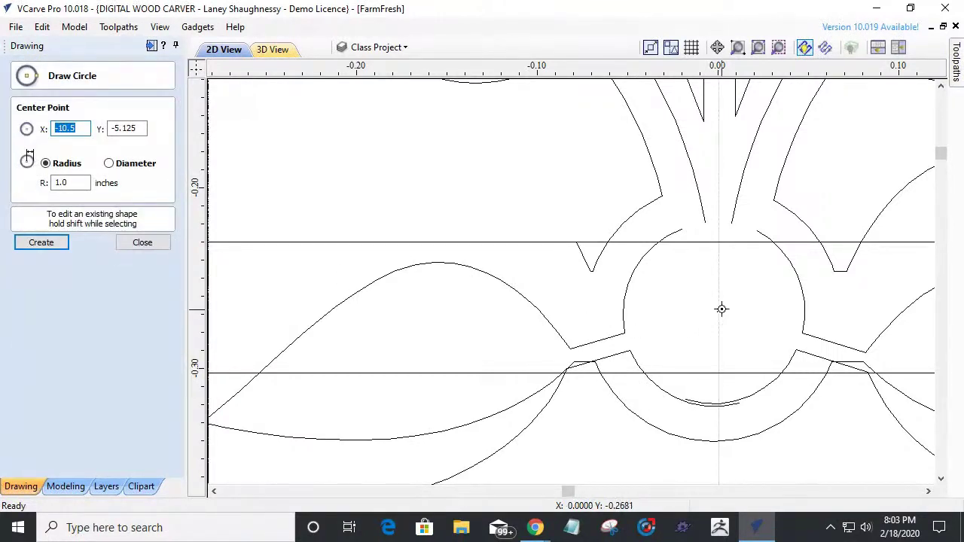
left_click(718, 310)
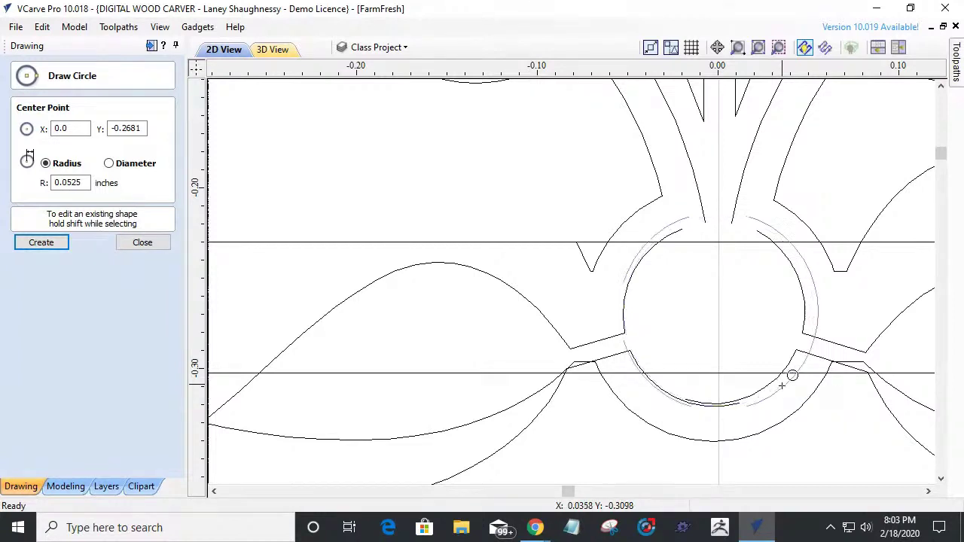
left_click(783, 387)
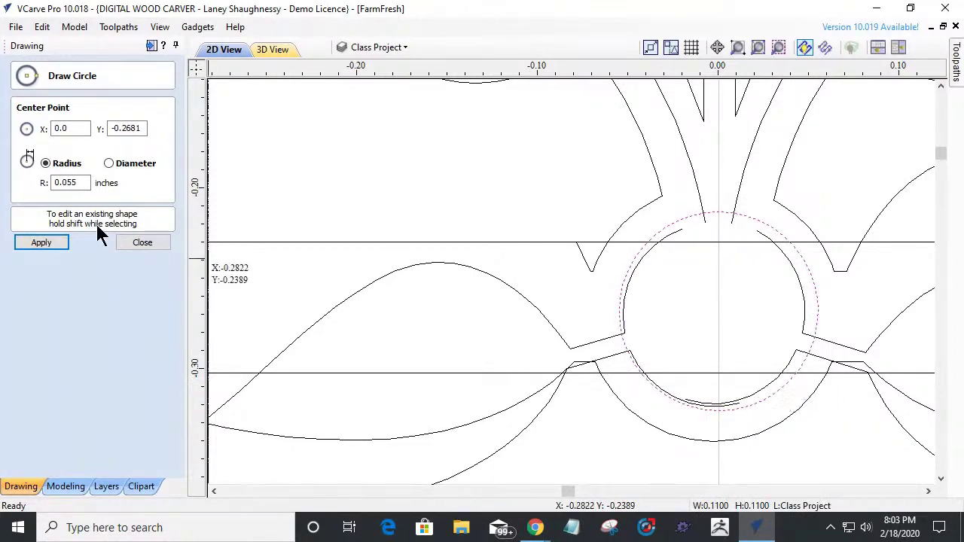
left_click(129, 242)
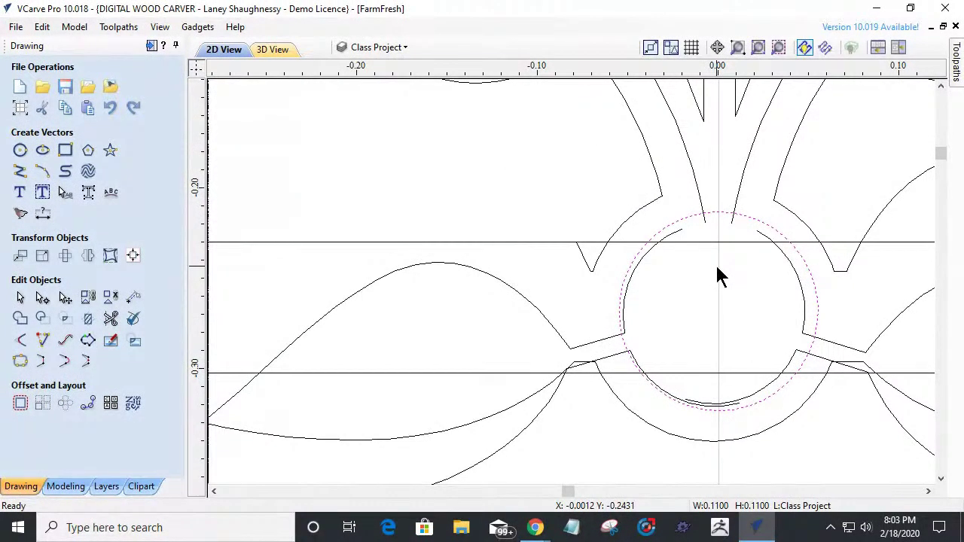
Nudge the new circle slightly to the left so it sits more evenly around the round base.
left_click(814, 294)
key("Left")
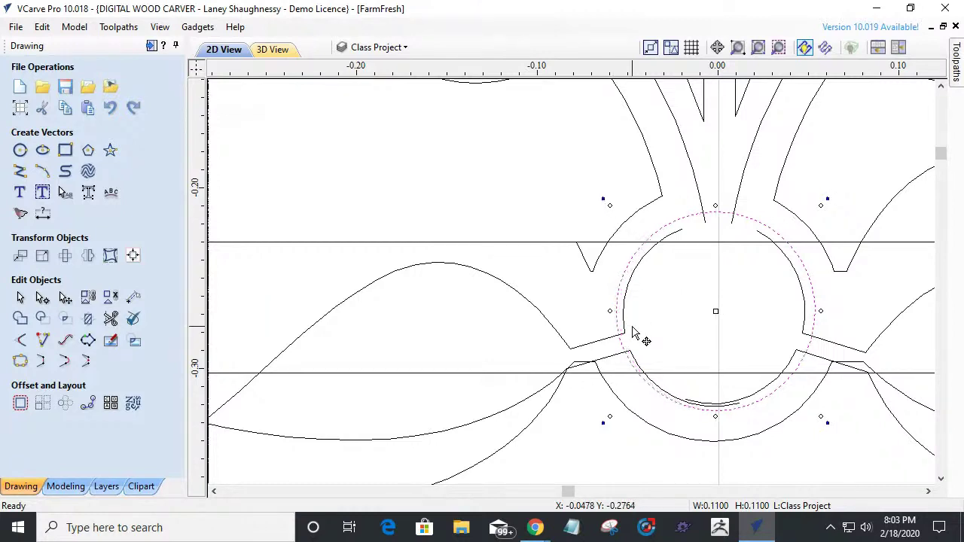
key("Left")
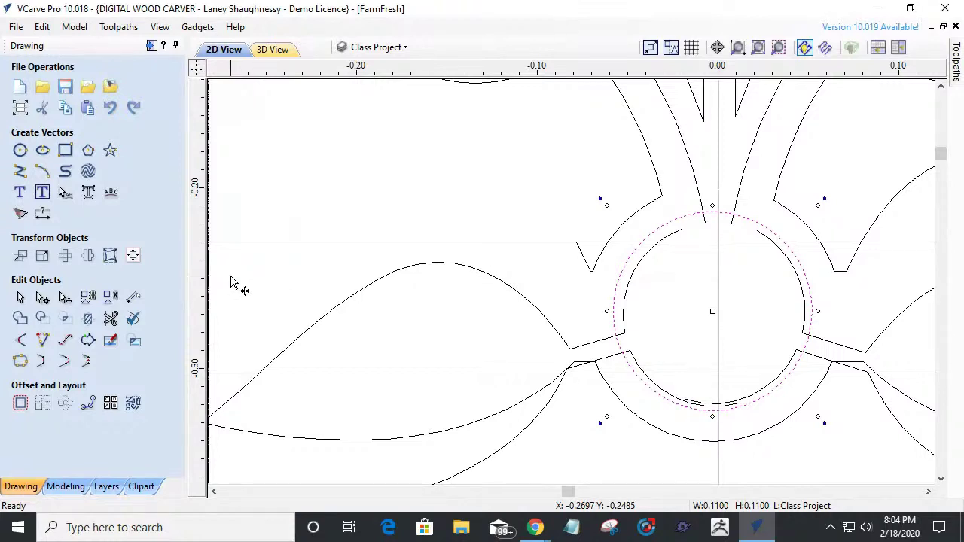
Trim away the leftover offset curves crossing the left leaf, beside its stem and beneath the round base.
left_click(111, 318)
scroll(465, 290, "down", 5)
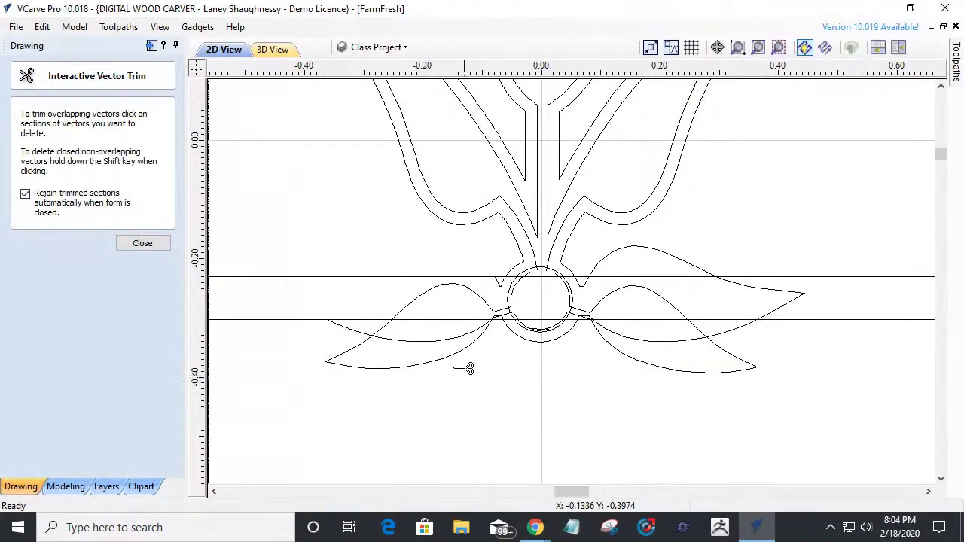
scroll(438, 353, "up", 1)
scroll(439, 353, "up", 1)
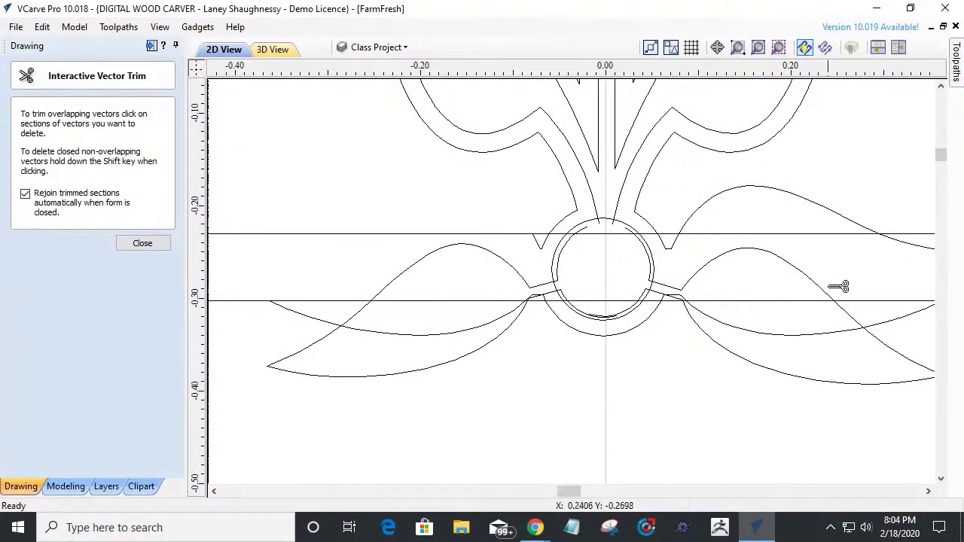
left_click(143, 244)
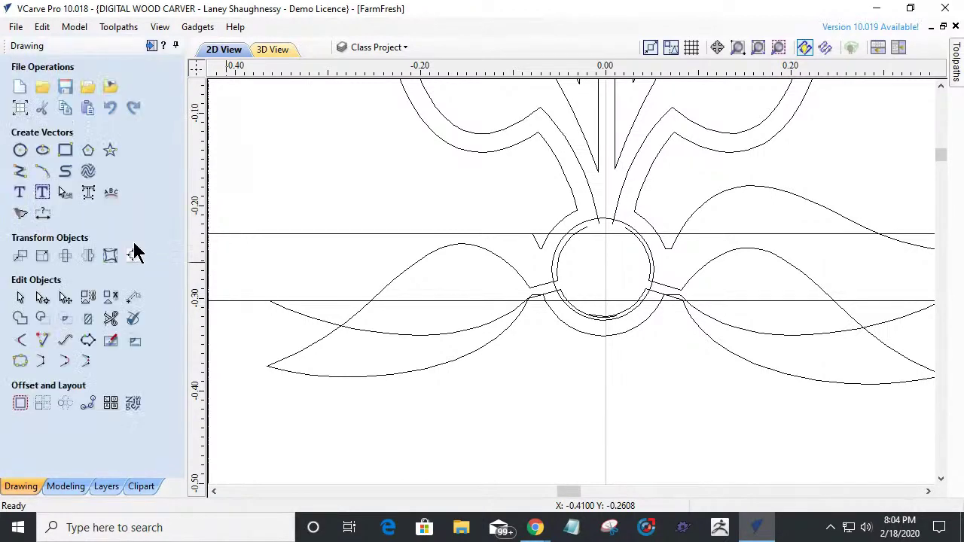
left_click(111, 319)
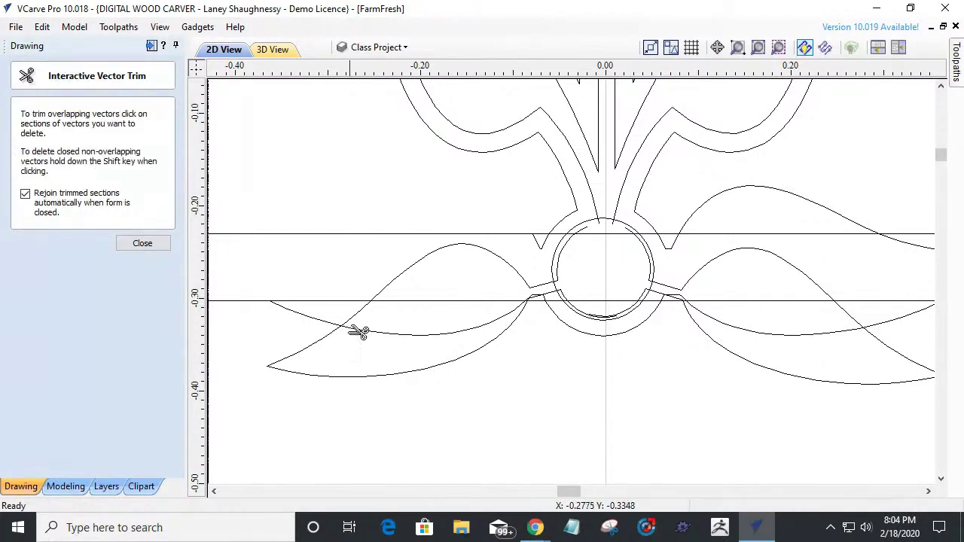
left_click(303, 316)
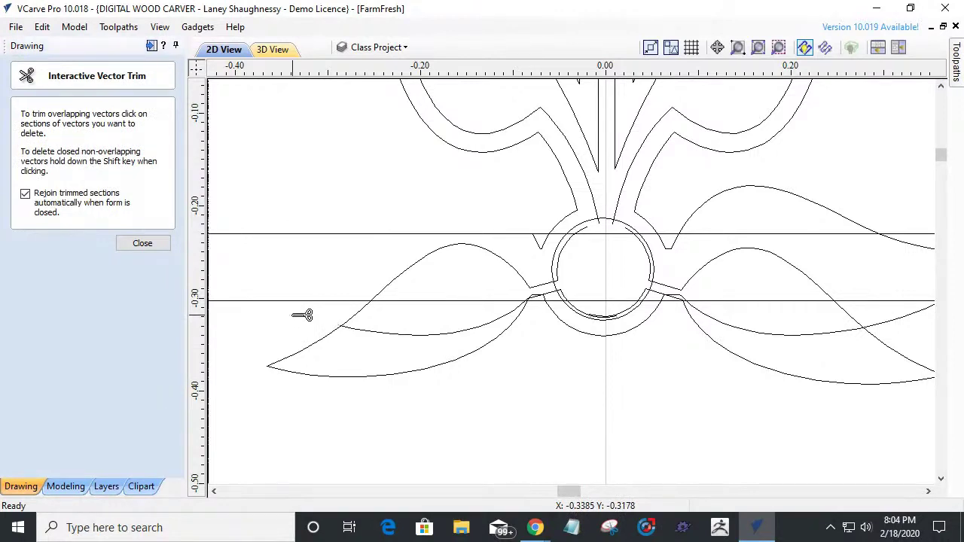
scroll(522, 308, "up", 10)
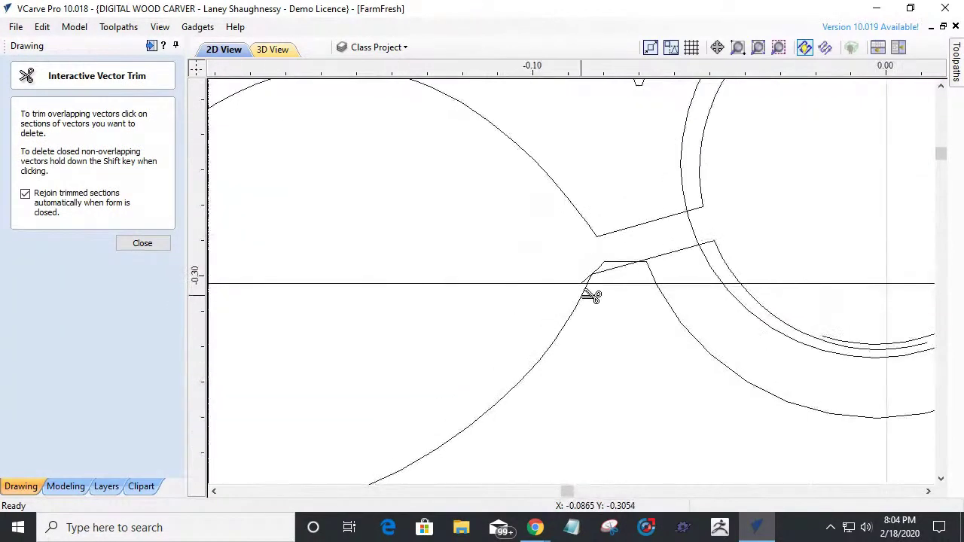
left_click(604, 252)
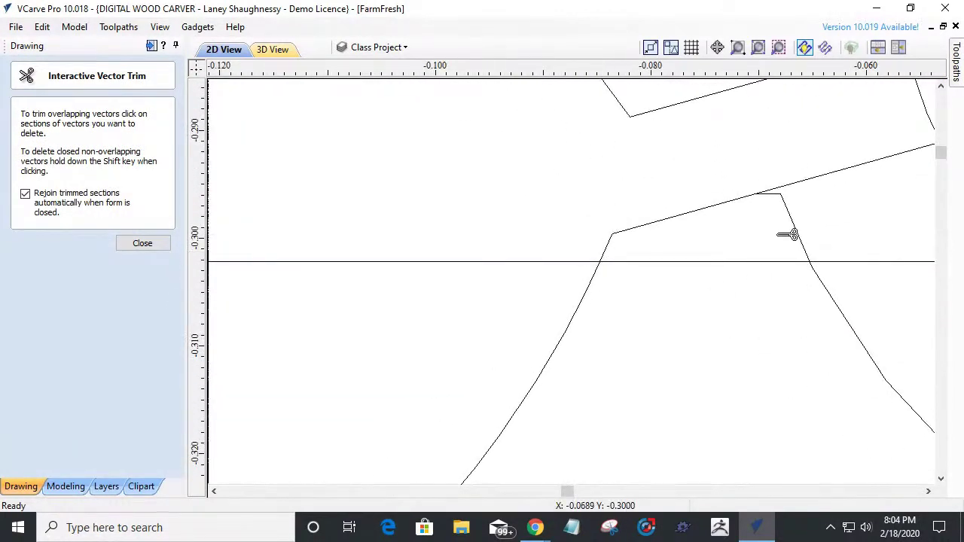
scroll(678, 289, "down", 6)
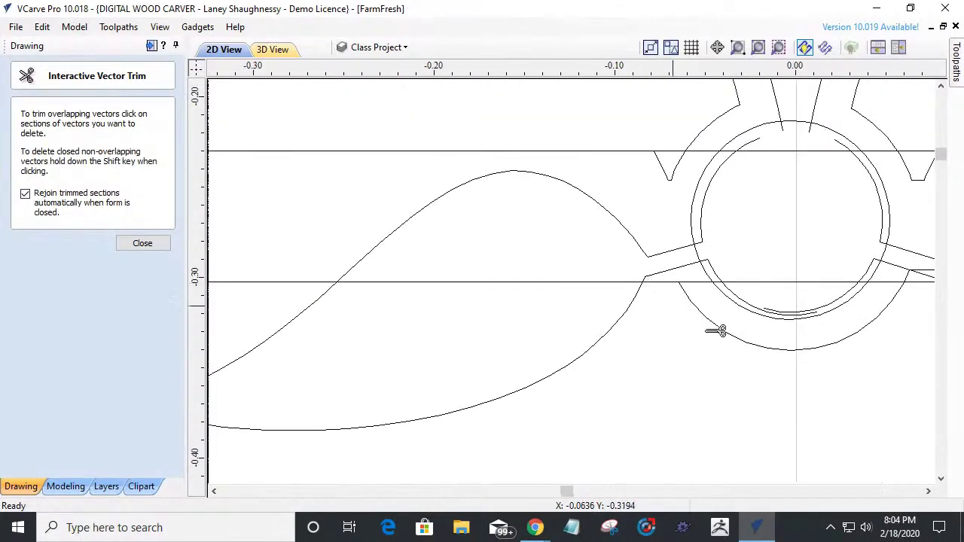
scroll(660, 323, "down", 4)
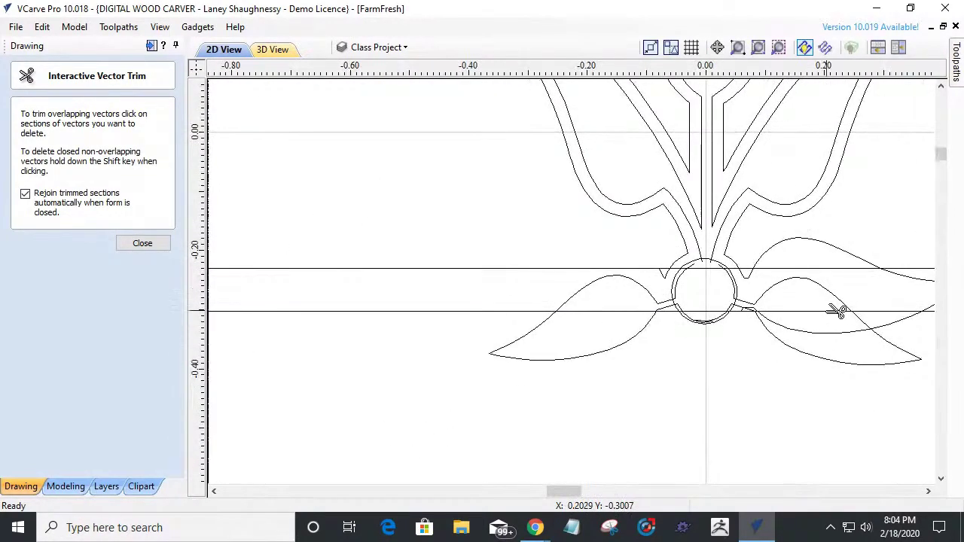
Trim away the leftover offset pieces at the right leaf's stem and the offset curve running through that leaf.
scroll(829, 308, "up", 4)
scroll(586, 303, "up", 4)
left_click(585, 299)
left_click(640, 278)
scroll(598, 325, "down", 4)
left_click(711, 364)
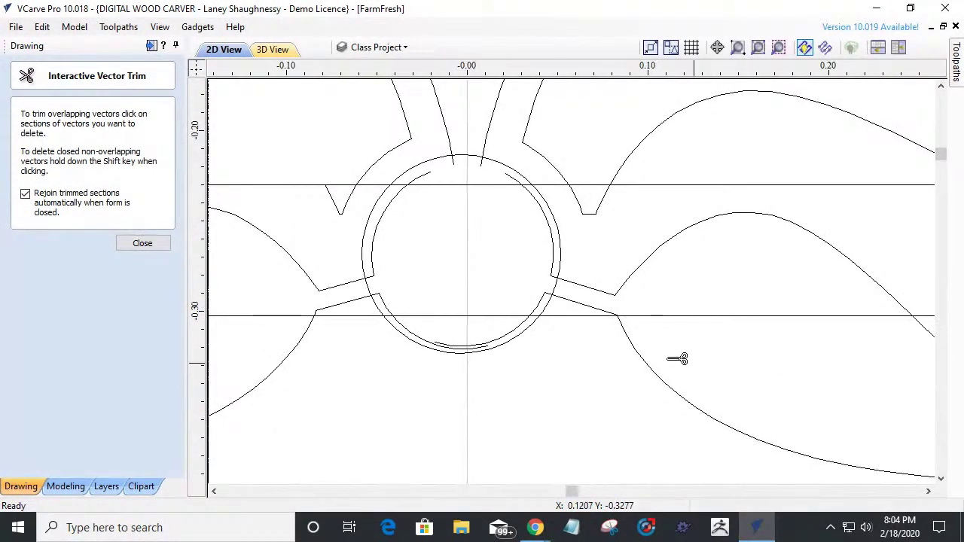
Trim away the rest of the old right leaf's offset outline, including its tip and the arch above the bar.
scroll(743, 366, "down", 4)
left_click(830, 354)
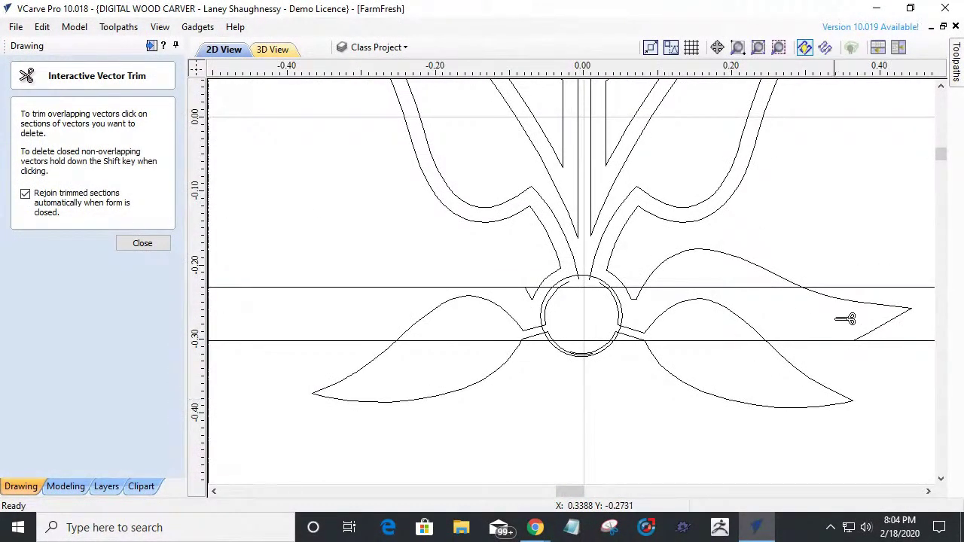
left_click(872, 309)
left_click(758, 267)
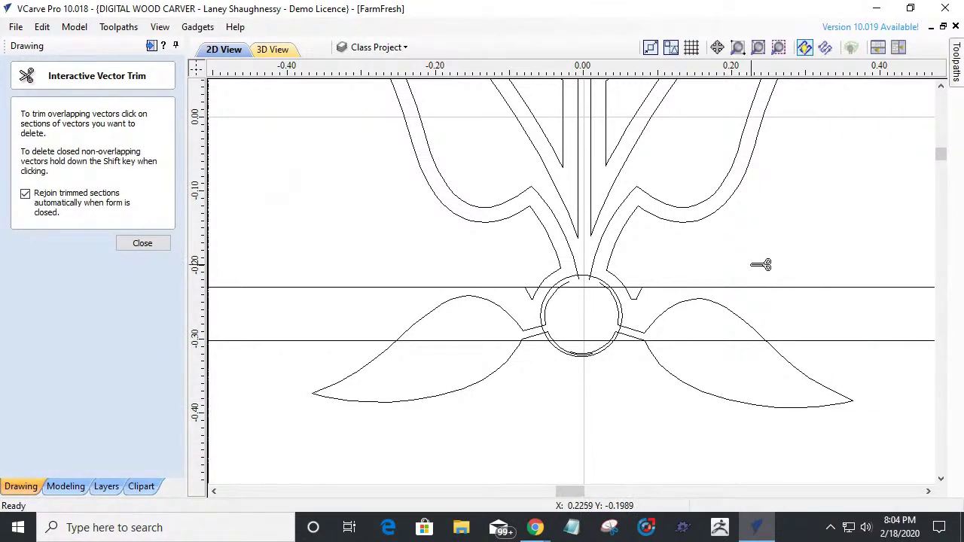
Trim off the offset stubs on both sides of the circle and the offset outline around the upper leaves.
scroll(648, 298, "up", 3)
left_click(655, 295)
scroll(633, 264, "up", 2)
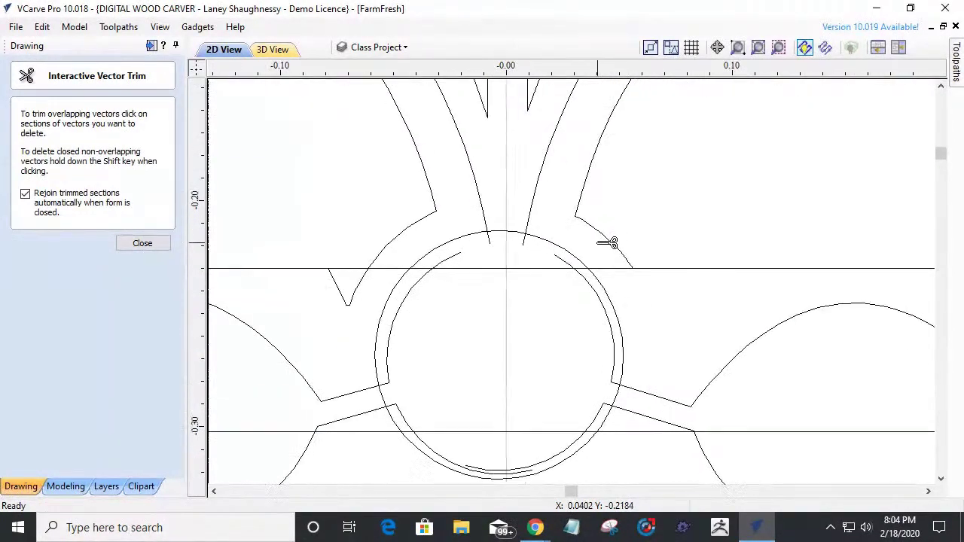
left_click(619, 240)
scroll(635, 291, "down", 7)
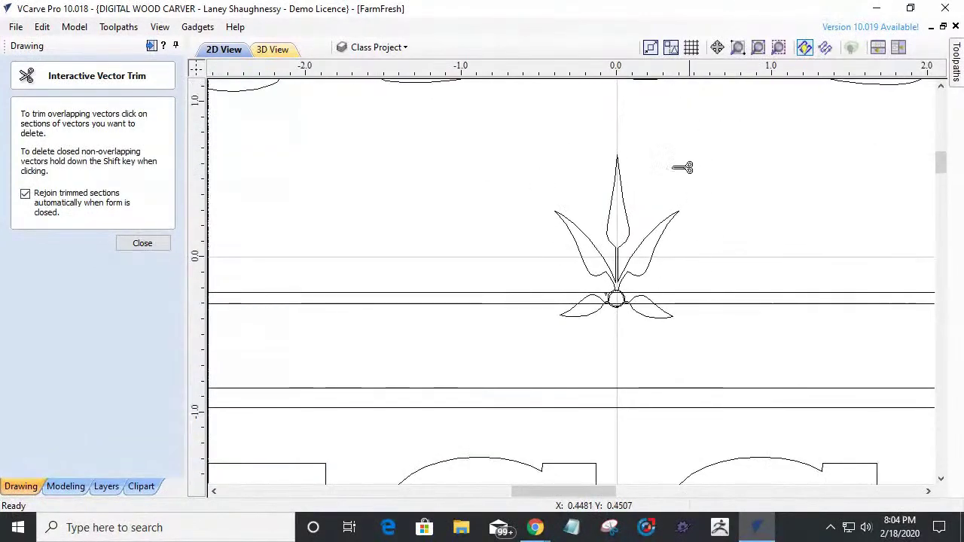
scroll(587, 274, "up", 7)
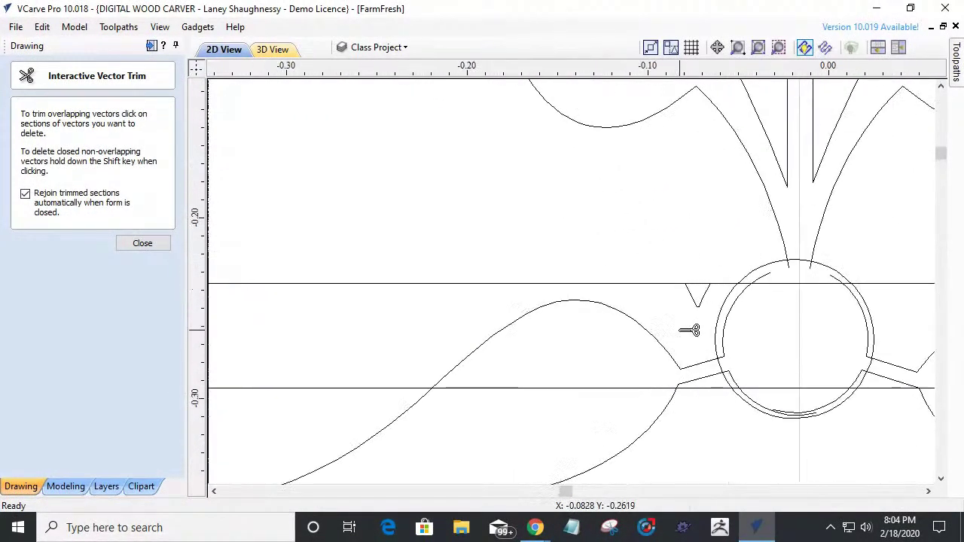
left_click(708, 294)
scroll(674, 302, "down", 4)
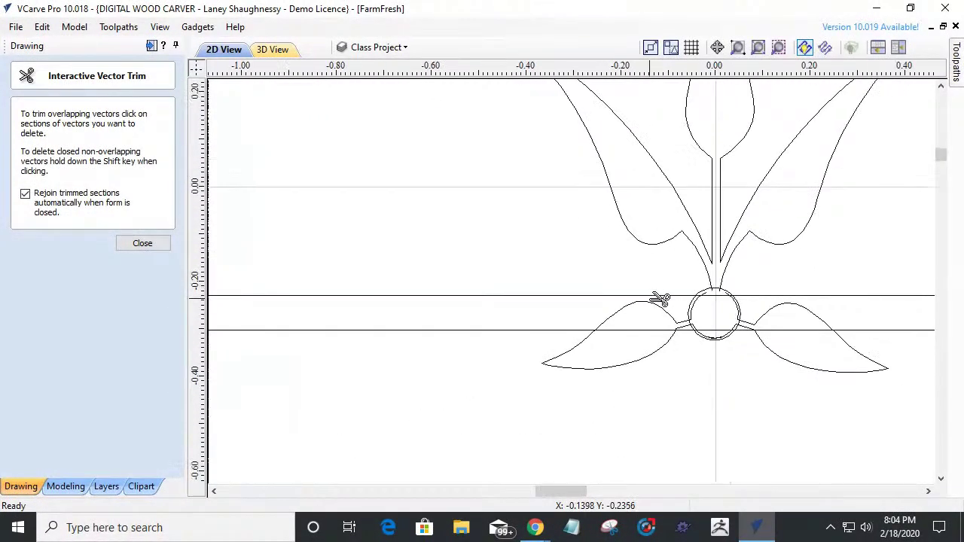
Trim the circle's left arc inside the bar and the adjoining upper bar segment, then finish trimming to rejoin the cut sections.
scroll(721, 351, "up", 3)
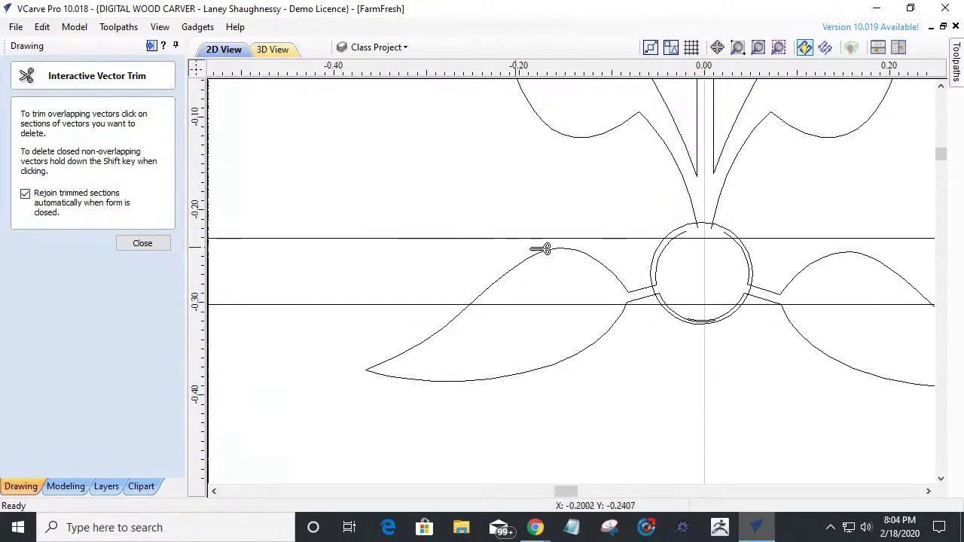
scroll(676, 249, "up", 3)
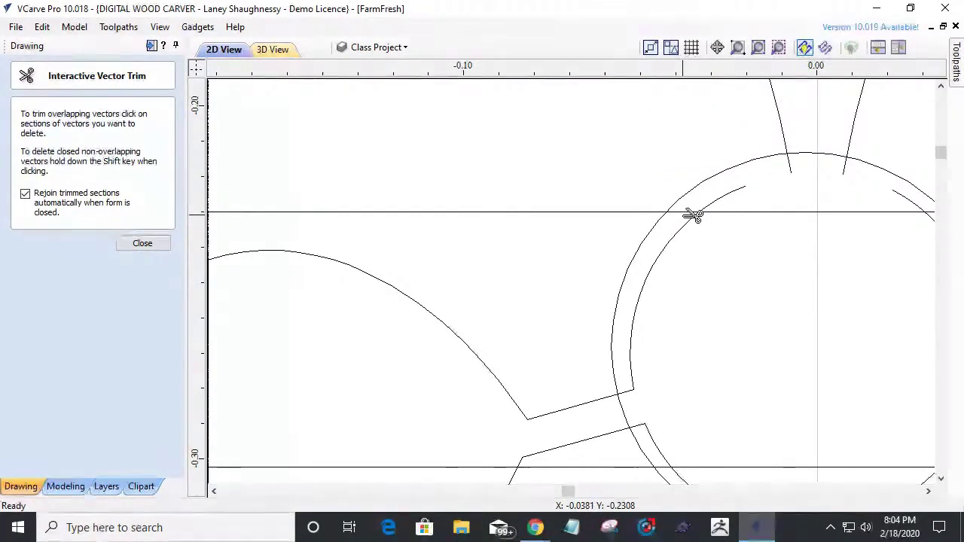
left_click(629, 269)
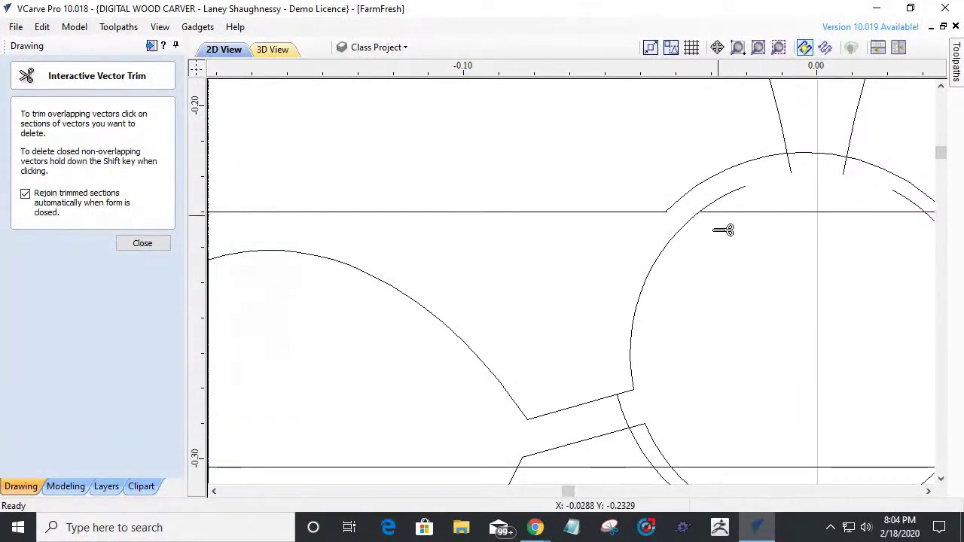
scroll(698, 214, "up", 2)
scroll(625, 210, "up", 2)
scroll(692, 213, "up", 3)
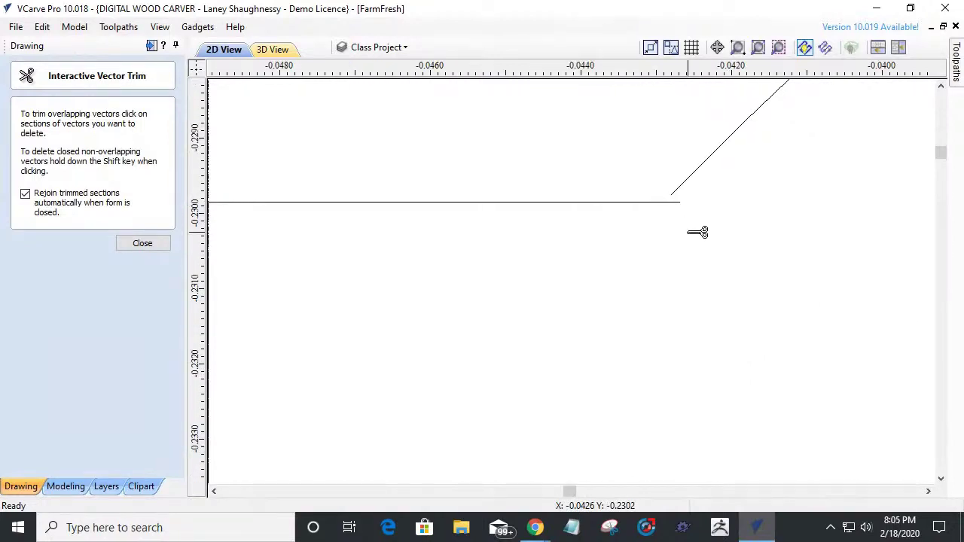
left_click(143, 243)
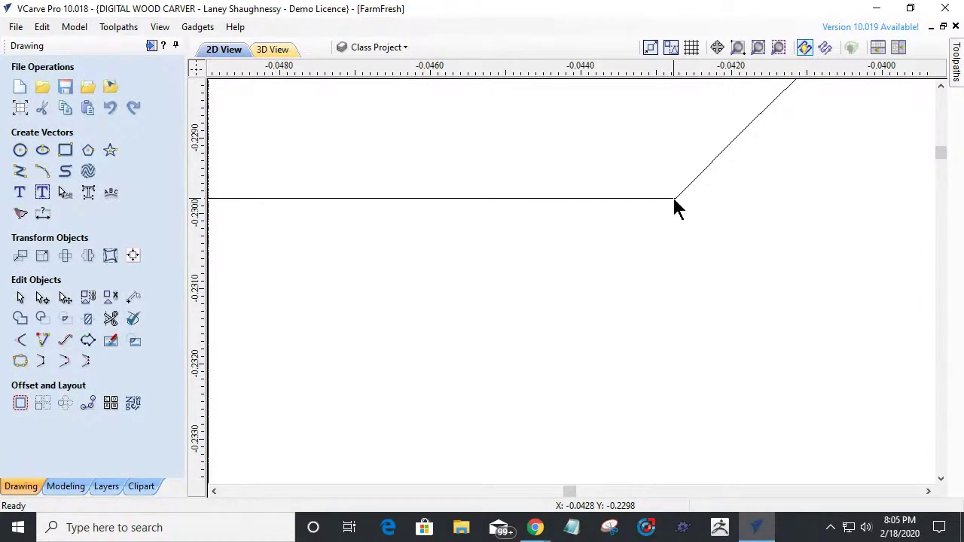
left_click(110, 318)
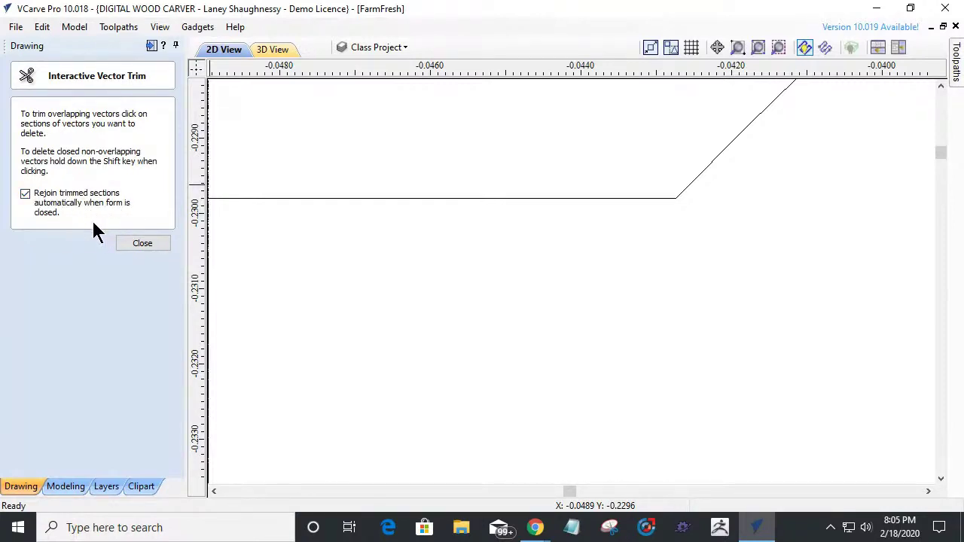
Trim the upper leaves' stem ends inside the circle and the circle's arc between them, rejoining the cut sections.
left_click(143, 243)
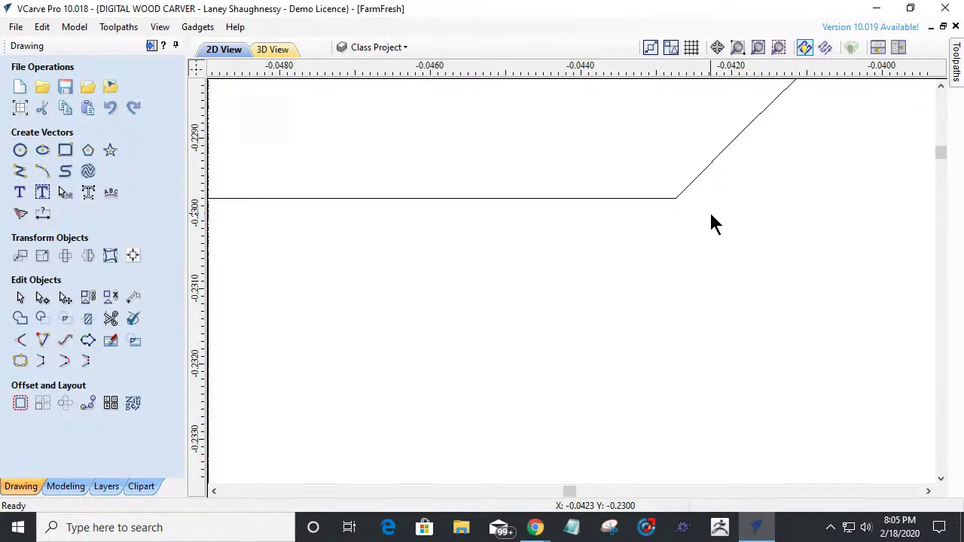
scroll(620, 319, "down", 10)
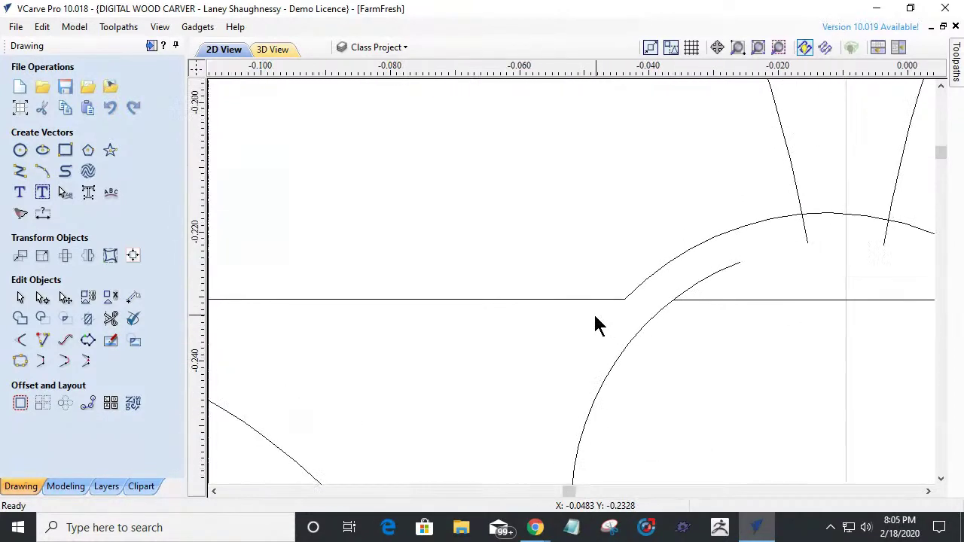
scroll(275, 301, "down", 10)
scroll(399, 320, "up", 4)
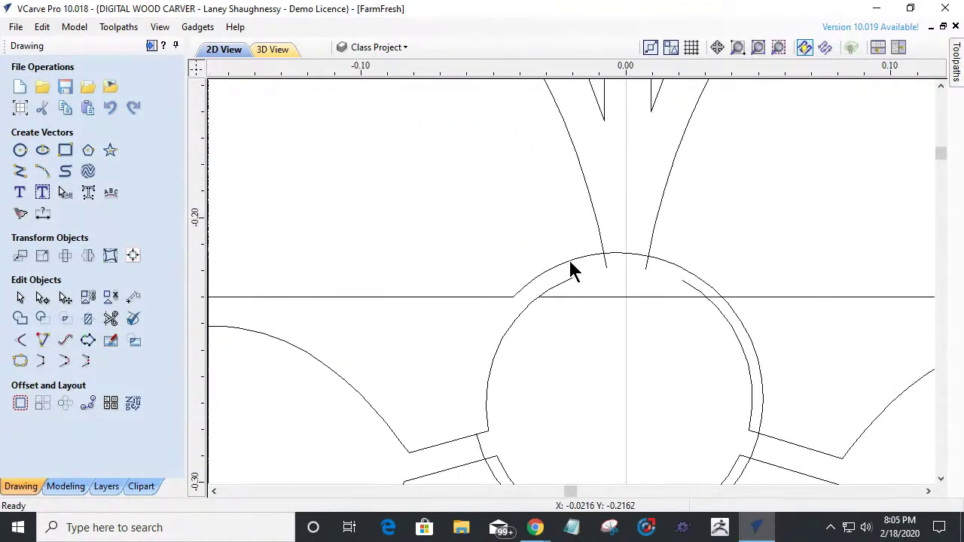
scroll(573, 269, "up", 3)
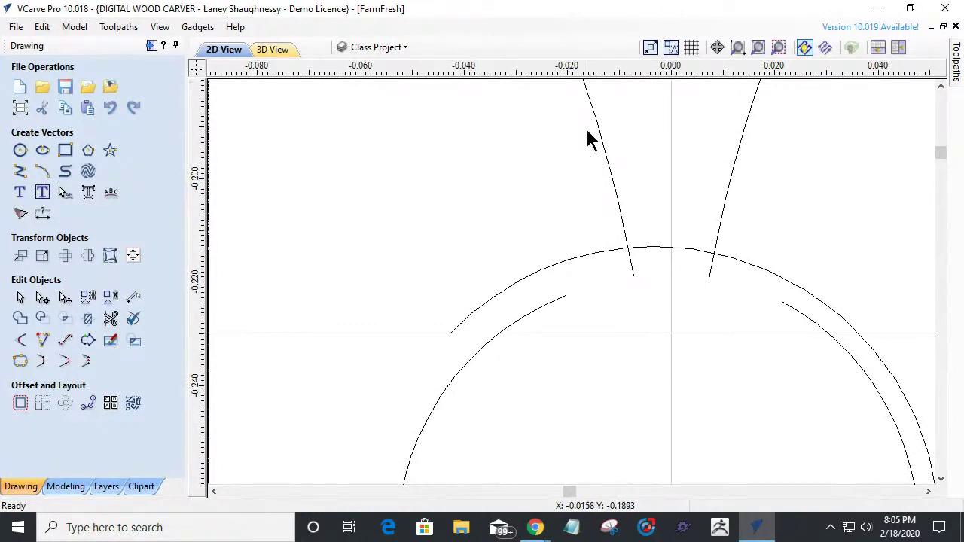
left_click(110, 319)
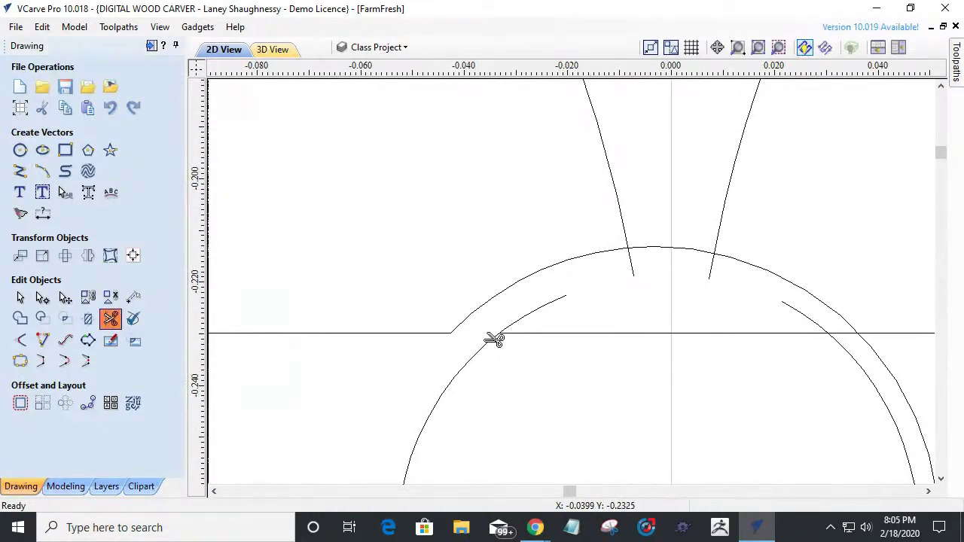
left_click(632, 270)
left_click(656, 246)
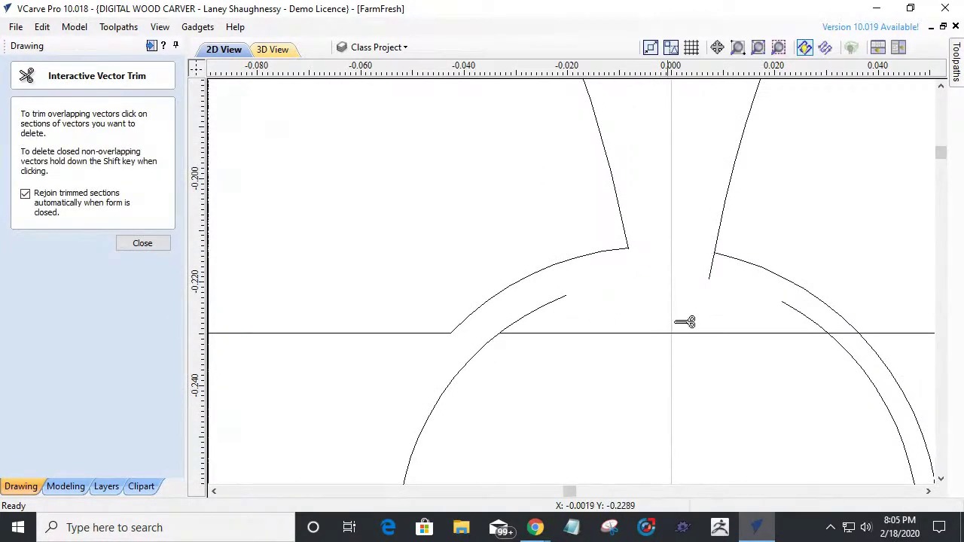
left_click(710, 273)
scroll(626, 237, "up", 5)
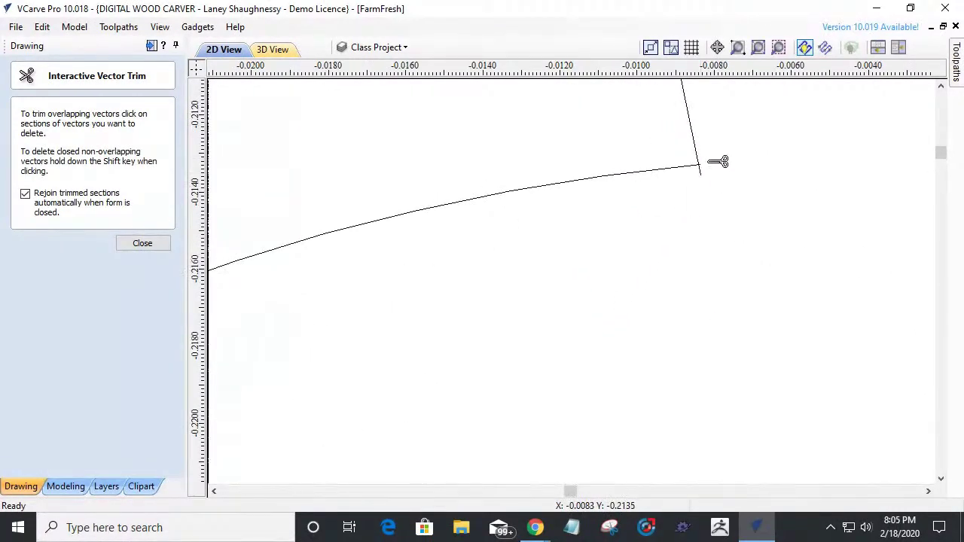
left_click(143, 243)
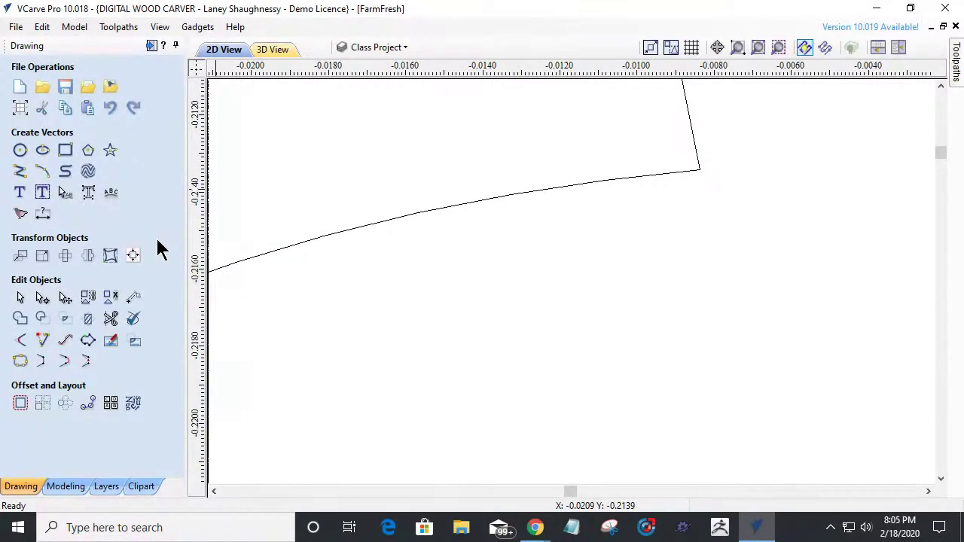
Trim the inner circle's stubs above the bar and the upper bar edge crossing the circle, then finish trimming.
scroll(552, 301, "down", 5)
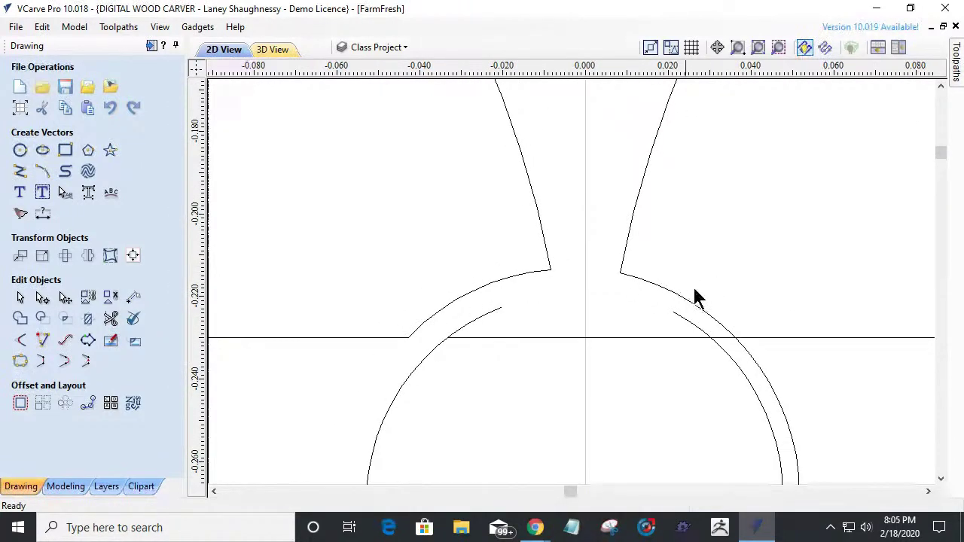
scroll(733, 338, "up", 4)
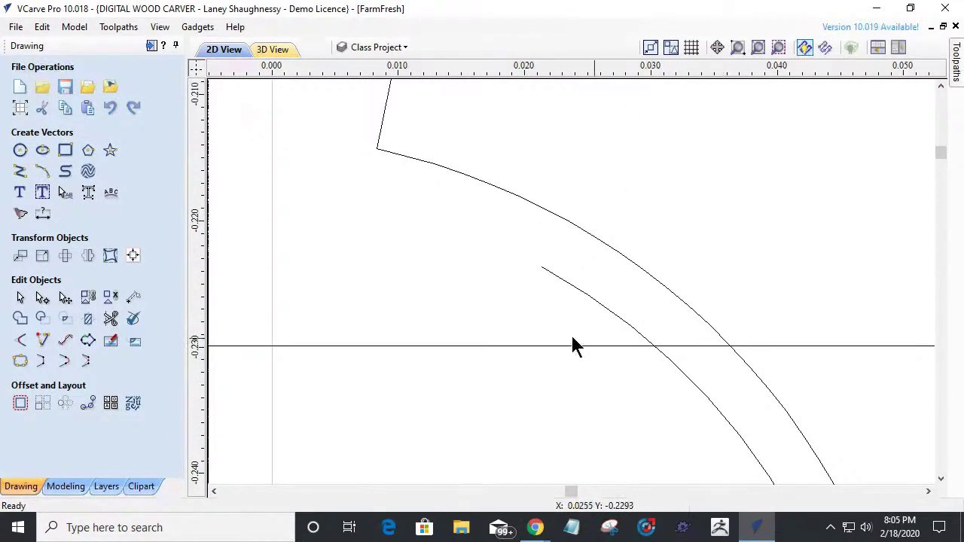
left_click(111, 319)
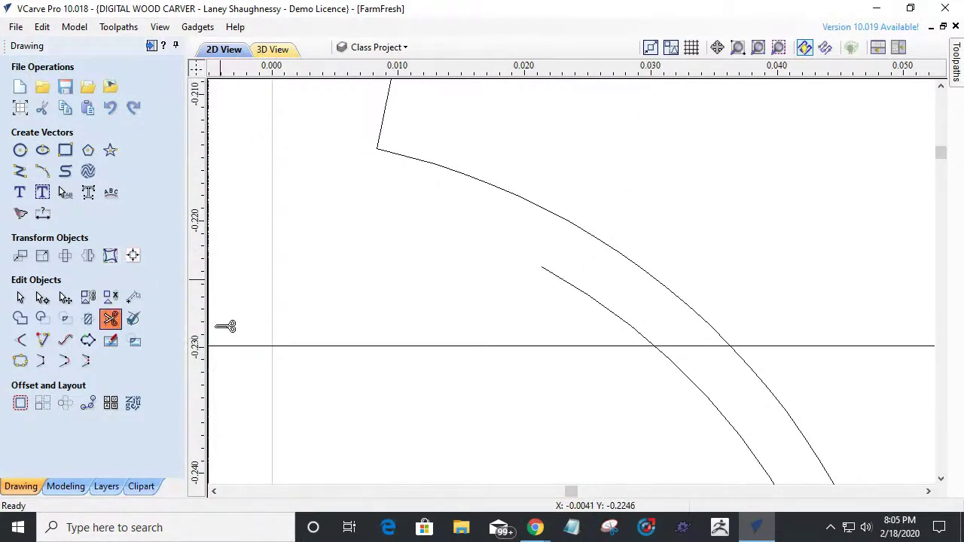
left_click(602, 310)
left_click(706, 347)
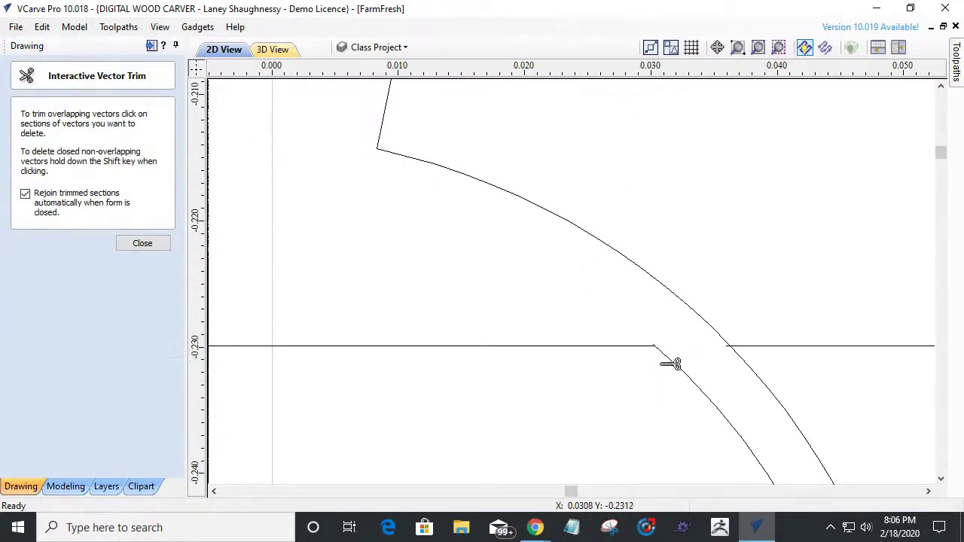
scroll(738, 344, "down", 6)
scroll(666, 368, "up", 3)
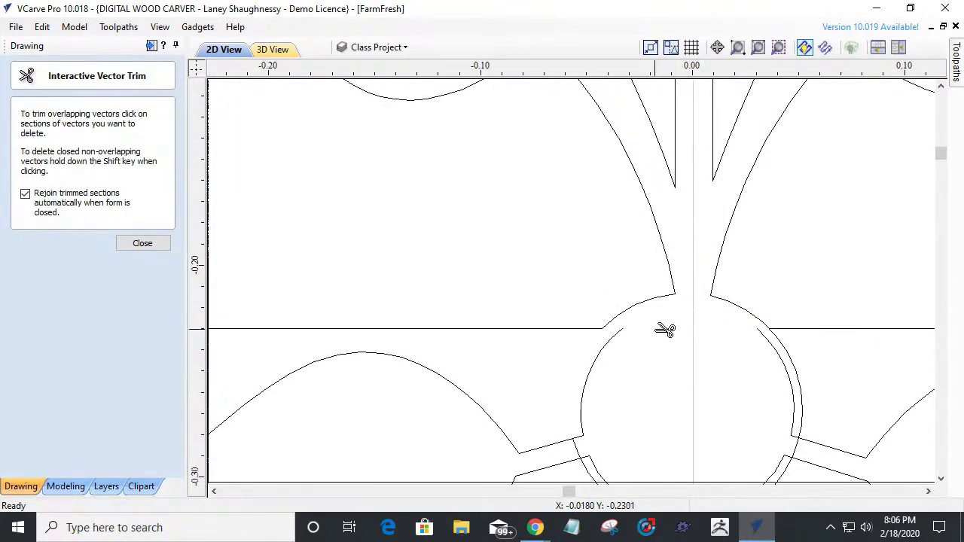
scroll(660, 365, "down", 2)
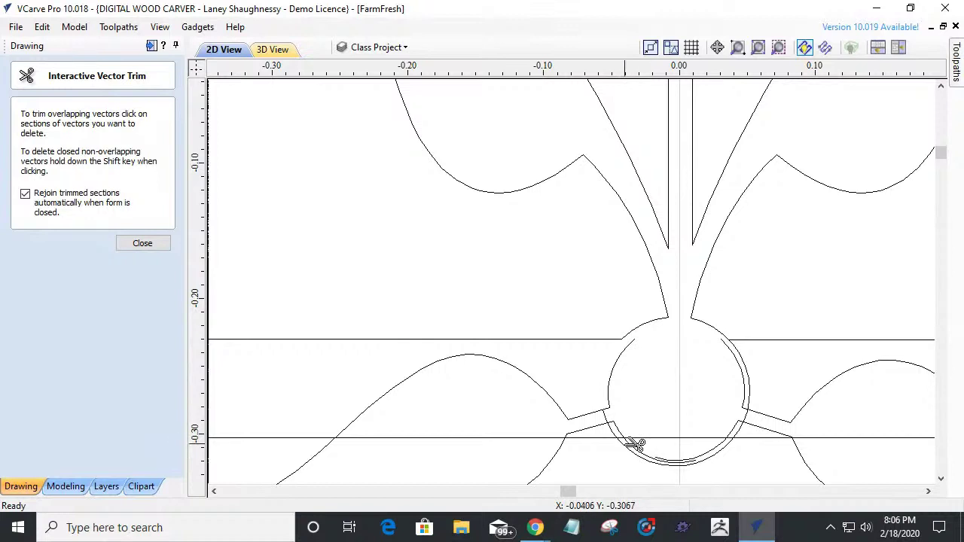
scroll(635, 444, "up", 2)
scroll(634, 444, "up", 1)
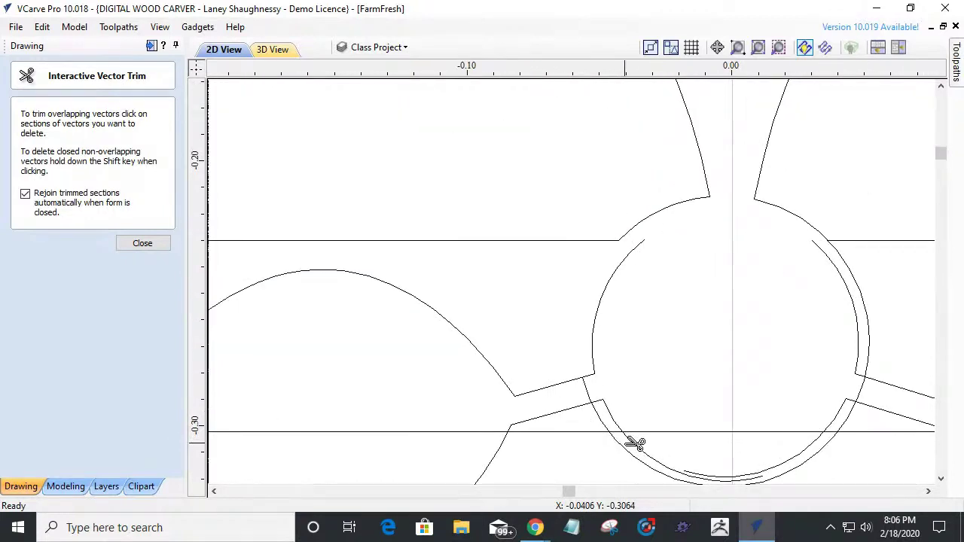
scroll(577, 455, "up", 2)
scroll(570, 414, "down", 6)
scroll(269, 430, "down", 1)
scroll(269, 430, "up", 2)
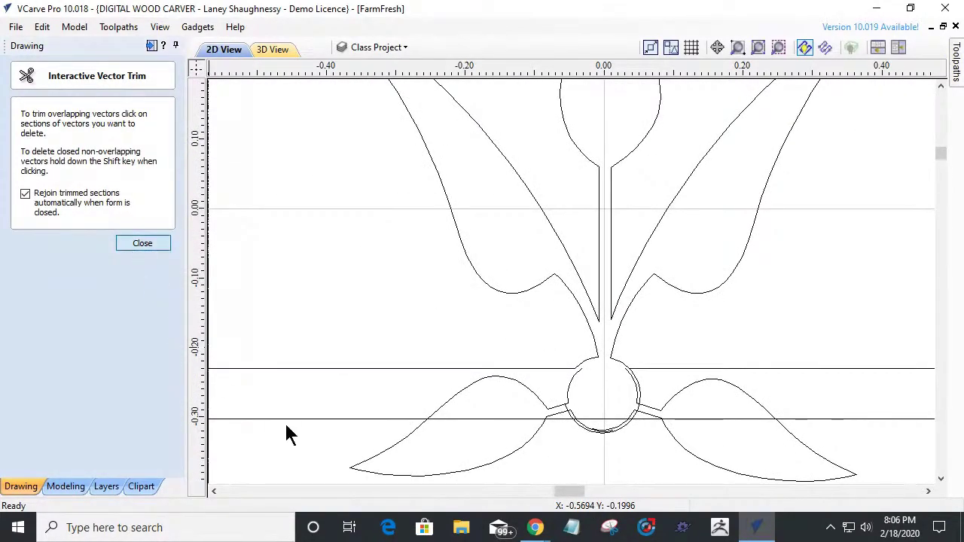
key("Escape")
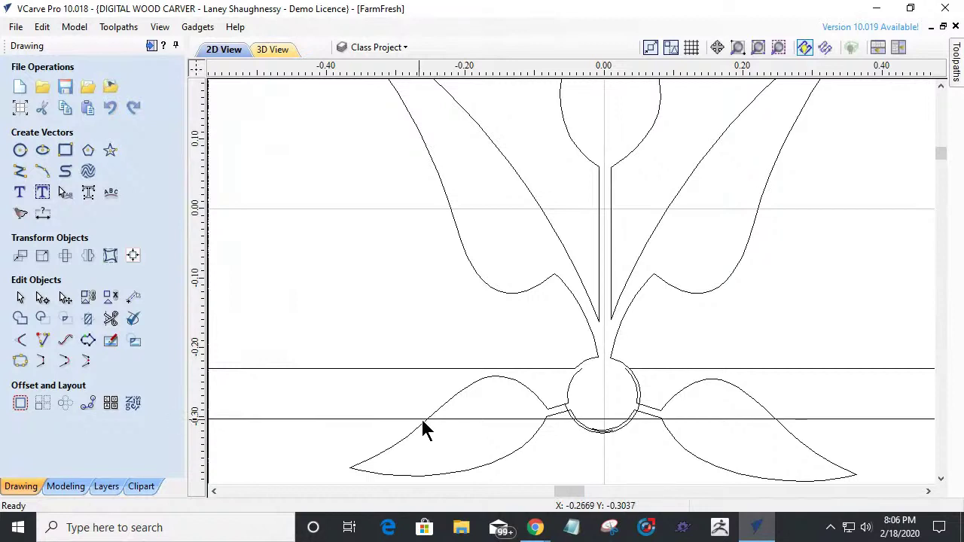
Trim both base leaves' upper edges inside the bar and the lower bar edge where it crosses the leaves.
scroll(407, 426, "up", 1)
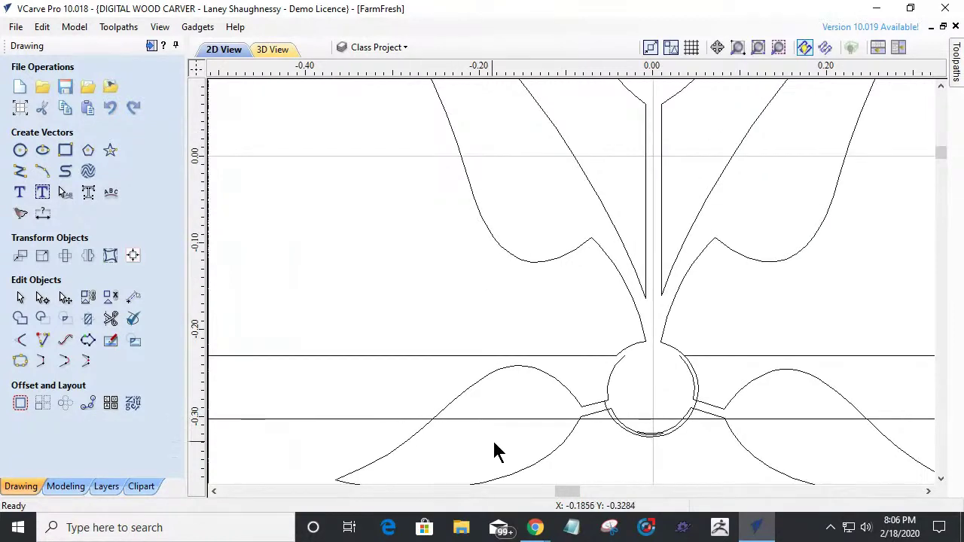
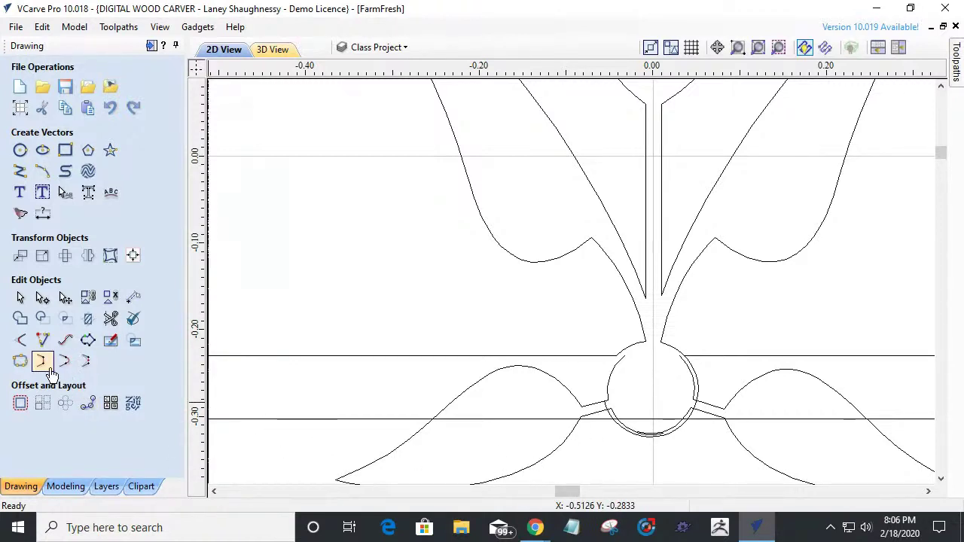
left_click(111, 322)
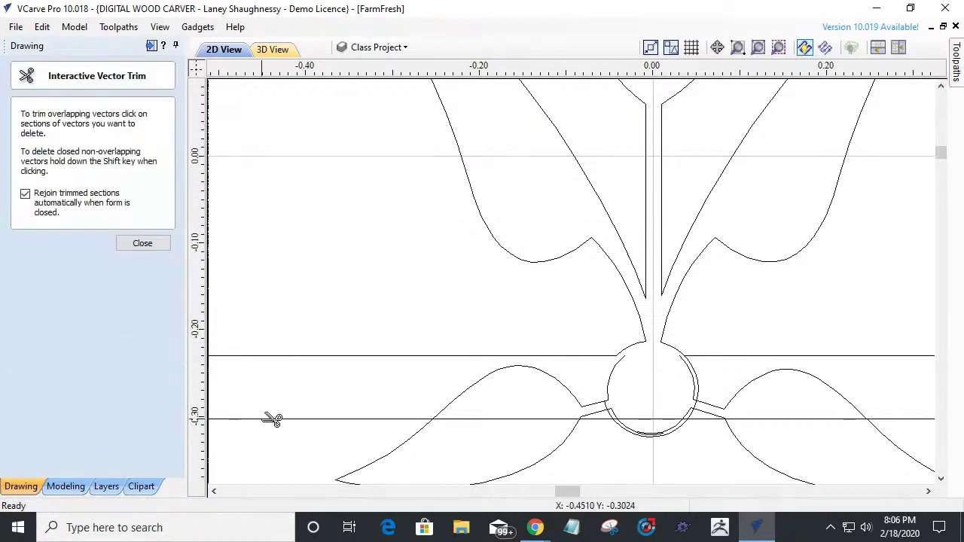
left_click(476, 388)
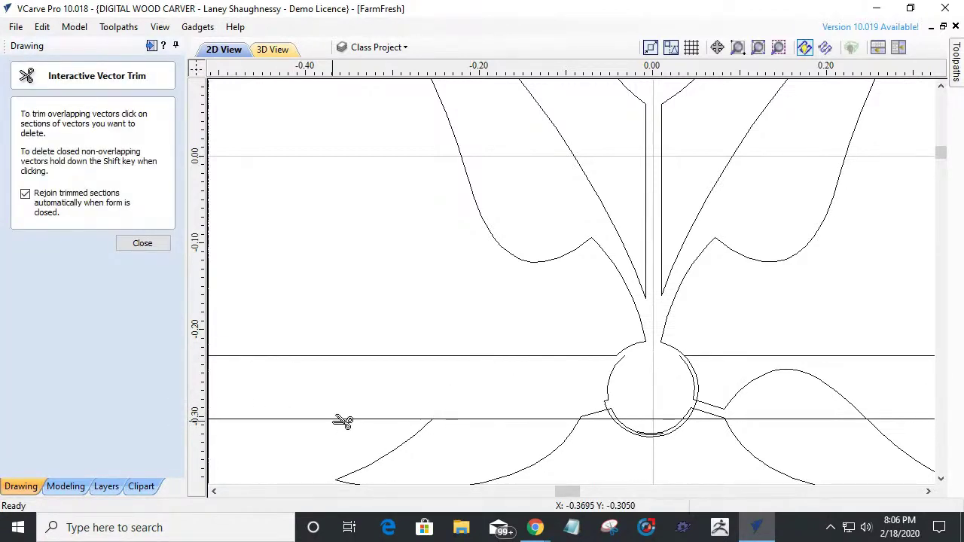
left_click(469, 418)
scroll(484, 407, "down", 3)
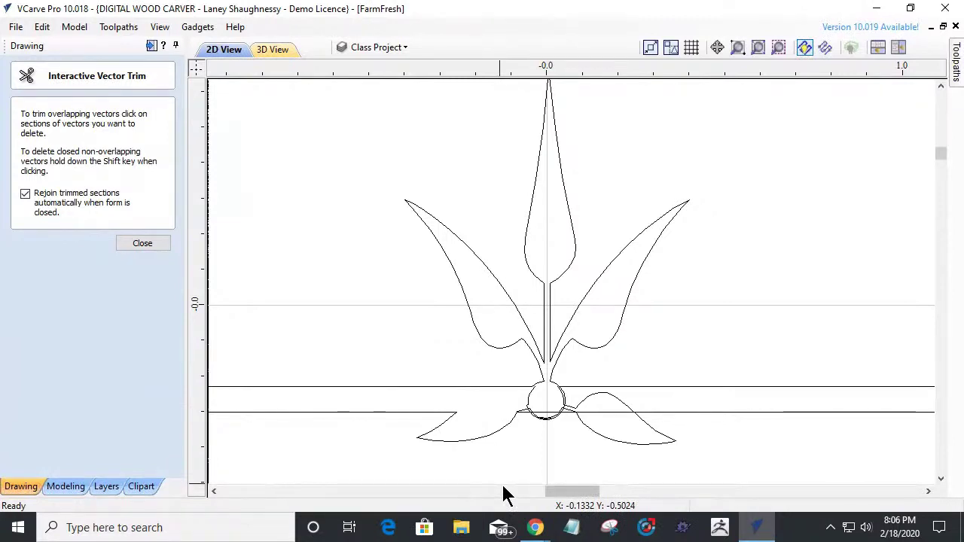
scroll(517, 452, "up", 2)
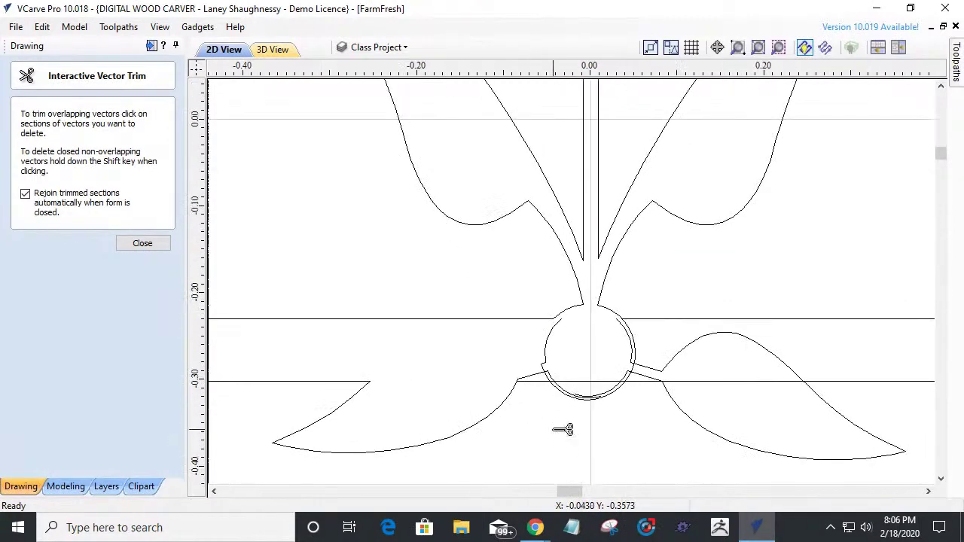
left_click(774, 351)
scroll(695, 339, "down", 3)
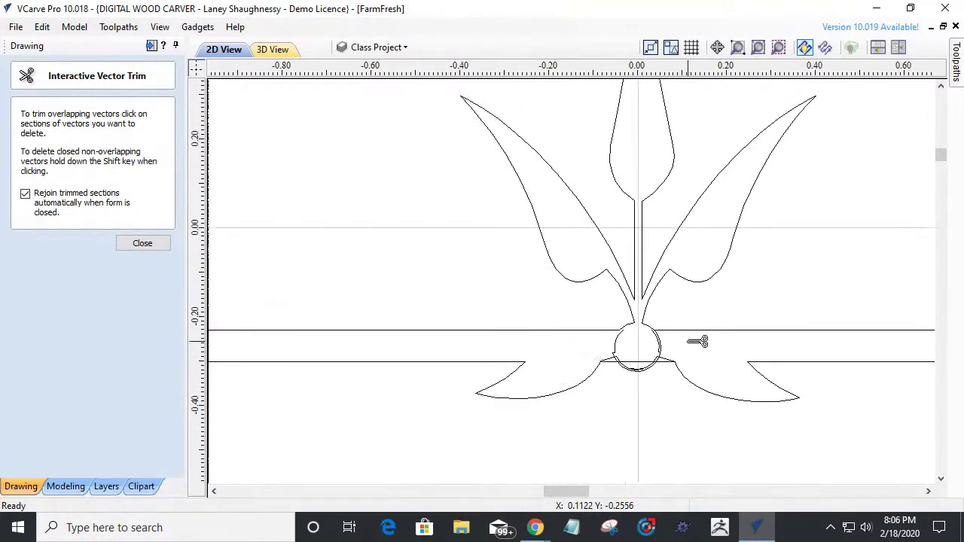
Trim the inner circle's leftover arcs on both sides between the bar's edges.
scroll(697, 341, "up", 5)
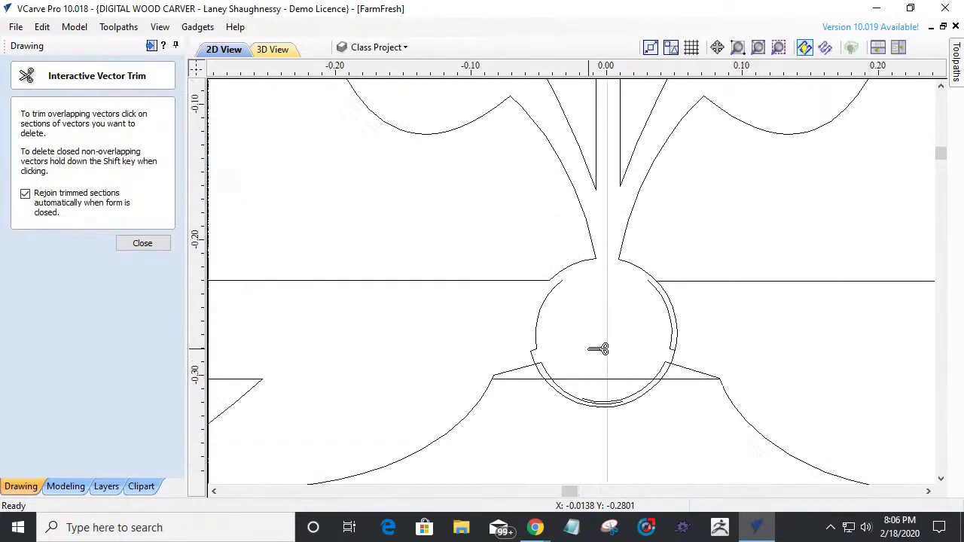
left_click(707, 294)
left_click(527, 283)
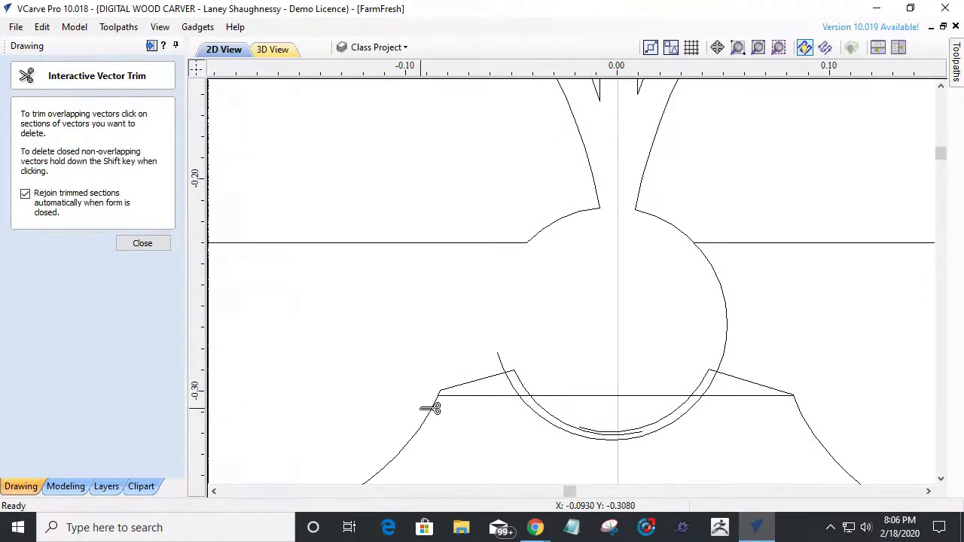
Trim the lower bar edge beside the left leaf stem and across the circle, plus the circle's stub above that stem.
left_click(473, 394)
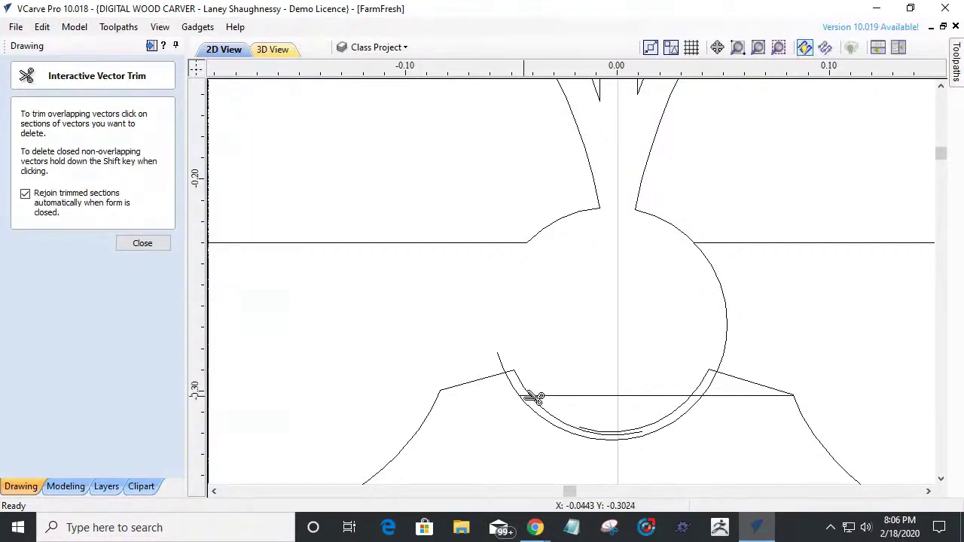
scroll(532, 399, "up", 1)
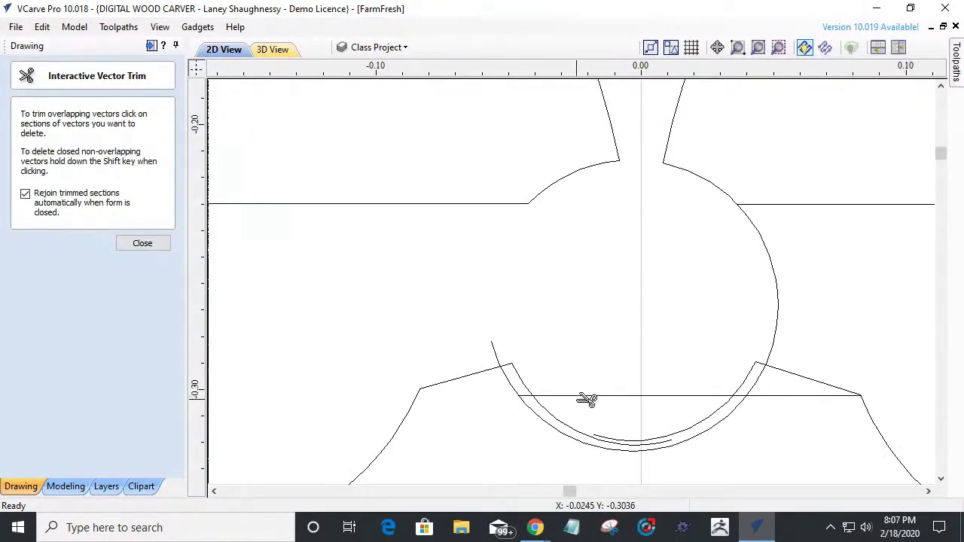
scroll(777, 404, "up", 5)
left_click(701, 395)
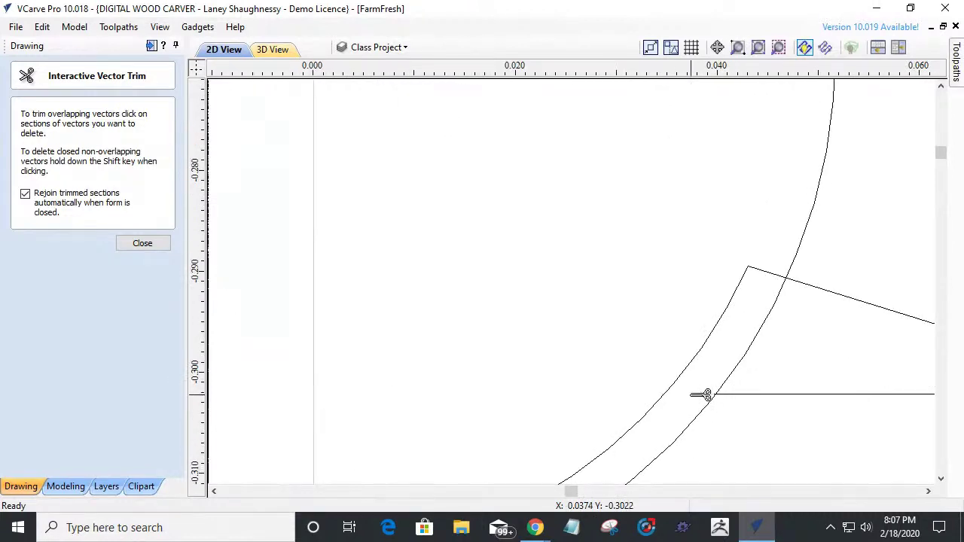
scroll(704, 394, "down", 4)
scroll(354, 401, "up", 4)
left_click(391, 395)
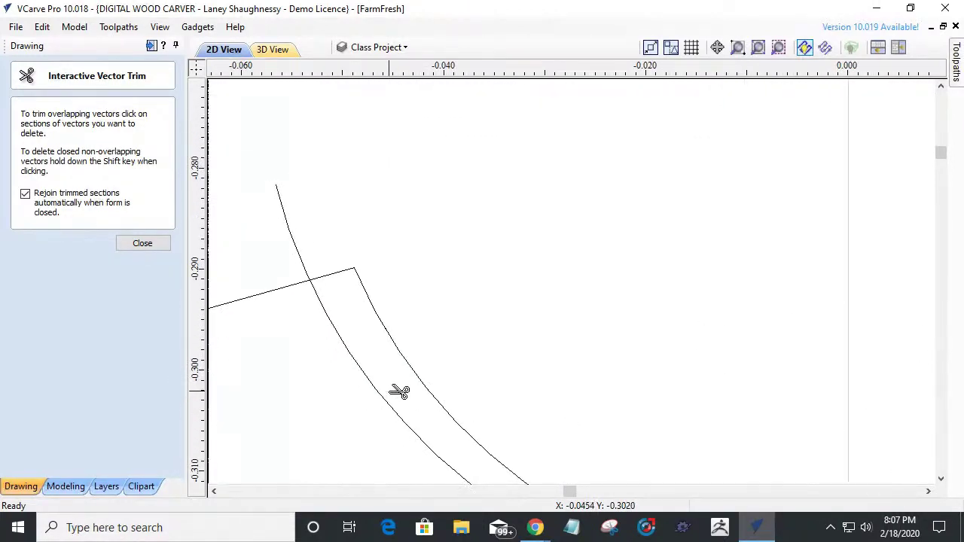
scroll(453, 380, "down", 1)
scroll(453, 380, "down", 2)
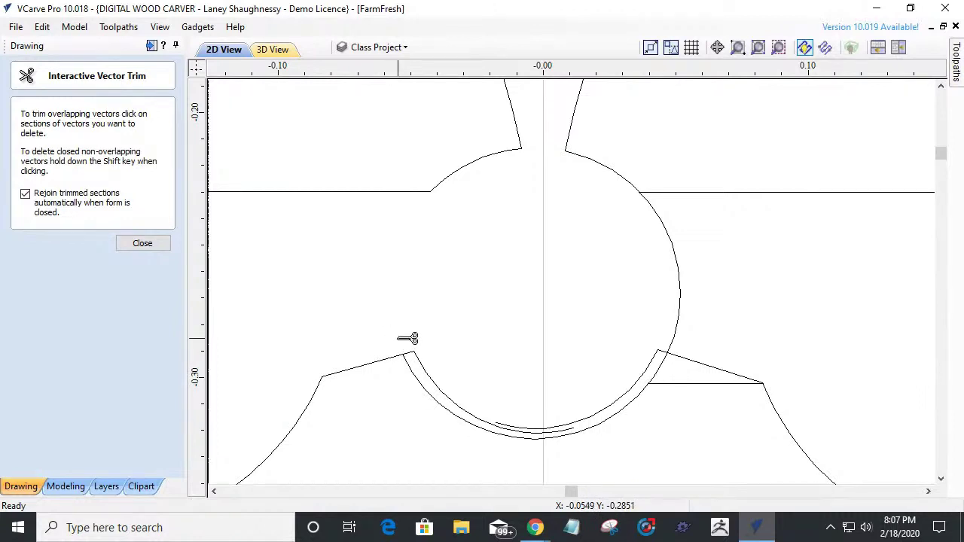
Trim the duplicate inner arcs along the circle's lower half, together with the stem ends protruding past the outer circle.
scroll(408, 338, "down", 3)
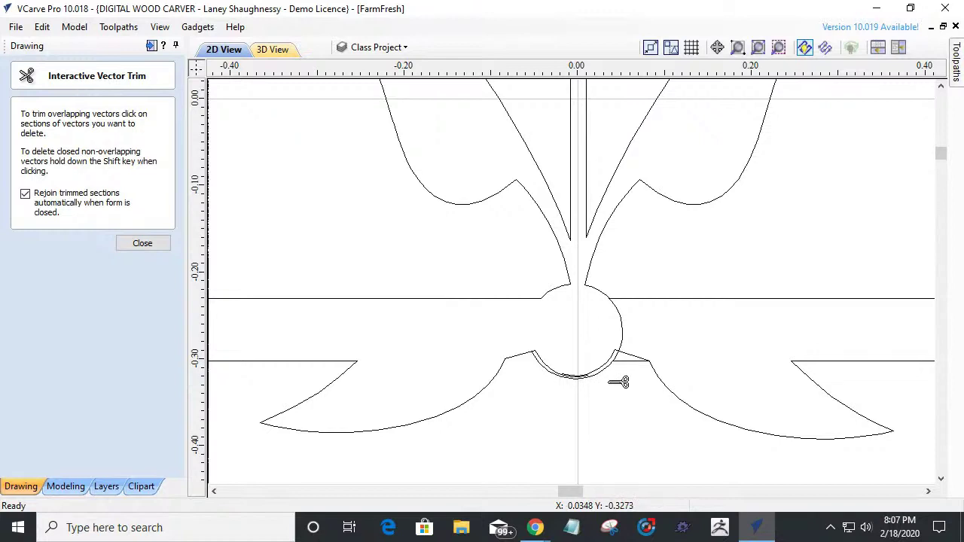
scroll(609, 367, "up", 5)
left_click(469, 348)
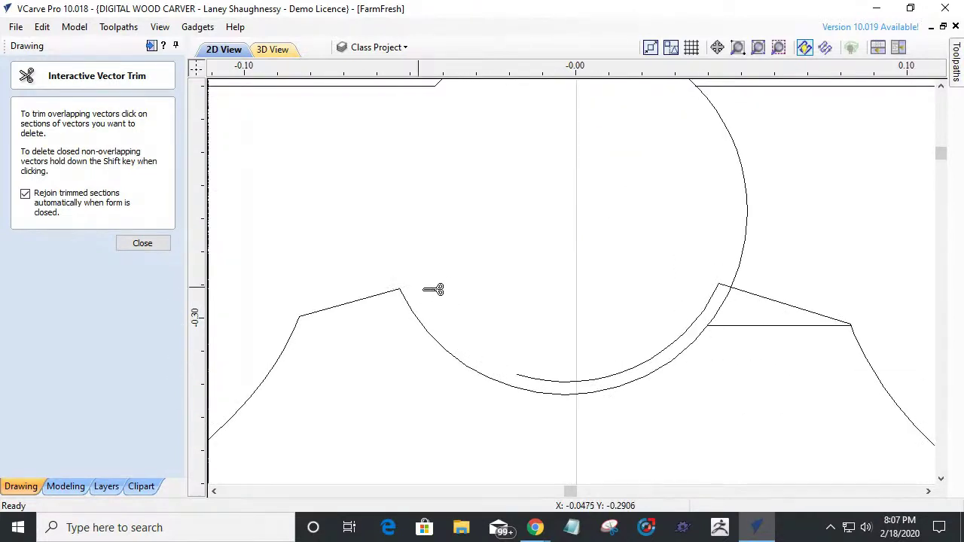
left_click(646, 363)
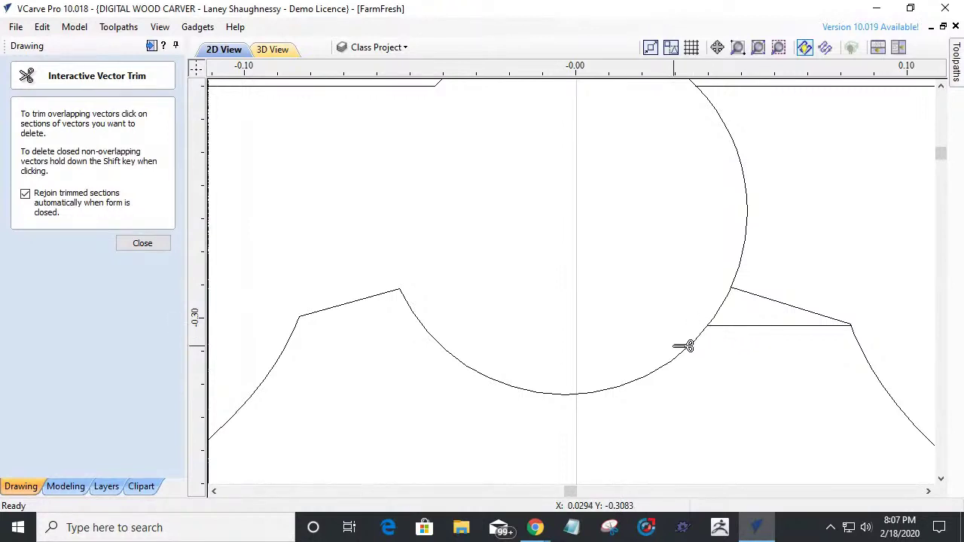
scroll(683, 345, "down", 2)
scroll(683, 345, "down", 2)
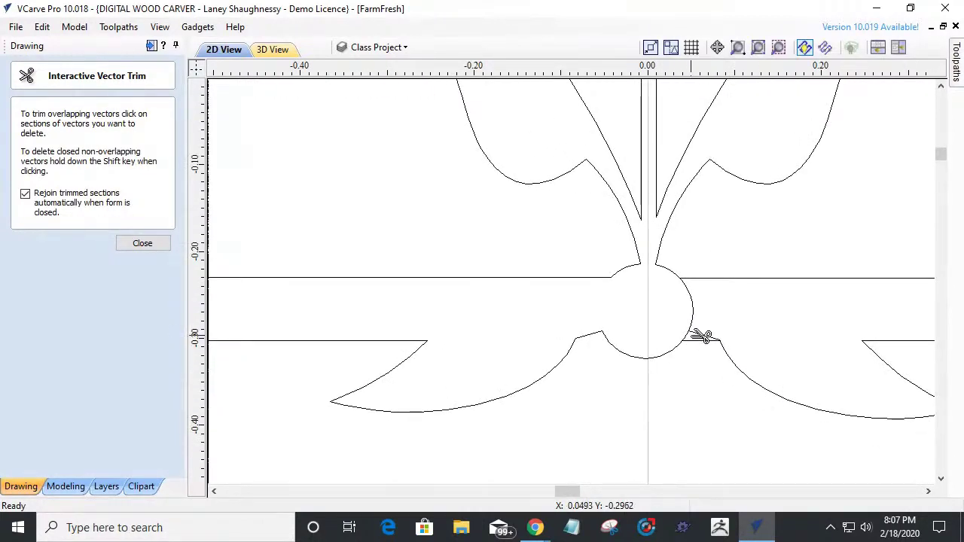
Trim the lower bar edge beside the right leaf stem and the circle's right arc inside the bar, including its leftover stub.
scroll(700, 340, "up", 2)
scroll(701, 347, "up", 1)
left_click(732, 329)
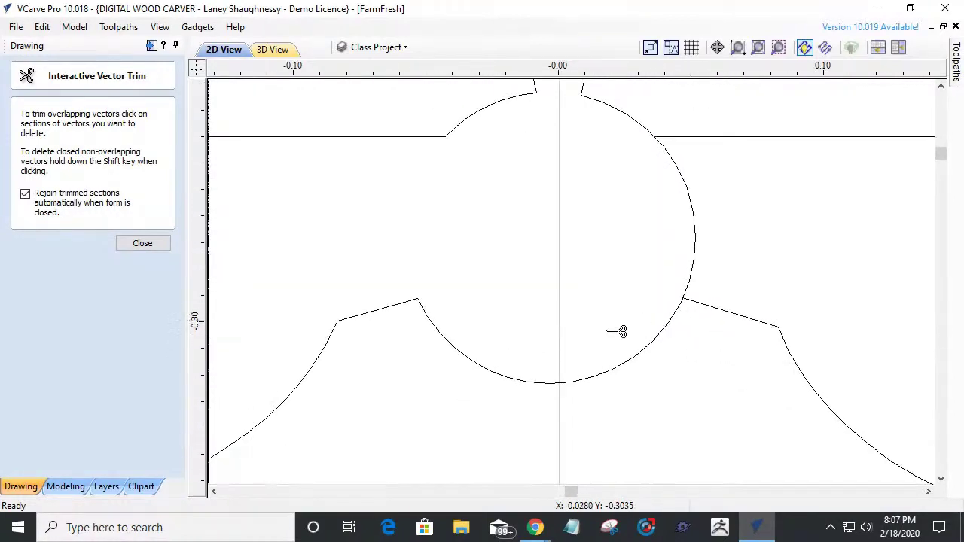
left_click(694, 245)
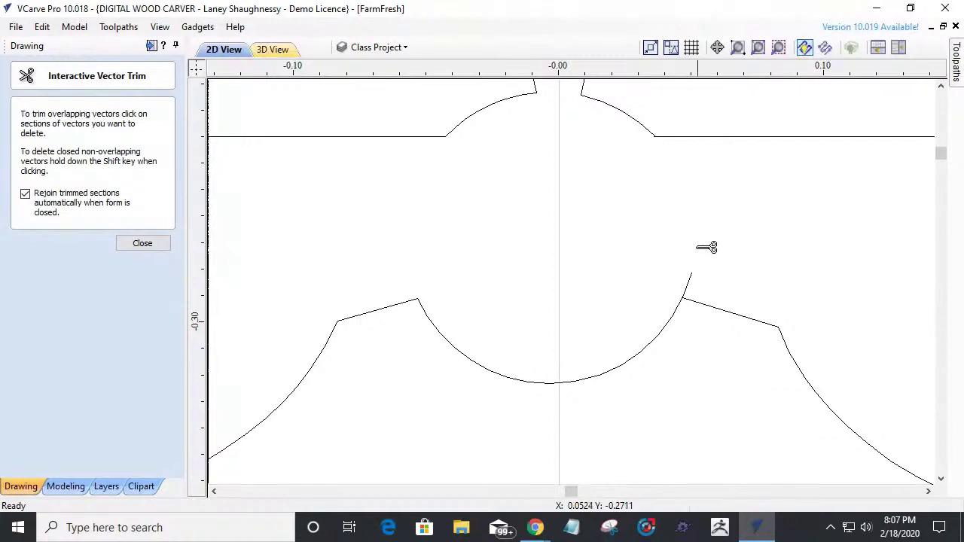
scroll(697, 260, "up", 2)
scroll(694, 272, "up", 2)
left_click(661, 301)
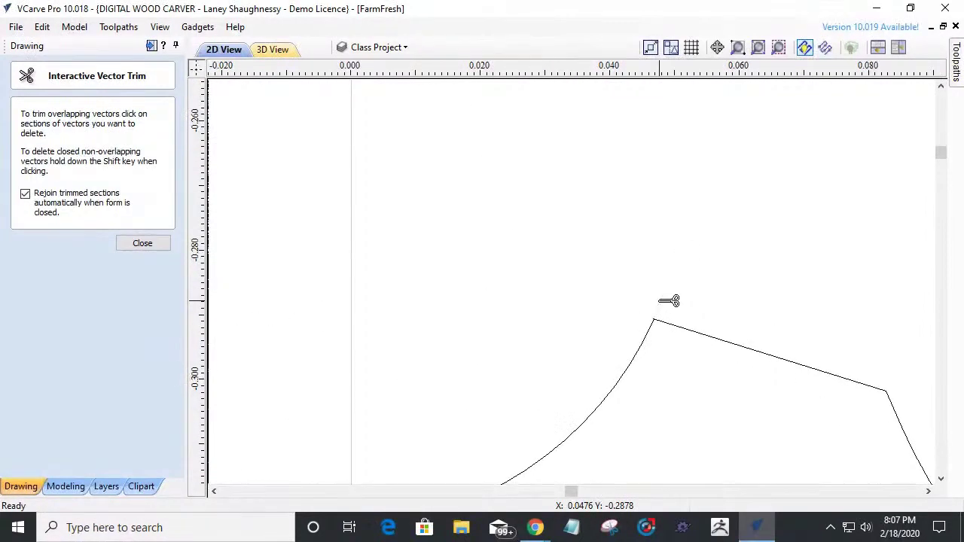
left_click(134, 247)
Draw a circle of 0.03 inch radius centred at X 0.0, Y -0.2676 inside the ornament's round hub.
scroll(657, 346, "down", 5)
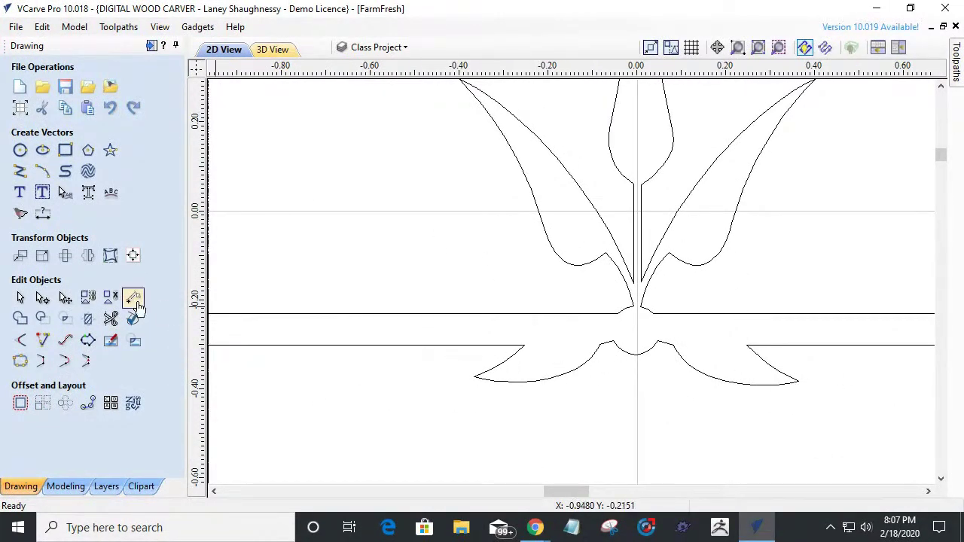
left_click(19, 150)
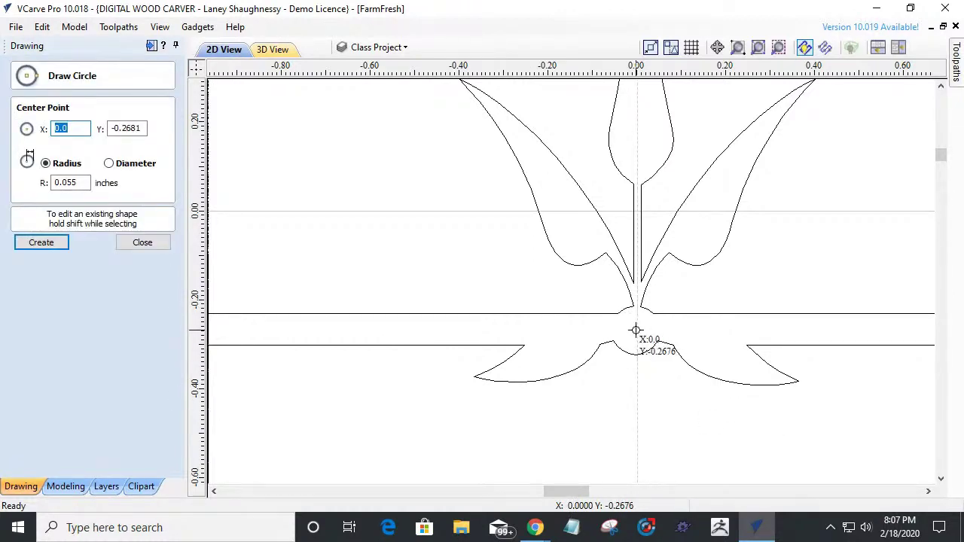
left_click(636, 330)
left_click(649, 335)
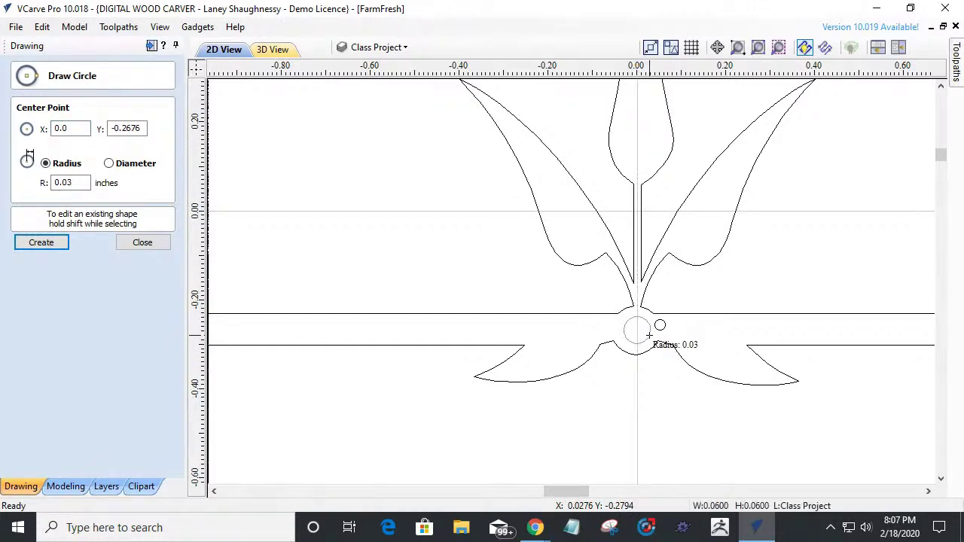
left_click(143, 243)
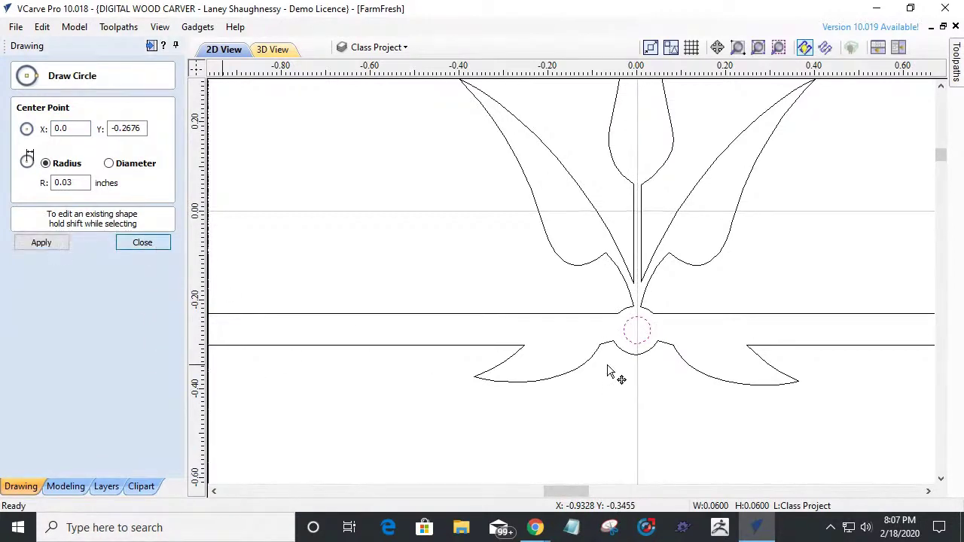
Examine the merged leaf ornament and its centre circle, both up close and within the divider below the FARM FRESH lettering.
scroll(667, 407, "down", 4)
scroll(667, 406, "down", 2)
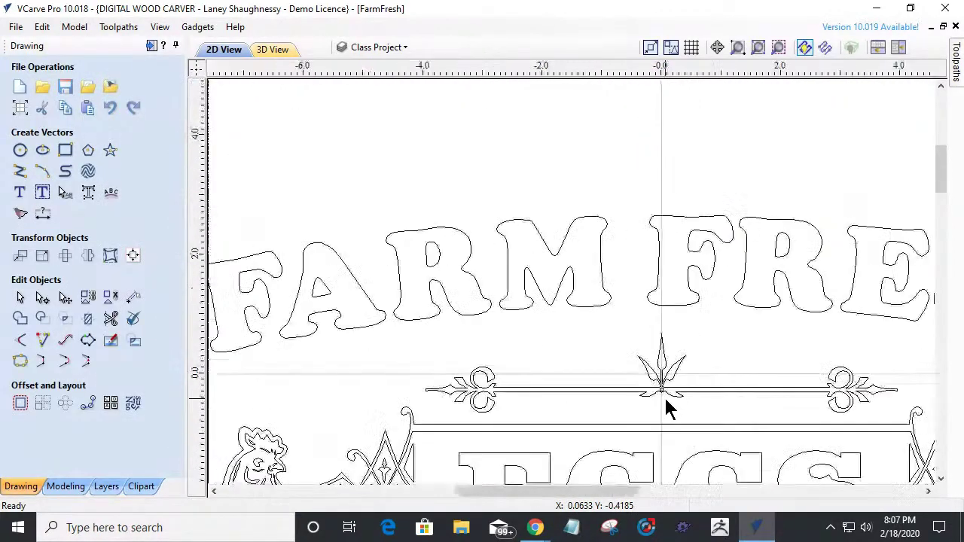
scroll(668, 407, "up", 5)
scroll(668, 409, "up", 1)
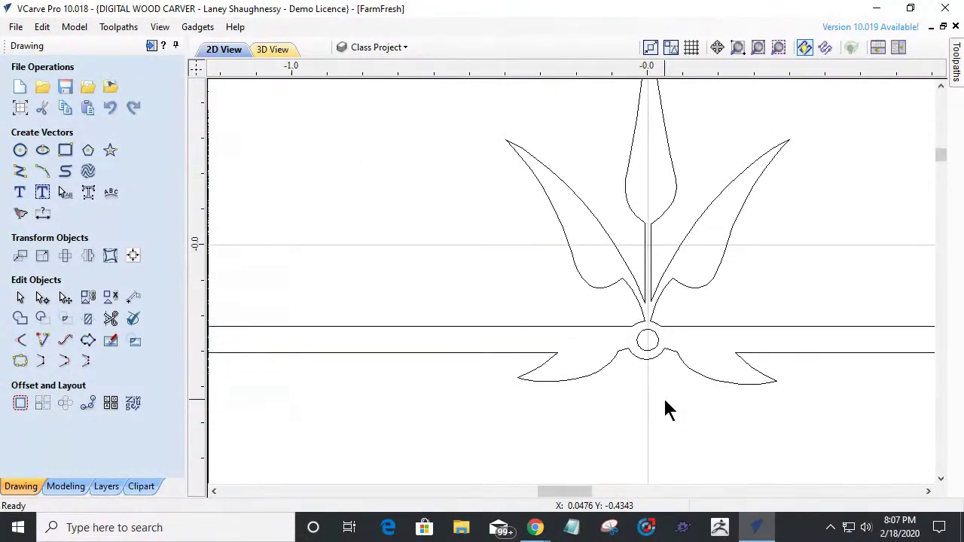
scroll(629, 386, "up", 2)
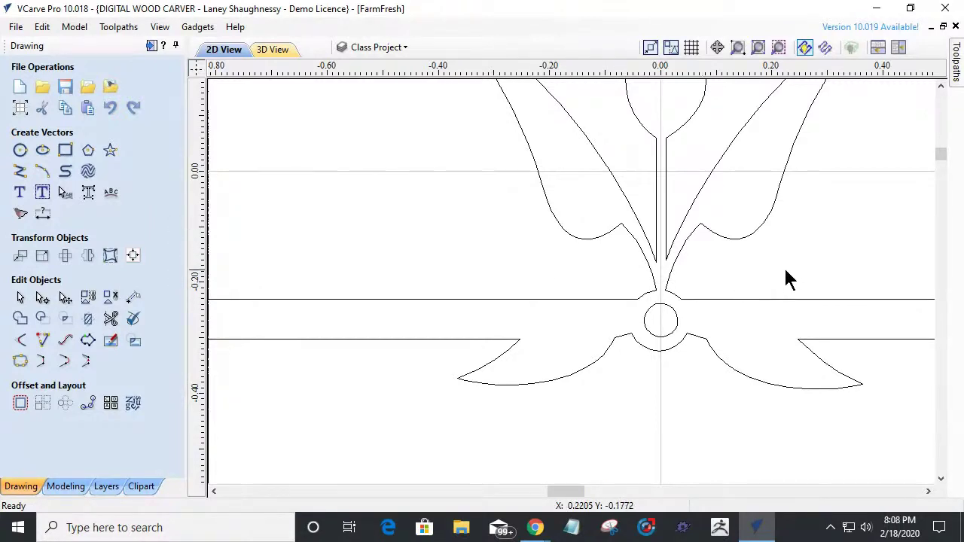
scroll(753, 253, "down", 3)
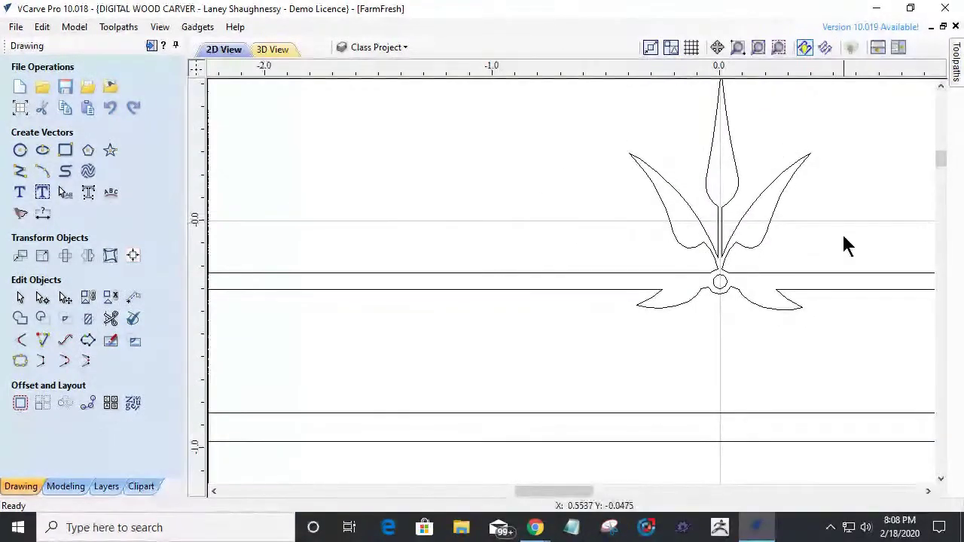
scroll(814, 269, "up", 4)
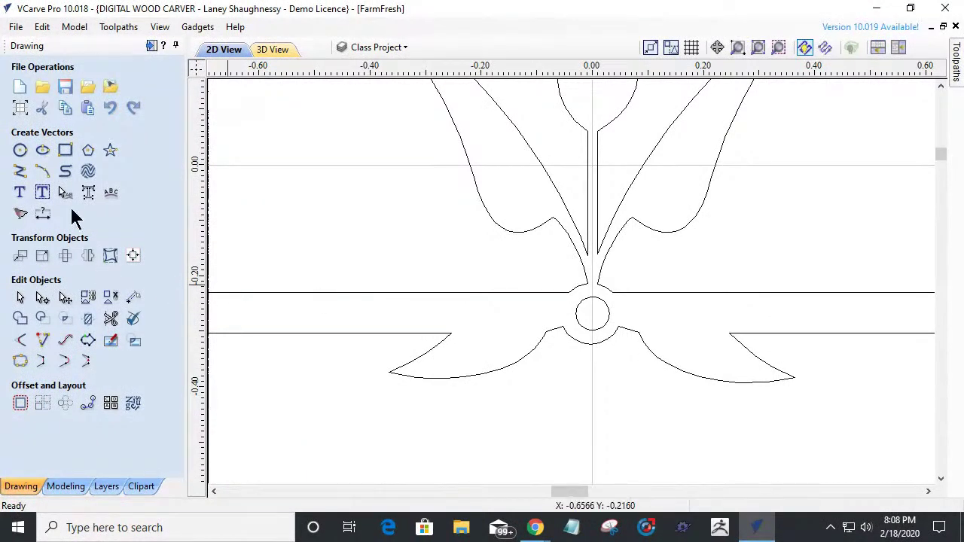
Draw a vertical line across the bar above the right base leaf, from the upper to the lower edge at X 0.326.
left_click(42, 171)
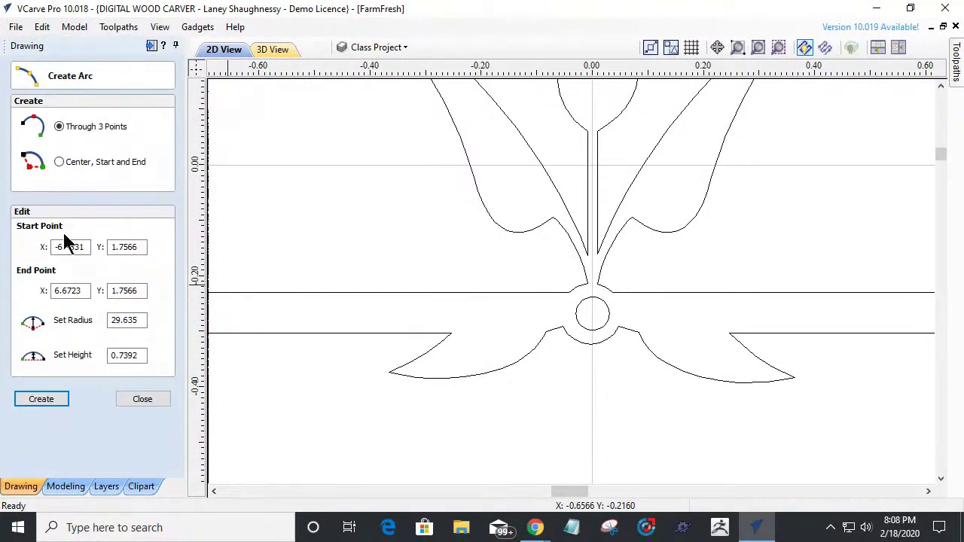
left_click(142, 399)
left_click(20, 171)
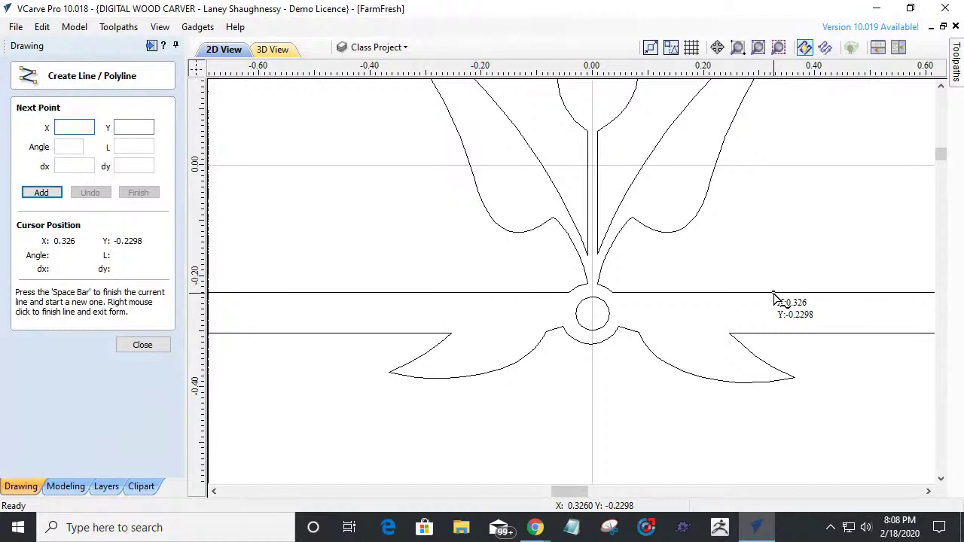
left_click(773, 293)
left_click(774, 333)
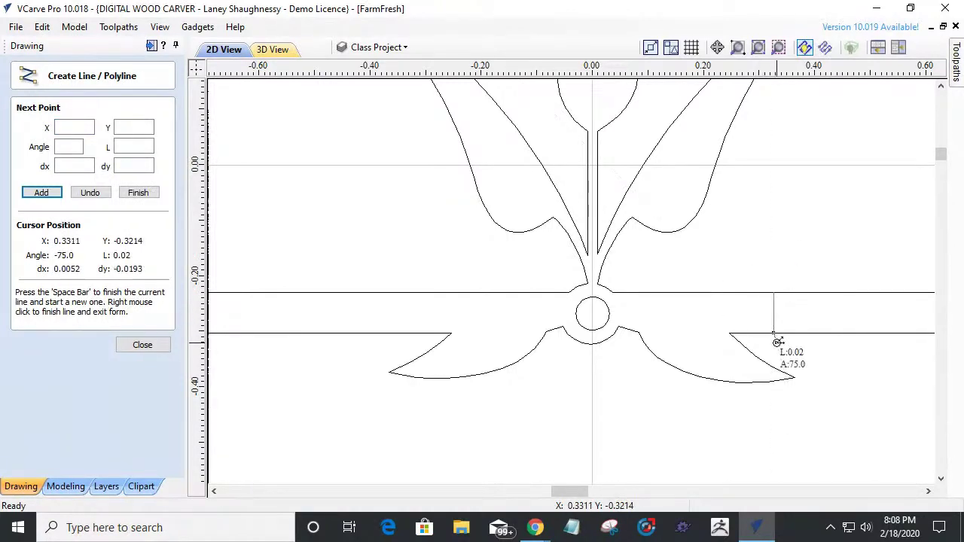
key("space")
left_click(140, 348)
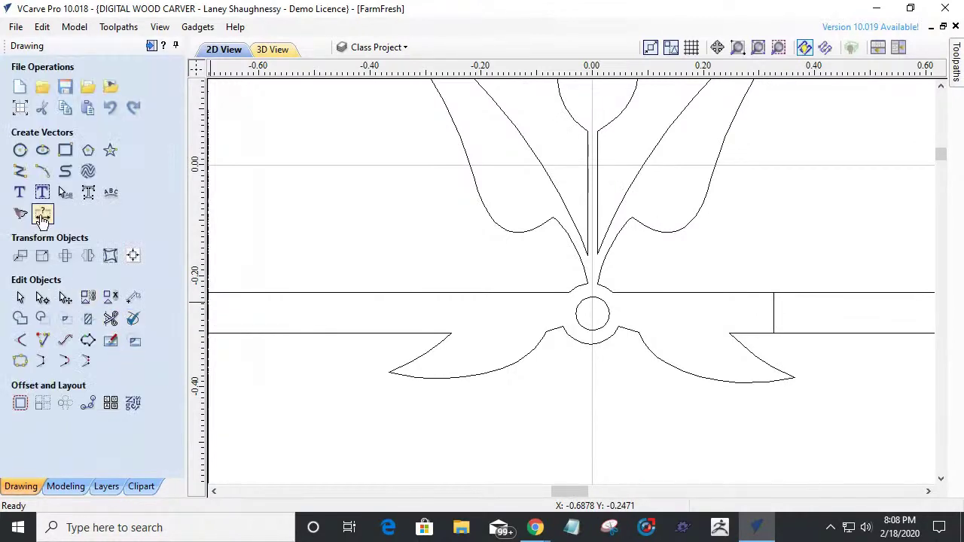
Try to draw a centreline along the bar from the vertical line's midpoint to beyond the left base leaf.
left_click(19, 171)
scroll(821, 350, "up", 3)
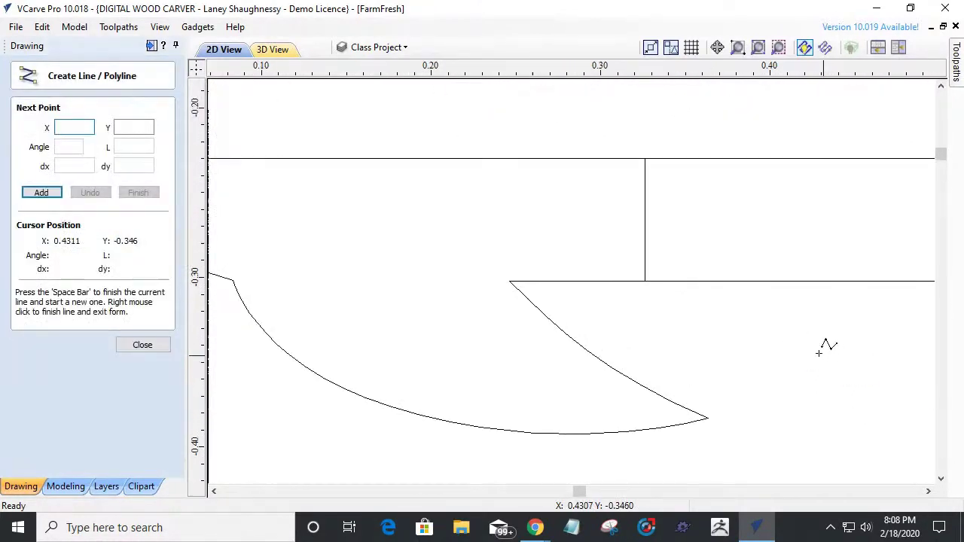
left_click(644, 220)
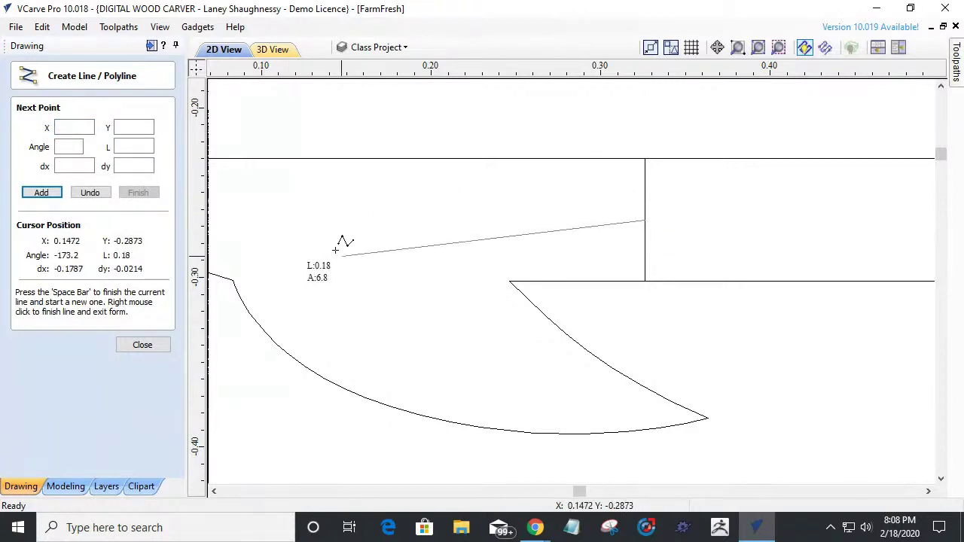
scroll(352, 221, "down", 3)
scroll(456, 240, "down", 3)
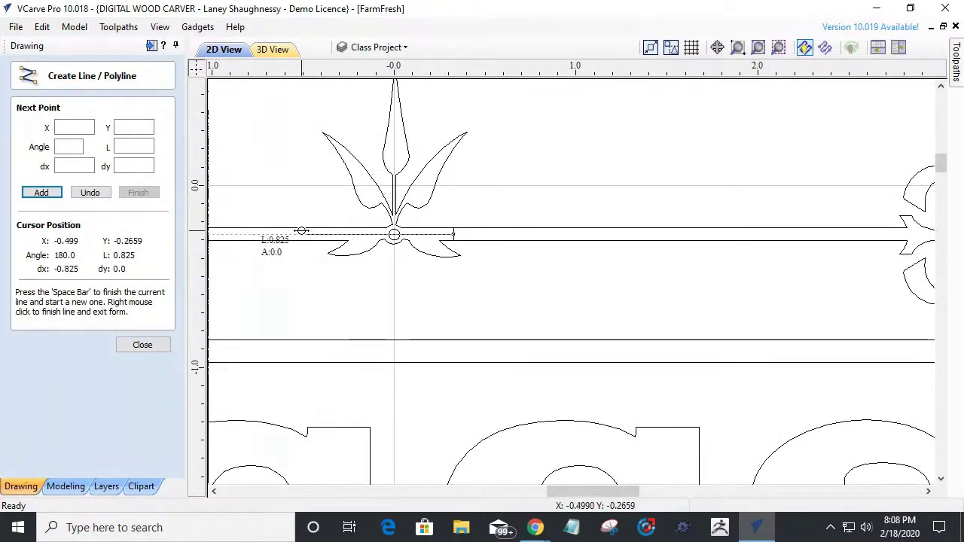
left_click(301, 230)
left_click(301, 236)
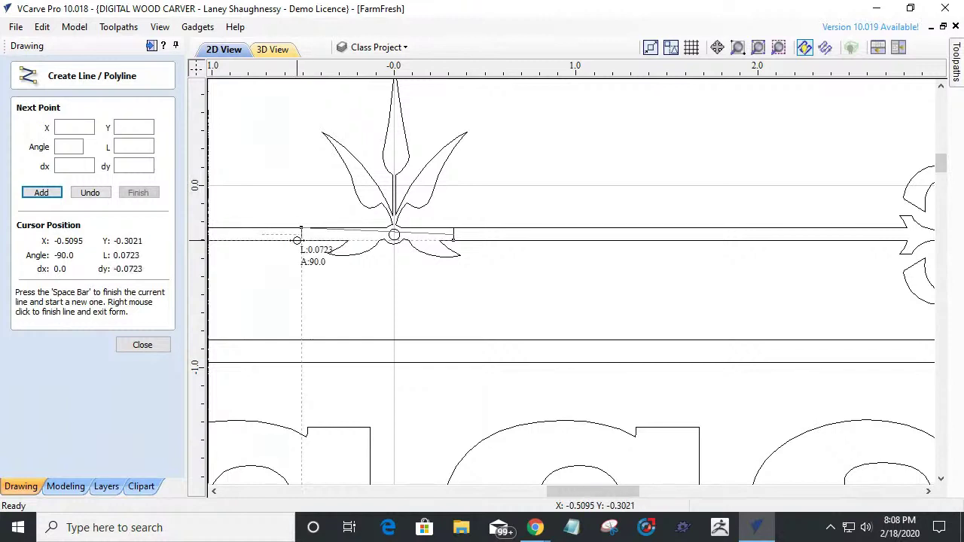
scroll(291, 226, "up", 3)
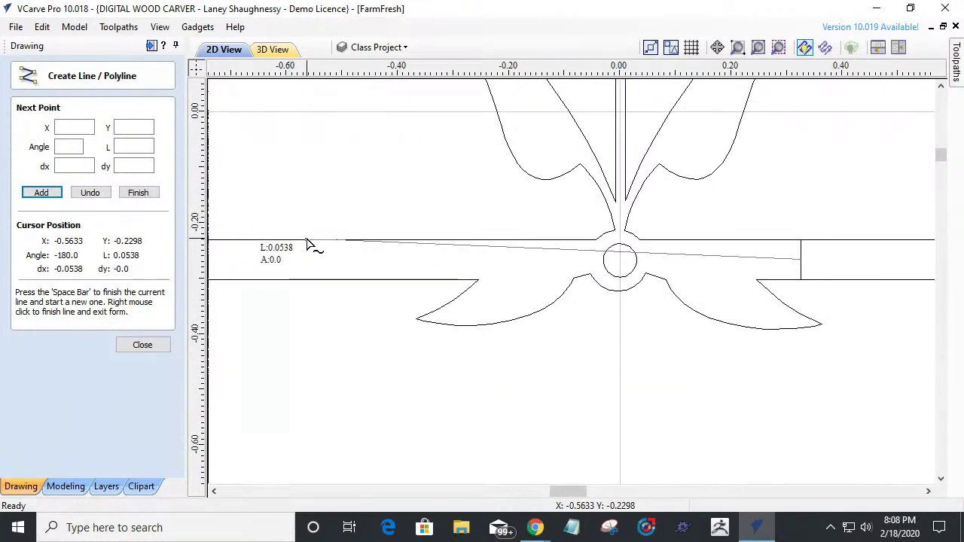
right_click(306, 238)
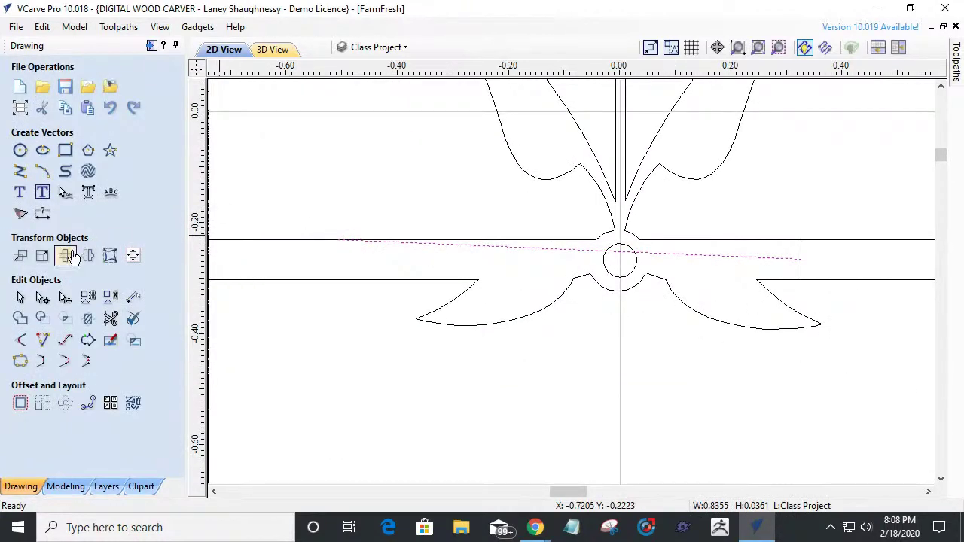
Draw a horizontal line at Y -0.2659 from the vertical line's midpoint through the centre circle to above the left base leaf's tip.
left_click(20, 171)
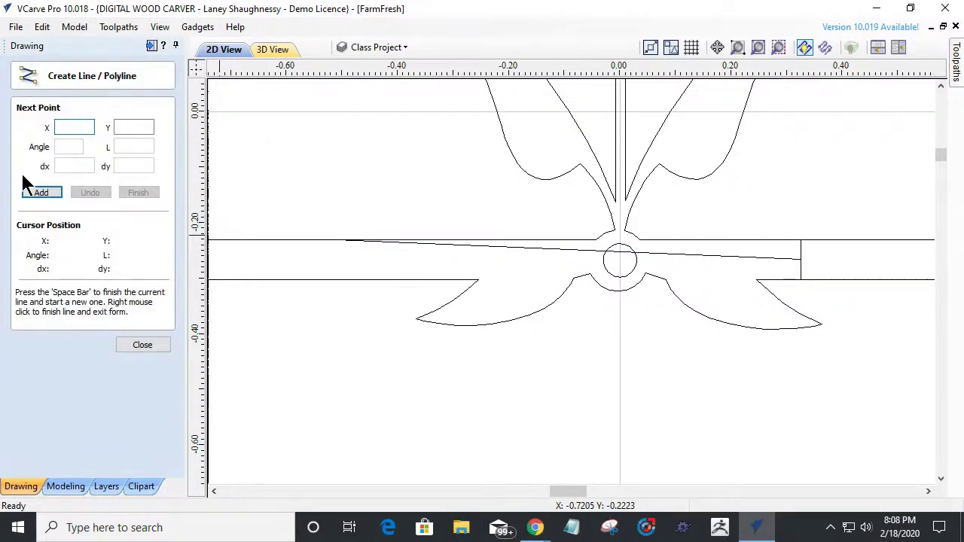
left_click(801, 260)
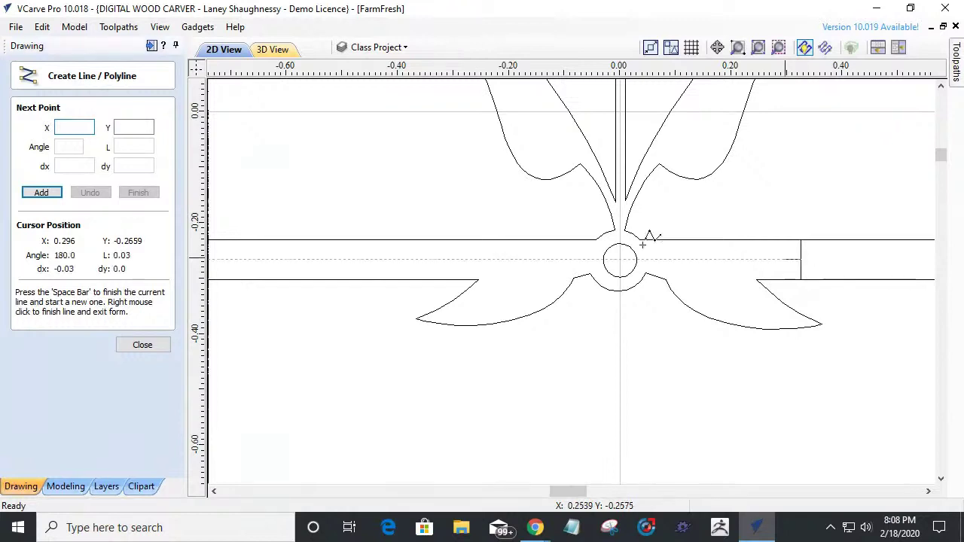
left_click(411, 259)
key("space")
left_click(155, 346)
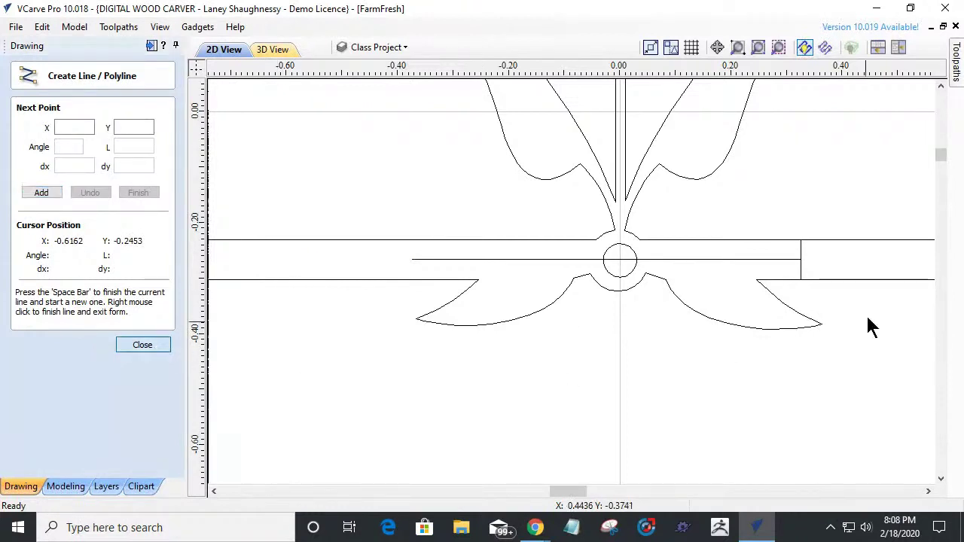
Close the polyline tool and delete the short vertical line at the outer end of the horizontal center line.
right_click(870, 327)
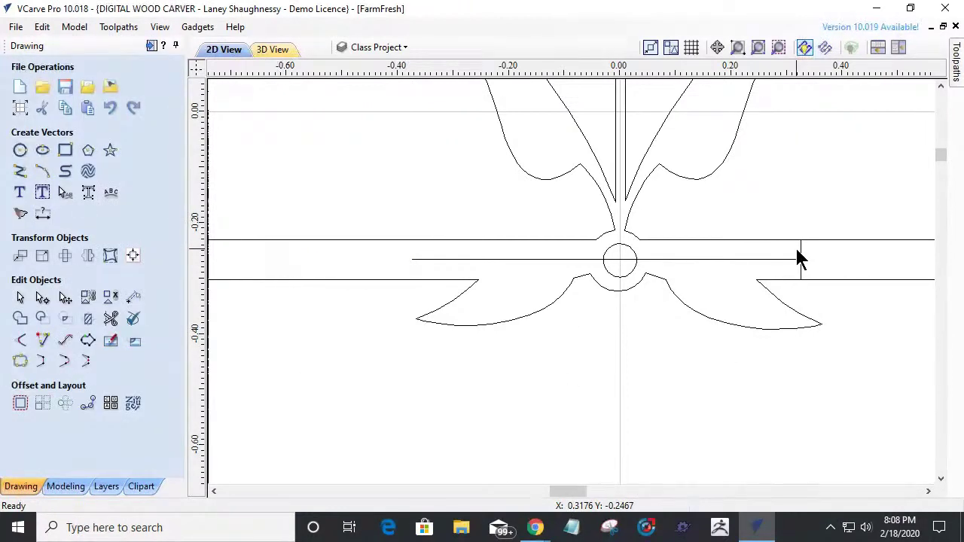
left_click(801, 251)
key("Delete")
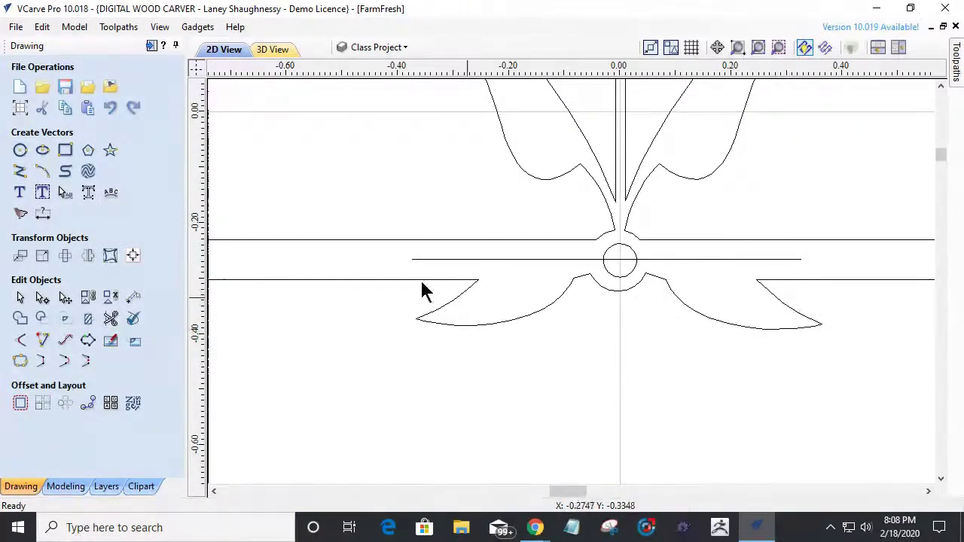
Node-edit the design outline and cut the vector at both upper corners of the lower-left leaf to detach it.
left_click(456, 300)
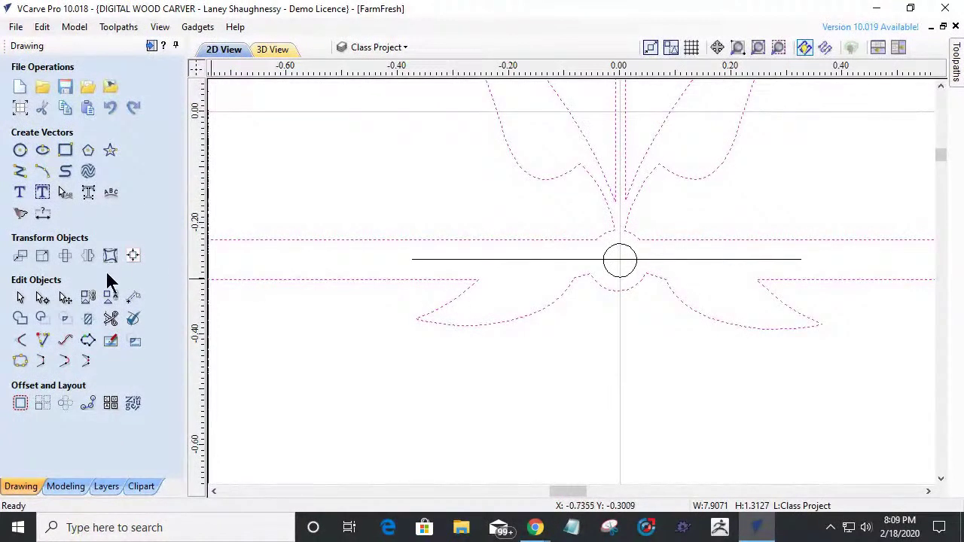
left_click(43, 298)
right_click(477, 280)
left_click(518, 343)
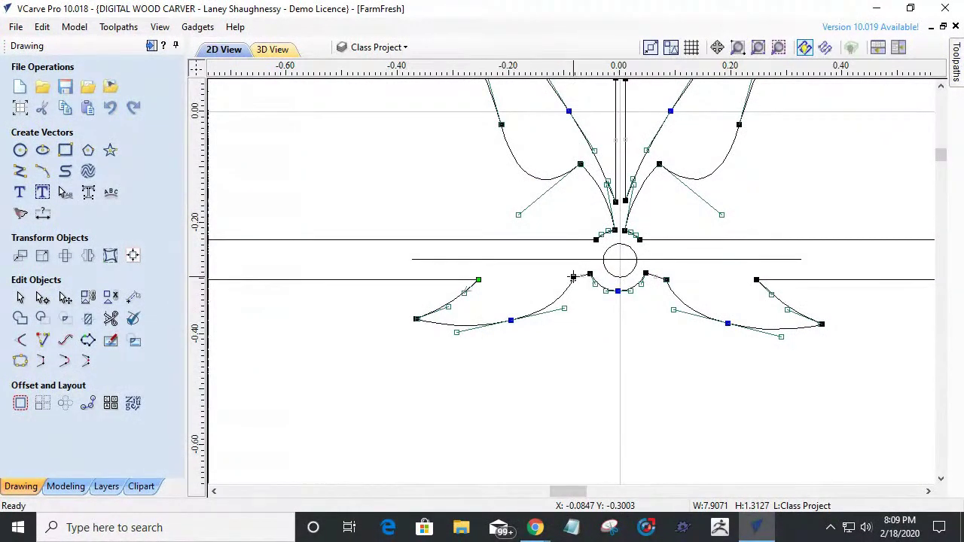
scroll(573, 279, "up", 5)
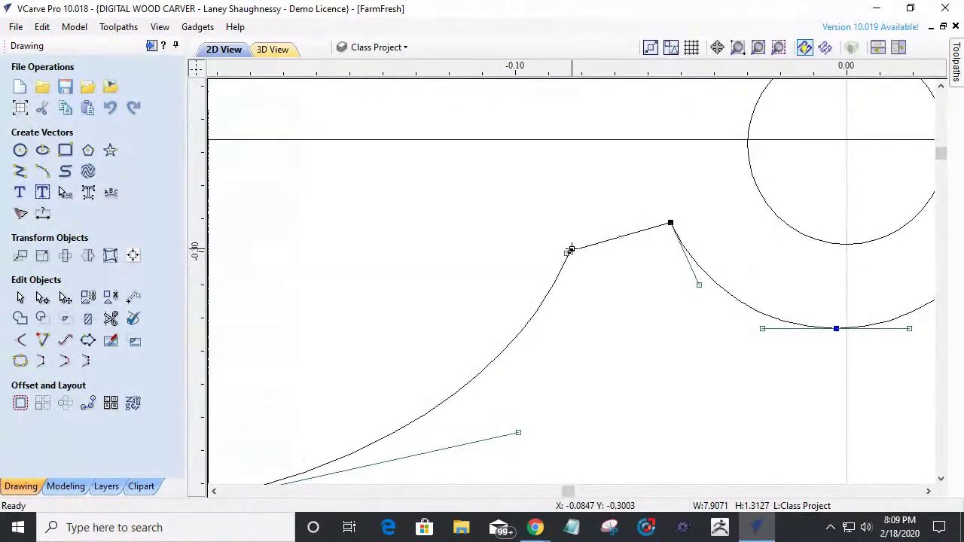
scroll(570, 252, "up", 2)
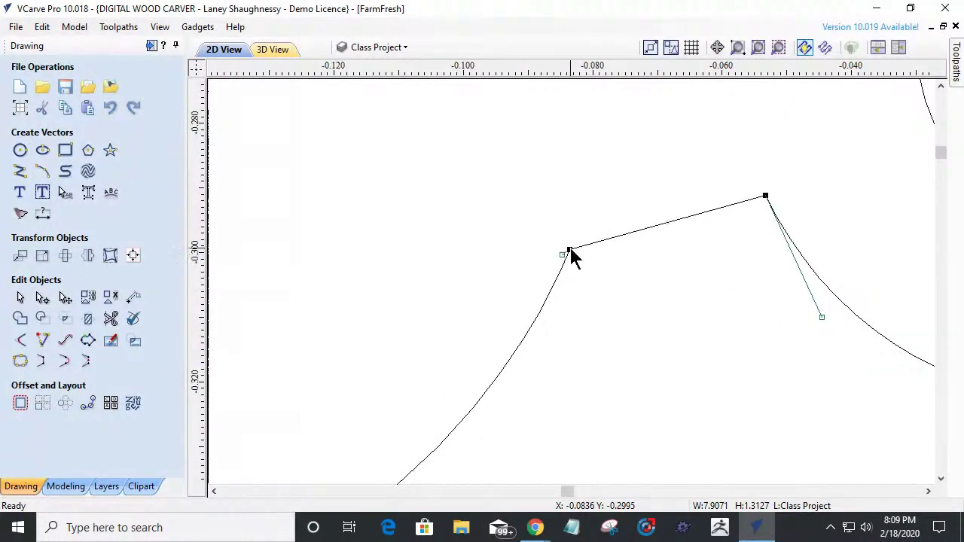
right_click(570, 249)
left_click(608, 308)
scroll(601, 307, "down", 5)
scroll(600, 308, "down", 1)
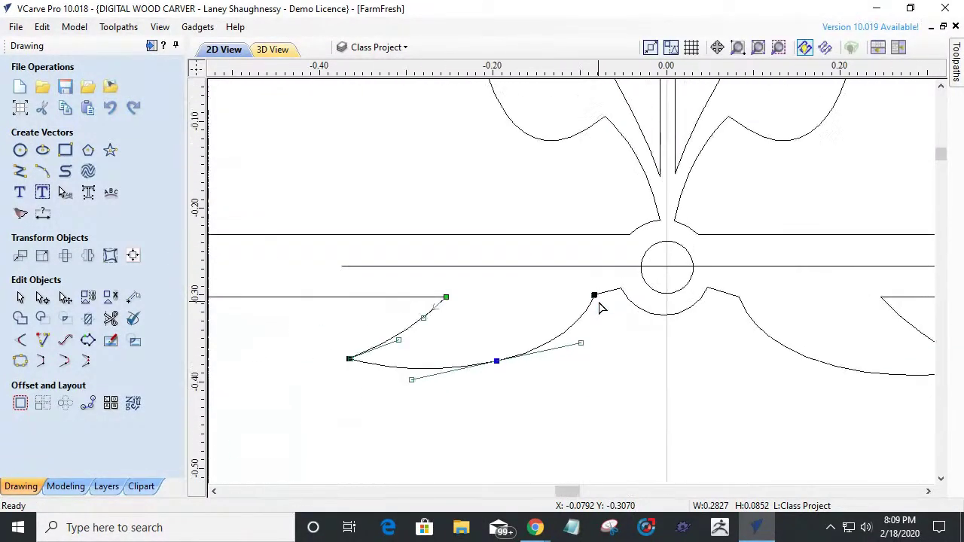
Cut the outline vector at both upper corners of the lower-right leaf to detach it, and leave node editing.
scroll(743, 324, "up", 4)
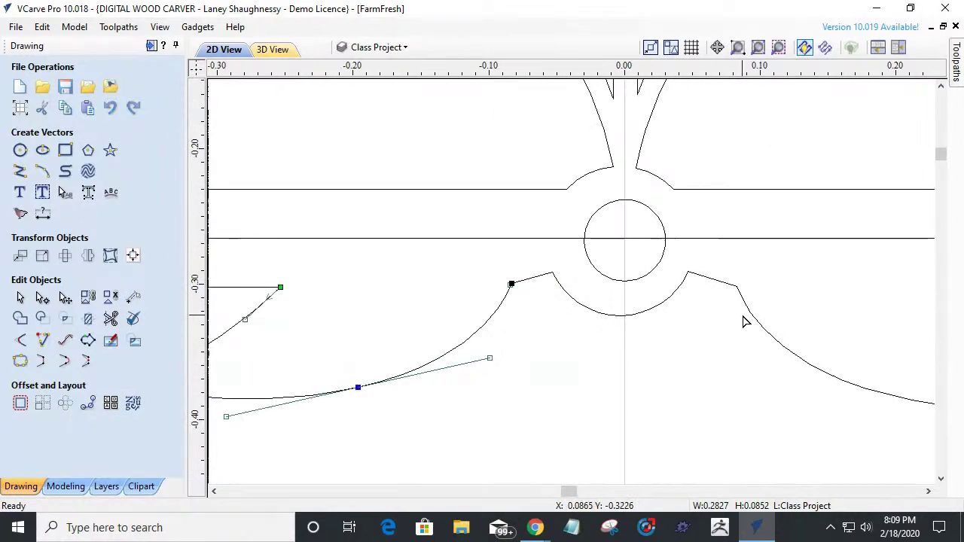
left_click(741, 277)
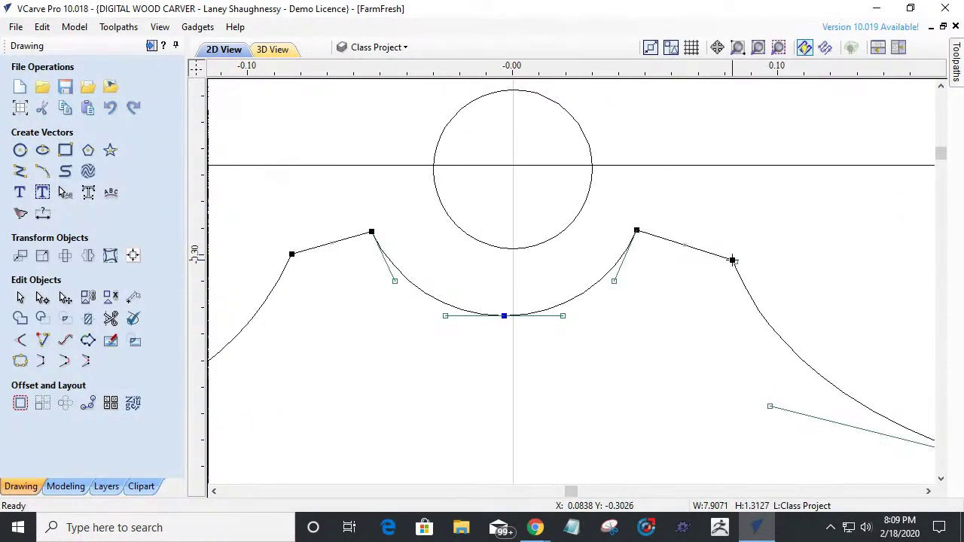
scroll(732, 260, "up", 3)
right_click(732, 260)
left_click(753, 324)
scroll(752, 324, "down", 6)
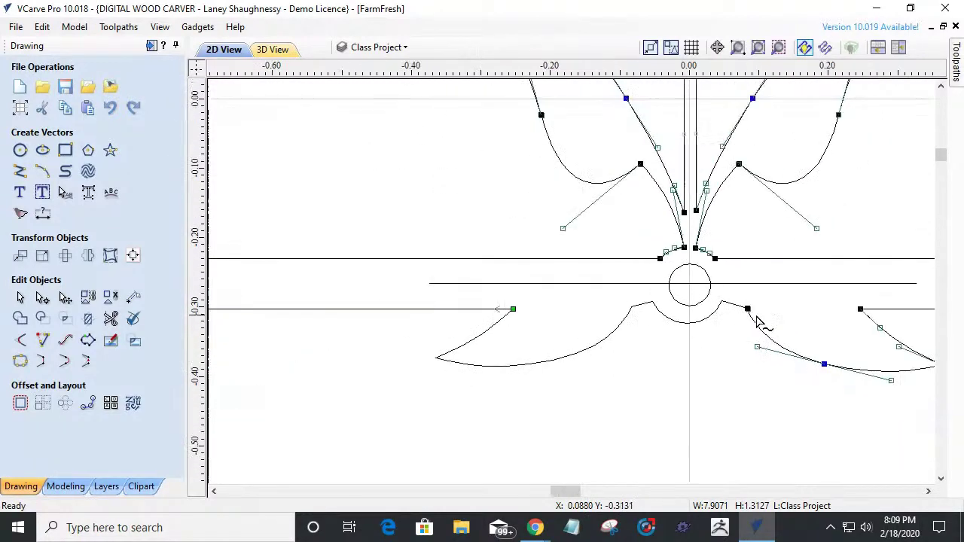
scroll(862, 312, "up", 2)
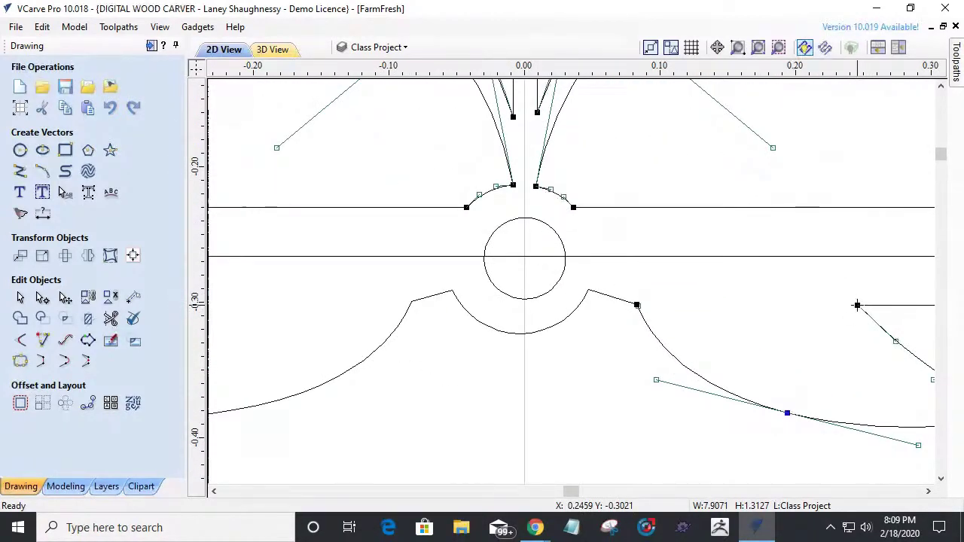
right_click(861, 311)
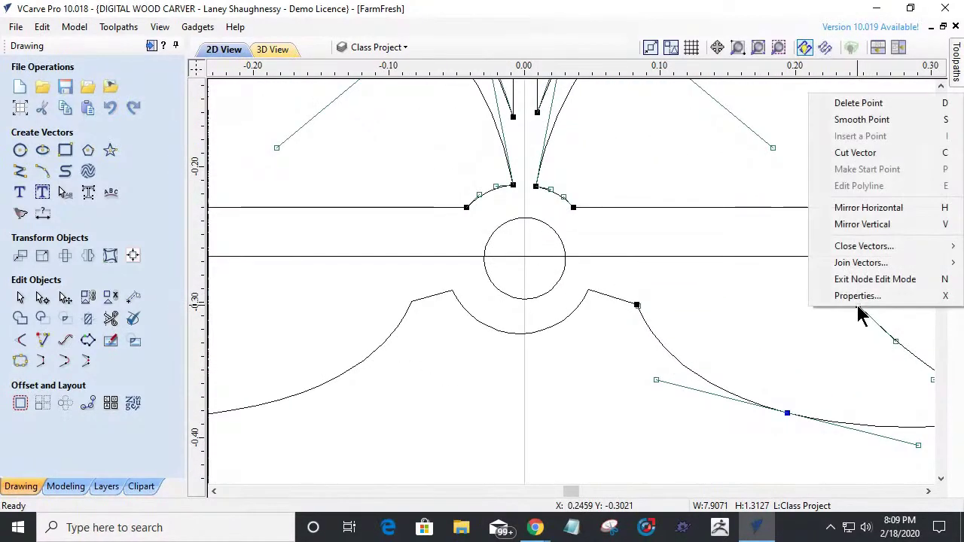
left_click(850, 153)
scroll(792, 312, "down", 3)
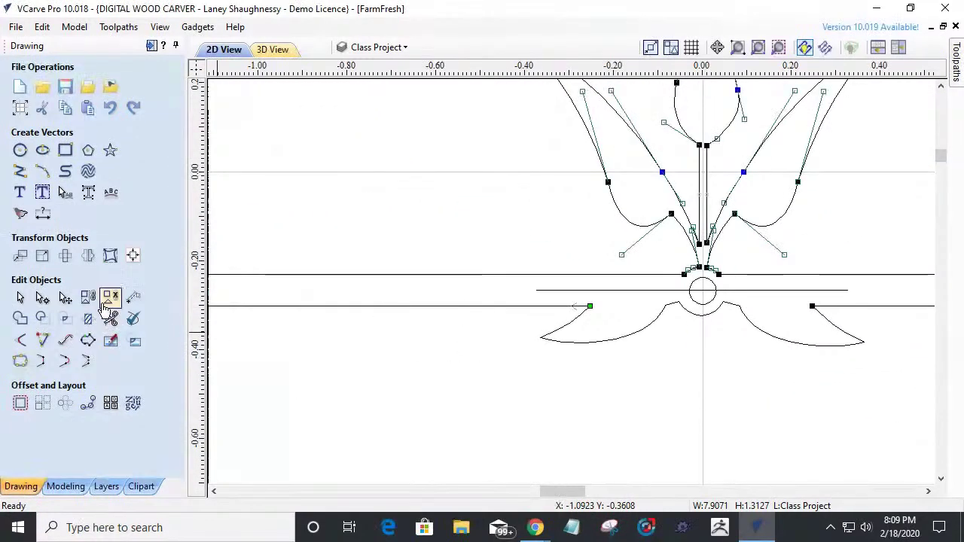
left_click(593, 345)
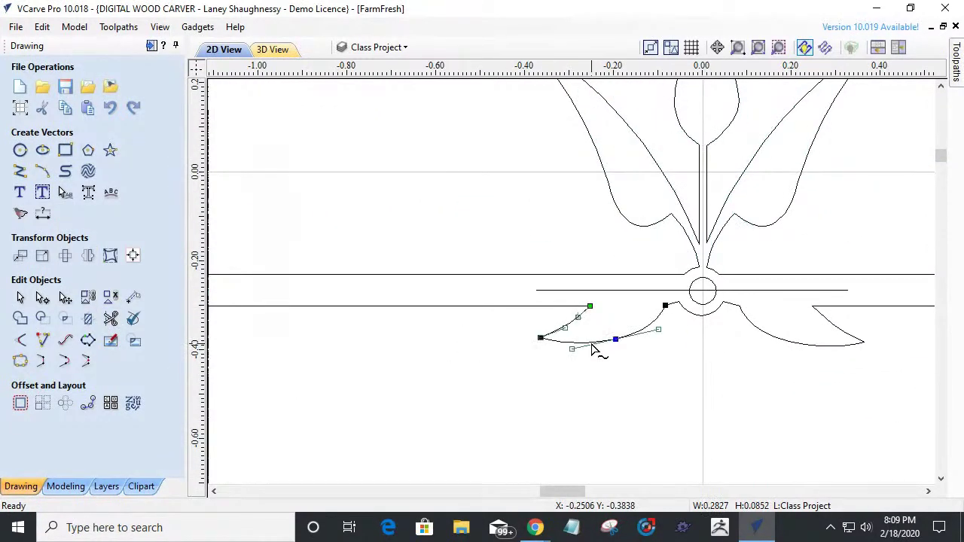
left_click(20, 299)
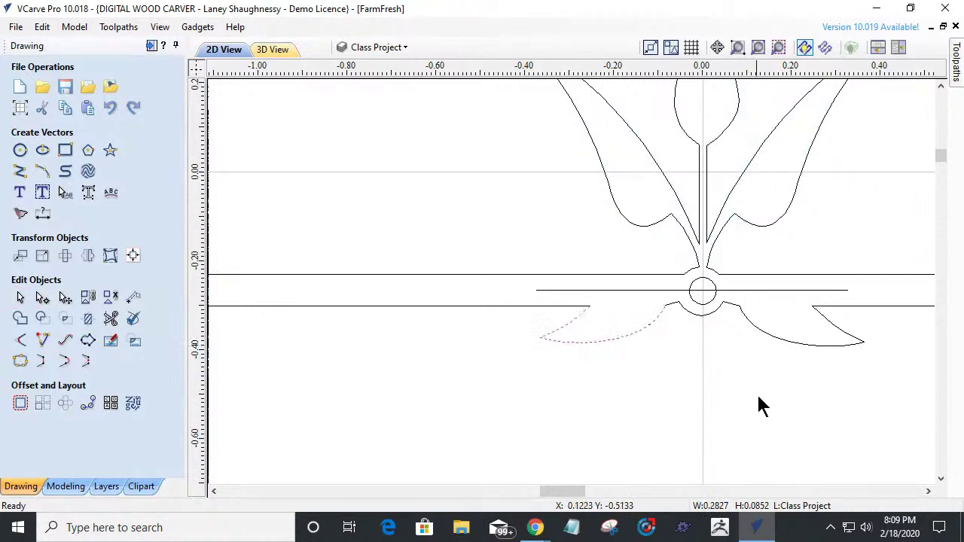
left_click(783, 347, "shift")
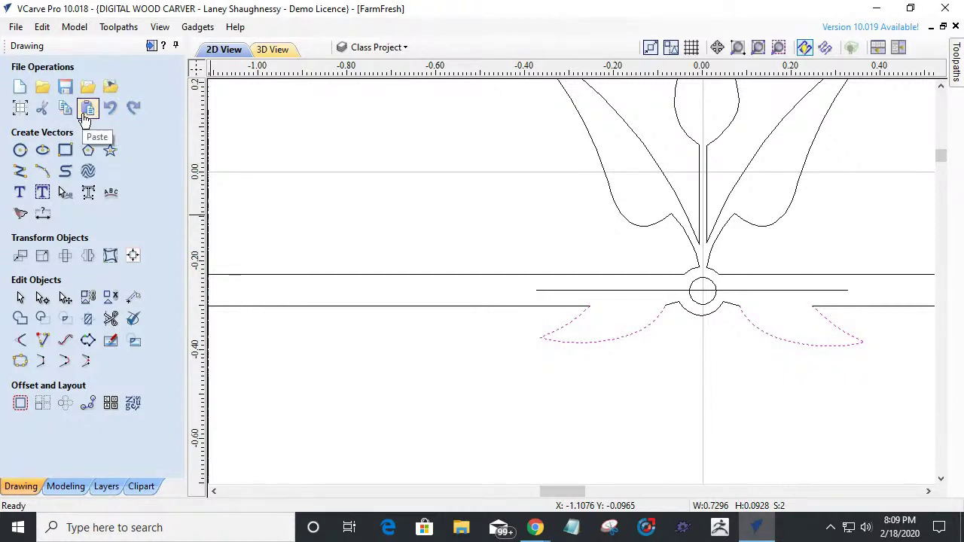
right_click(439, 233)
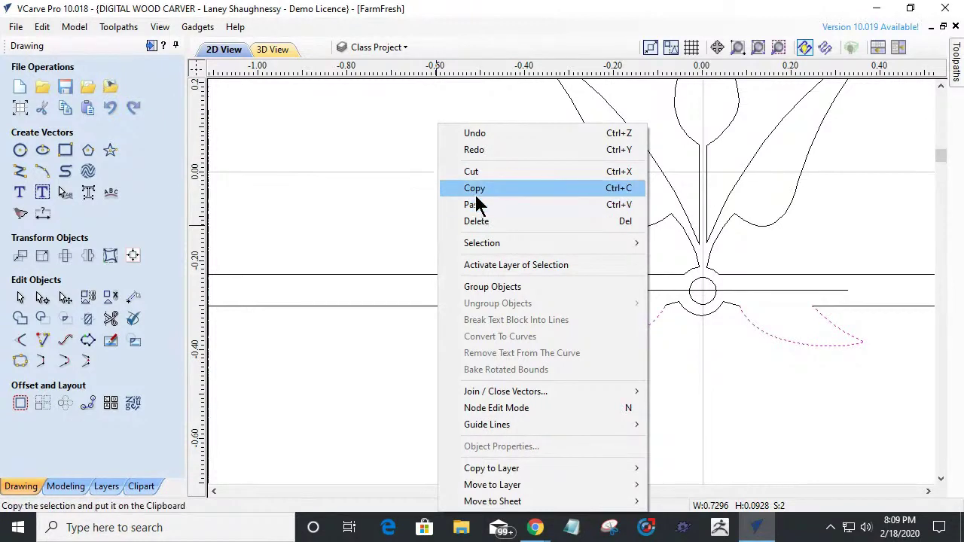
left_click(667, 380)
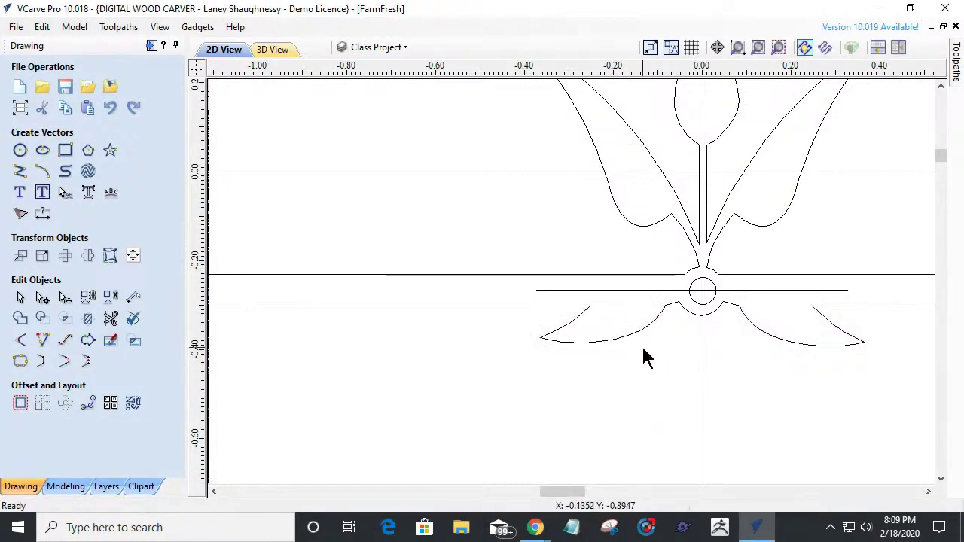
Mirror a copy of both lower leaves about the horizontal center line, selecting the line last as the axis.
left_click(631, 340)
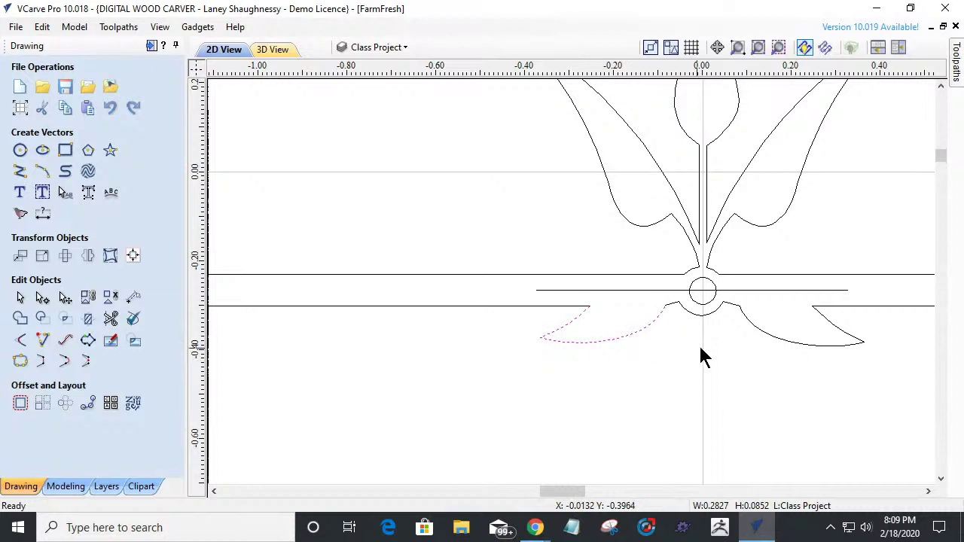
left_click(770, 337, "shift")
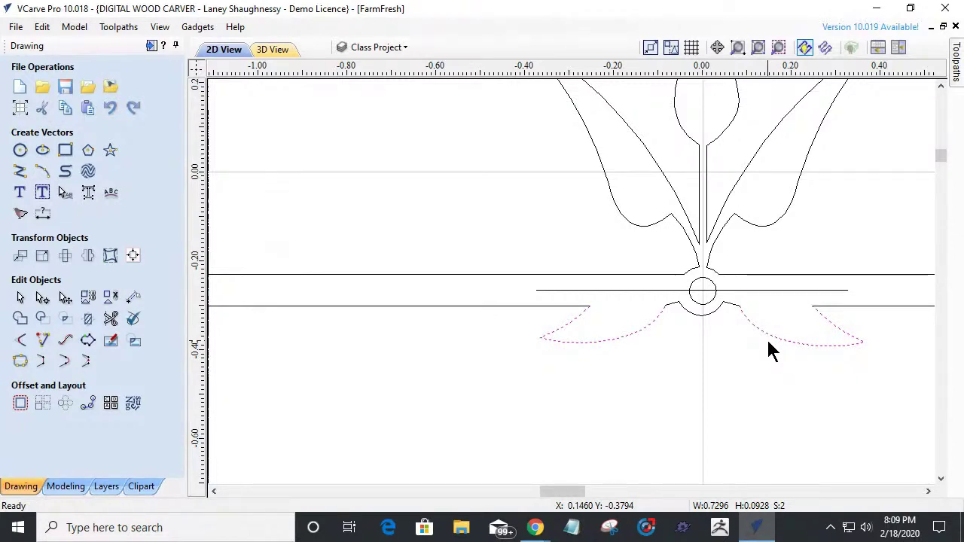
left_click(664, 291, "shift")
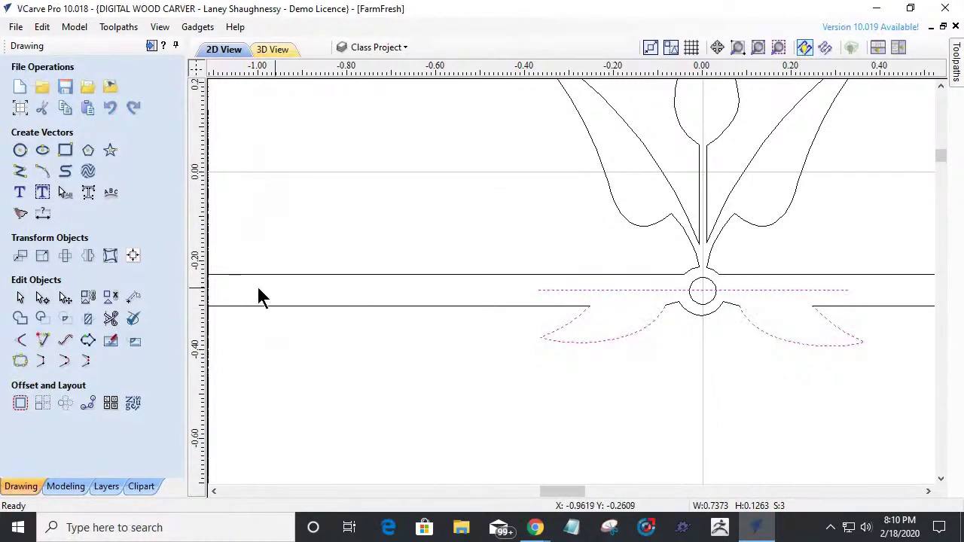
left_click(88, 256)
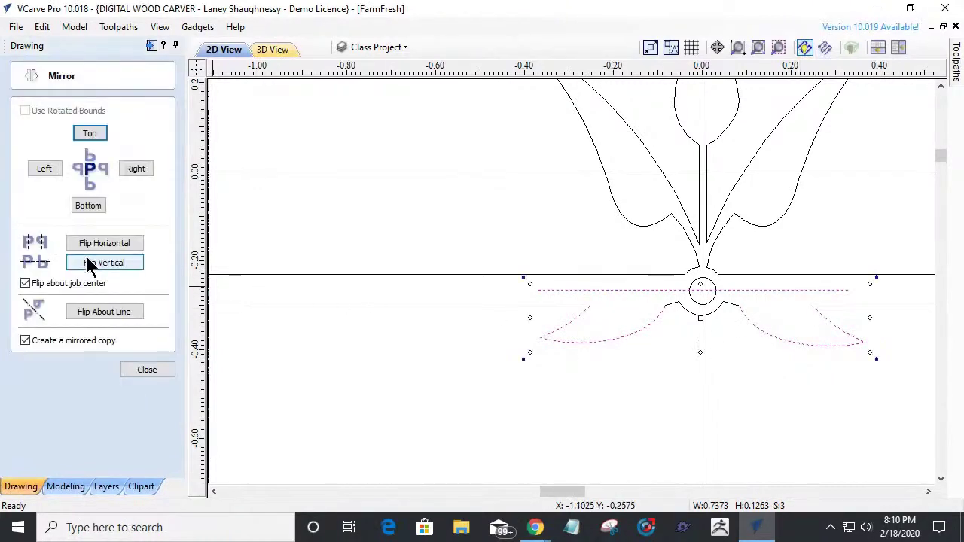
left_click(136, 319)
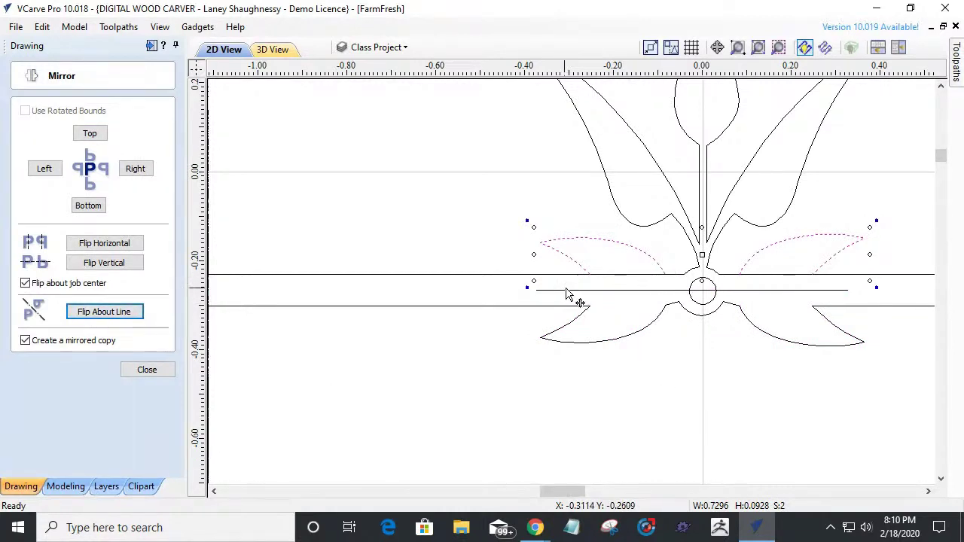
scroll(646, 282, "up", 5)
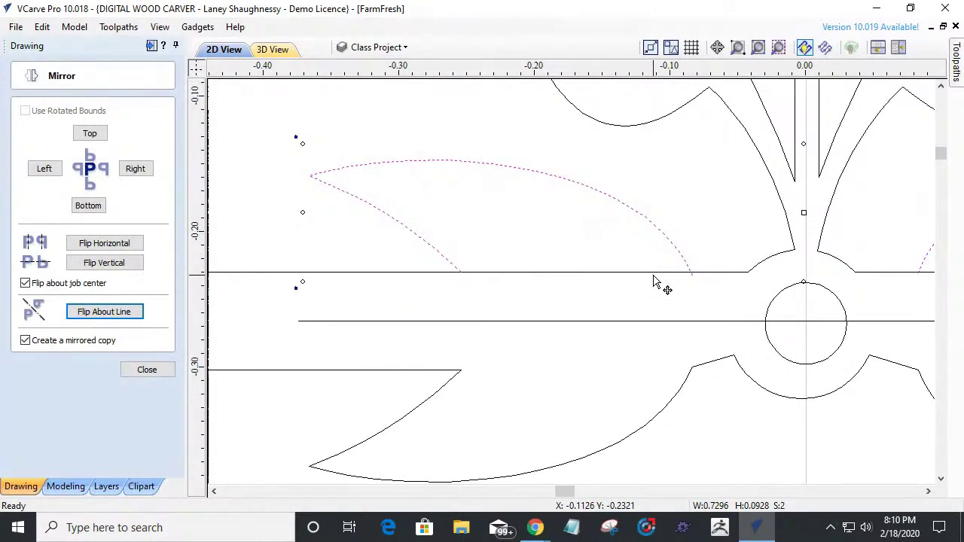
scroll(654, 282, "down", 8)
scroll(653, 282, "up", 2)
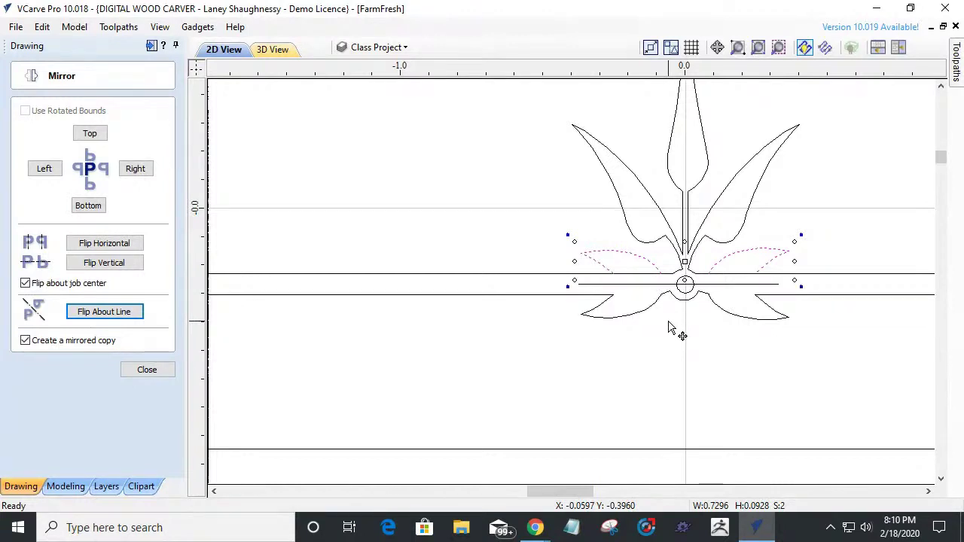
left_click(154, 370)
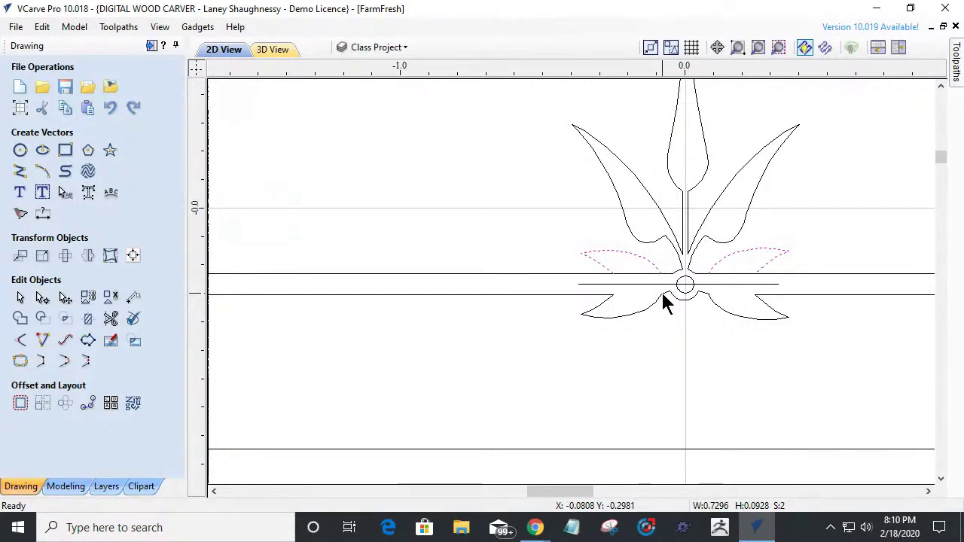
Try flipping both lower leaves about the horizontal center line with Create a mirrored copy turned off, and undo the flip.
left_click(88, 255)
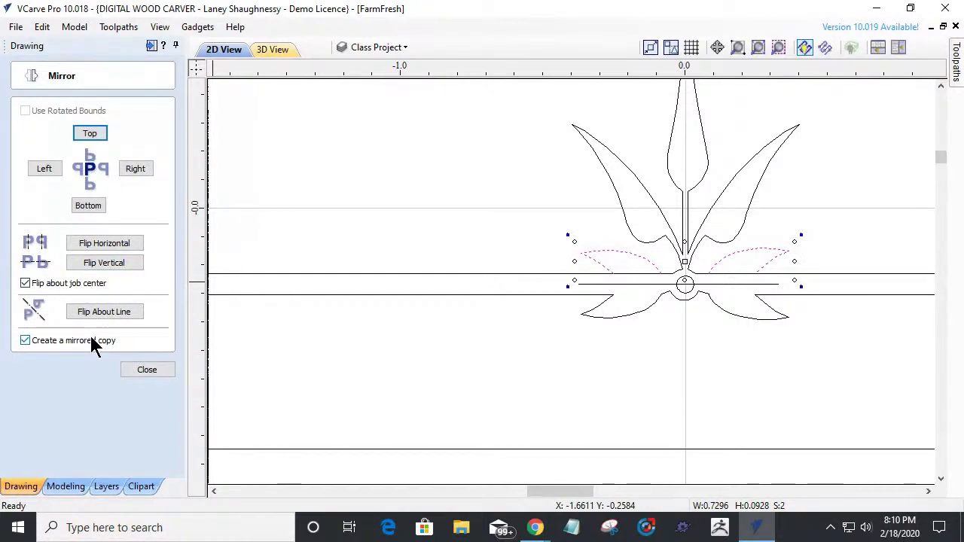
left_click(25, 340)
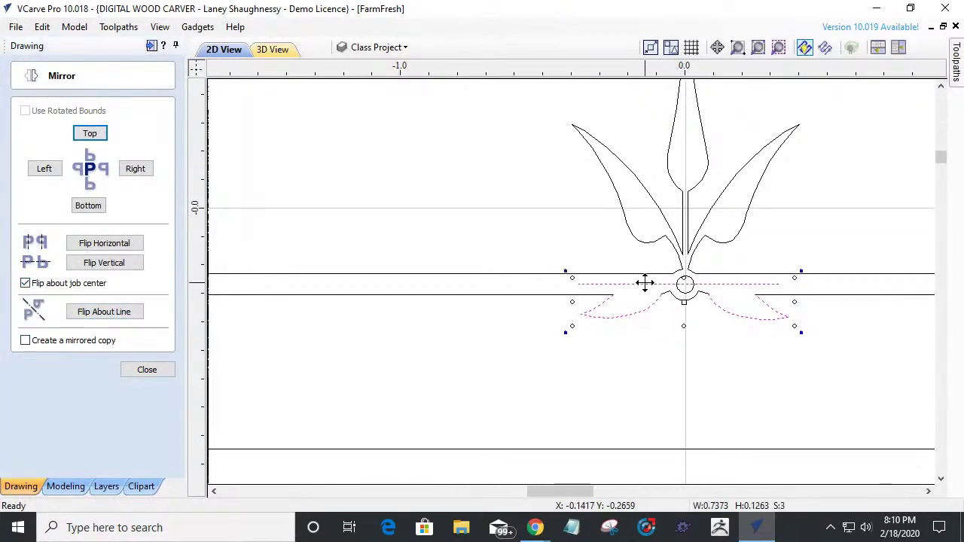
left_click(125, 314)
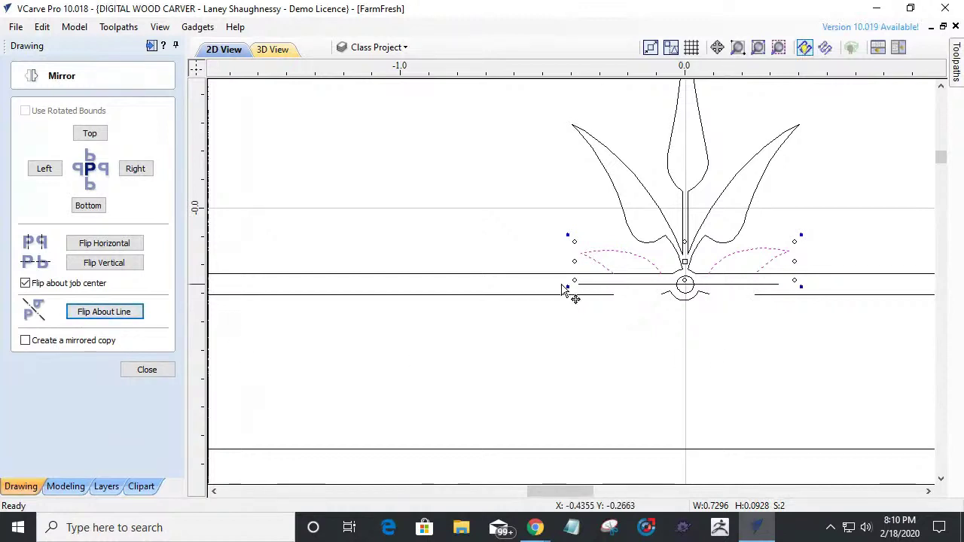
scroll(637, 318, "up", 2)
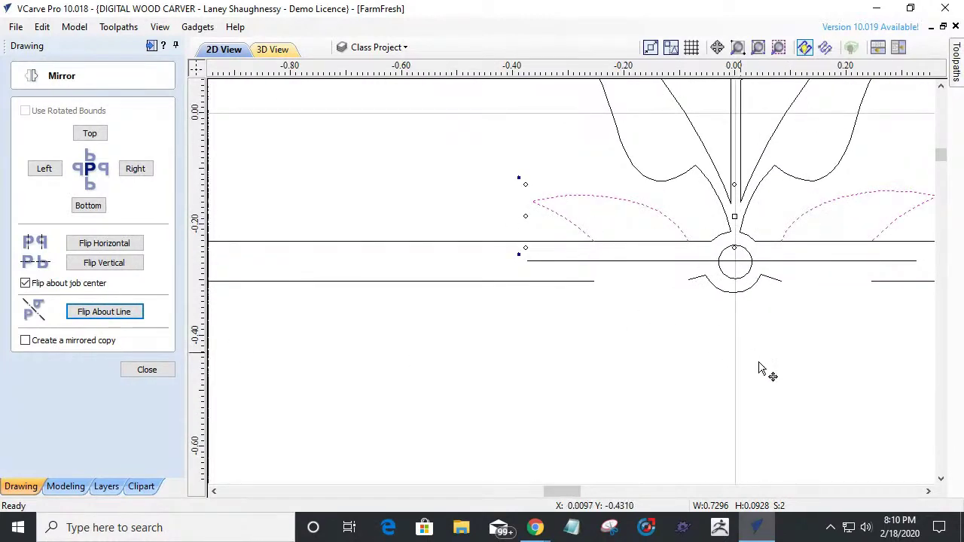
scroll(800, 392, "up", 1)
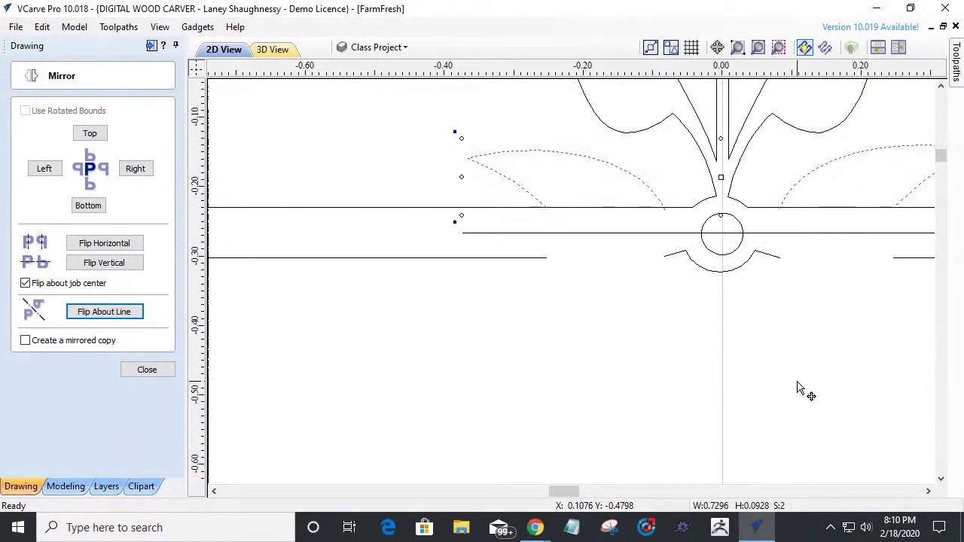
left_click(738, 297)
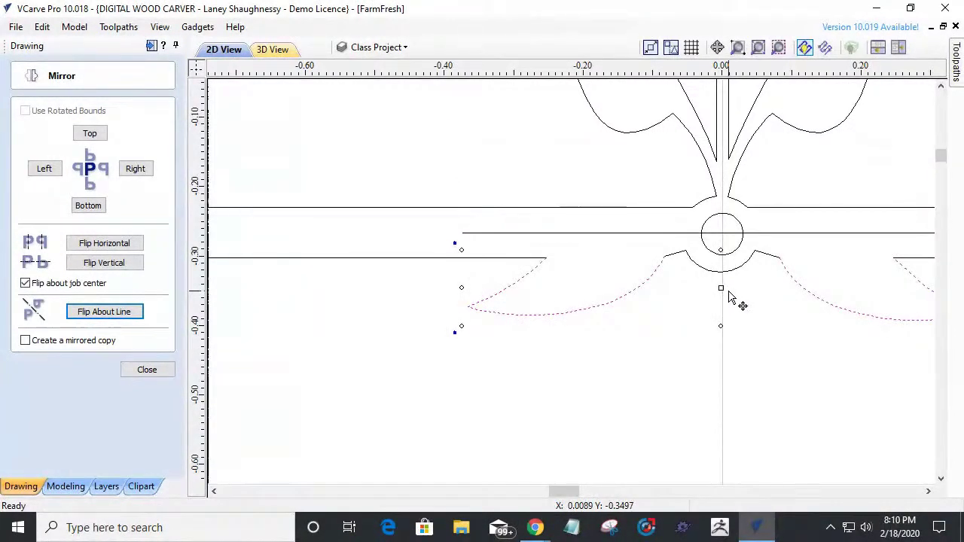
left_click(147, 369)
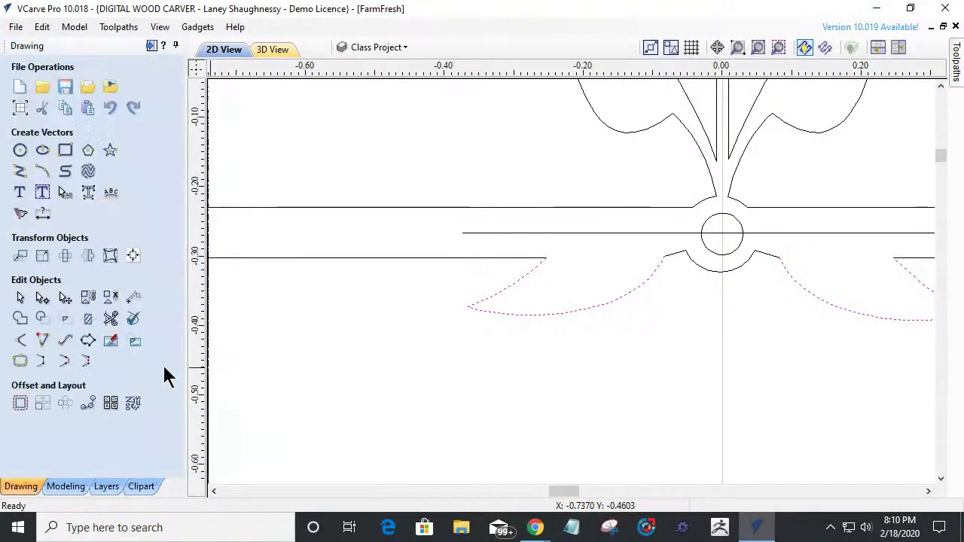
Mirror both lower leaves above the bar about the horizontal center line, keeping the original leaves below it.
left_click(587, 308)
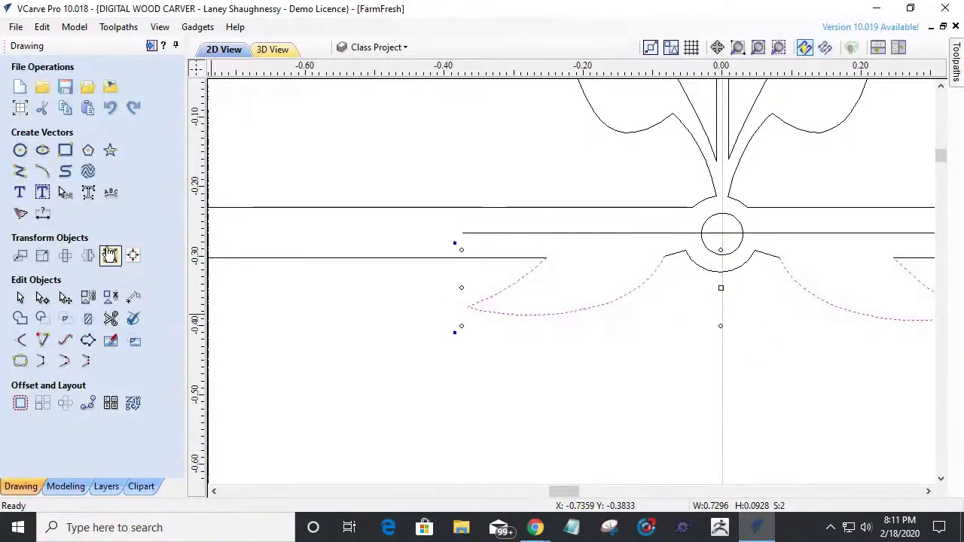
left_click(88, 257)
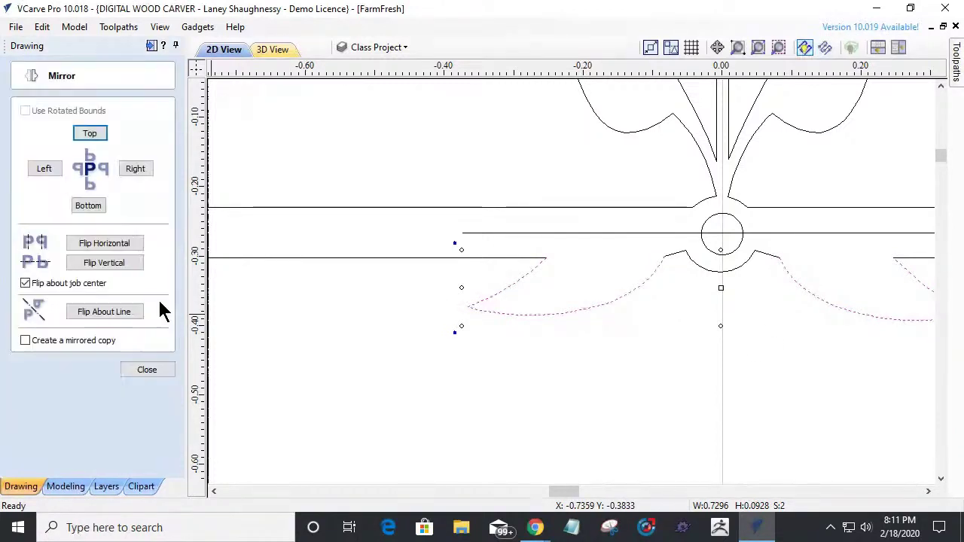
left_click(615, 234, "shift")
left_click(90, 314)
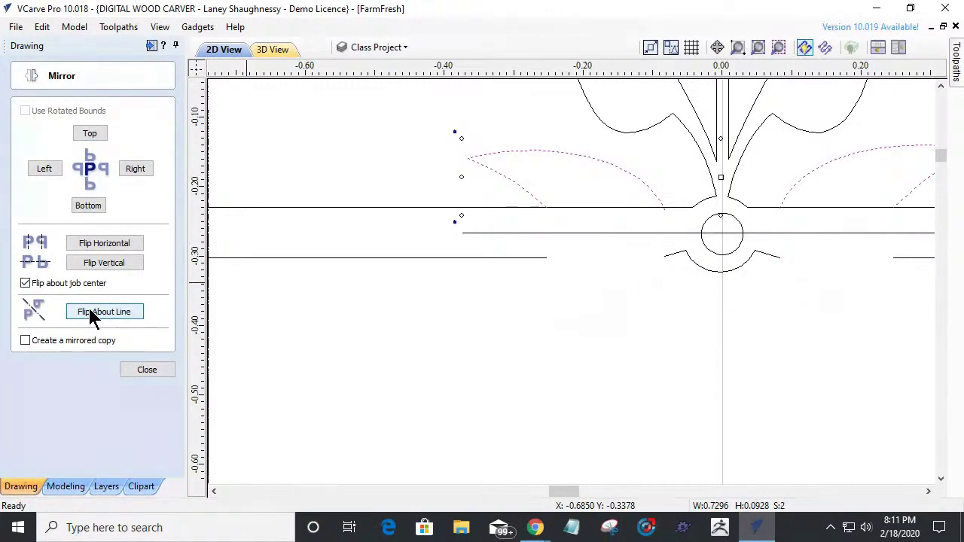
left_click(616, 307)
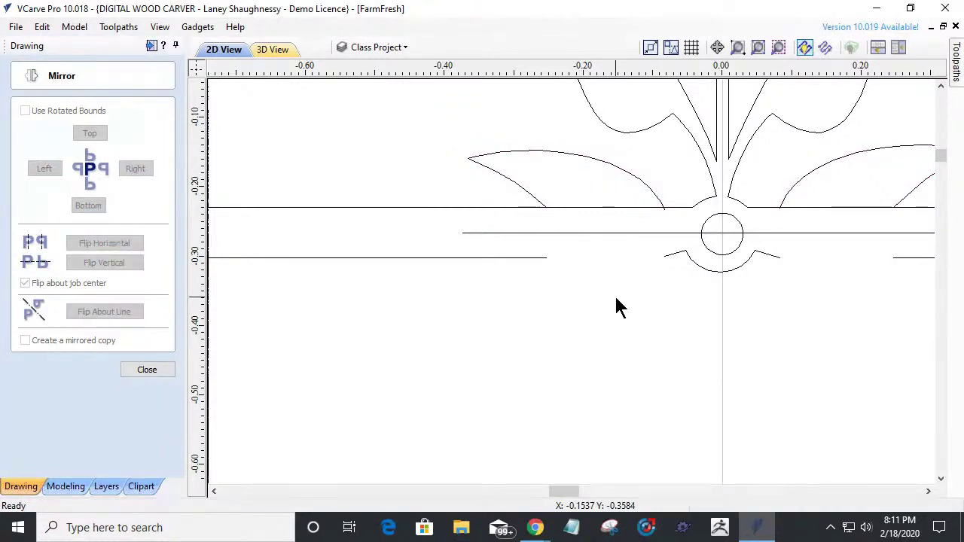
key("ctrl+z")
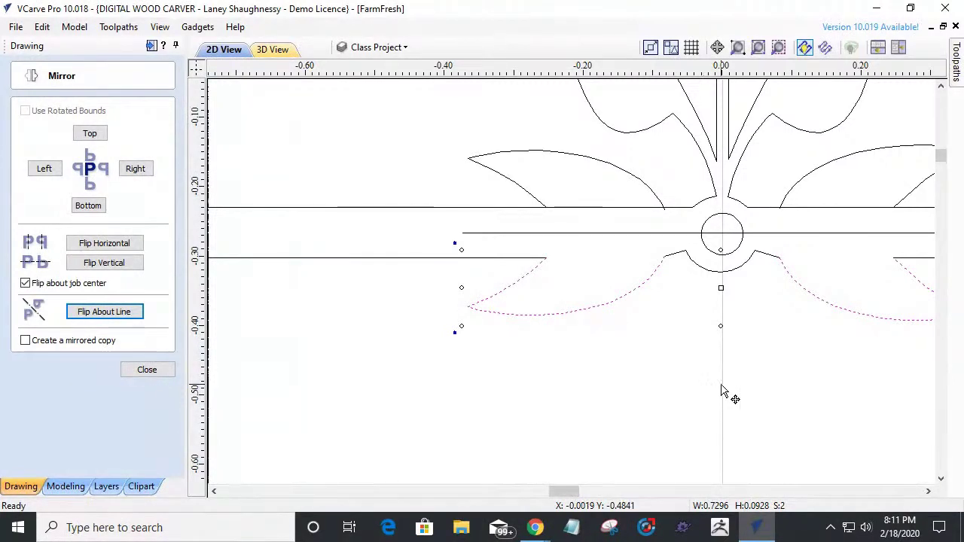
Delete the horizontal center line running through the bar and close the Mirror tool.
scroll(725, 392, "down", 4)
scroll(775, 325, "up", 3)
left_click(756, 334)
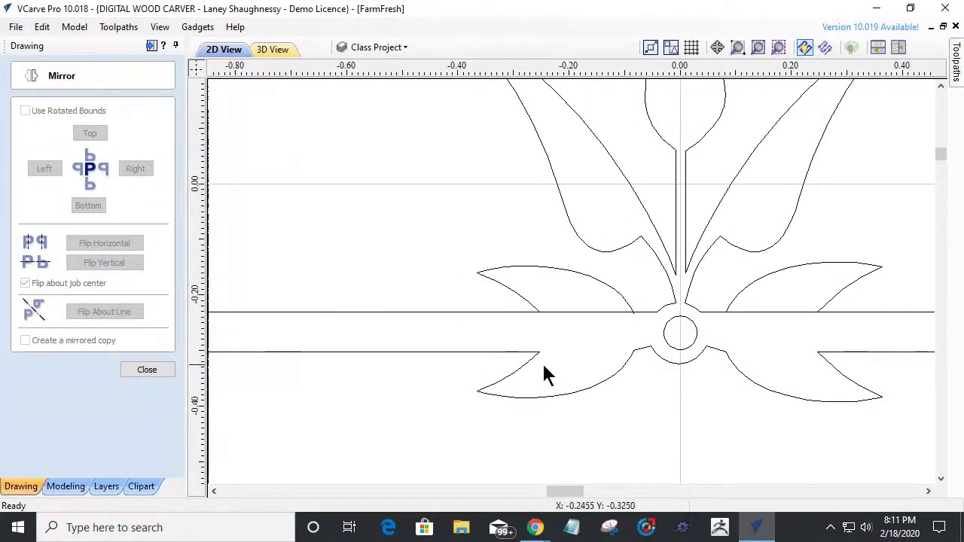
left_click(146, 370)
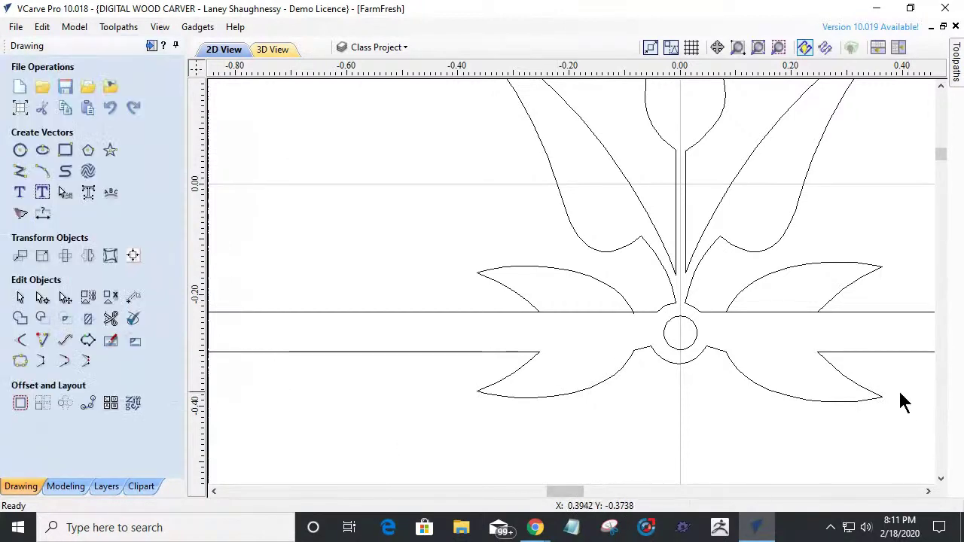
Join the main outline, both lower leaves and the bottom arc piece into one vector with a 0.001 inch tolerance.
left_click(854, 353)
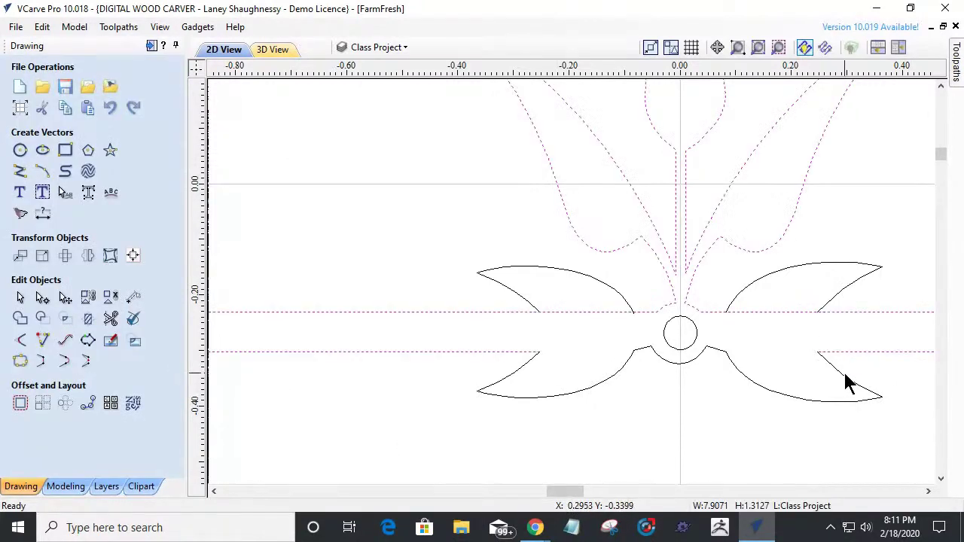
left_click(844, 377, "shift")
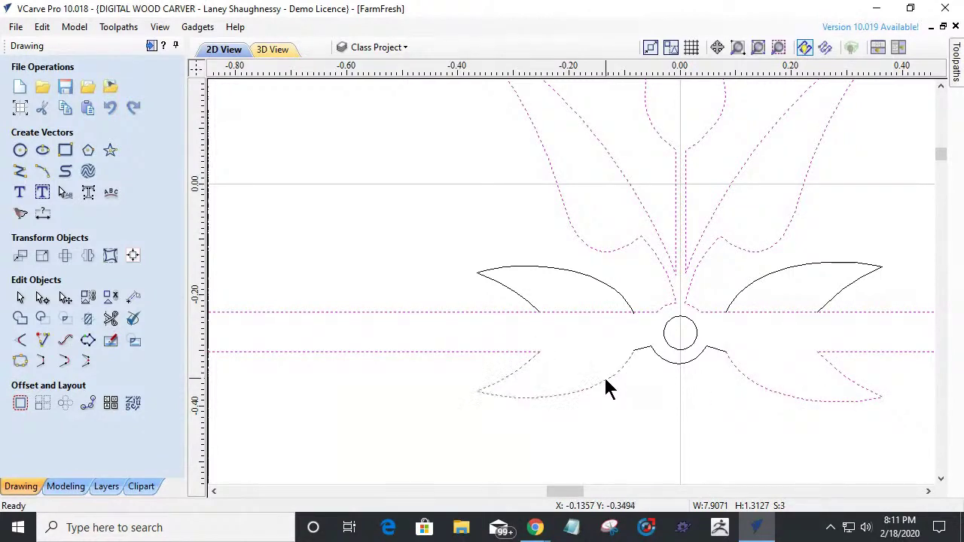
left_click(679, 363, "shift")
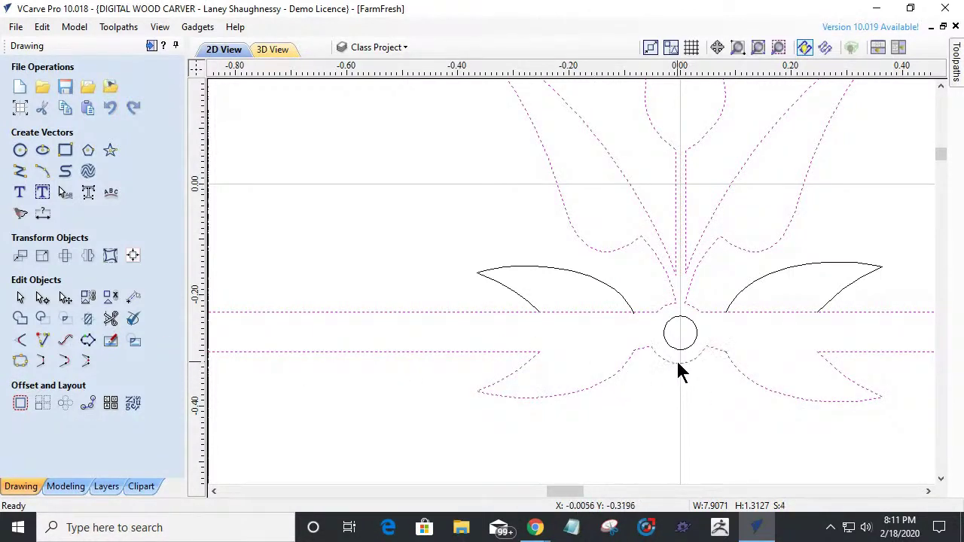
left_click(30, 360)
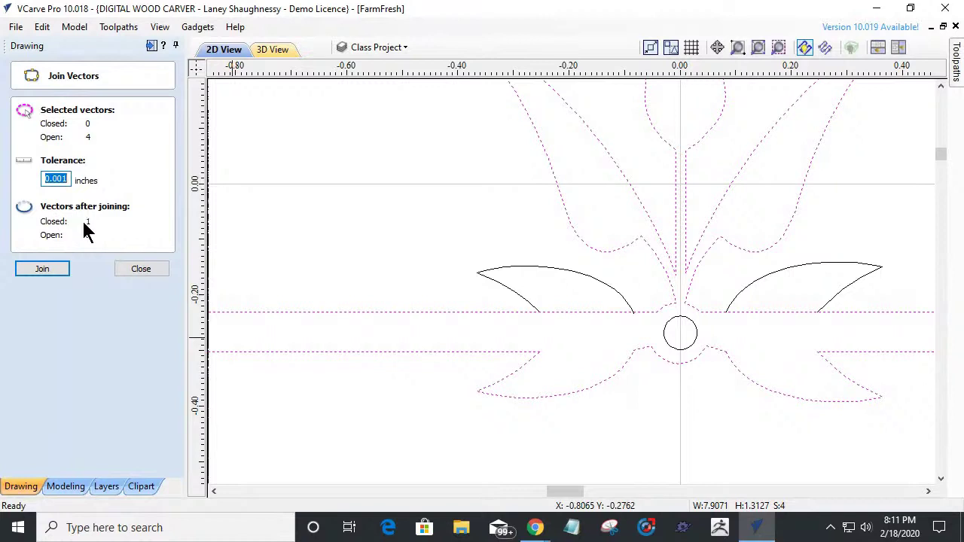
left_click(42, 268)
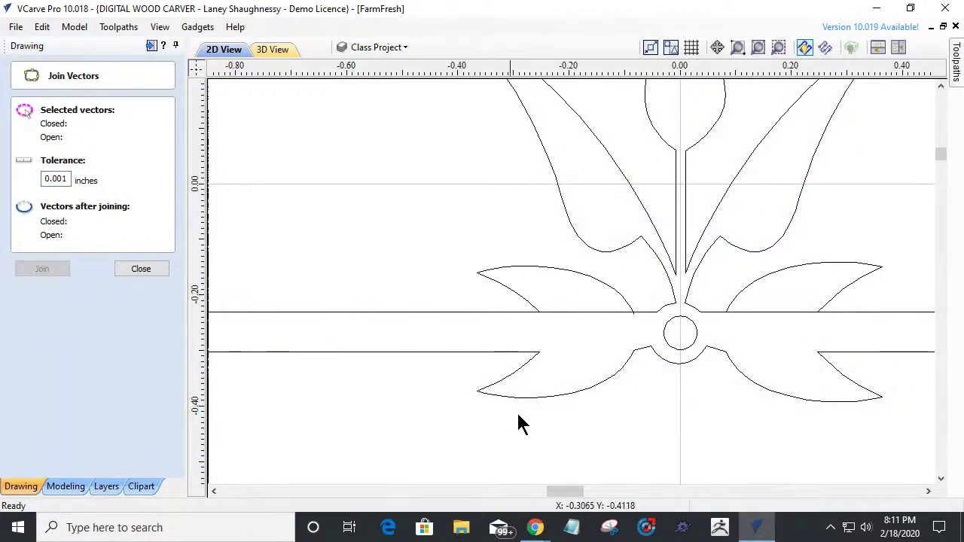
Nudge the upper-left leaf about 0.03 inches toward the center of the ornament.
scroll(622, 311, "up", 2)
scroll(622, 310, "down", 2)
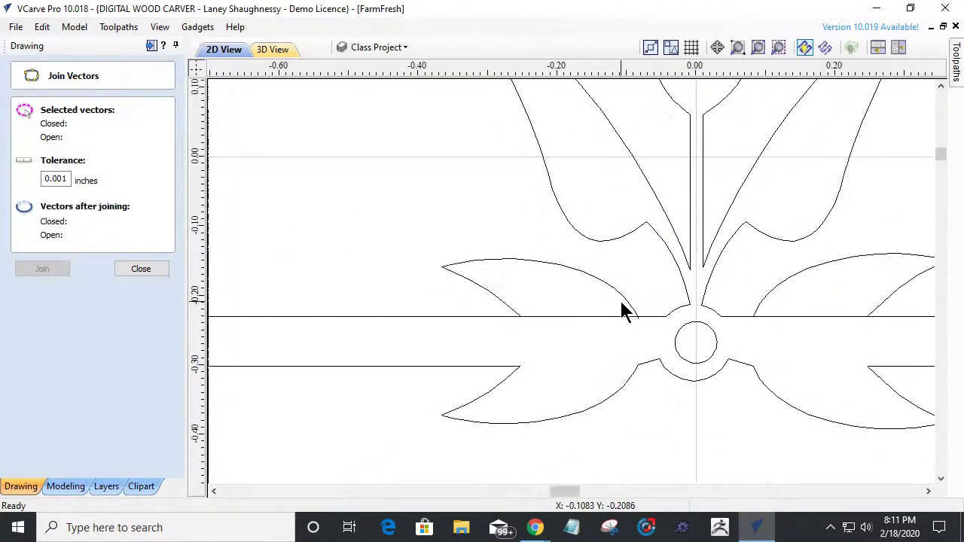
left_click(629, 306)
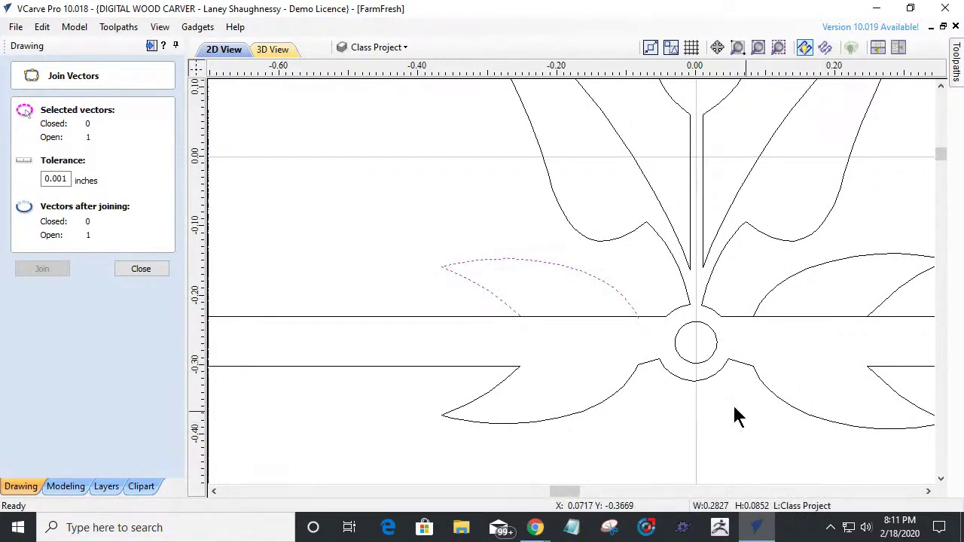
scroll(519, 388, "down", 2)
scroll(514, 378, "up", 1)
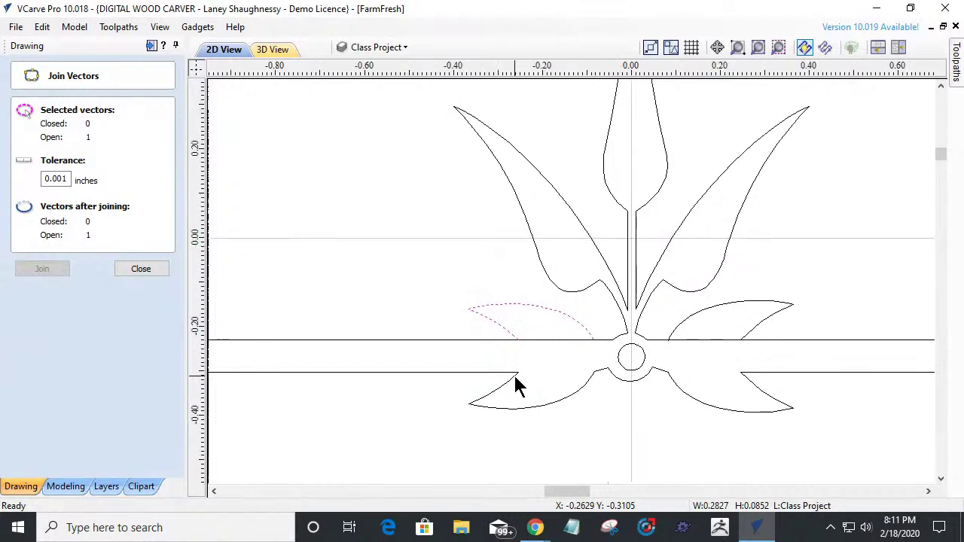
left_click(587, 330)
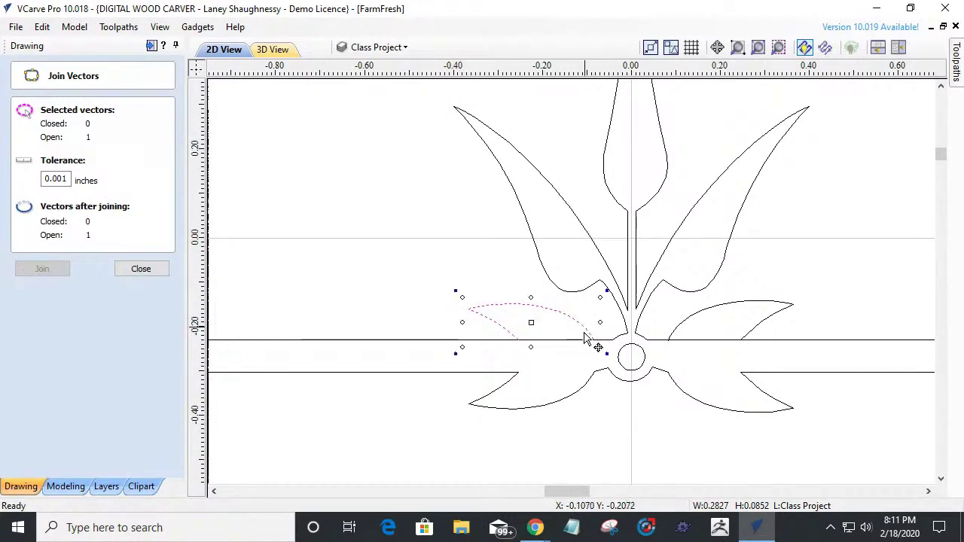
scroll(593, 435, "up", 1)
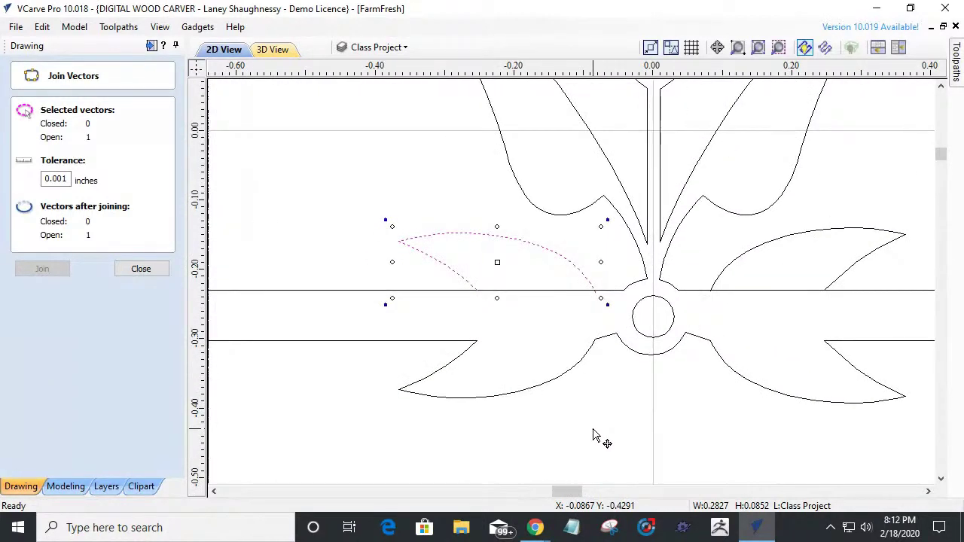
key("Right")
key("Right")
key("Right")
key("Right")
key("Right")
key("Right")
key("Right")
Nudge the upper-right leaf about 0.03 inches toward the center of the ornament.
left_click(781, 242)
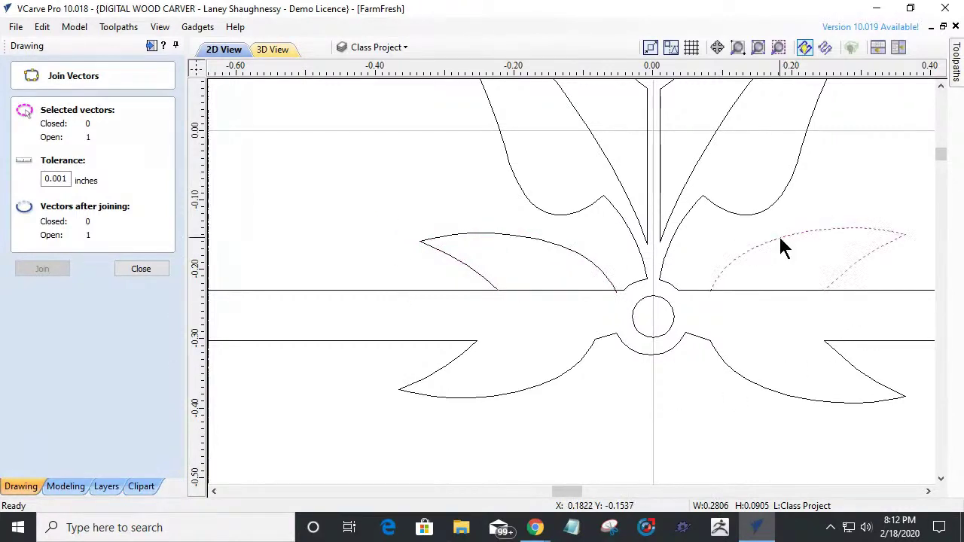
key("Left")
key("Left")
key("Left")
key("Left")
key("Left")
key("Left")
key("Left")
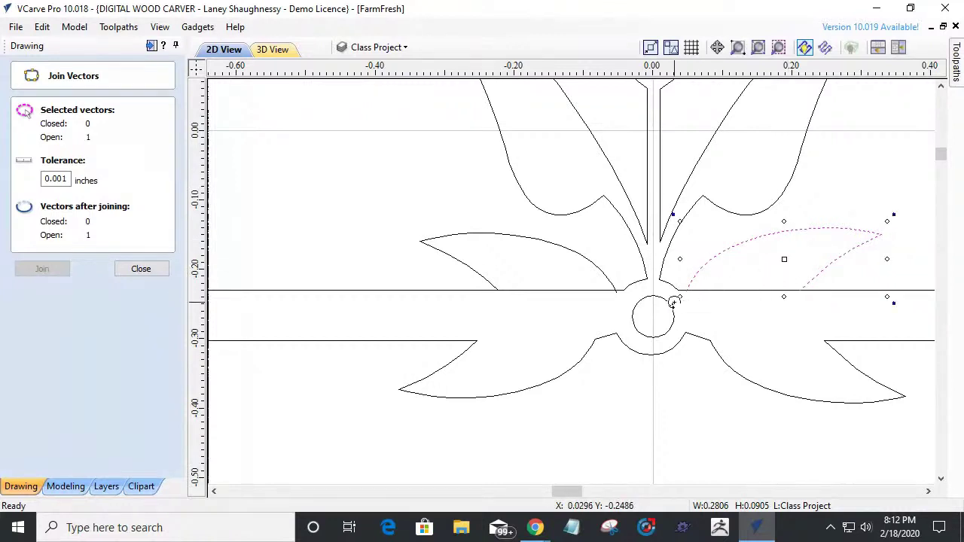
Rotate the upper-right leaf so its tip rises, and nudge it down until both ends overlap the bar.
left_click_drag(673, 302, 701, 313)
key("Down")
key("Down")
key("Down")
Rotate the upper-left leaf so its tip rises and its ends cross the bar, and shrink it to about 0.20 by 0.11 inches.
left_click(569, 252)
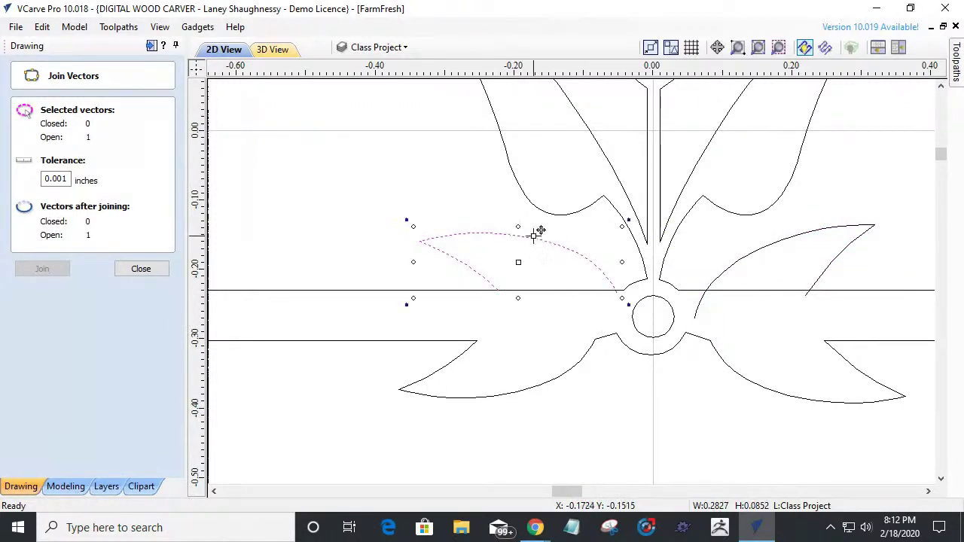
left_click(405, 222)
left_click(437, 241)
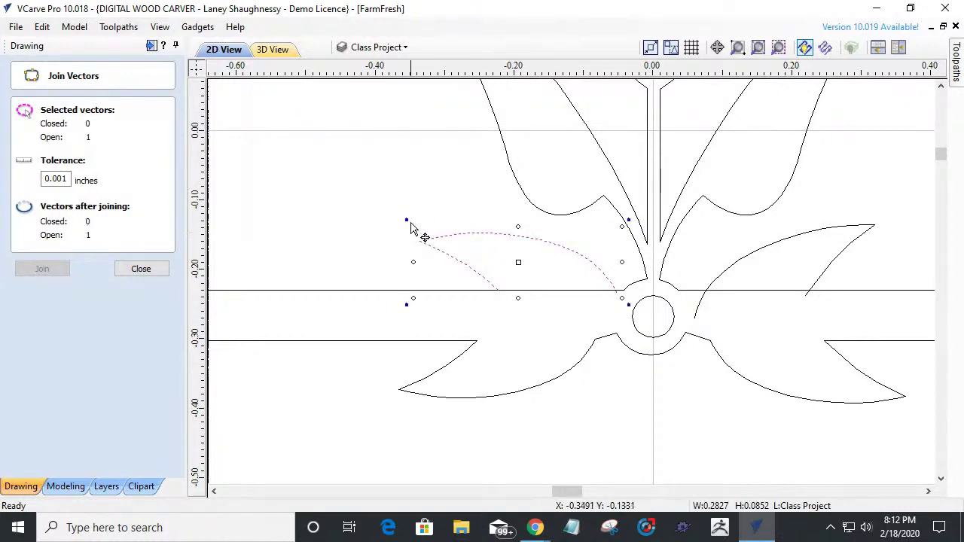
left_click_drag(407, 220, 431, 217)
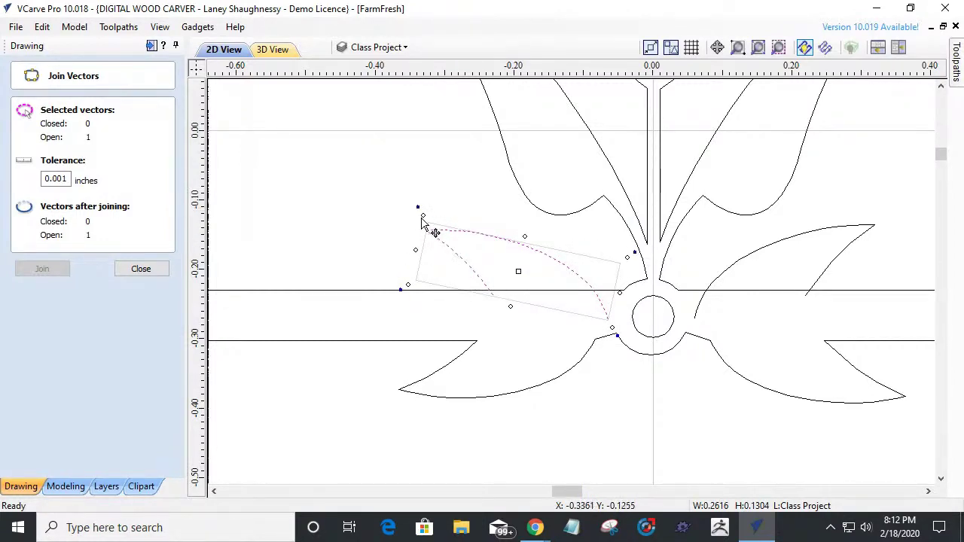
left_click_drag(420, 206, 445, 235)
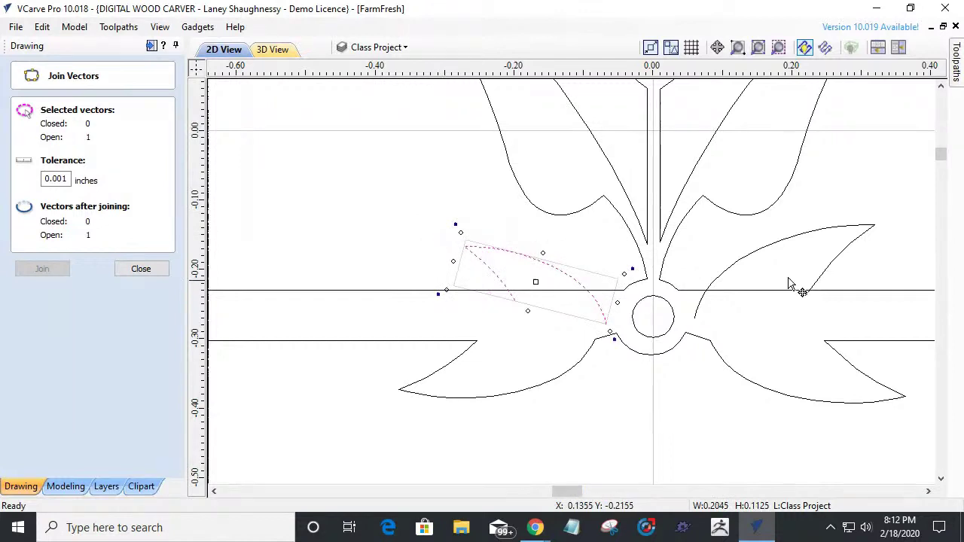
Shrink the upper-right leaf to about 0.20 by 0.11 inches and close the Join Vectors tool.
left_click(850, 244)
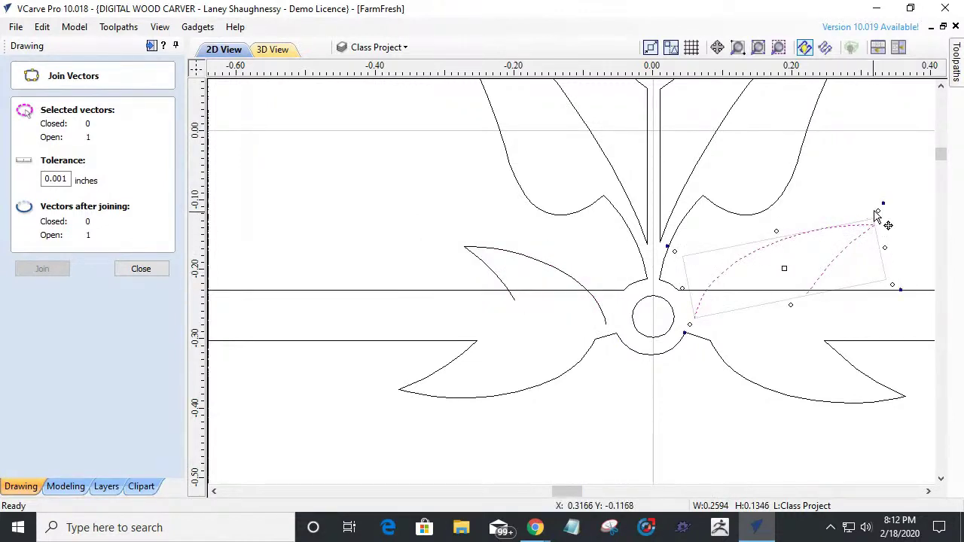
left_click_drag(870, 213, 845, 240)
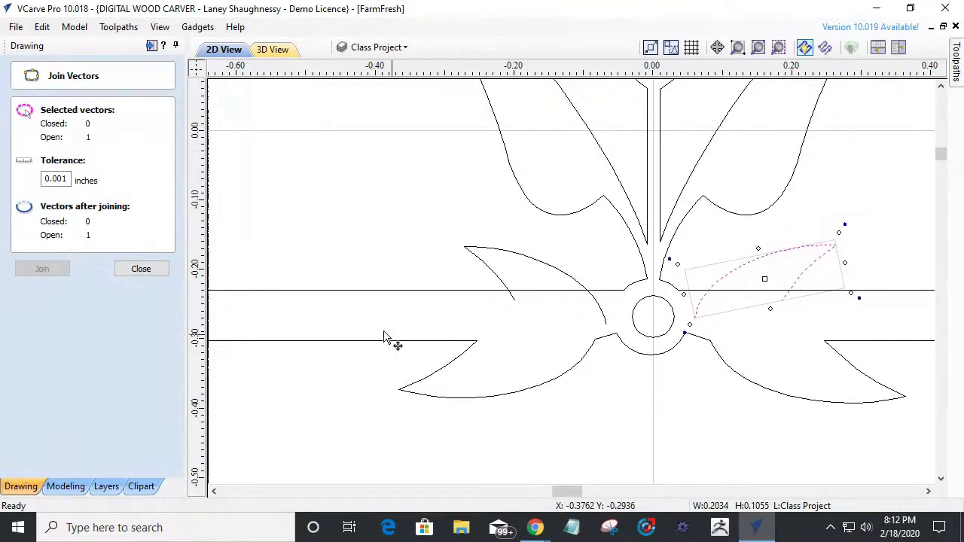
left_click(156, 269)
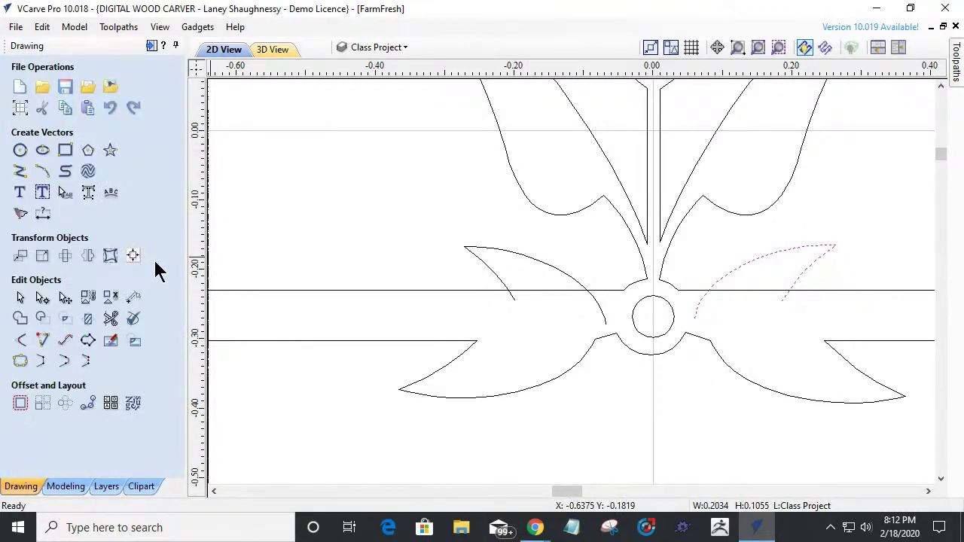
Trim the bar's upper line inside both upper leaves and the leaf ends protruding into the bar with Interactive Vector Trim.
left_click(111, 321)
left_click(536, 290)
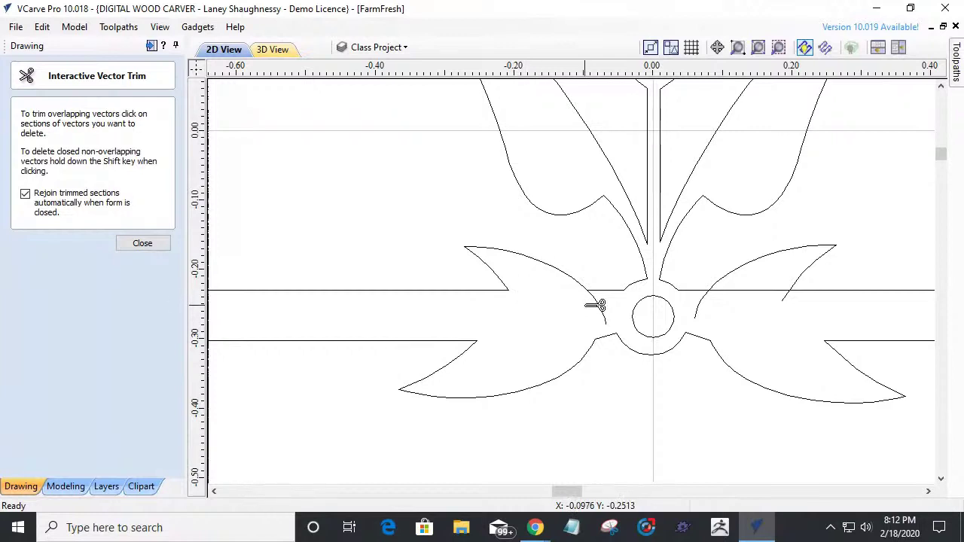
left_click(700, 305)
left_click(753, 290)
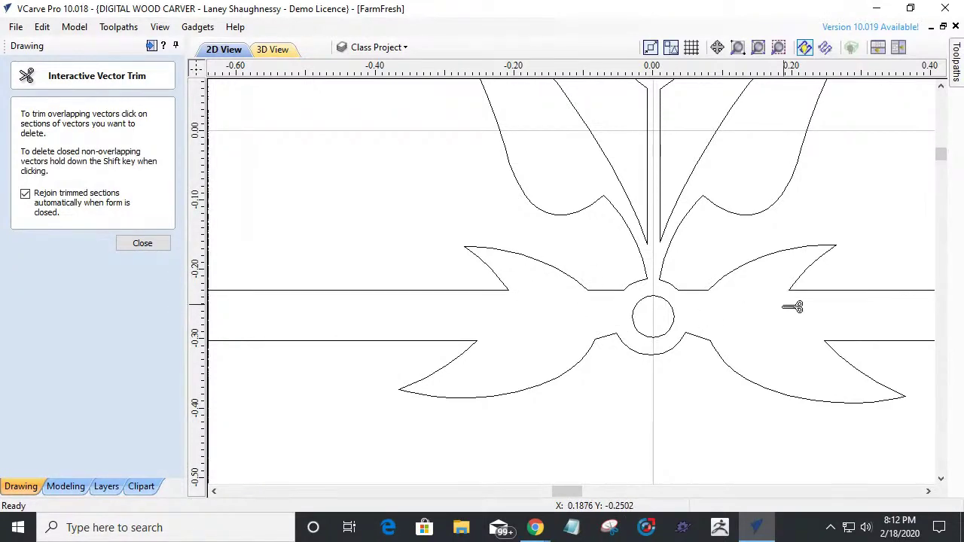
left_click(159, 246)
Examine the reshaped leaf ornament up close and within the whole sign layout.
scroll(682, 389, "down", 5)
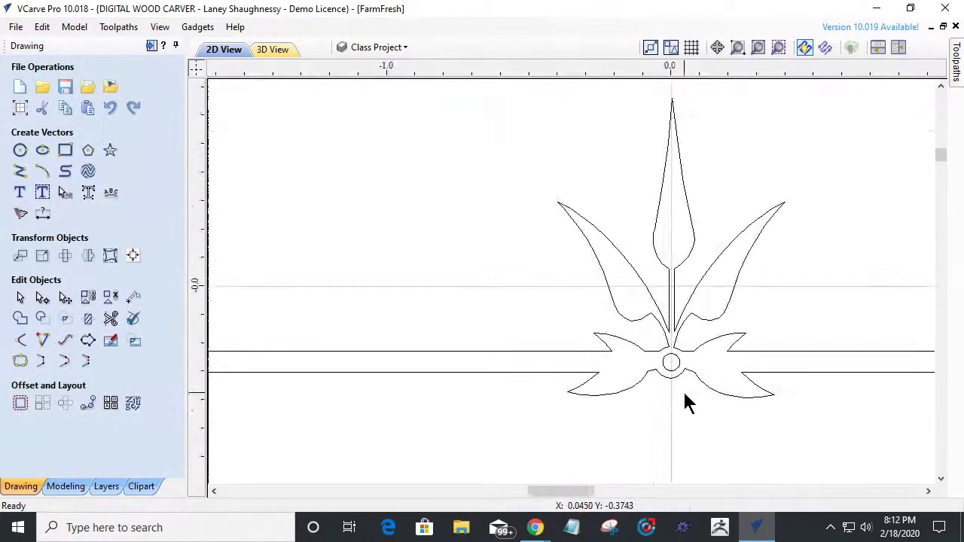
scroll(672, 399, "down", 2)
scroll(671, 402, "up", 8)
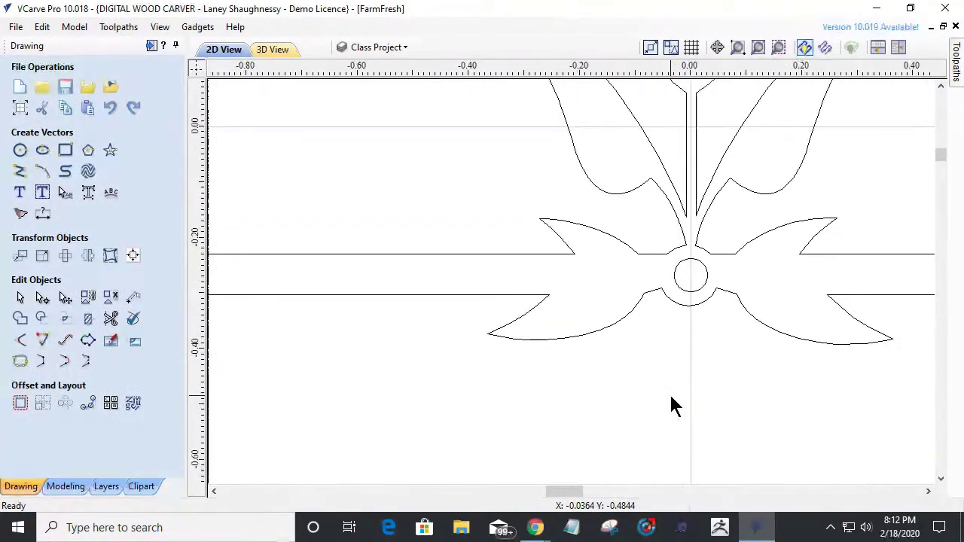
scroll(673, 404, "down", 8)
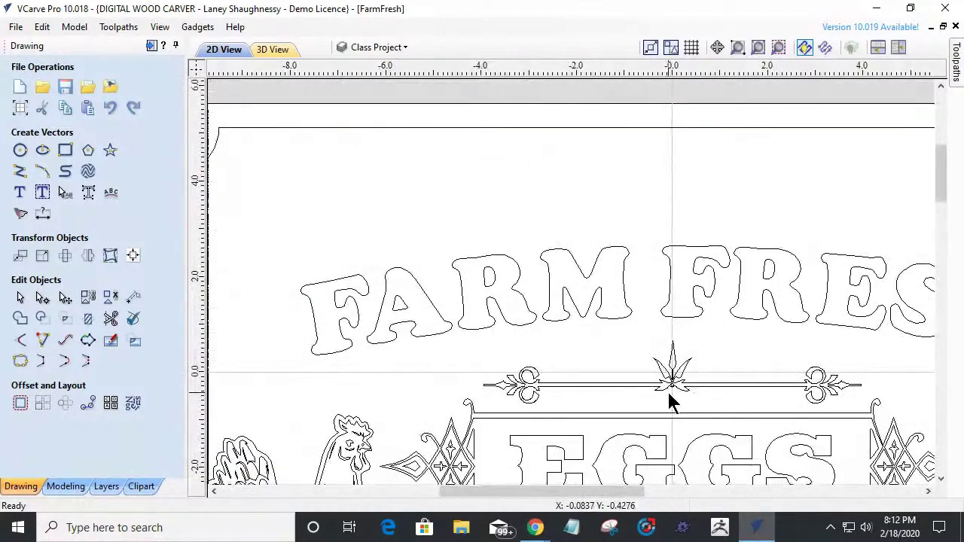
scroll(689, 420, "up", 6)
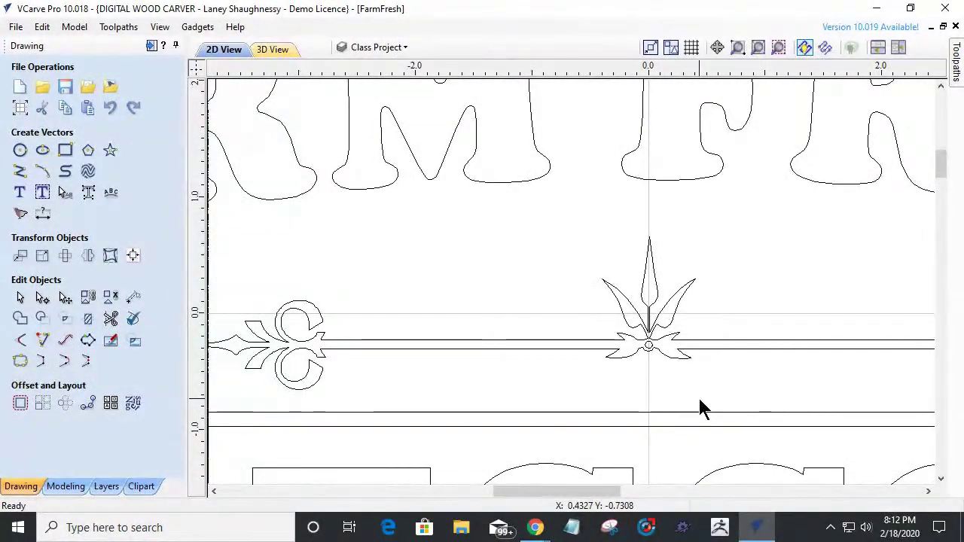
scroll(652, 352, "up", 5)
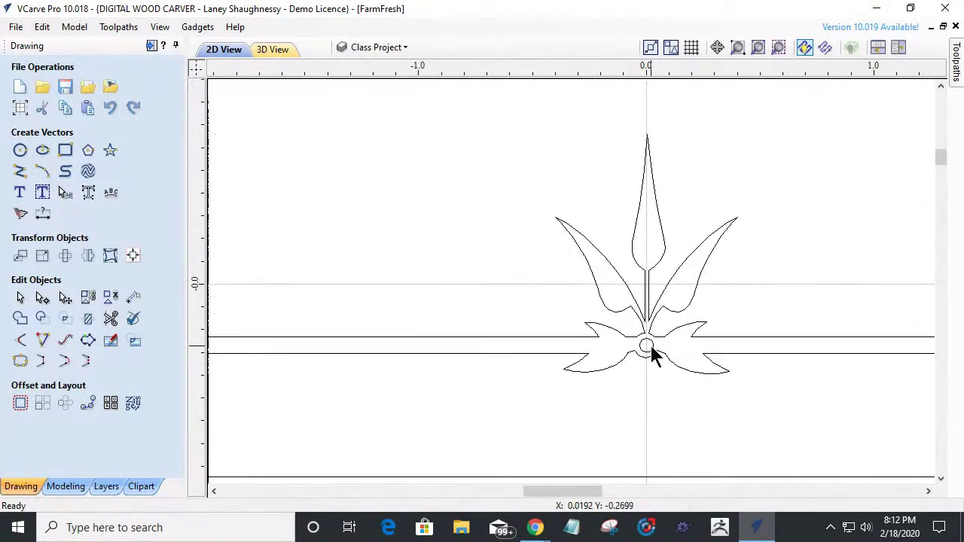
scroll(652, 355, "down", 3)
scroll(652, 355, "down", 8)
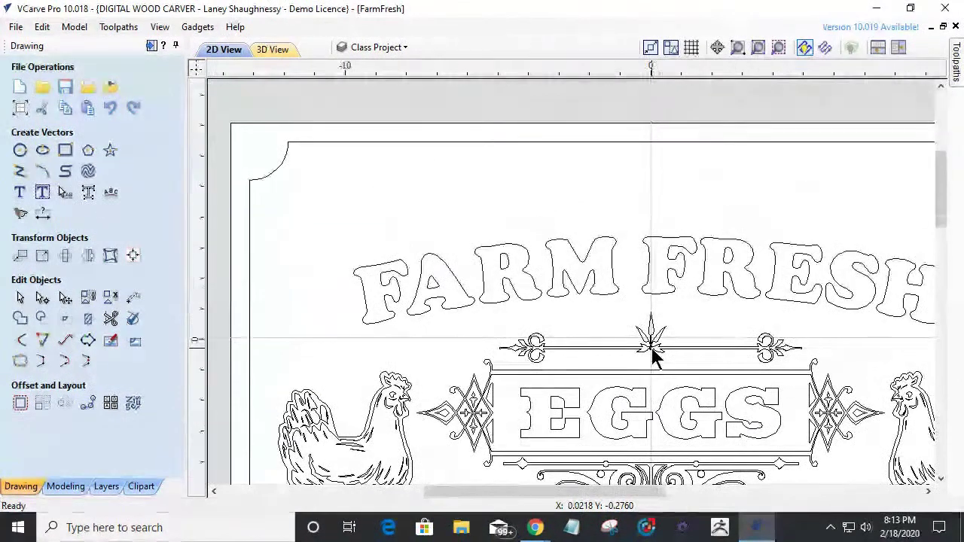
scroll(708, 429, "down", 3)
scroll(714, 467, "up", 3)
scroll(714, 475, "down", 2)
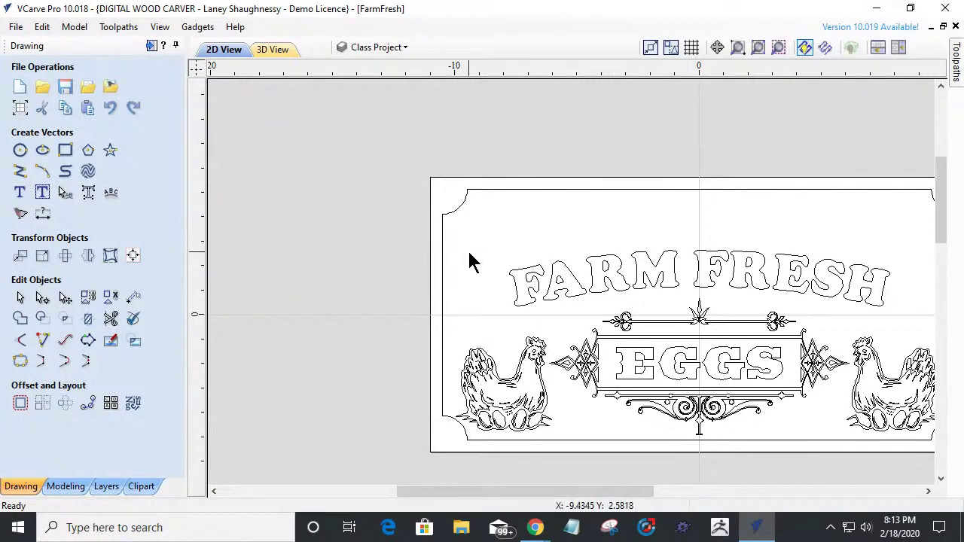
Show the imported 3-Side-Ornaments layer and rotate its sunburst ornament beside the sign 90 degrees clockwise so it stands upright.
scroll(465, 256, "down", 4)
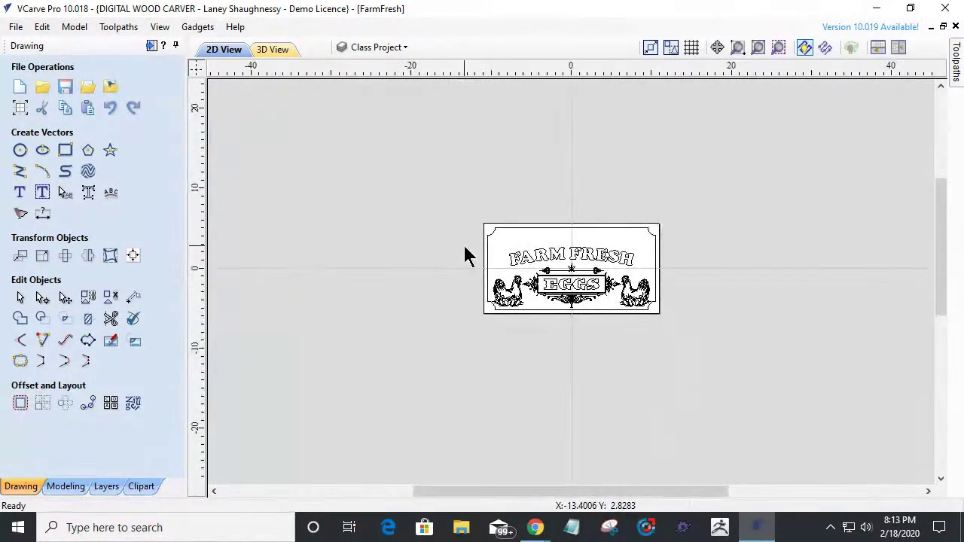
left_click(363, 48)
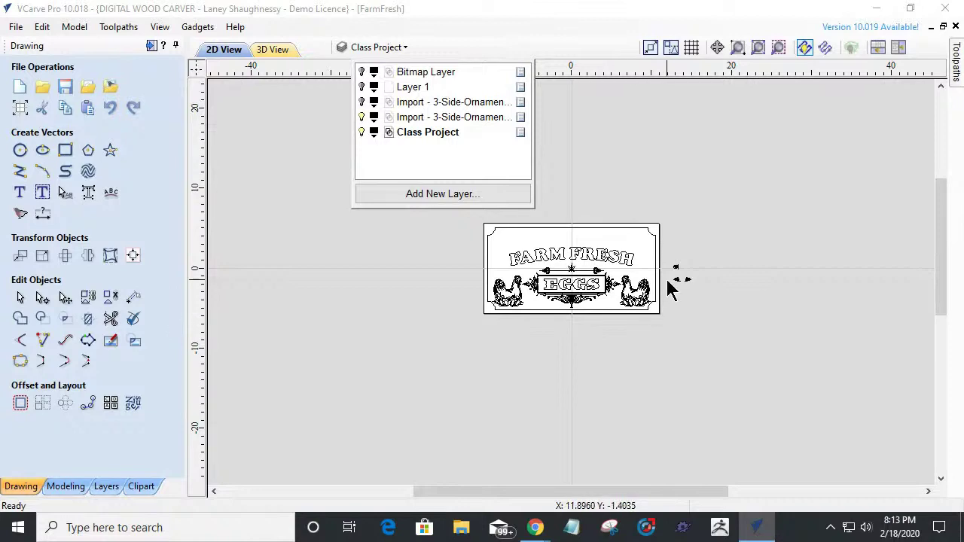
scroll(670, 279, "up", 5)
left_click(643, 274)
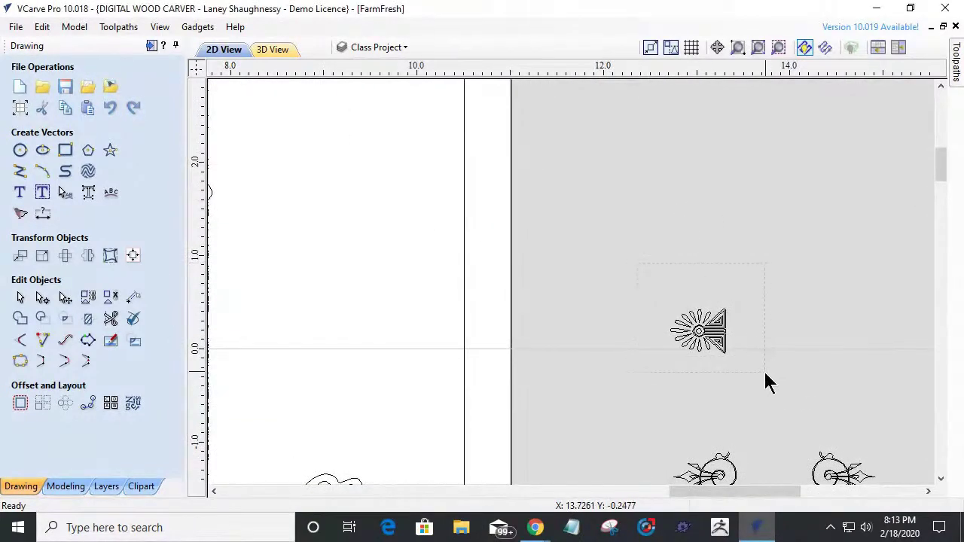
left_click_drag(764, 372, 764, 374)
scroll(708, 339, "up", 6)
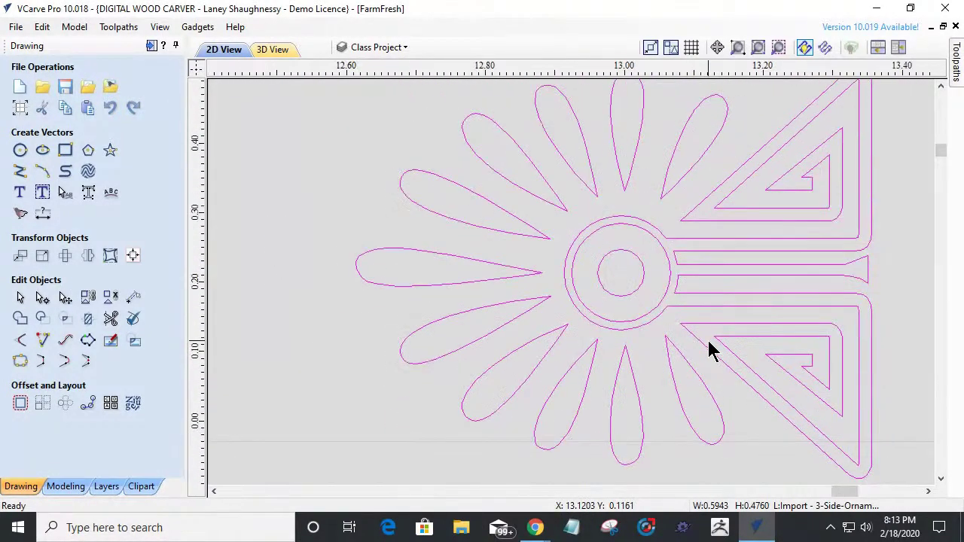
scroll(711, 350, "down", 4)
key("ctrl+r")
key("ctrl+r")
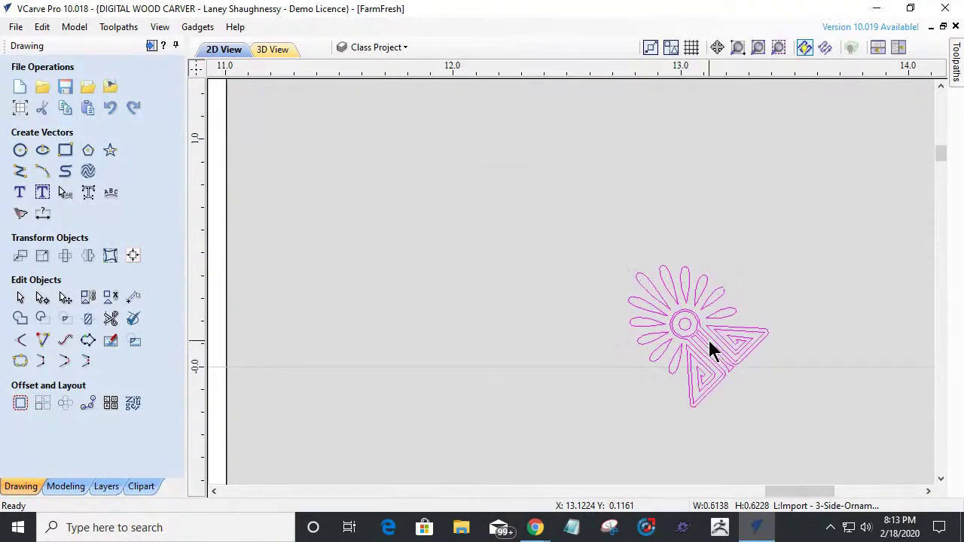
scroll(693, 275, "up", 5)
Move the upright sunburst ornament onto the sign's vertical centre line, above the FARM FRESH lettering.
scroll(650, 286, "down", 6)
scroll(654, 300, "down", 8)
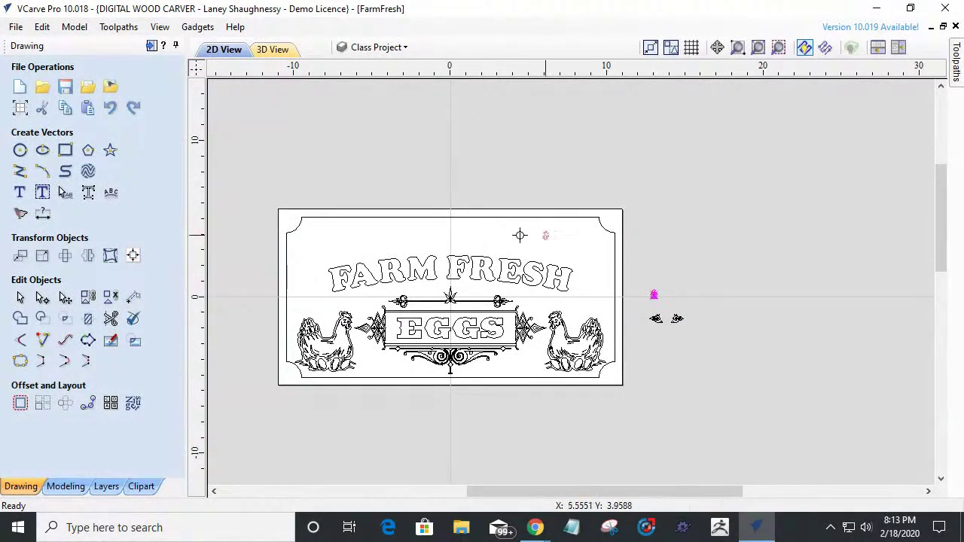
scroll(749, 332, "up", 5)
scroll(355, 299, "down", 3)
scroll(356, 299, "down", 4)
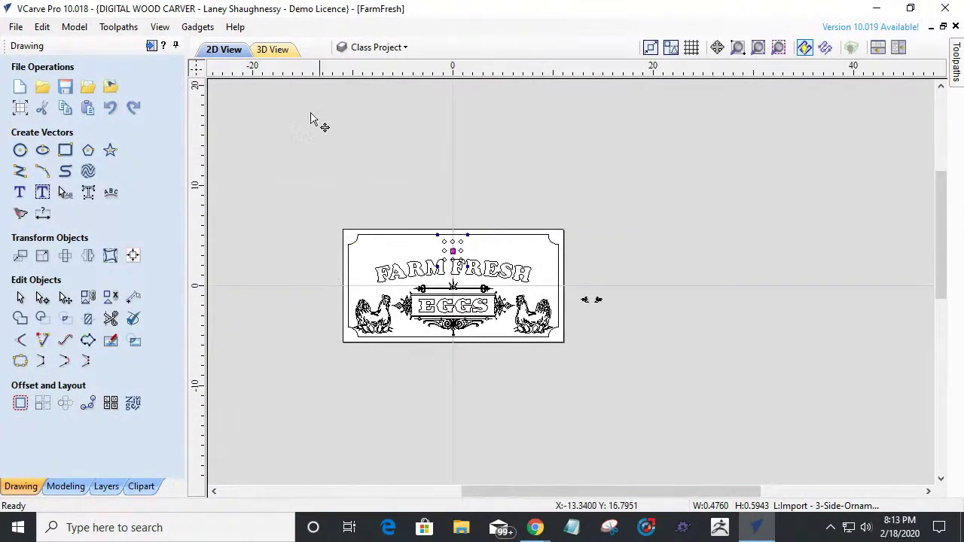
Move the sunburst ornament to the Class Project layer and hide the imported 3-Side-Ornaments layer.
left_click(357, 48)
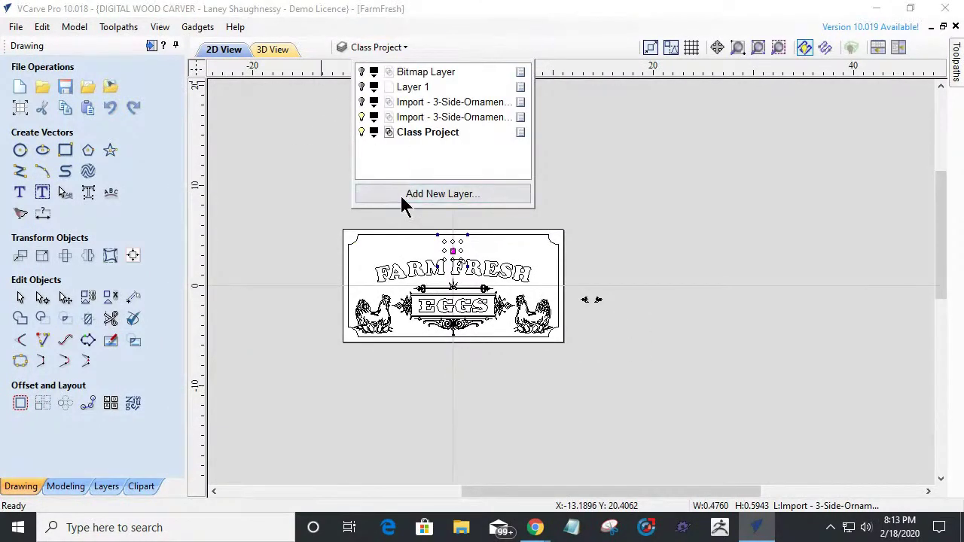
left_click(420, 222)
scroll(431, 265, "up", 3)
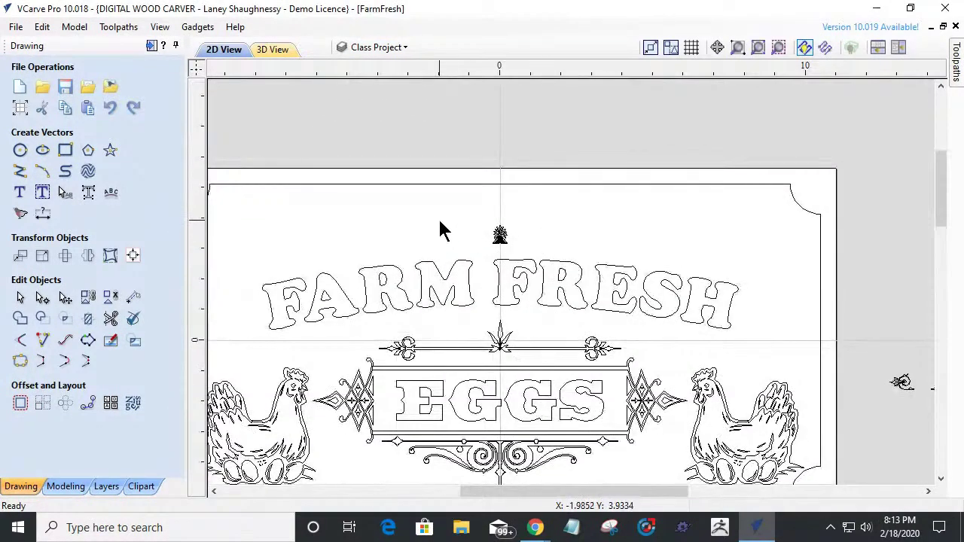
scroll(443, 230, "up", 4)
right_click(595, 264)
left_click(589, 265)
right_click(587, 269)
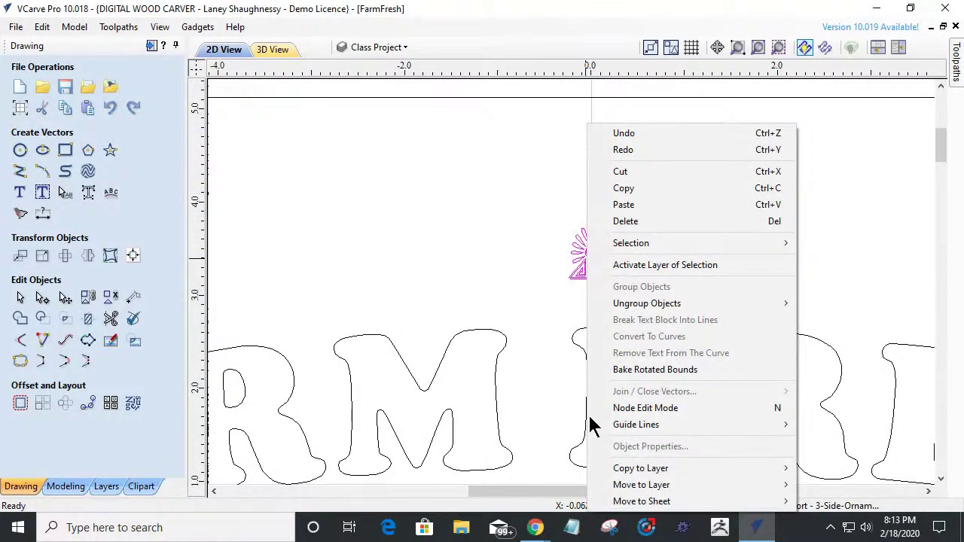
mouse_move(622, 486)
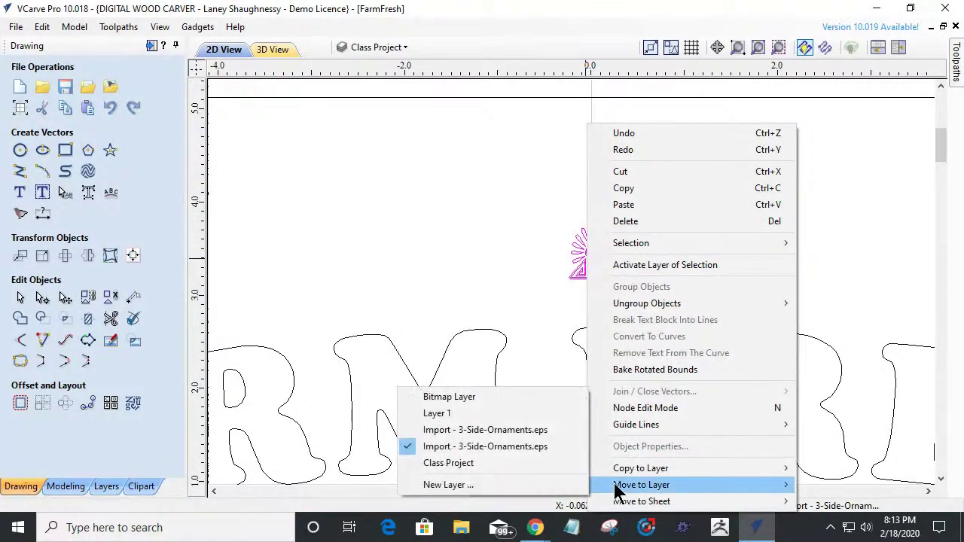
left_click(488, 463)
left_click(403, 47)
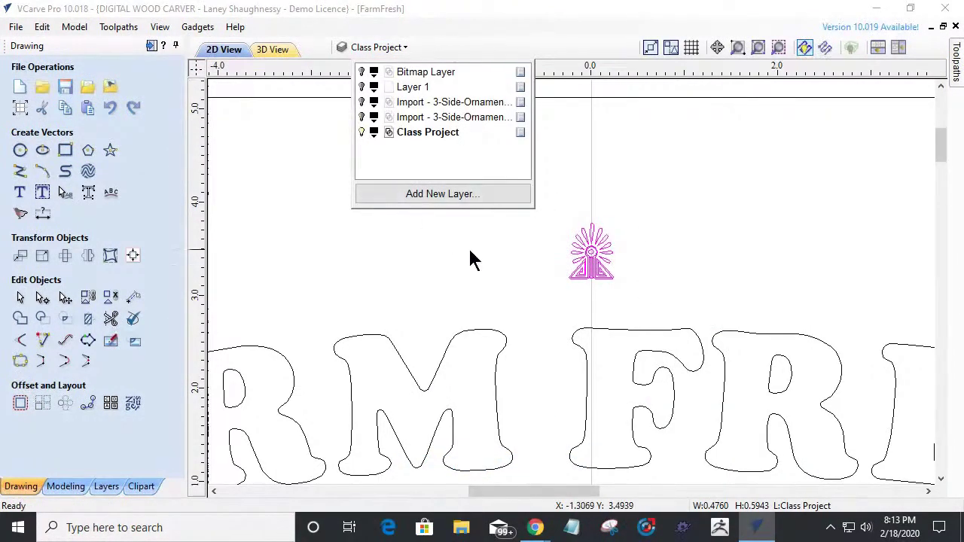
Enlarge the sunburst ornament to about 1.35 by 1.68 inches and raise it clear of the FARM FRESH lettering.
scroll(602, 266, "down", 3)
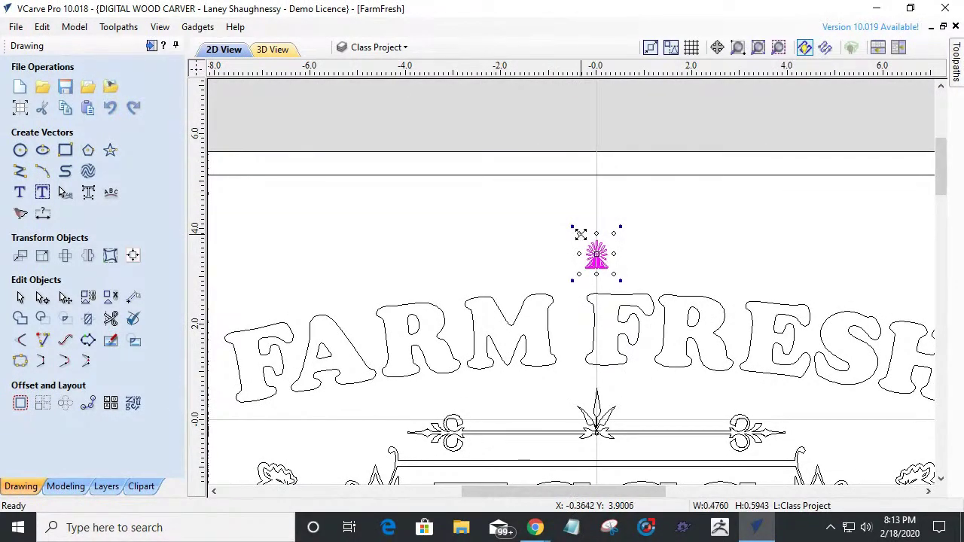
left_click_drag(580, 234, 564, 219)
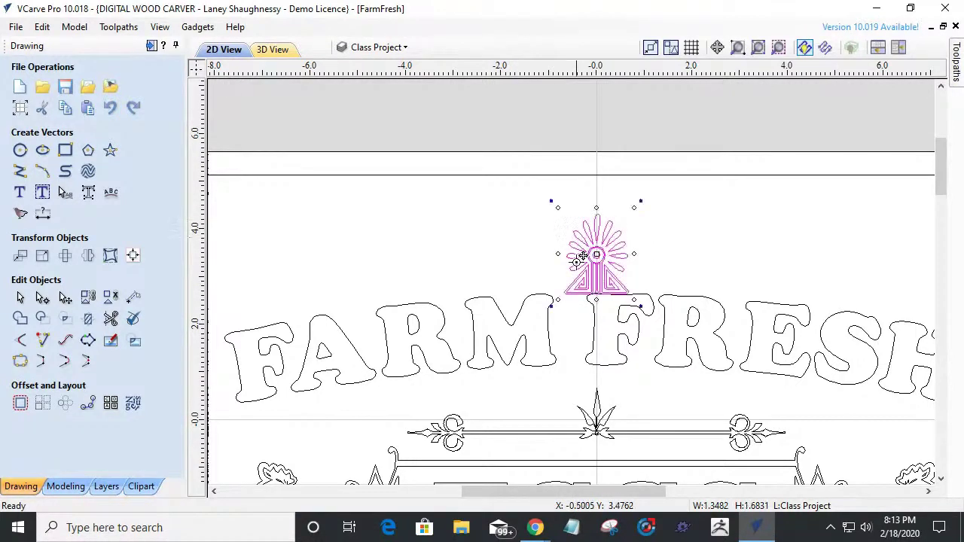
left_click_drag(600, 256, 601, 241)
scroll(601, 240, "down", 3)
scroll(557, 251, "up", 3)
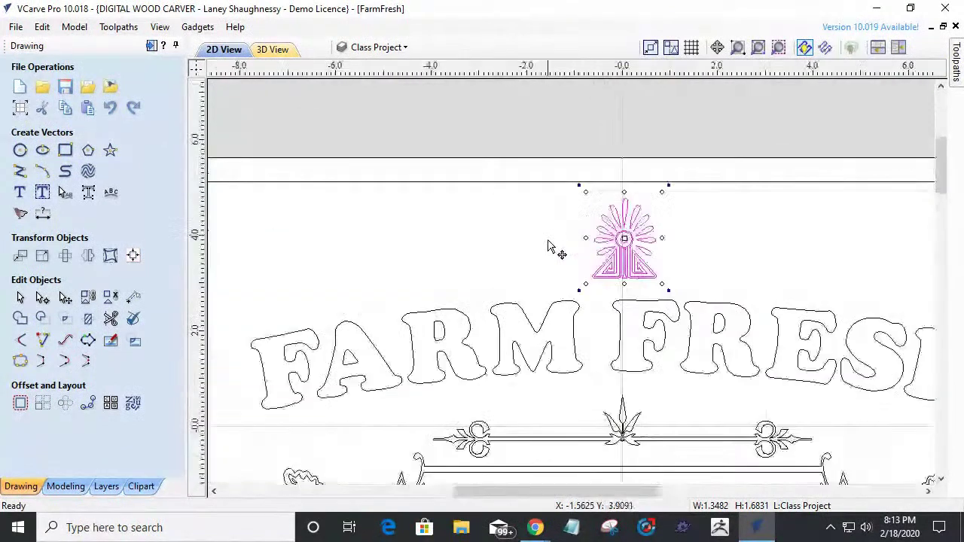
left_click(623, 307)
scroll(613, 273, "up", 2)
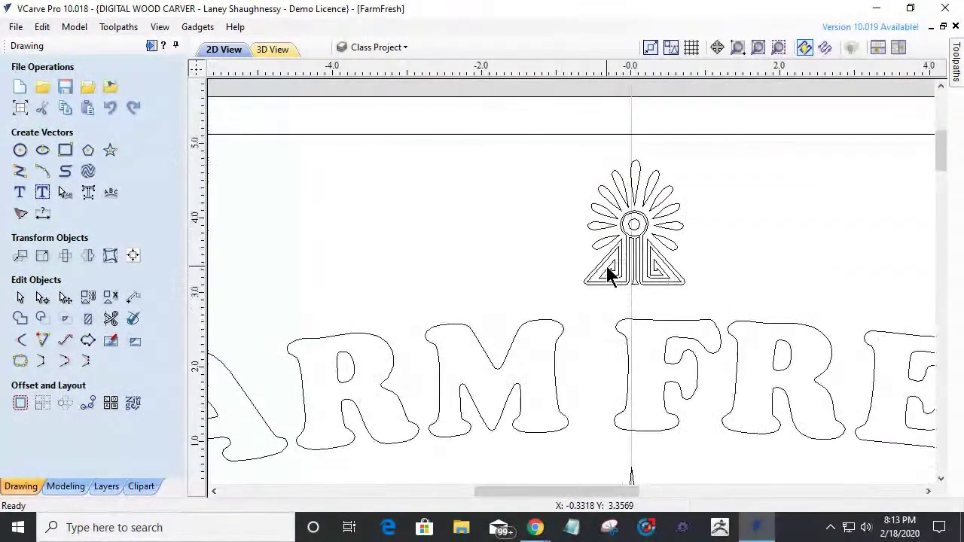
scroll(610, 273, "down", 4)
scroll(612, 275, "down", 2)
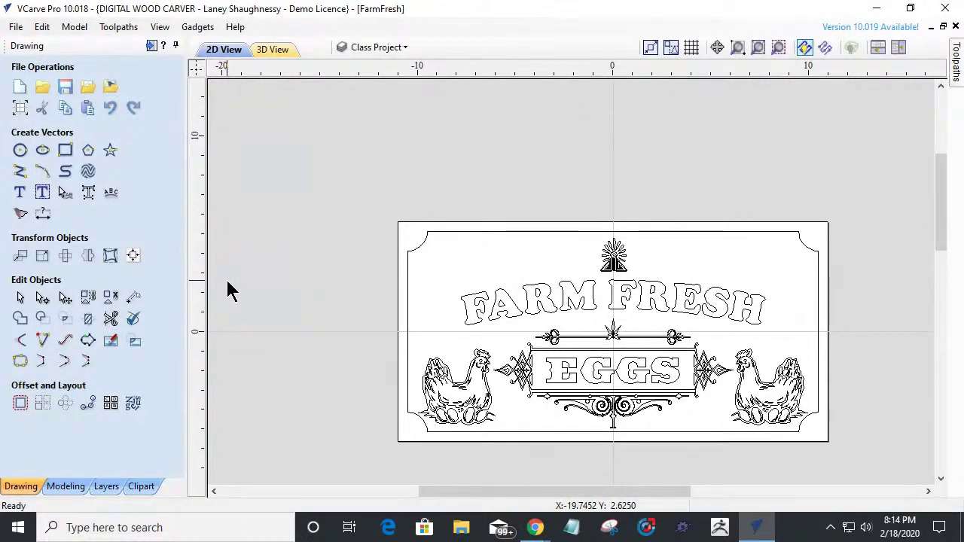
Draw a three-point arc along the top of FARM FRESH, from about X -7.65 to X 7.71 at Y 1.83, about 0.85 inches high.
scroll(323, 288, "down", 2)
scroll(477, 290, "up", 6)
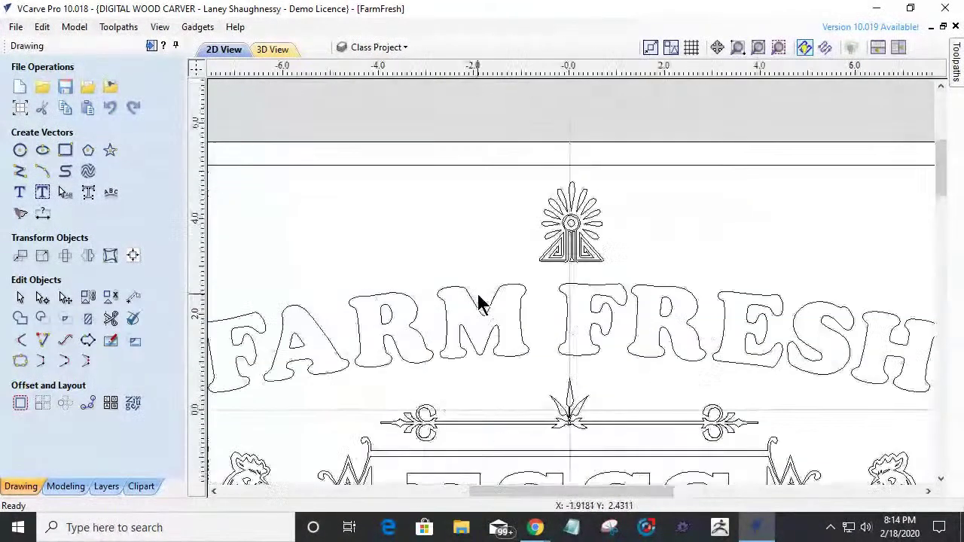
scroll(482, 301, "up", 1)
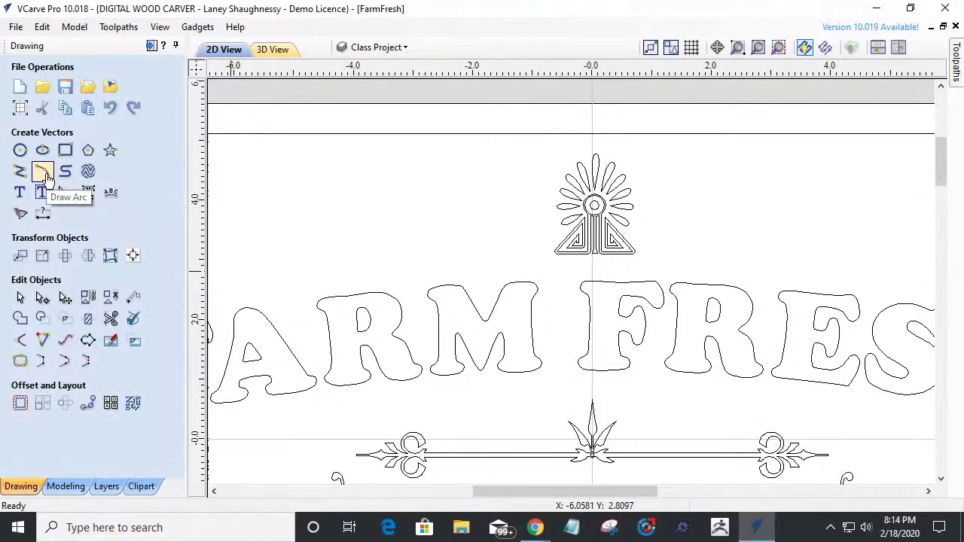
left_click(43, 172)
scroll(624, 355, "down", 3)
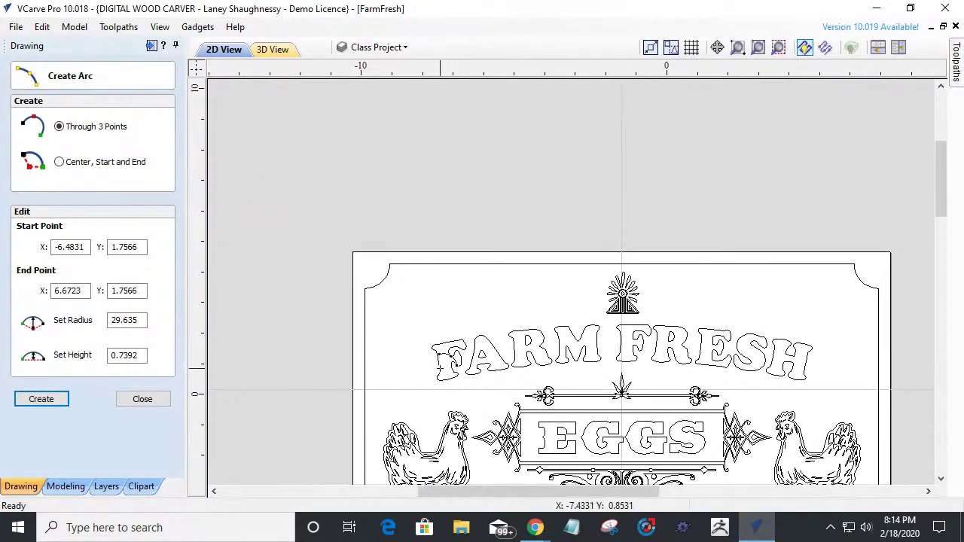
scroll(439, 368, "up", 2)
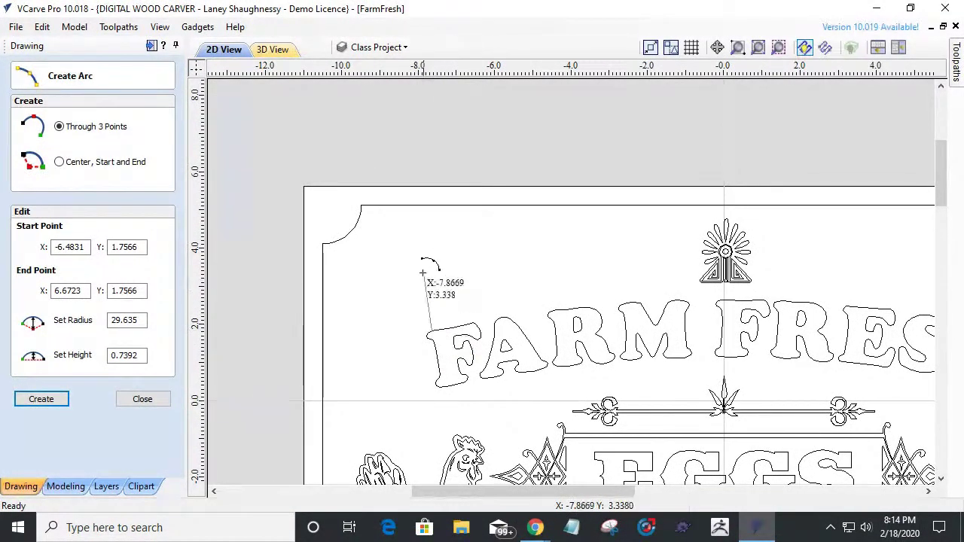
scroll(471, 299, "down", 2)
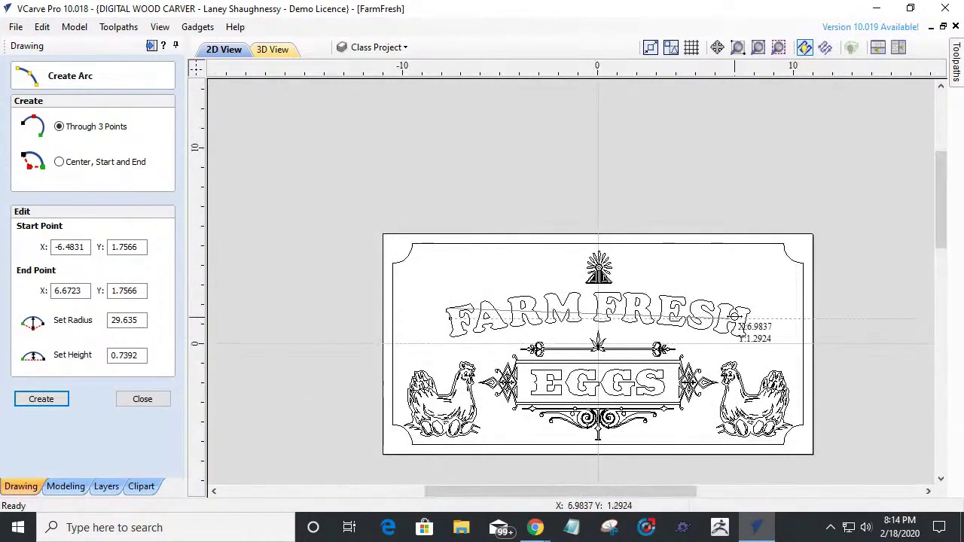
scroll(745, 309, "up", 2)
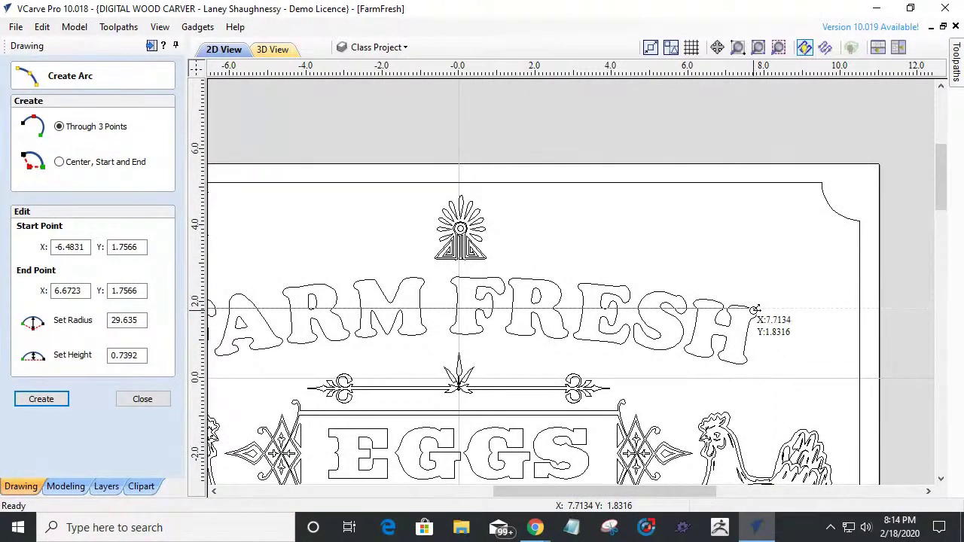
left_click(754, 309)
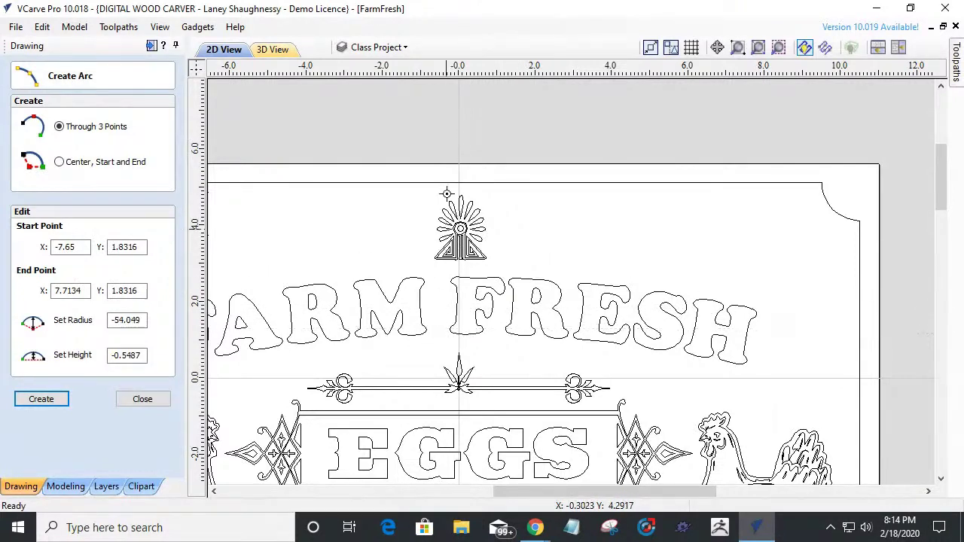
left_click(456, 277)
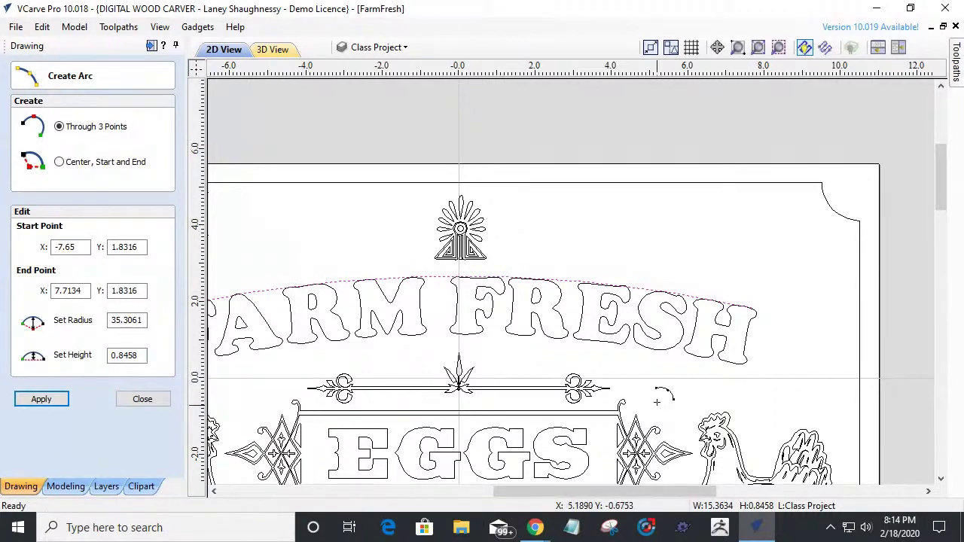
scroll(663, 414, "down", 2)
scroll(493, 371, "up", 2)
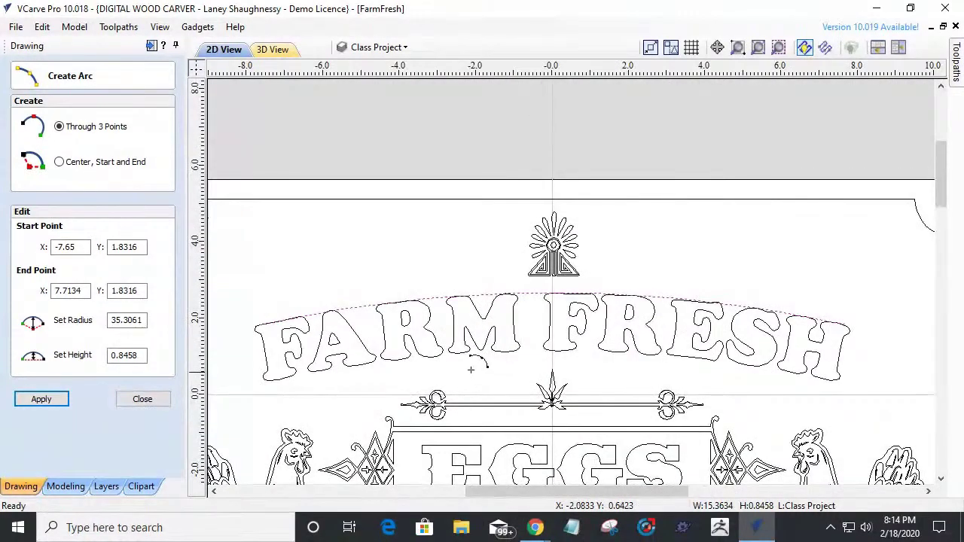
Close the arc tool and raise the arc so its crest meets the base of the sunburst ornament.
left_click(144, 399)
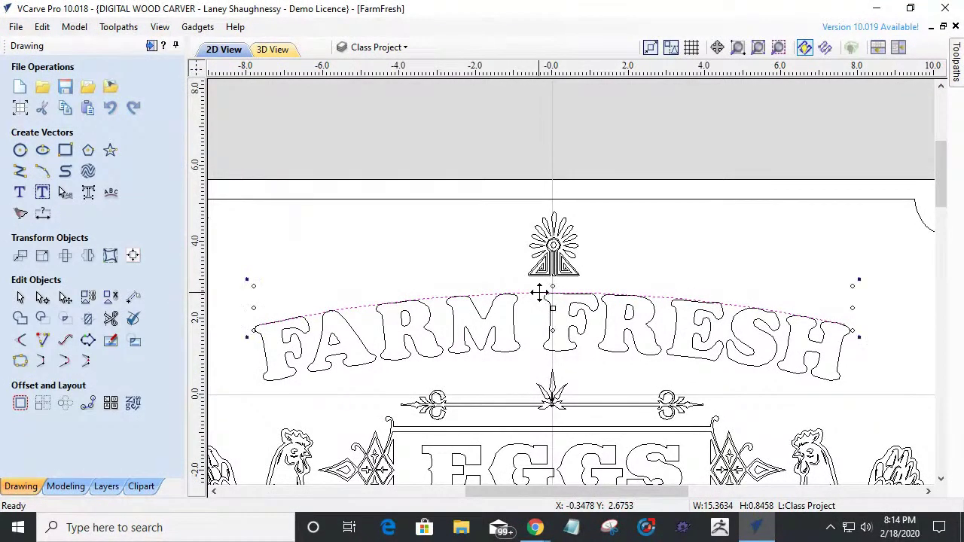
scroll(544, 290, "up", 2)
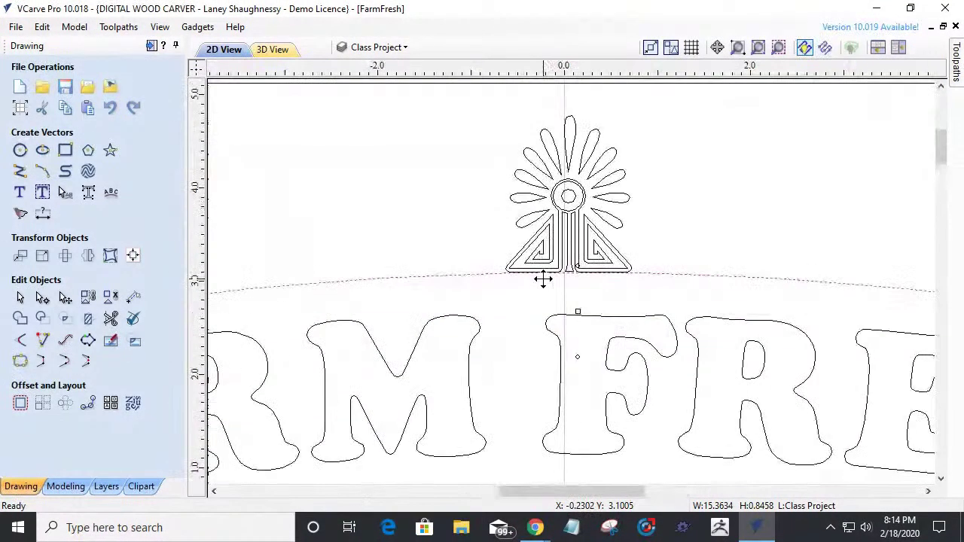
scroll(544, 281, "up", 1)
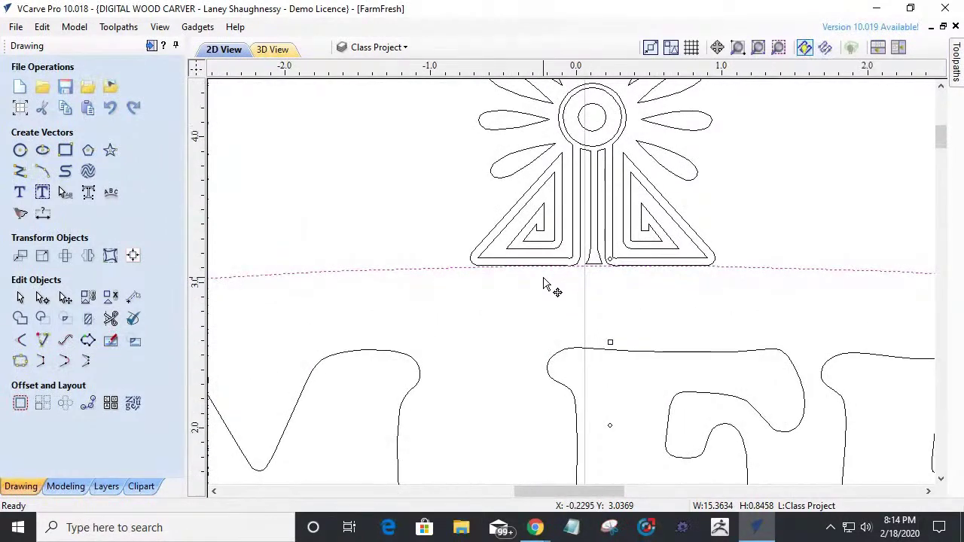
scroll(546, 286, "down", 3)
scroll(544, 282, "down", 2)
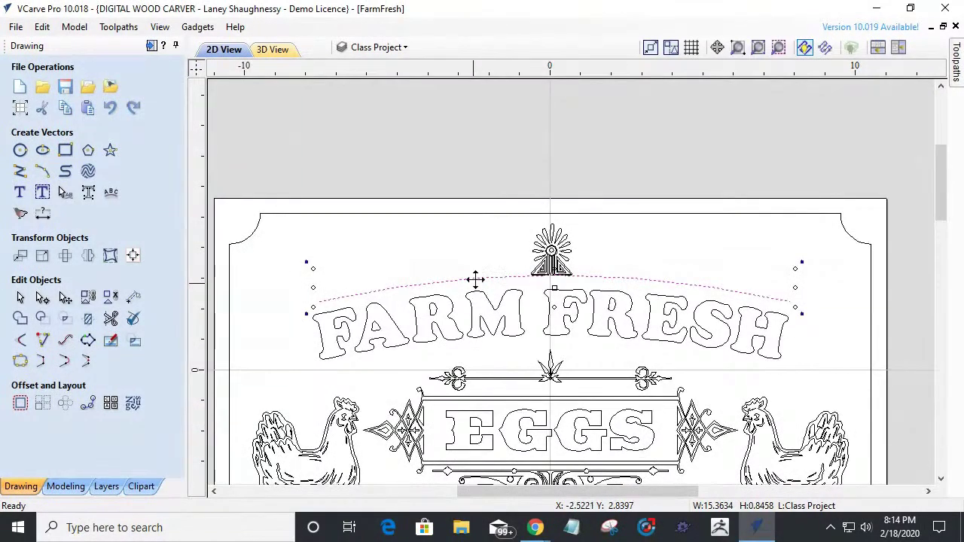
scroll(504, 274, "up", 2)
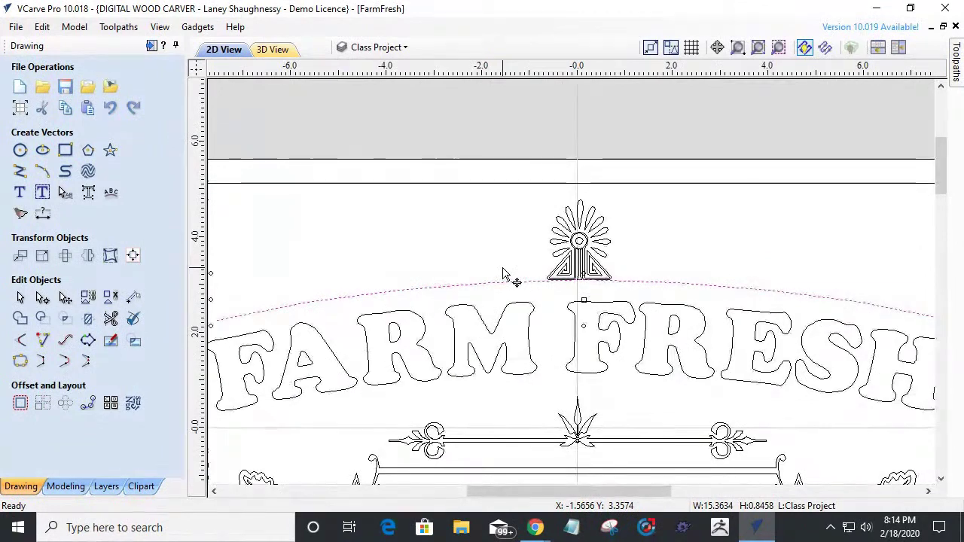
left_click(20, 403)
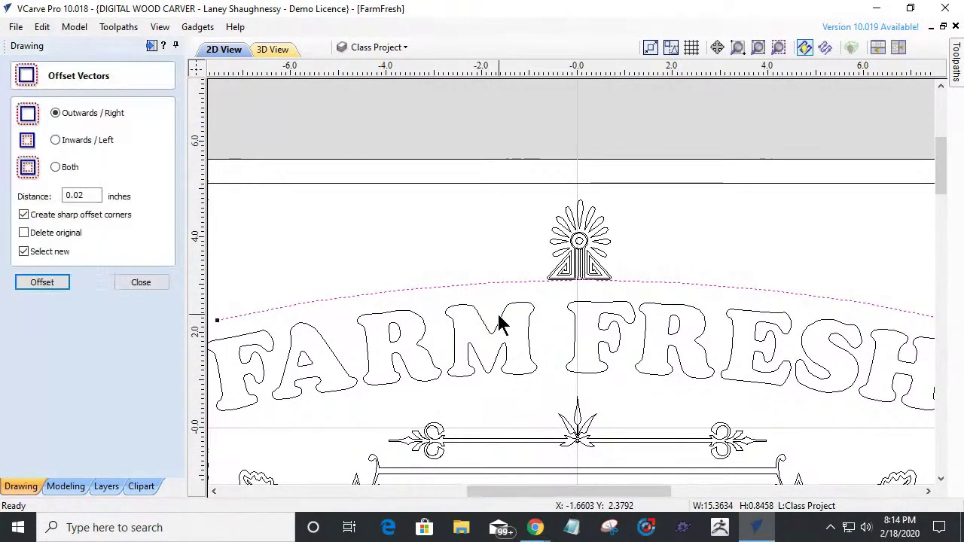
scroll(517, 283, "up", 2)
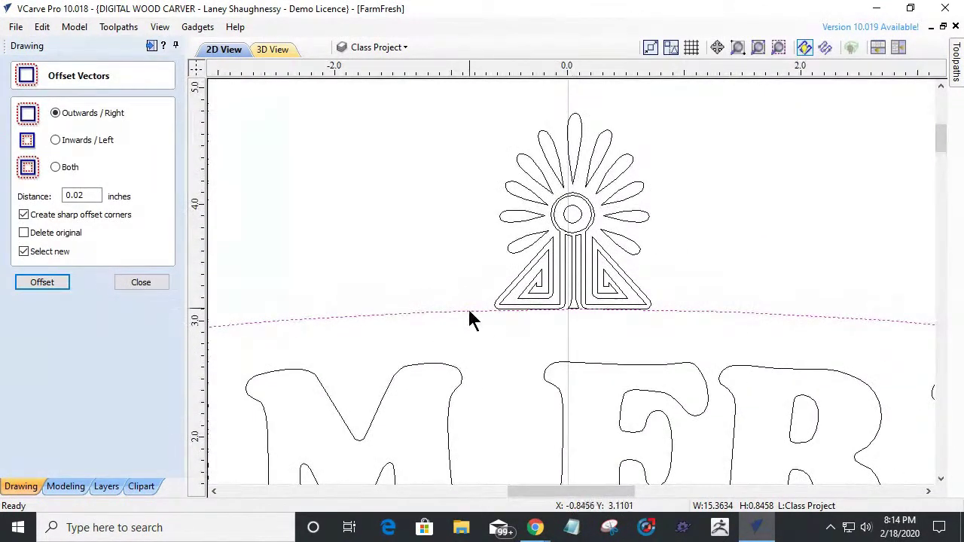
scroll(473, 315, "up", 2)
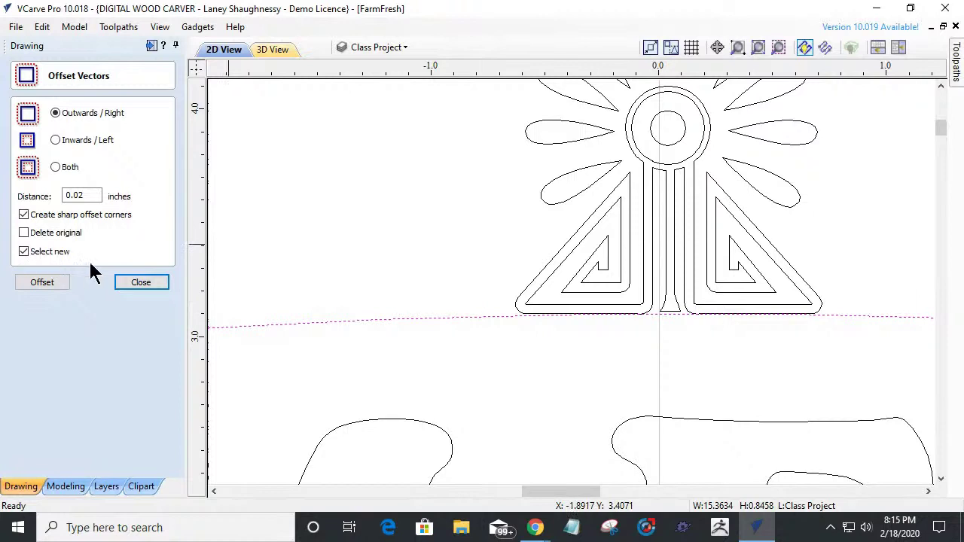
left_click(143, 286)
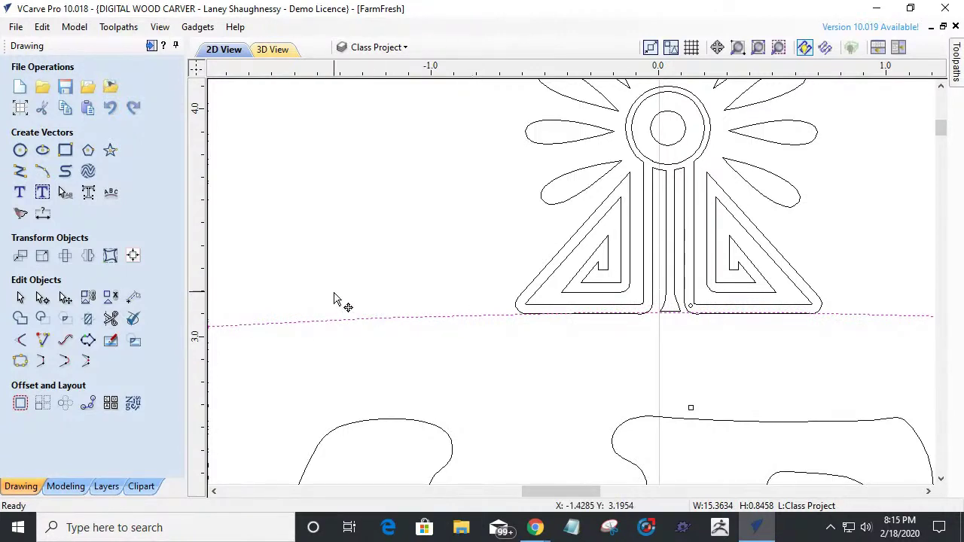
Offset the selected arc inwards/left by .0625 inches, with sharp offset corners turned off and the original kept.
left_click(19, 413)
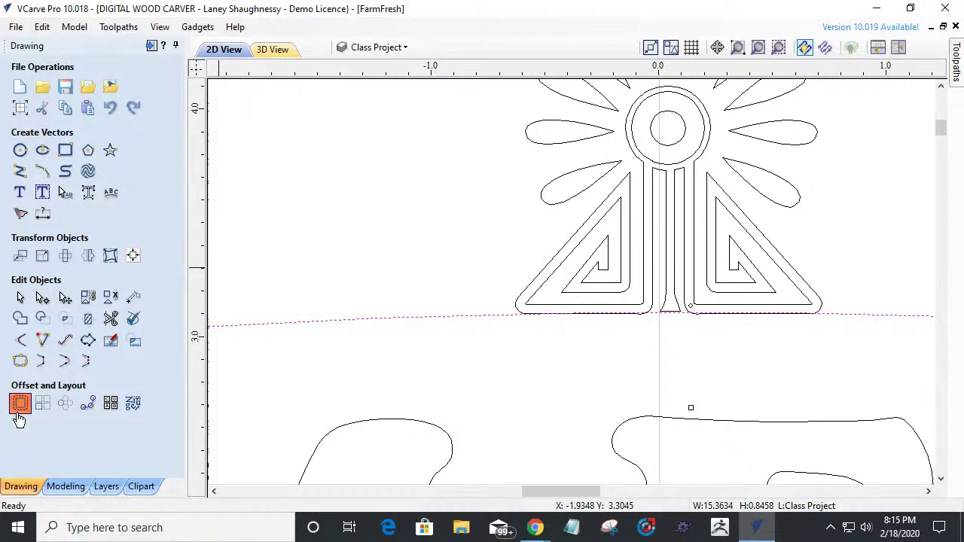
left_click(56, 141)
left_click_drag(91, 196, 8, 189)
type(".0625")
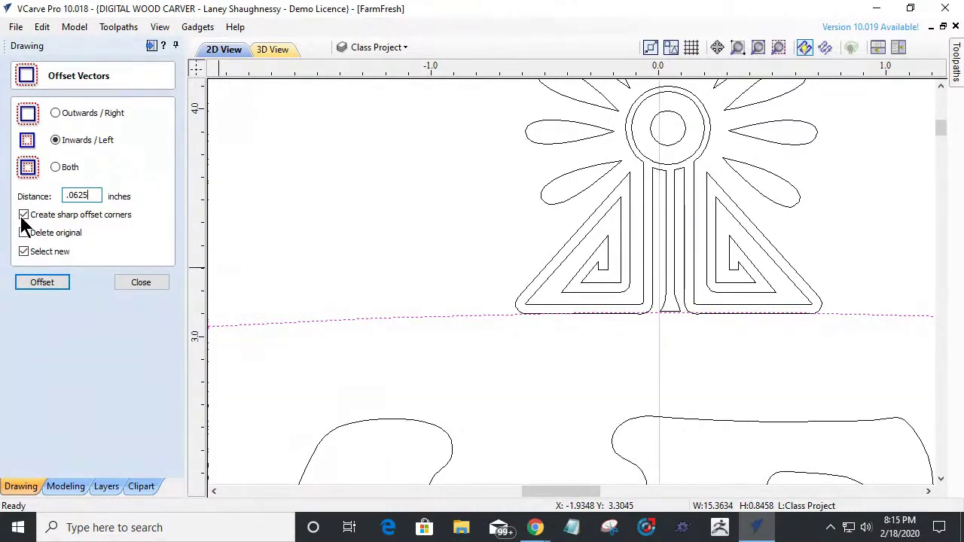
left_click(34, 286)
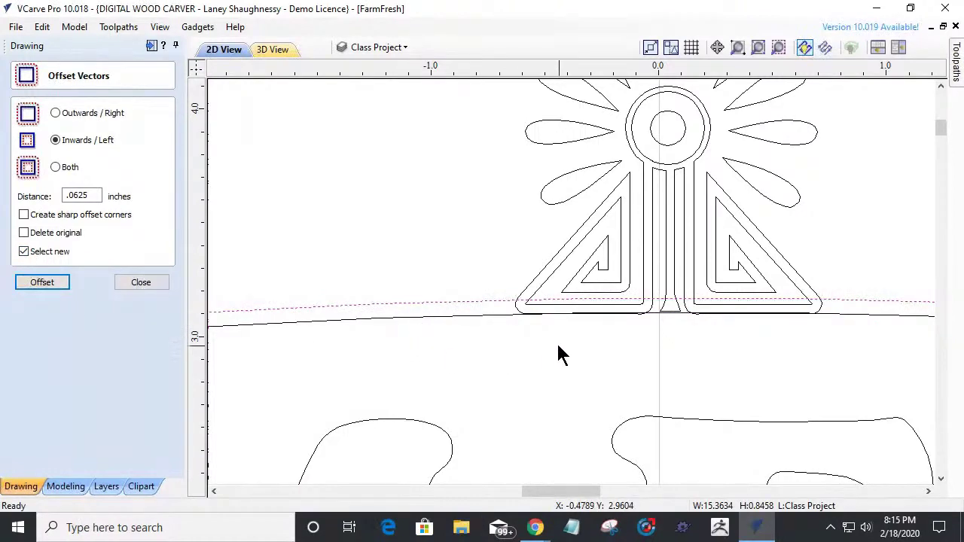
Select both arc lines, lower them slightly so the lower one sits just beneath the ornament's base, and close the Offset Vectors form.
scroll(558, 339, "up", 3)
scroll(559, 338, "up", 1)
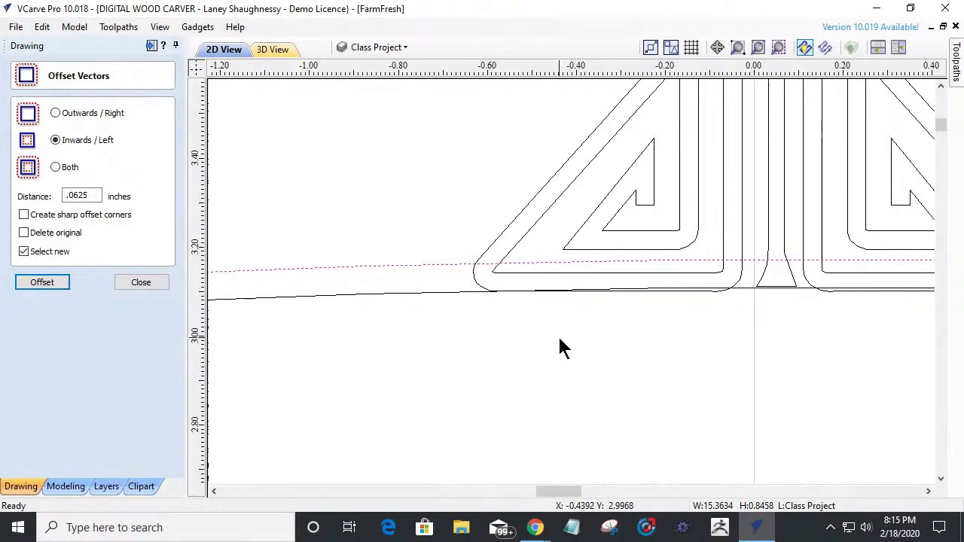
left_click(472, 294, "shift")
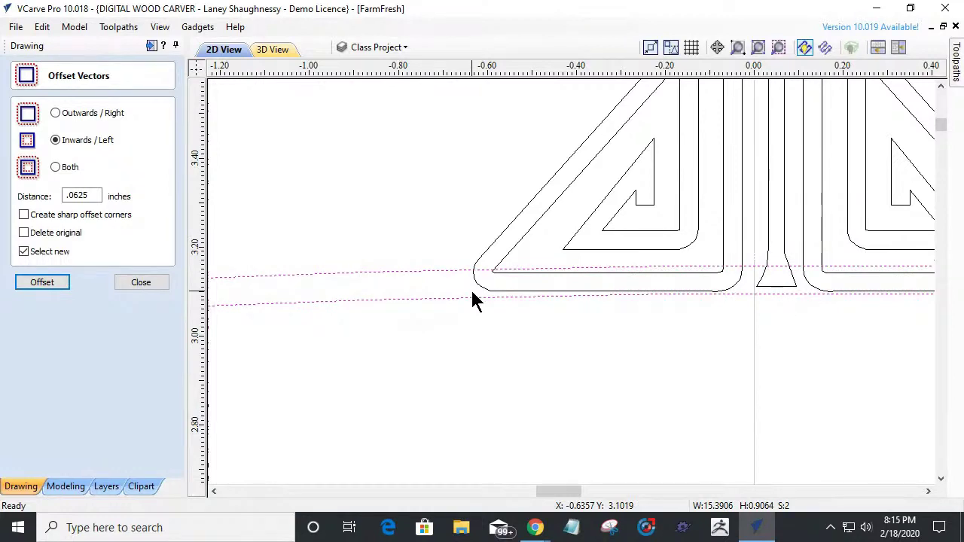
scroll(550, 351, "down", 5)
left_click(471, 326)
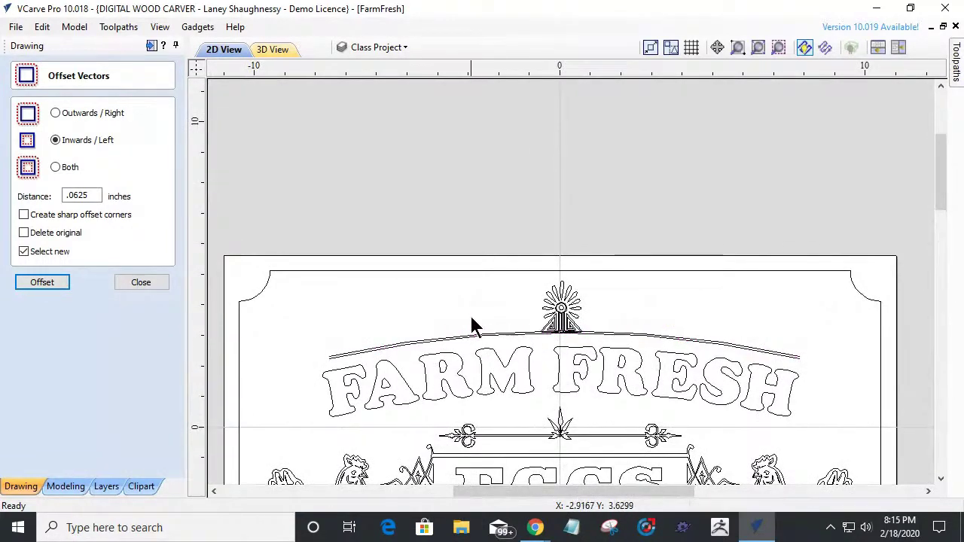
scroll(531, 355, "up", 4)
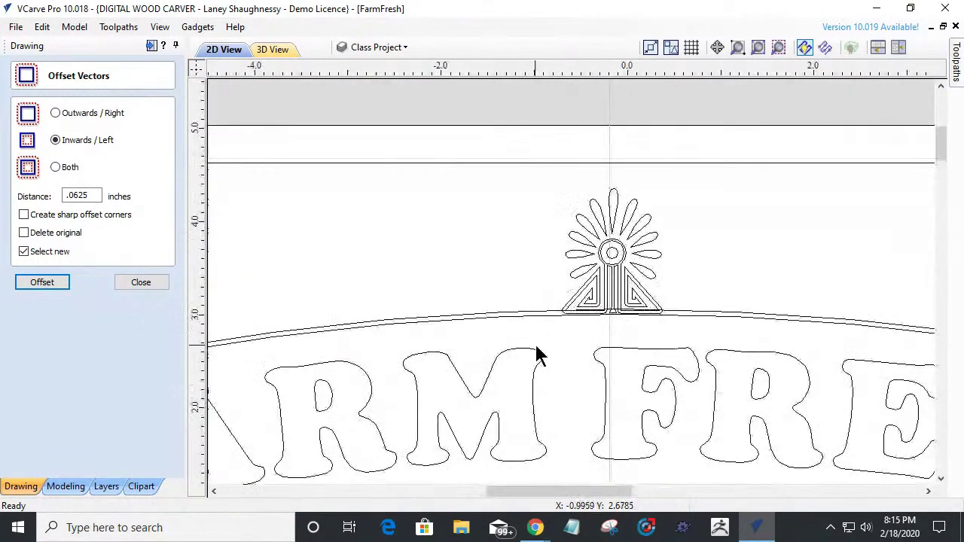
scroll(536, 352, "up", 2)
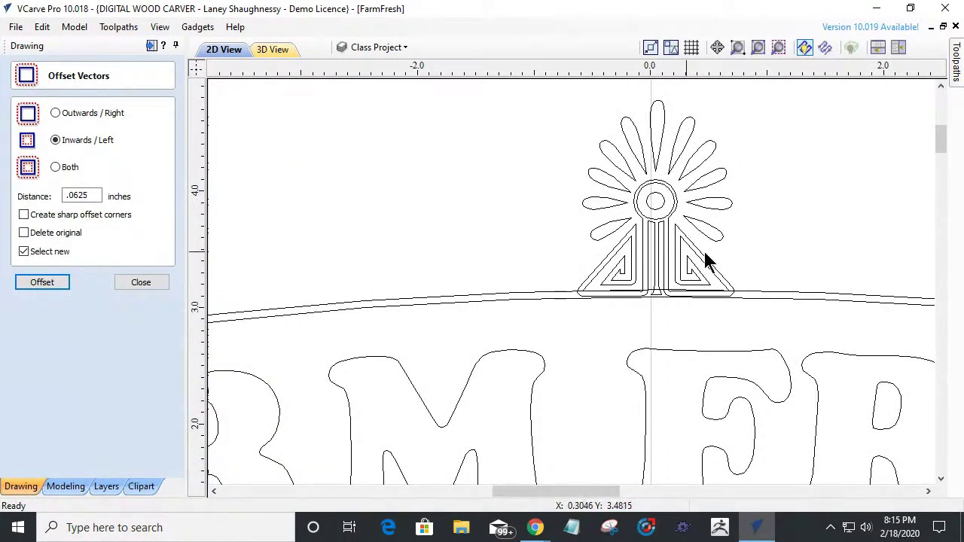
scroll(583, 296, "up", 5)
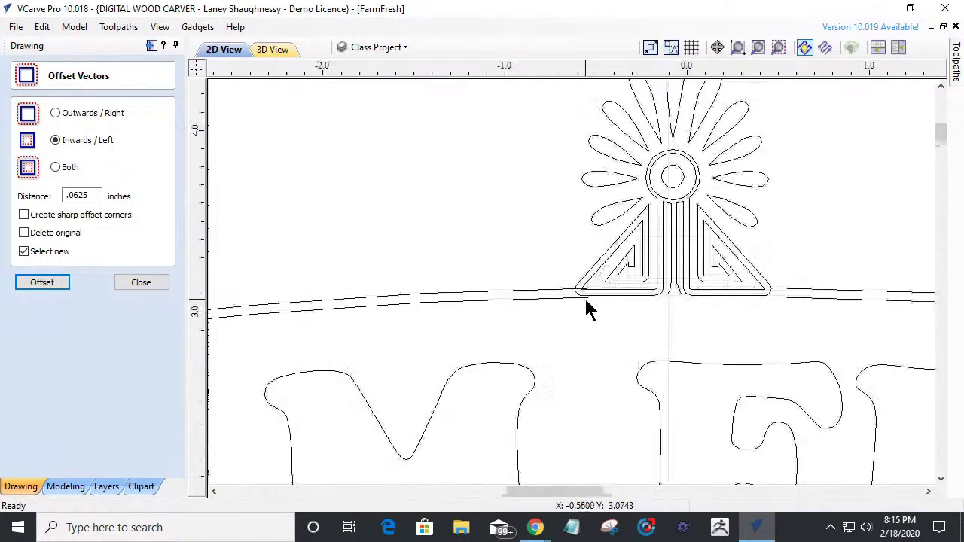
left_click(130, 287)
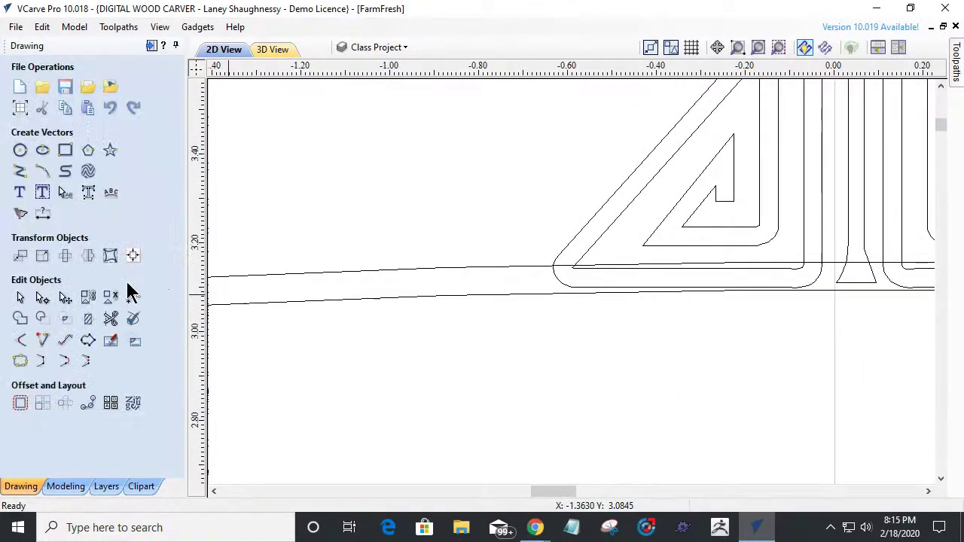
Ungroup the sunburst ornament and select its triangular base outlines together with the upper arc line.
scroll(619, 248, "down", 3)
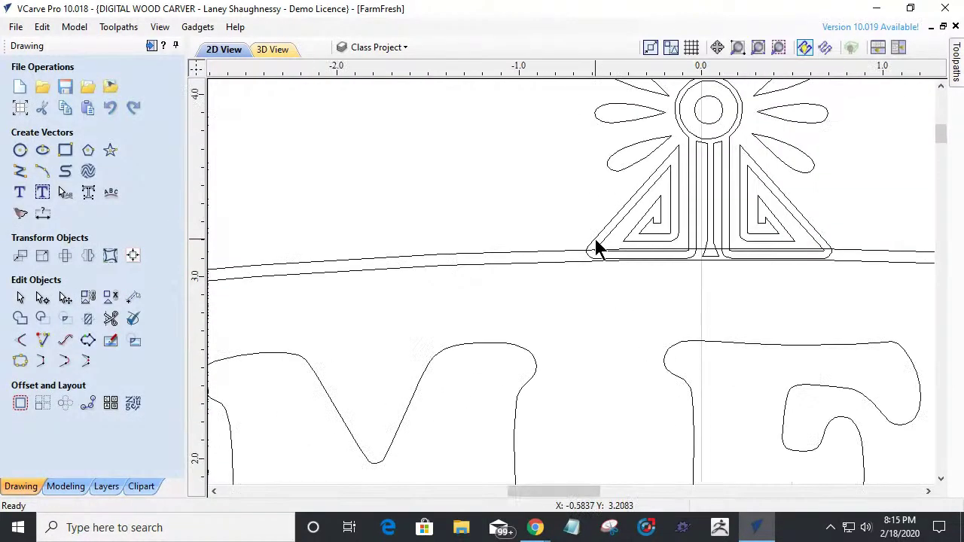
left_click(600, 236)
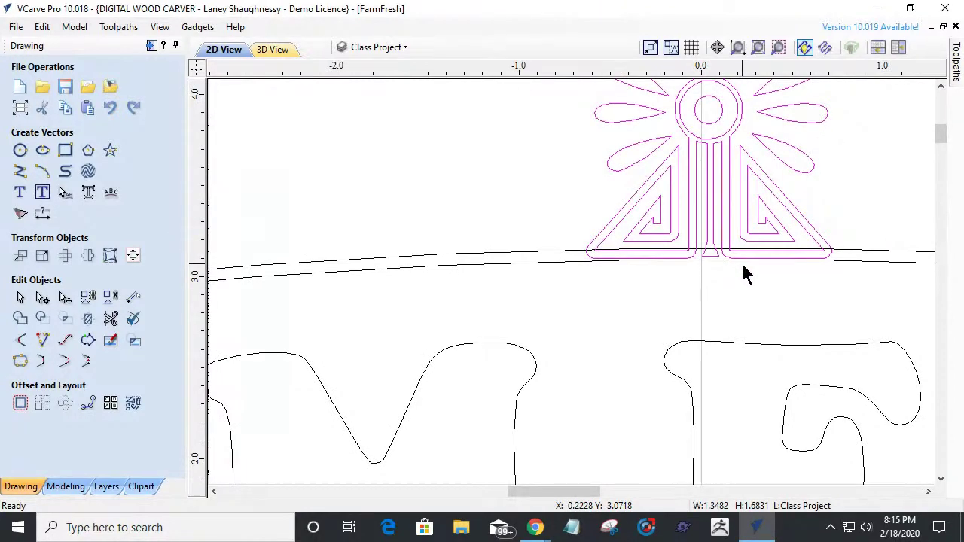
left_click(685, 212)
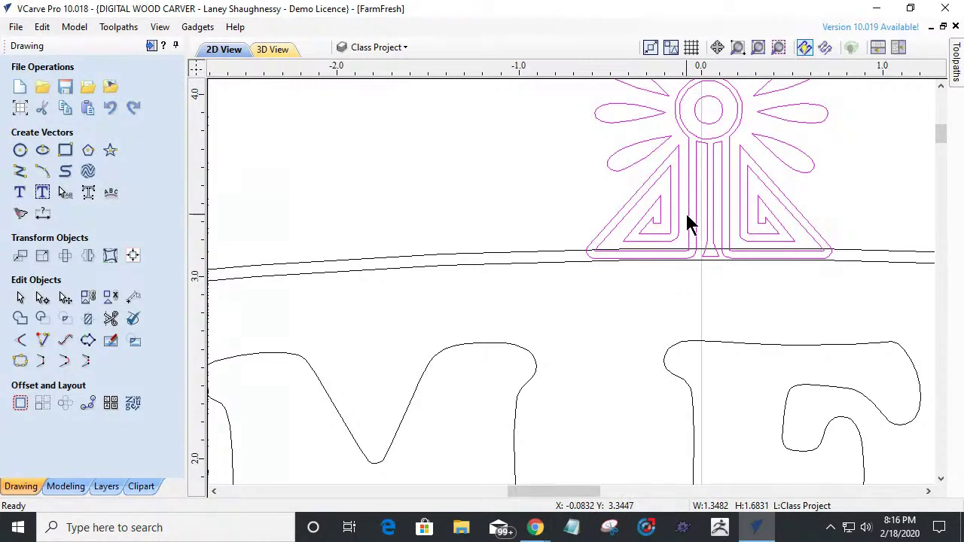
left_click(572, 230)
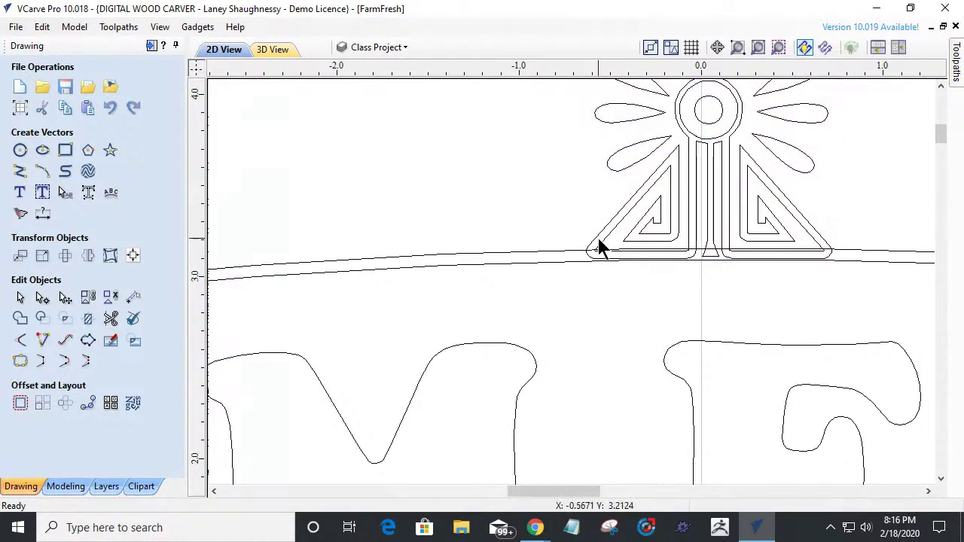
left_click(596, 246)
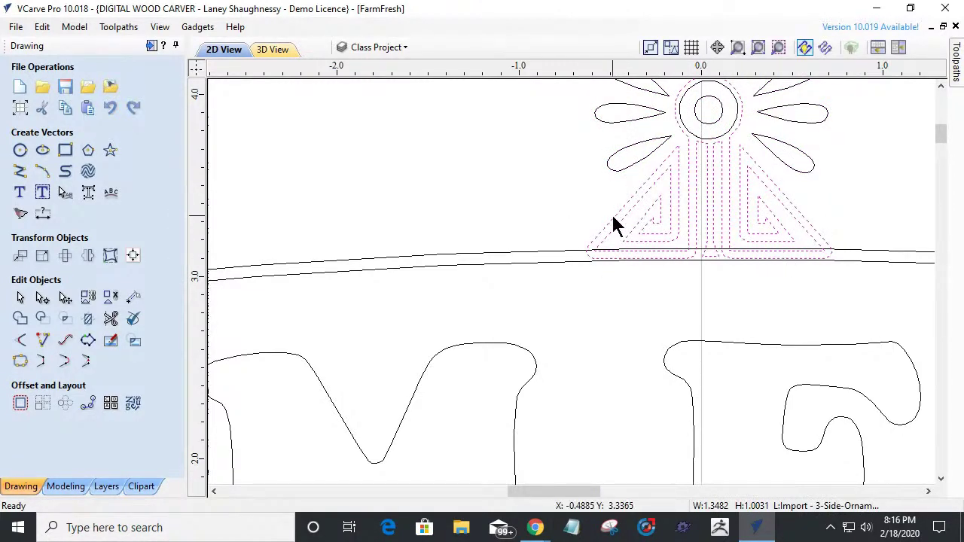
left_click(543, 254, "shift")
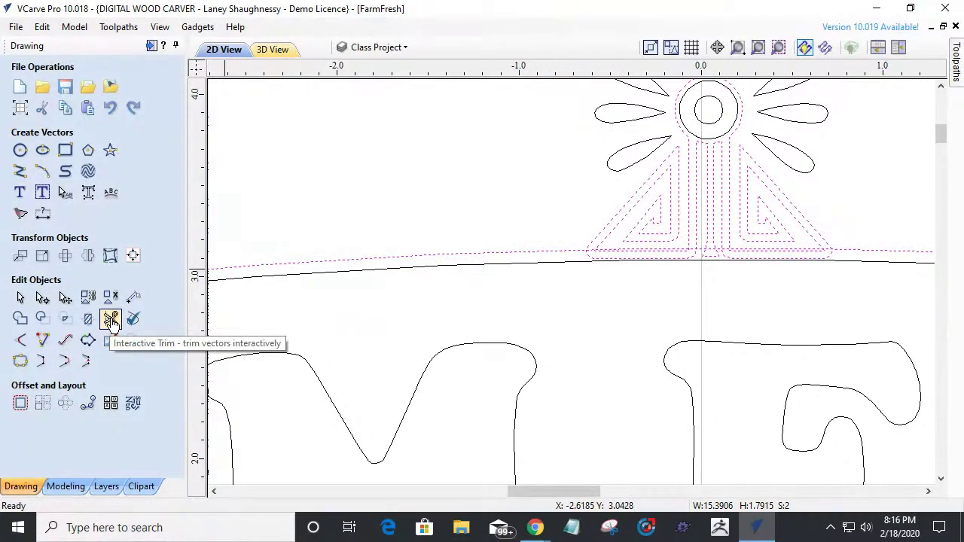
scroll(497, 271, "down", 6)
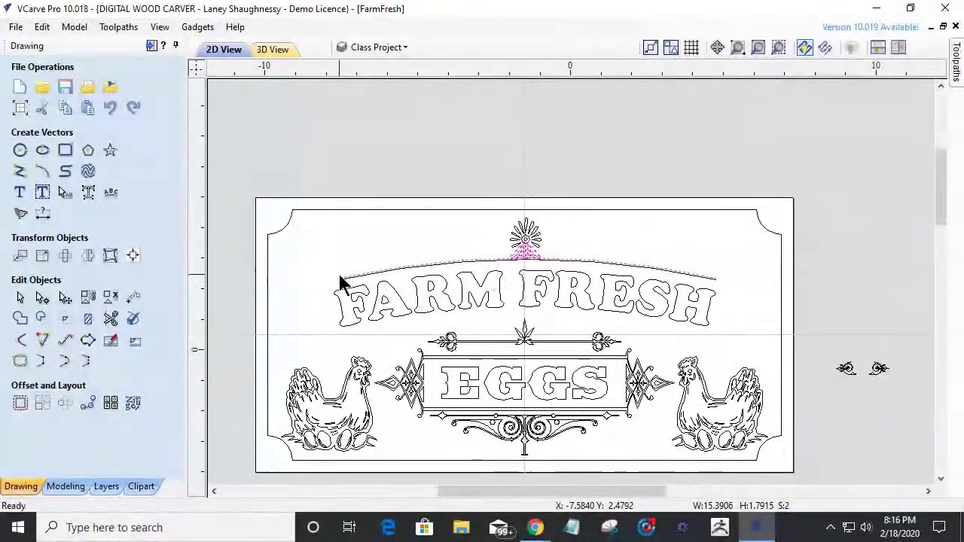
scroll(340, 281, "up", 5)
scroll(339, 279, "down", 2)
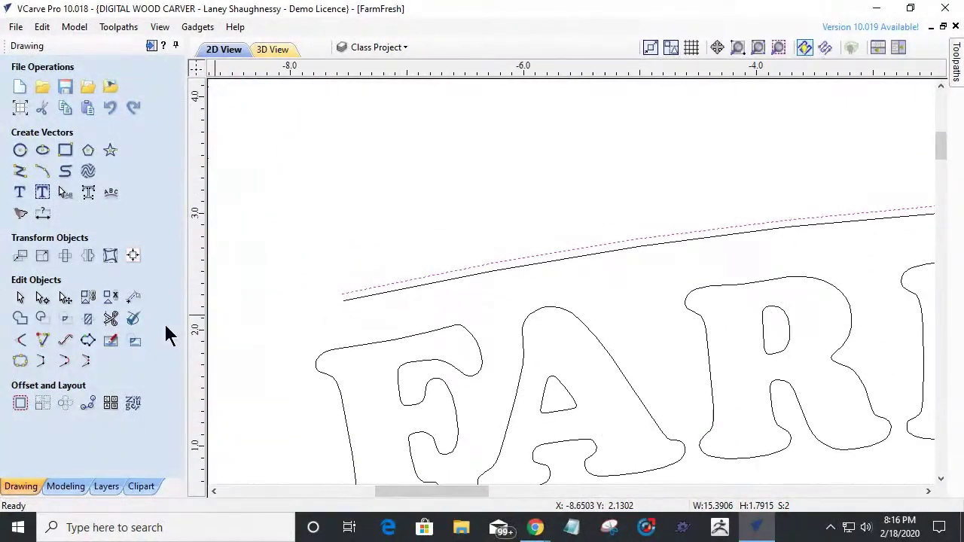
Use Interactive Trim to remove the overlapping outline and arc segments at the base of the ornament's left triangle.
left_click(111, 320)
scroll(361, 278, "down", 4)
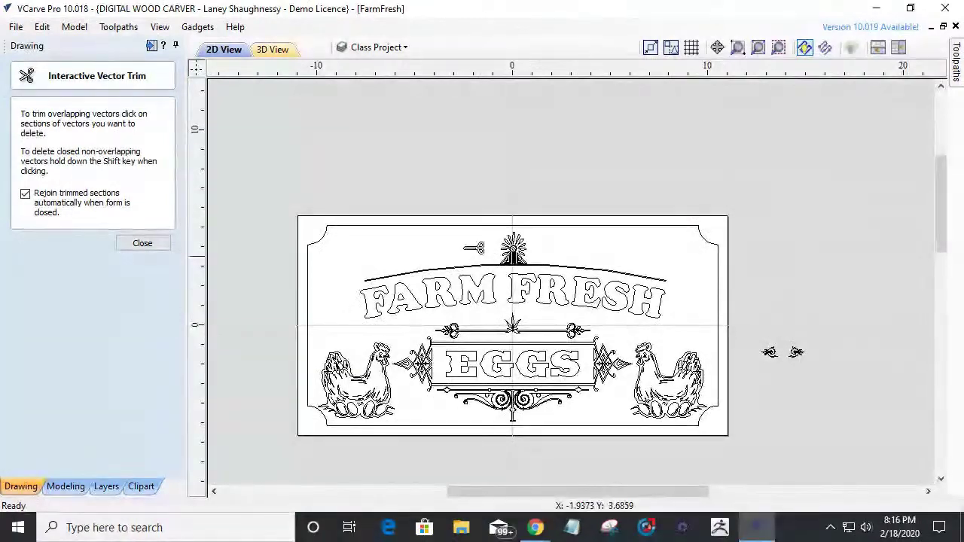
scroll(565, 296, "up", 4)
scroll(565, 296, "up", 5)
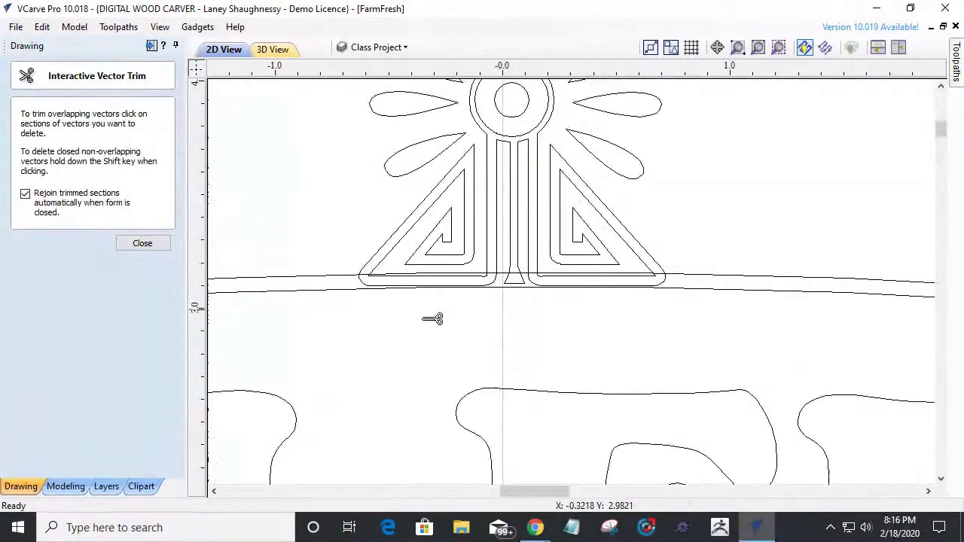
scroll(426, 329, "up", 1)
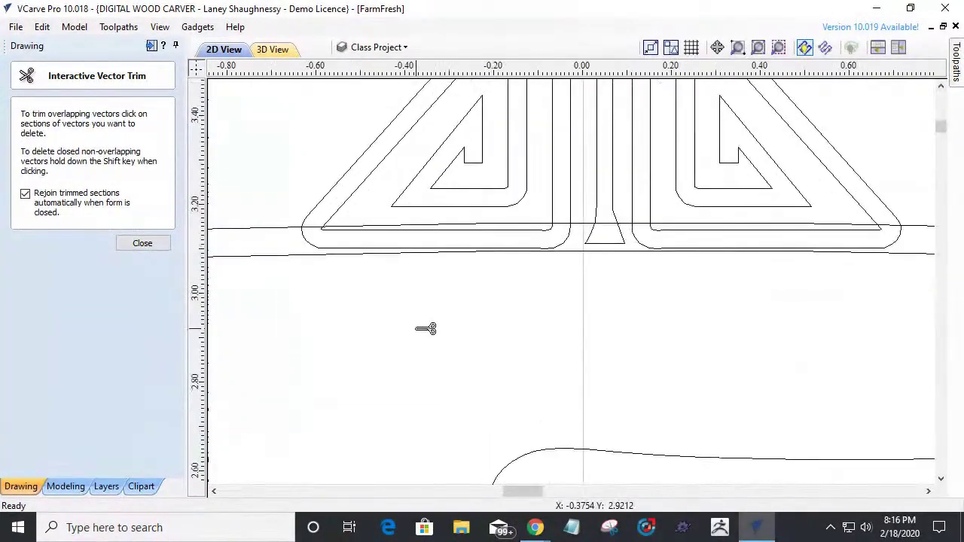
left_click(317, 244)
scroll(314, 239, "up", 3)
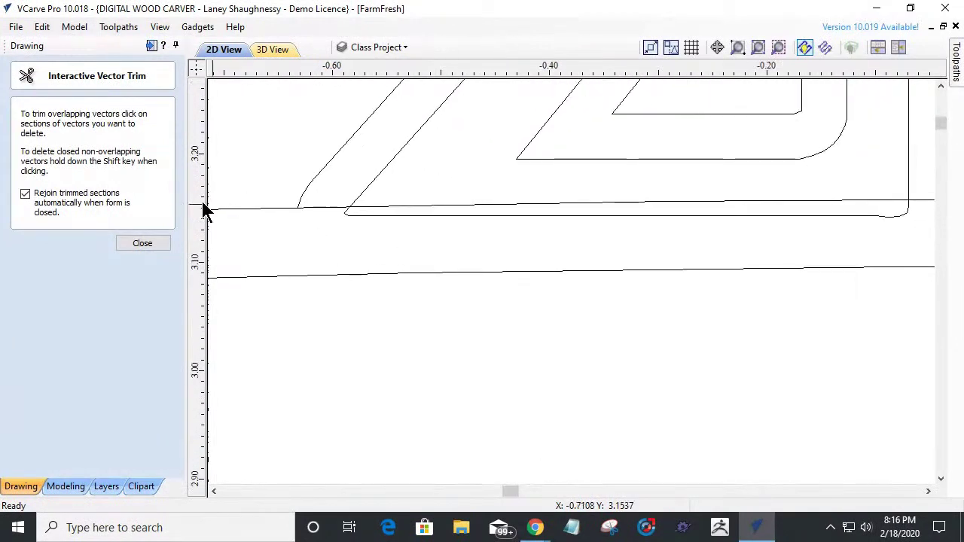
left_click(323, 209)
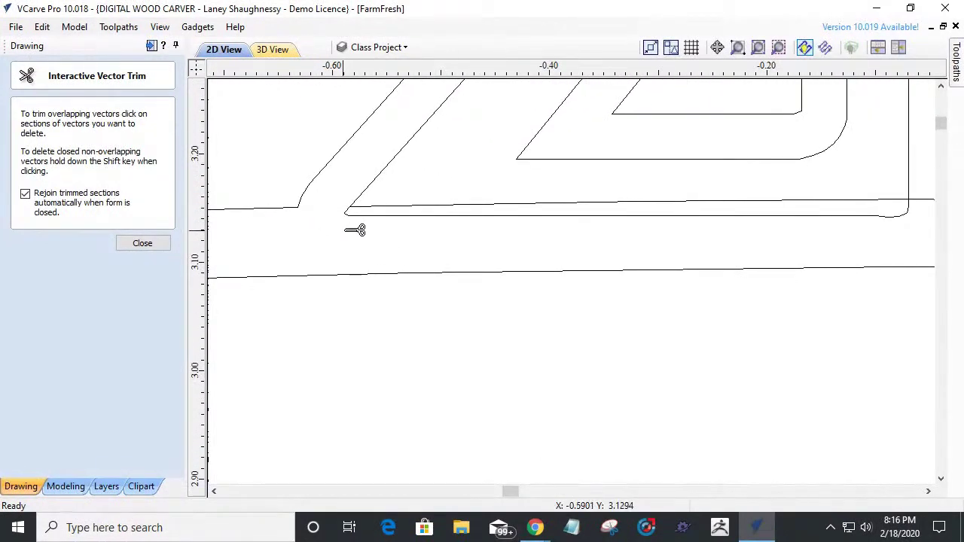
left_click(357, 219)
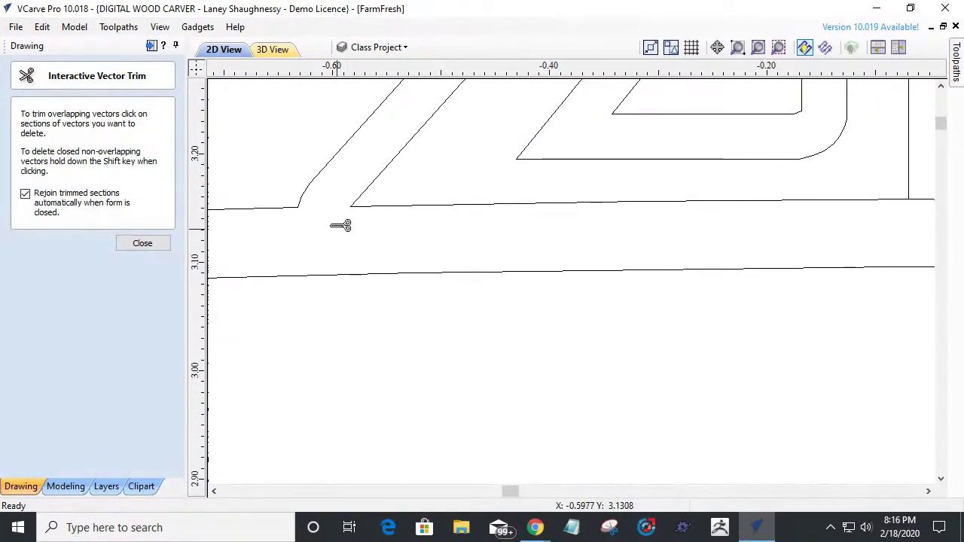
Trim the overlapping arc and outline segments at the foot of the ornament's central columns so they open into the arc band.
scroll(448, 230, "down", 4)
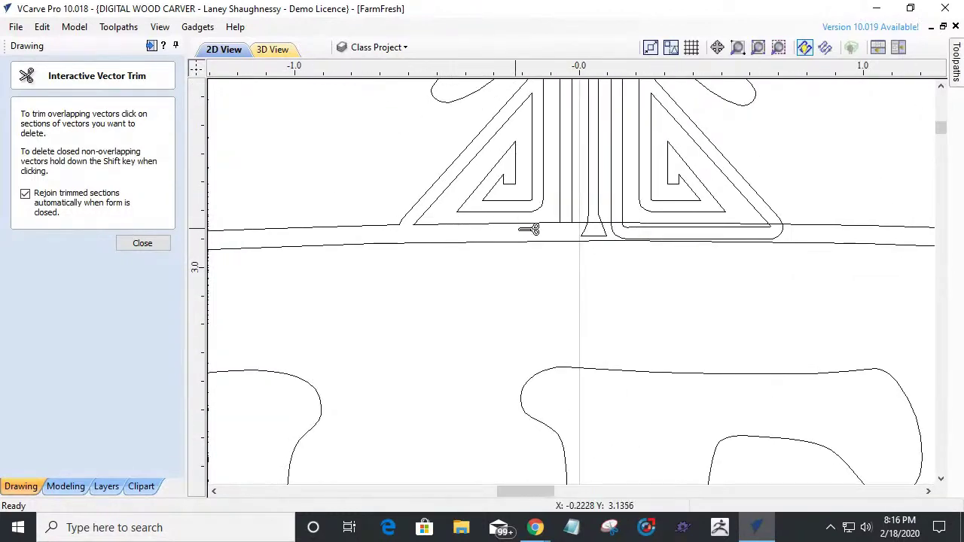
scroll(628, 243, "up", 3)
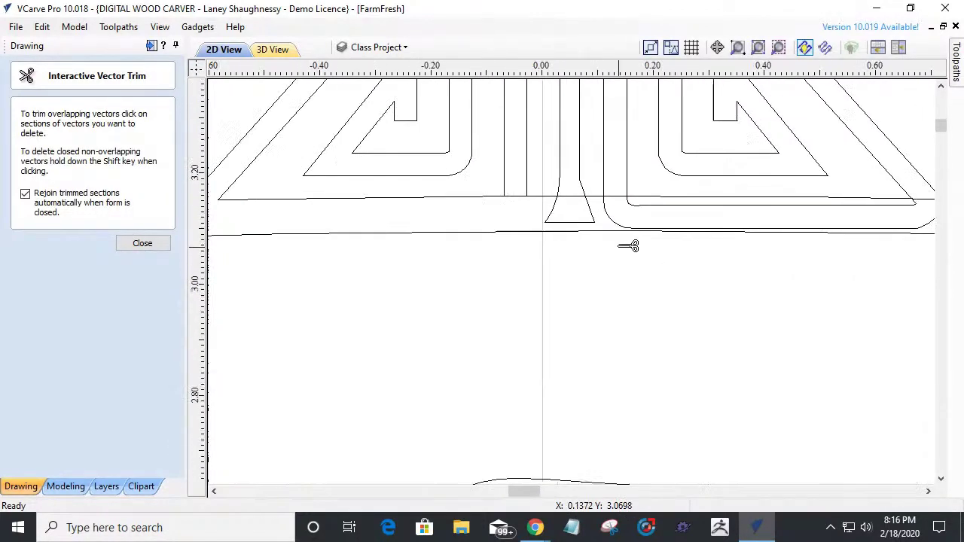
left_click(489, 184)
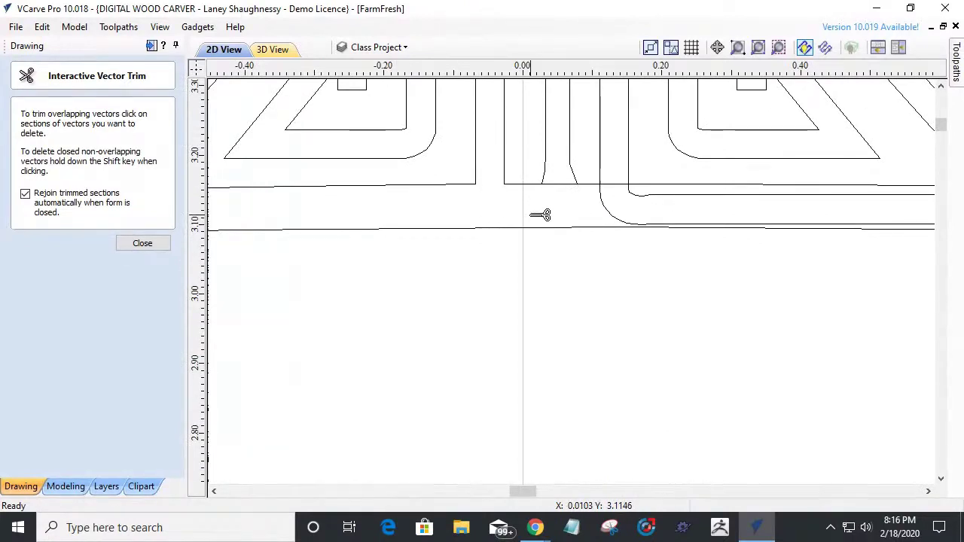
left_click(558, 185)
left_click(619, 186)
left_click(616, 186)
left_click(614, 213)
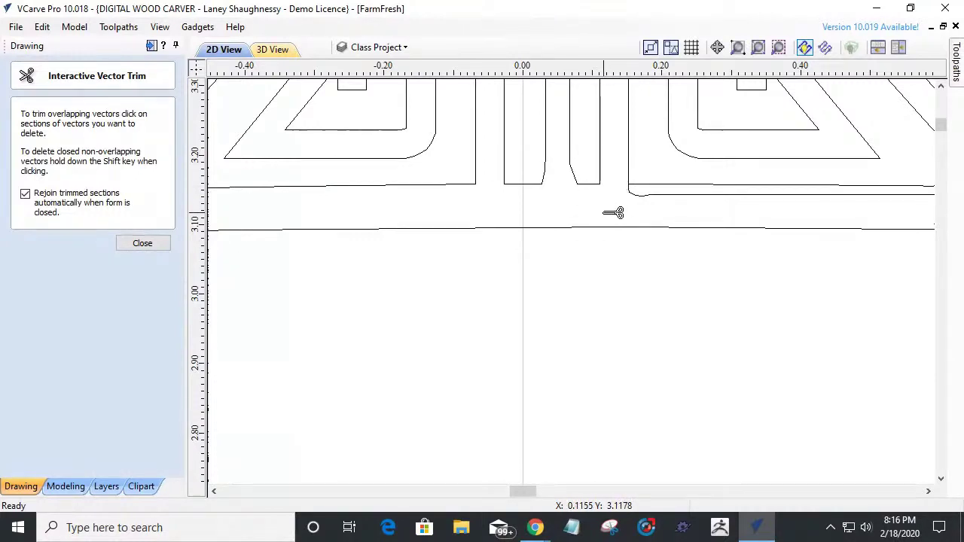
Trim the bottom edge of the ornament's right triangle and the arc segment between its inner and outer outlines.
left_click(651, 198)
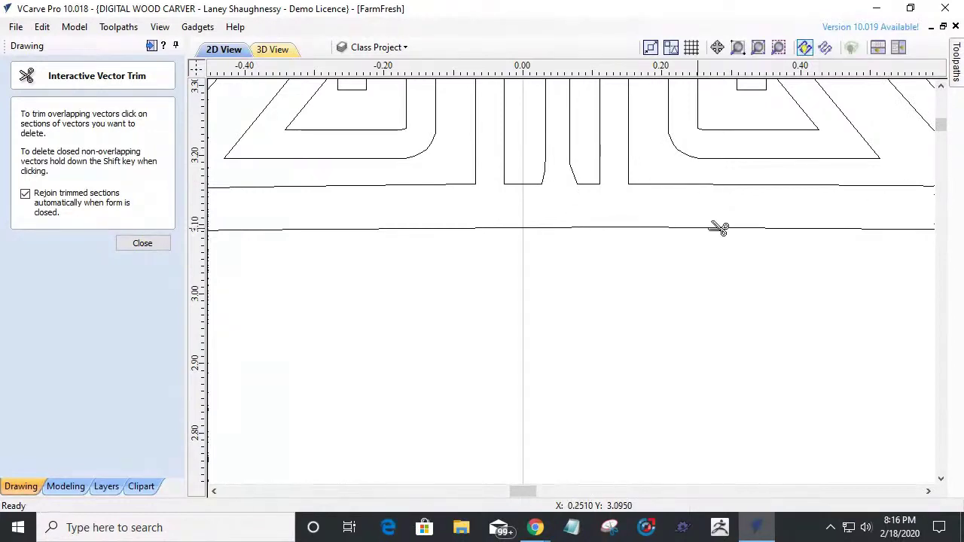
scroll(671, 235, "down", 5)
scroll(672, 235, "up", 8)
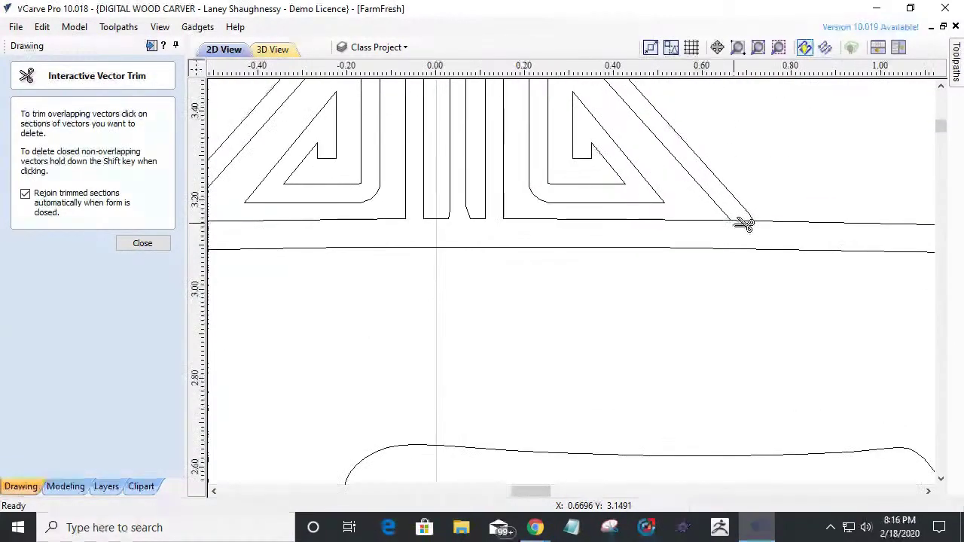
left_click(757, 208)
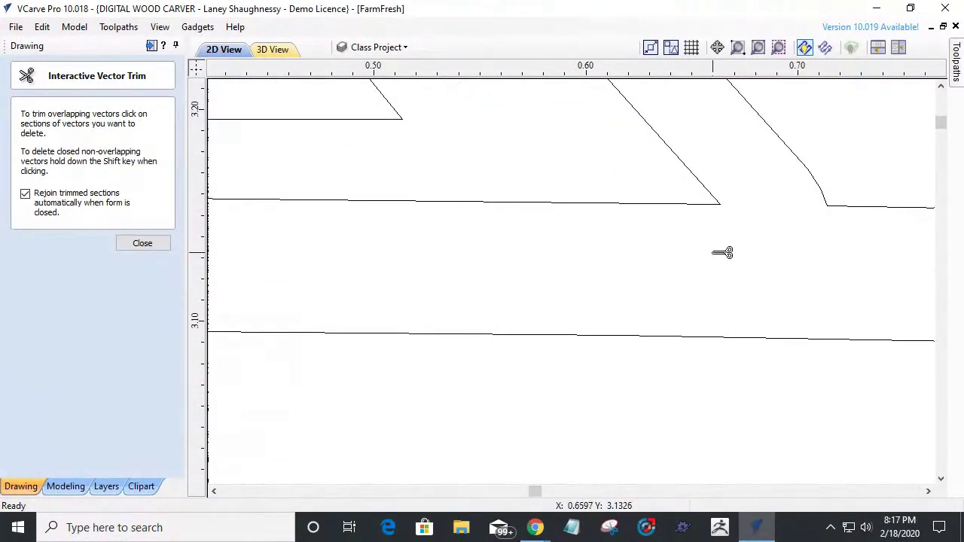
Check the trimmed base and close Interactive Trim with automatic rejoining of the trimmed sections left on.
scroll(723, 250, "down", 6)
scroll(311, 242, "down", 6)
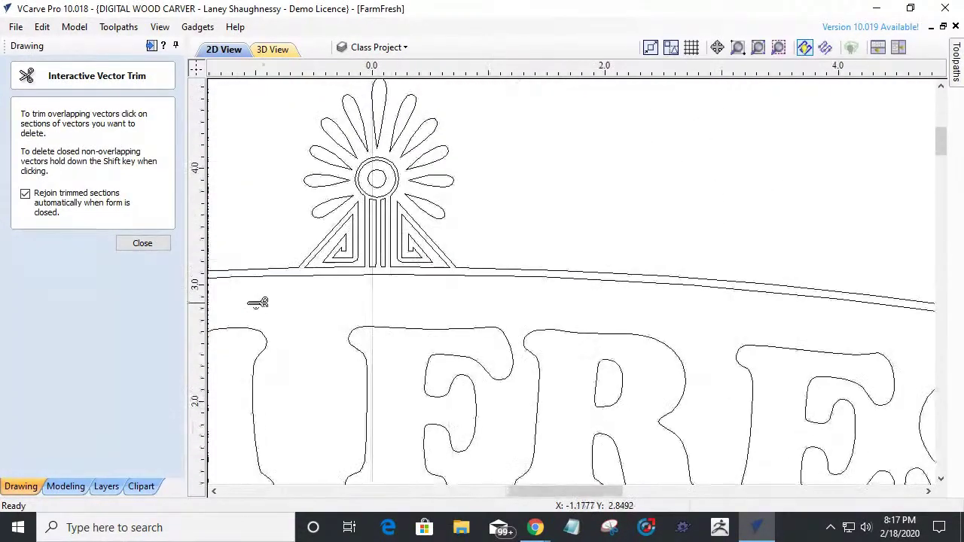
scroll(238, 262, "up", 5)
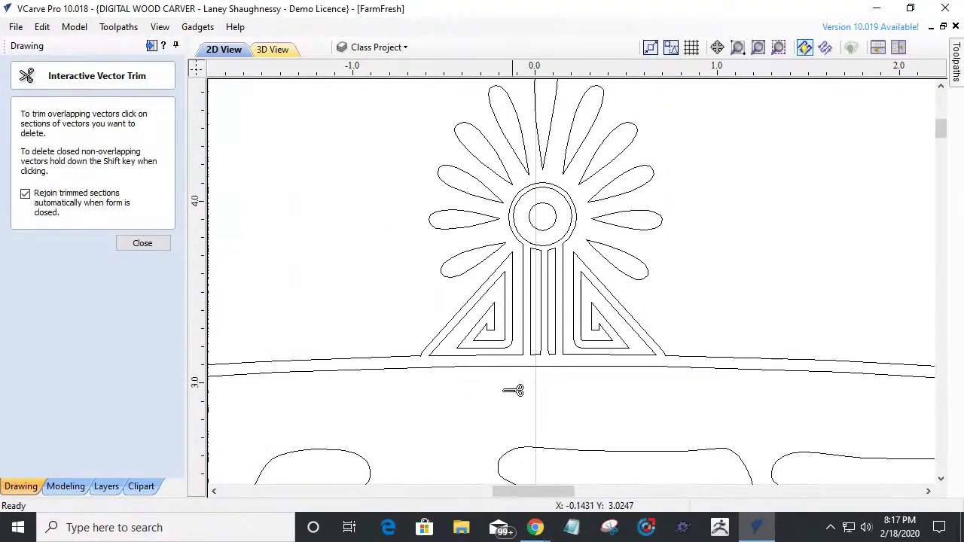
scroll(444, 354, "up", 4)
scroll(367, 385, "up", 1)
left_click(147, 243)
scroll(614, 340, "down", 5)
scroll(615, 335, "down", 3)
scroll(618, 331, "up", 2)
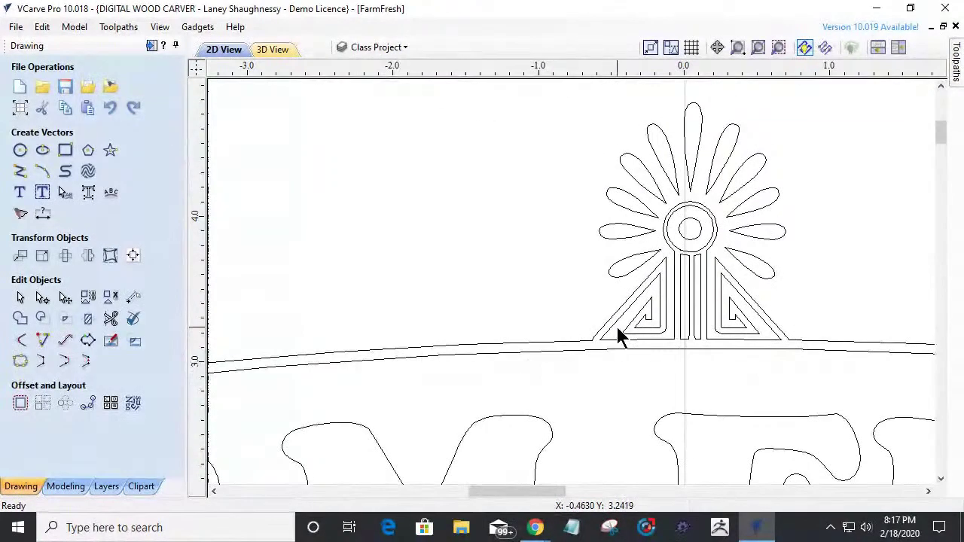
scroll(755, 357, "up", 5)
scroll(744, 357, "down", 3)
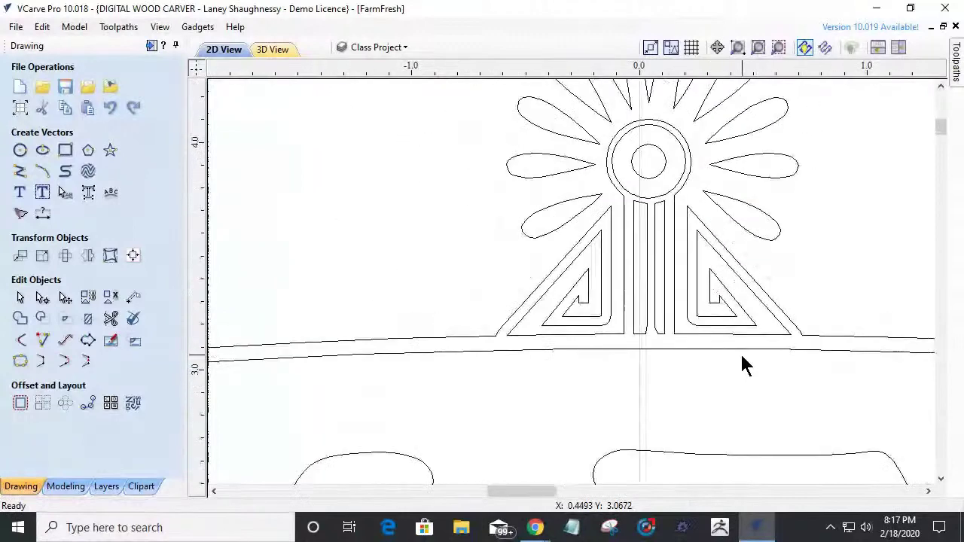
Inspect the merged ornament and band outline as a single selection, and examine the band's open left end.
left_click(496, 341)
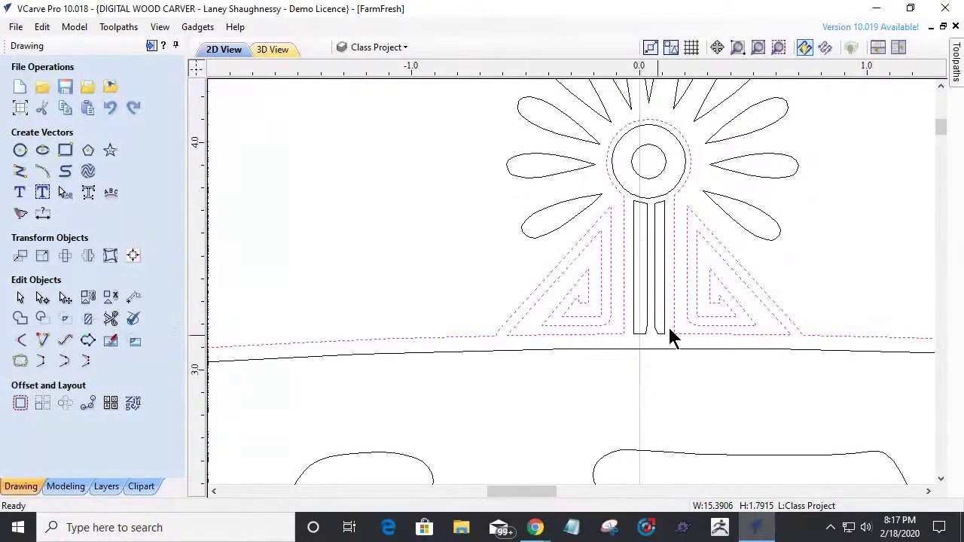
scroll(457, 319, "down", 3)
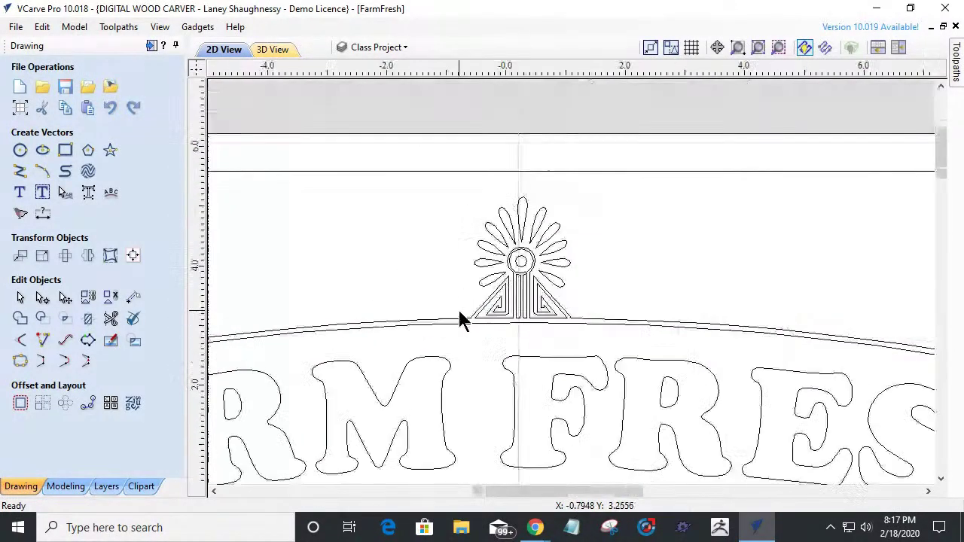
scroll(243, 362, "up", 2)
scroll(245, 357, "up", 2)
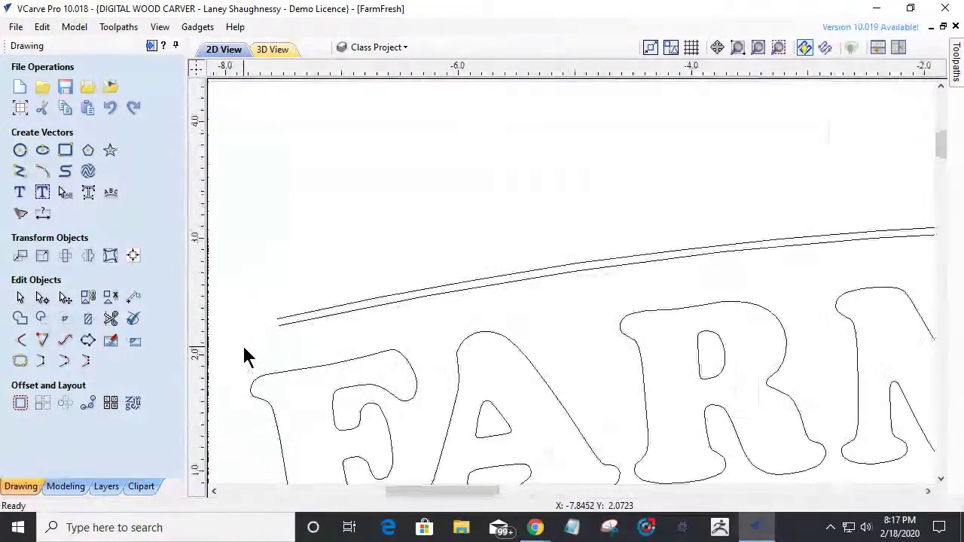
scroll(424, 308, "down", 3)
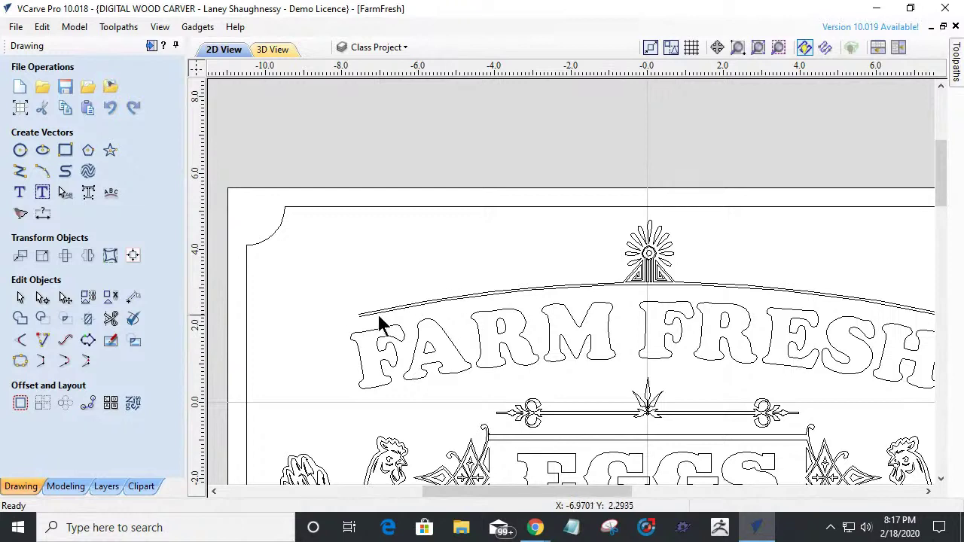
Draw a small circle about 0.134 inches in diameter on the band's upper line above the letter A.
left_click(20, 150)
scroll(335, 304, "up", 3)
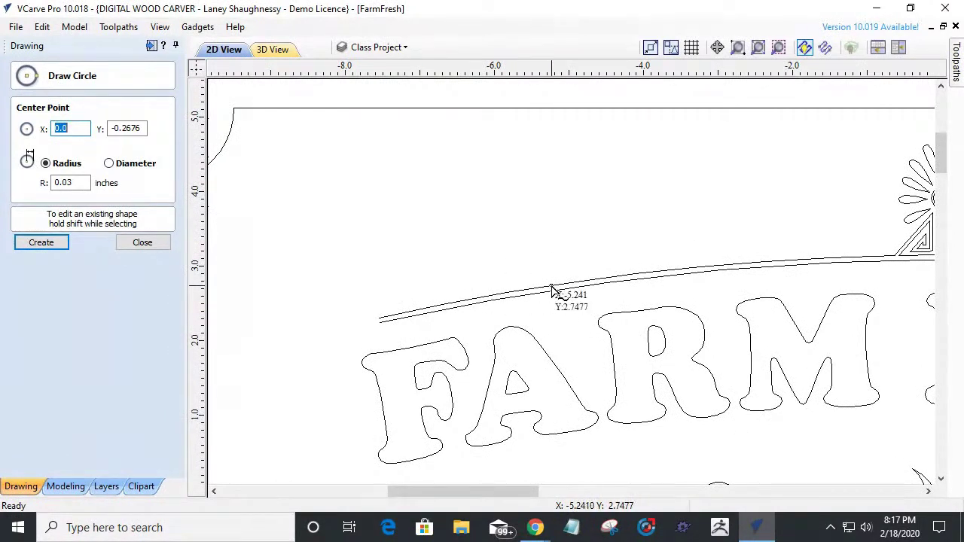
scroll(554, 290, "up", 4)
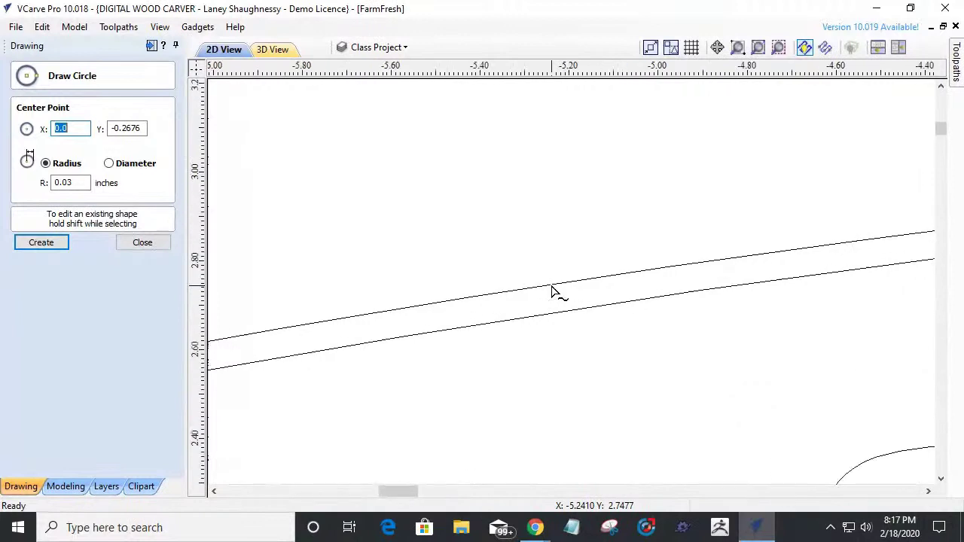
left_click(541, 266)
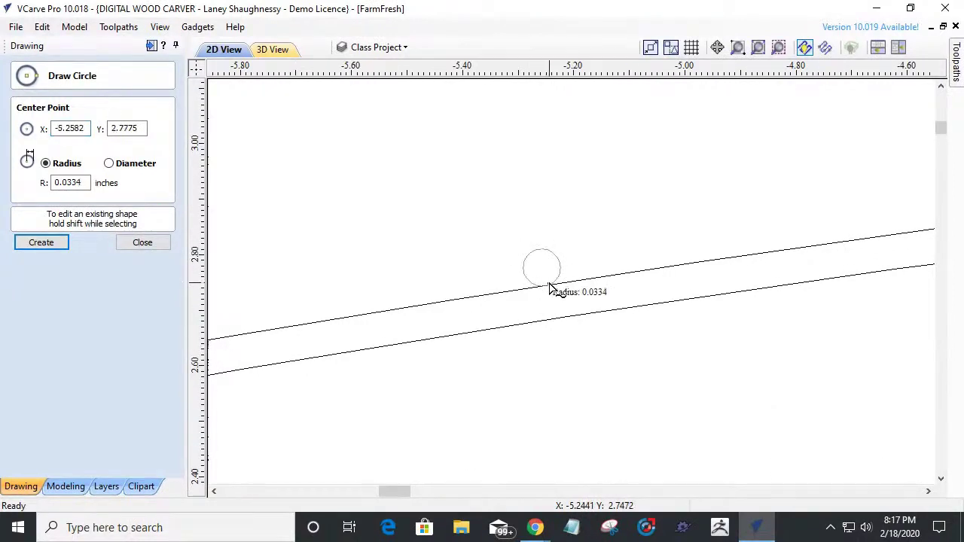
type("0.05")
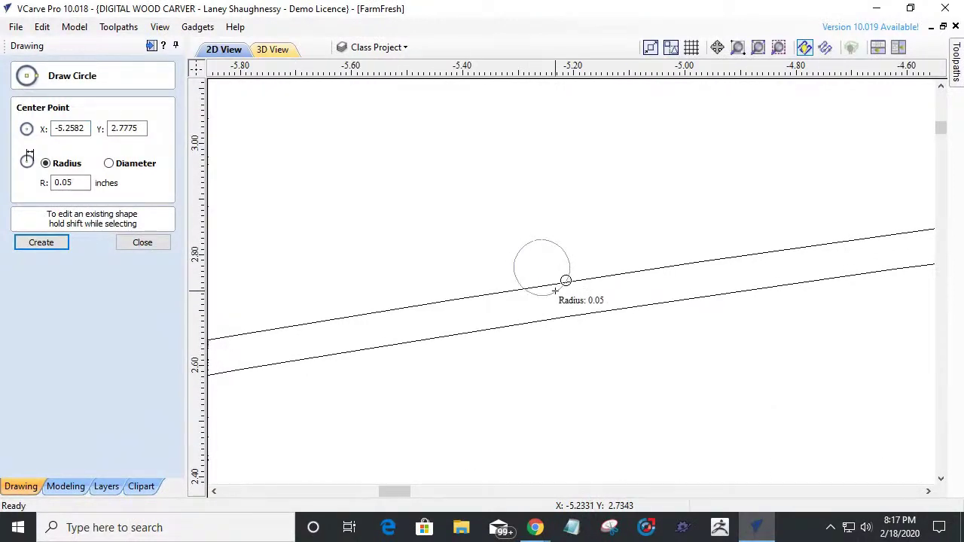
key("Return")
left_click(142, 242)
left_click(514, 274)
left_click_drag(509, 233, 494, 216)
scroll(539, 308, "down", 5)
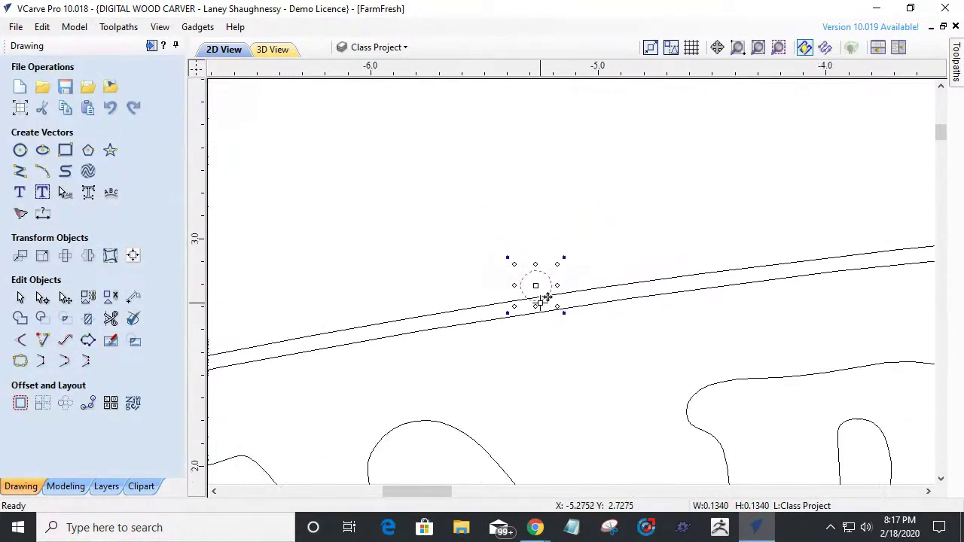
scroll(542, 331, "up", 2)
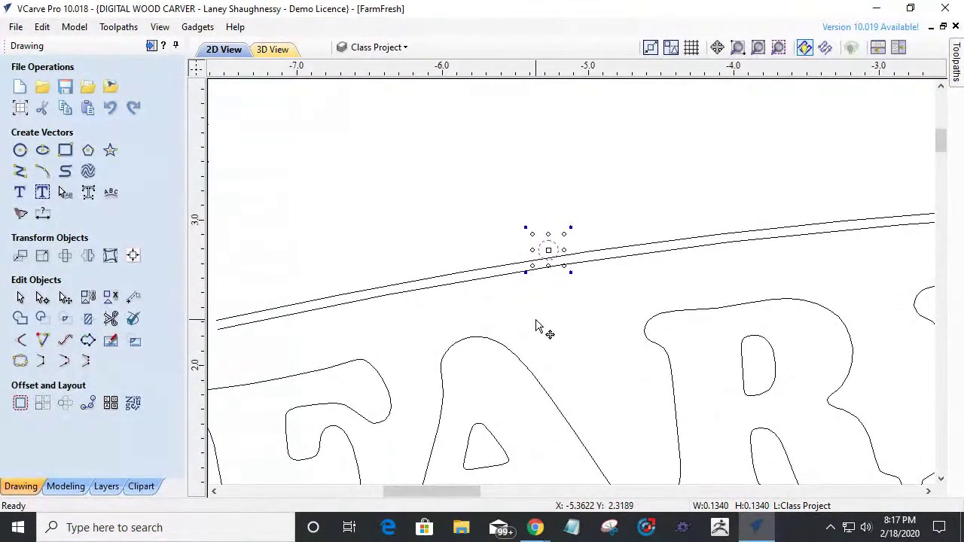
scroll(539, 329, "down", 2)
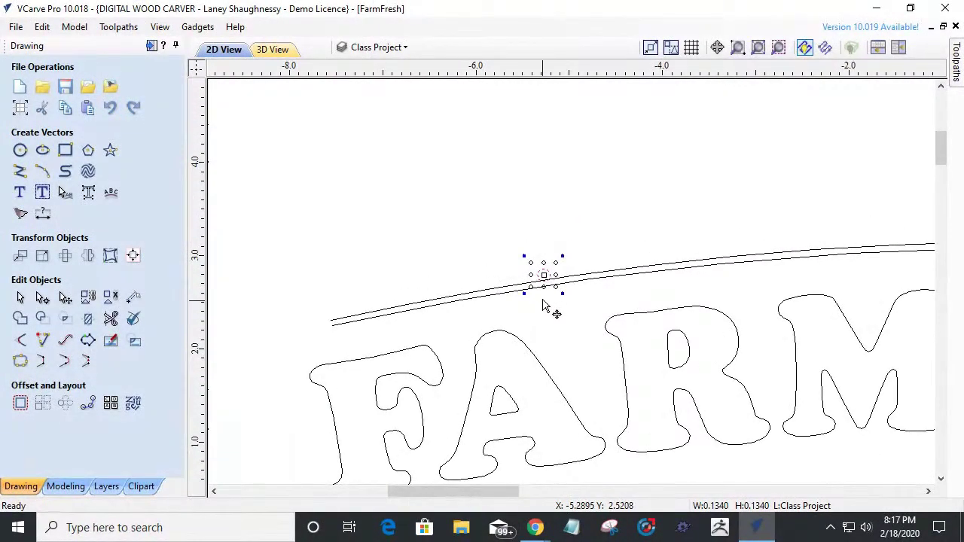
scroll(543, 305, "up", 3)
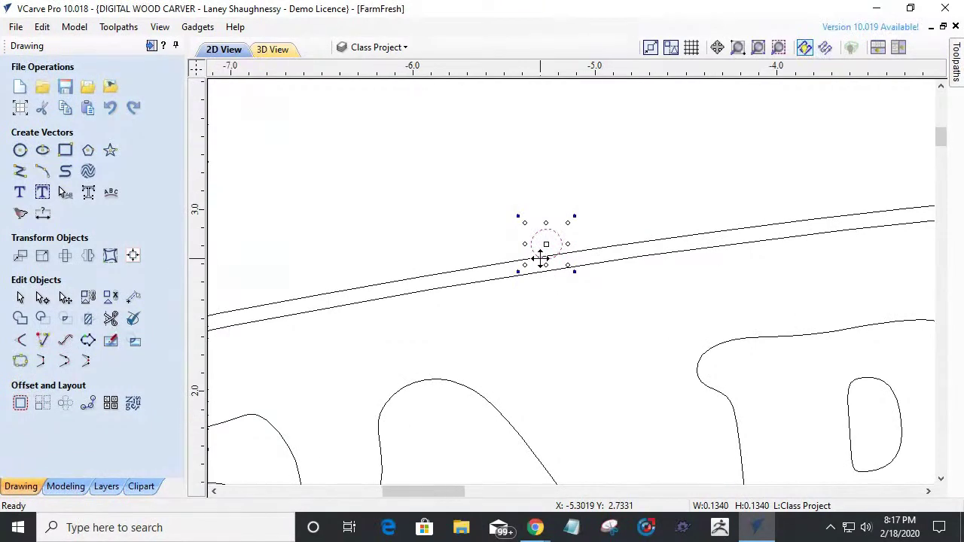
Select the ornament and band without the small circle, and centre them together horizontally in the material.
scroll(541, 258, "down", 6)
scroll(537, 253, "up", 2)
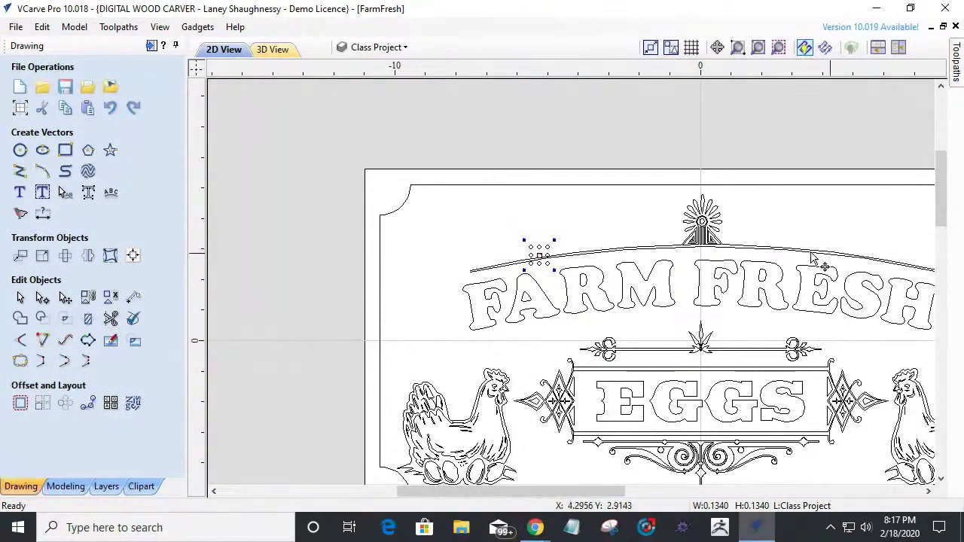
scroll(833, 259, "down", 5)
scroll(659, 218, "up", 5)
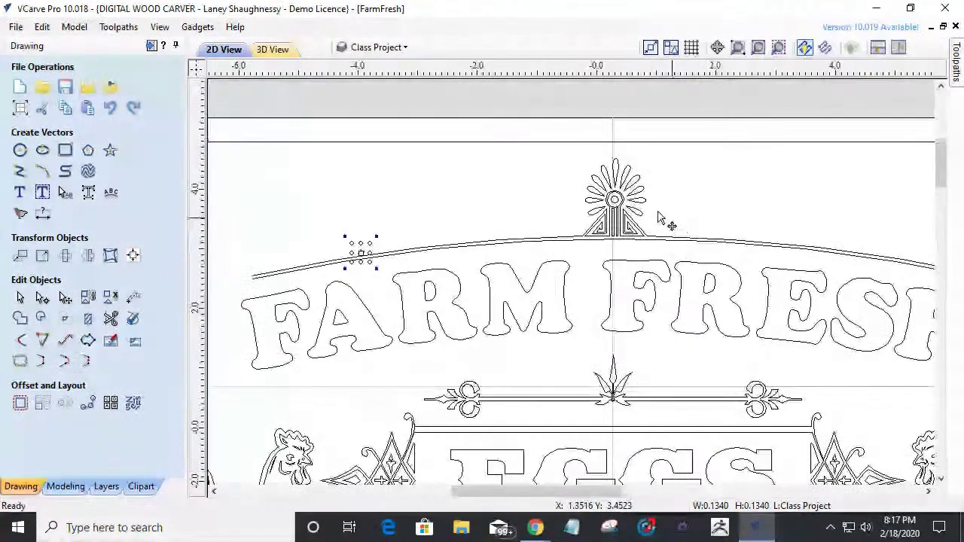
scroll(659, 219, "up", 3)
scroll(620, 206, "down", 6)
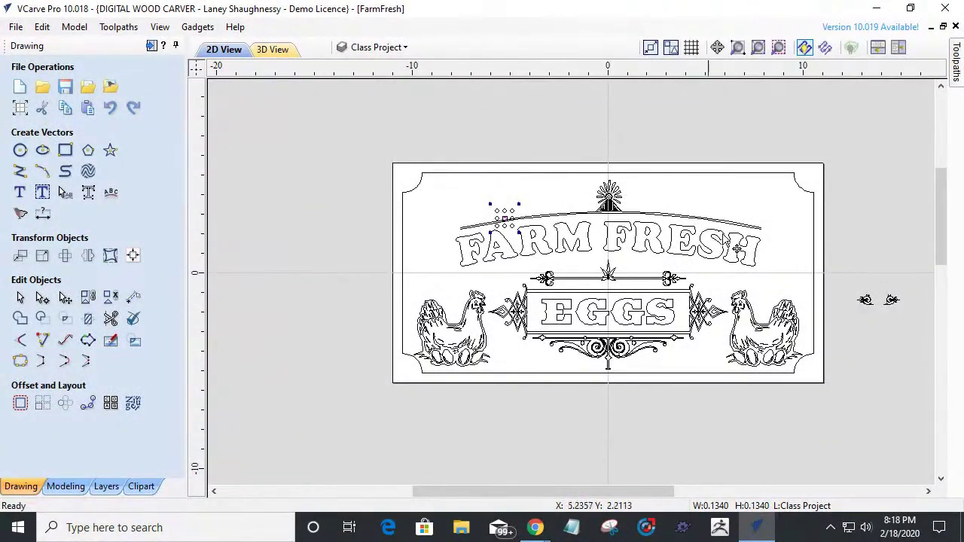
left_click(768, 240)
scroll(482, 222, "up", 3)
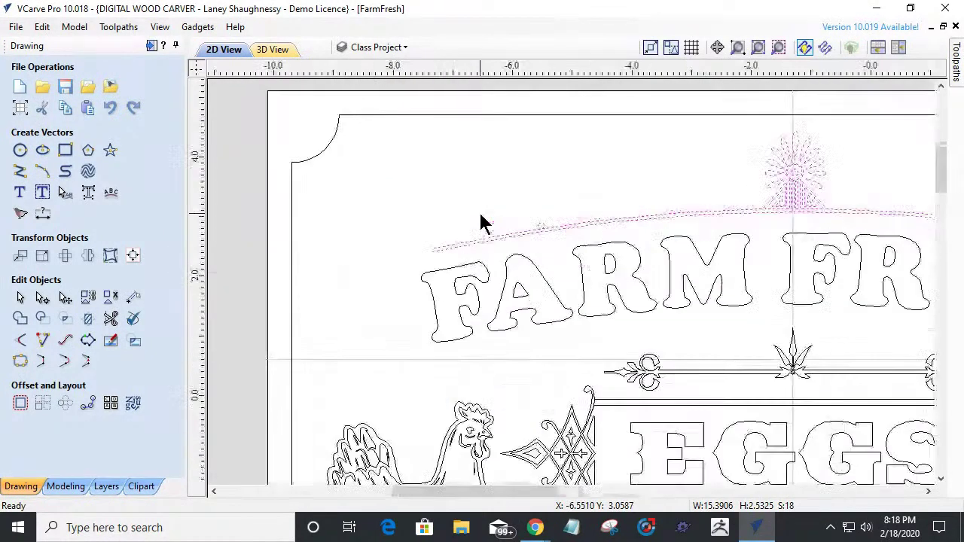
scroll(482, 222, "up", 1)
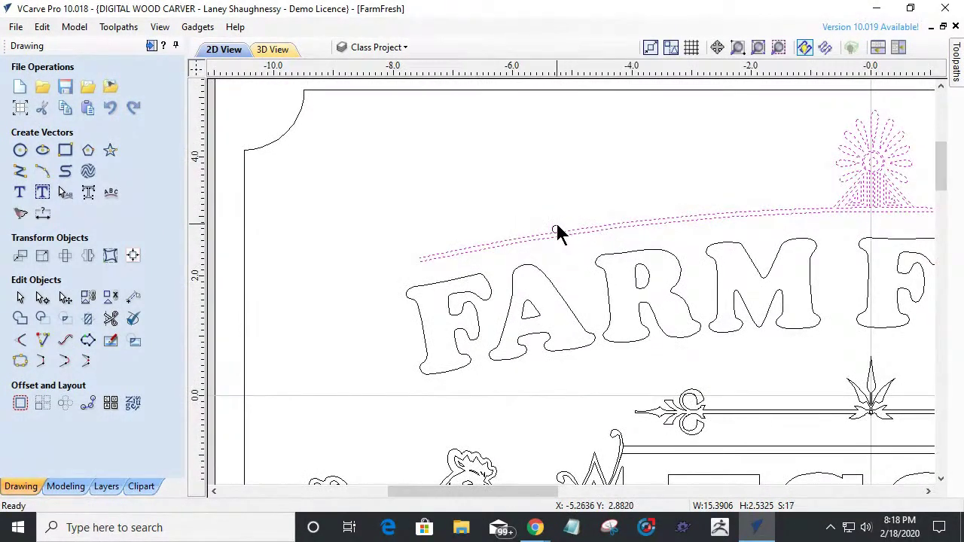
left_click(133, 255)
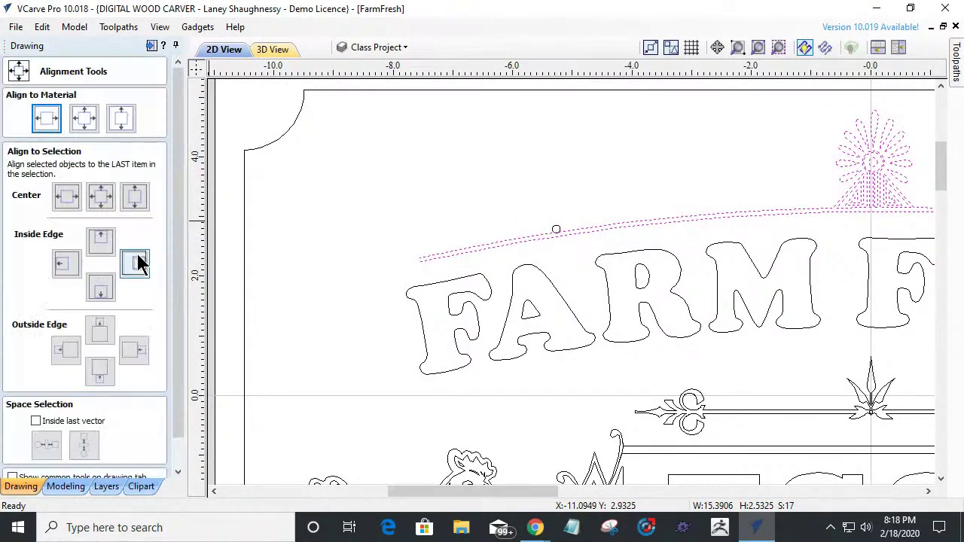
left_click(48, 122)
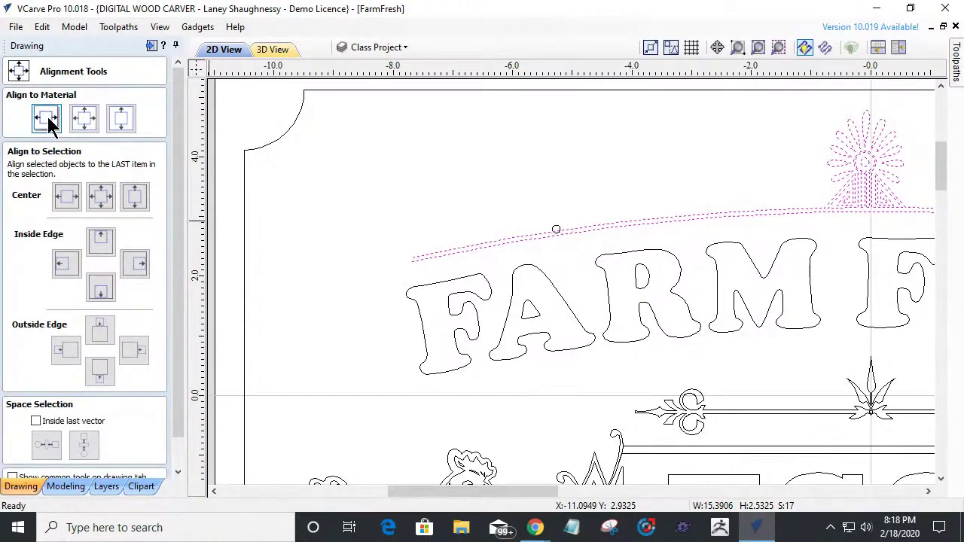
Examine how the ornament and band line up with the vertical centreline and the FARM FRESH lettering.
scroll(46, 117, "down", 1)
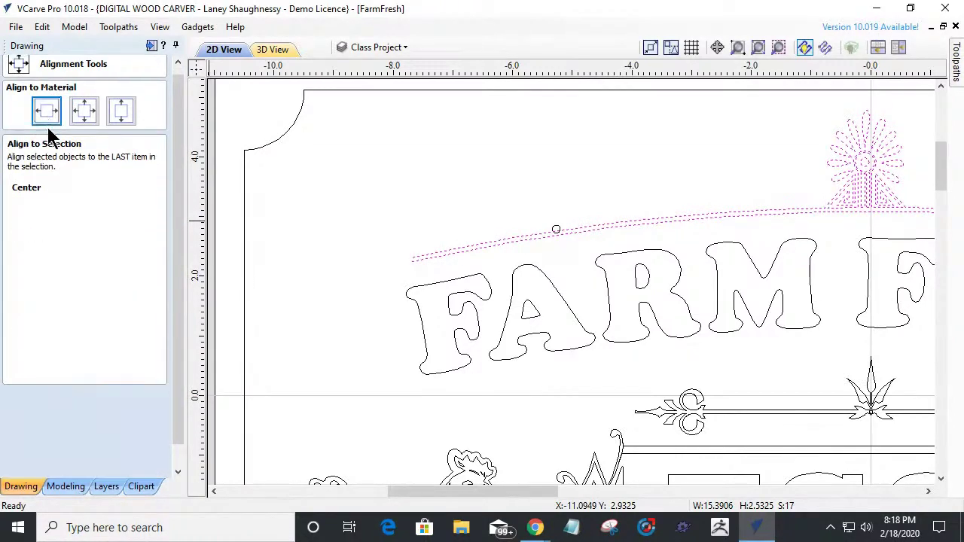
scroll(304, 204, "down", 4)
scroll(307, 217, "up", 1)
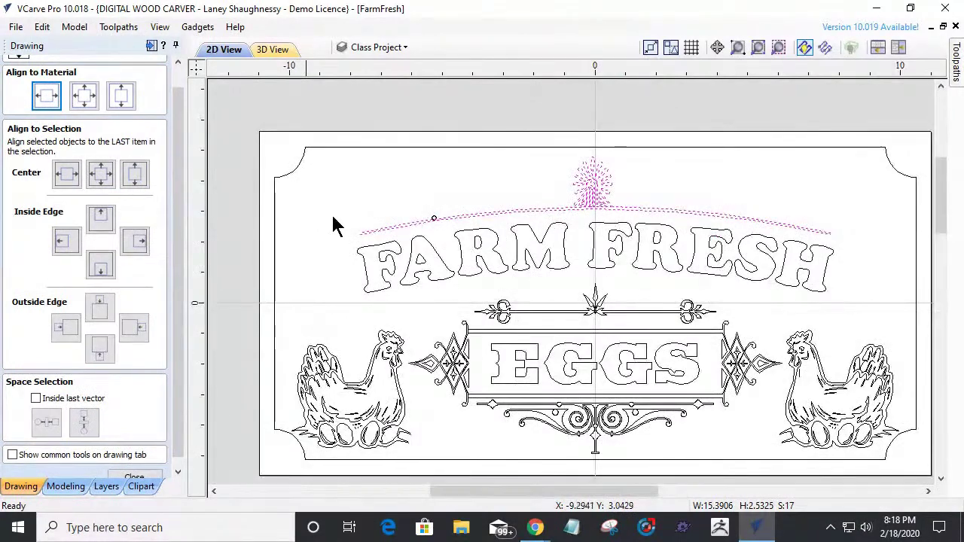
scroll(571, 204, "up", 2)
scroll(571, 205, "up", 1)
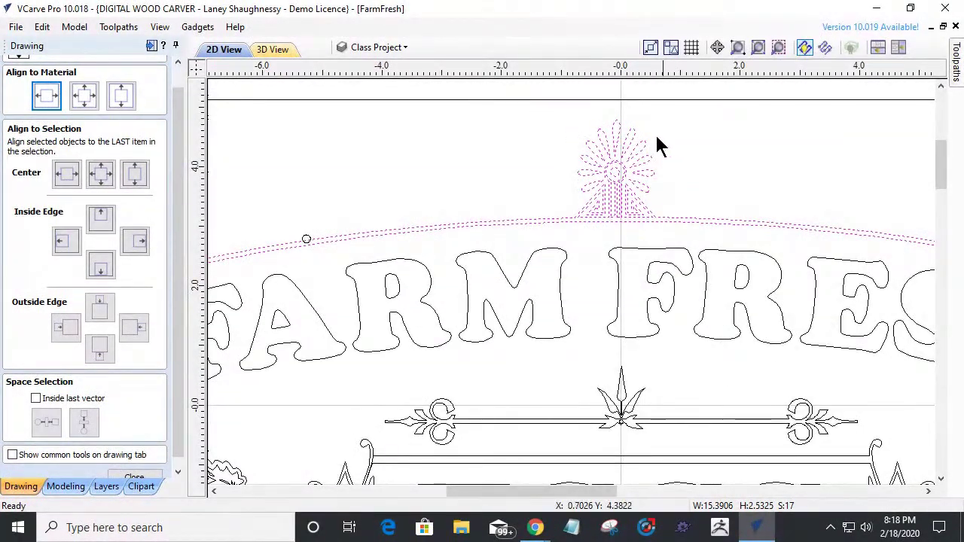
scroll(519, 185, "up", 1)
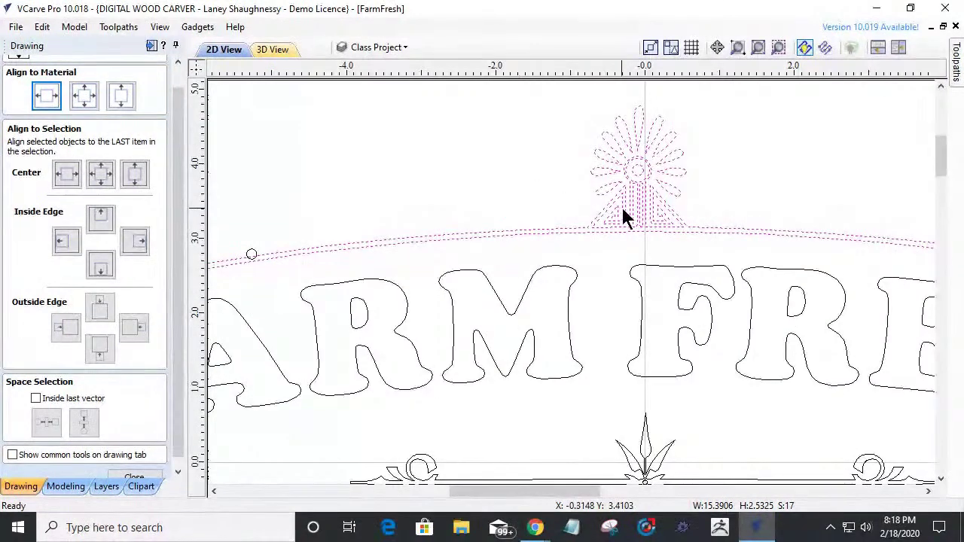
scroll(632, 180, "down", 4)
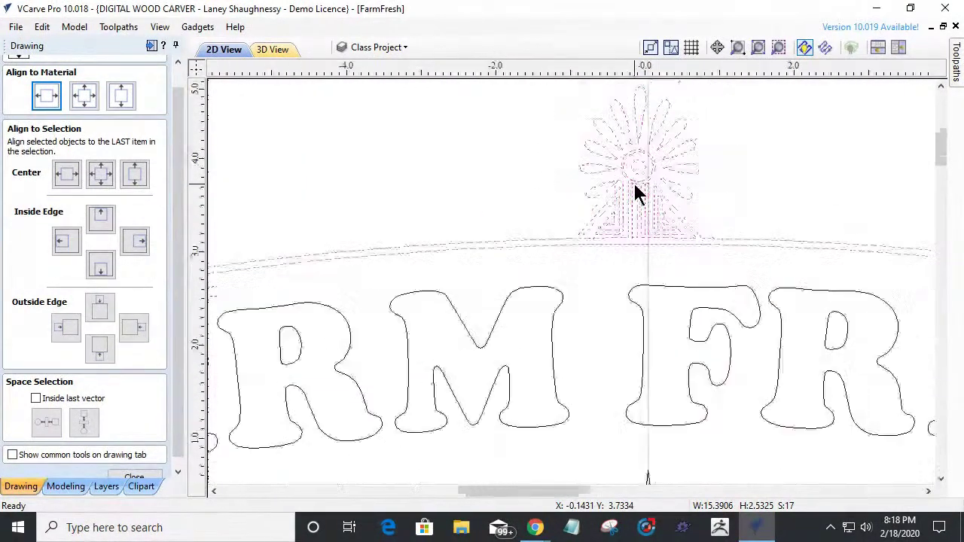
scroll(600, 161, "up", 4)
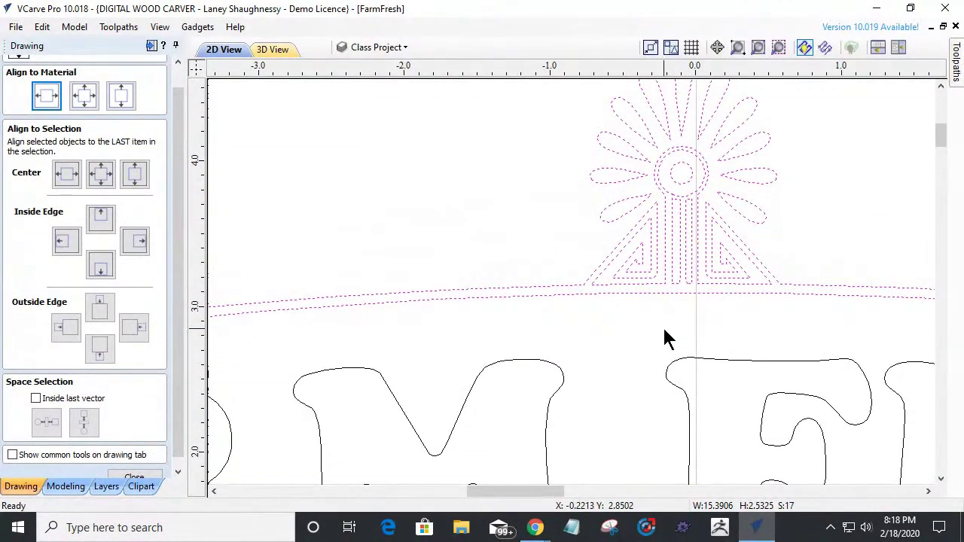
Undo the alignment, the small circle and the trims, back to the untrimmed ornament overlapping the separate band lines.
key("Right")
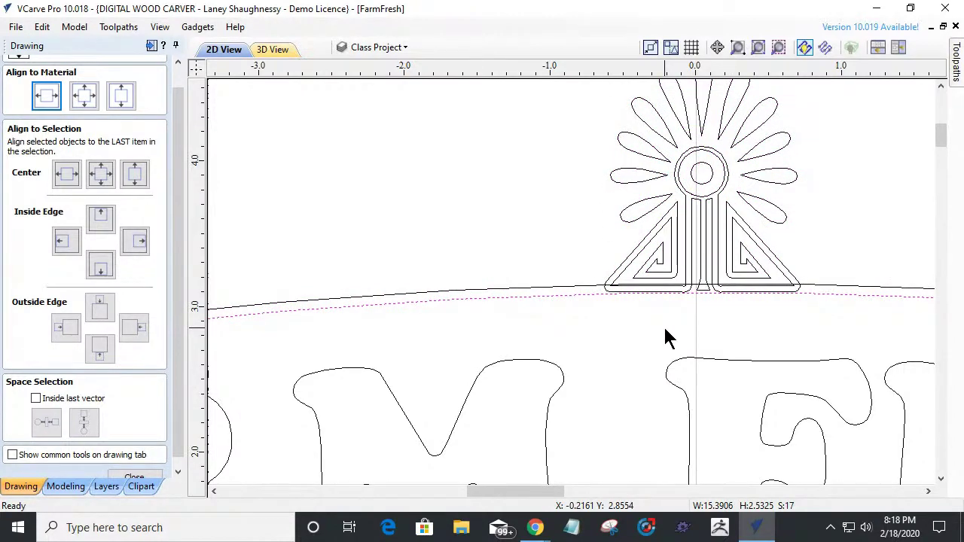
scroll(662, 308, "down", 1)
scroll(662, 308, "up", 1)
scroll(663, 307, "down", 2)
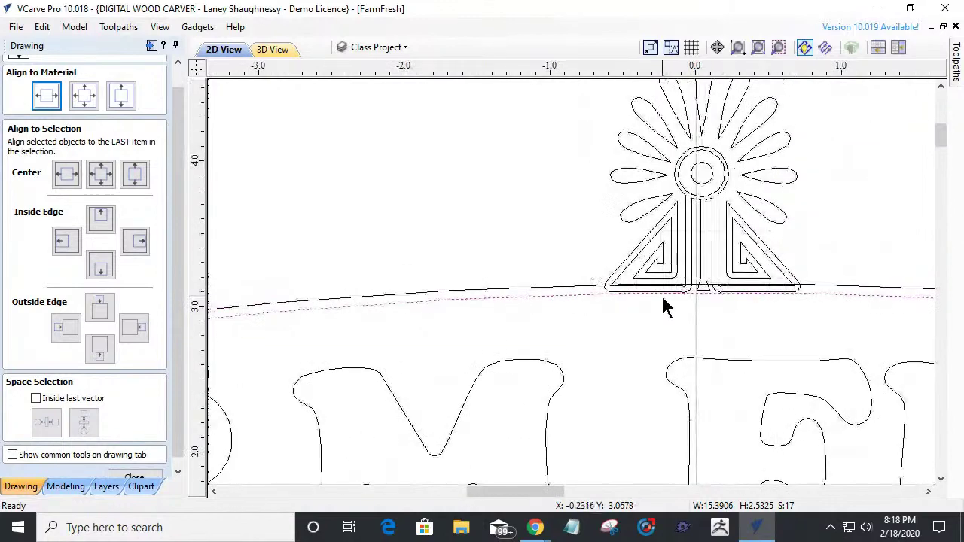
Select the whole untrimmed sunburst ornament without the band lines and centre it horizontally in the material.
left_click_drag(579, 140, 747, 311)
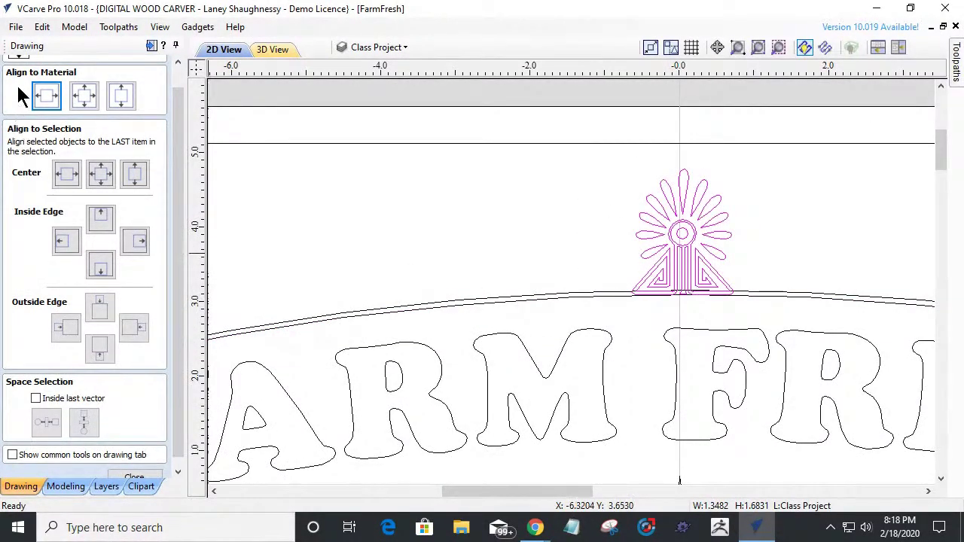
left_click(46, 95)
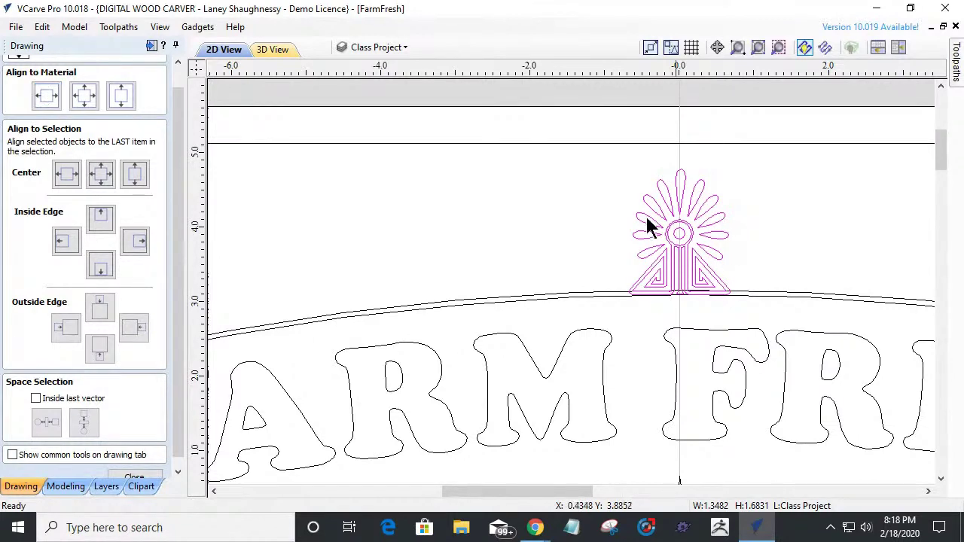
scroll(667, 237, "up", 1)
scroll(667, 237, "up", 1)
scroll(664, 226, "down", 3)
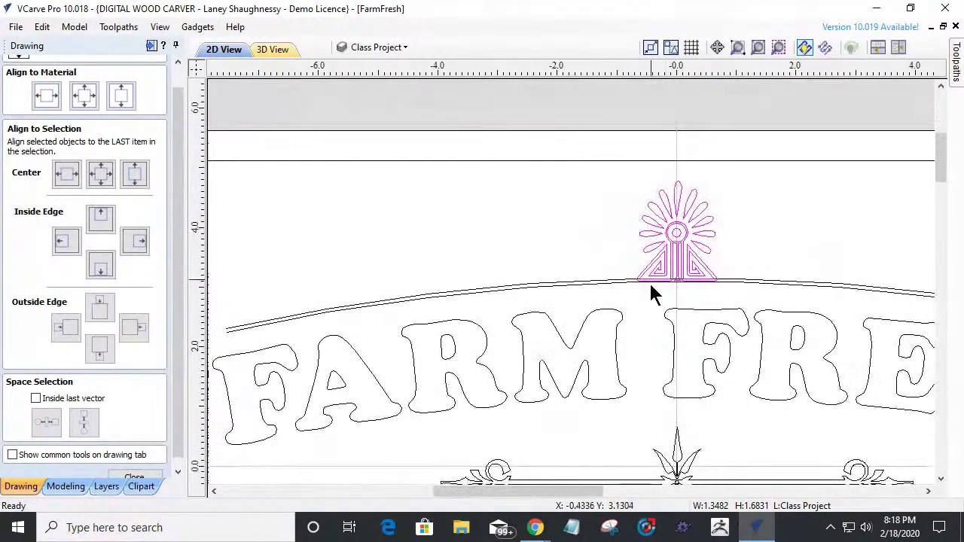
Centre both curved band lines together horizontally in the material and close the alignment tools.
left_click(595, 284)
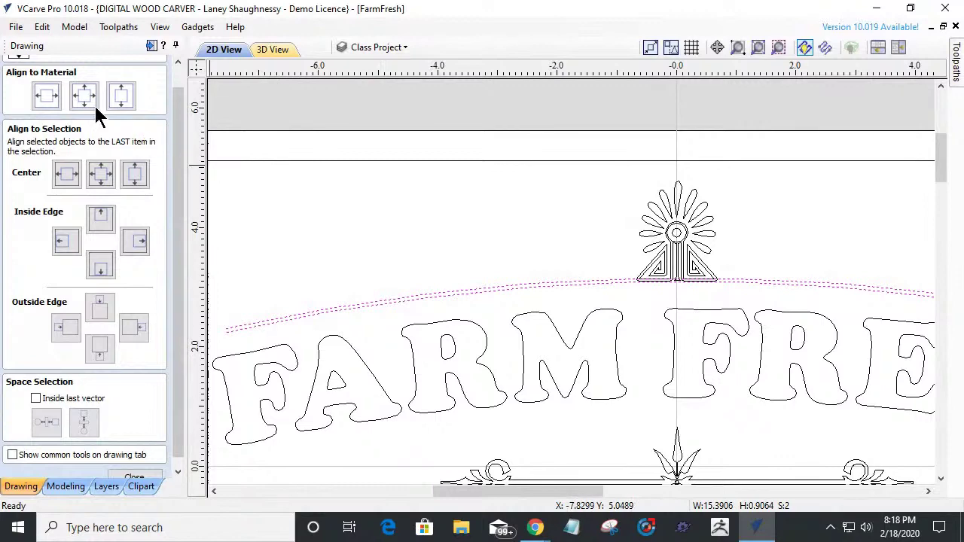
left_click(47, 96)
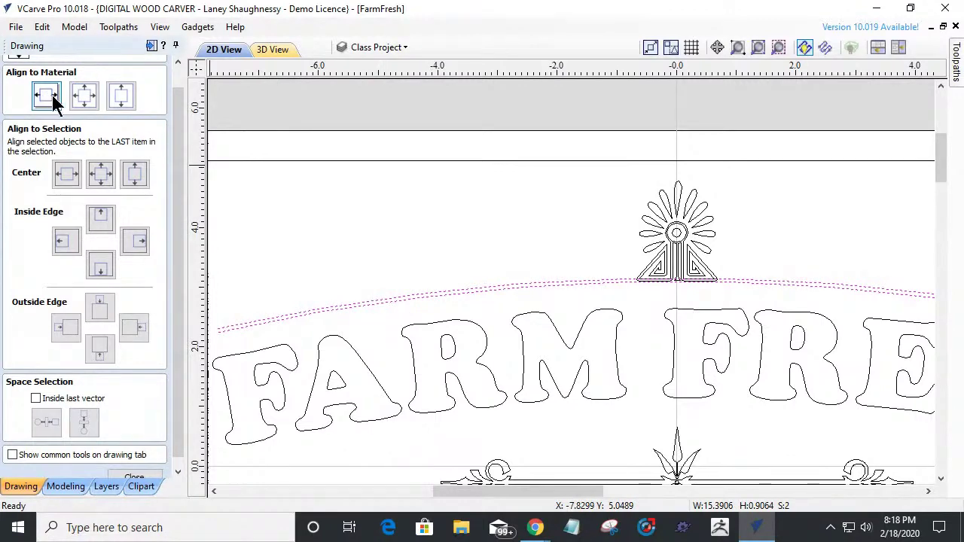
scroll(467, 266, "down", 3)
scroll(553, 269, "up", 3)
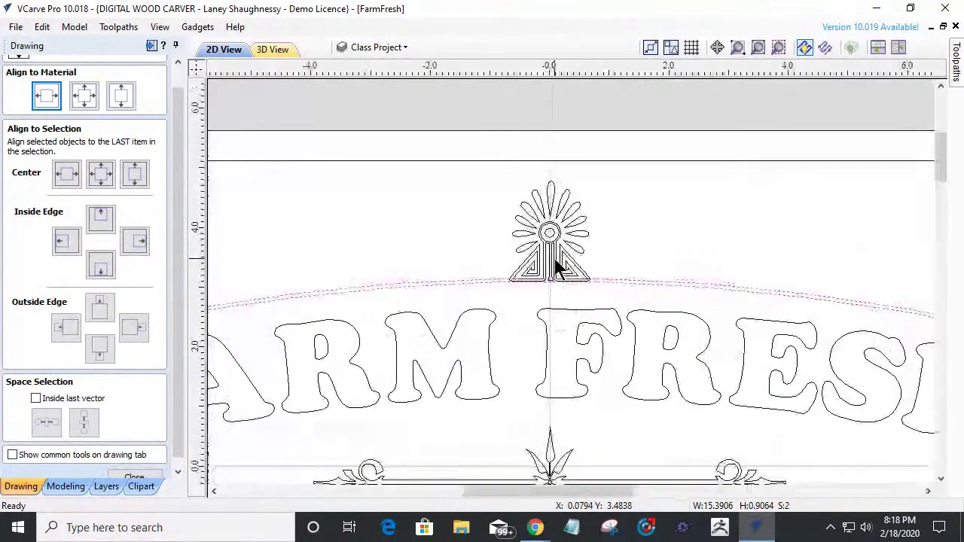
left_click(135, 478)
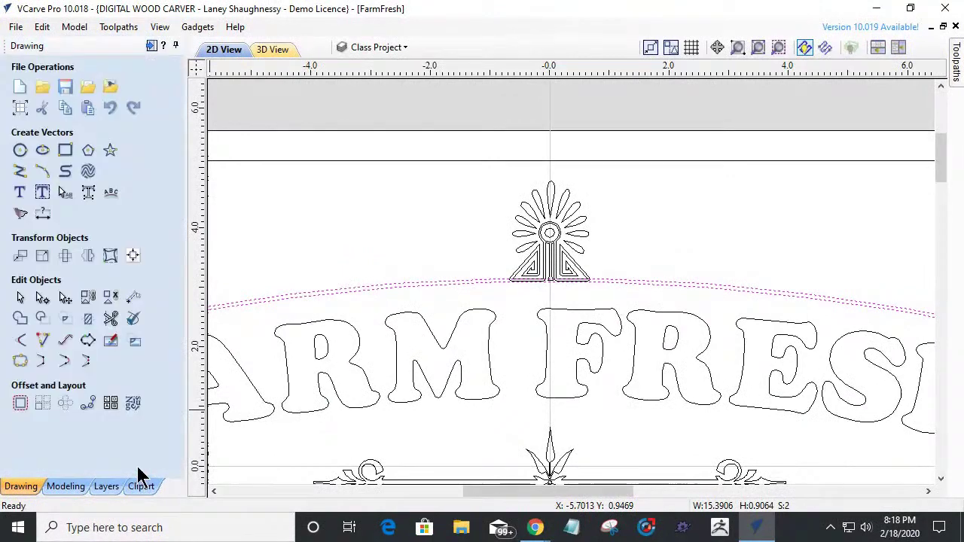
left_click(111, 318)
scroll(490, 301, "up", 6)
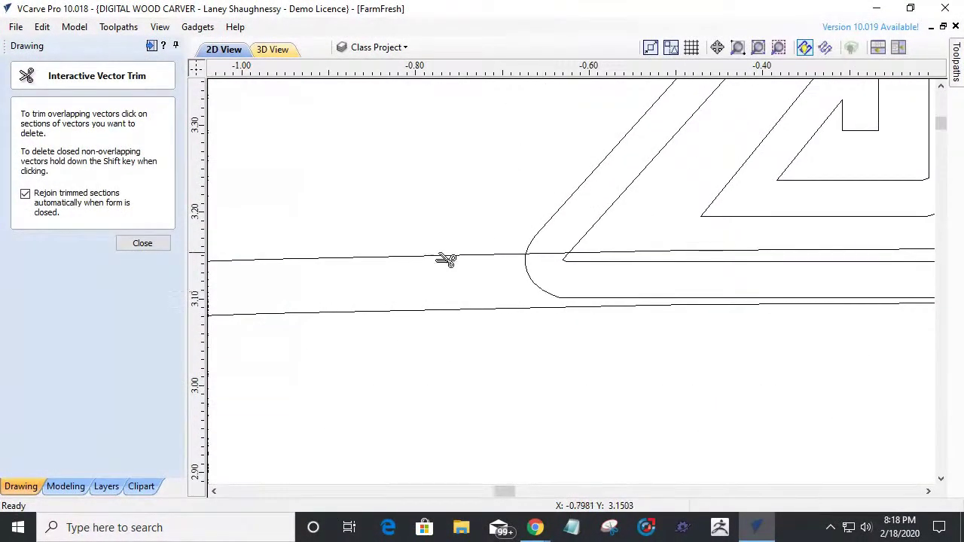
left_click(153, 244)
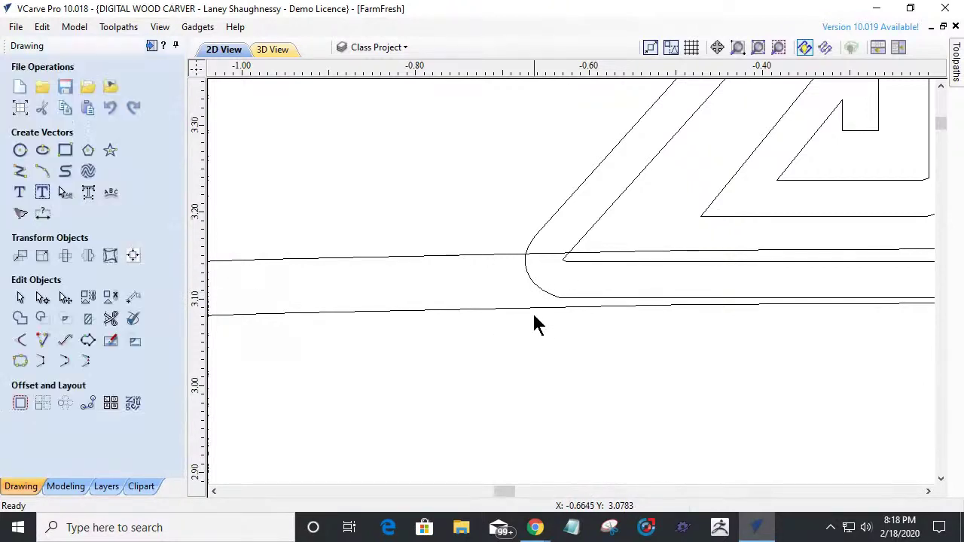
Ungroup the sunburst ornament back into its individual vectors.
left_click(548, 299)
right_click(547, 301)
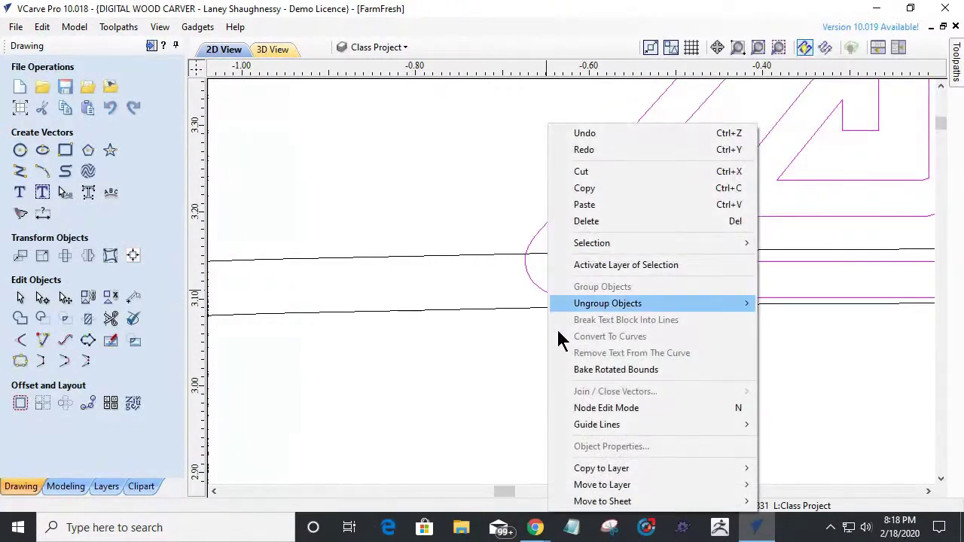
mouse_move(752, 487)
left_click(804, 462)
right_click(600, 305)
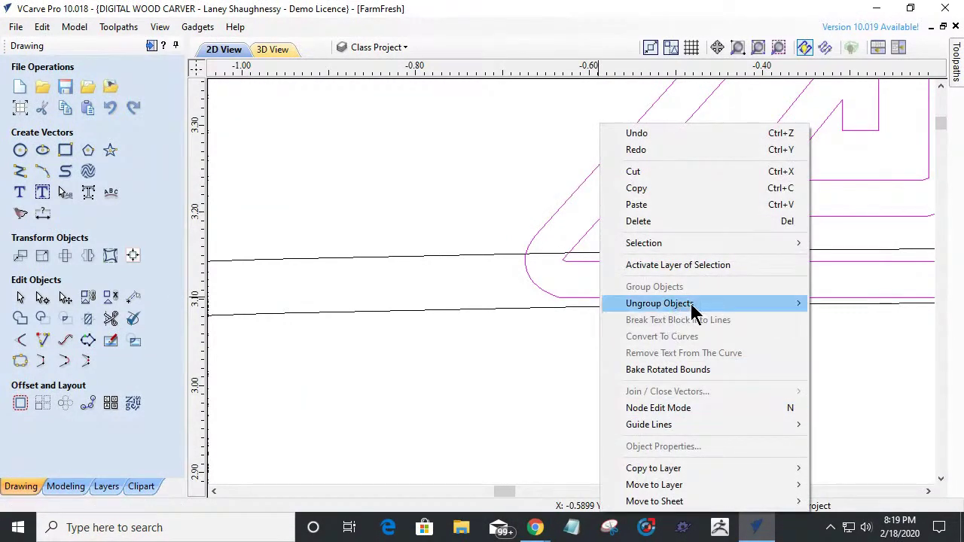
mouse_move(800, 317)
left_click(457, 320)
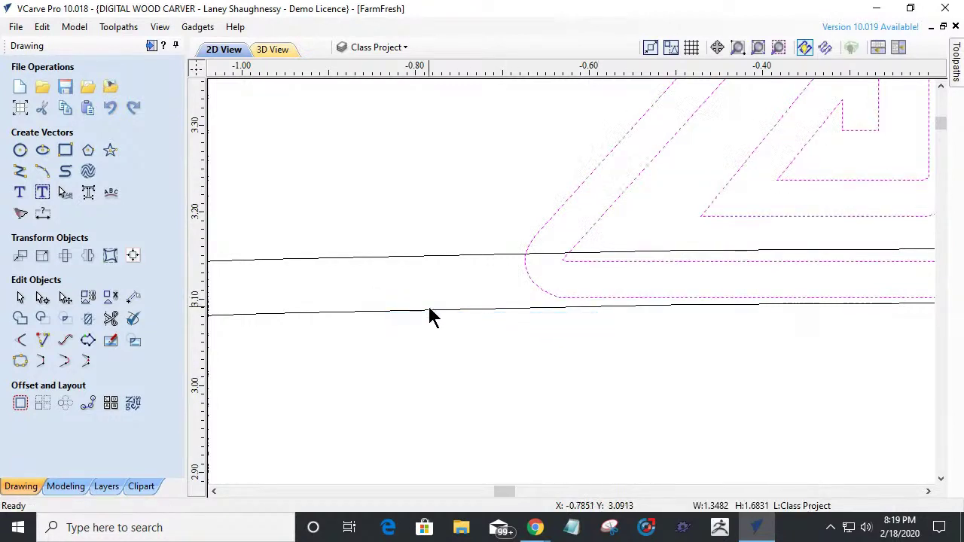
Trim the overlapping lines where the ornament's left triangle and central stem meet the upper band line, so they merge into the band.
left_click(110, 318)
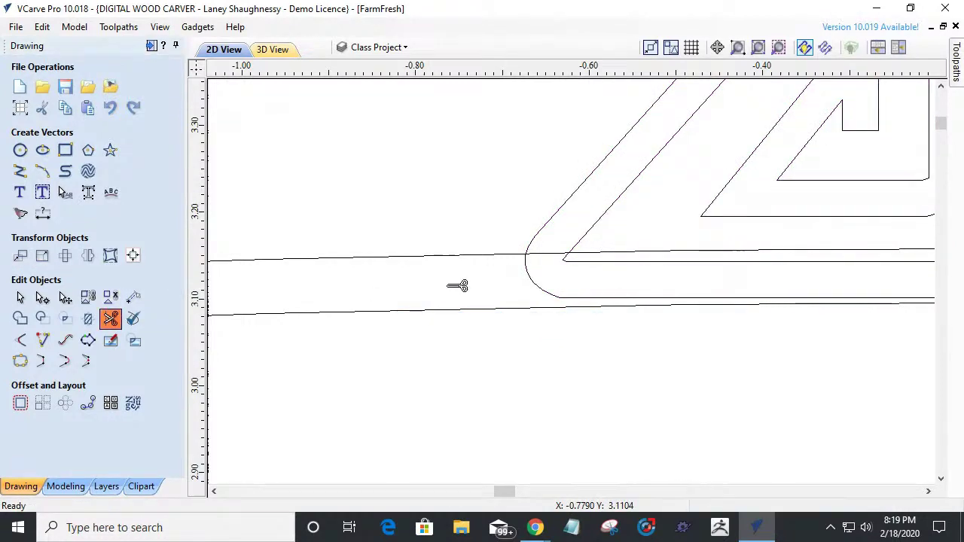
left_click(537, 281)
left_click(586, 263)
scroll(412, 296, "down", 3)
scroll(719, 309, "up", 2)
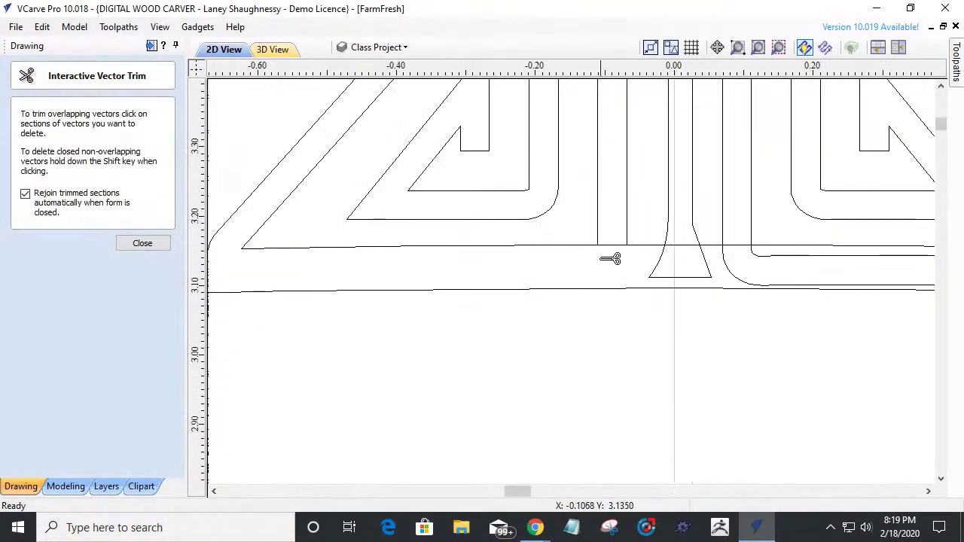
left_click(688, 276)
left_click(691, 250)
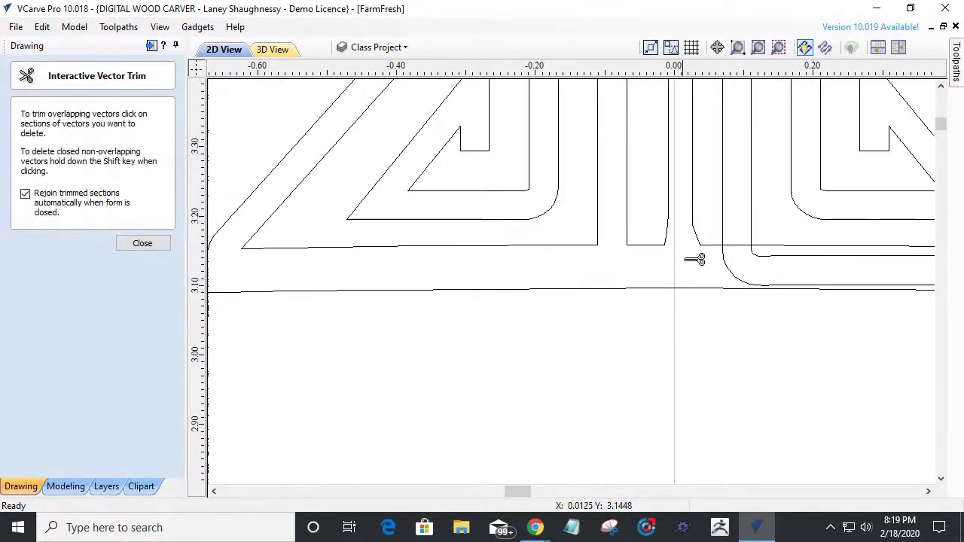
Trim the overlaps between the ornament's right triangle and the upper band line, then finish trimming.
left_click(735, 270)
left_click(741, 245)
left_click(781, 259)
scroll(639, 273, "down", 2)
scroll(854, 274, "up", 3)
left_click(819, 230)
scroll(856, 299, "down", 6)
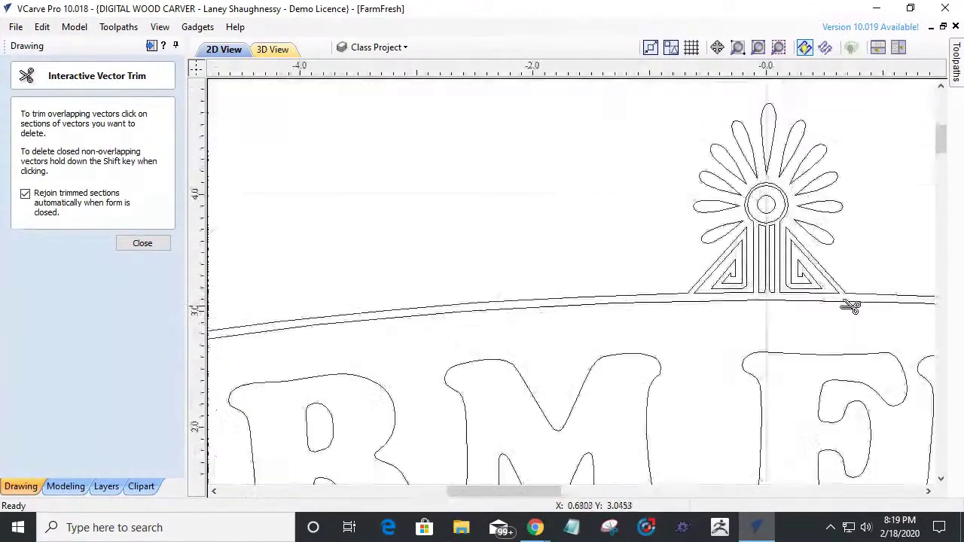
scroll(846, 305, "down", 4)
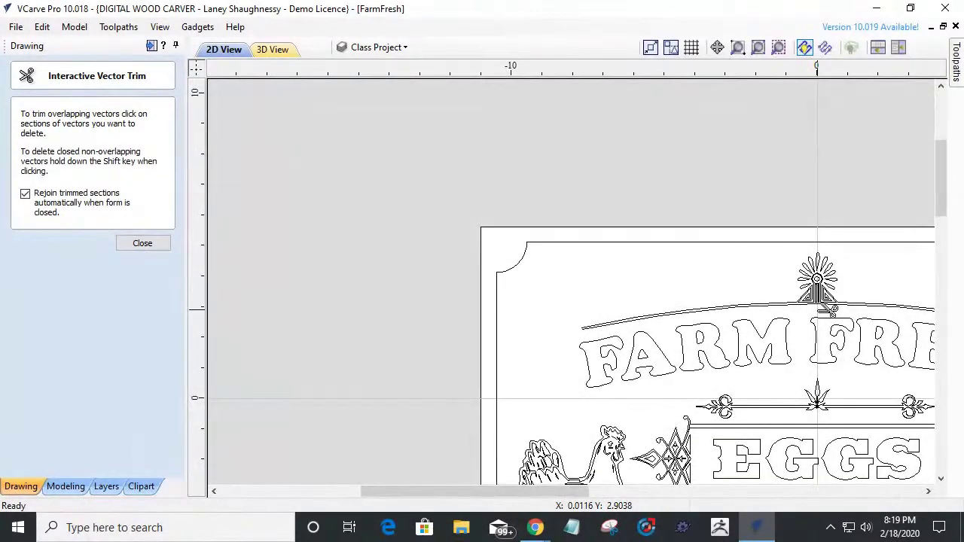
scroll(828, 310, "up", 3)
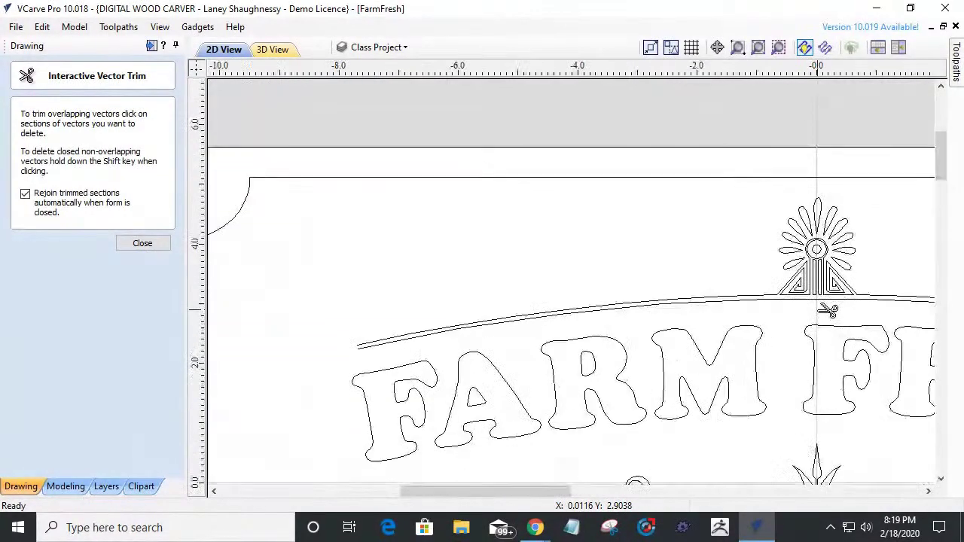
left_click(133, 246)
Draw a circle of about 0.23 inch radius on the band above FARM, left of the ornament, and shrink it to about 0.31 inches wide.
left_click(19, 150)
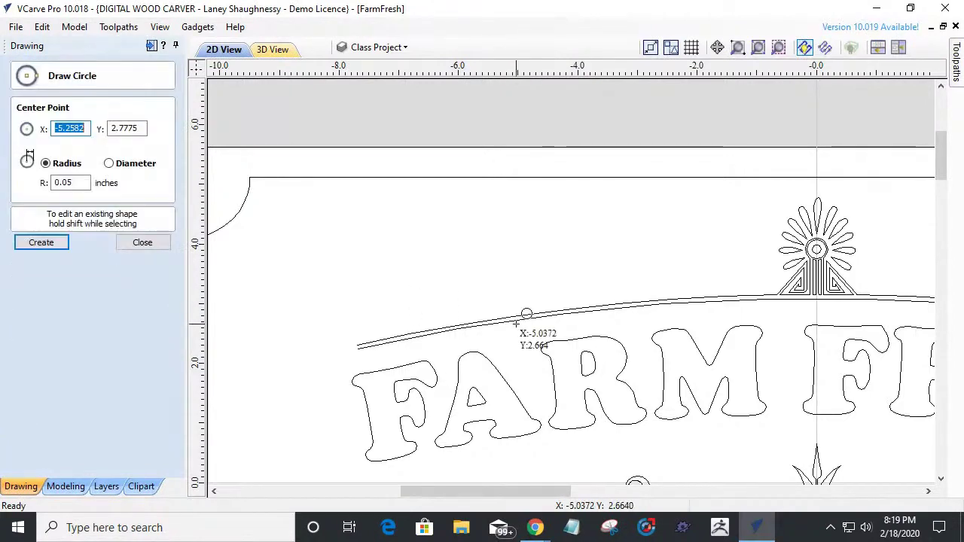
left_click_drag(506, 304, 514, 318)
left_click(147, 242)
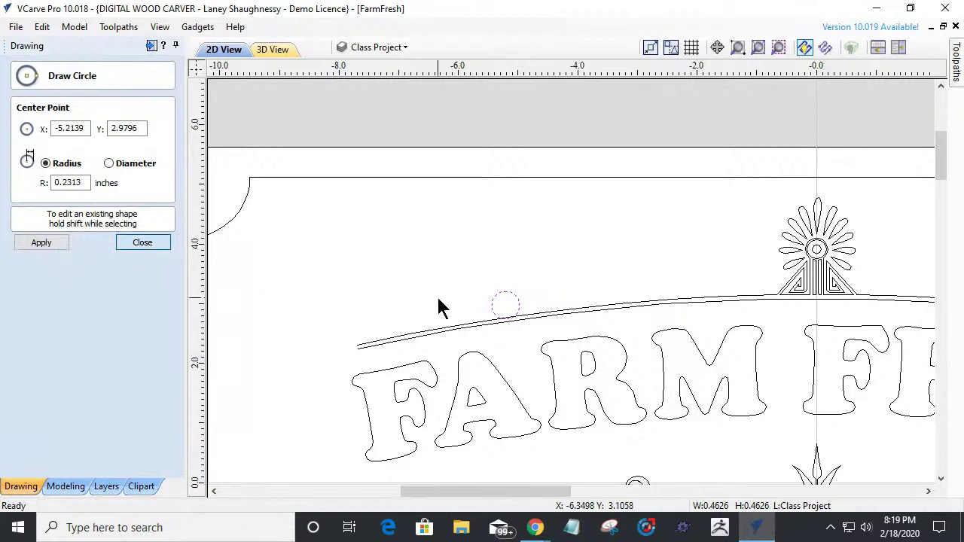
scroll(436, 294, "up", 3)
left_click(550, 288)
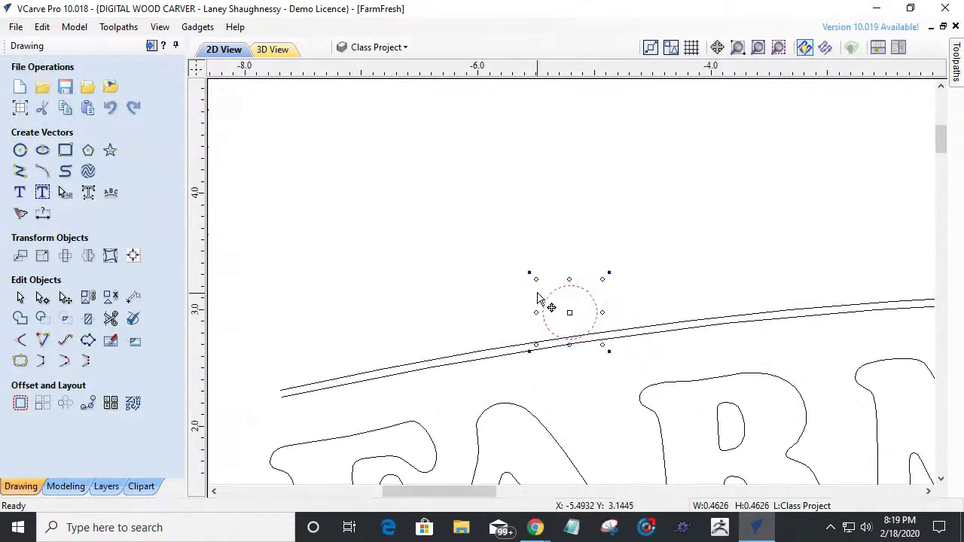
left_click_drag(535, 279, 560, 298)
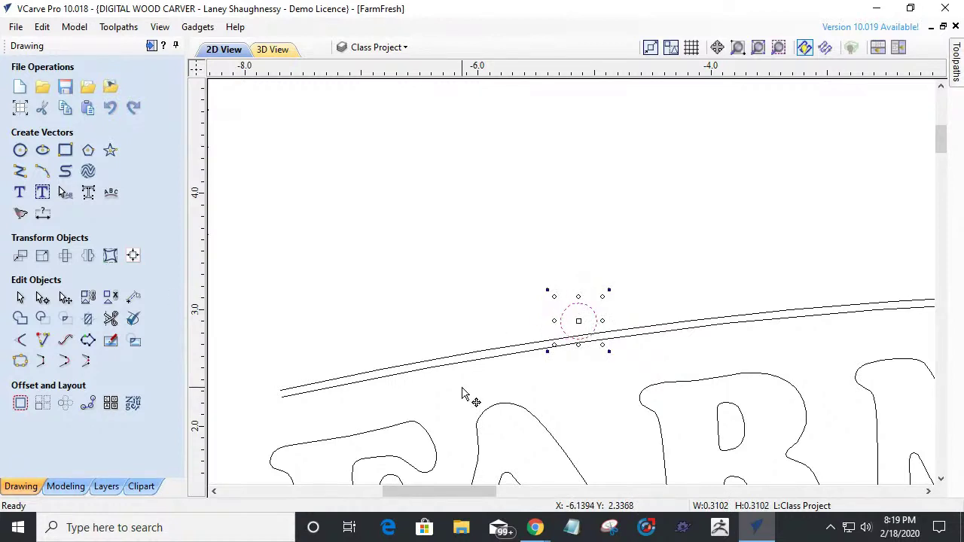
Create a mirrored copy of the small circle, flipped horizontally about the job centre, and close the mirror tool.
scroll(462, 392, "down", 2)
scroll(427, 355, "down", 2)
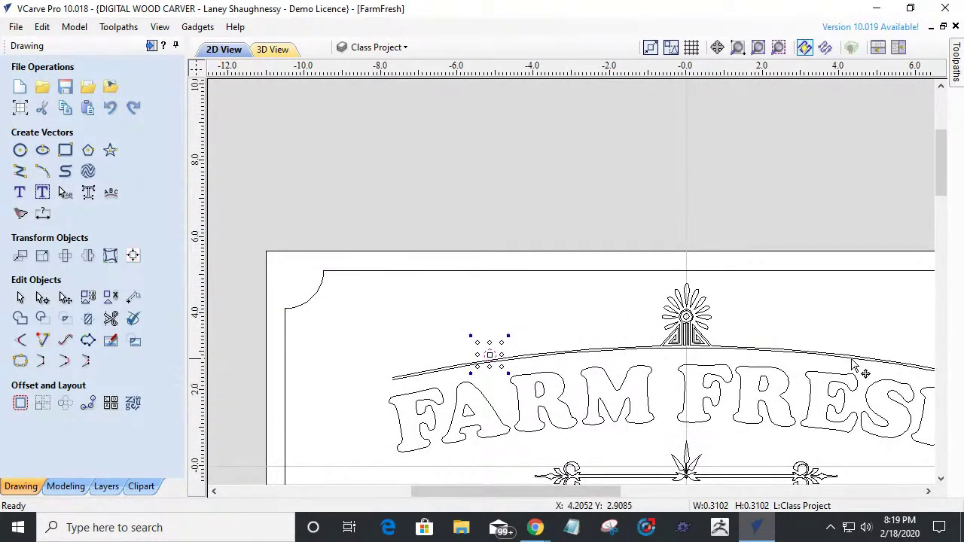
scroll(783, 382, "down", 1)
scroll(660, 368, "down", 1)
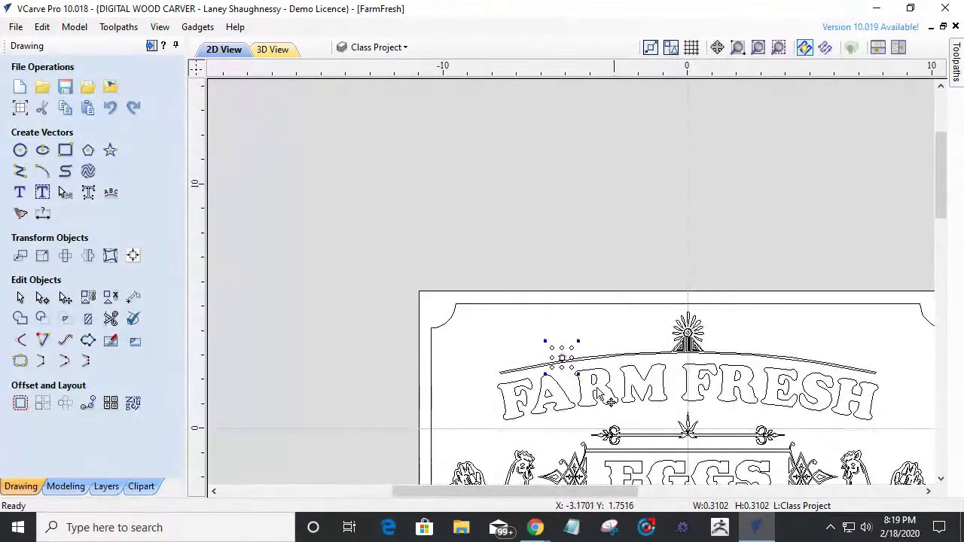
left_click(87, 256)
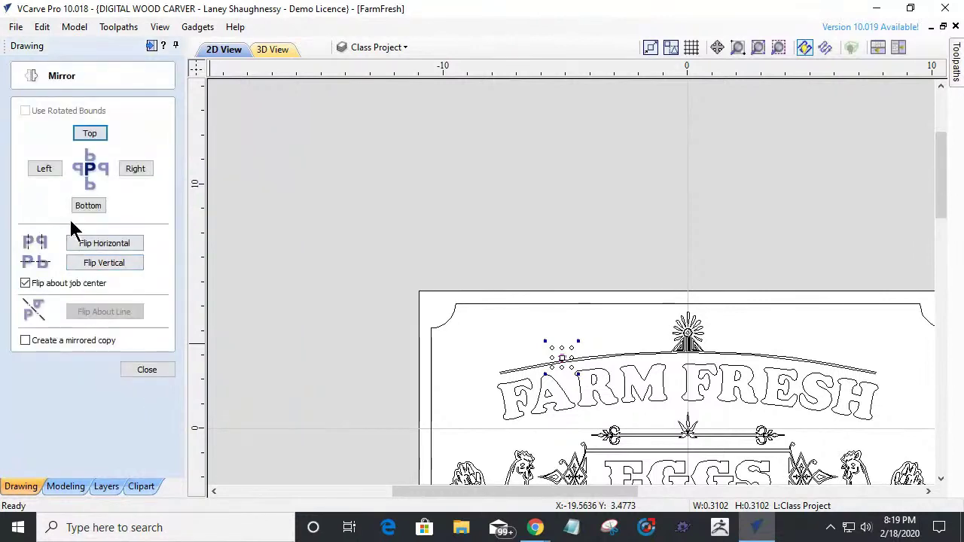
left_click(23, 340)
left_click(113, 244)
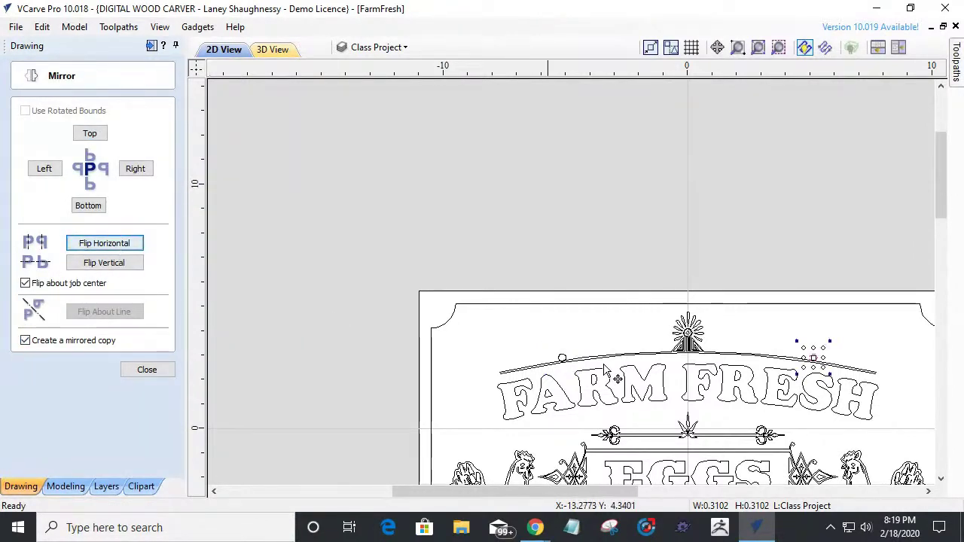
scroll(851, 377, "up", 3)
scroll(839, 376, "down", 2)
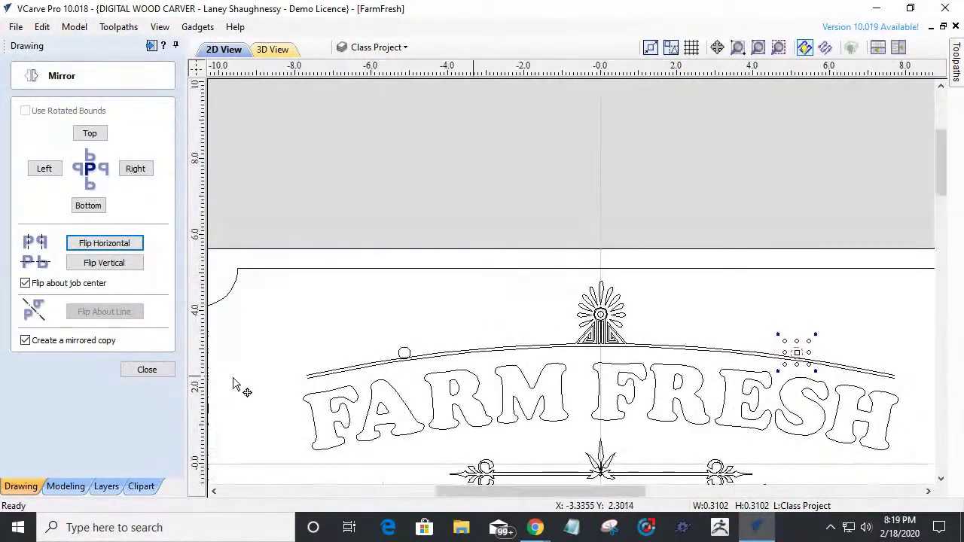
left_click(137, 370)
Trim the overlapping segments of the left small circle and the upper band line so the circle opens into the band.
left_click(111, 318)
scroll(363, 342, "up", 5)
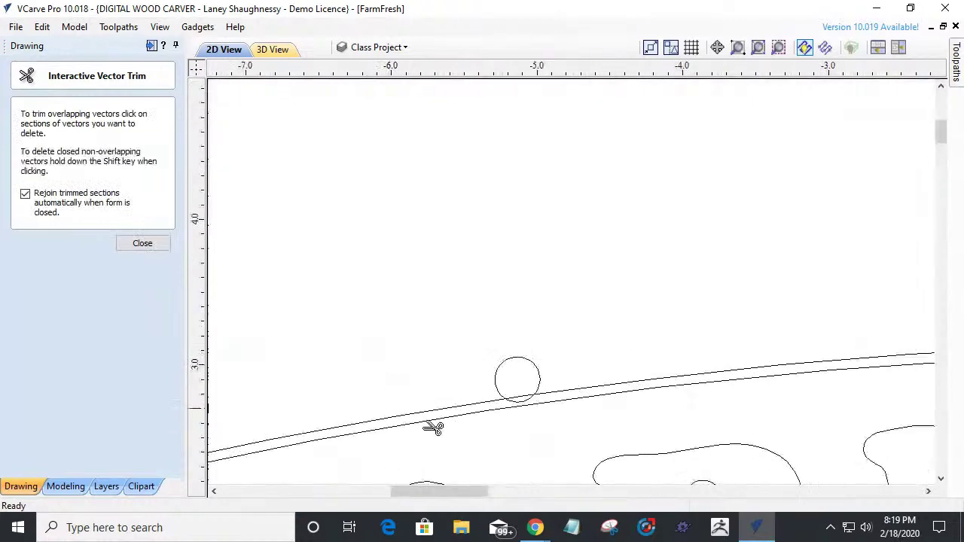
scroll(525, 390, "up", 2)
left_click(534, 398)
left_click(532, 392)
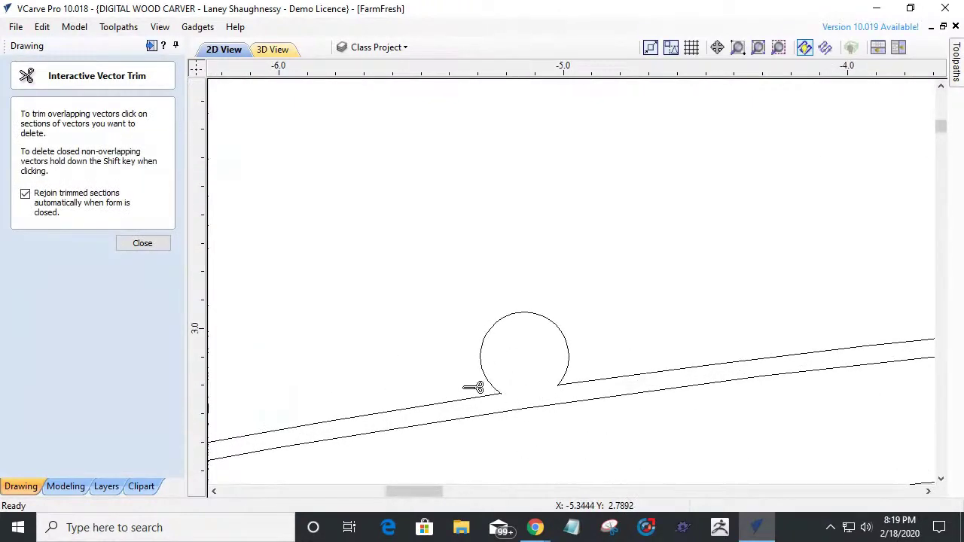
Trim the overlap between the right small circle and the upper band line, and close the trimming tool.
scroll(463, 380, "down", 5)
scroll(457, 374, "down", 1)
scroll(859, 399, "up", 4)
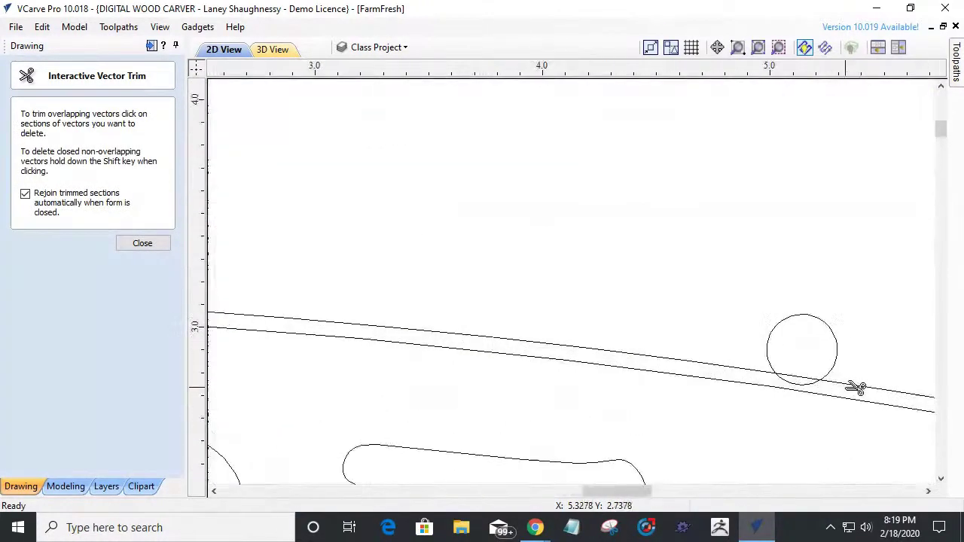
left_click(800, 381)
left_click(798, 375)
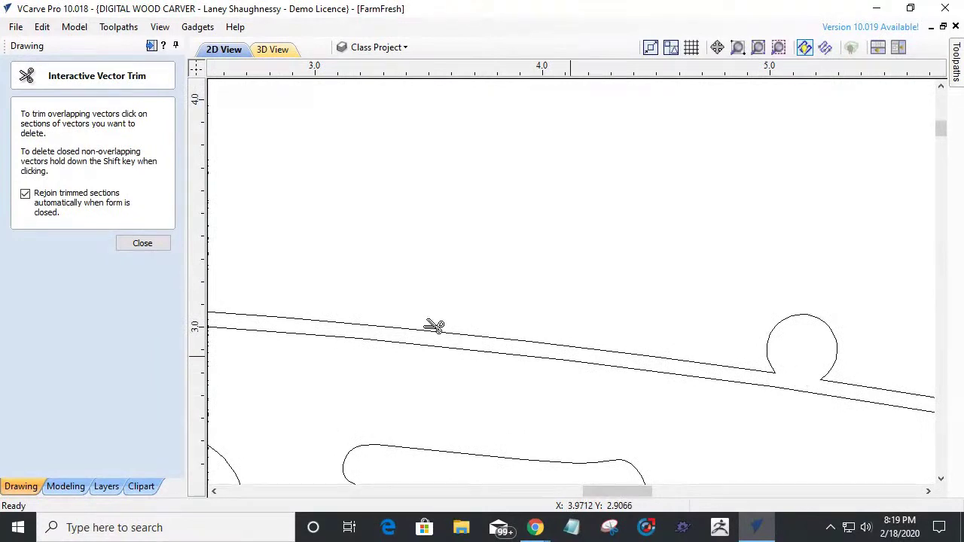
left_click(142, 243)
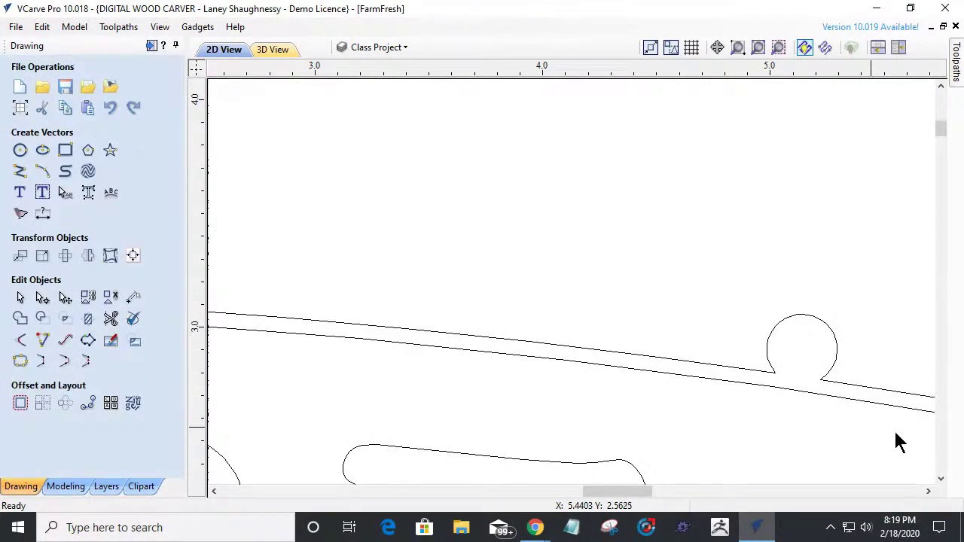
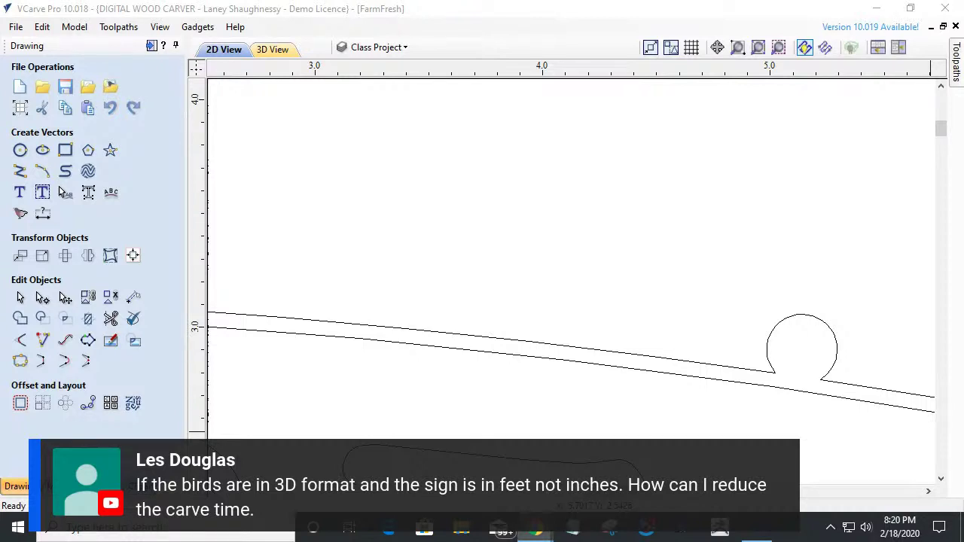
Display the toolpath operations and examine the whole sign layout and the hen artwork up close.
left_click(951, 76)
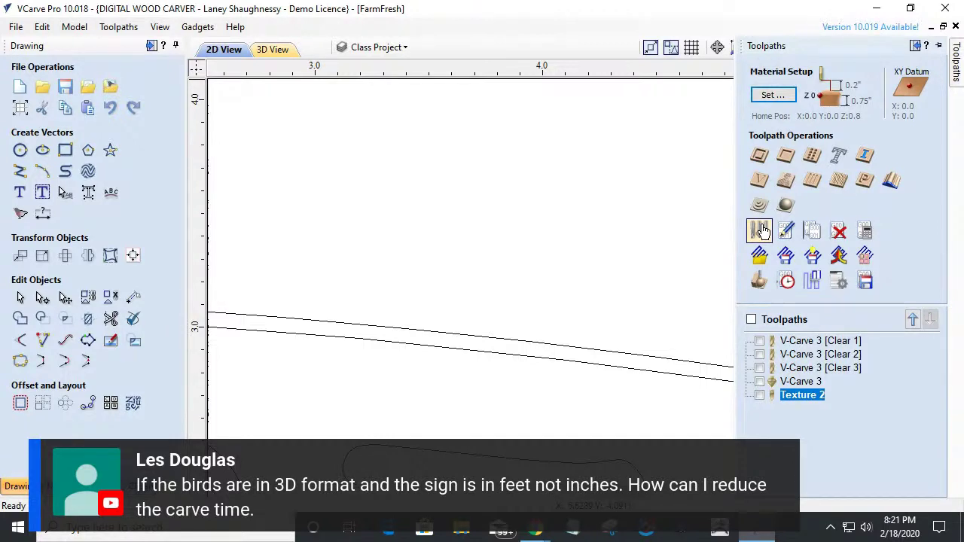
scroll(414, 309, "down", 5)
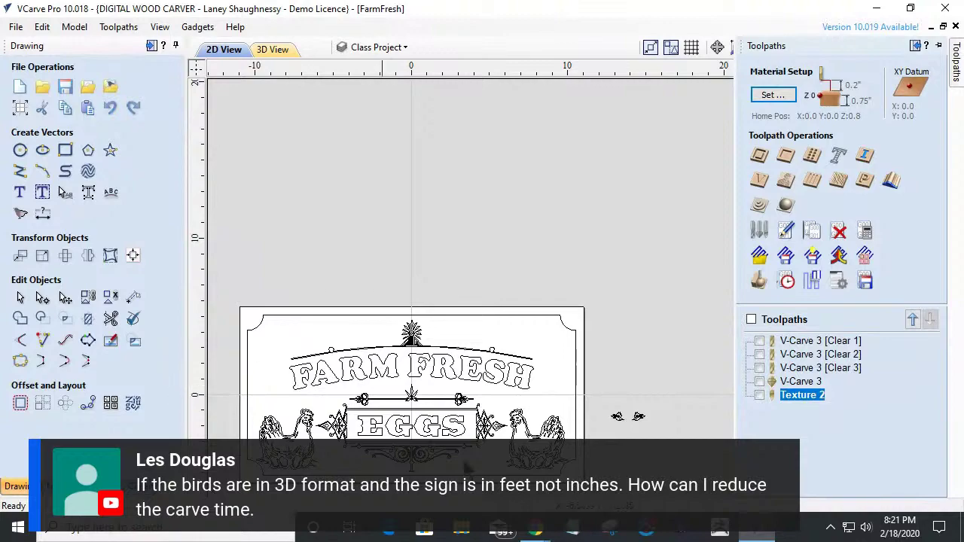
scroll(495, 424, "up", 2)
scroll(512, 429, "down", 3)
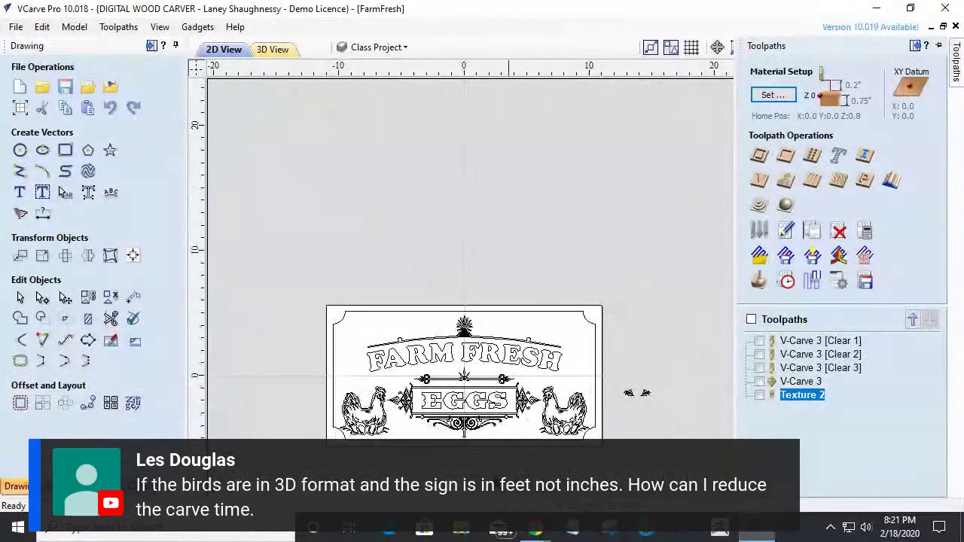
scroll(536, 444, "up", 4)
scroll(537, 442, "up", 1)
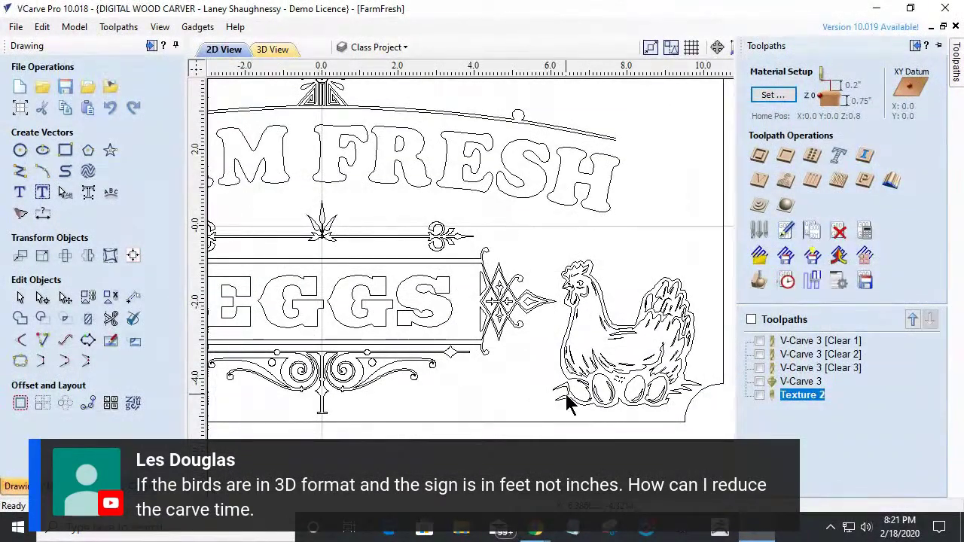
scroll(567, 399, "down", 3)
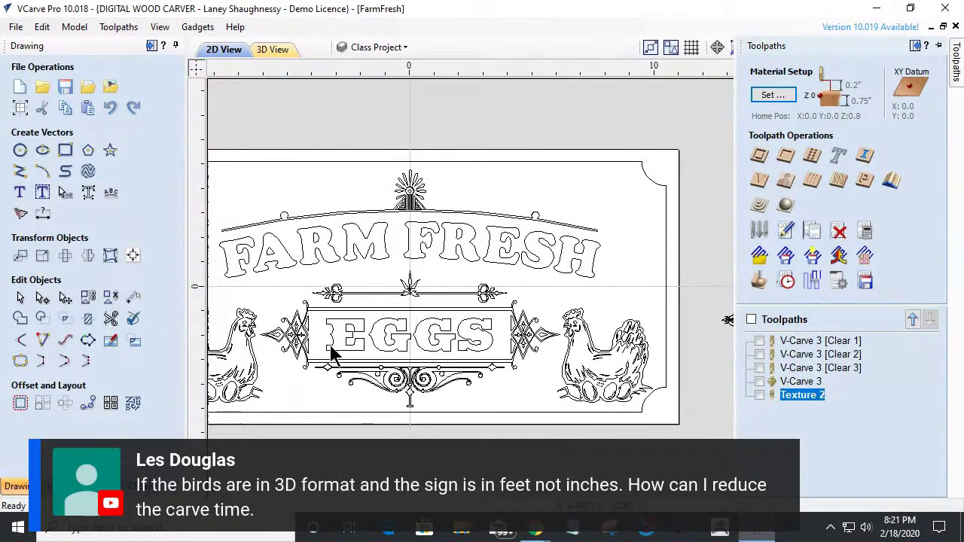
scroll(605, 364, "up", 2)
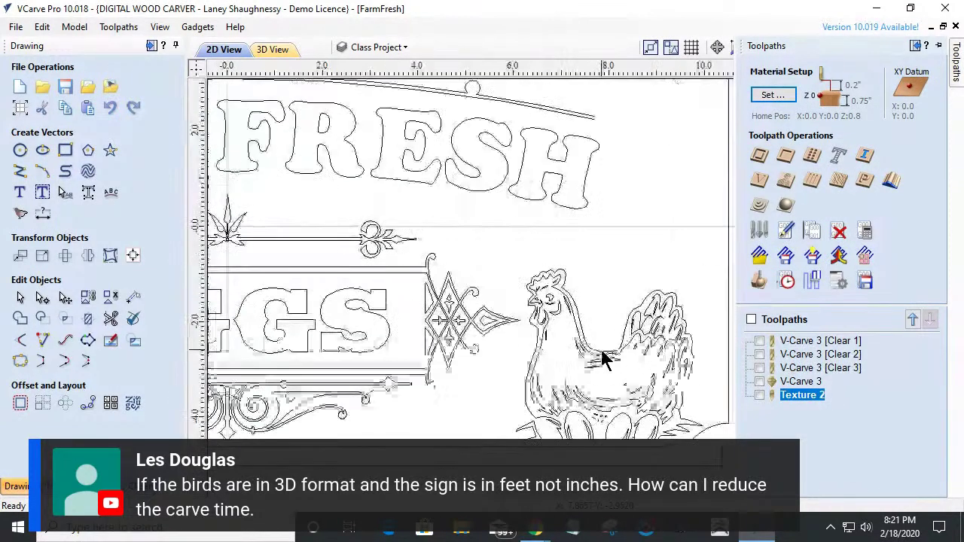
Offset the right hen's vectors outwards by 0.125 inches and keep only the outermost outline selected.
left_click(595, 353)
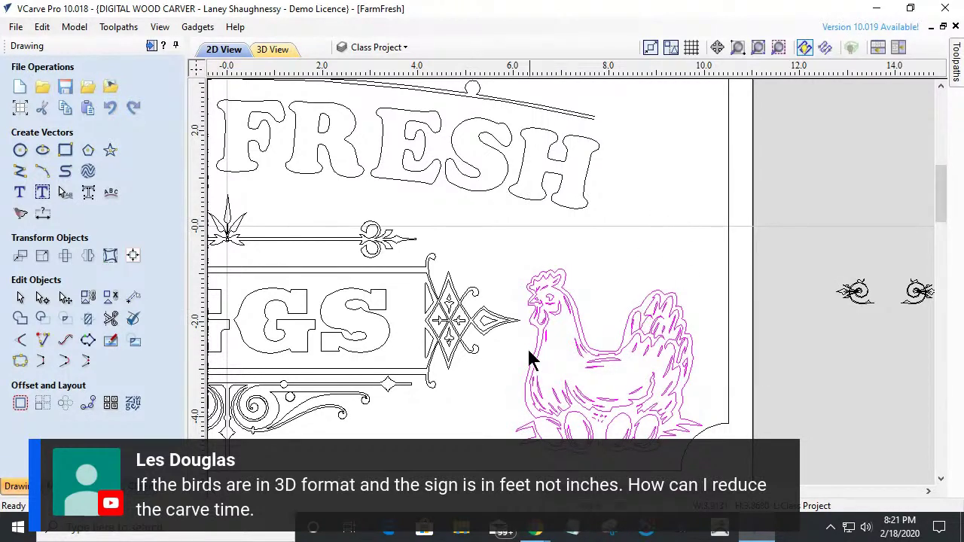
left_click(20, 403)
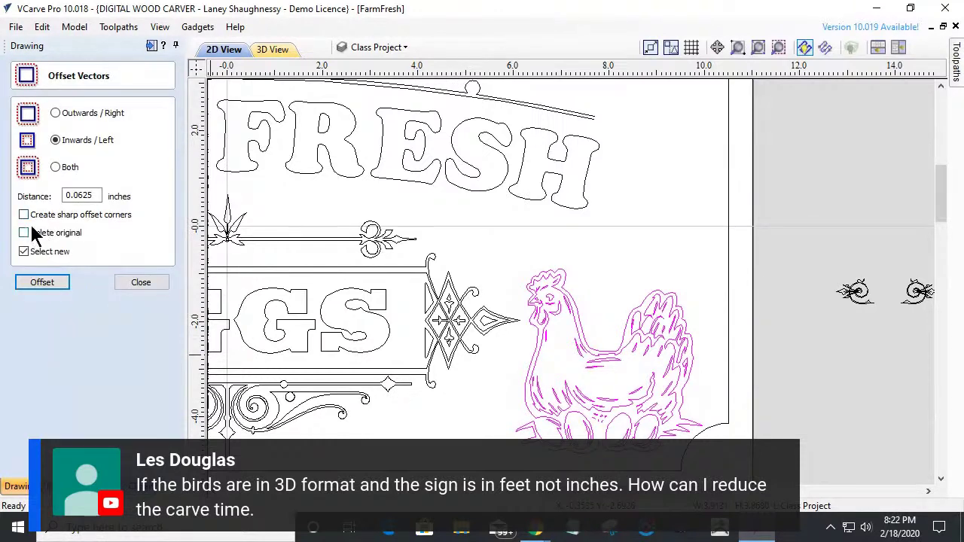
left_click(56, 113)
left_click_drag(95, 195, 67, 197)
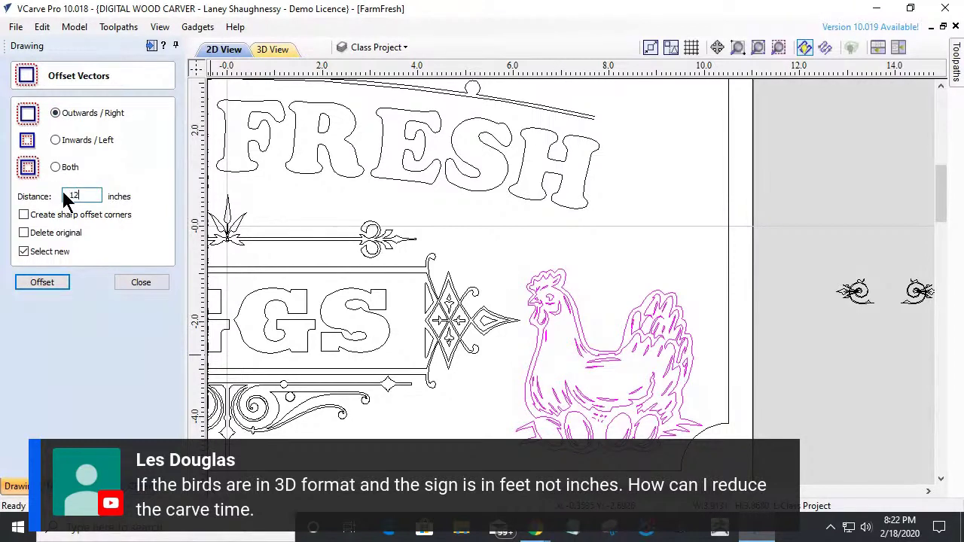
left_click(43, 283)
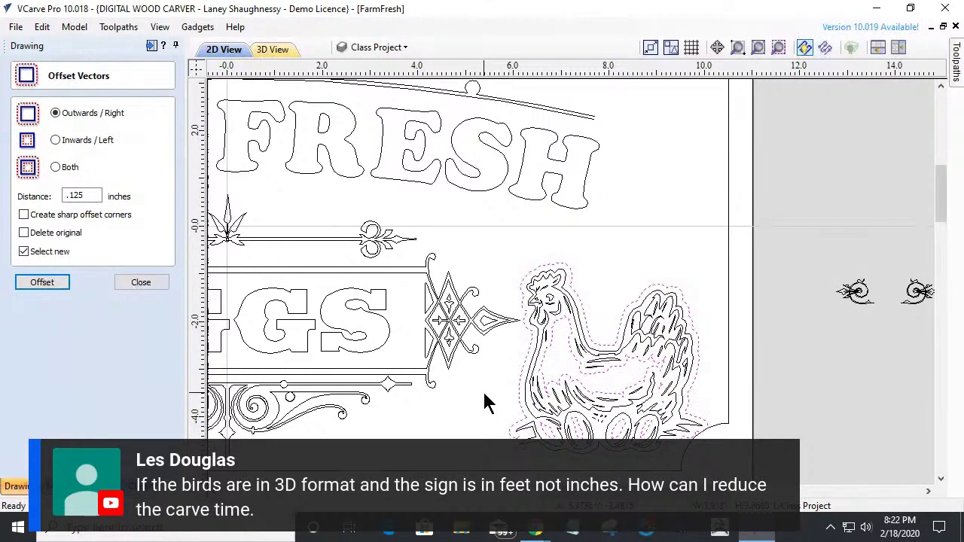
left_click(534, 276)
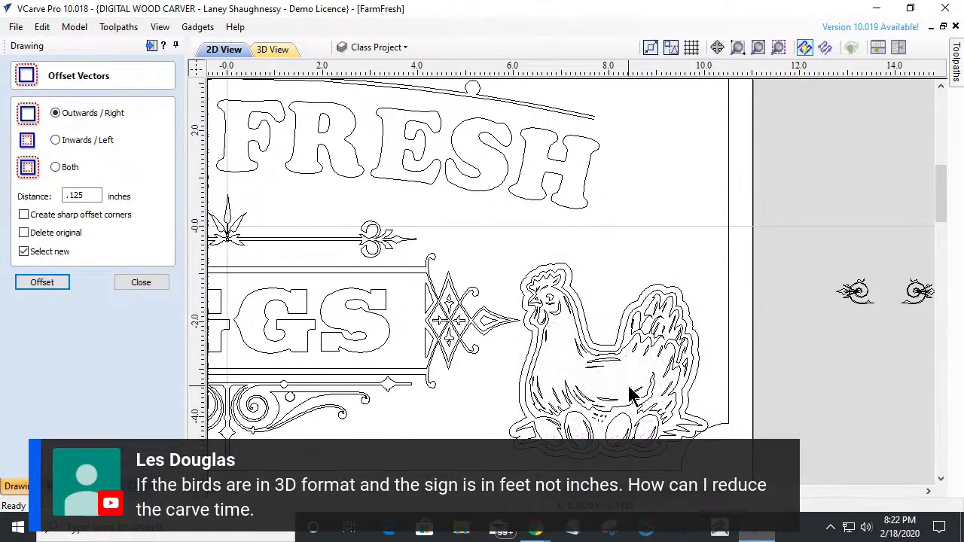
left_click(590, 273)
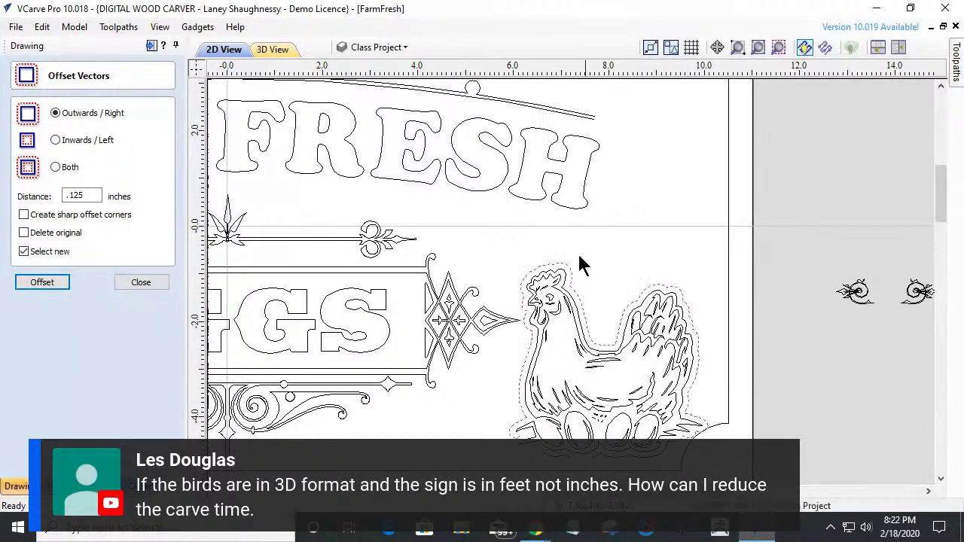
Add the sign's notched-corner border to the selection alongside the right hen's offset outline.
left_click(956, 64)
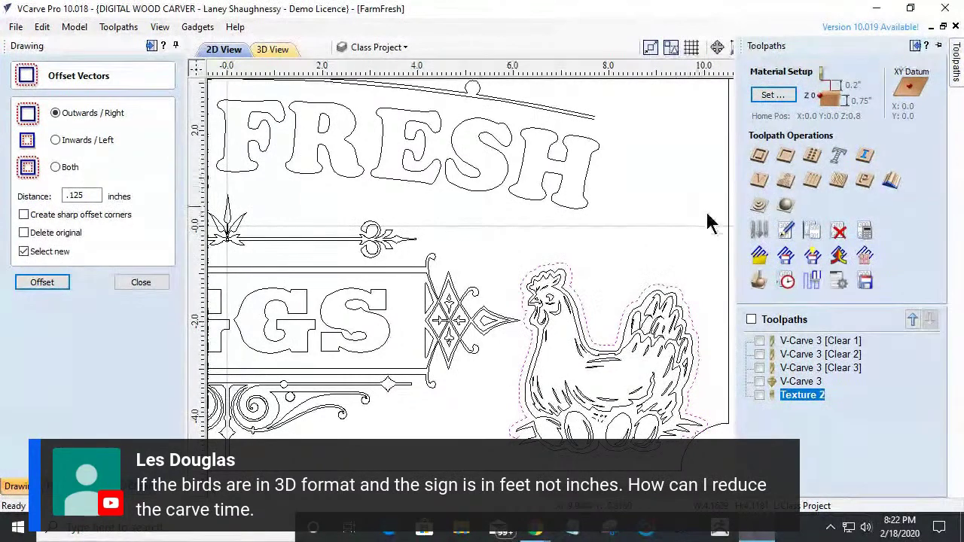
scroll(719, 233, "down", 5)
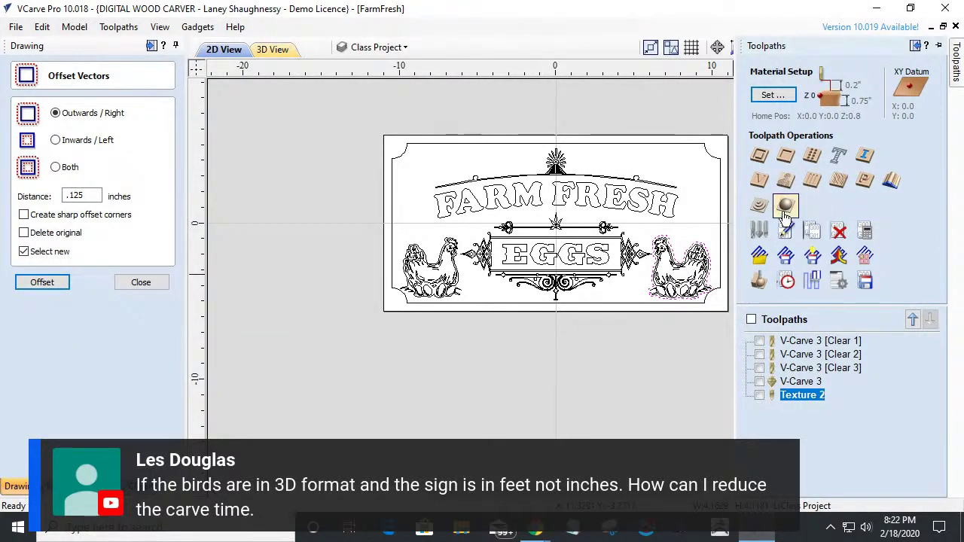
left_click(721, 224)
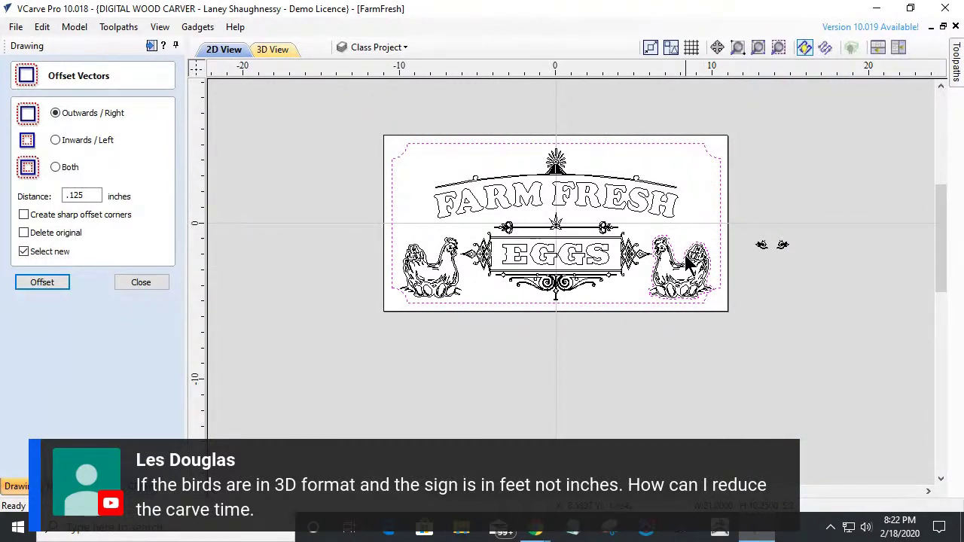
scroll(674, 263, "up", 5)
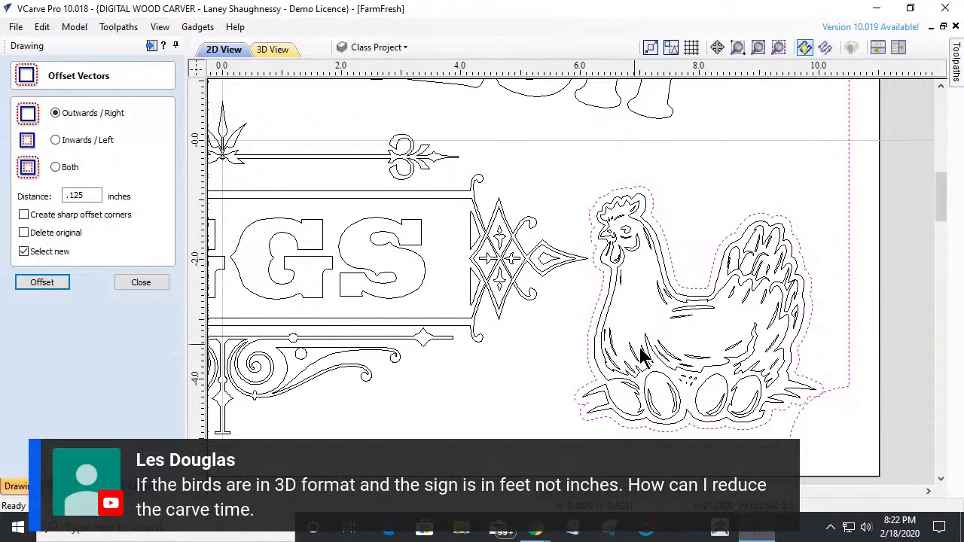
scroll(648, 369, "down", 5)
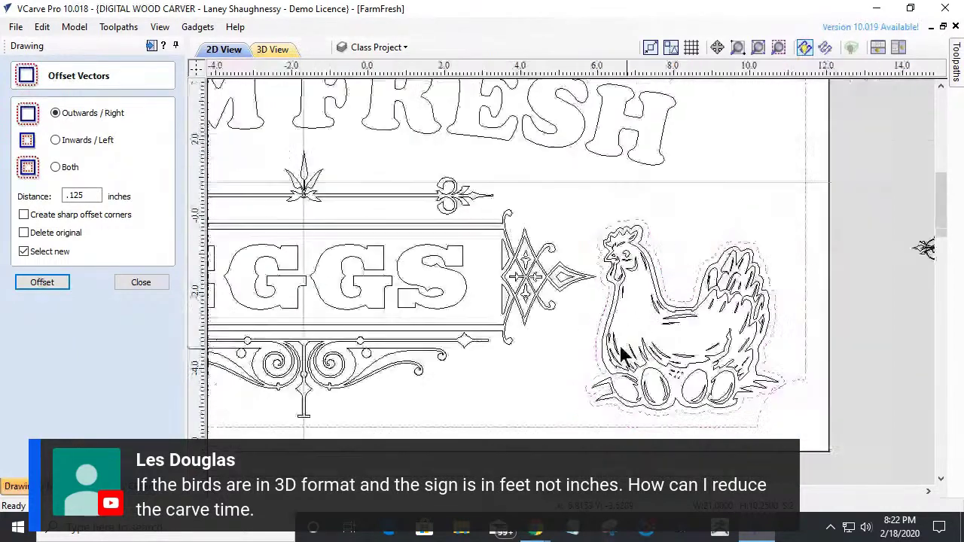
Set up a finish machining toolpath limited to selected vectors, leave only the hen outline selected, and close the offset tool.
mouse_move(958, 66)
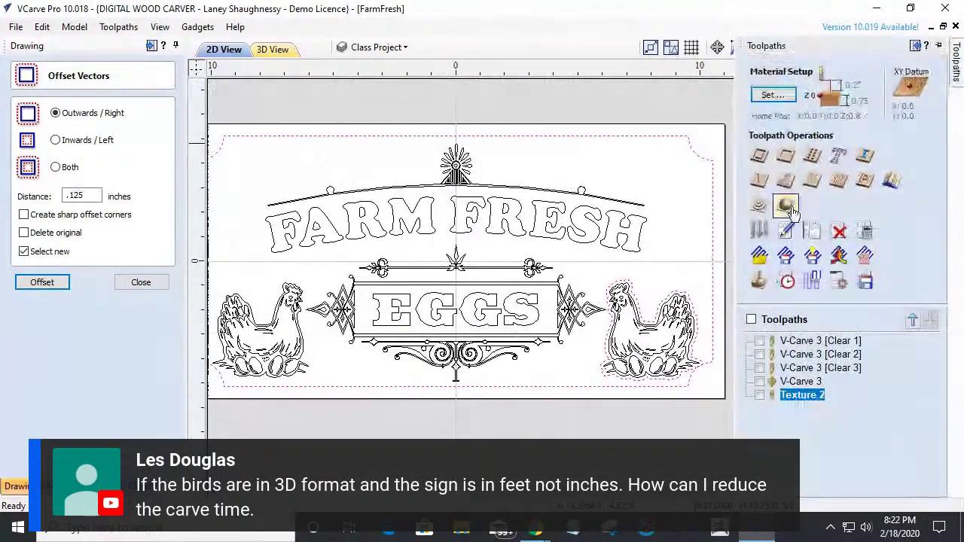
left_click(785, 205)
left_click(846, 192)
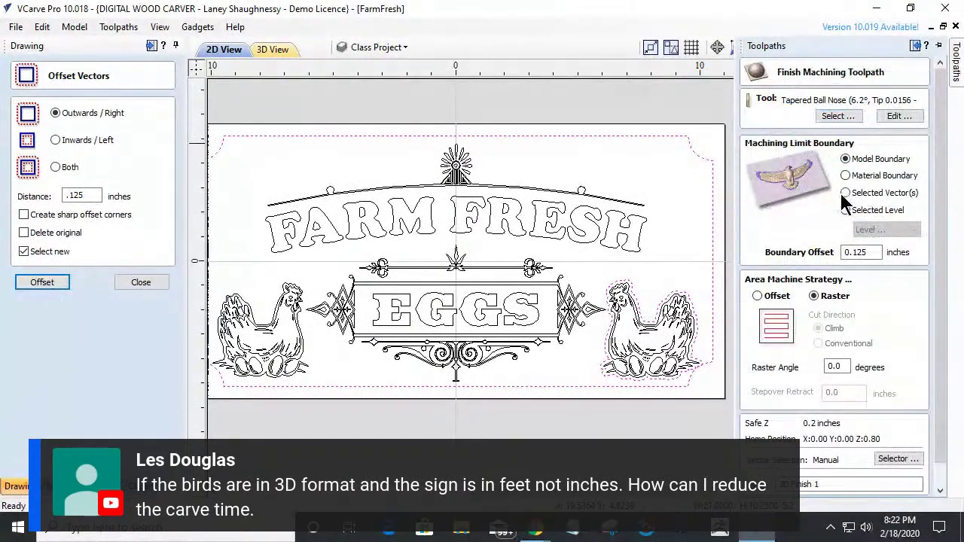
left_click(698, 291)
left_click(683, 297)
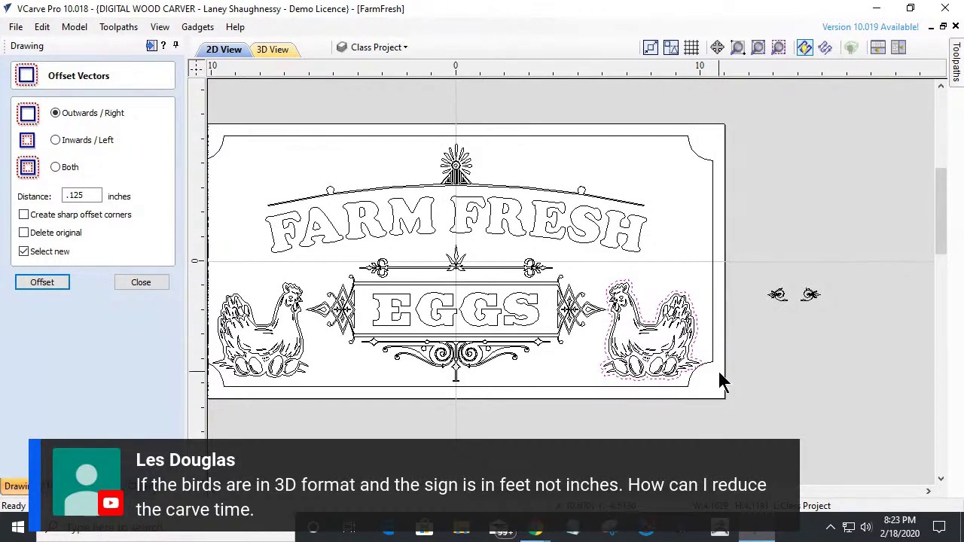
scroll(717, 369, "down", 1)
left_click(162, 285)
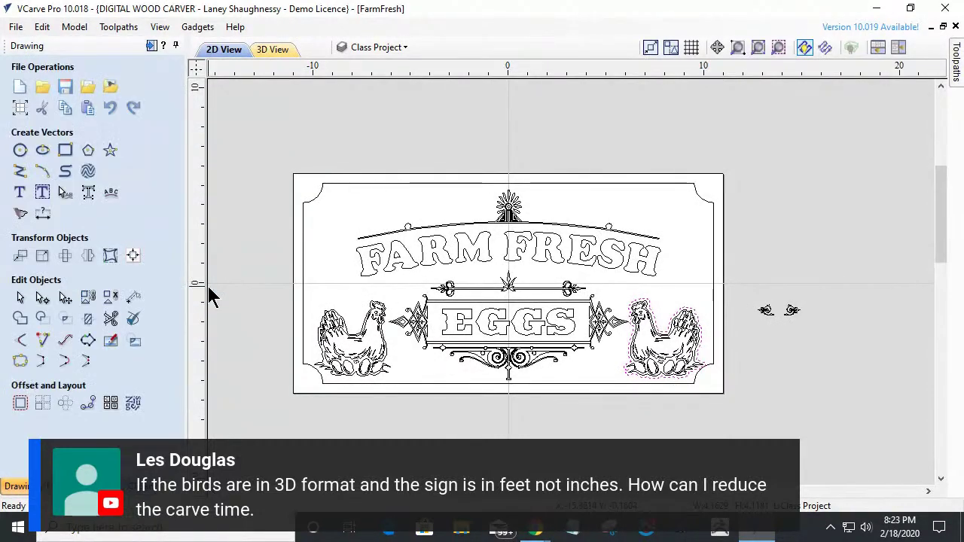
Insert the leaping fish model from the Animals clipart over the right hen and shrink it to about 3 inches wide.
left_click(128, 491)
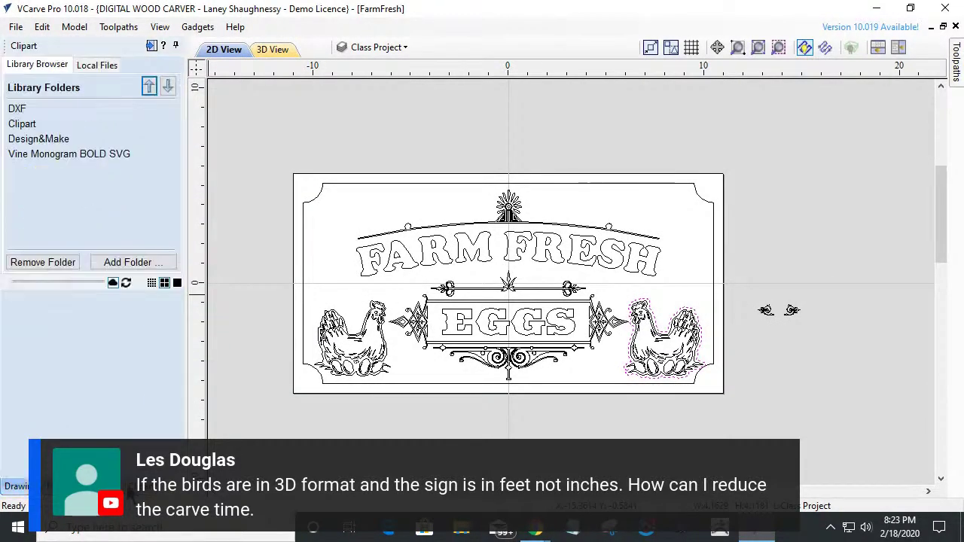
left_click(22, 125)
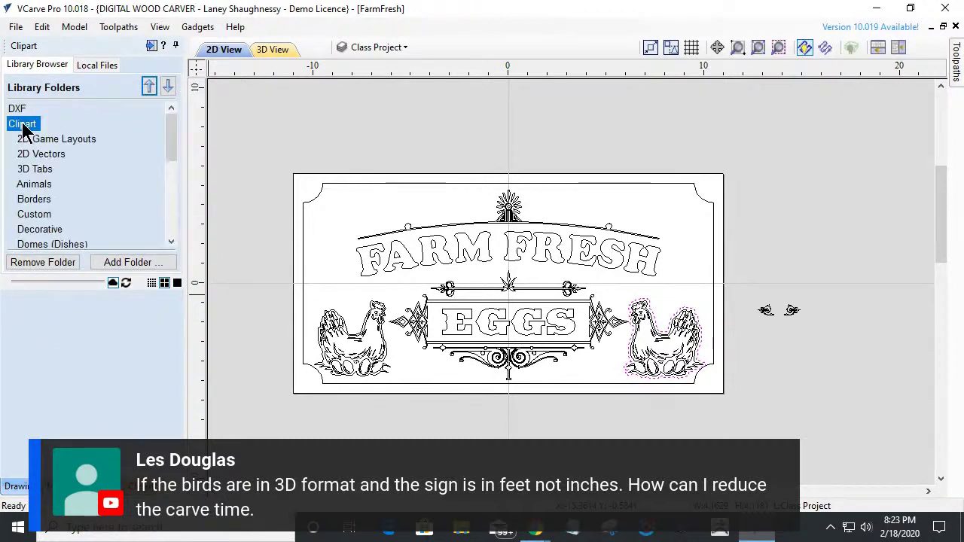
left_click(33, 185)
scroll(97, 329, "down", 3)
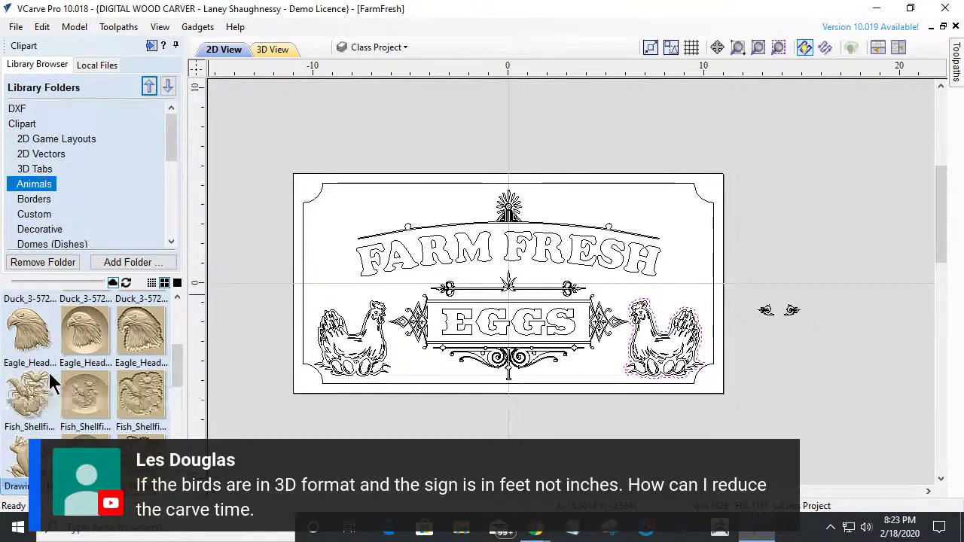
scroll(46, 388, "down", 5)
left_click_drag(33, 422, 640, 290)
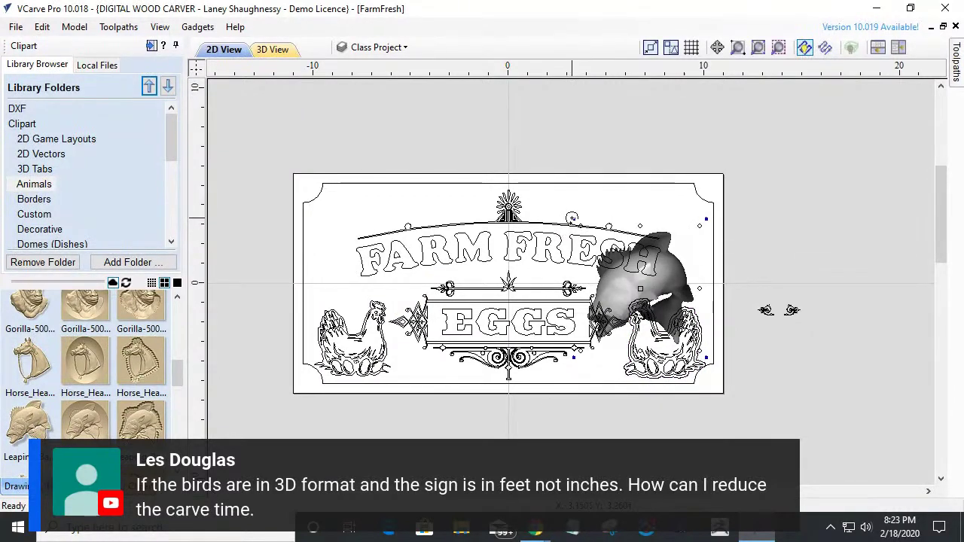
left_click(625, 281)
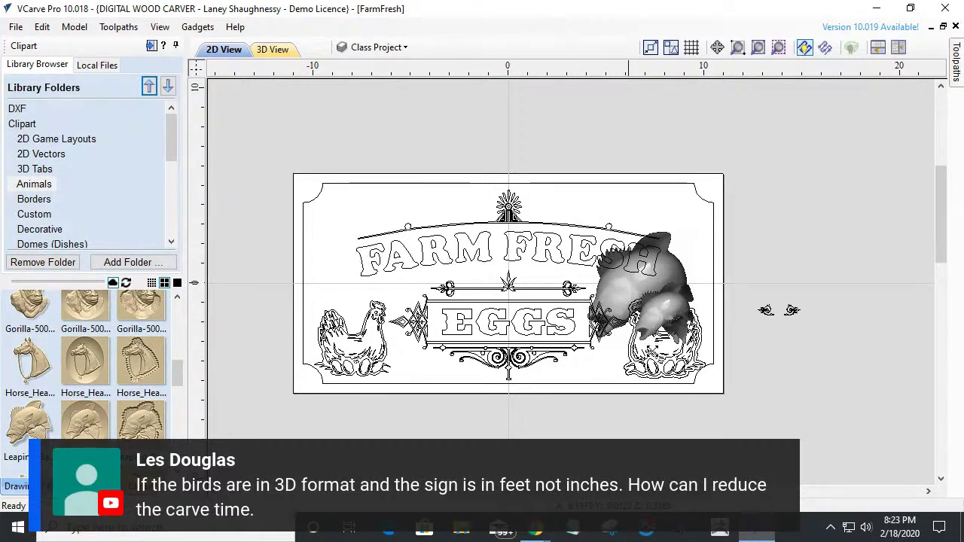
Close the finish machining toolpath and open the material setup to check the model's thickness and position in the material.
left_click(955, 68)
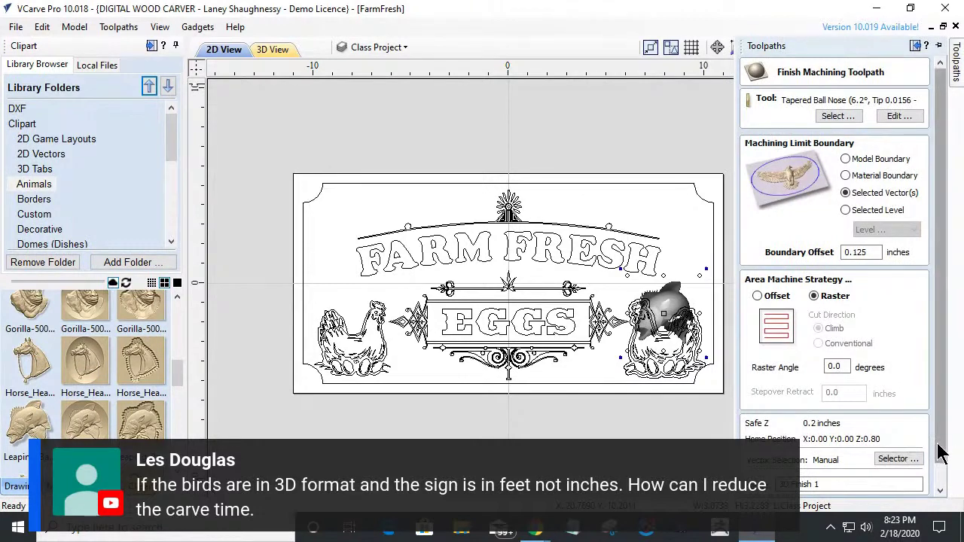
scroll(940, 452, "down", 1)
left_click(901, 488)
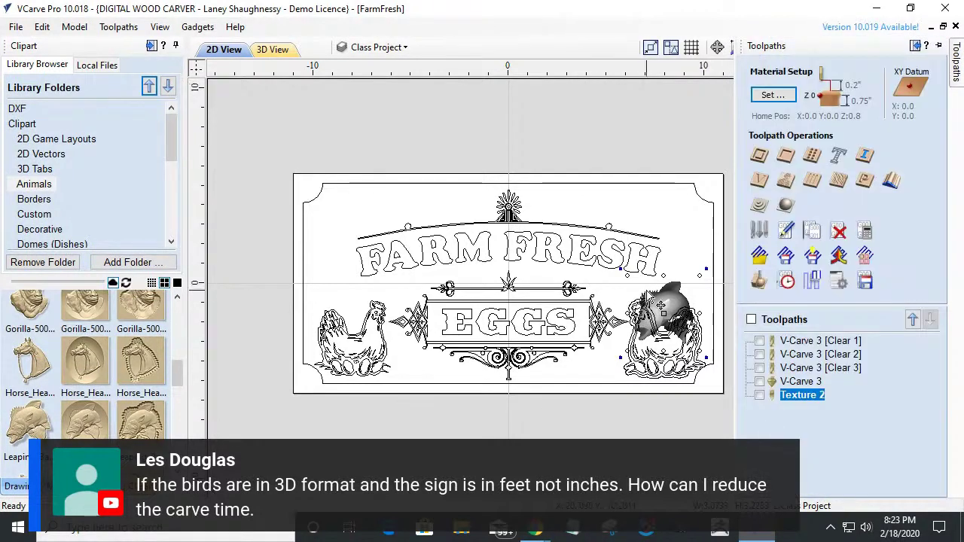
left_click(781, 97)
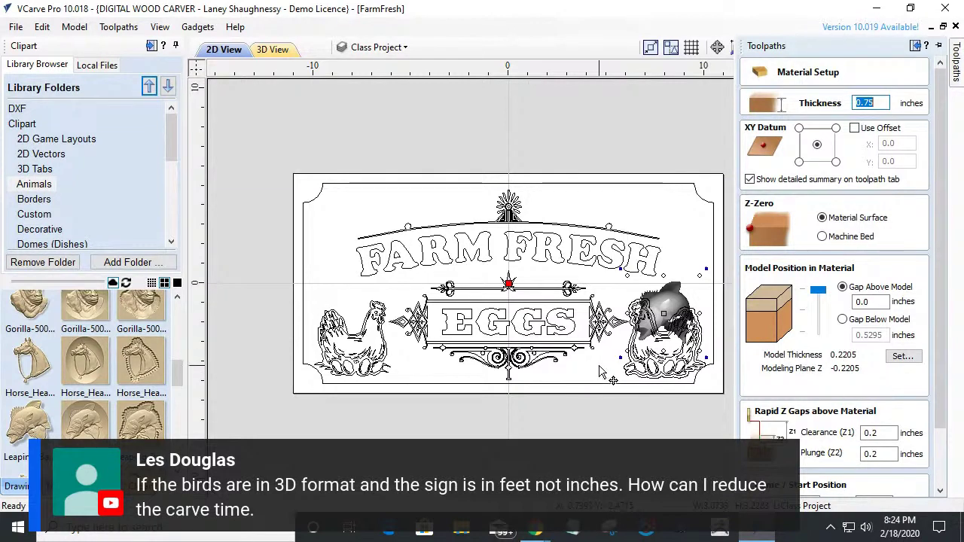
Delete the offset outline around the right hen and the fish model lying over it.
left_click(640, 358)
left_click(634, 347)
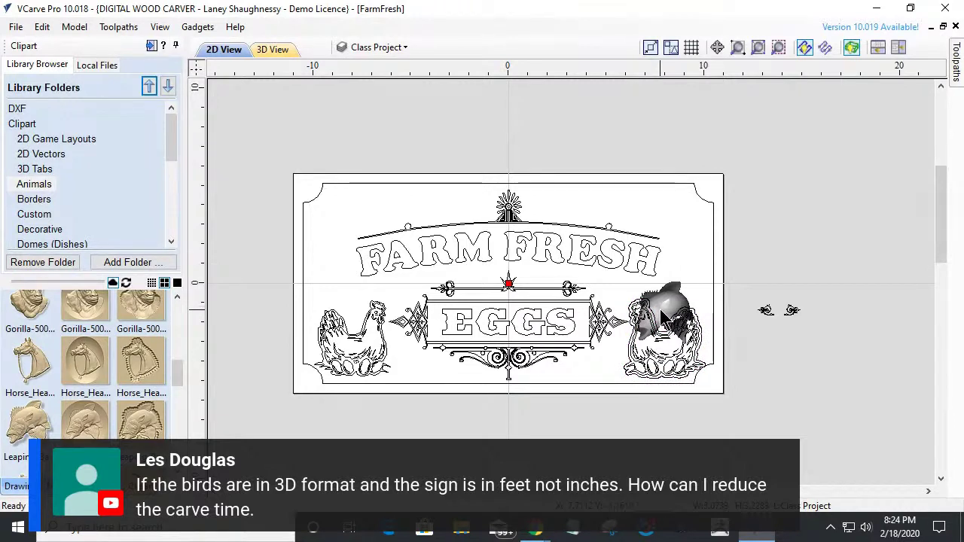
left_click(661, 316)
left_click(657, 324)
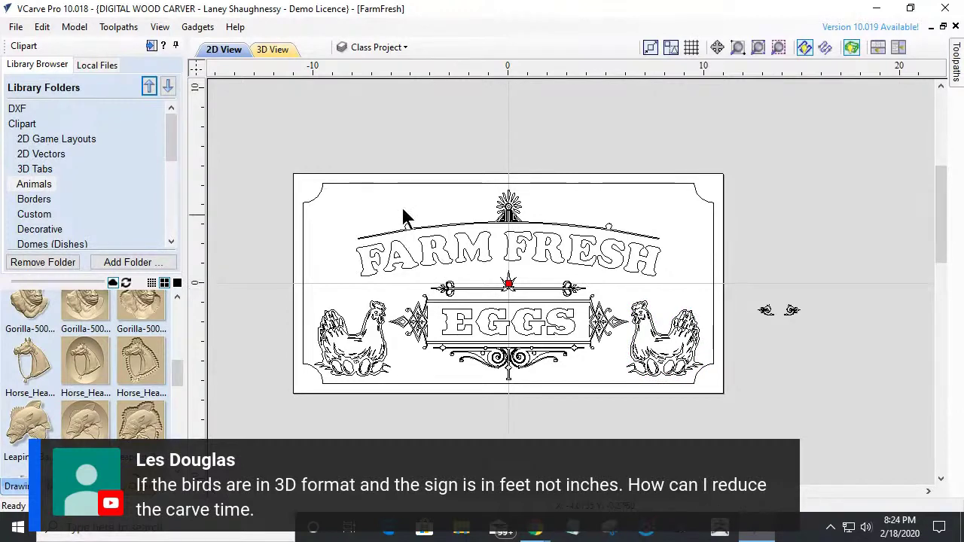
scroll(389, 207, "up", 2)
scroll(384, 219, "up", 1)
scroll(393, 252, "down", 2)
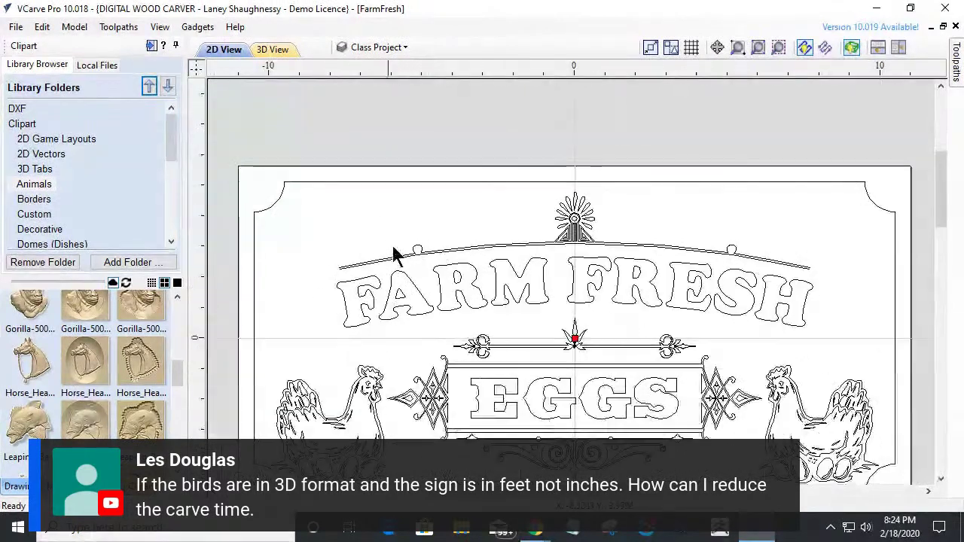
scroll(393, 252, "up", 1)
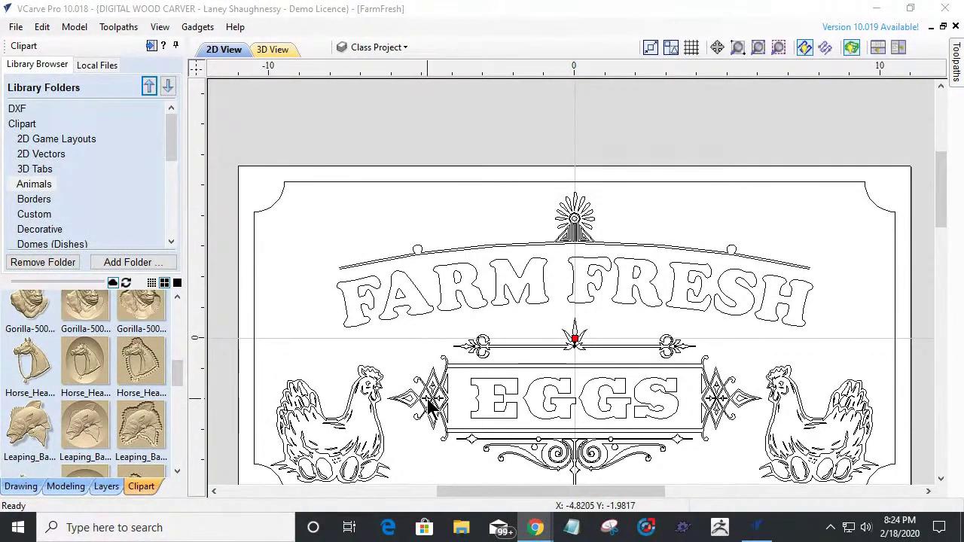
scroll(429, 406, "down", 1)
scroll(429, 406, "down", 1)
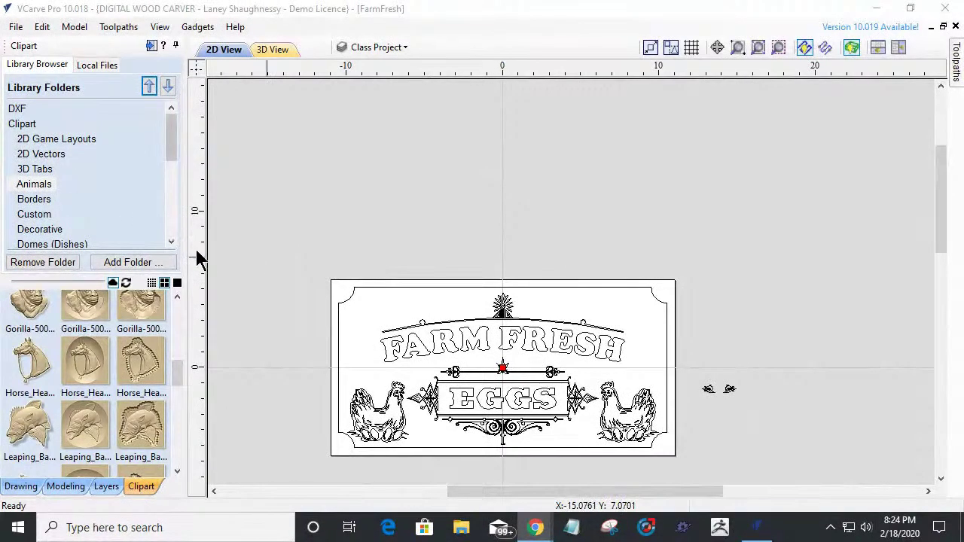
Edit the nodes of the band's upper curve and insert a point at about X -6.11, outside the left circle.
scroll(258, 278, "up", 3)
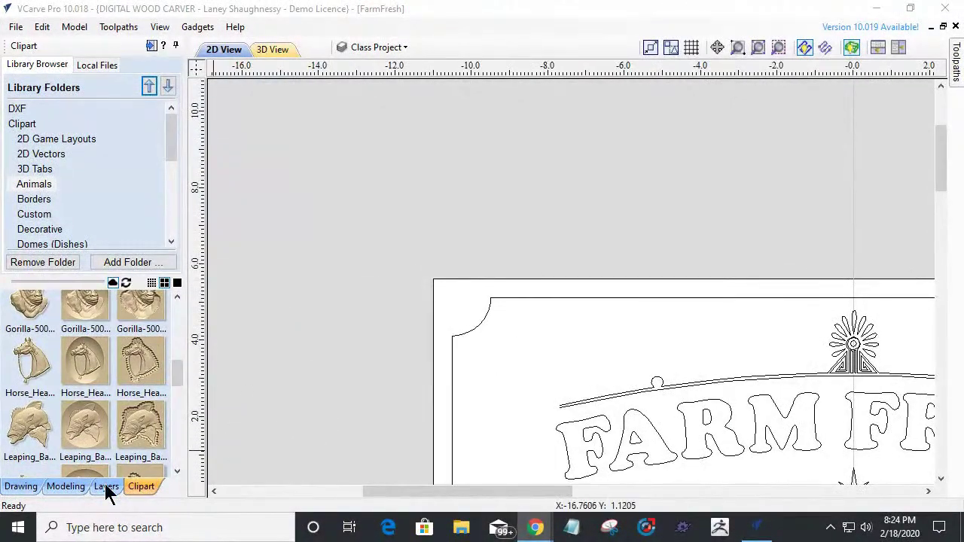
left_click(20, 486)
scroll(630, 422, "up", 2)
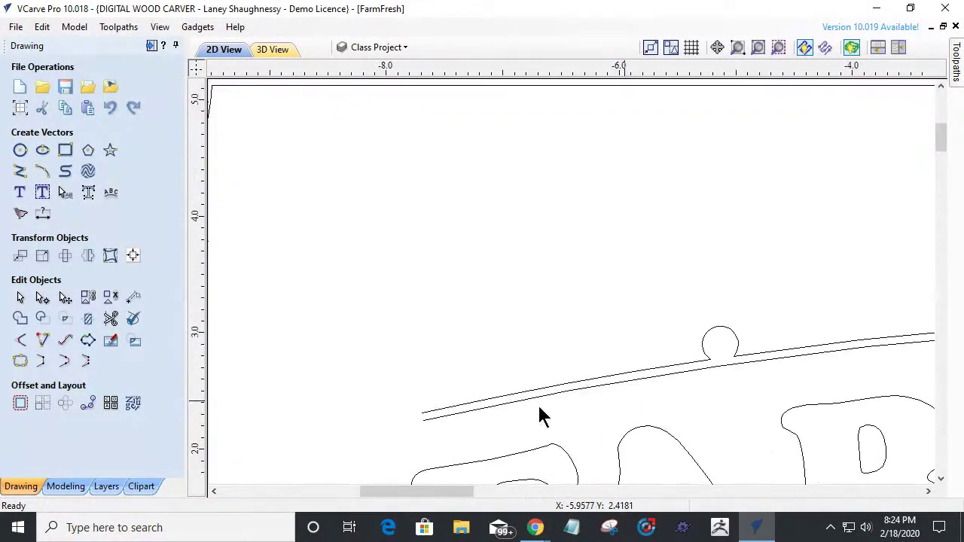
scroll(411, 422, "up", 2)
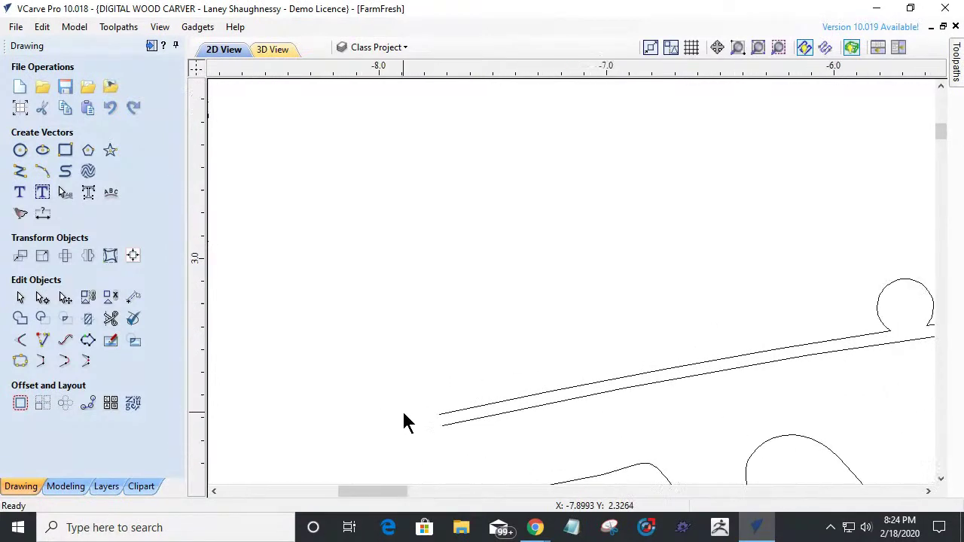
left_click(490, 408)
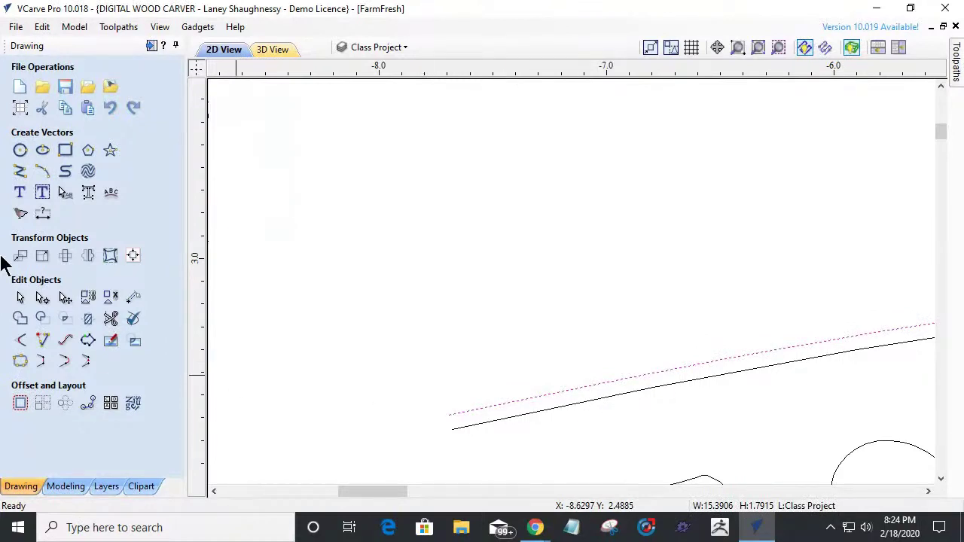
left_click(43, 297)
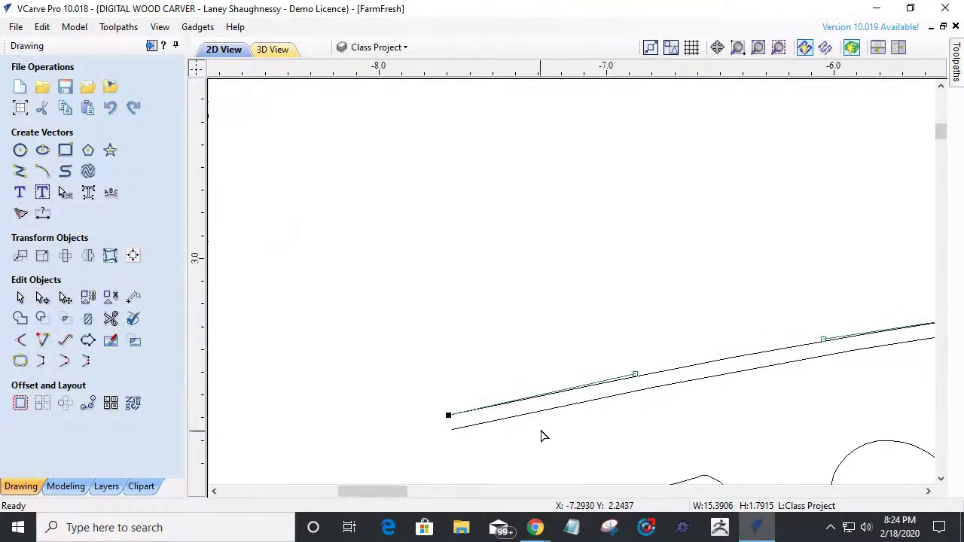
scroll(397, 427, "down", 3)
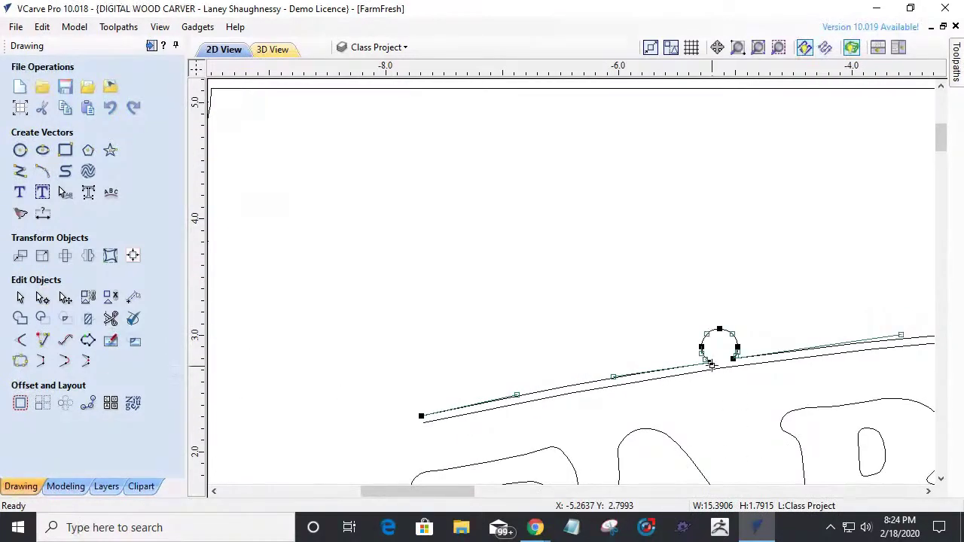
scroll(711, 366, "up", 3)
scroll(714, 369, "down", 1)
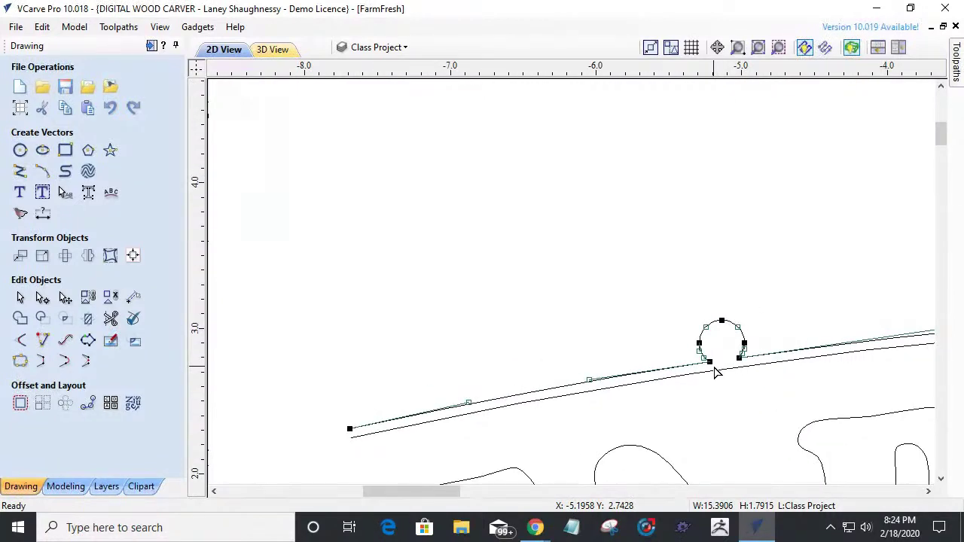
right_click(582, 386)
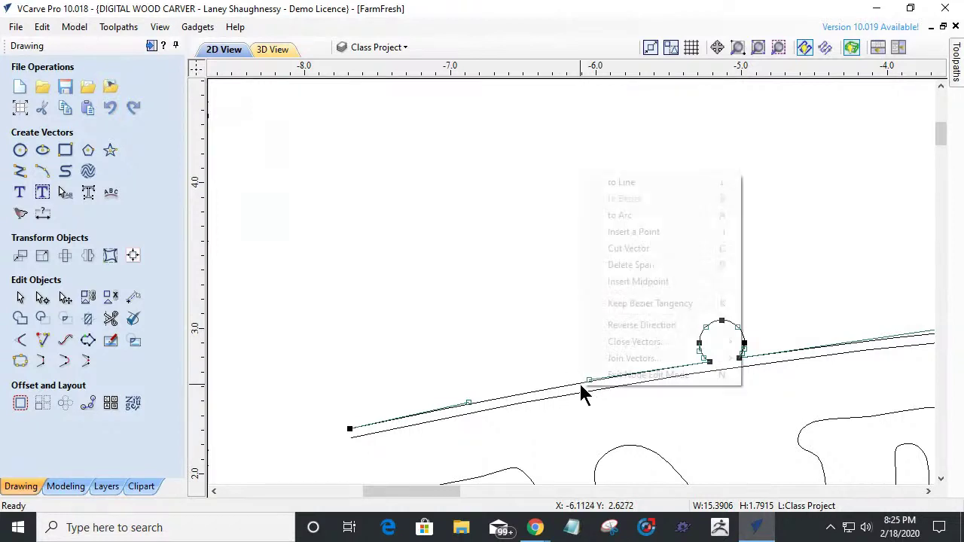
left_click(611, 232)
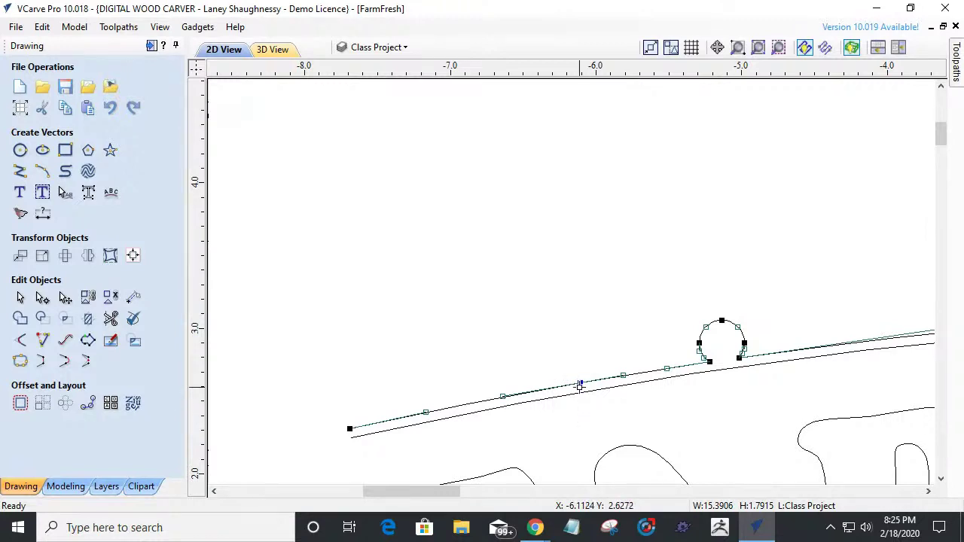
scroll(579, 384, "down", 6)
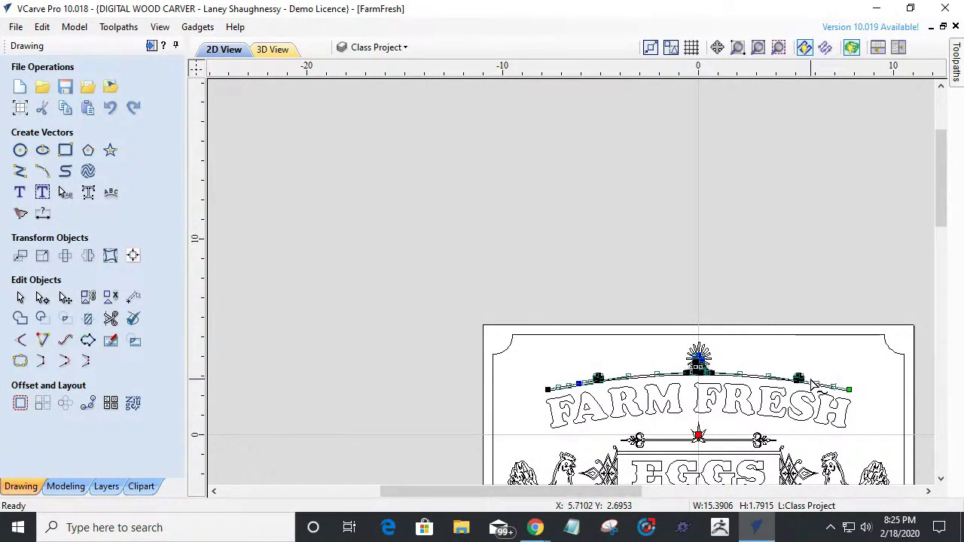
scroll(812, 384, "up", 3)
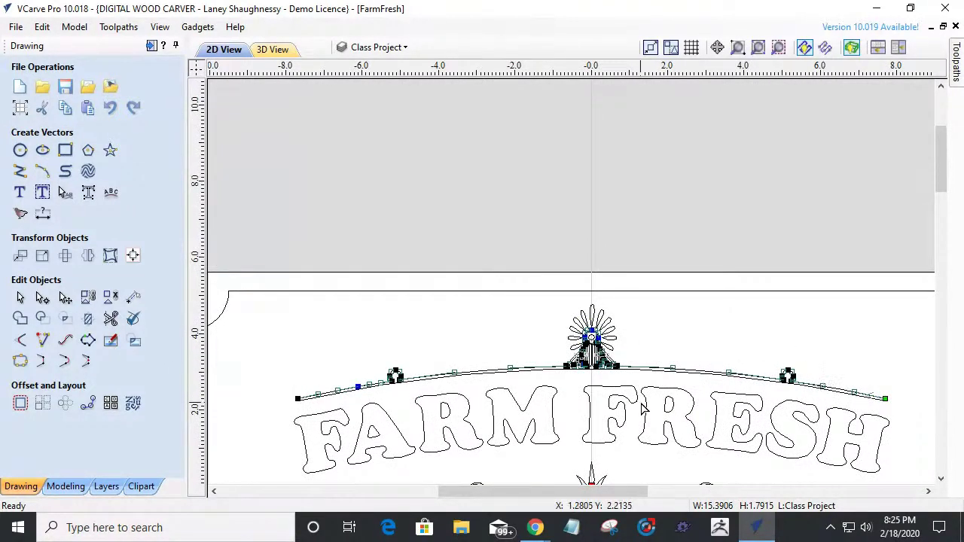
scroll(636, 405, "down", 2)
scroll(424, 419, "up", 3)
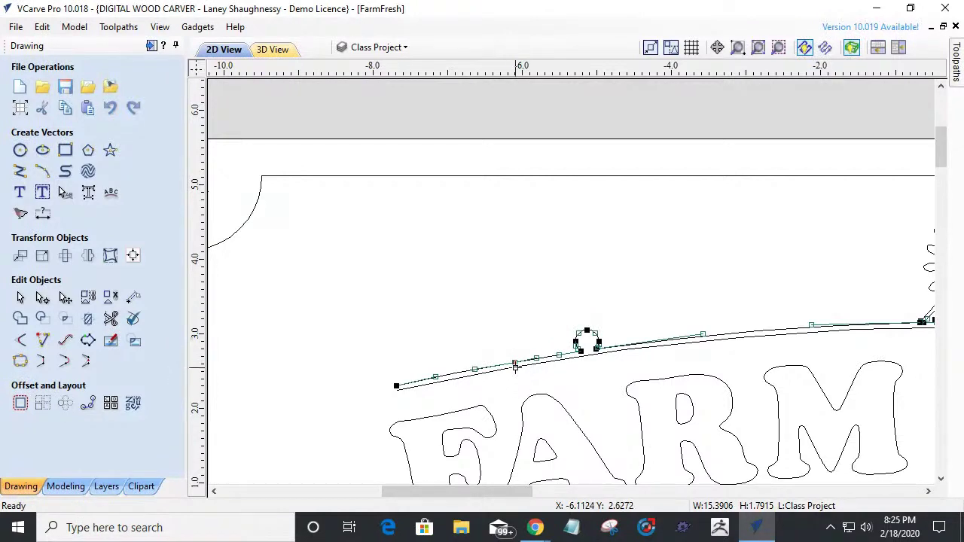
scroll(512, 374, "up", 2)
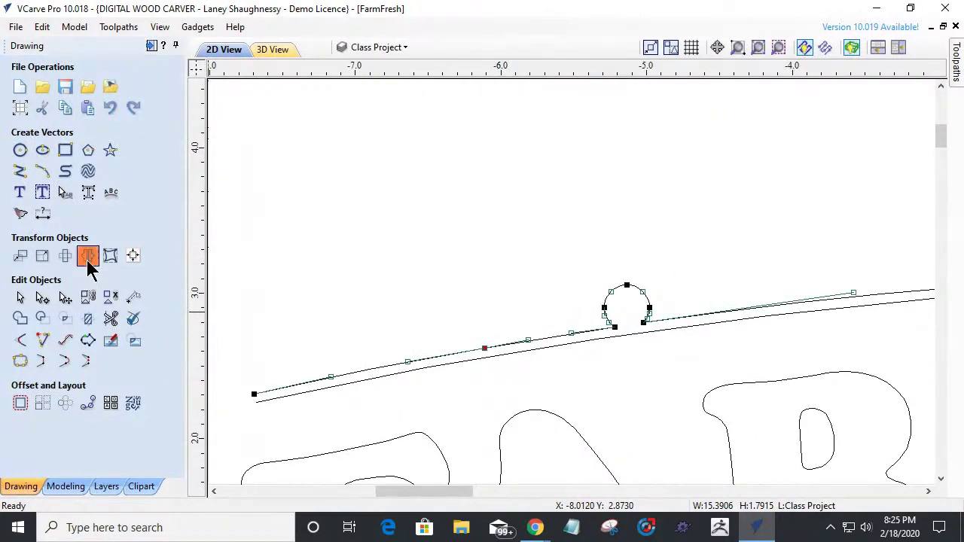
left_click(88, 256)
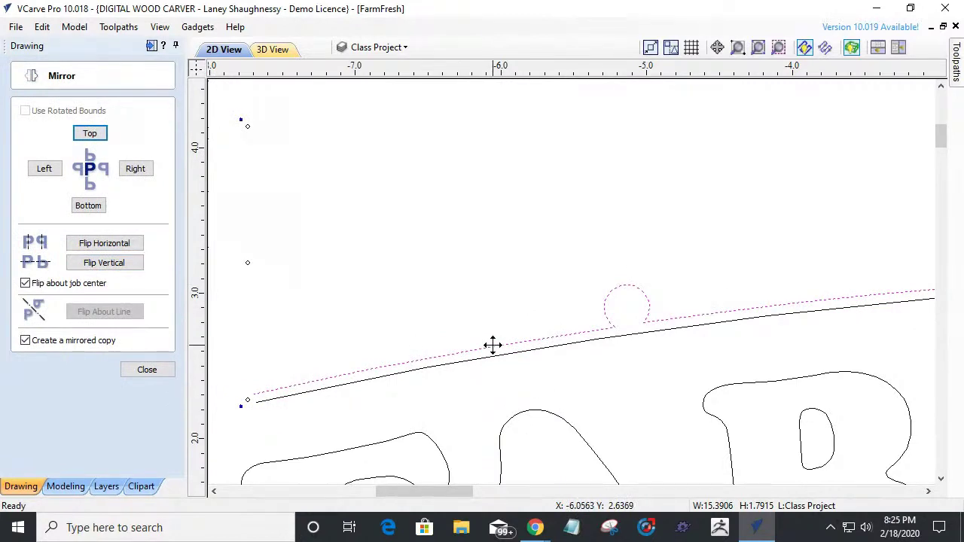
left_click(146, 369)
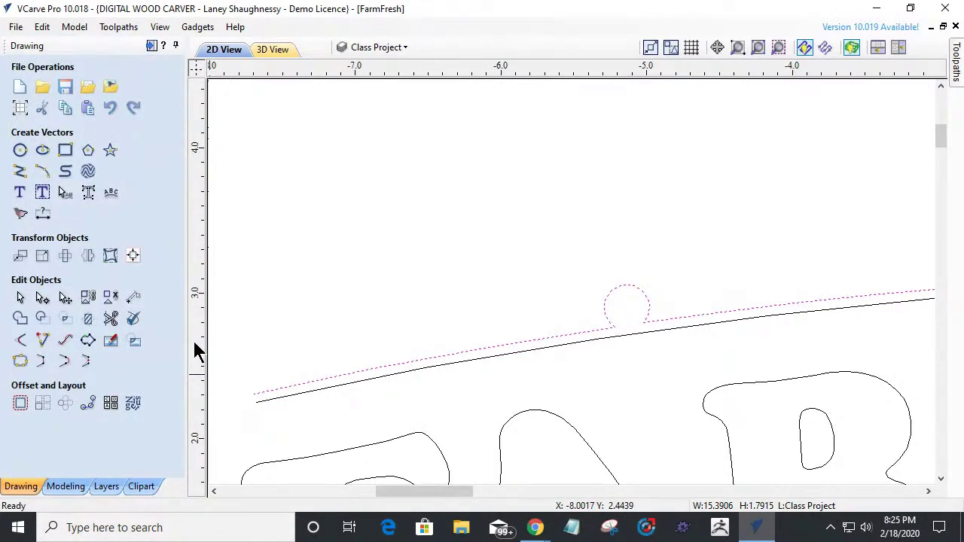
Place a vertical guide through the inserted node outside the left circle on the band's upper curve.
left_click(394, 364)
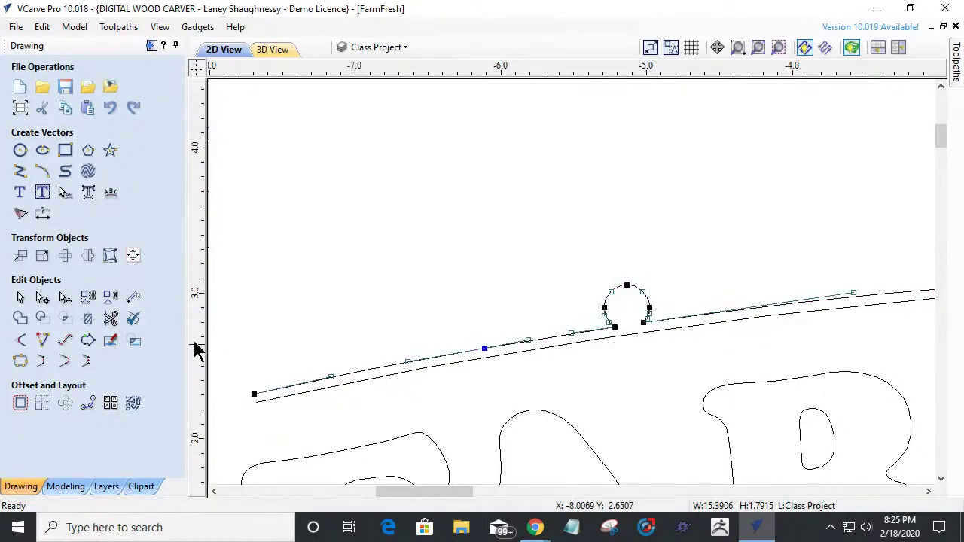
left_click_drag(200, 328, 483, 352)
left_click(479, 219)
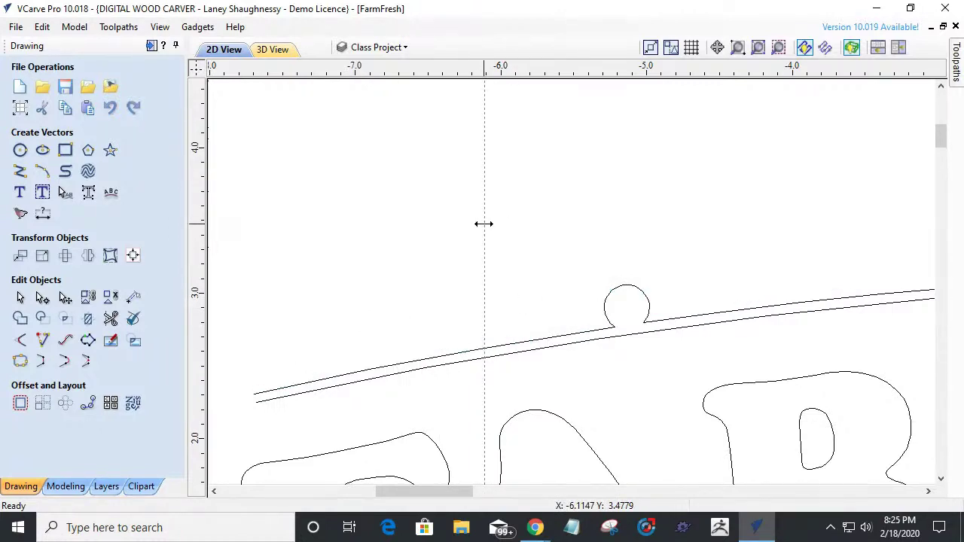
Create a parallel vertical guide at the absolute position 6.1124 inches from the existing guide's properties.
double_click(485, 226)
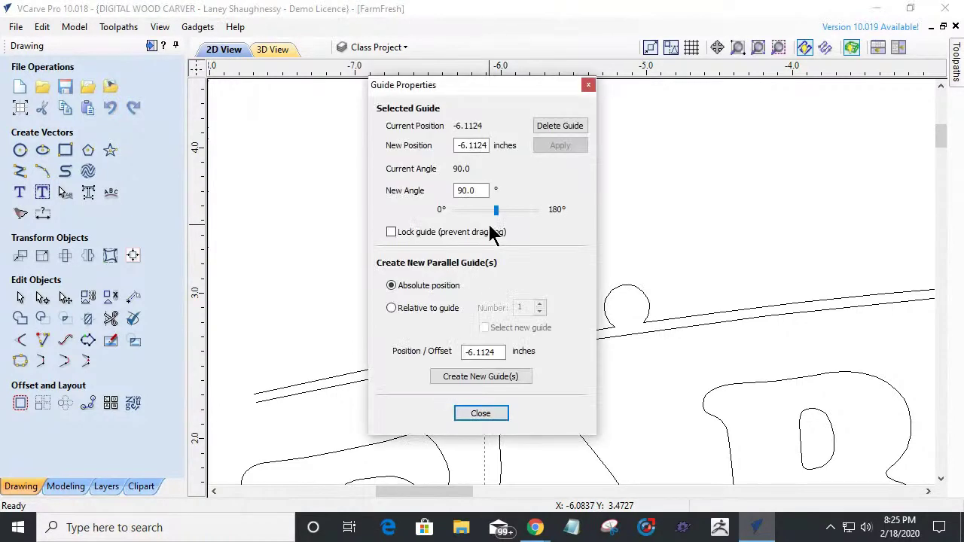
left_click(468, 151)
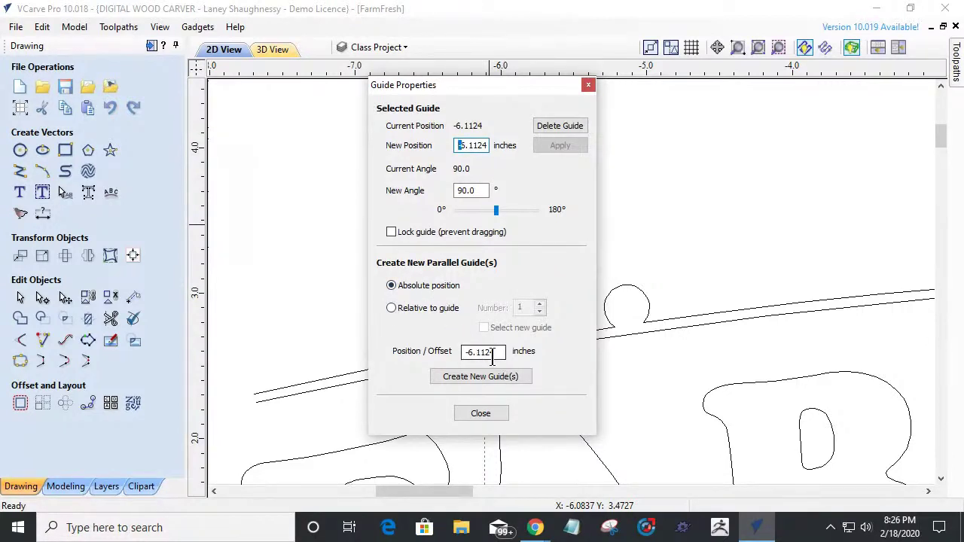
left_click(467, 352)
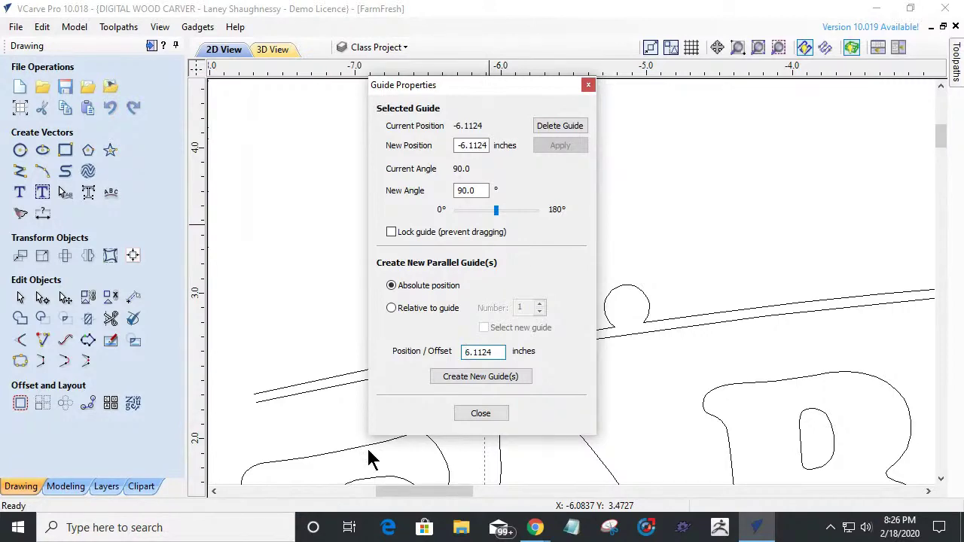
left_click(476, 388)
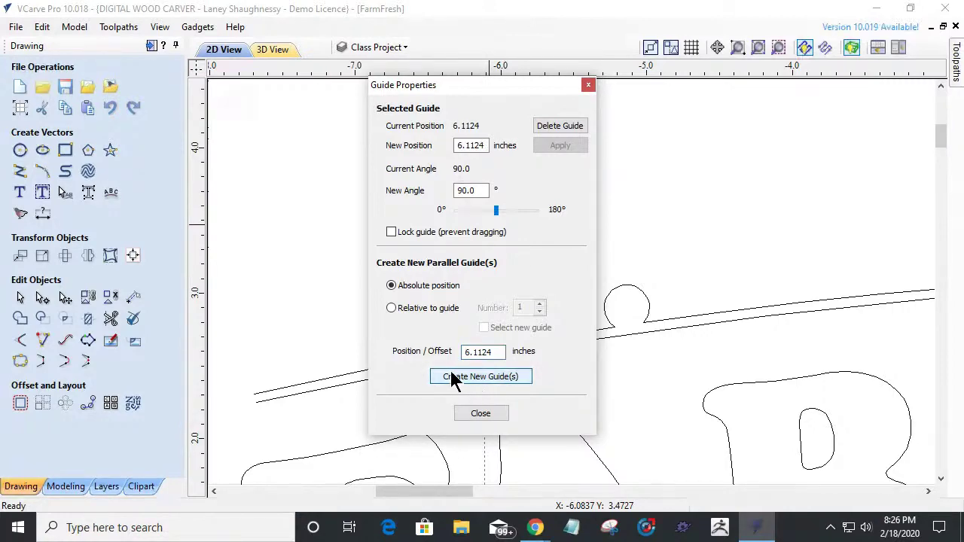
left_click(480, 414)
scroll(394, 344, "down", 5)
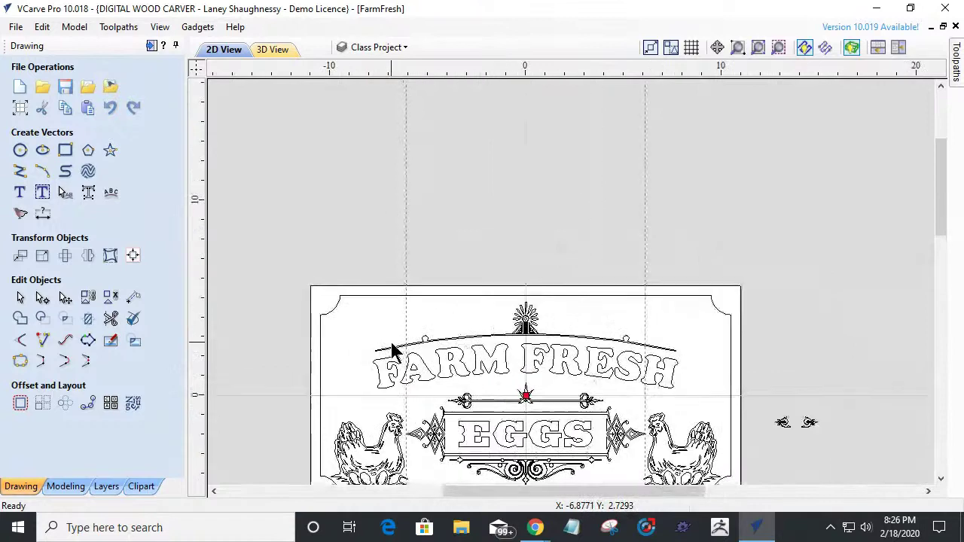
Insert a point on the band's upper curve where it crosses the right vertical guide.
scroll(623, 349, "up", 5)
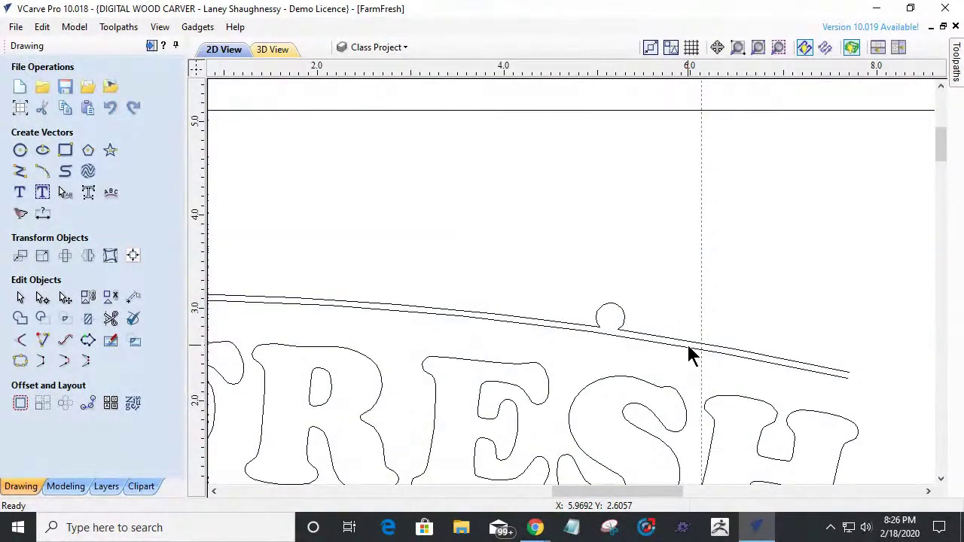
left_click(695, 342)
double_click(695, 343)
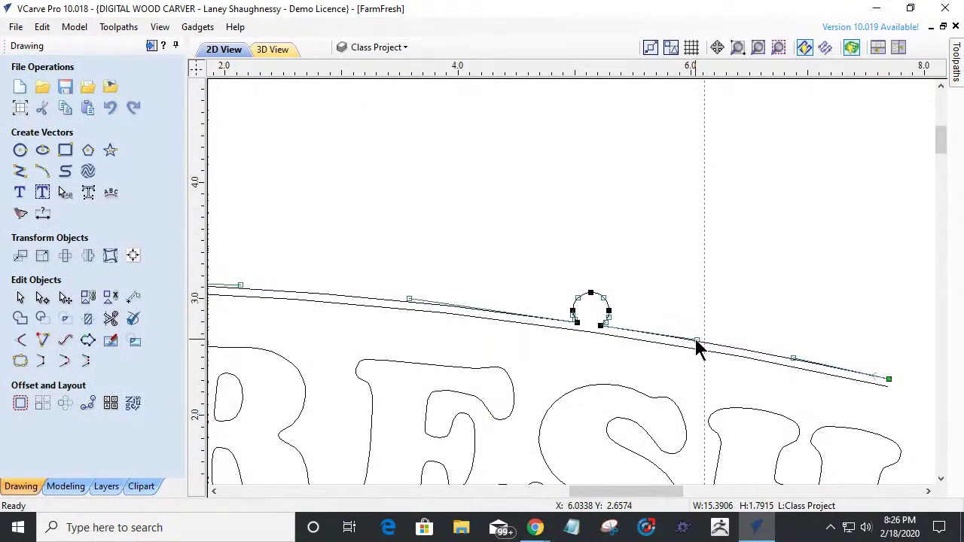
scroll(696, 344, "up", 4)
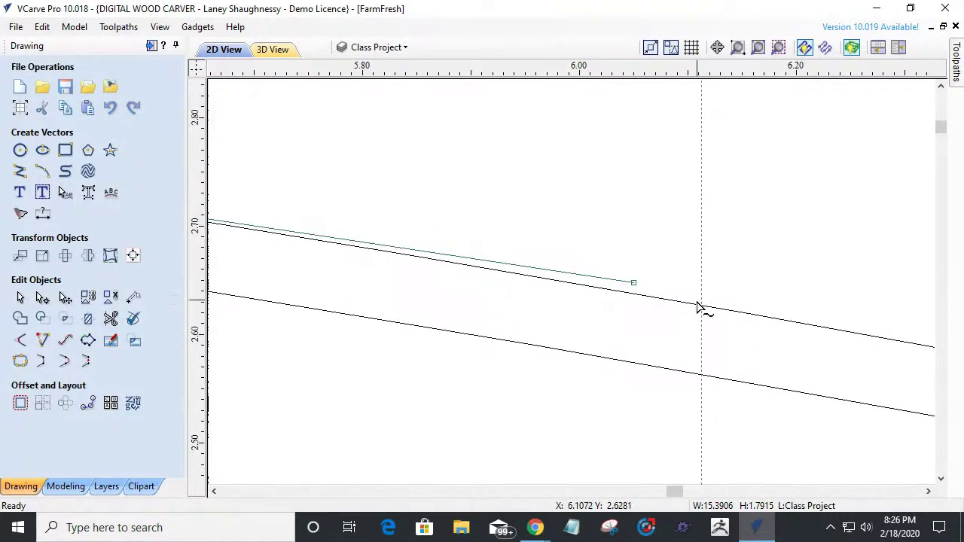
right_click(702, 305)
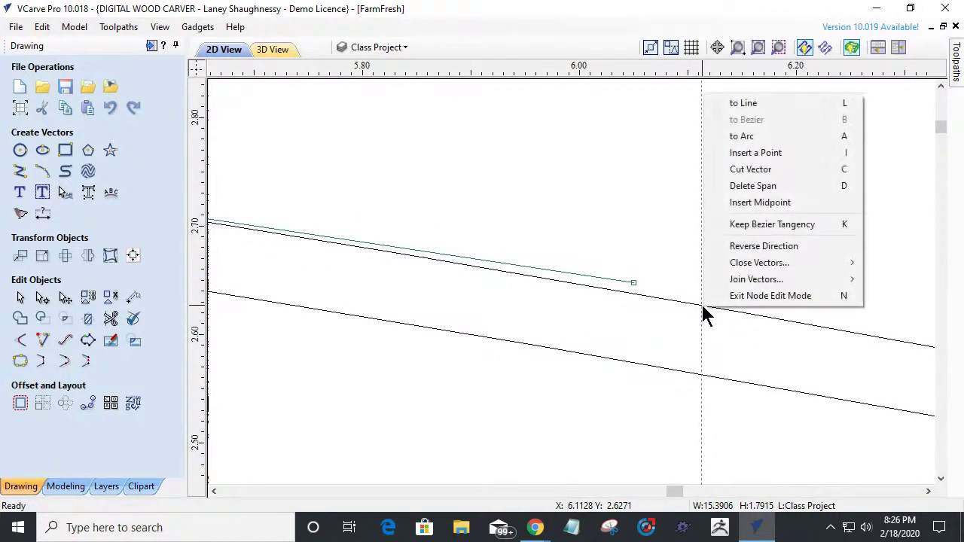
left_click(735, 154)
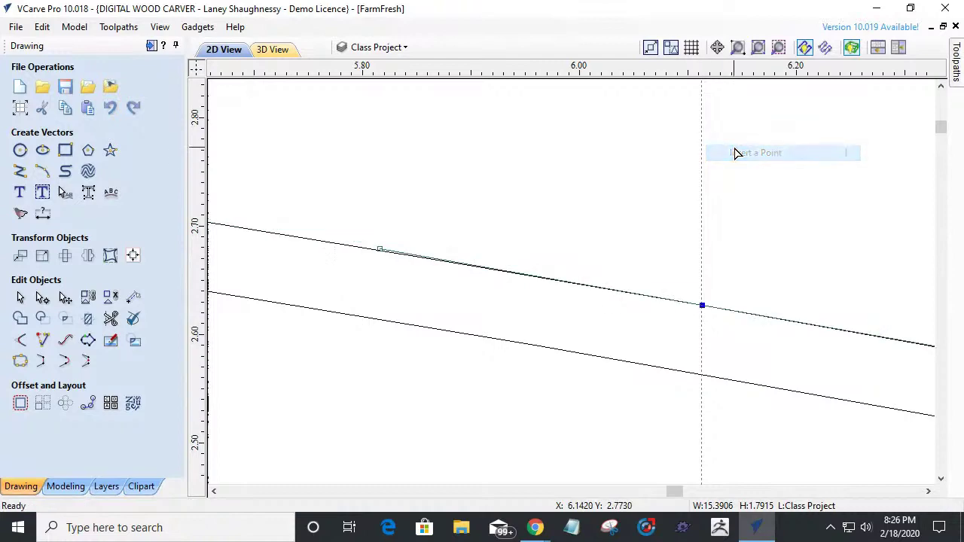
scroll(701, 308, "down", 4)
scroll(826, 370, "down", 4)
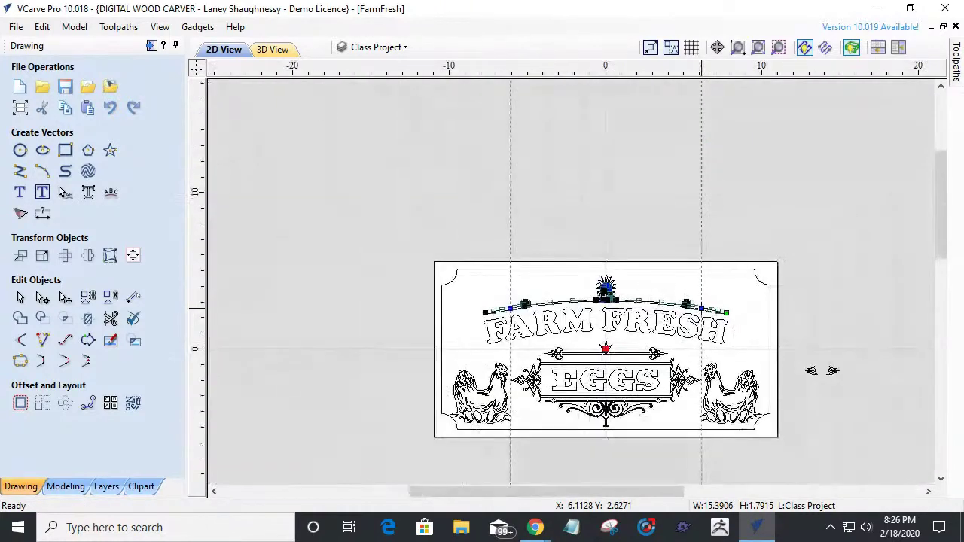
Try bending the band's upper curve by swinging the Bezier handles of the node on the left guide.
scroll(499, 310, "up", 6)
scroll(498, 311, "up", 1)
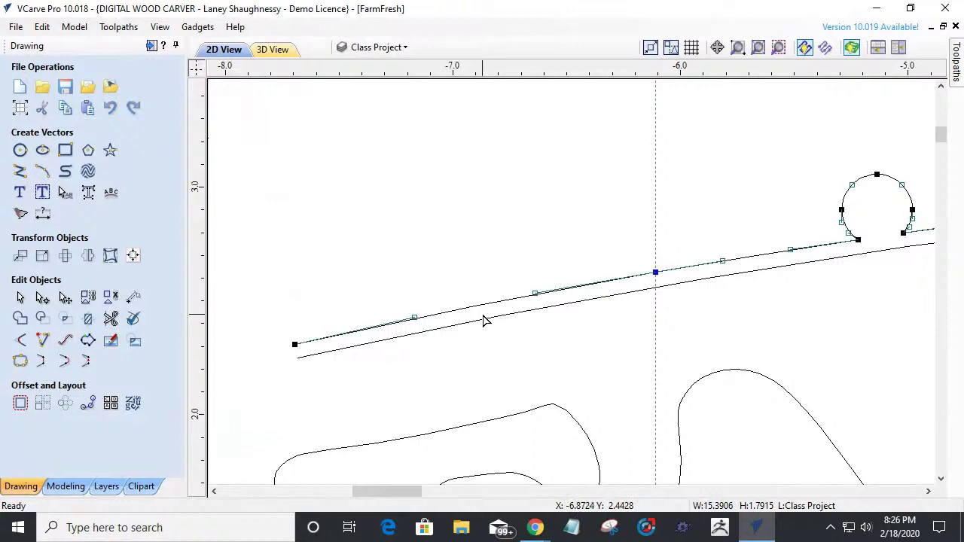
scroll(650, 291, "up", 3)
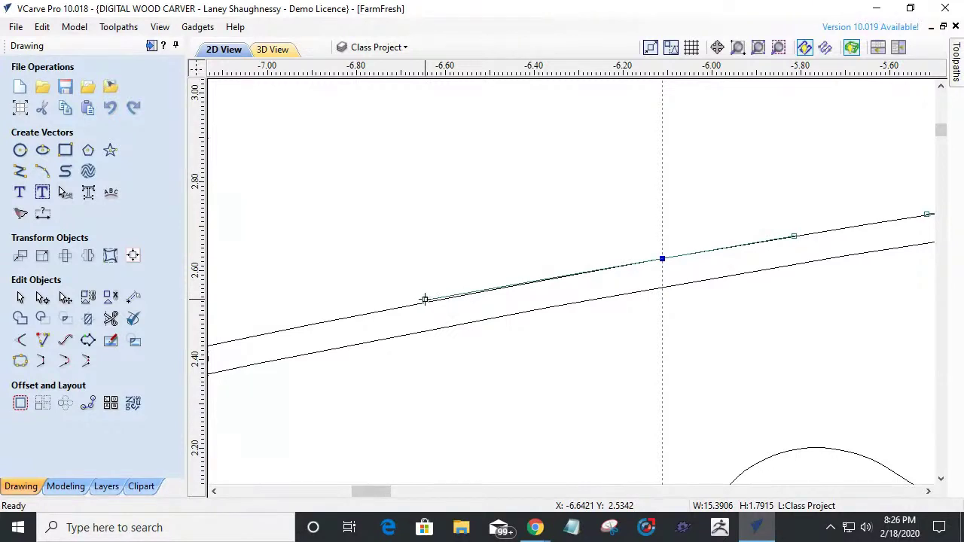
left_click_drag(424, 299, 448, 206)
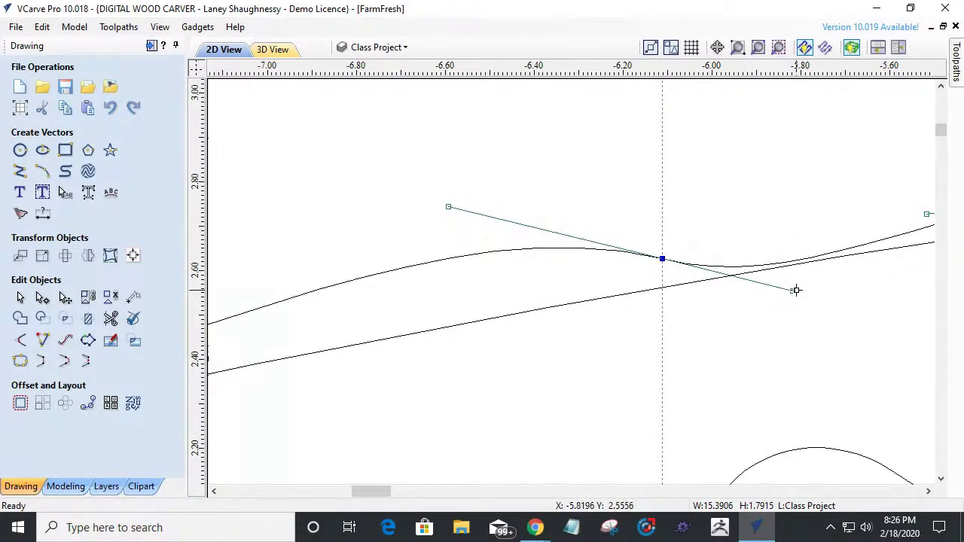
left_click_drag(796, 290, 819, 172)
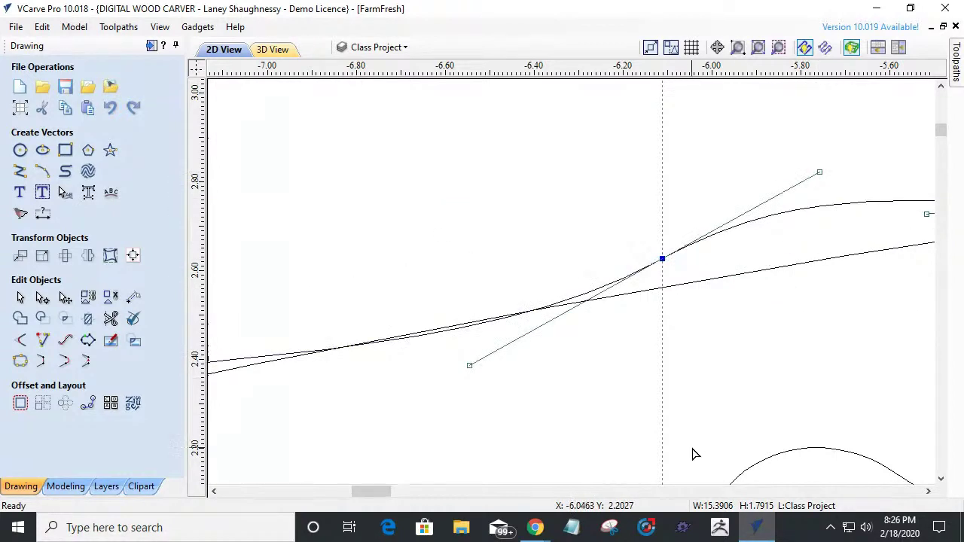
left_click_drag(463, 309, 468, 259)
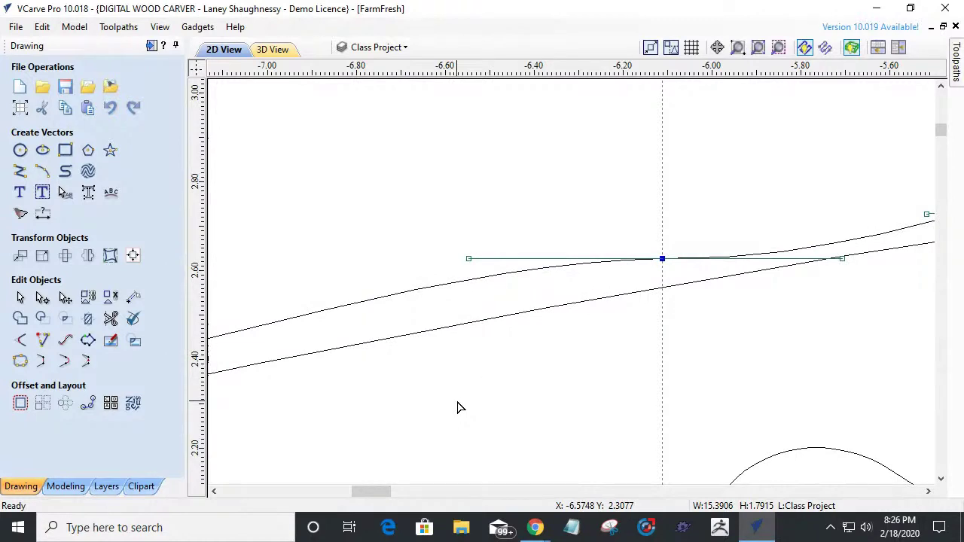
Undo the three handle changes made at the left guide's node.
key("ctrl+z")
key("ctrl+z")
key("ctrl+z")
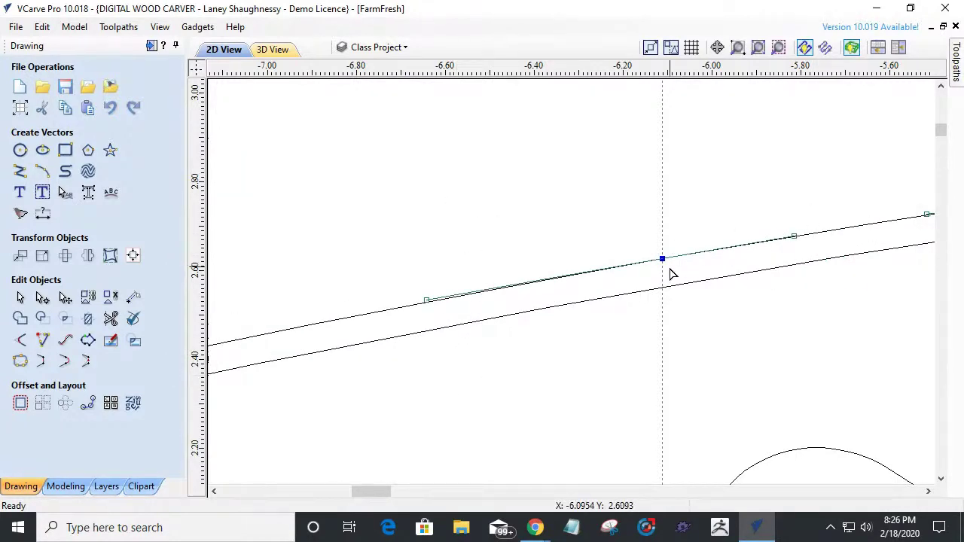
left_click(427, 299)
left_click_drag(448, 226, 455, 295)
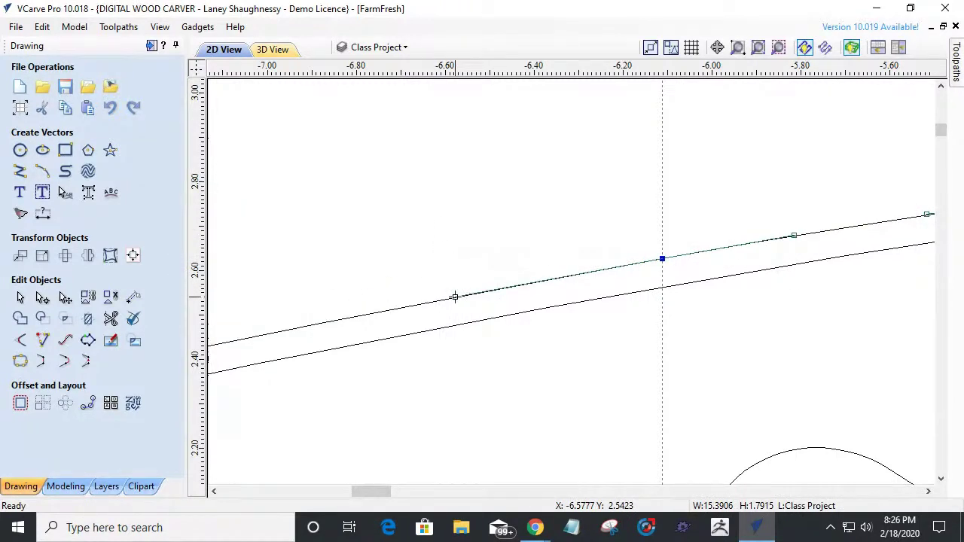
key("ctrl+z")
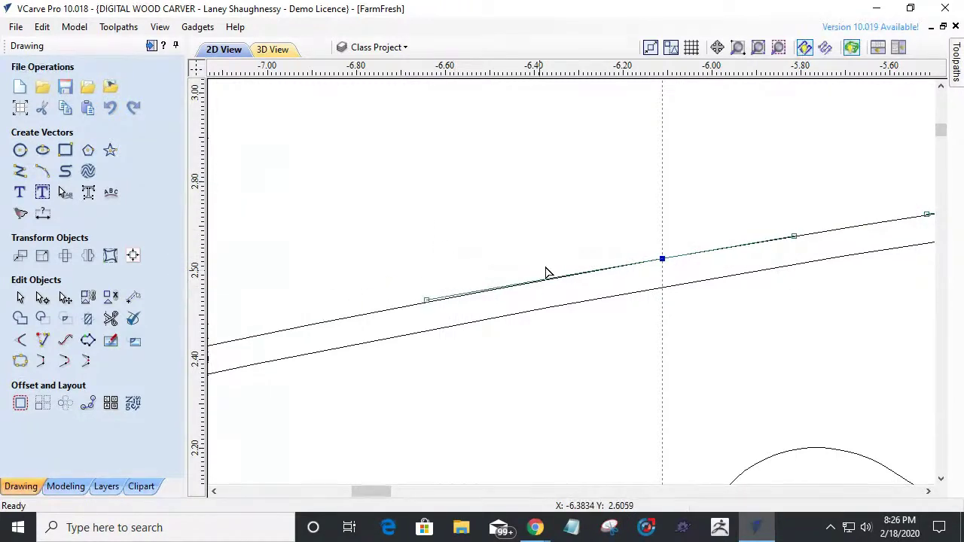
Turn off Smooth Point for the node on the left guide and raise its outer Bezier handle slightly.
right_click(662, 259)
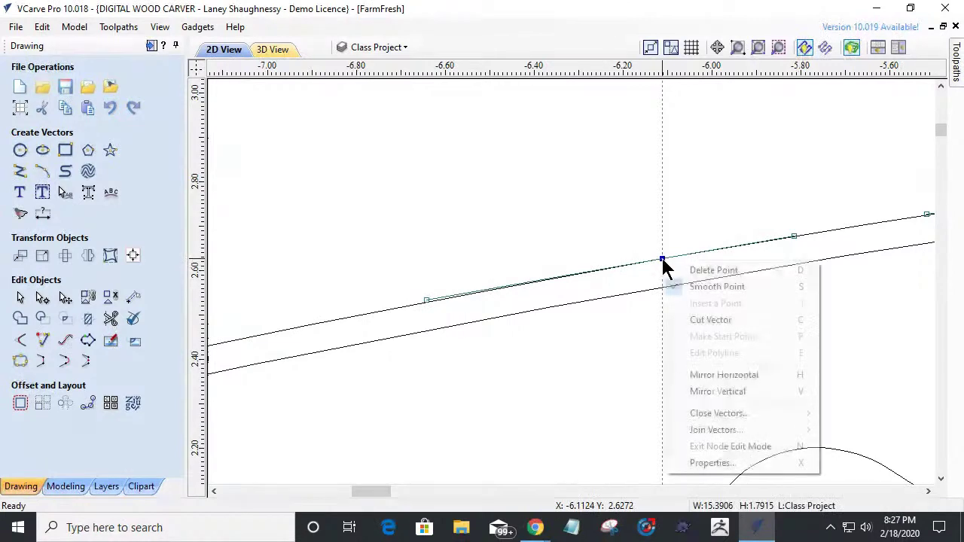
left_click(694, 293)
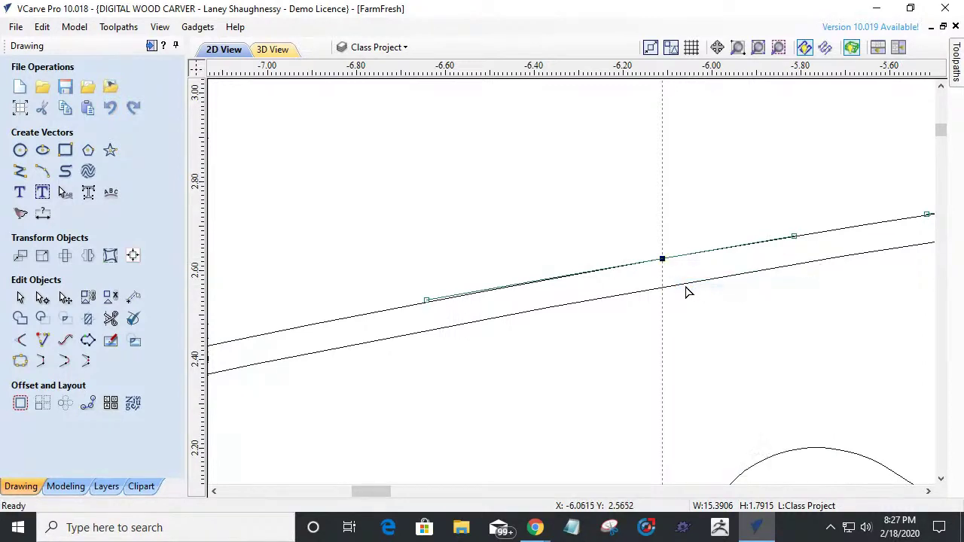
left_click(427, 300)
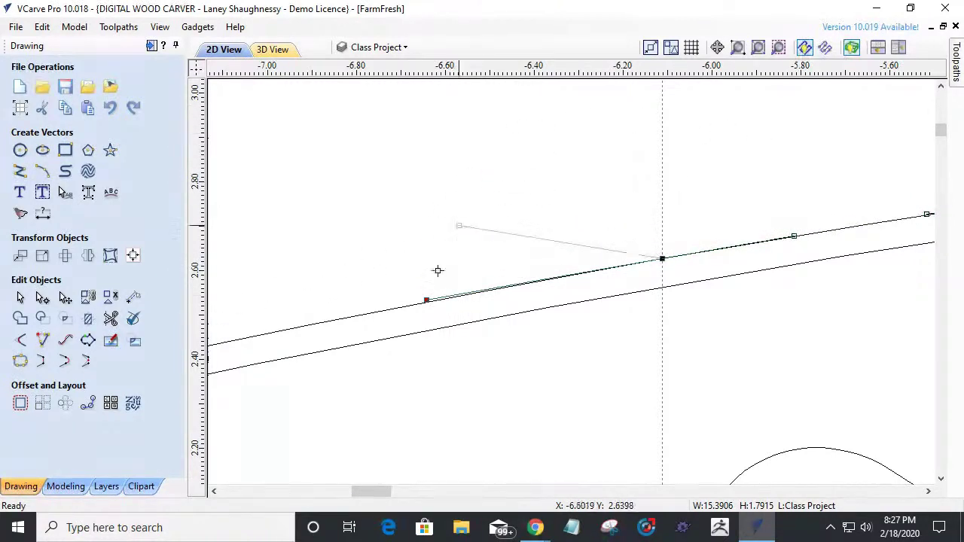
left_click(794, 236)
mouse_move(792, 238)
left_mouse_down()
mouse_move(723, 153)
mouse_move(781, 209)
mouse_move(791, 237)
left_mouse_up()
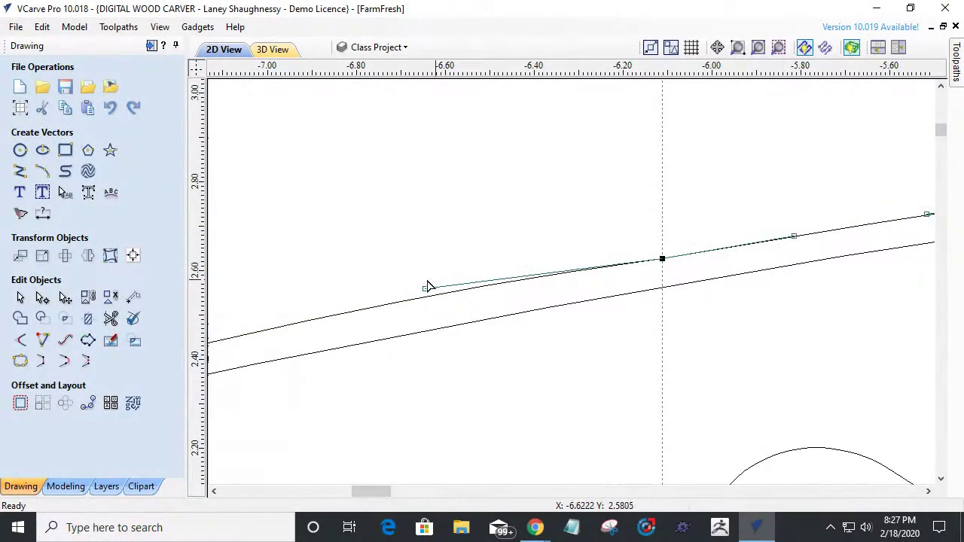
Shape a tall hump in the upper curve outside the left guide by raising the guide node's handle and lowering the end node's handle.
scroll(518, 323, "down", 5)
scroll(455, 333, "up", 3)
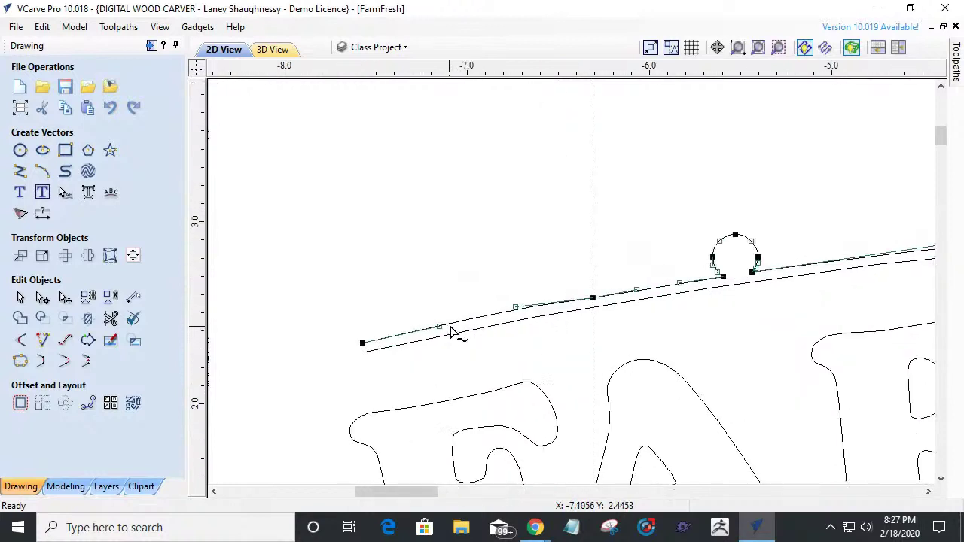
left_click_drag(577, 252, 630, 168)
key("Escape")
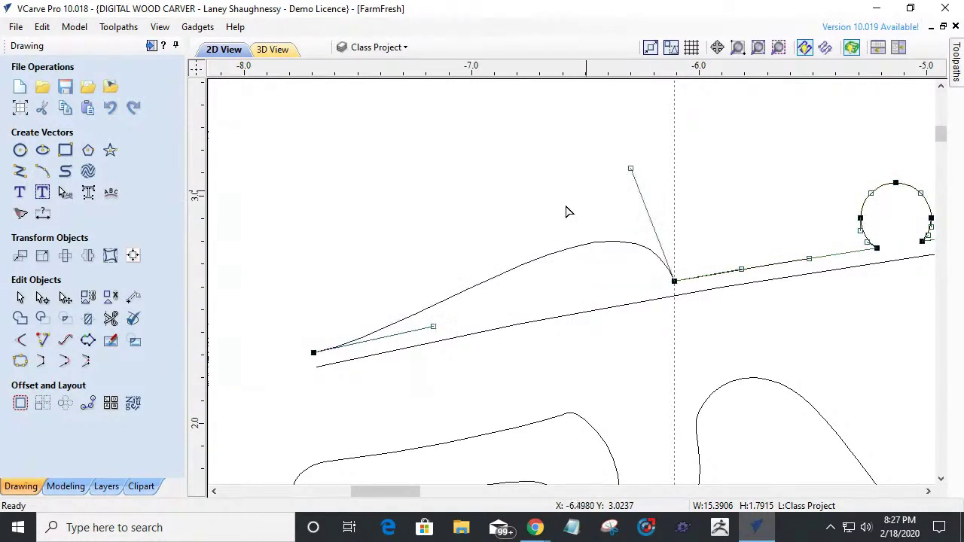
left_click_drag(432, 325, 434, 342)
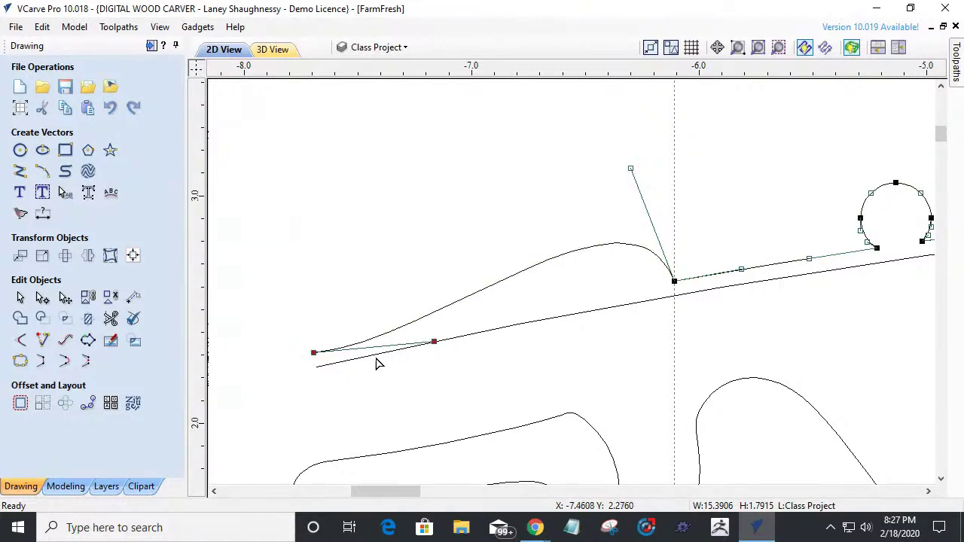
left_click(631, 168)
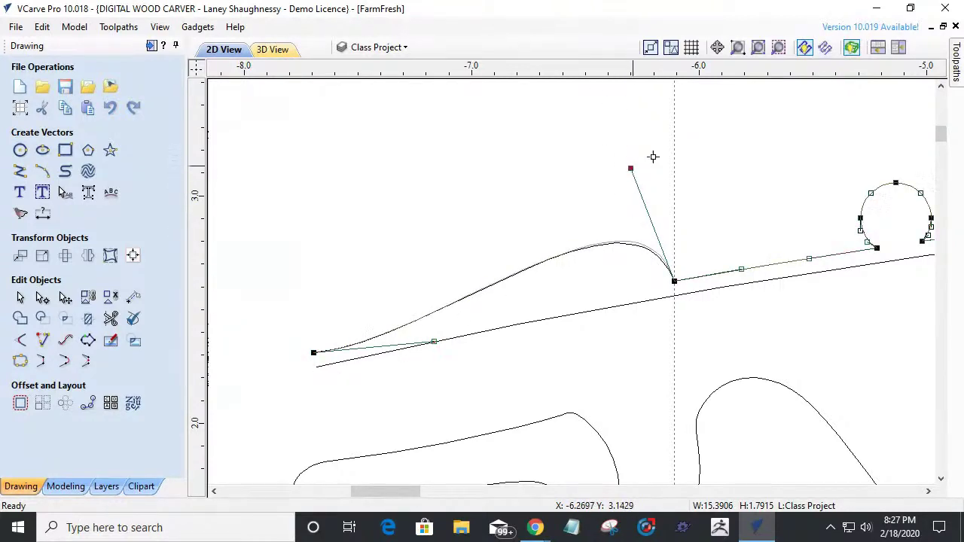
mouse_move(652, 122)
left_mouse_down()
mouse_move(628, 123)
mouse_move(637, 127)
left_mouse_up()
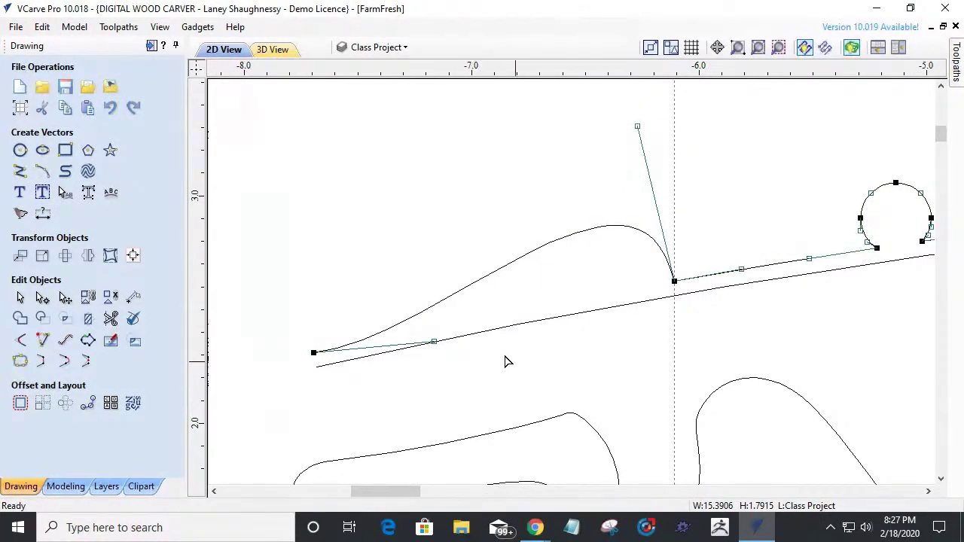
left_click(429, 381)
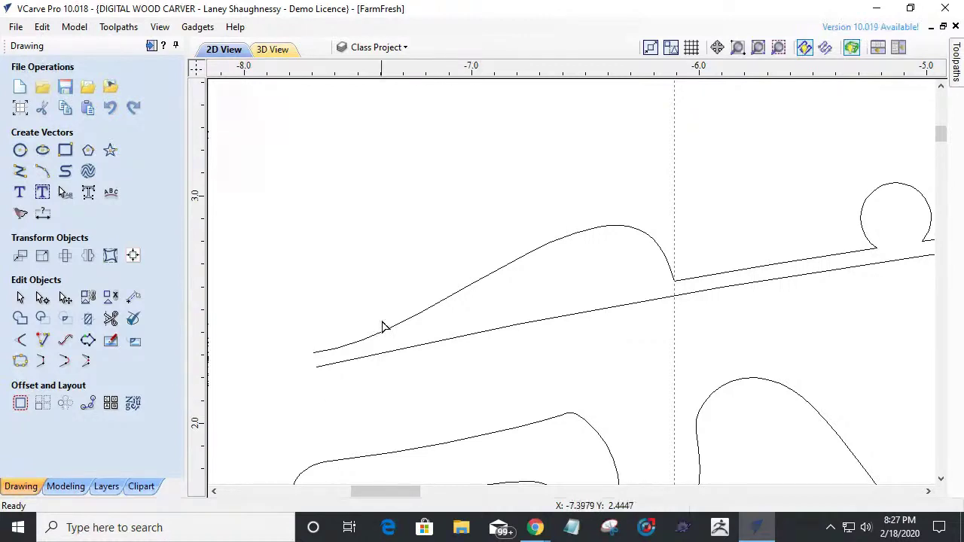
Insert a point near the upper curve's left end, at about X -7.5, and convert the short end span to a line.
scroll(421, 329, "down", 1)
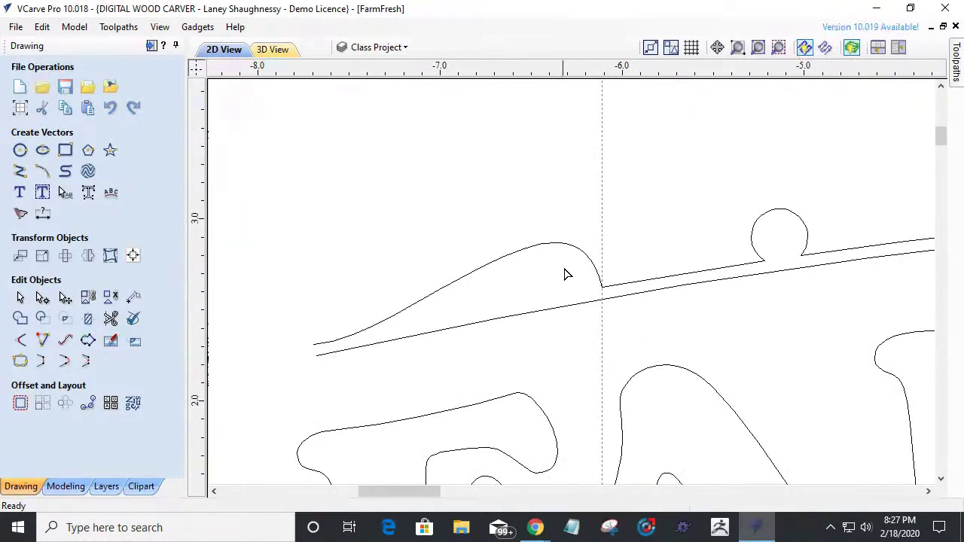
left_click(327, 349)
scroll(278, 359, "up", 2)
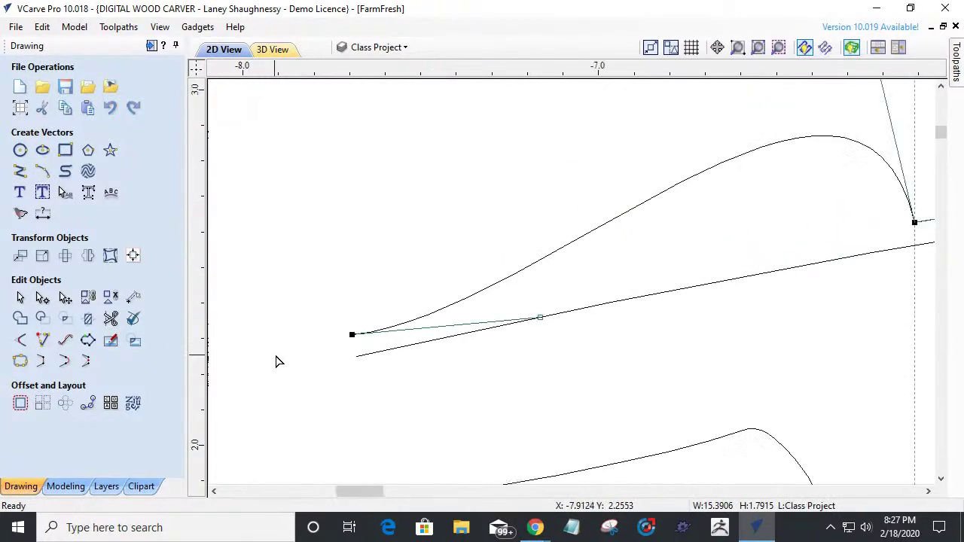
left_click(388, 325)
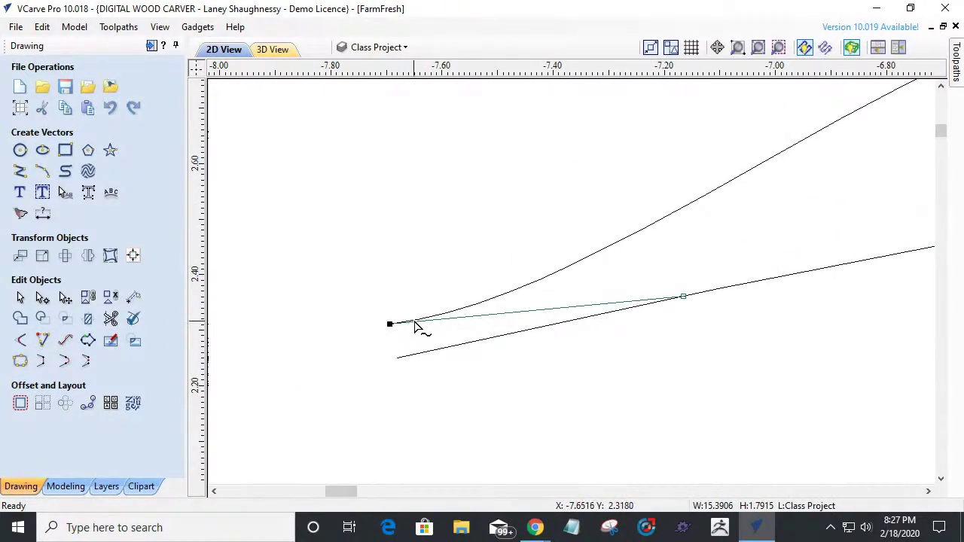
right_click(497, 303)
left_click(520, 358)
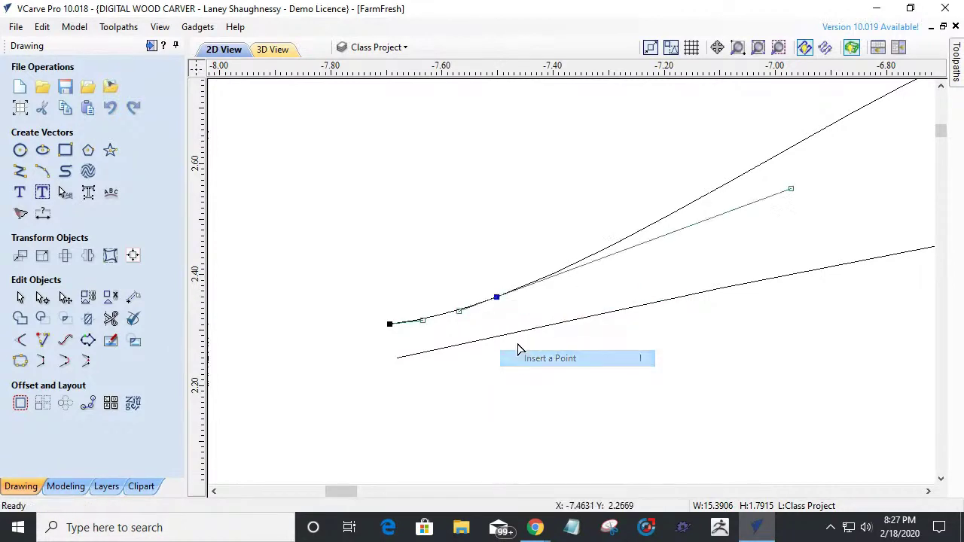
right_click(449, 319)
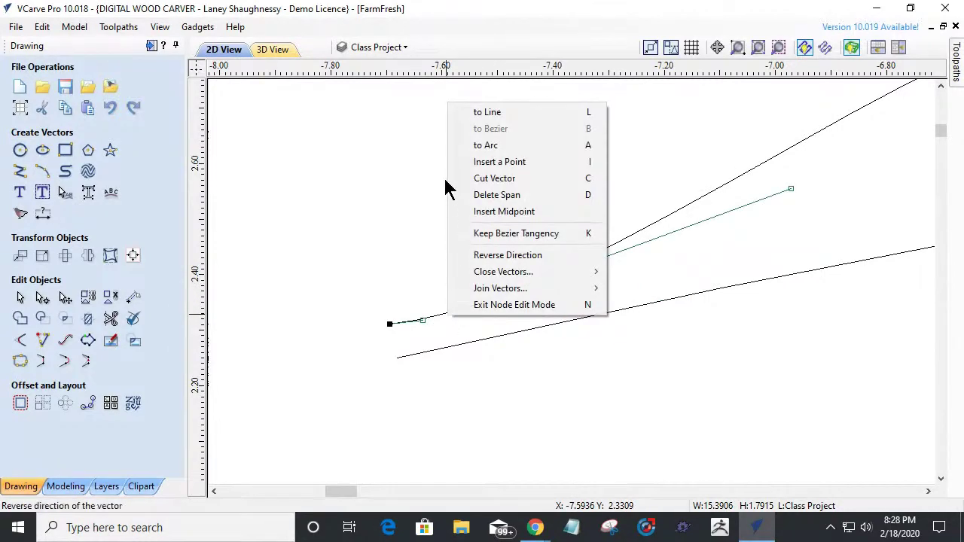
left_click(477, 112)
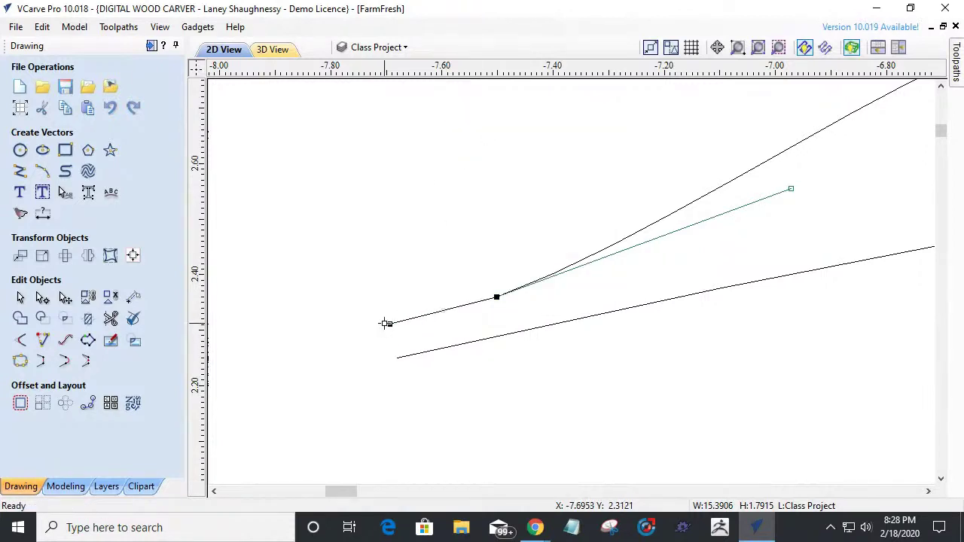
Move the upper curve's left end node slightly down towards the lower curve's end and finish node editing.
left_click_drag(387, 323, 392, 335)
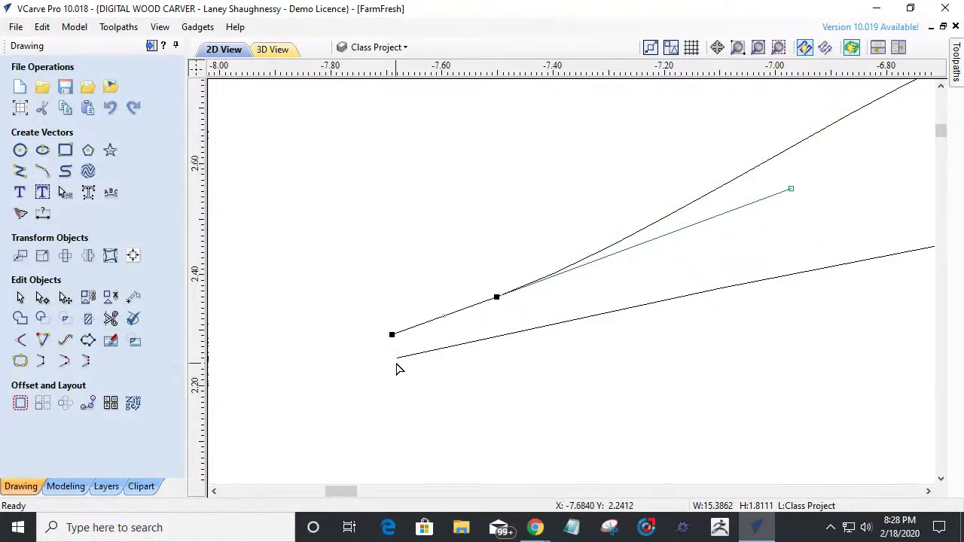
left_click_drag(391, 336, 387, 332)
left_click(514, 236)
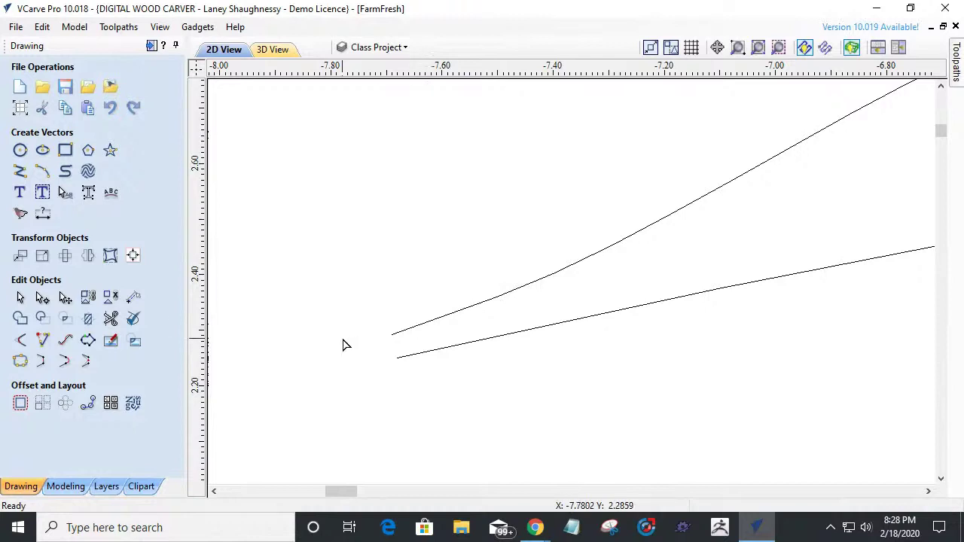
Cut the upper curve at its node on the left vertical guide.
scroll(343, 345, "down", 8)
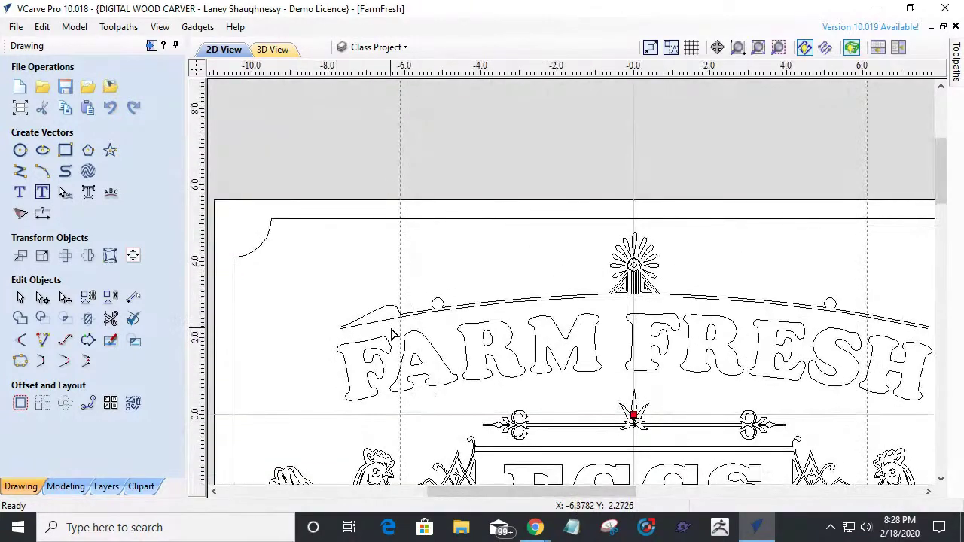
scroll(392, 333, "down", 1)
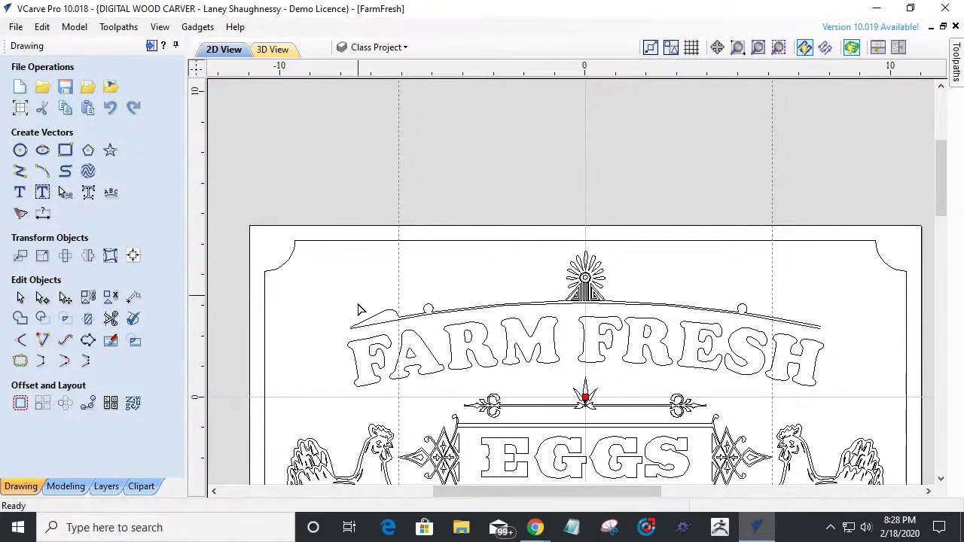
scroll(359, 310, "up", 5)
left_click(447, 314)
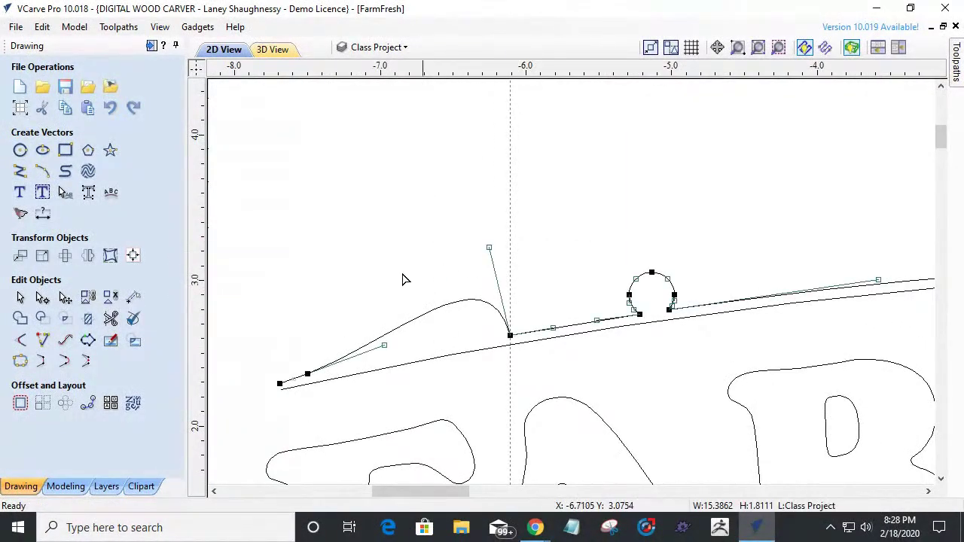
scroll(497, 340, "up", 5)
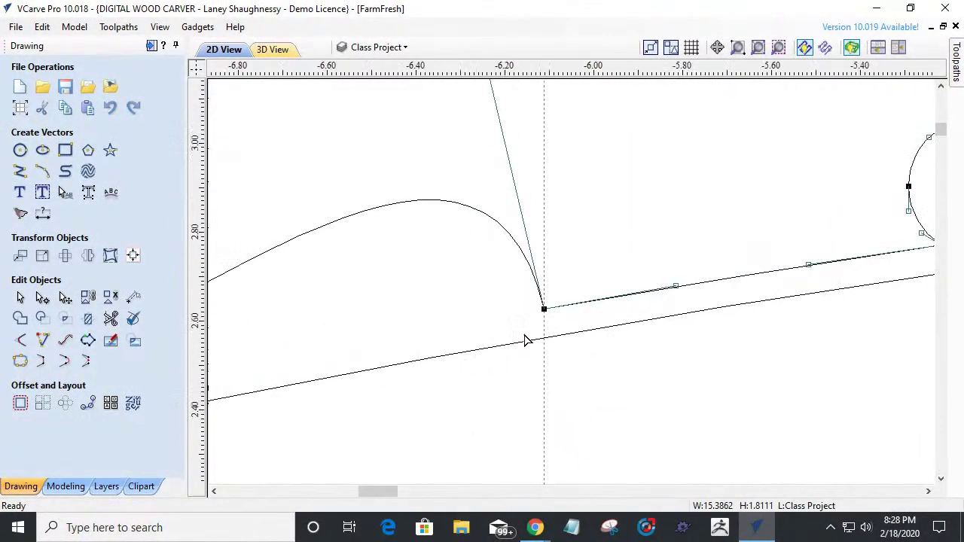
right_click(550, 302)
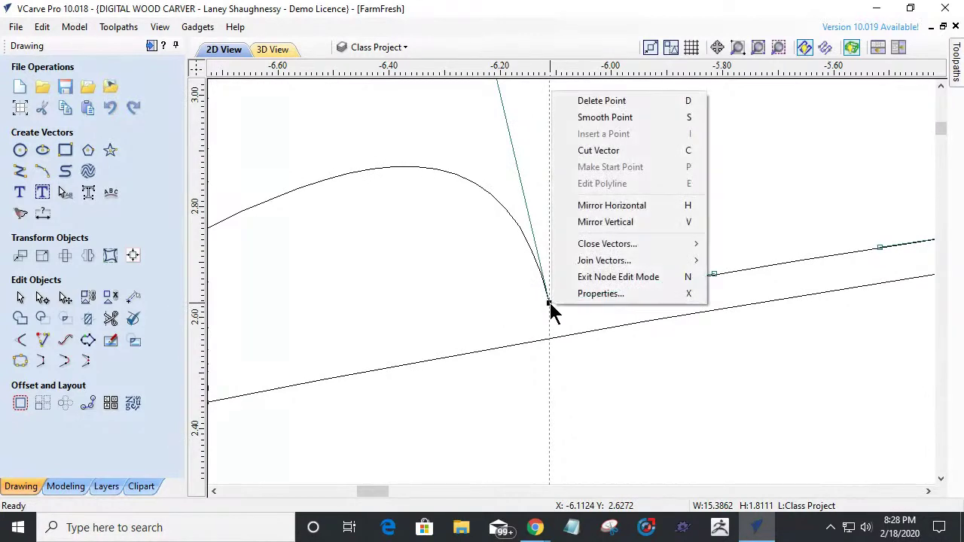
left_click(613, 159)
Mirror a copy of the separated left hump horizontally about the job center.
scroll(532, 310, "down", 5)
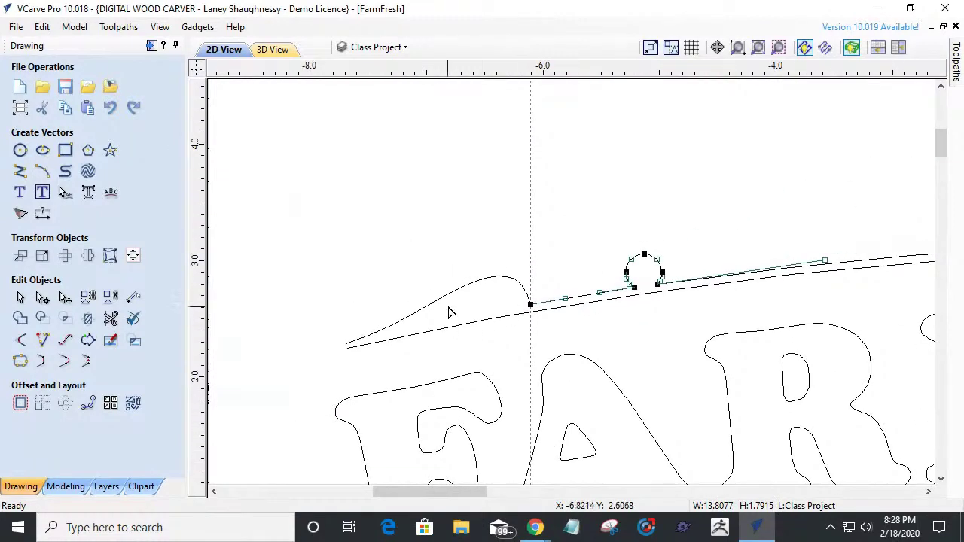
left_click(448, 301)
left_click(19, 298)
left_click(88, 255)
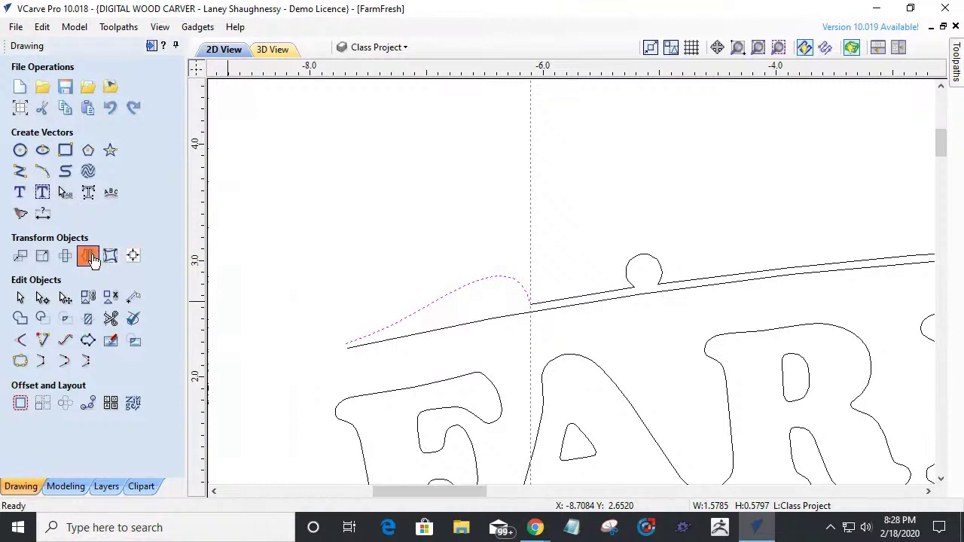
left_click(90, 246)
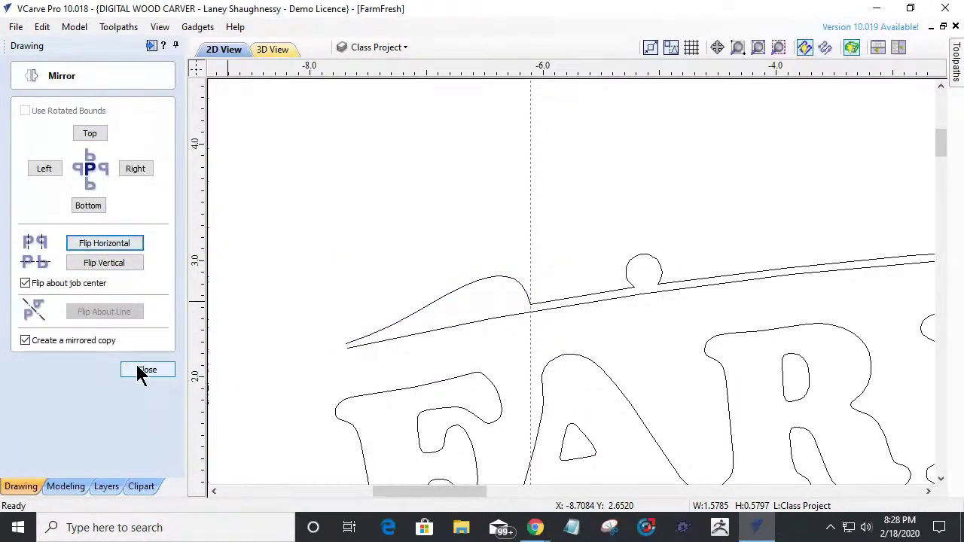
left_click(170, 370)
scroll(348, 359, "down", 4)
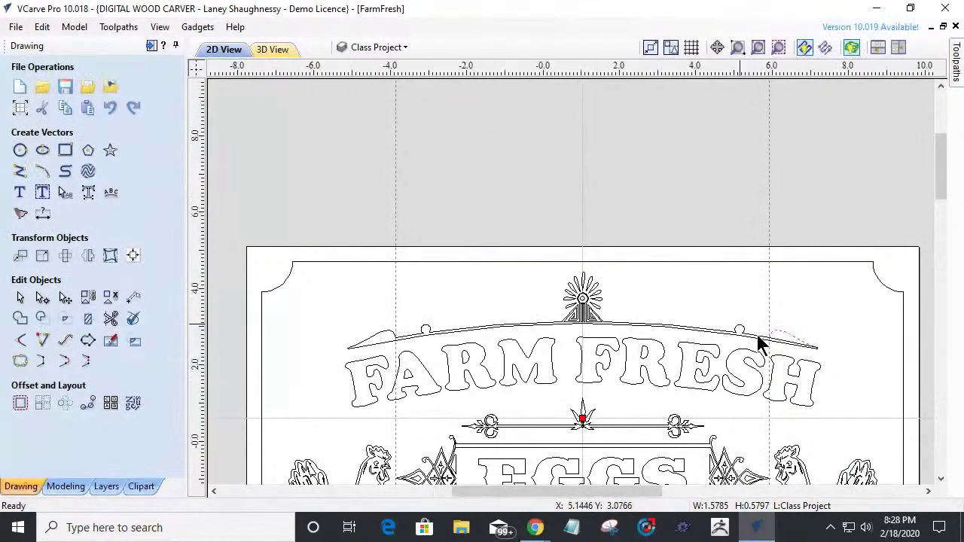
scroll(791, 360, "up", 4)
scroll(789, 352, "down", 4)
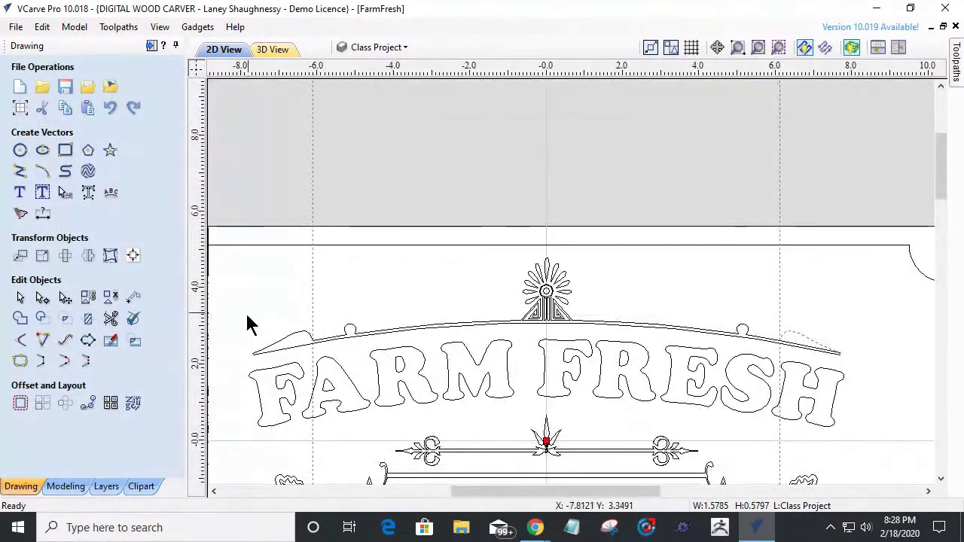
Join the left hump and the band's upper curve into one vector with a 0.001 inch tolerance.
scroll(286, 338, "up", 4)
left_click(450, 369)
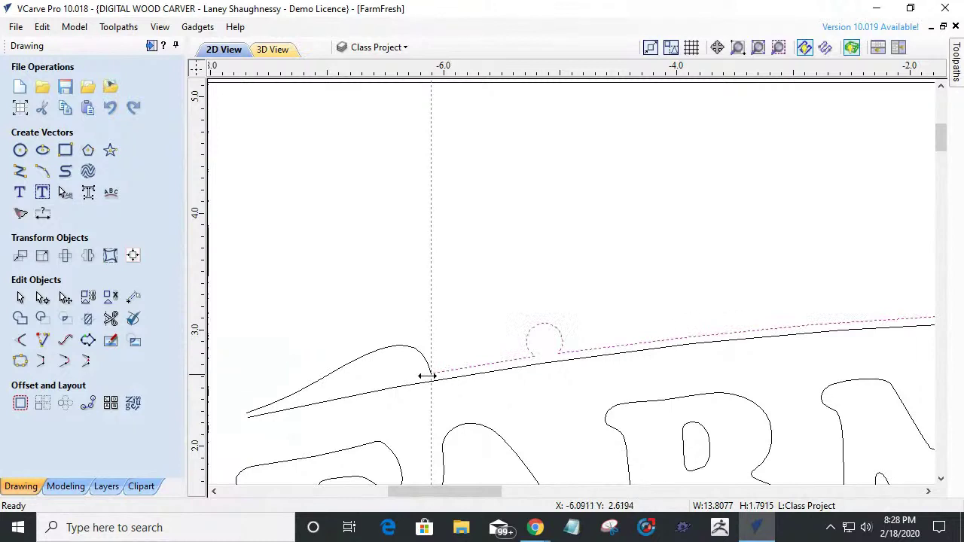
left_click(391, 349, "shift")
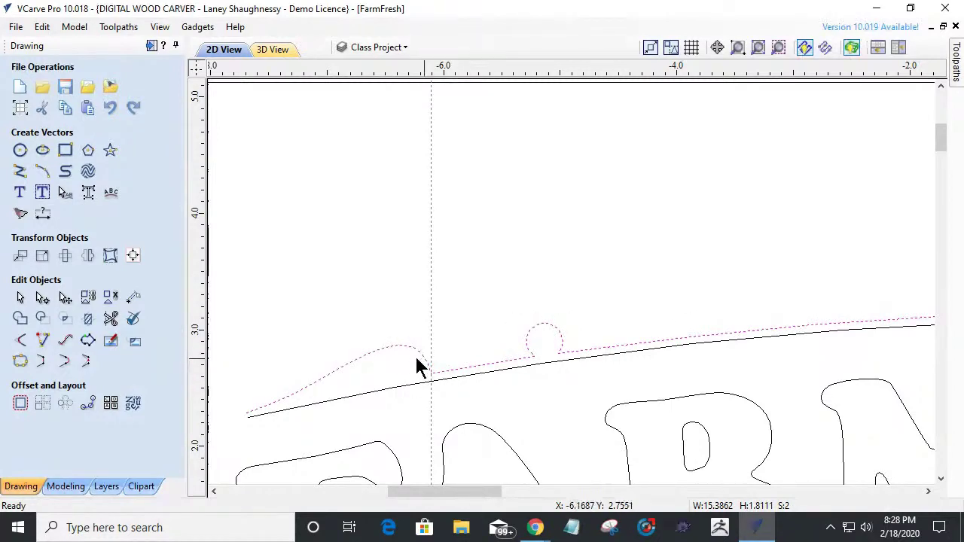
left_click(21, 361)
left_click(45, 269)
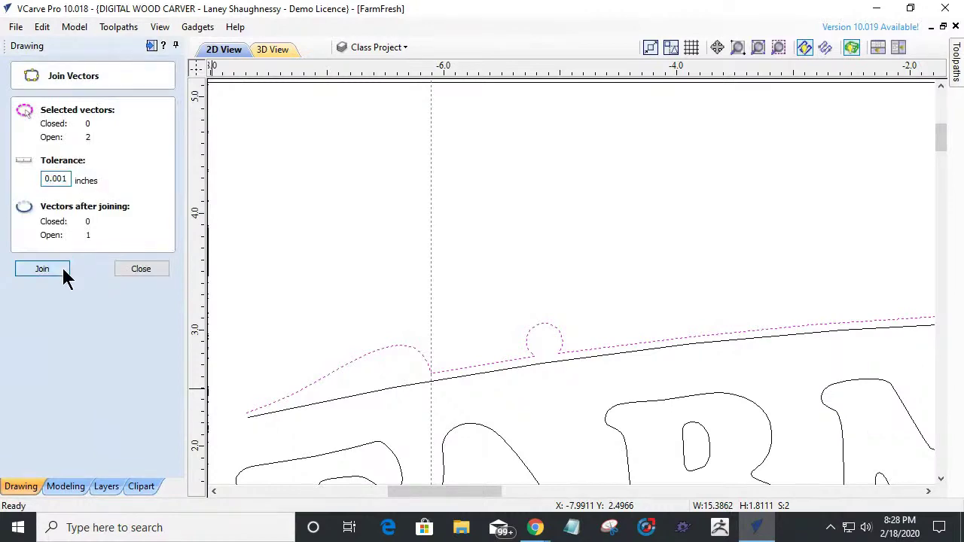
Trim the band line beneath the right hump and the short stub at its outer end, and finish trimming.
scroll(363, 315, "down", 5)
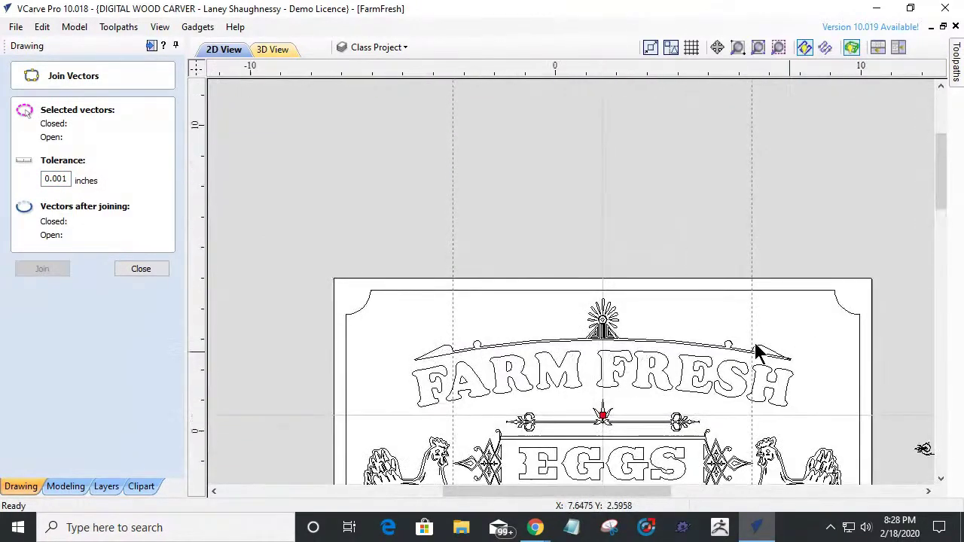
scroll(742, 367, "up", 5)
scroll(790, 394, "up", 3)
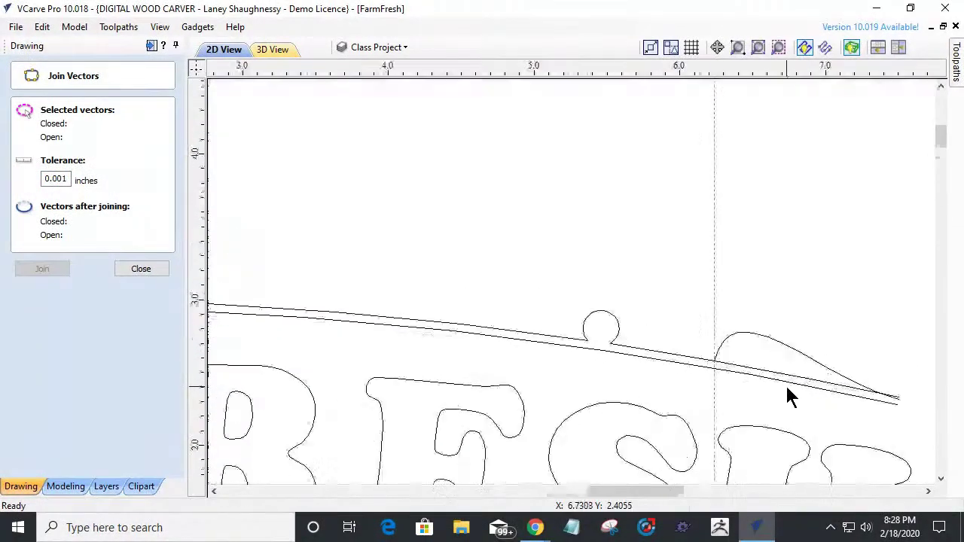
left_click(117, 265)
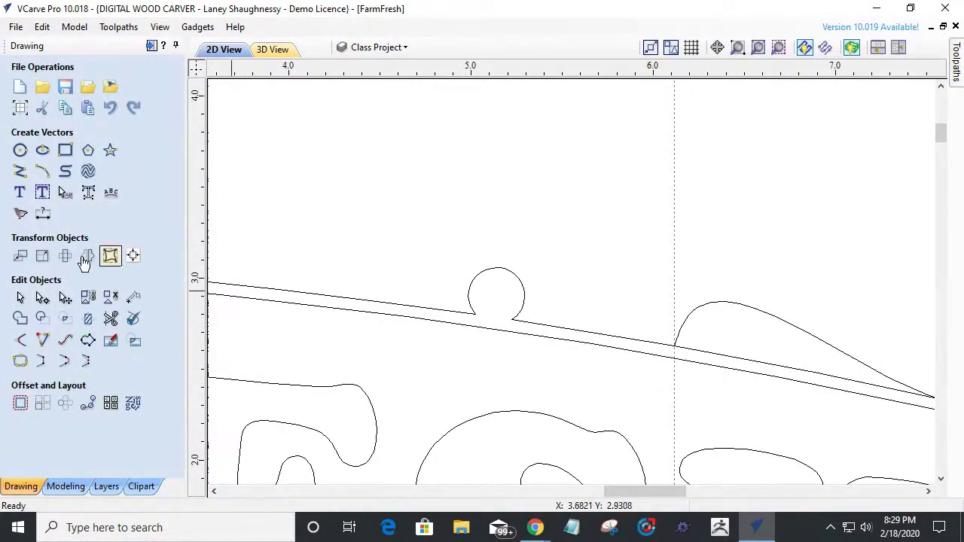
left_click(111, 319)
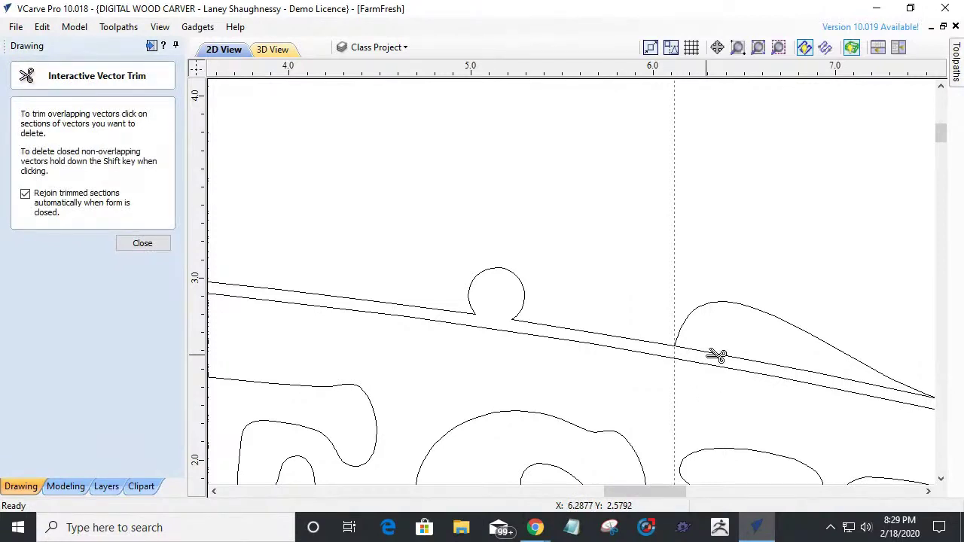
left_click(713, 354)
scroll(642, 334, "down", 3)
scroll(796, 376, "up", 5)
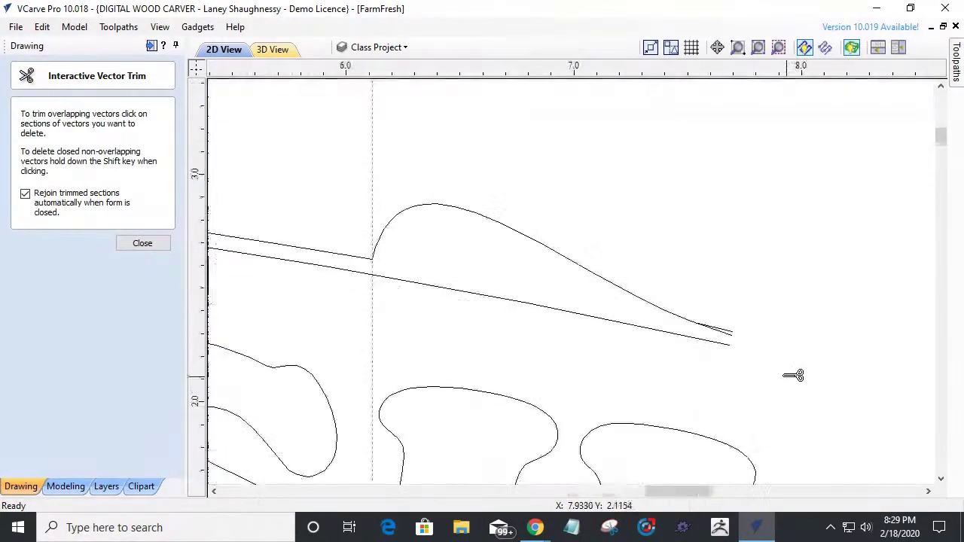
left_click(735, 301)
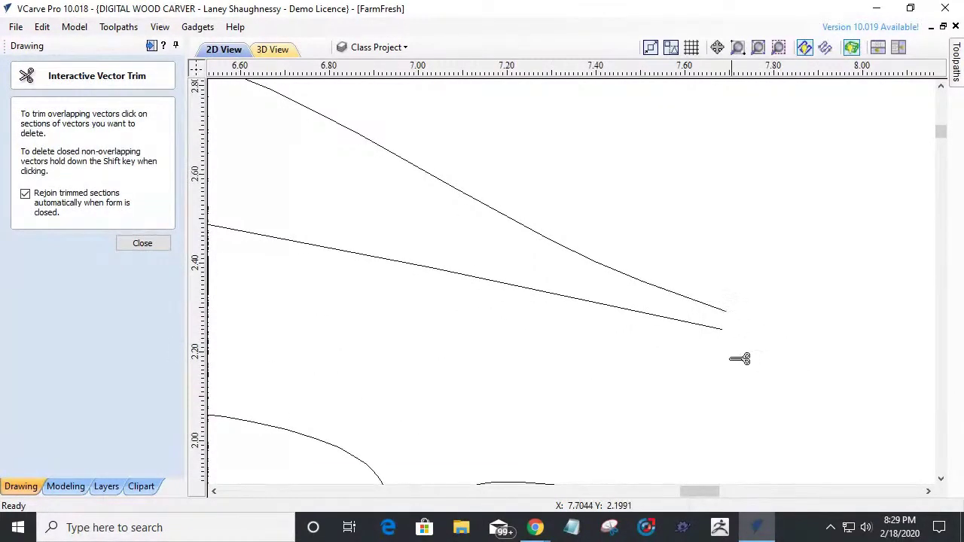
scroll(816, 377, "down", 5)
left_click(142, 243)
Shift the band's lower curve slightly down, away from the upper curve.
scroll(775, 384, "down", 5)
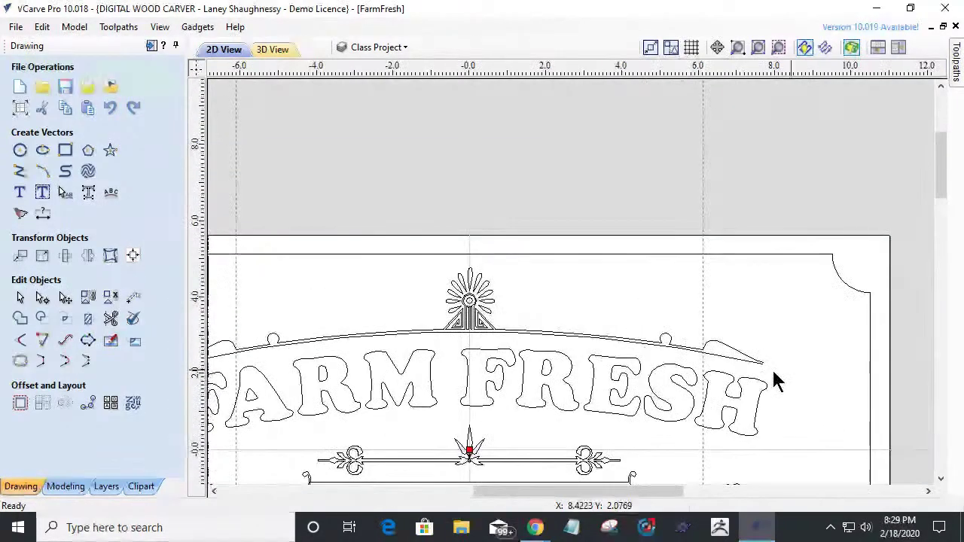
scroll(377, 365, "up", 5)
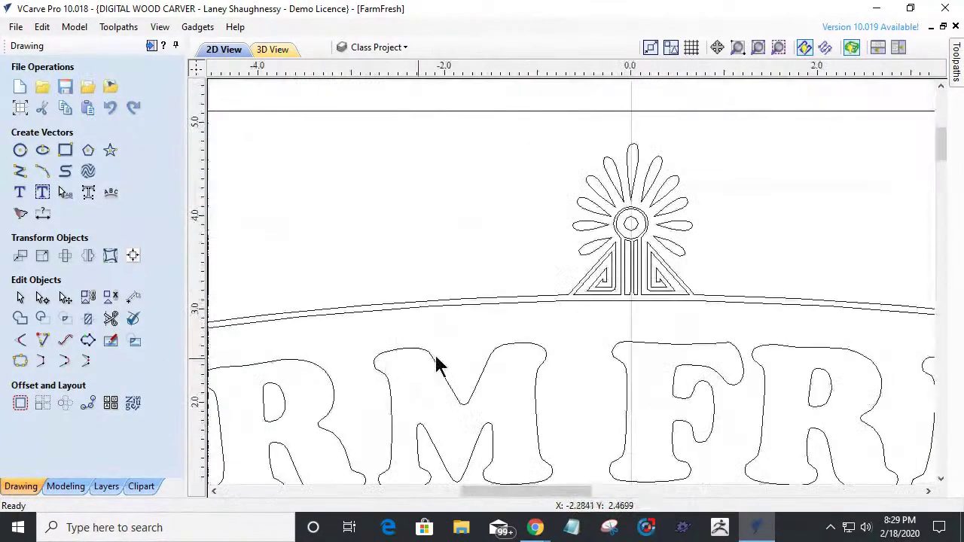
left_click(632, 300)
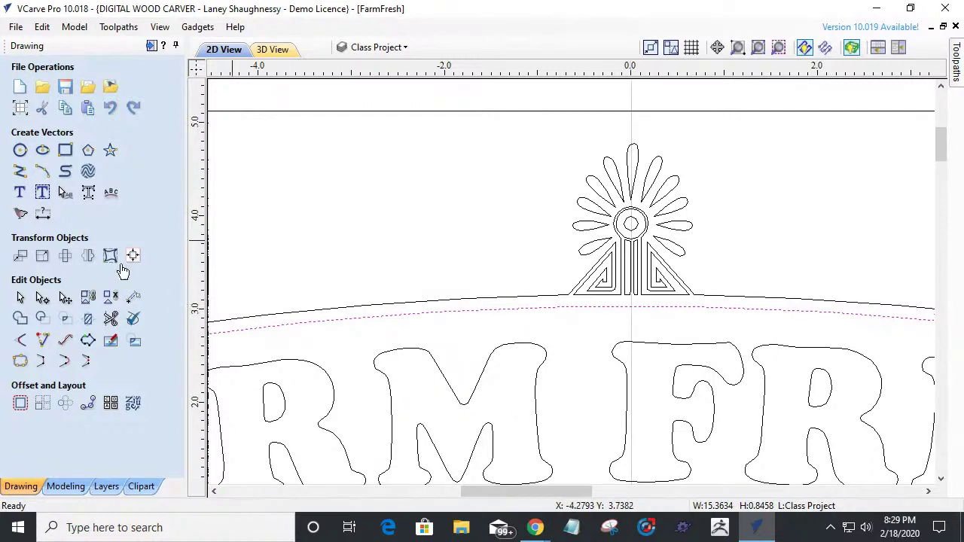
Join the band's upper and lower curves at both ends by moving their end points together, and clear the selection.
scroll(644, 316, "down", 3)
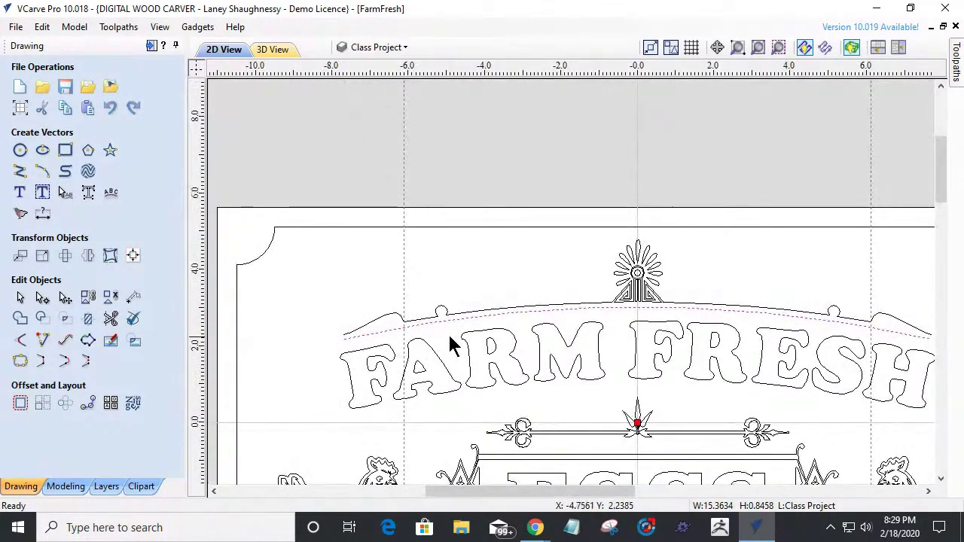
left_click(388, 317, "shift")
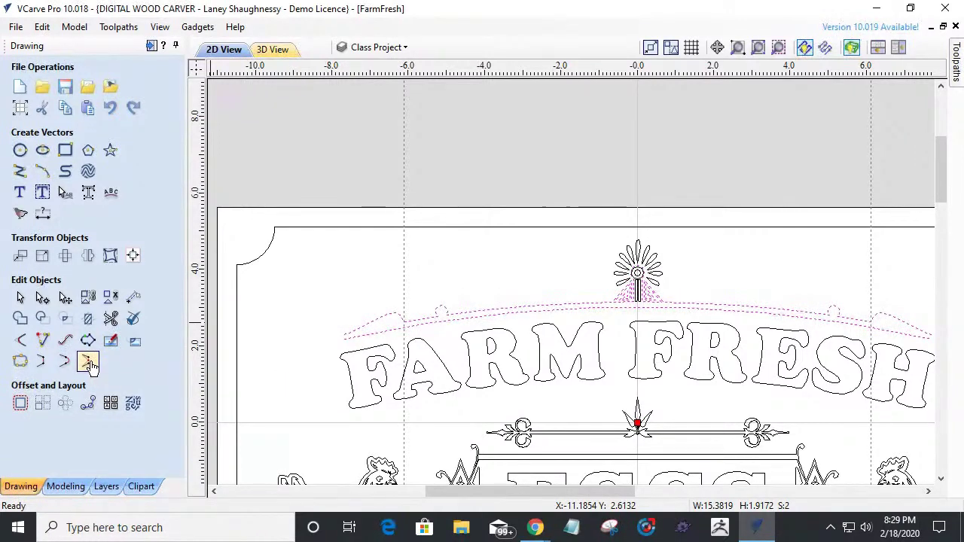
scroll(331, 357, "up", 5)
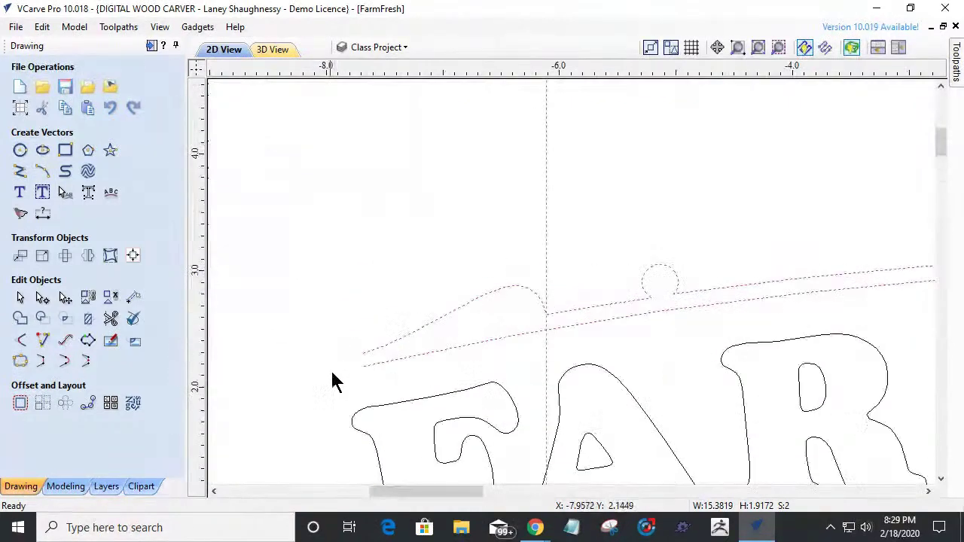
scroll(391, 357, "up", 1)
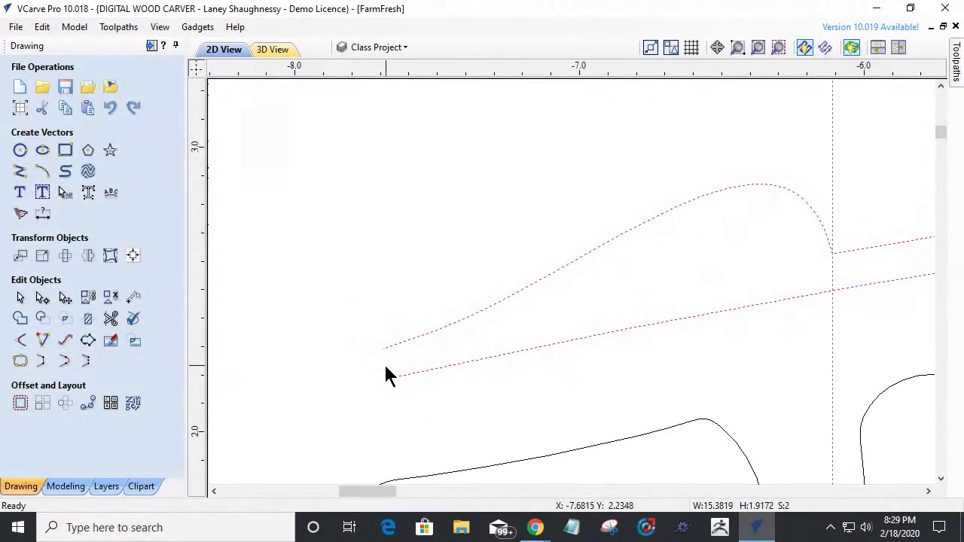
left_click(91, 362)
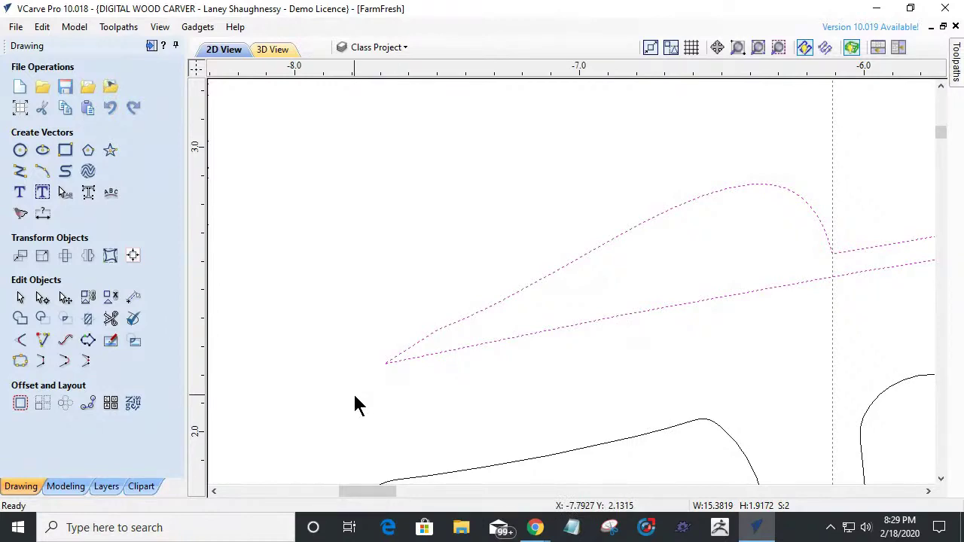
scroll(354, 399, "down", 5)
scroll(719, 407, "up", 5)
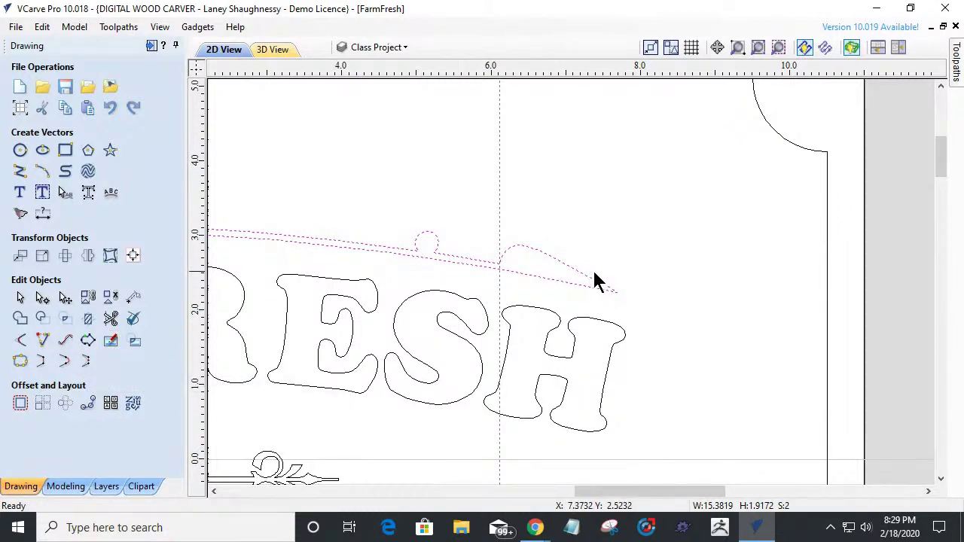
scroll(595, 281, "up", 5)
key("Escape")
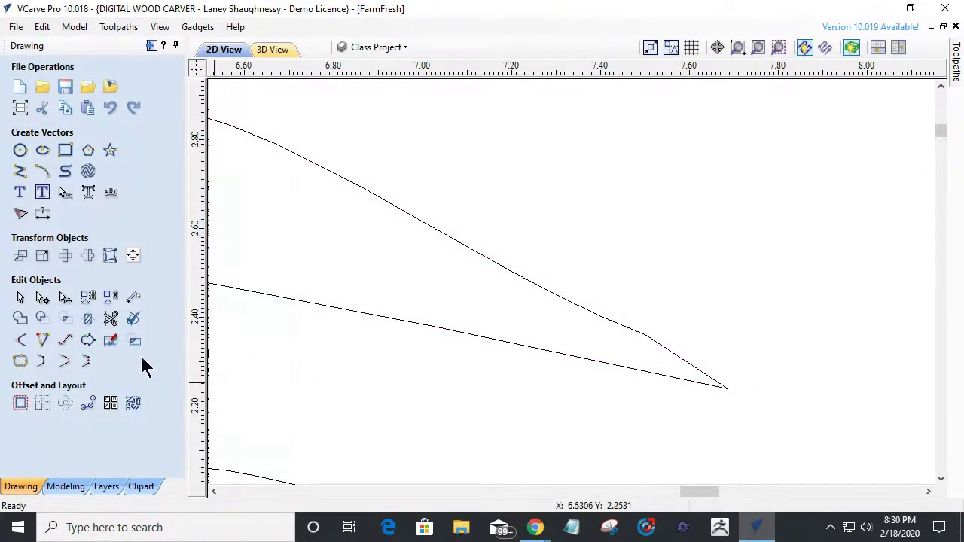
Delete the extra node just before the band's right tip so the hump runs smoothly to the point.
left_click(592, 316)
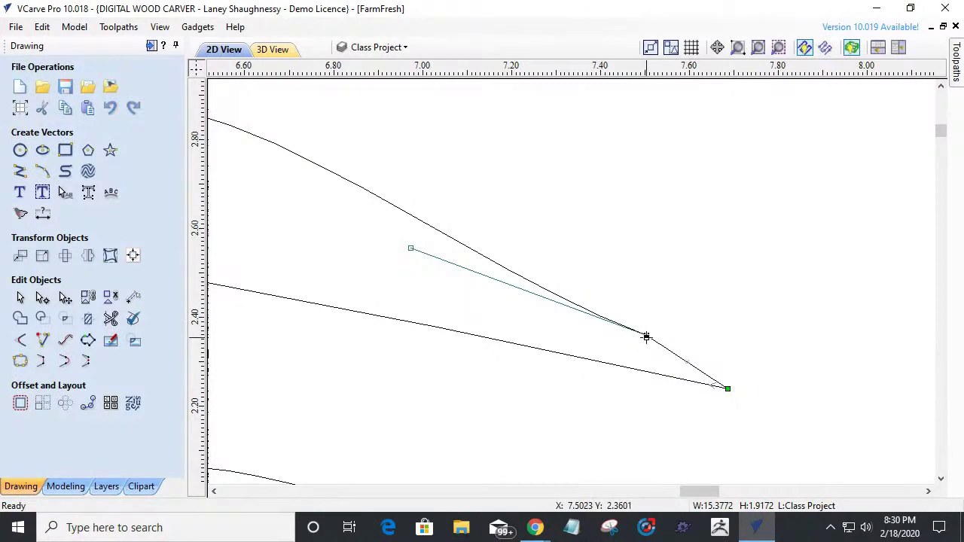
right_click(646, 336)
left_click(679, 135)
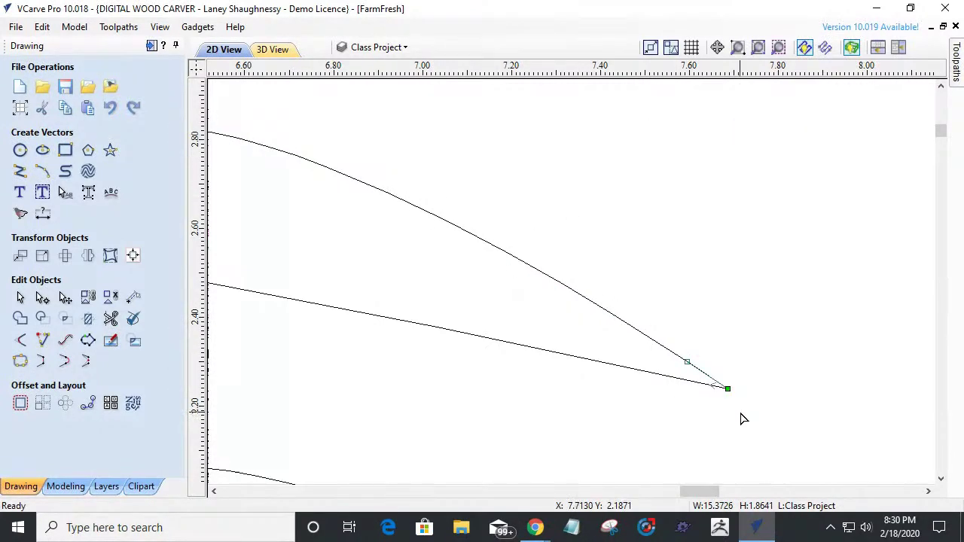
Delete the matching extra node just before the band's left tip.
scroll(742, 419, "down", 10)
scroll(745, 419, "down", 4)
scroll(342, 415, "up", 8)
scroll(452, 407, "up", 4)
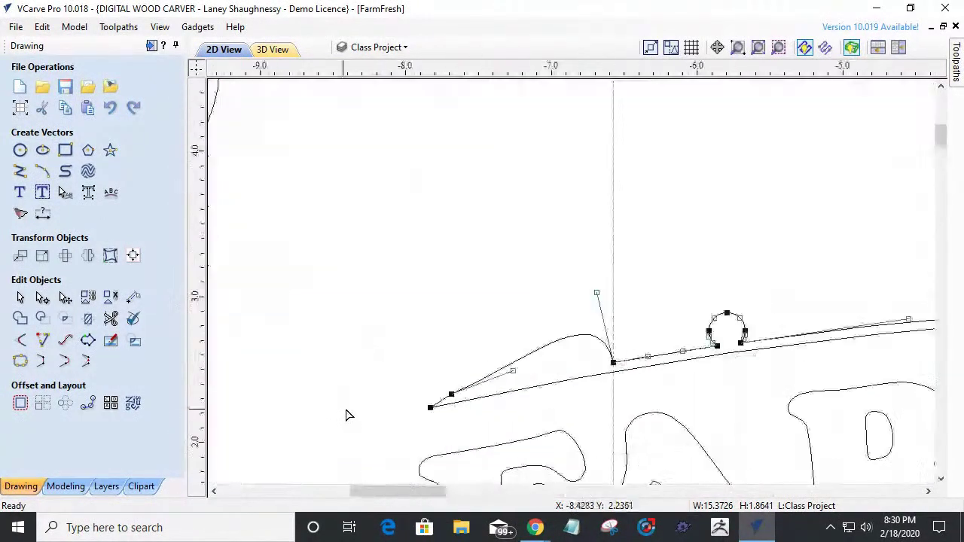
right_click(493, 349)
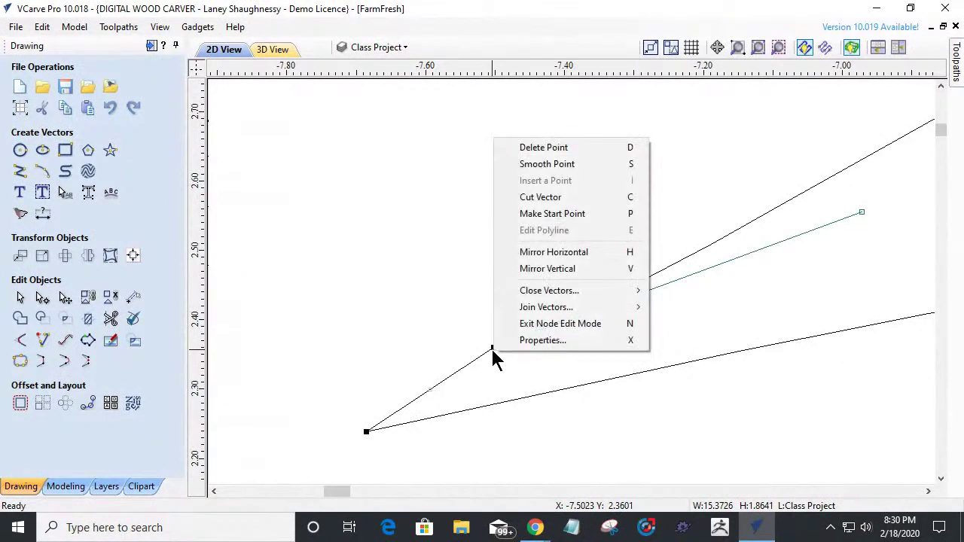
left_click(519, 148)
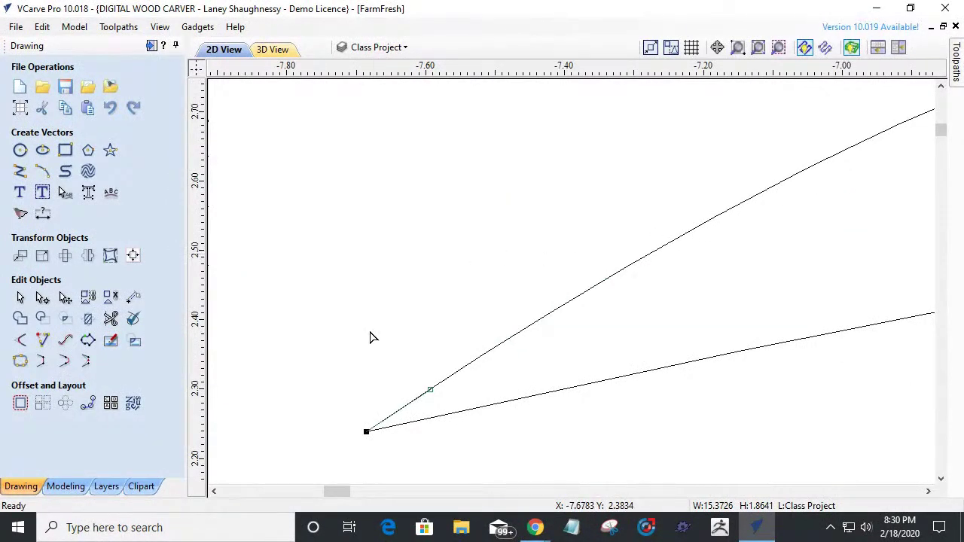
scroll(379, 344, "down", 8)
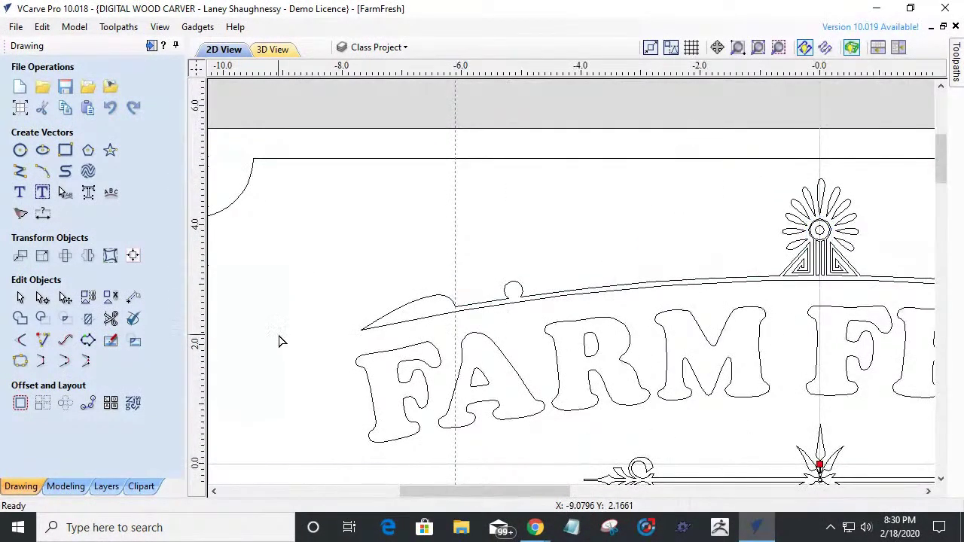
scroll(279, 341, "down", 3)
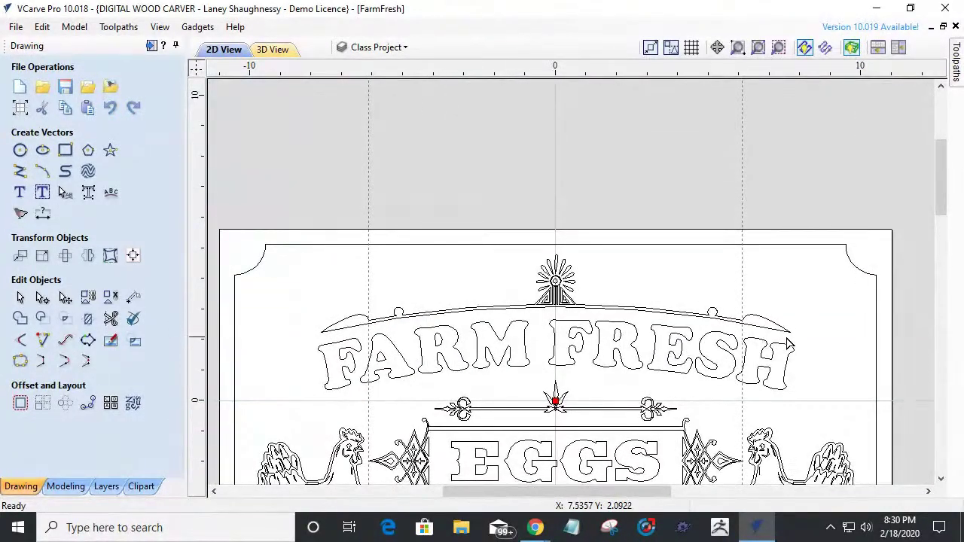
Try to raise the left hump by pulling its control handle upward, undo the change and leave the band's nodes.
scroll(337, 328, "up", 2)
left_click(340, 324)
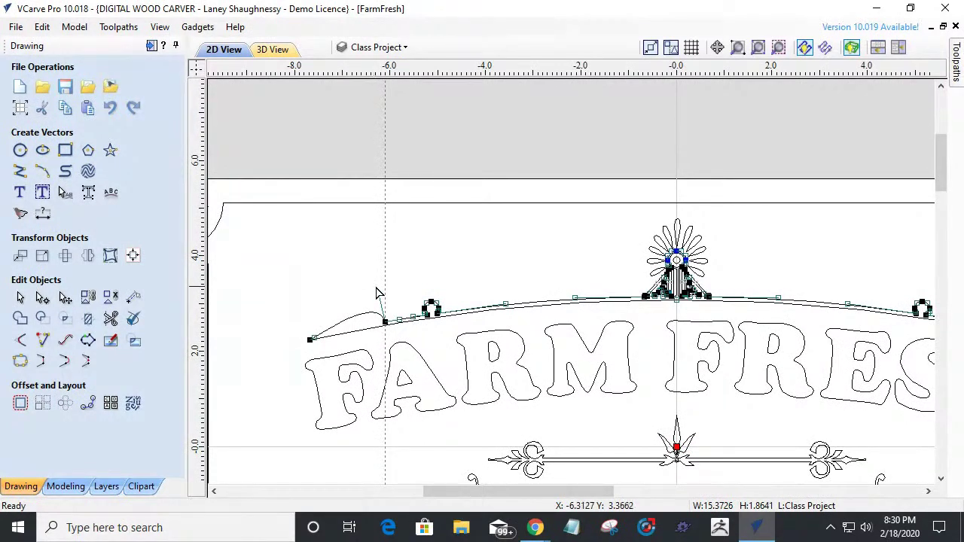
left_click_drag(376, 292, 371, 268)
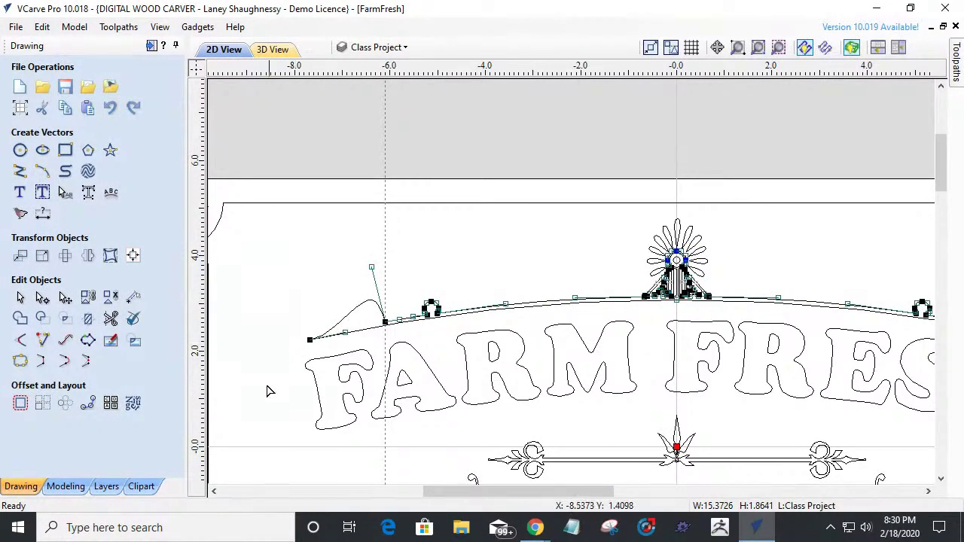
key("ctrl+z")
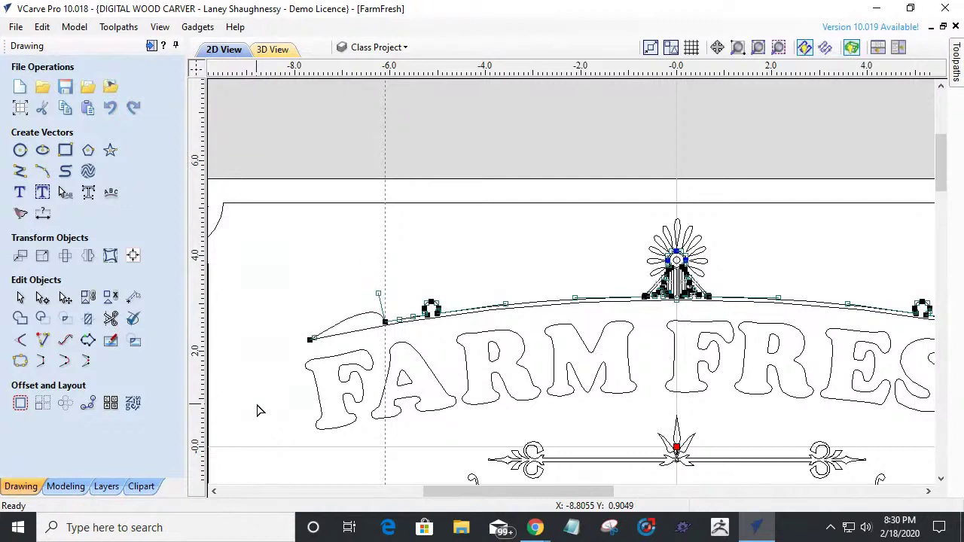
left_click(277, 327)
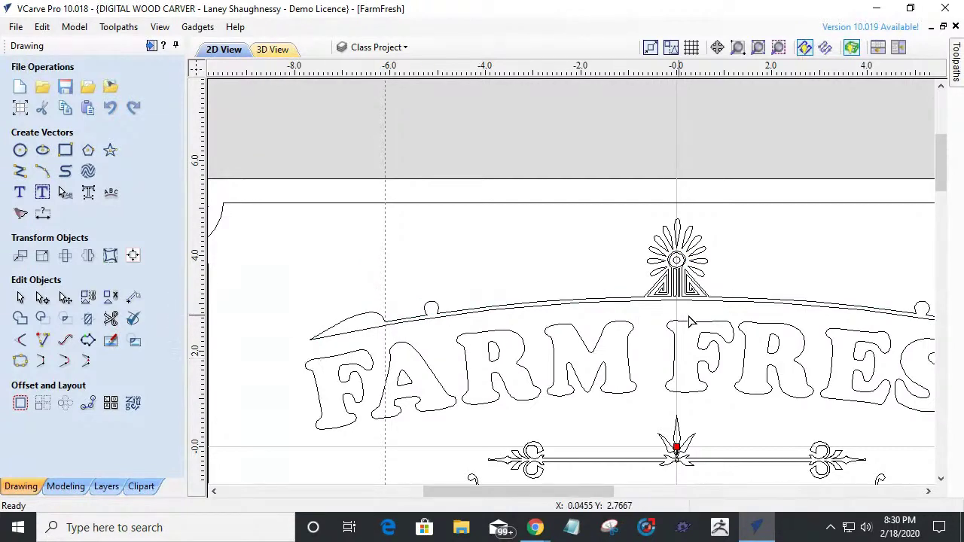
Remove both vertical guides on either side of the sign's center.
scroll(689, 322, "down", 6)
scroll(622, 401, "up", 2)
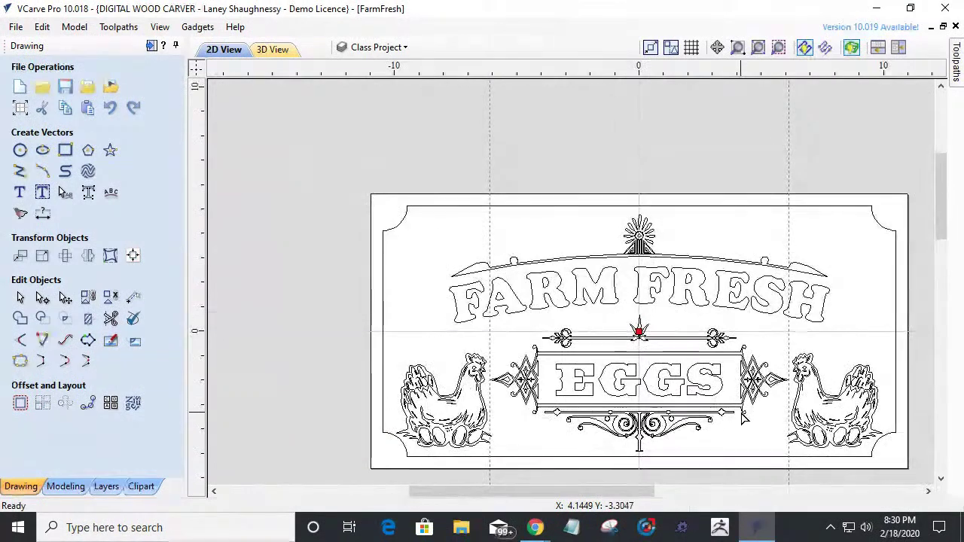
scroll(742, 416, "down", 2)
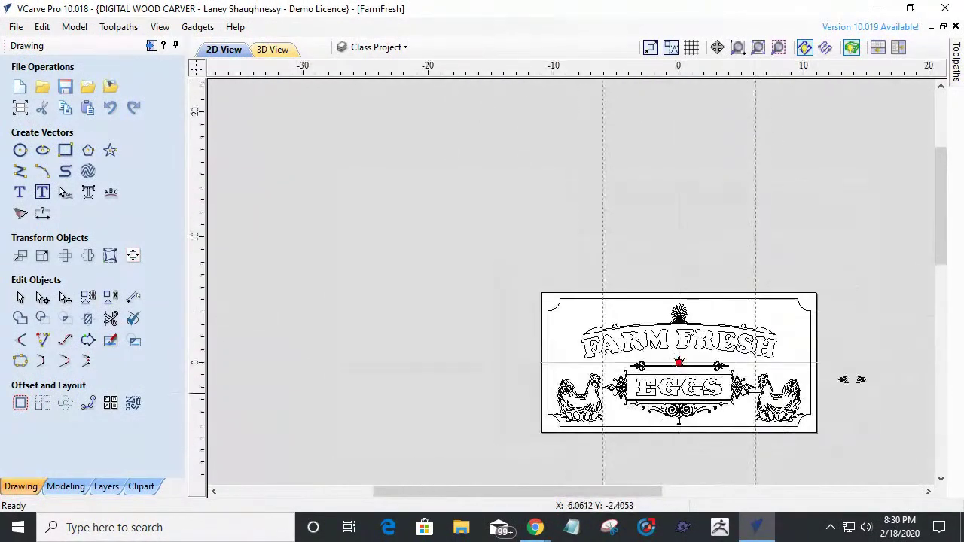
left_click_drag(603, 219, 113, 230)
left_click_drag(755, 260, 75, 235)
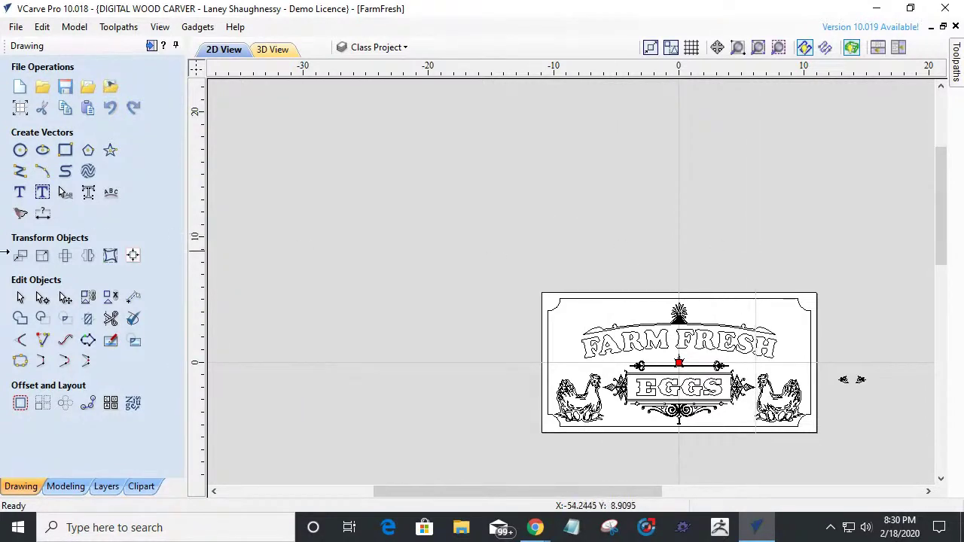
key("n")
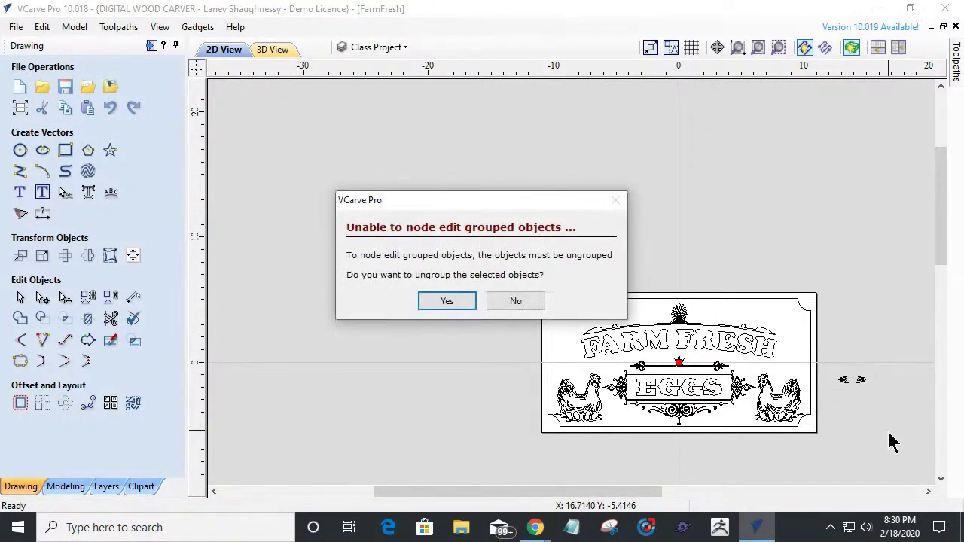
left_click(514, 303)
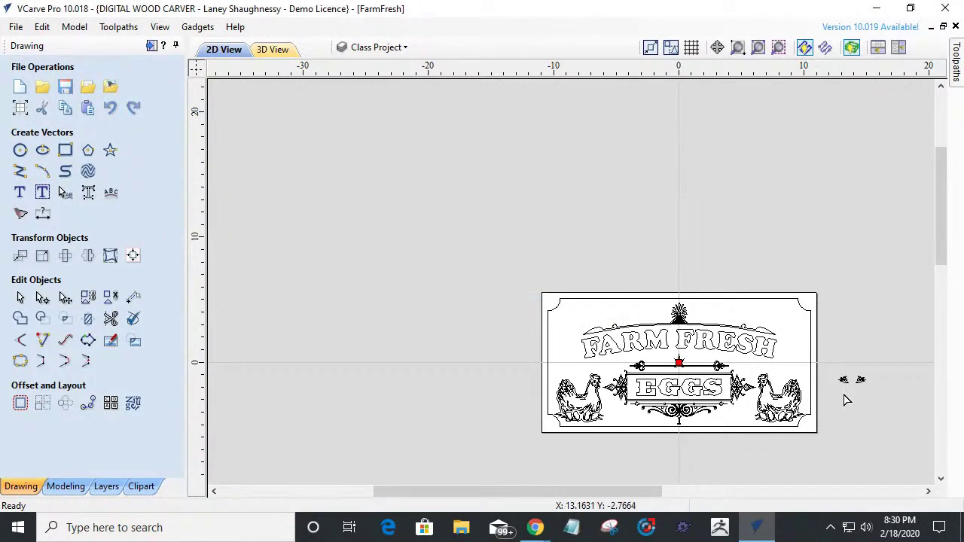
key("n")
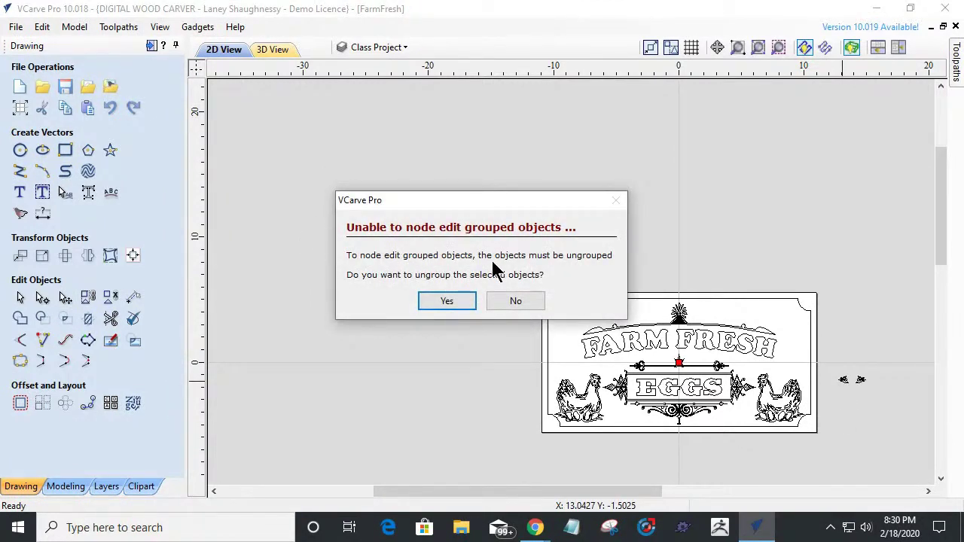
left_click(514, 302)
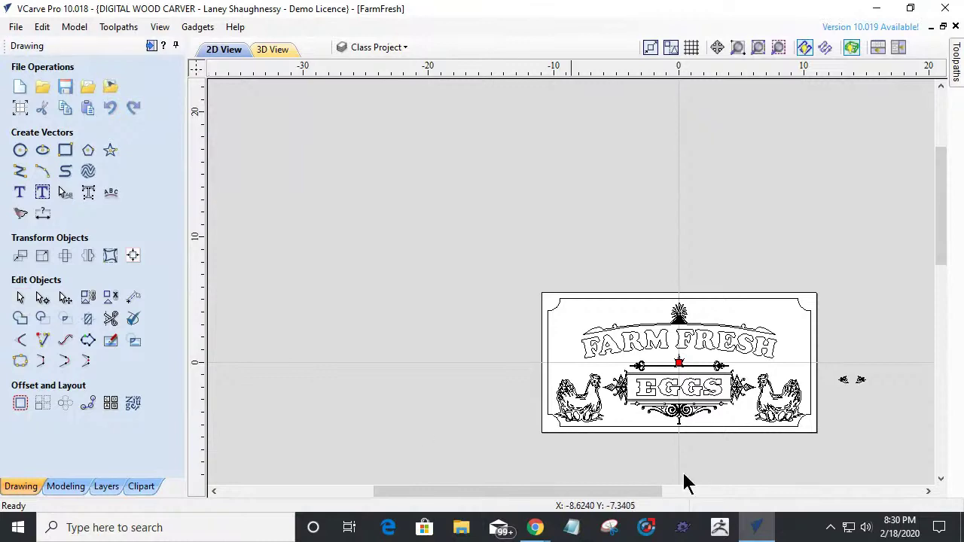
Delete the pair of small leftover ornaments lying outside the board, and fit the sign's border in view.
left_click(843, 379)
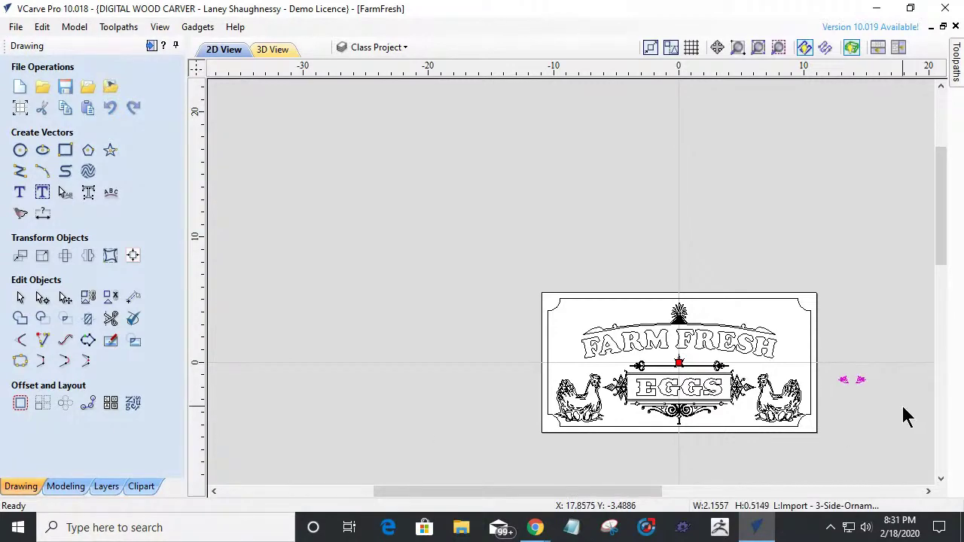
key("Delete")
scroll(867, 442, "up", 3)
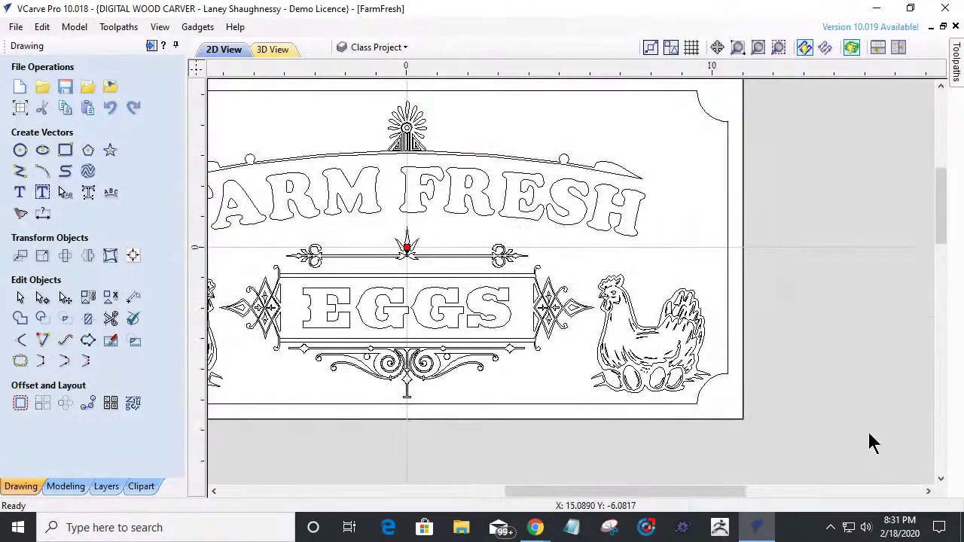
scroll(866, 446, "down", 2)
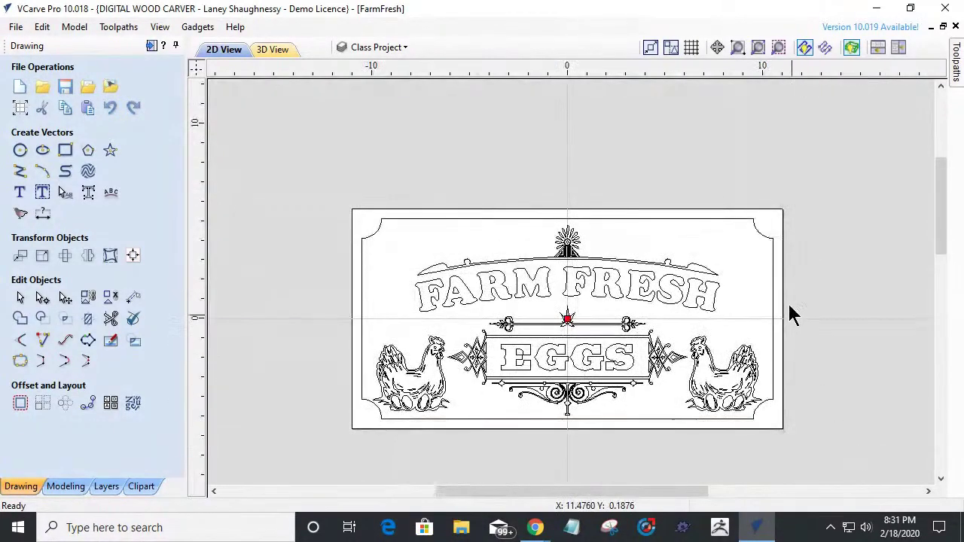
left_click(616, 218)
left_click(780, 46)
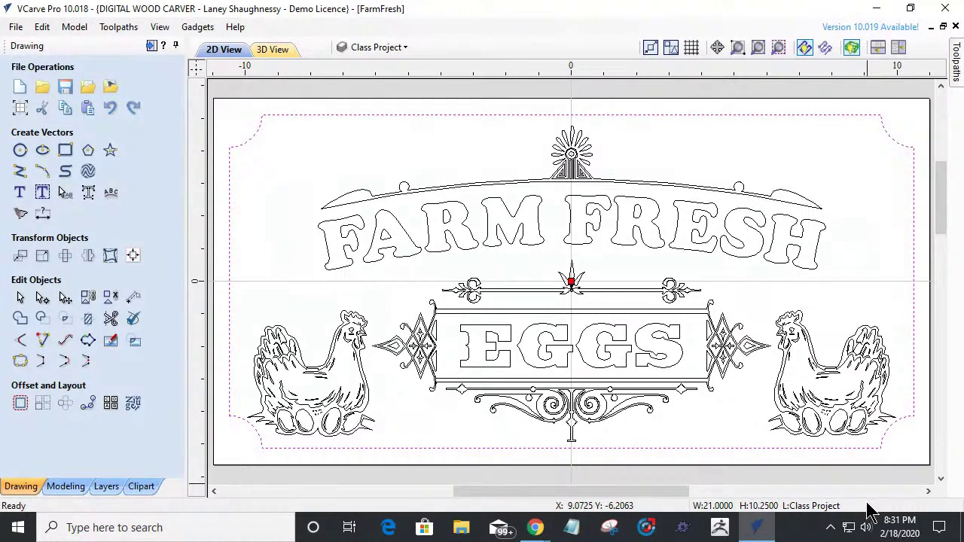
left_click(256, 212)
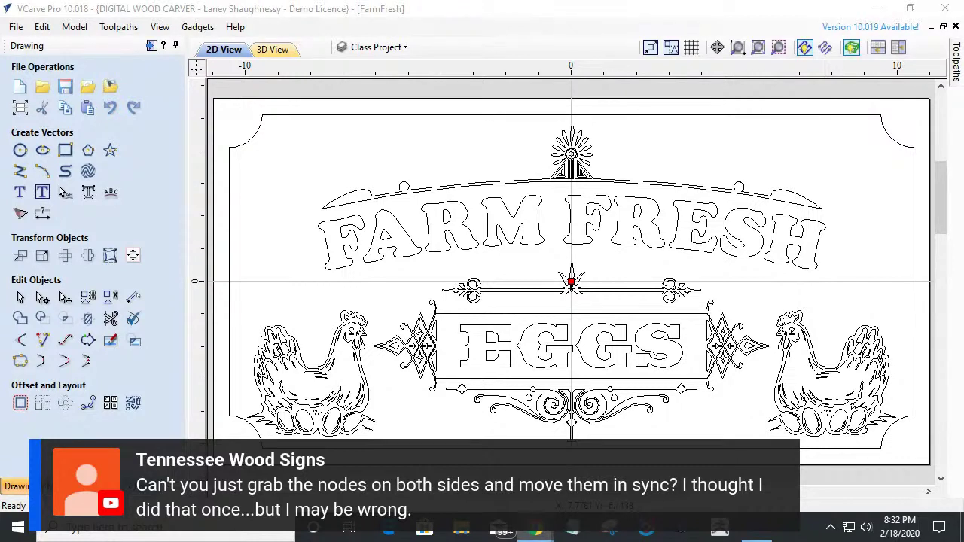
Edit the curved band's nodes and select both matching nodes at the inner ends of its left and right humps.
left_click(504, 181)
scroll(463, 164, "up", 3)
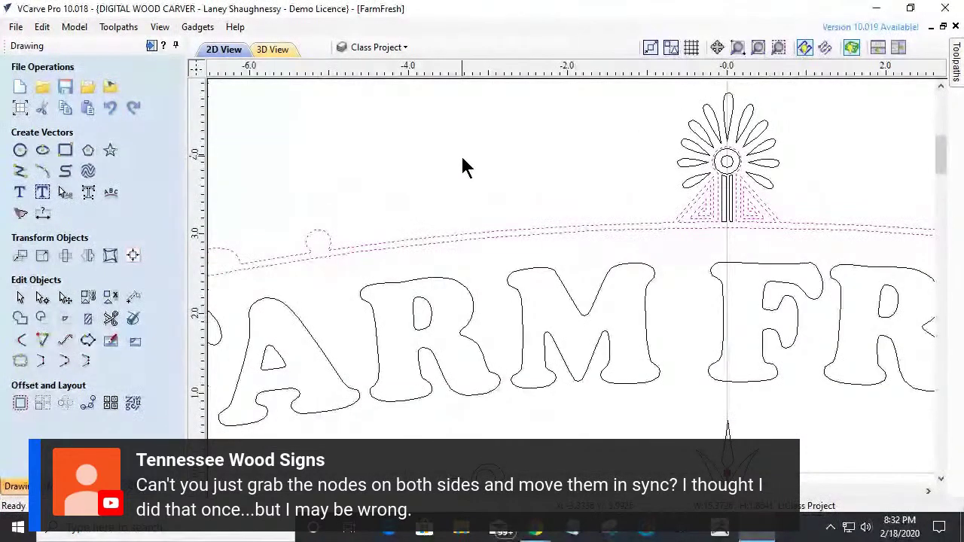
scroll(461, 166, "down", 3)
scroll(461, 166, "up", 2)
left_click(64, 319)
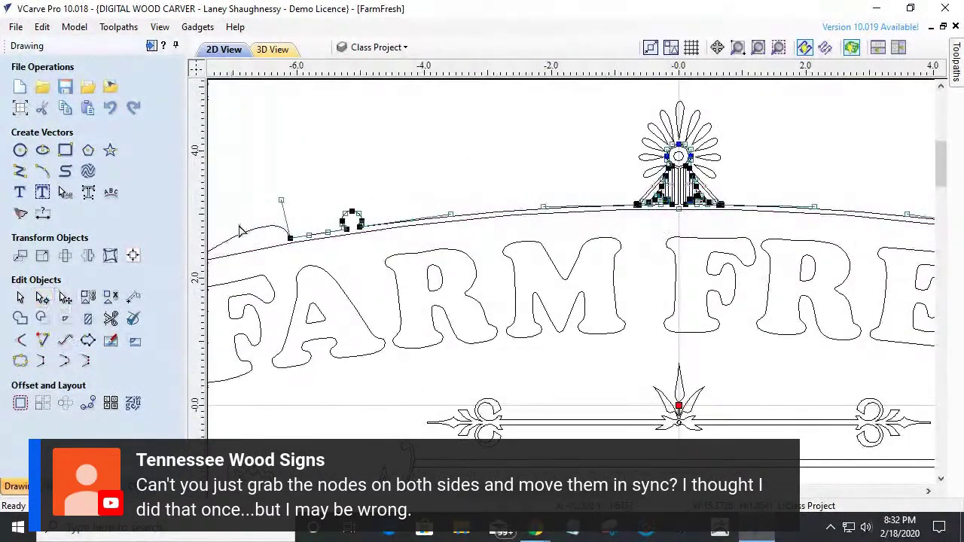
scroll(241, 220, "up", 4)
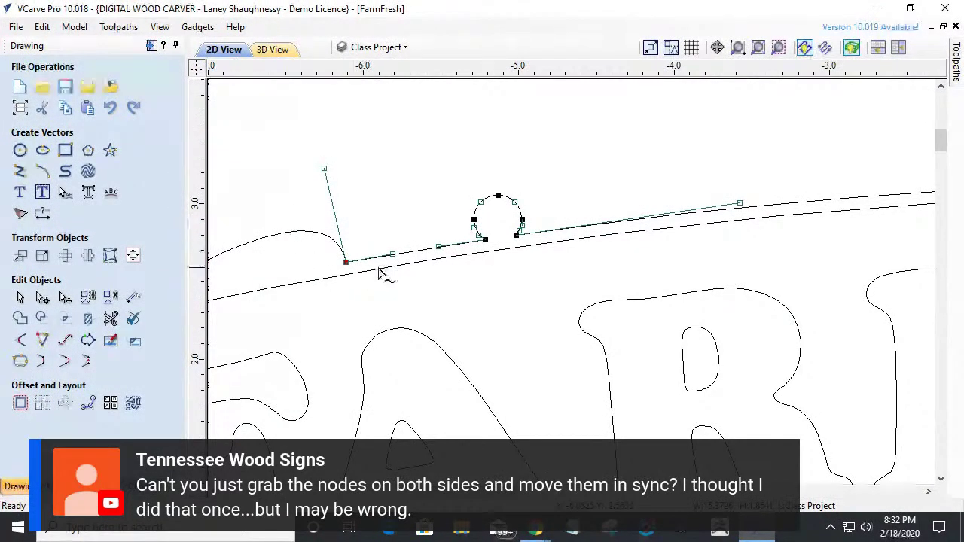
scroll(339, 258, "down", 7)
scroll(776, 260, "up", 7)
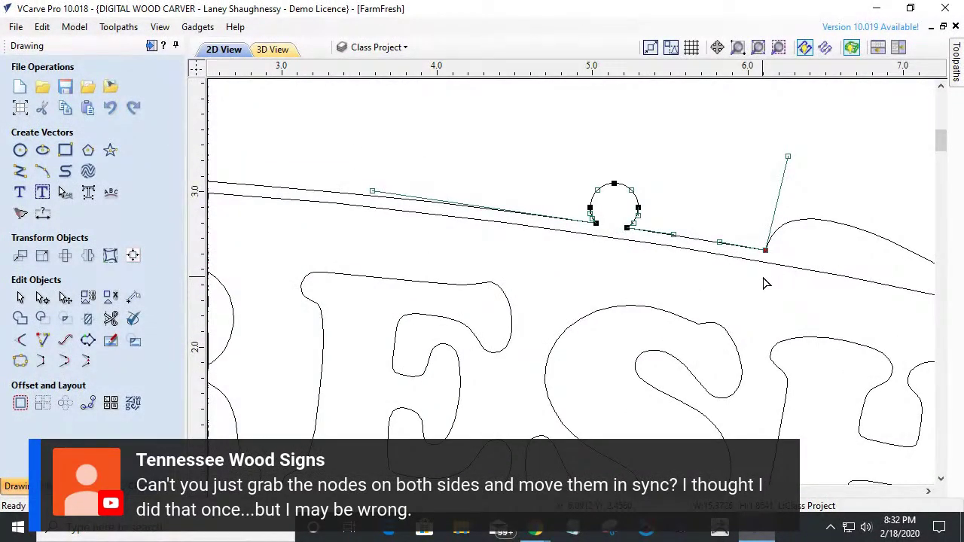
scroll(763, 283, "down", 6)
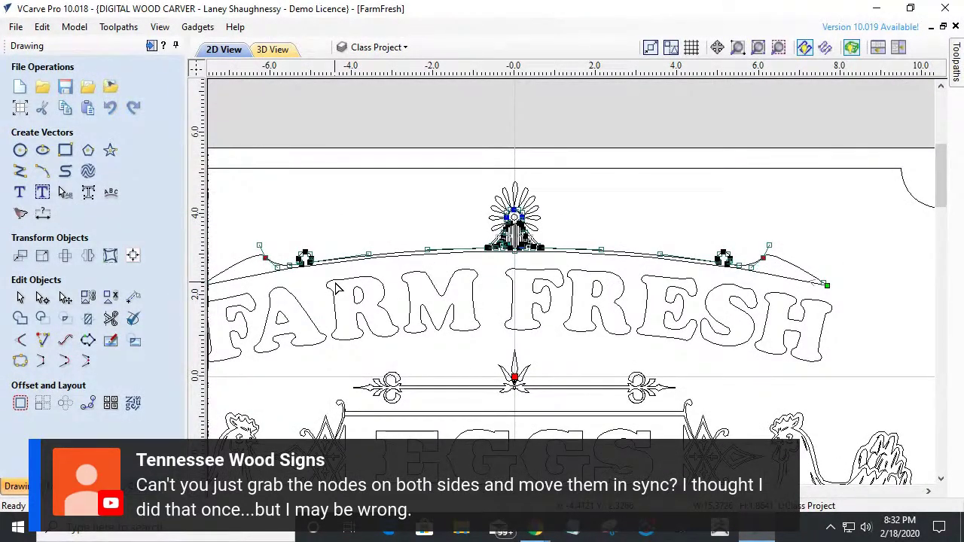
Nudge the two selected hump nodes up and down in sync, finishing with both raised.
key("Up")
key("Up")
key("Up")
key("Up")
key("Up")
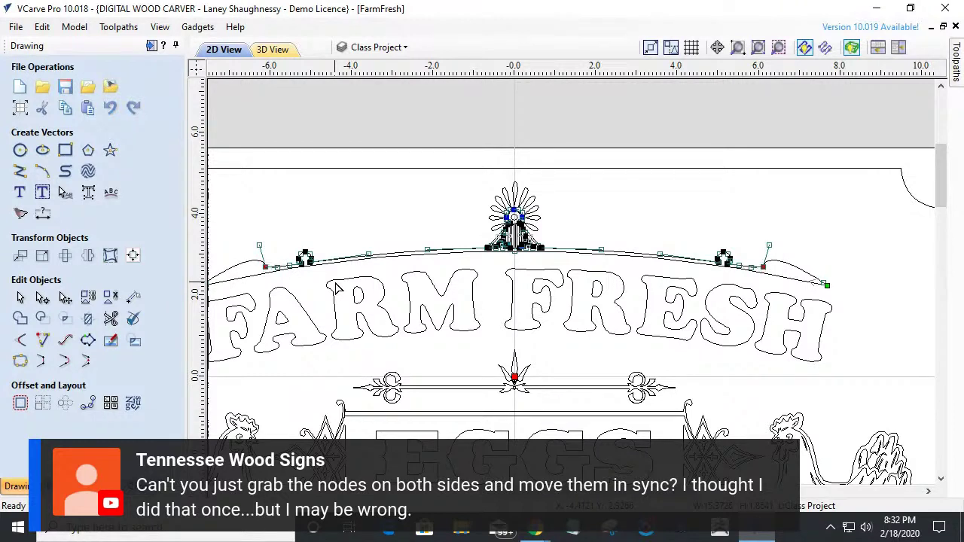
key("Down")
key("Down")
key("Down")
key("Down")
key("Down")
key("Down")
key("Up")
key("Up")
key("Up")
key("Up")
key("Up")
key("Up")
key("Up")
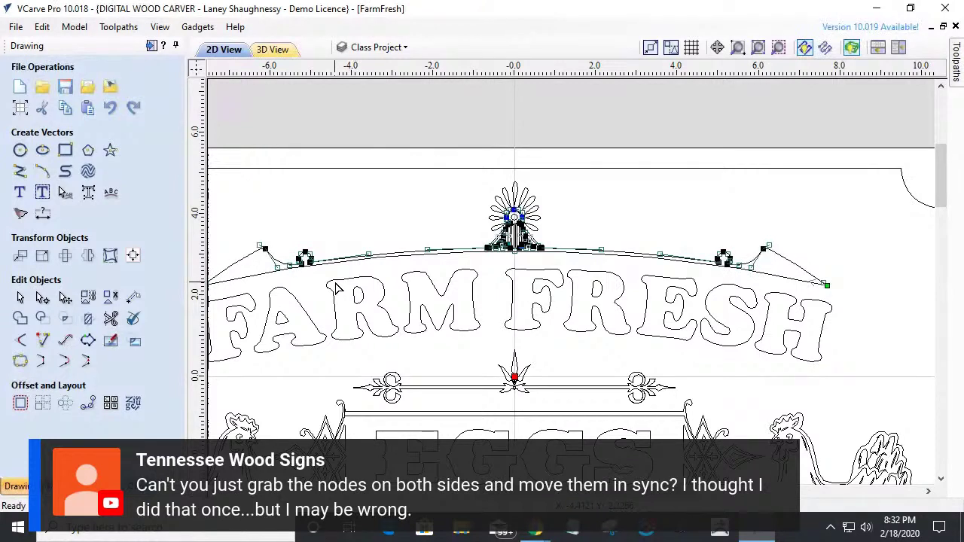
Nudge both hump nodes back down to the band's upper edge together and leave node editing.
key("Down")
key("Down")
key("Down")
key("Down")
key("Down")
key("Down")
key("Down")
key("Down")
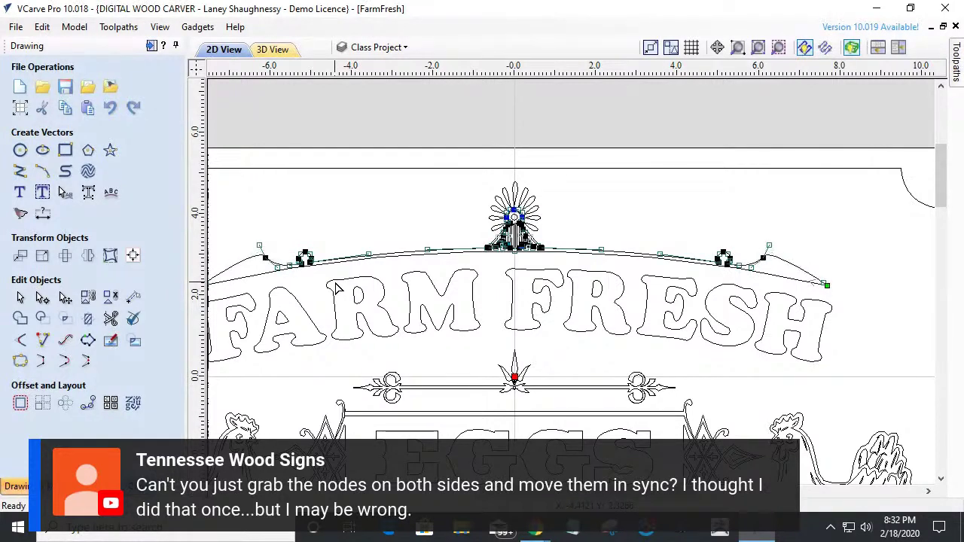
key("Up")
key("Up")
key("Up")
key("Up")
key("Down")
key("Down")
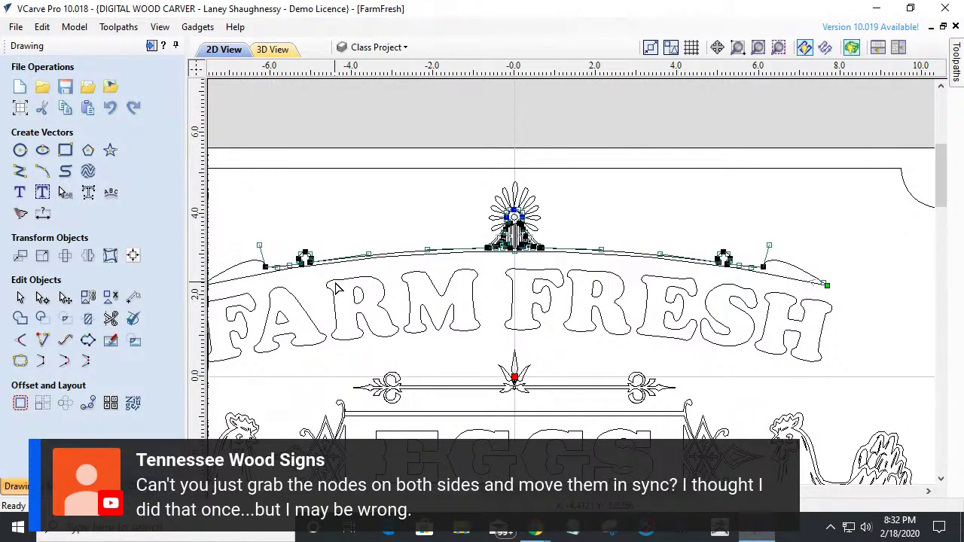
key("Down")
key("Escape")
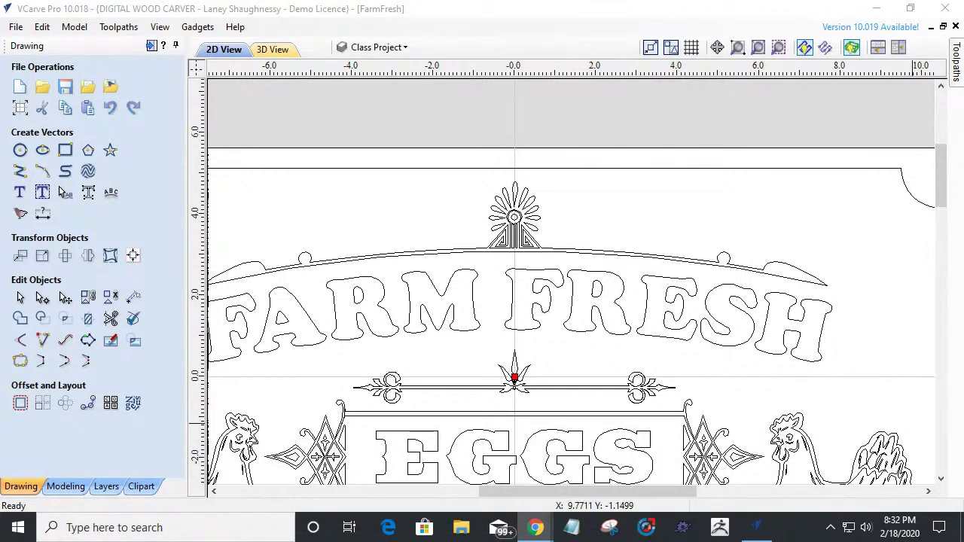
Draw a square-cornered rectangle about 1.5 by 1.0 inches above the band's left end.
scroll(876, 297, "down", 3)
scroll(876, 299, "up", 1)
scroll(875, 299, "up", 1)
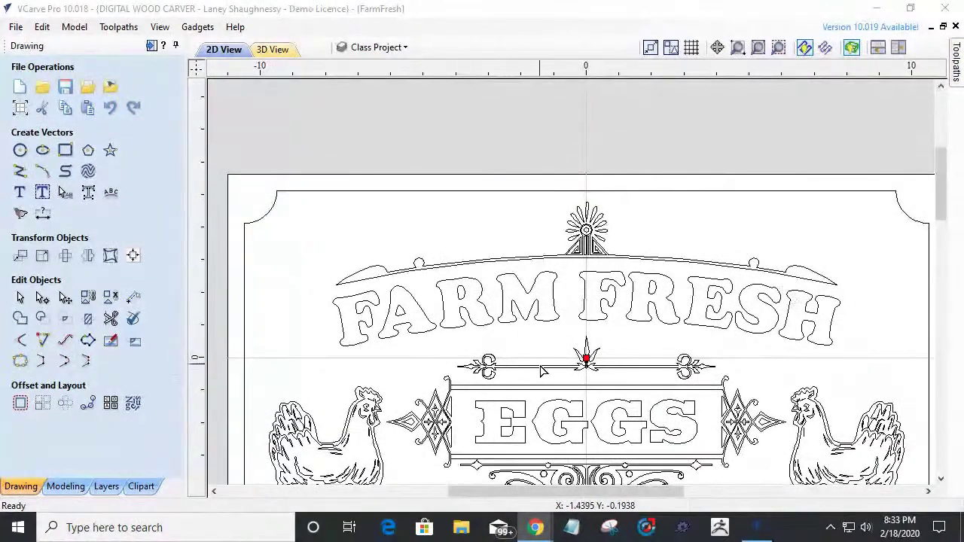
scroll(489, 377, "up", 3)
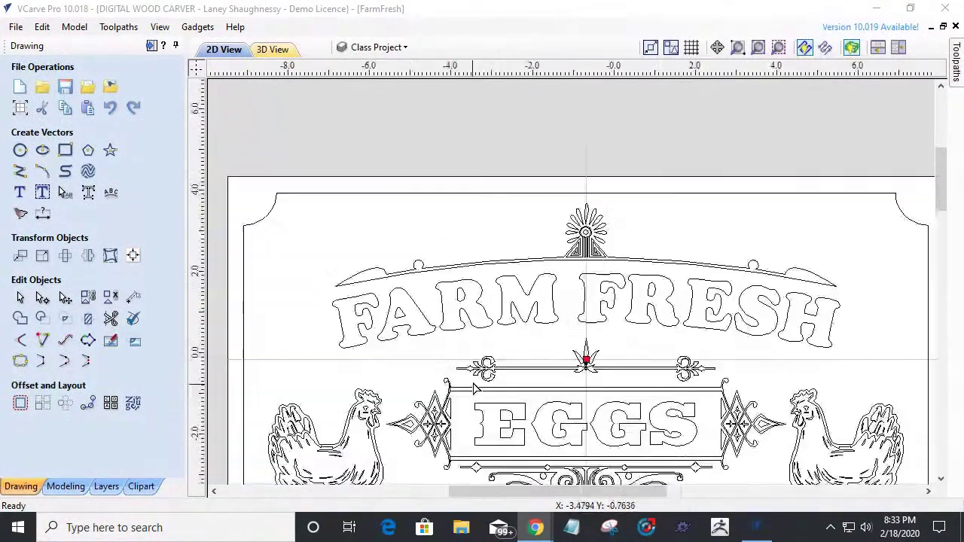
left_click(473, 398)
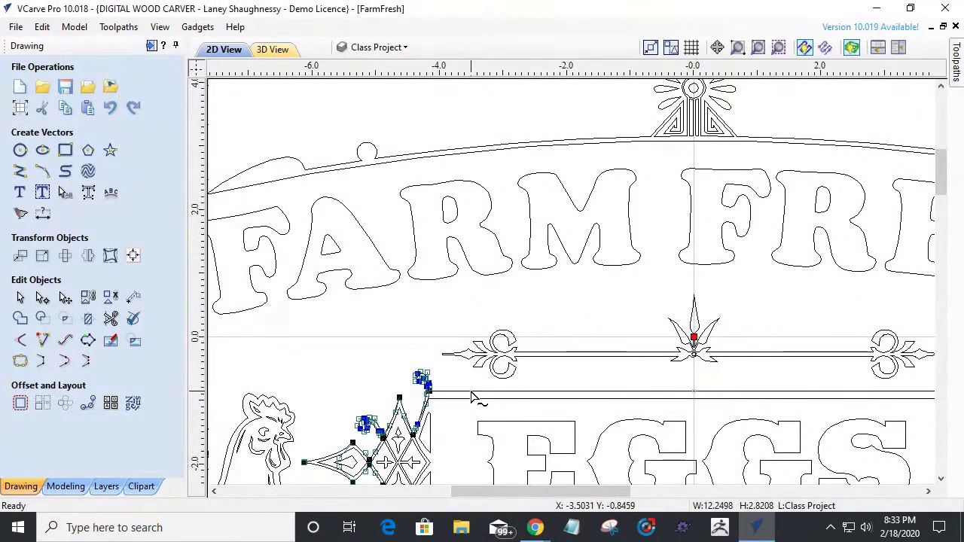
left_click(42, 150)
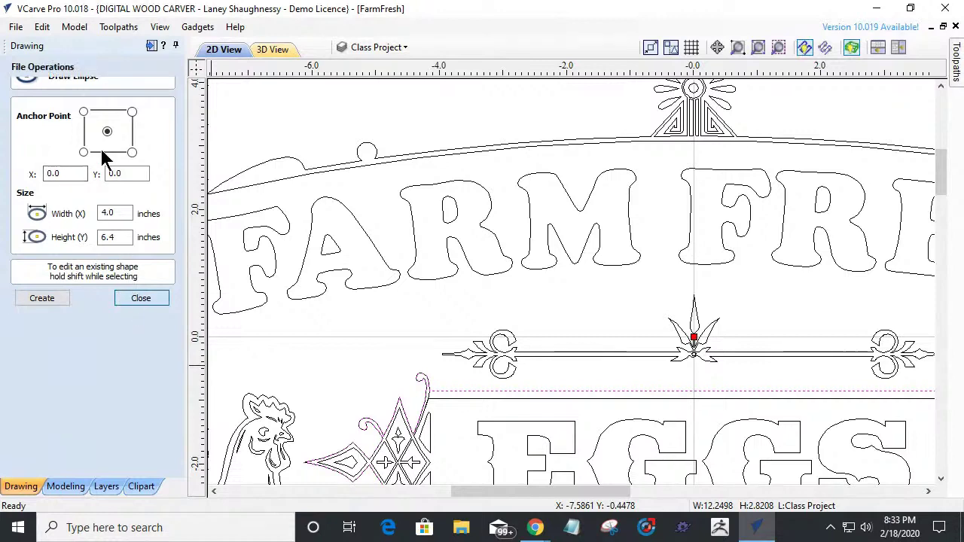
left_click(66, 154)
scroll(370, 121, "down", 5)
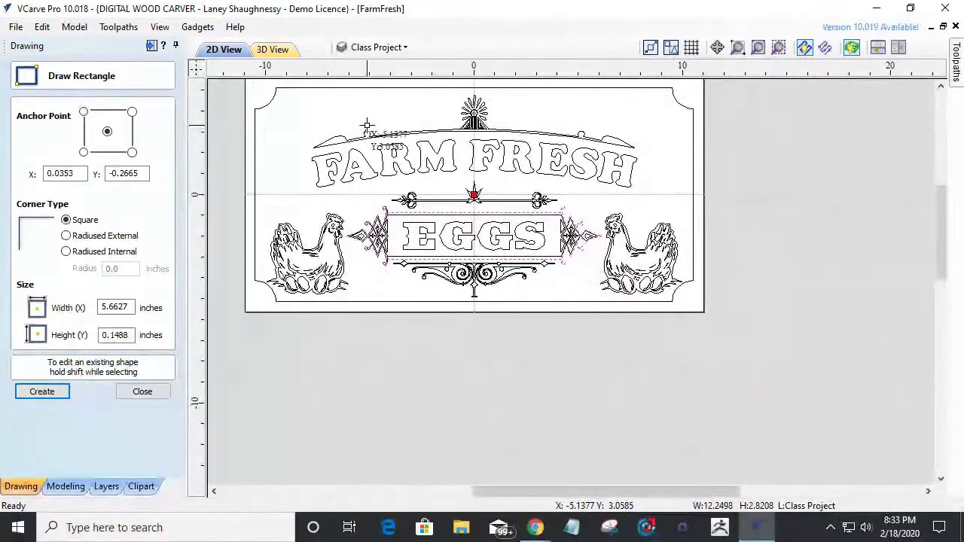
mouse_move(317, 99)
left_mouse_down()
mouse_move(323, 114)
mouse_move(349, 120)
left_mouse_up()
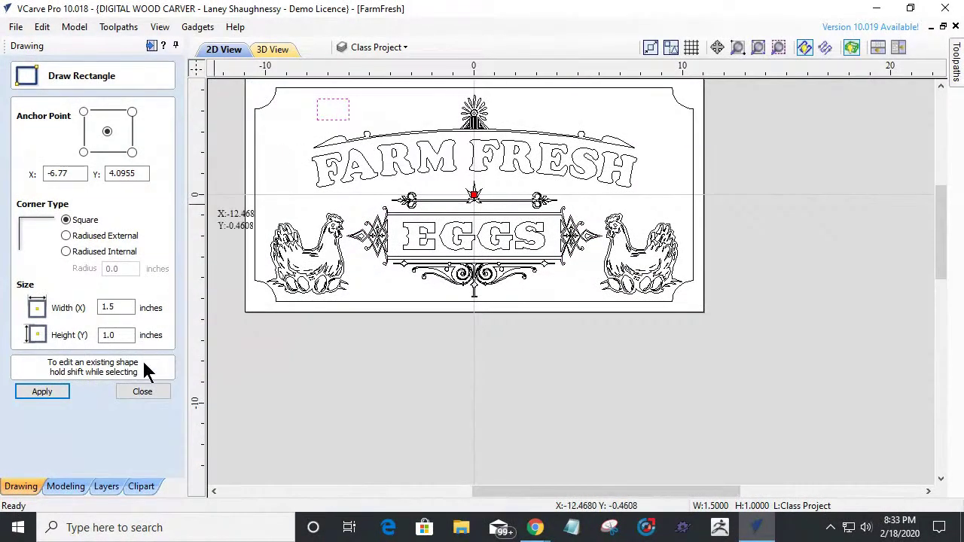
left_click(142, 391)
Select the rectangle's right corner nodes and move them together, first widening the shape and then slanting it inward and downward.
scroll(328, 92, "up", 4)
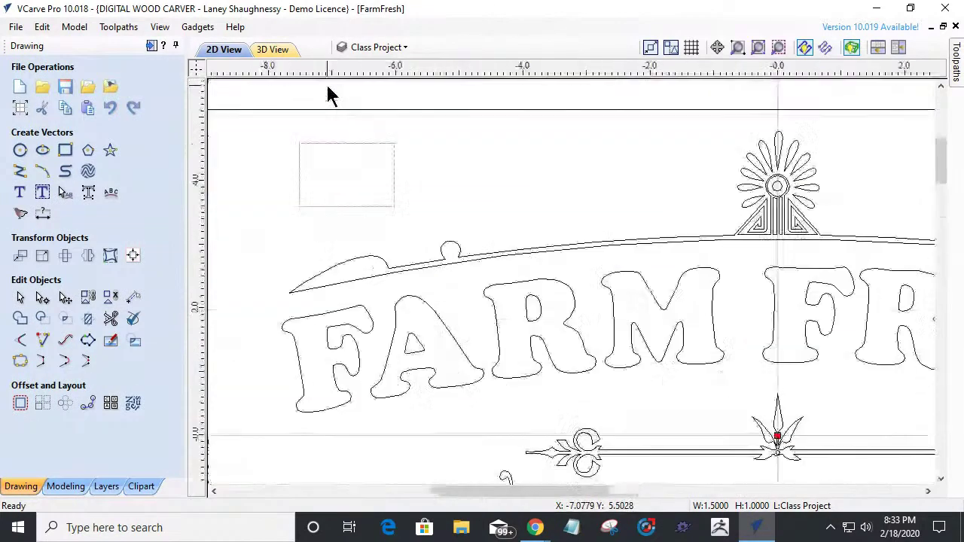
scroll(328, 92, "up", 1)
left_click_drag(392, 141, 461, 258)
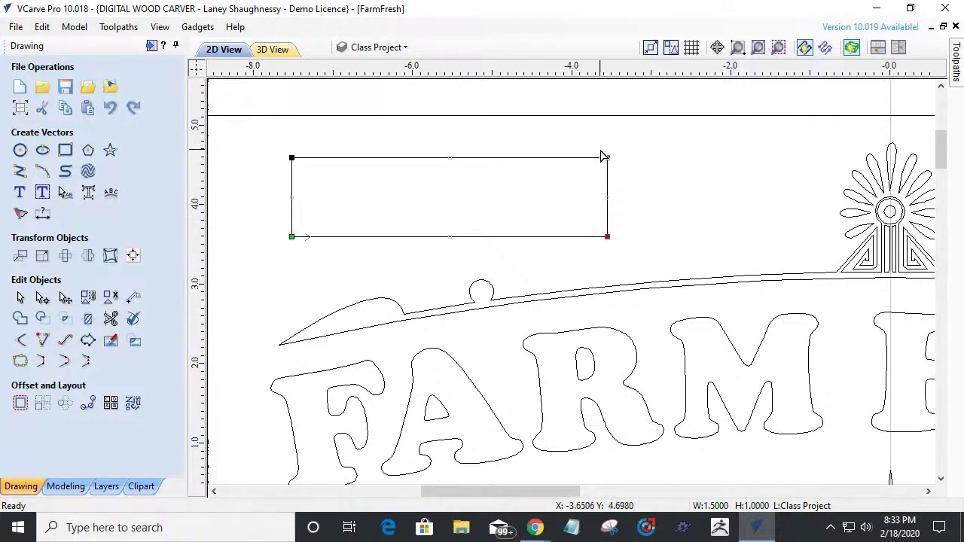
scroll(486, 211, "down", 3)
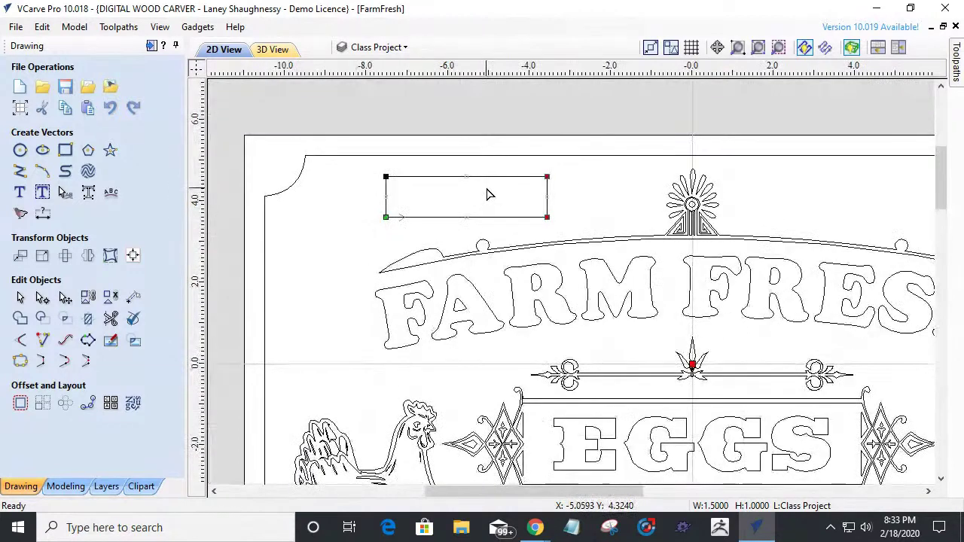
scroll(542, 228, "up", 2)
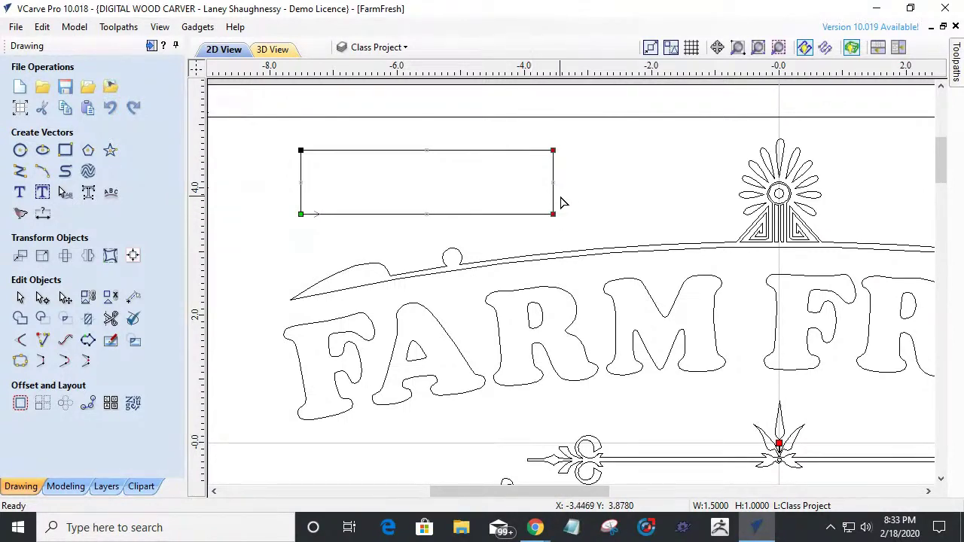
left_click_drag(550, 204, 420, 239)
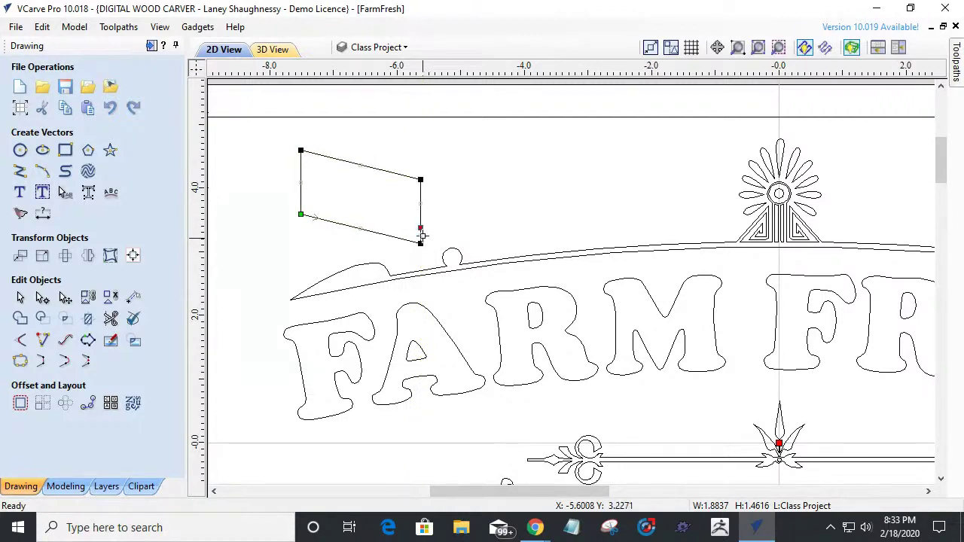
Select the test shape's two upper corner nodes, nudge them up and down together, and delete the shape.
left_click_drag(282, 141, 450, 185)
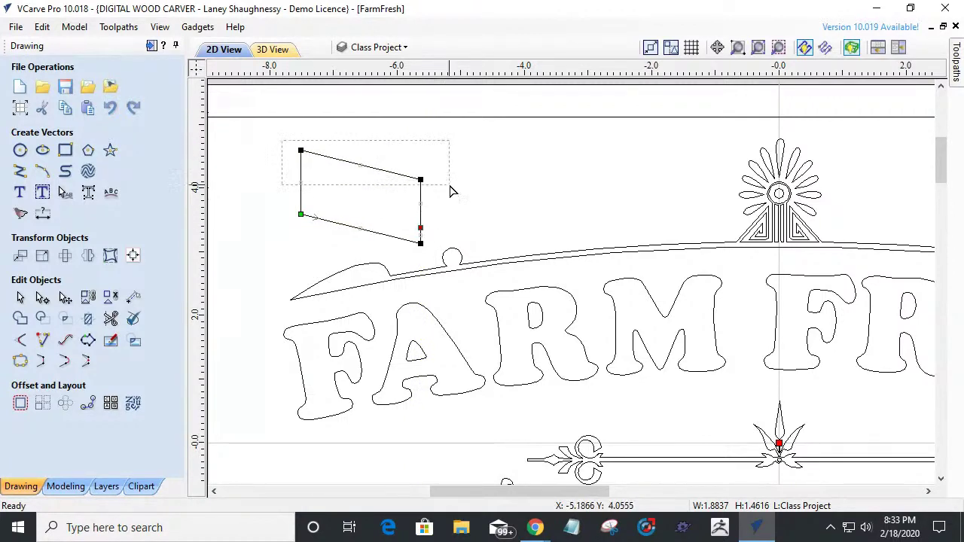
key("Up")
key("Up")
key("Up")
key("Up")
key("Up")
key("Down")
key("Down")
key("Down")
key("Down")
key("Down")
key("Down")
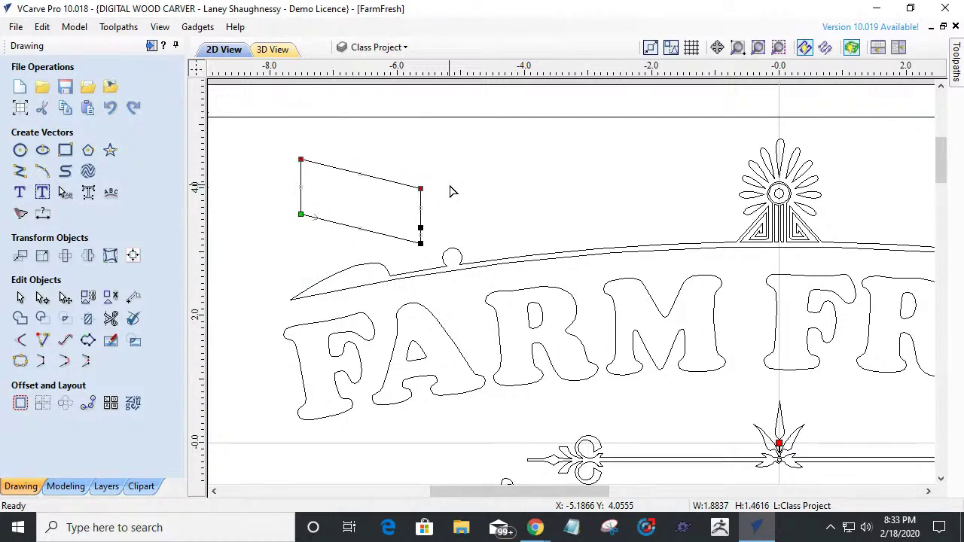
key("Delete")
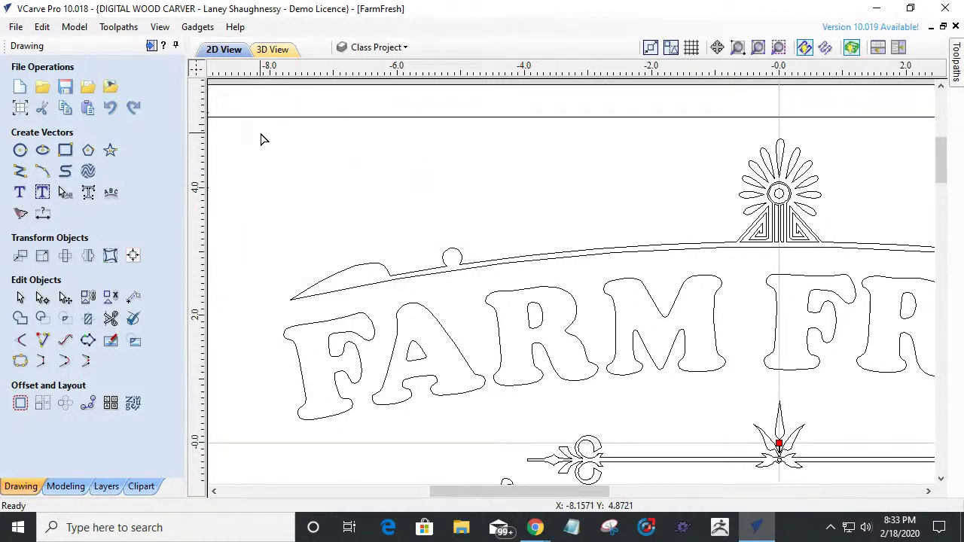
Fit the sign in view, switch to the toolpath operations and cancel the material setup without changing it.
key("F6")
scroll(454, 228, "up", 1)
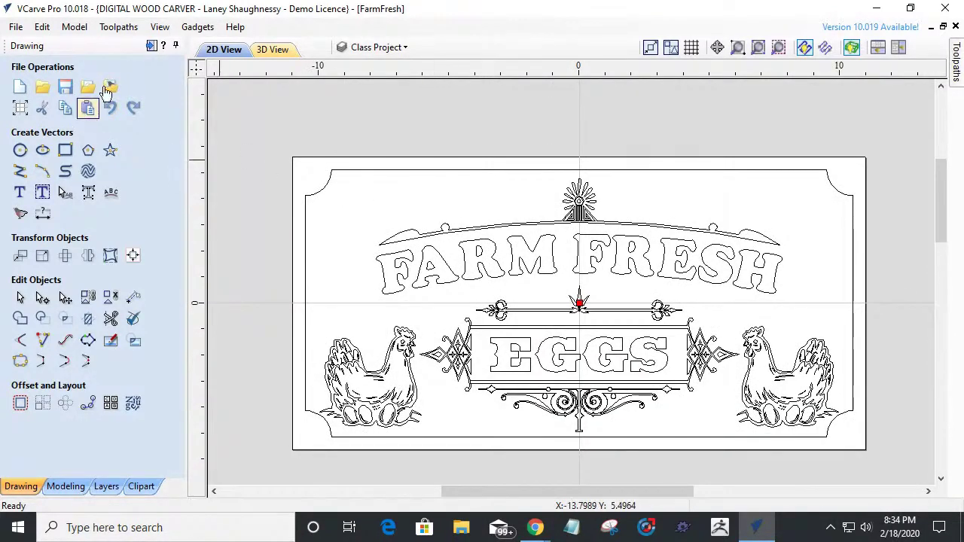
left_click(150, 47)
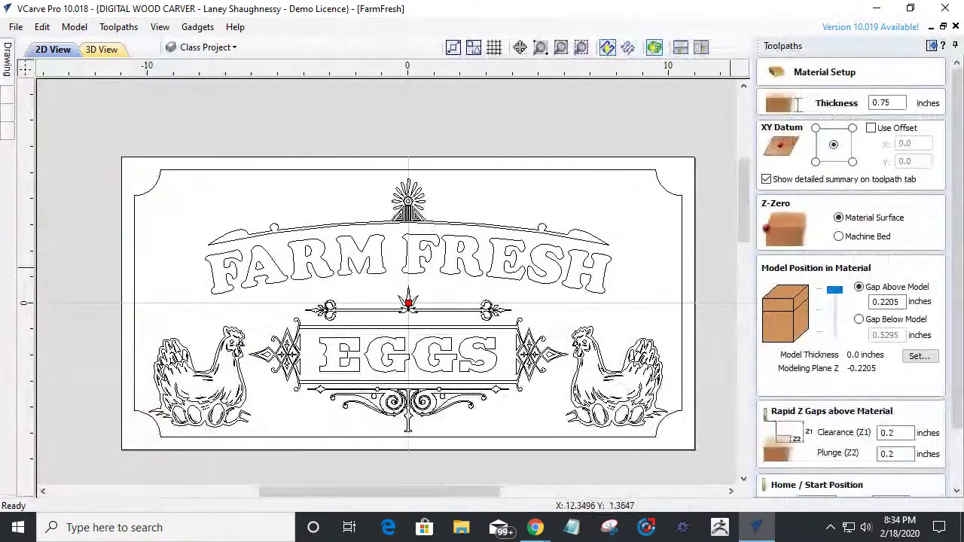
left_click_drag(958, 407, 947, 500)
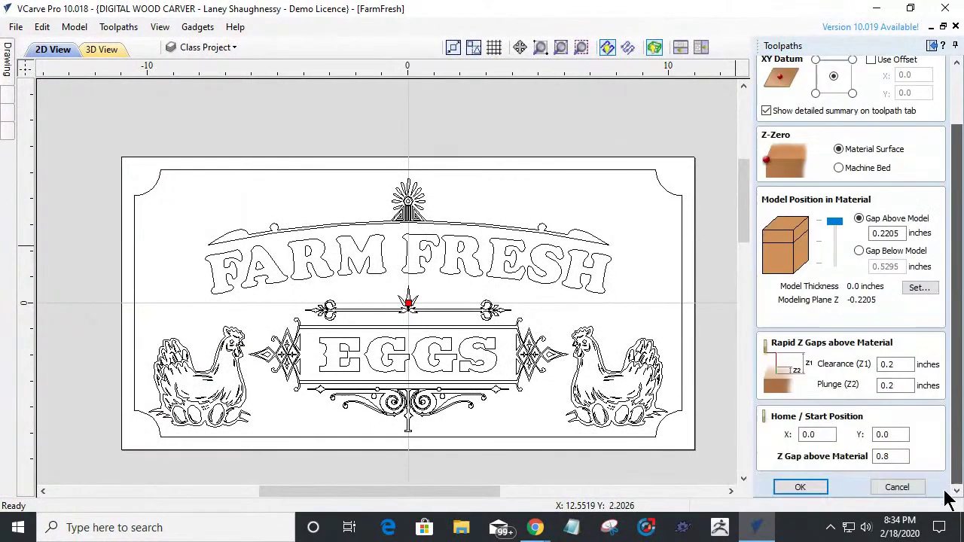
left_click(897, 487)
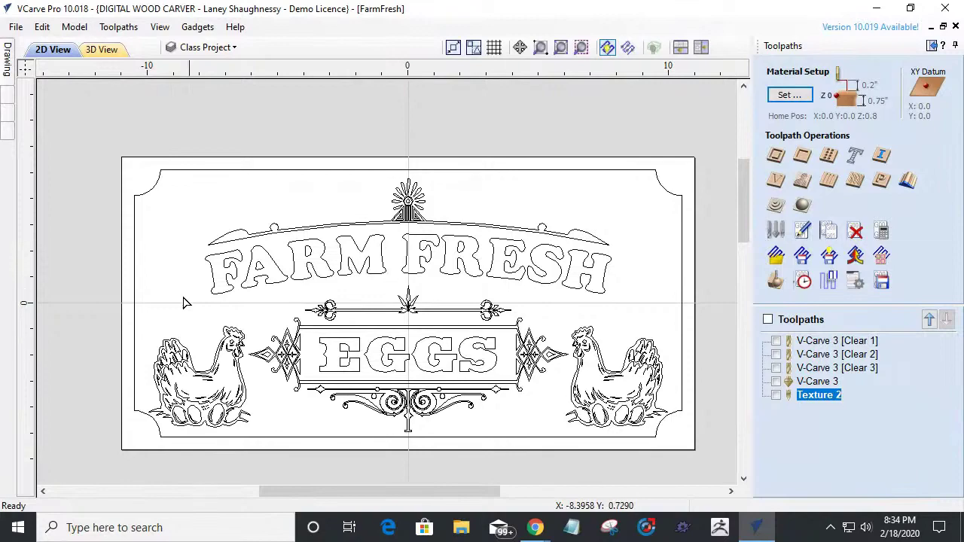
Select all lettering, hens and ornaments inside the border and start a V-Carve / Engraving toolpath for them.
scroll(301, 316, "down", 1)
scroll(452, 301, "up", 2)
scroll(482, 298, "down", 2)
scroll(488, 295, "up", 2)
scroll(482, 289, "down", 2)
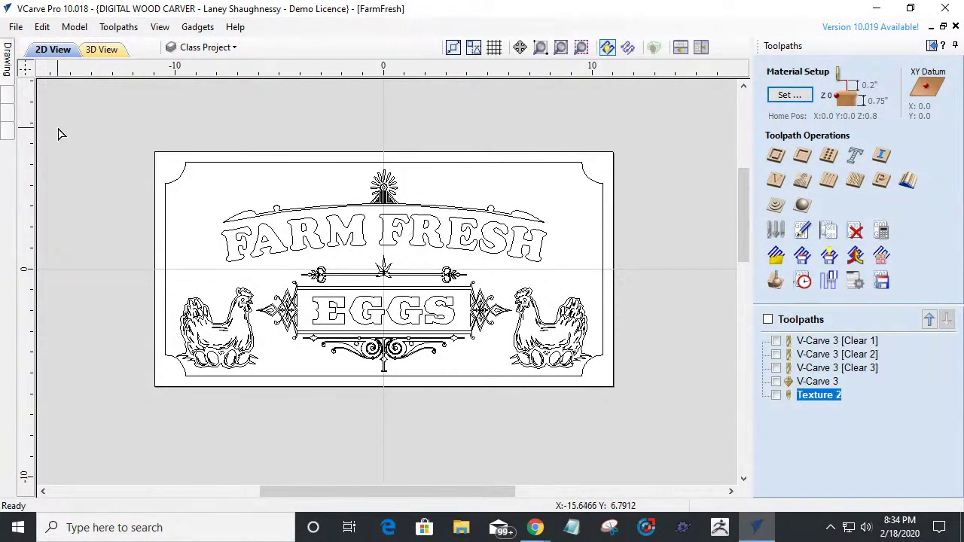
left_click_drag(122, 155, 598, 387)
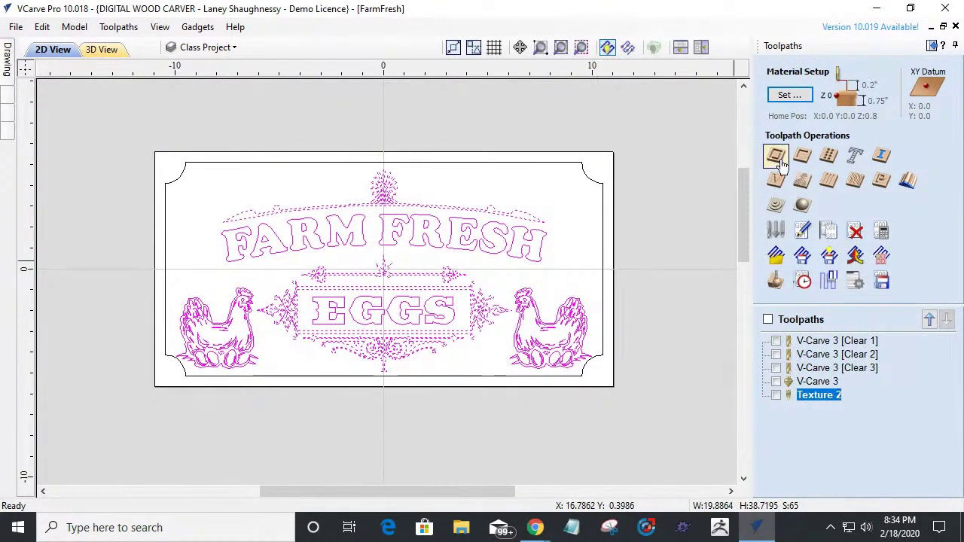
left_click(776, 182)
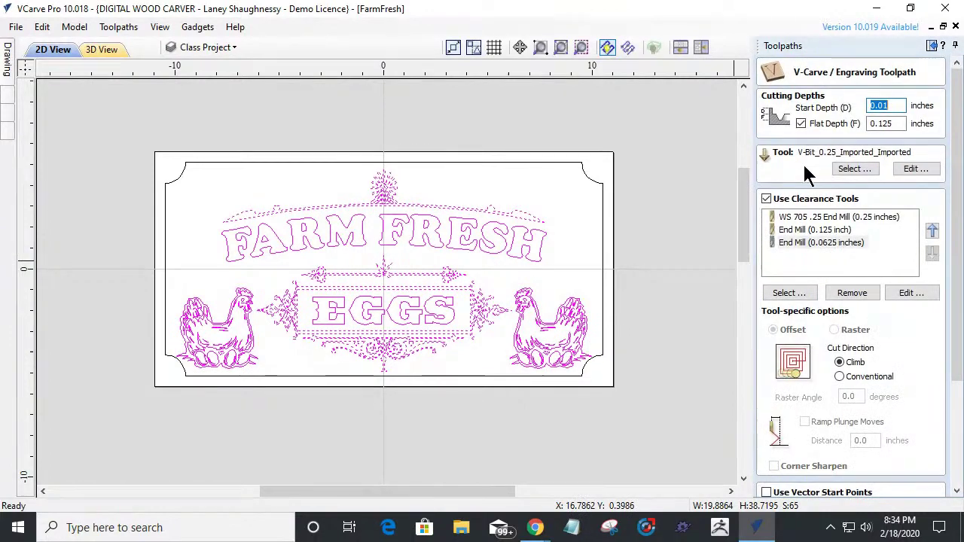
left_click(887, 106)
scroll(329, 240, "up", 3)
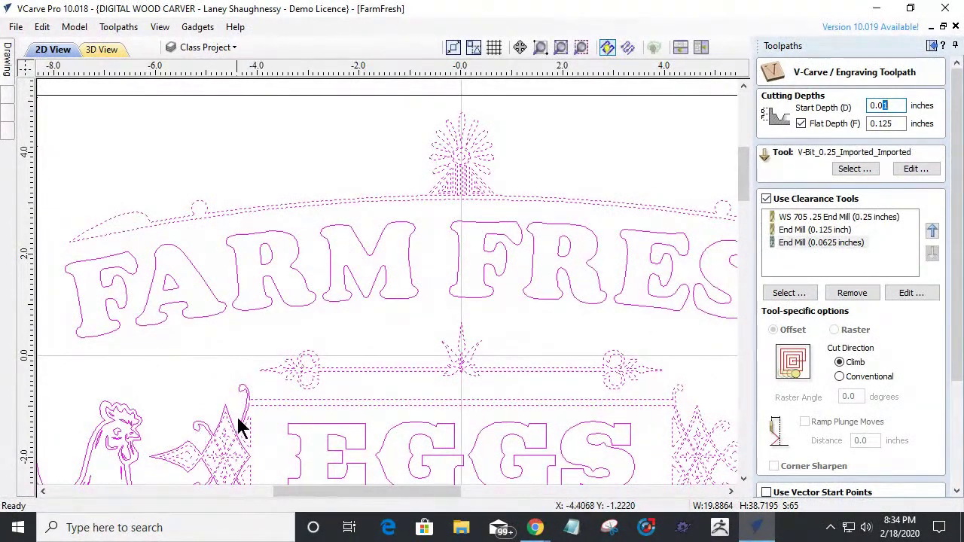
scroll(409, 362, "down", 1)
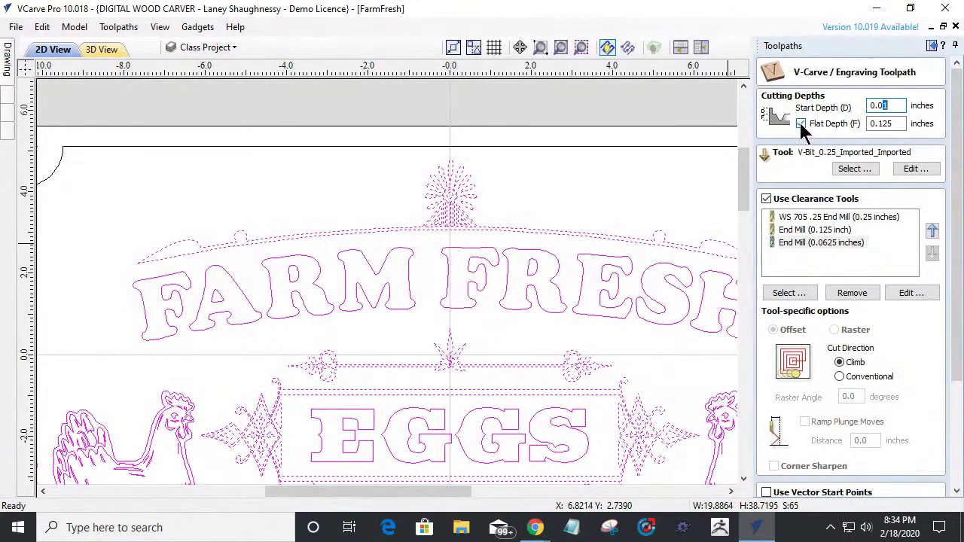
Turn off the flat depth and the clearance tools for the V-carve toolpath of the sign artwork.
scroll(802, 128, "down", 1)
scroll(458, 290, "down", 1)
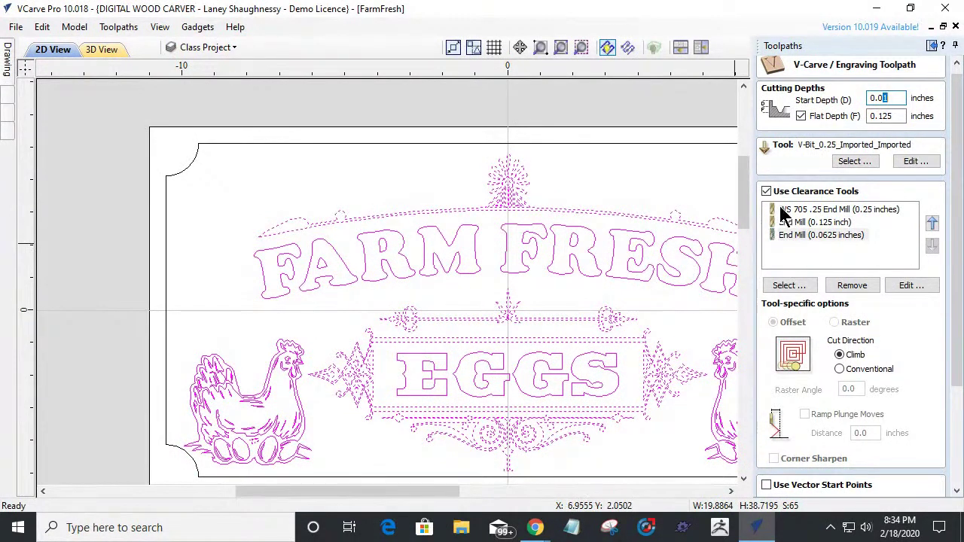
left_click(801, 116)
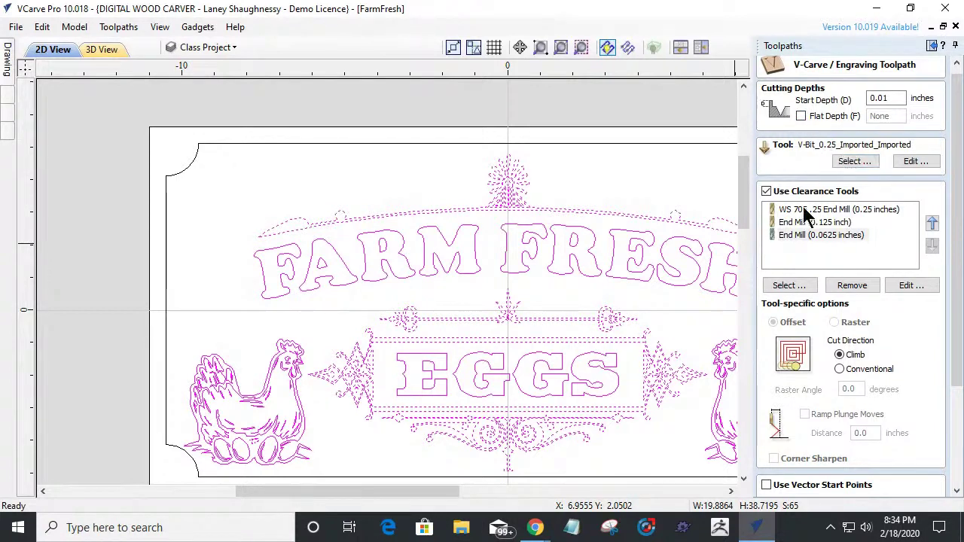
left_click(766, 192)
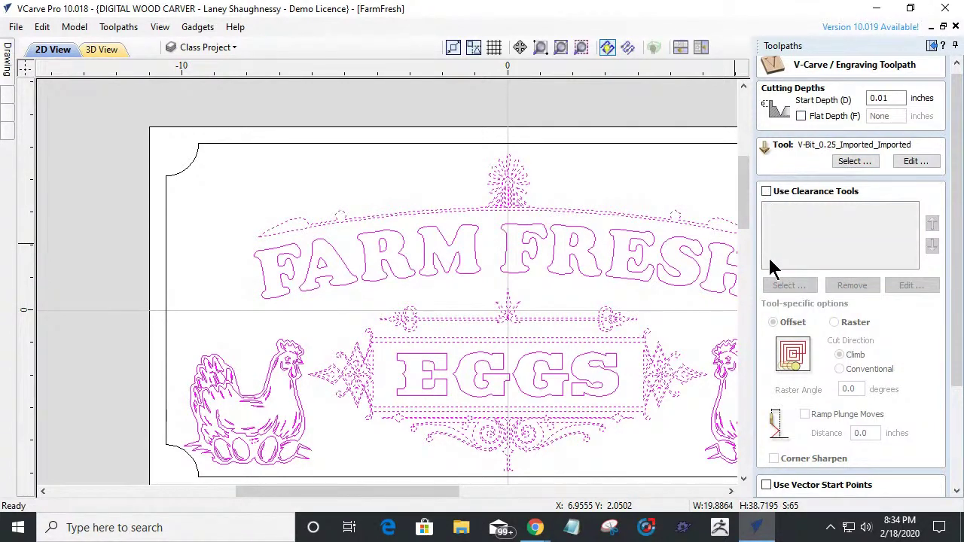
scroll(767, 255, "down", 4)
scroll(794, 476, "down", 1)
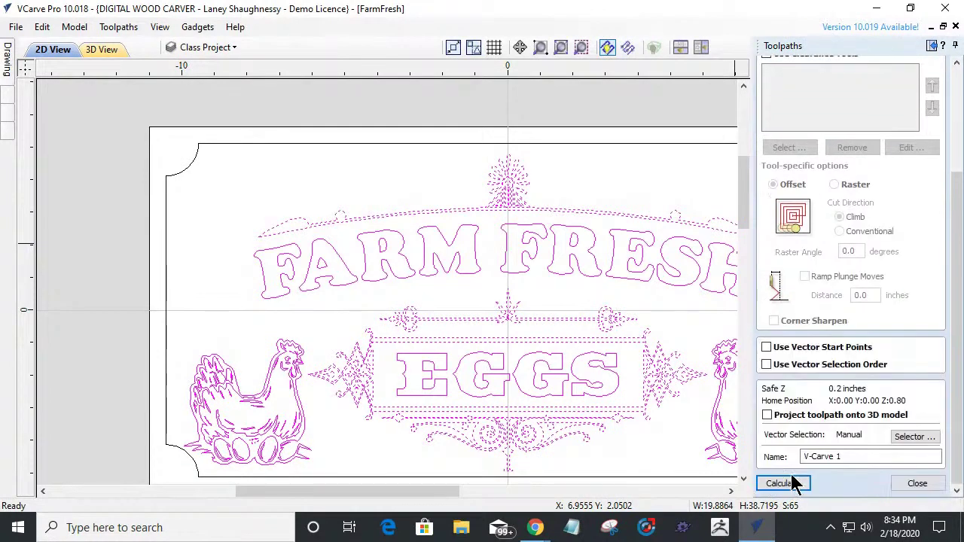
Start calculating V-Carve 1 and search the selected vectors for overlaps and intersections with the Vector Validator.
left_click(783, 486)
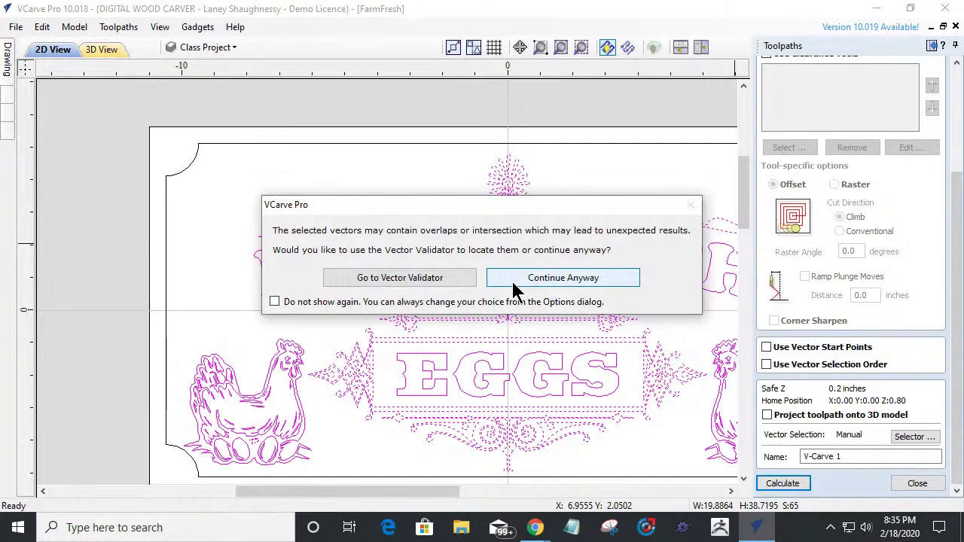
left_click(421, 282)
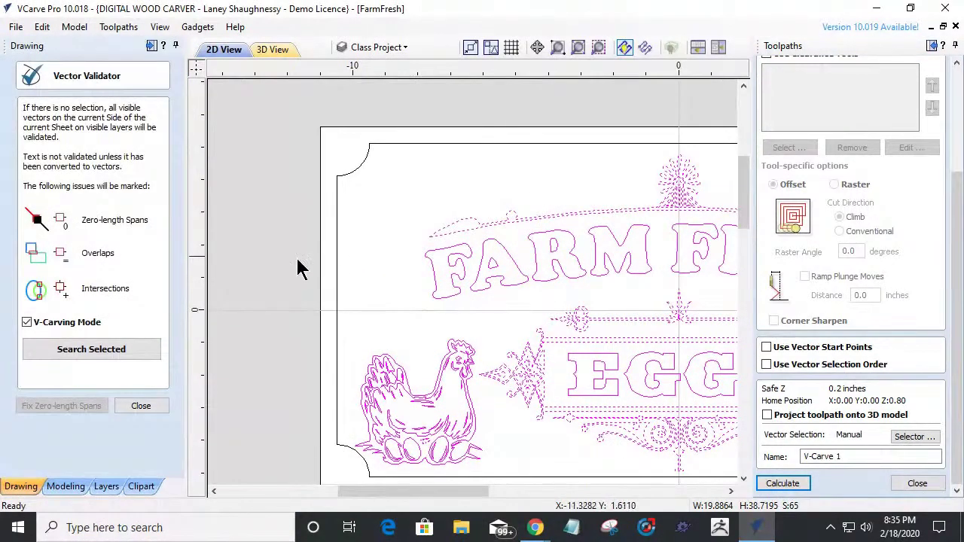
left_click(98, 348)
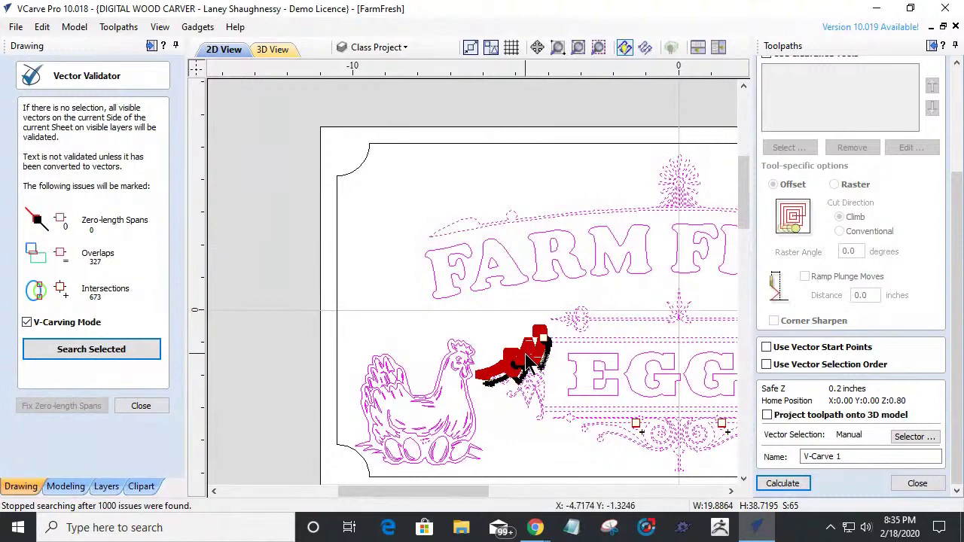
scroll(552, 336, "up", 5)
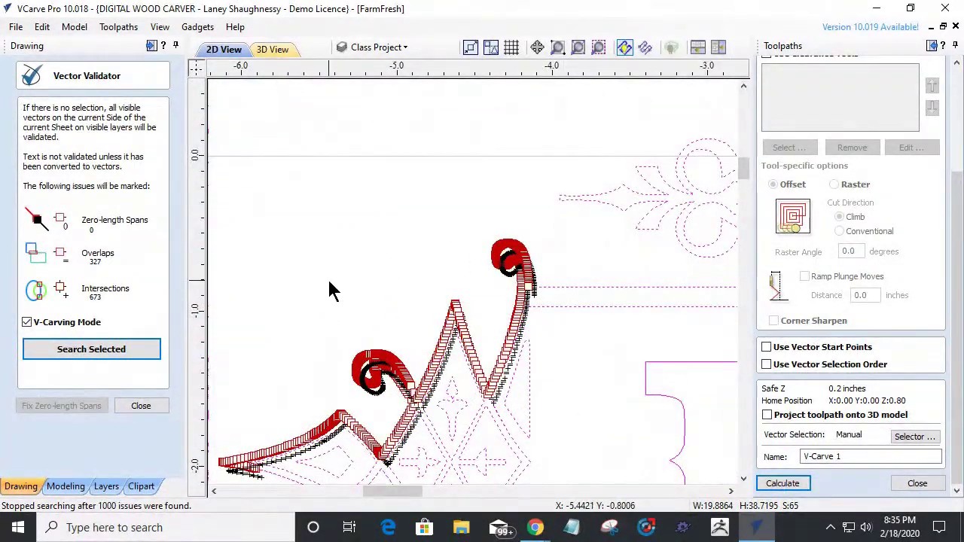
left_click(400, 280)
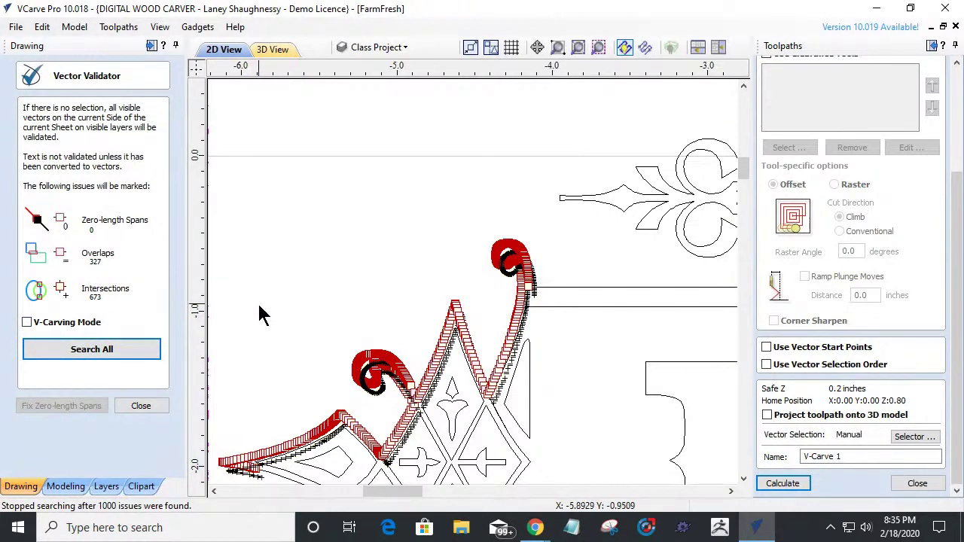
left_click(139, 408)
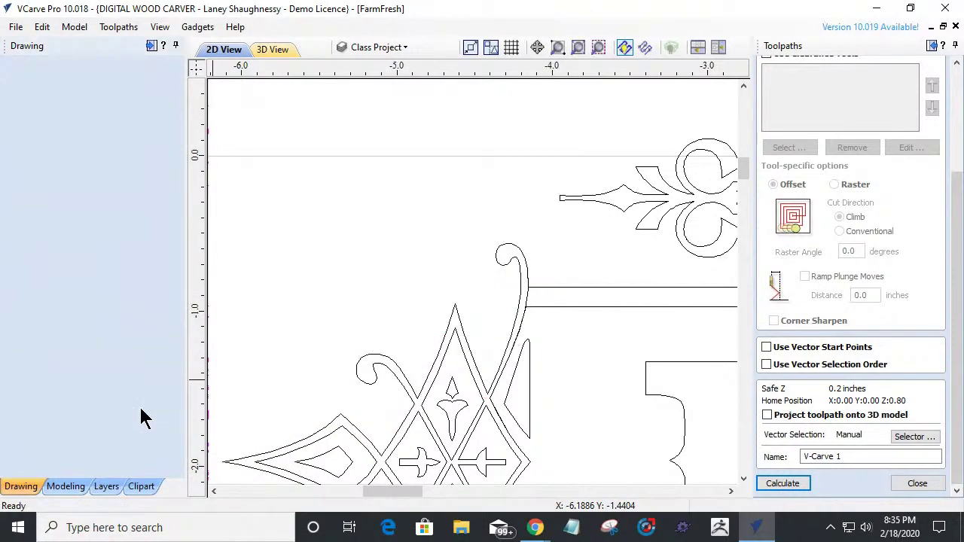
Inspect the ornament outline left of the EGGS frame and the layers its overlapping vectors belong to.
left_click(422, 379)
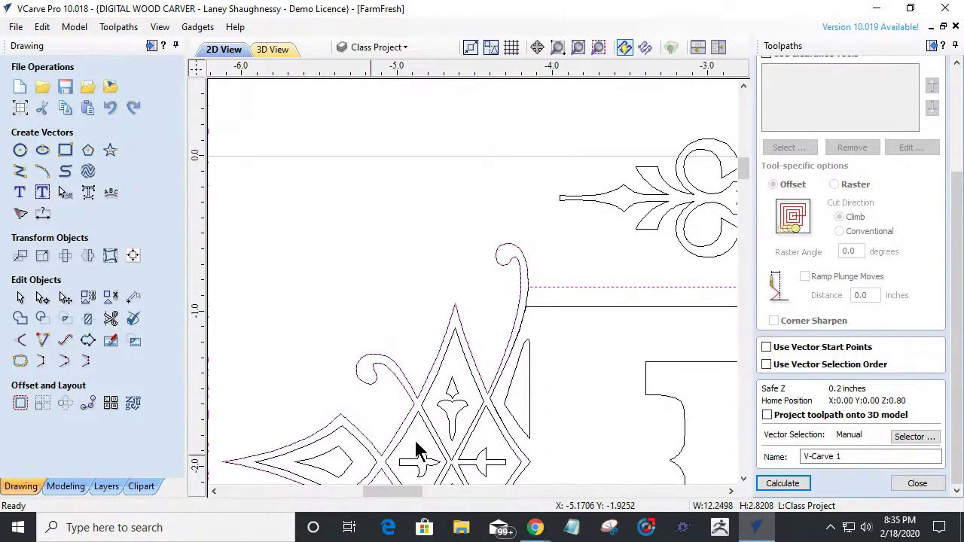
left_click(527, 308)
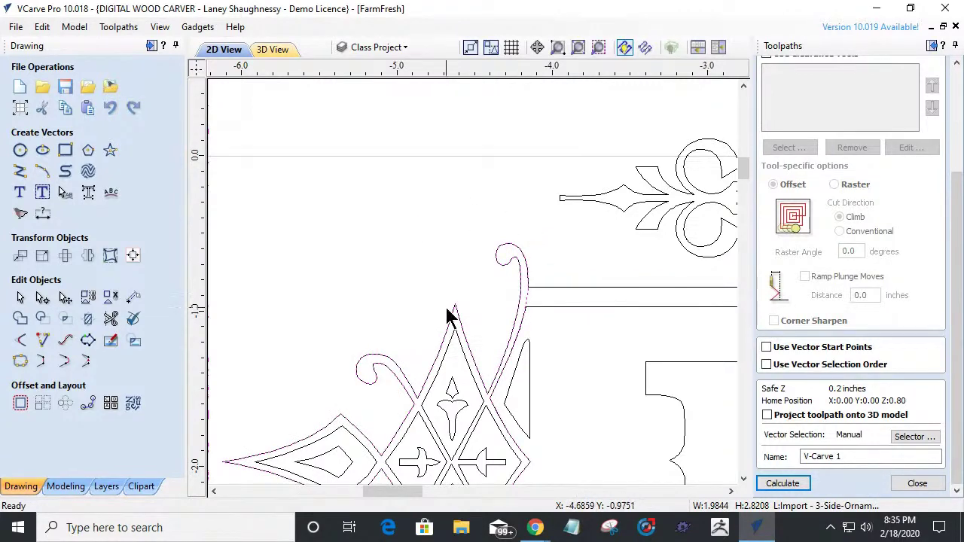
scroll(447, 231, "down", 3)
scroll(433, 452, "up", 2)
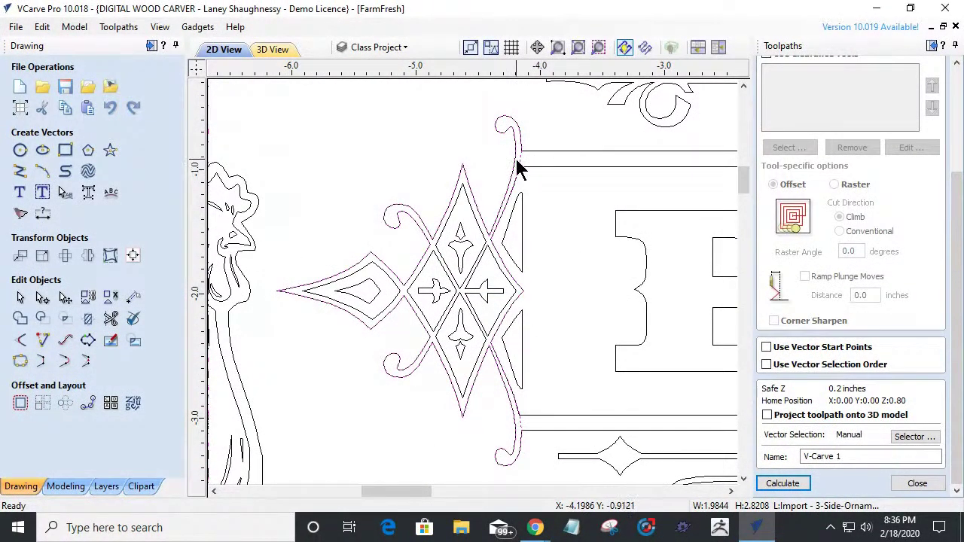
scroll(516, 157, "up", 4)
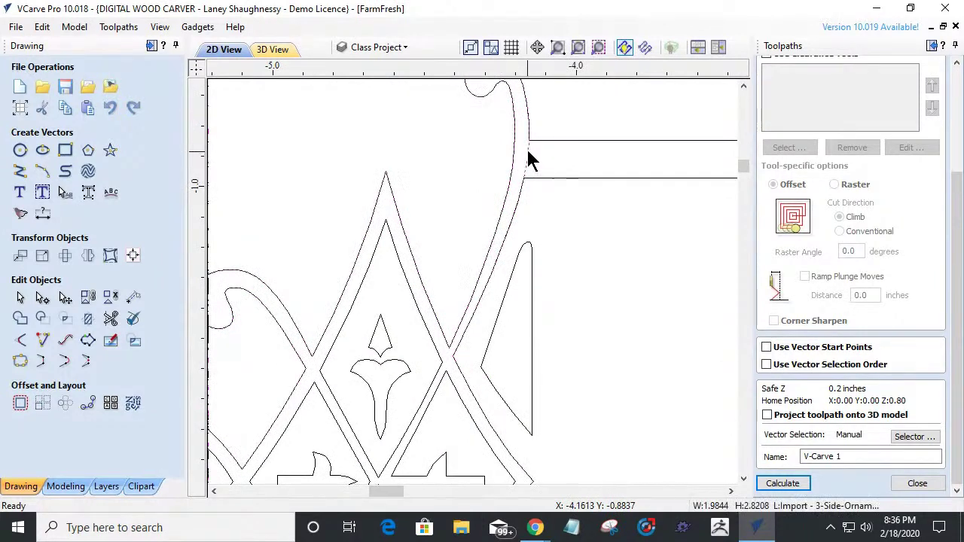
left_click(526, 163)
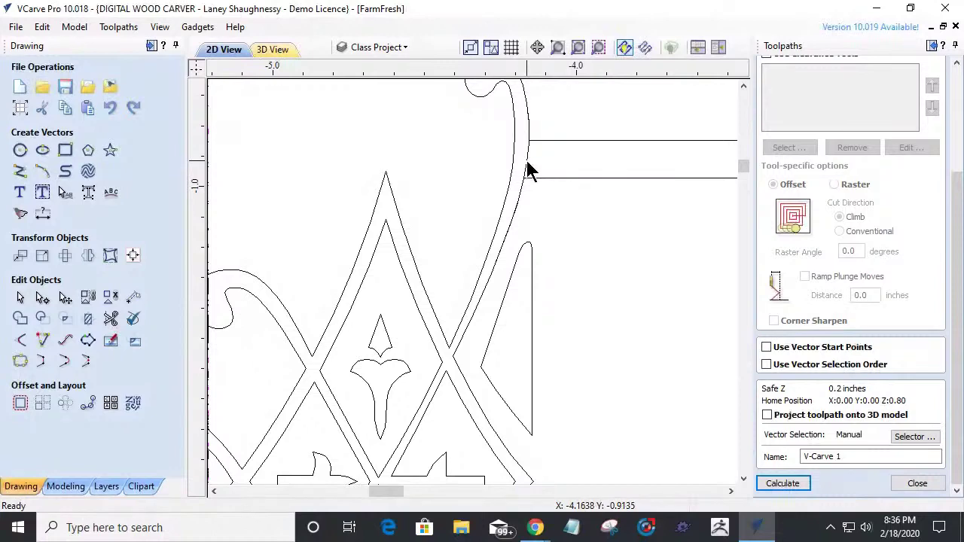
scroll(527, 123, "down", 3)
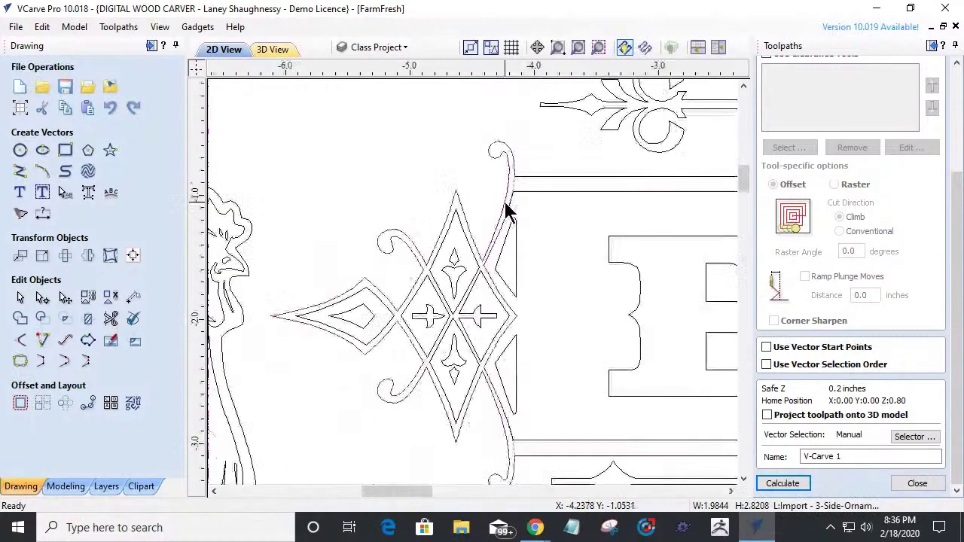
left_click(524, 322)
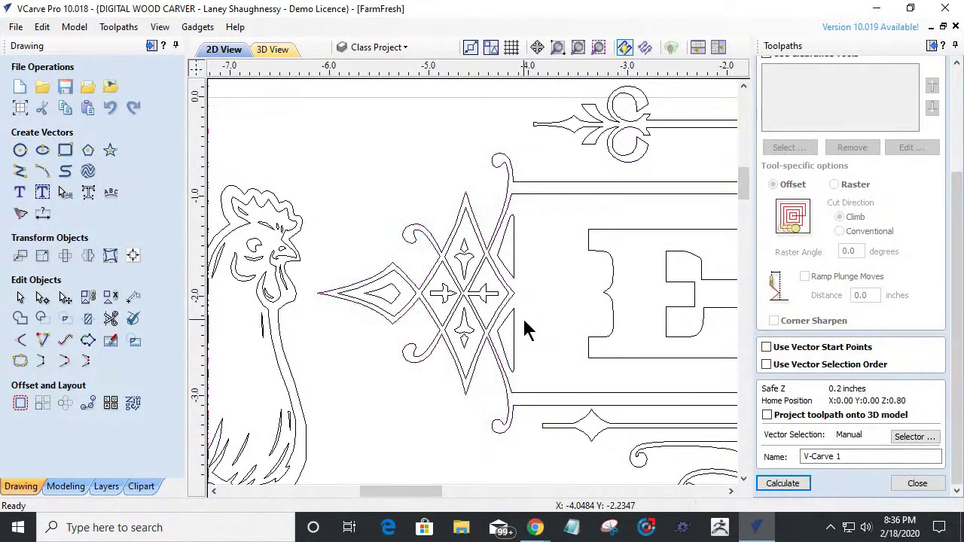
Check the small leaf and teardrop shapes inside the left ornament's diamonds for duplicate vectors.
left_click(464, 256)
left_click(453, 294)
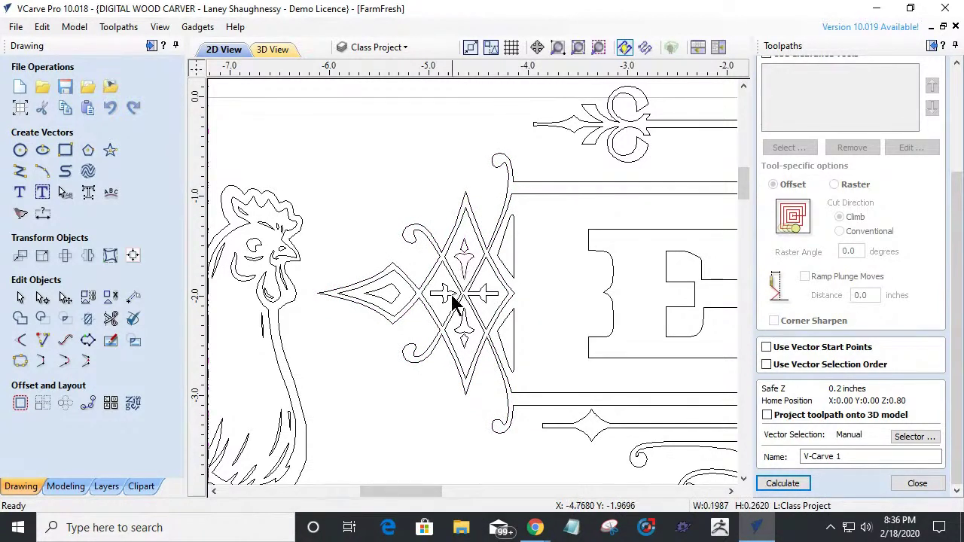
left_click(459, 324)
scroll(402, 320, "down", 2)
scroll(422, 327, "up", 10)
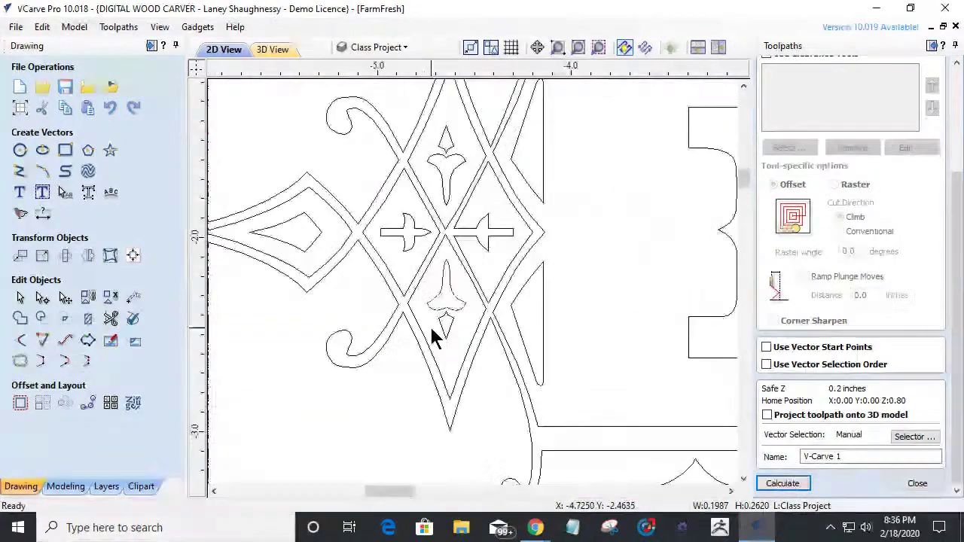
left_click(441, 316)
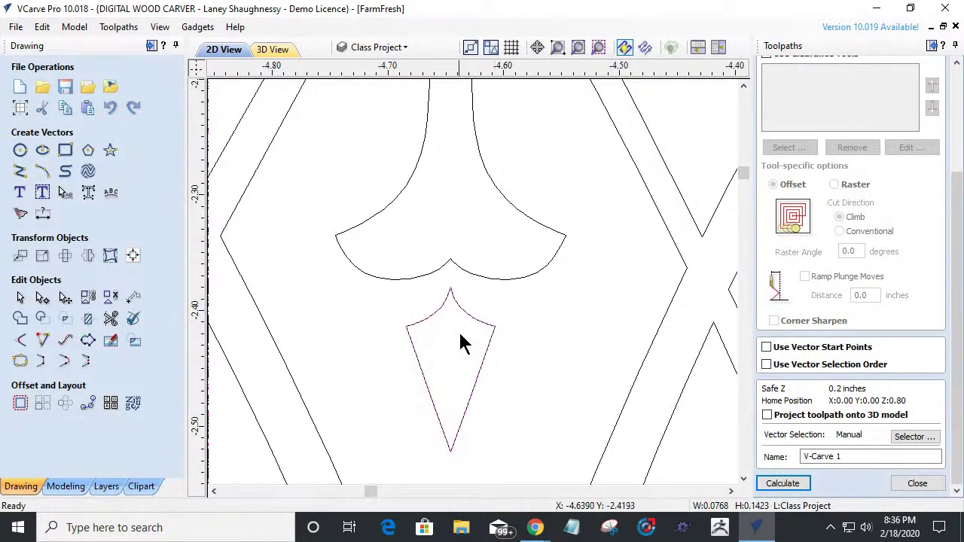
left_click(480, 275)
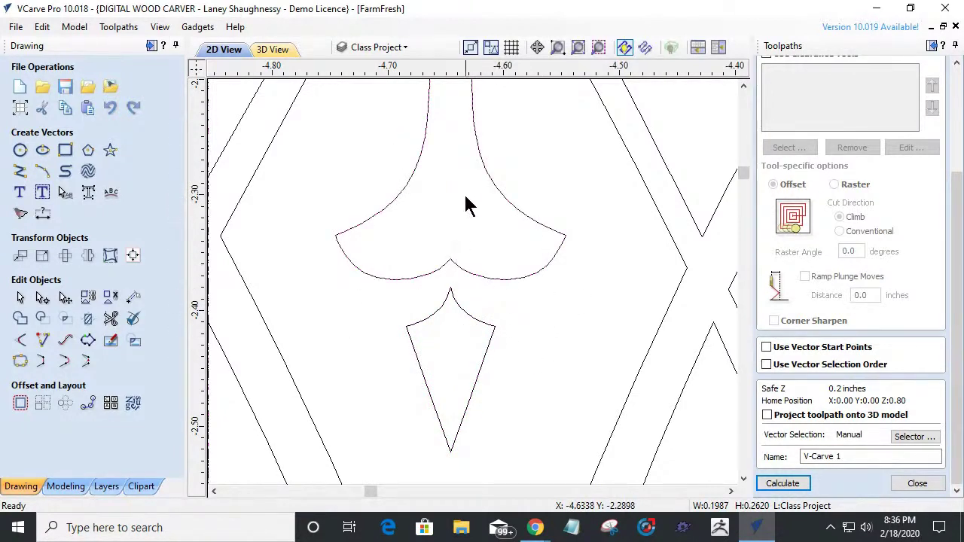
Review the layer list for the visibility of the imported ornament layers and Class Project.
left_click(396, 47)
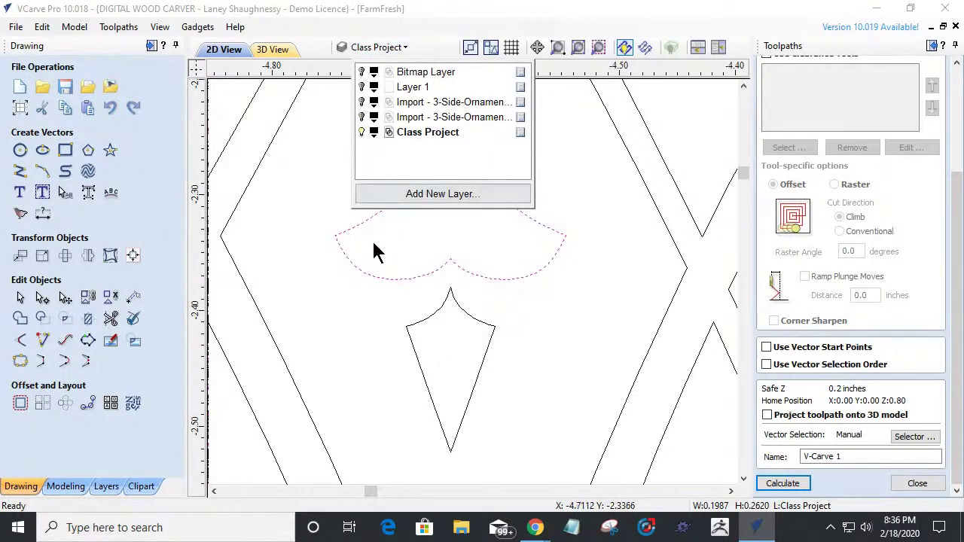
left_click(351, 212)
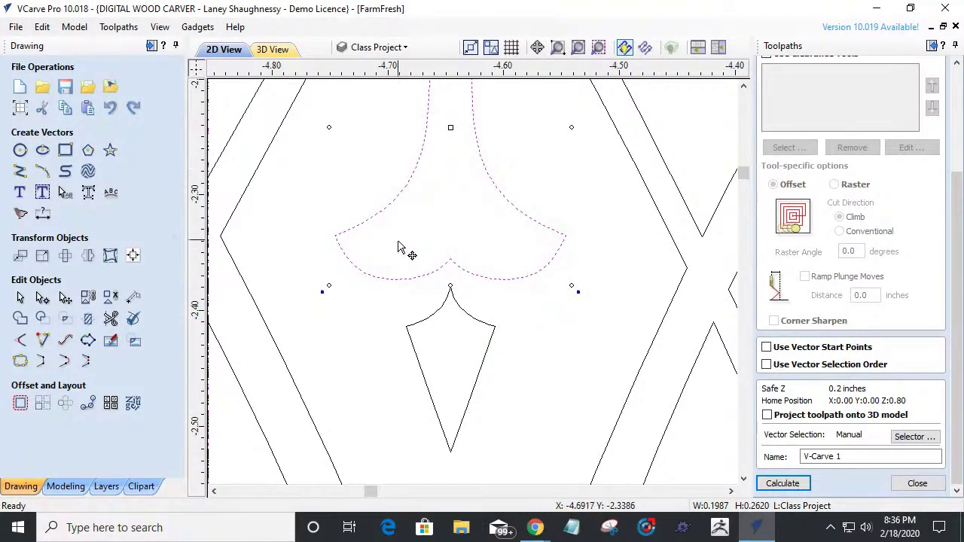
left_click(402, 47)
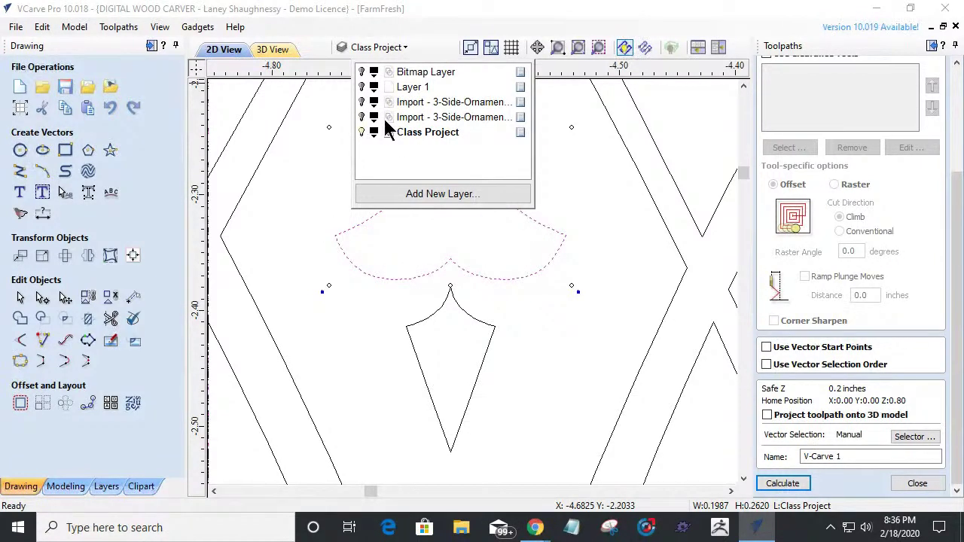
left_click(333, 204)
Inspect the arrow shape and its surrounding diamond in the left ornament by selecting them together.
scroll(416, 241, "down", 3)
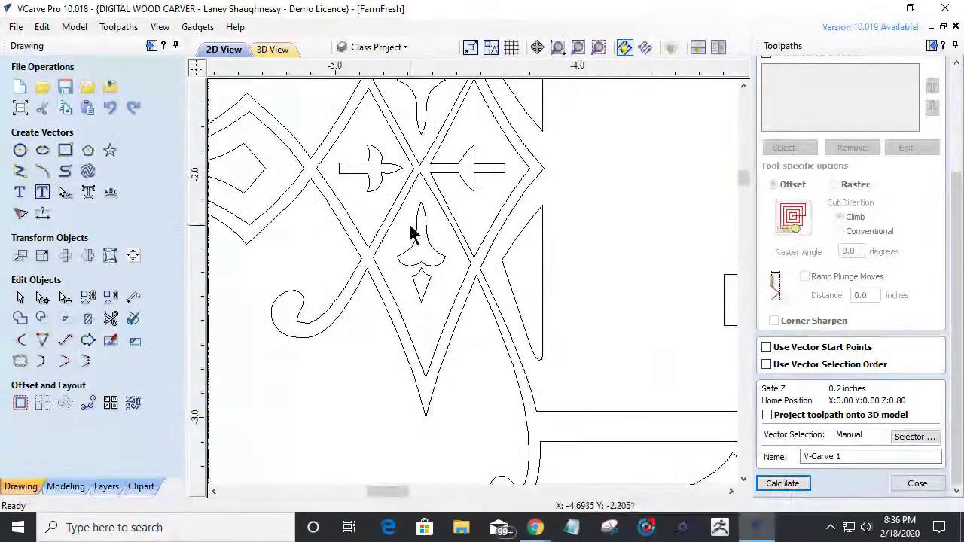
left_click(390, 176)
left_click(462, 177)
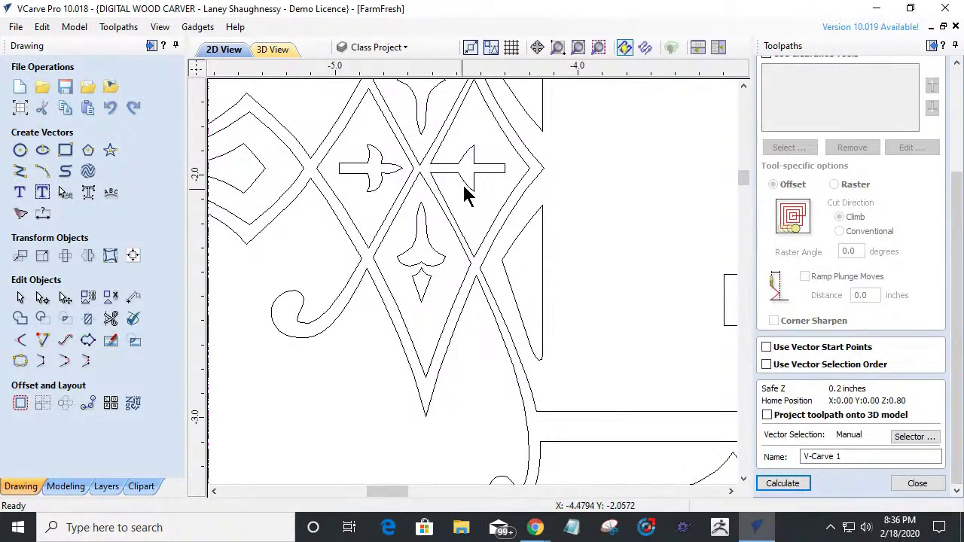
left_click(467, 190)
scroll(387, 301, "down", 3)
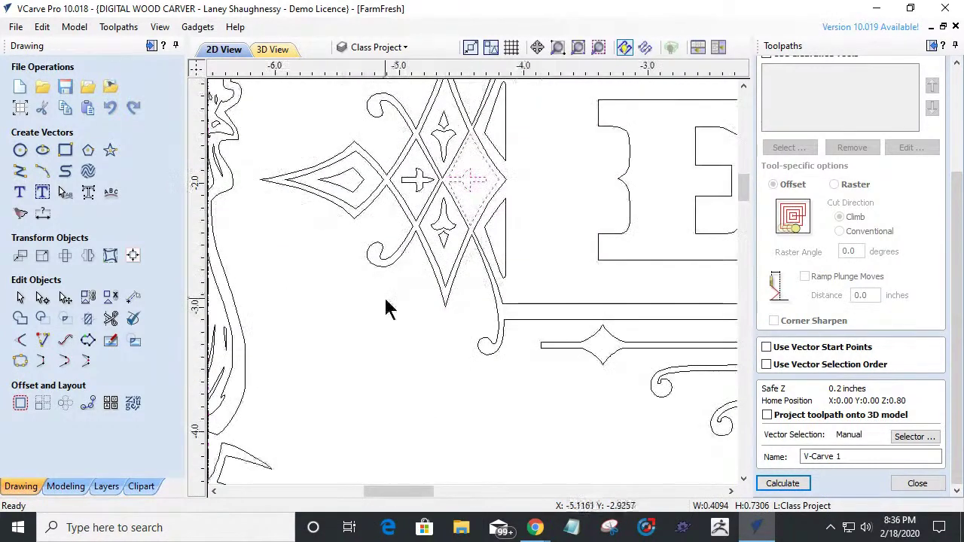
Select all the lettering, ornament and hen vectors inside the sign's border.
scroll(388, 301, "down", 3)
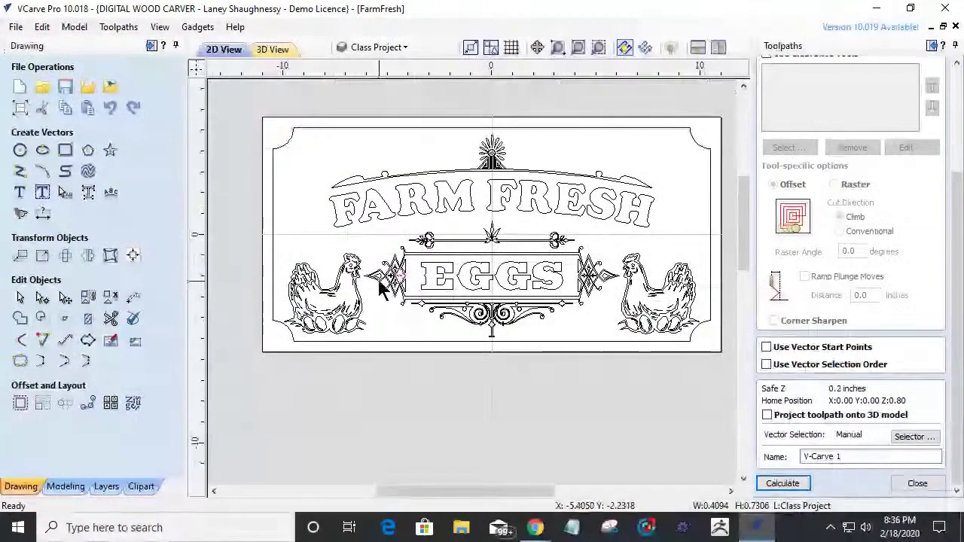
scroll(380, 283, "down", 1)
left_click_drag(282, 157, 641, 331)
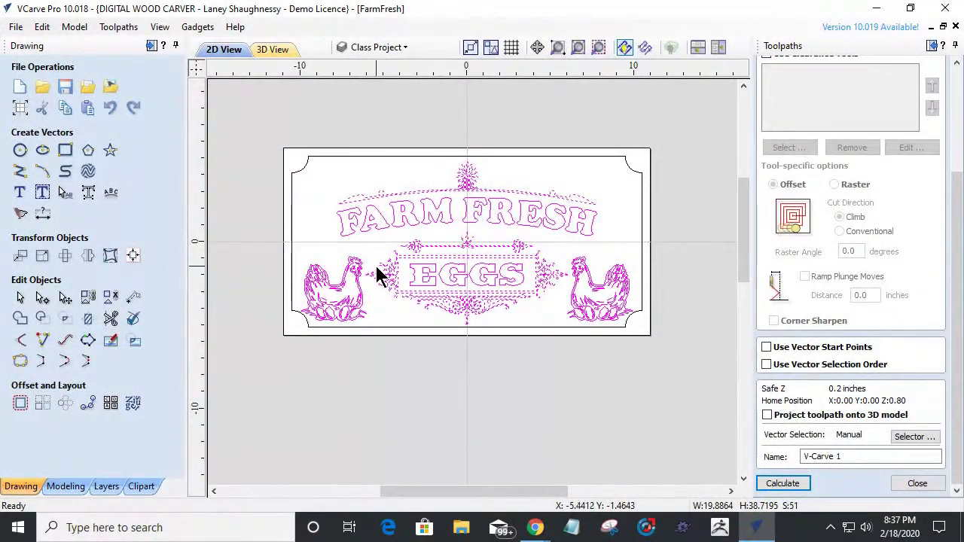
Show the second imported 3-Side-Ornament layer and compare its vectors up close with the Class Project ornament.
scroll(378, 271, "up", 5)
scroll(378, 275, "up", 3)
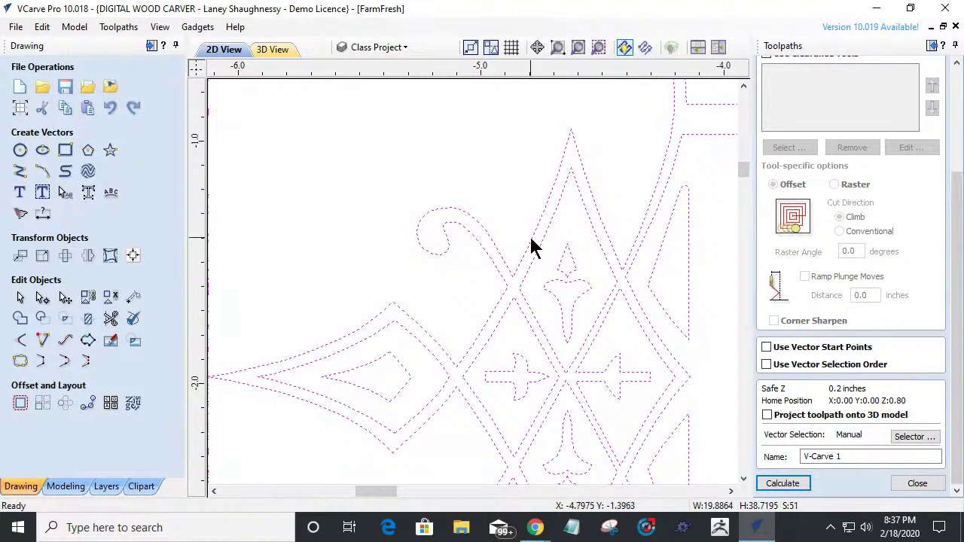
scroll(534, 241, "up", 4)
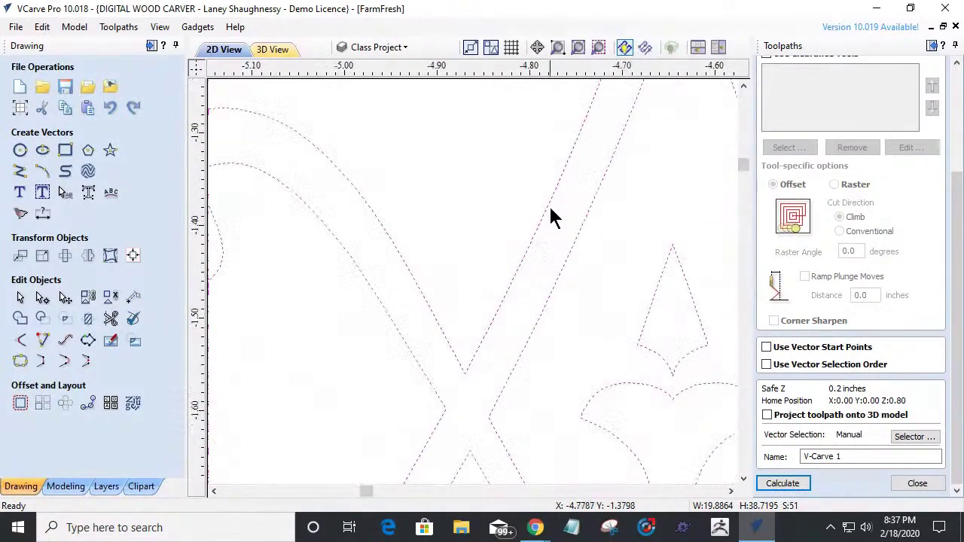
scroll(559, 174, "down", 4)
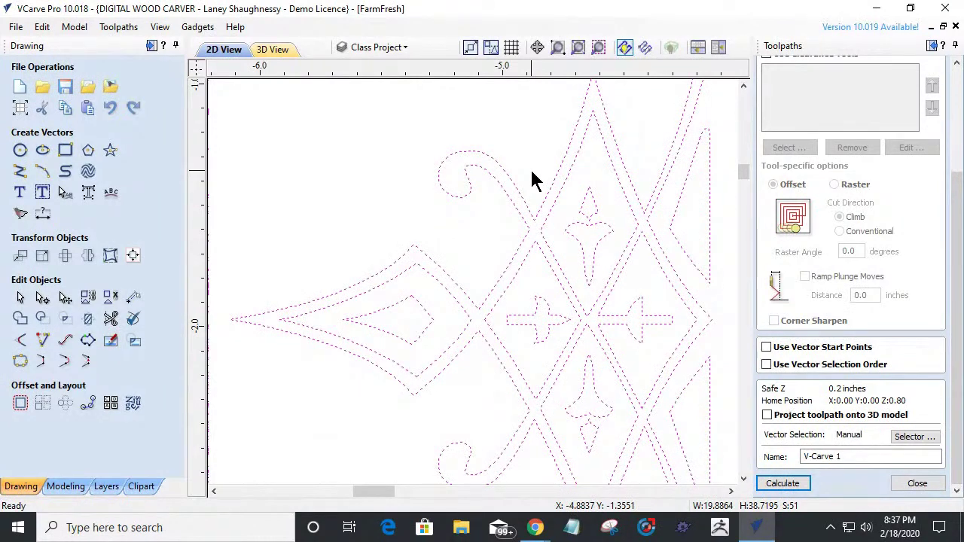
scroll(533, 181, "down", 4)
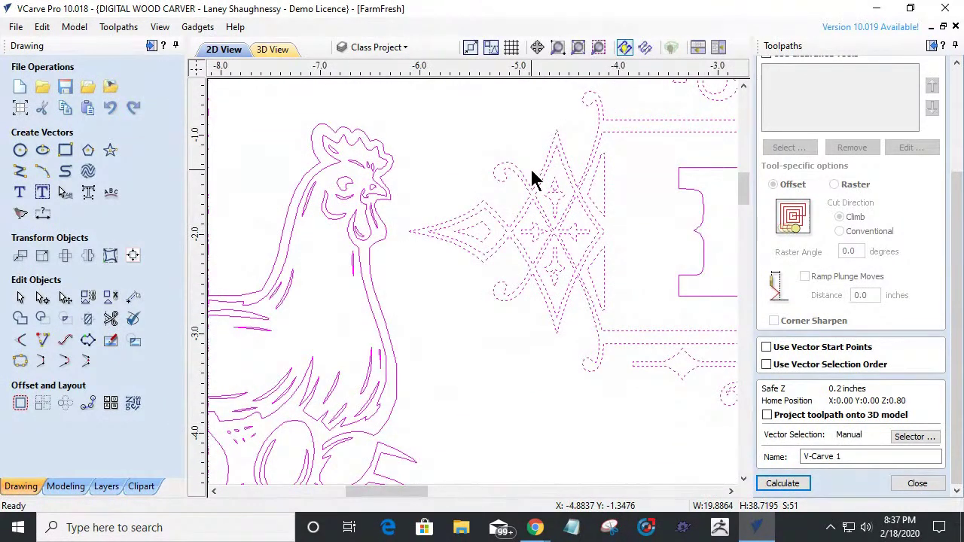
left_click(377, 47)
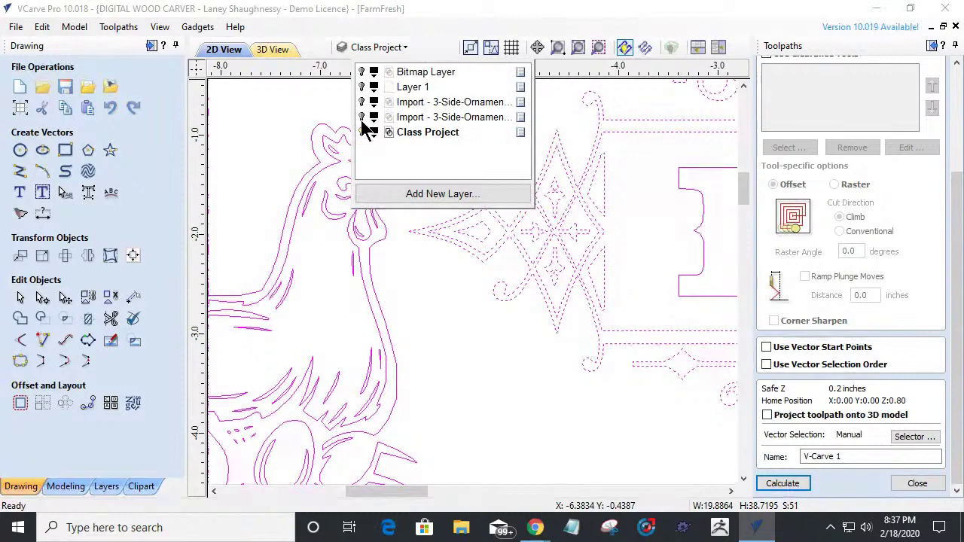
scroll(544, 288, "up", 8)
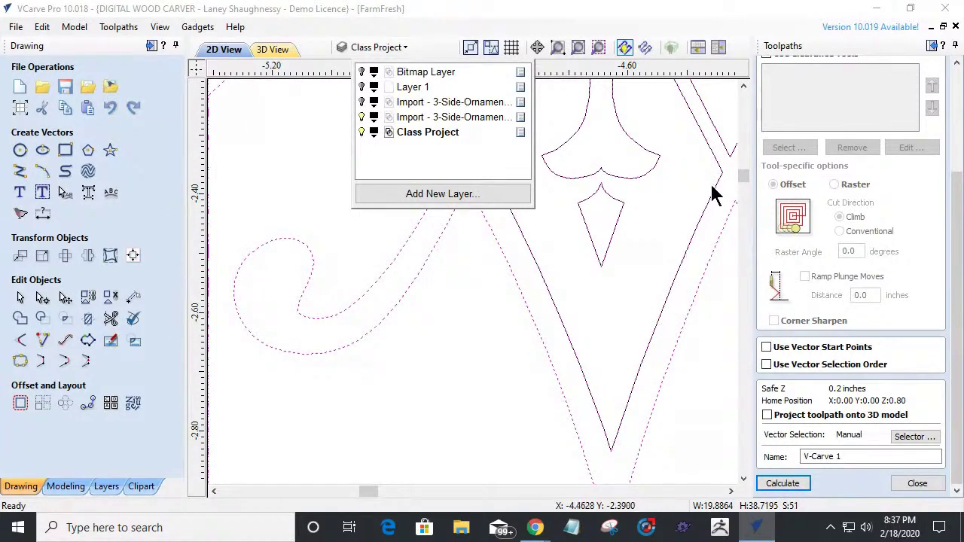
Hide the second imported 3-Side-Ornament layer, leaving only Class Project visible.
left_click(361, 117)
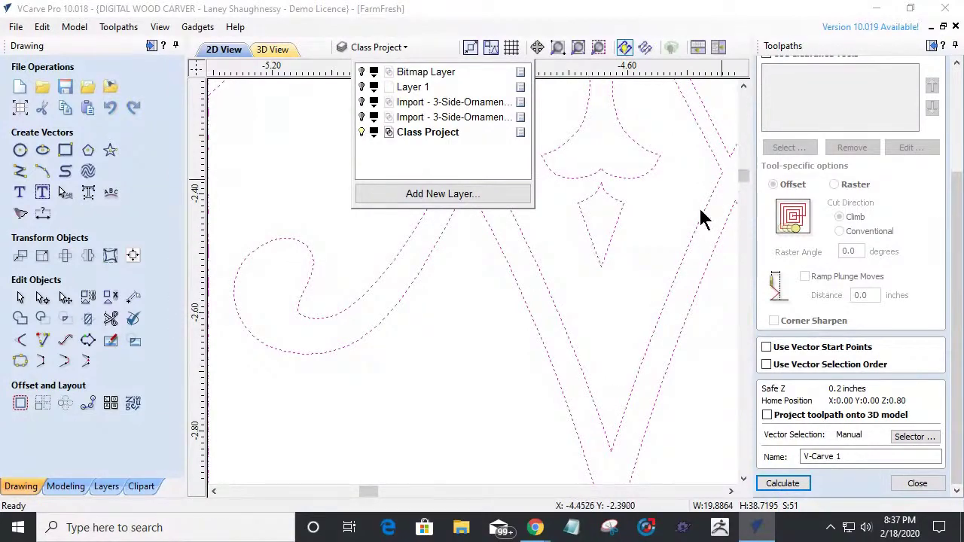
scroll(434, 270, "down", 10)
scroll(435, 269, "up", 3)
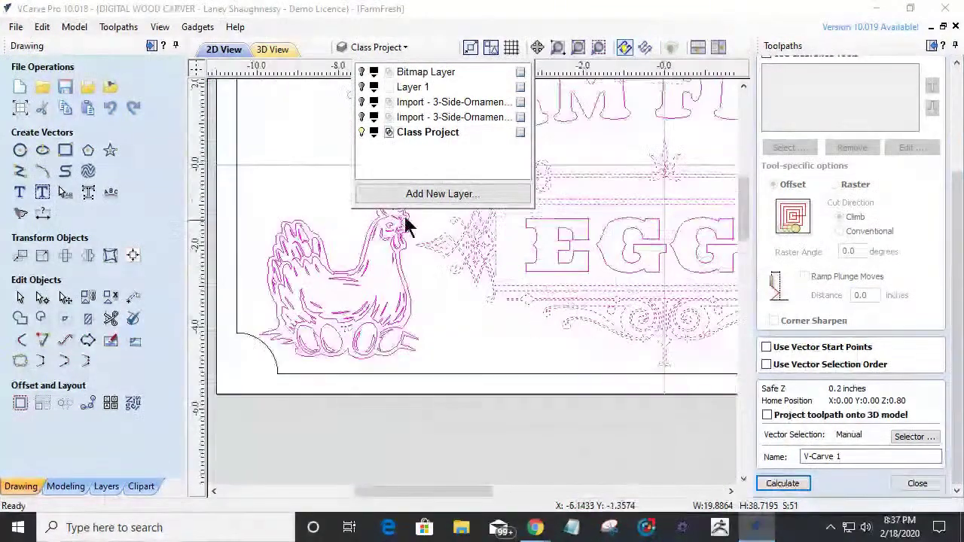
scroll(297, 181, "down", 5)
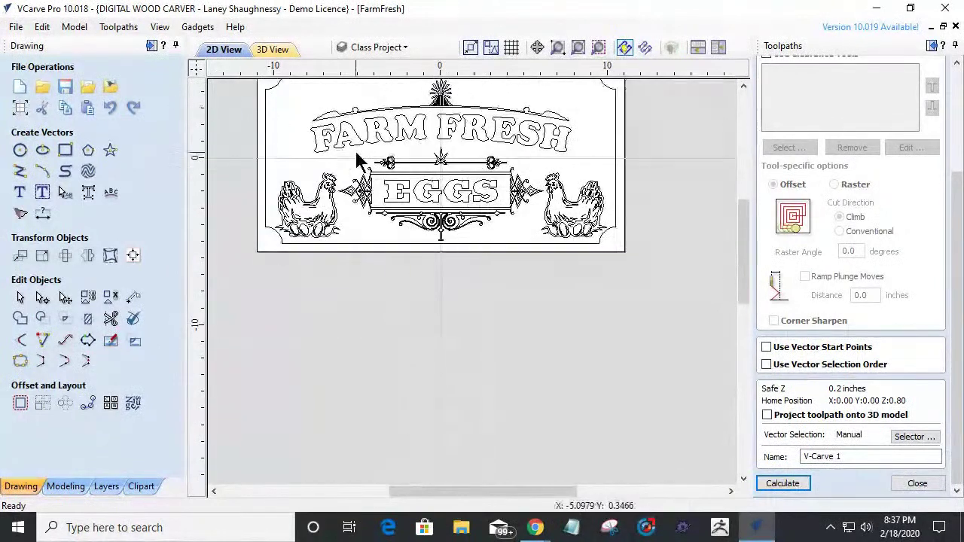
Fit the sign's border in an enlarged 2D view and select all lettering, ornament and hen vectors inside it.
left_click(616, 136)
left_click(599, 48)
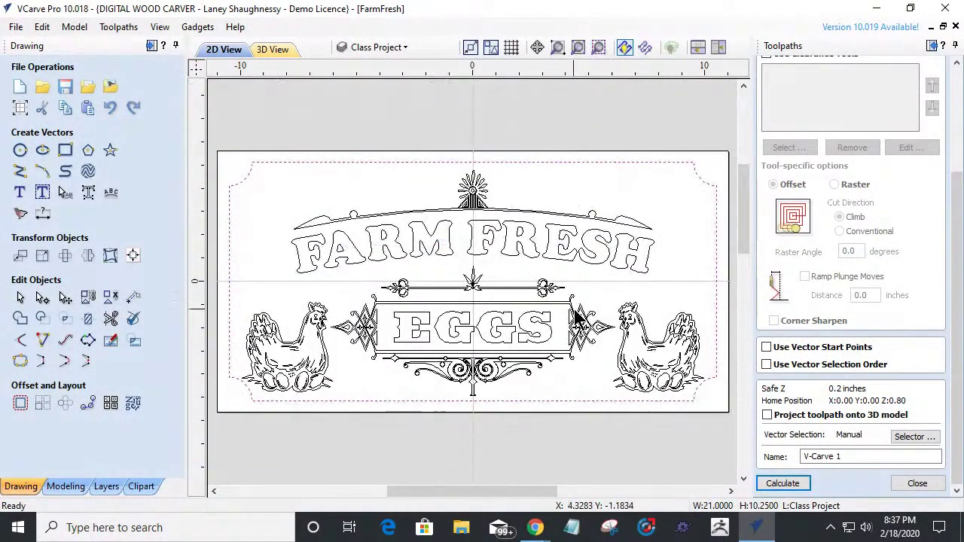
left_click(151, 46)
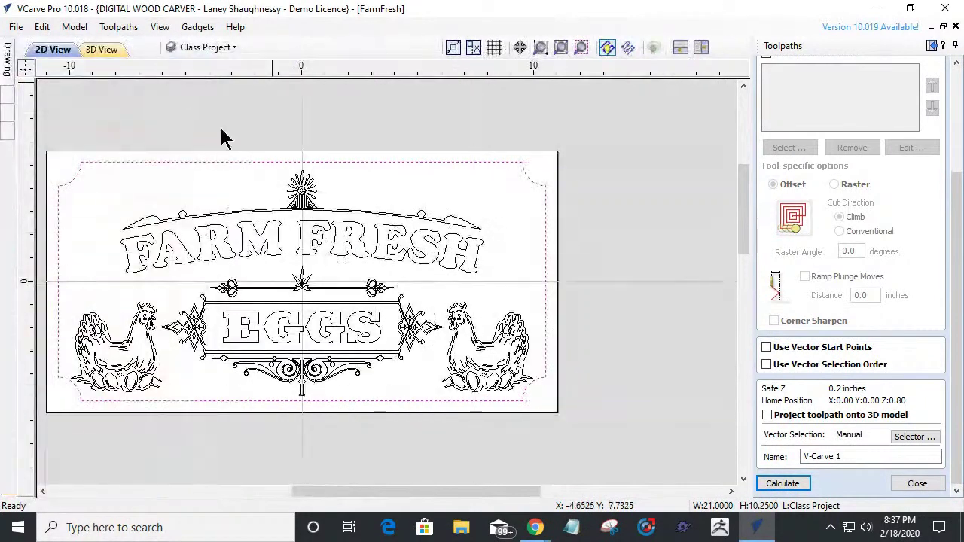
left_click(580, 48)
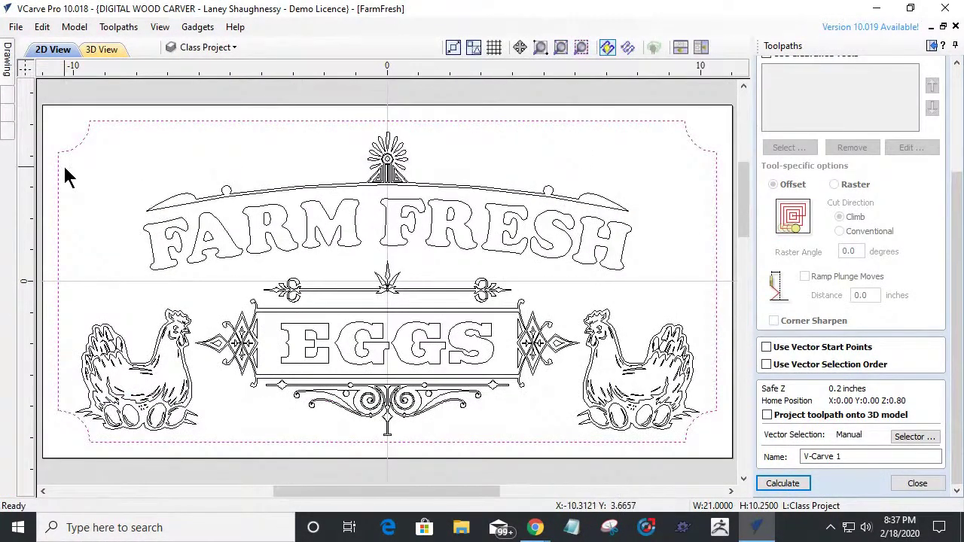
left_click_drag(22, 129, 684, 217)
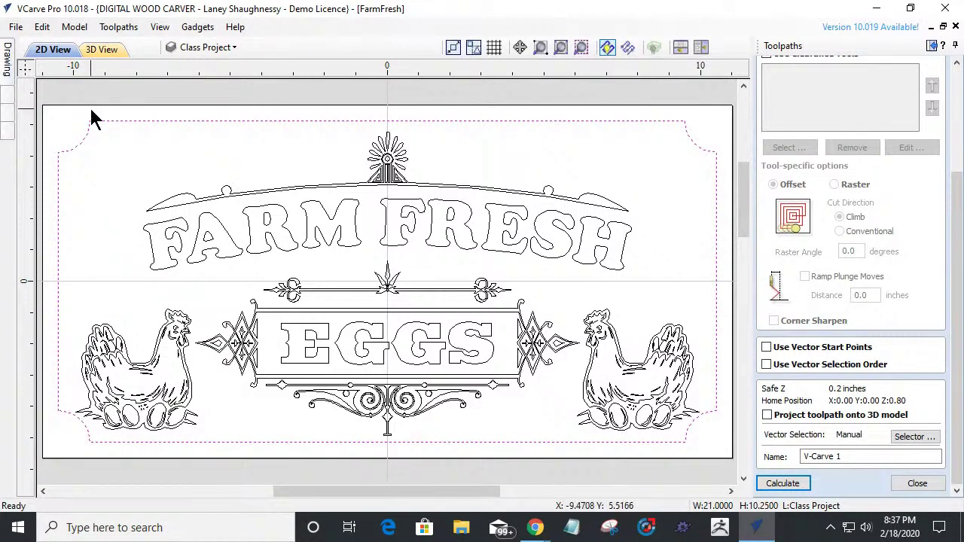
left_click_drag(52, 122, 702, 446)
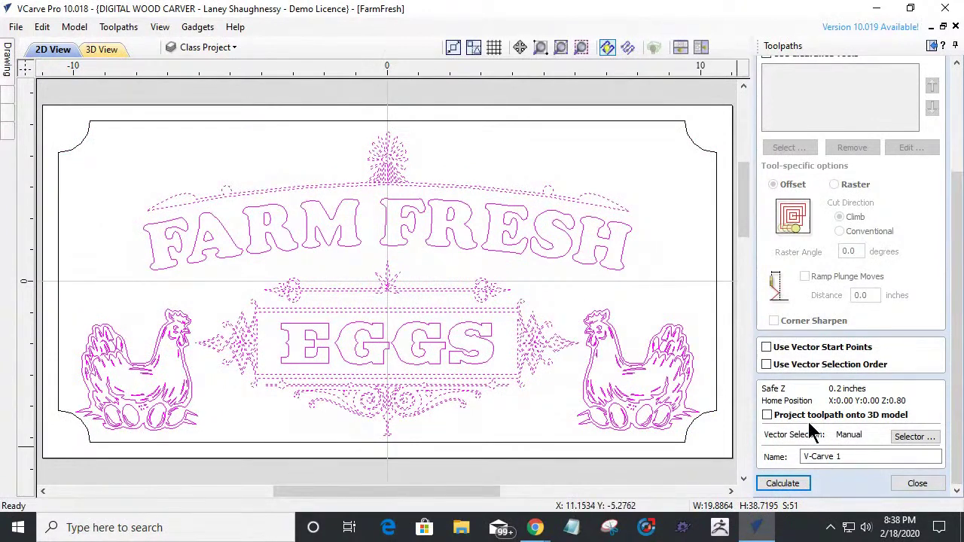
Try to calculate the V-Carve 1 toolpath, and check the selected vectors with the Vector Validator in V-Carving Mode.
left_click(792, 486)
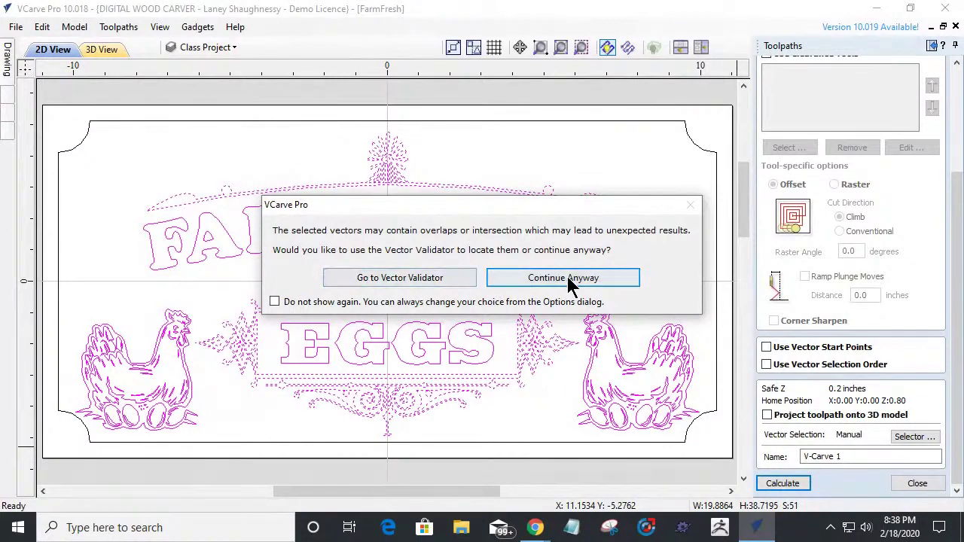
left_click(369, 278)
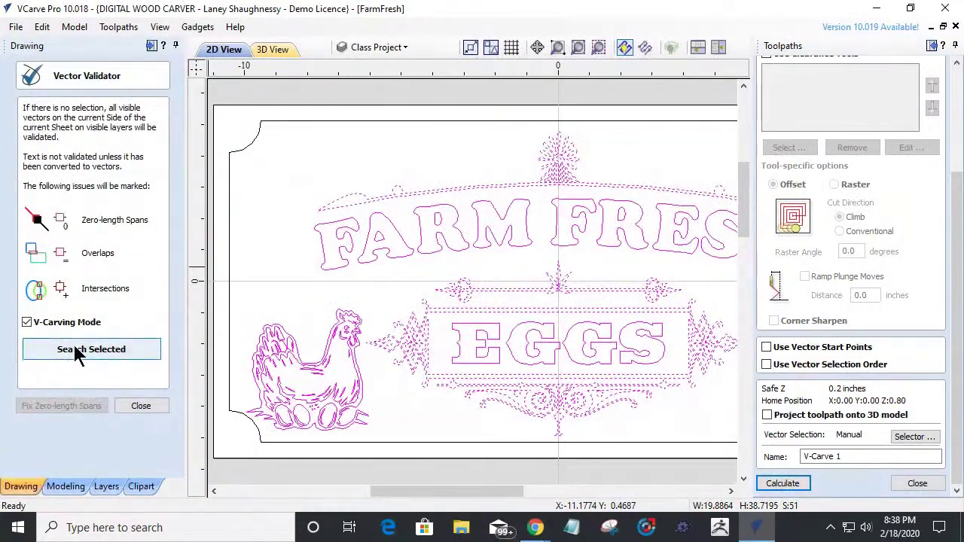
left_click(75, 350)
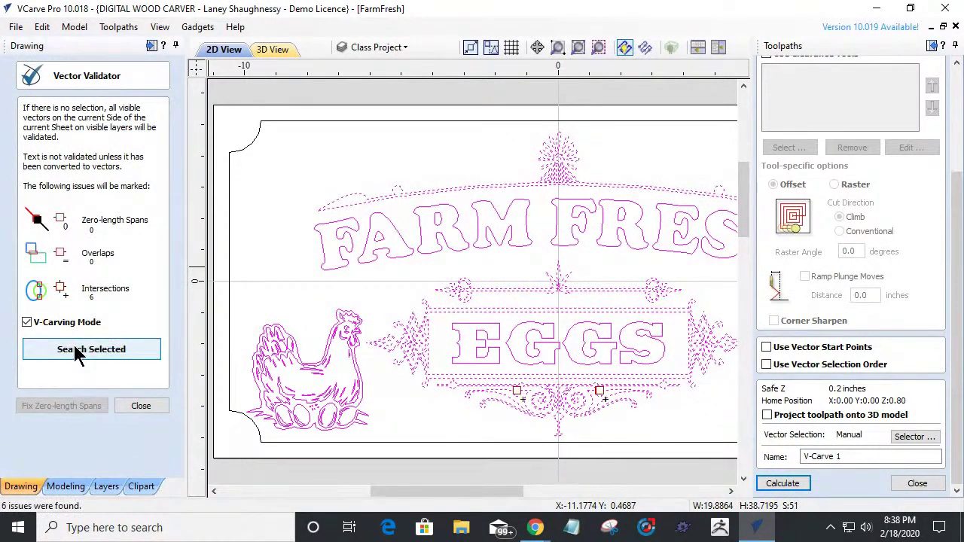
Examine the marked intersections up close where the two small circles meet the scrollwork beneath EGGS.
scroll(522, 398, "up", 4)
scroll(544, 399, "up", 5)
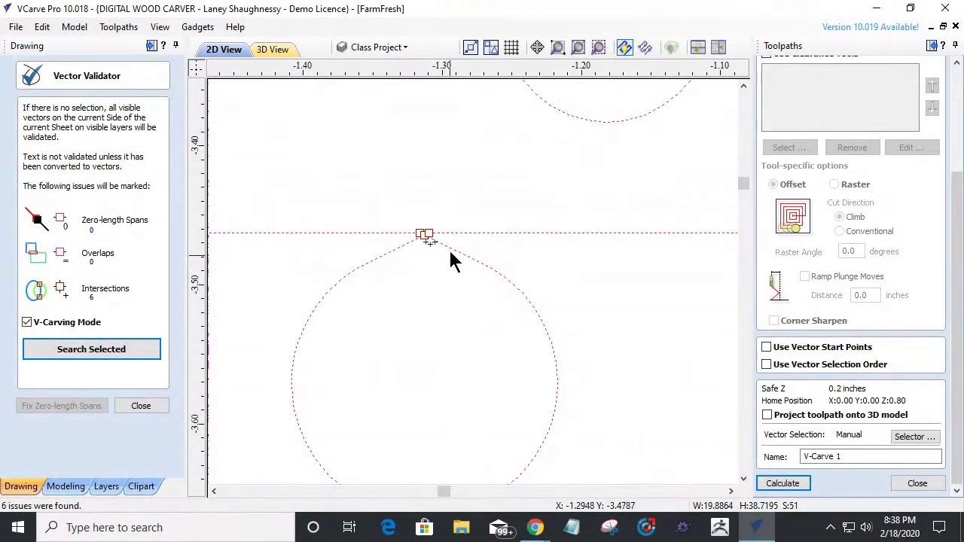
scroll(404, 251, "up", 3)
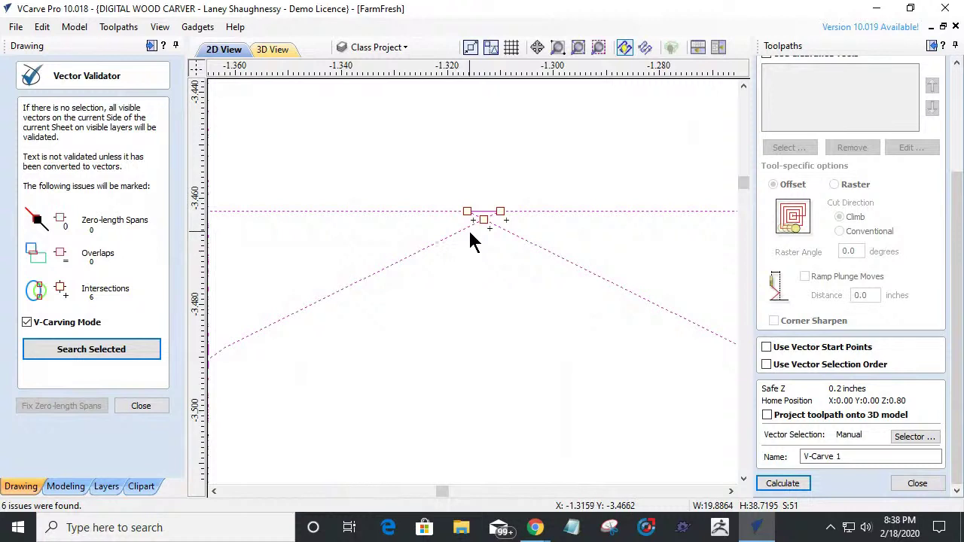
scroll(470, 239, "up", 3)
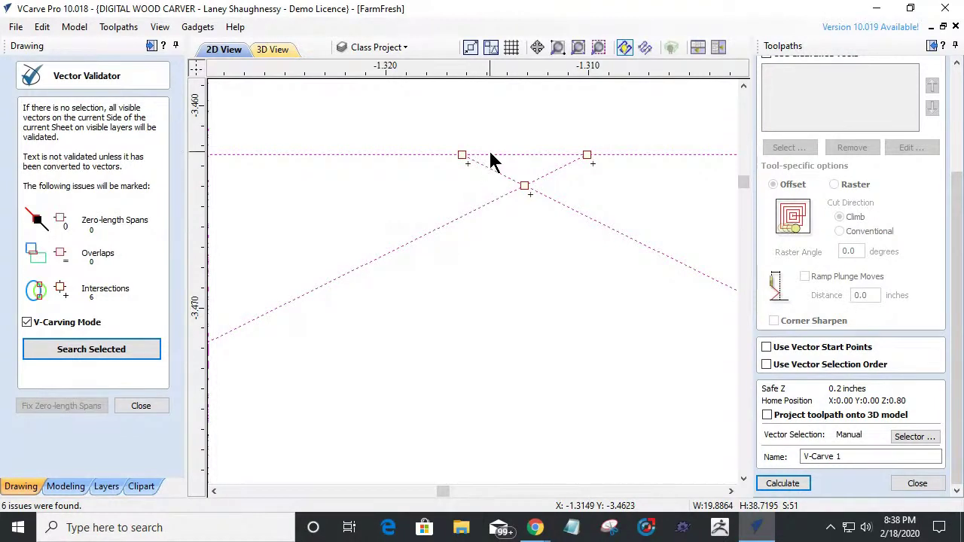
scroll(527, 194, "down", 2)
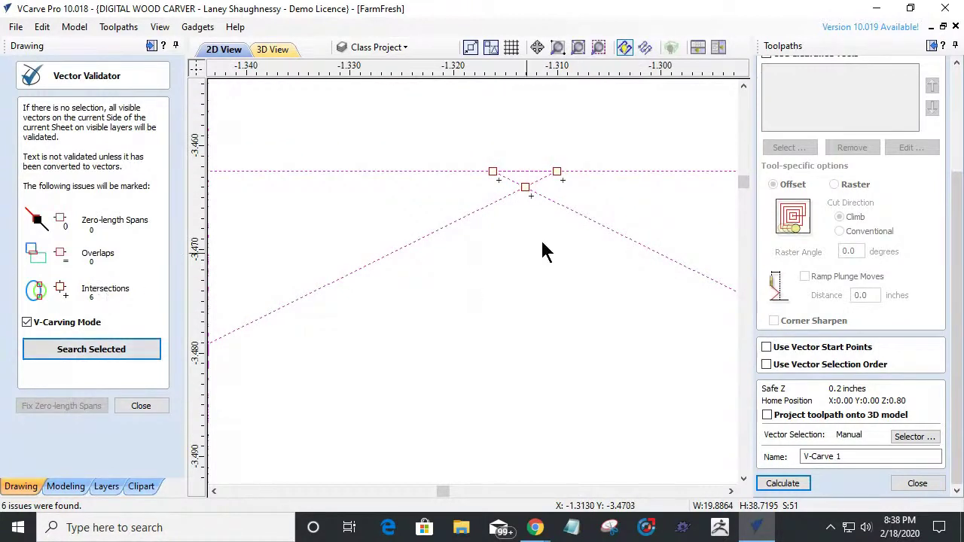
scroll(531, 223, "down", 3)
scroll(525, 256, "down", 5)
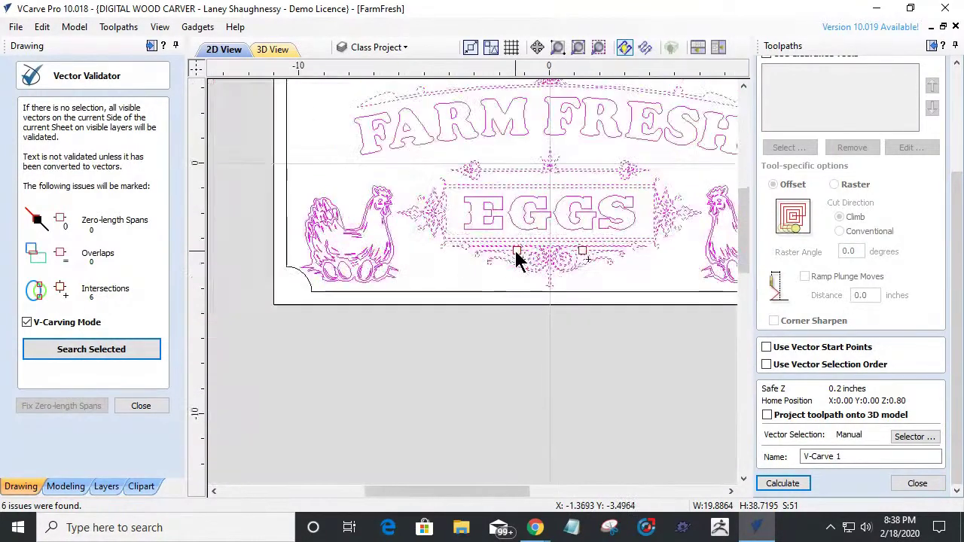
scroll(406, 212, "up", 6)
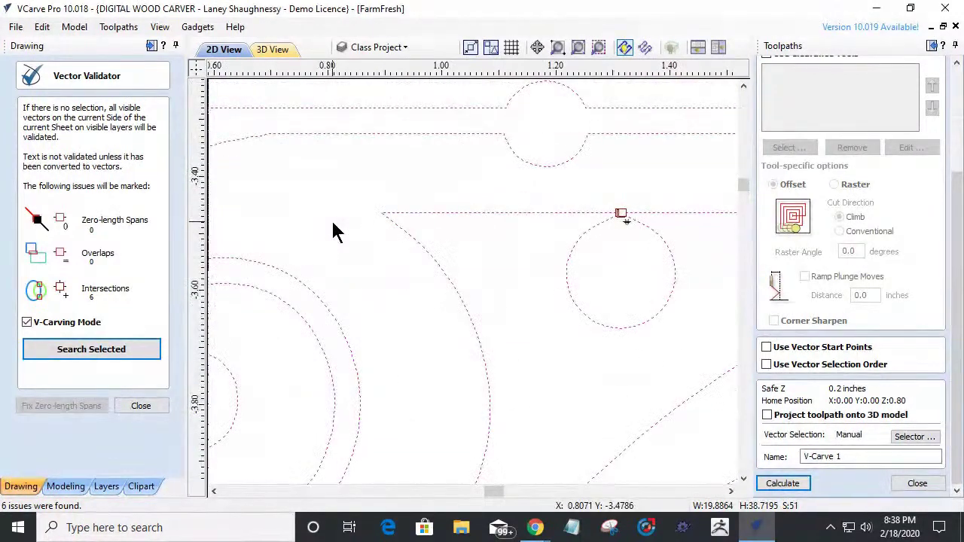
scroll(335, 231, "down", 3)
Node-edit the scrollwork beneath EGGS, declining ungrouping and text conversion, and separate the crossing nodes above the right-hand small circle.
left_click(141, 406)
scroll(525, 209, "up", 6)
scroll(437, 317, "up", 2)
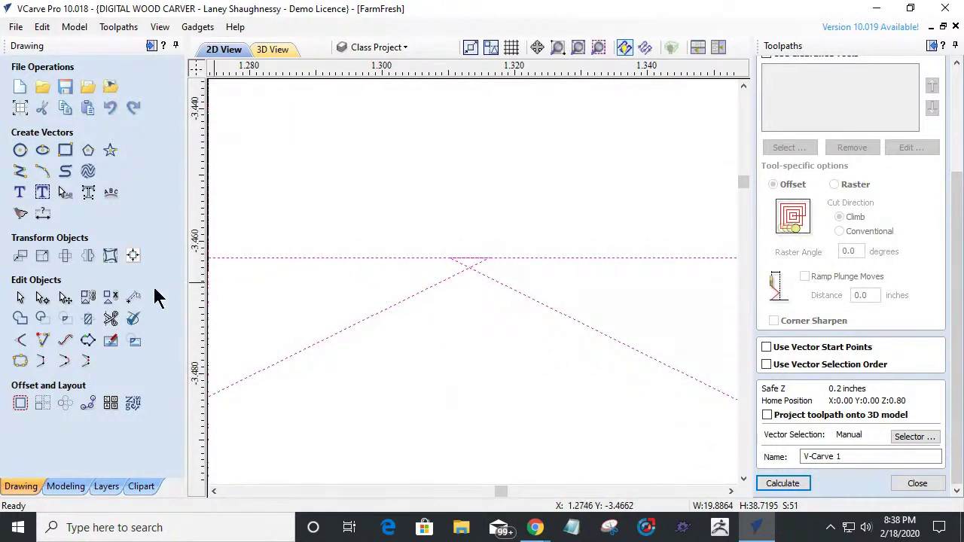
left_click(42, 298)
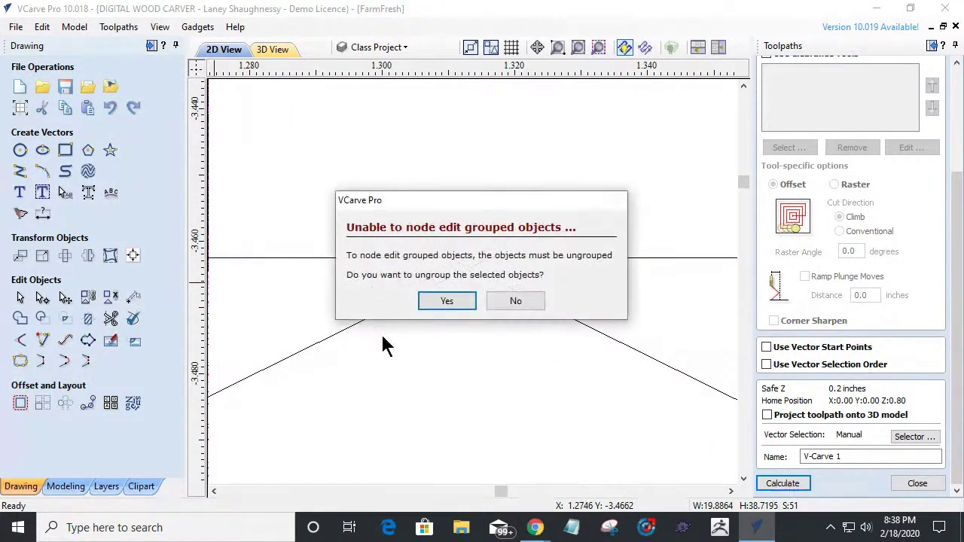
left_click(524, 300)
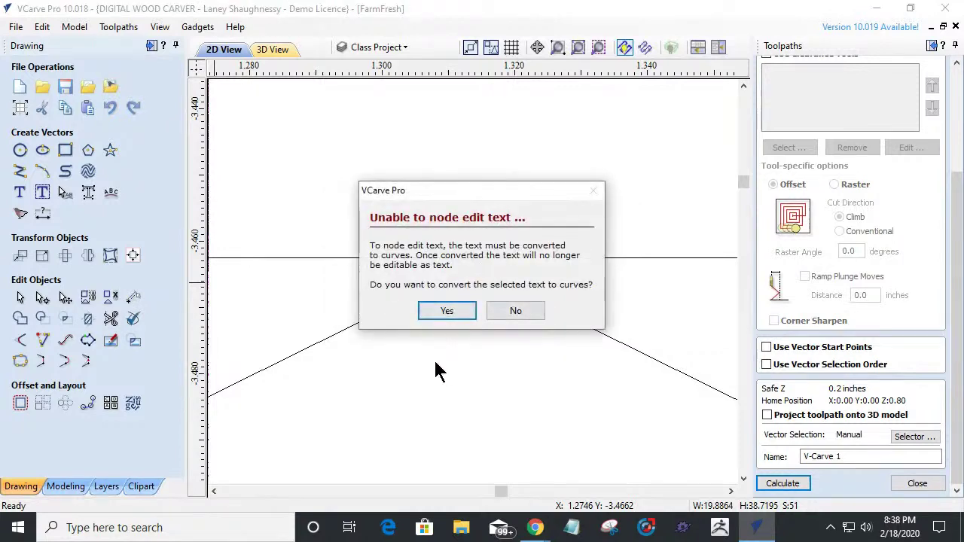
left_click(520, 307)
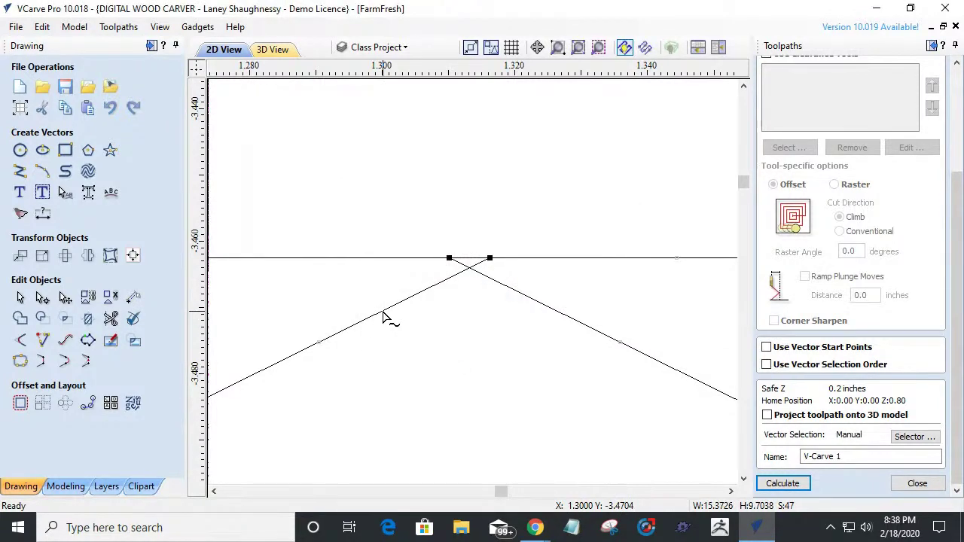
left_click_drag(460, 258, 527, 259)
scroll(532, 336, "down", 10)
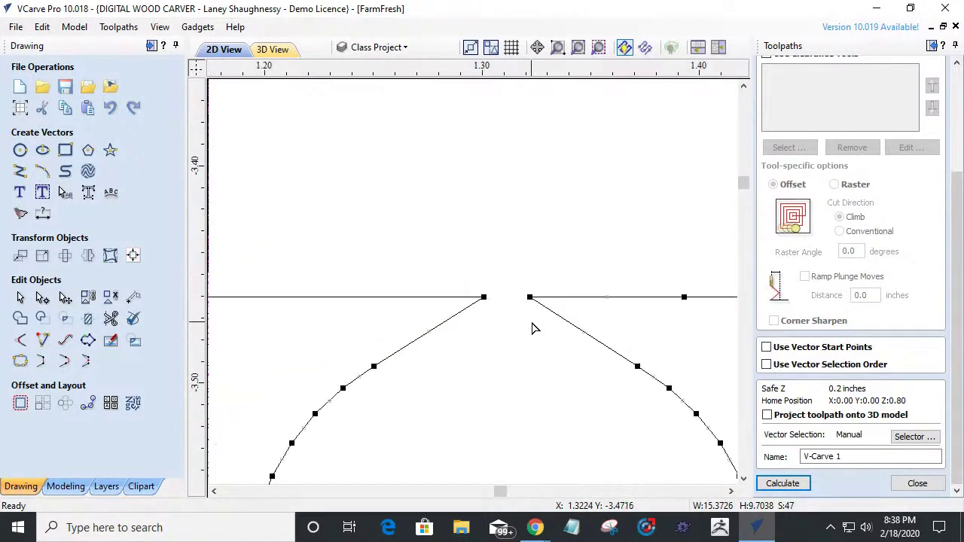
Uncross the two overlapping nodes above the left-hand small circle beneath EGGS by moving them apart along the line.
scroll(532, 328, "down", 3)
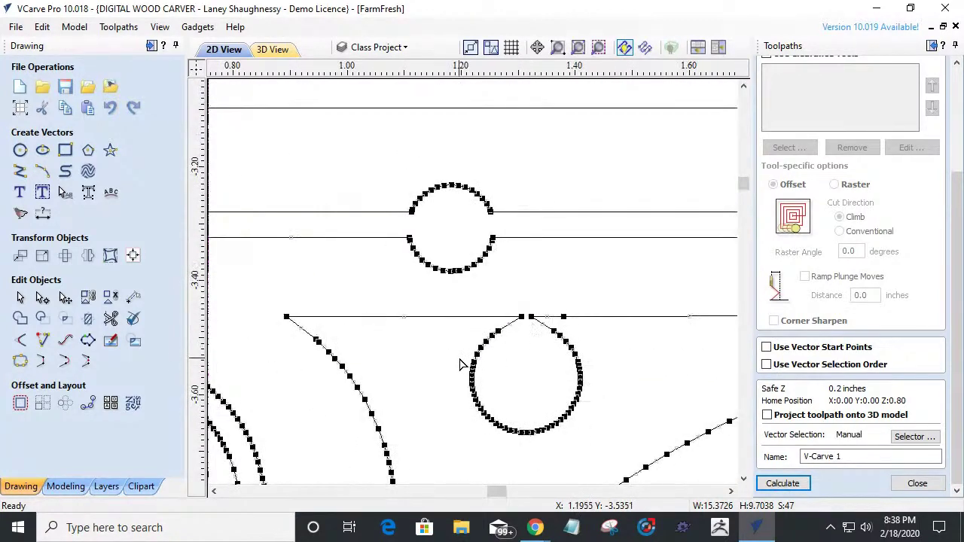
scroll(493, 359, "down", 2)
scroll(496, 358, "down", 8)
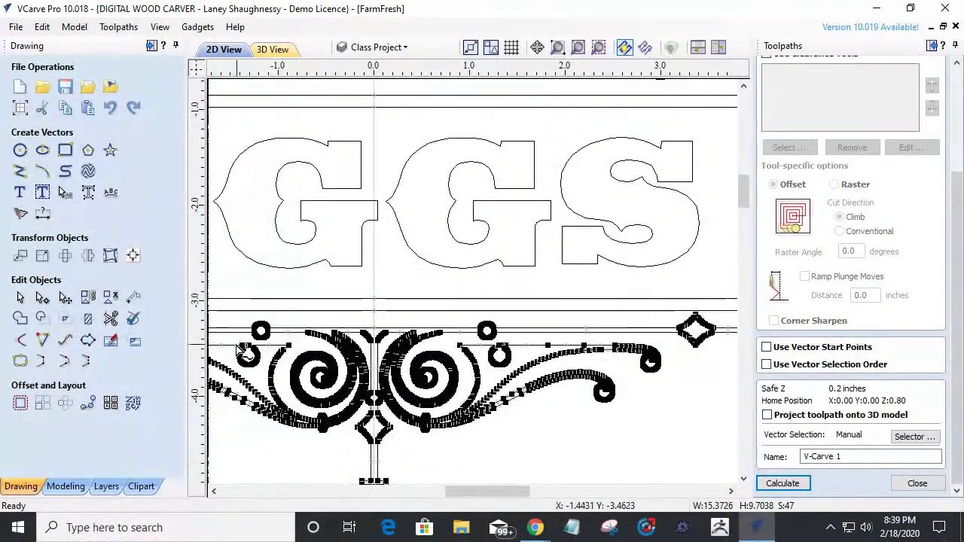
scroll(240, 350, "up", 3)
scroll(239, 350, "up", 6)
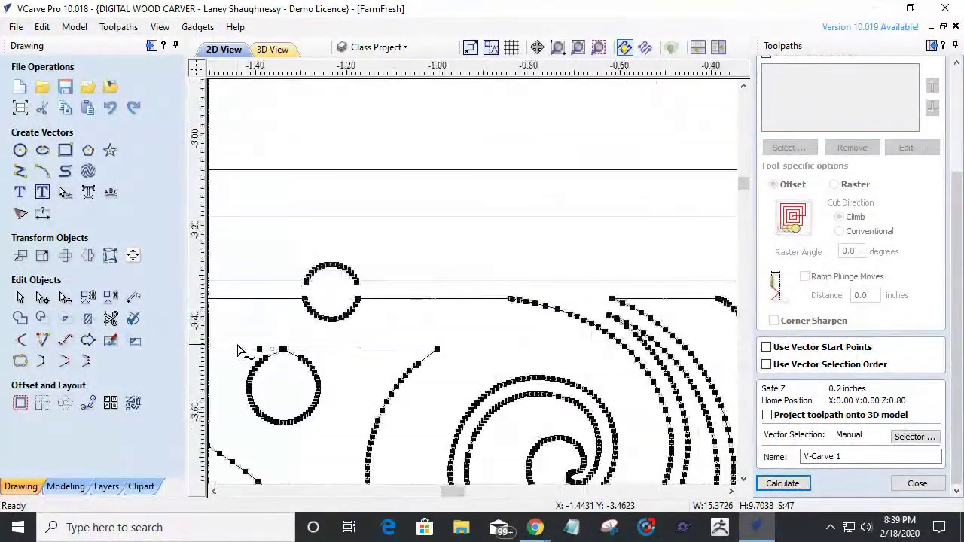
scroll(280, 356, "up", 4)
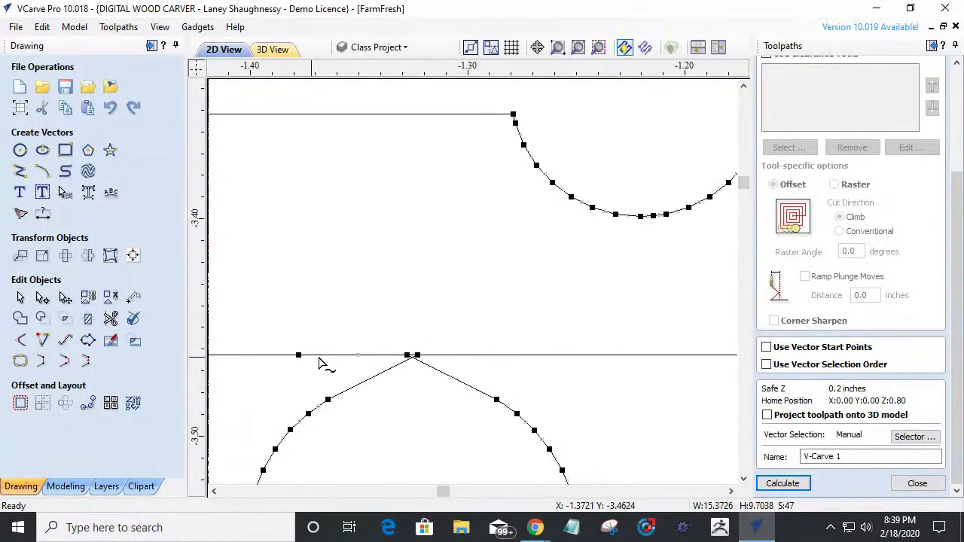
scroll(404, 364, "up", 3)
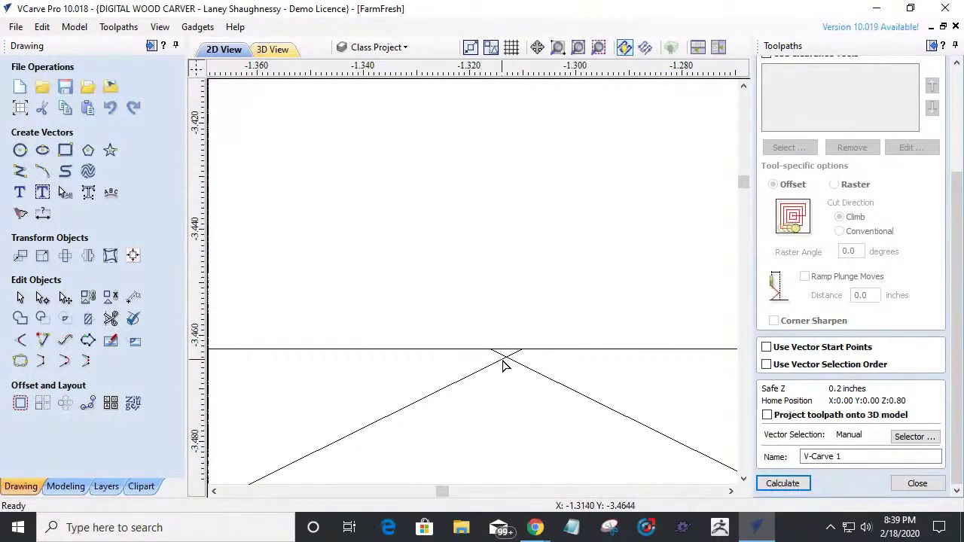
left_click_drag(492, 347, 480, 353)
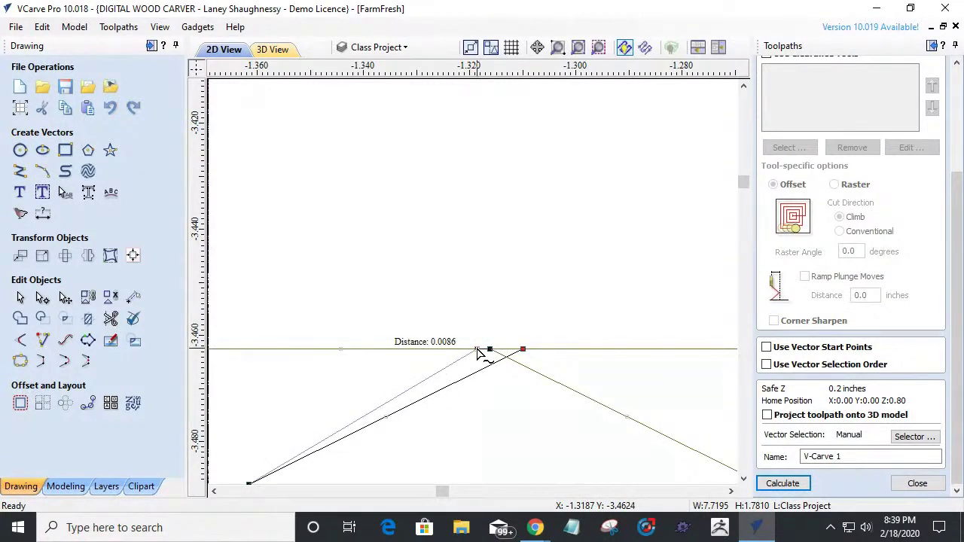
left_click_drag(478, 354, 524, 349)
scroll(520, 415, "down", 12)
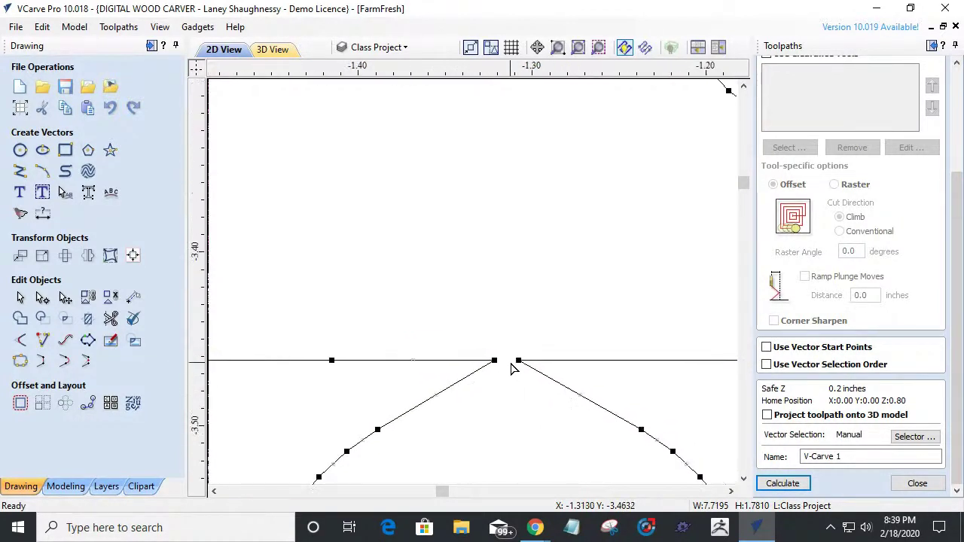
left_click(448, 391)
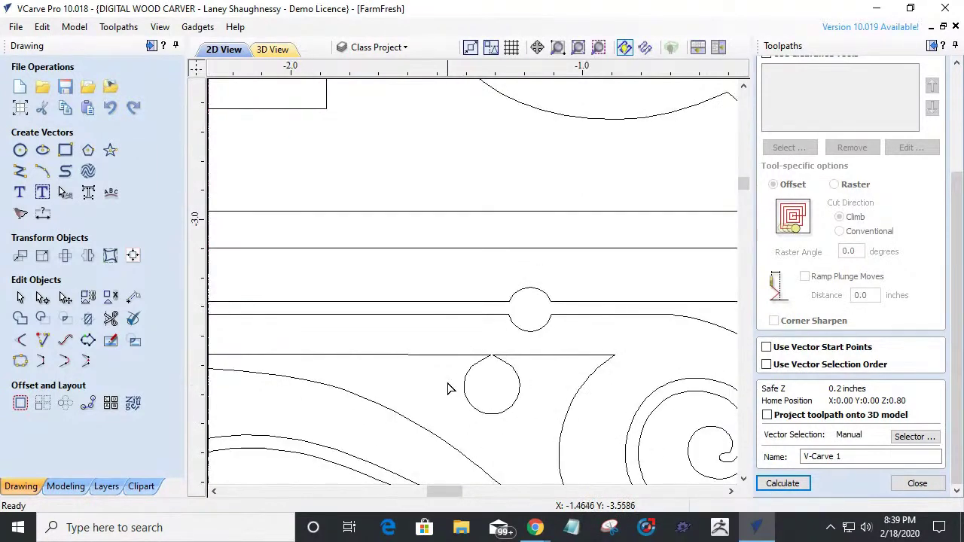
Inspect the edited small-circle junctions in the scrollwork beneath EGGS and review the complete sign.
scroll(512, 391, "down", 8)
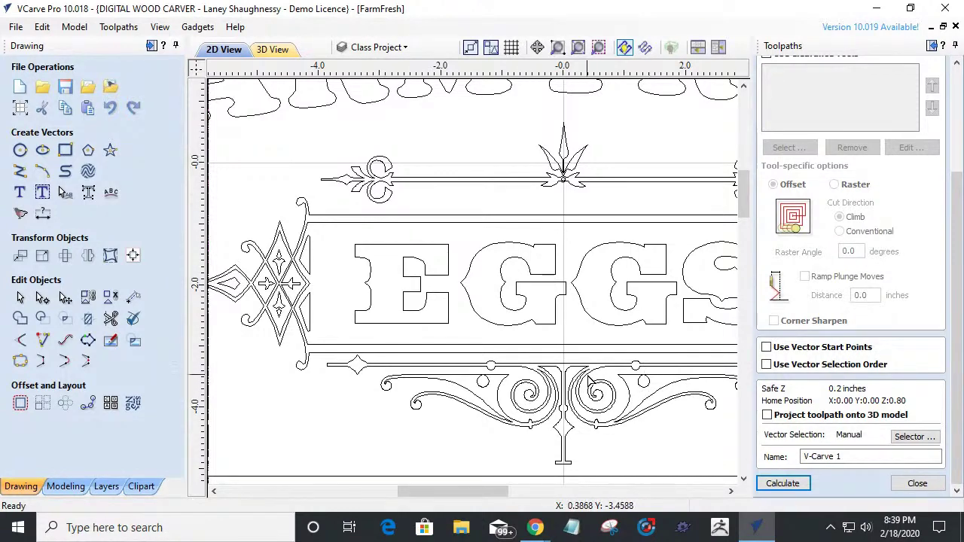
scroll(488, 384, "up", 8)
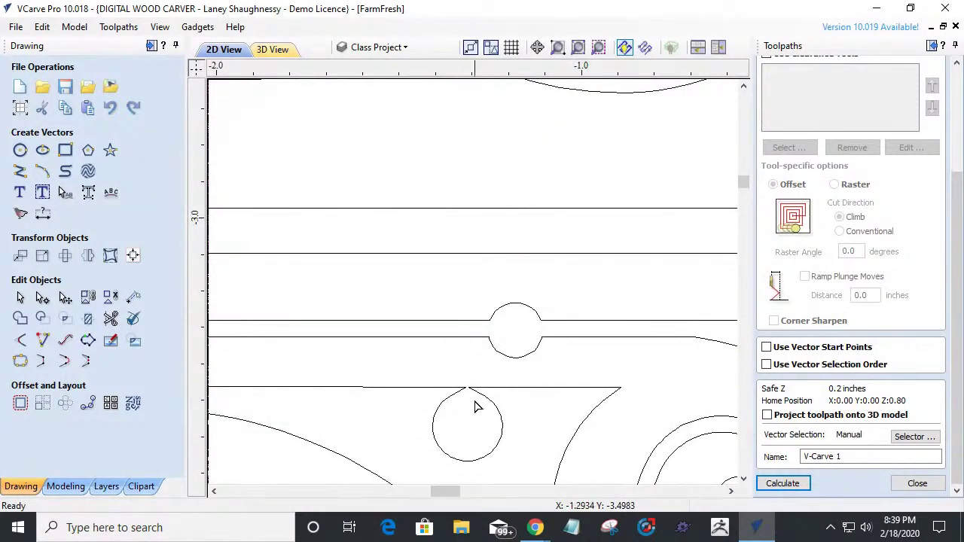
scroll(466, 384, "down", 3)
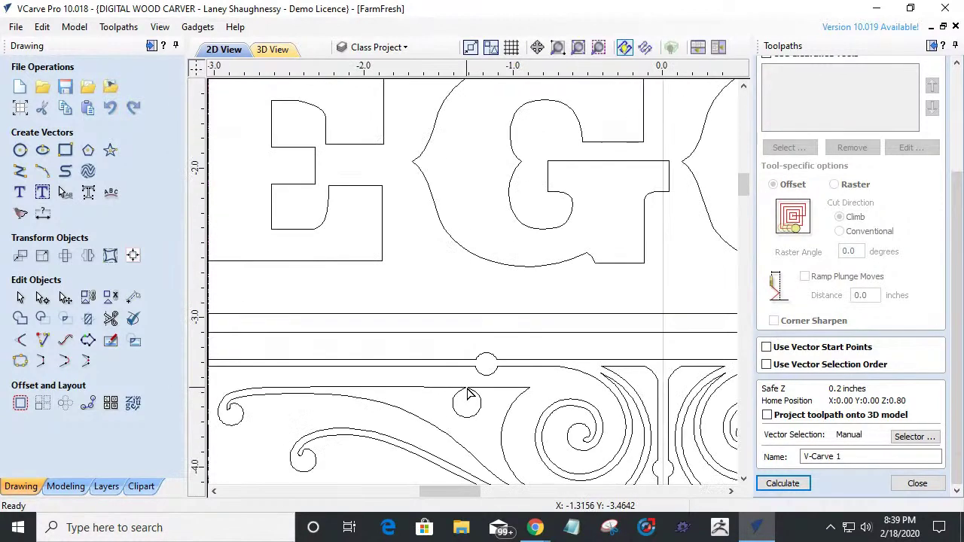
scroll(469, 391, "up", 5)
scroll(452, 373, "down", 4)
scroll(444, 362, "down", 4)
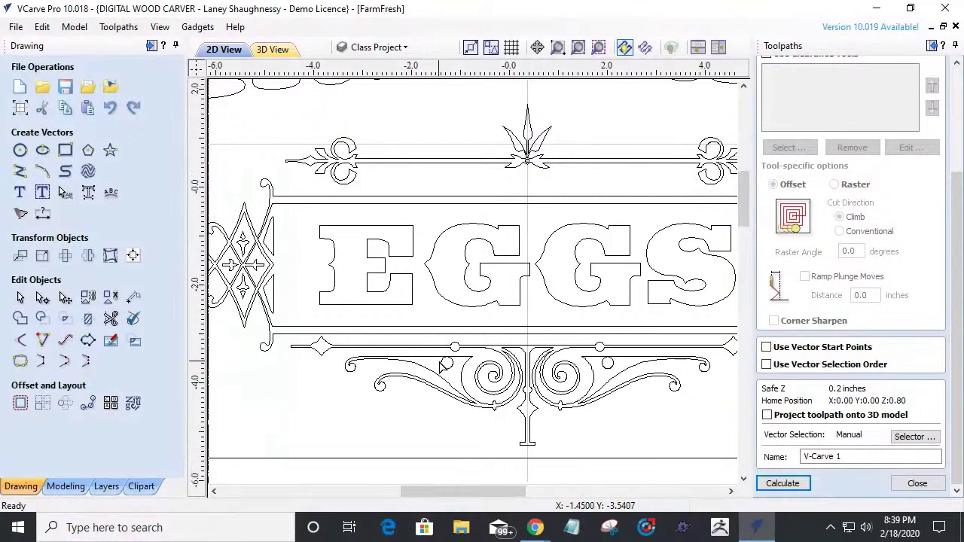
scroll(443, 362, "down", 4)
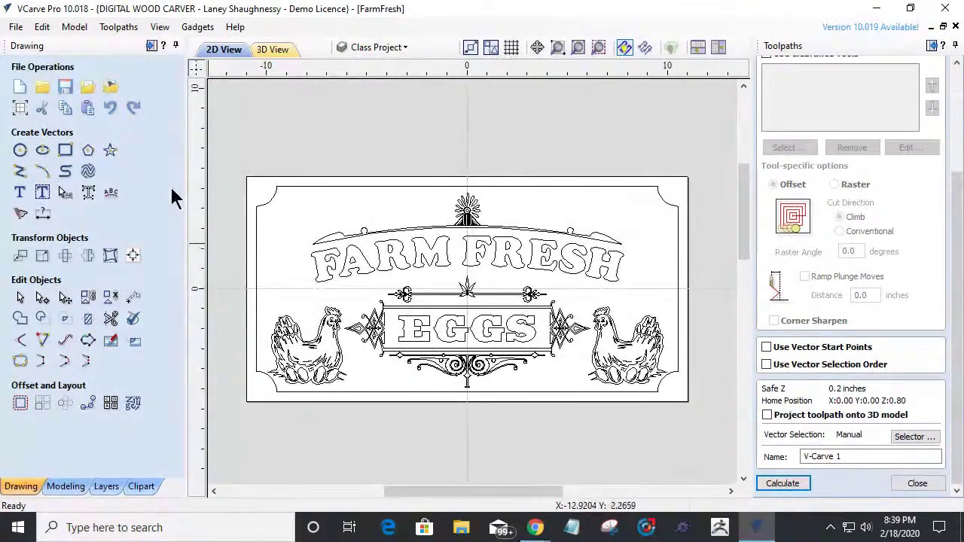
Select all the sign artwork except the notched border and calculate the V-Carve 1 toolpath.
left_click(152, 45)
left_click(486, 196)
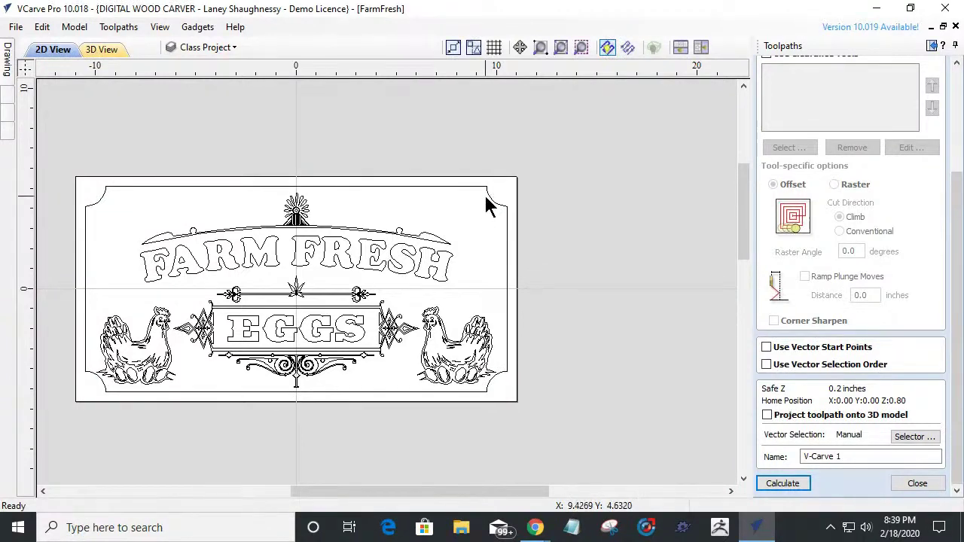
left_click(488, 198)
left_click(561, 45)
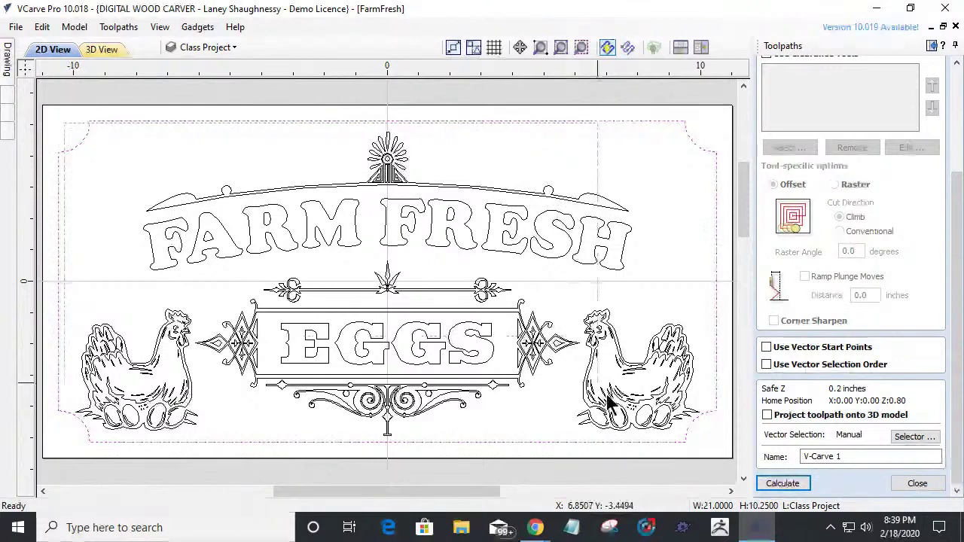
left_click_drag(719, 448, 721, 452)
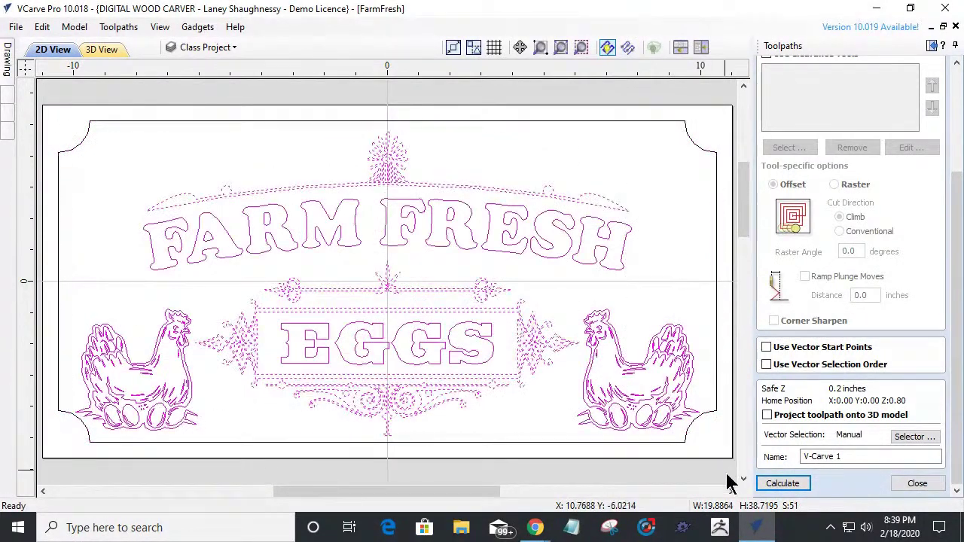
left_click(772, 488)
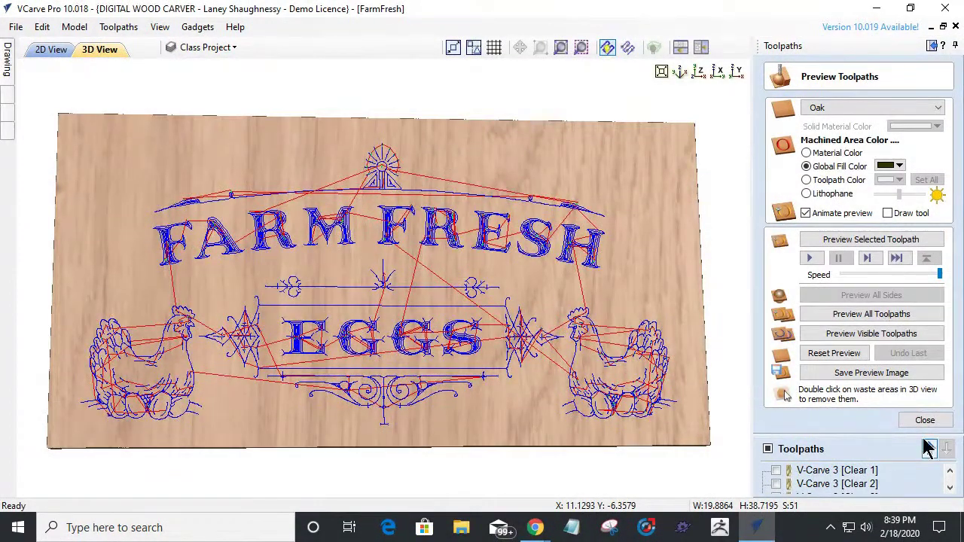
Preview the visible toolpaths on the oak board, comparing the carving in material color and in global fill color.
left_click(889, 338)
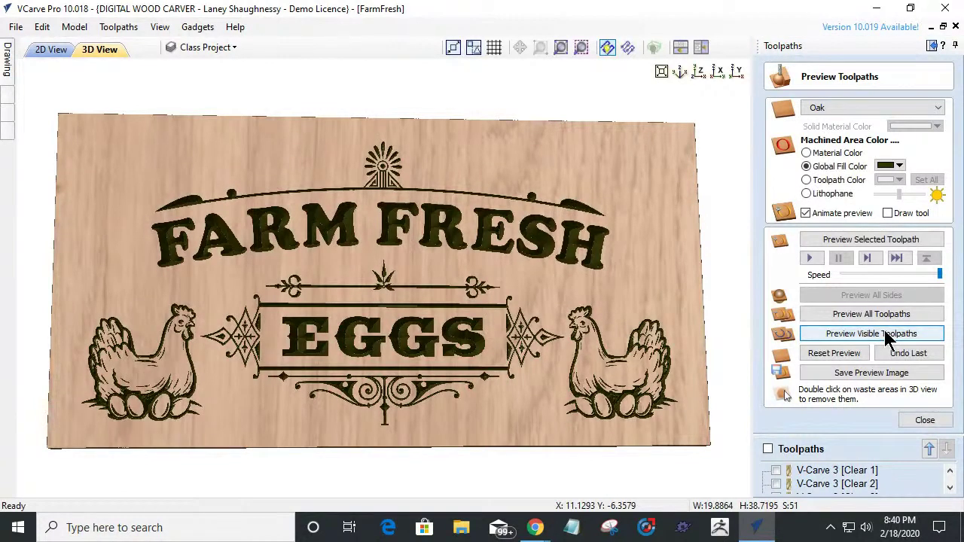
left_click(811, 153)
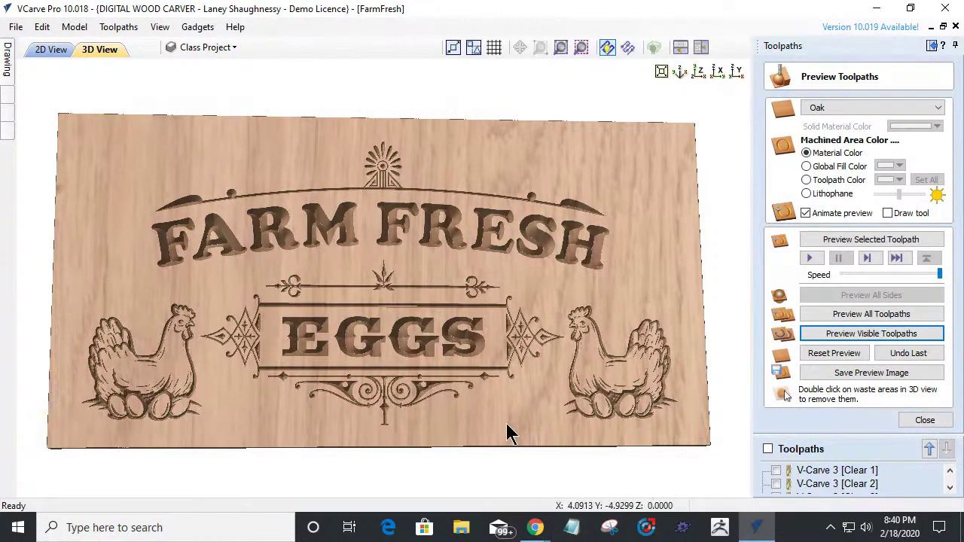
left_click_drag(430, 409, 482, 385)
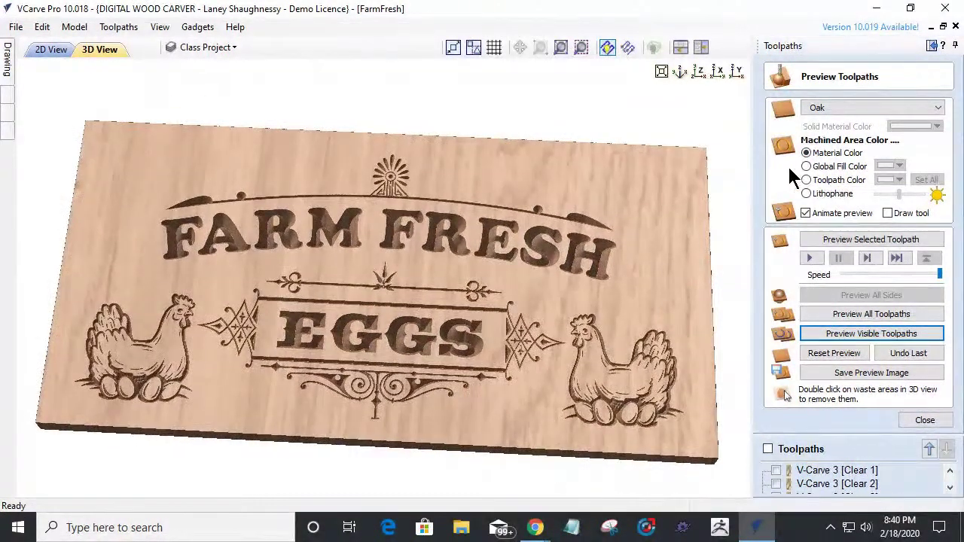
left_click(807, 166)
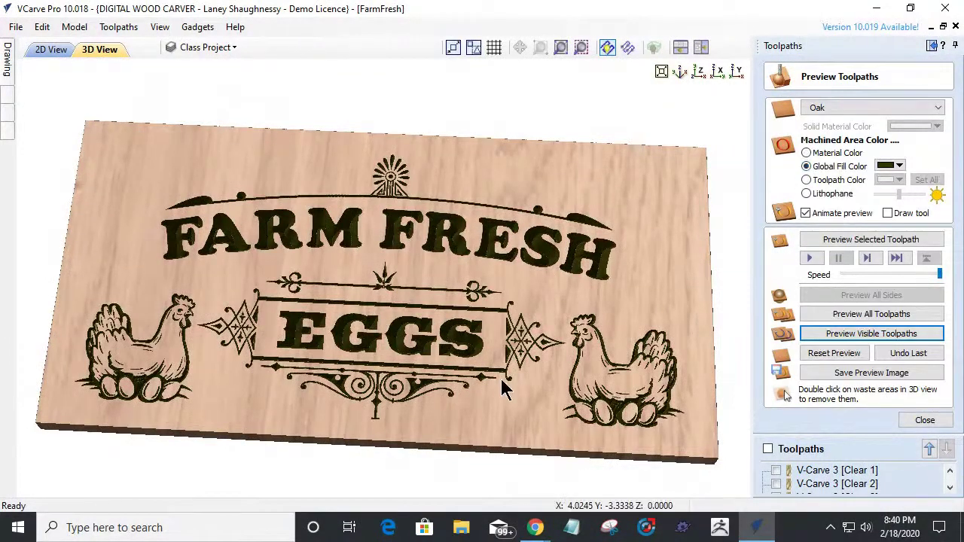
left_click_drag(431, 407, 327, 400)
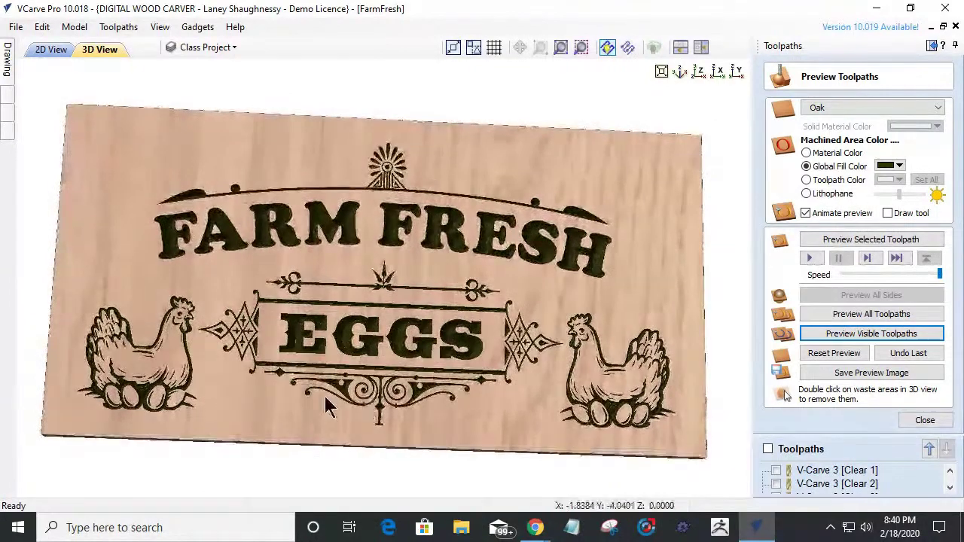
Create a 2D Profile toolpath on the notched border vector with the 0.25 V-bit at 0.125 inch cut depth.
left_click(55, 52)
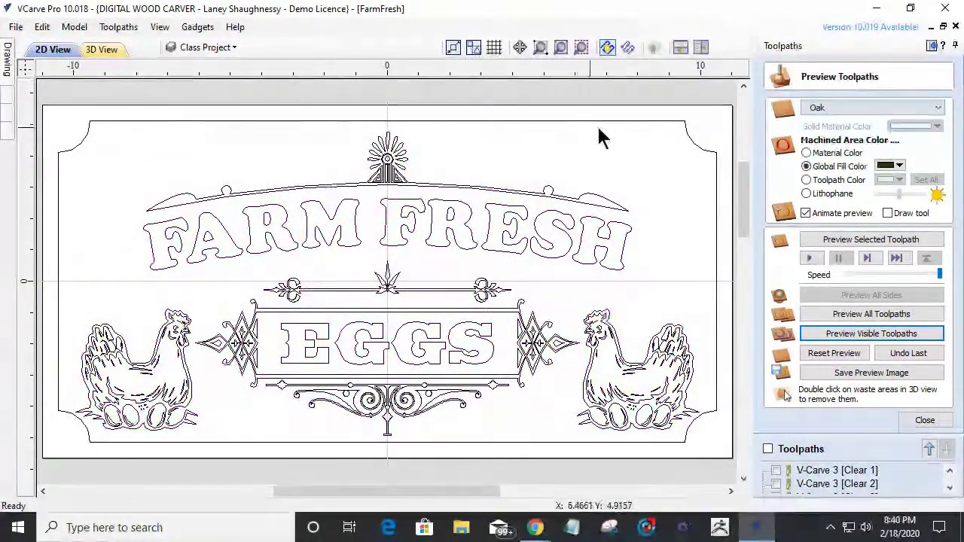
left_click(694, 152)
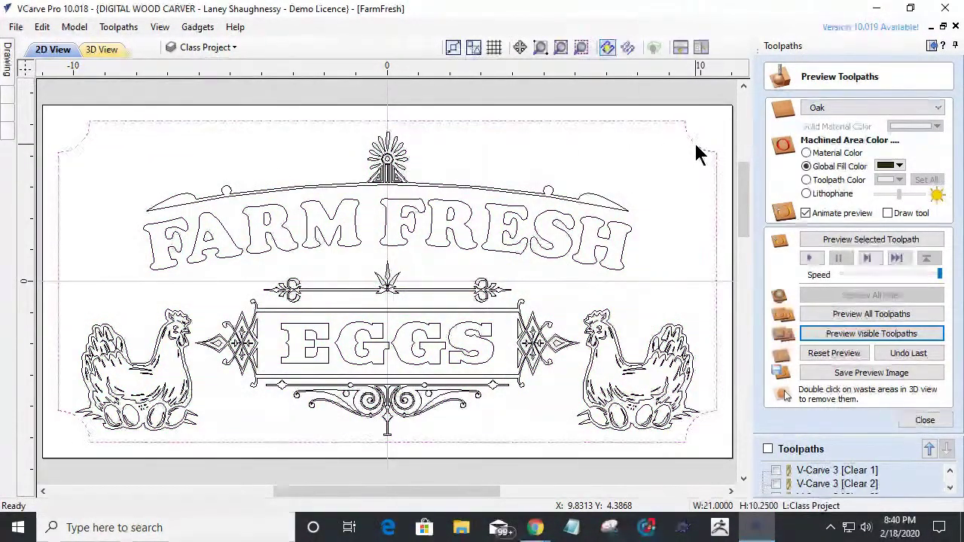
left_click(930, 422)
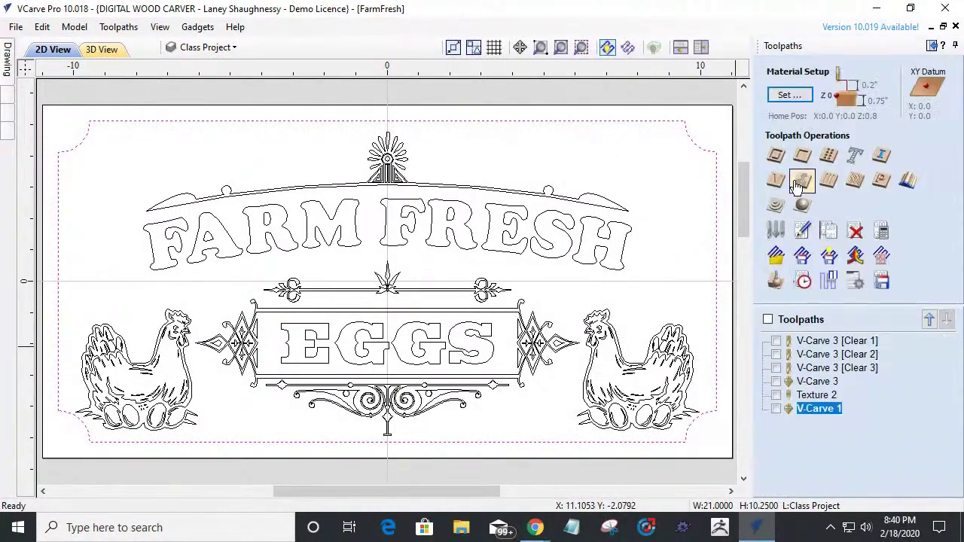
left_click(775, 156)
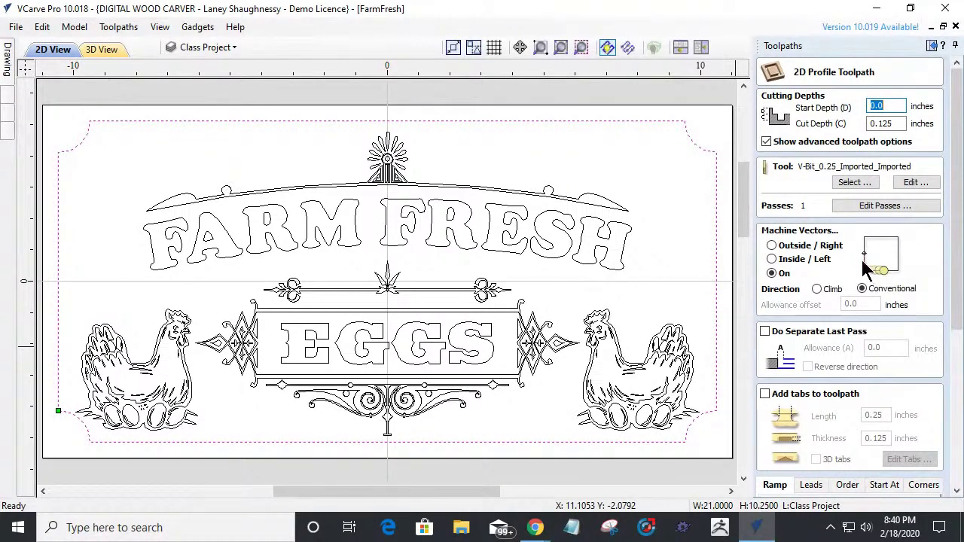
left_click_drag(956, 290, 956, 446)
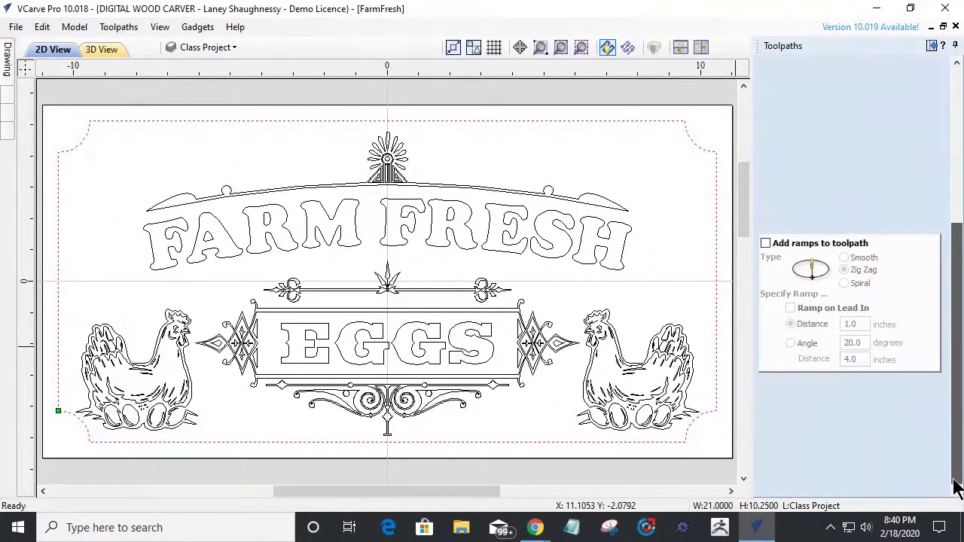
left_click(777, 487)
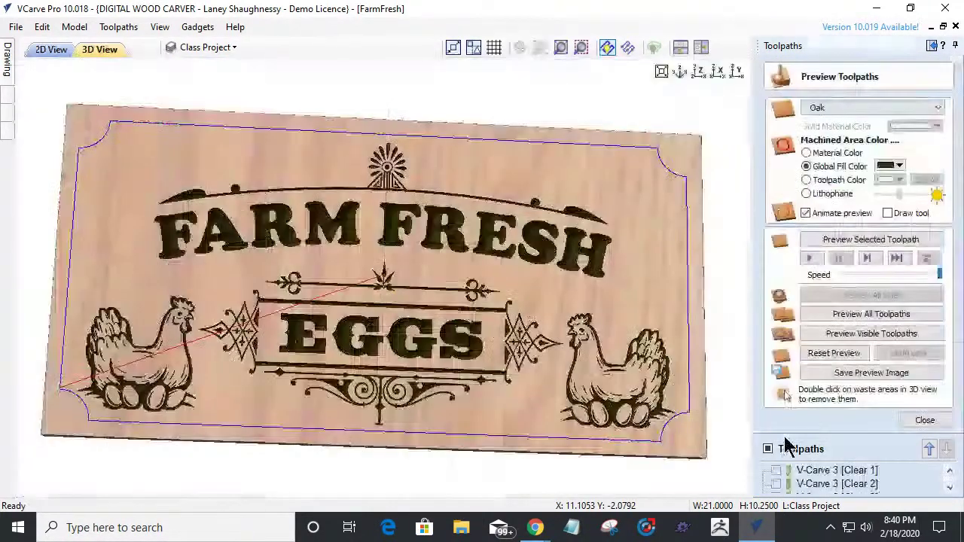
Preview the border's profile toolpath on the carved board and view the sign from several distances.
left_click(864, 312)
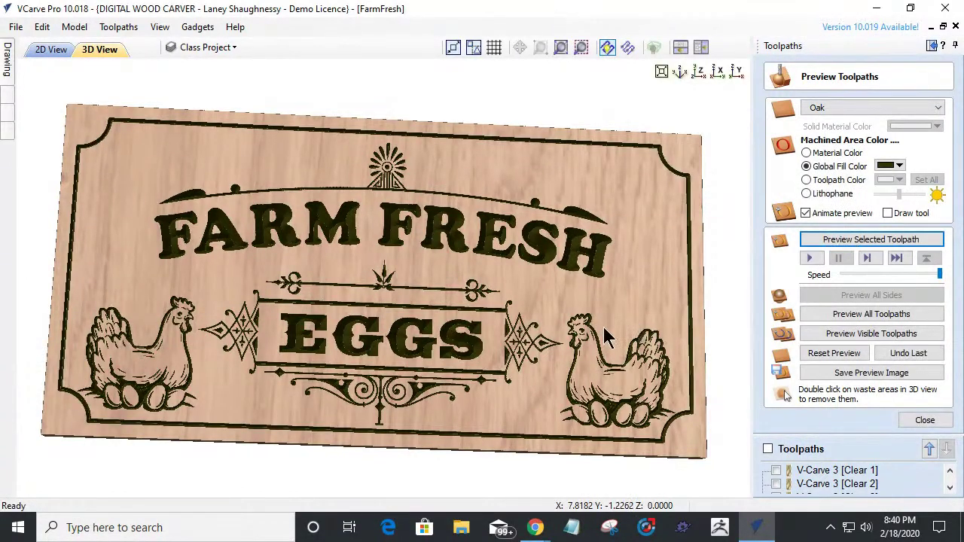
left_click_drag(324, 289, 286, 282)
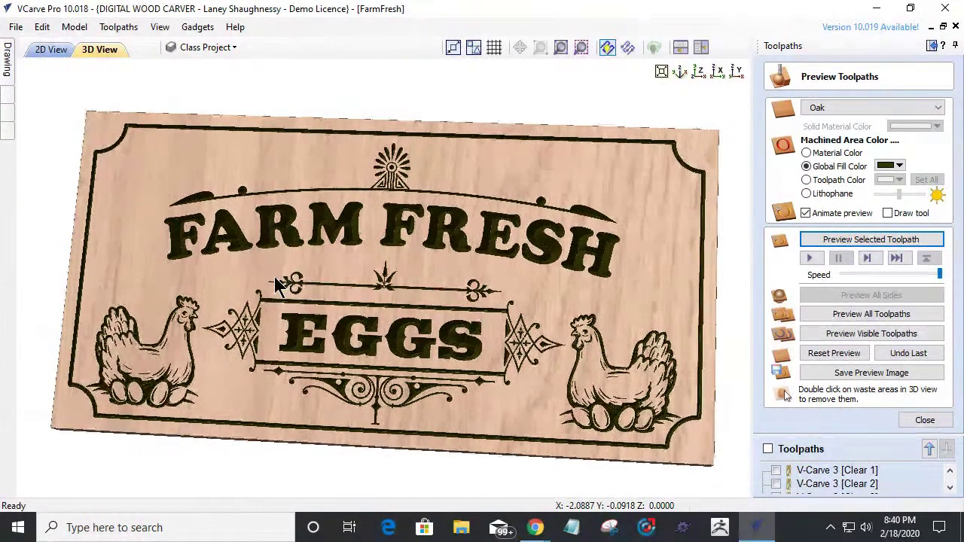
scroll(436, 376, "down", 4)
scroll(398, 319, "up", 3)
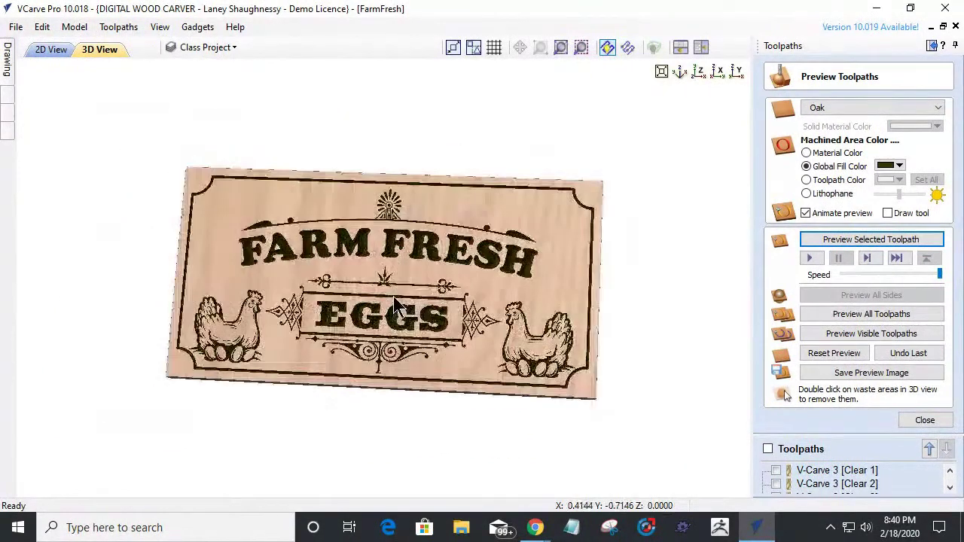
scroll(383, 309, "up", 3)
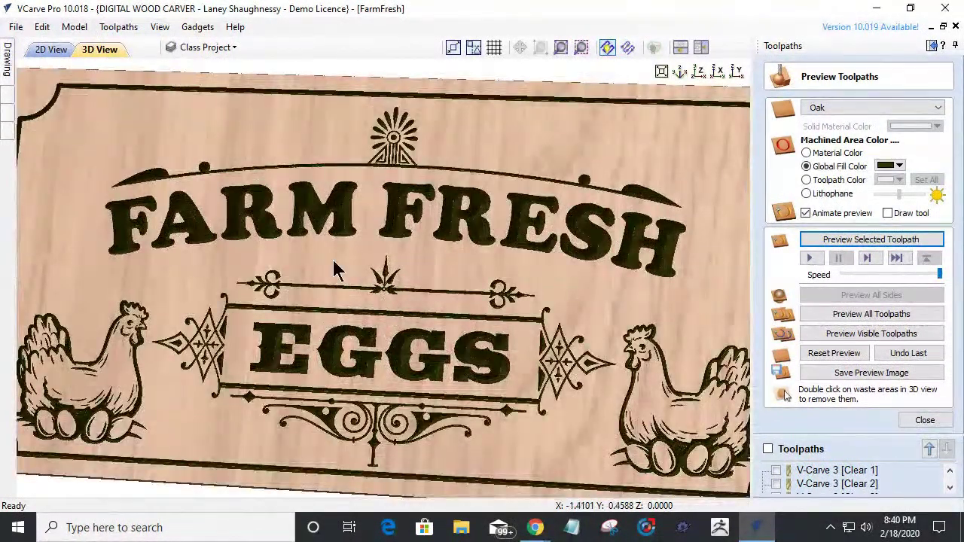
Show the machined areas in material color and change the preview board's material to Maple.
left_click(806, 152)
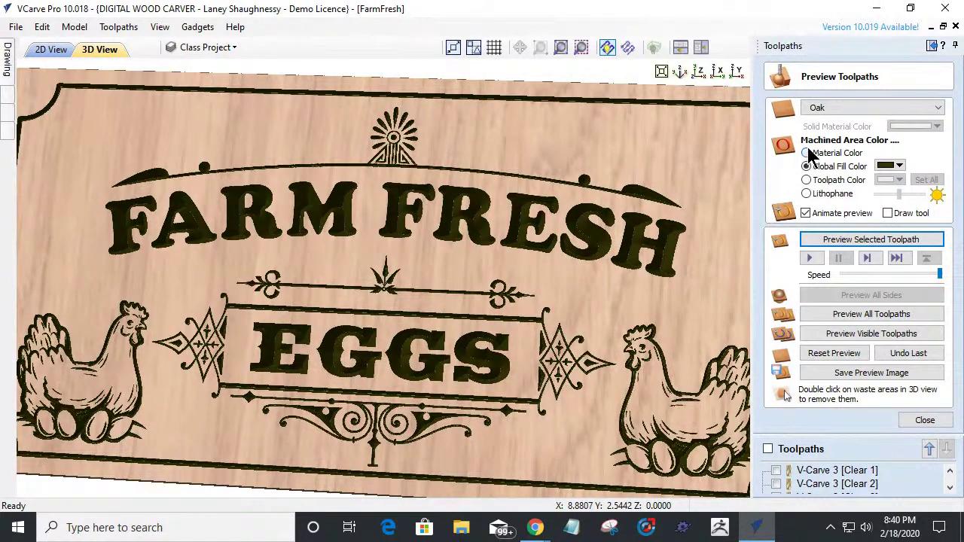
left_click(825, 111)
scroll(824, 127, "up", 3)
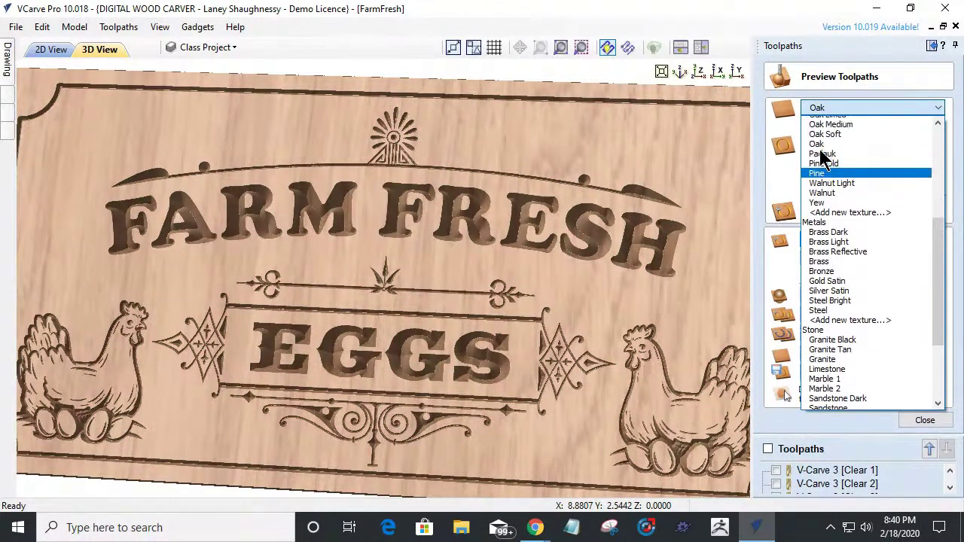
left_click(824, 158)
scroll(568, 323, "down", 2)
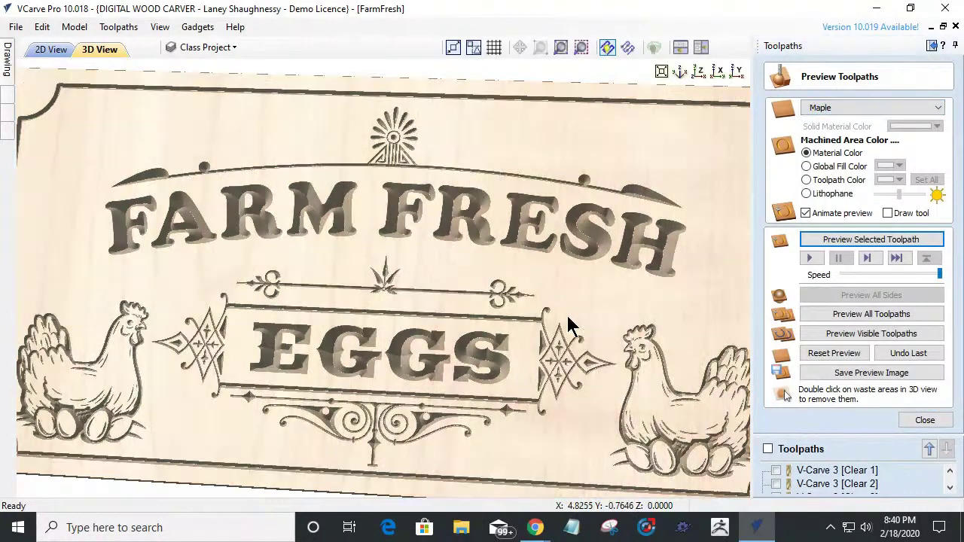
Inspect the maple preview up close and from several angles, checking the lettering, scrollwork, hens and border.
scroll(511, 391, "down", 3)
scroll(485, 392, "up", 2)
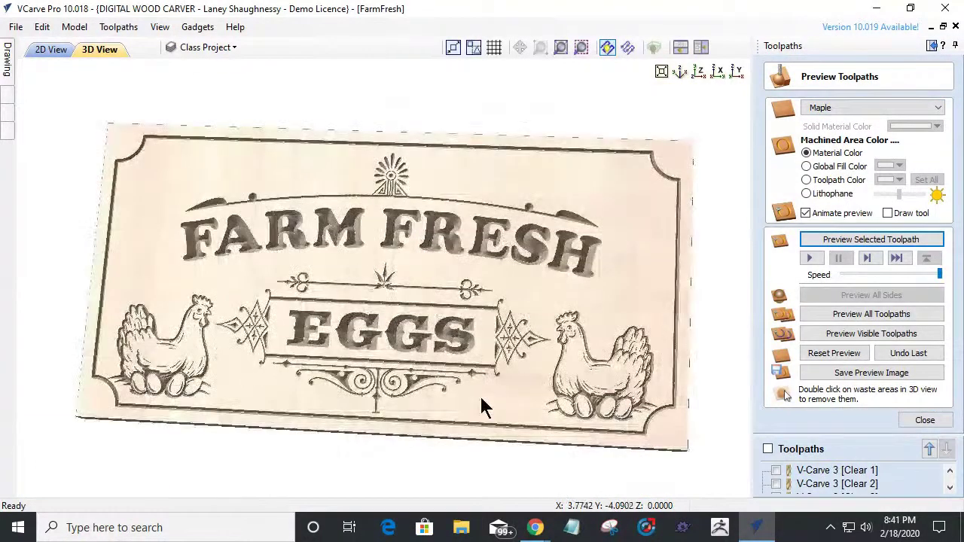
mouse_move(412, 384)
left_mouse_down()
mouse_move(410, 357)
mouse_move(414, 373)
left_mouse_up()
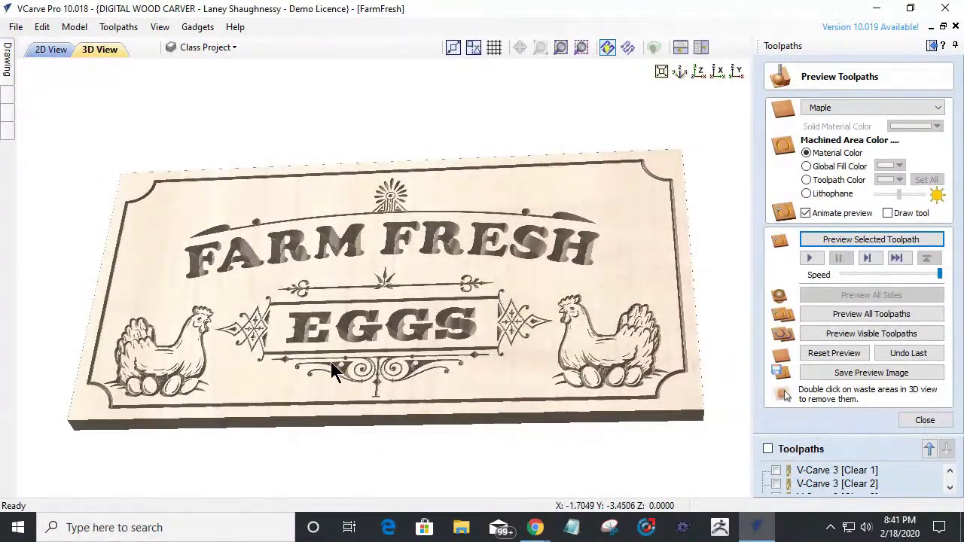
scroll(334, 370, "up", 3)
scroll(565, 245, "down", 2)
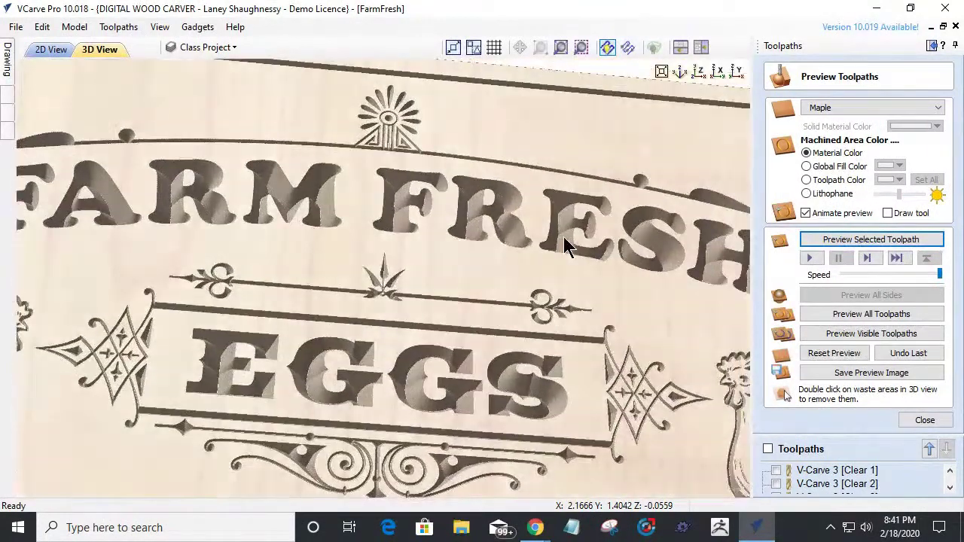
scroll(553, 252, "down", 3)
scroll(546, 260, "down", 1)
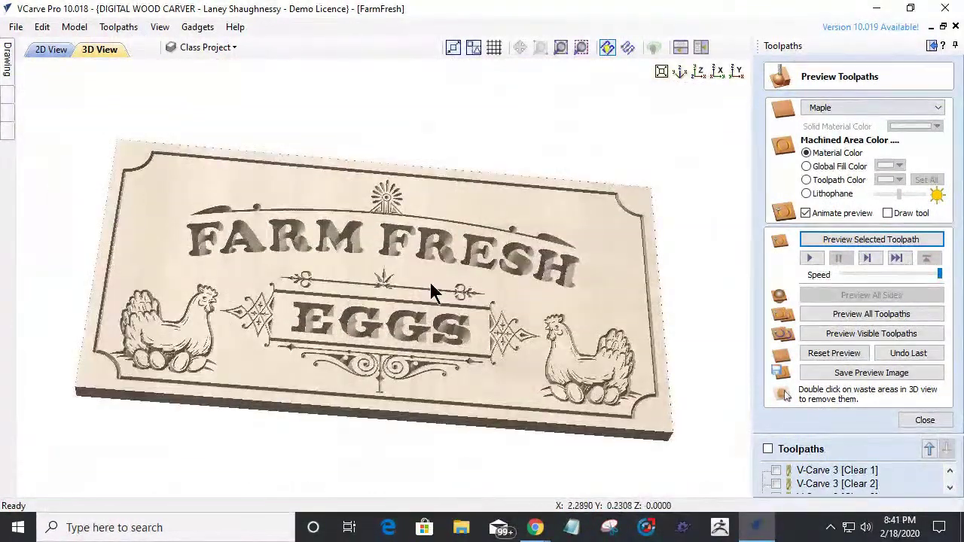
left_click_drag(294, 274, 275, 300)
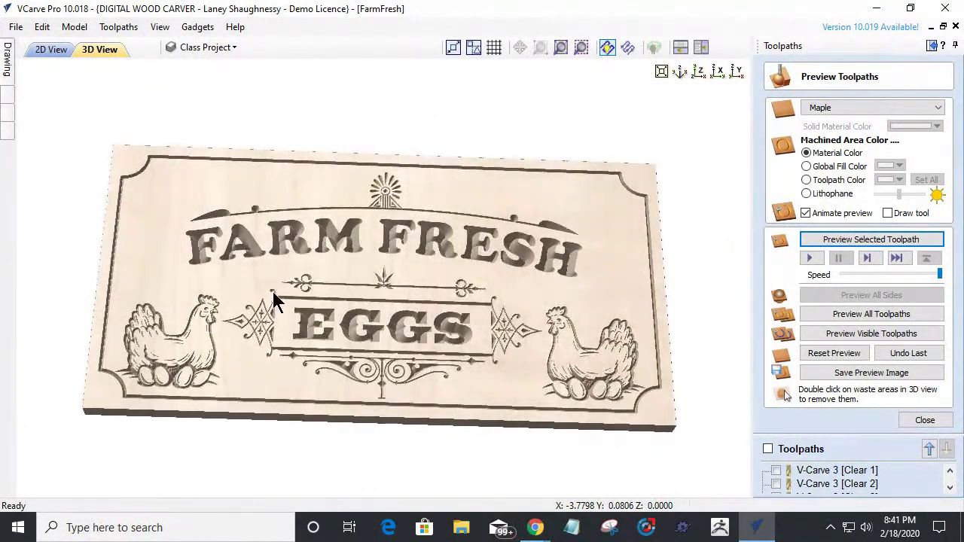
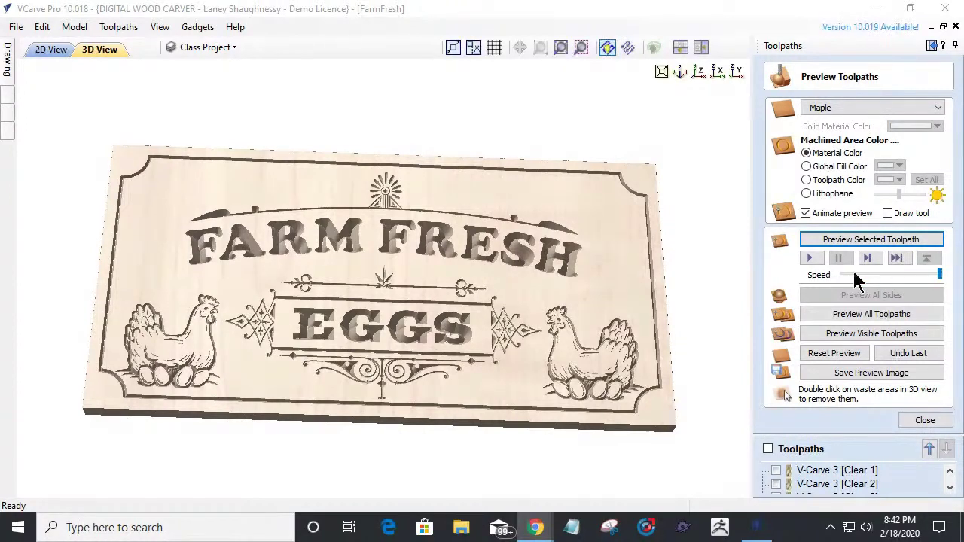
Display the carved areas in the global fill color and review the whole maple sign from the front.
left_click(806, 165)
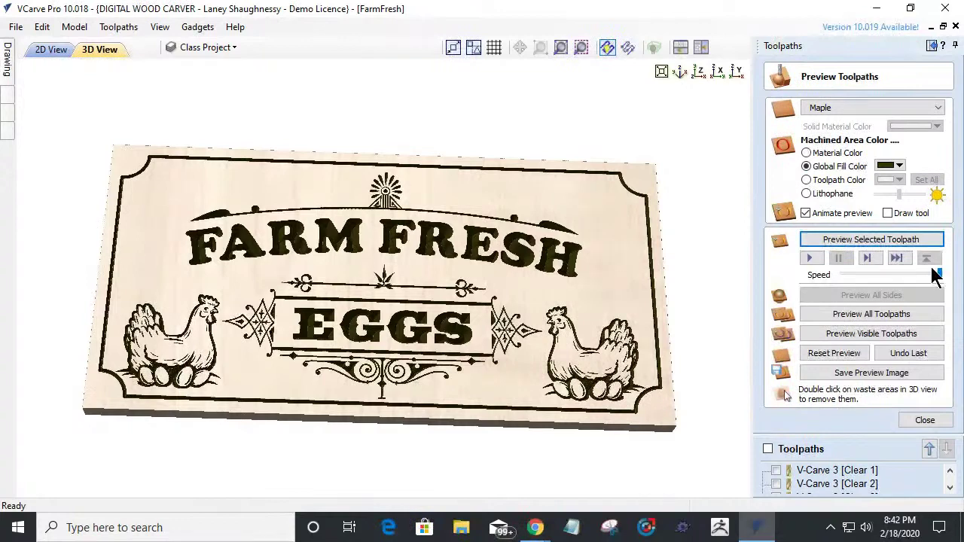
left_click_drag(482, 376, 413, 408)
left_click_drag(308, 392, 309, 396)
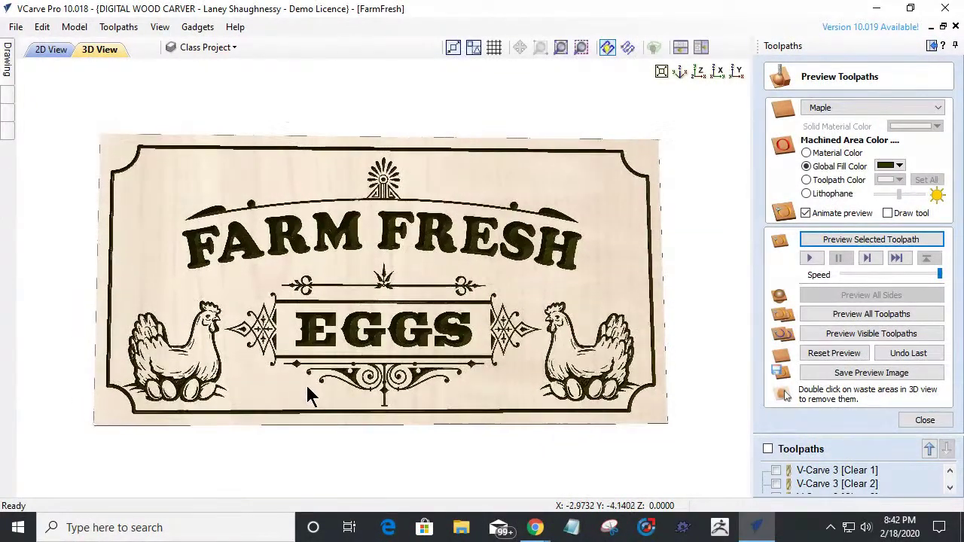
scroll(326, 389, "up", 2)
scroll(325, 391, "down", 1)
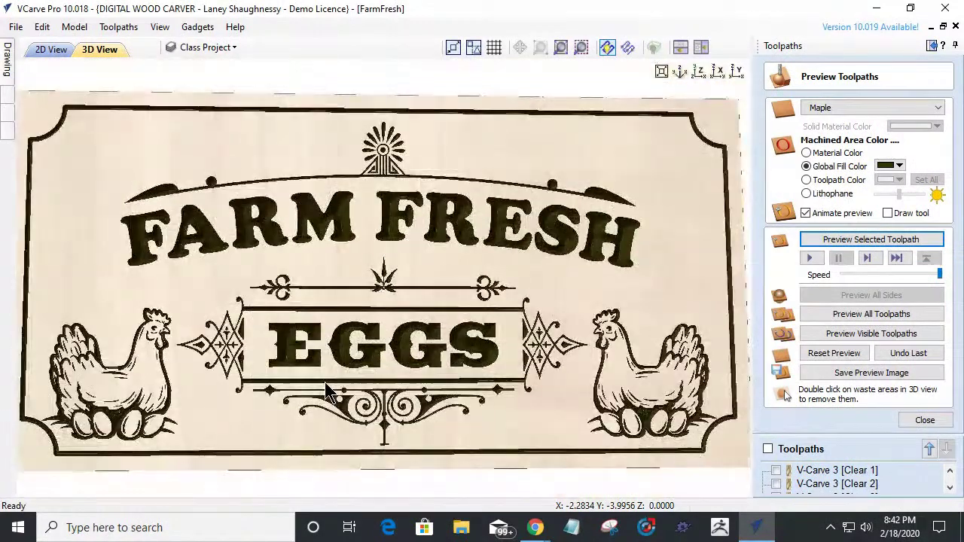
scroll(367, 405, "up", 1)
scroll(367, 405, "down", 1)
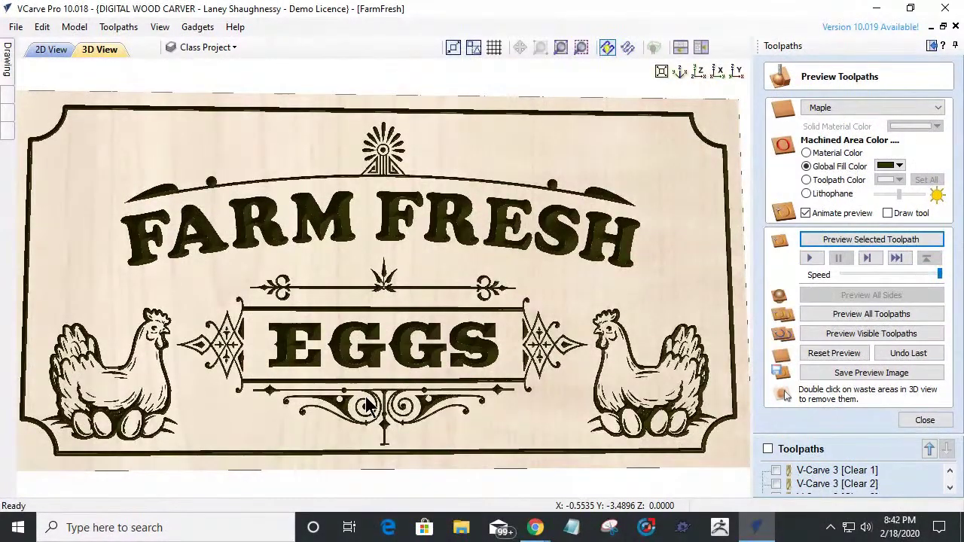
scroll(367, 406, "up", 1)
scroll(384, 282, "down", 1)
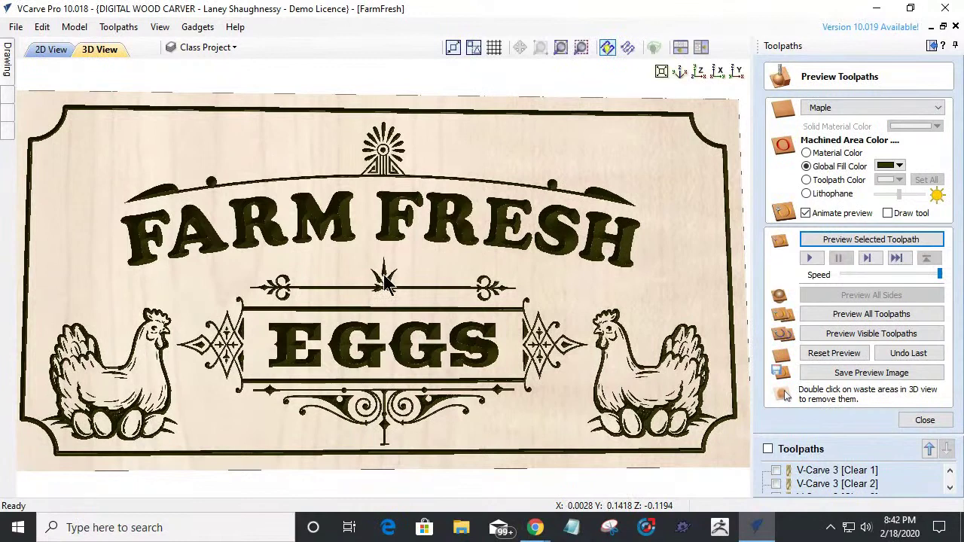
Close the toolpath preview and return to the 2D layout of the complete sign.
left_click(923, 420)
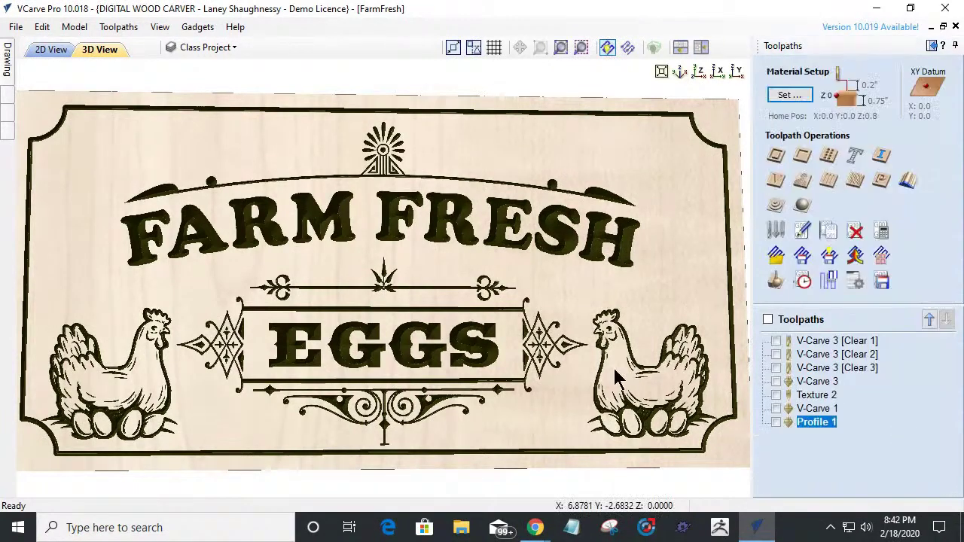
left_click(50, 49)
scroll(595, 250, "down", 2)
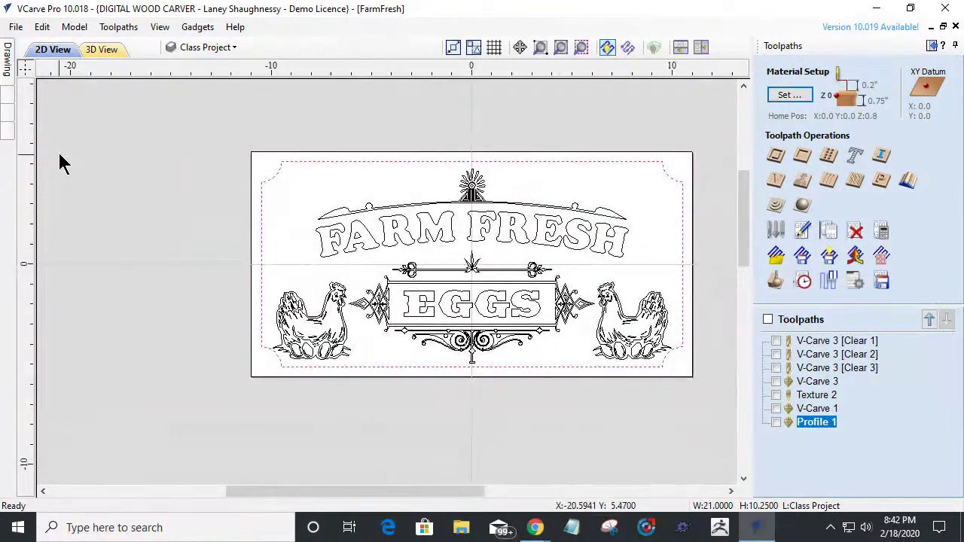
Compare the sign's selected 2D vectors, including the border, with the carved result in the 3D view.
left_click_drag(201, 145, 619, 277)
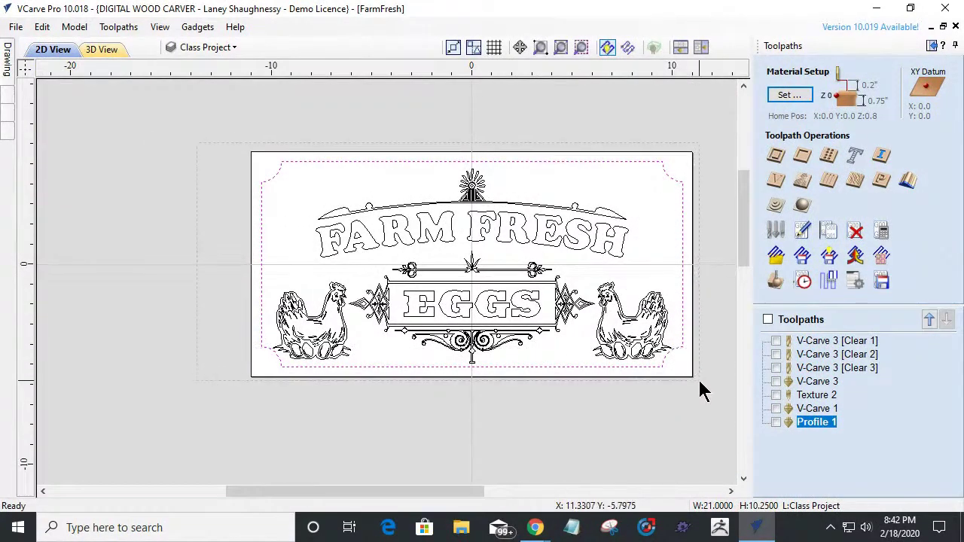
left_click_drag(699, 381, 699, 381)
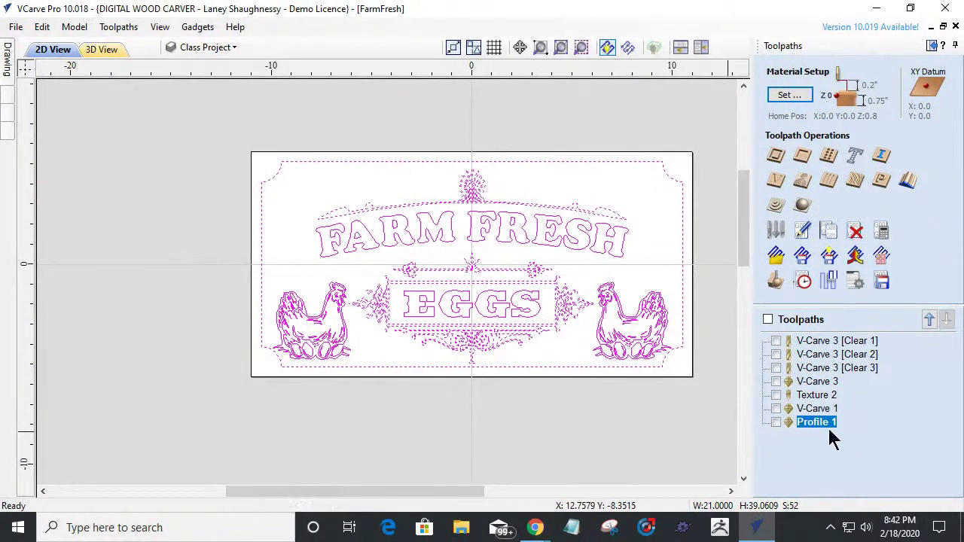
mouse_move(826, 441)
left_click(100, 51)
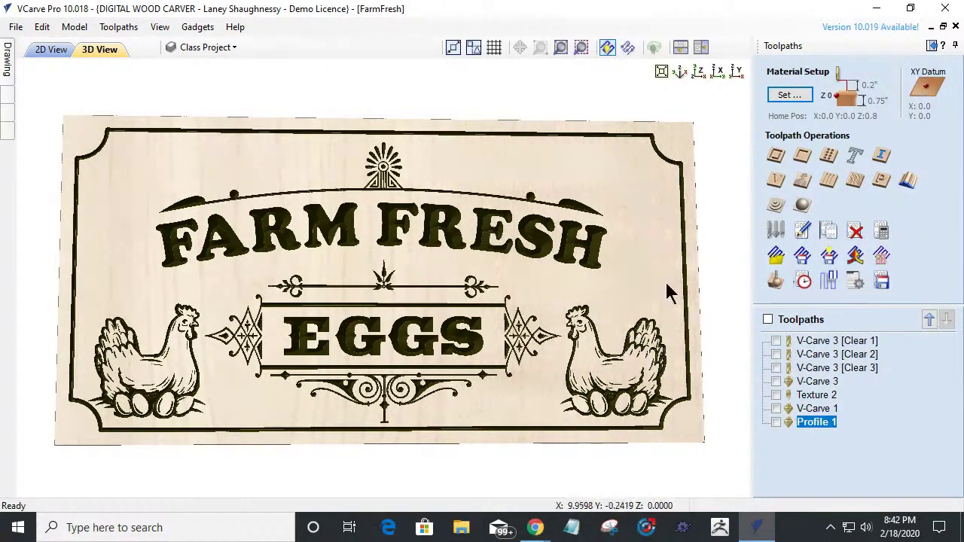
scroll(617, 376, "up", 3)
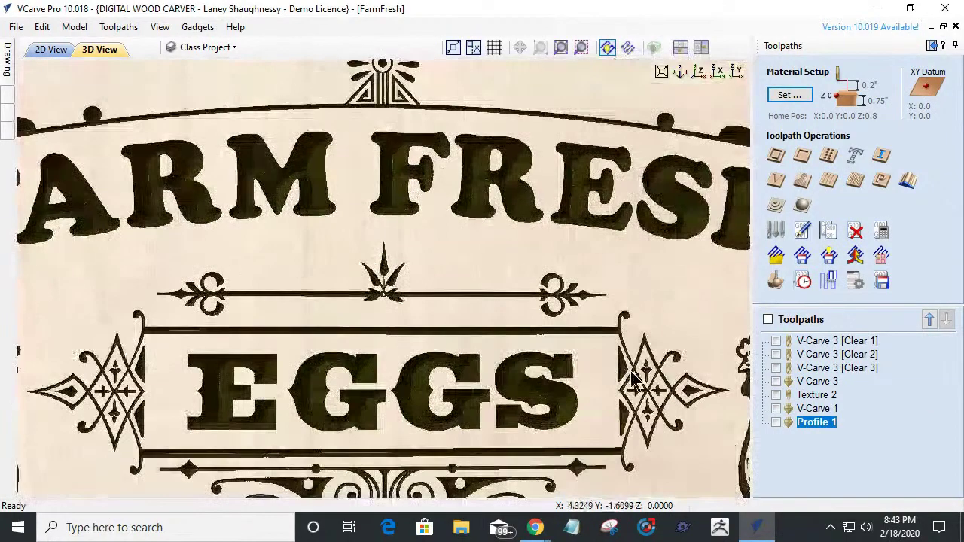
scroll(629, 376, "down", 2)
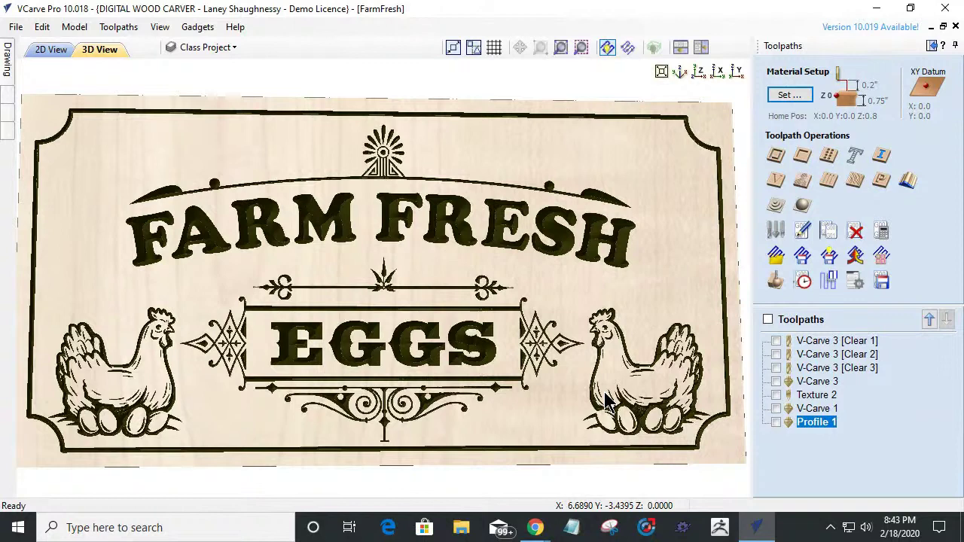
left_click(50, 49)
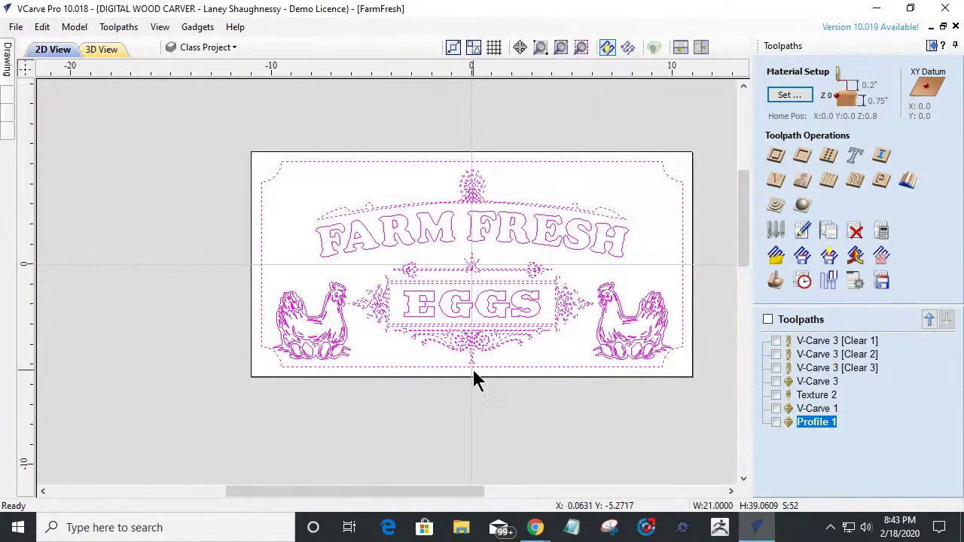
key("Escape")
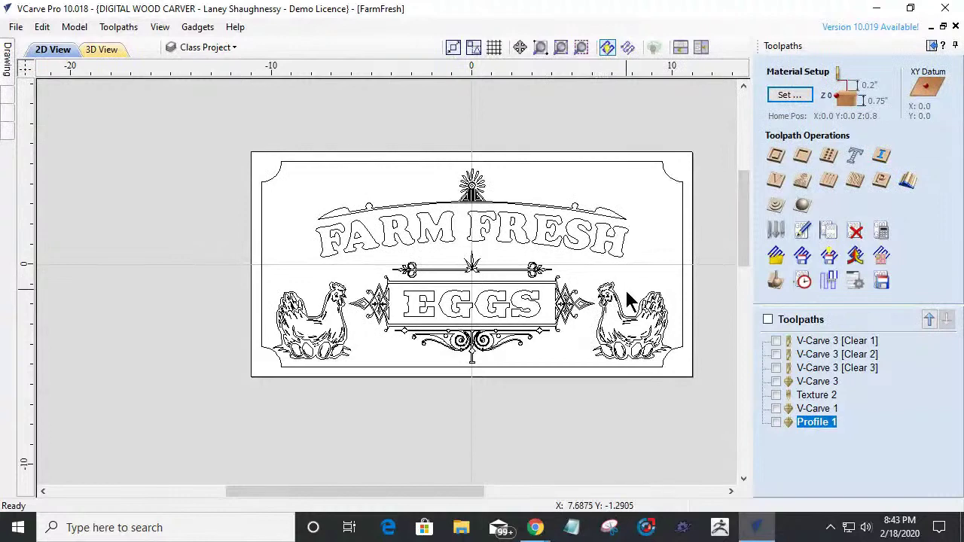
Select all the lettering, scrollwork and hen vectors and add the surrounding border to the selection.
left_click_drag(172, 152, 678, 403)
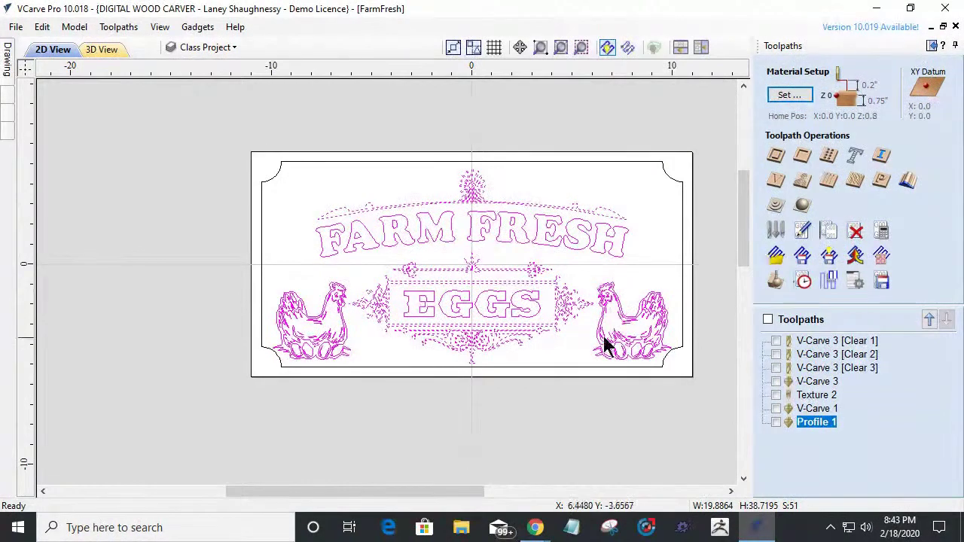
scroll(640, 301, "up", 3)
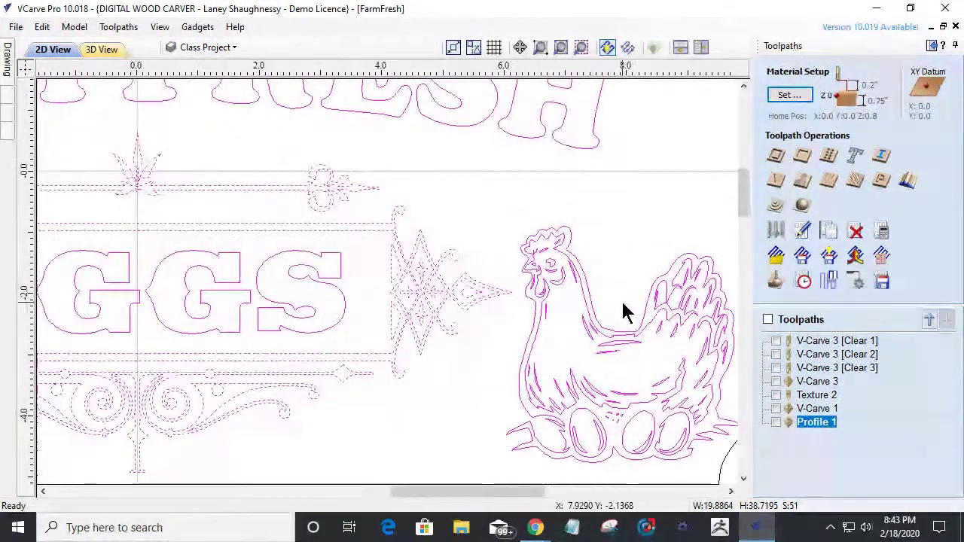
scroll(614, 278, "up", 2)
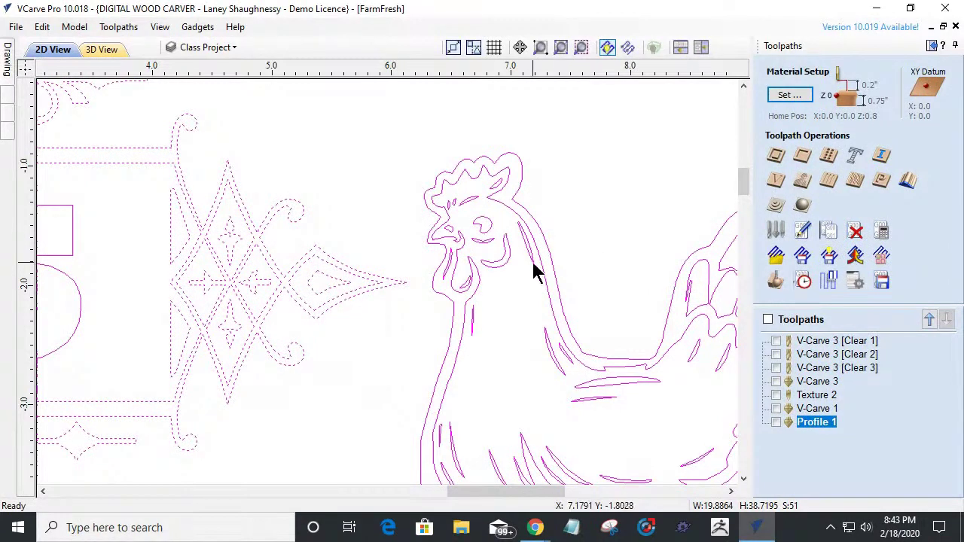
scroll(504, 293, "down", 5)
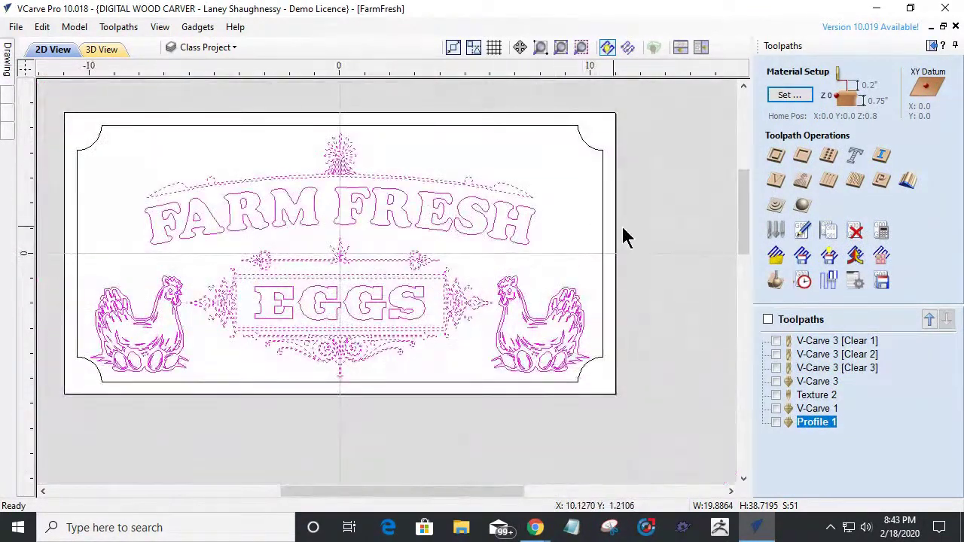
left_click(602, 253, "shift")
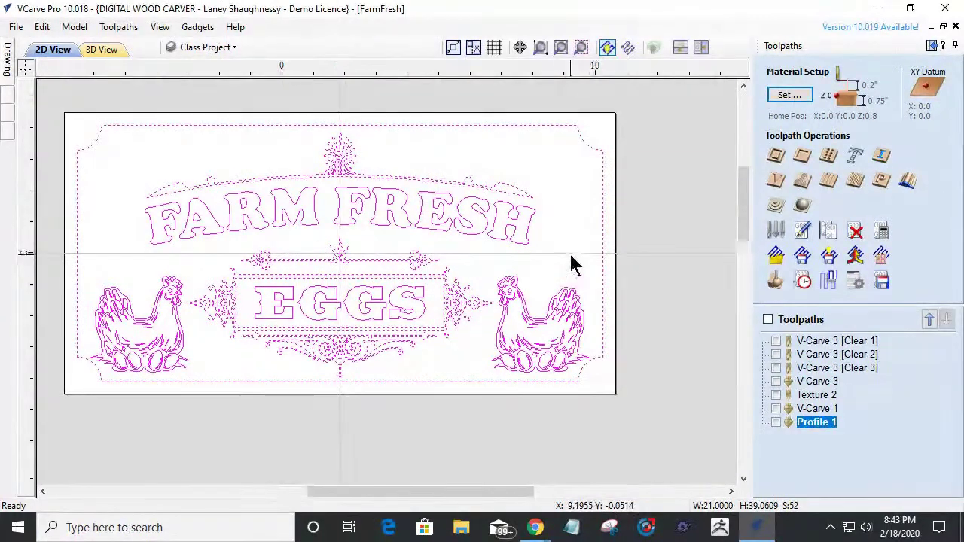
Examine the open background between the border, lettering, scrollwork and right hen in the selected layout.
scroll(573, 264, "up", 2)
scroll(572, 264, "up", 1)
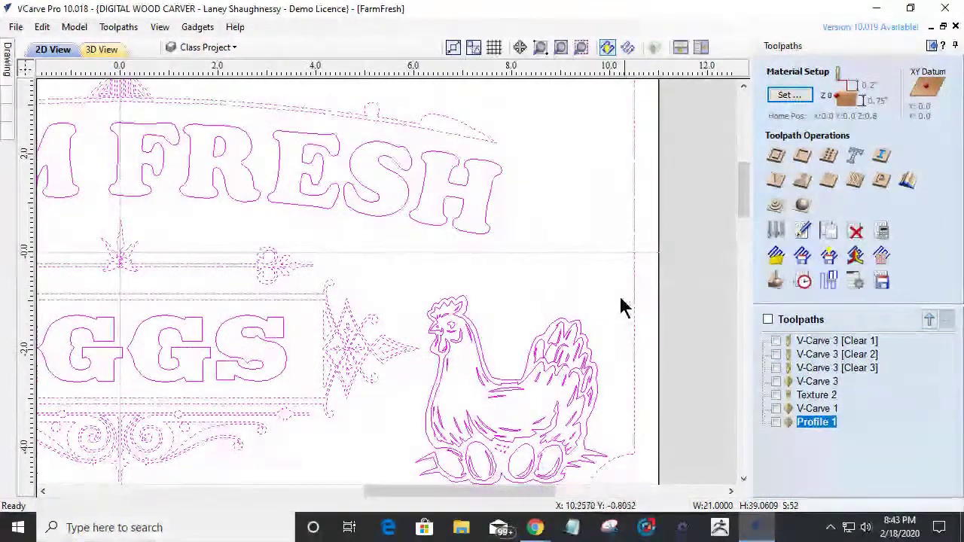
scroll(582, 341, "up", 3)
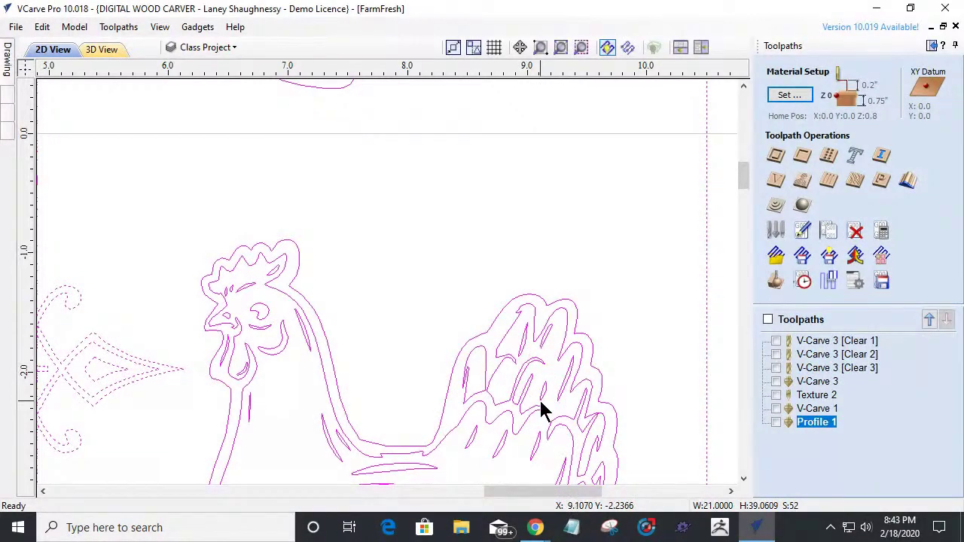
scroll(542, 406, "up", 1)
scroll(588, 372, "down", 6)
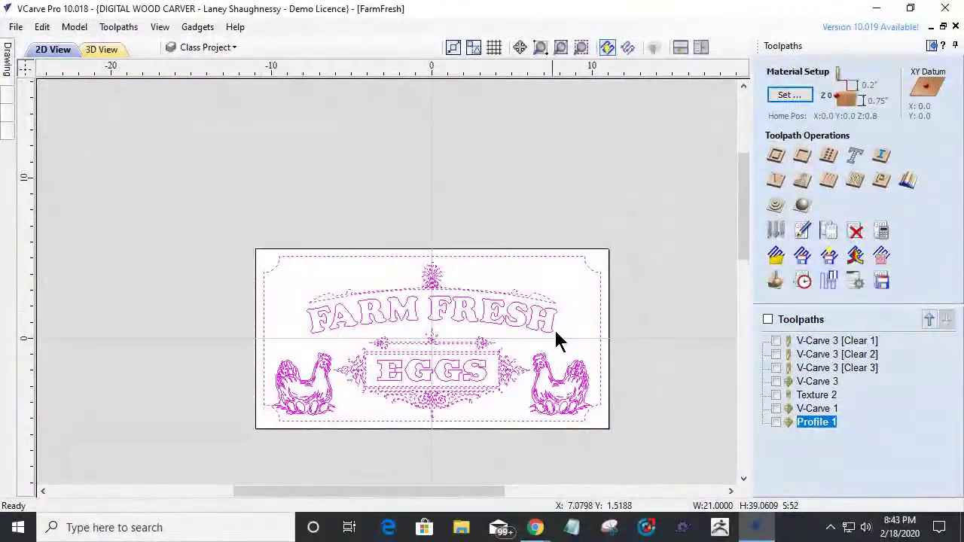
scroll(512, 361, "up", 3)
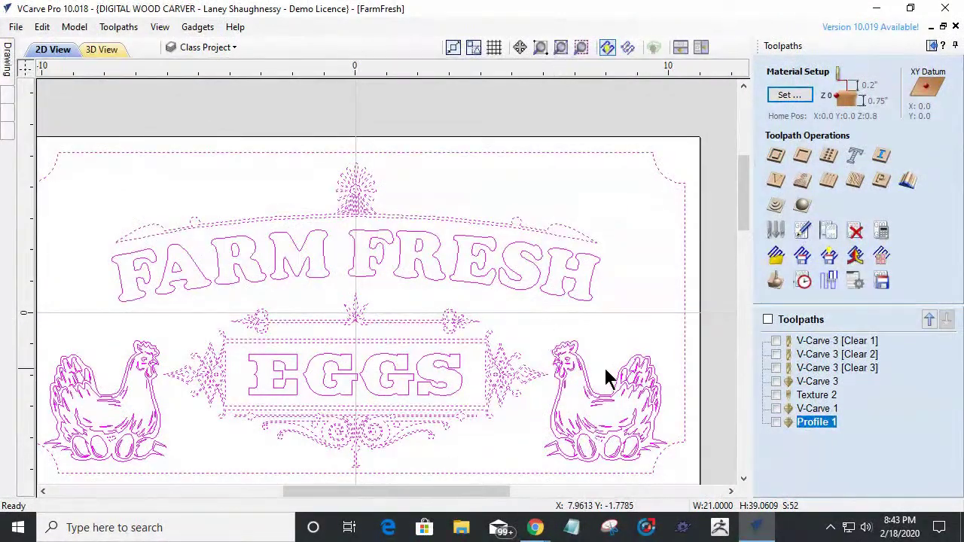
scroll(720, 400, "down", 1)
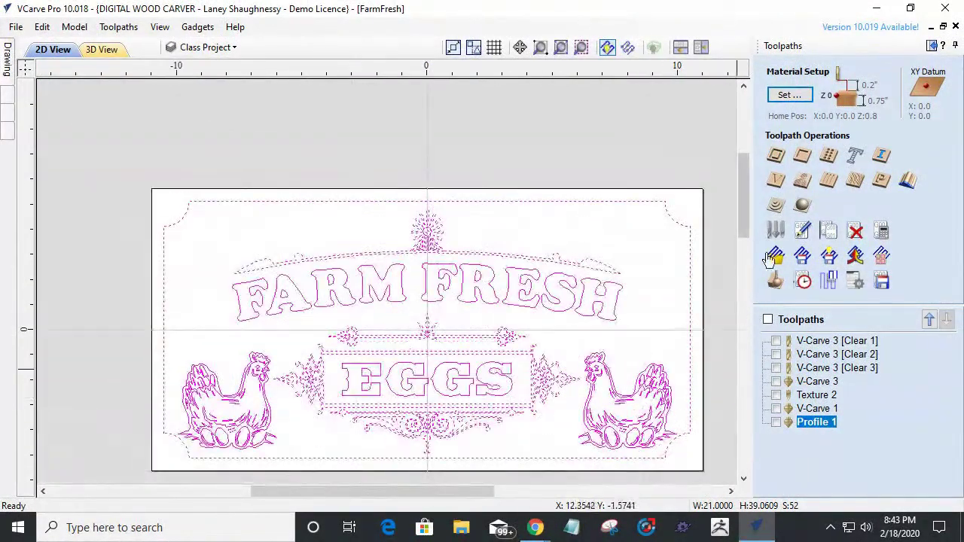
Set up a V-carve toolpath for the selected vectors with clearance tools enabled and a flat depth of 0.125 inches.
left_click(776, 181)
left_click(766, 198)
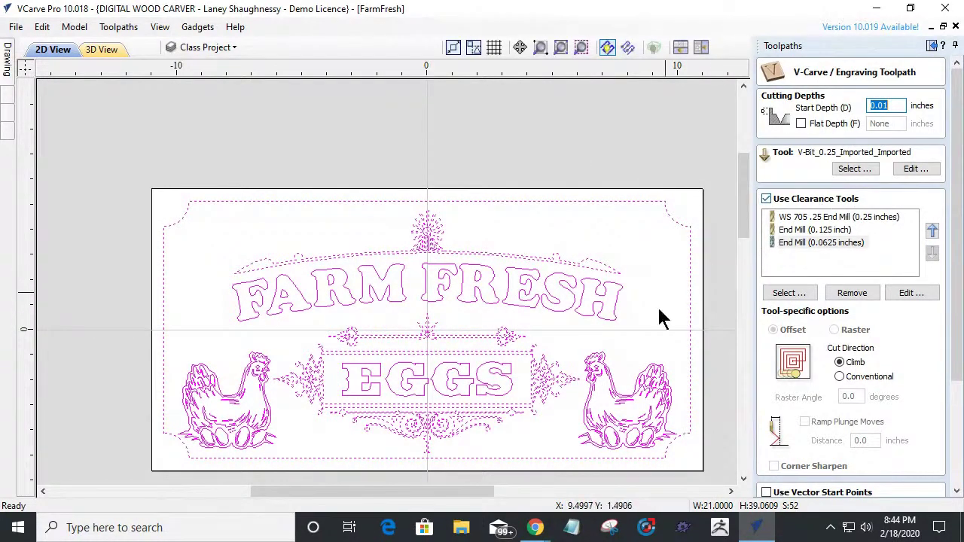
left_click(105, 50)
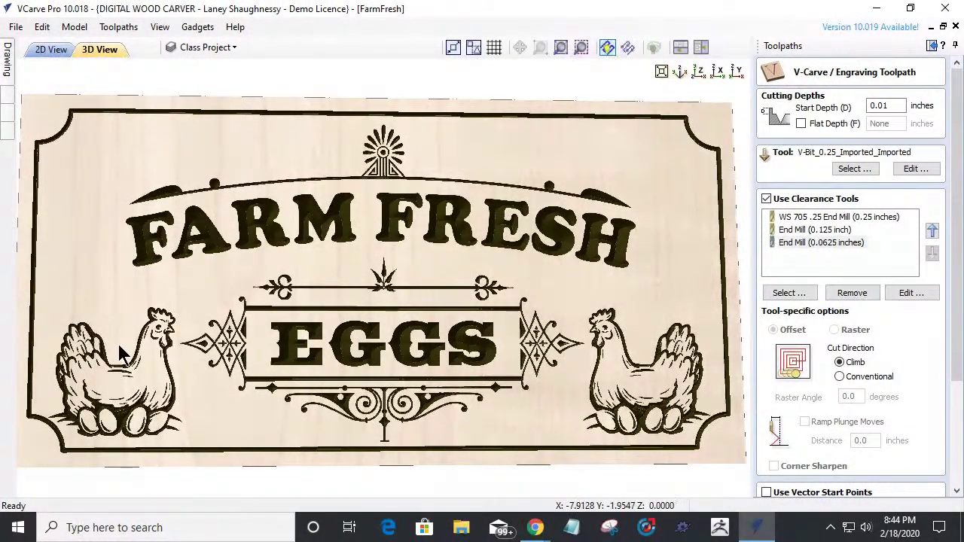
left_click(35, 49)
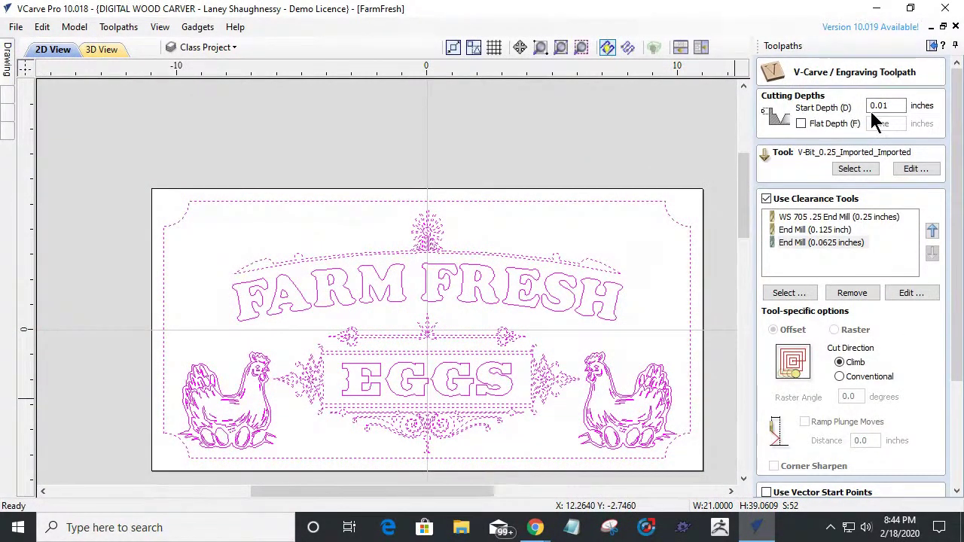
left_click(801, 124)
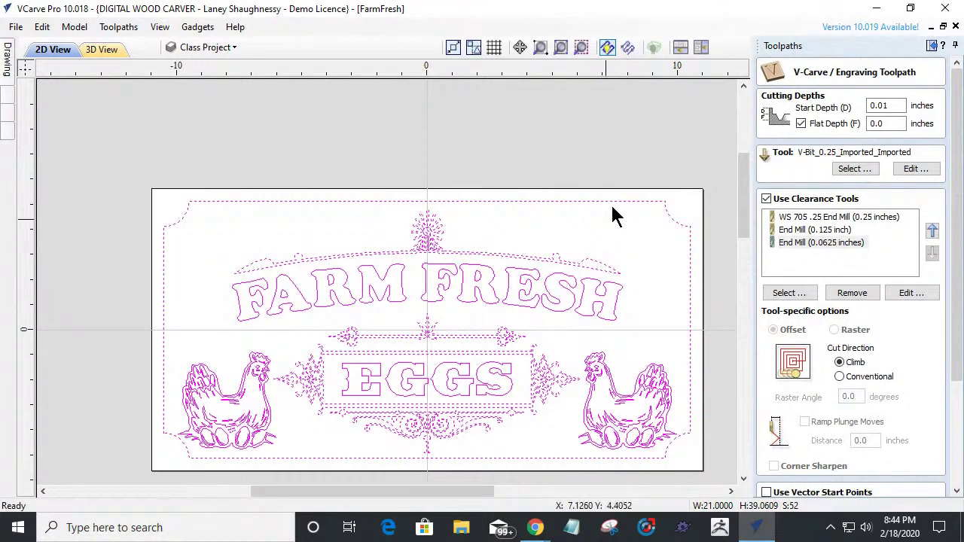
double_click(896, 127)
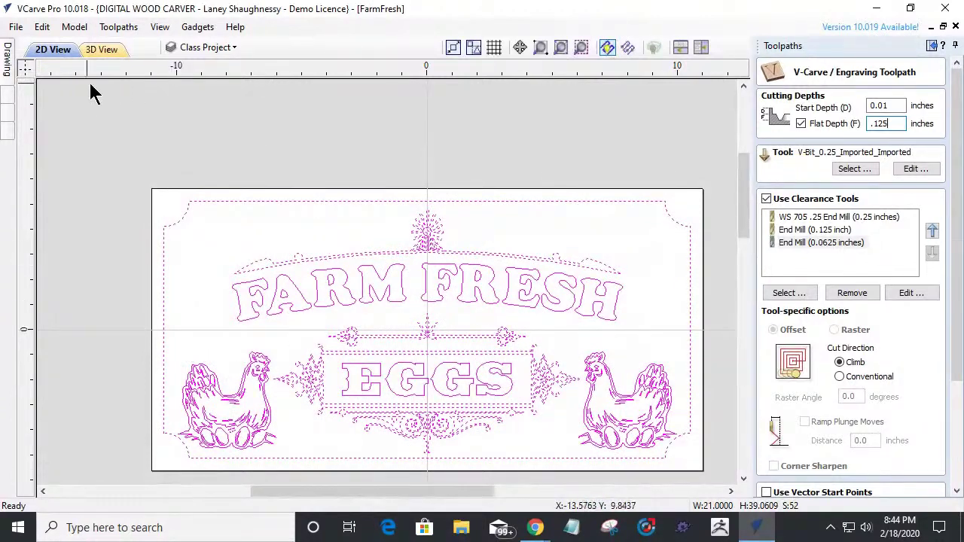
Review the 0.25, 0.125 and 0.0625 inch clearance end mills and calculate the V-Carve 2 toolpath.
left_click(835, 217)
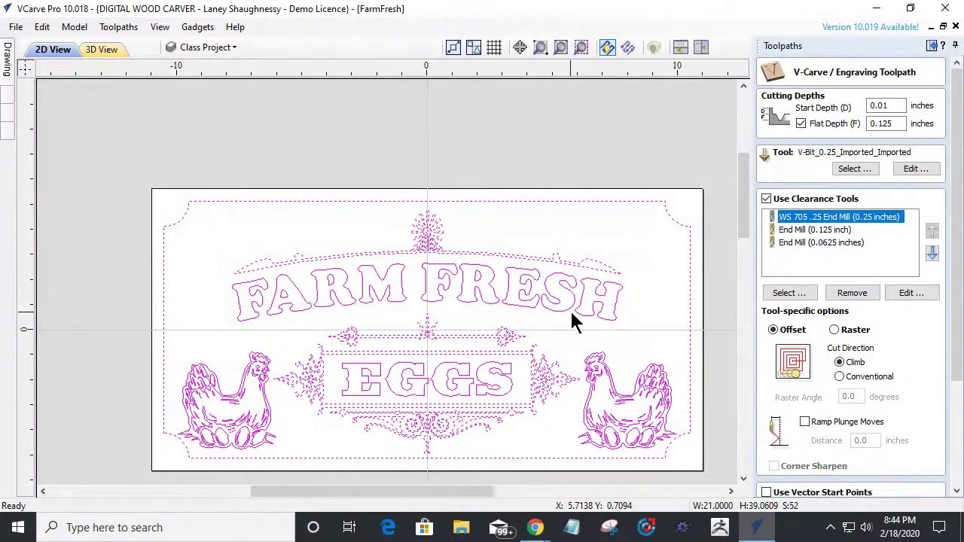
left_click(807, 230)
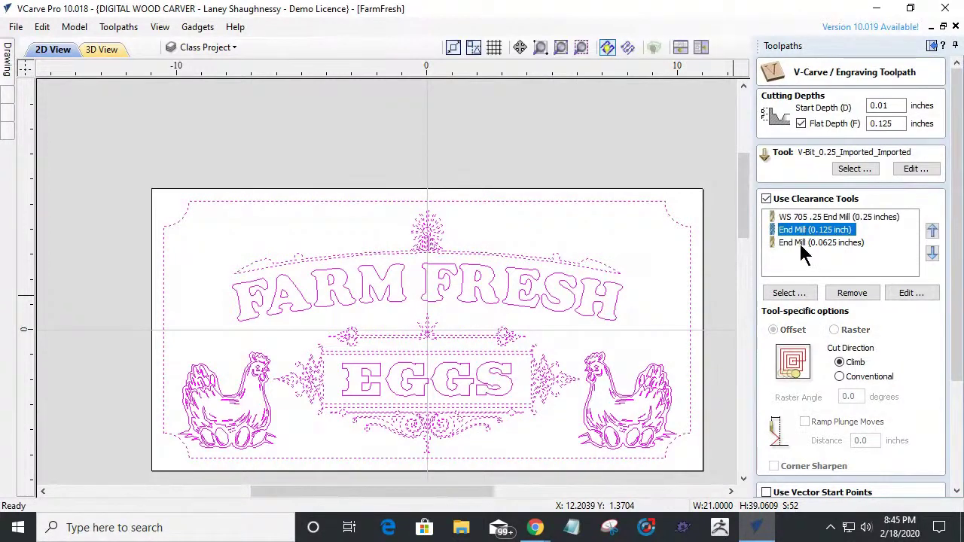
left_click(802, 244)
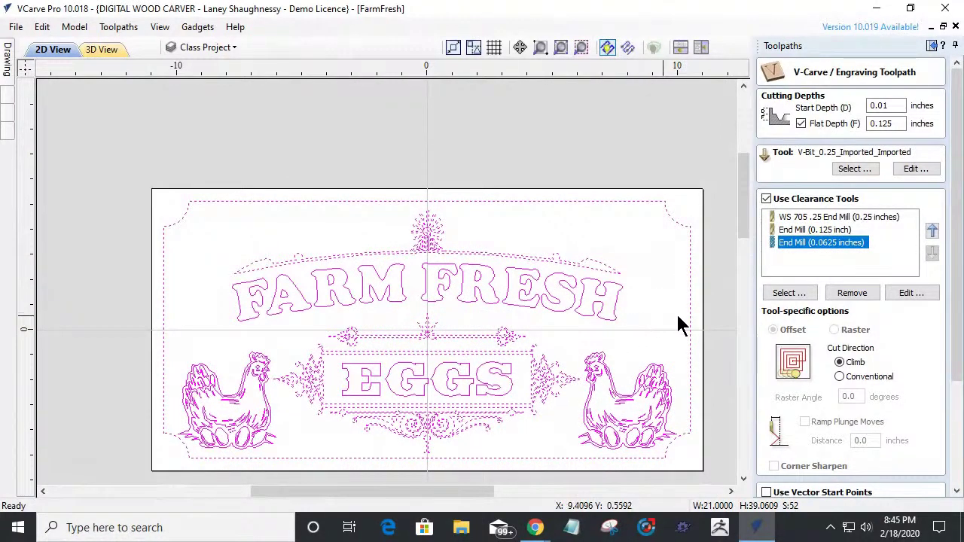
scroll(765, 314, "down", 2)
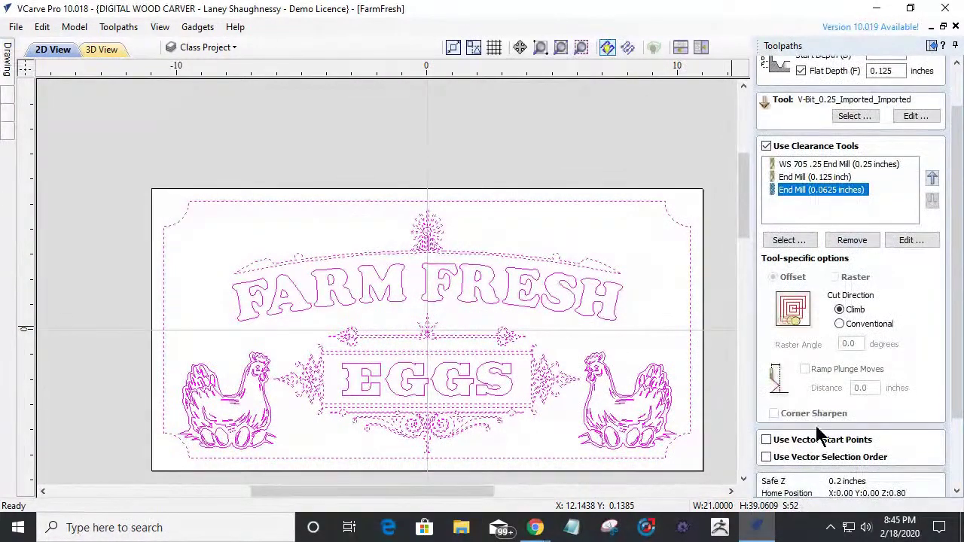
scroll(816, 428, "down", 1)
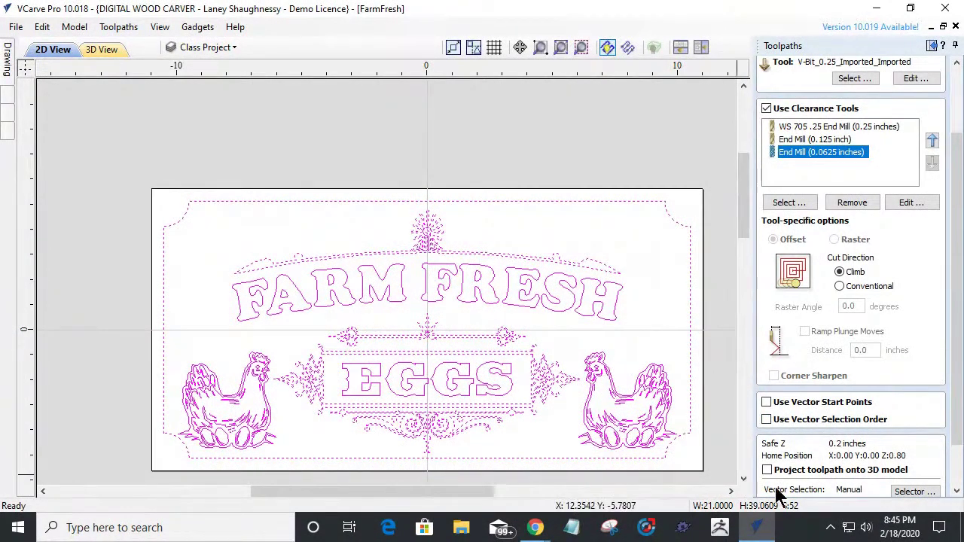
scroll(783, 475, "down", 2)
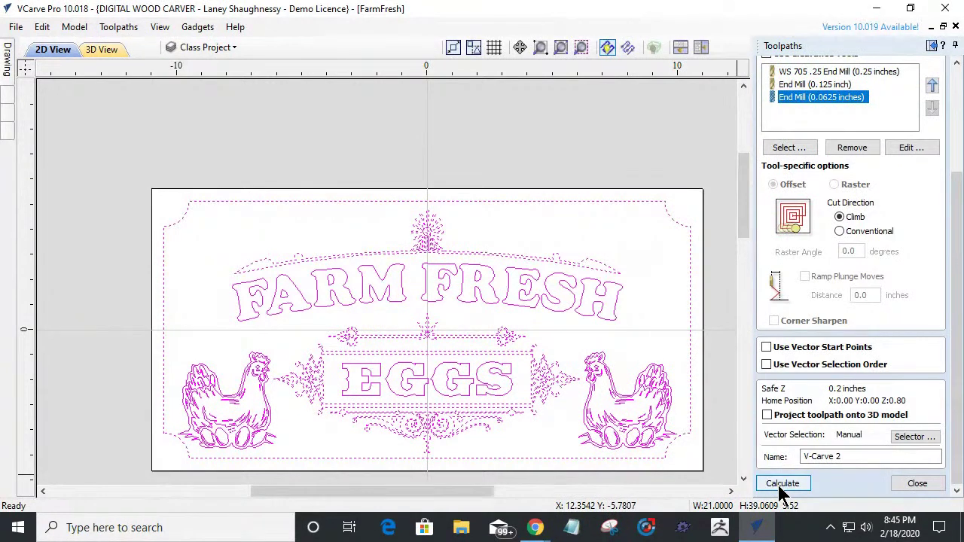
left_click(781, 486)
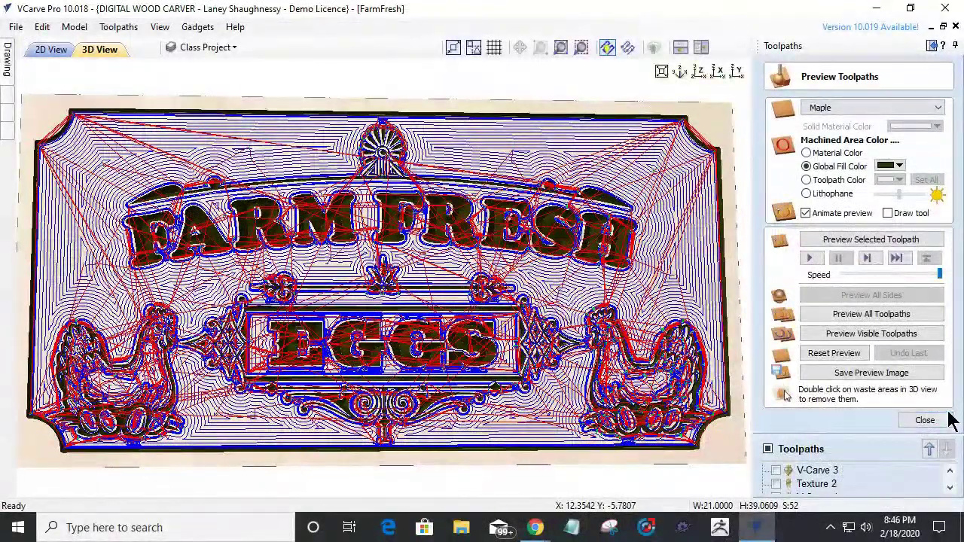
Hide the V-Carve 2 toolpath and its three clearance toolpaths through Toolpath Management.
left_click(809, 452)
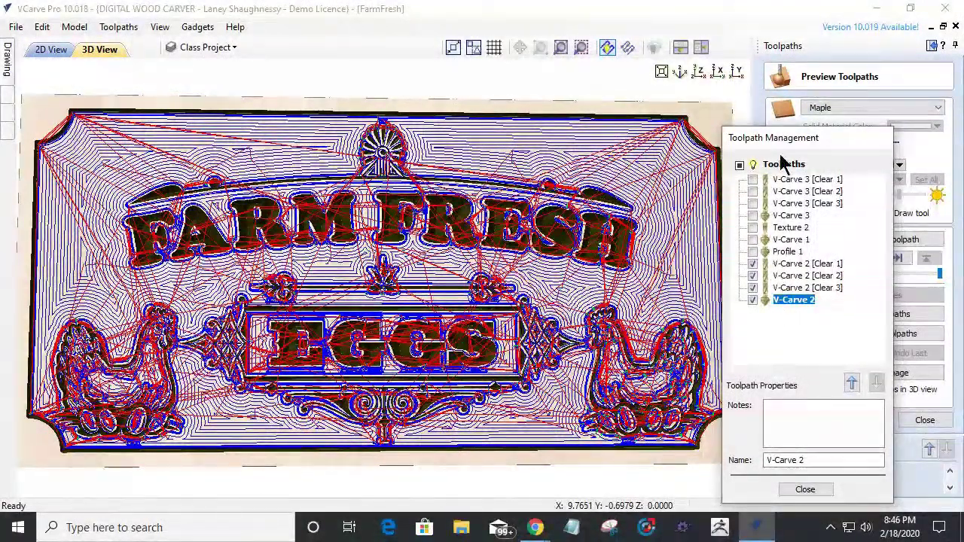
left_click_drag(775, 138, 694, 46)
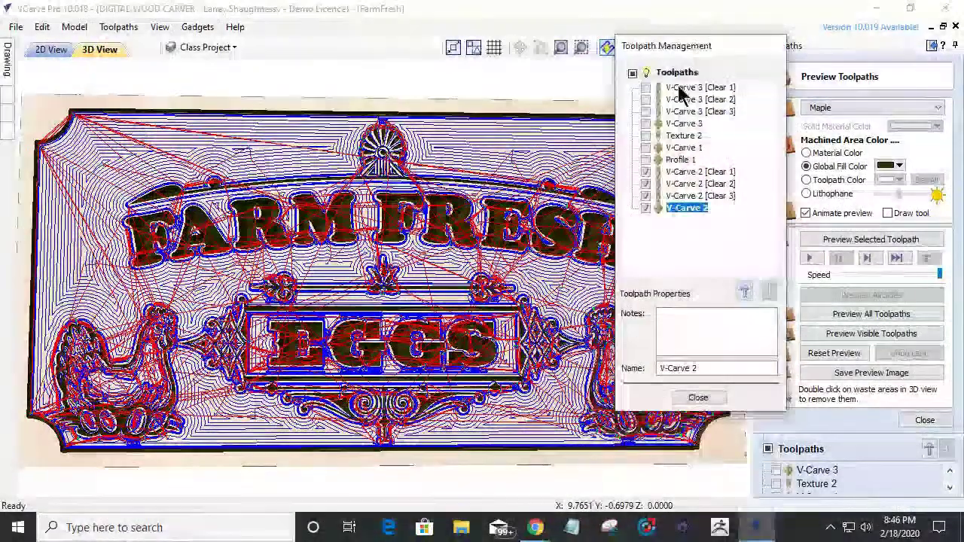
left_click(697, 399)
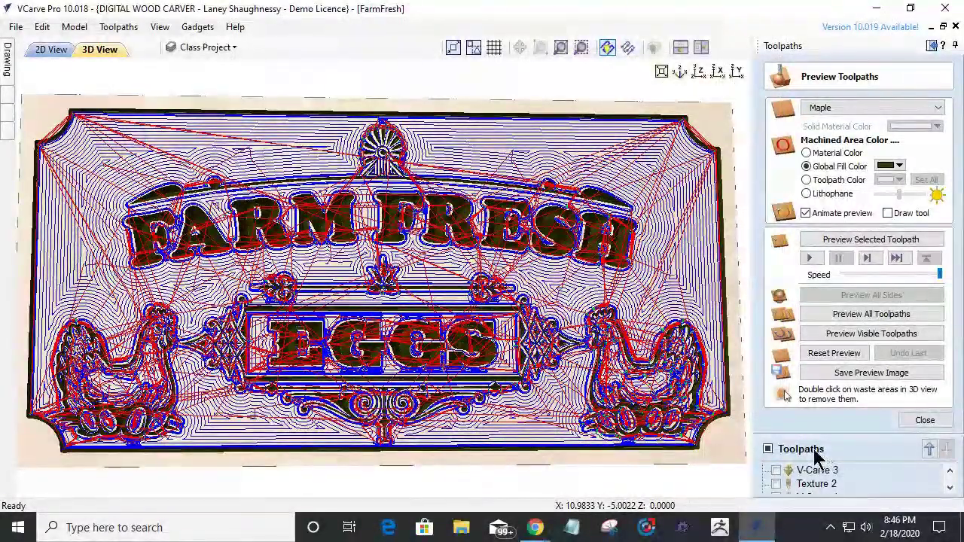
double_click(817, 456)
left_click_drag(693, 48, 809, 104)
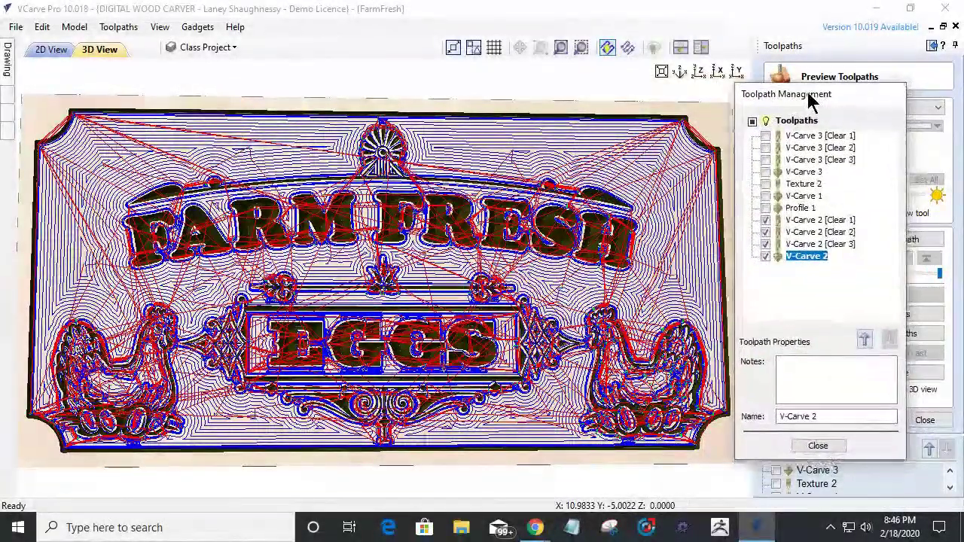
left_click(765, 244)
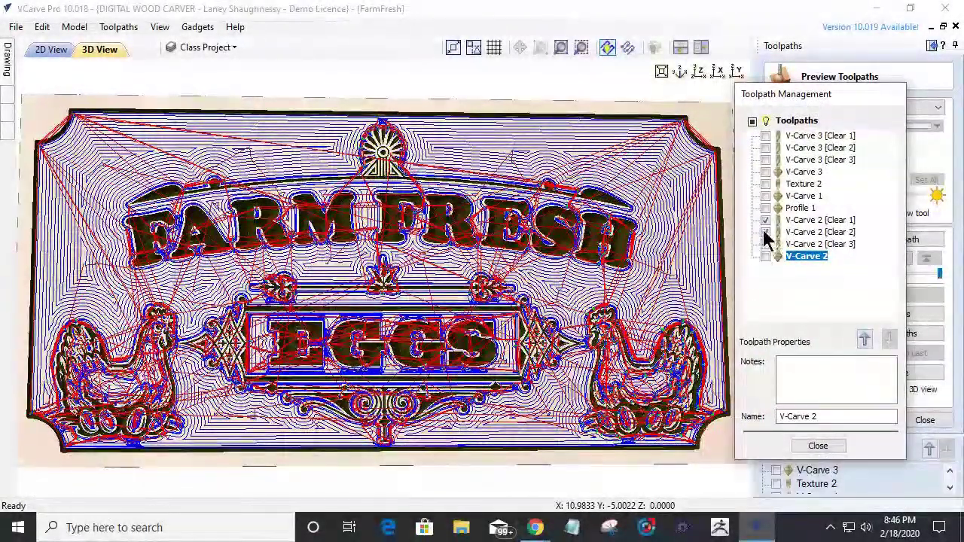
left_click(766, 232)
left_click(765, 219)
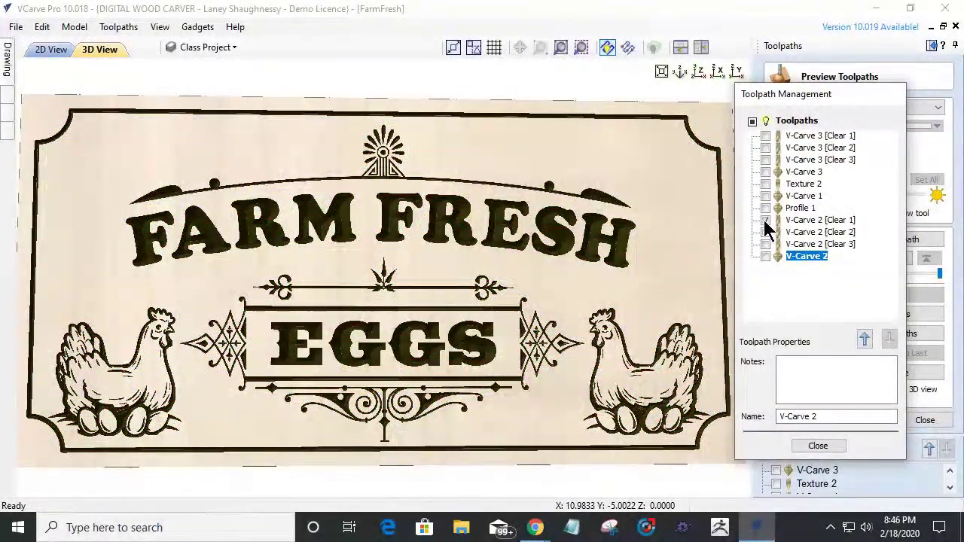
Examine the three V-Carve 2 clearance toolpaths and the V-Carve 2 finishing toolpath individually on the sign.
left_click(766, 220)
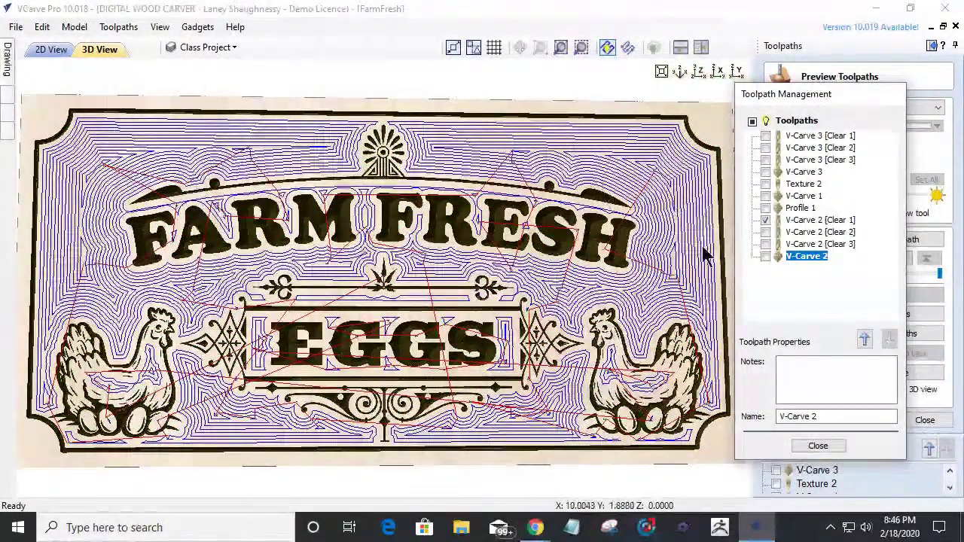
left_click(765, 220)
left_click(765, 232)
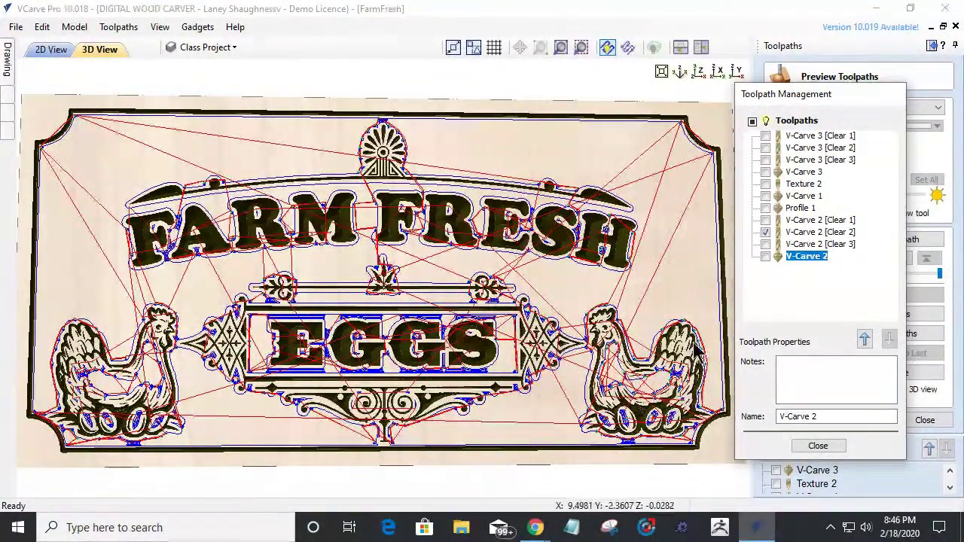
left_click(765, 232)
left_click(765, 244)
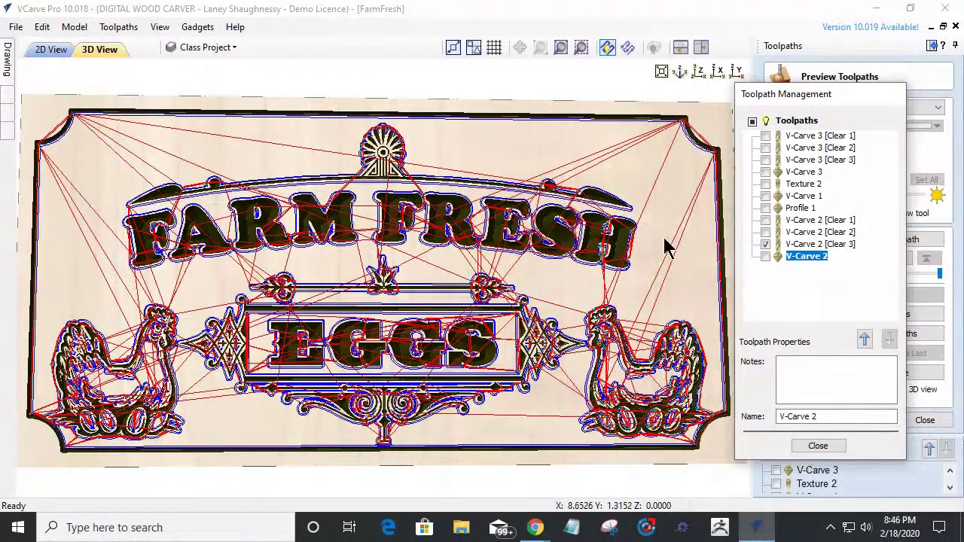
left_click(765, 256)
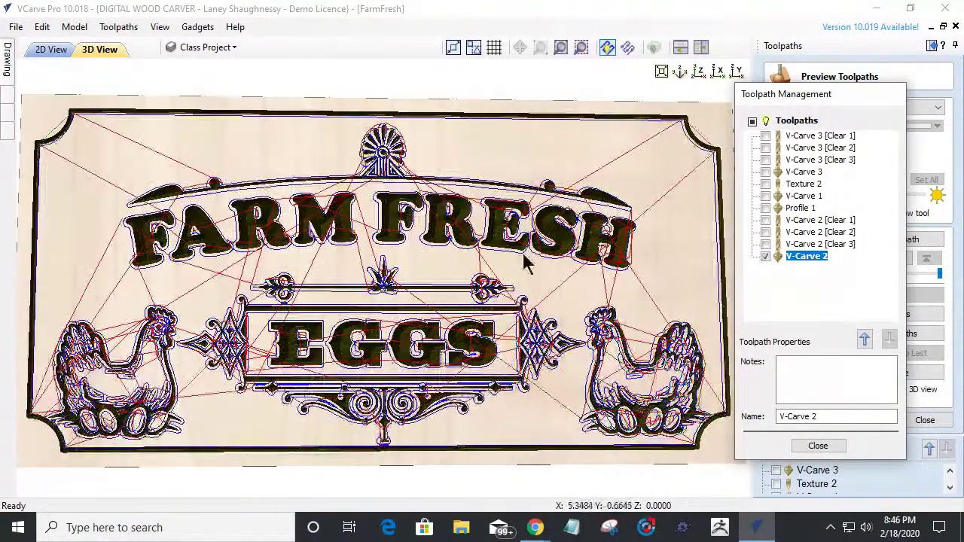
left_click(765, 256)
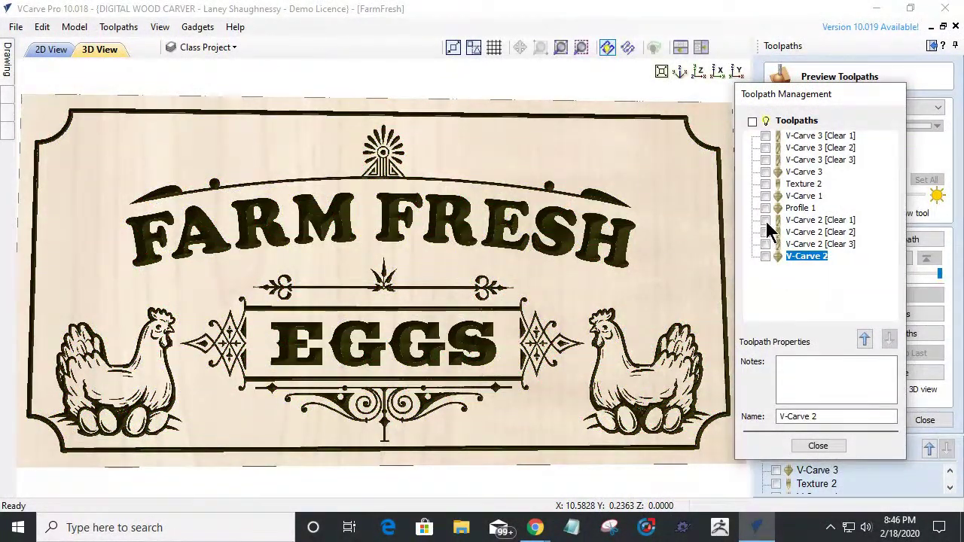
Show V-Carve 2 together with its three clearance toolpaths and close Toolpath Management.
left_click(765, 220)
left_click(765, 232)
left_click(765, 244)
left_click(766, 256)
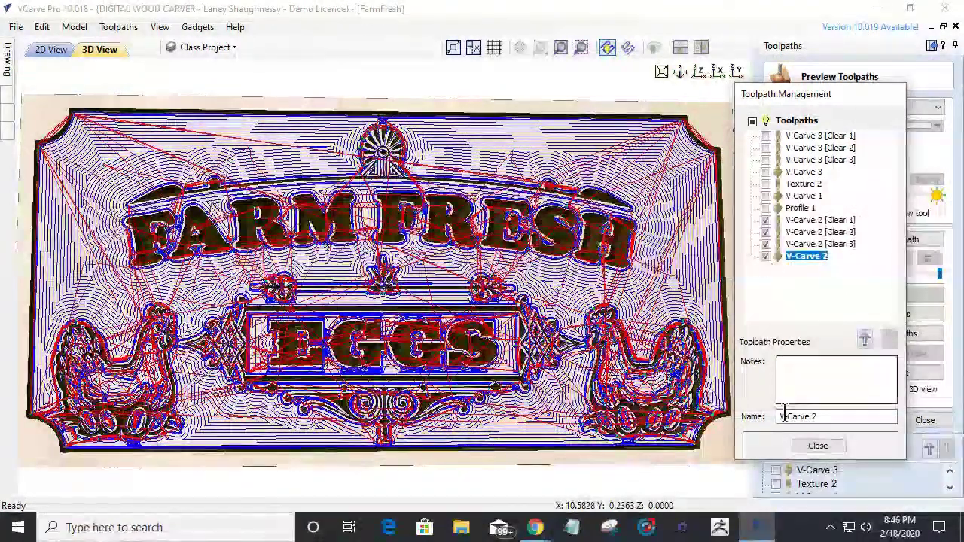
left_click(819, 446)
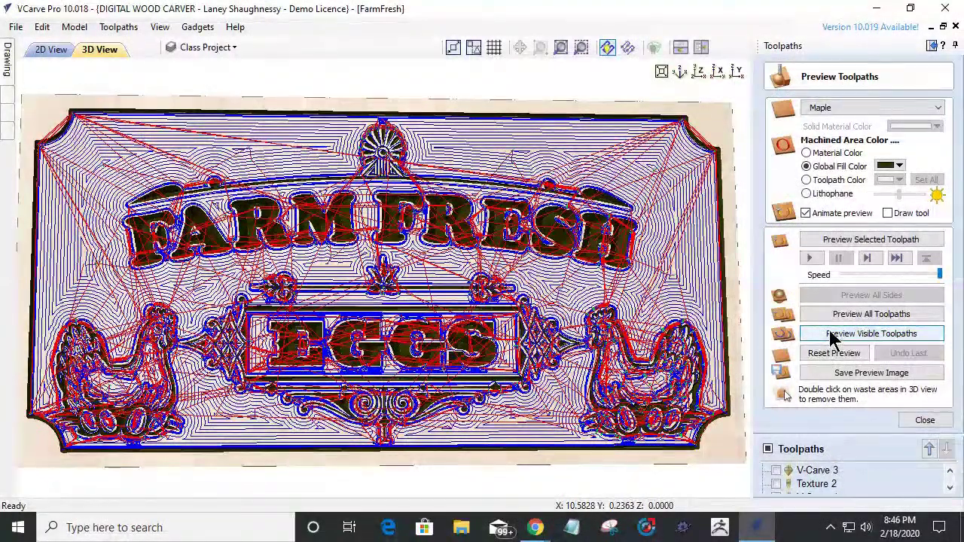
Reset the preview and simulate only the visible V-Carve 2 toolpaths.
left_click(832, 354)
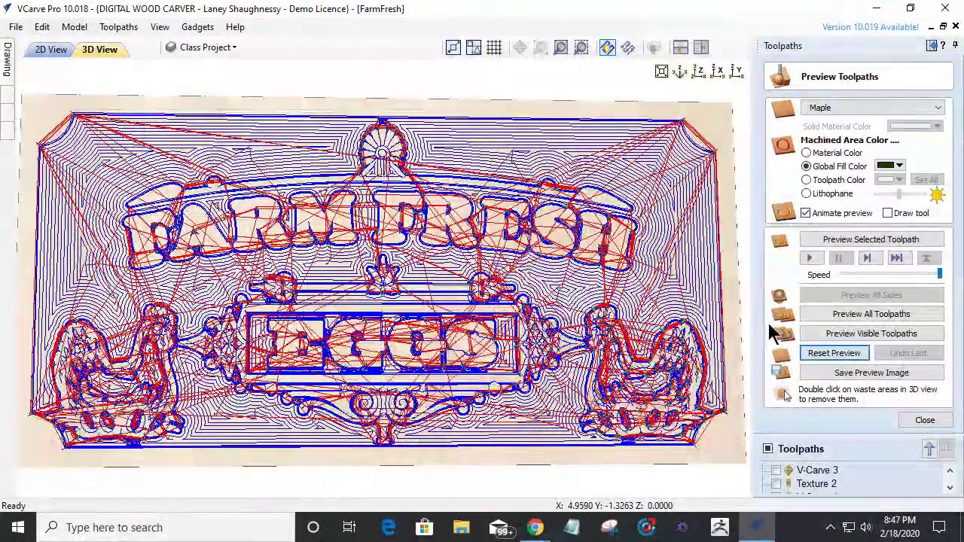
left_click(845, 335)
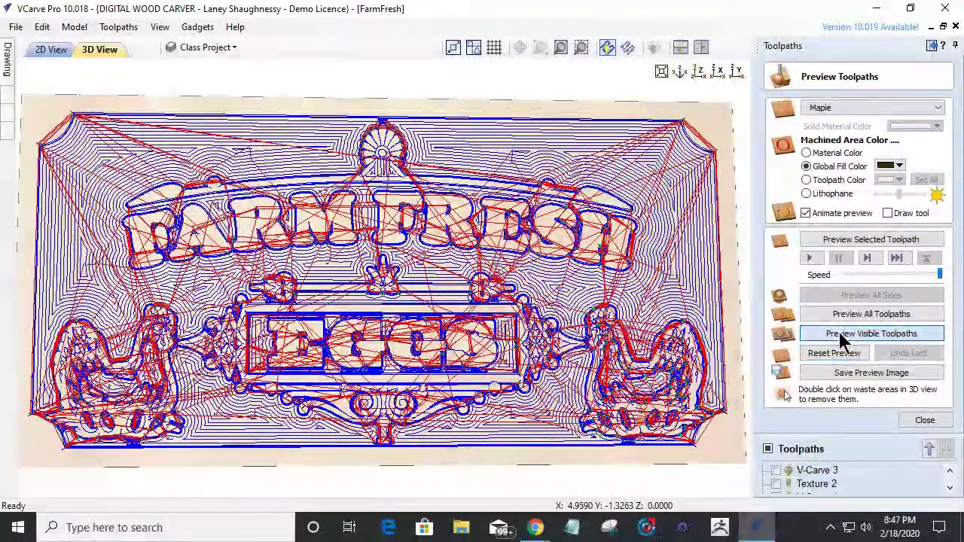
left_click(841, 335)
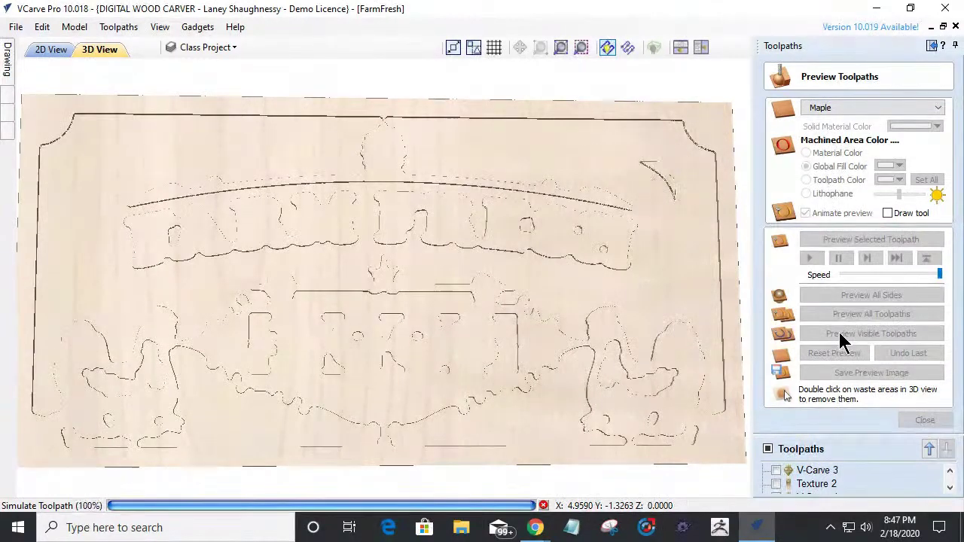
left_click(842, 340)
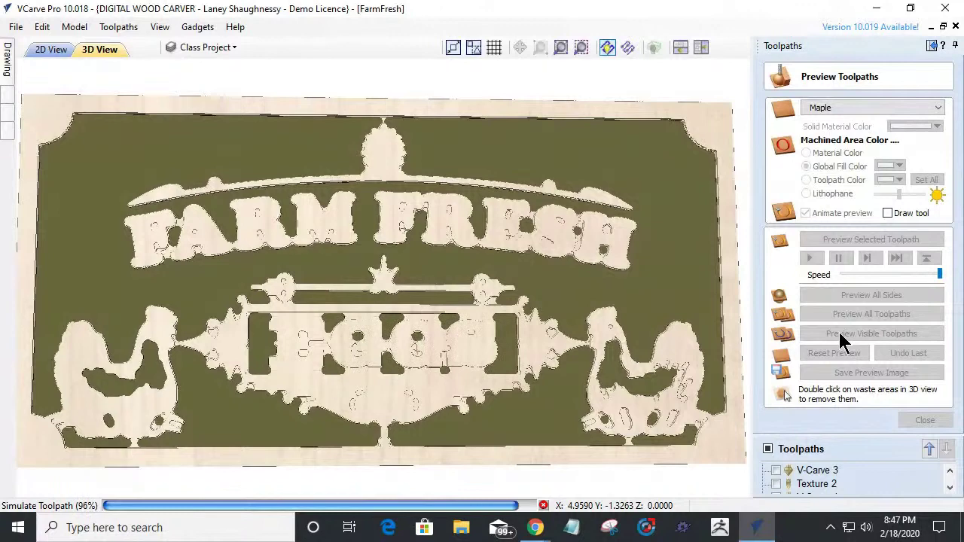
left_click(842, 340)
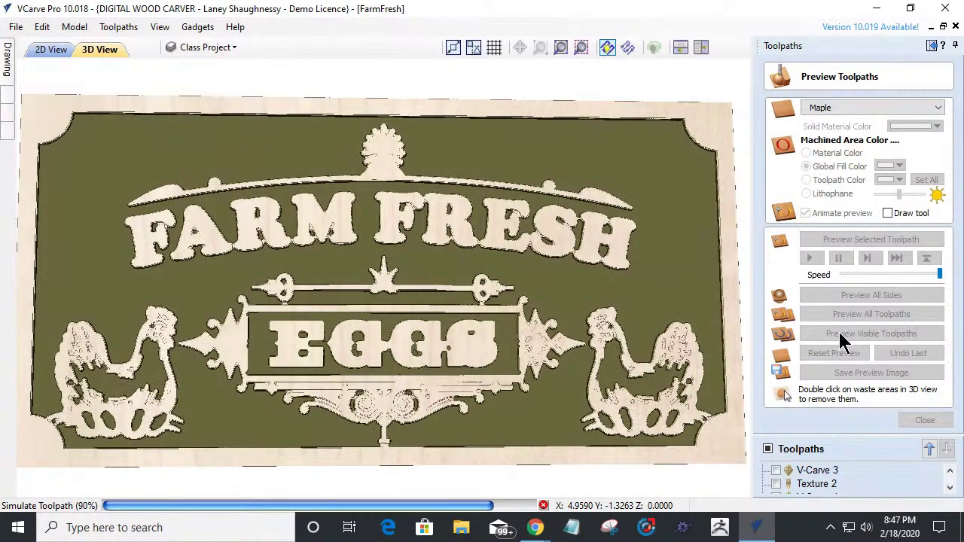
left_click(842, 336)
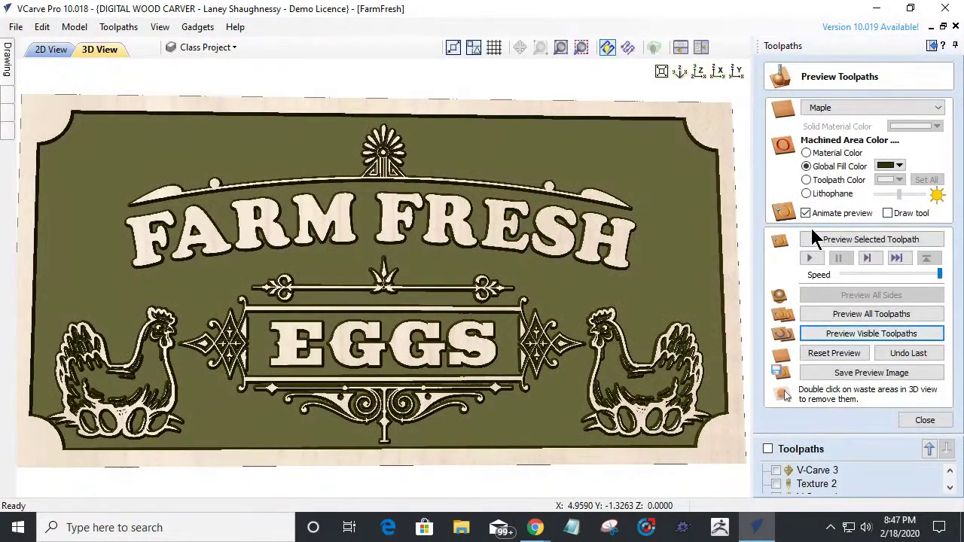
Show the machined areas in Material Color and inspect the carved hens, scrollwork and lettering from several angles.
left_click(807, 153)
left_click_drag(680, 441, 650, 430)
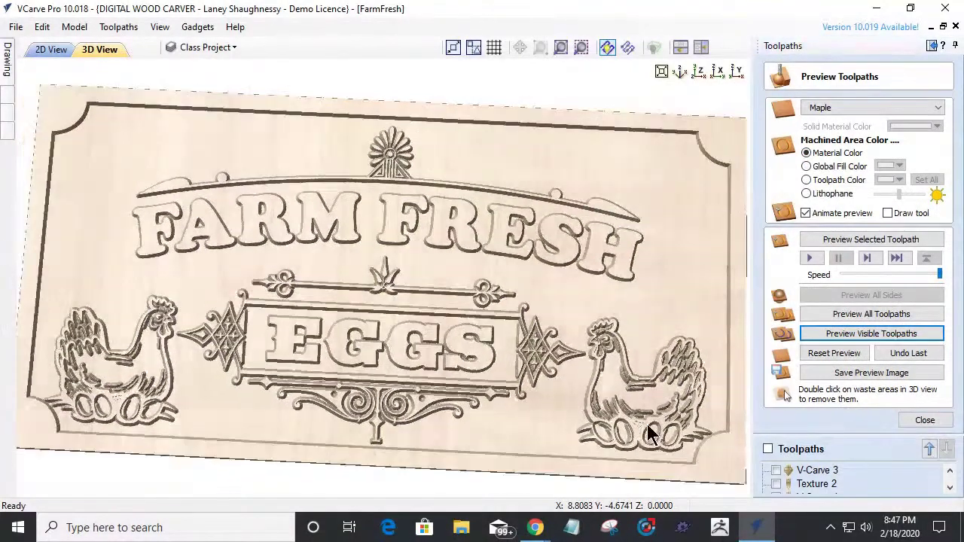
scroll(650, 430, "up", 2)
left_click_drag(656, 477, 505, 319)
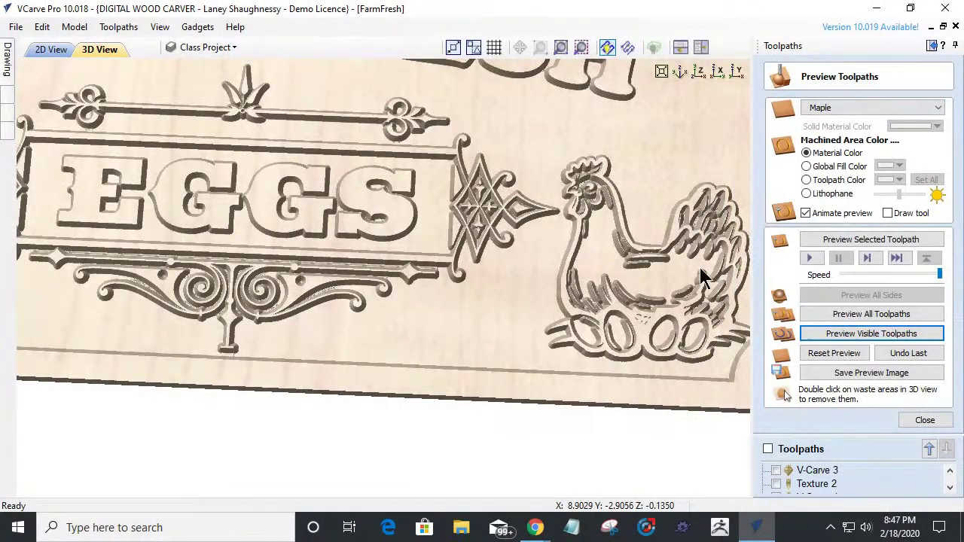
left_click_drag(477, 322, 509, 362)
scroll(509, 368, "down", 3)
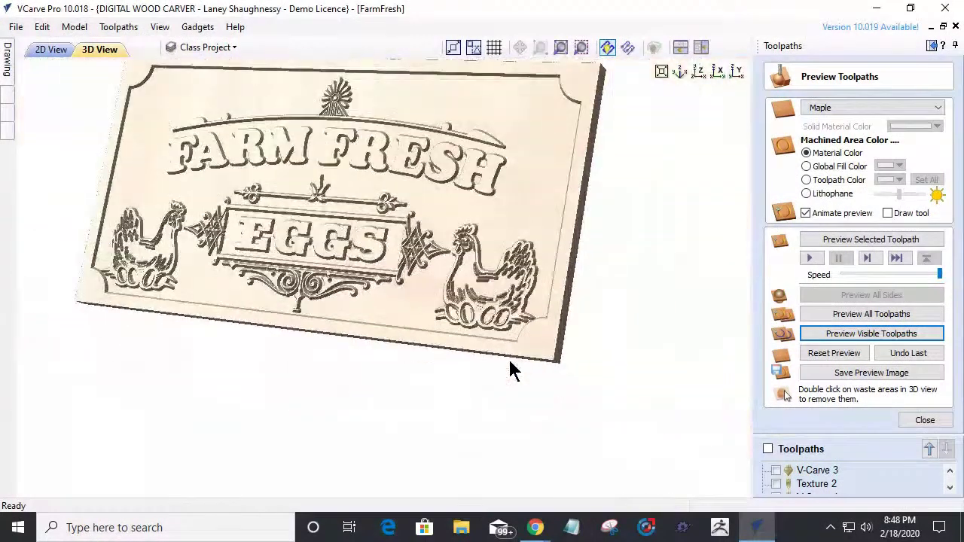
scroll(296, 264, "up", 2)
left_click_drag(296, 263, 527, 323)
scroll(376, 328, "up", 3)
left_click_drag(373, 315, 396, 317)
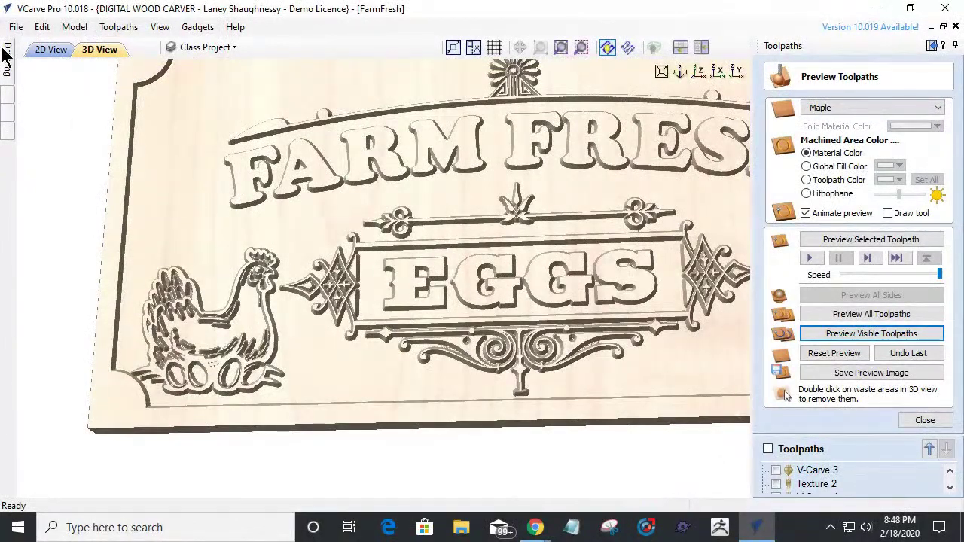
In the 2D layout, ungroup the right hen's vectors onto the group's layer.
left_click(60, 49)
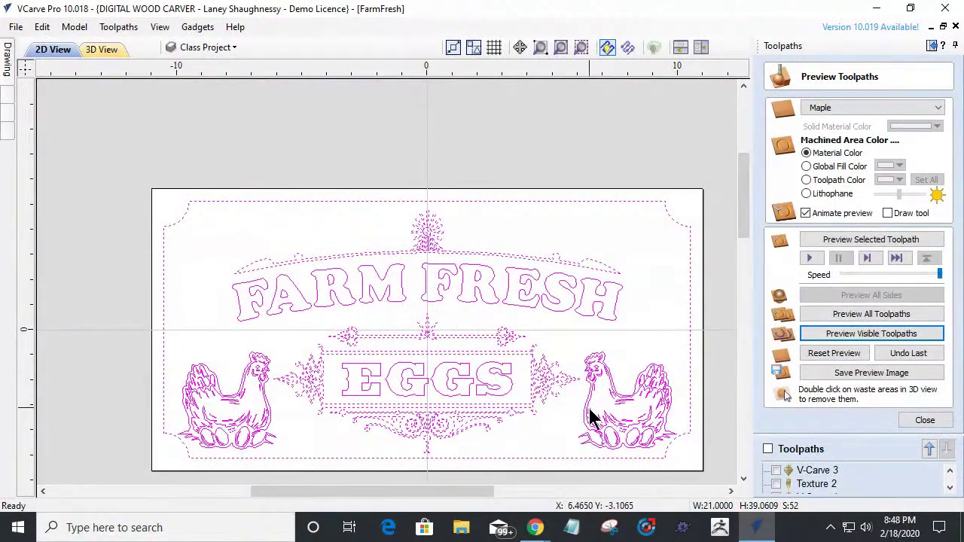
scroll(576, 435, "up", 4)
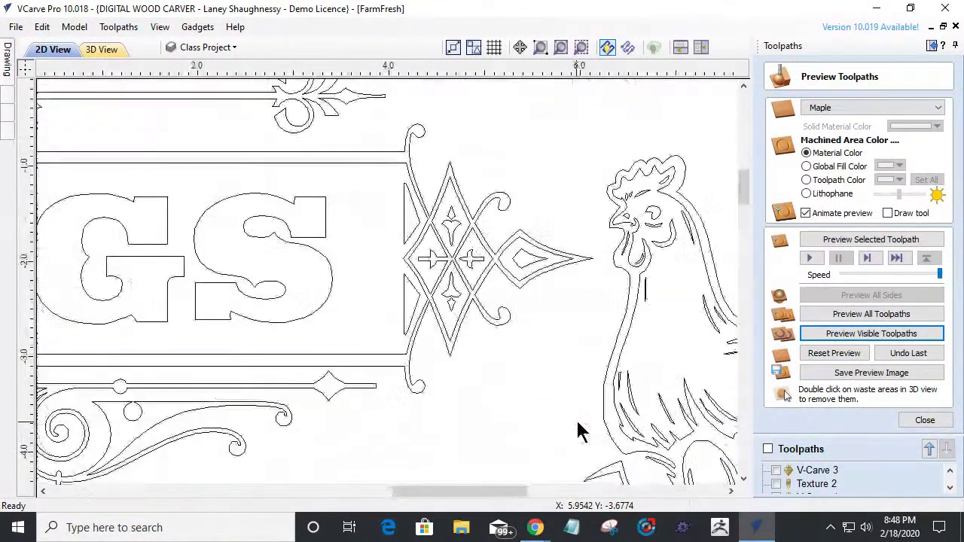
left_click(609, 374)
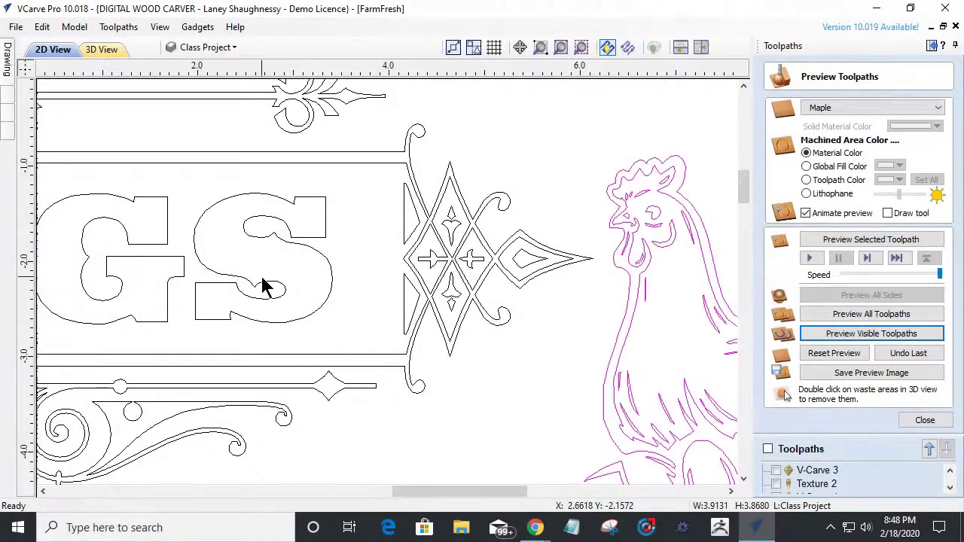
scroll(474, 338, "down", 4)
scroll(633, 350, "up", 3)
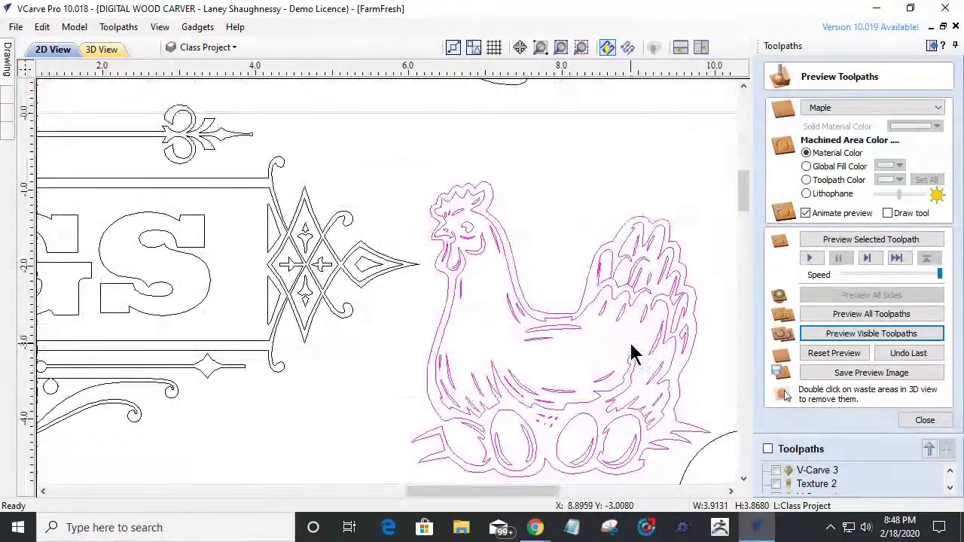
right_click(567, 322)
mouse_move(584, 305)
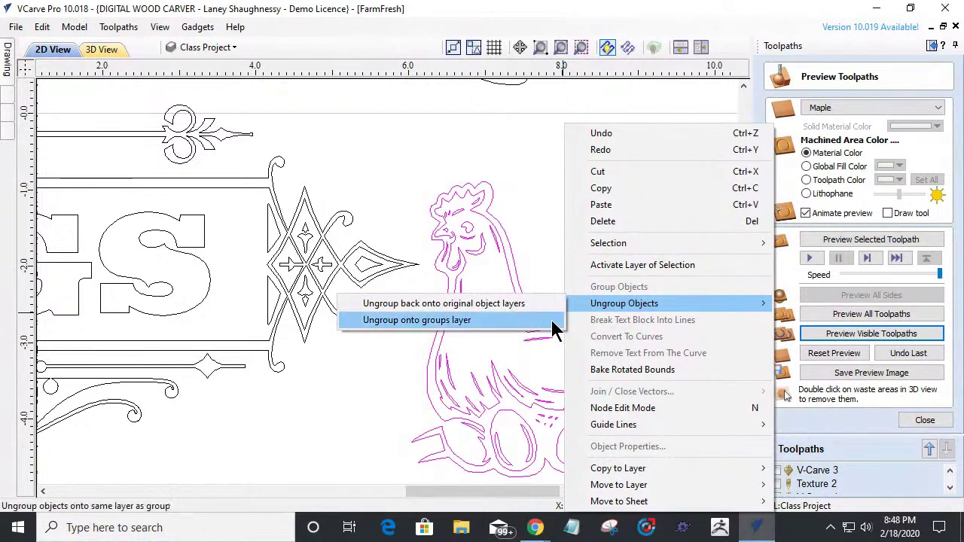
left_click(525, 337)
Ungroup the left hen's vectors onto the group's layer.
scroll(592, 372, "down", 5)
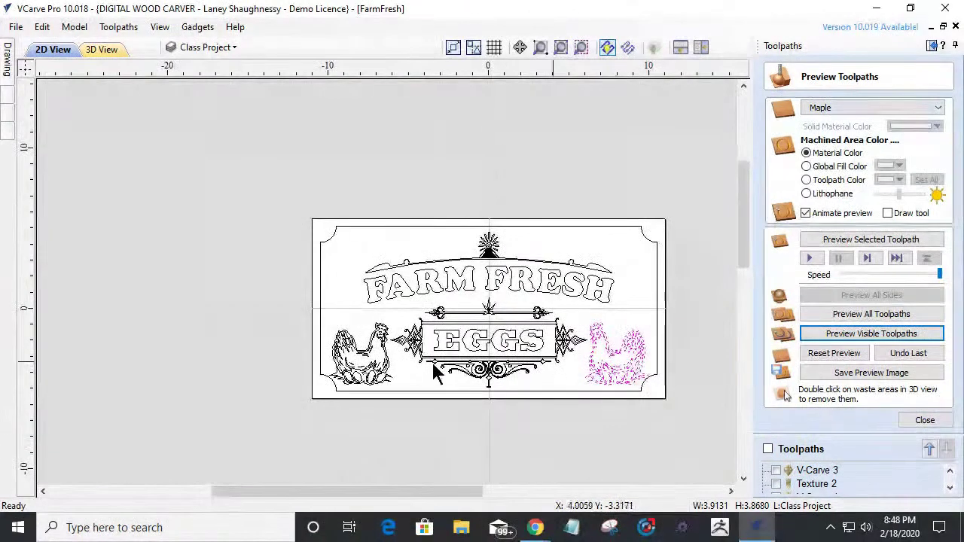
left_click(359, 354)
right_click(354, 345)
mouse_move(383, 307)
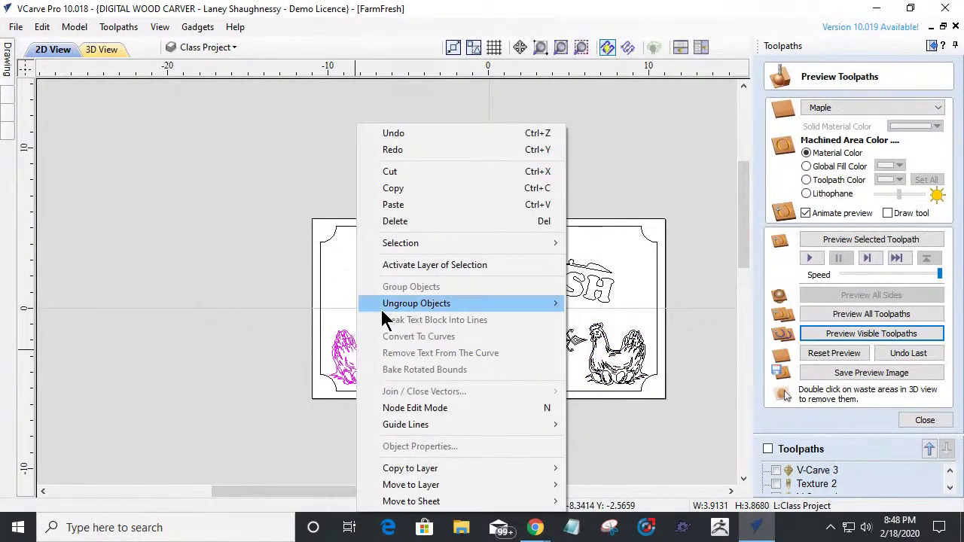
left_click(632, 320)
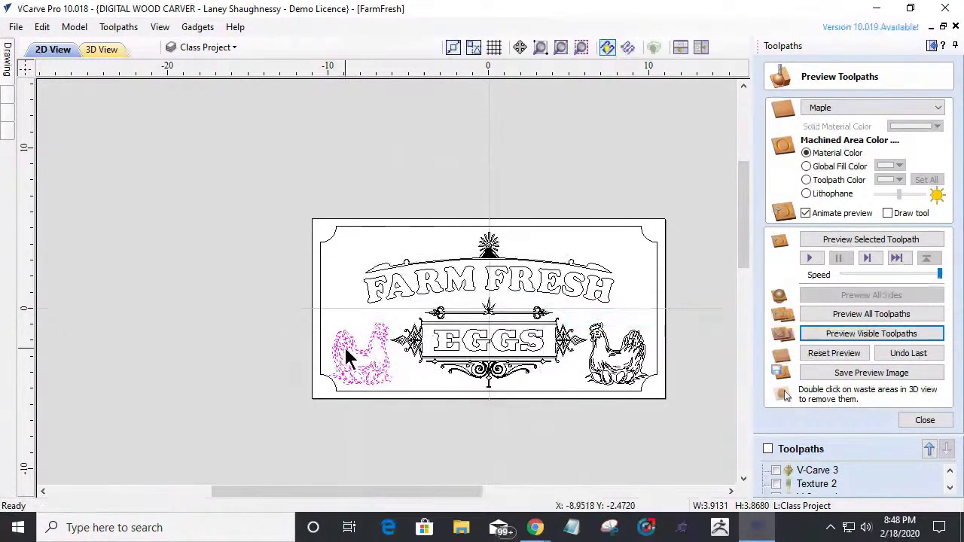
Select the outer outline vectors of both the left and right hens together.
scroll(348, 358, "up", 5)
left_click(404, 339)
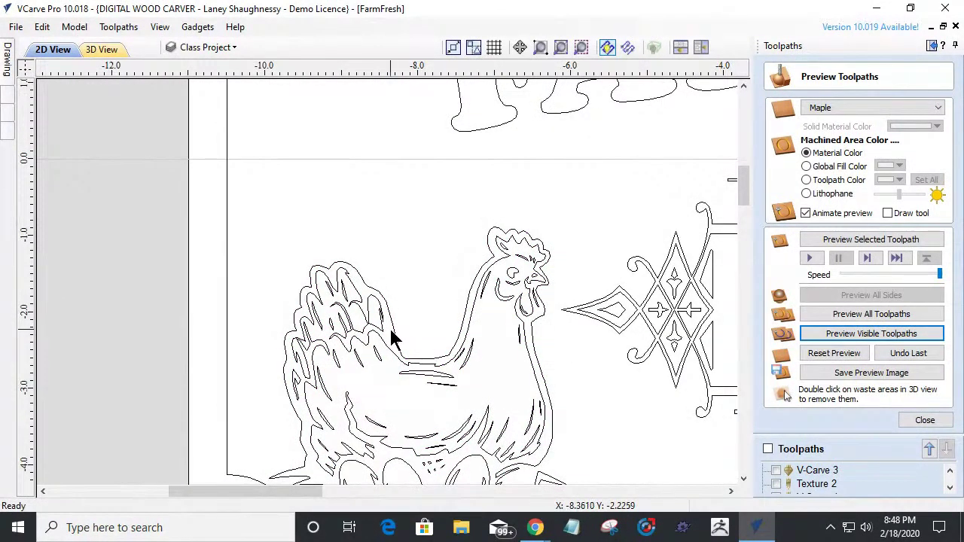
left_click(394, 337)
scroll(395, 324, "down", 5)
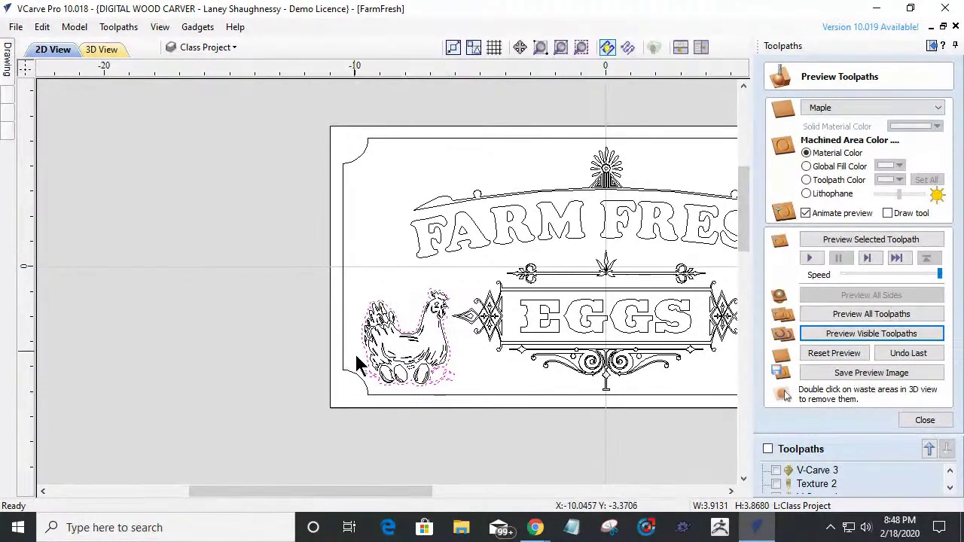
scroll(355, 358, "up", 5)
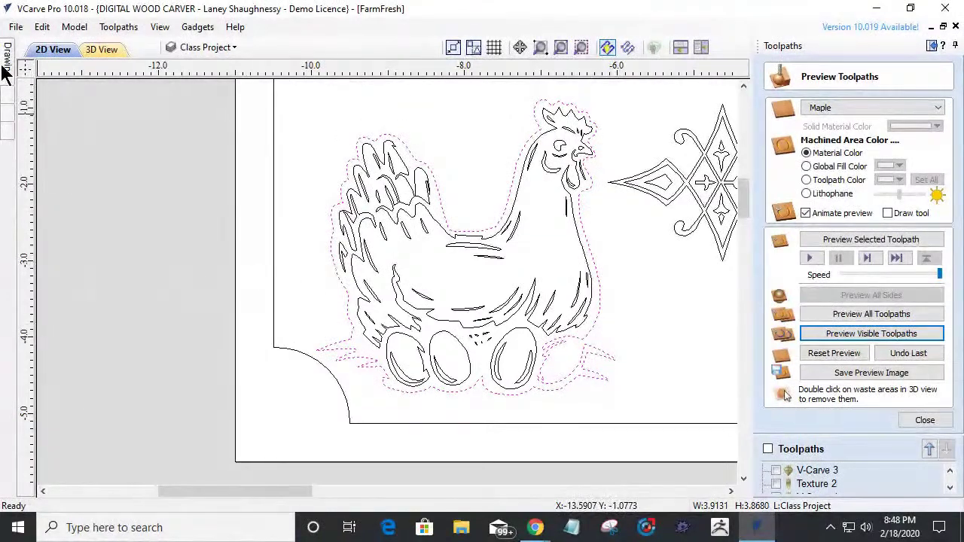
mouse_move(7, 69)
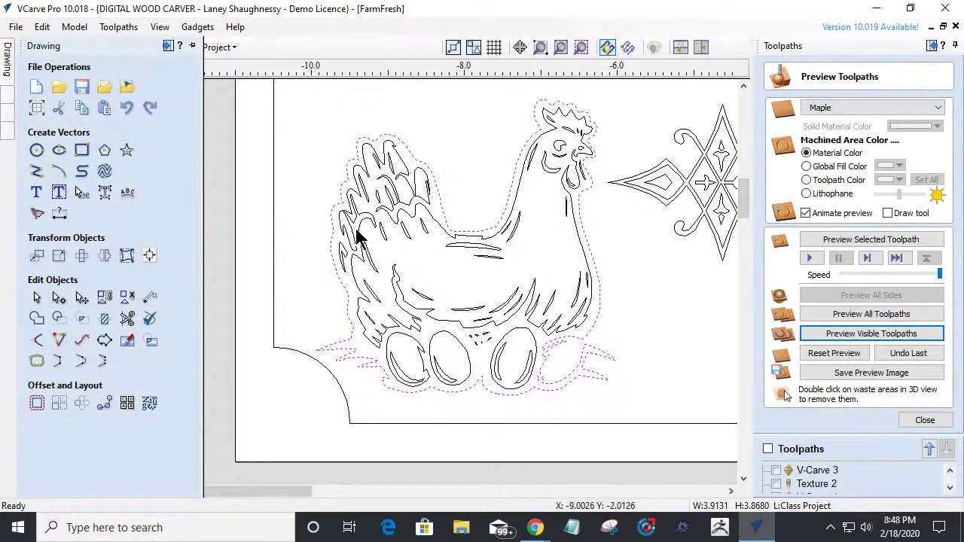
scroll(409, 376, "down", 5)
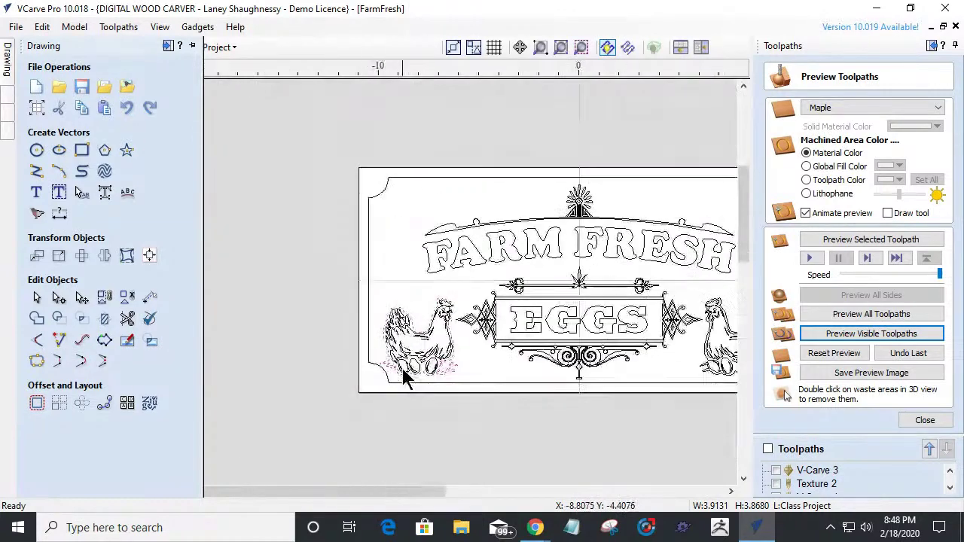
scroll(700, 338, "up", 5)
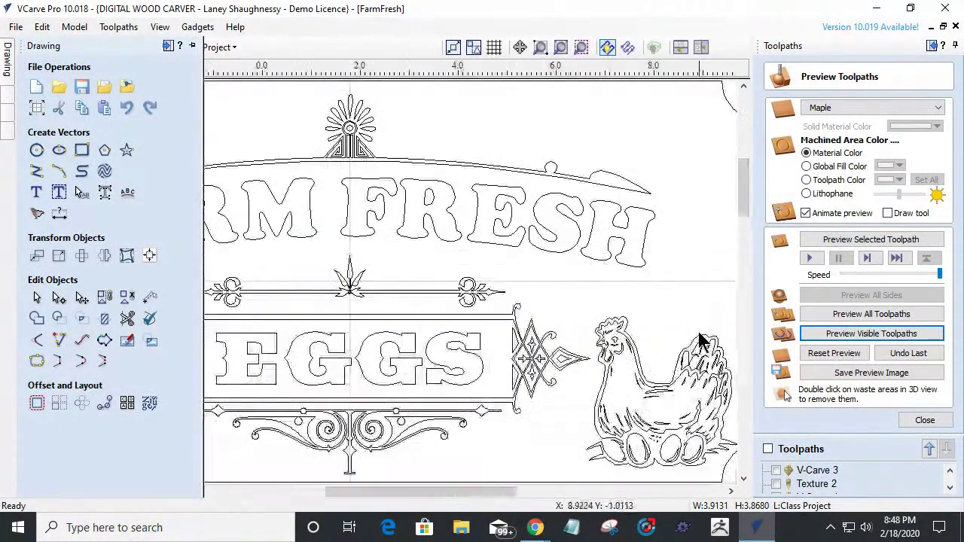
left_click(697, 355)
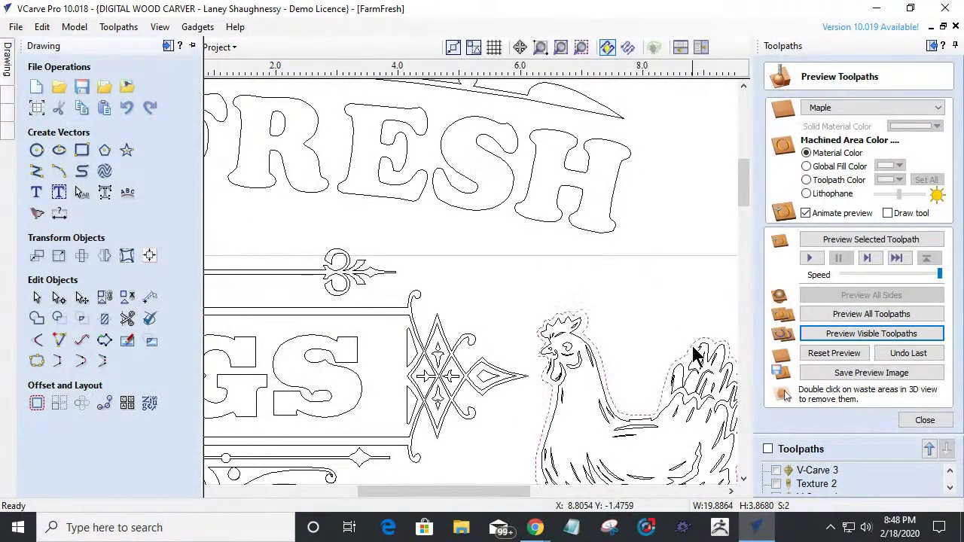
Try to offset both selected hen outlines outwards by 0.125 inches.
left_click(43, 406)
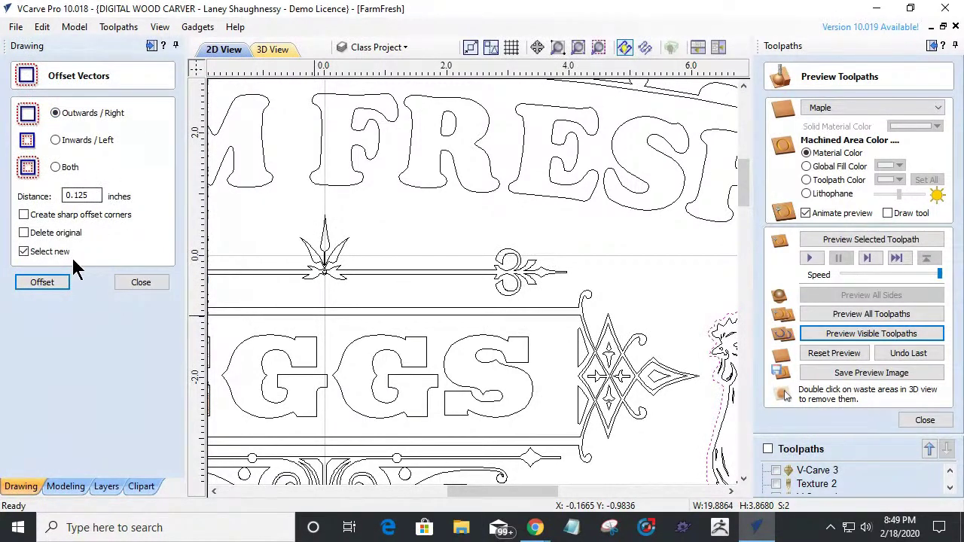
left_click(61, 290)
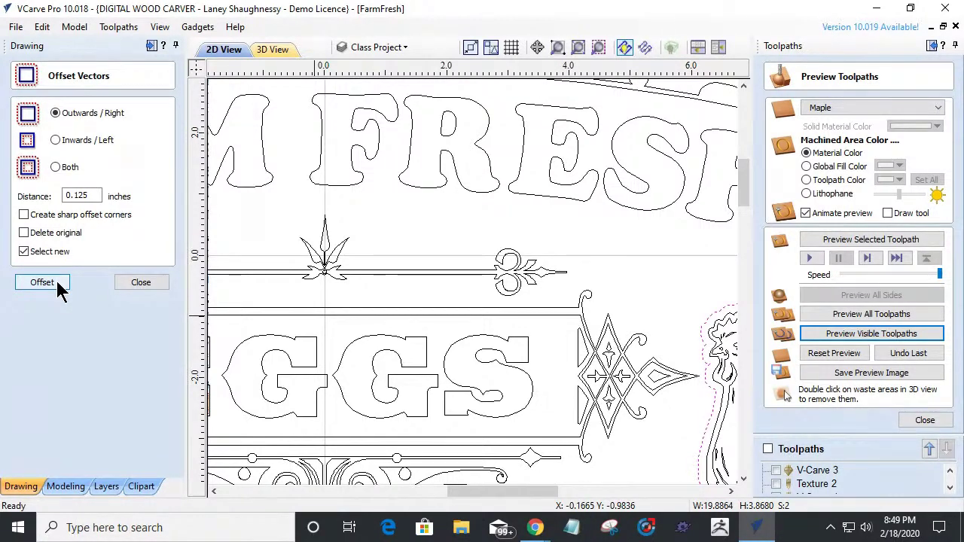
left_click(61, 289)
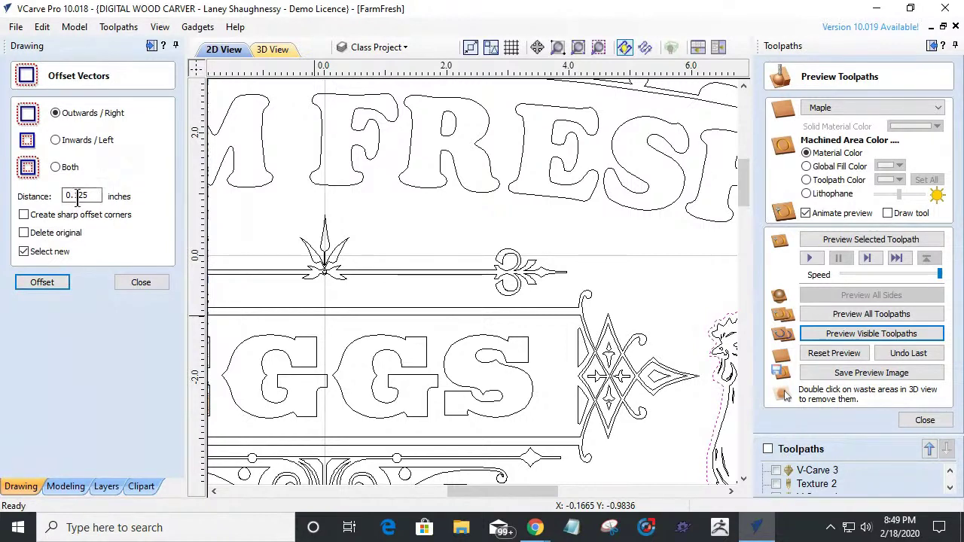
Offset both selected hen outlines outwards by 0.08 inches and inspect the offset around the right hen's eggs.
left_click_drag(75, 195, 101, 197)
left_click(58, 285)
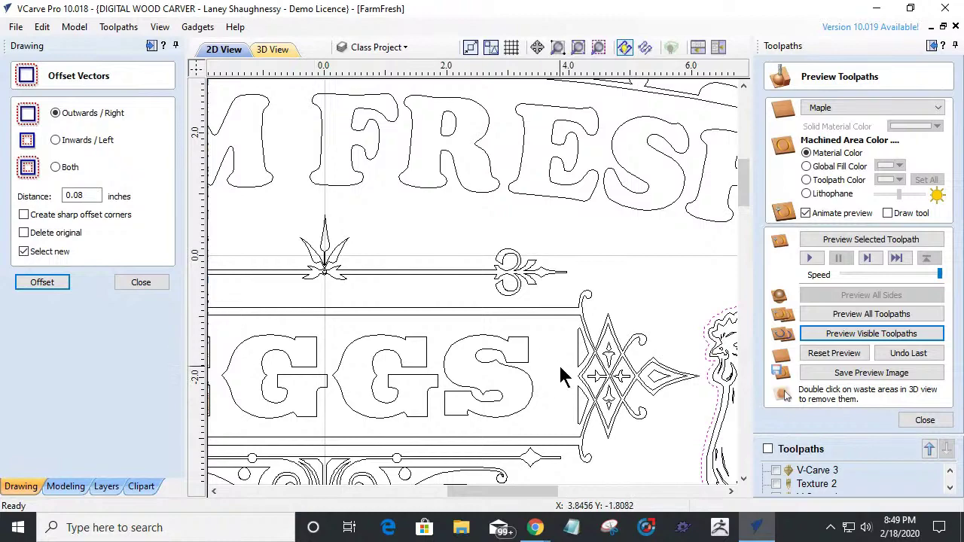
scroll(561, 373, "down", 3)
scroll(676, 409, "up", 4)
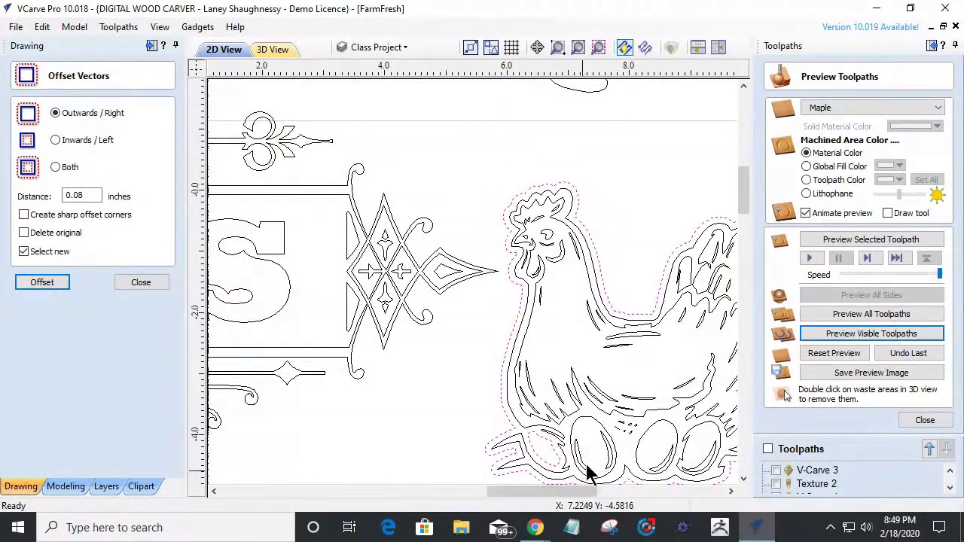
scroll(585, 465, "down", 3)
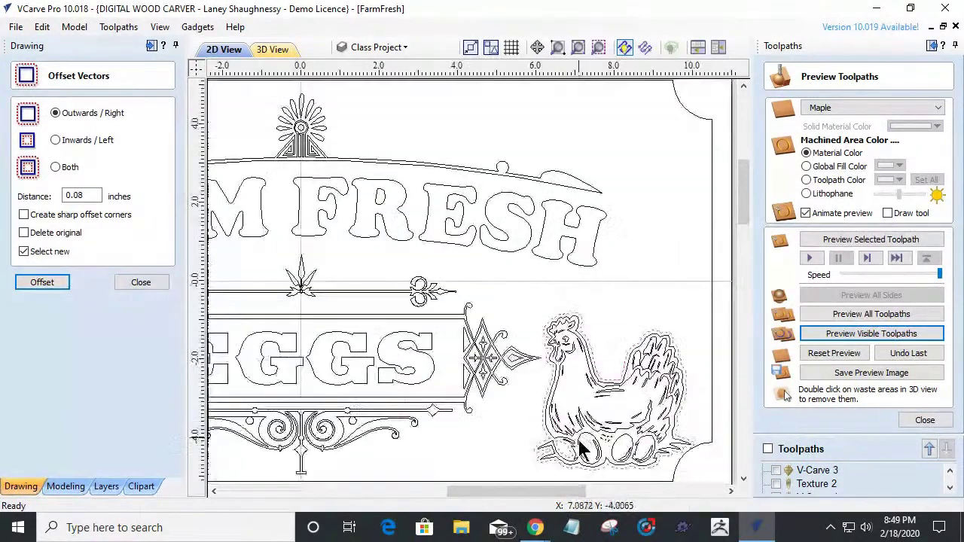
scroll(561, 482, "up", 2)
scroll(563, 482, "up", 2)
scroll(564, 452, "up", 1)
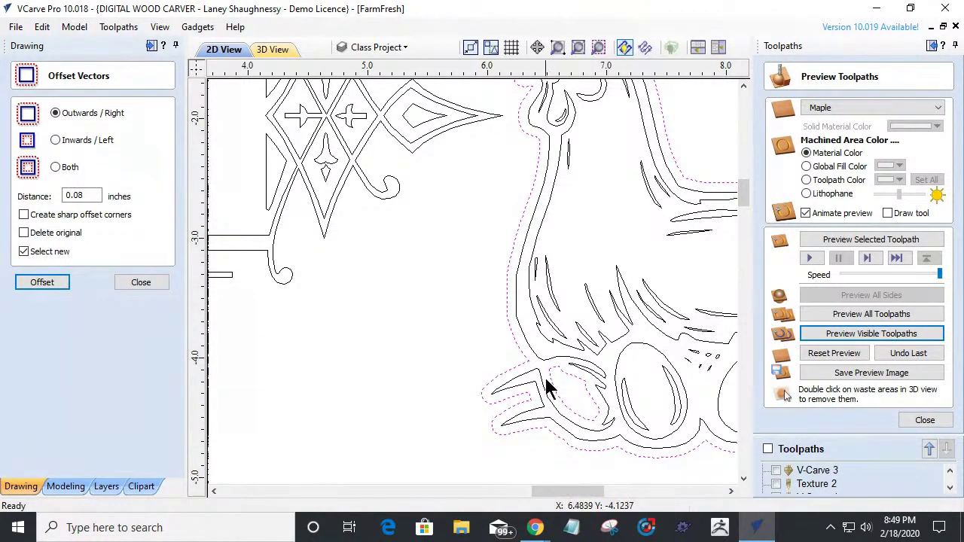
Delete the small stray offset loop inside the egg below the breast of each hen, keeping the outer offset outlines.
left_click(579, 393, "shift")
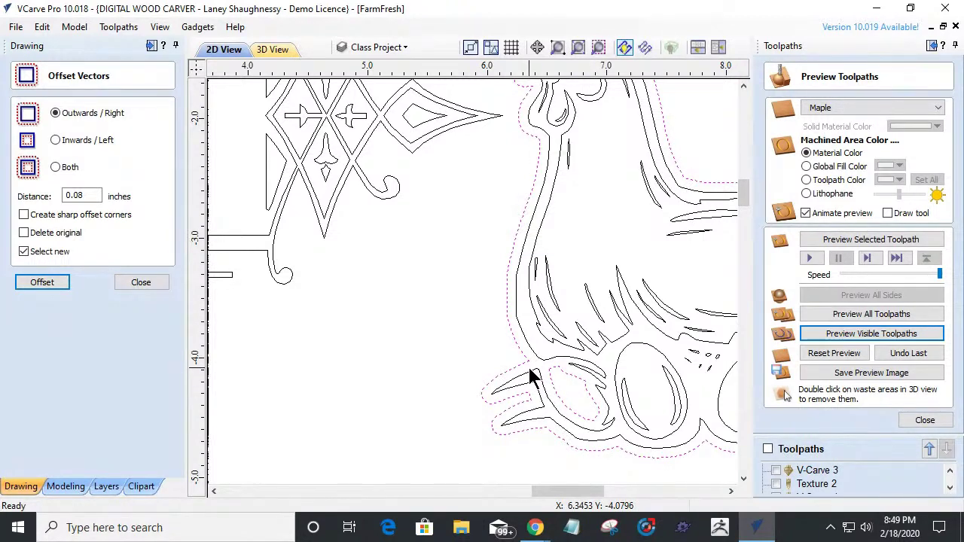
left_click(515, 337)
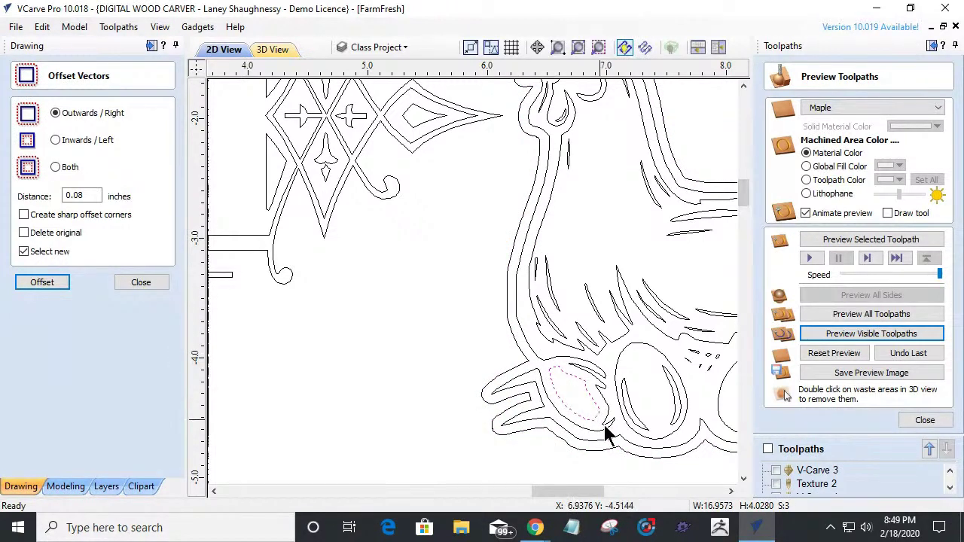
scroll(648, 430, "down", 5)
scroll(328, 429, "up", 5)
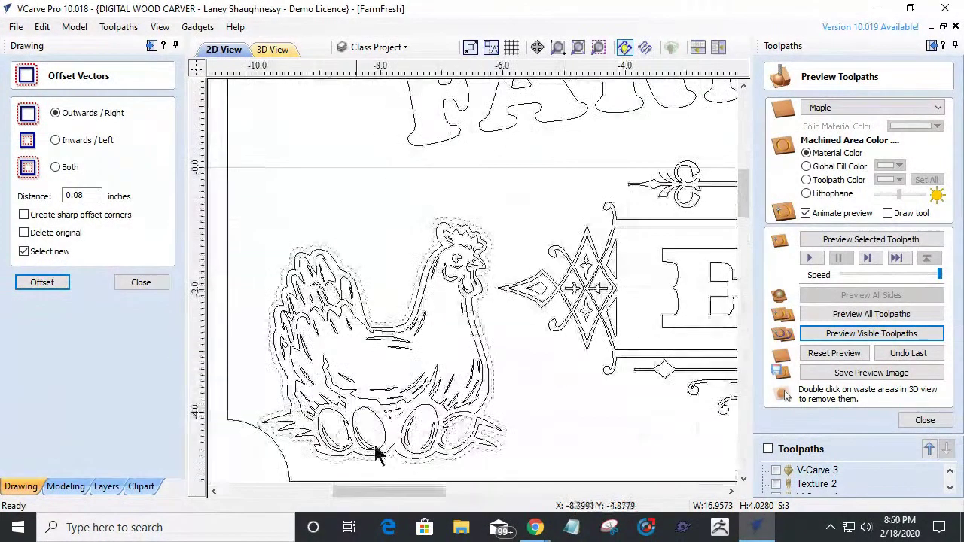
left_click(574, 368, "shift")
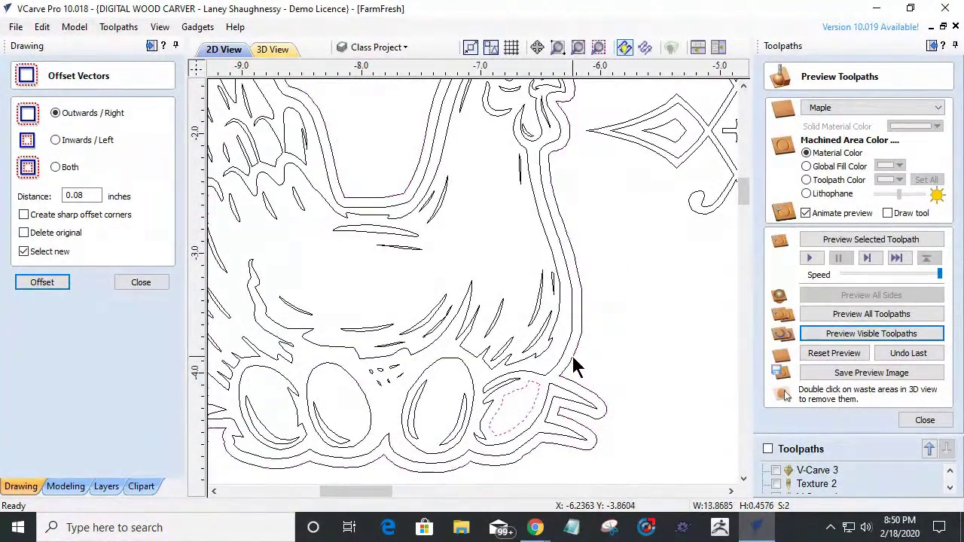
scroll(581, 426, "down", 3)
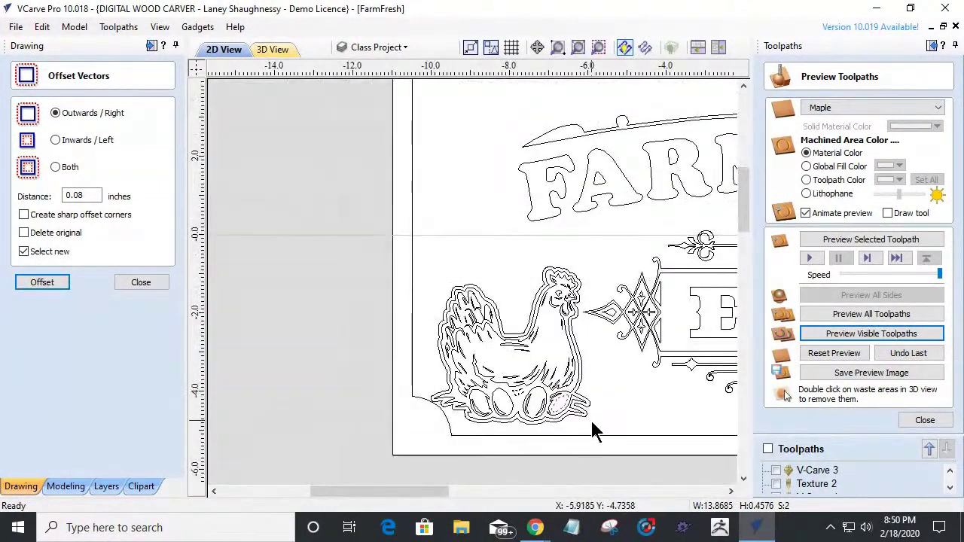
scroll(595, 429, "down", 4)
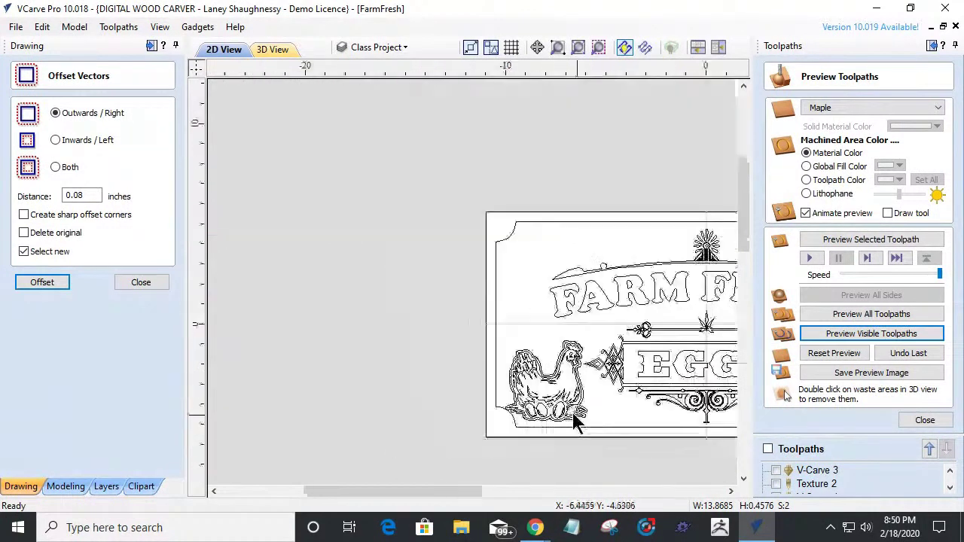
scroll(613, 426, "up", 2)
left_click(615, 424)
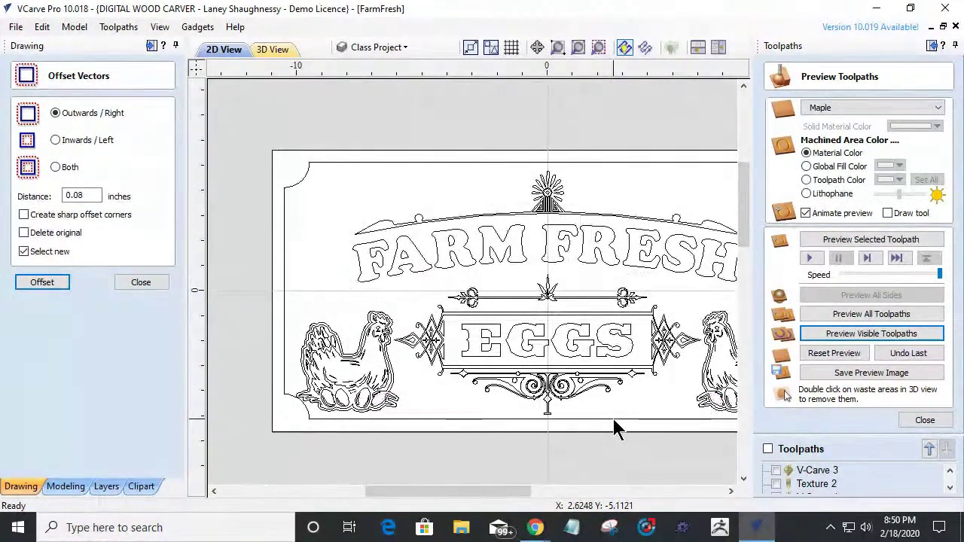
scroll(719, 413, "up", 3)
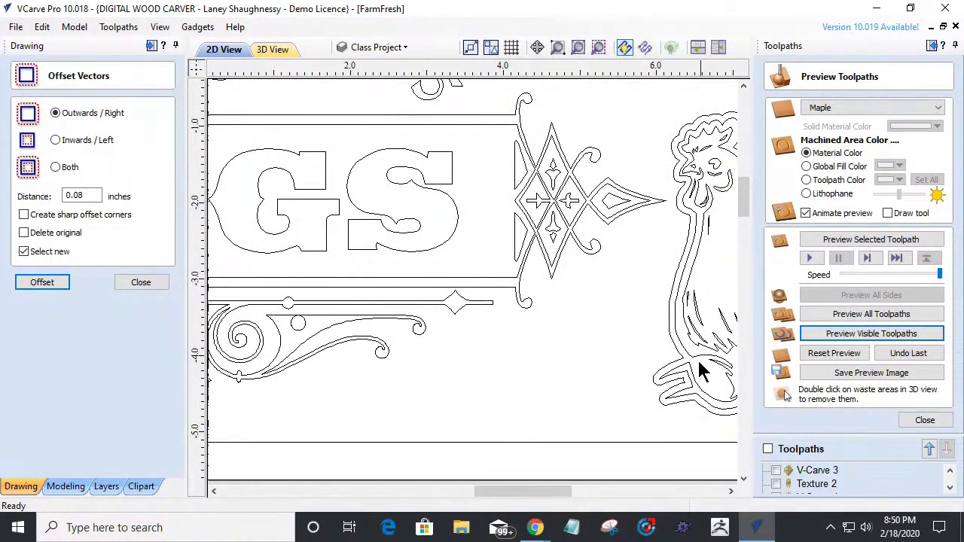
Select the outer offset outlines of both the right and left hens together.
scroll(634, 394, "down", 4)
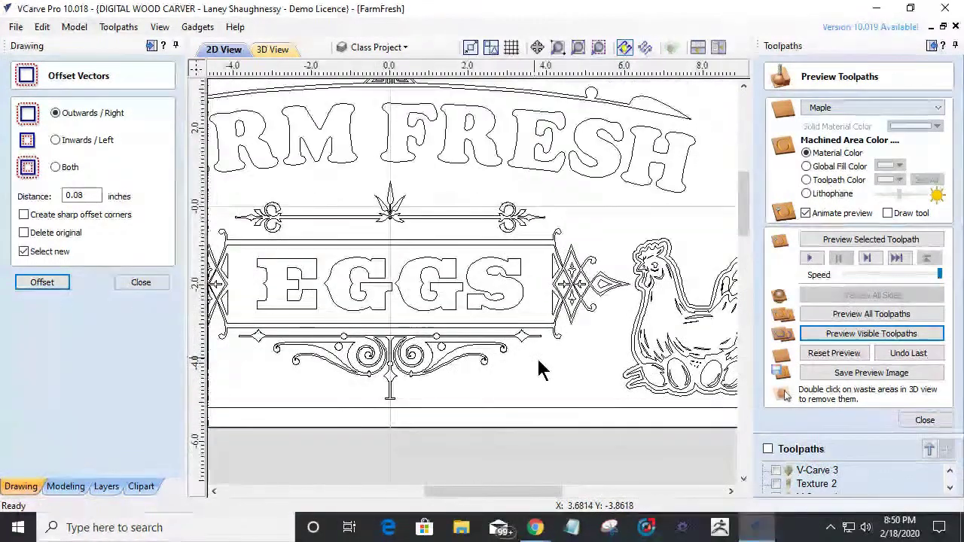
scroll(673, 394, "up", 2)
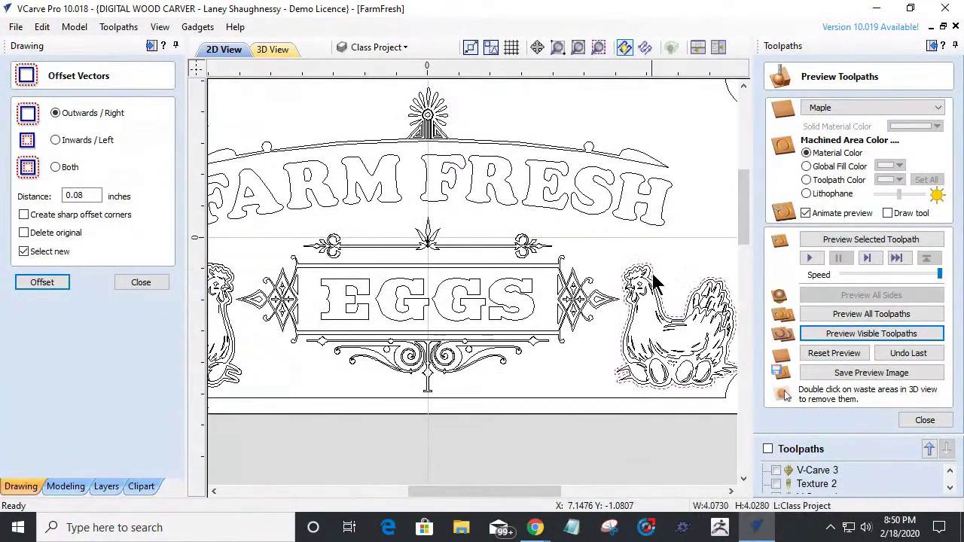
scroll(637, 334, "down", 2)
scroll(385, 315, "up", 3)
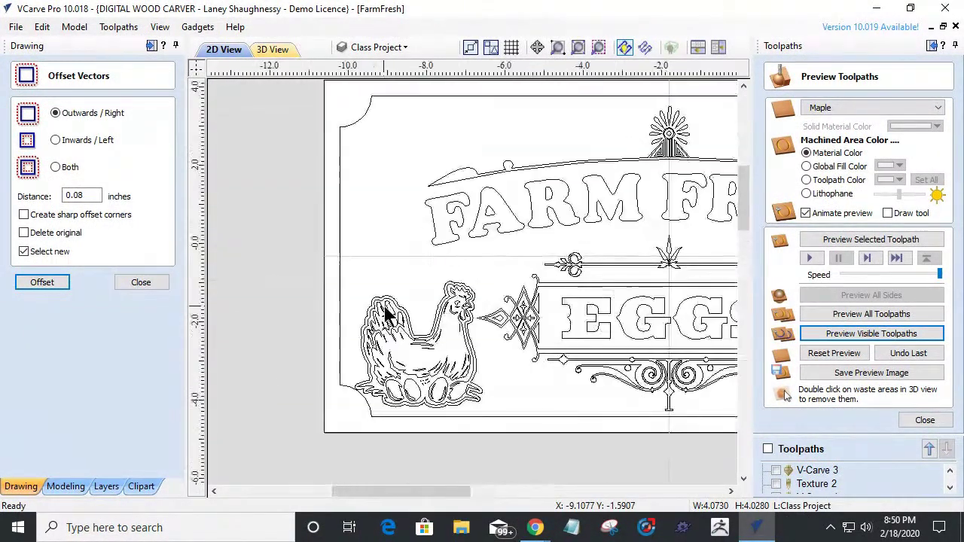
left_click(463, 301)
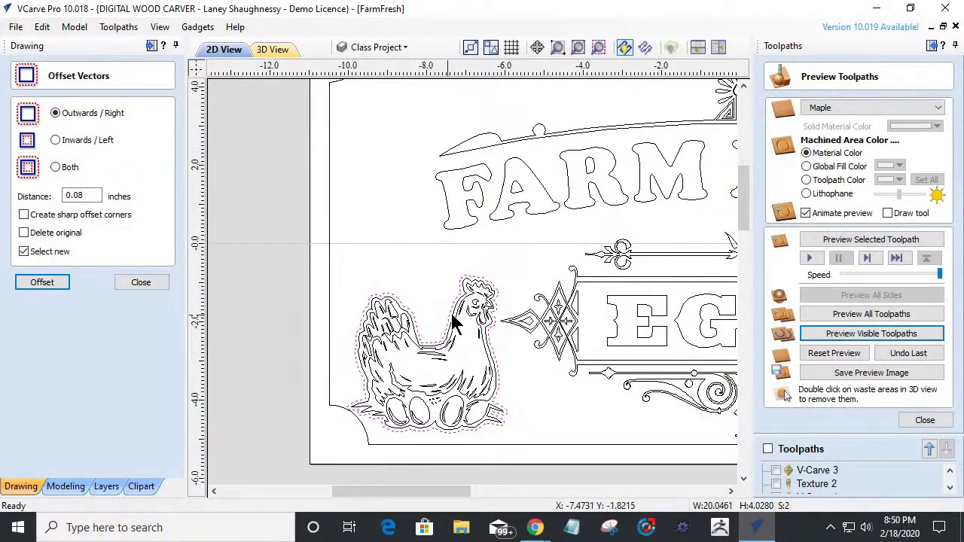
Finish offsetting and select every vector in the 2D layout.
left_click(141, 281)
key("F4")
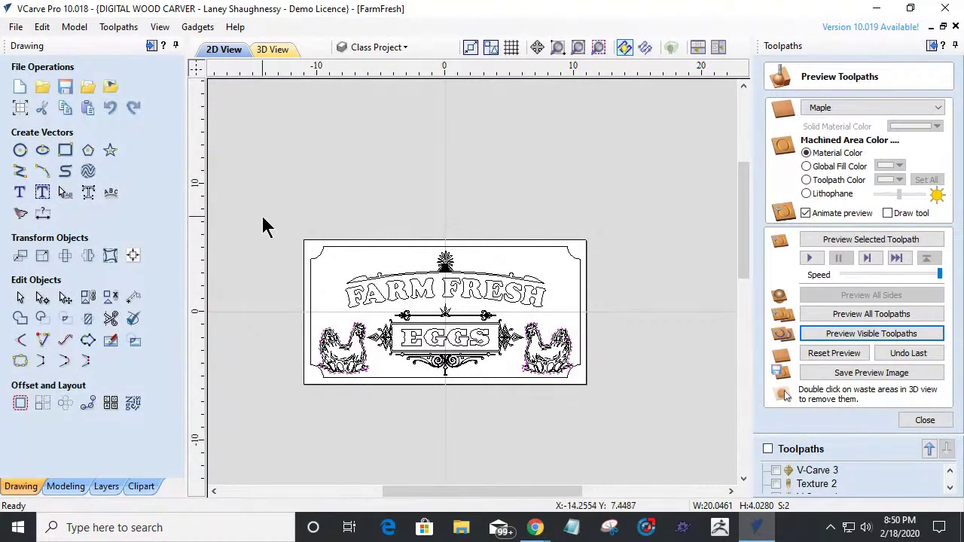
key("ctrl+a")
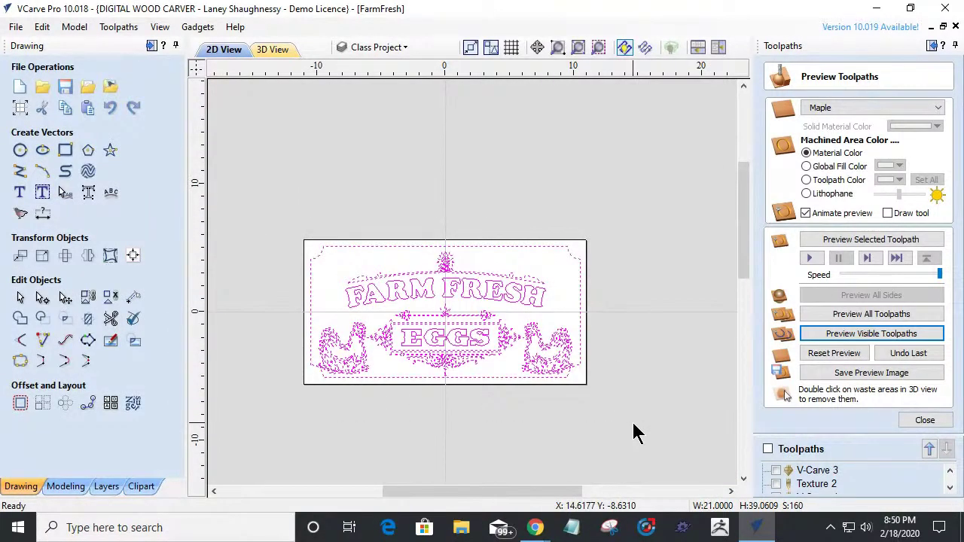
Reopen the V-Carve 2 toolpath, review its flat depth and clearance tools, and recalculate it with all vectors selected.
left_click(925, 422)
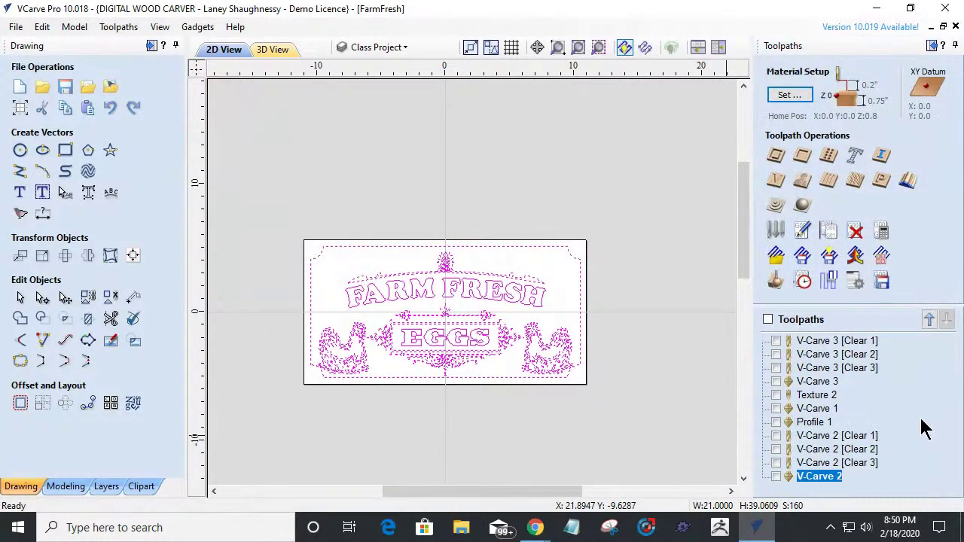
left_click(814, 436)
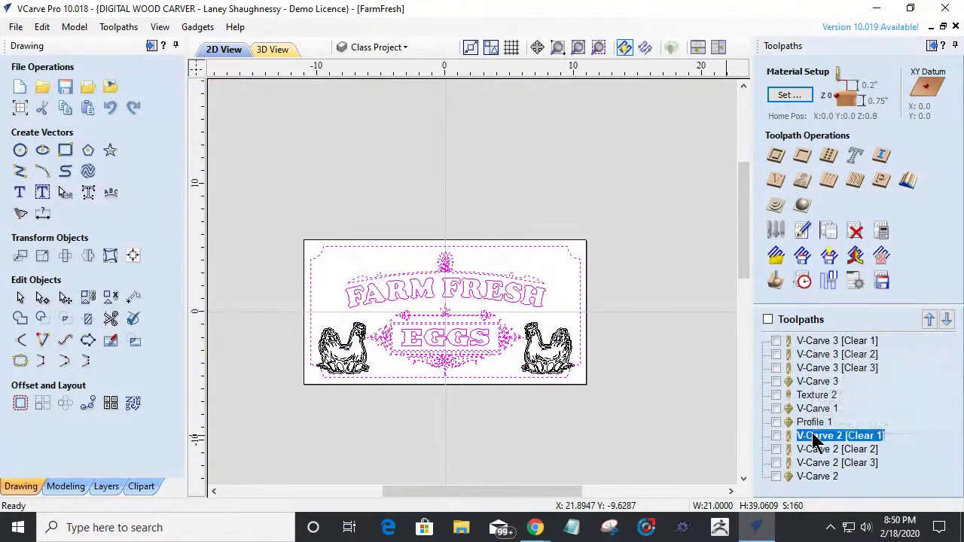
double_click(813, 436)
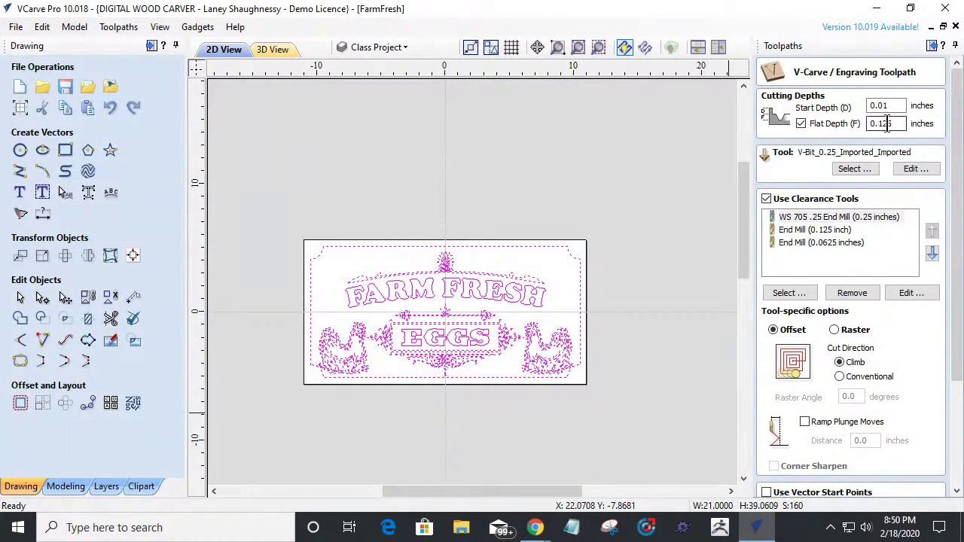
left_click_drag(955, 194, 960, 304)
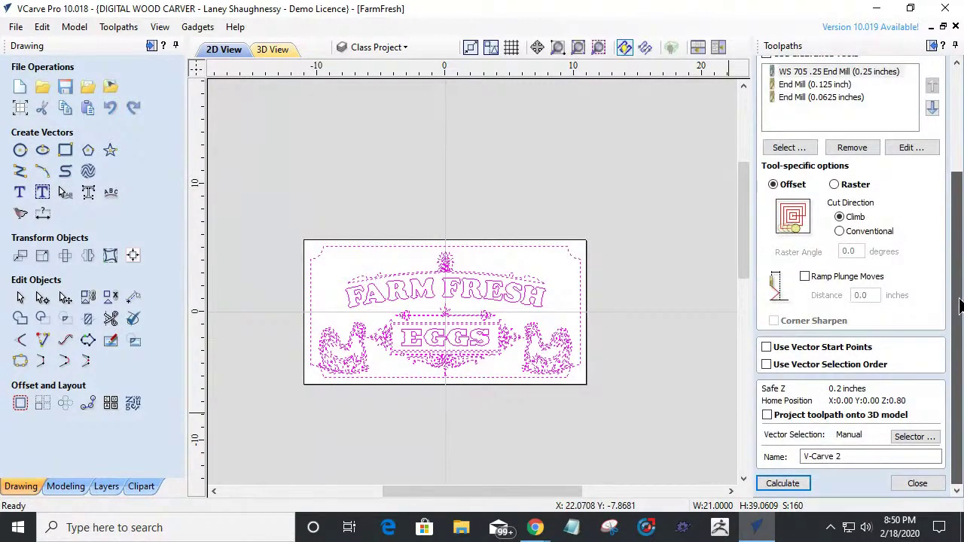
left_click_drag(960, 304, 962, 268)
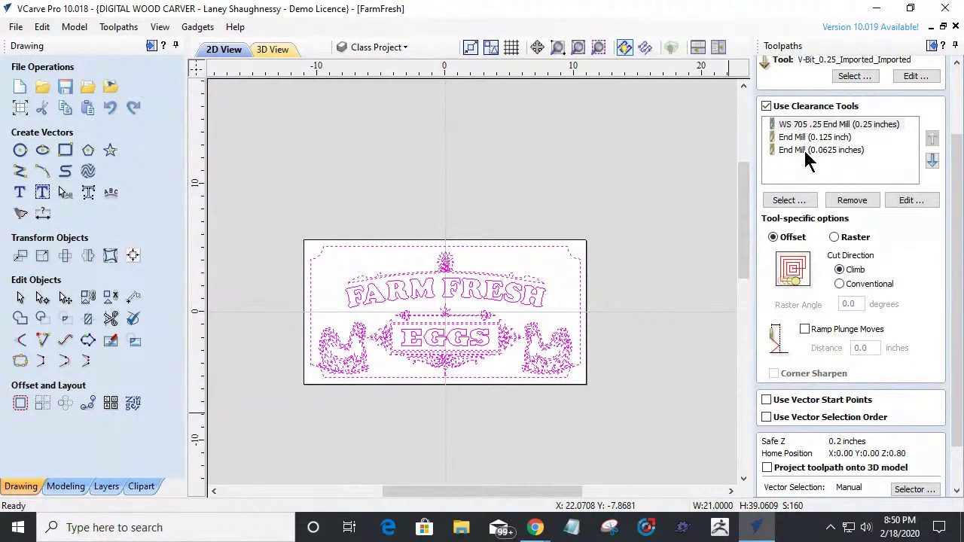
scroll(938, 327, "down", 2)
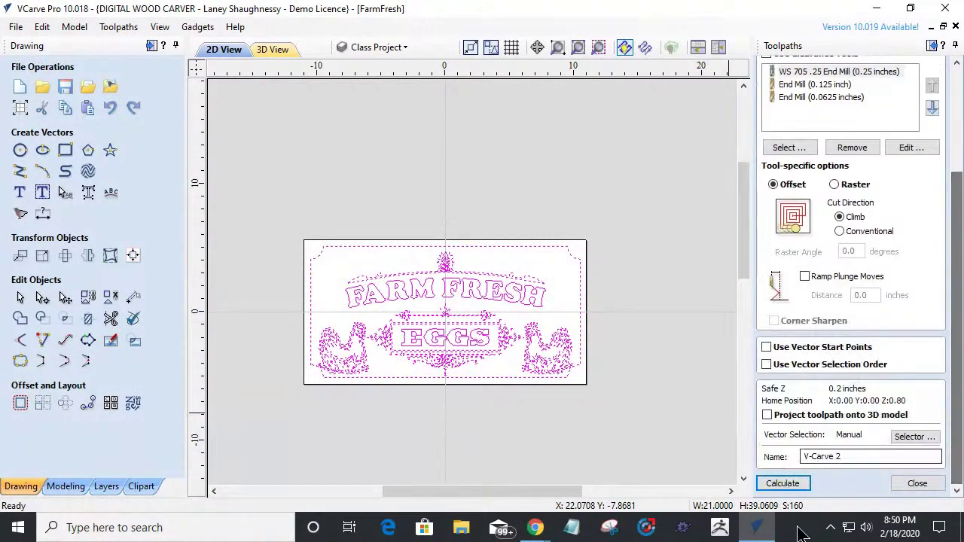
left_click(782, 484)
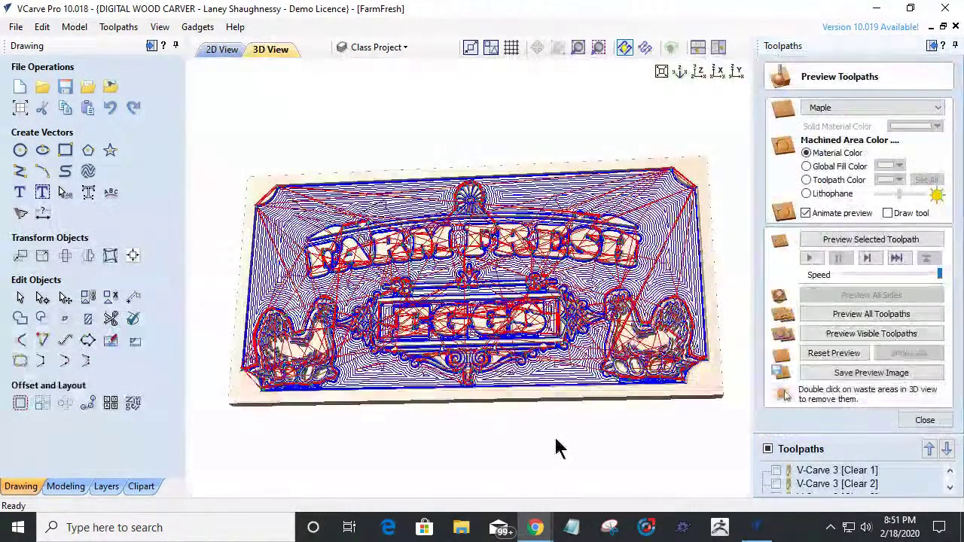
Open the VCarve Pro keyboard shortcuts help page and examine its general, mirror, alignment, group, nudge and node editing shortcuts.
left_click(235, 28)
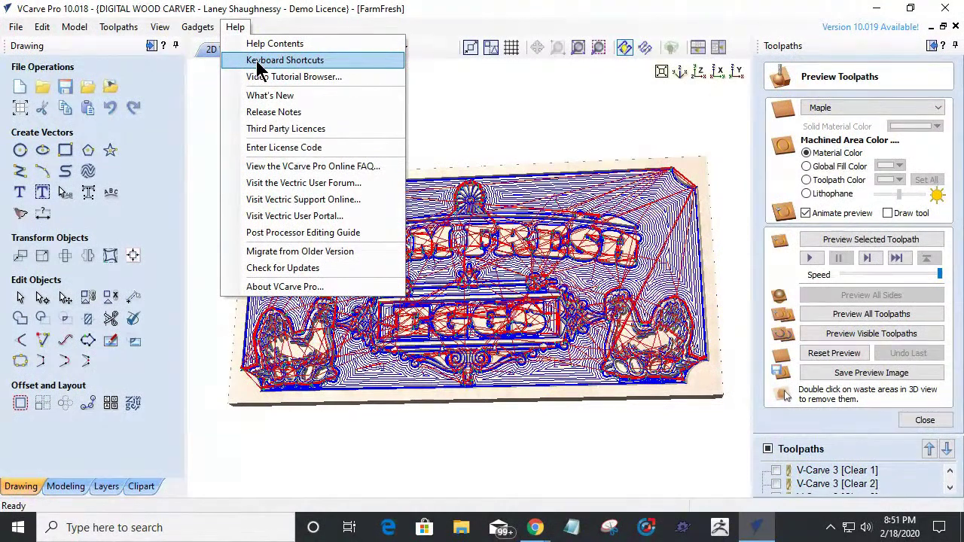
left_click(256, 63)
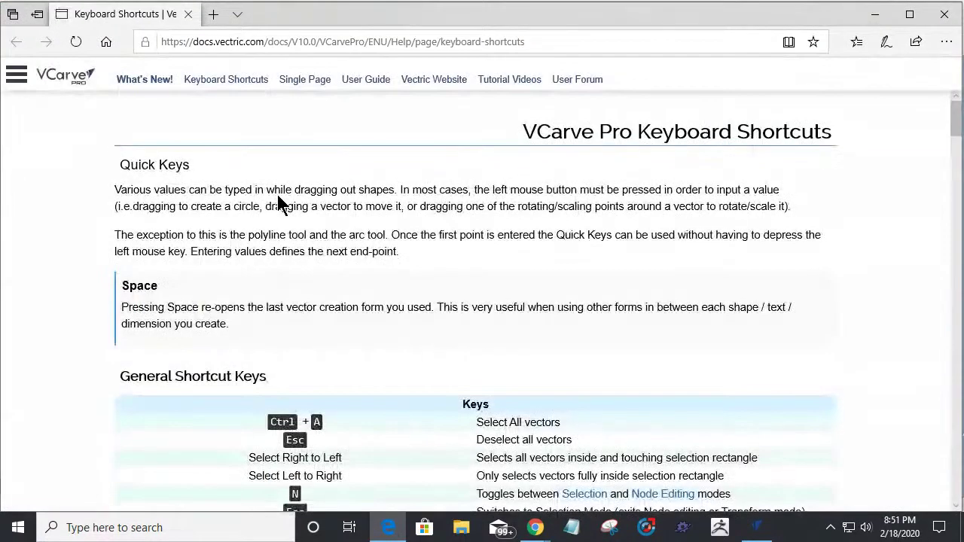
scroll(278, 203, "down", 5)
scroll(279, 198, "down", 3)
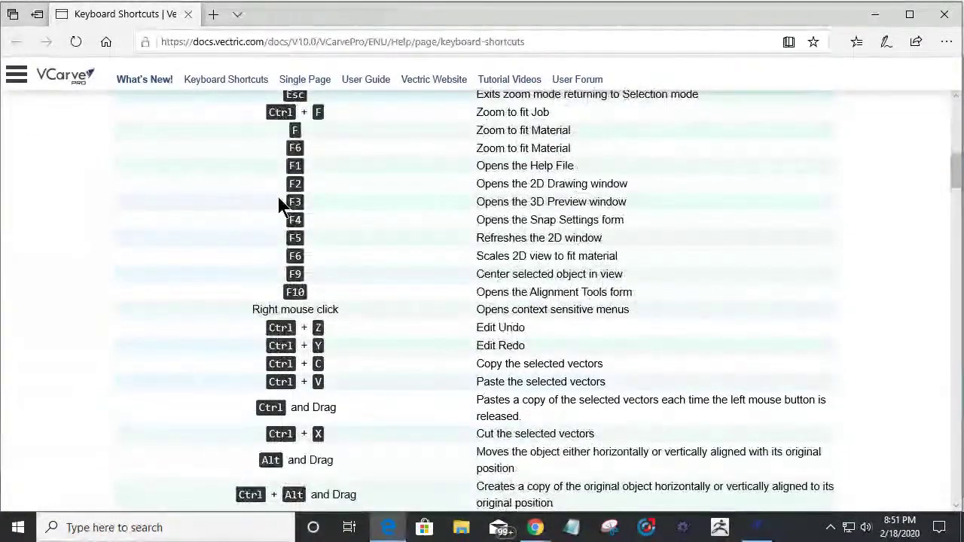
scroll(279, 198, "down", 5)
scroll(278, 197, "down", 5)
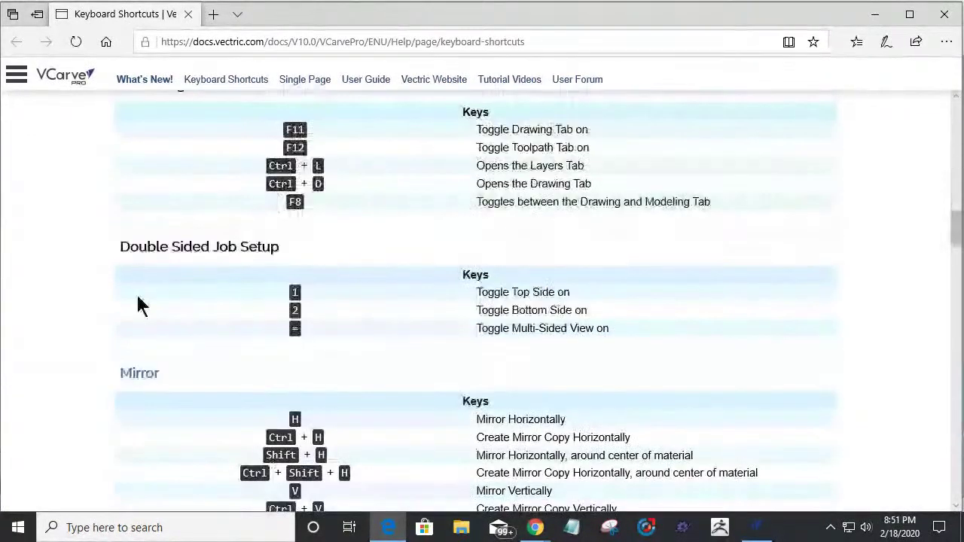
scroll(151, 324, "down", 4)
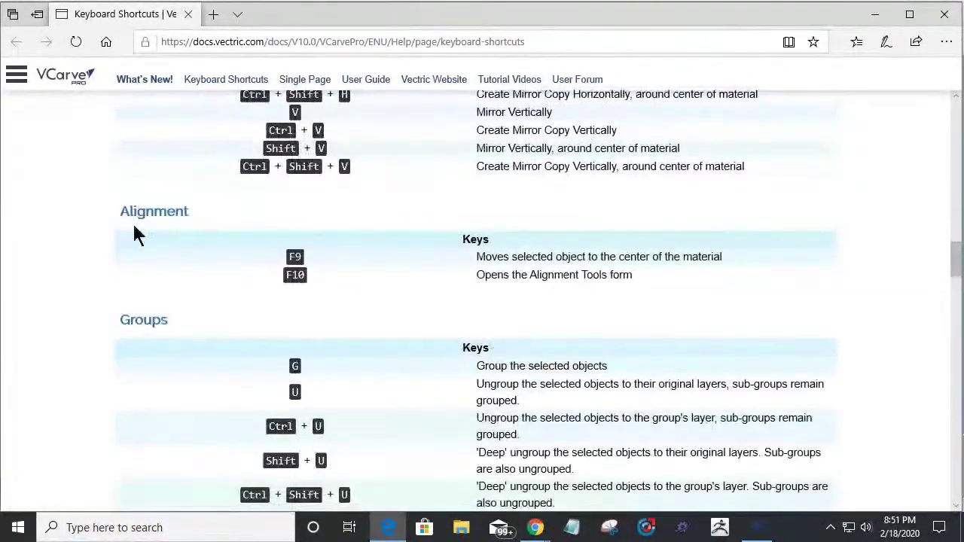
scroll(129, 338, "down", 1)
scroll(132, 344, "down", 4)
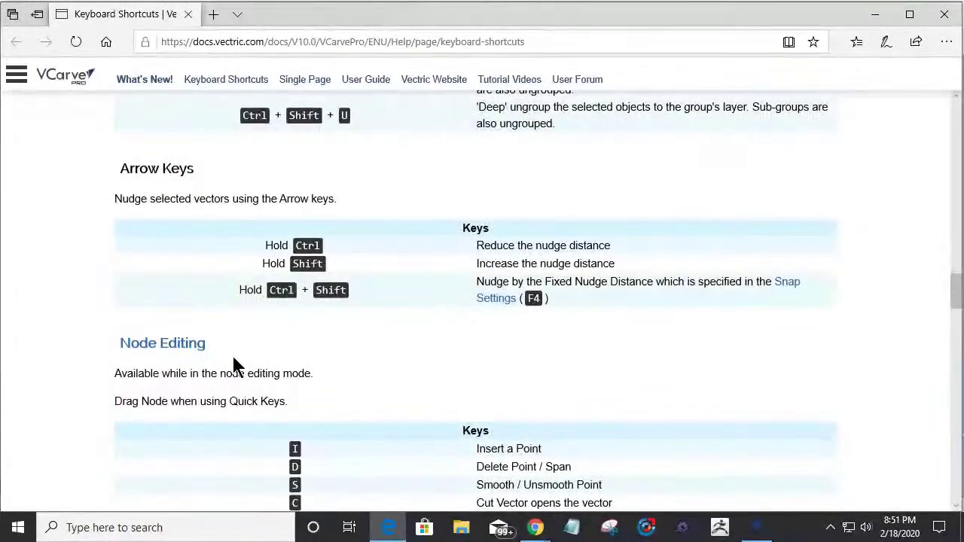
scroll(233, 363, "down", 1)
scroll(234, 366, "down", 3)
scroll(234, 365, "up", 5)
scroll(233, 365, "down", 10)
scroll(233, 366, "up", 15)
scroll(234, 354, "up", 15)
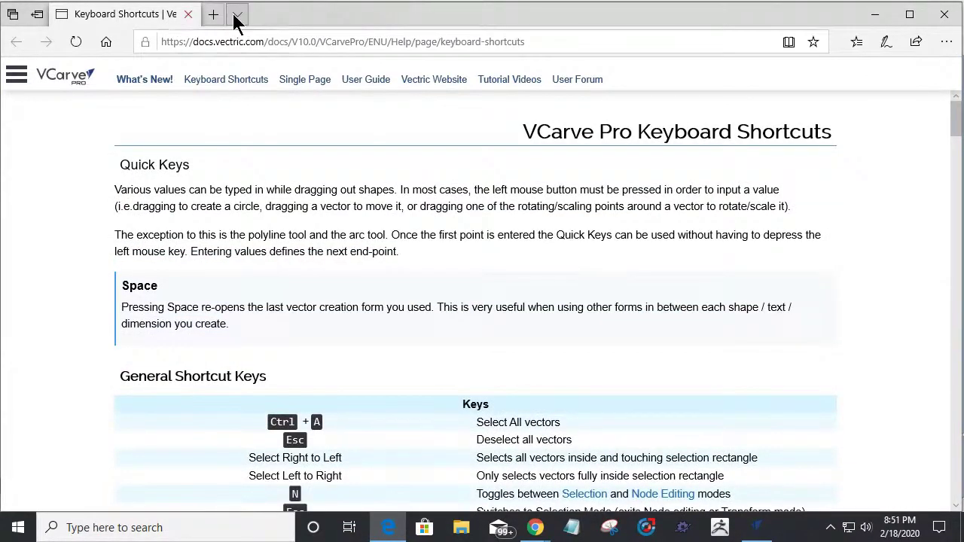
Return to VCarve Pro, open the Draw Rectangle tool's help page, and read its Quick Keys section.
key("alt+Tab")
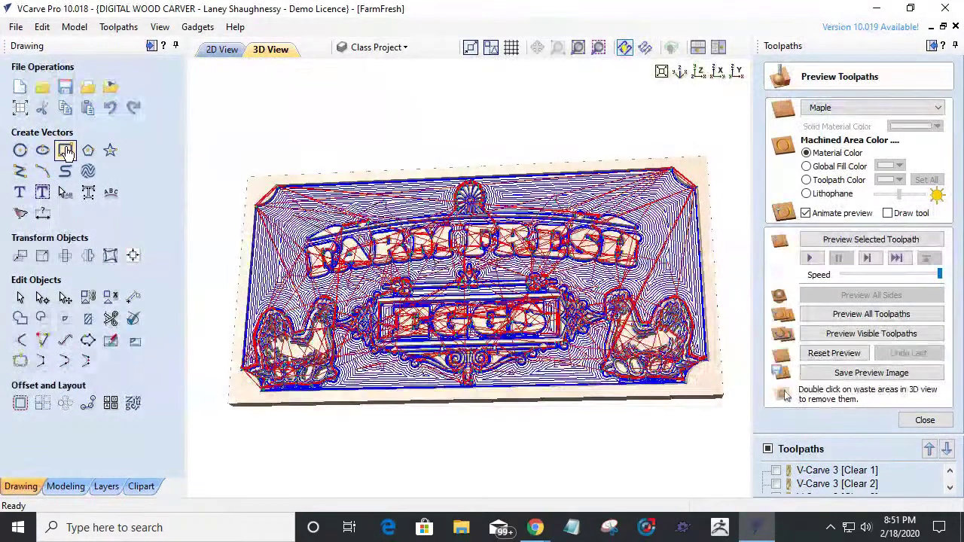
left_click(66, 152)
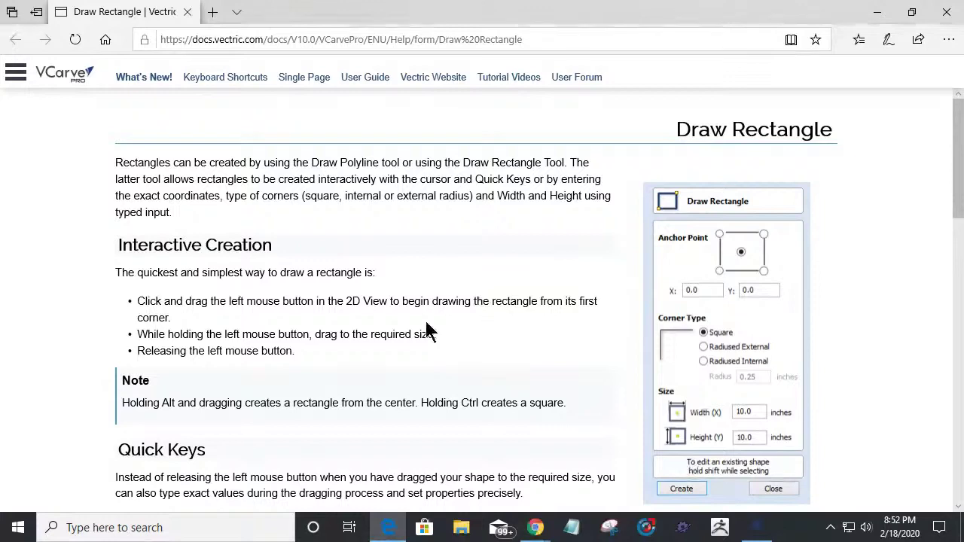
scroll(424, 334, "down", 4)
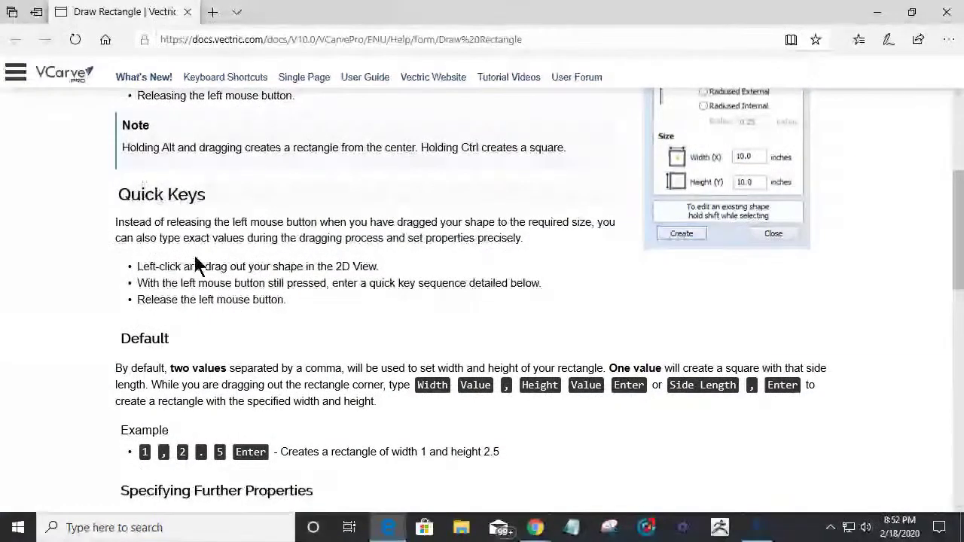
Read the Draw Rectangle help on default quick keys, further properties, corner types and editing existing rectangles, and close the page.
scroll(294, 301, "down", 1)
scroll(594, 381, "down", 3)
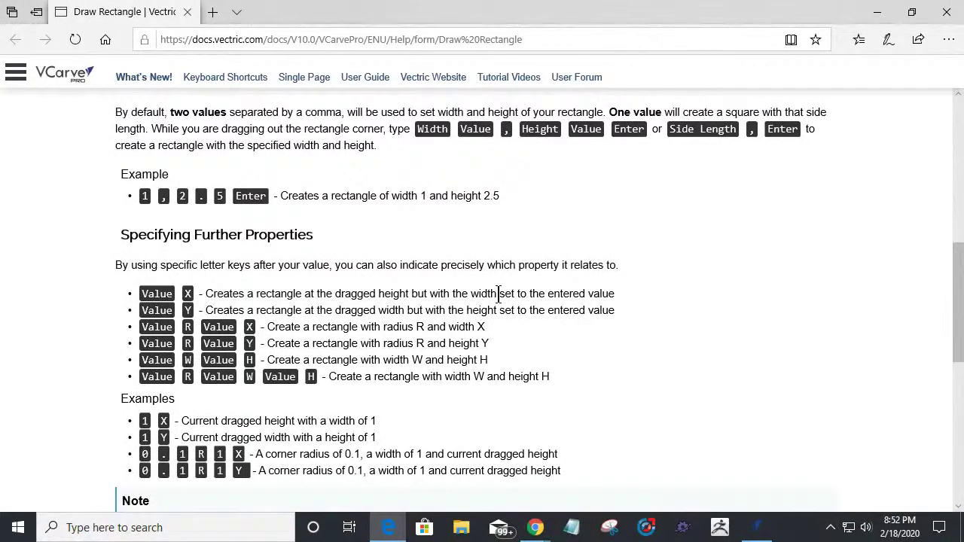
scroll(522, 387, "up", 4)
scroll(527, 392, "down", 4)
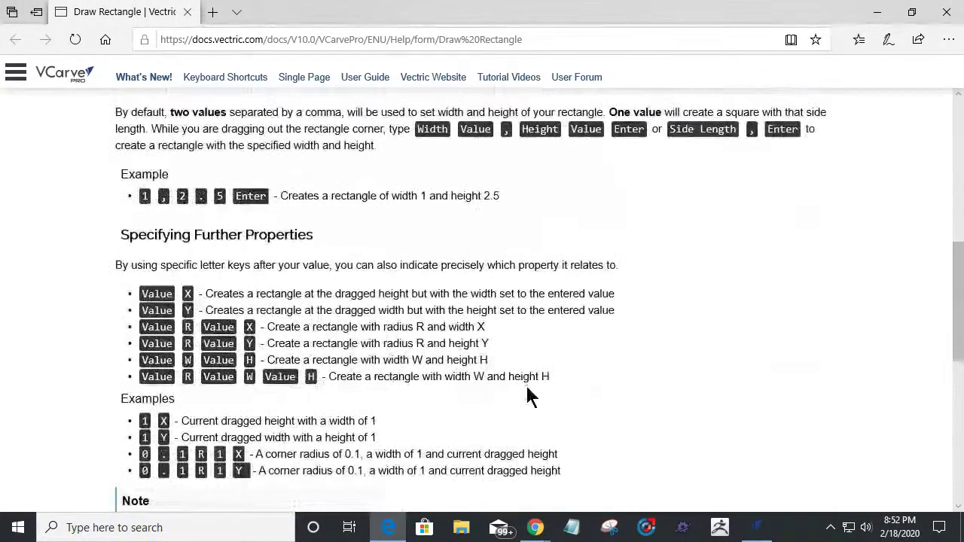
scroll(247, 457, "down", 1)
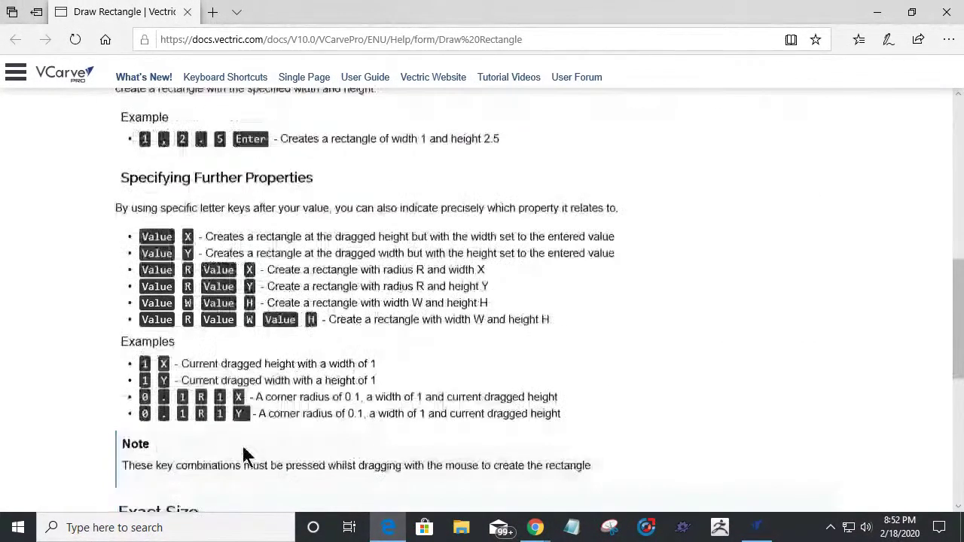
scroll(279, 435, "up", 4)
scroll(282, 431, "down", 1)
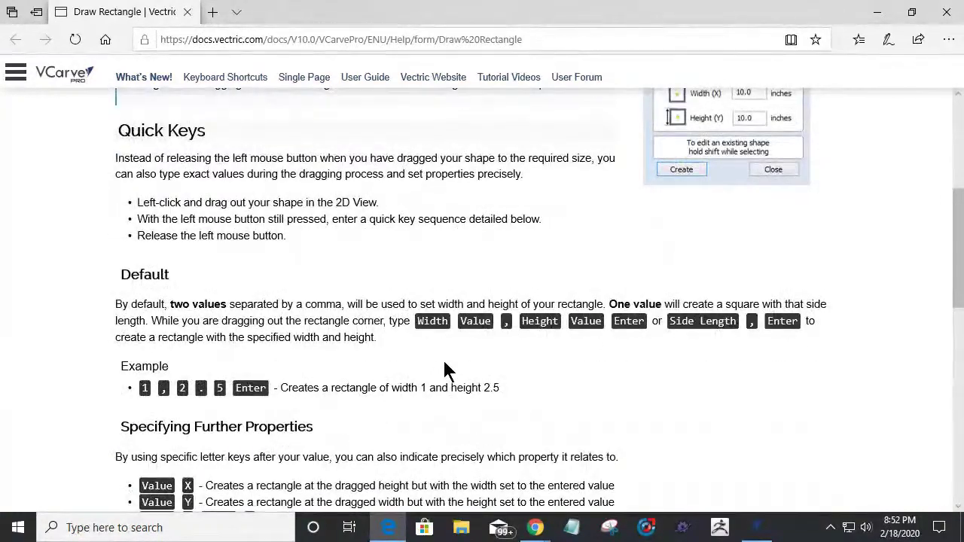
scroll(437, 331, "down", 1)
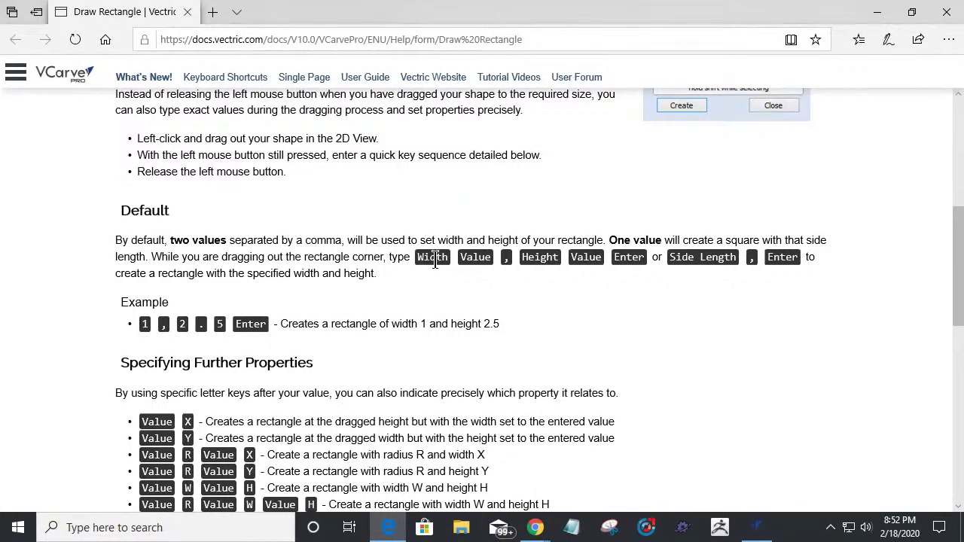
scroll(508, 259, "down", 10)
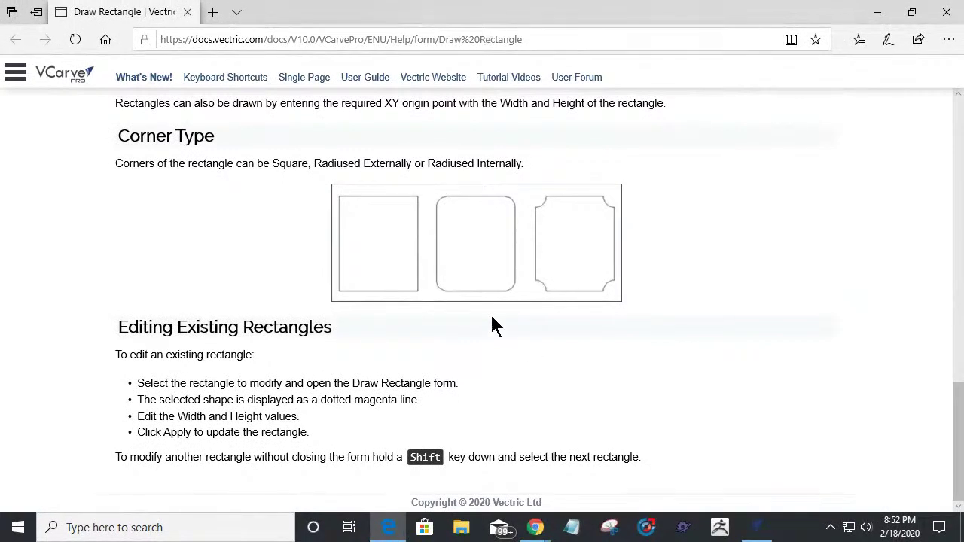
scroll(428, 315, "up", 10)
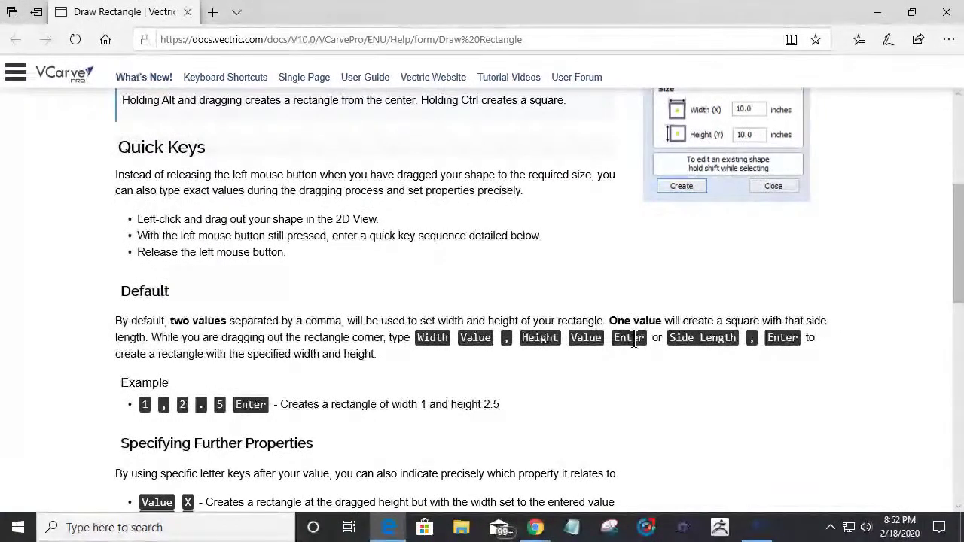
scroll(633, 339, "down", 8)
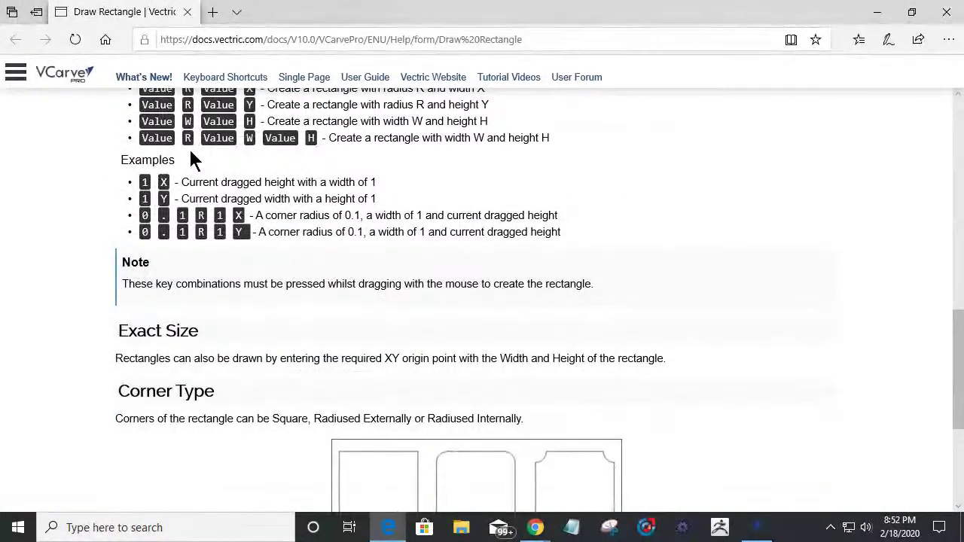
left_click(189, 13)
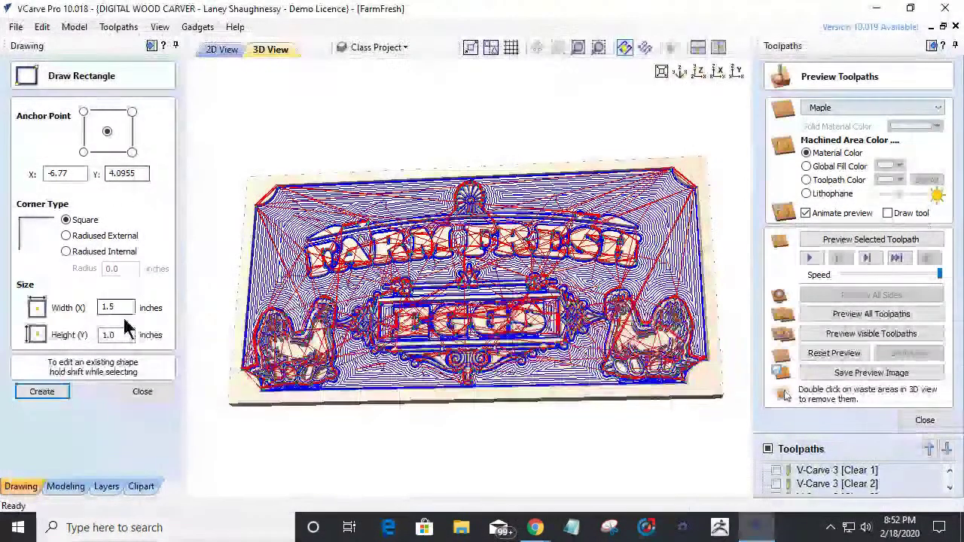
Draw a 4 by 6 inch rectangle above the sign in the 2D layout using quick key values, and delete it.
left_click(221, 49)
scroll(411, 146, "up", 3)
left_click_drag(362, 122, 445, 183)
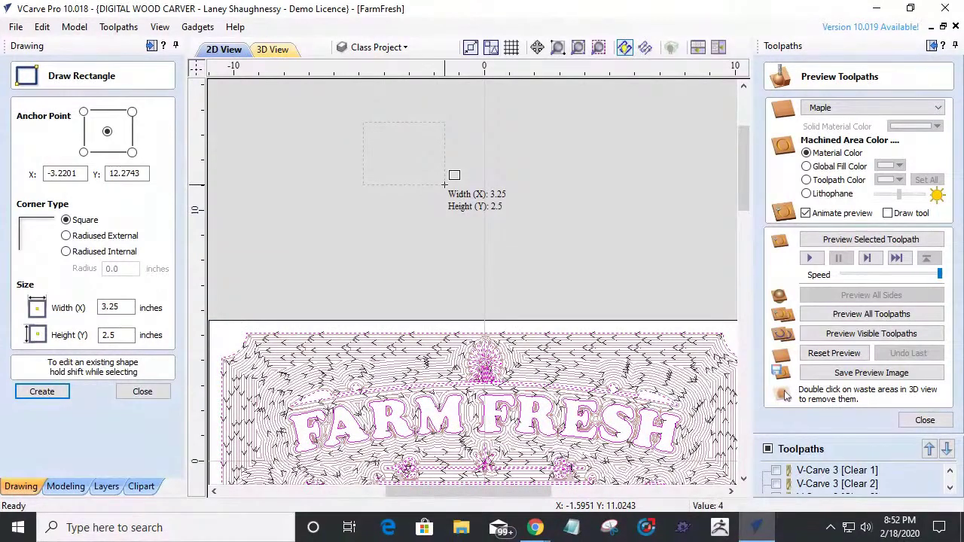
type("6")
key("Return")
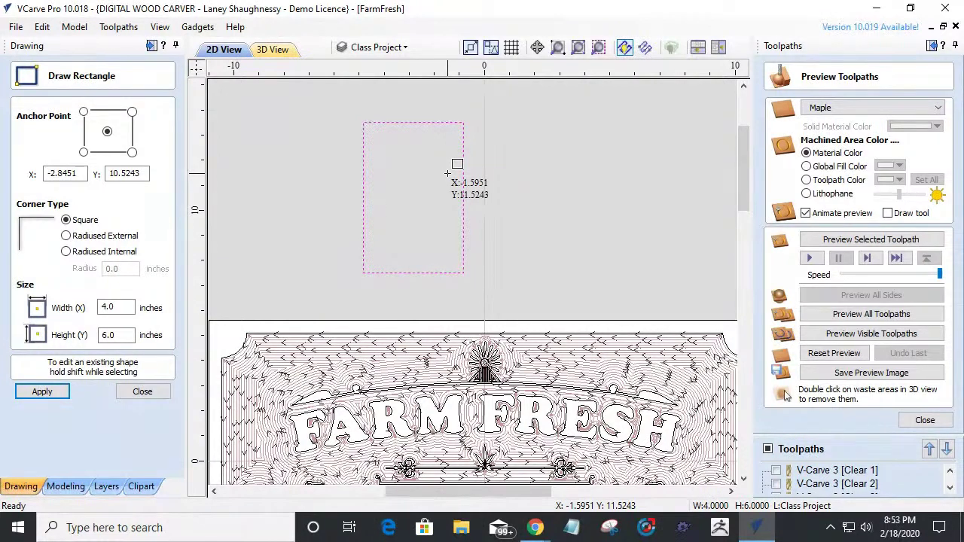
left_click(136, 391)
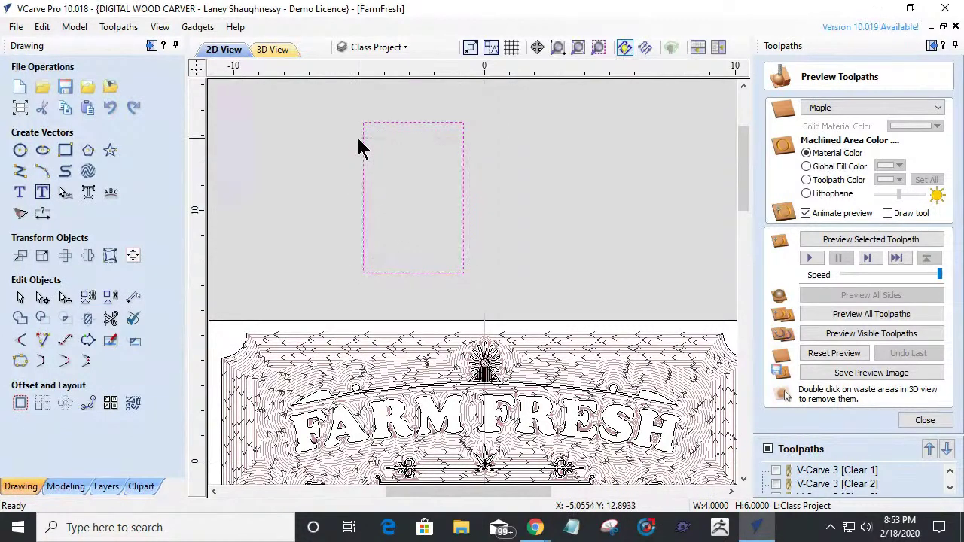
left_click(352, 133)
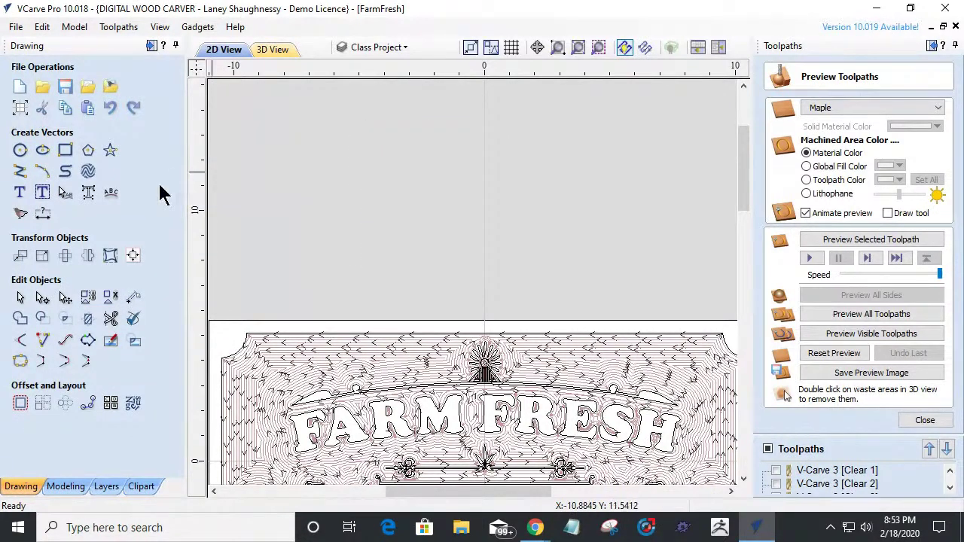
left_click(235, 27)
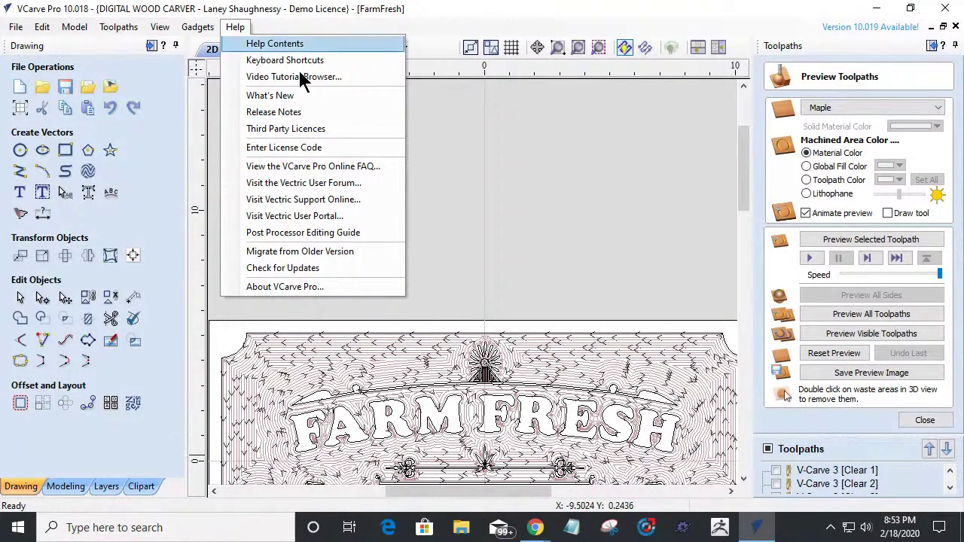
left_click(585, 198)
Reset the preview in the 3D view and simulate all visible toolpaths on the maple sign.
left_click(275, 51)
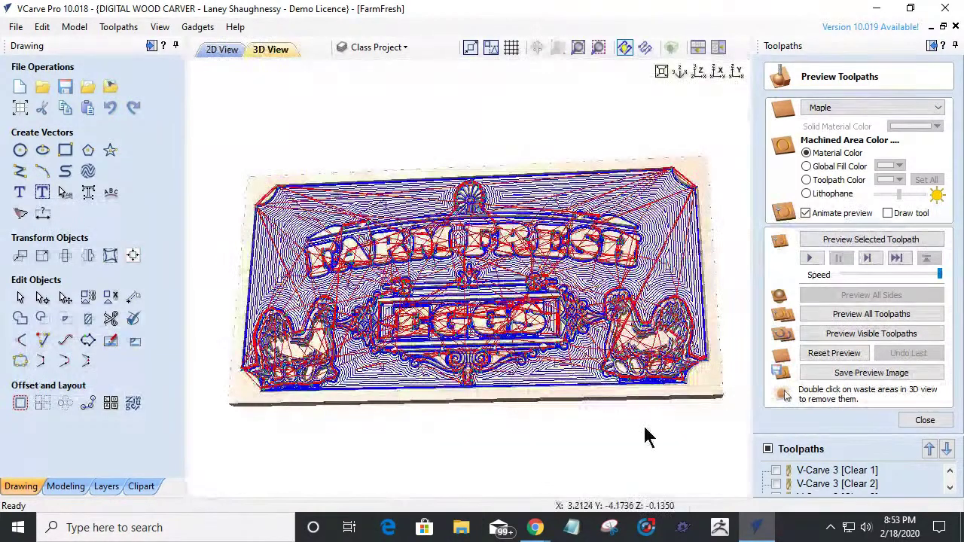
left_click(828, 360)
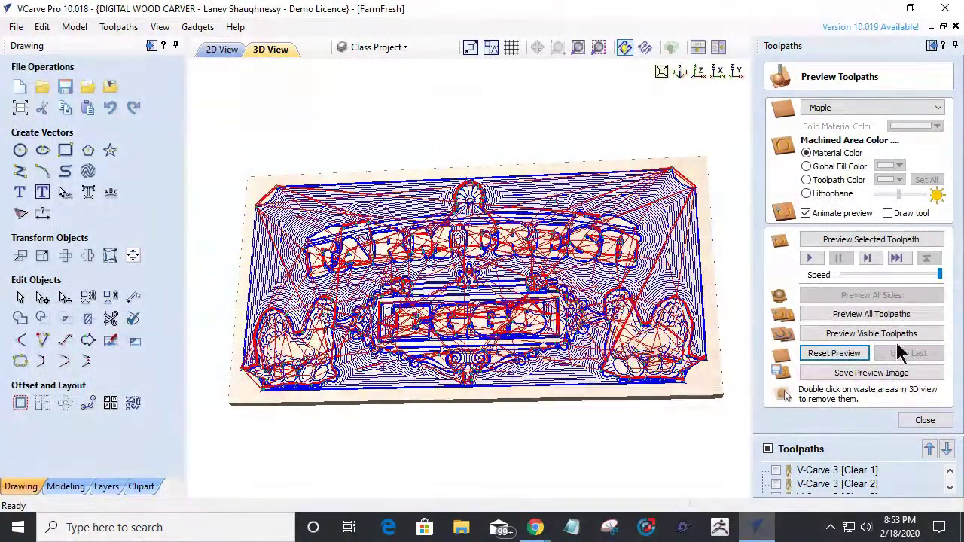
left_click(846, 337)
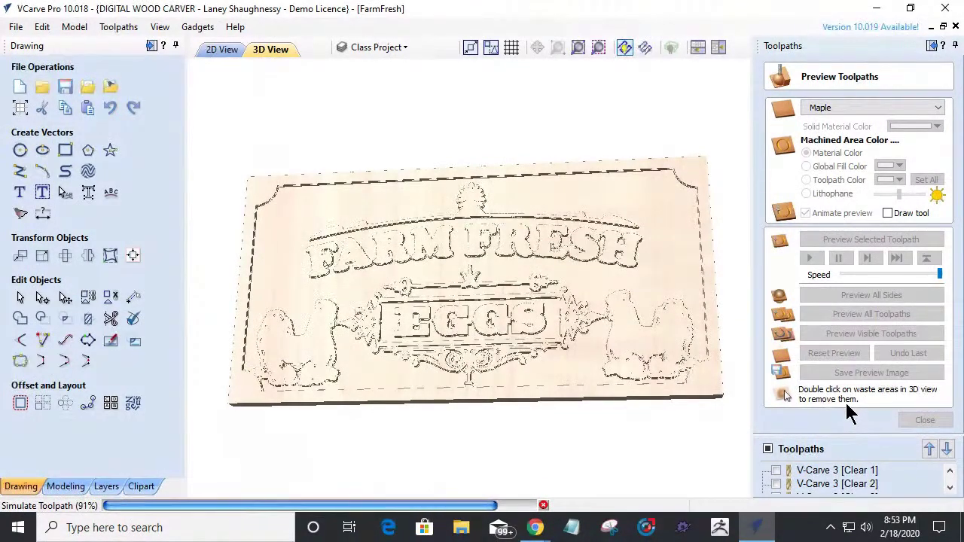
key("Return")
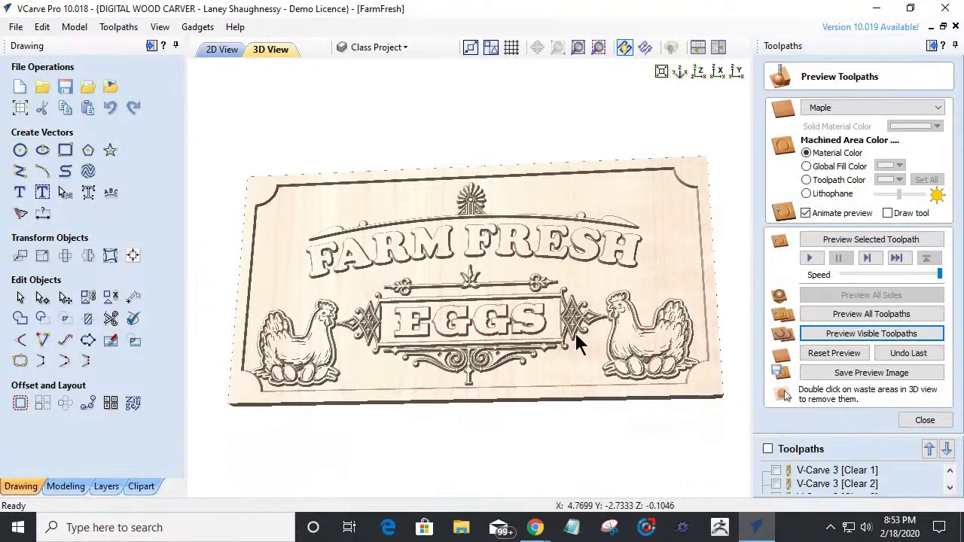
Examine the previewed carving up close around the right hen, its eggs and the ornament tip touching its beak.
scroll(656, 369, "up", 5)
scroll(704, 372, "down", 5)
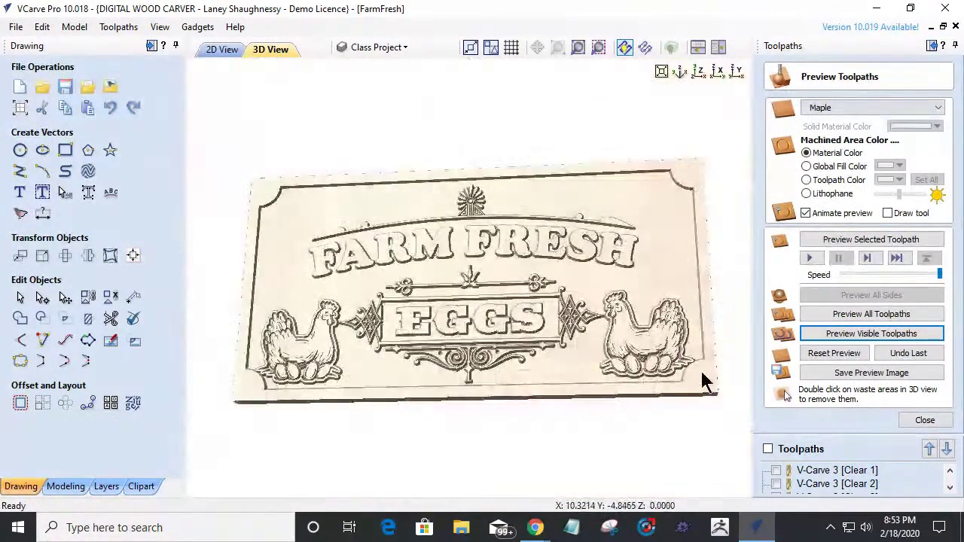
scroll(703, 377, "up", 5)
middle_click_drag(704, 380, 403, 258)
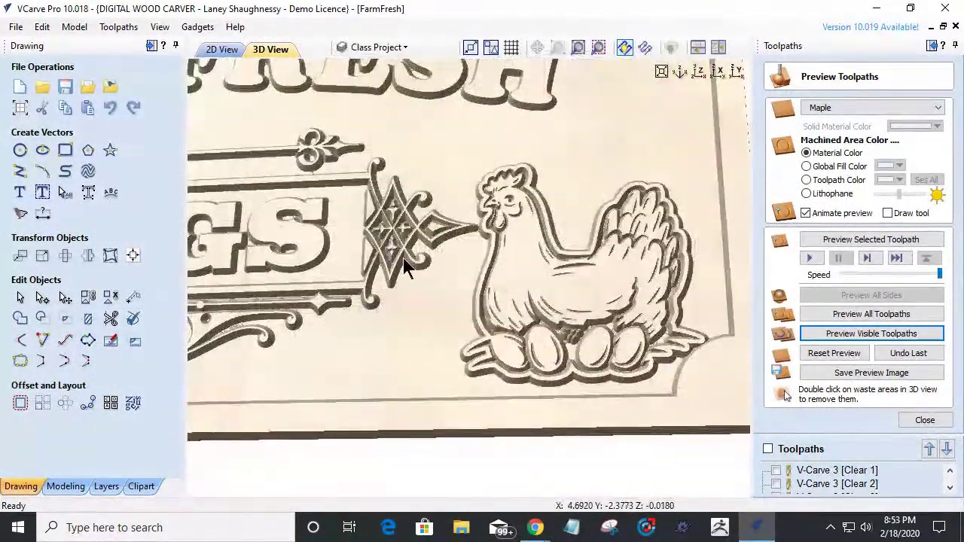
scroll(640, 312, "up", 3)
scroll(647, 307, "up", 1)
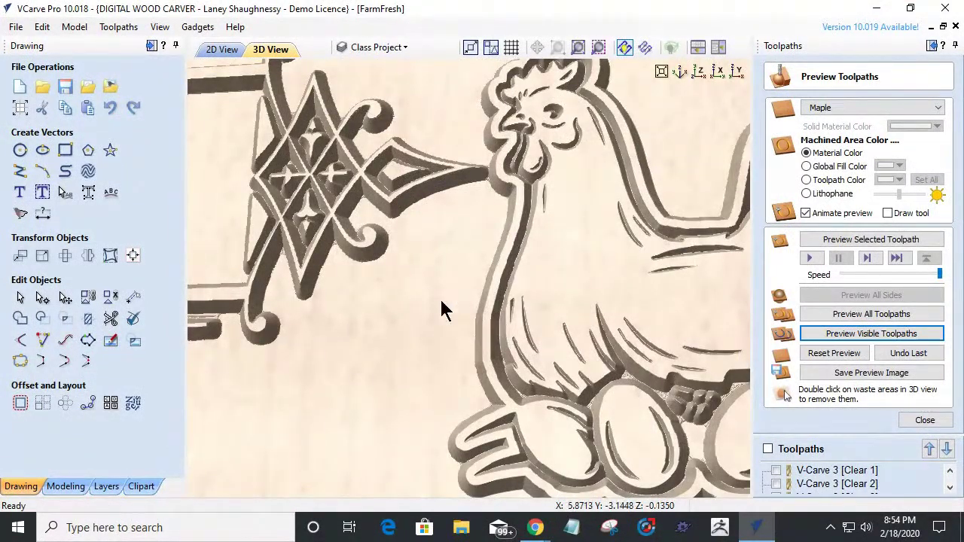
scroll(407, 287, "up", 1)
scroll(381, 267, "down", 4)
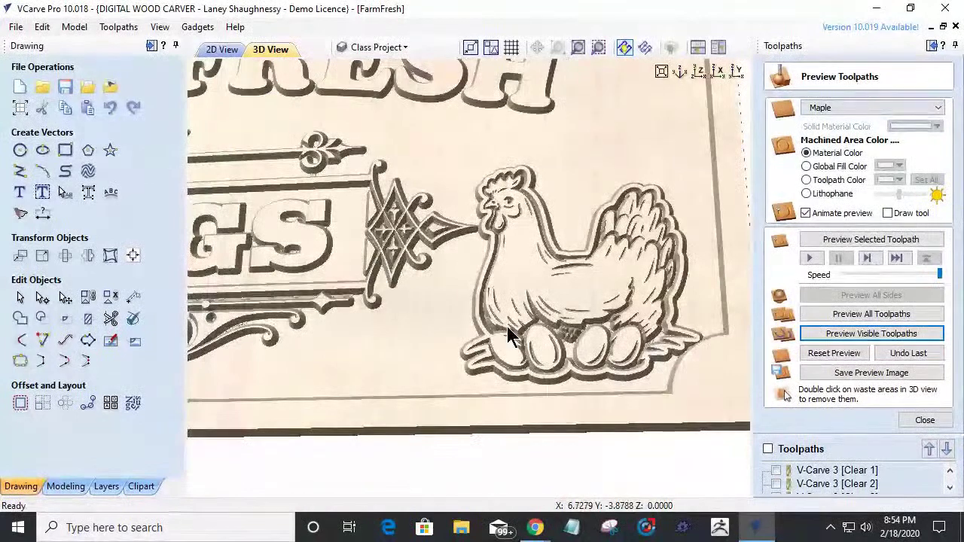
scroll(452, 238, "up", 3)
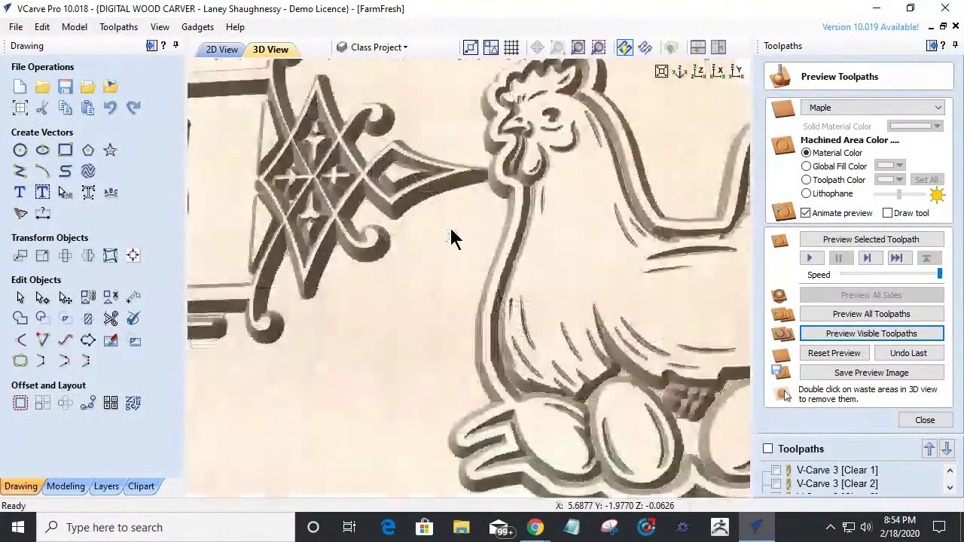
scroll(508, 120, "up", 2)
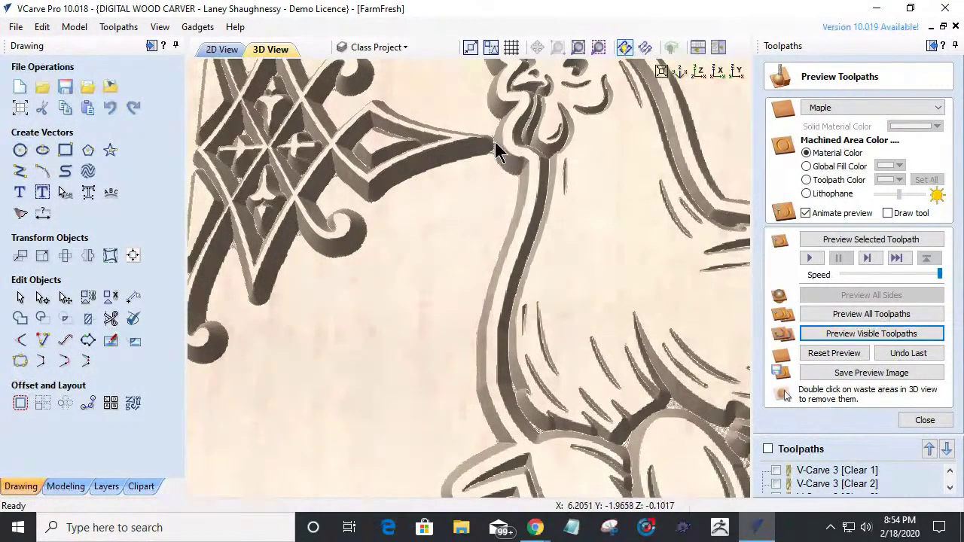
scroll(491, 156, "down", 3)
scroll(692, 332, "down", 2)
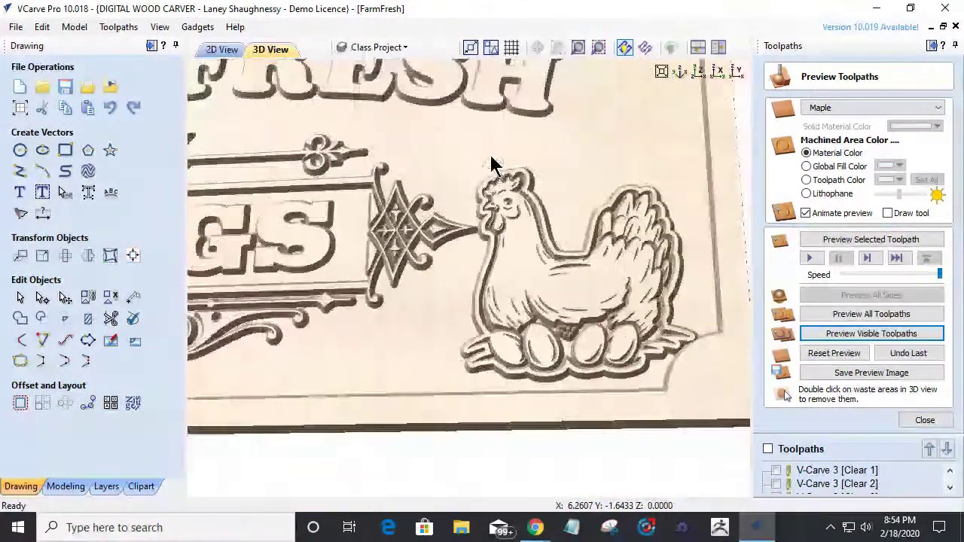
Inspect the carved sign from straight above, checking the spacing between both hens and the side ornaments.
scroll(695, 359, "up", 3)
middle_click_drag(695, 355, 520, 68)
left_click_drag(681, 213, 693, 241)
scroll(687, 127, "up", 4)
left_click(699, 73)
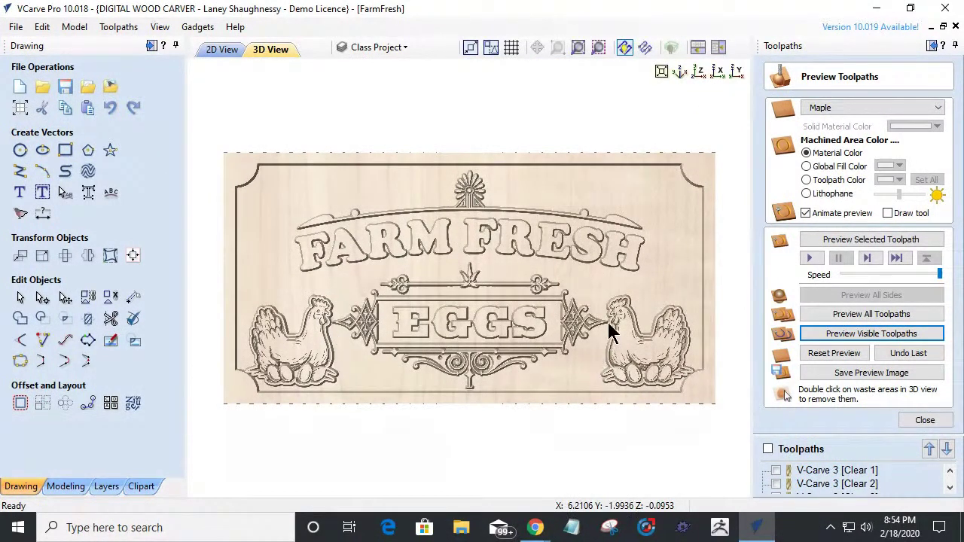
scroll(316, 332, "up", 3)
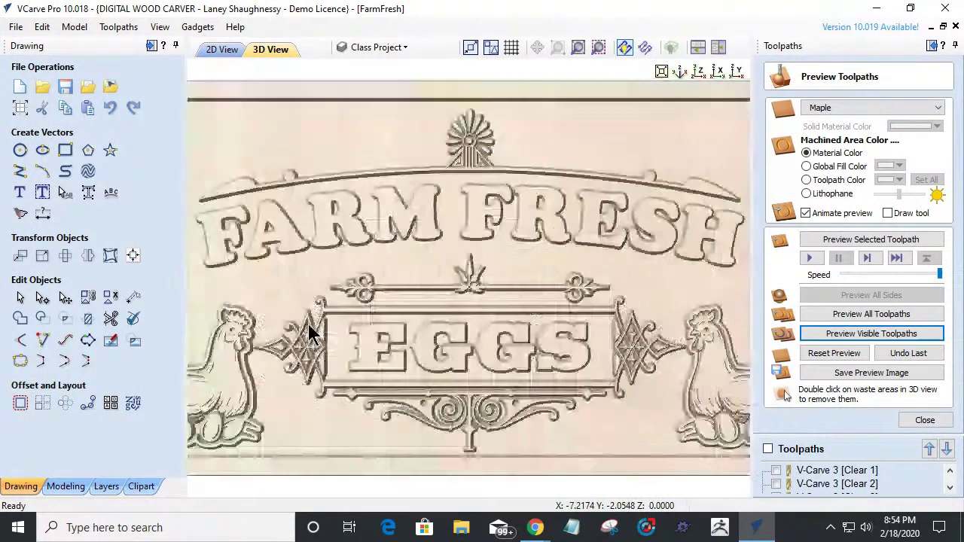
scroll(311, 328, "down", 4)
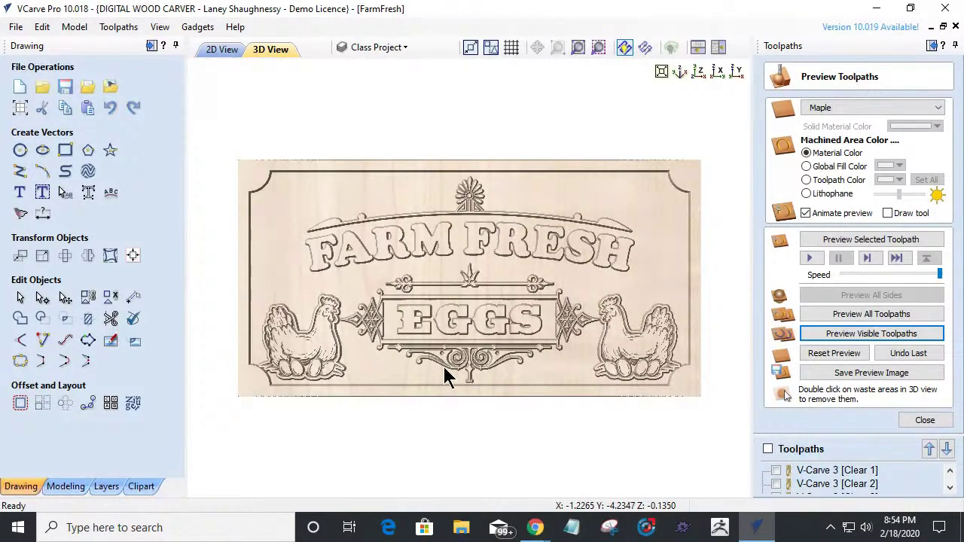
scroll(444, 369, "up", 2)
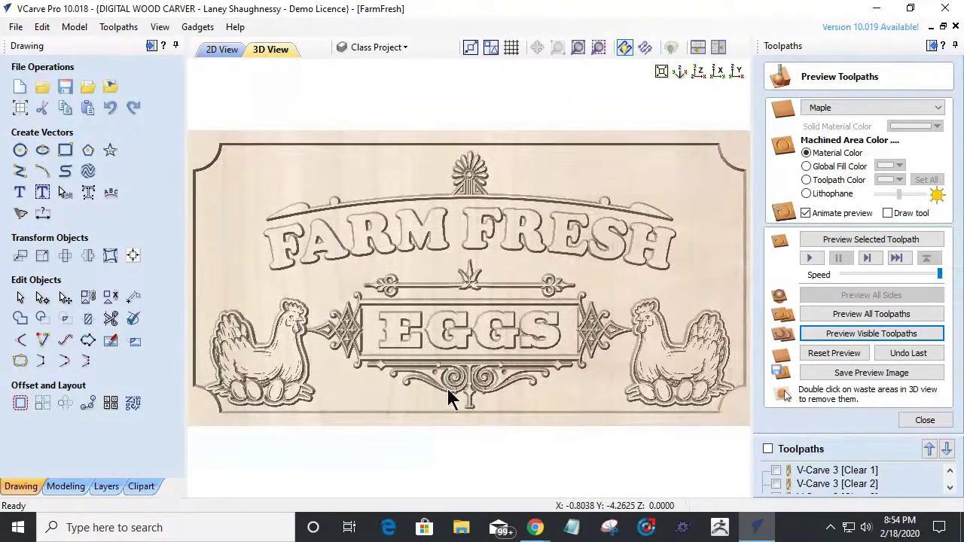
Select the left hen with its offset outline in the 2D layout and move it slightly upward beside the ornament.
left_click(222, 50)
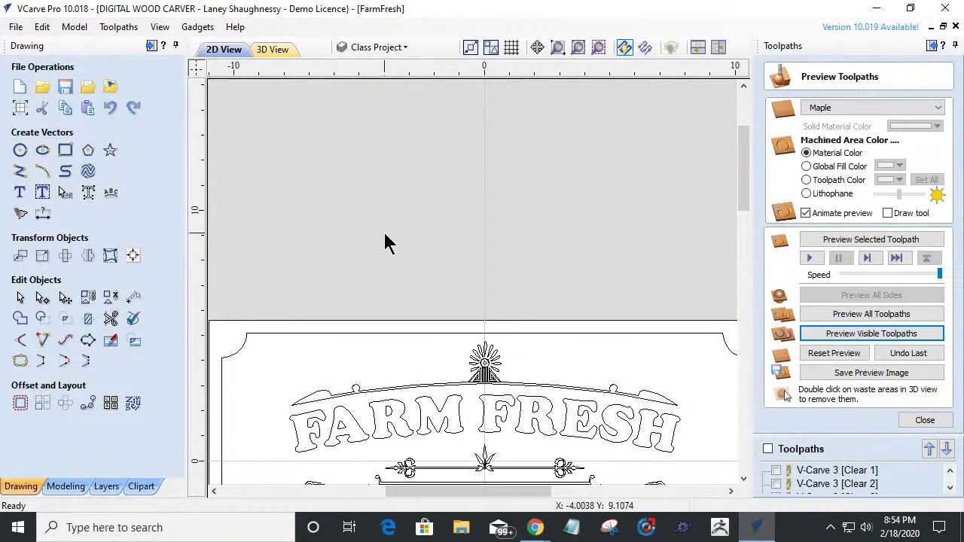
scroll(383, 243, "down", 3)
scroll(384, 369, "up", 2)
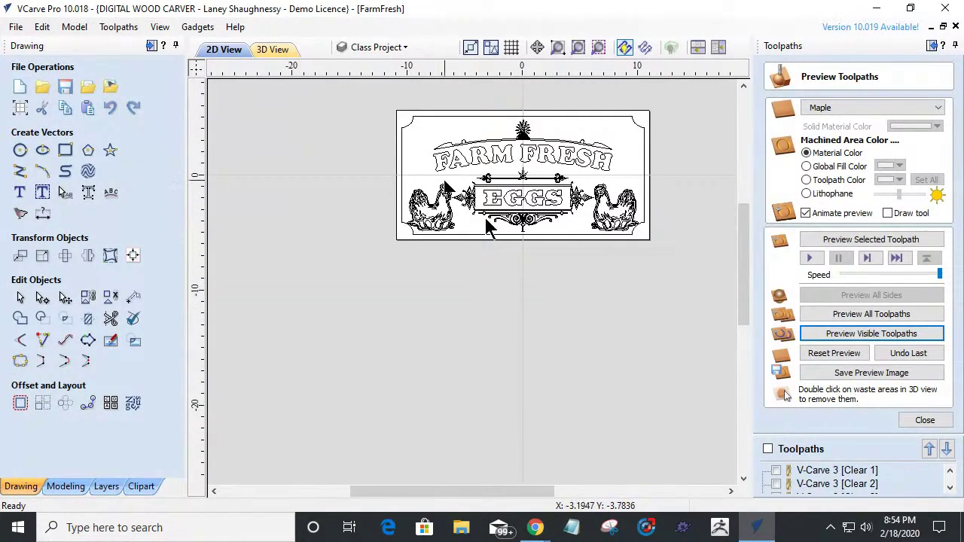
scroll(445, 189, "up", 2)
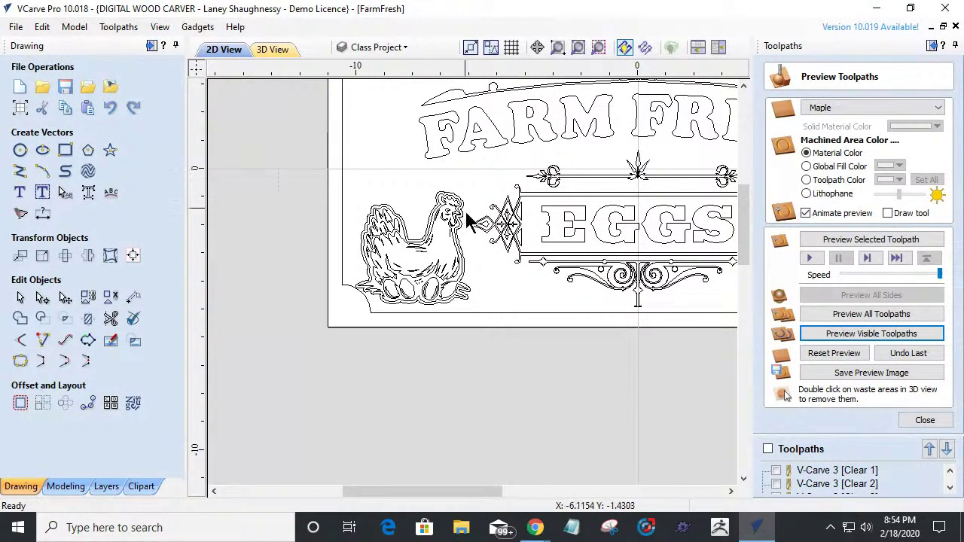
left_click_drag(479, 332, 480, 330)
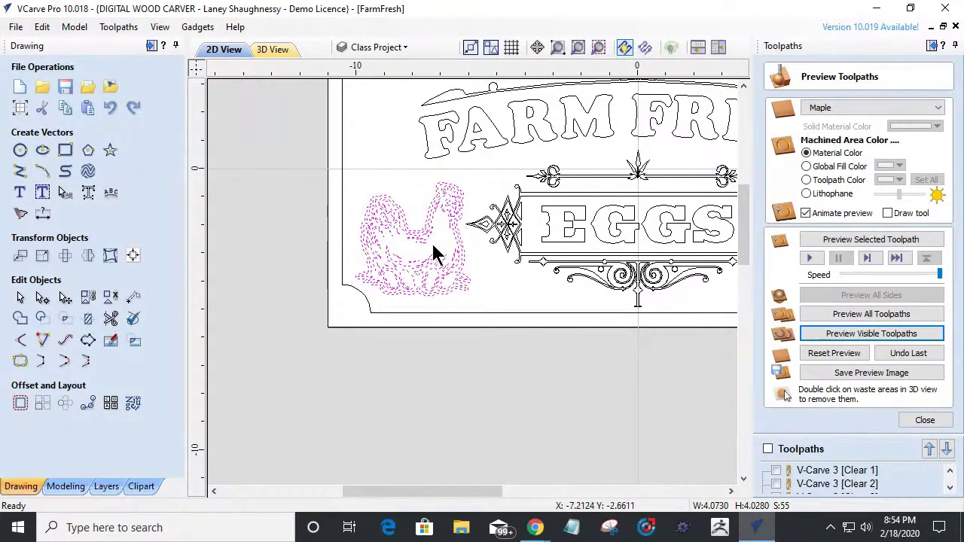
Delete the right hen together with its offset outline from the 2D layout.
scroll(433, 254, "down", 3)
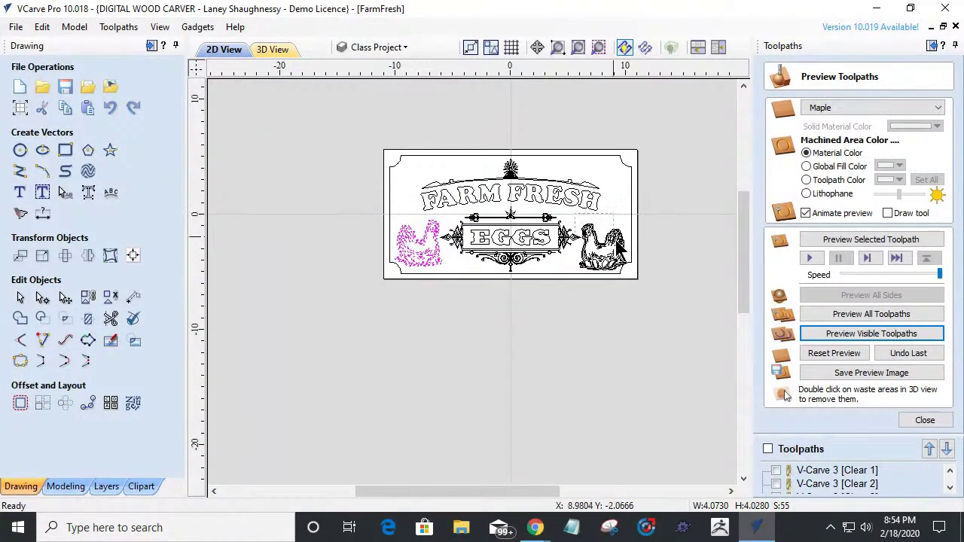
left_click_drag(647, 285, 646, 286)
key("Delete")
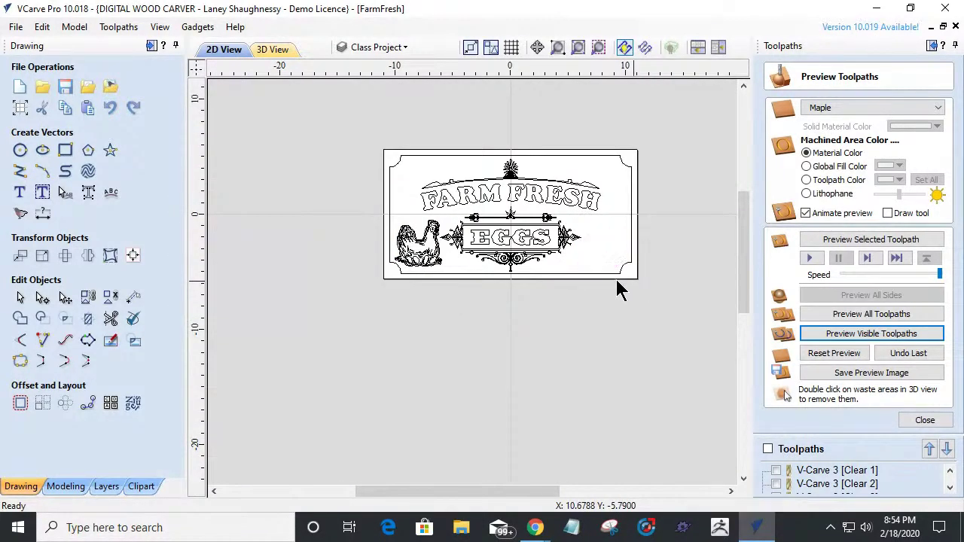
Mirror the left hen with its offset outline horizontally about the job center, creating a mirrored copy beside the opposite ornament.
left_click_drag(346, 216, 441, 292)
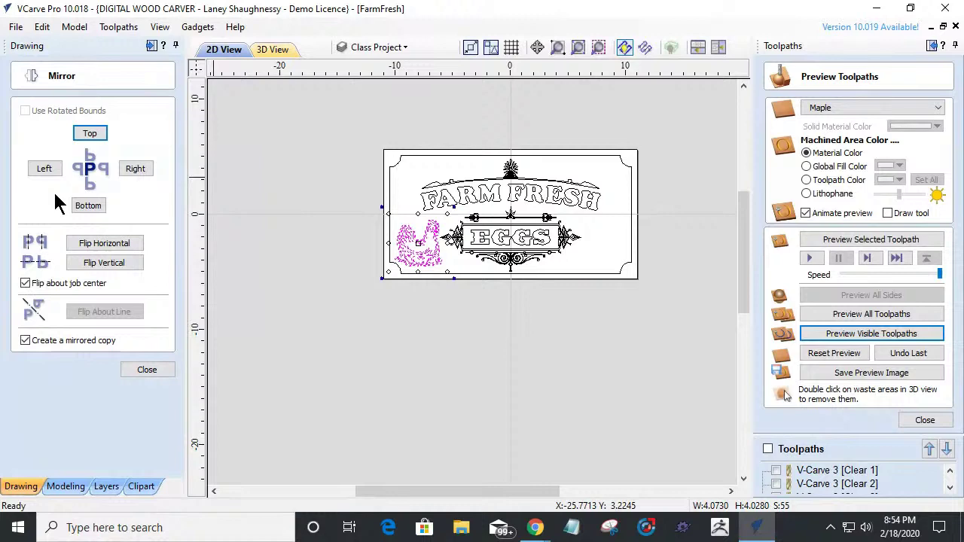
left_click(95, 243)
left_click(427, 295)
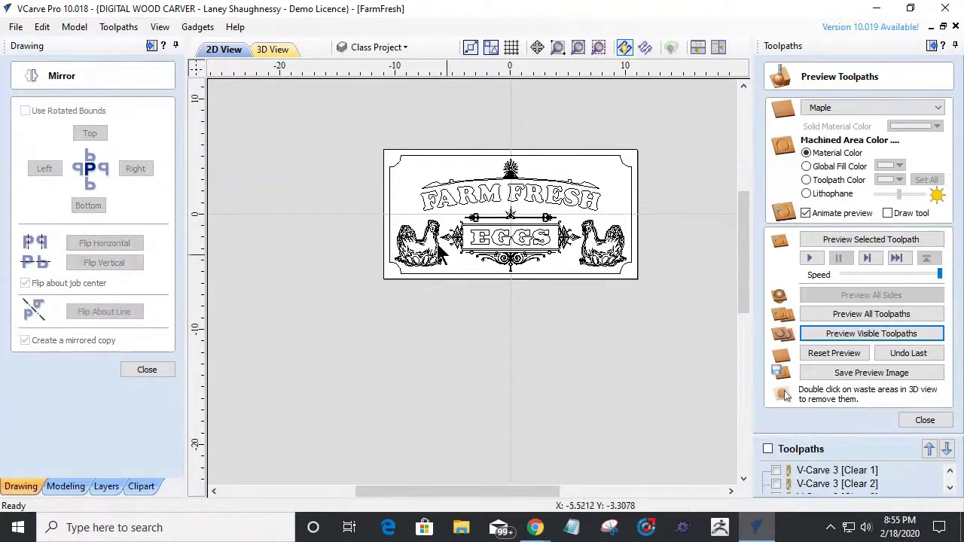
scroll(444, 243, "up", 3)
scroll(470, 242, "down", 3)
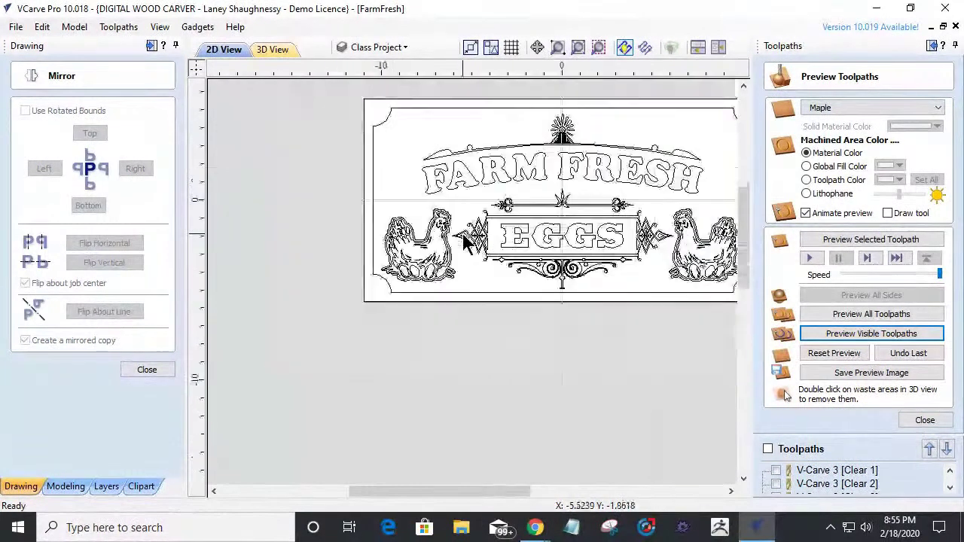
scroll(566, 211, "up", 2)
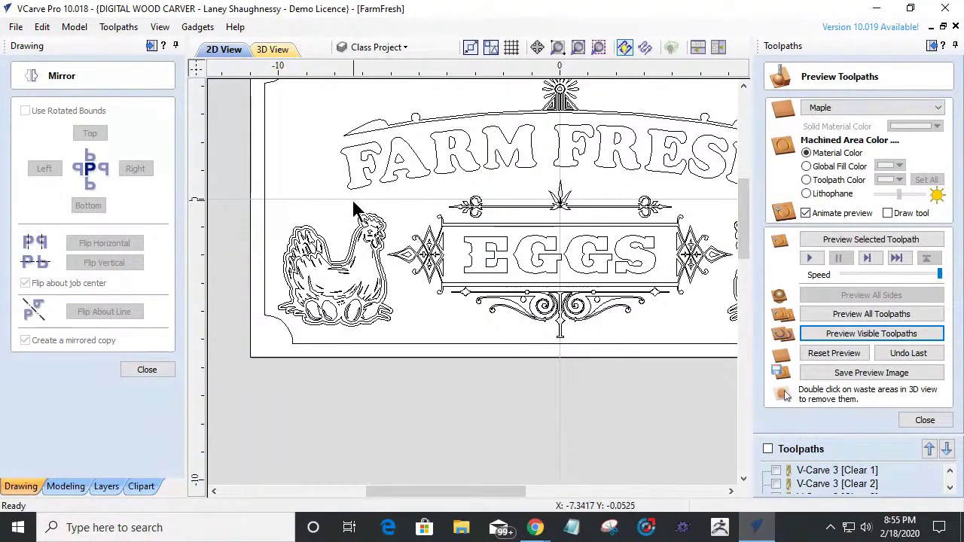
left_click_drag(370, 196, 646, 267)
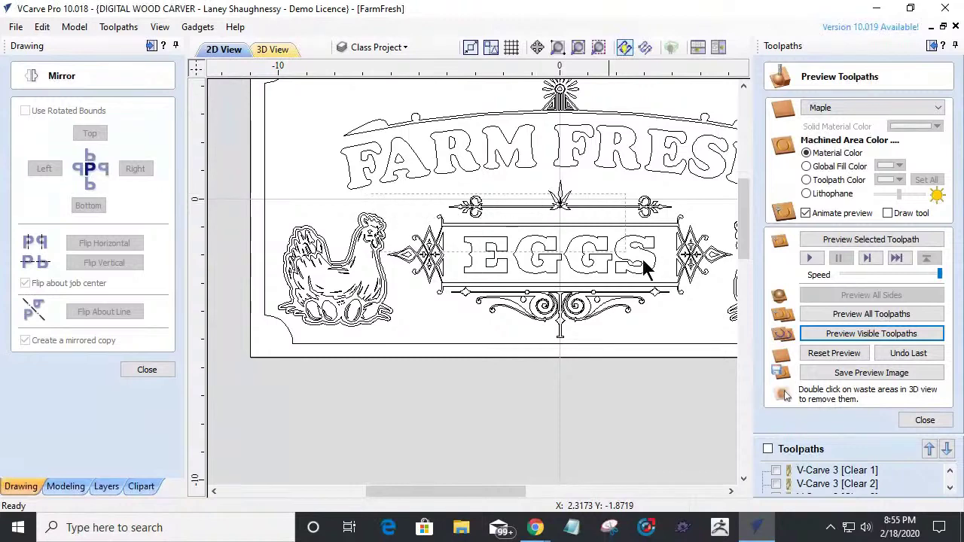
left_click_drag(734, 331, 734, 332)
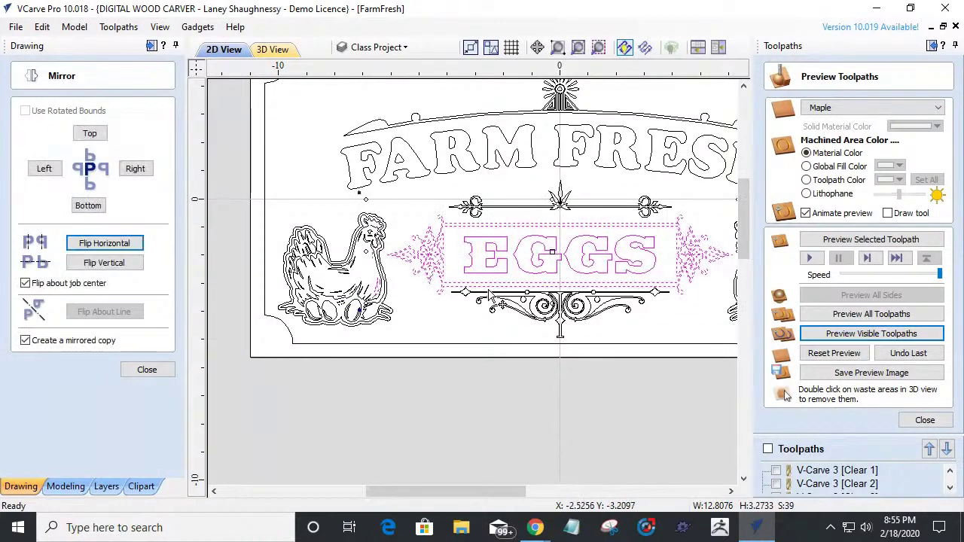
scroll(417, 260, "up", 2)
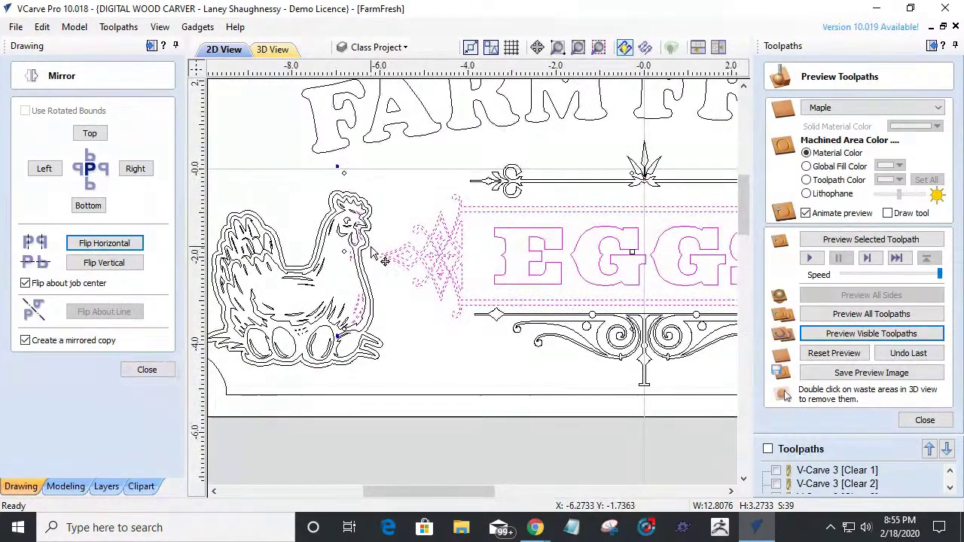
left_click(379, 222)
left_click(390, 228)
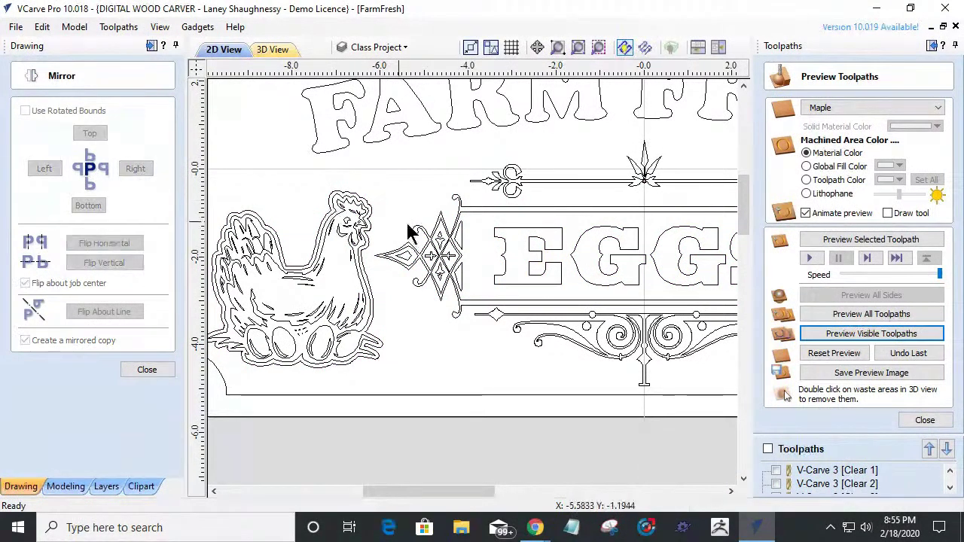
scroll(409, 230, "down", 1)
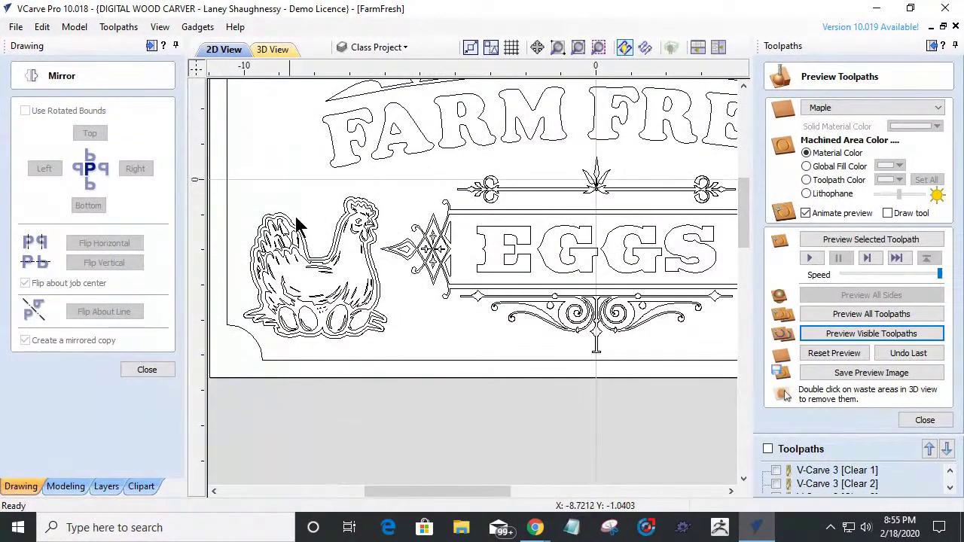
left_click_drag(361, 209, 390, 283)
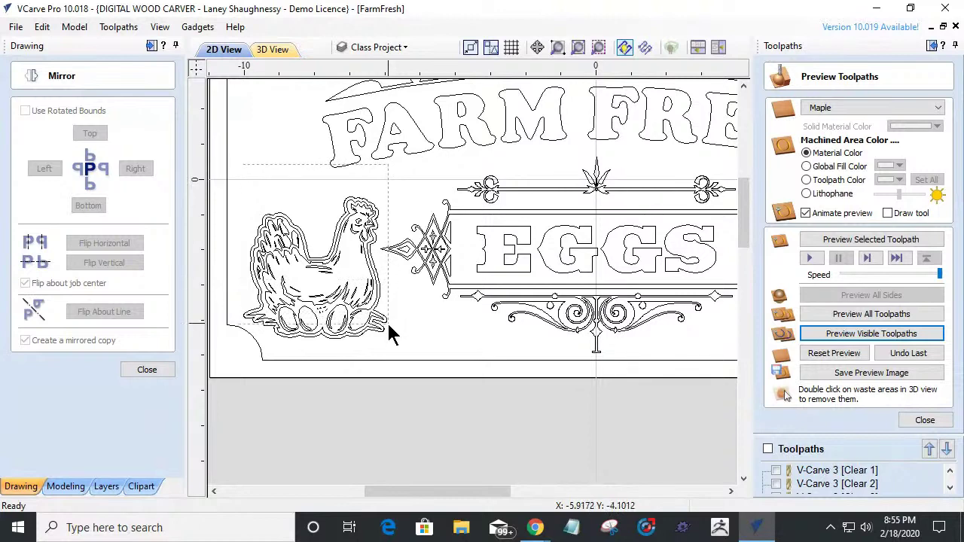
left_click_drag(390, 348, 392, 361)
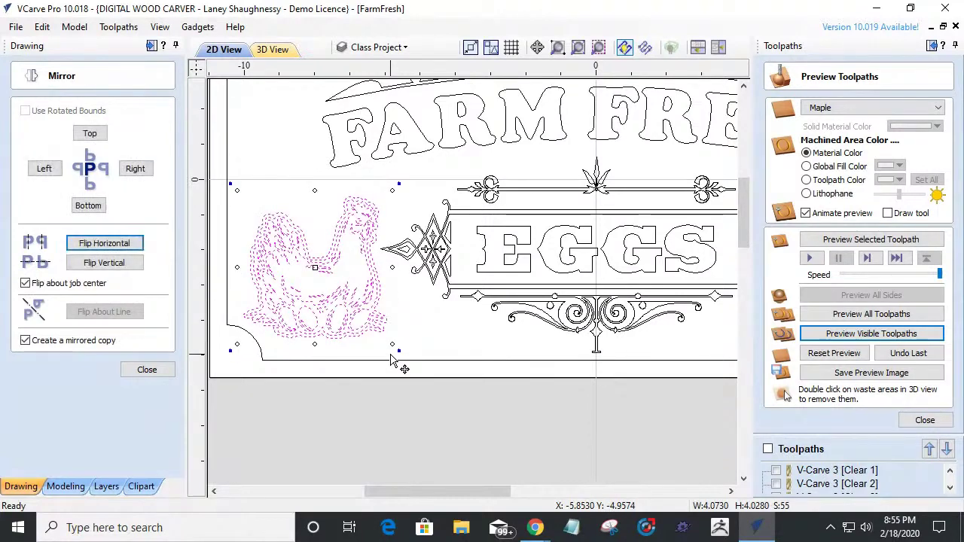
scroll(357, 313, "down", 4)
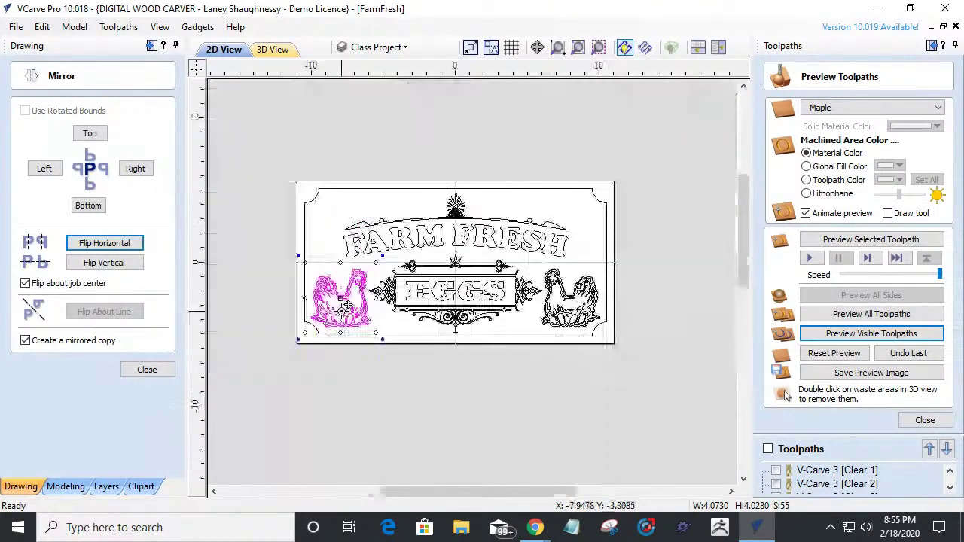
scroll(539, 266, "up", 2)
left_click_drag(537, 264, 644, 374)
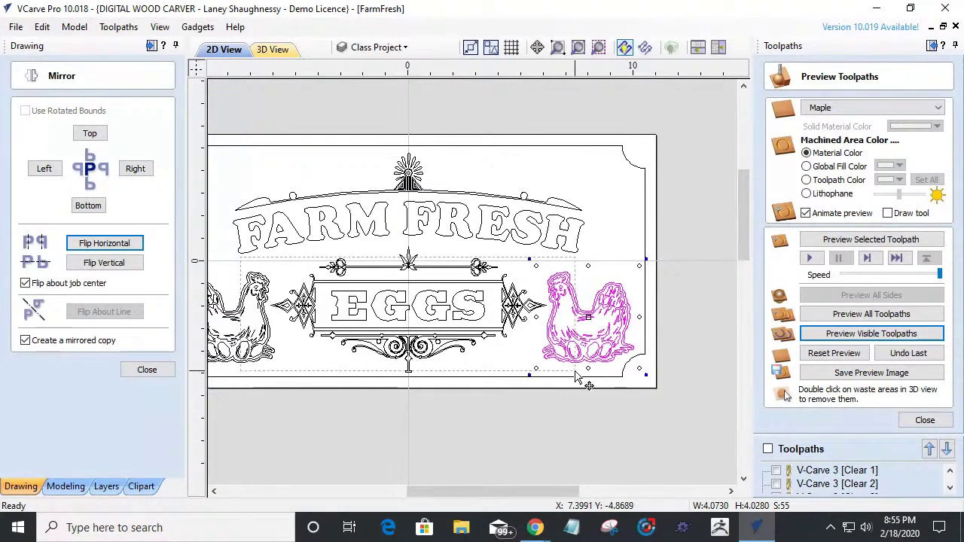
Select the EGGS panel with its side and lower ornaments, excluding the bar above, and narrow it symmetrically to about 11.76 inches wide.
left_click(297, 312)
scroll(297, 313, "up", 2)
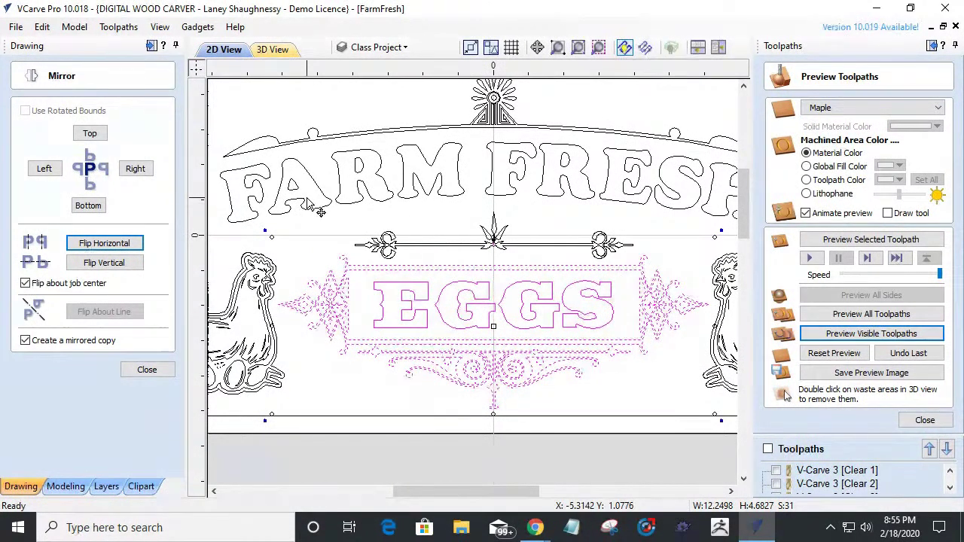
left_click(638, 280, "shift")
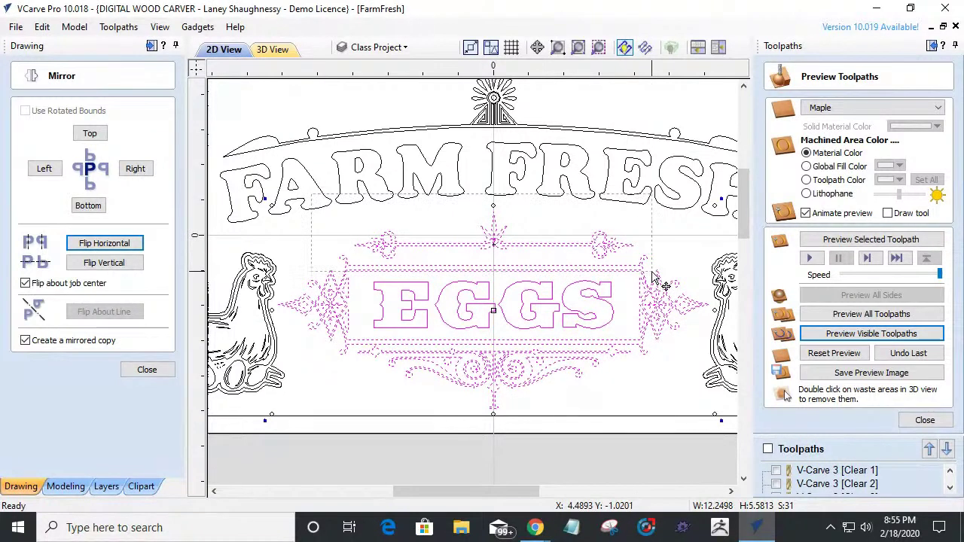
left_click(437, 245, "shift")
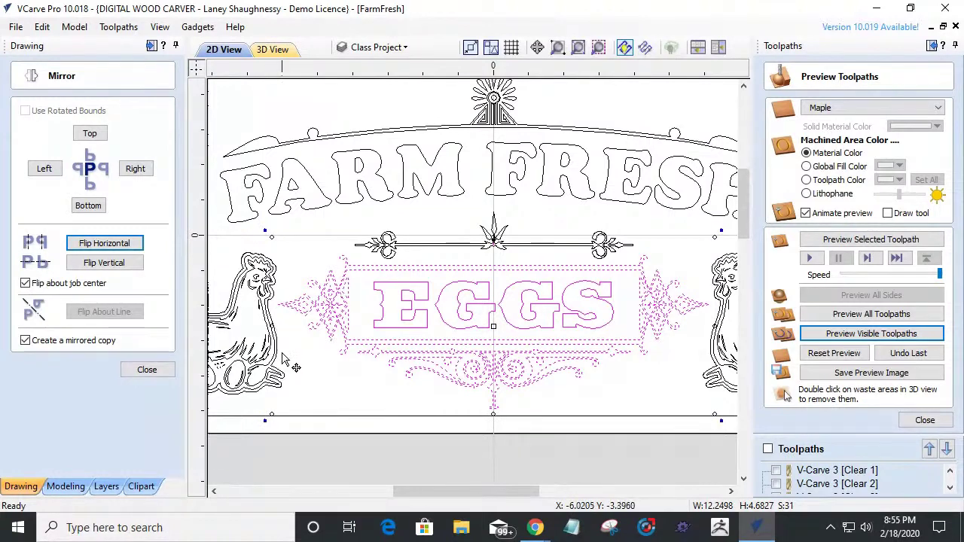
scroll(279, 339, "up", 3)
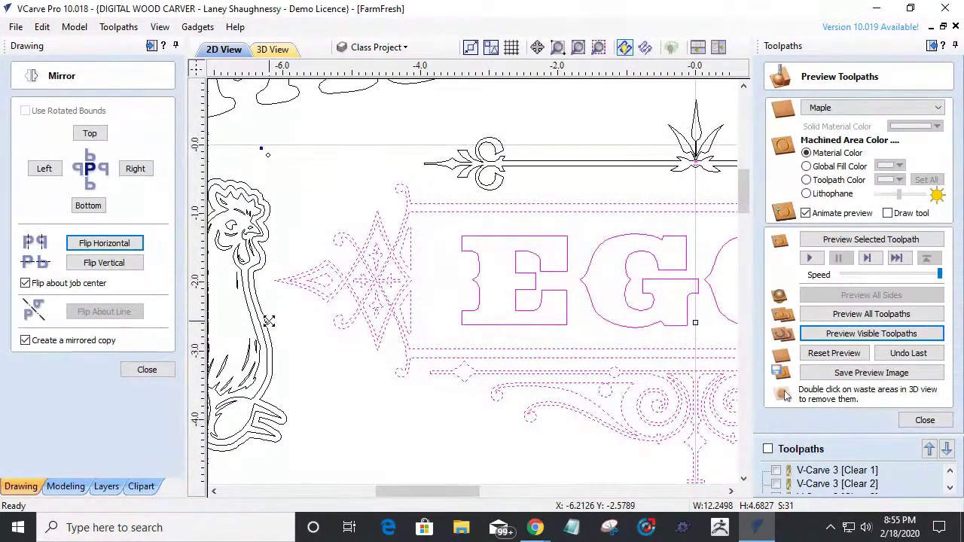
left_click_drag(269, 320, 294, 321)
scroll(286, 307, "down", 4)
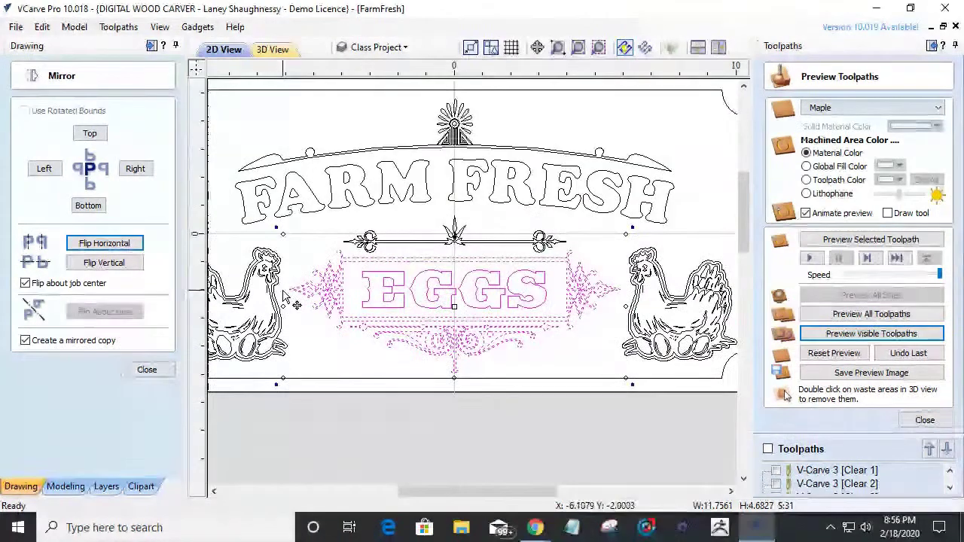
left_click(267, 282)
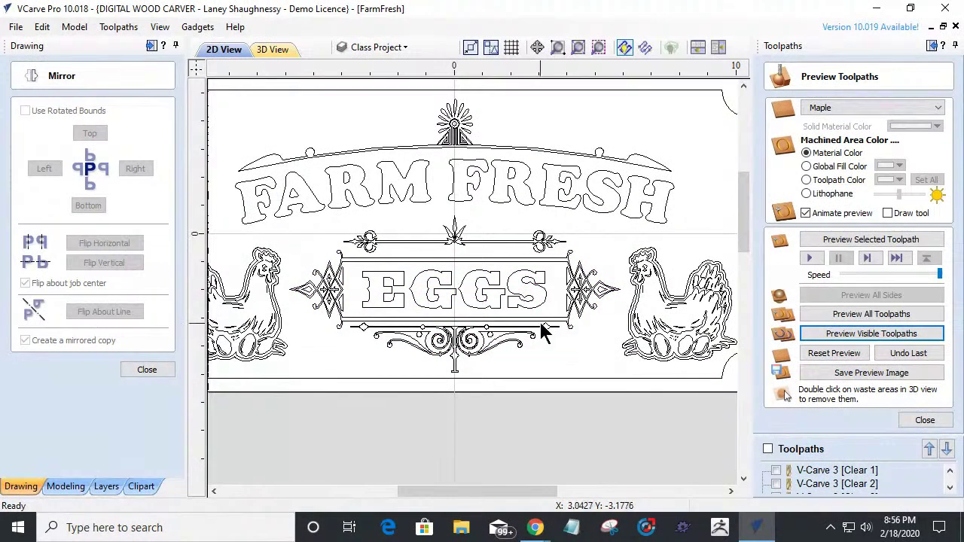
Reopen the V-Carve 2 toolpath from the preview, select all the sign's vectors including both hens, and recalculate it.
scroll(397, 369, "down", 2)
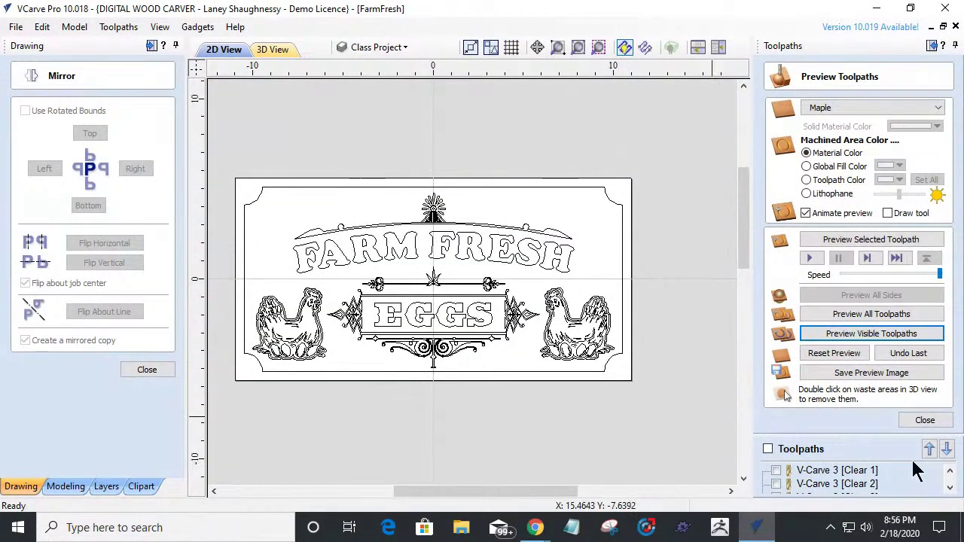
left_click(925, 420)
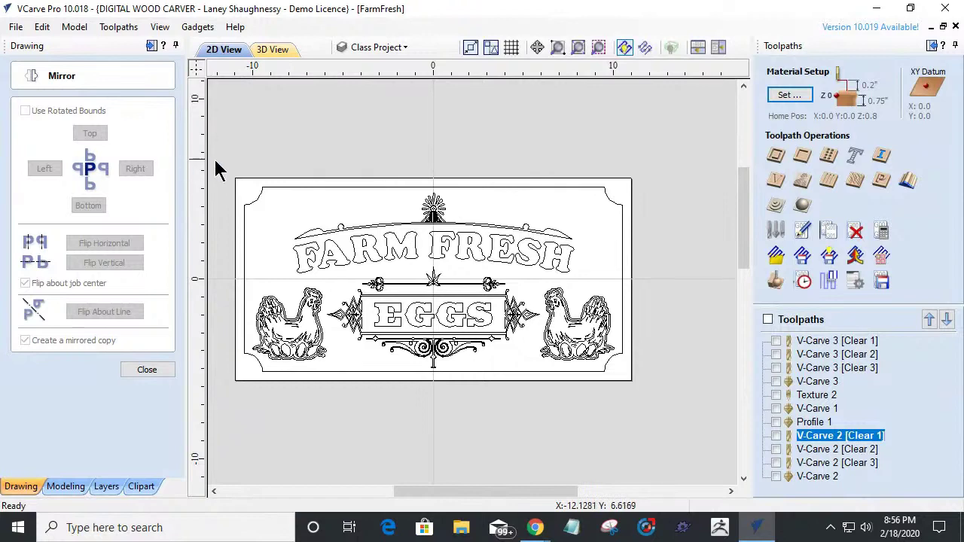
key("ctrl+a")
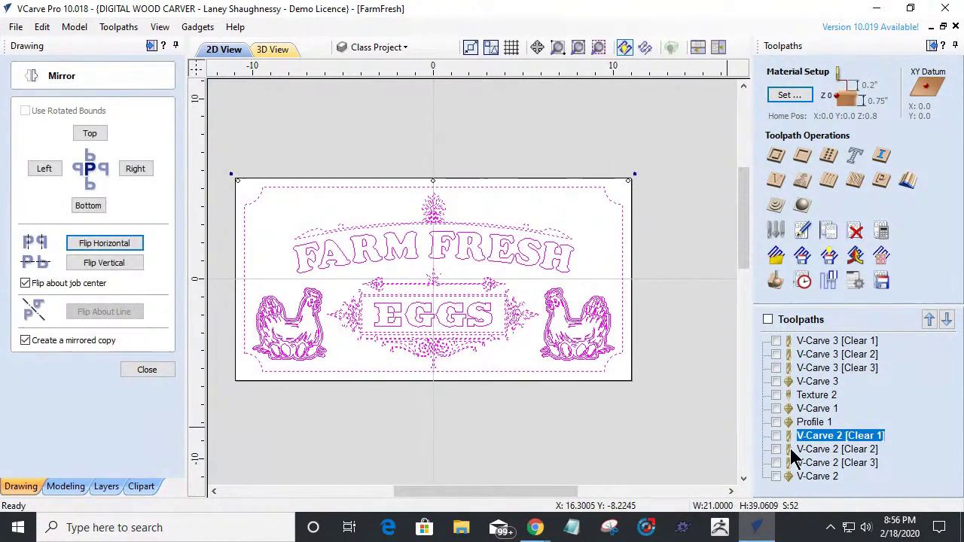
double_click(836, 435)
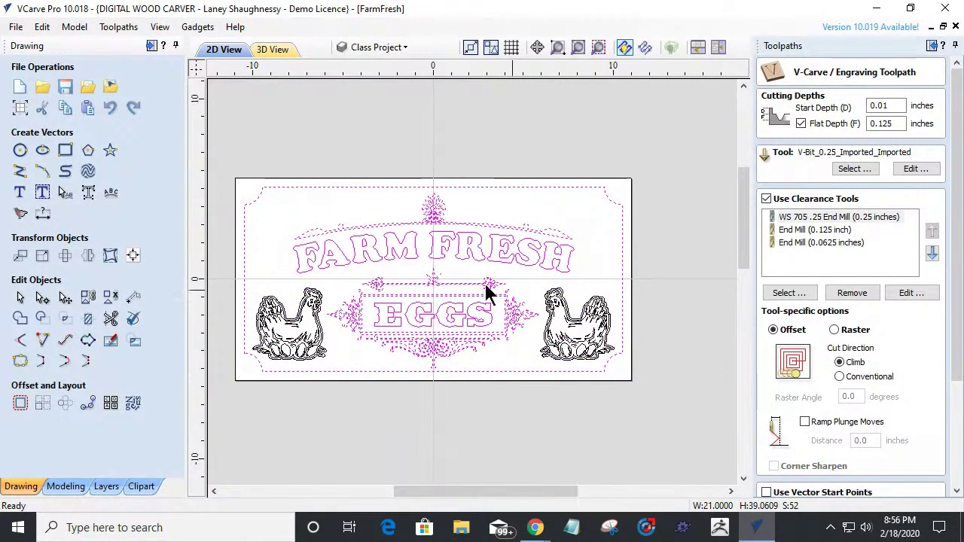
left_click_drag(226, 160, 655, 414)
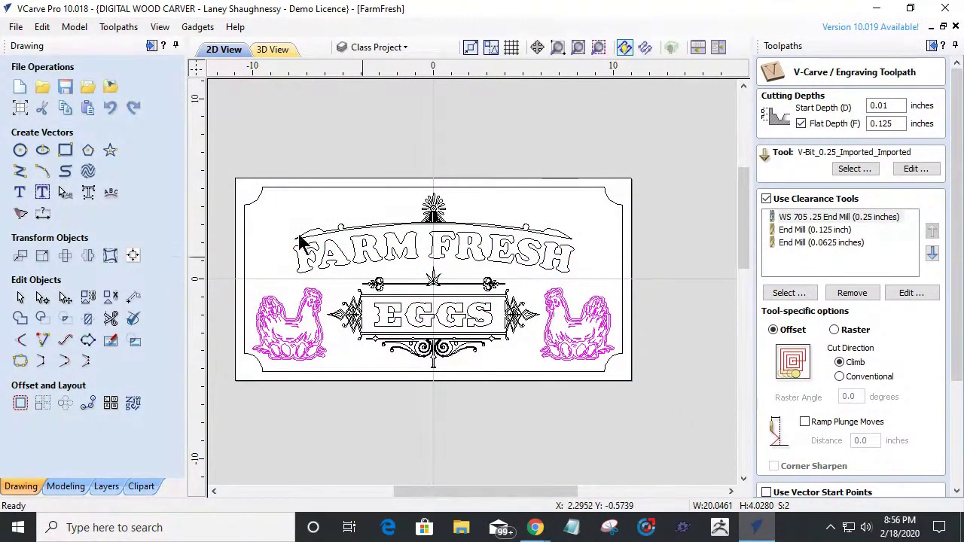
left_click_drag(218, 152, 652, 454)
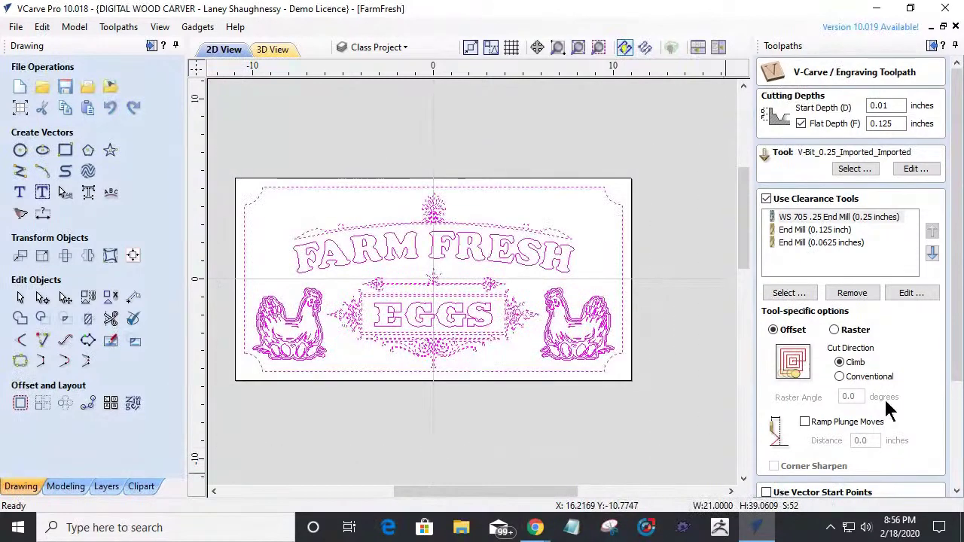
left_click_drag(958, 360, 953, 467)
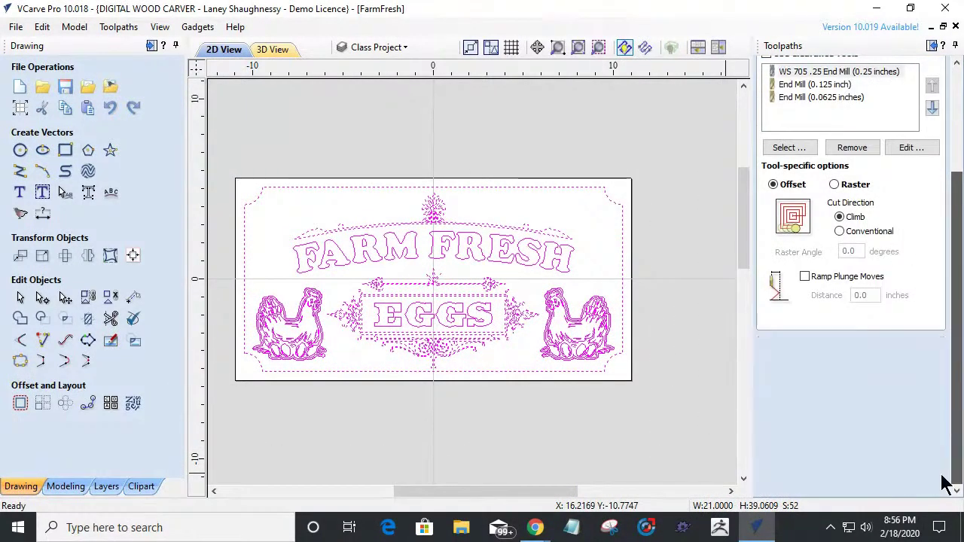
left_click(782, 483)
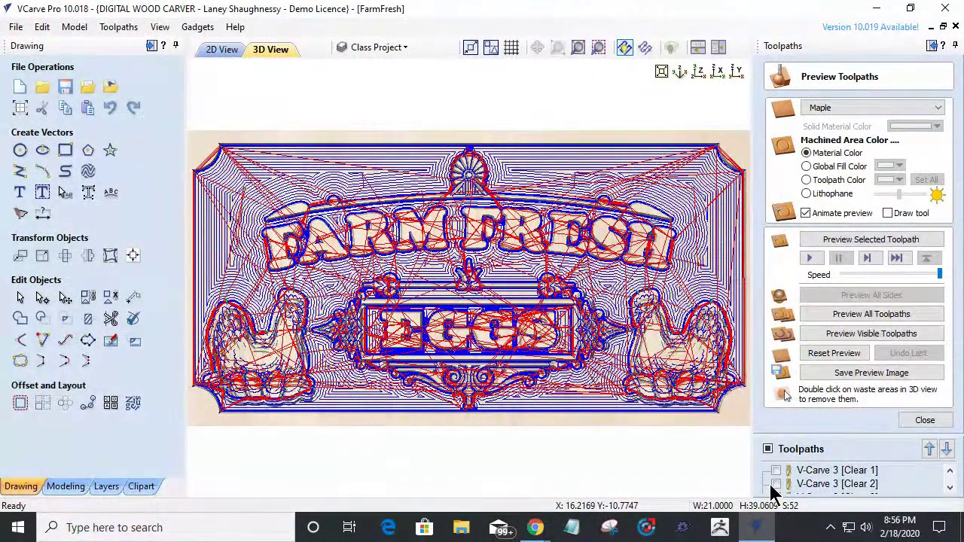
Reset the preview and simulate the visible V-Carve 2 toolpaths on the maple board.
left_click(847, 349)
left_click(847, 336)
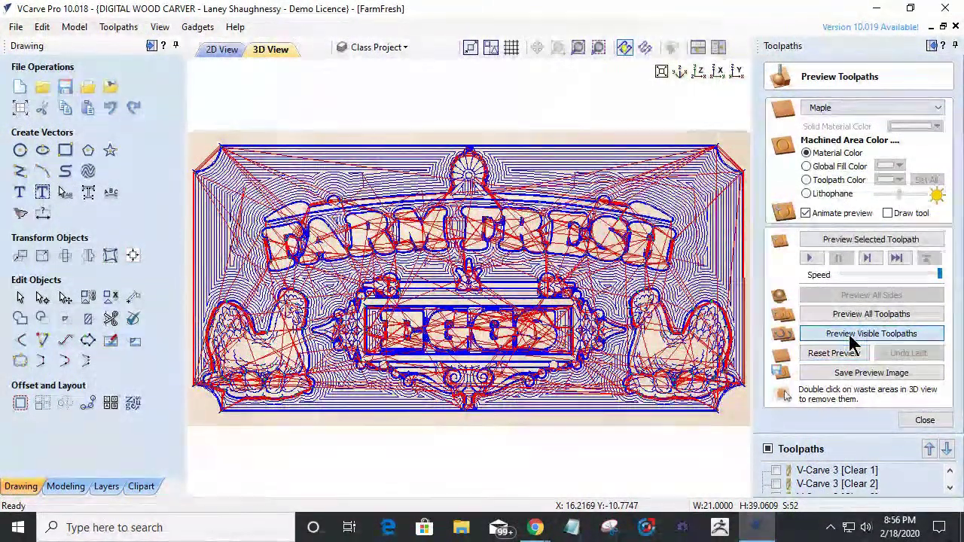
left_click(848, 339)
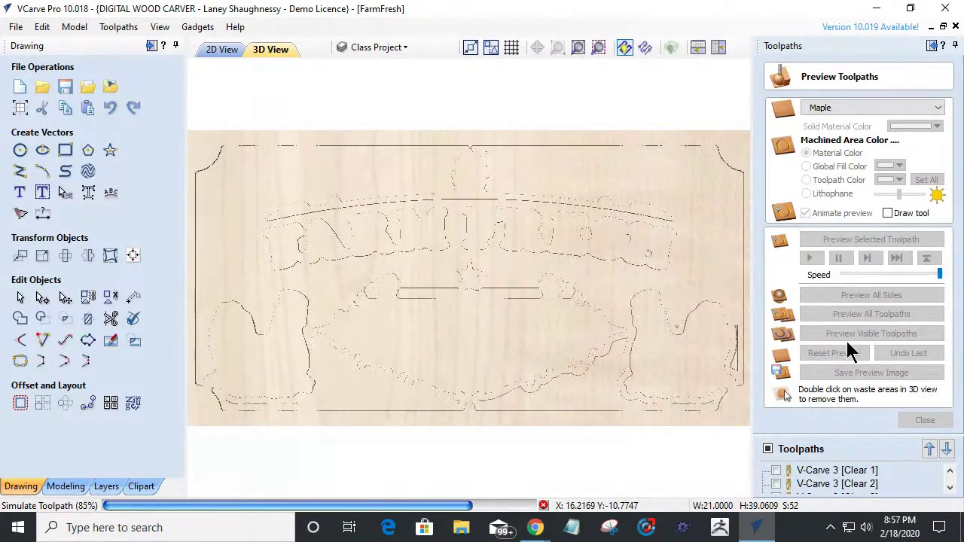
left_click(847, 335)
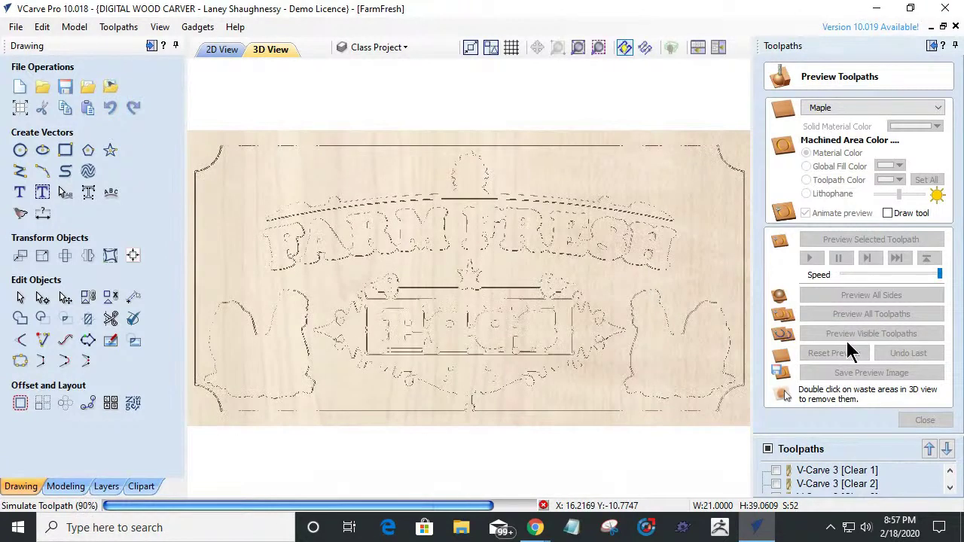
left_click(848, 343)
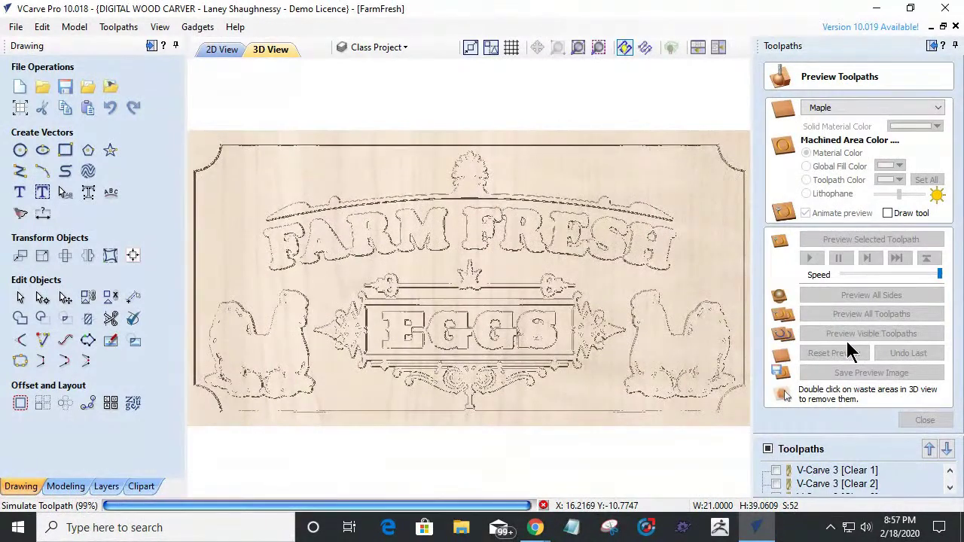
left_click(848, 343)
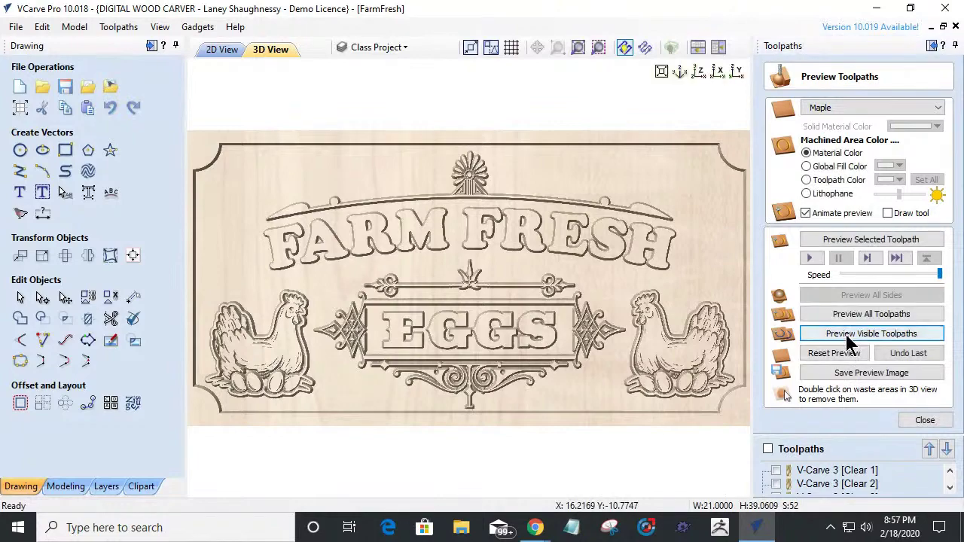
Show the machined area in the green Global Fill Color and examine the carved lettering and EGGS panel ornaments up close.
left_click(808, 166)
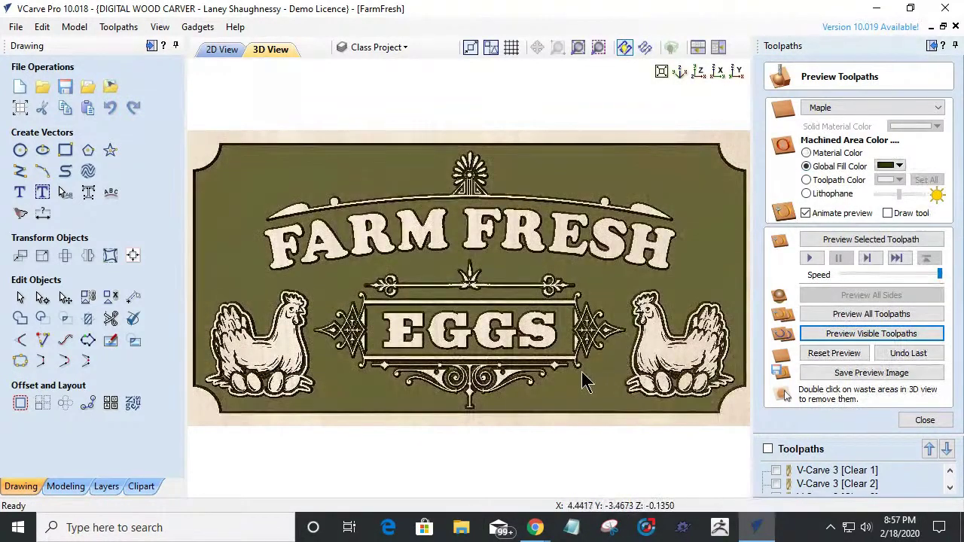
left_click_drag(566, 389, 377, 350)
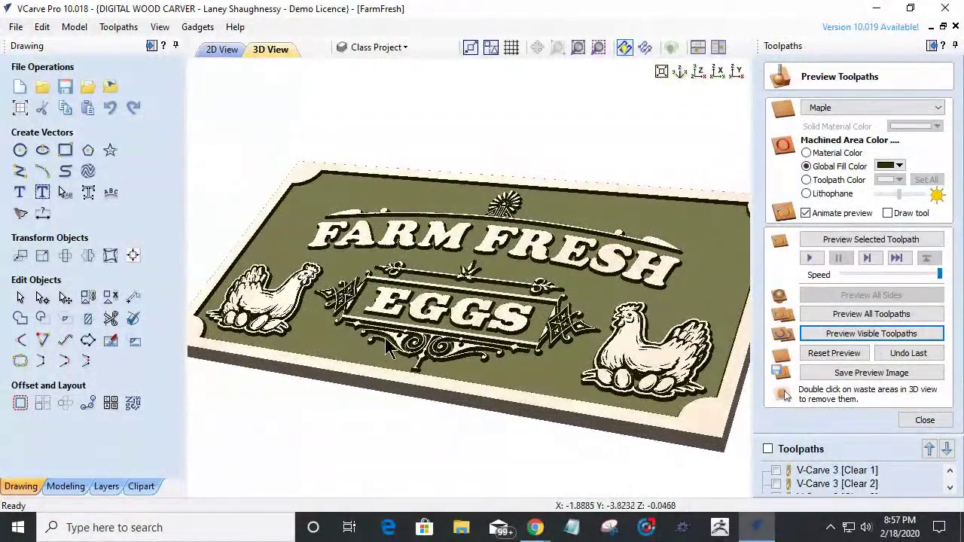
scroll(380, 349, "up", 4)
left_click_drag(511, 462, 558, 240)
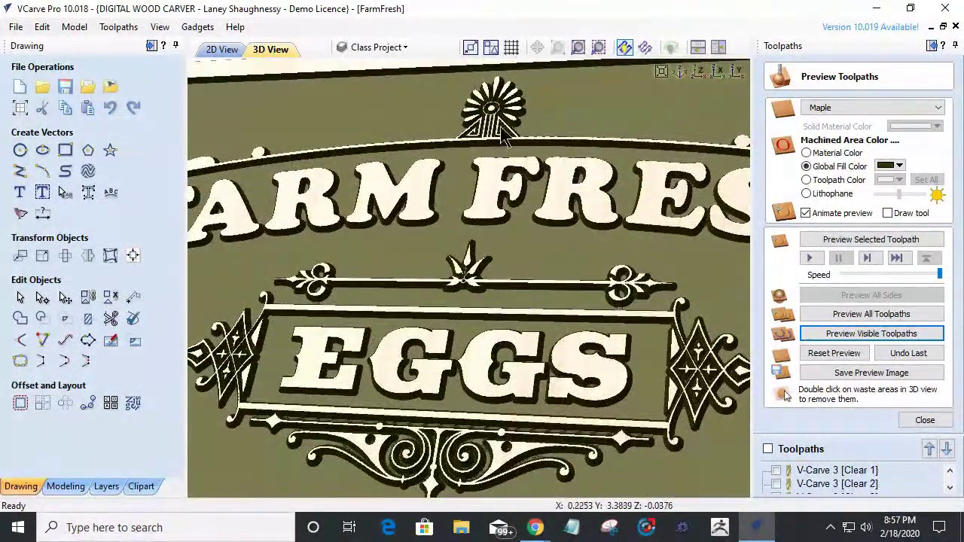
Show the machined area in the plain material color and examine the whole carved sign.
scroll(546, 222, "down", 3)
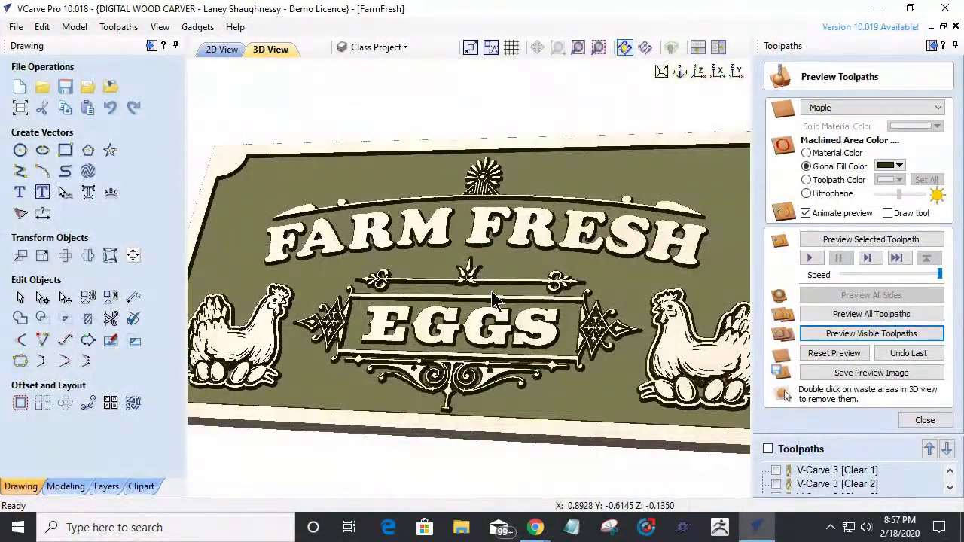
scroll(494, 298, "down", 2)
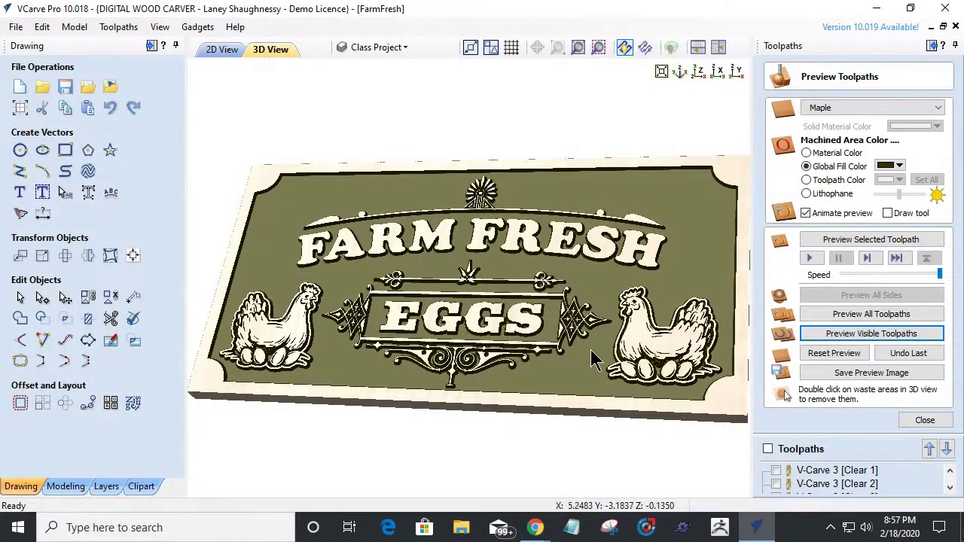
left_click(806, 153)
mouse_move(590, 400)
left_mouse_down()
mouse_move(602, 415)
mouse_move(606, 402)
left_mouse_up()
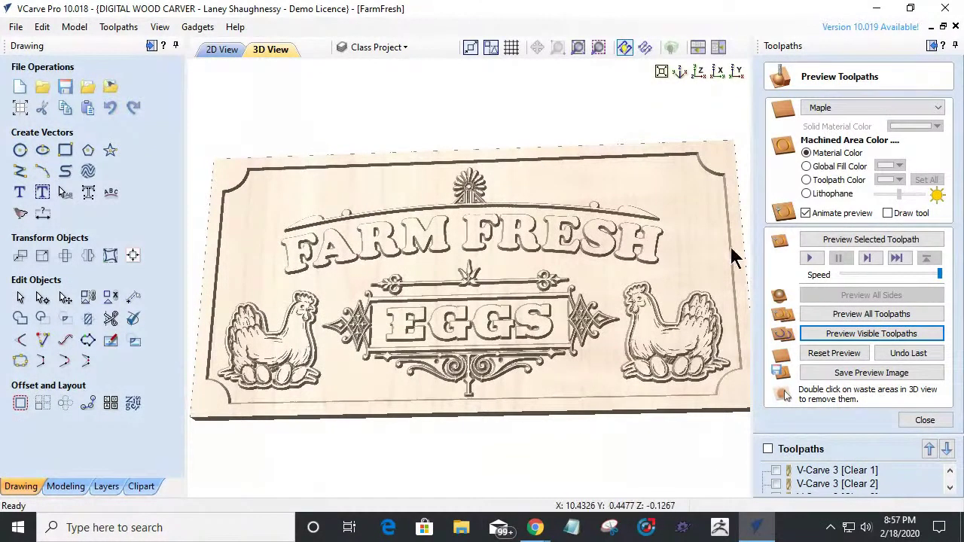
Start a new vector texture, reduce its noise to the minimum, and close the toolpath preview.
left_click(88, 173)
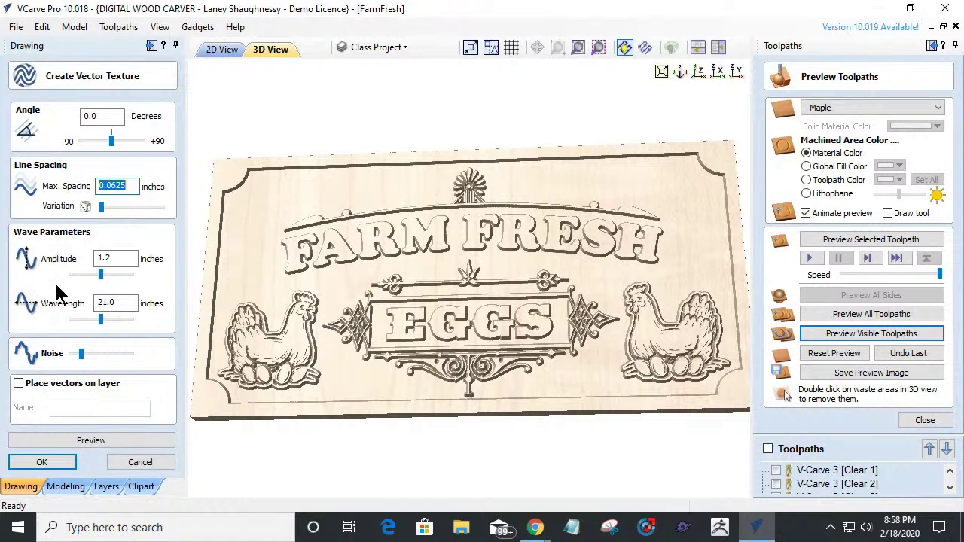
left_click_drag(81, 354, 64, 358)
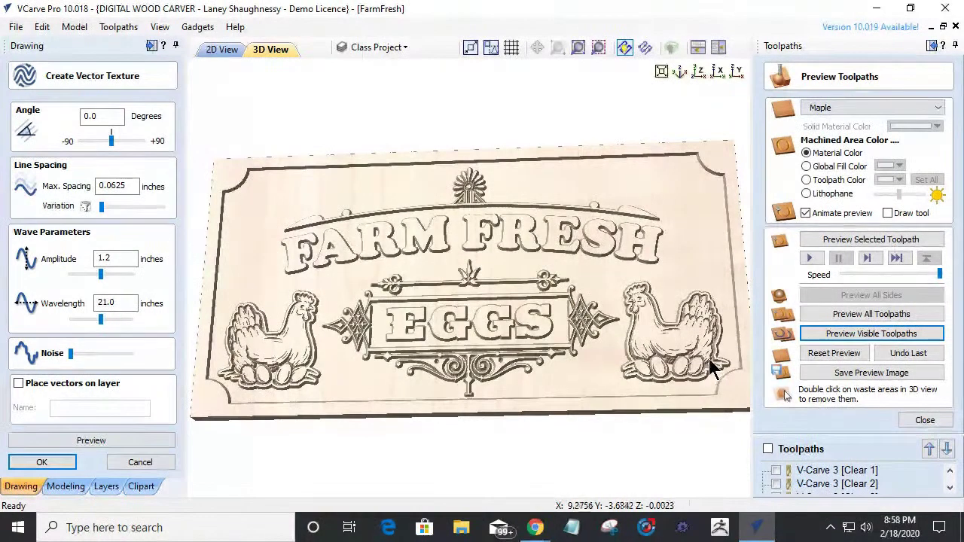
left_click(917, 422)
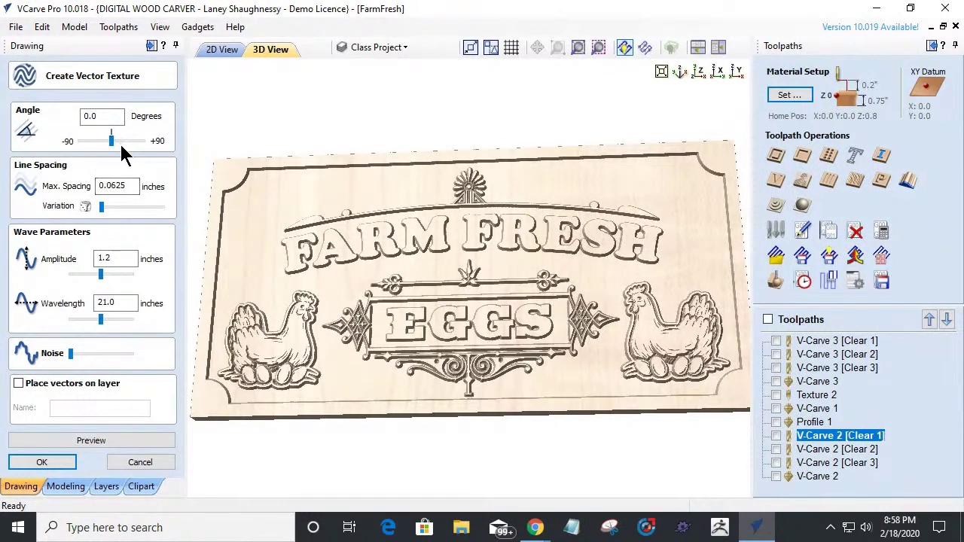
Select all the sign's vectors in the 2D view, including the inner border, lettering, ornaments and both hens, for the vector texture.
left_click(221, 50)
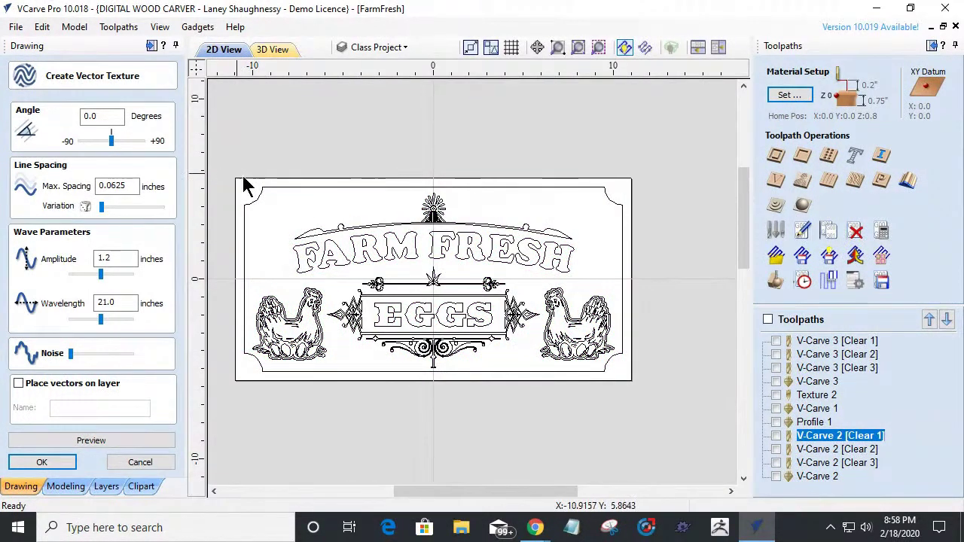
left_click_drag(242, 184, 639, 394)
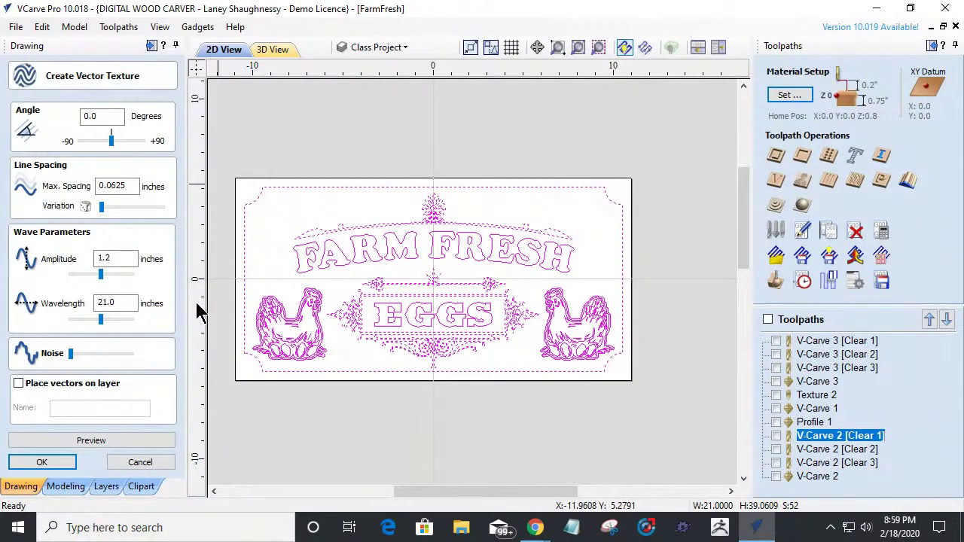
scroll(208, 312, "up", 3)
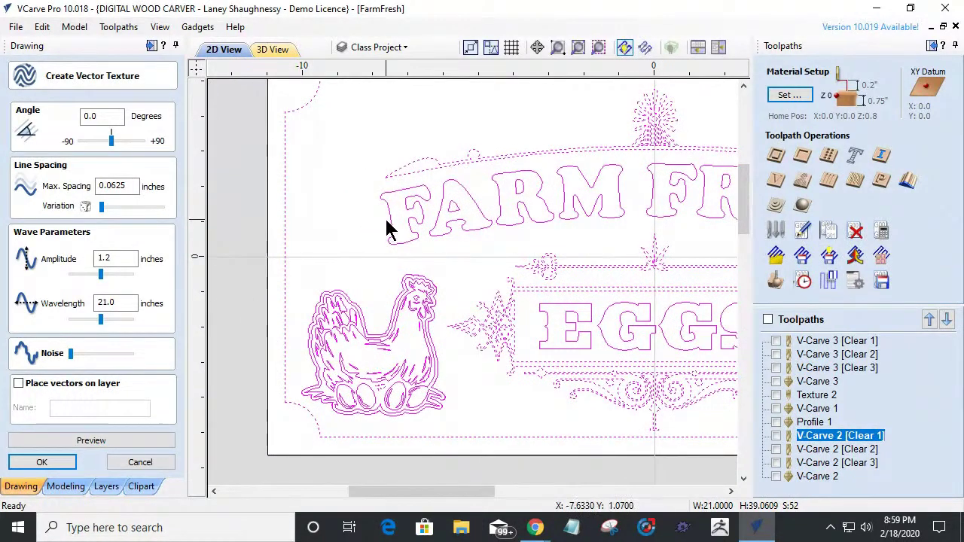
scroll(387, 230, "up", 3)
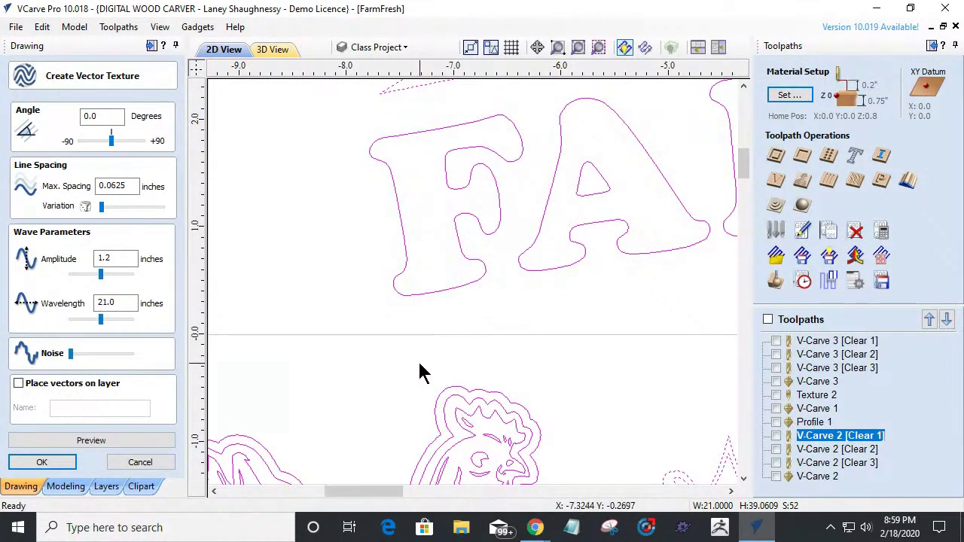
Open a new Texture toolpath and preview the vector texture within the selected sign vectors.
left_click(856, 181)
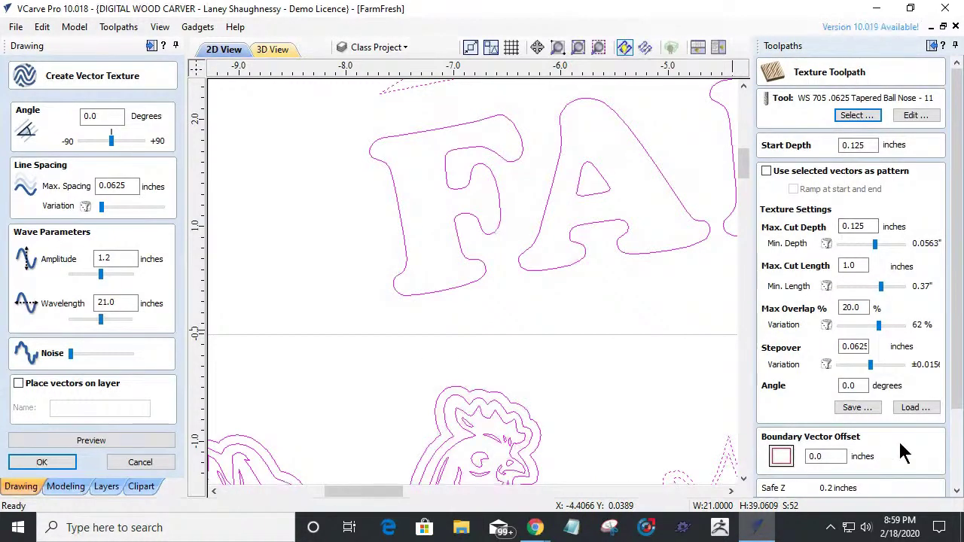
double_click(839, 461)
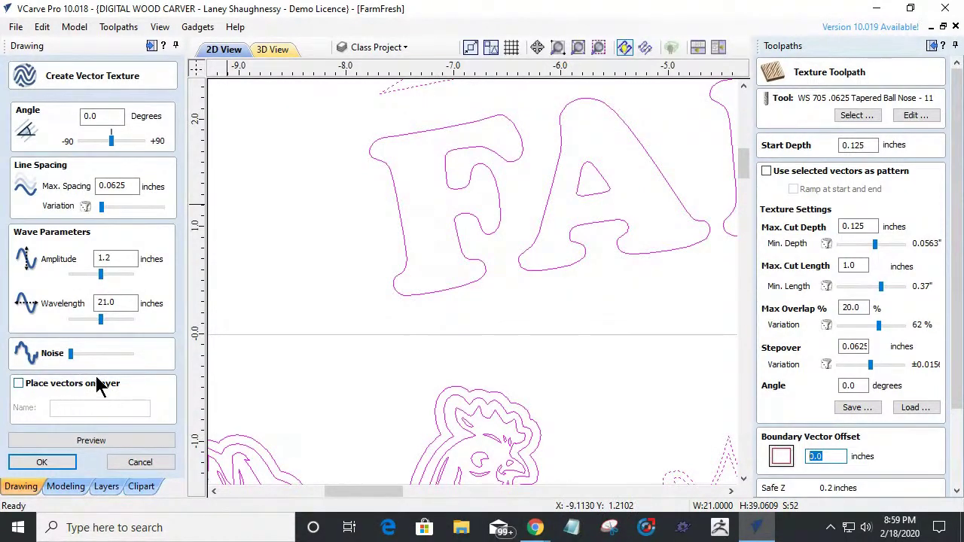
scroll(243, 323, "down", 5)
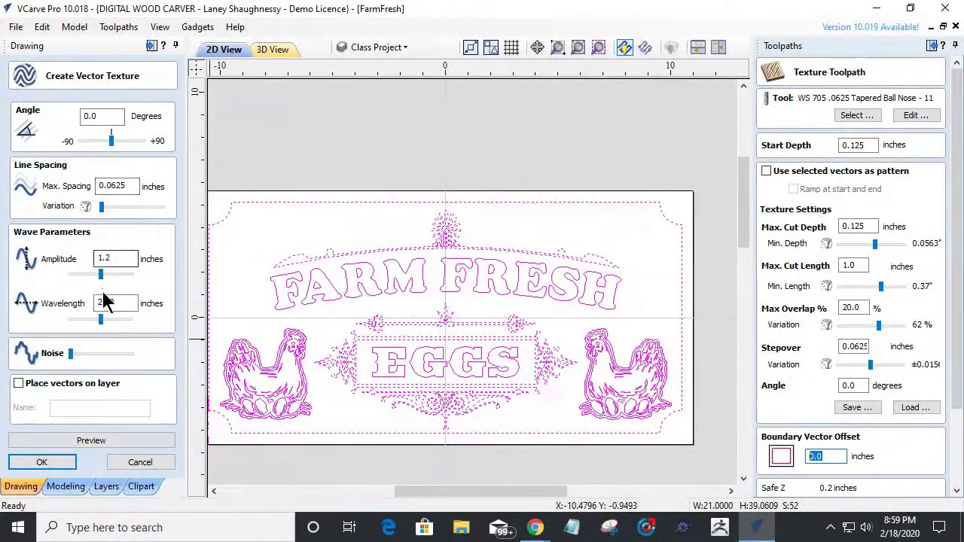
left_click(100, 443)
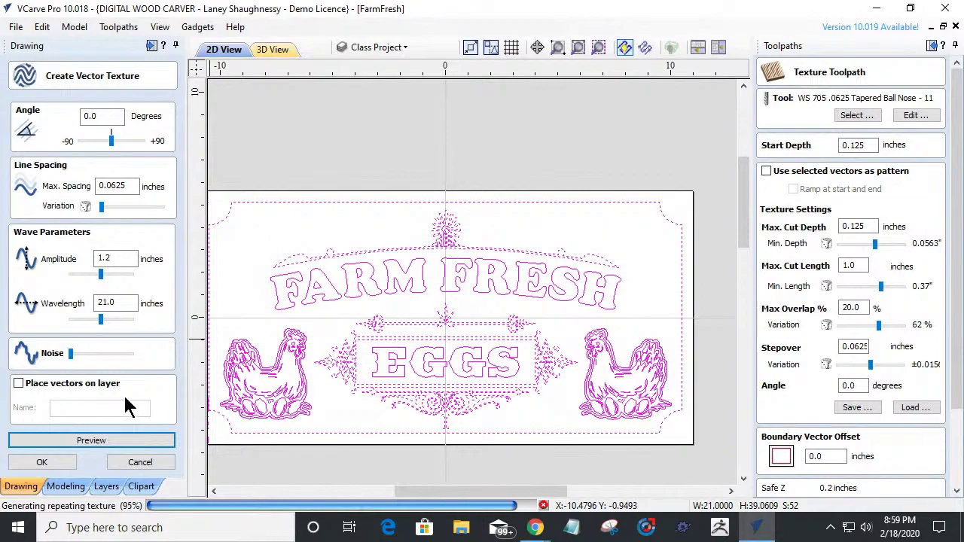
Examine how the previewed texture lines meet the FARM FRESH letters, the arched ornament and the hen outlines.
scroll(340, 267, "up", 8)
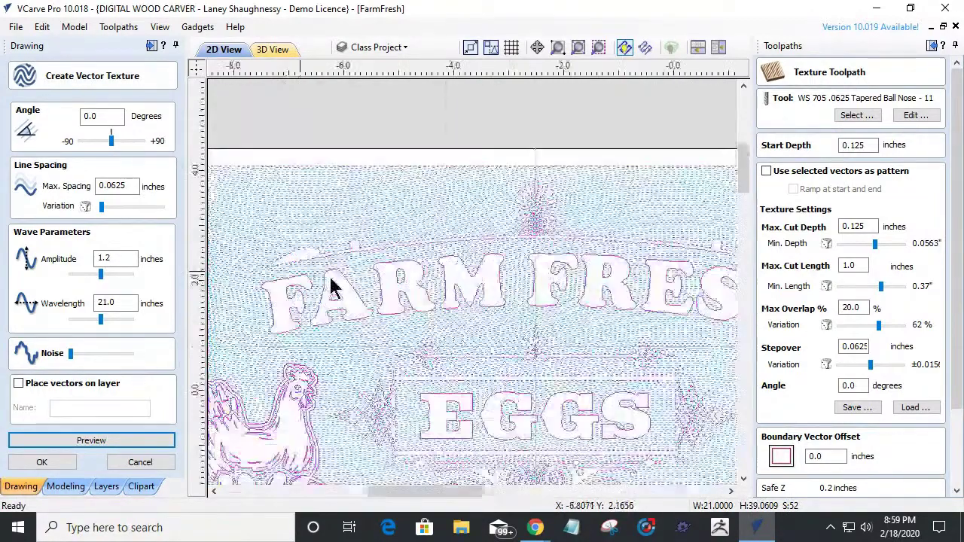
scroll(519, 273, "up", 4)
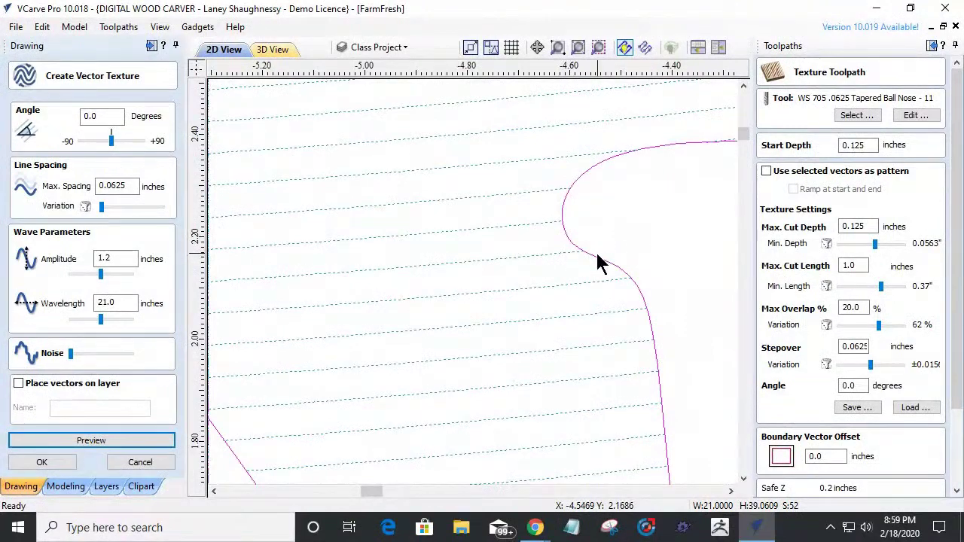
scroll(541, 348, "down", 6)
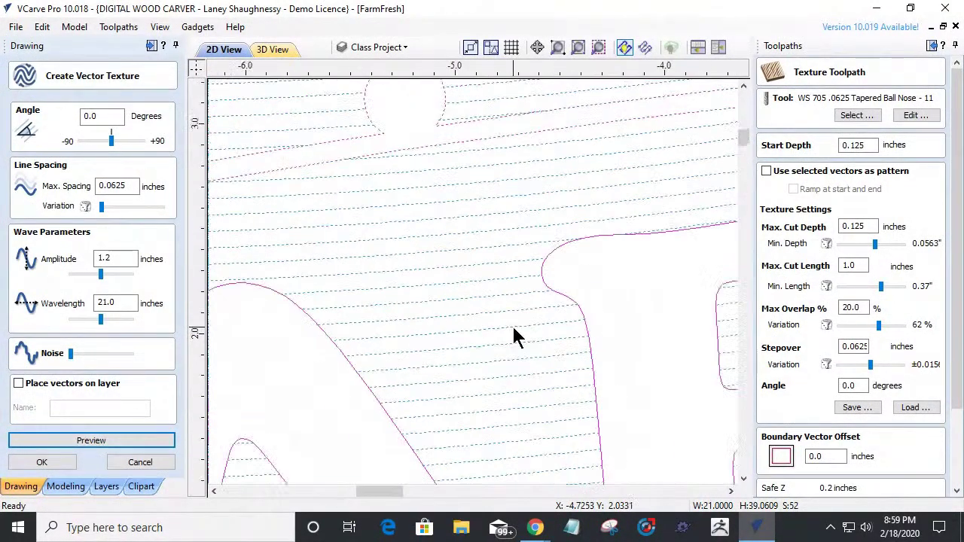
scroll(416, 274, "down", 3)
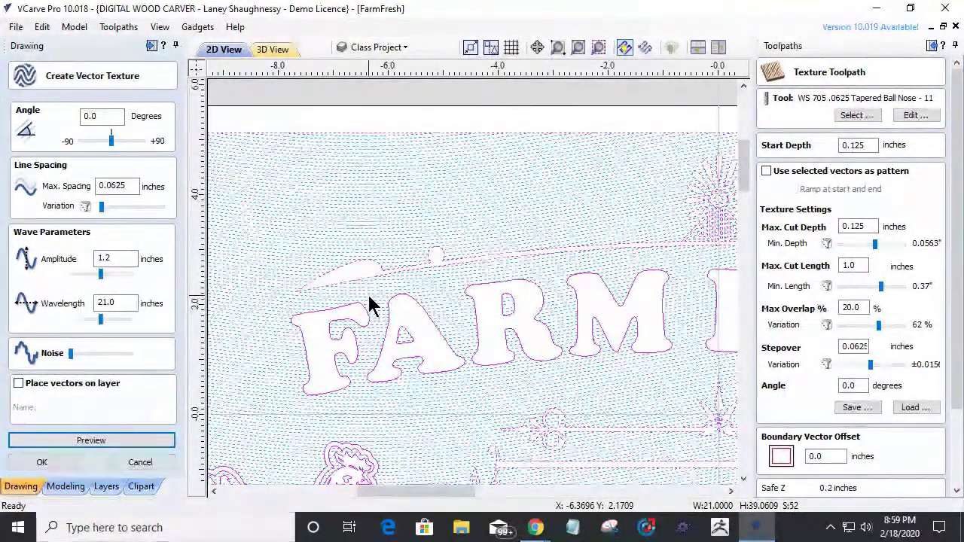
scroll(344, 280, "up", 5)
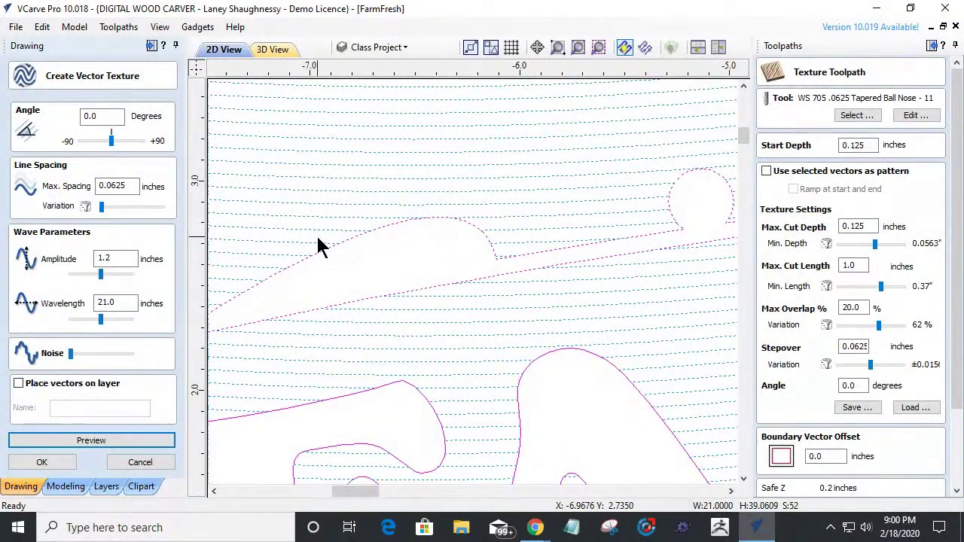
scroll(318, 245, "down", 8)
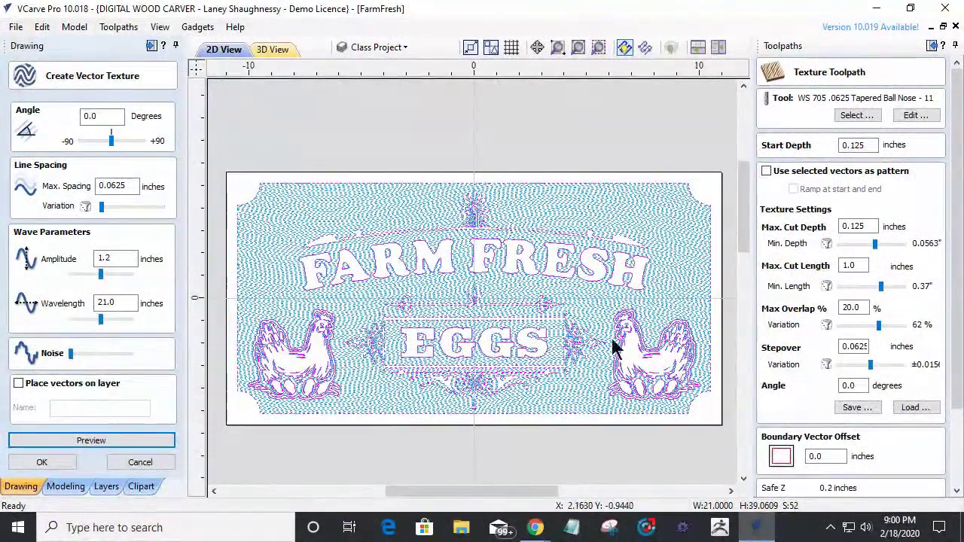
scroll(649, 350, "up", 7)
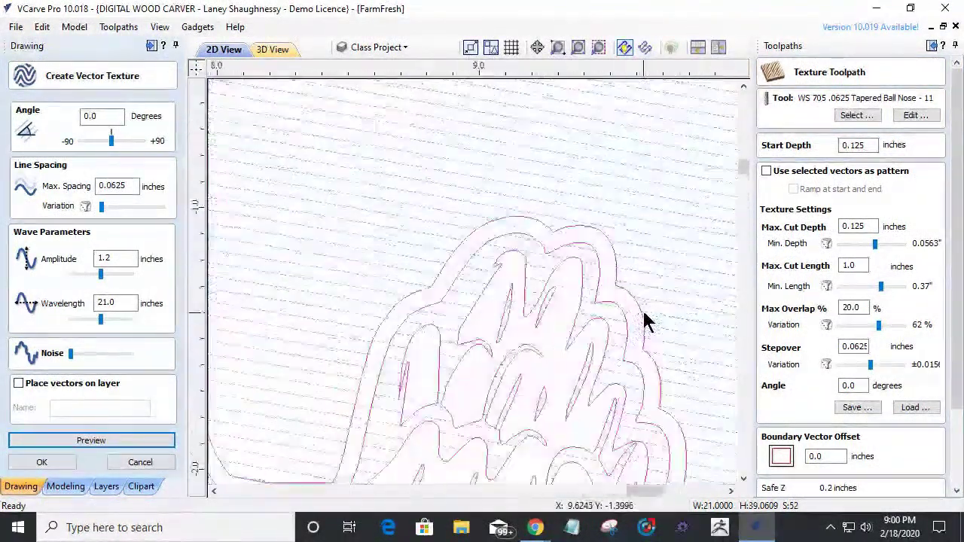
scroll(632, 305, "up", 2)
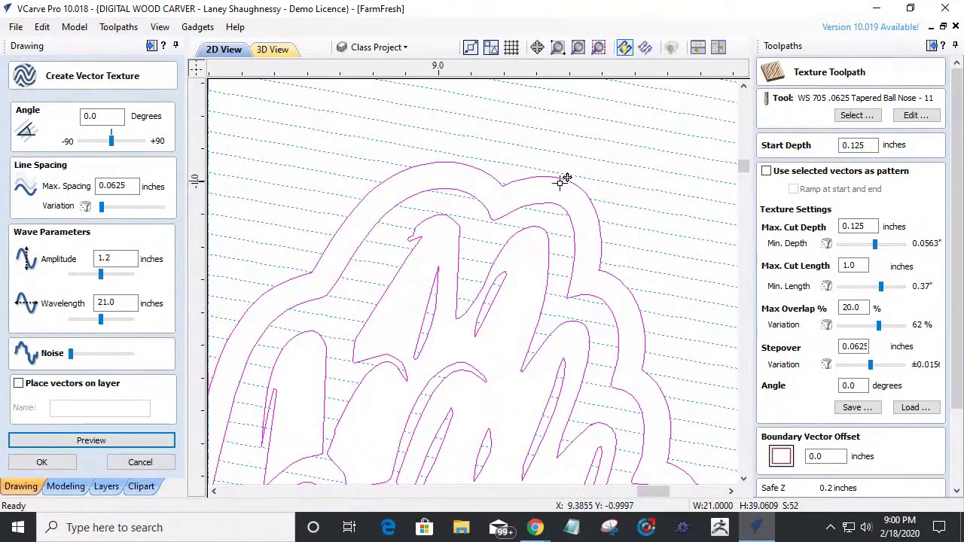
scroll(585, 271, "down", 5)
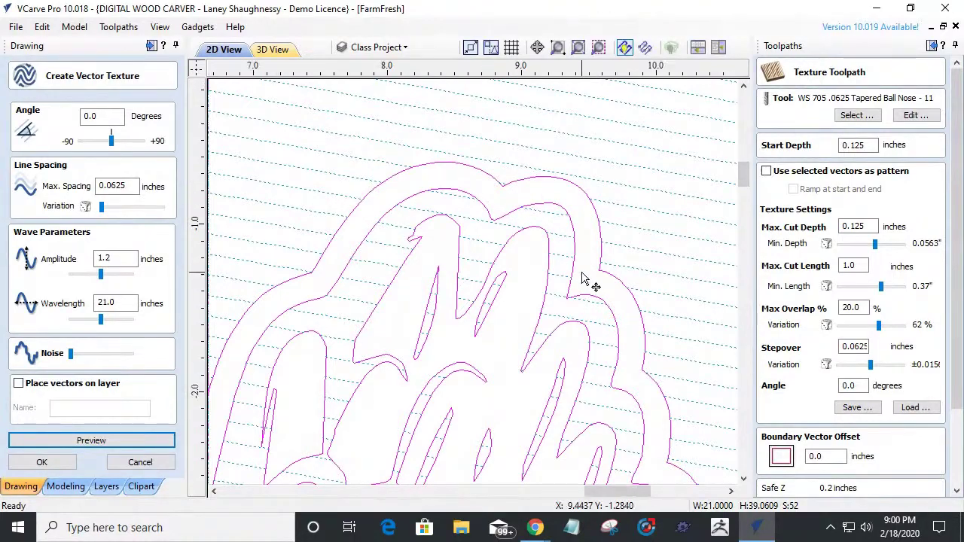
scroll(593, 287, "down", 4)
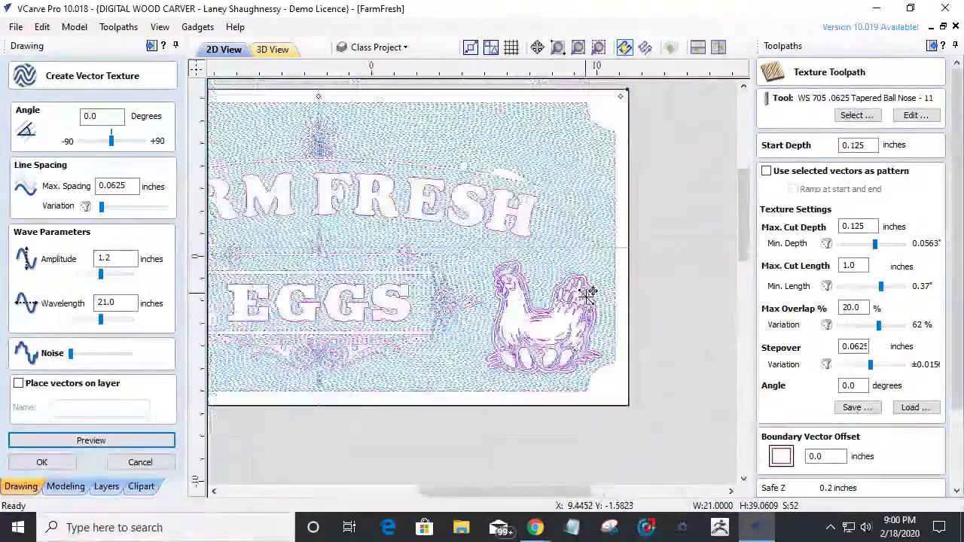
scroll(490, 279, "up", 2)
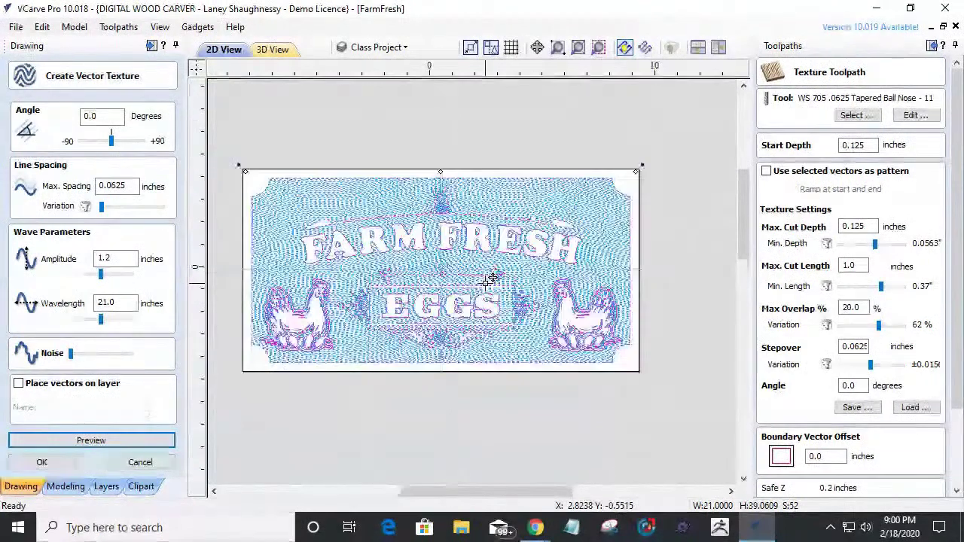
scroll(490, 279, "up", 3)
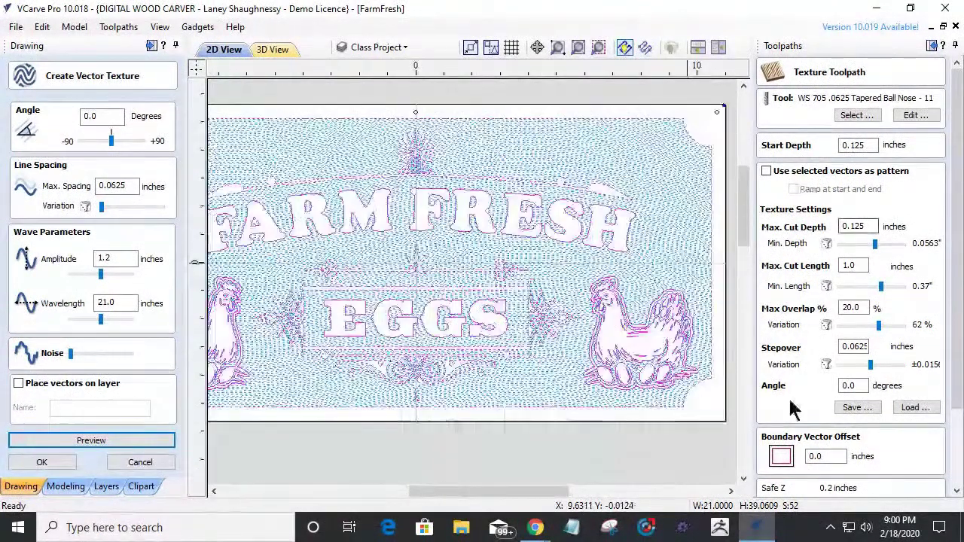
Create the previewed vector texture and use the selected vectors as the Texture toolpath's pattern.
left_click_drag(822, 456, 777, 452)
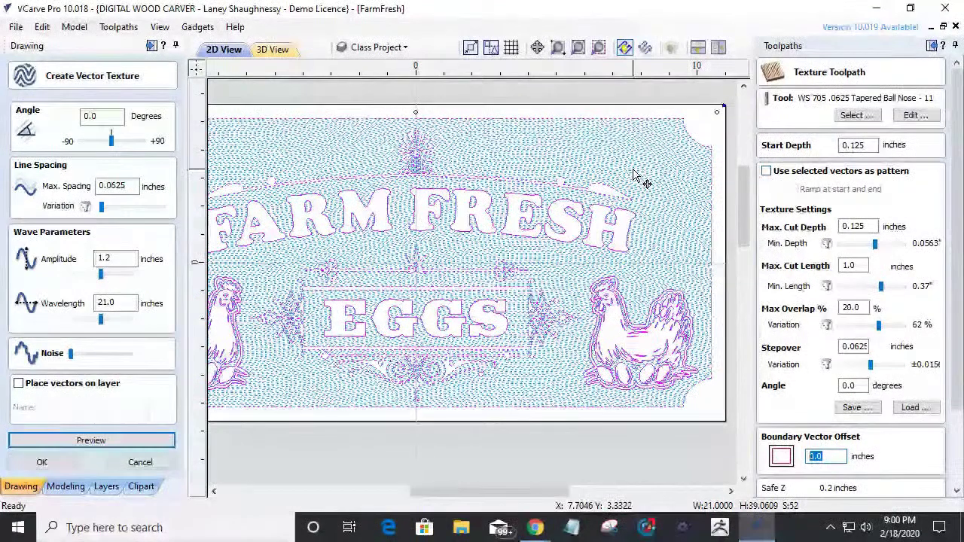
left_click(60, 462)
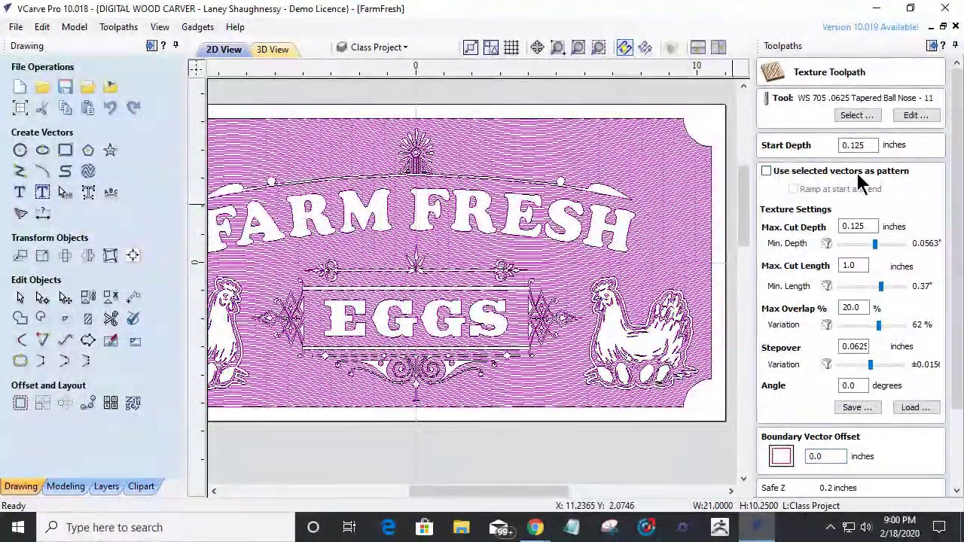
left_click(773, 171)
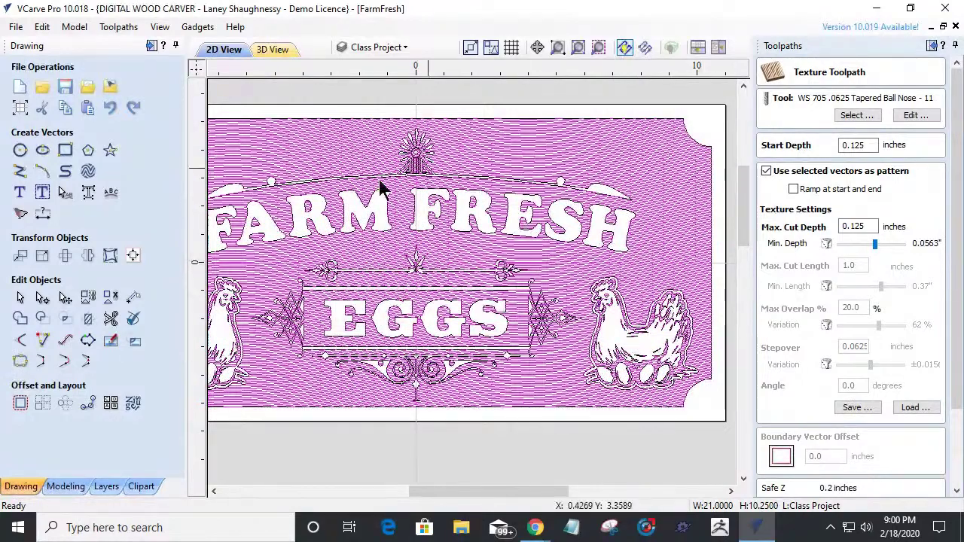
Check the texture lines around the FARM FRESH lettering and remove them from the sign.
scroll(373, 211, "up", 3)
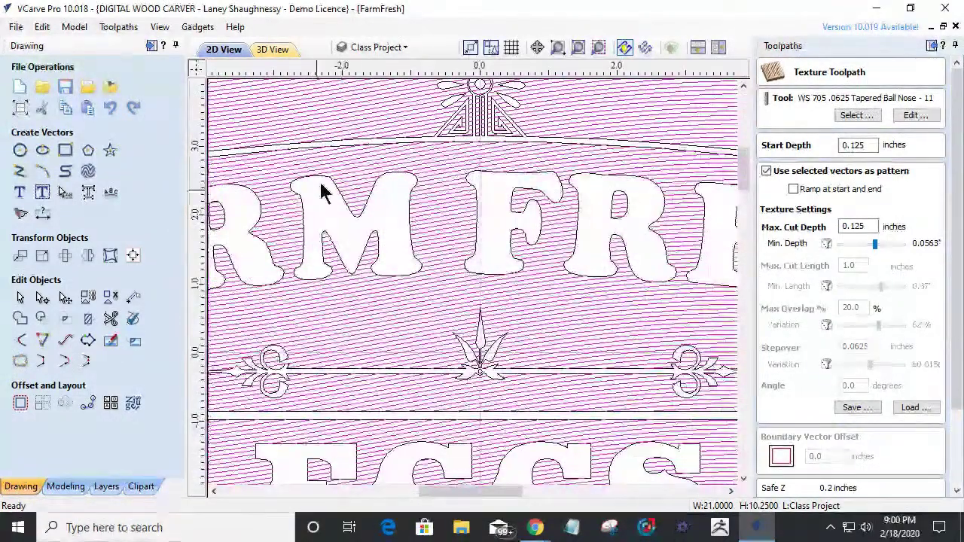
scroll(539, 217, "down", 3)
scroll(533, 218, "down", 2)
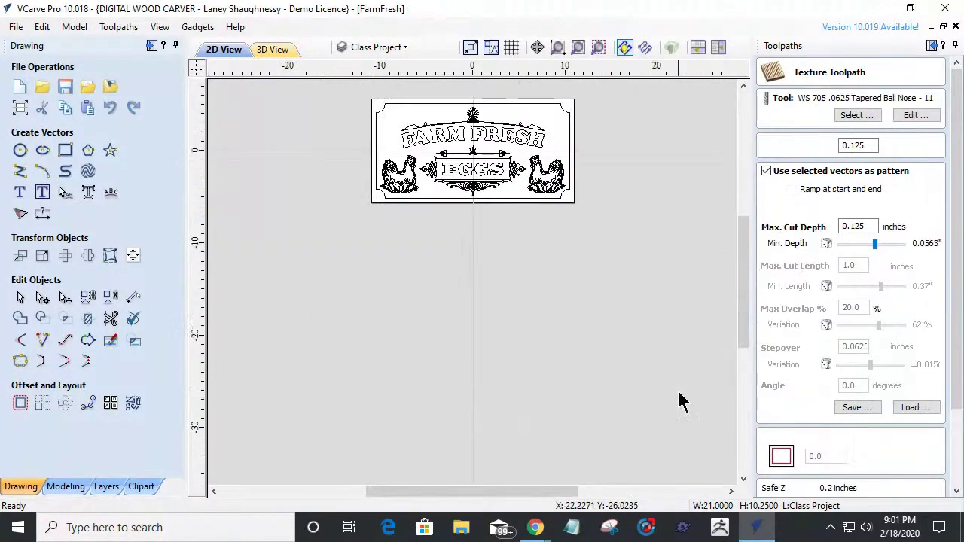
scroll(485, 150, "up", 5)
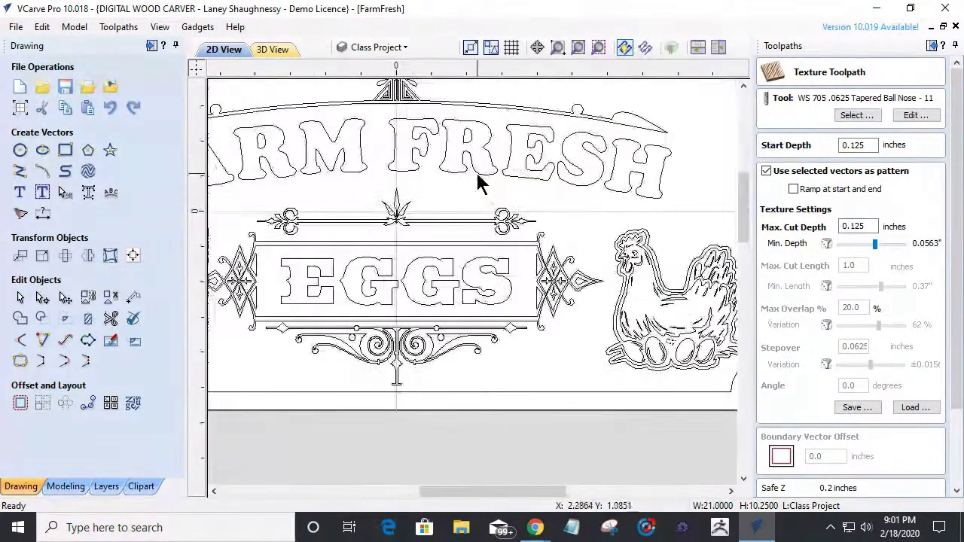
scroll(566, 252, "up", 3)
scroll(570, 255, "down", 5)
scroll(384, 181, "up", 5)
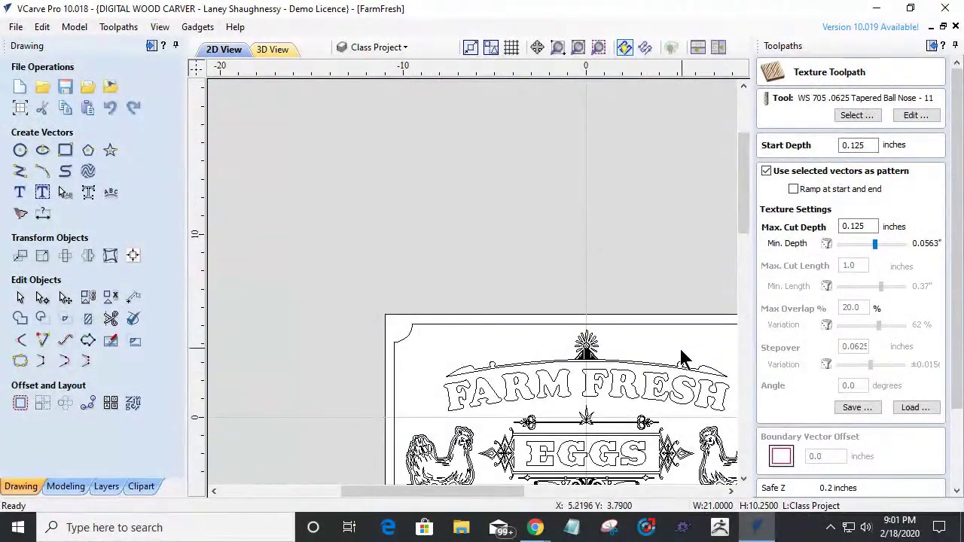
scroll(464, 263, "down", 3)
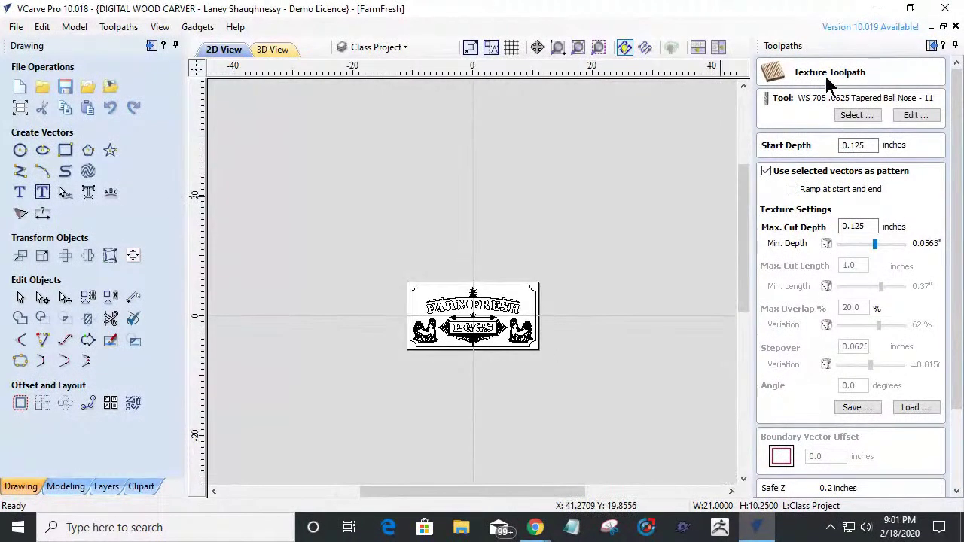
scroll(842, 57, "down", 1)
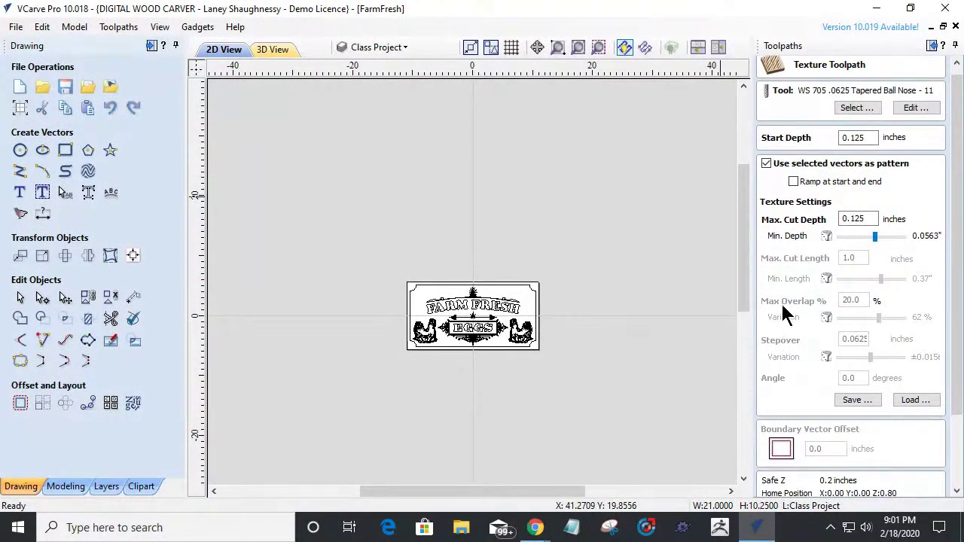
Turn off using selected vectors as the texture pattern and select all of the sign's vectors.
left_click(766, 163)
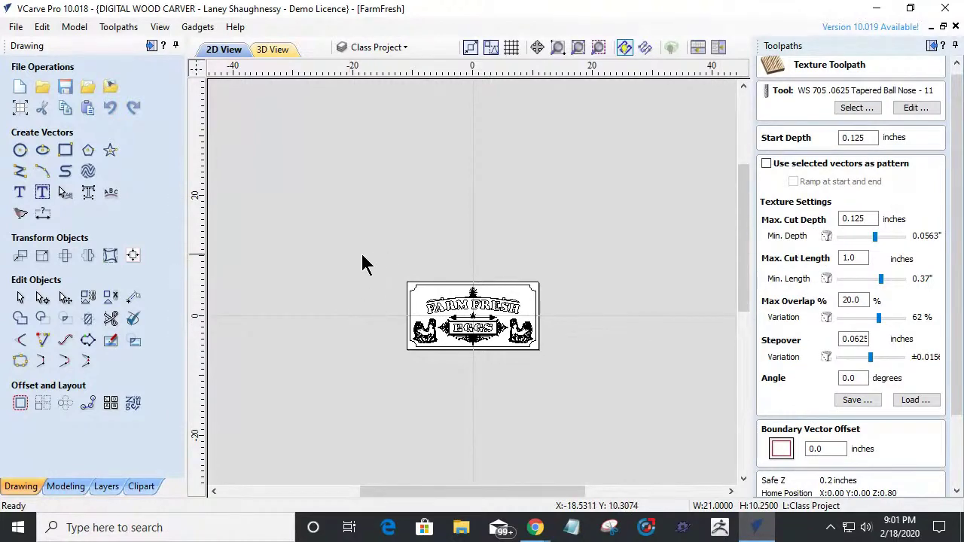
left_click_drag(363, 255, 516, 296)
left_click_drag(553, 369, 552, 370)
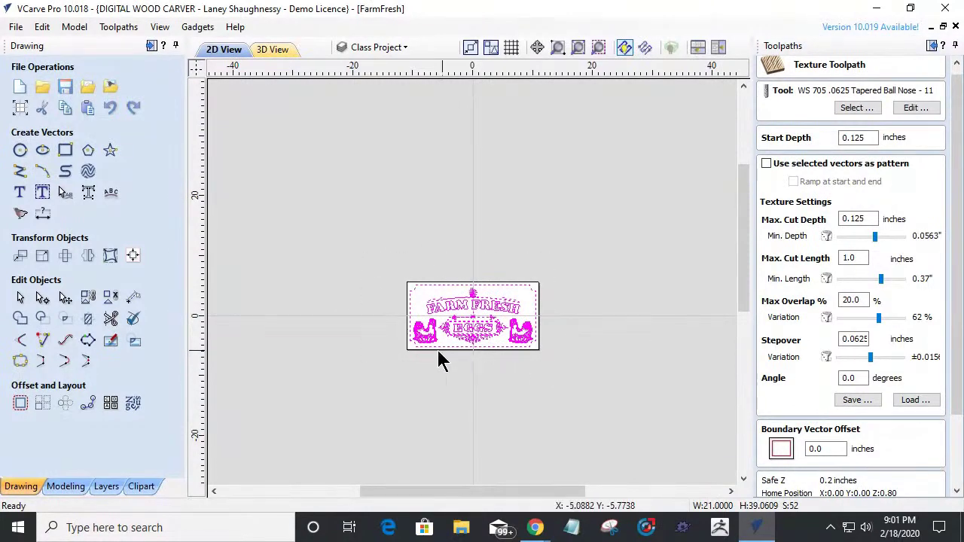
scroll(460, 362, "up", 4)
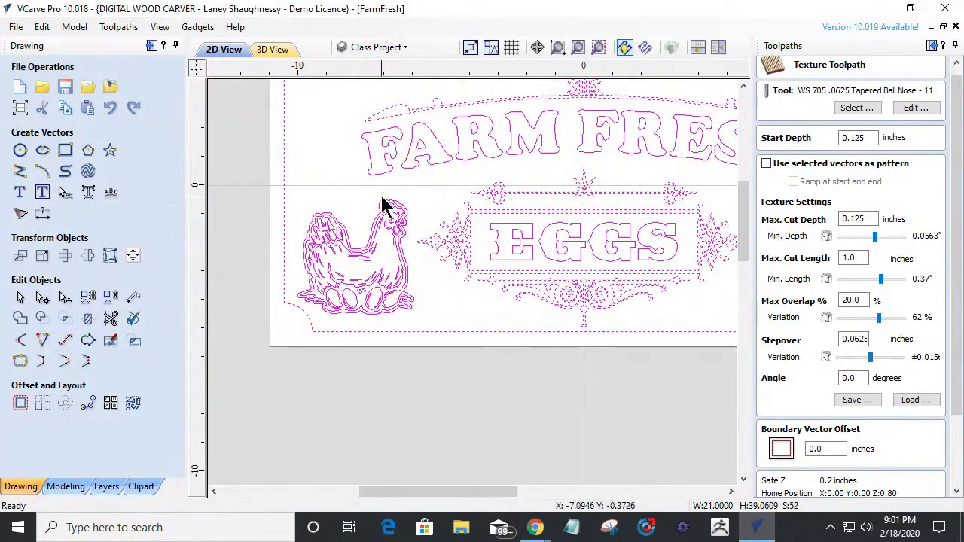
scroll(351, 210, "up", 2)
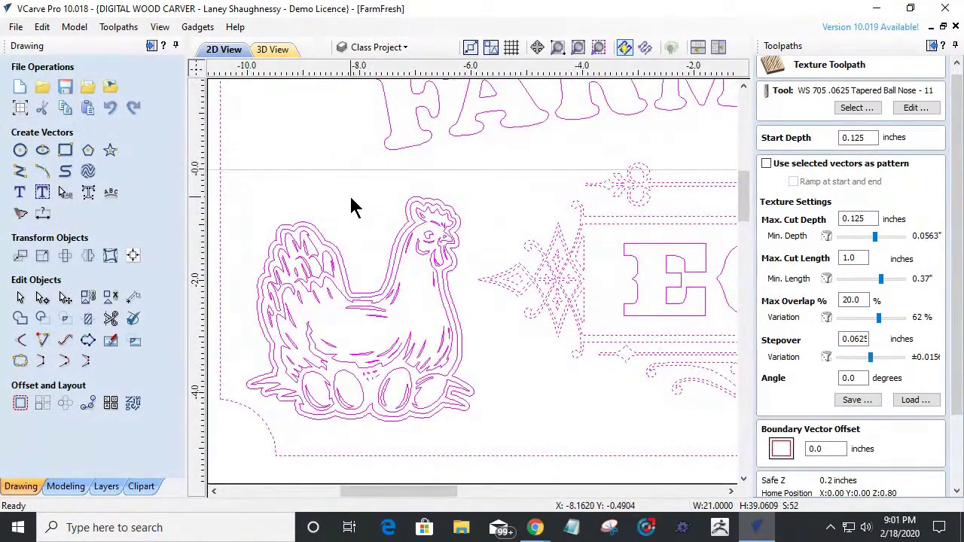
scroll(385, 241, "down", 4)
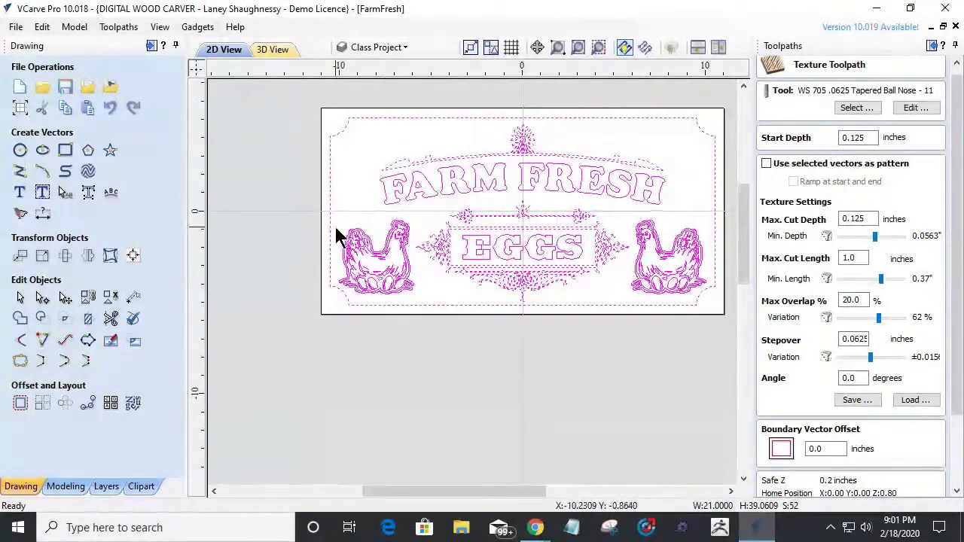
left_click(355, 215)
left_click(369, 241)
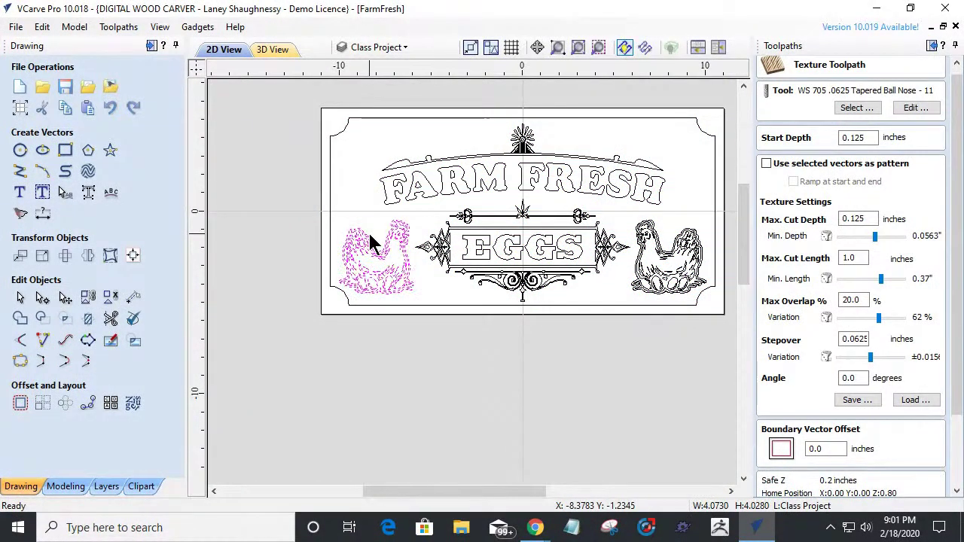
left_click(645, 256)
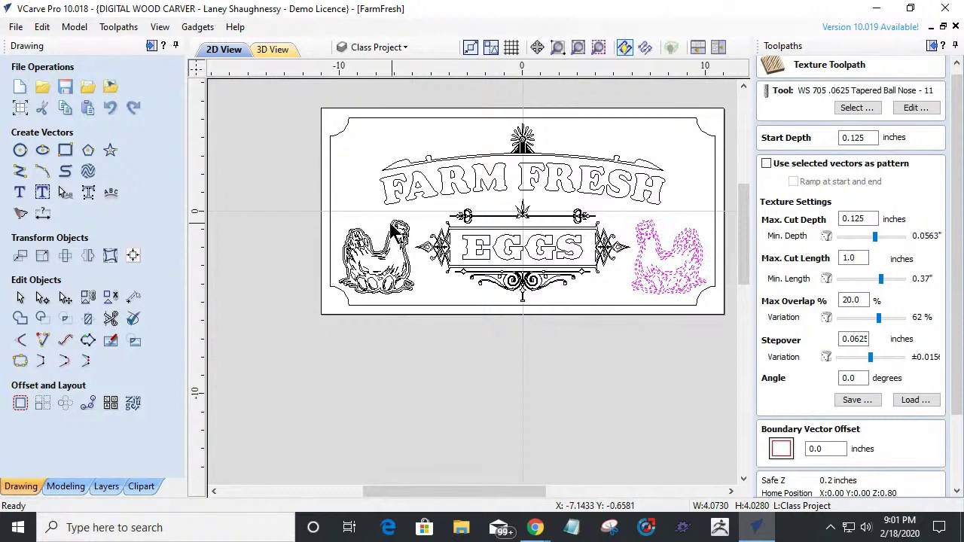
scroll(383, 220, "up", 3)
scroll(382, 218, "down", 3)
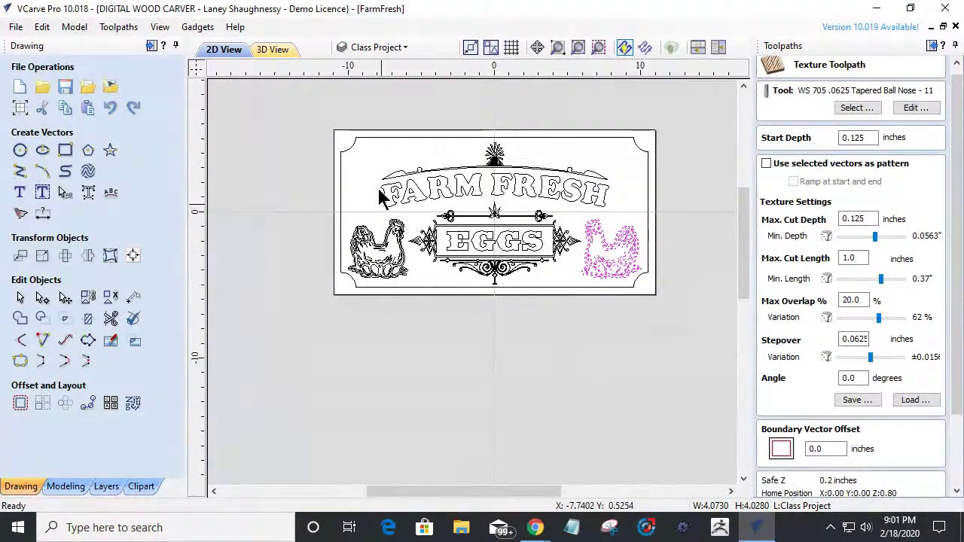
Select the notched sign border, the FARM FRESH lettering, the inner EGGS frame and the ornamental bar above it.
left_click(376, 139)
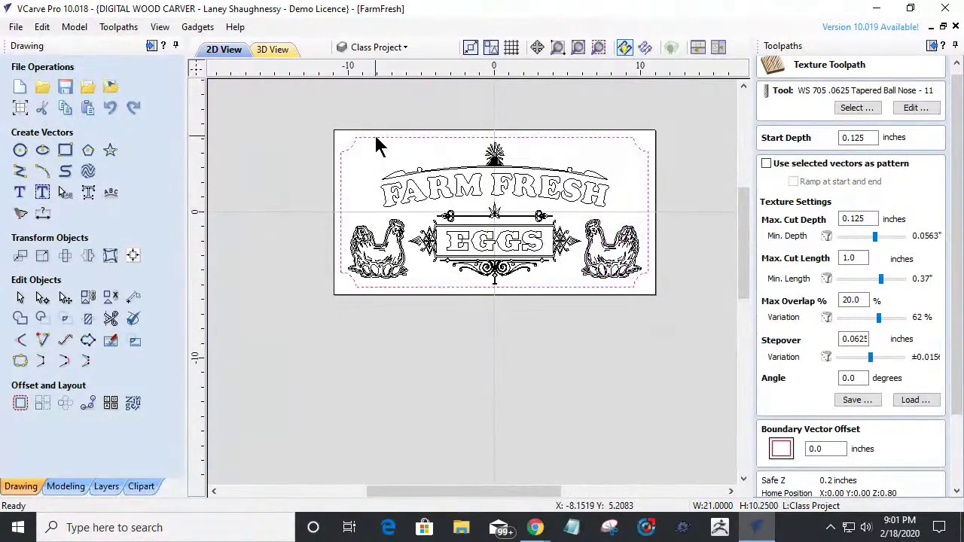
left_click(386, 201)
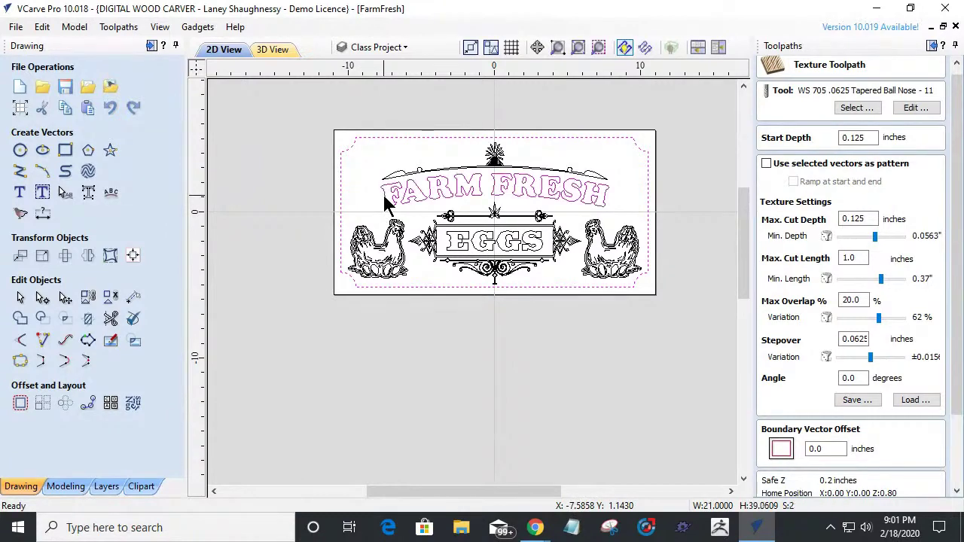
left_click(452, 237, "shift")
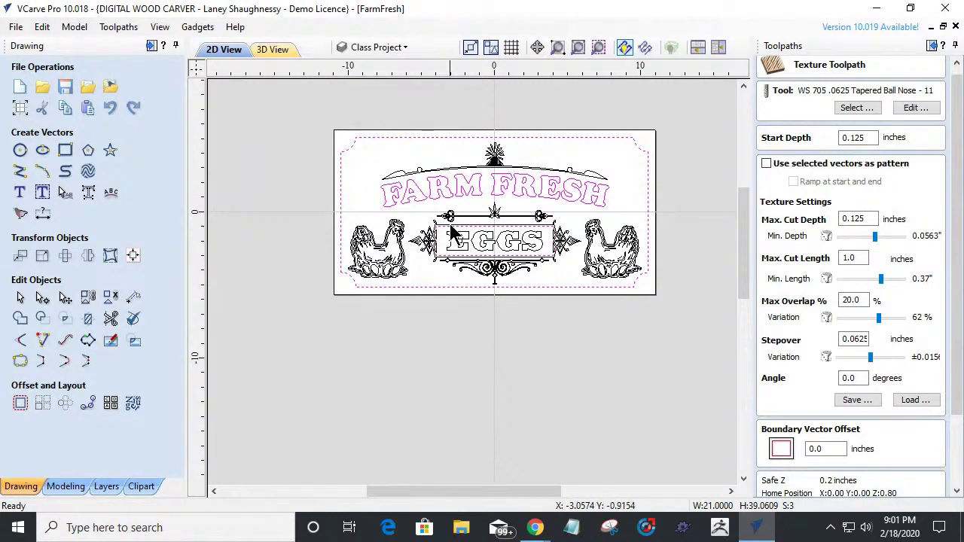
scroll(453, 237, "up", 5)
left_click(429, 192, "shift")
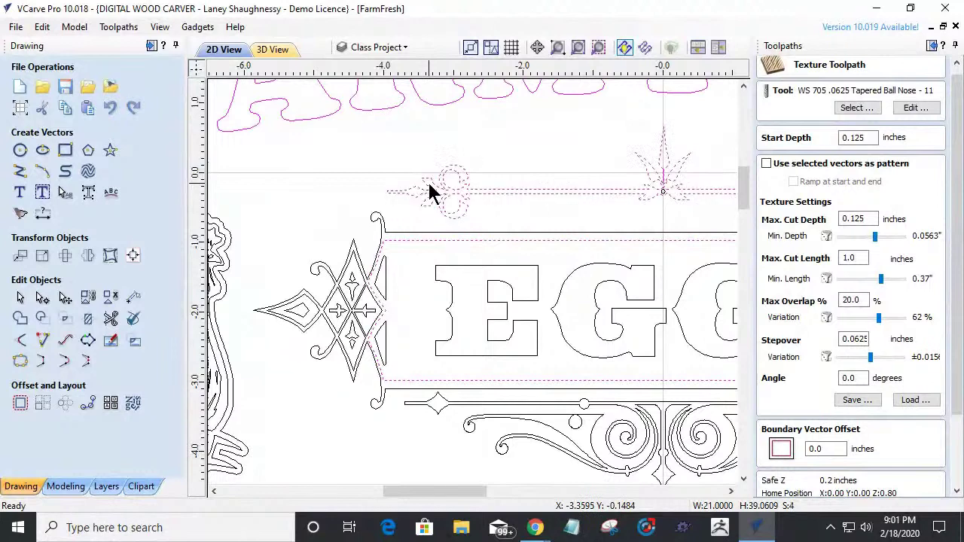
Swap the inner EGGS frame for the EGGS lettering, and add the outer panel frame and the scrollwork below to the selection.
scroll(663, 201, "up", 4)
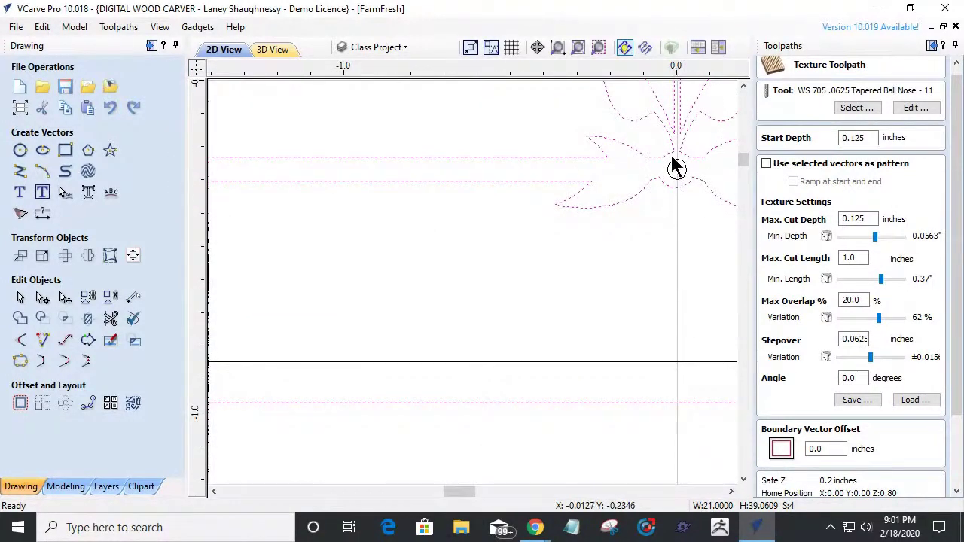
scroll(676, 168, "down", 5)
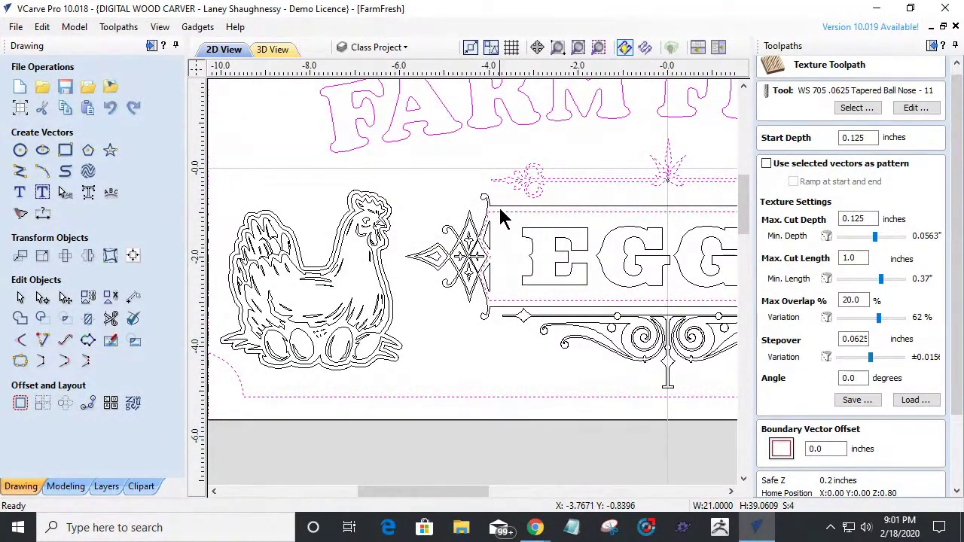
left_click(542, 234, "shift")
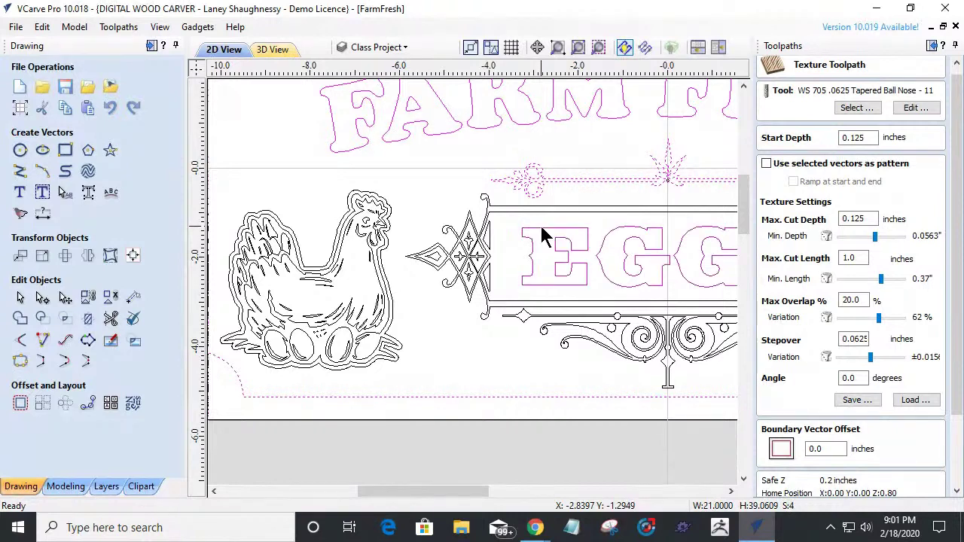
left_click(510, 208, "shift")
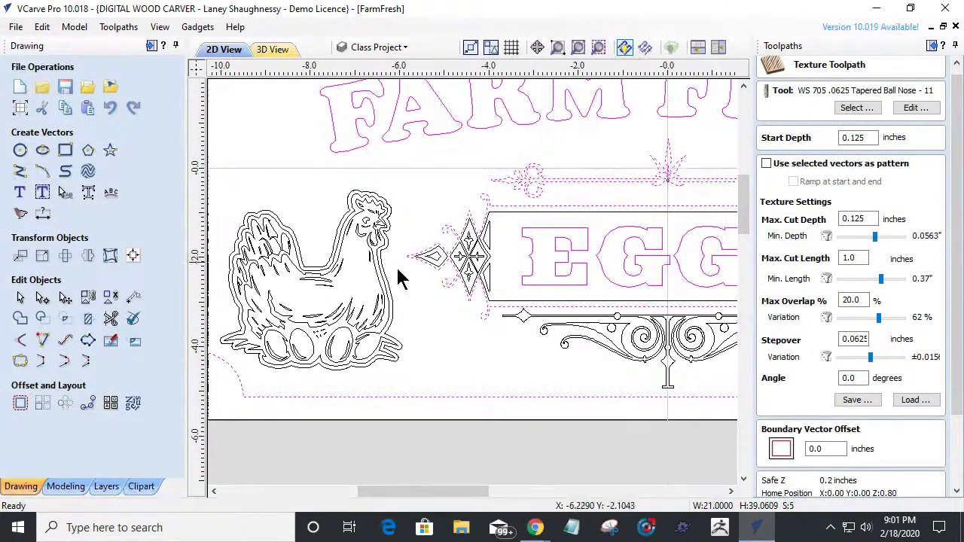
scroll(425, 291, "down", 2)
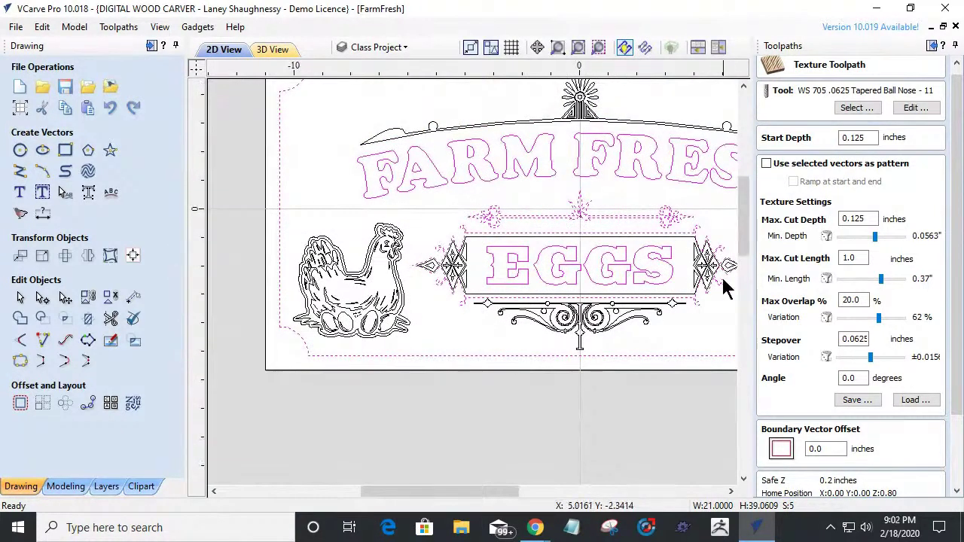
scroll(578, 339, "up", 3)
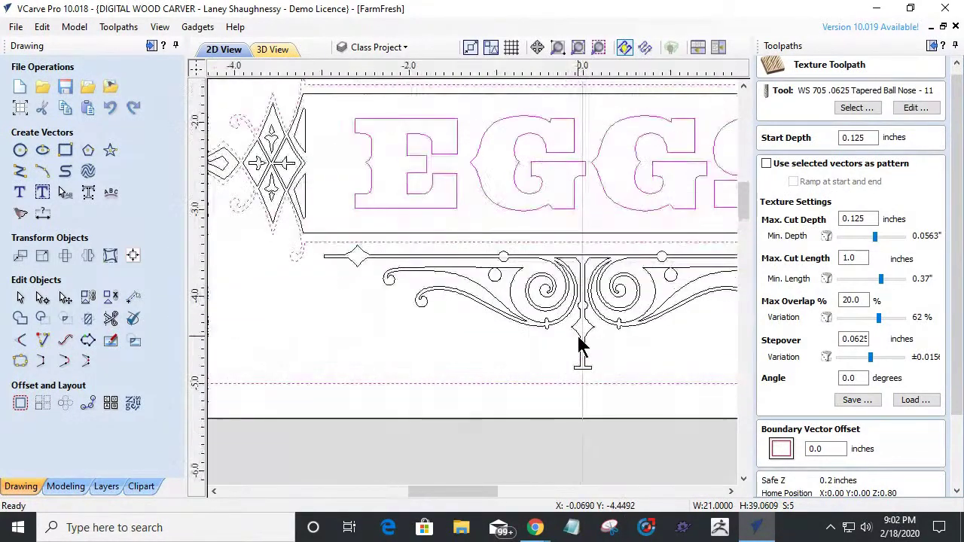
left_click(578, 332, "shift")
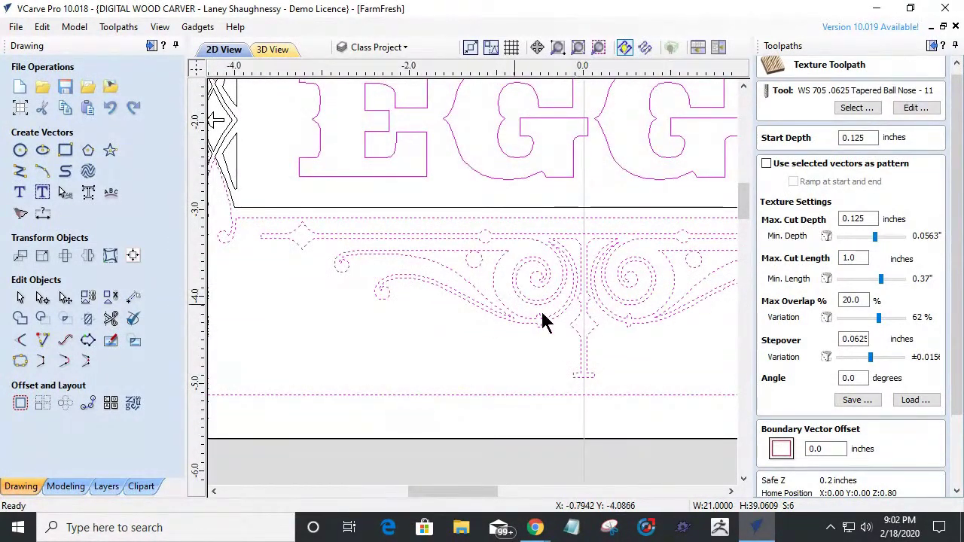
Add the outer outlines of both hens to the selection.
scroll(581, 324, "down", 3)
scroll(279, 178, "up", 3)
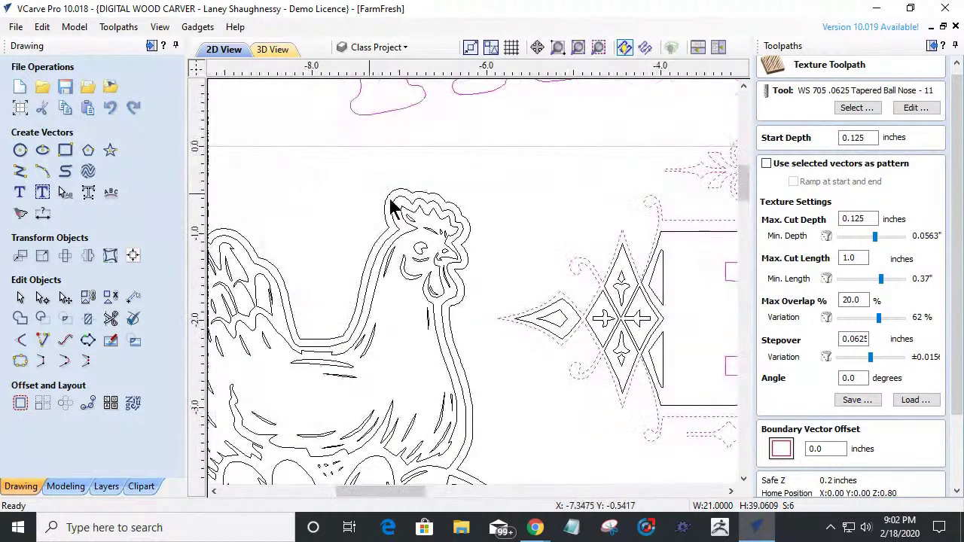
scroll(298, 194, "down", 3)
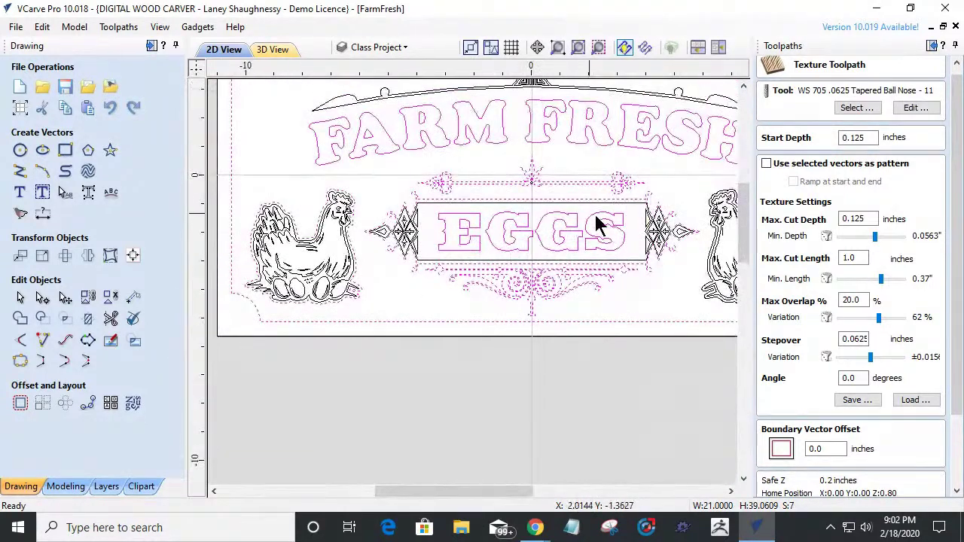
left_click(712, 214, "shift")
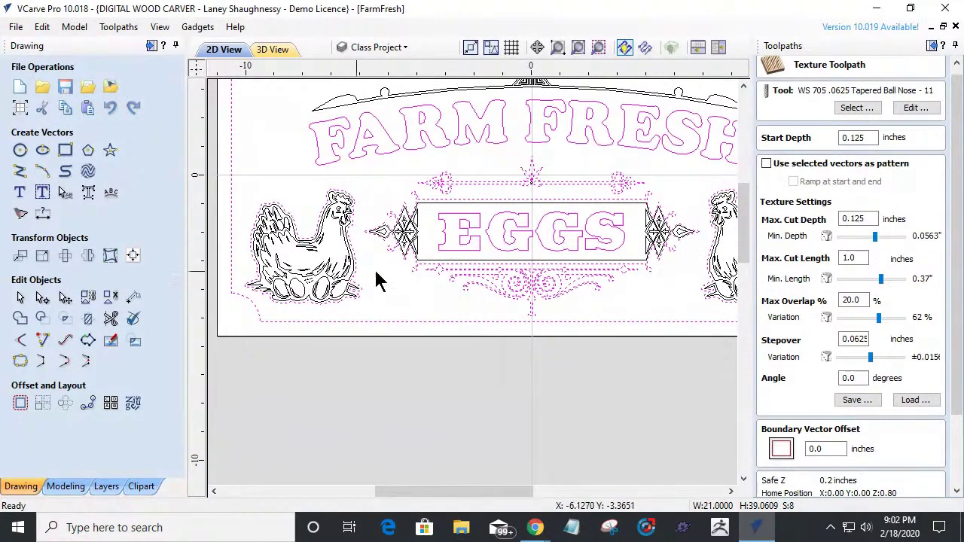
Add the arched ornament above FARM FRESH and the sunburst with its narrow post pieces to the selection.
scroll(379, 276, "down", 2)
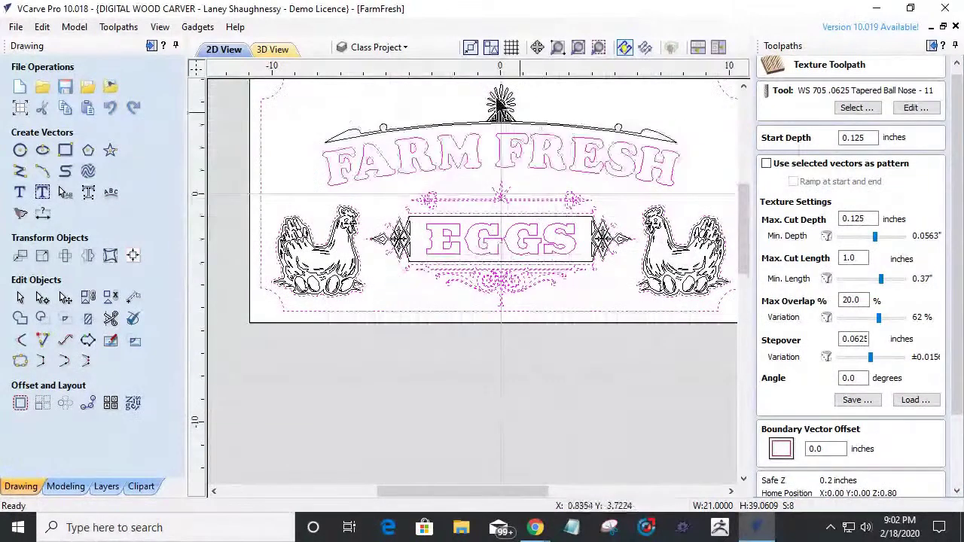
scroll(377, 176, "down", 1)
scroll(369, 121, "up", 2)
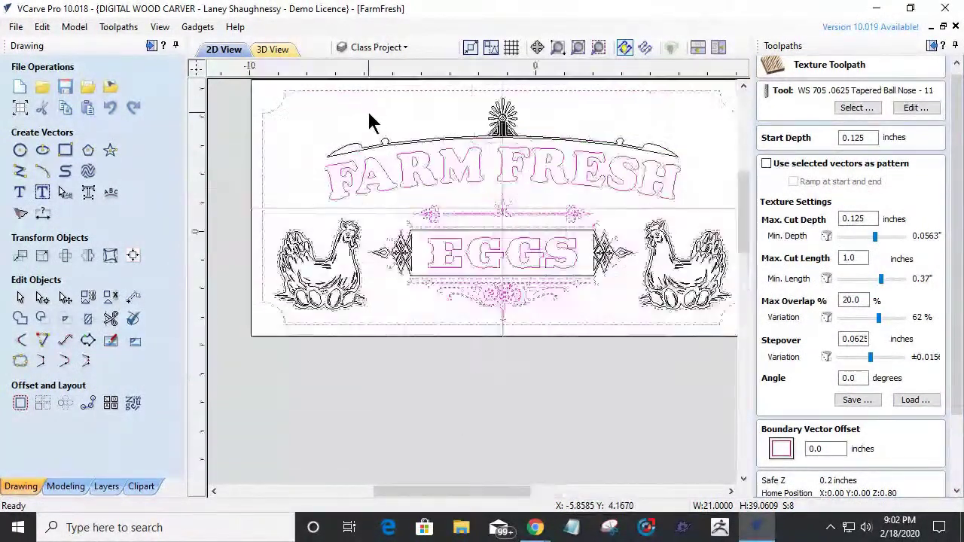
scroll(369, 122, "down", 2)
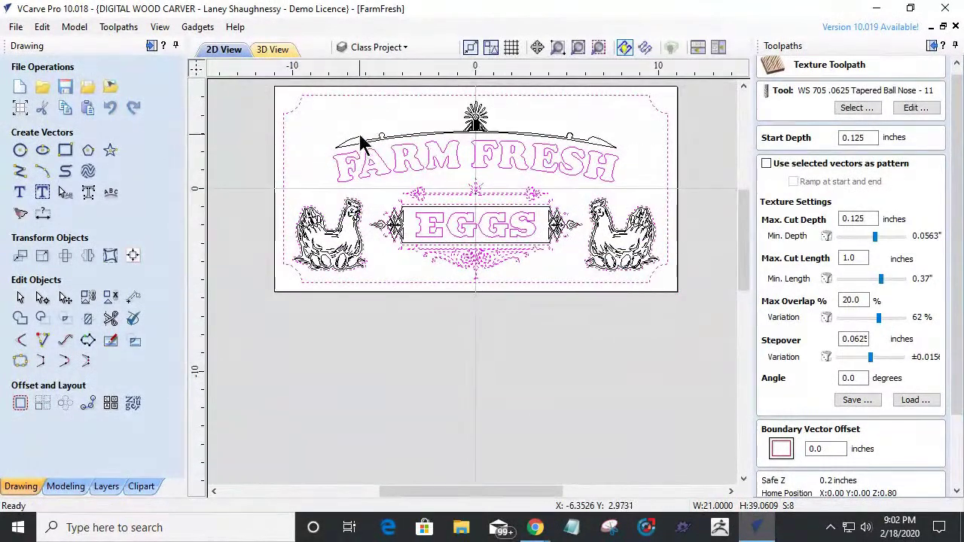
left_click(428, 134, "shift")
scroll(437, 132, "up", 2)
scroll(452, 113, "down", 1)
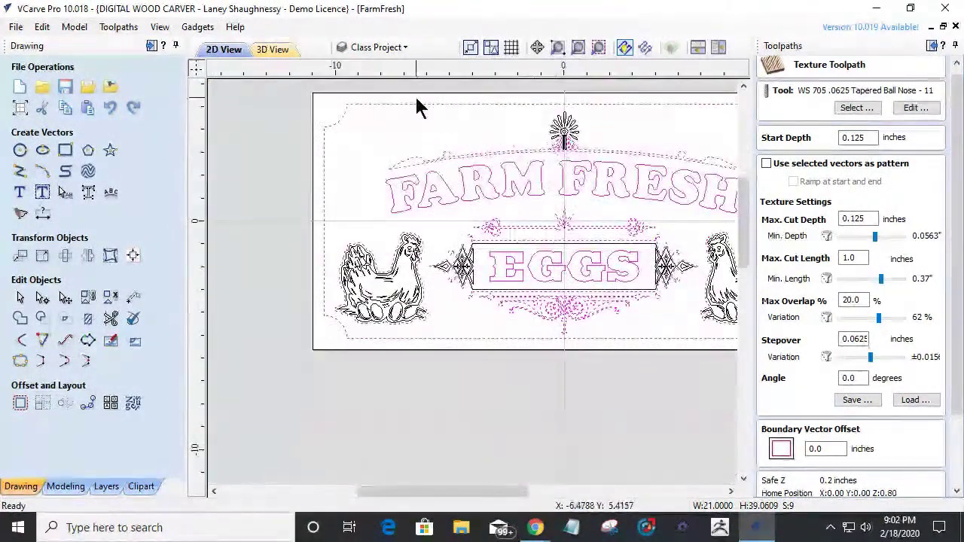
left_click(600, 139, "shift")
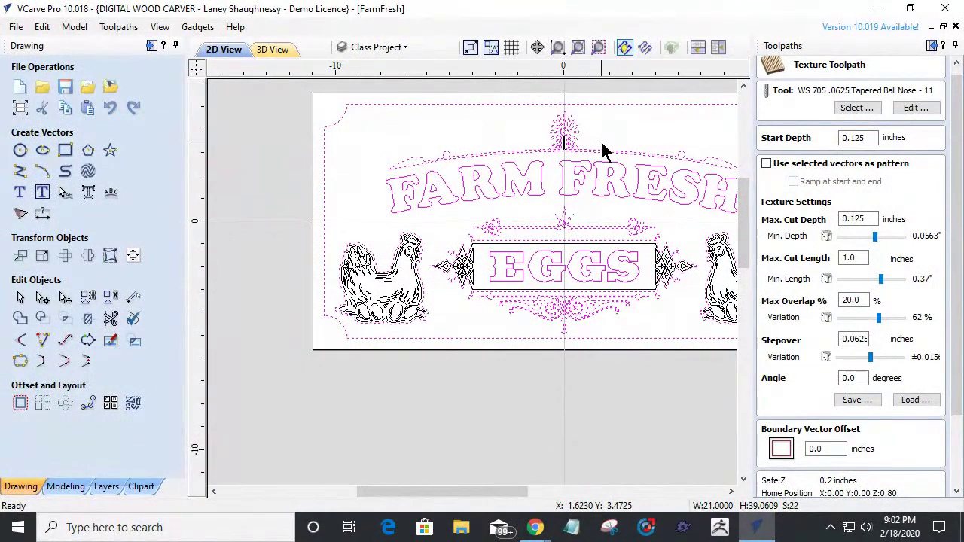
scroll(576, 147, "up", 2)
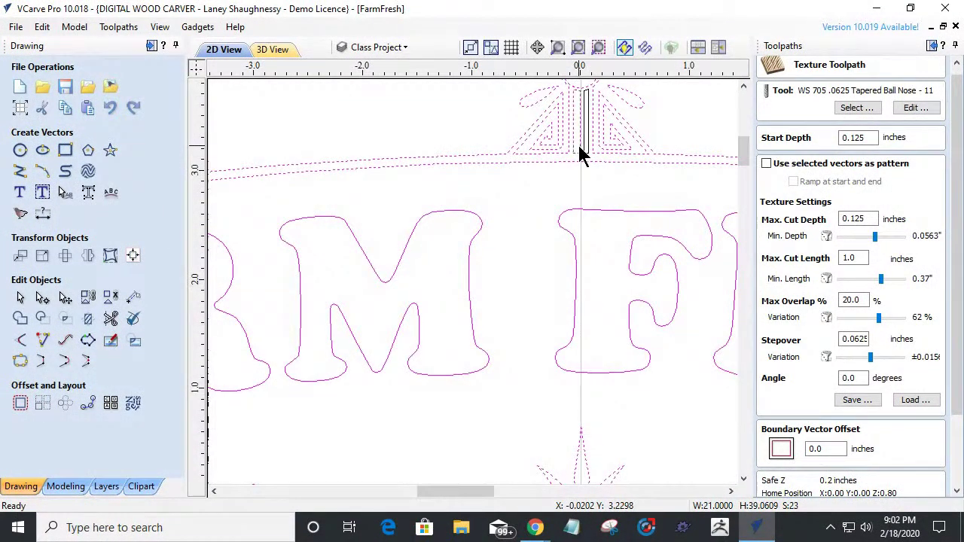
left_click(586, 149, "shift")
Remove the EGGS lettering from the selection and check the remaining selected vectors across the sign.
scroll(570, 172, "down", 3)
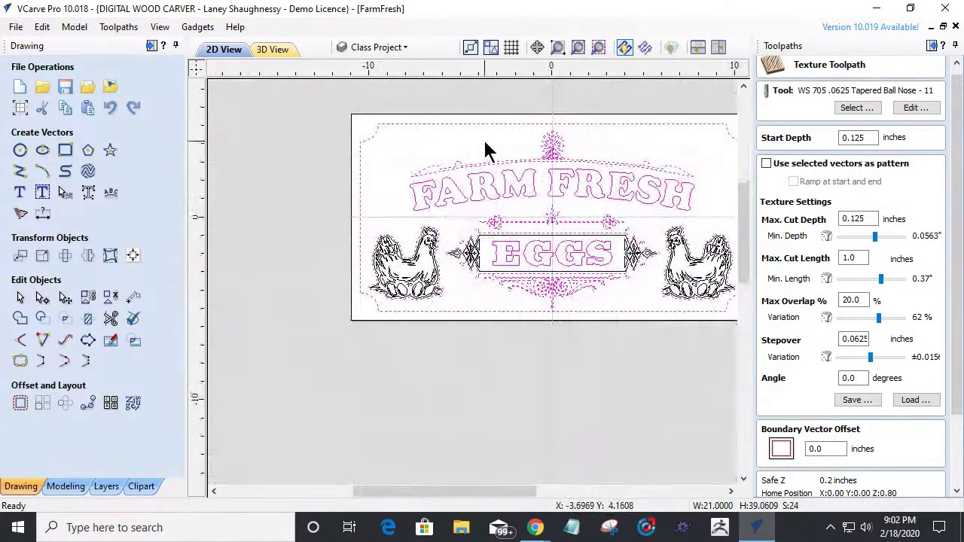
scroll(452, 165, "down", 2)
scroll(631, 209, "up", 3)
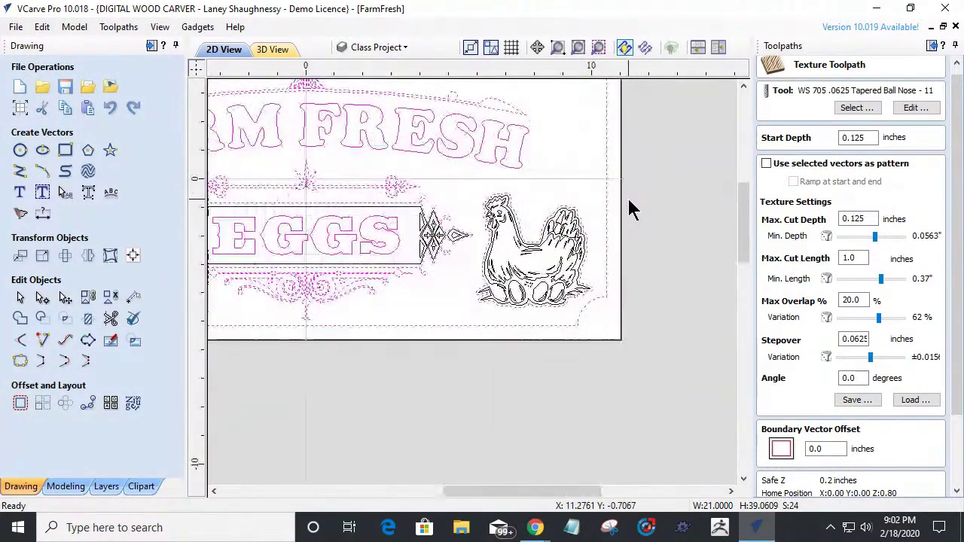
scroll(630, 209, "down", 2)
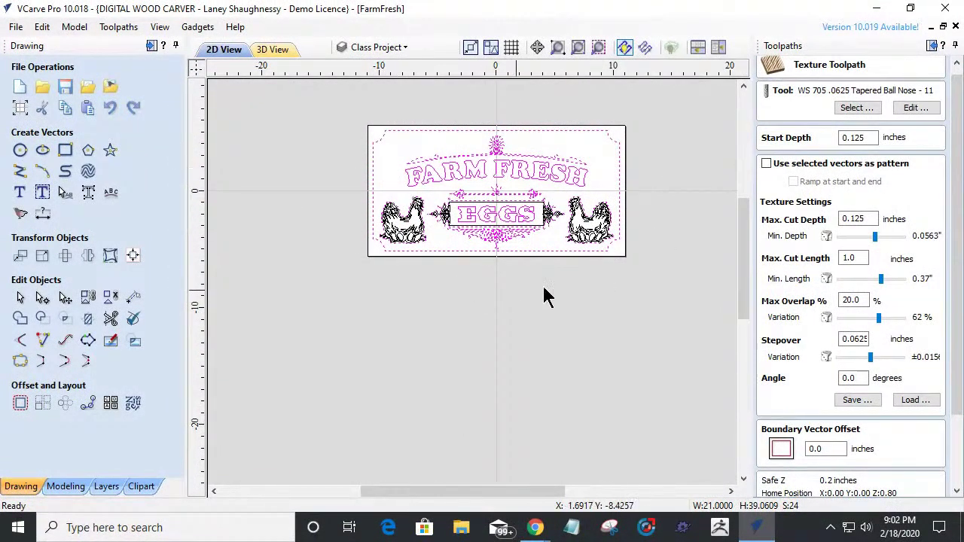
scroll(474, 168, "up", 4)
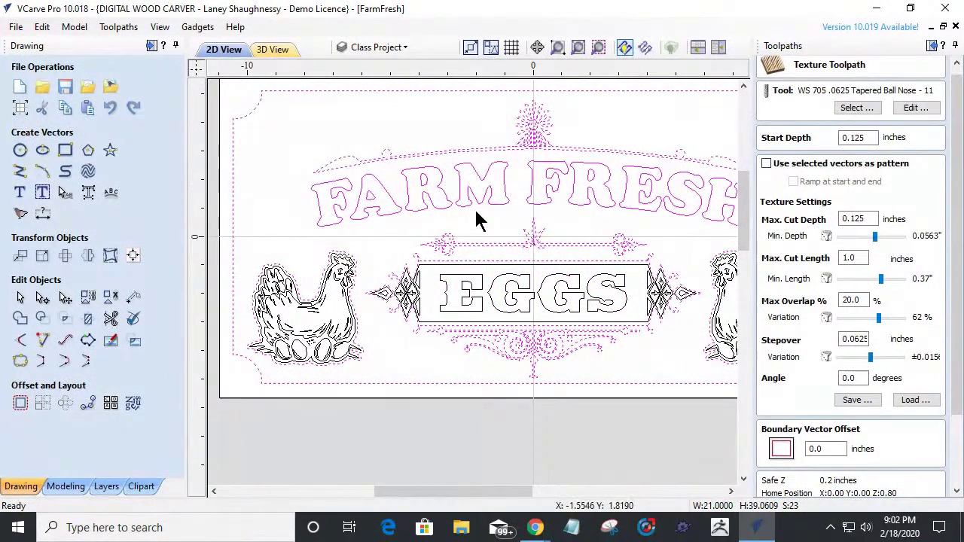
scroll(469, 264, "up", 5)
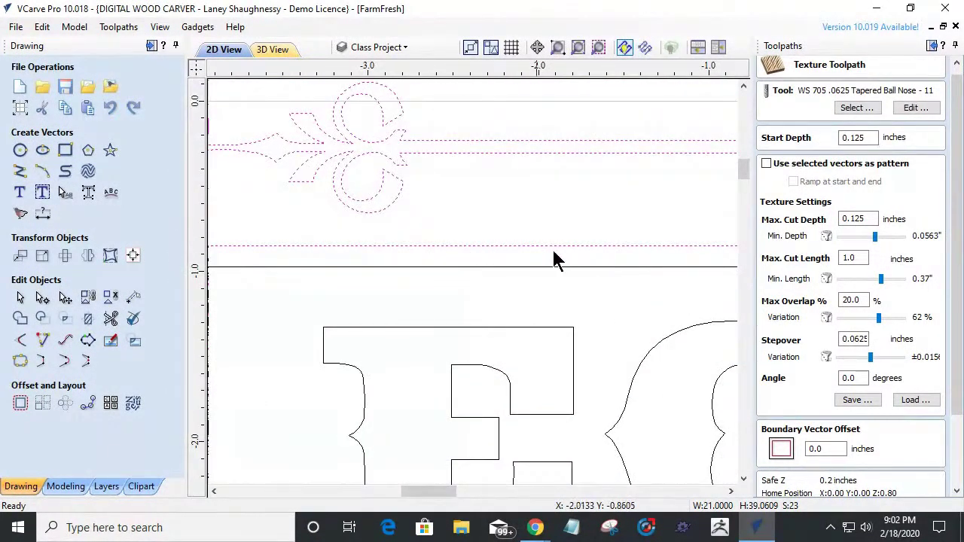
scroll(407, 317, "down", 3)
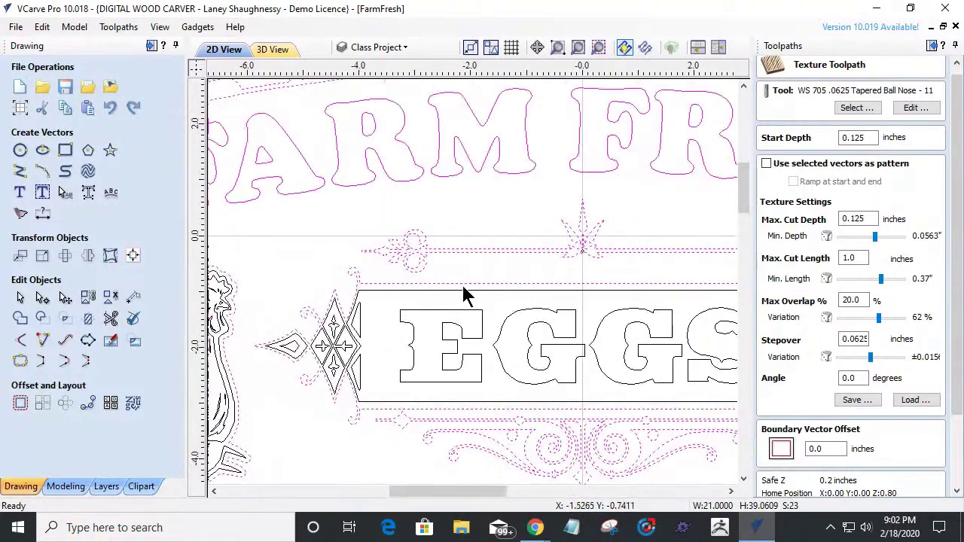
scroll(452, 272, "down", 4)
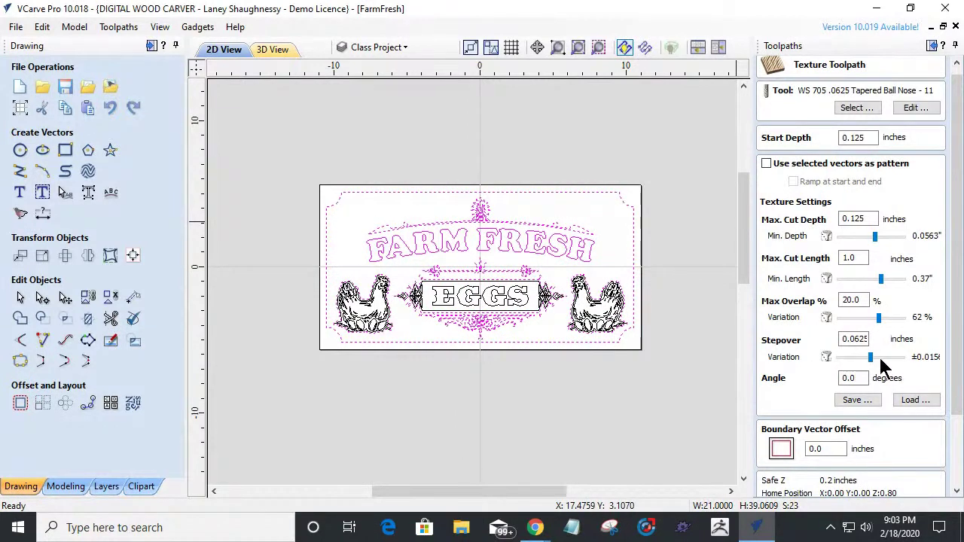
Set the texture's boundary vector offset to 0.125 inches and examine the gaps around the carved lettering and ornaments in 3D.
left_click(853, 219)
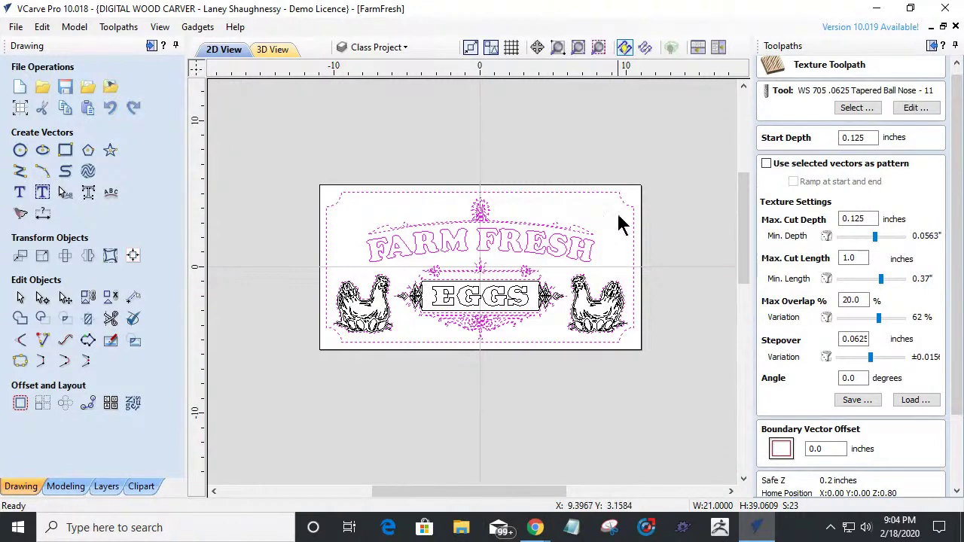
double_click(823, 449)
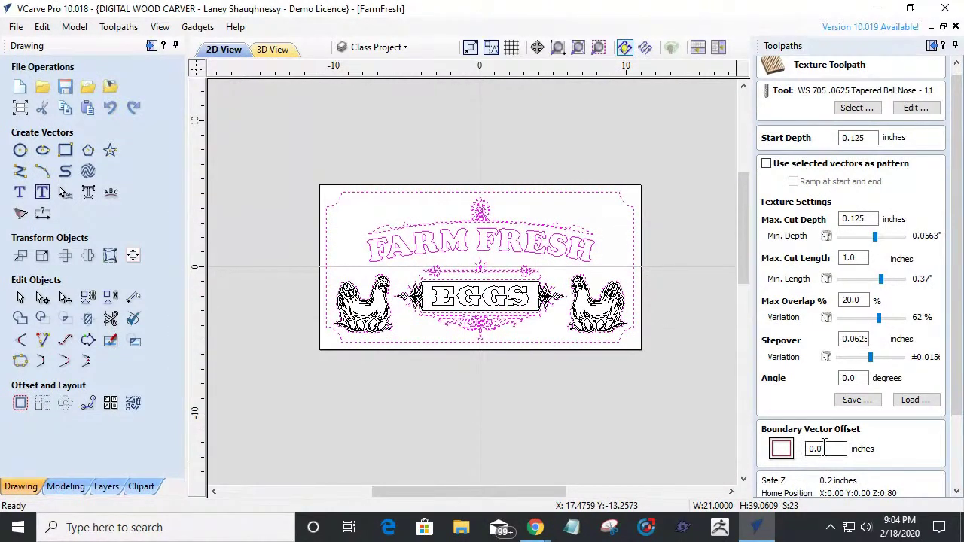
type(".125")
left_click(267, 50)
scroll(509, 320, "up", 6)
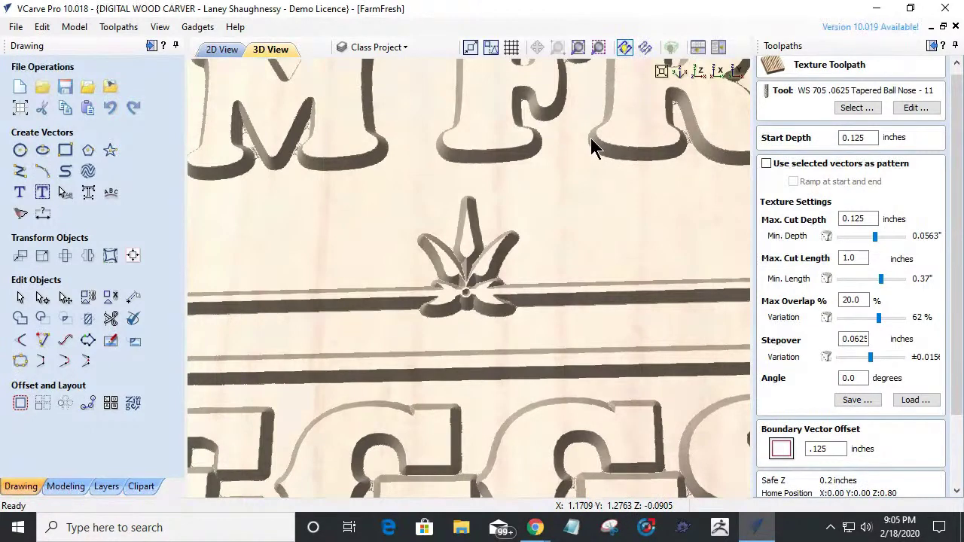
scroll(592, 146, "down", 5)
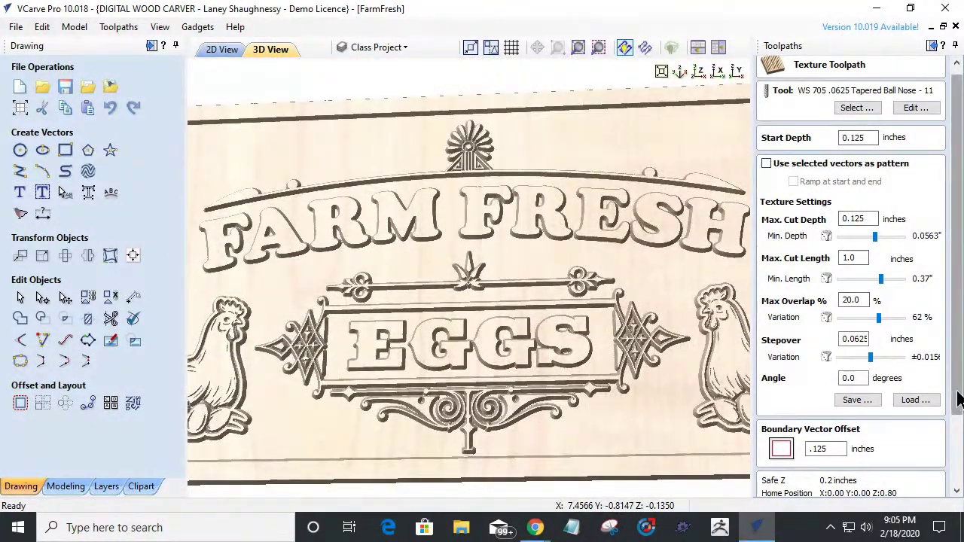
Name the texture toolpath "Final Texture_Optional" and calculate it, returning to the toolpath list.
left_click_drag(960, 411, 960, 478)
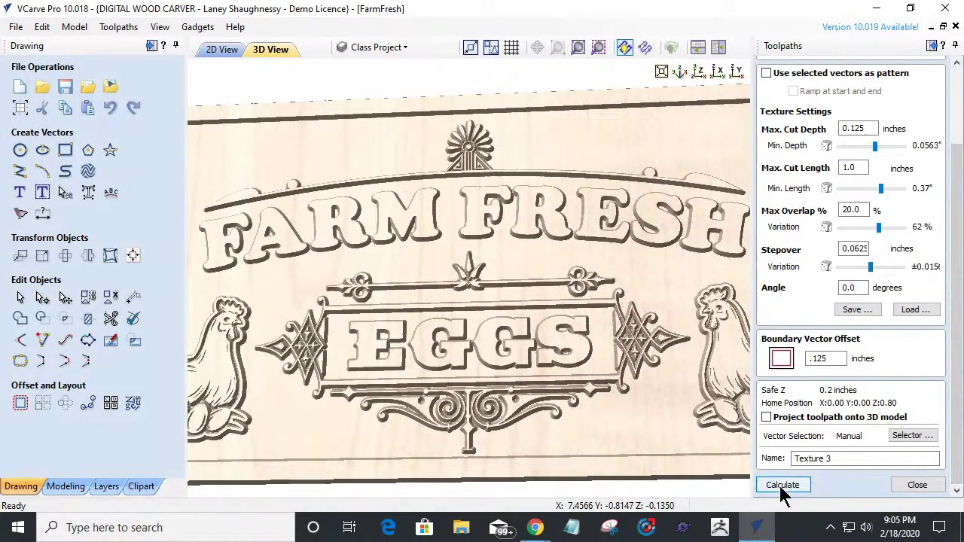
left_click_drag(851, 458, 729, 471)
type("Final")
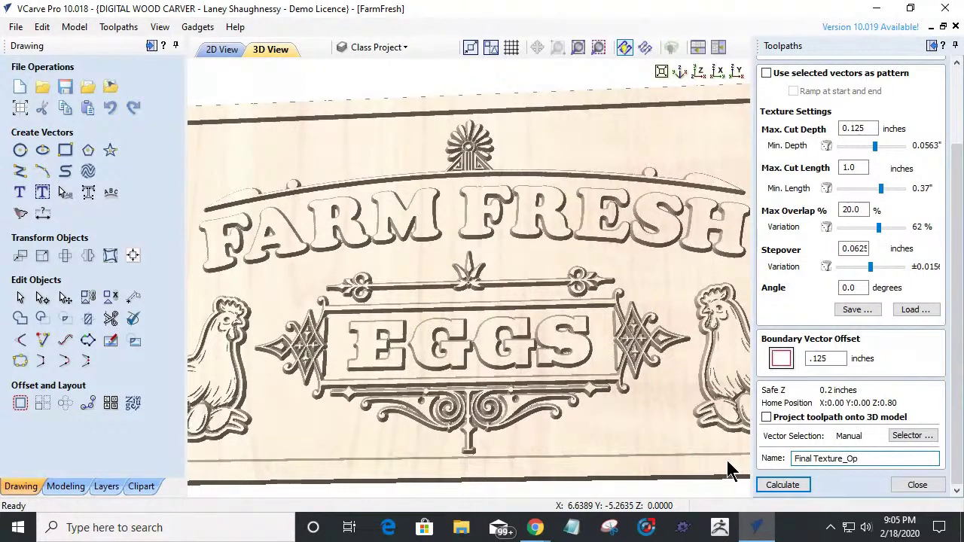
type("nal")
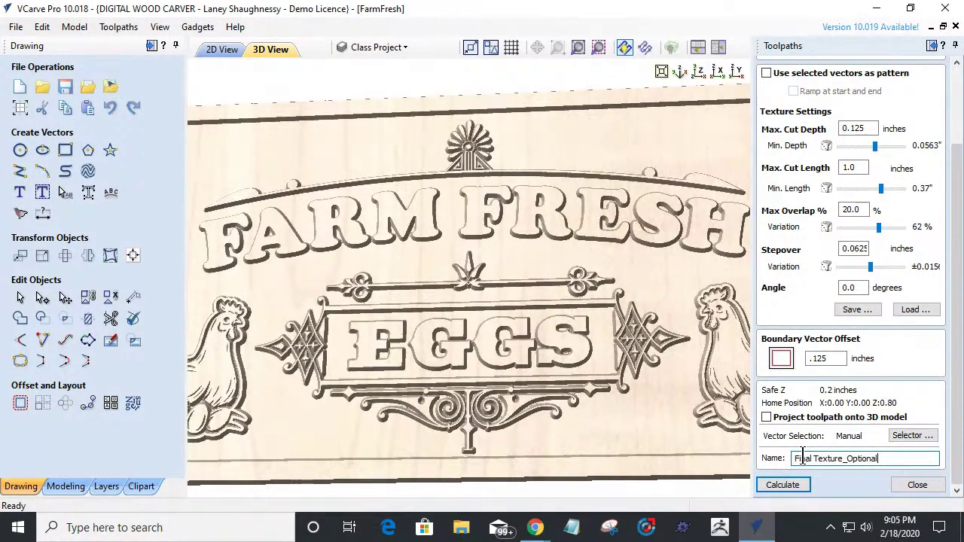
left_click(789, 486)
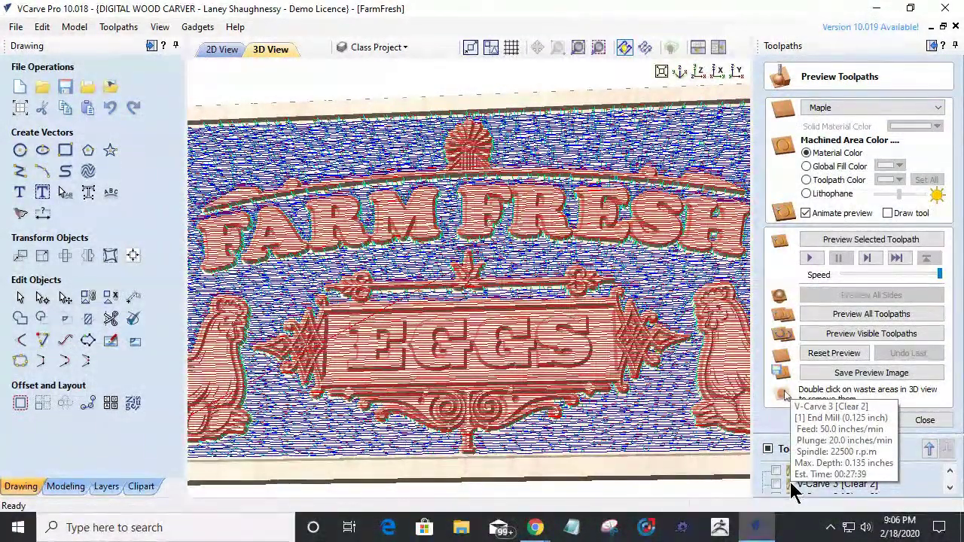
left_click(934, 420)
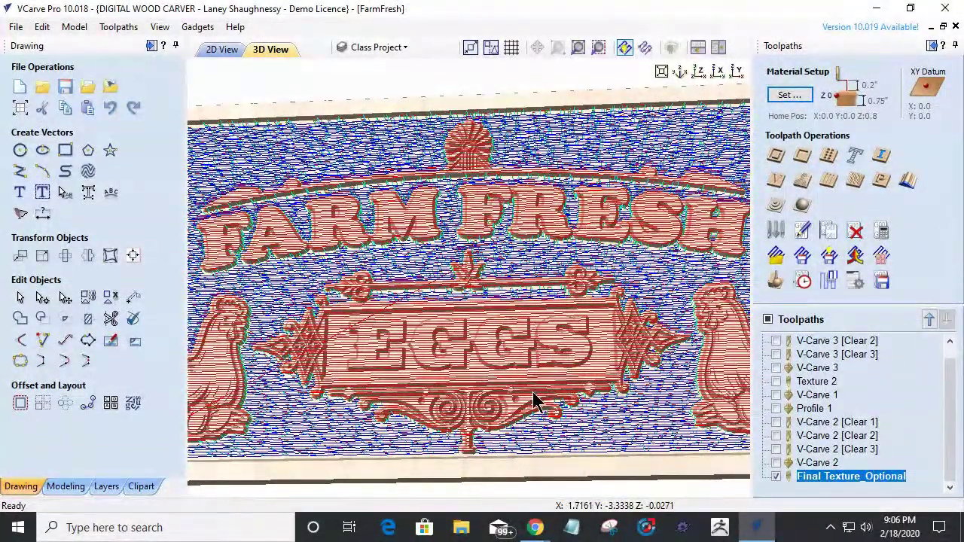
Examine the Final Texture_Optional toolpath over the whole sign from several angles, comparing the model with its toolpath lines hidden and shown.
left_click_drag(501, 481, 587, 339)
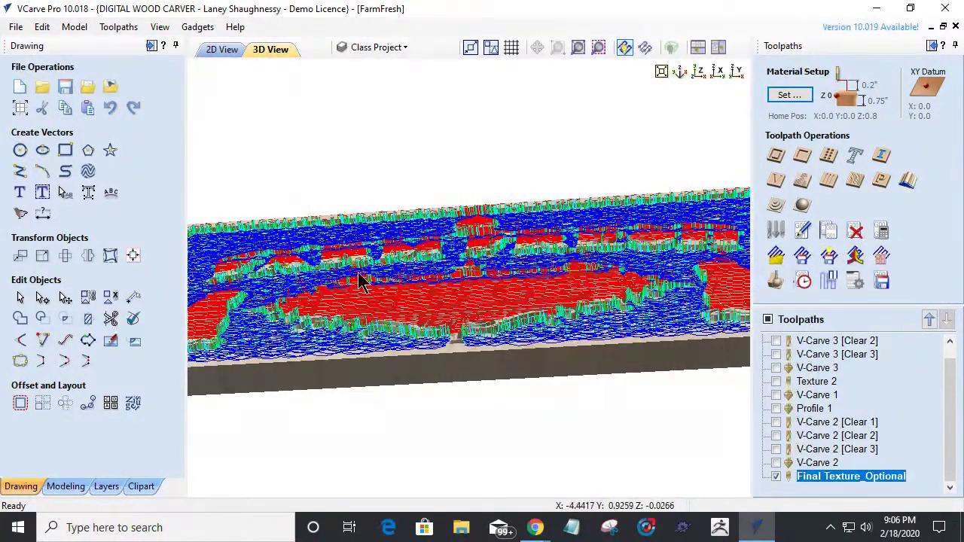
left_click_drag(496, 420, 548, 299)
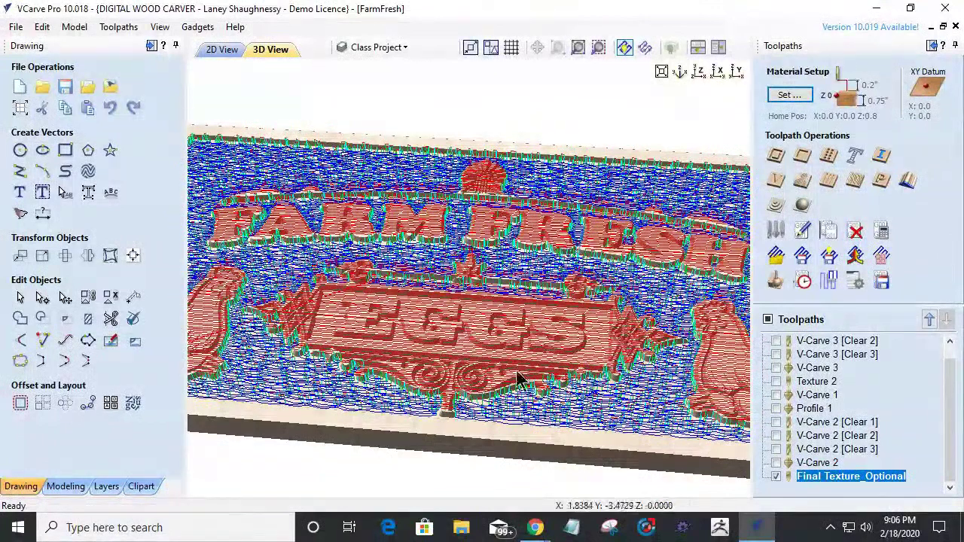
left_click_drag(516, 381, 285, 348)
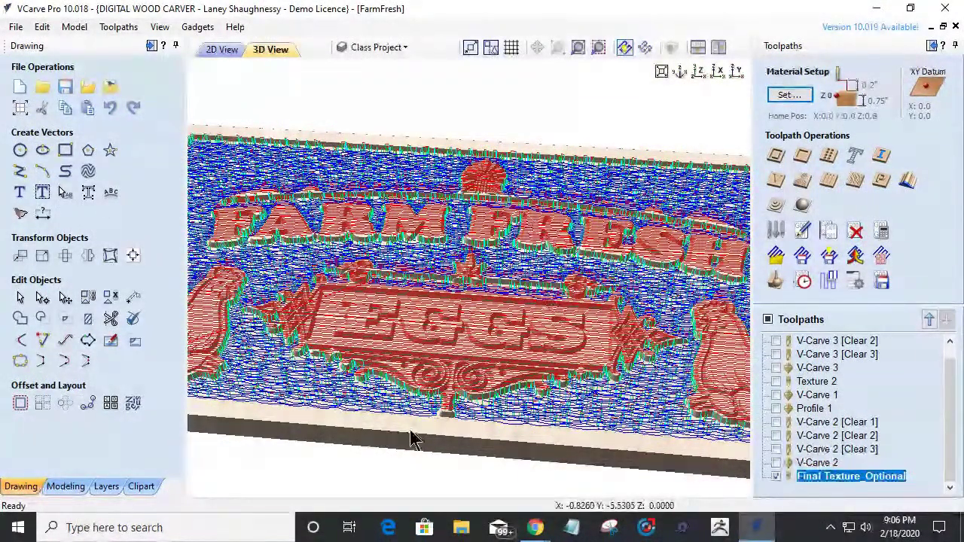
left_click_drag(414, 441, 108, 62)
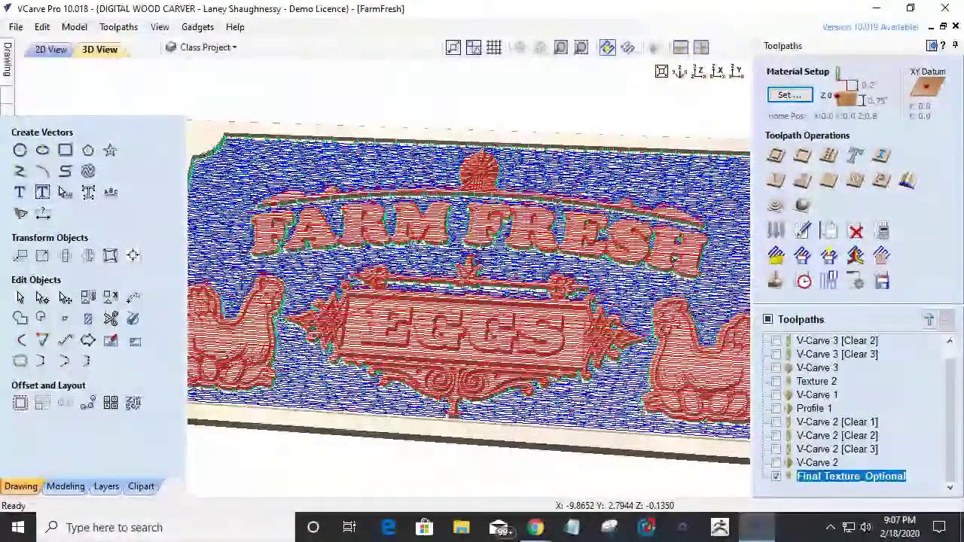
scroll(372, 256, "up", 2)
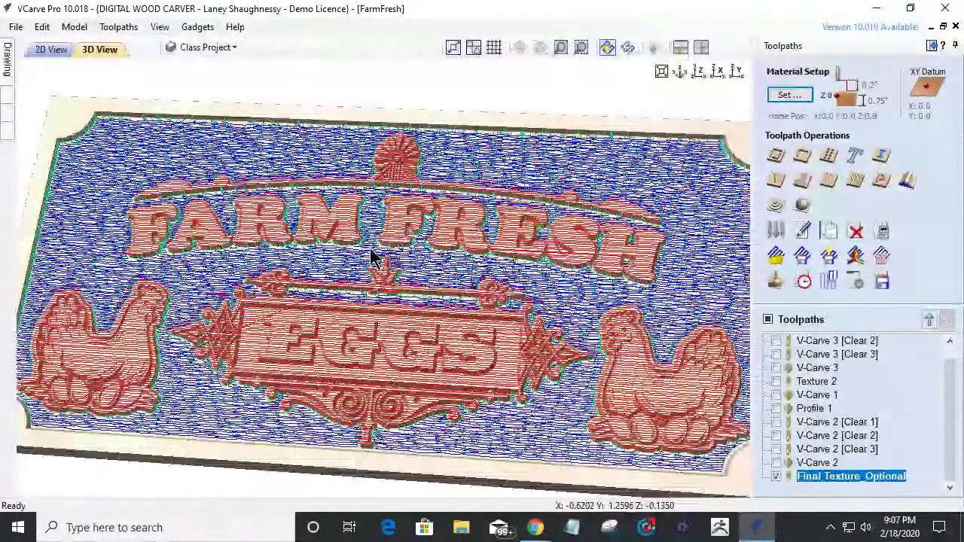
scroll(371, 256, "down", 2)
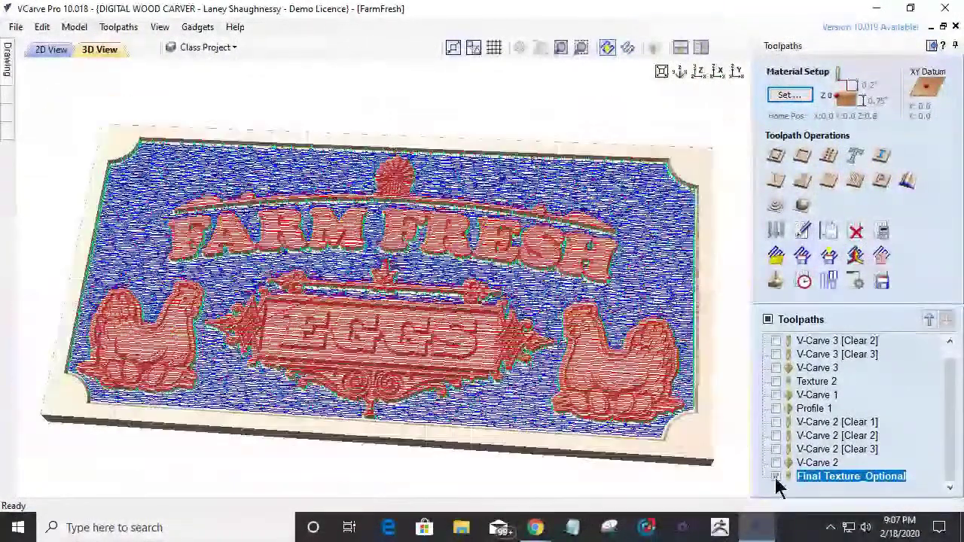
left_click(776, 475)
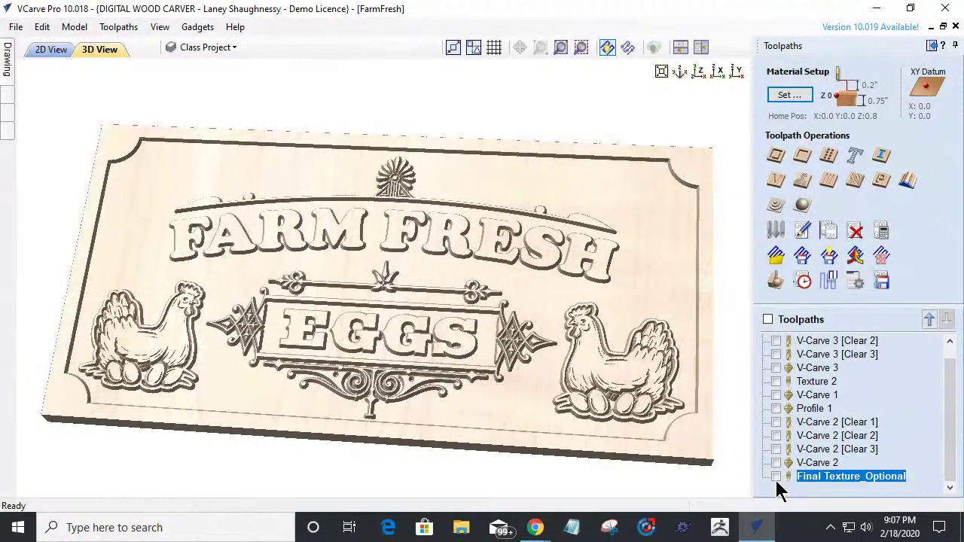
left_click(776, 476)
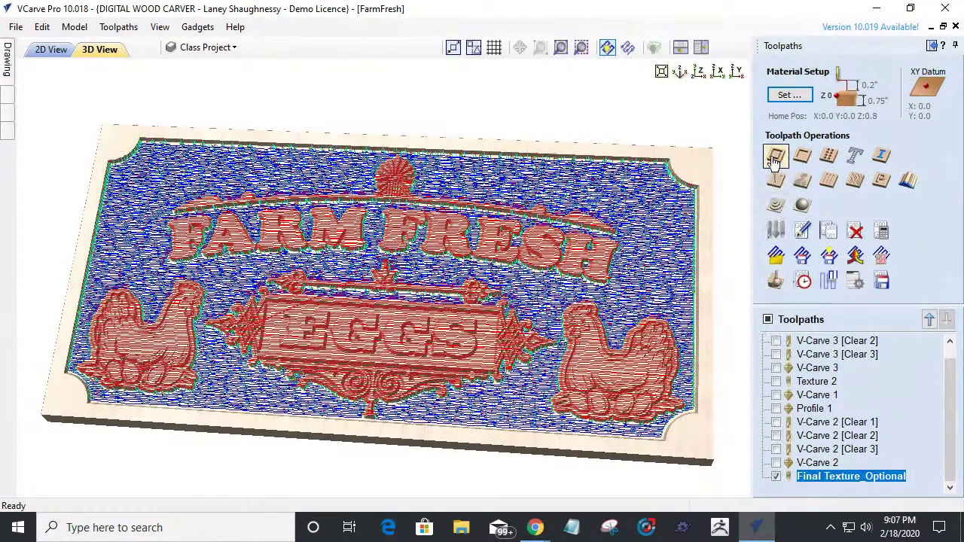
Preview the Final Texture_Optional toolpath on the sign and inspect the textured background around the lettering up close.
left_click(775, 282)
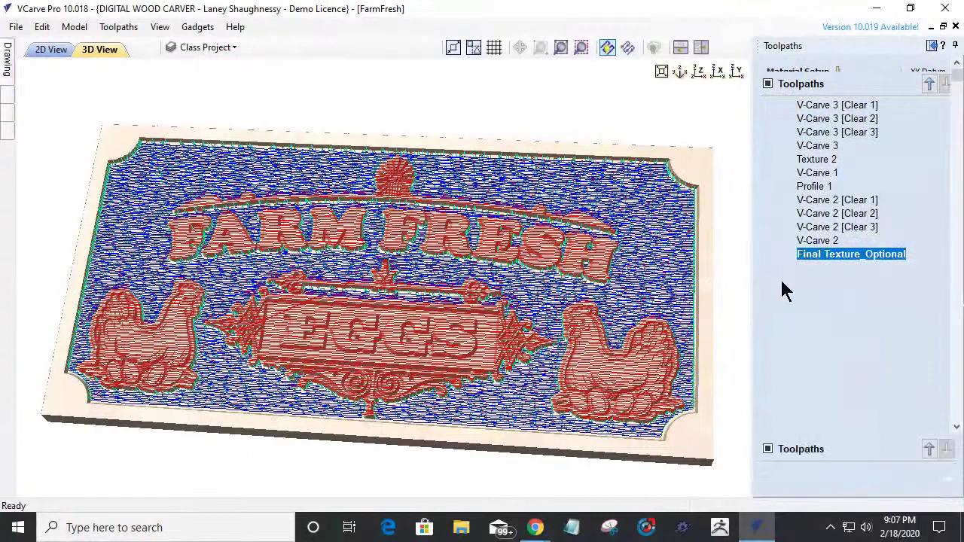
left_click(842, 241)
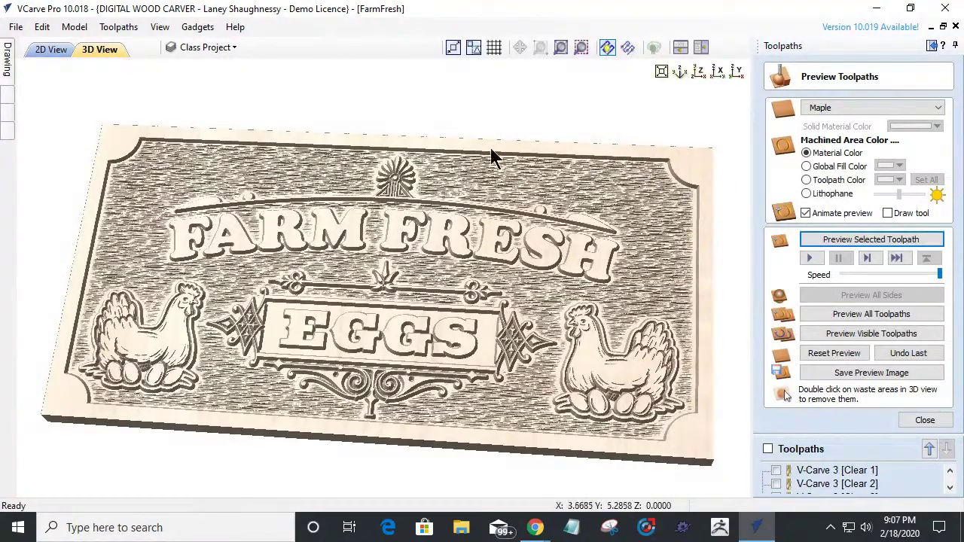
mouse_move(436, 372)
left_mouse_down()
mouse_move(432, 424)
mouse_move(491, 426)
mouse_move(457, 428)
mouse_move(469, 378)
mouse_move(456, 329)
mouse_move(552, 263)
mouse_move(482, 260)
mouse_move(456, 245)
mouse_move(451, 252)
mouse_move(492, 258)
mouse_move(410, 261)
left_mouse_up()
scroll(469, 377, "up", 5)
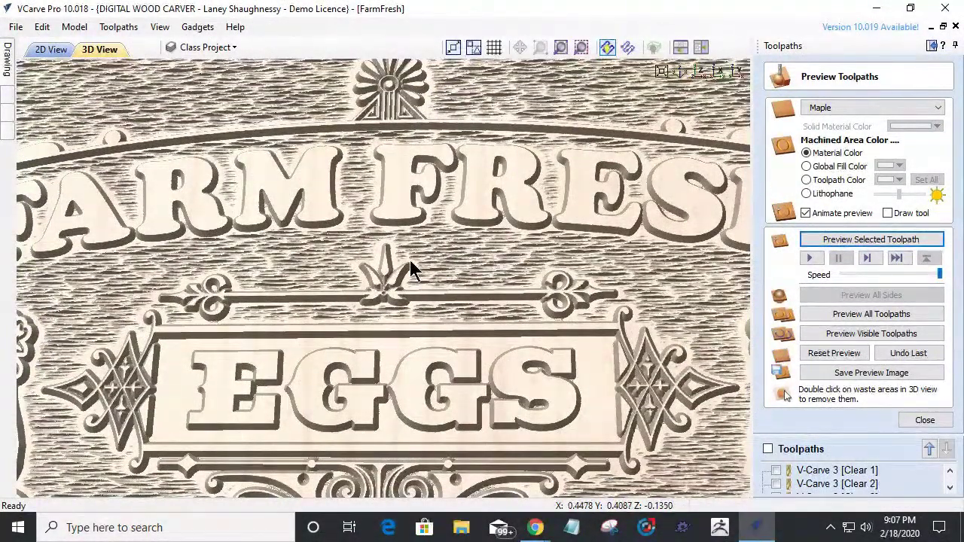